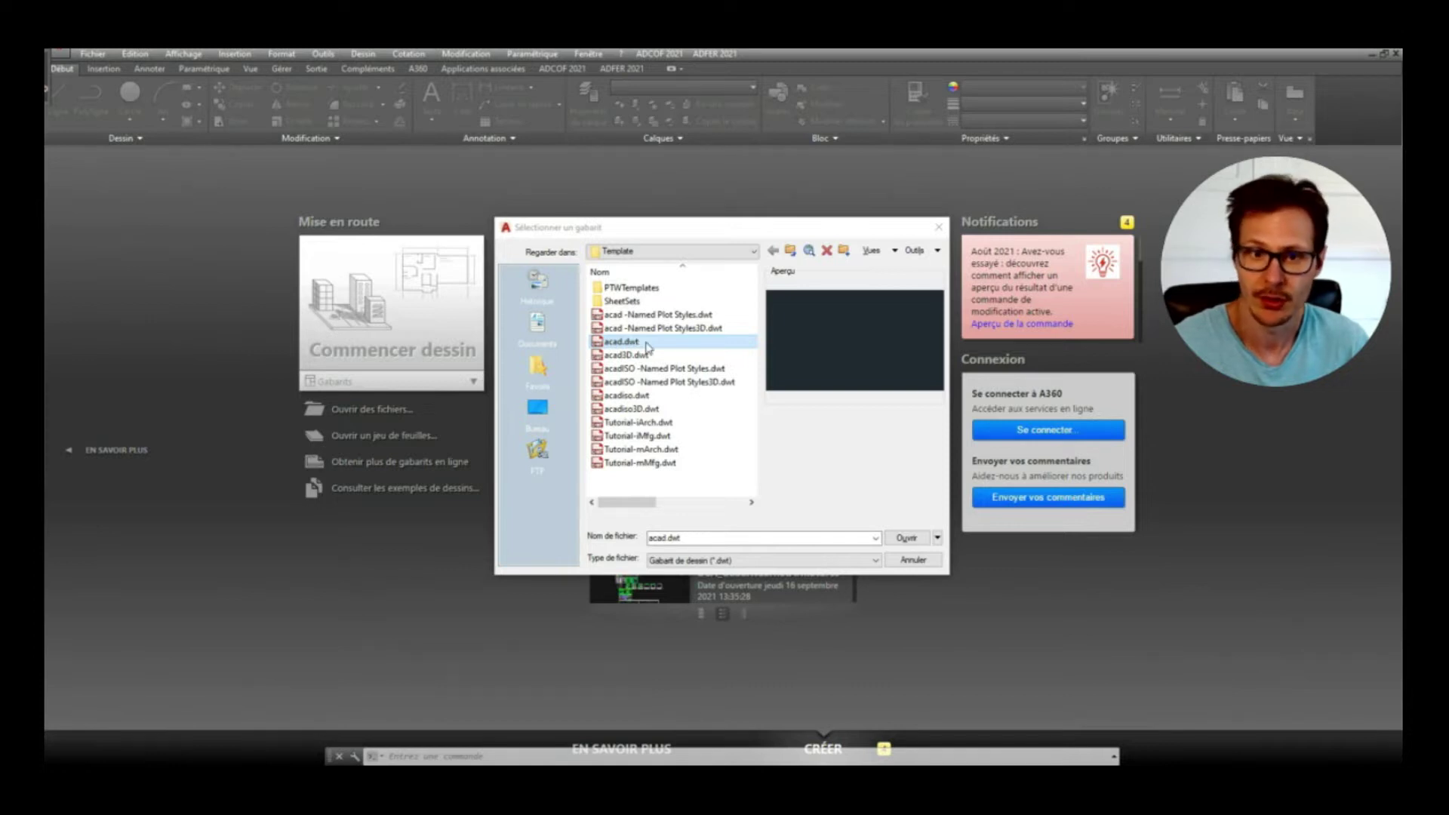
Step: Create a new drawing from the acad.dwt template and look over the list of available drawing-aid toggles
{"action": "double_click", "coordinate": [647, 346]}
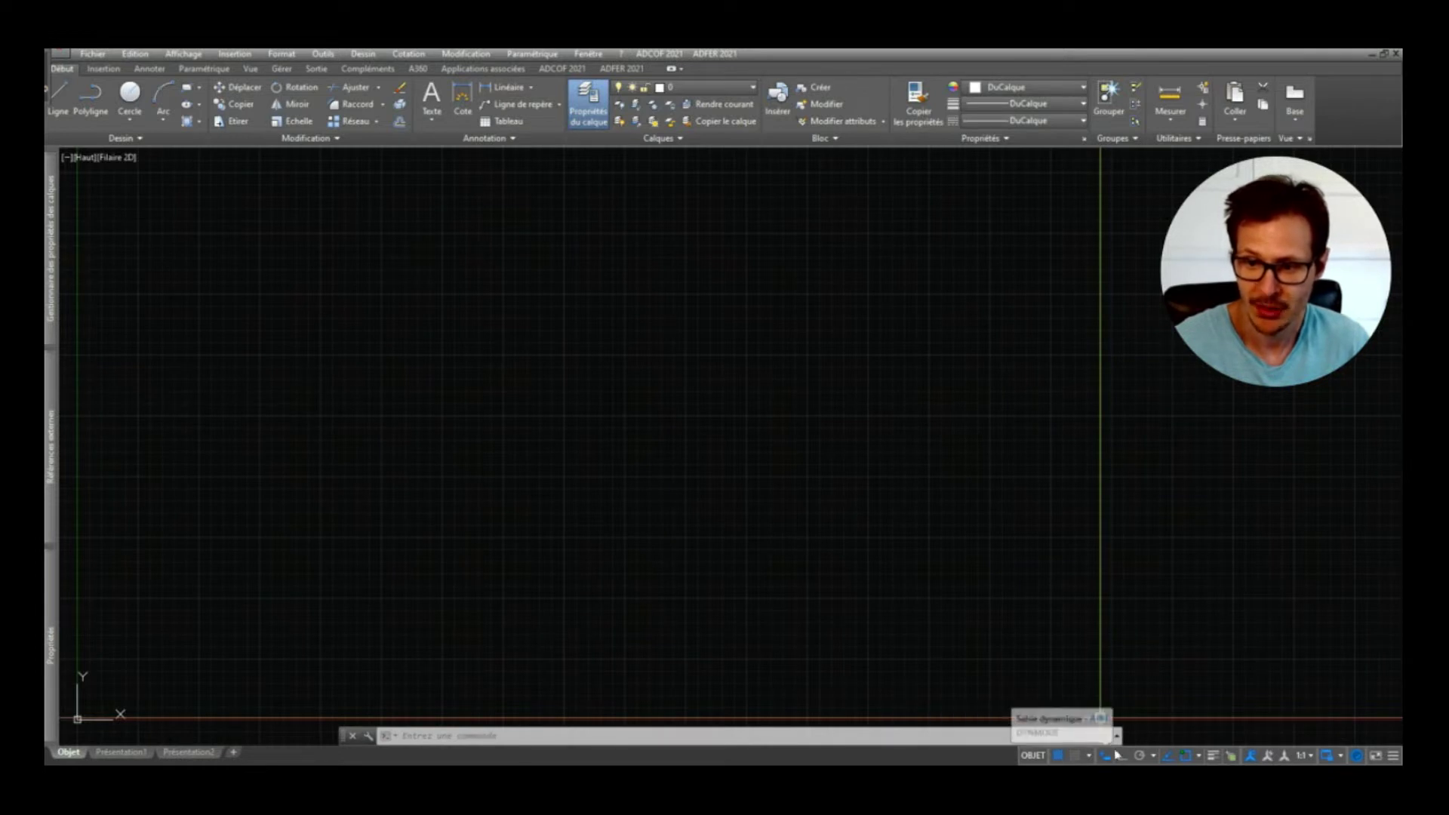
{"action": "left_click", "coordinate": [1394, 756]}
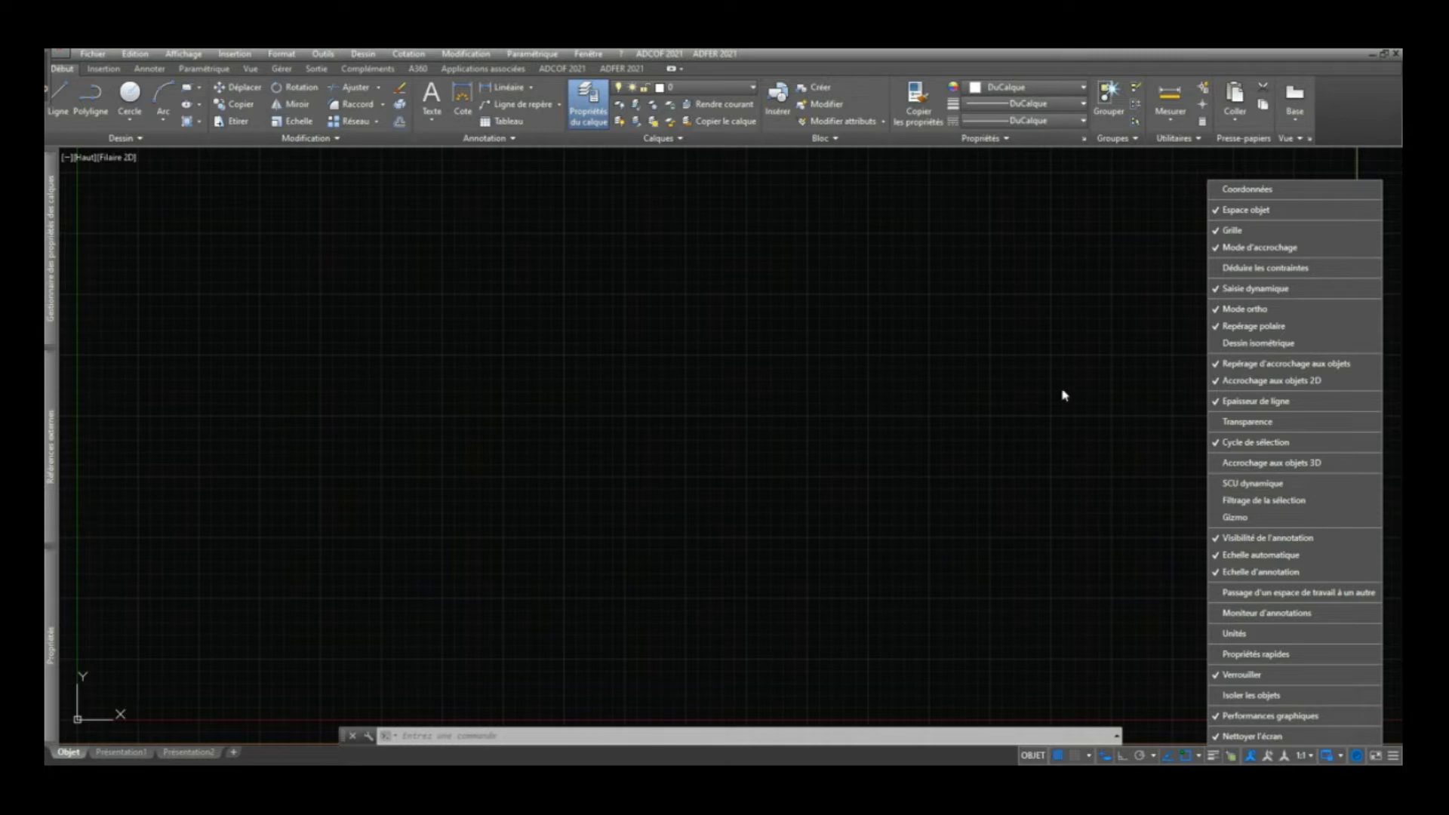
{"action": "left_click", "coordinate": [1040, 503]}
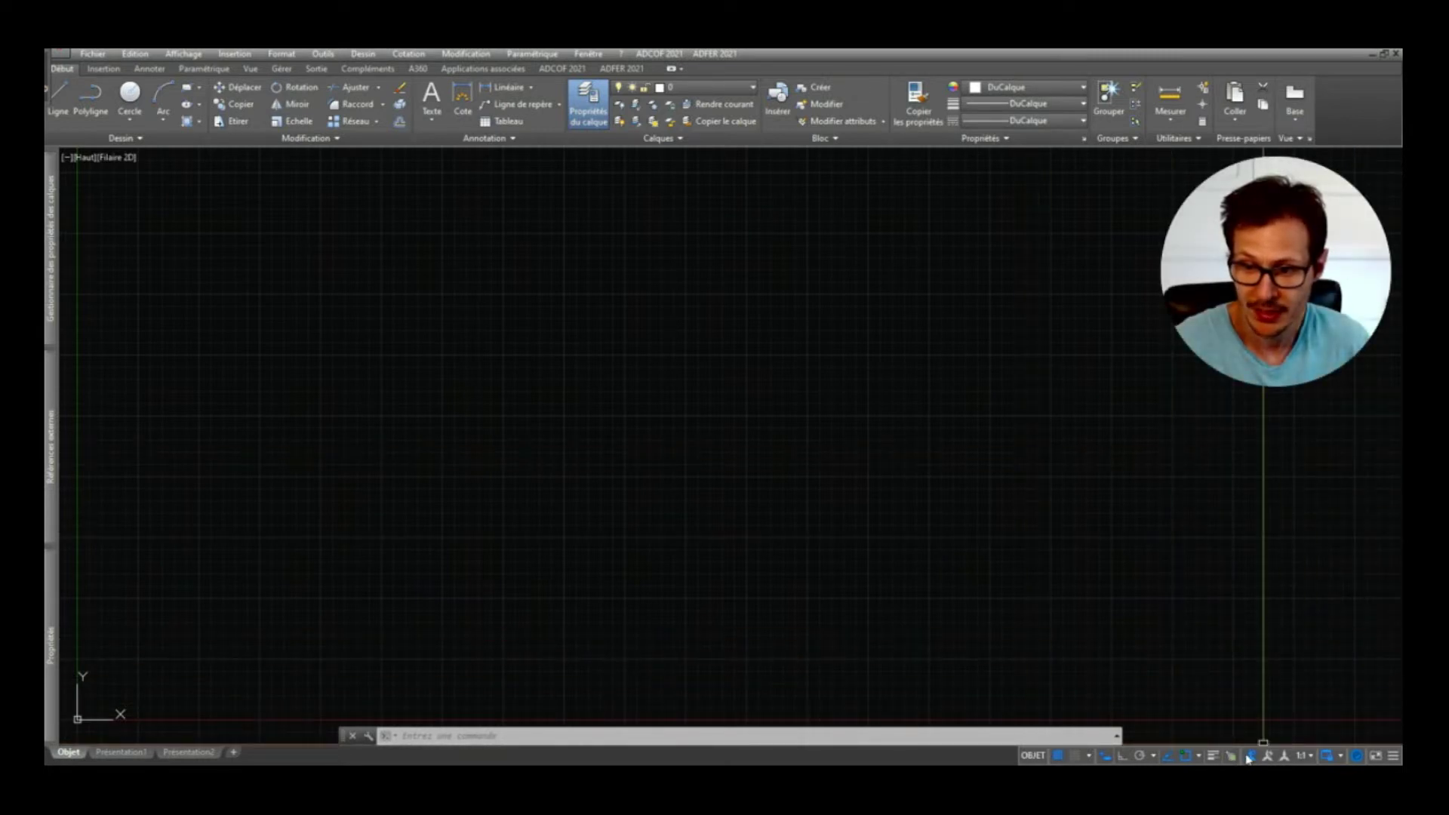
Step: Turn the grid off and back on, and activate snap mode
{"action": "left_click", "coordinate": [1059, 755]}
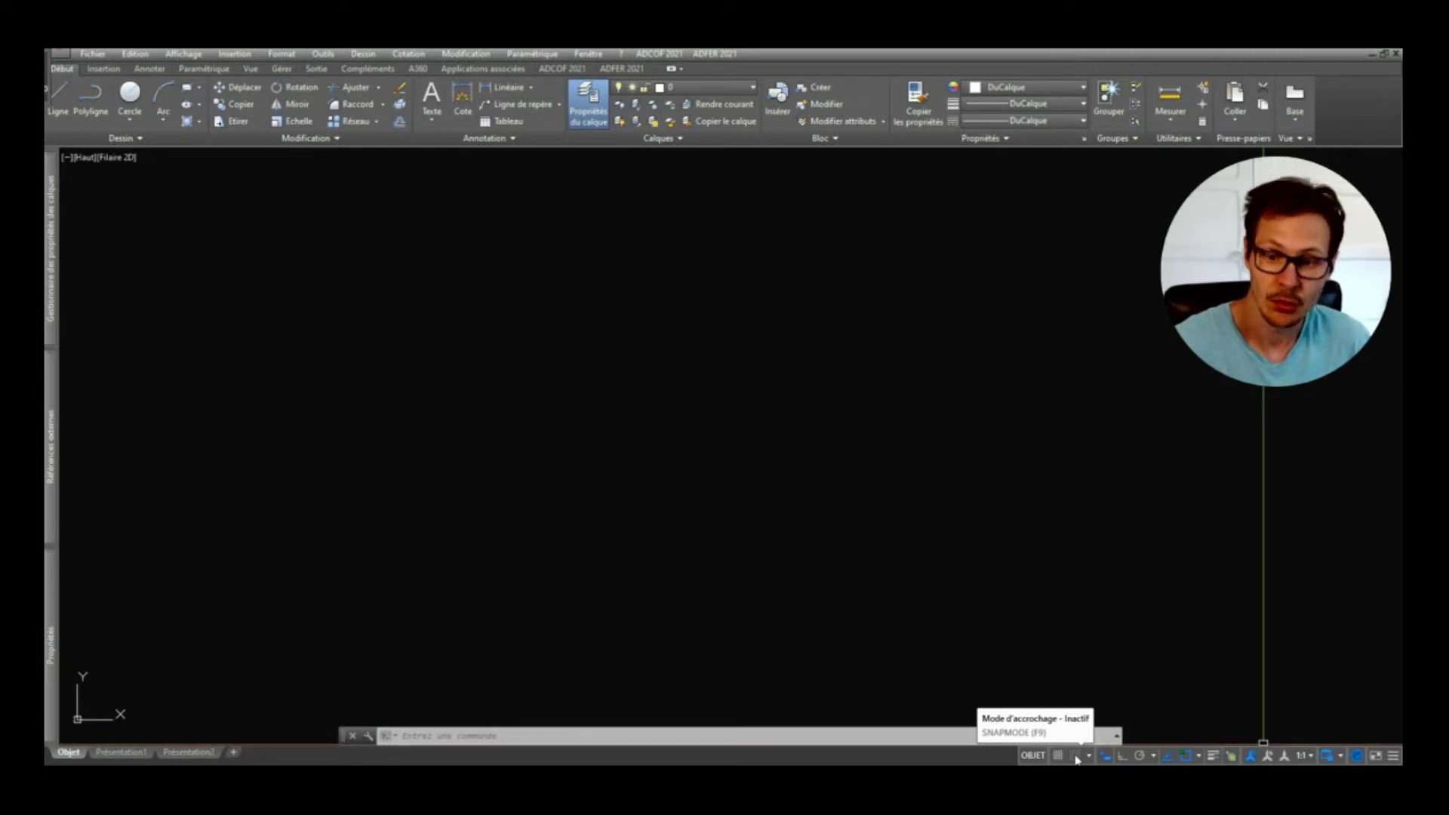
{"action": "key", "text": "F7"}
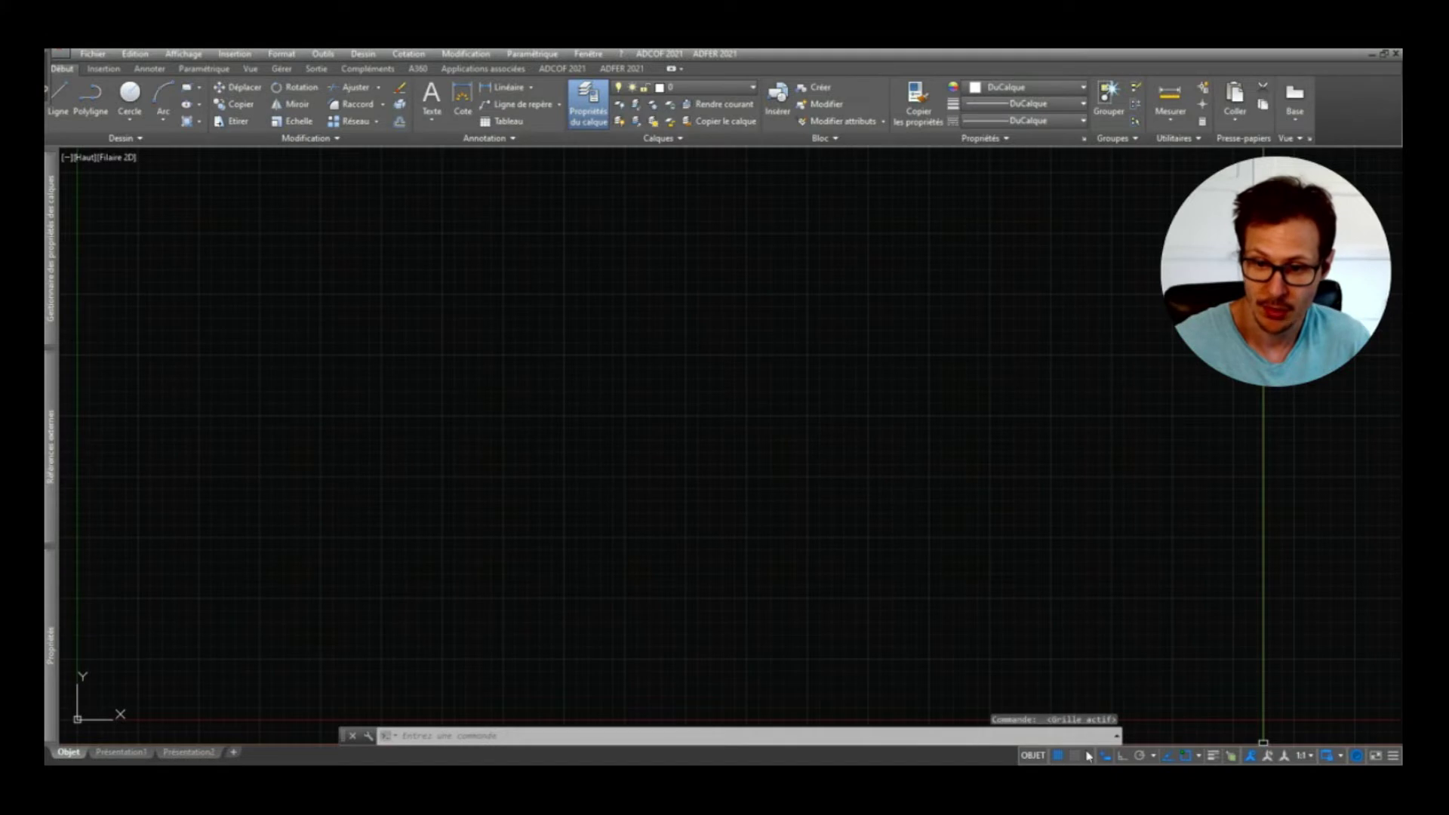
{"action": "left_click", "coordinate": [1077, 759]}
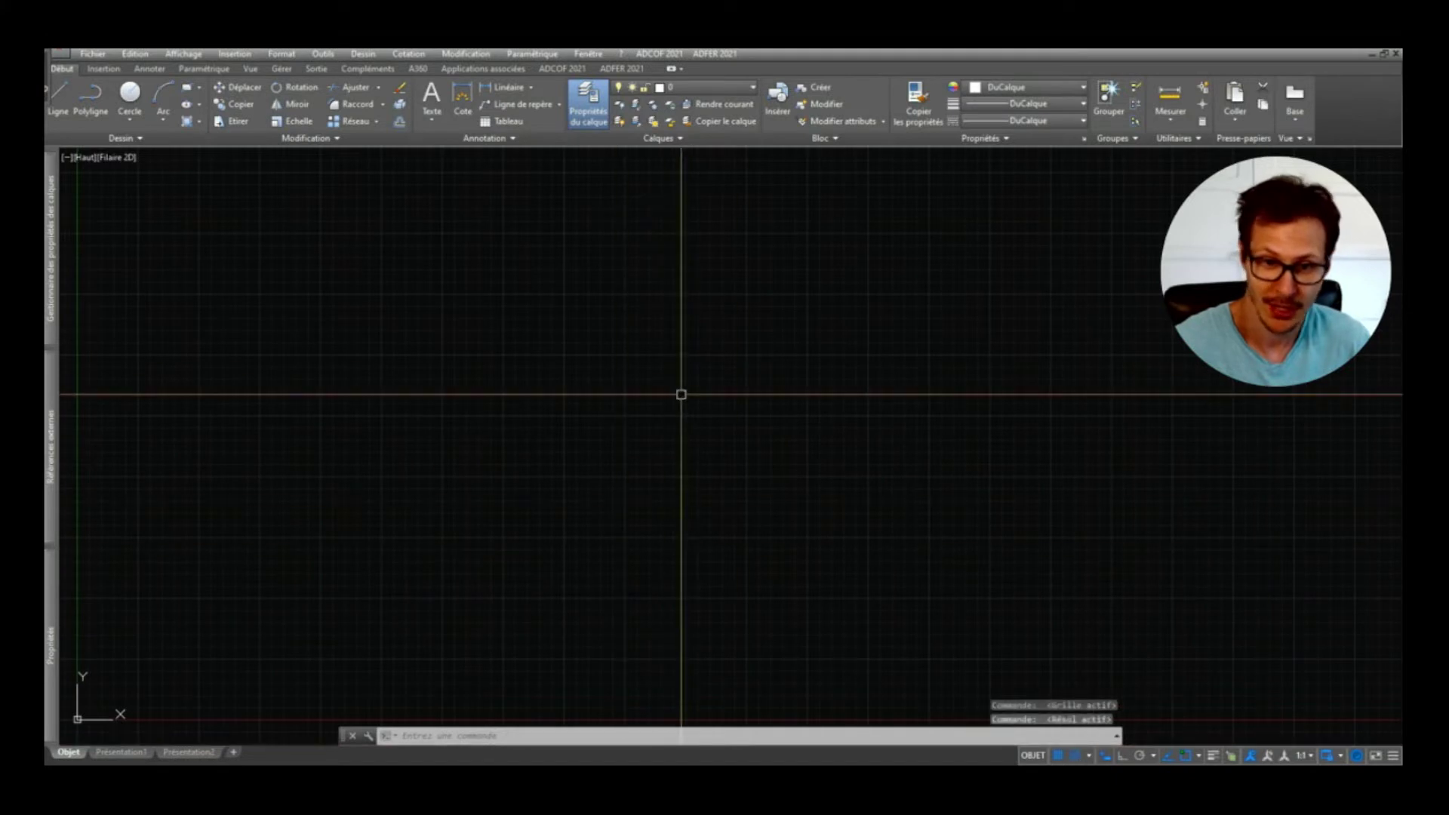
{"action": "type", "text": "l"}
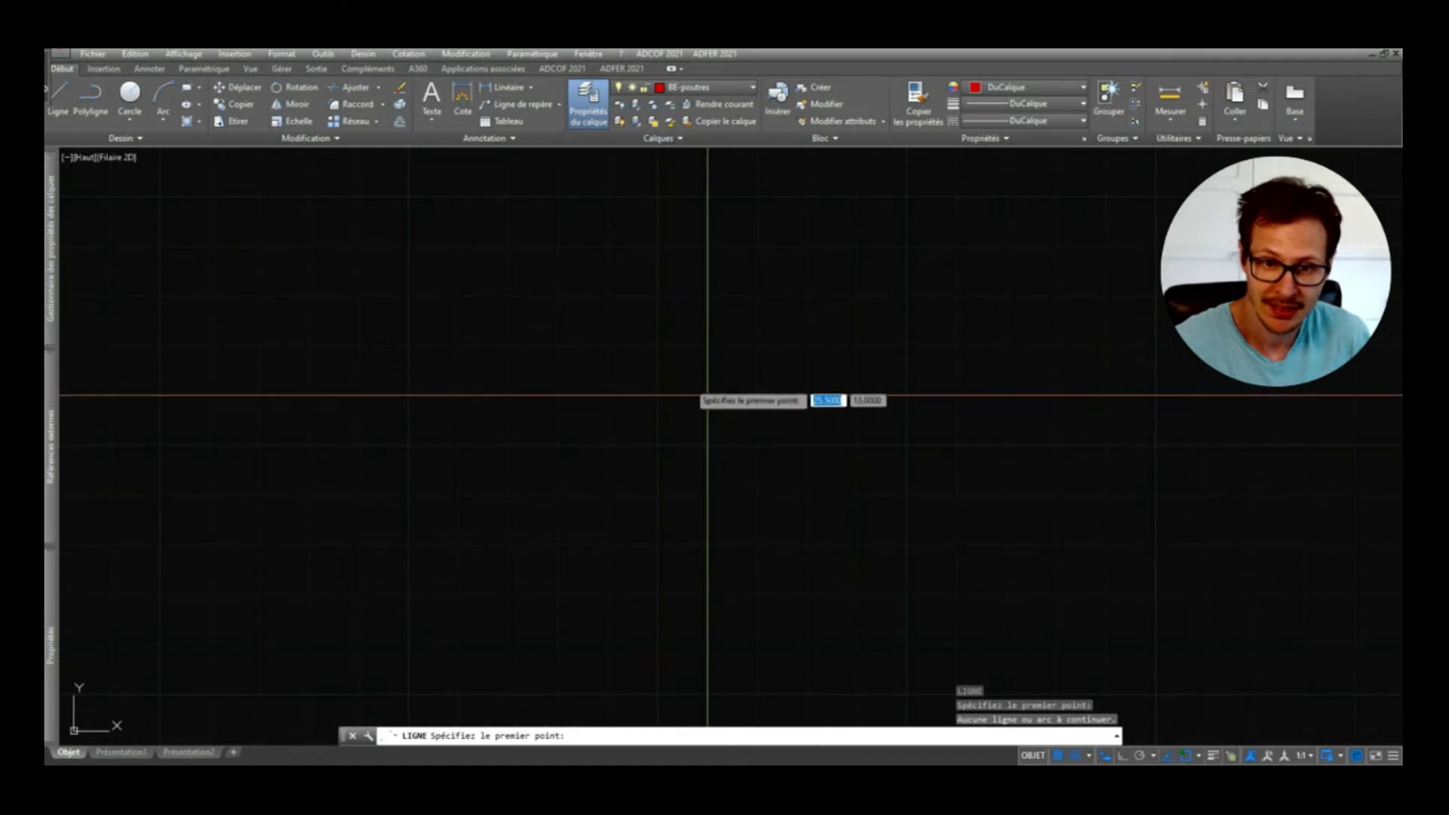
{"action": "key", "text": "Escape"}
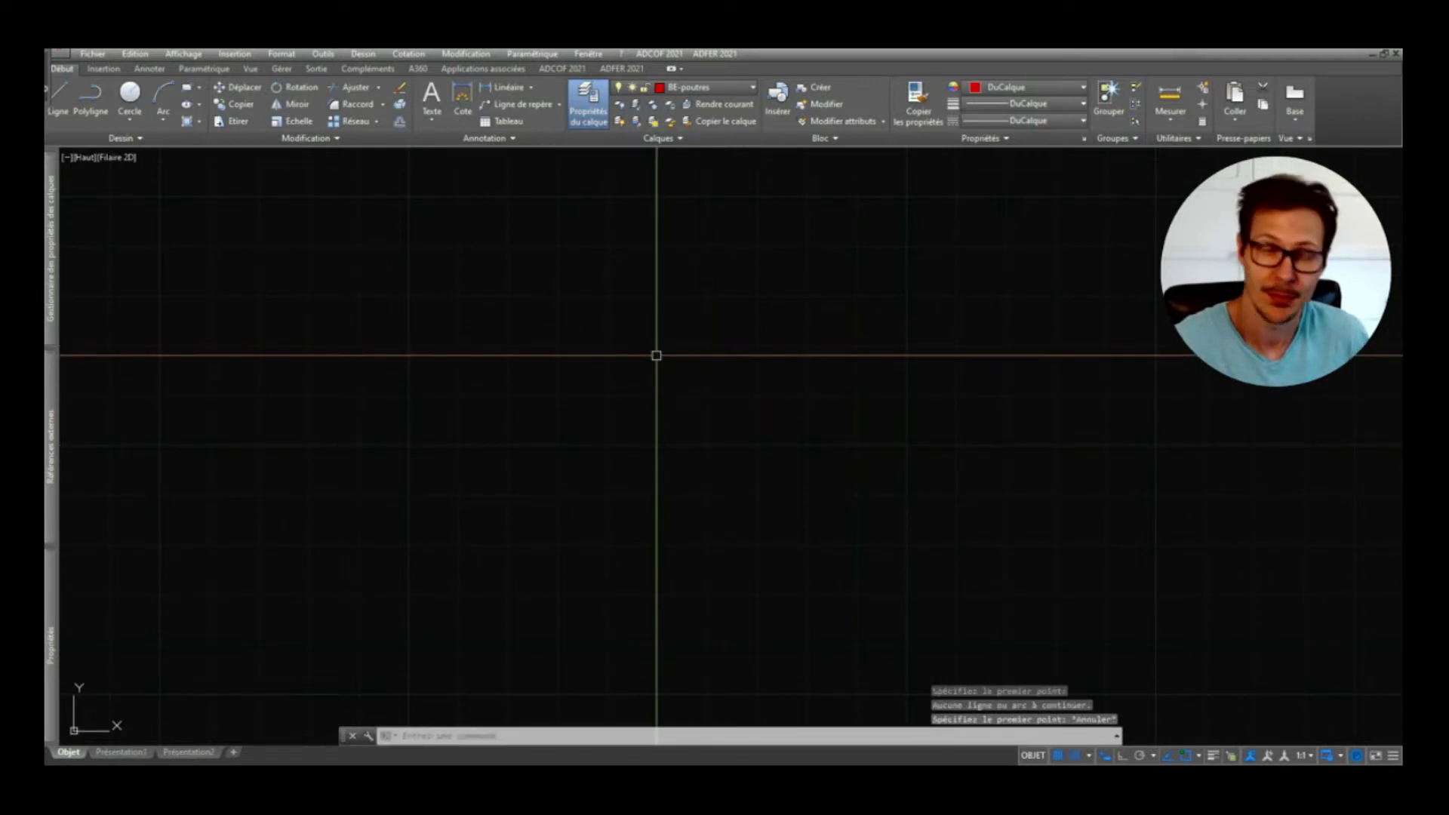
{"action": "scroll", "coordinate": [685, 407], "scroll_direction": "down", "scroll_amount": 5}
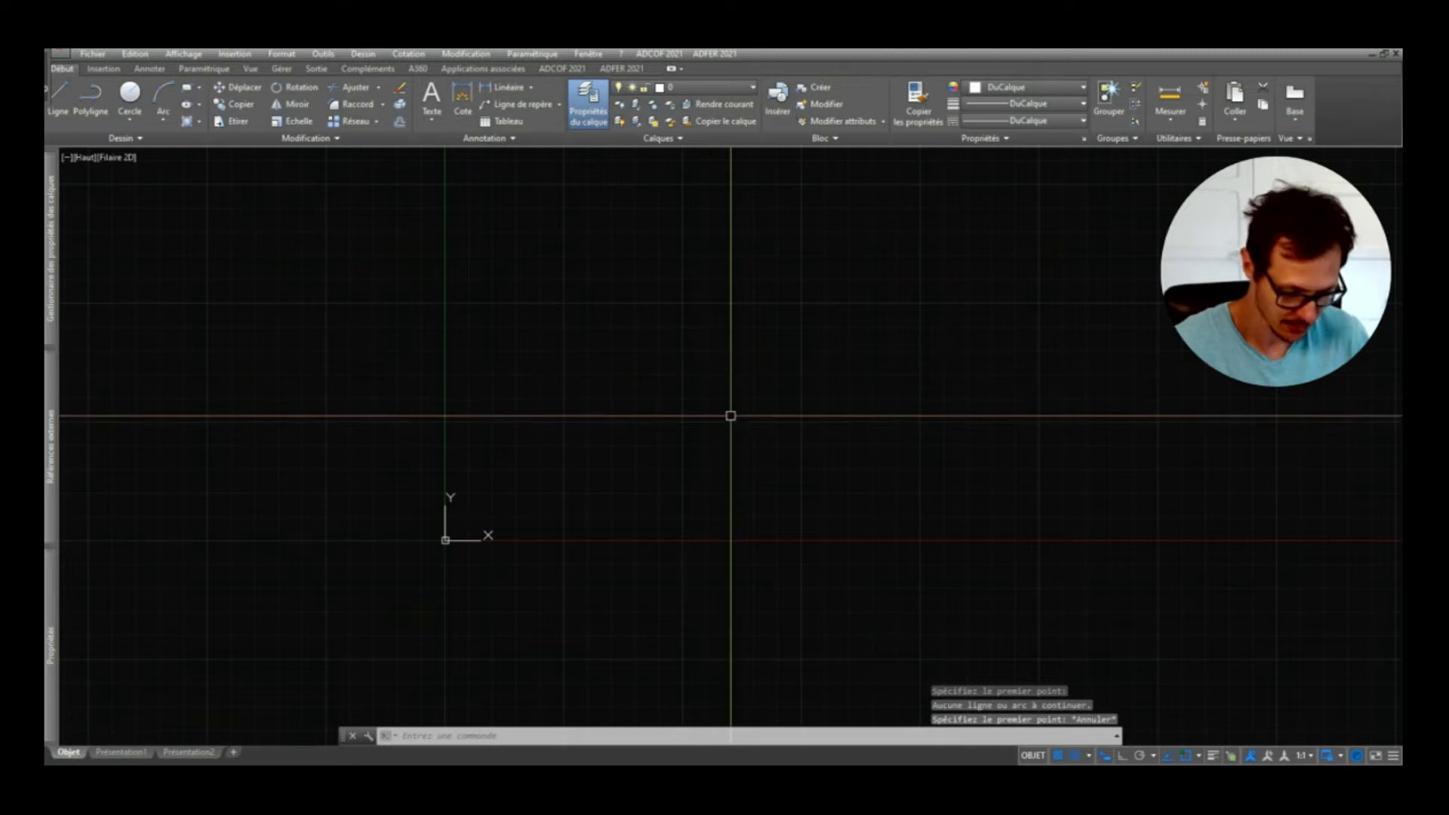
{"action": "key", "text": "space"}
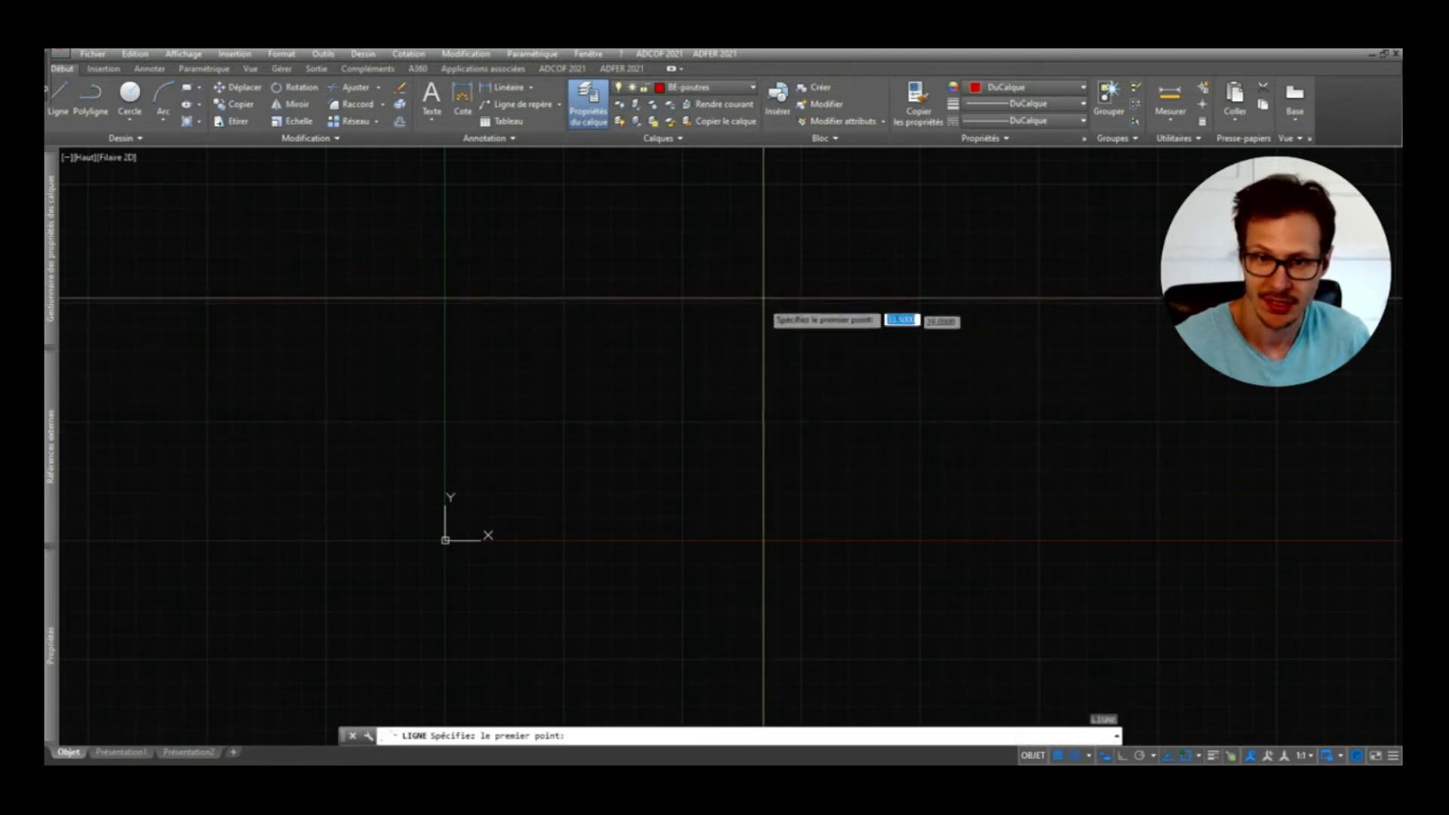
{"action": "key", "text": "Escape"}
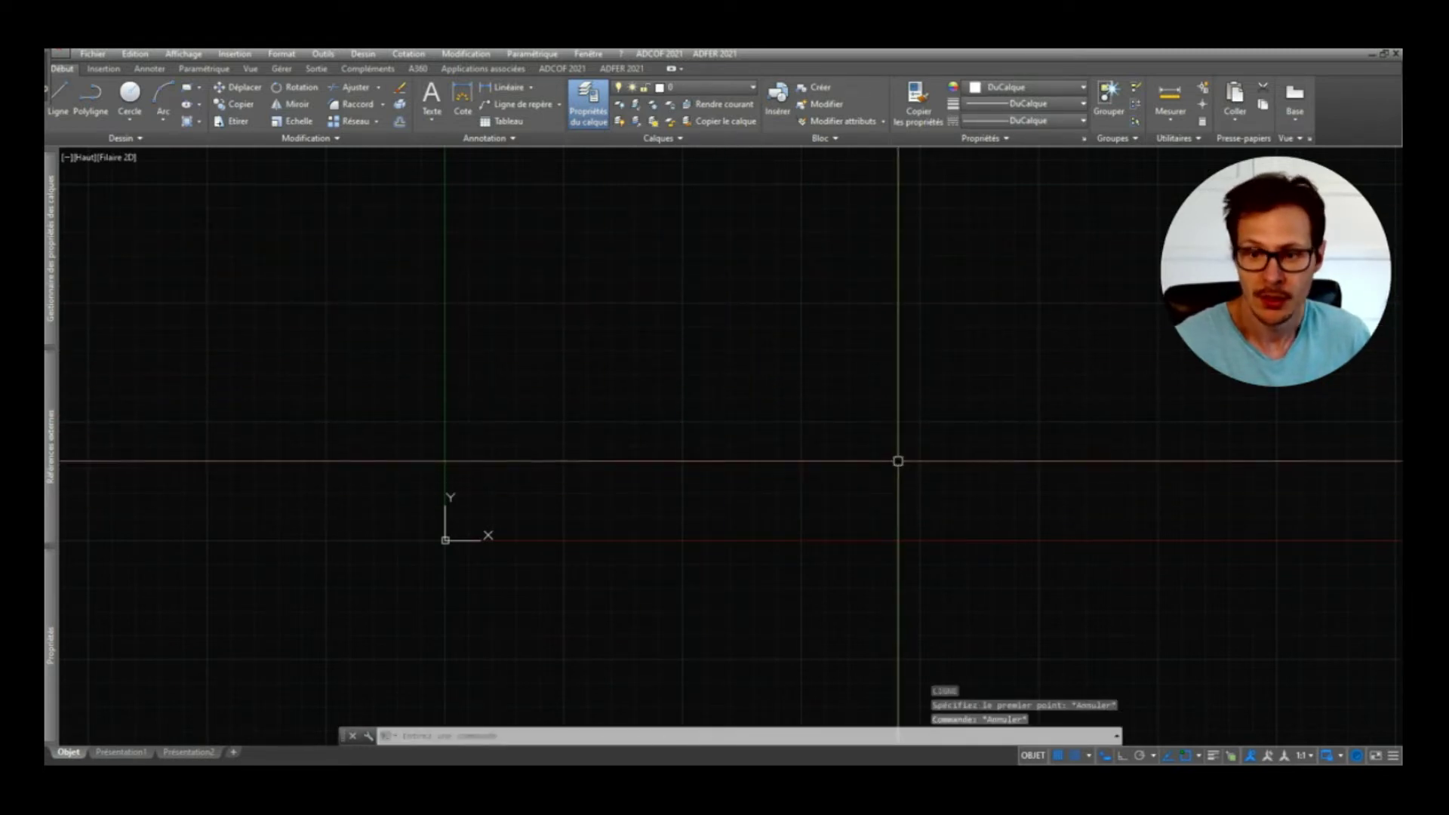
{"action": "mouse_move", "coordinate": [881, 338]}
{"action": "middle_mouse_down"}
{"action": "mouse_move", "coordinate": [741, 484]}
{"action": "mouse_move", "coordinate": [984, 341]}
{"action": "middle_mouse_up"}
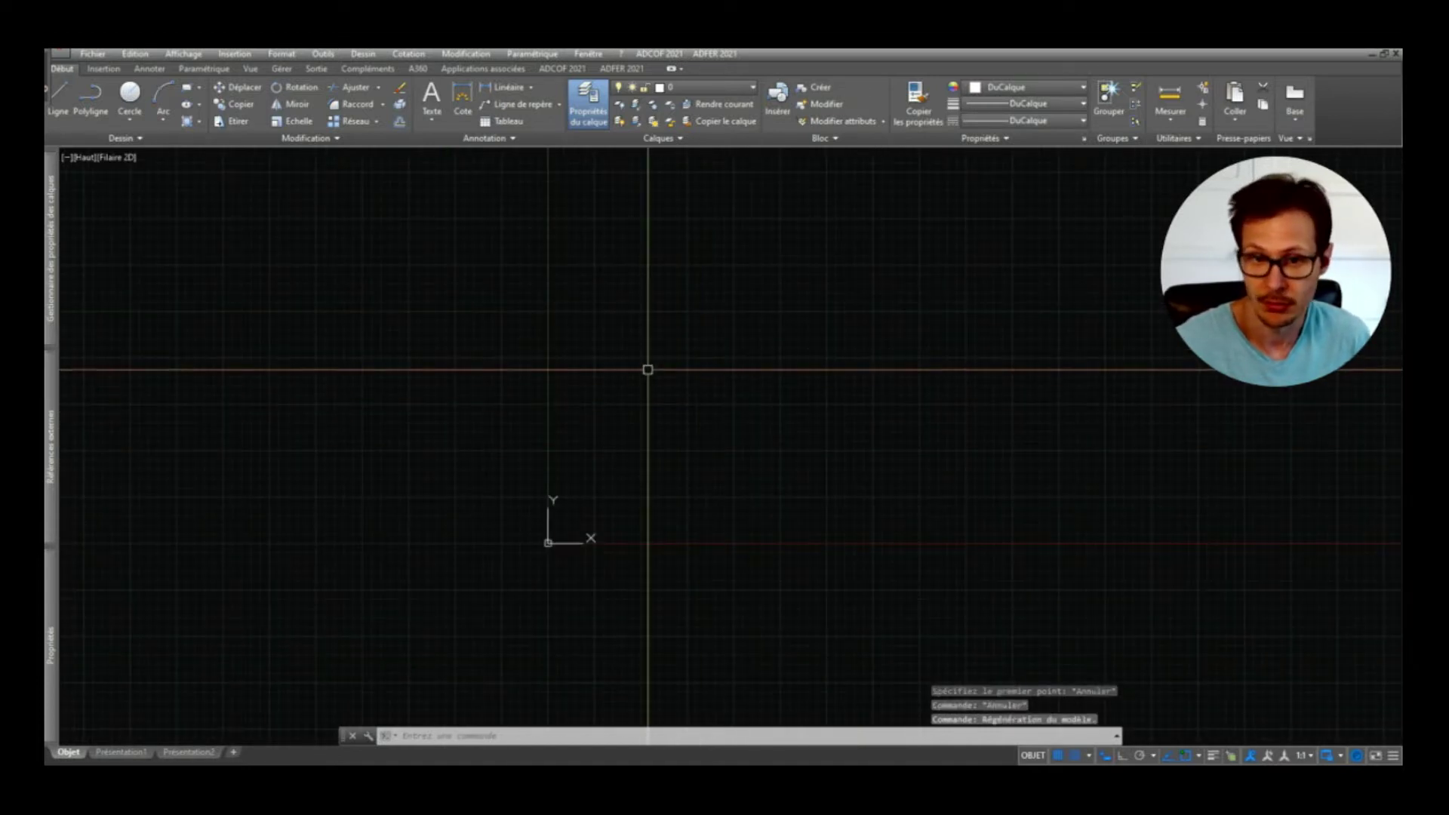
{"action": "middle_click_drag", "start_coordinate": [735, 363], "coordinate": [511, 479]}
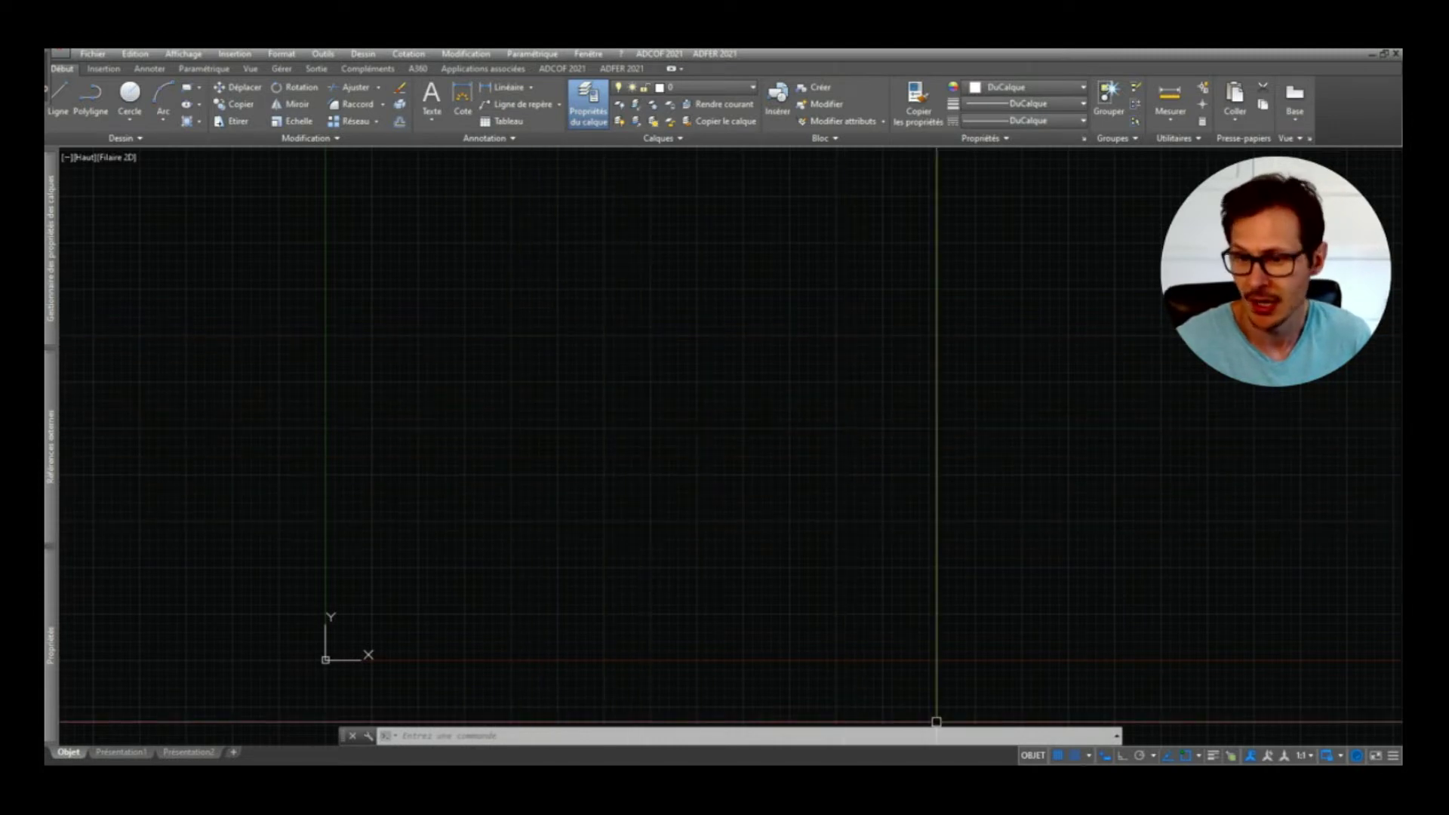
Step: Turn on ortho mode during a trial line and discard the line
{"action": "type", "text": "1"}
{"action": "key", "text": "space"}
{"action": "left_click", "coordinate": [508, 341]}
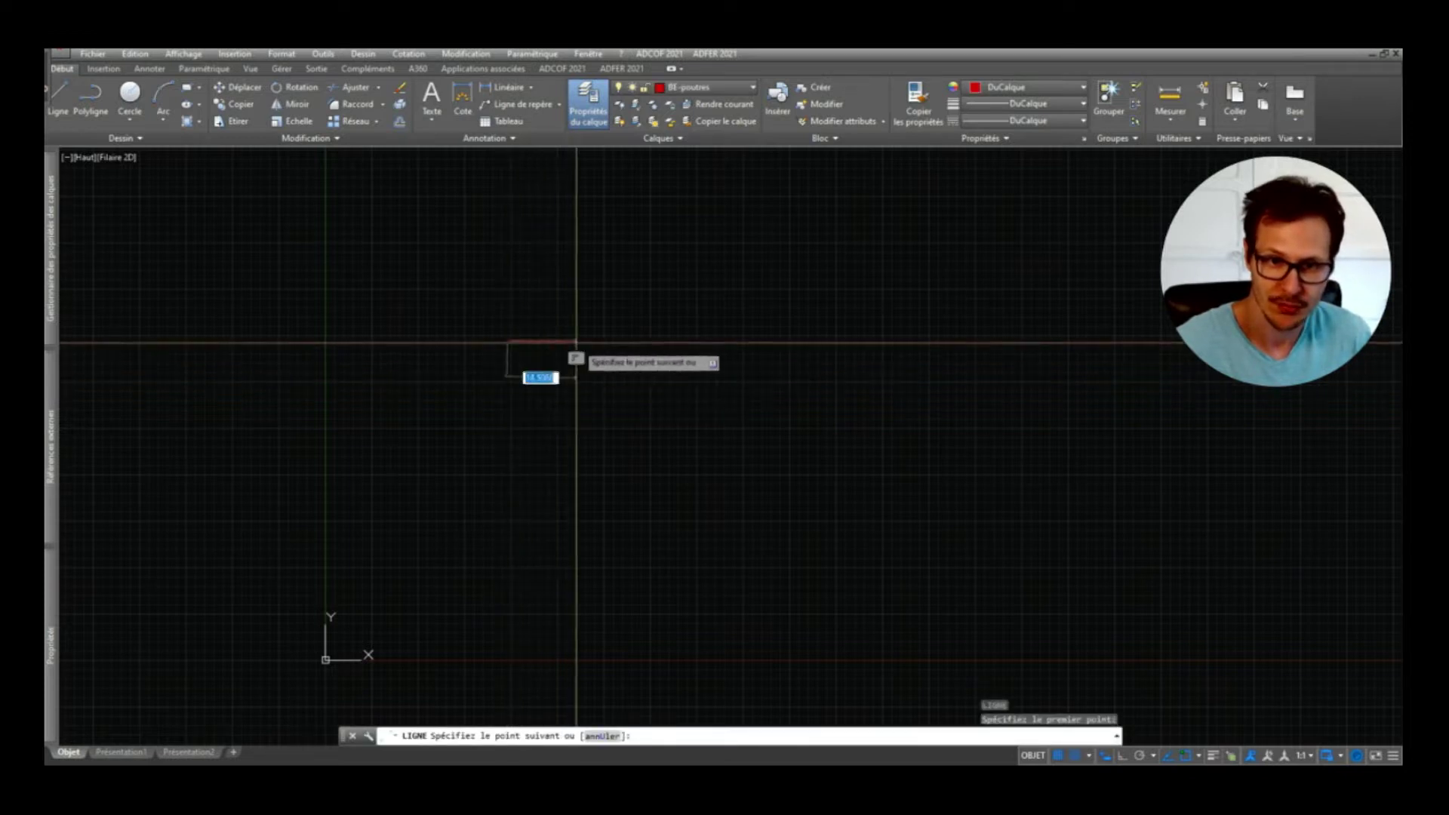
{"action": "key", "text": "F8"}
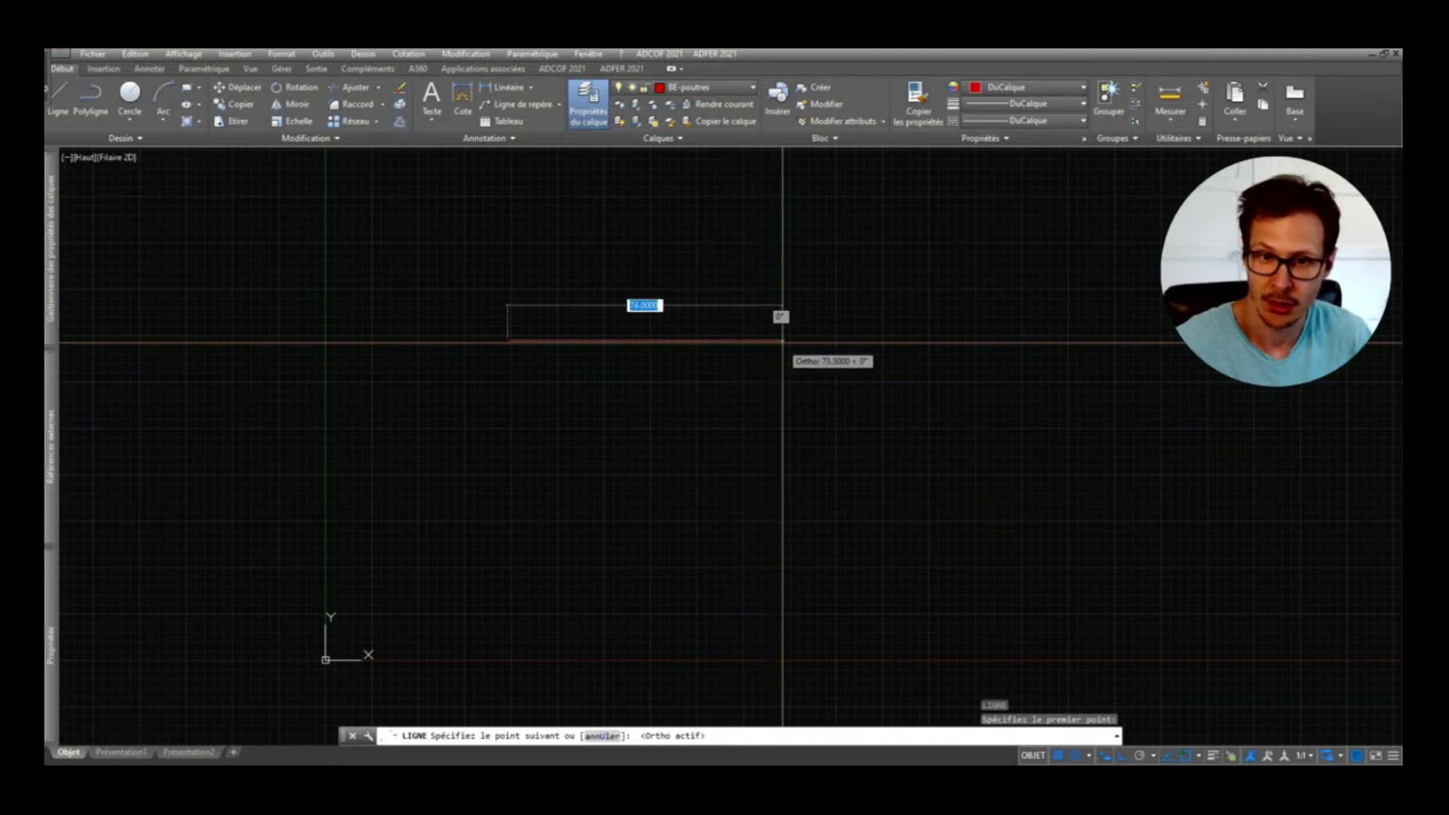
{"action": "key", "text": "Escape"}
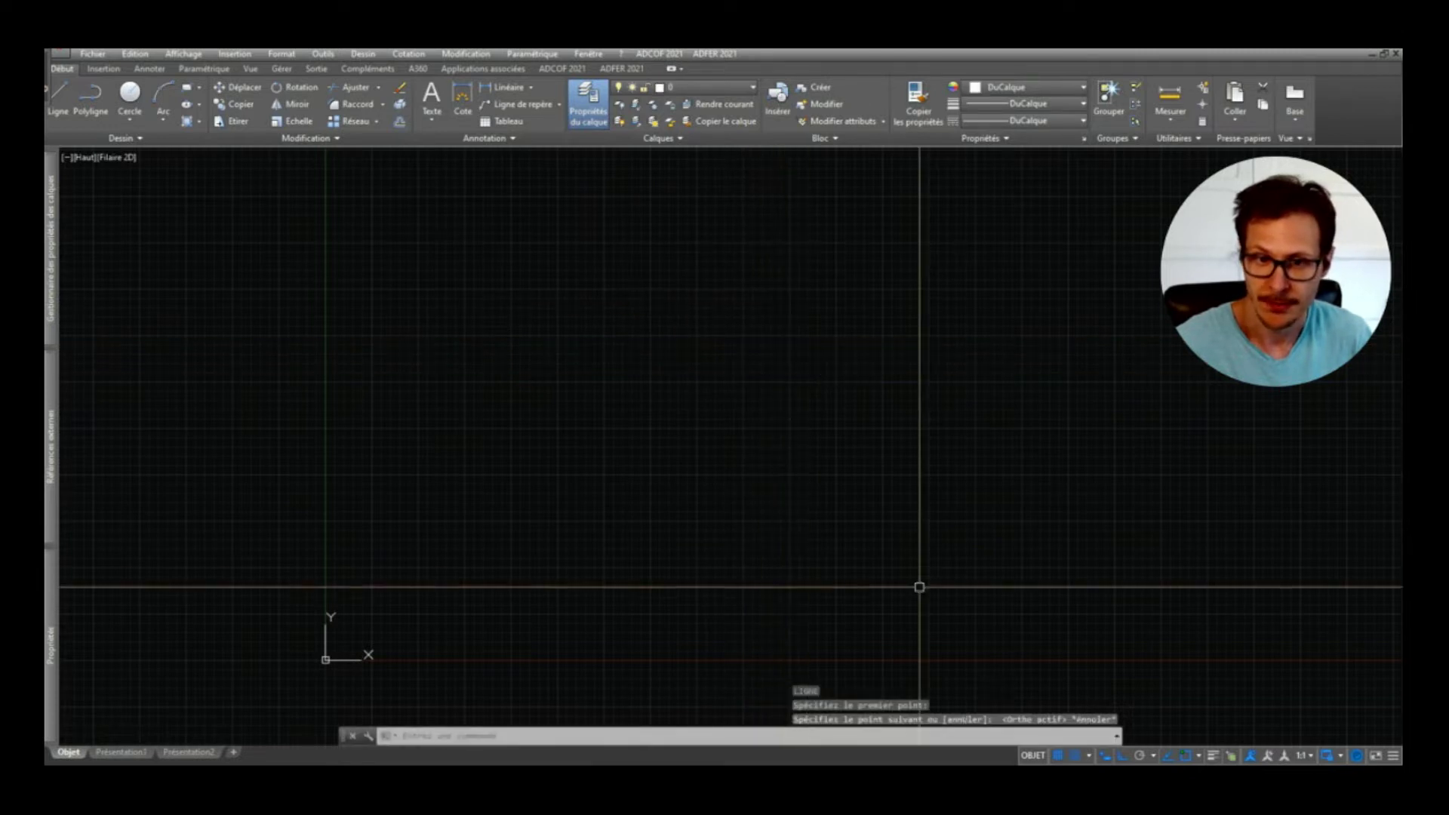
Step: Review the snap and grid spacing settings without changing them, and turn off both snap mode and the grid
{"action": "right_click", "coordinate": [1065, 758]}
{"action": "left_click", "coordinate": [1004, 737]}
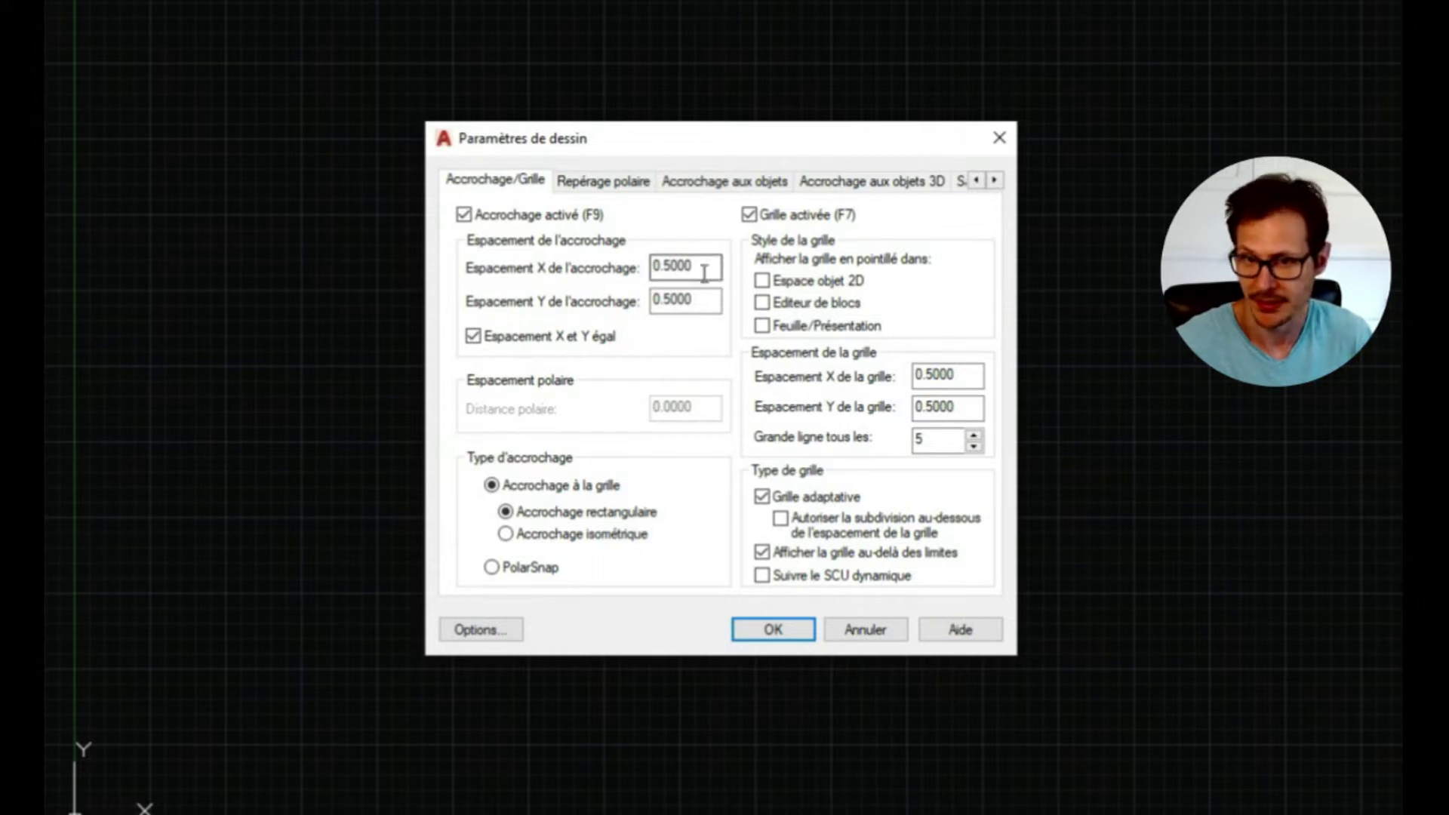
{"action": "left_click", "coordinate": [889, 632]}
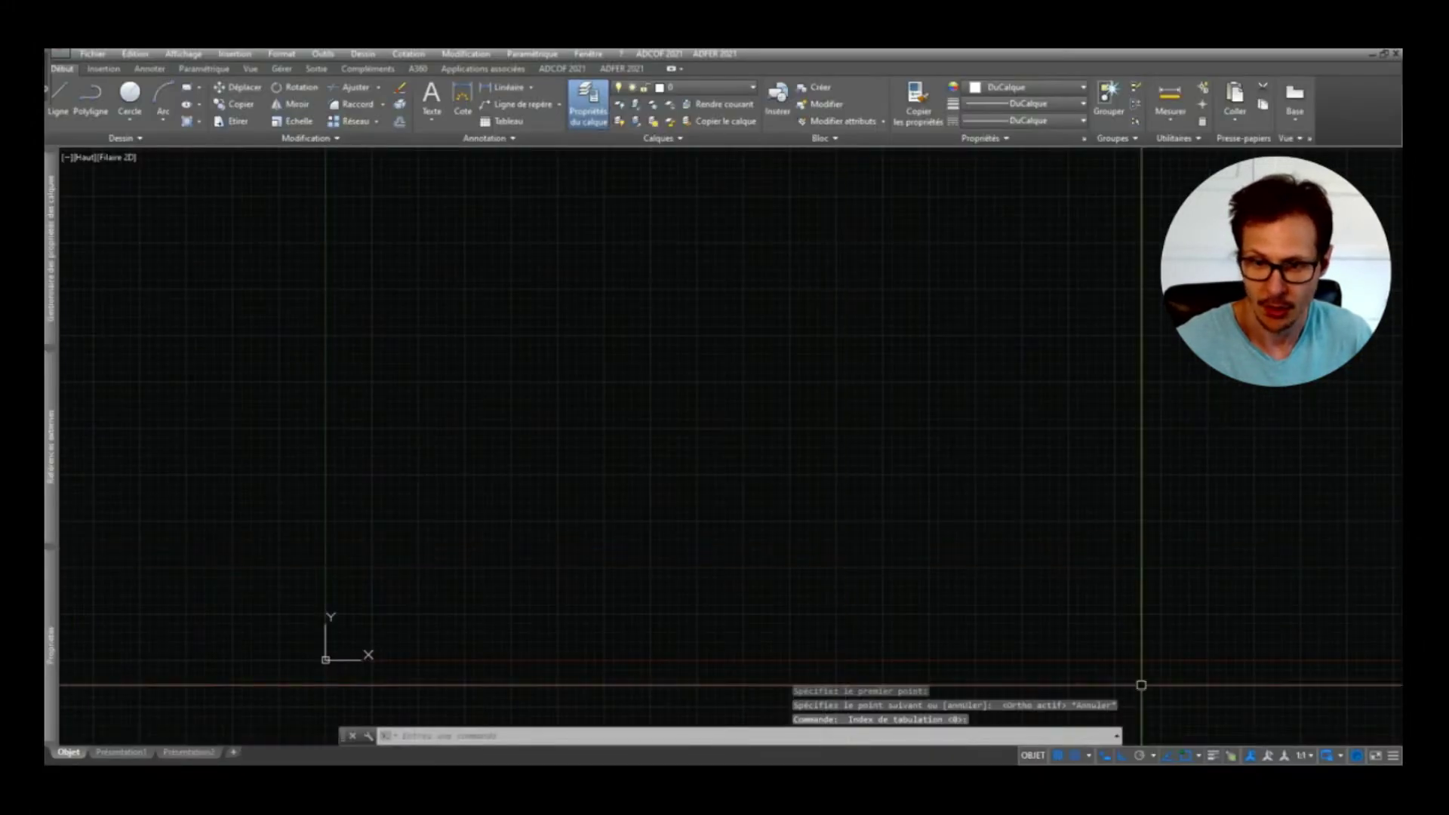
{"action": "left_click", "coordinate": [1078, 759]}
{"action": "left_click", "coordinate": [1058, 756]}
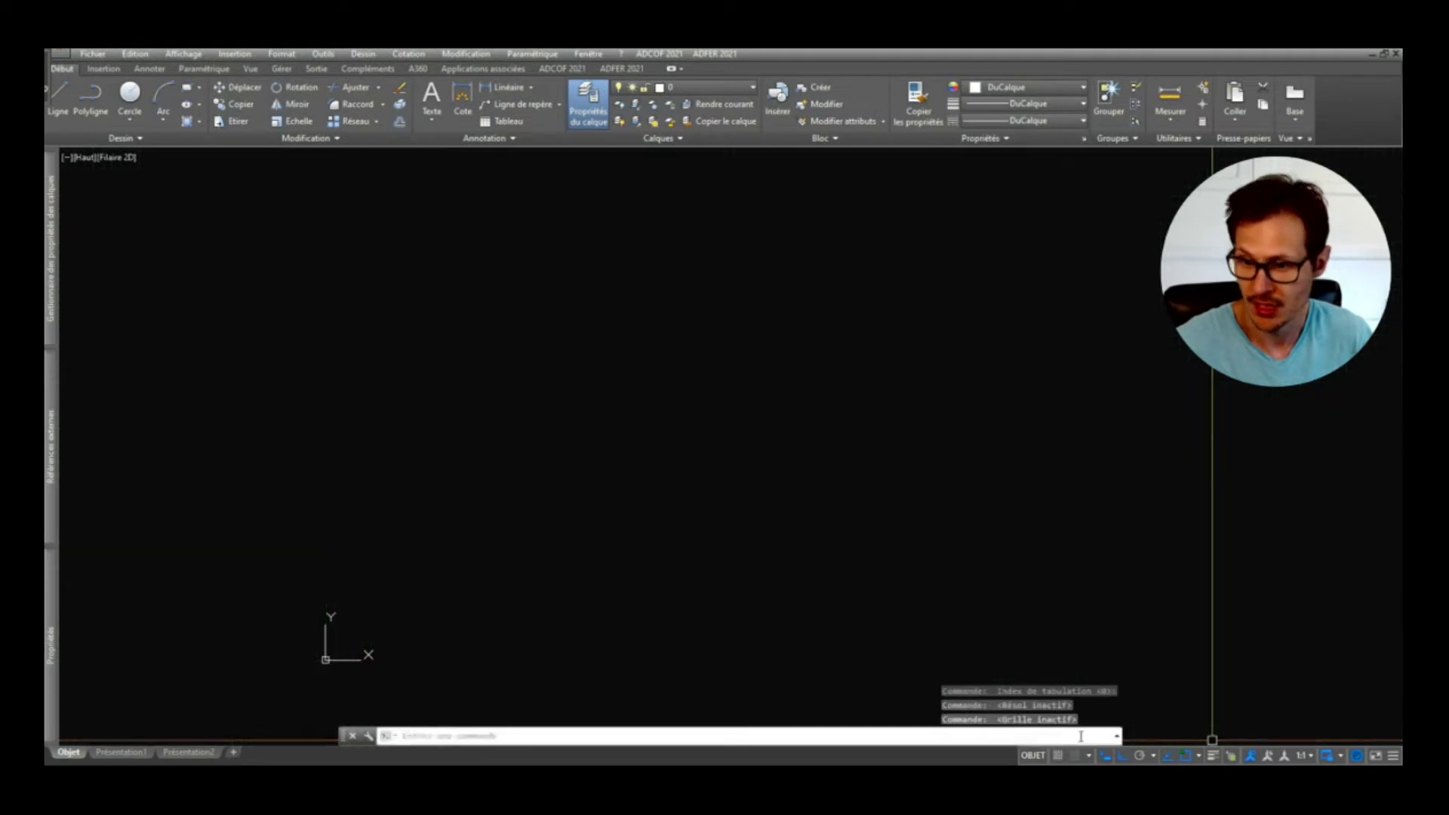
Step: Configure the drawing units to decimal lengths with 0.00 precision, centimetres as insertion scale, and decimal degrees for angles
{"action": "type", "text": "unite"}
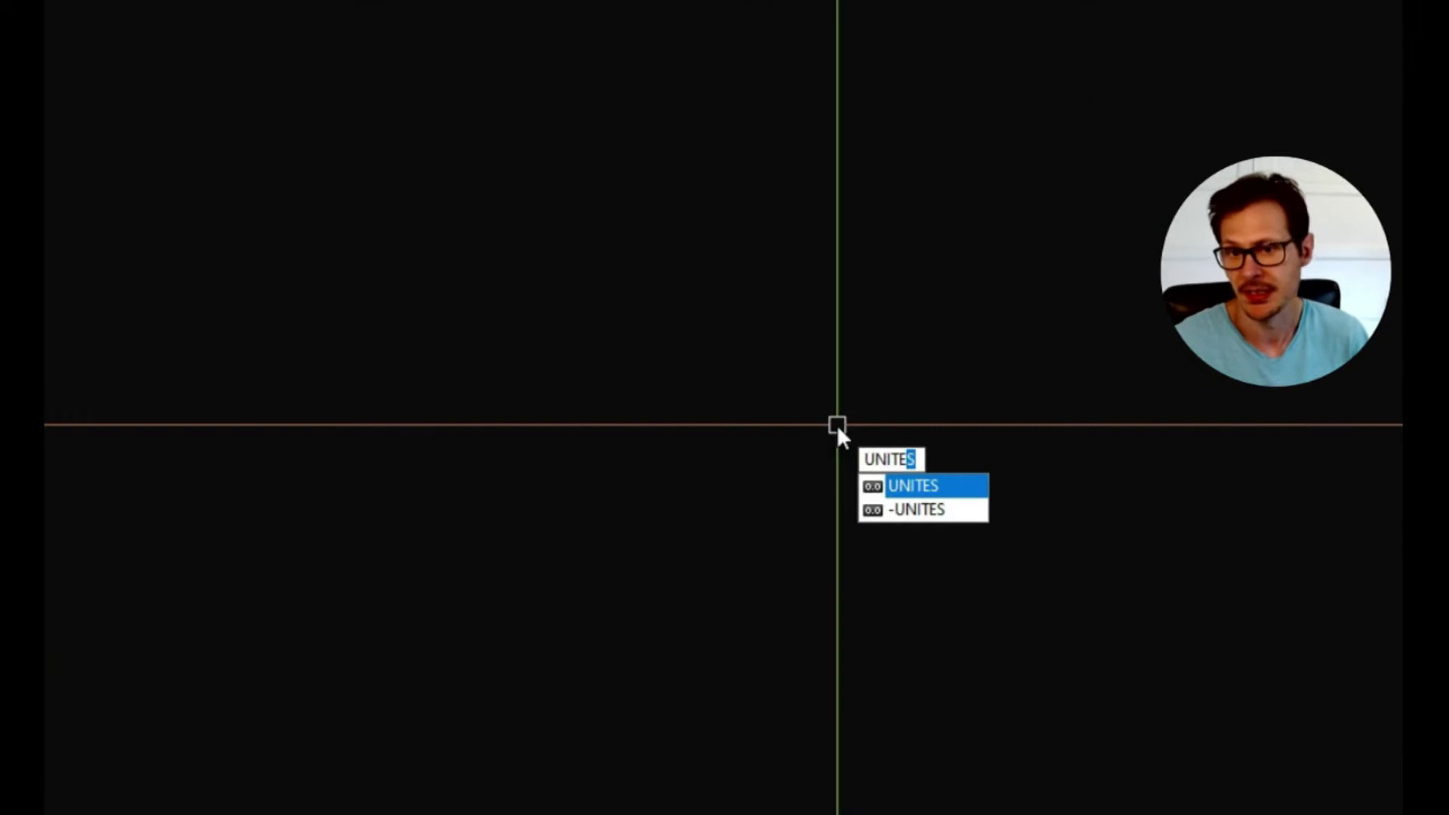
{"action": "key", "text": "Return"}
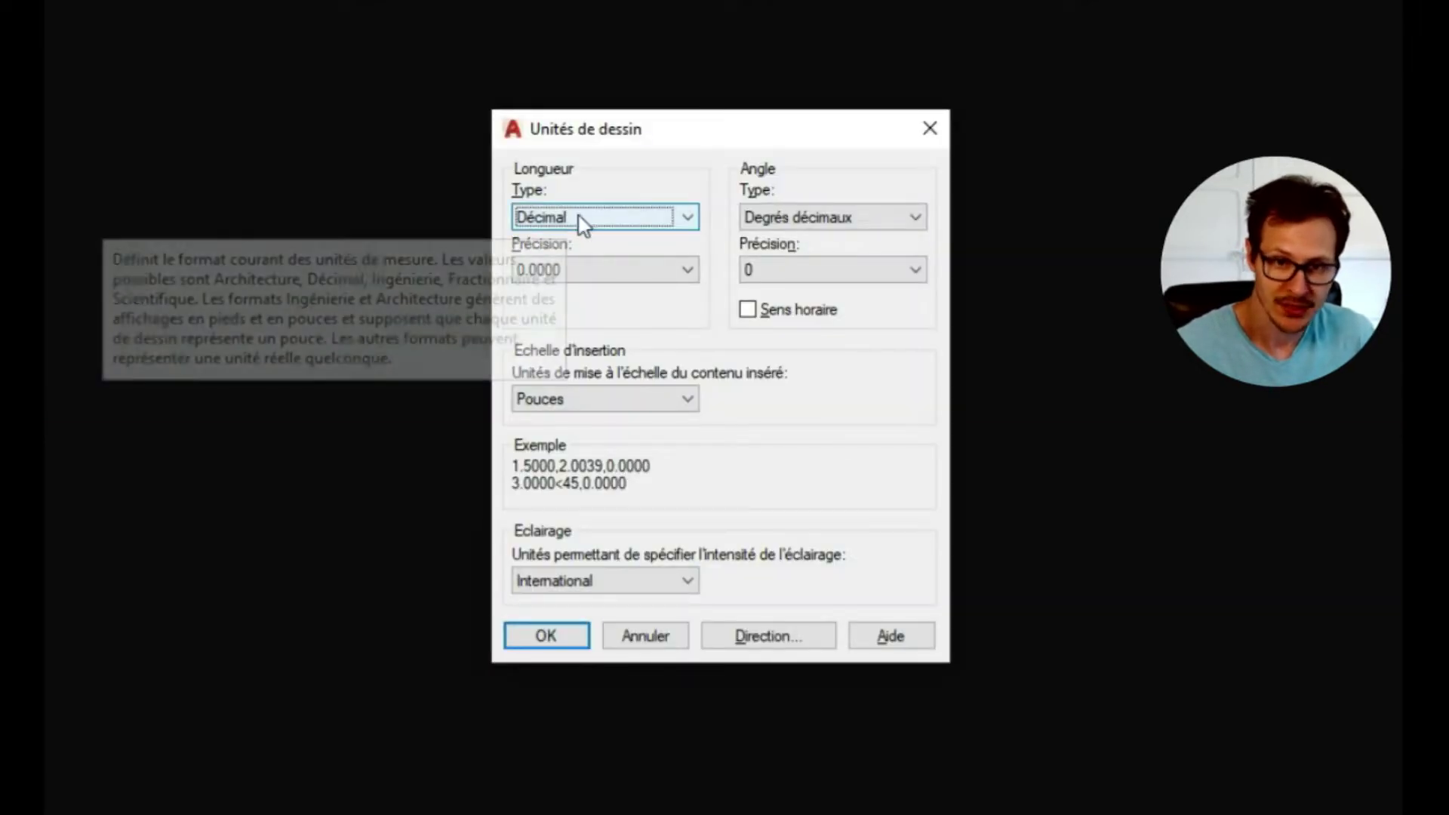
{"action": "left_click", "coordinate": [613, 403]}
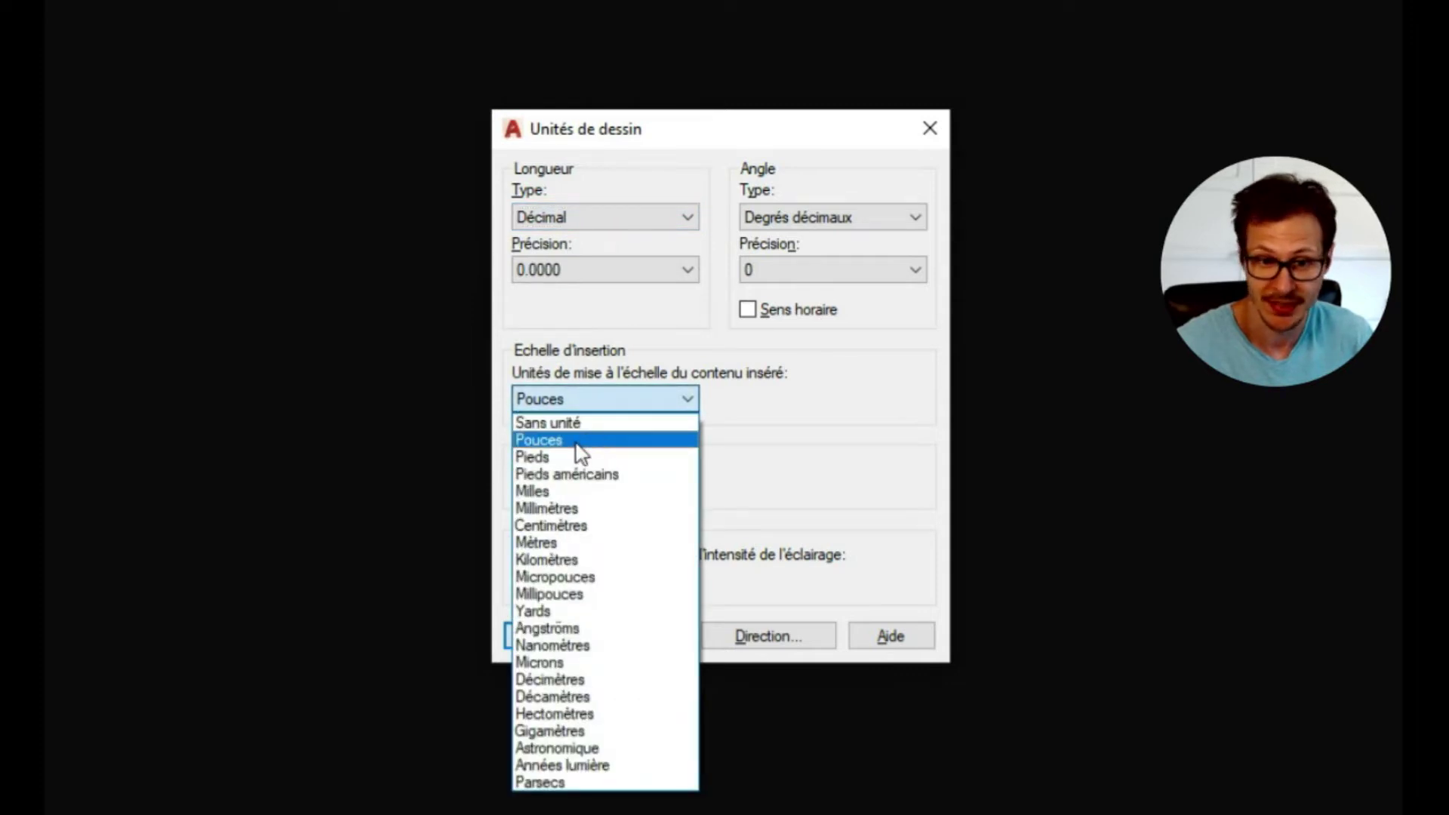
{"action": "left_click", "coordinate": [600, 524]}
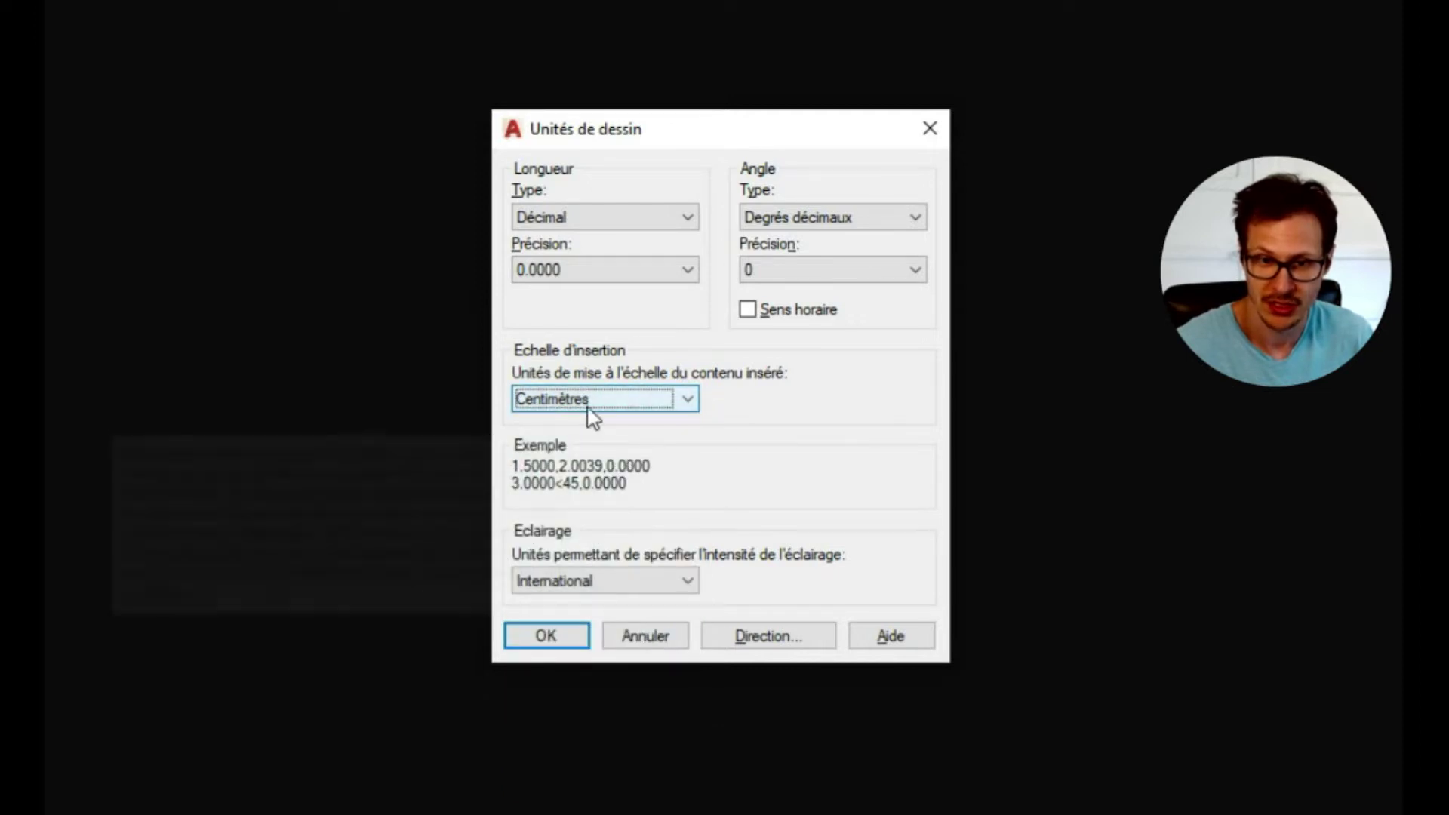
{"action": "left_click", "coordinate": [608, 218]}
{"action": "left_click", "coordinate": [592, 257]}
{"action": "left_click", "coordinate": [587, 273]}
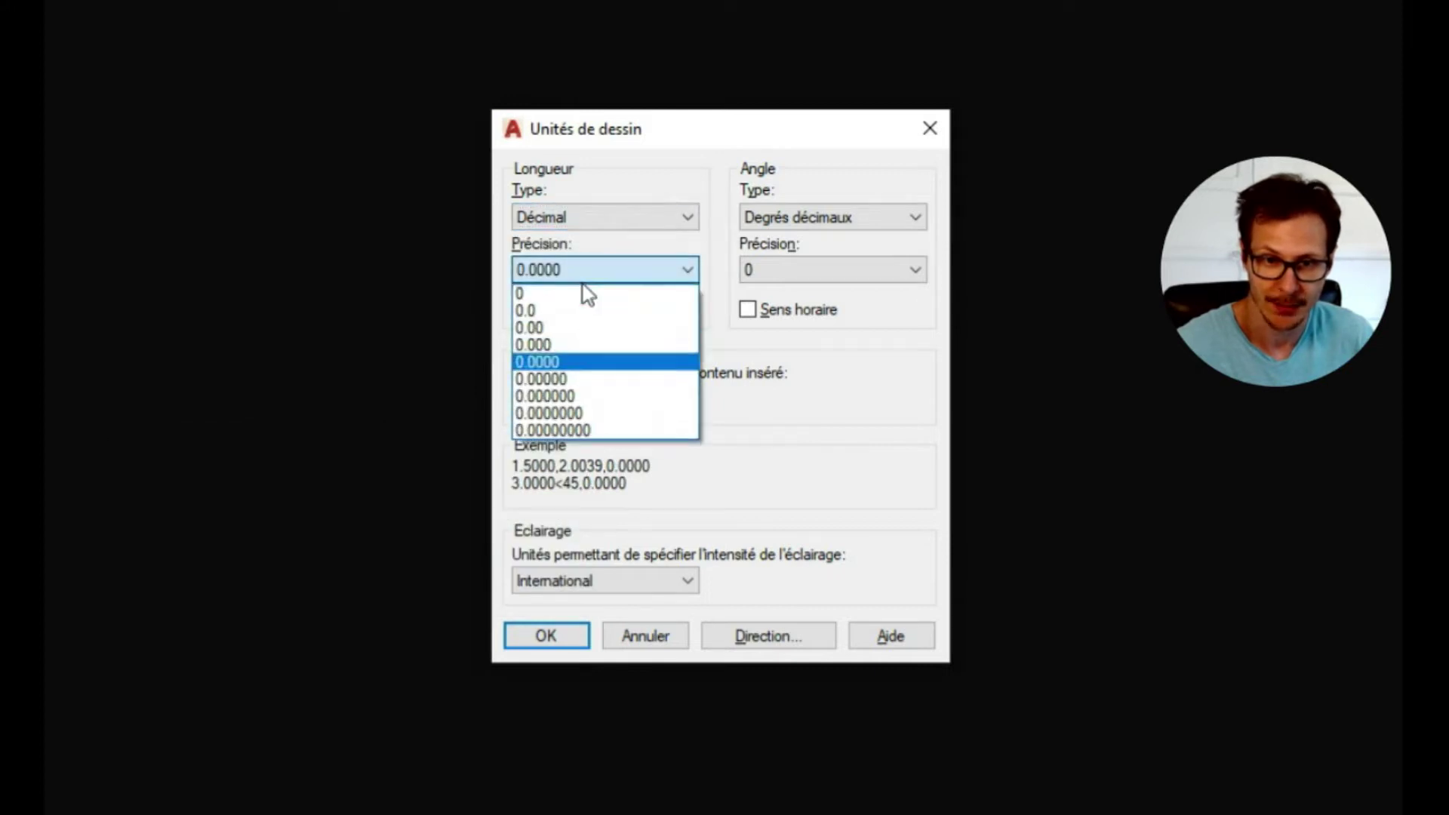
{"action": "left_click", "coordinate": [573, 329]}
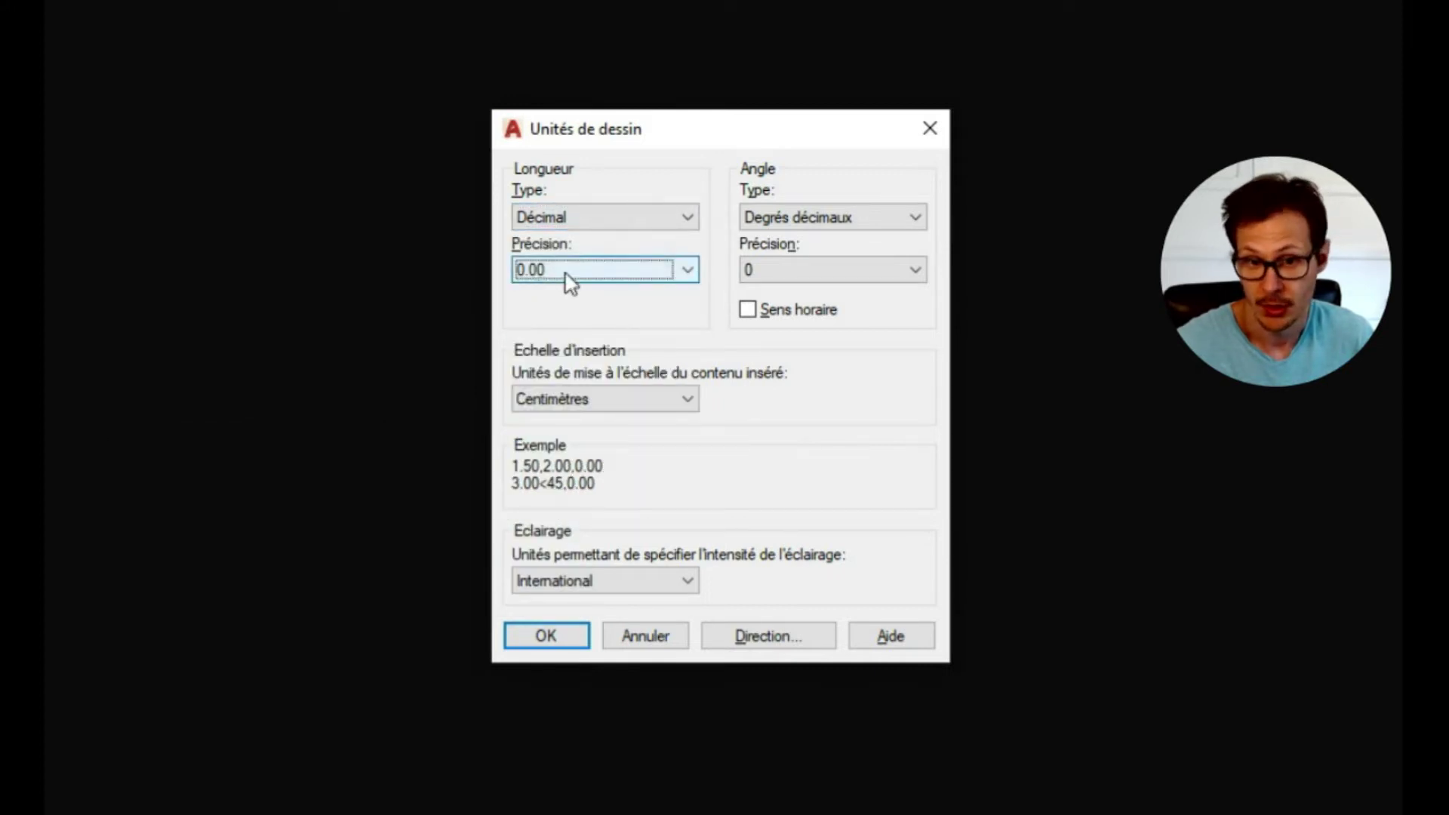
{"action": "left_click", "coordinate": [830, 222]}
{"action": "left_click", "coordinate": [829, 222]}
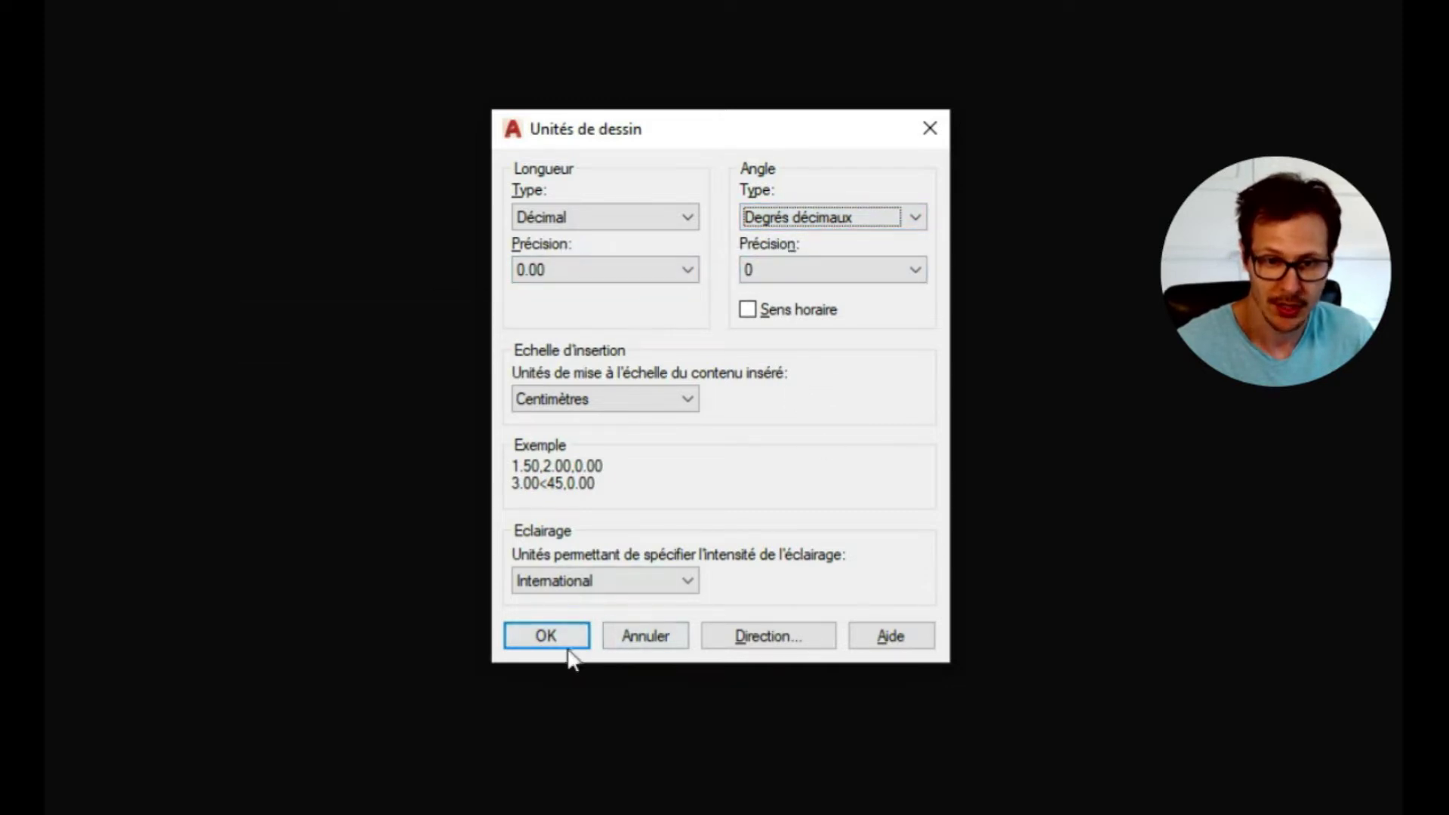
{"action": "left_click", "coordinate": [547, 636]}
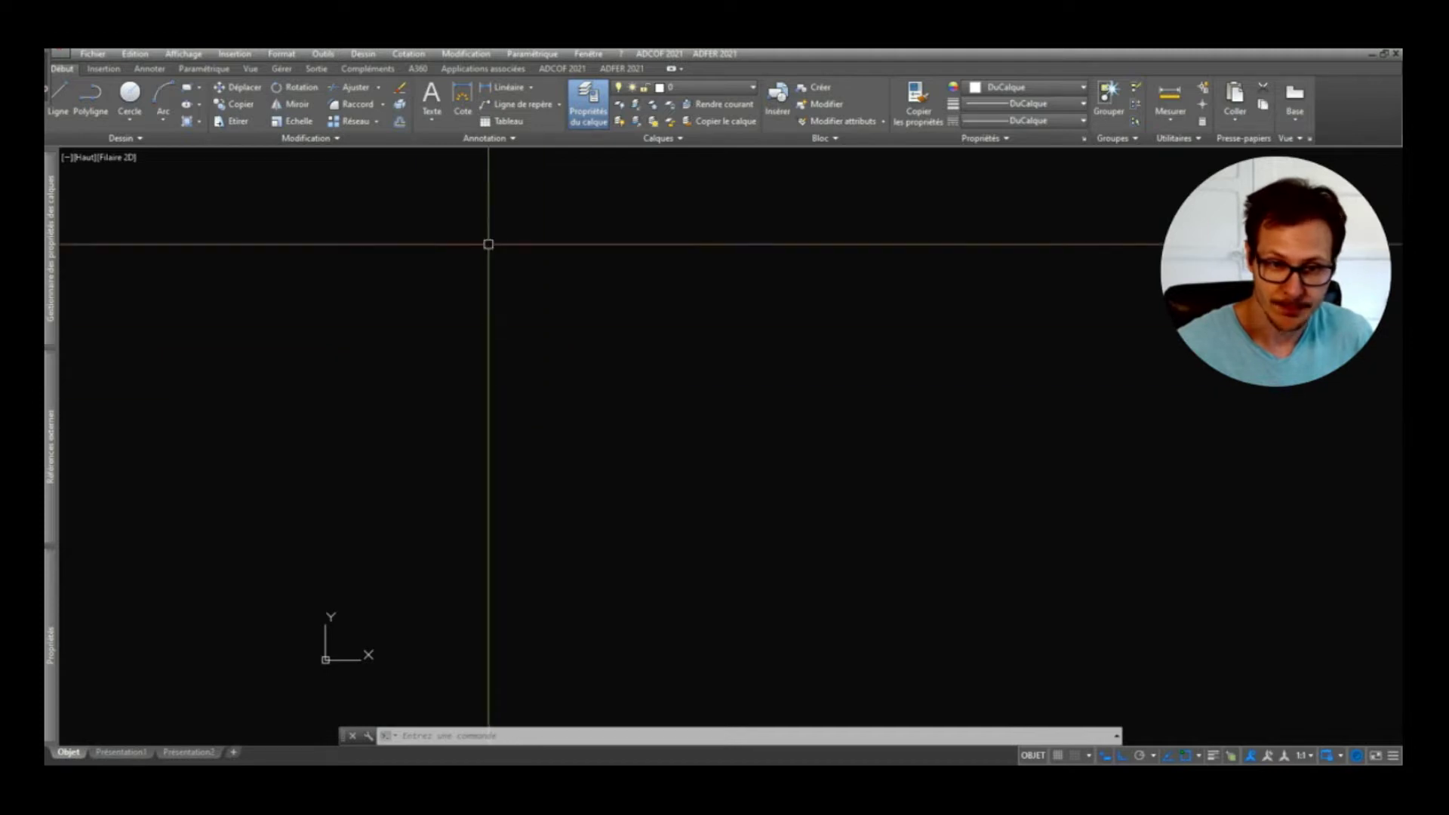
Step: Draw a vertical line 400 units long, going up from a point above and to the right of the origin
{"action": "type", "text": "l"}
{"action": "key", "text": "space"}
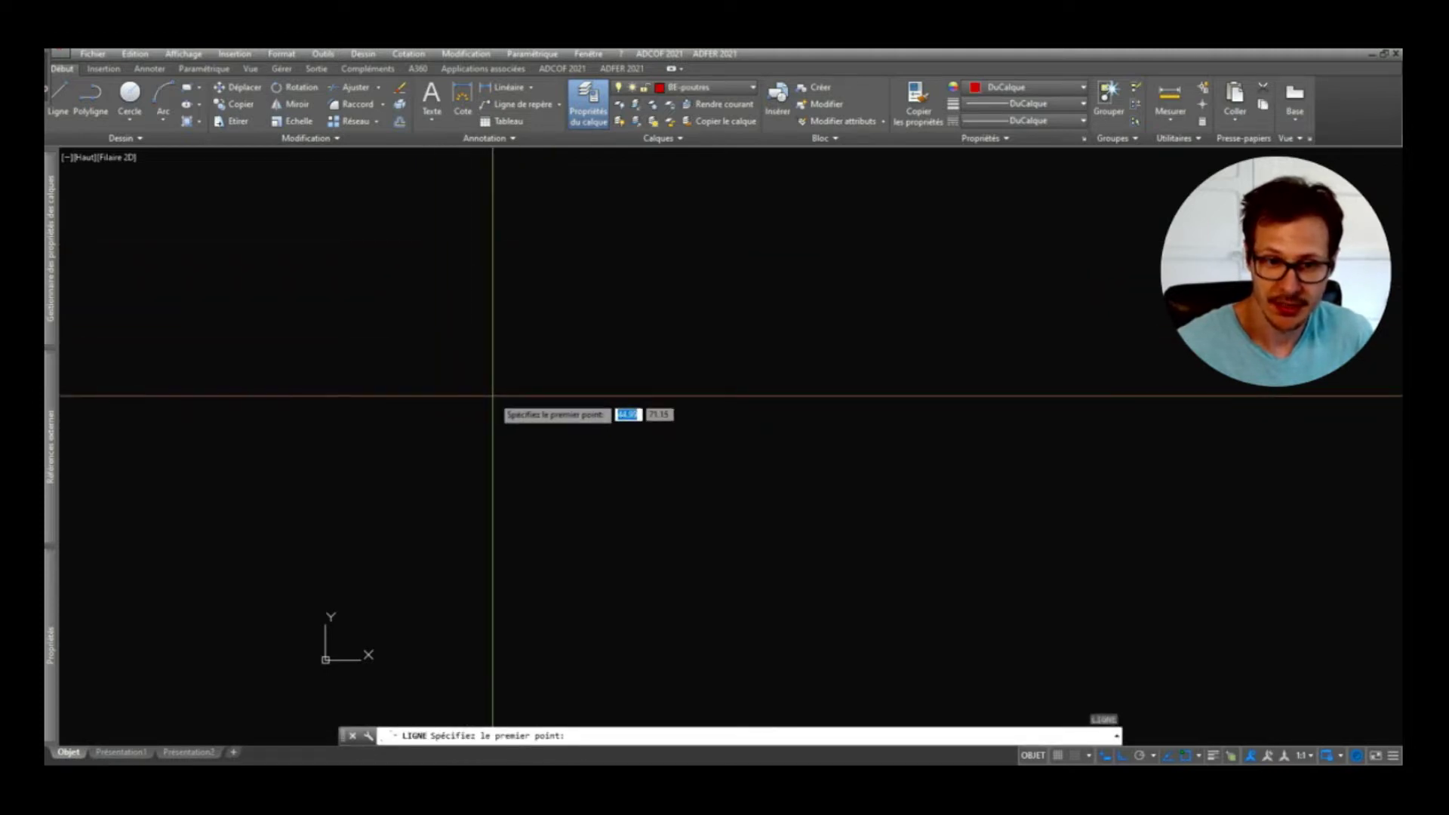
{"action": "left_click", "coordinate": [459, 365]}
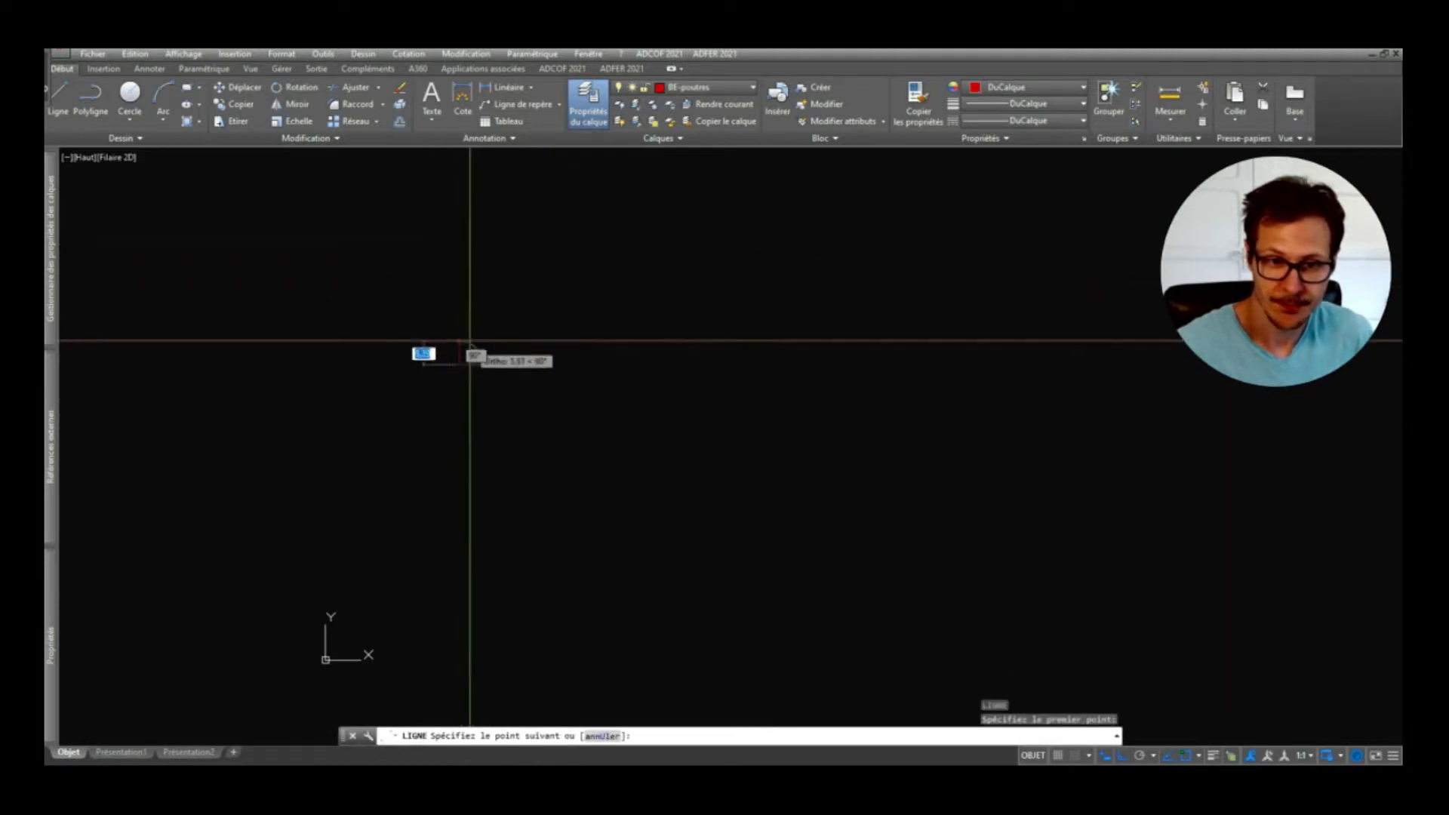
{"action": "middle_click_drag", "start_coordinate": [486, 284], "coordinate": [462, 450]}
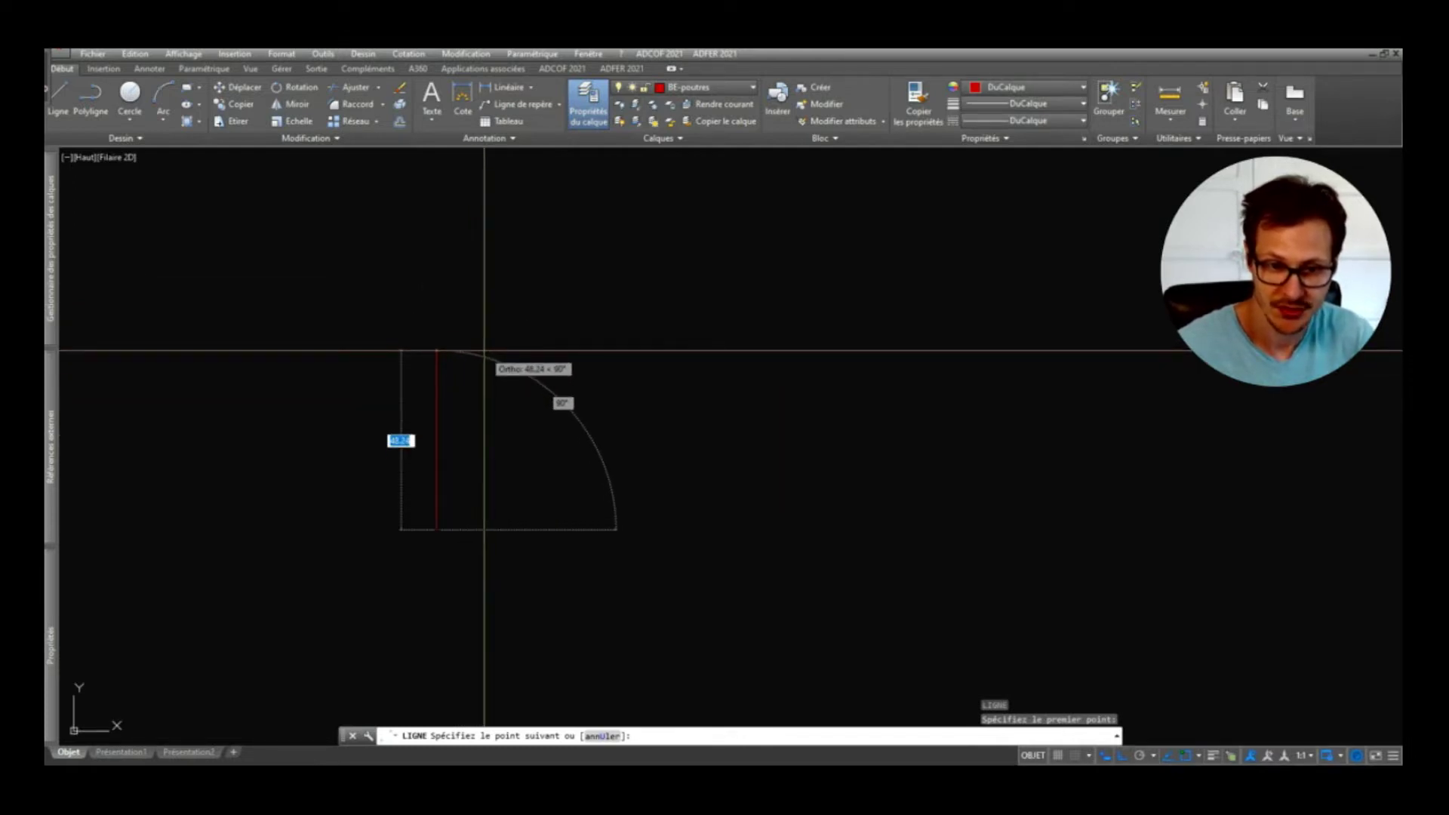
{"action": "type", "text": "400"}
{"action": "key", "text": "Return"}
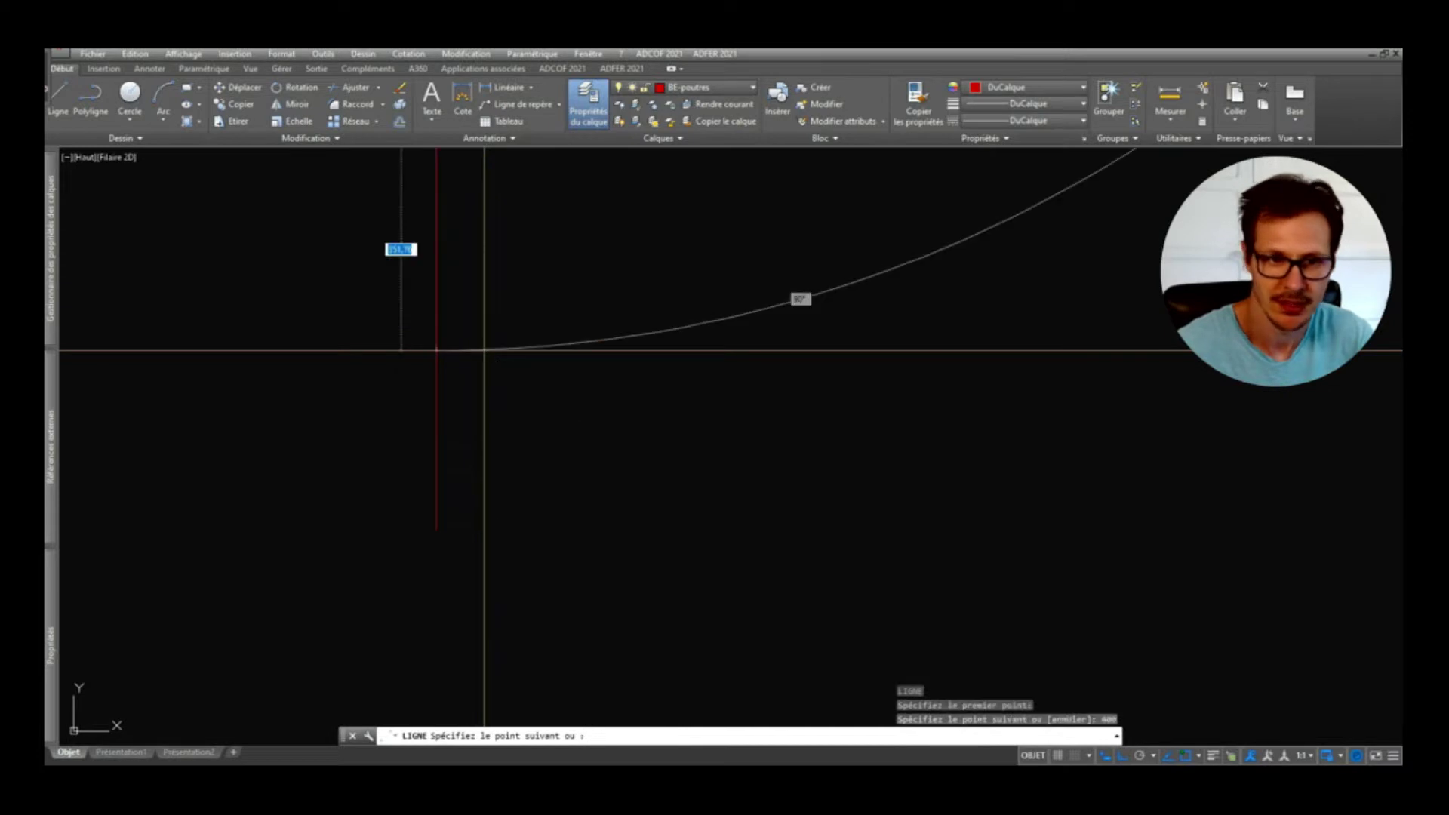
{"action": "scroll", "coordinate": [543, 449], "scroll_direction": "up", "scroll_amount": 1}
{"action": "key", "text": "Escape"}
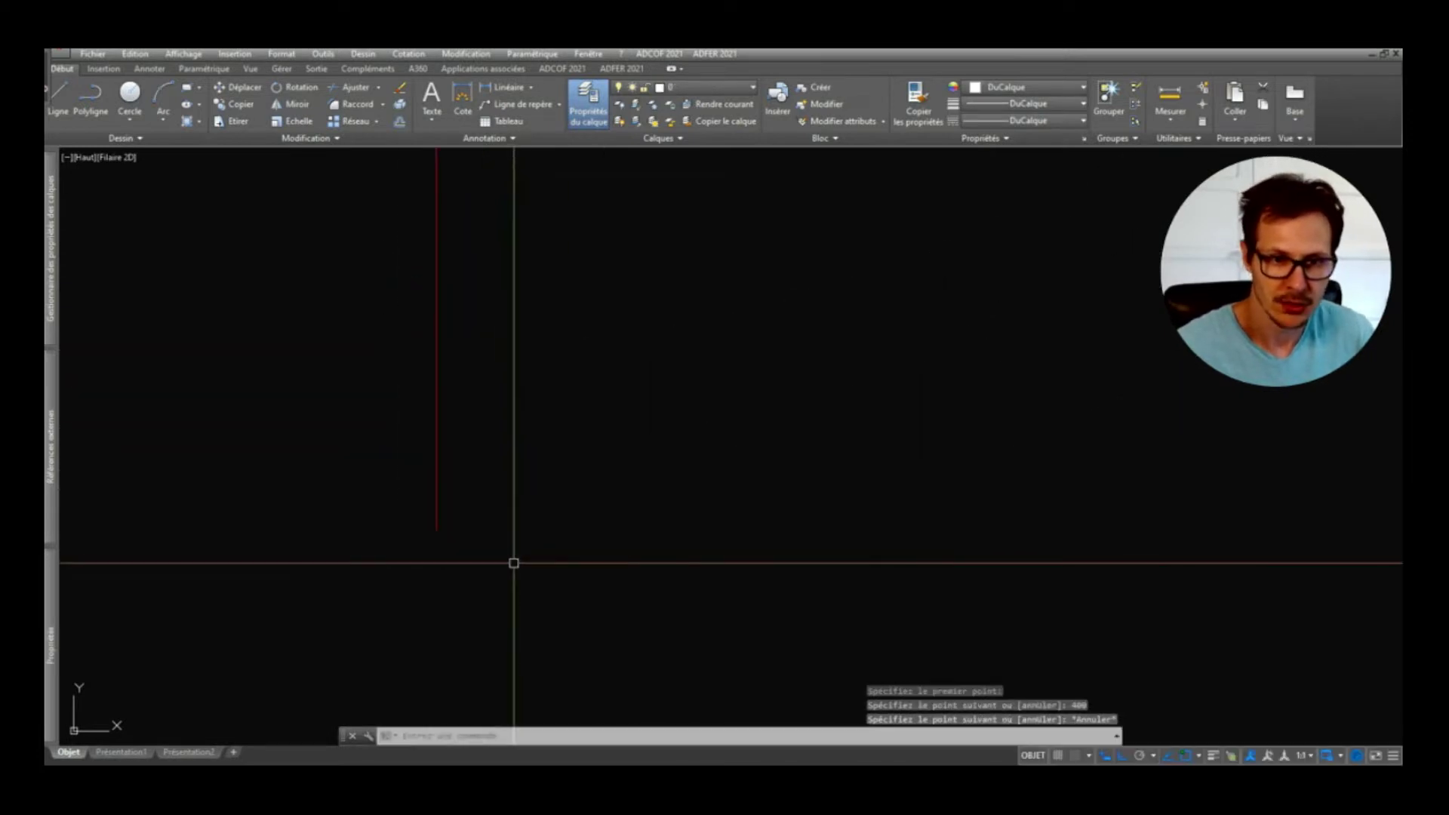
{"action": "scroll", "coordinate": [511, 562], "scroll_direction": "down", "scroll_amount": 2}
{"action": "scroll", "coordinate": [563, 427], "scroll_direction": "up", "scroll_amount": 2}
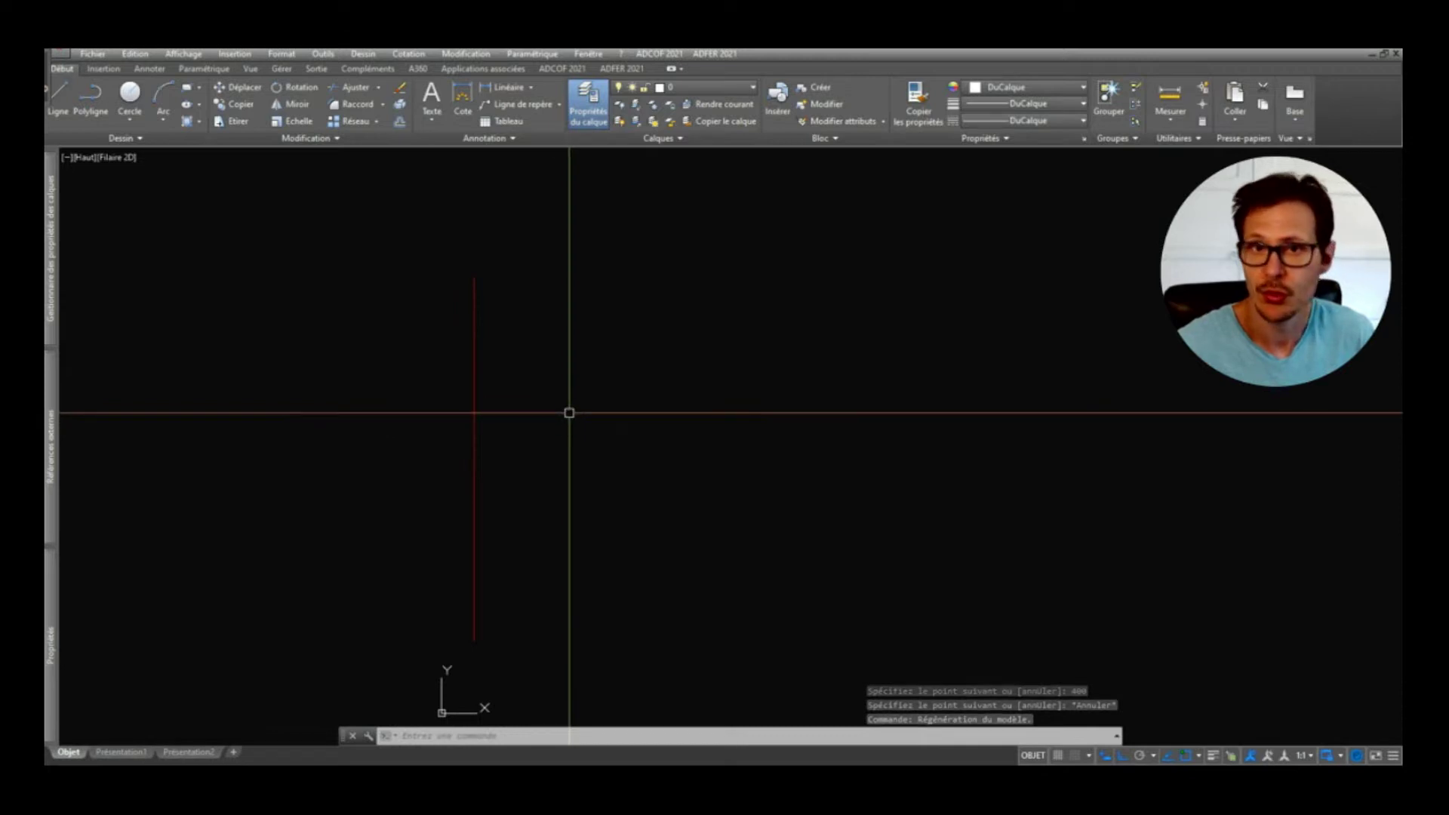
{"action": "scroll", "coordinate": [569, 413], "scroll_direction": "up", "scroll_amount": 2}
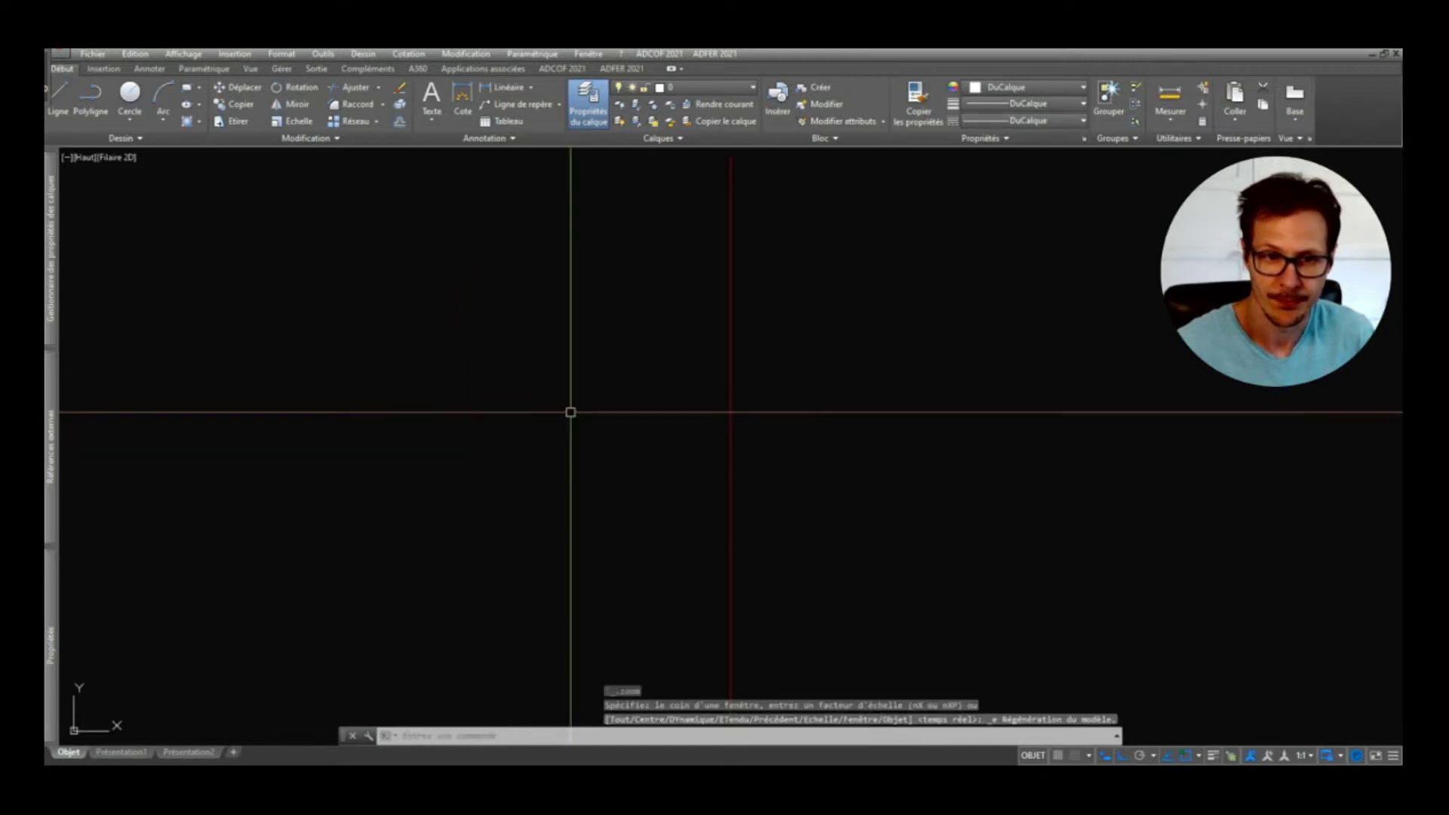
{"action": "scroll", "coordinate": [571, 412], "scroll_direction": "down", "scroll_amount": 4}
{"action": "middle_click_drag", "start_coordinate": [549, 410], "coordinate": [489, 414]}
{"action": "scroll", "coordinate": [488, 415], "scroll_direction": "up", "scroll_amount": 1}
{"action": "middle_click_drag", "start_coordinate": [707, 424], "coordinate": [595, 416]}
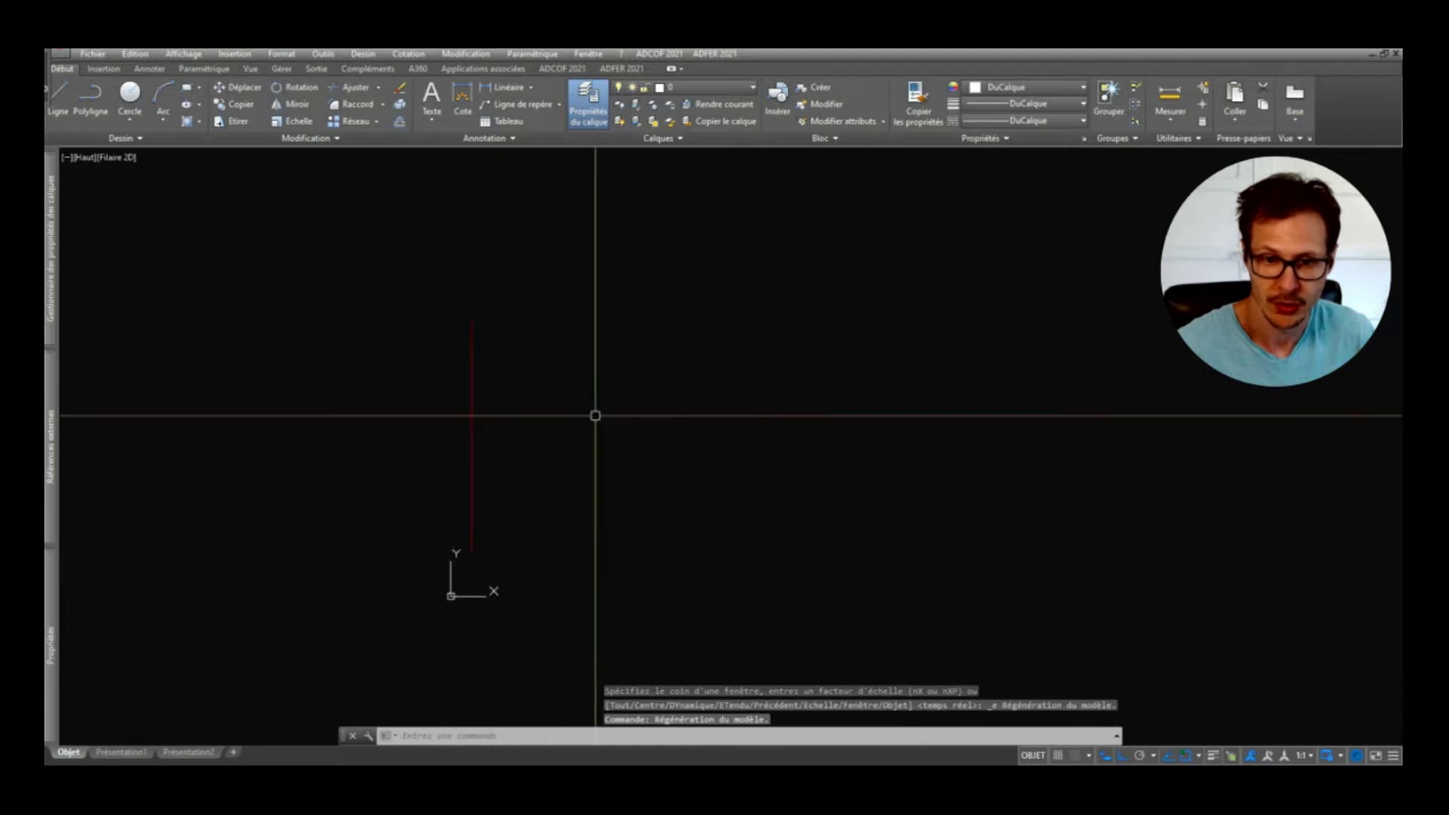
Step: Draw a horizontal line 100 units long, going right from the top end of the vertical line
{"action": "middle_click", "coordinate": [562, 361]}
{"action": "middle_click", "coordinate": [562, 361]}
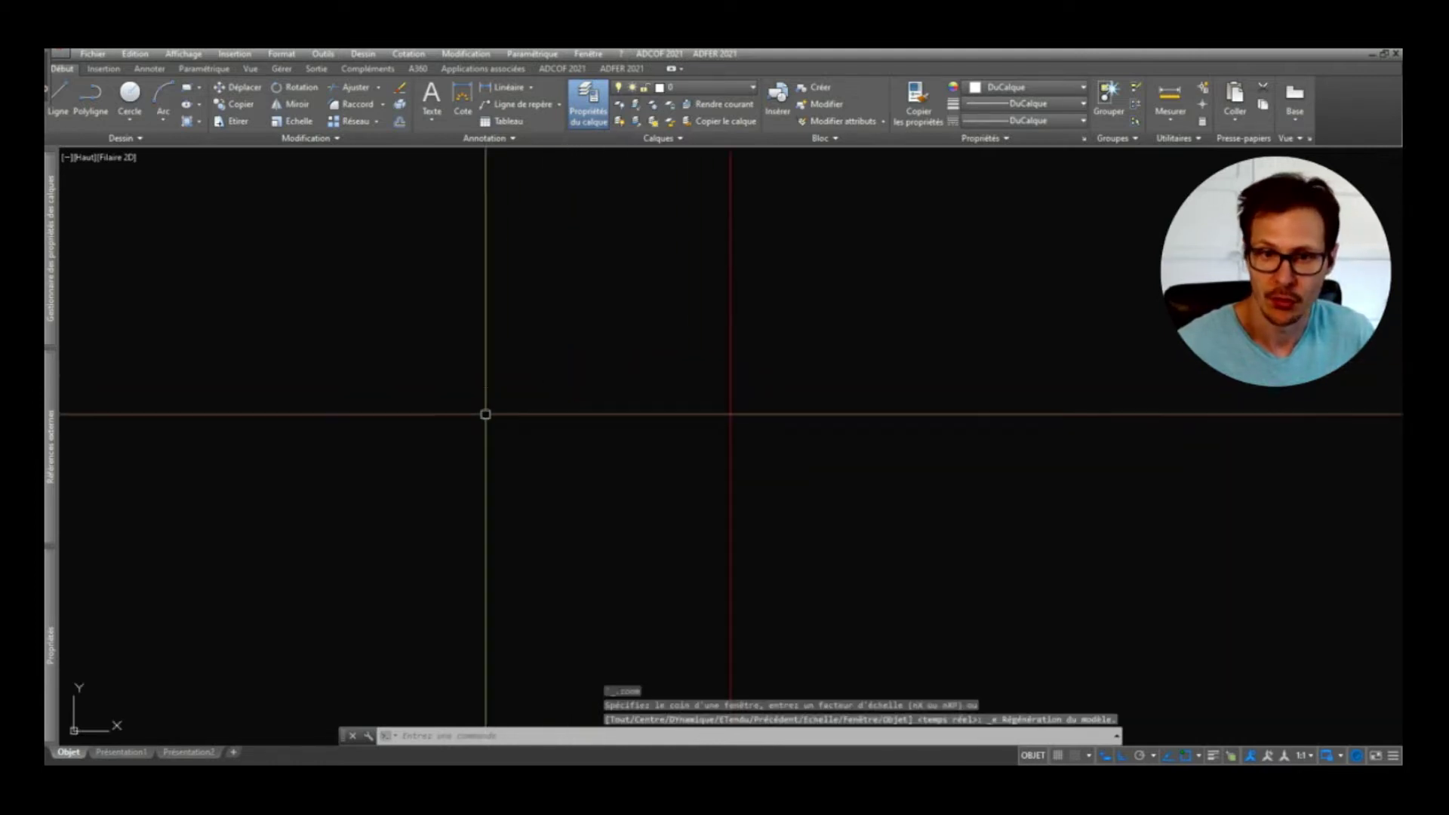
{"action": "scroll", "coordinate": [348, 429], "scroll_direction": "down", "scroll_amount": 3}
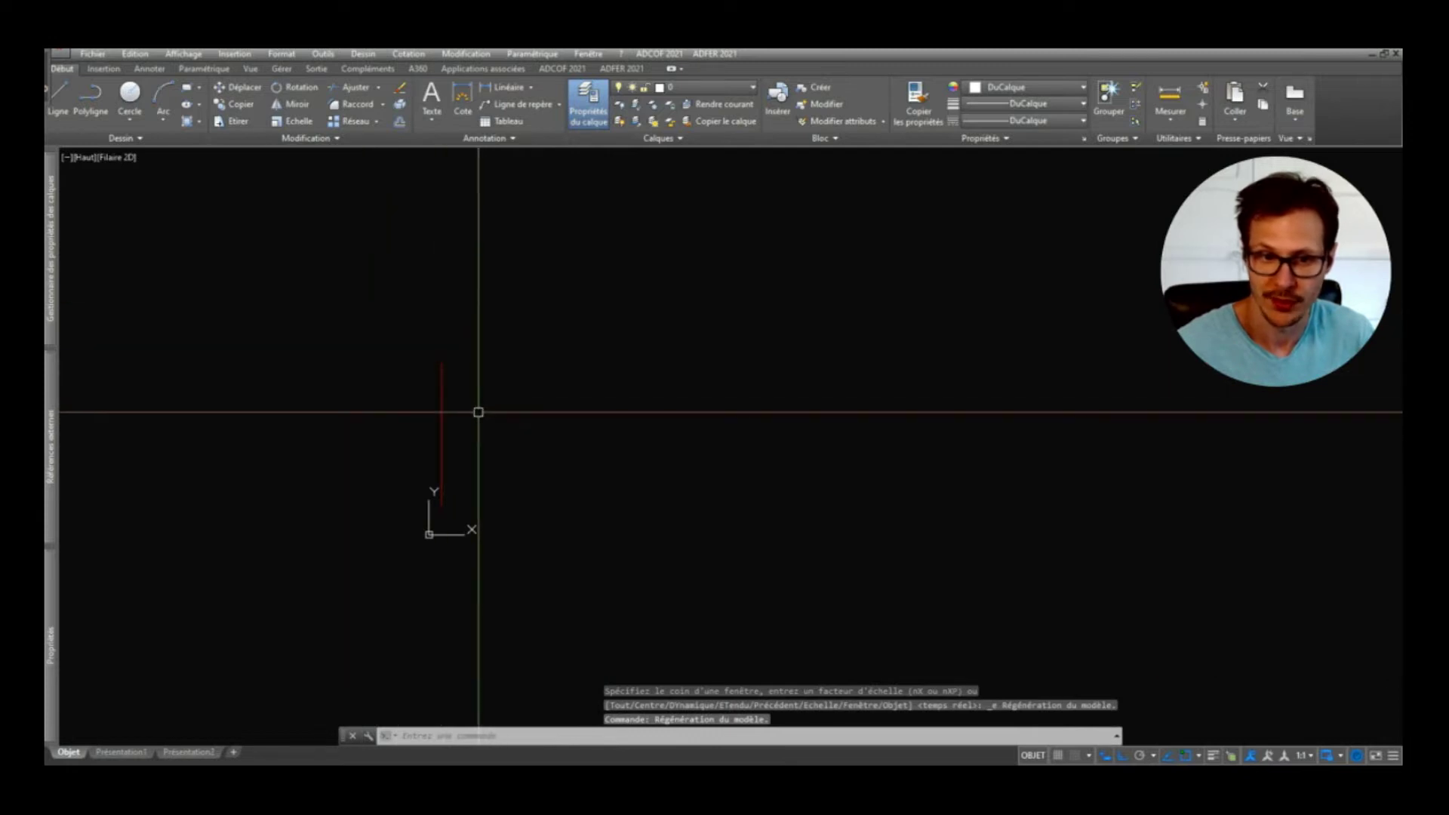
{"action": "scroll", "coordinate": [453, 411], "scroll_direction": "down", "scroll_amount": 2}
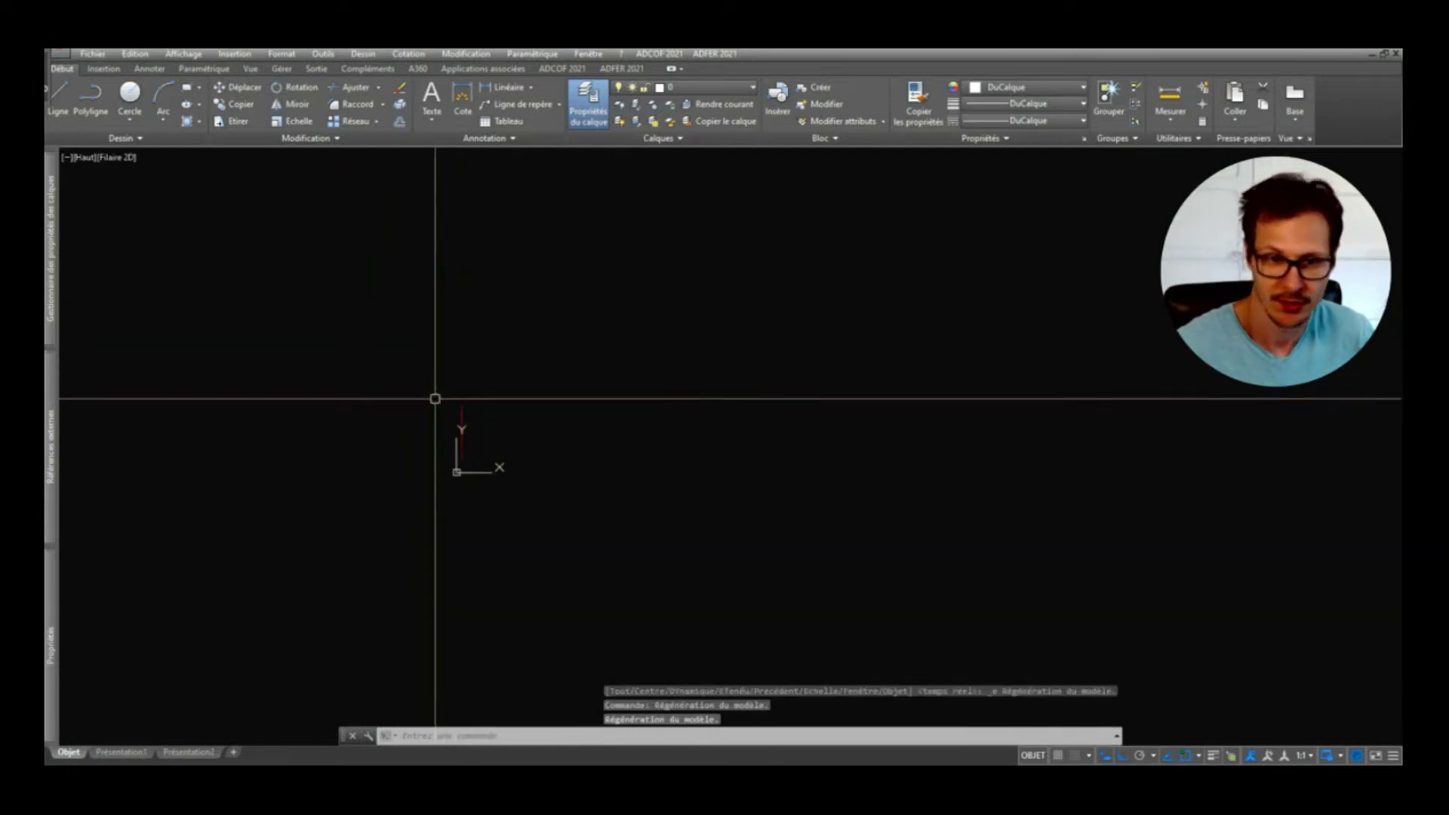
{"action": "scroll", "coordinate": [452, 434], "scroll_direction": "up", "scroll_amount": 5}
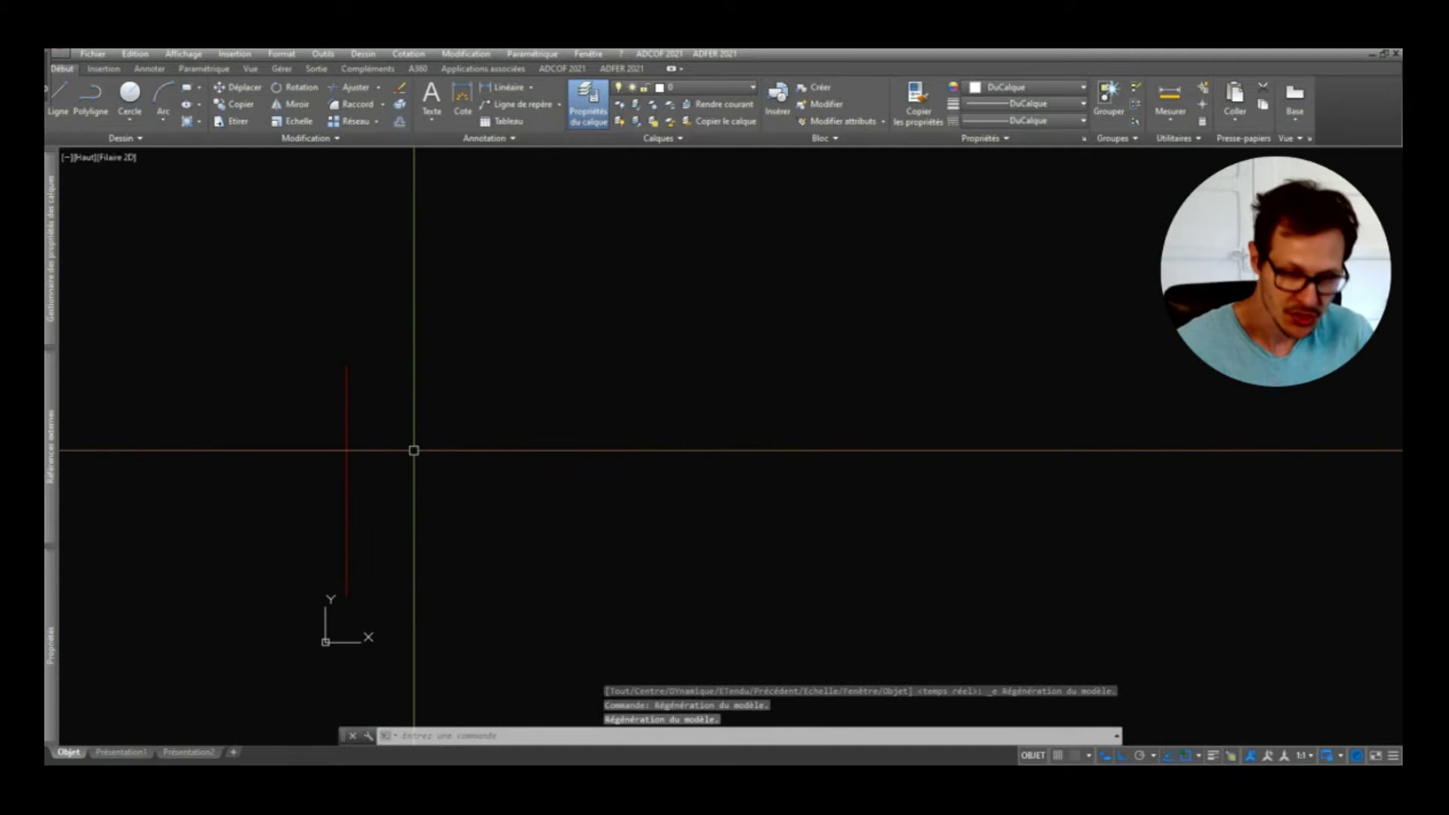
{"action": "type", "text": "l"}
{"action": "key", "text": "Return"}
{"action": "left_click", "coordinate": [347, 365]}
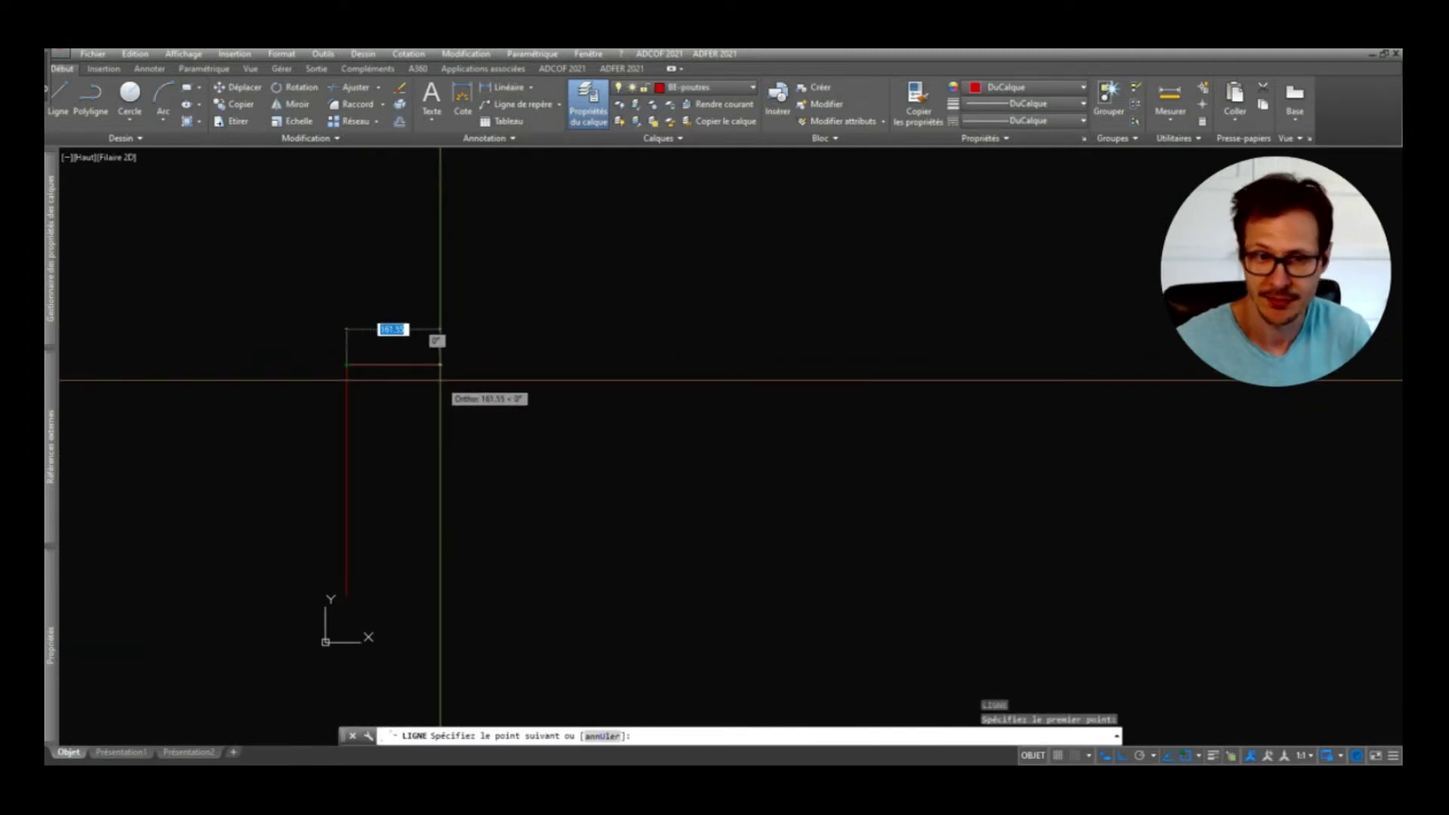
{"action": "type", "text": "100"}
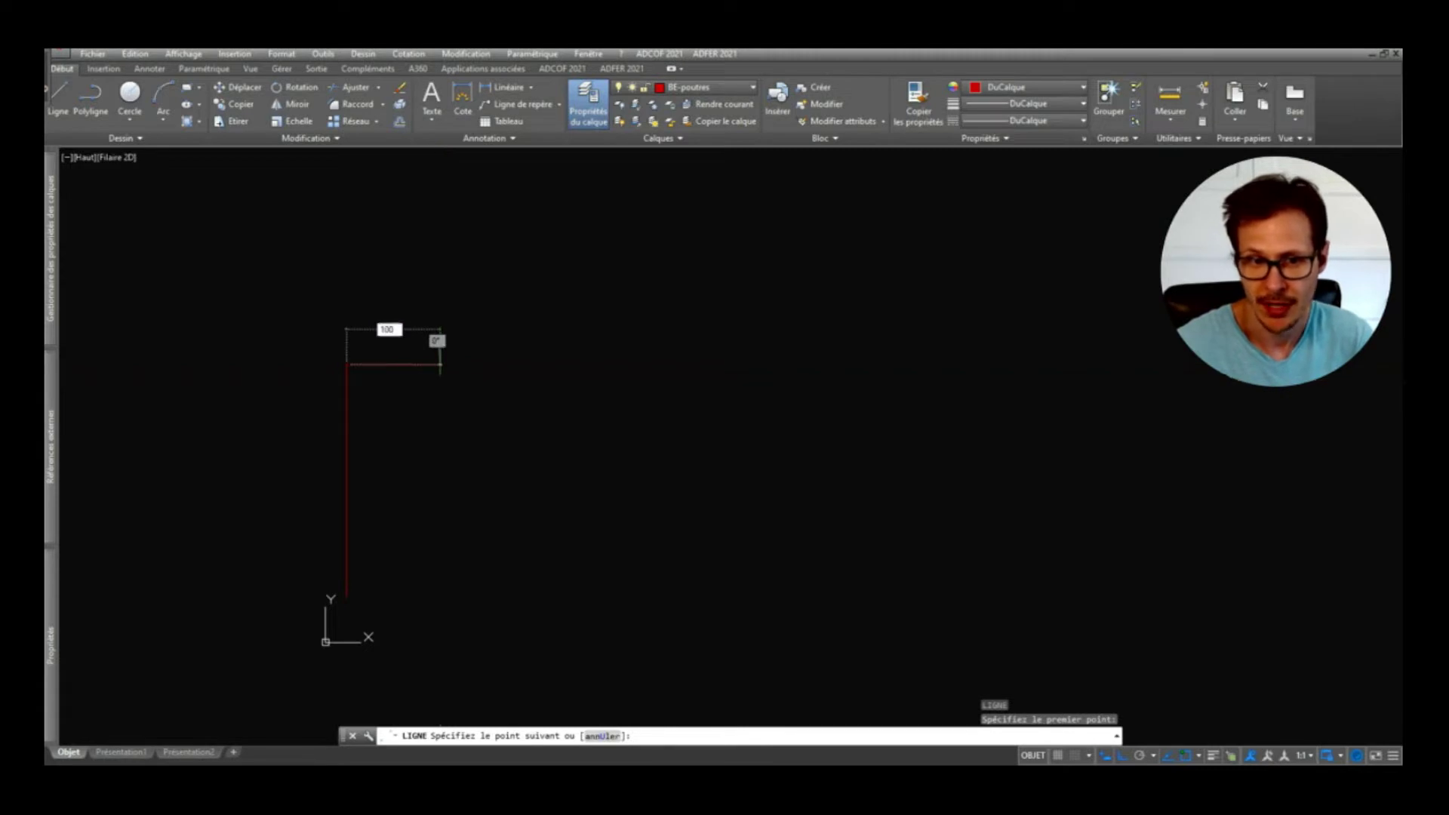
{"action": "key", "text": "Return"}
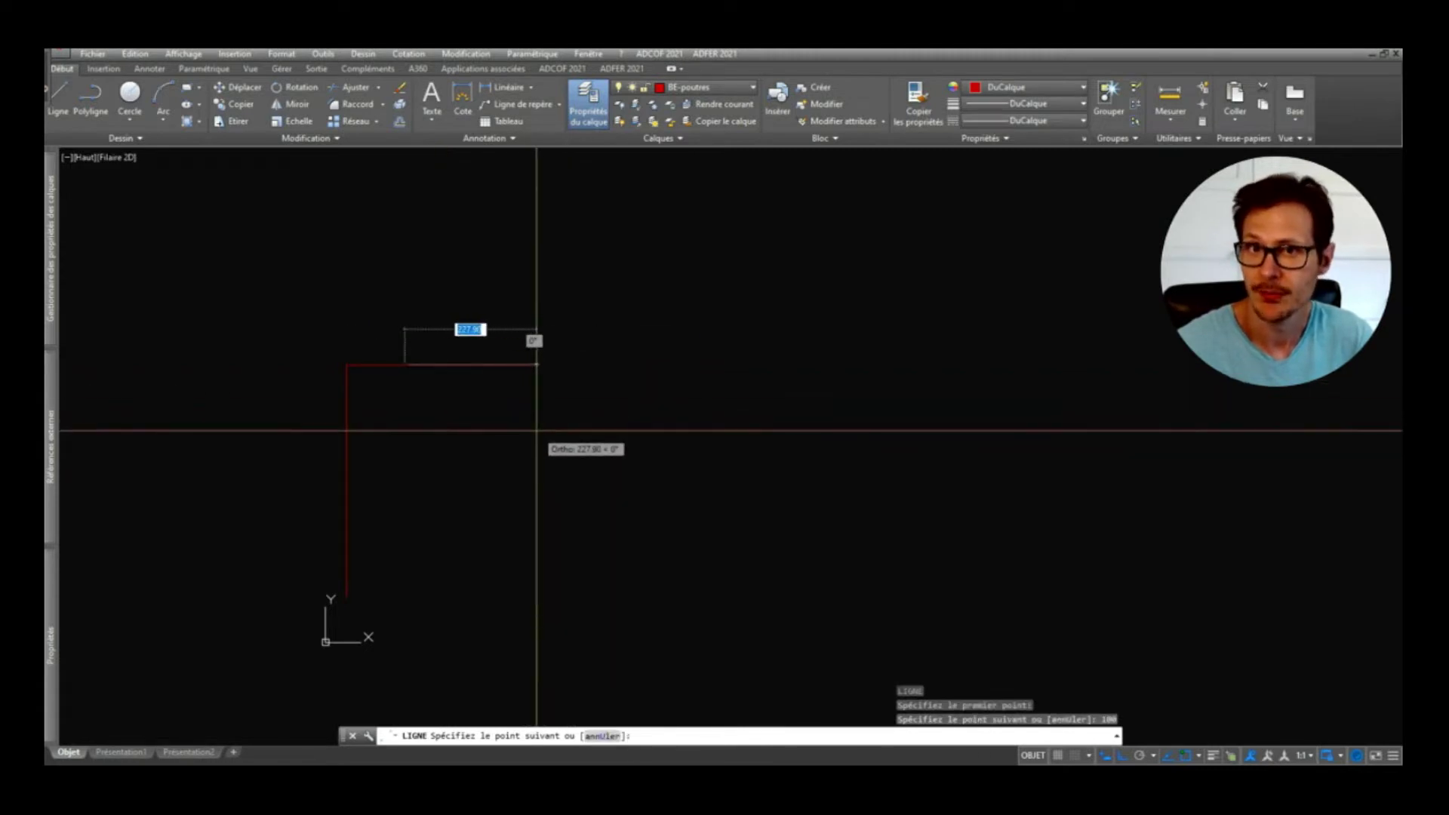
{"action": "mouse_move", "coordinate": [517, 440]}
{"action": "middle_mouse_down"}
{"action": "mouse_move", "coordinate": [631, 411]}
{"action": "mouse_move", "coordinate": [497, 408]}
{"action": "middle_mouse_up"}
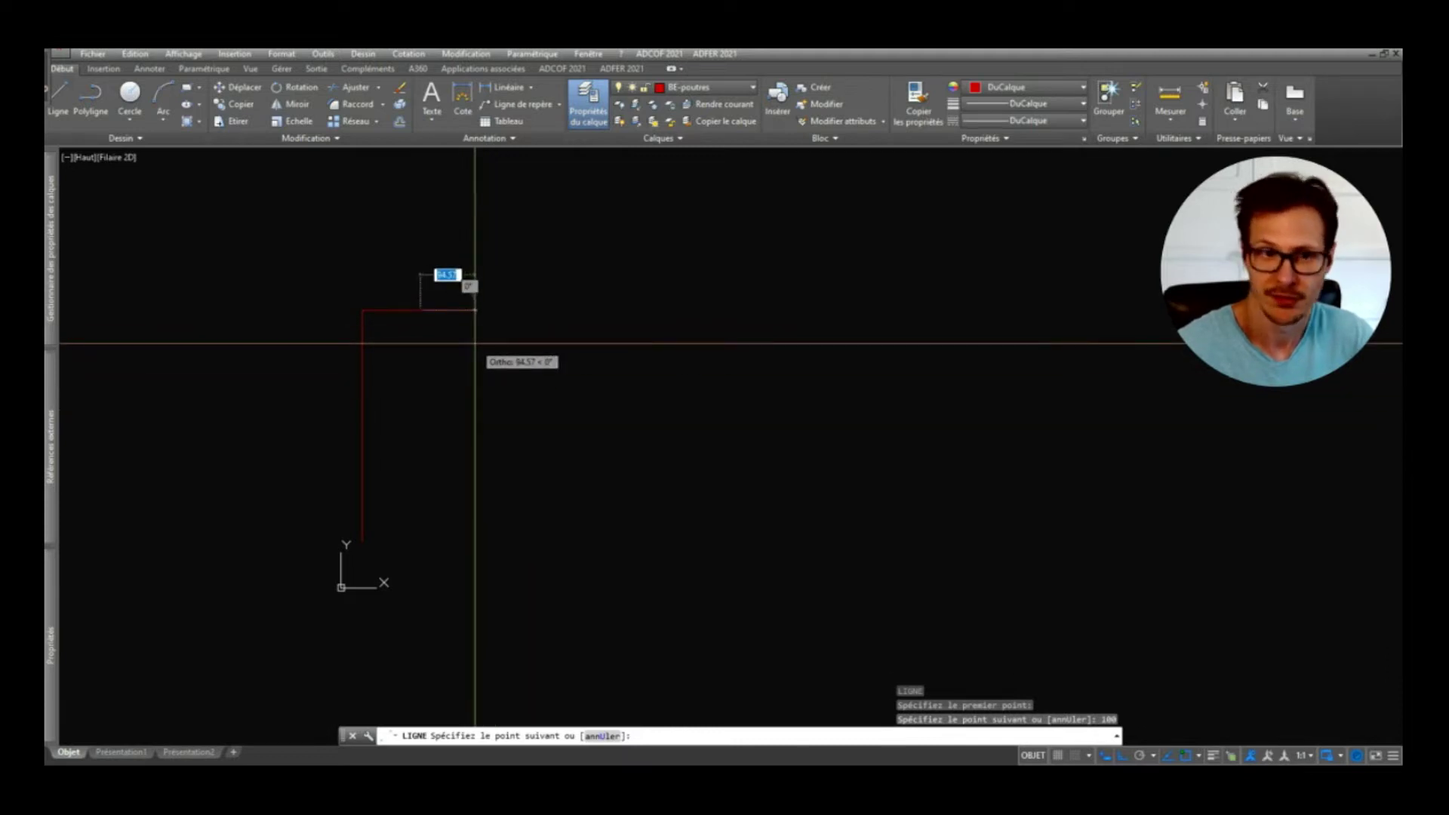
{"action": "key", "text": "Return"}
Step: Draw a second horizontal line 120 units long, continuing right from the end of the 100-unit line
{"action": "mouse_move", "coordinate": [410, 330]}
{"action": "middle_mouse_down"}
{"action": "mouse_move", "coordinate": [420, 445]}
{"action": "mouse_move", "coordinate": [419, 426]}
{"action": "middle_mouse_up"}
{"action": "scroll", "coordinate": [416, 361], "scroll_direction": "up", "scroll_amount": 2}
{"action": "scroll", "coordinate": [324, 347], "scroll_direction": "down", "scroll_amount": 2}
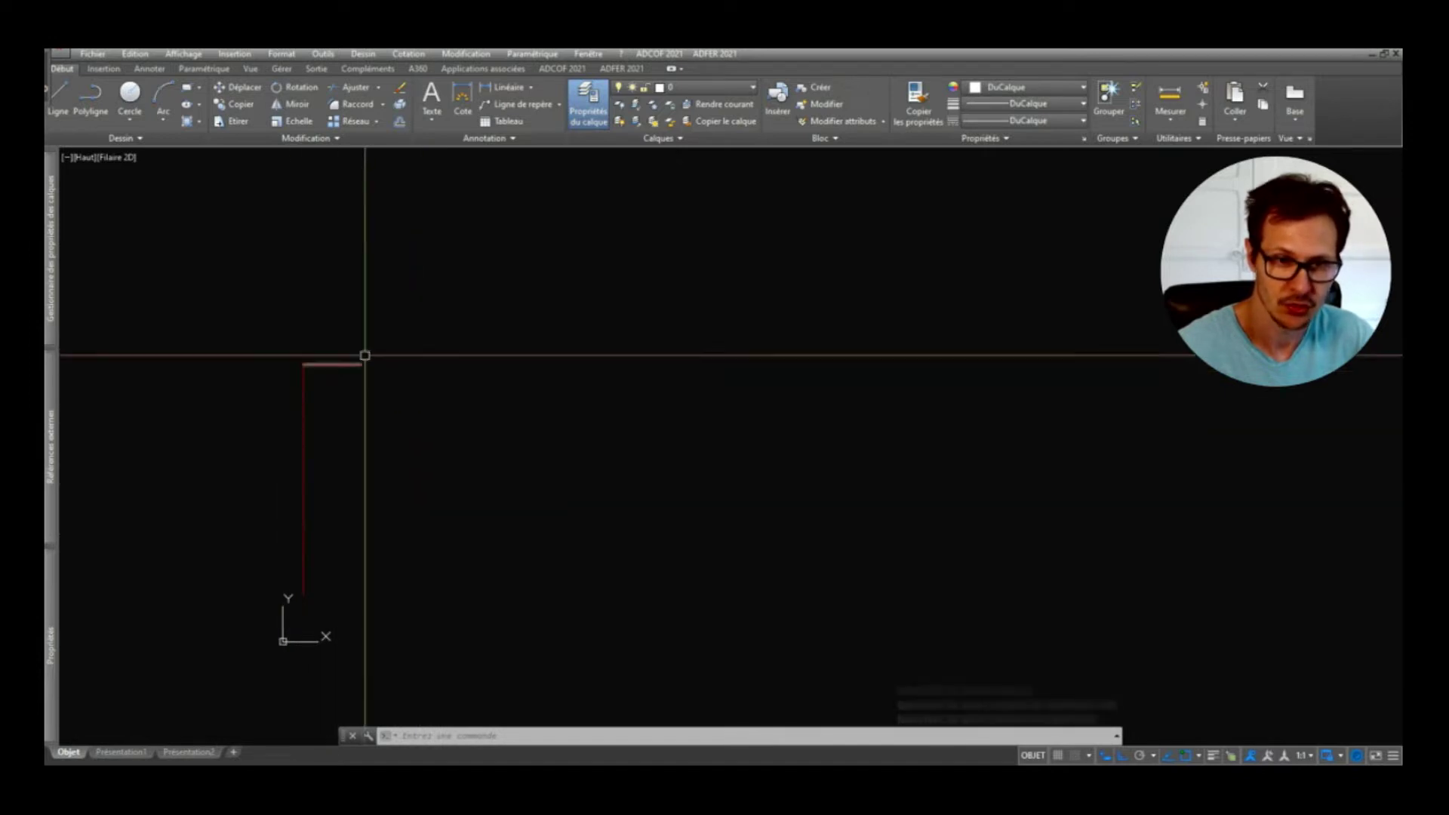
{"action": "type", "text": "1"}
{"action": "key", "text": "Return"}
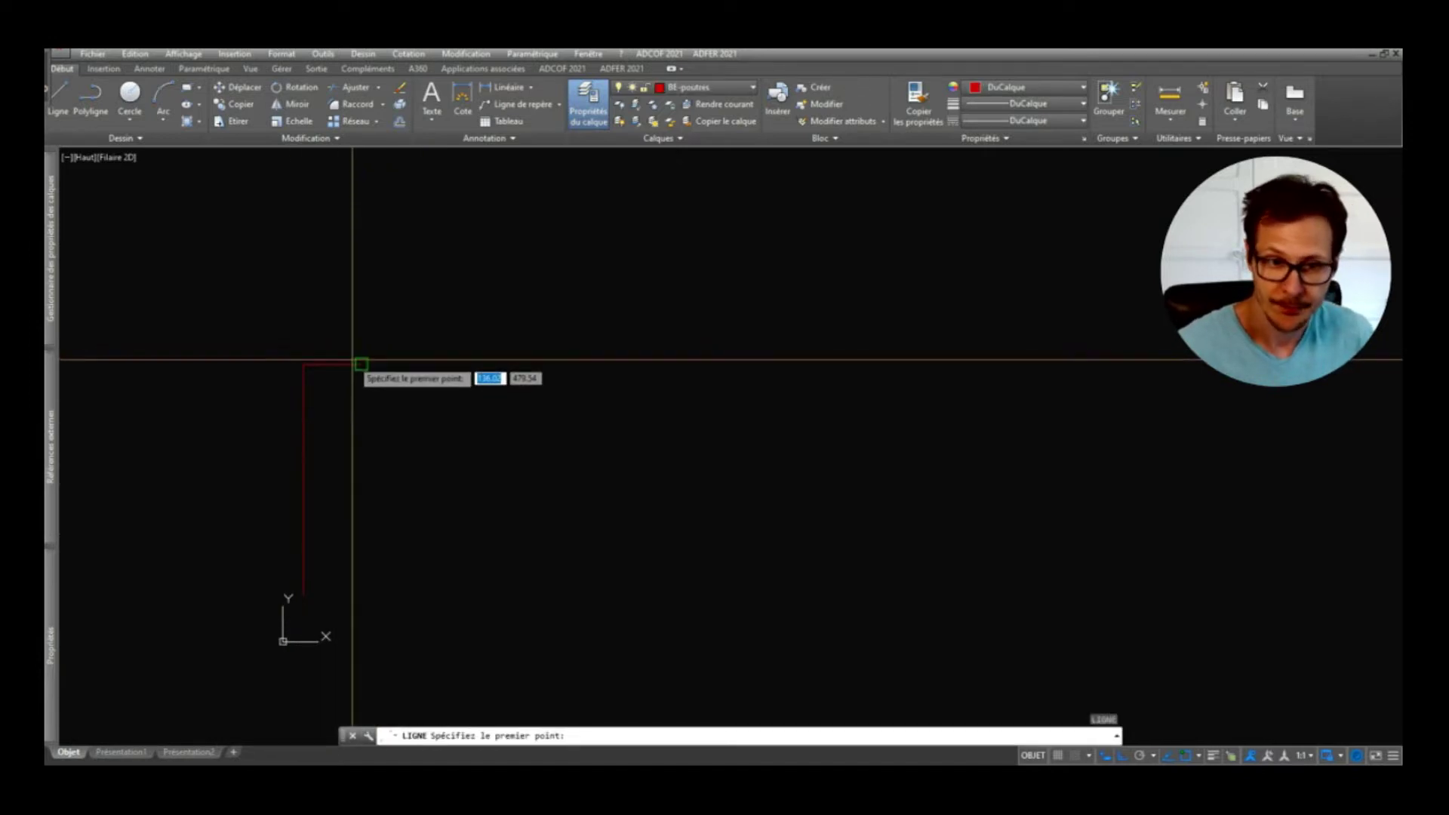
{"action": "left_click", "coordinate": [359, 363]}
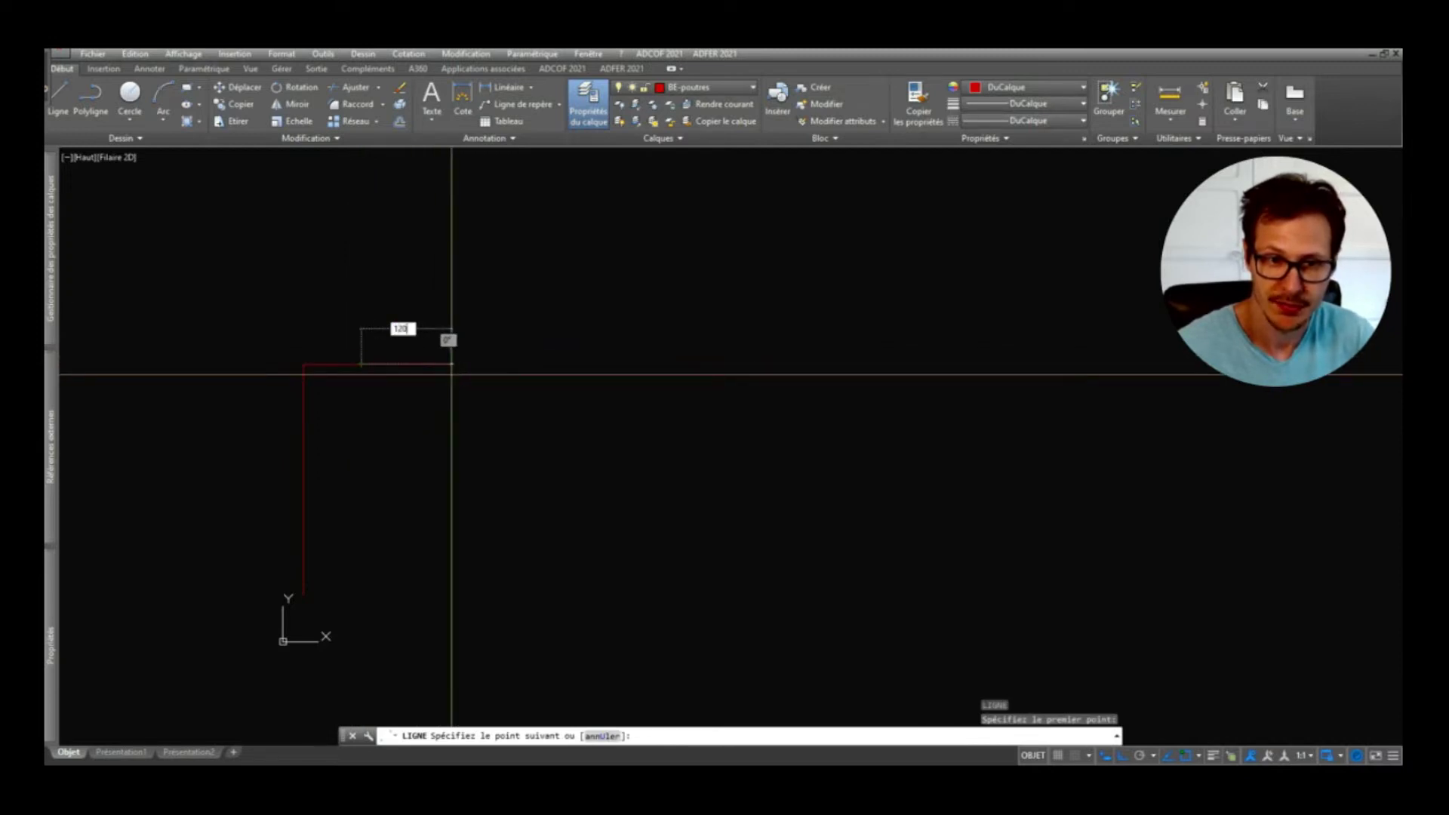
{"action": "key", "text": "Return"}
{"action": "key", "text": "Return"}
Step: Draw a third horizontal line 80 units long, continuing right from the end of the 120-unit line
{"action": "key", "text": "Return"}
{"action": "left_click", "coordinate": [431, 364]}
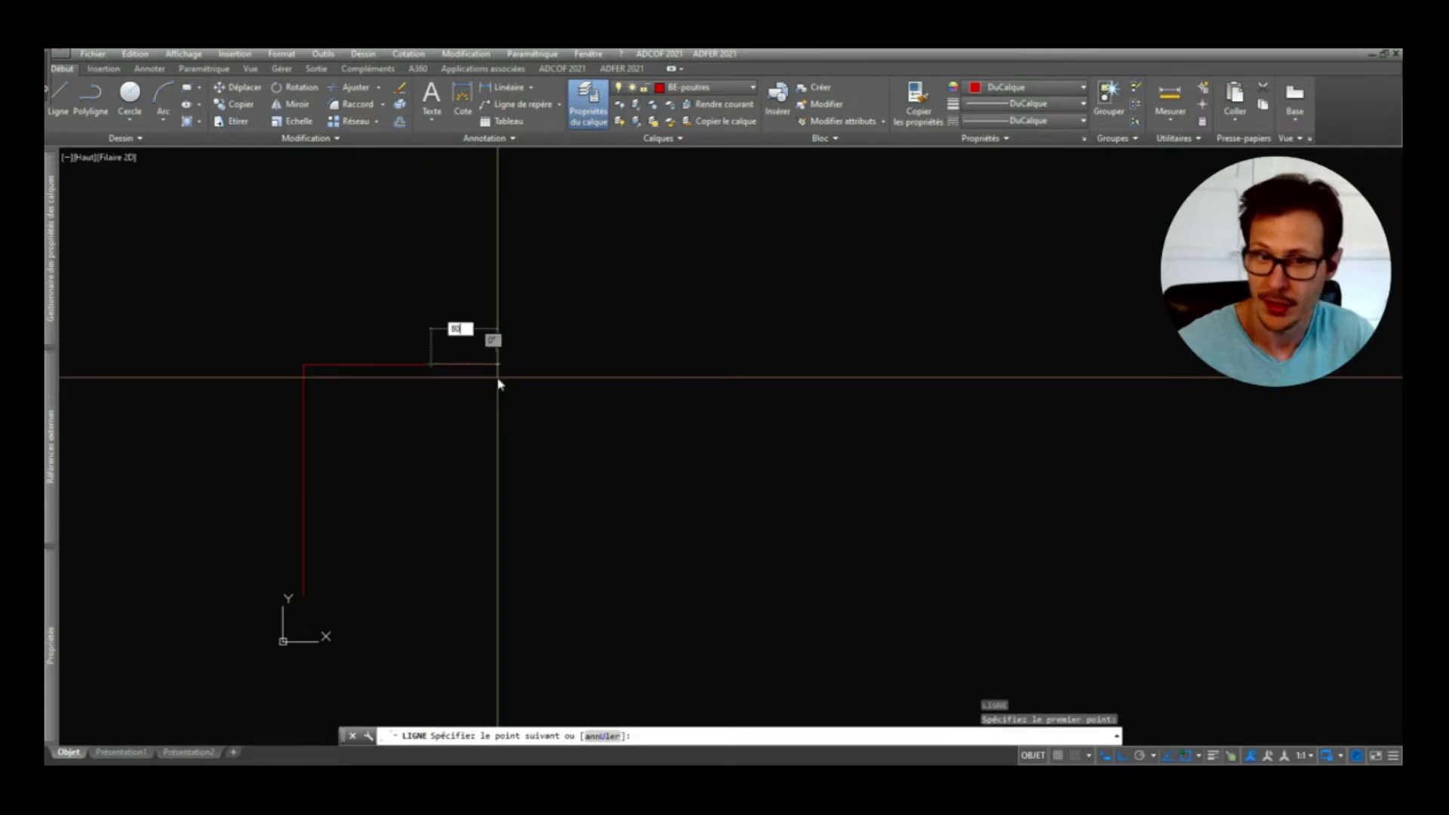
{"action": "key", "text": "Return"}
{"action": "key", "text": "Return"}
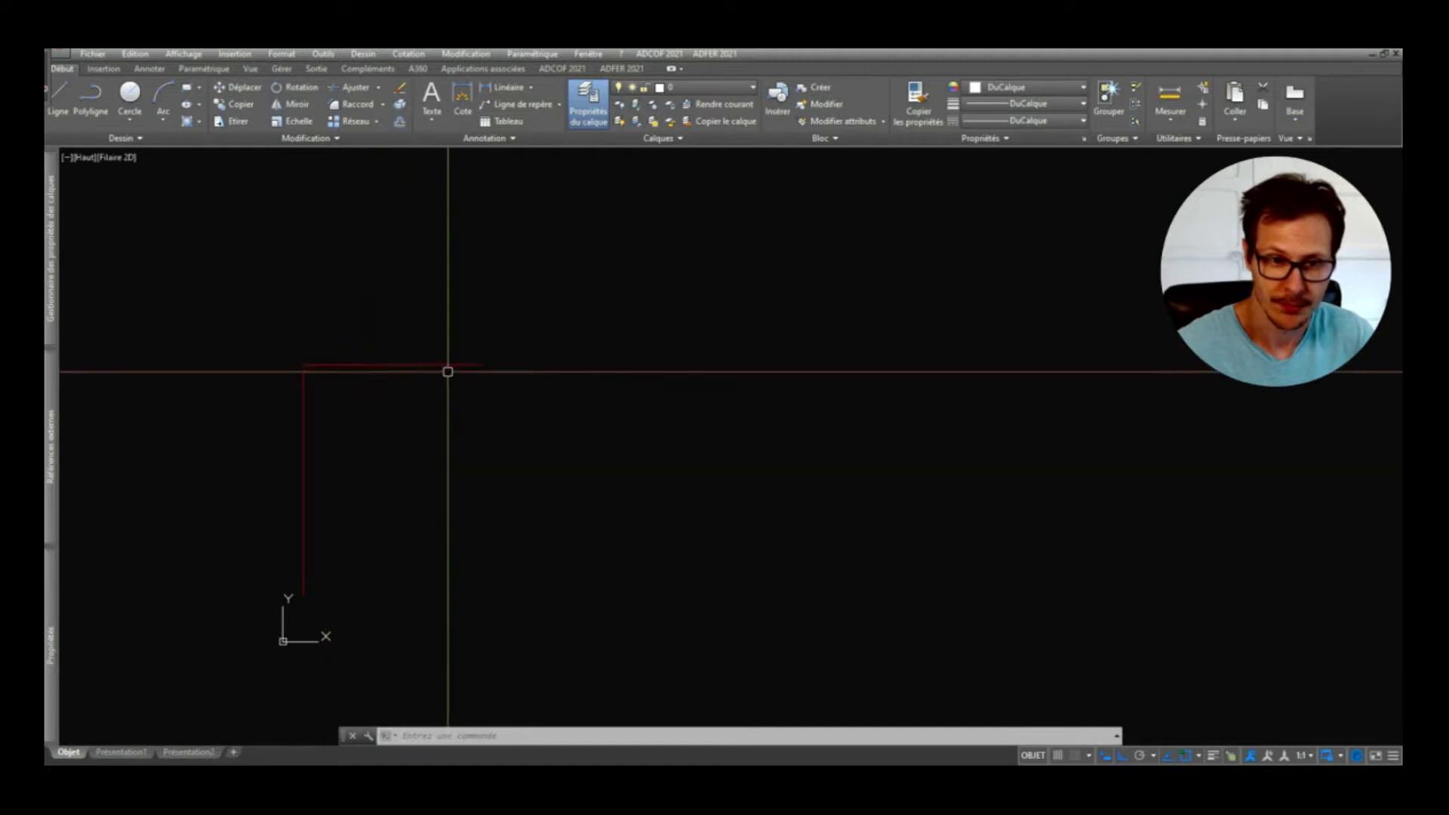
Step: Create a new layer named BE-murs and give it colour 254
{"action": "middle_click_drag", "start_coordinate": [550, 382], "coordinate": [517, 415]}
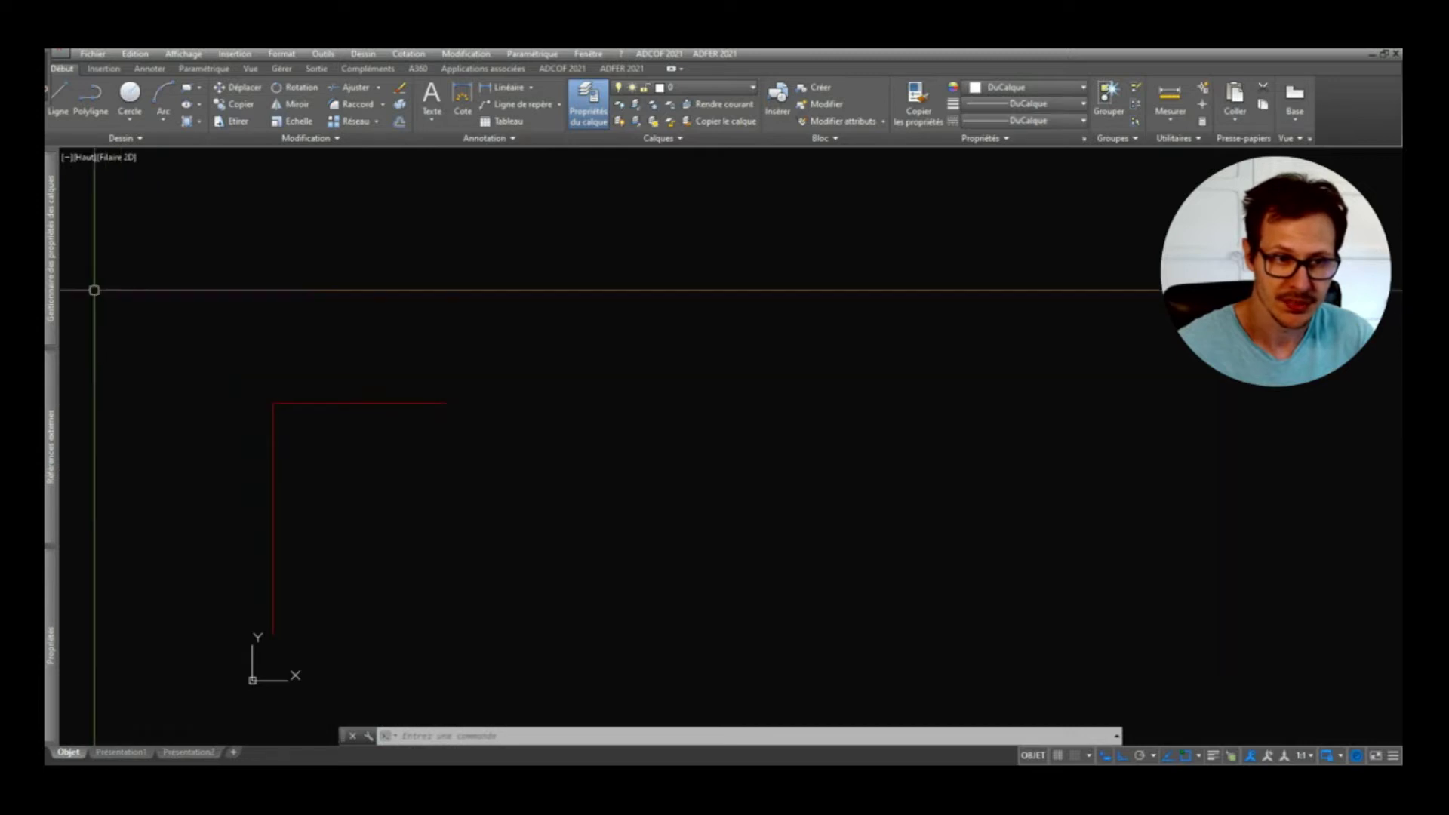
{"action": "mouse_move", "coordinate": [46, 249]}
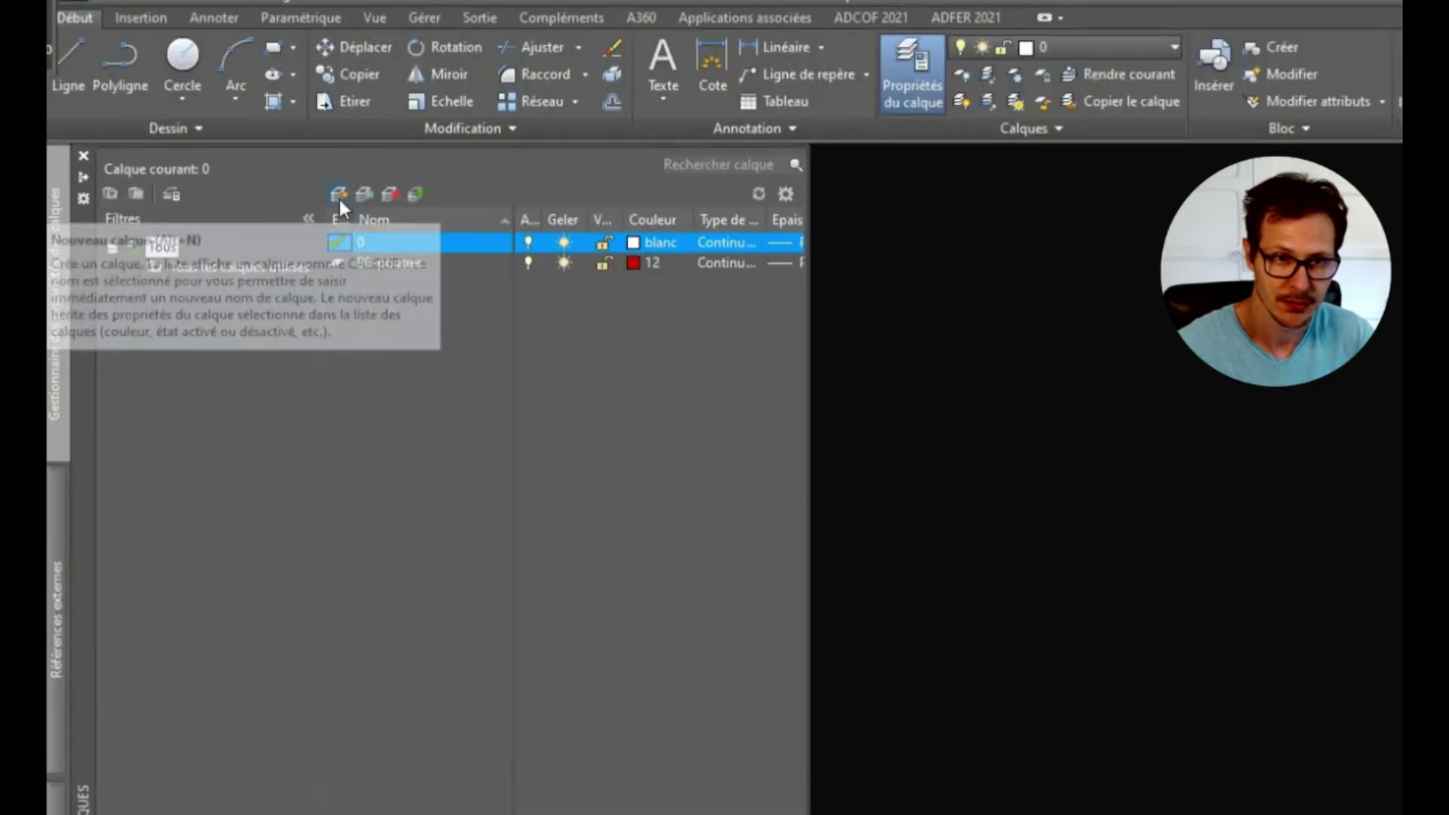
{"action": "left_click", "coordinate": [228, 179]}
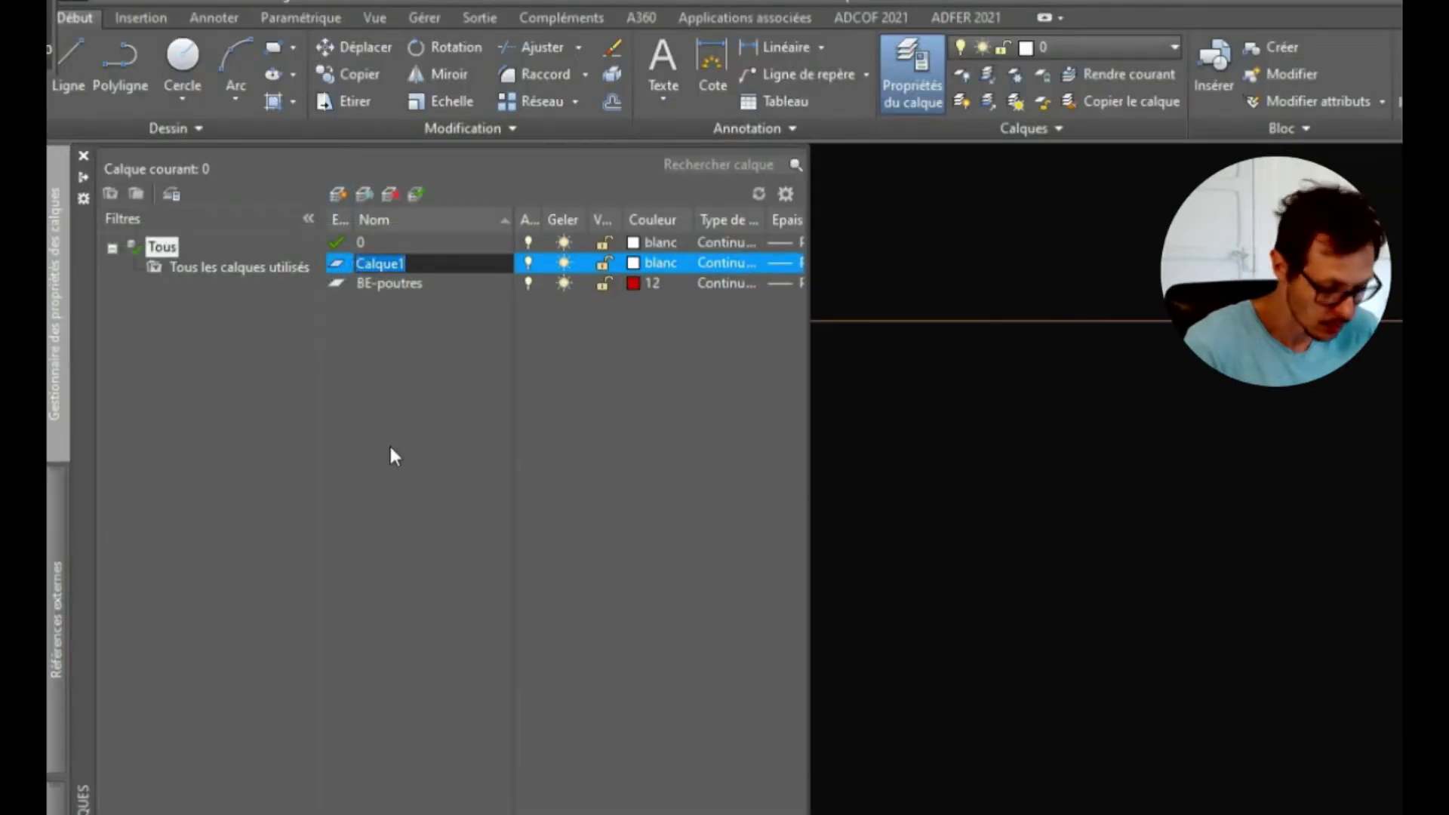
{"action": "type", "text": "BE-mu"}
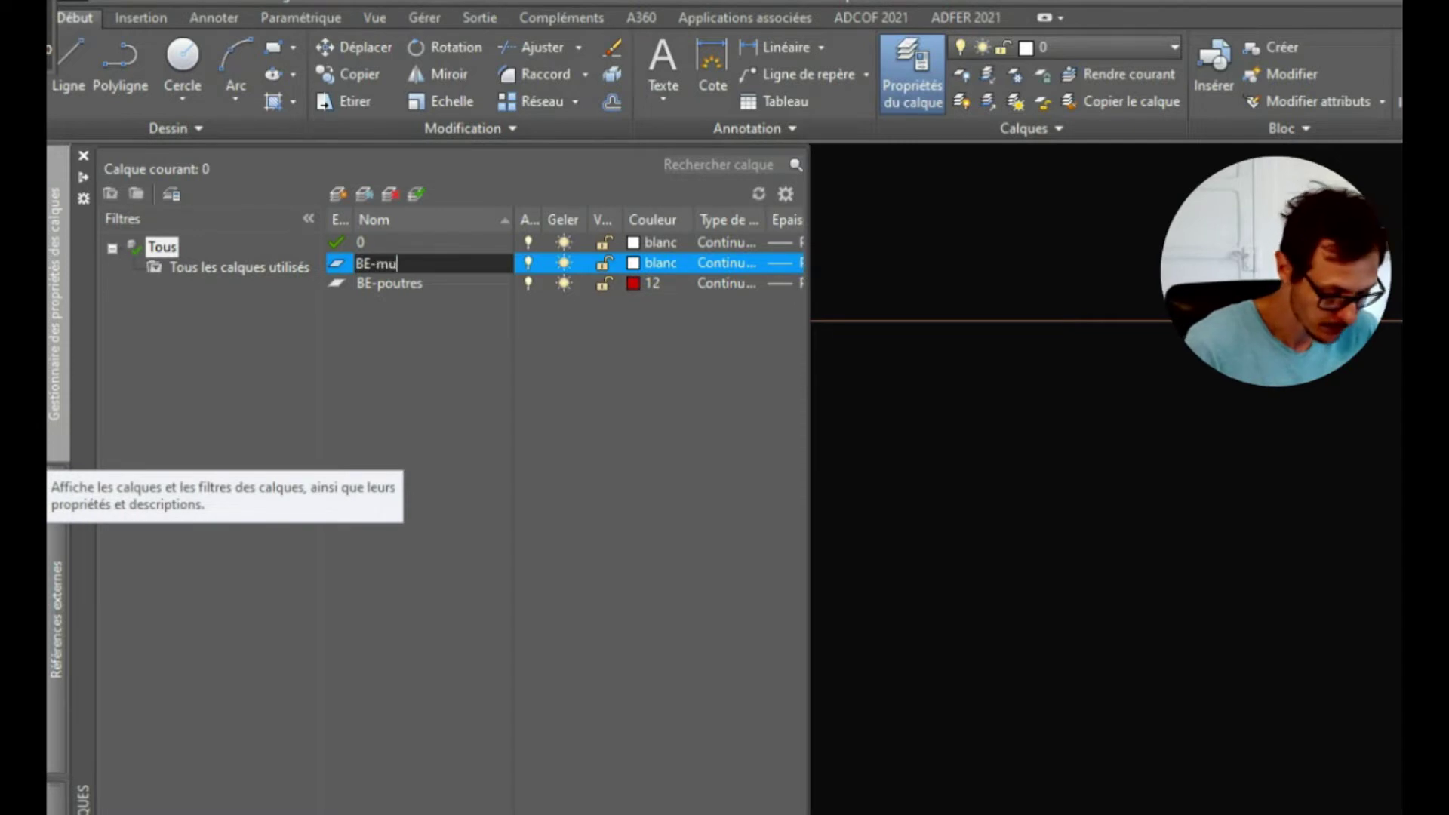
{"action": "type", "text": "rs"}
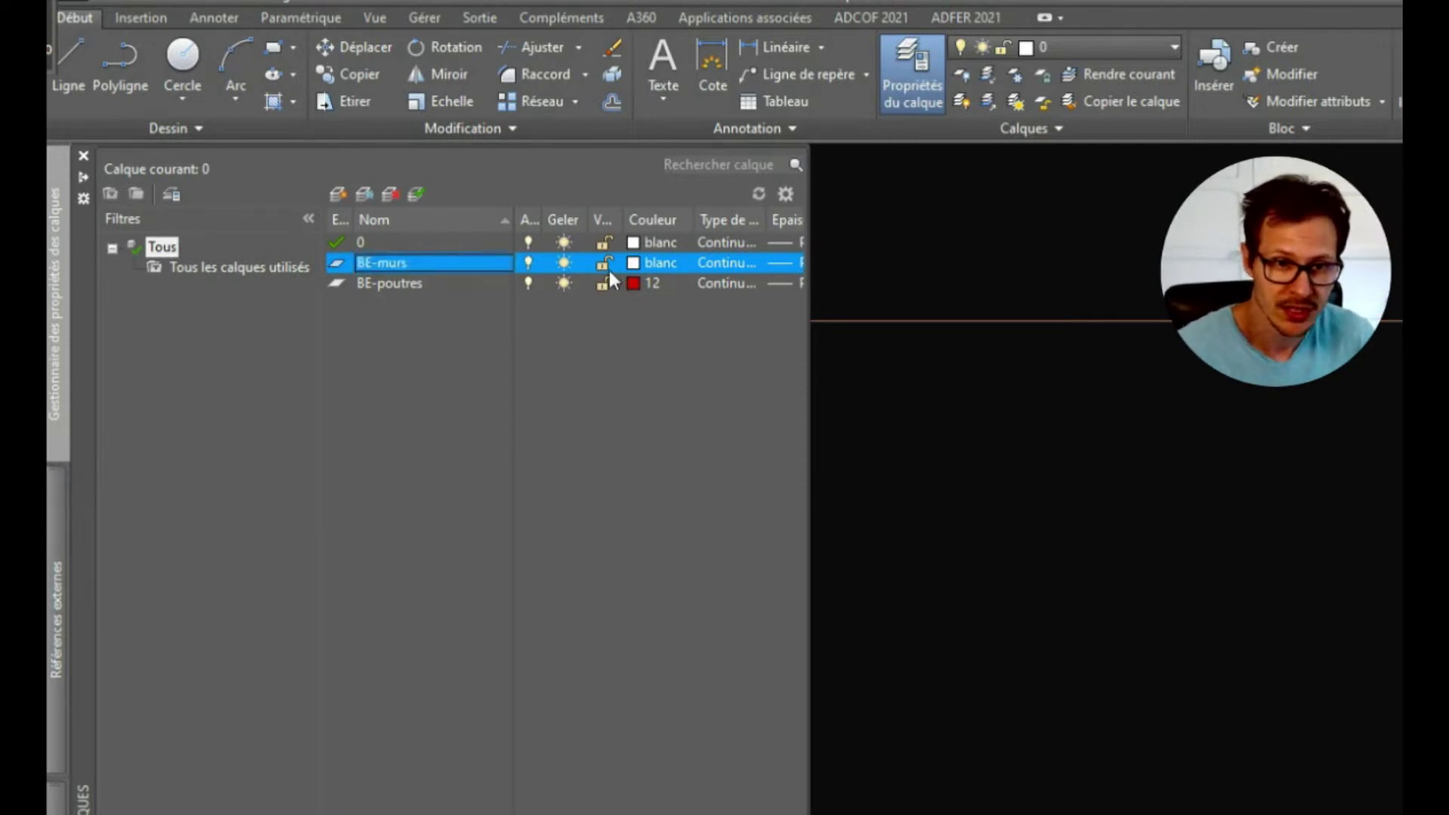
{"action": "left_click", "coordinate": [631, 263]}
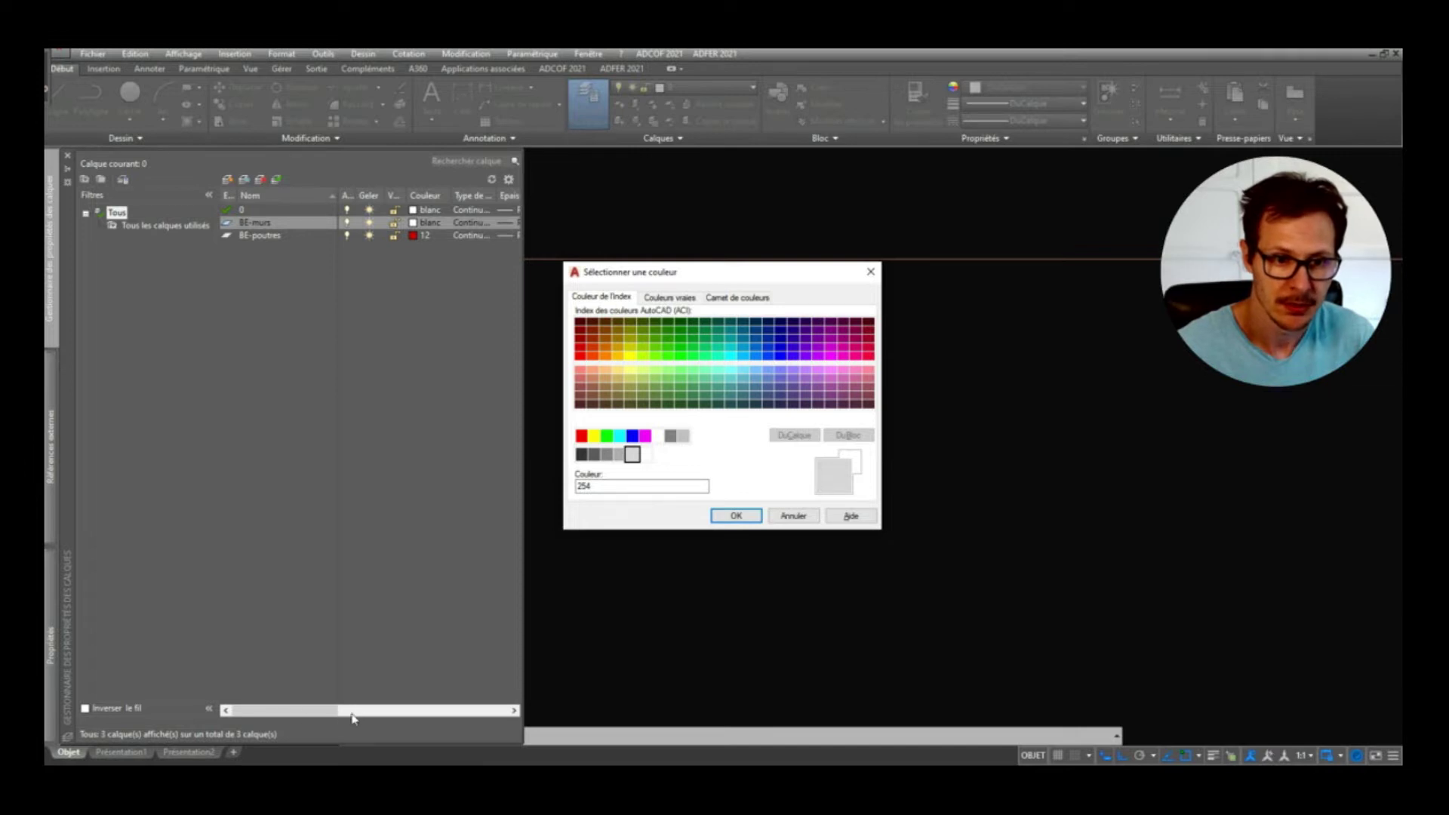
{"action": "left_click", "coordinate": [736, 516]}
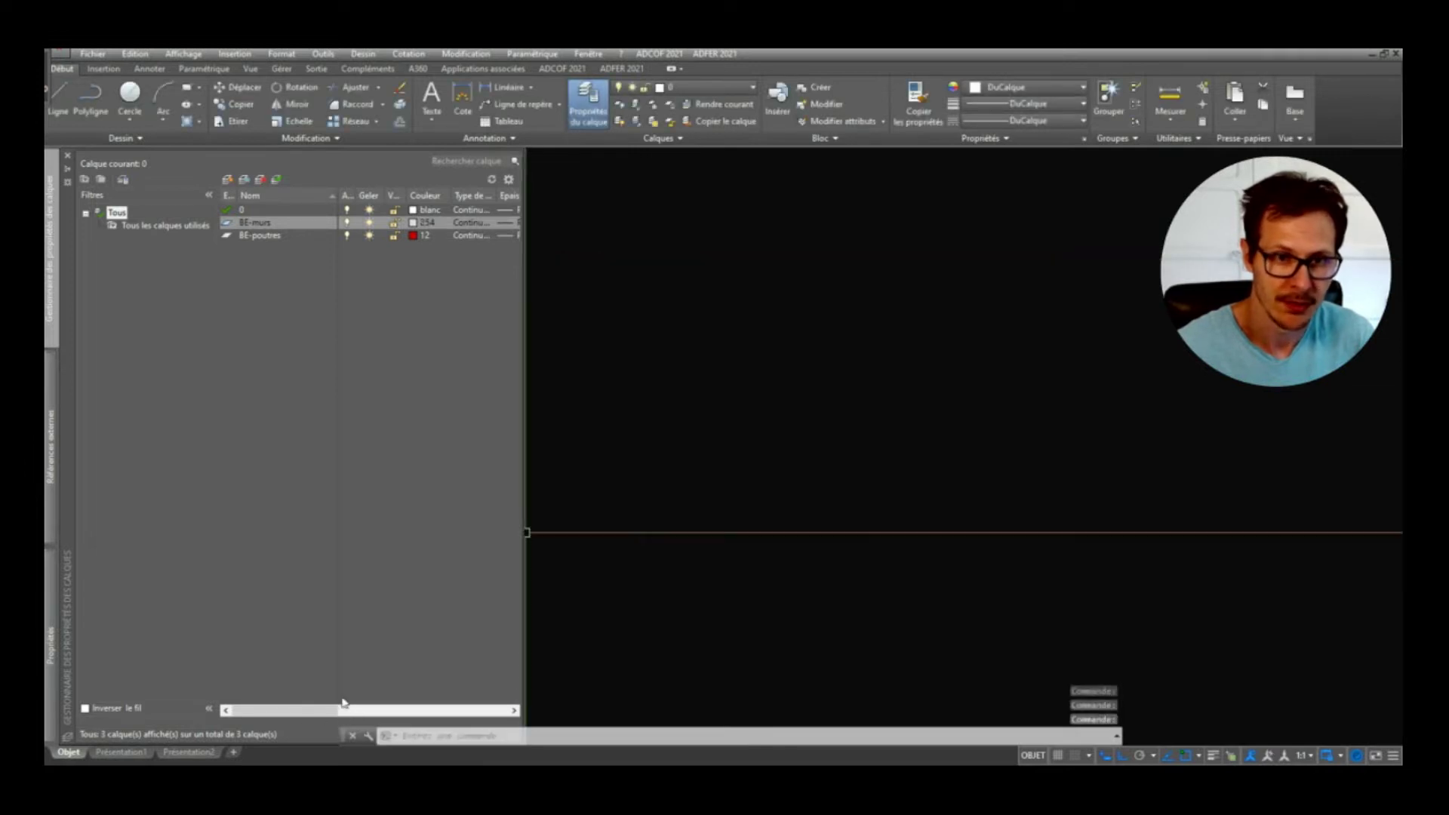
Step: Look up where the layer palette can be switched on among the available palettes
{"action": "mouse_move", "coordinate": [315, 712]}
{"action": "left_mouse_down"}
{"action": "mouse_move", "coordinate": [355, 714]}
{"action": "mouse_move", "coordinate": [322, 714]}
{"action": "left_mouse_up"}
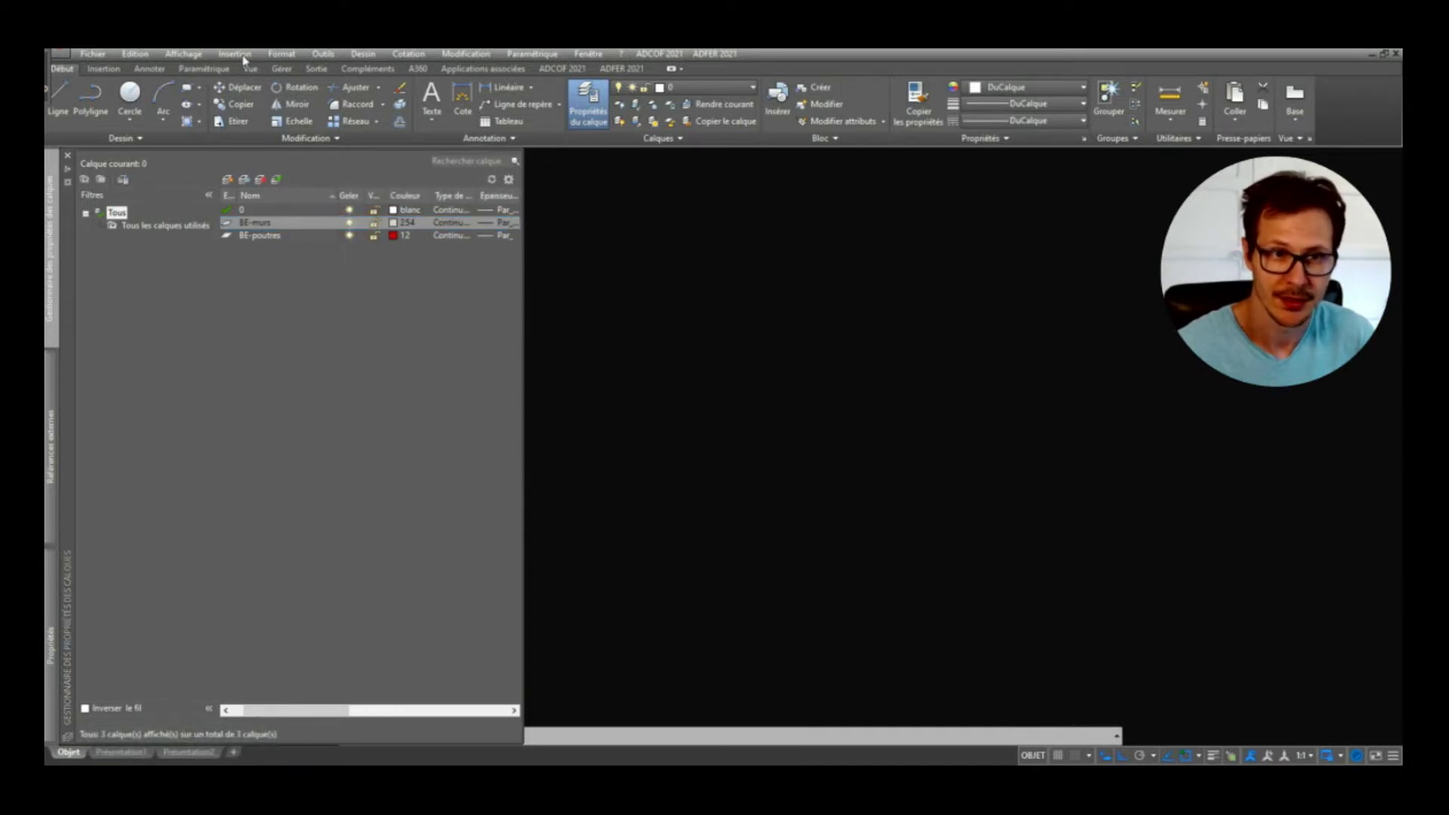
{"action": "left_click", "coordinate": [284, 54]}
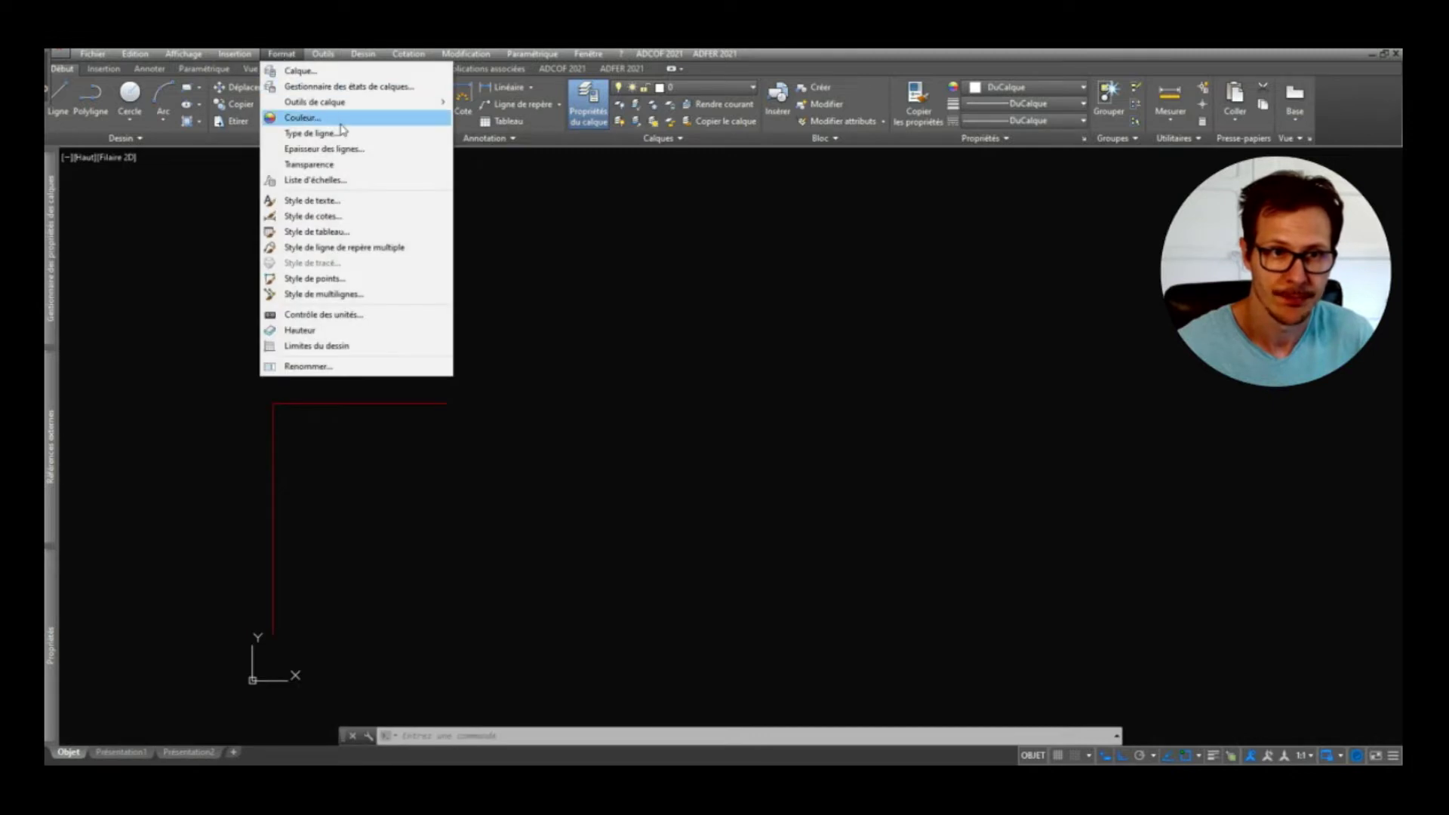
{"action": "mouse_move", "coordinate": [334, 55]}
{"action": "mouse_move", "coordinate": [474, 90]}
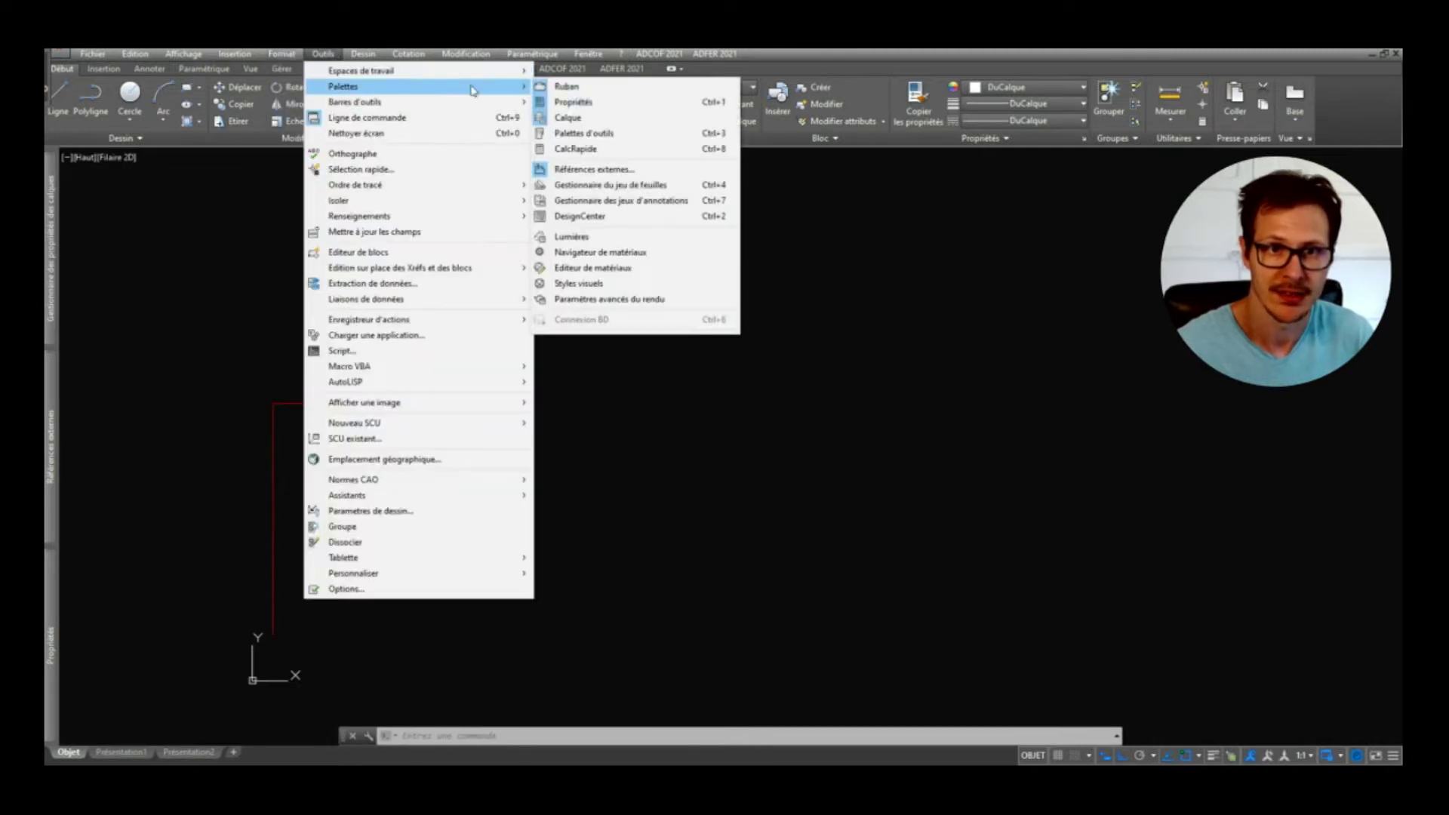
{"action": "left_click", "coordinate": [595, 121]}
{"action": "left_click", "coordinate": [188, 313]}
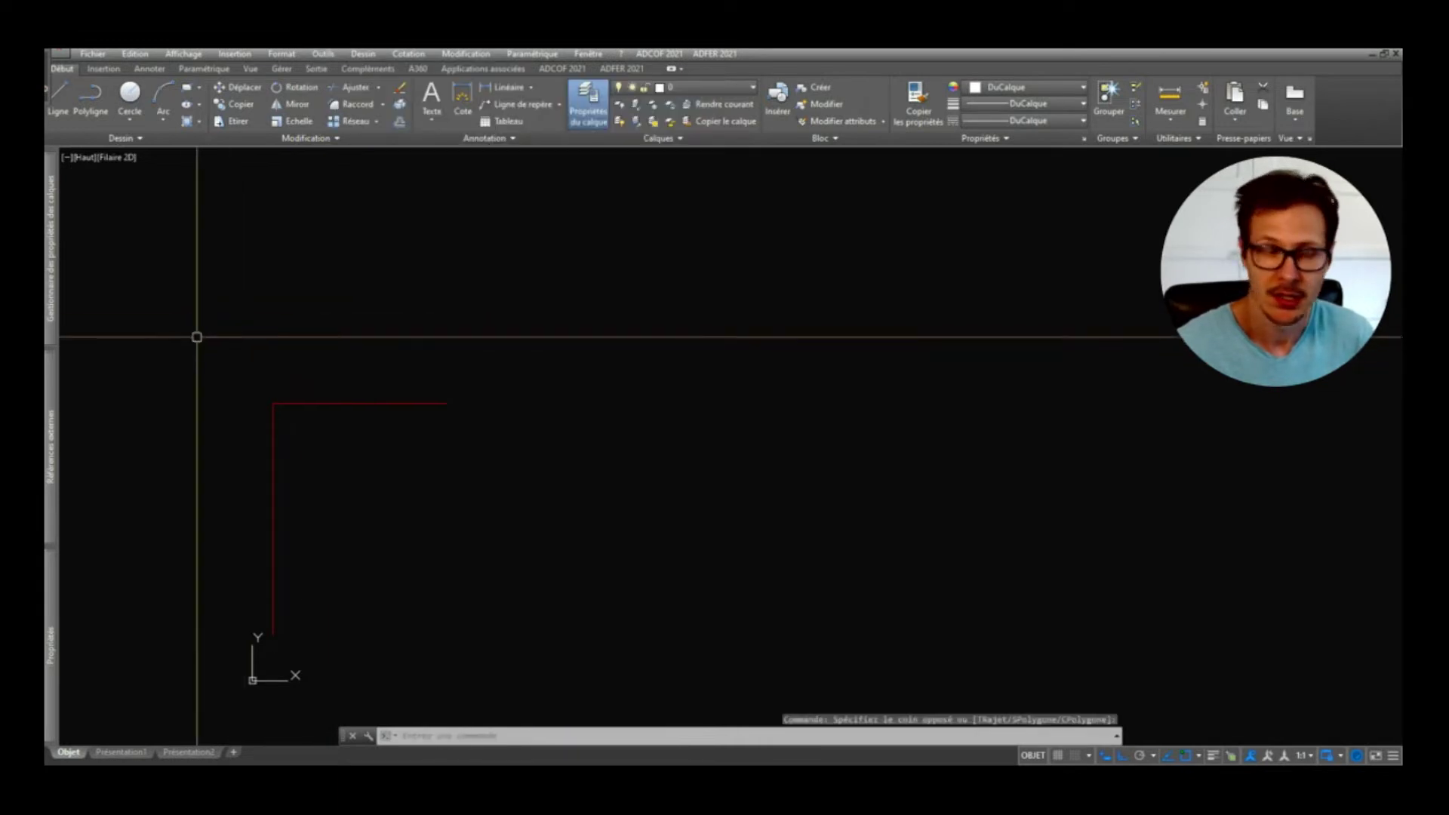
Step: Set the lineweight of layer BE-murs to 0.70 mm and that of layer BE-poutres to 0.35 mm
{"action": "mouse_move", "coordinate": [48, 272]}
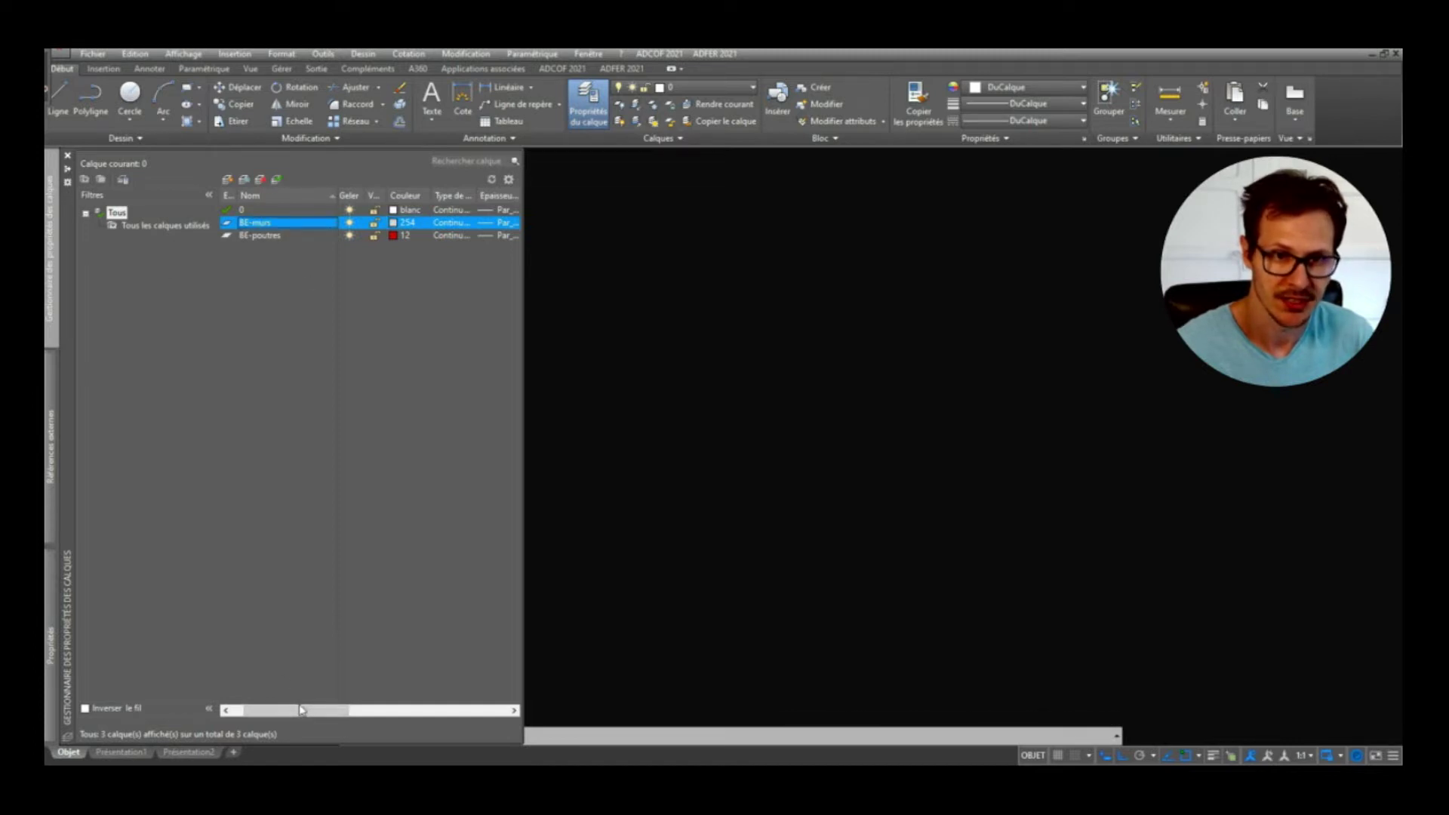
{"action": "left_click_drag", "start_coordinate": [319, 712], "coordinate": [341, 714]}
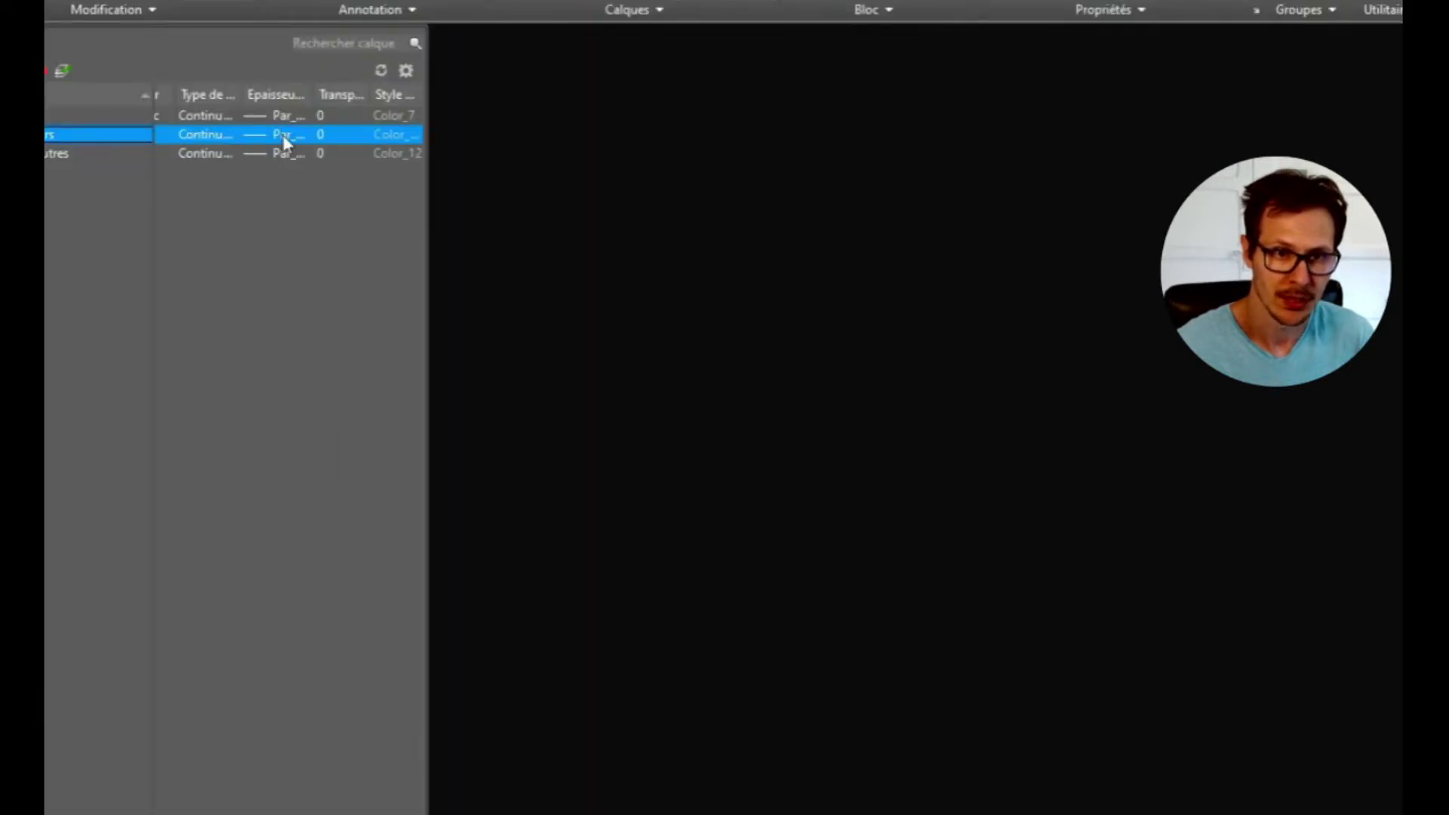
{"action": "left_click", "coordinate": [283, 139]}
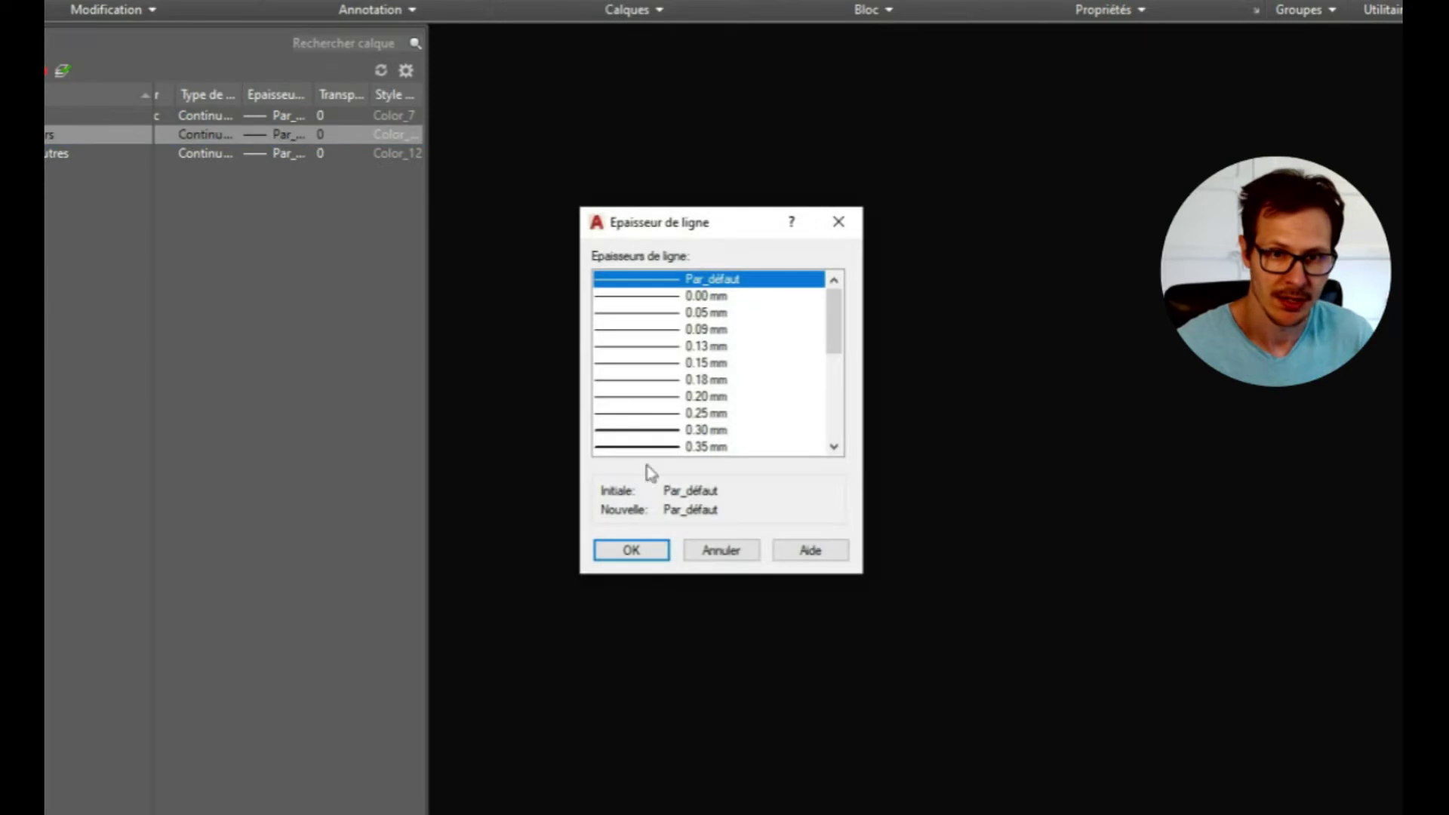
{"action": "scroll", "coordinate": [735, 403], "scroll_direction": "down", "scroll_amount": 3}
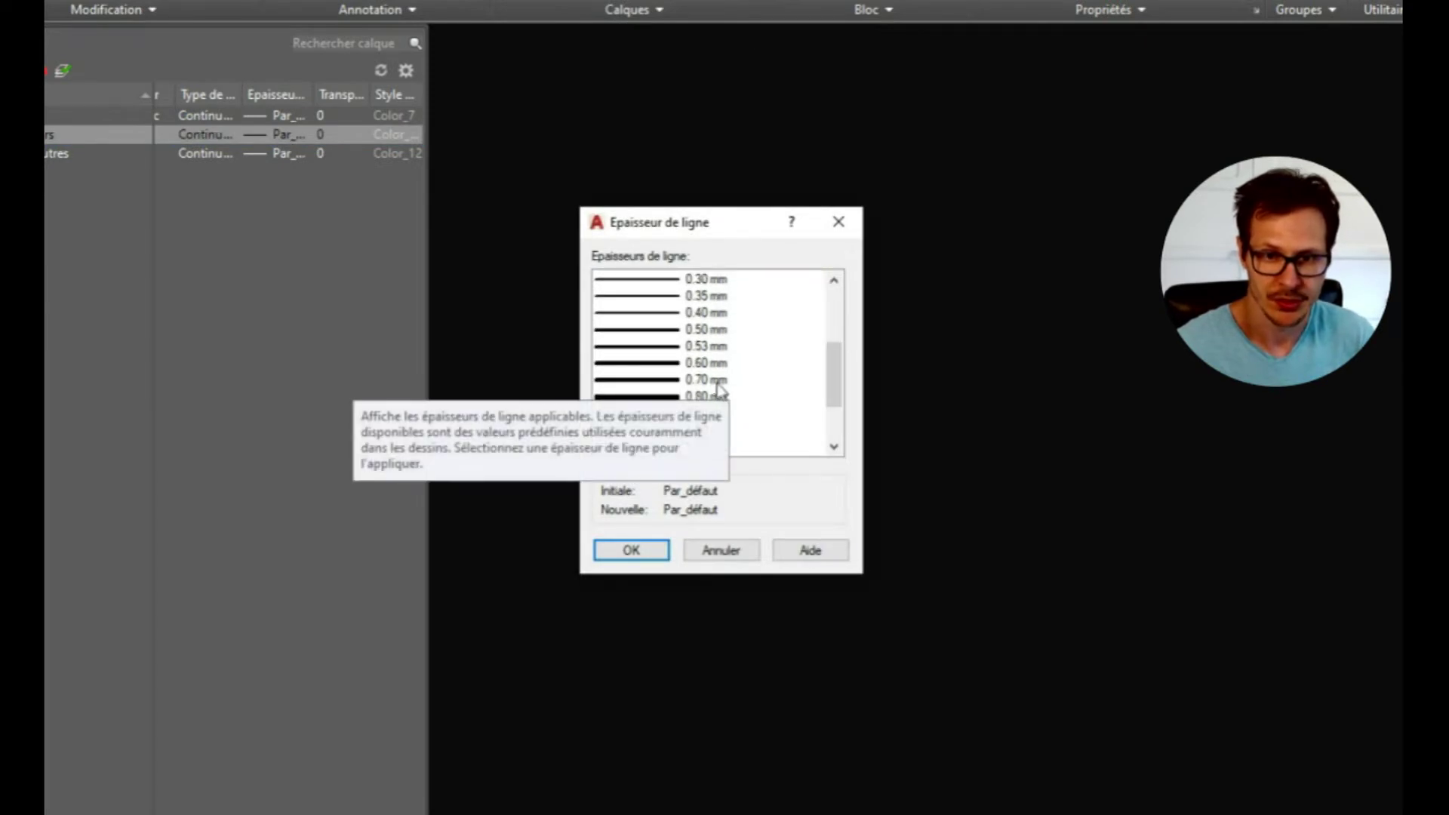
{"action": "left_click", "coordinate": [706, 382]}
{"action": "left_click", "coordinate": [708, 364]}
{"action": "left_click", "coordinate": [706, 383]}
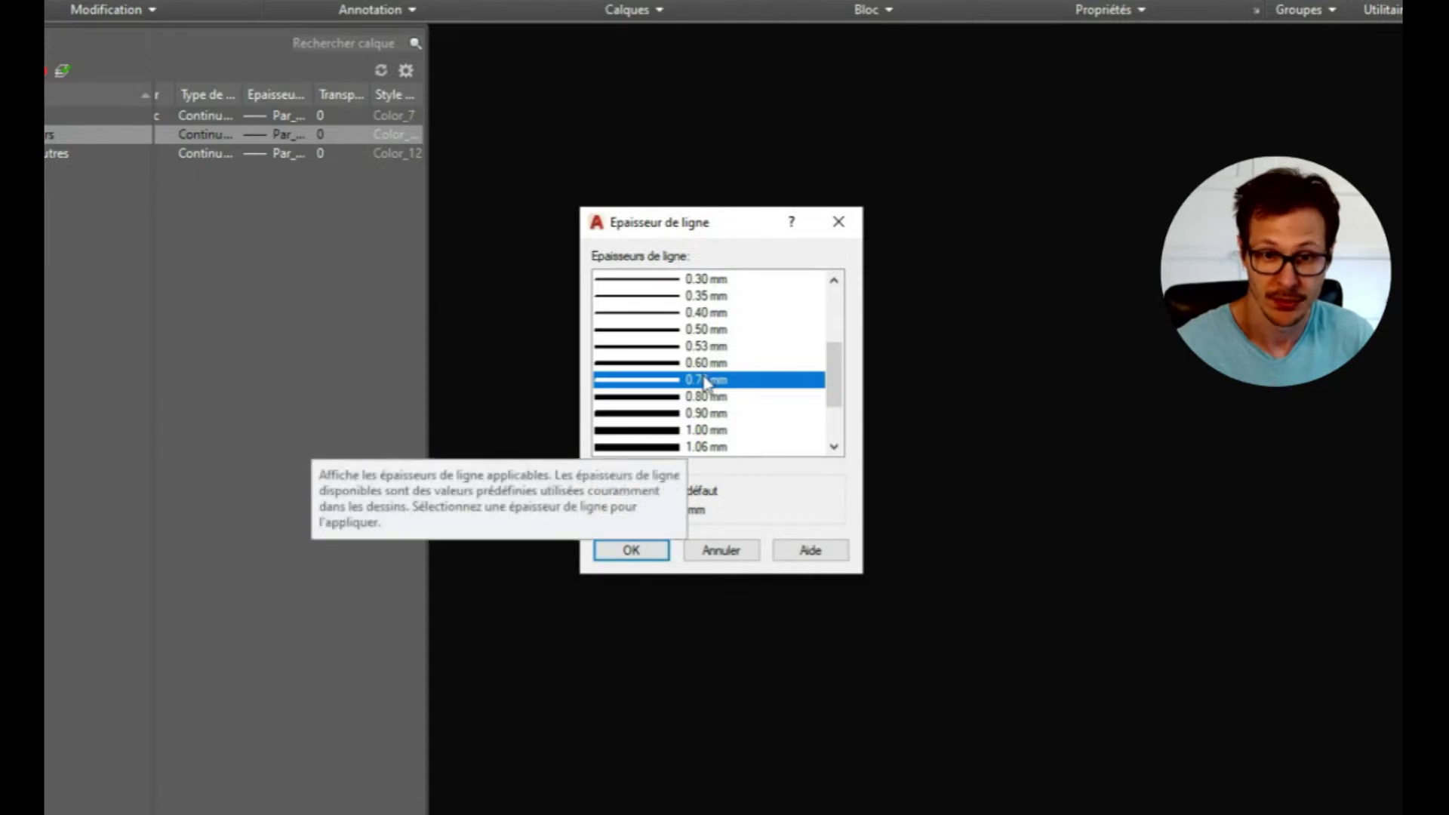
{"action": "double_click", "coordinate": [705, 381]}
{"action": "double_click", "coordinate": [282, 158]}
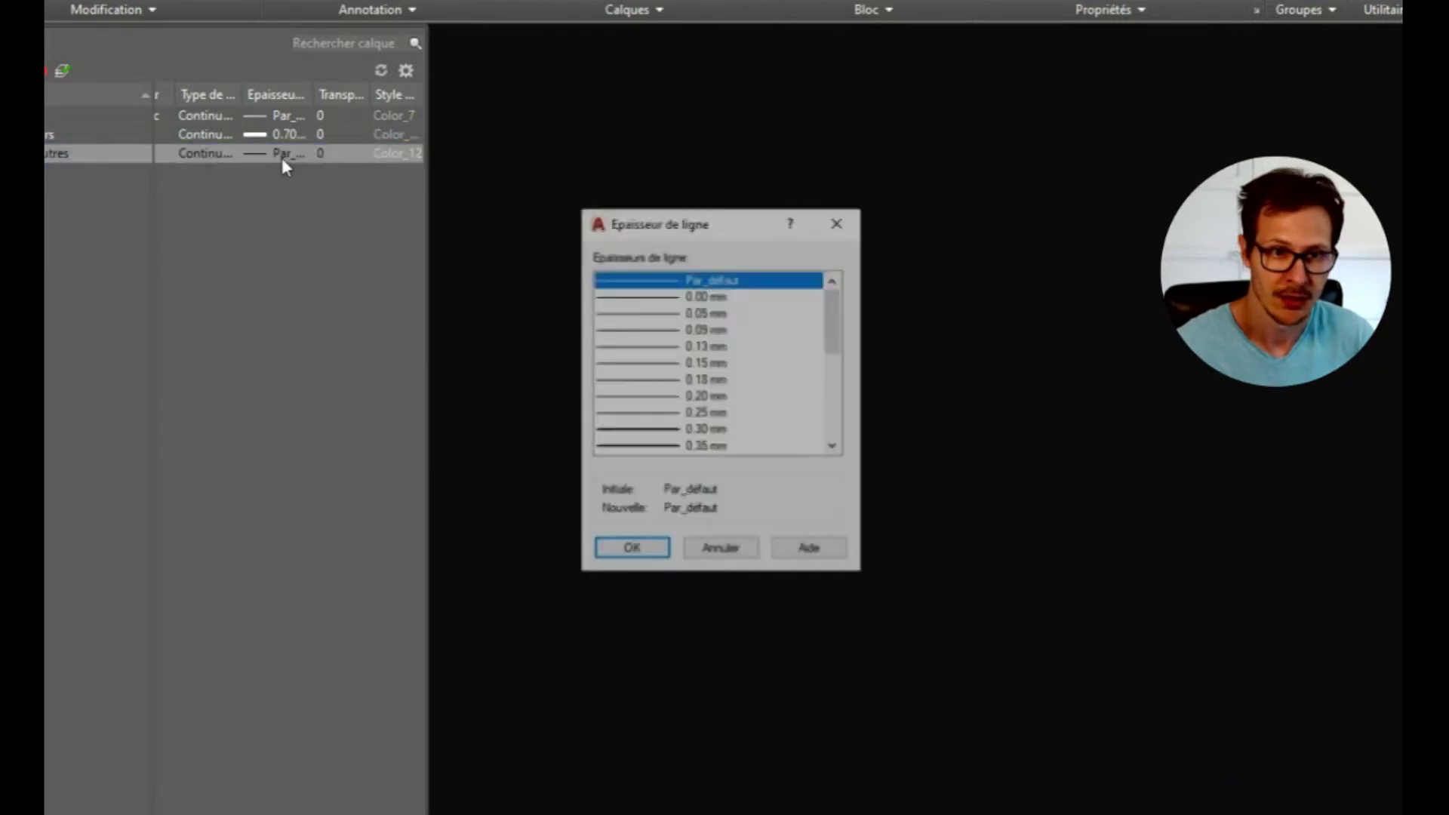
{"action": "double_click", "coordinate": [705, 446]}
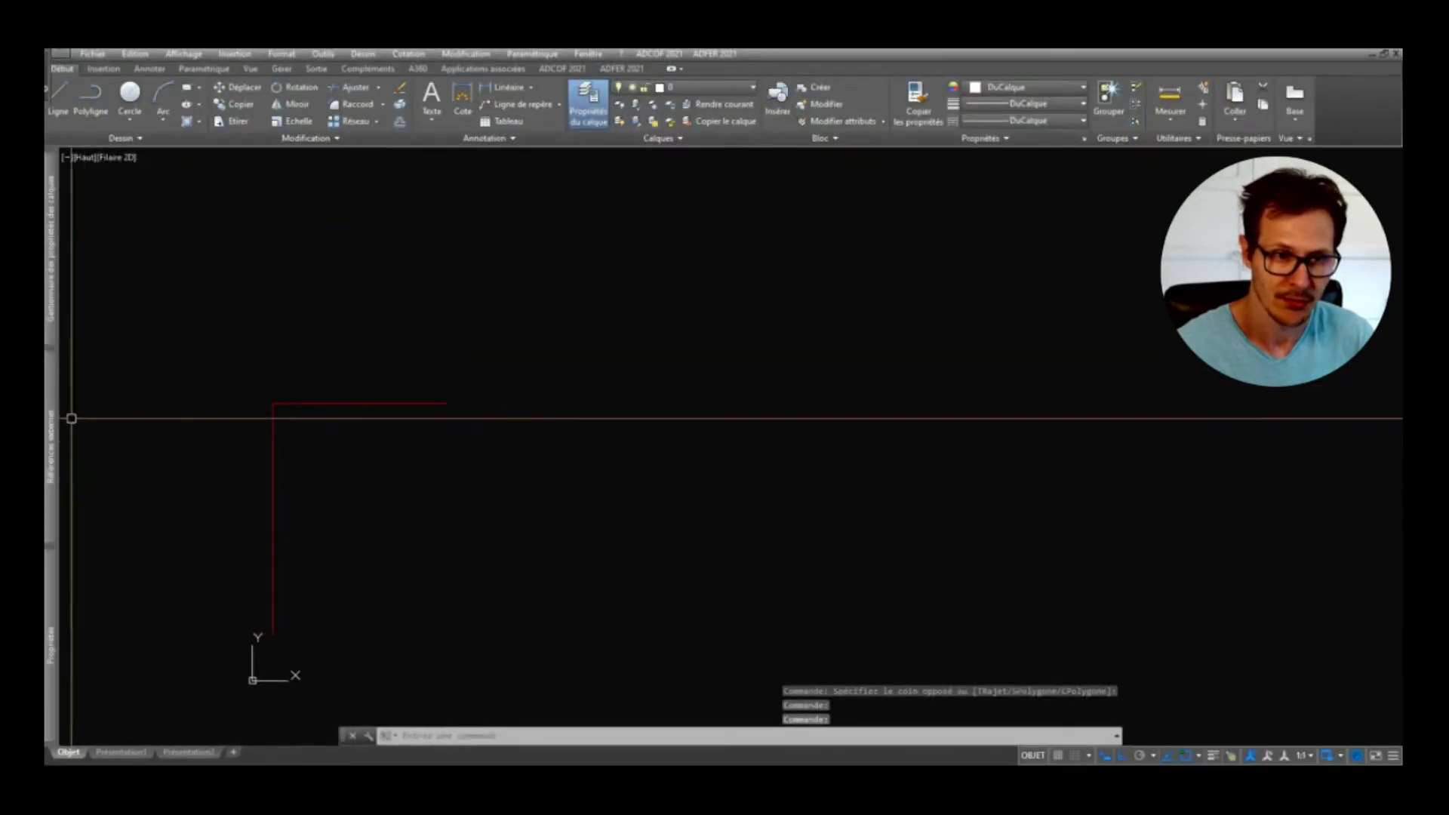
Step: Assign the vertical line and the two outer horizontal segments, on either side of the middle segment, to layer BE-murs
{"action": "mouse_move", "coordinate": [47, 417]}
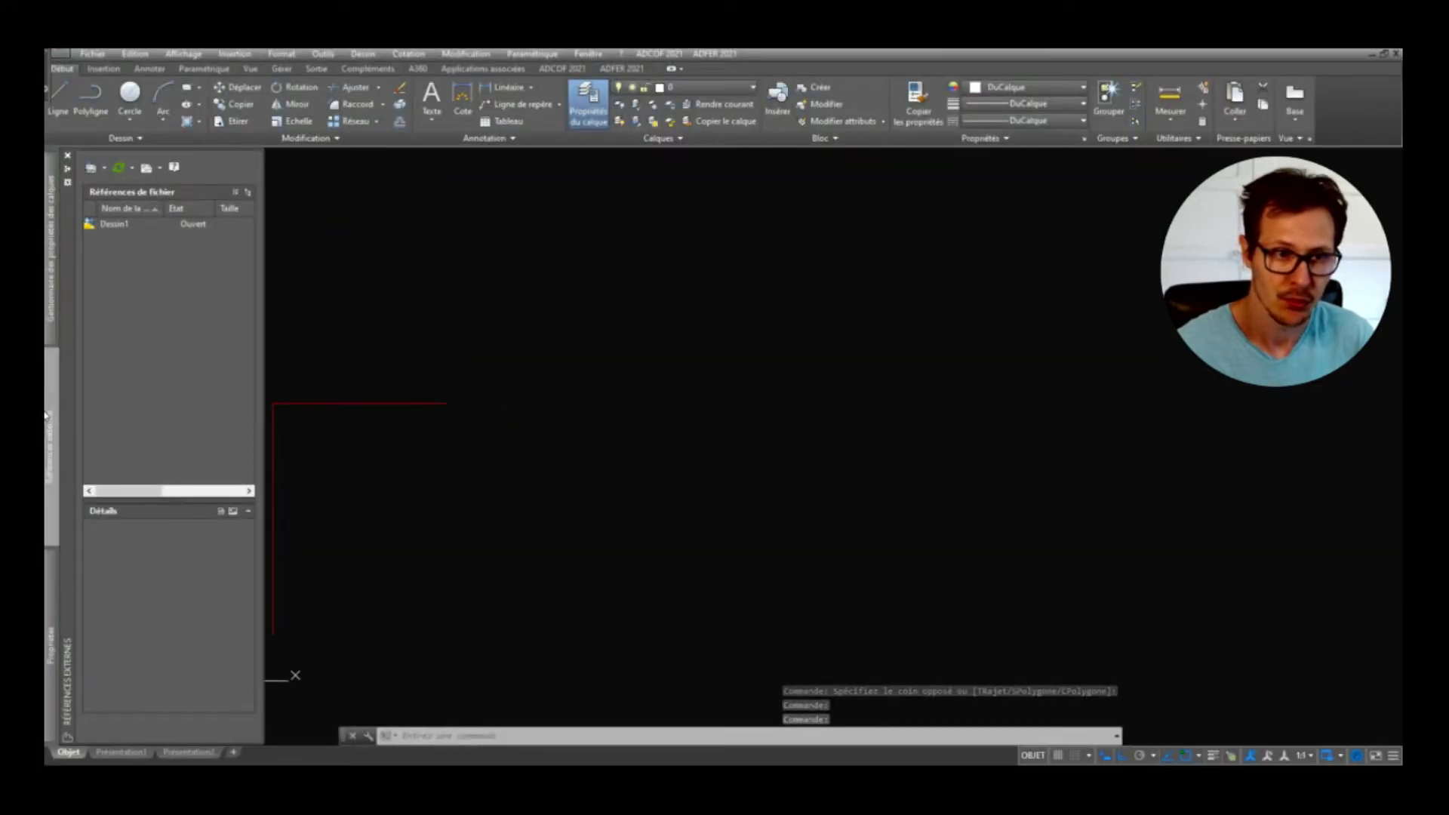
{"action": "mouse_move", "coordinate": [49, 323]}
{"action": "middle_click_drag", "start_coordinate": [772, 399], "coordinate": [1058, 379]}
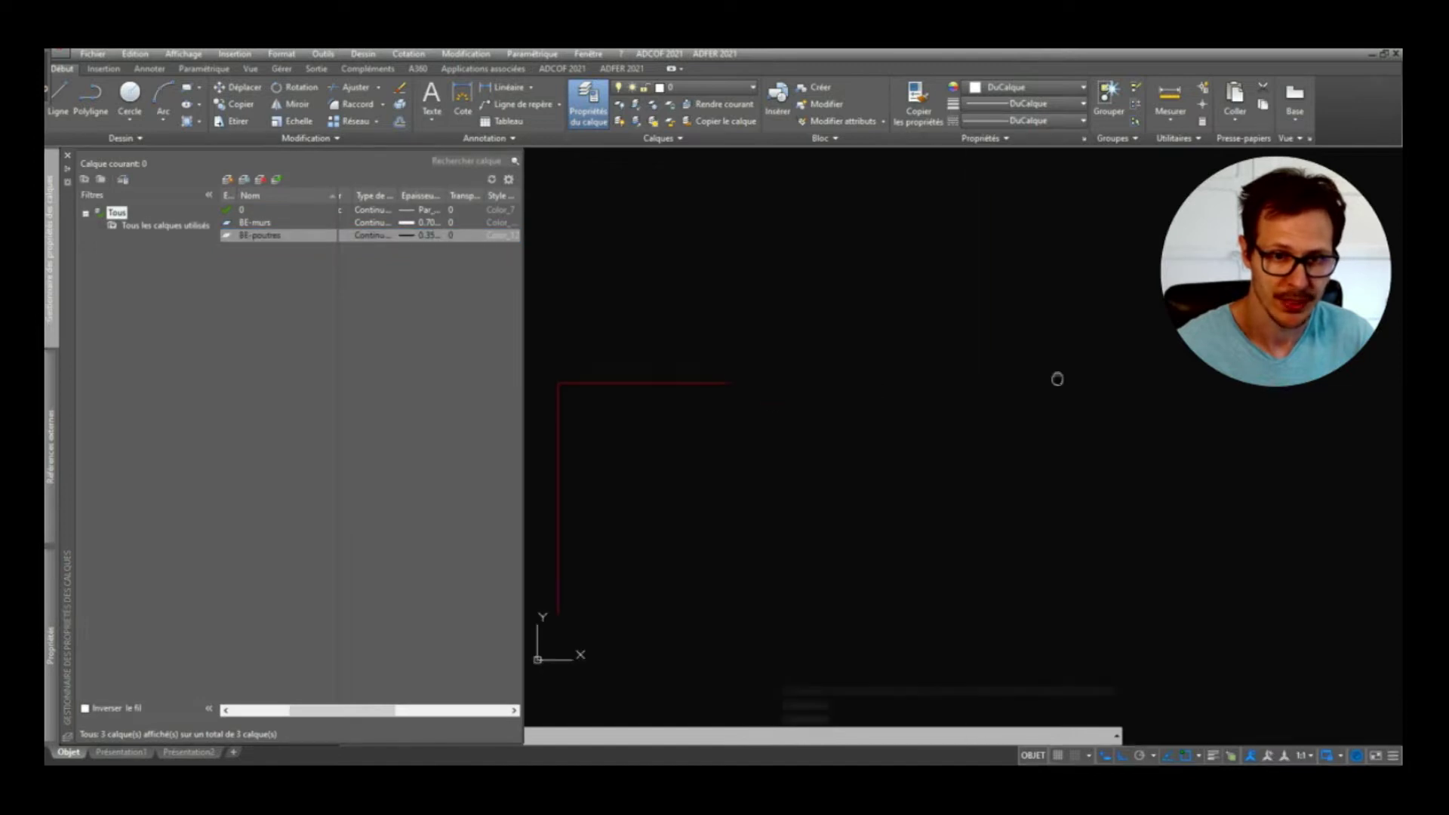
{"action": "left_click", "coordinate": [763, 369]}
{"action": "left_click", "coordinate": [720, 423]}
{"action": "left_click", "coordinate": [608, 372]}
{"action": "left_click", "coordinate": [491, 475]}
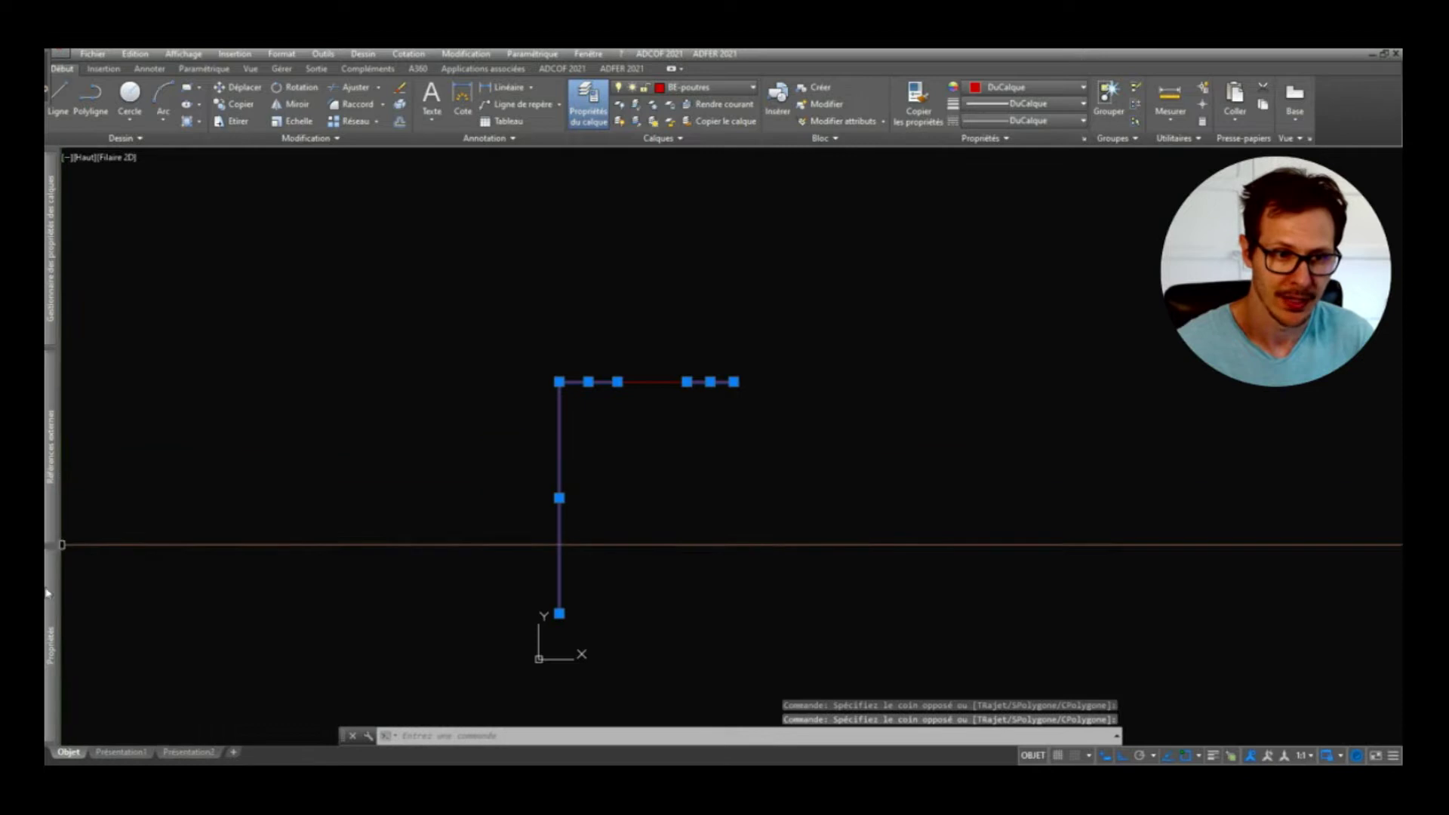
{"action": "left_click", "coordinate": [50, 645]}
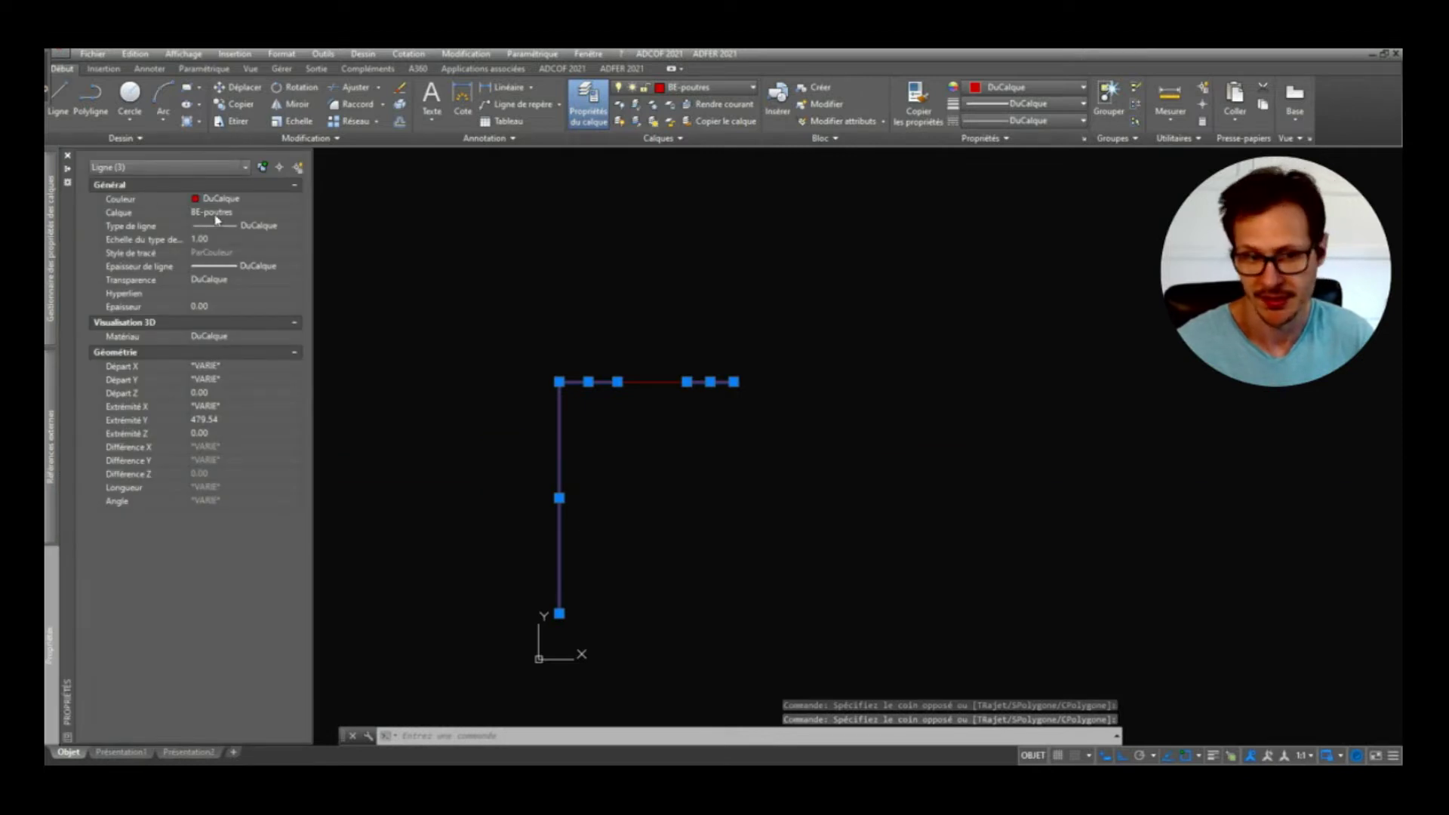
{"action": "left_click", "coordinate": [281, 53]}
{"action": "mouse_move", "coordinate": [323, 53]}
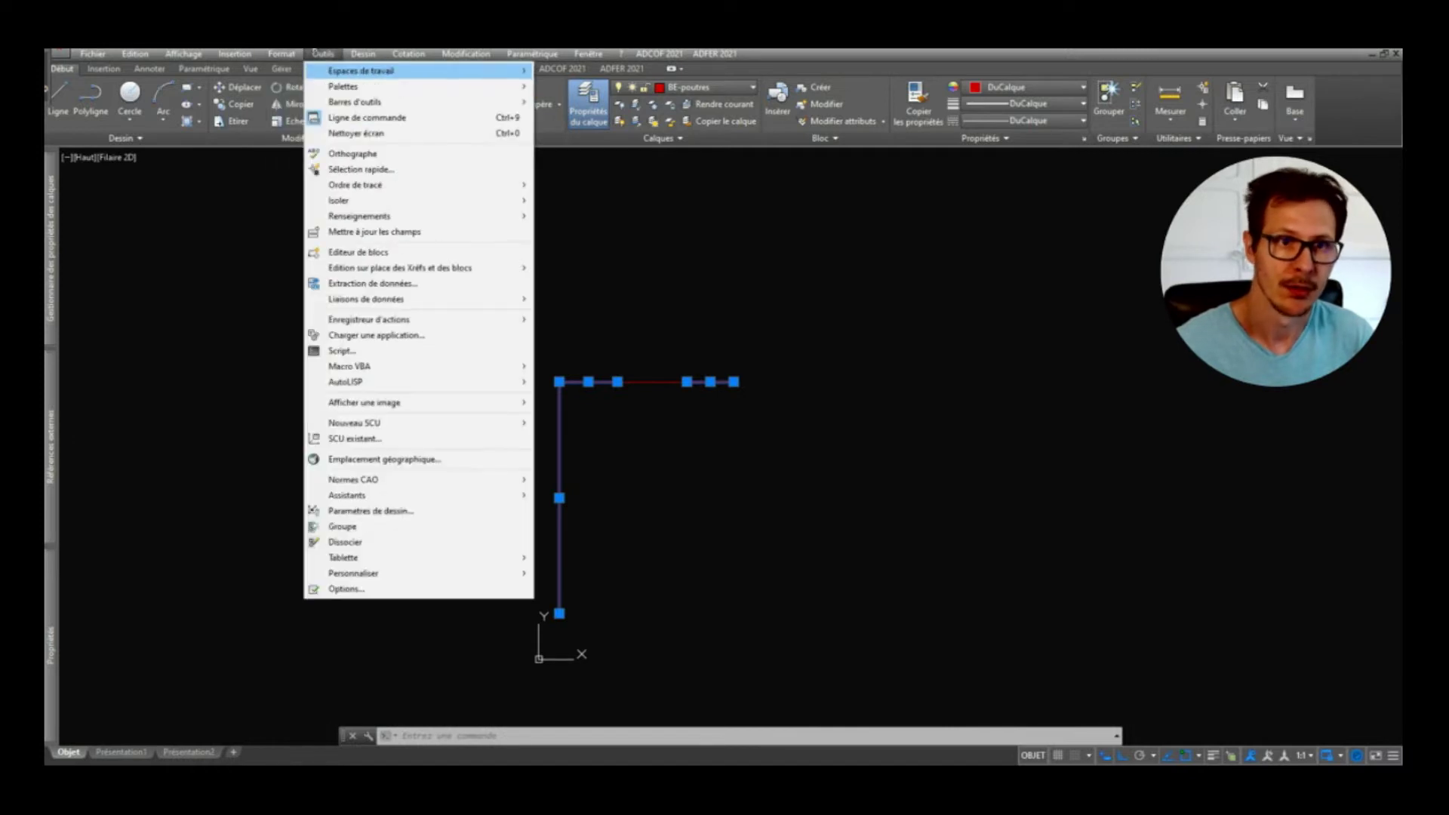
{"action": "mouse_move", "coordinate": [344, 86]}
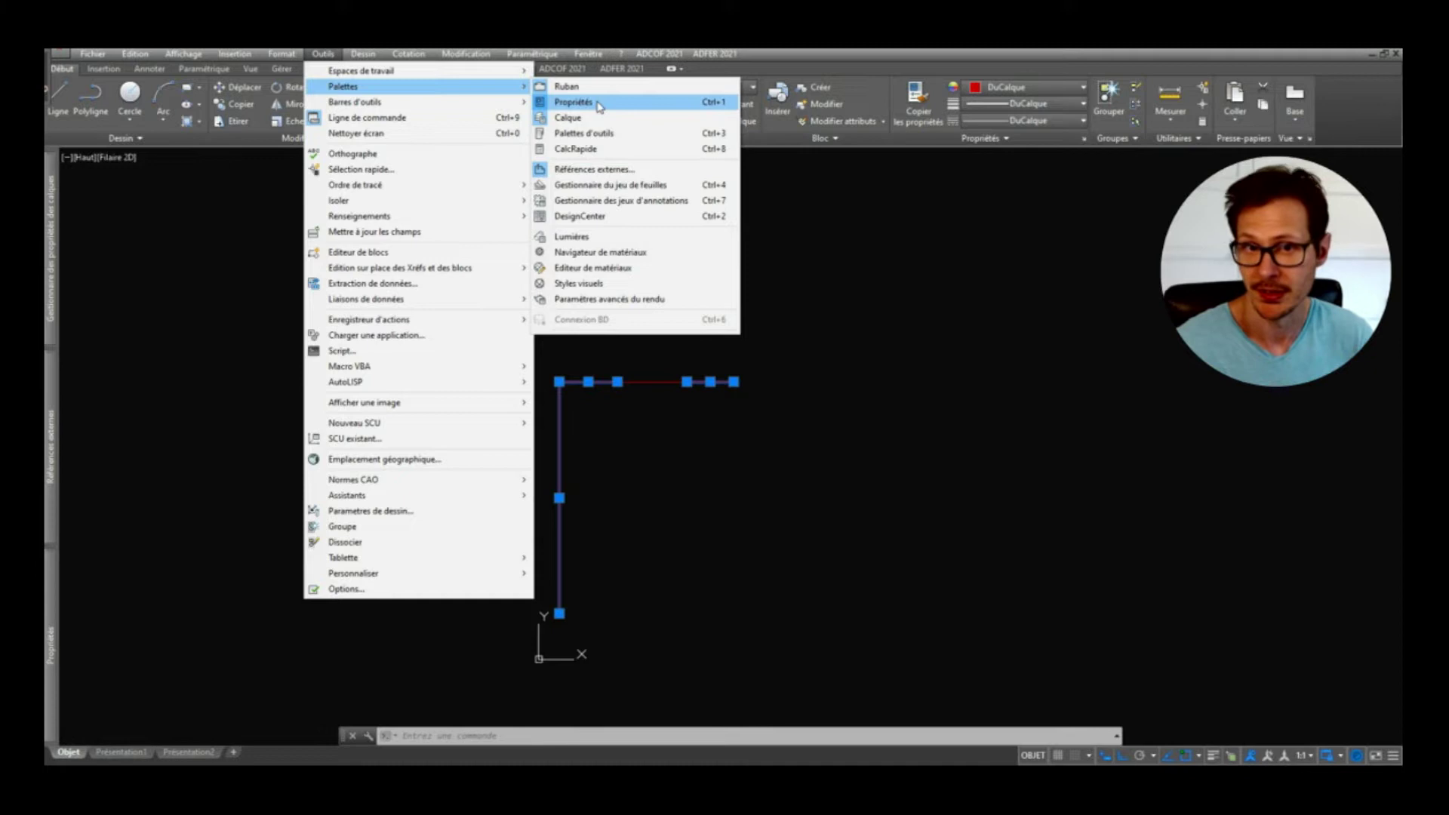
{"action": "left_click", "coordinate": [130, 343]}
{"action": "left_click", "coordinate": [249, 403]}
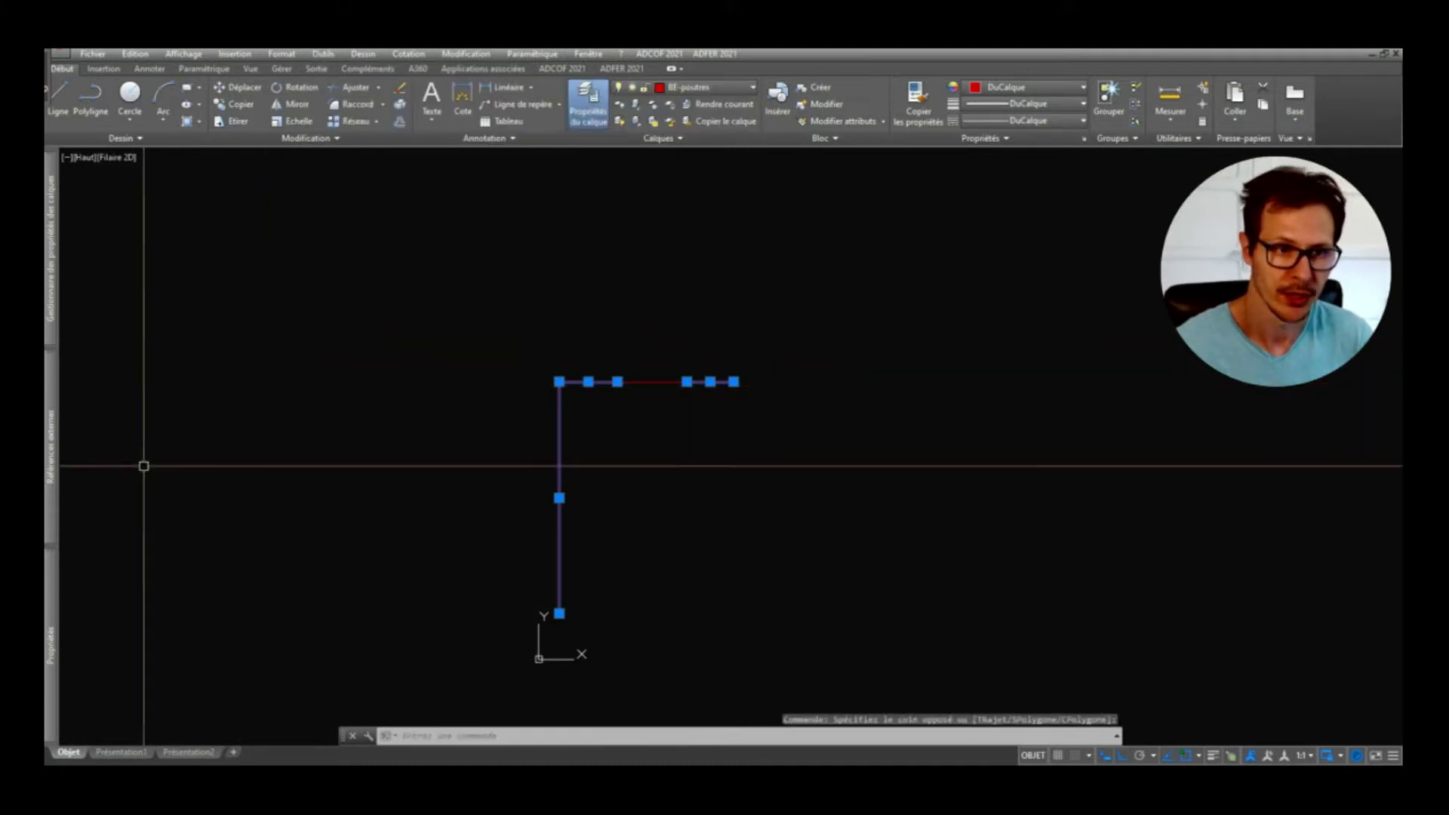
{"action": "mouse_move", "coordinate": [50, 642]}
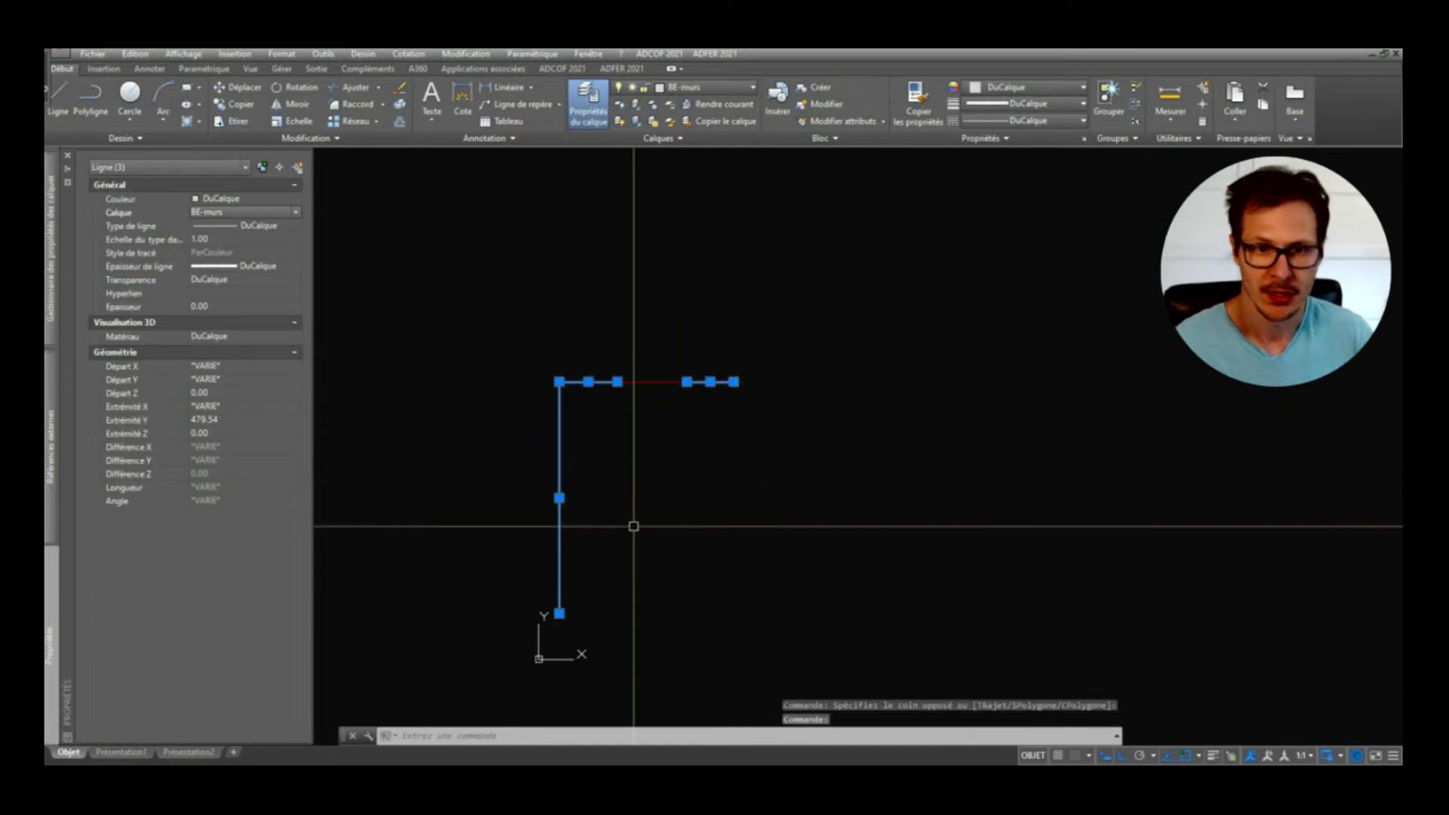
{"action": "key", "text": "Escape"}
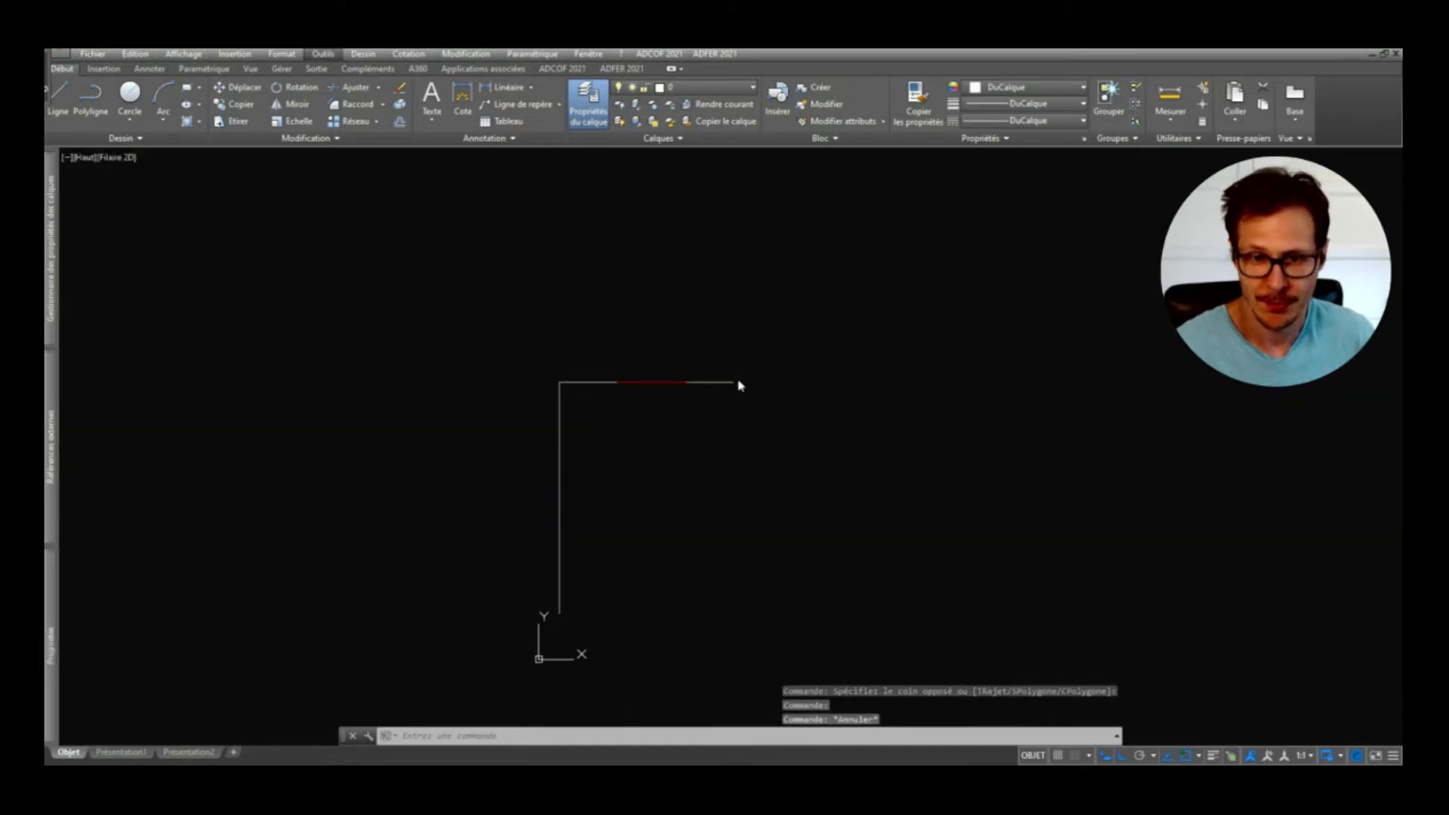
Step: Turn on the lineweight display and examine how thick the wall and beam lines look at different zoom levels
{"action": "left_click", "coordinate": [1213, 756]}
{"action": "left_click", "coordinate": [710, 456]}
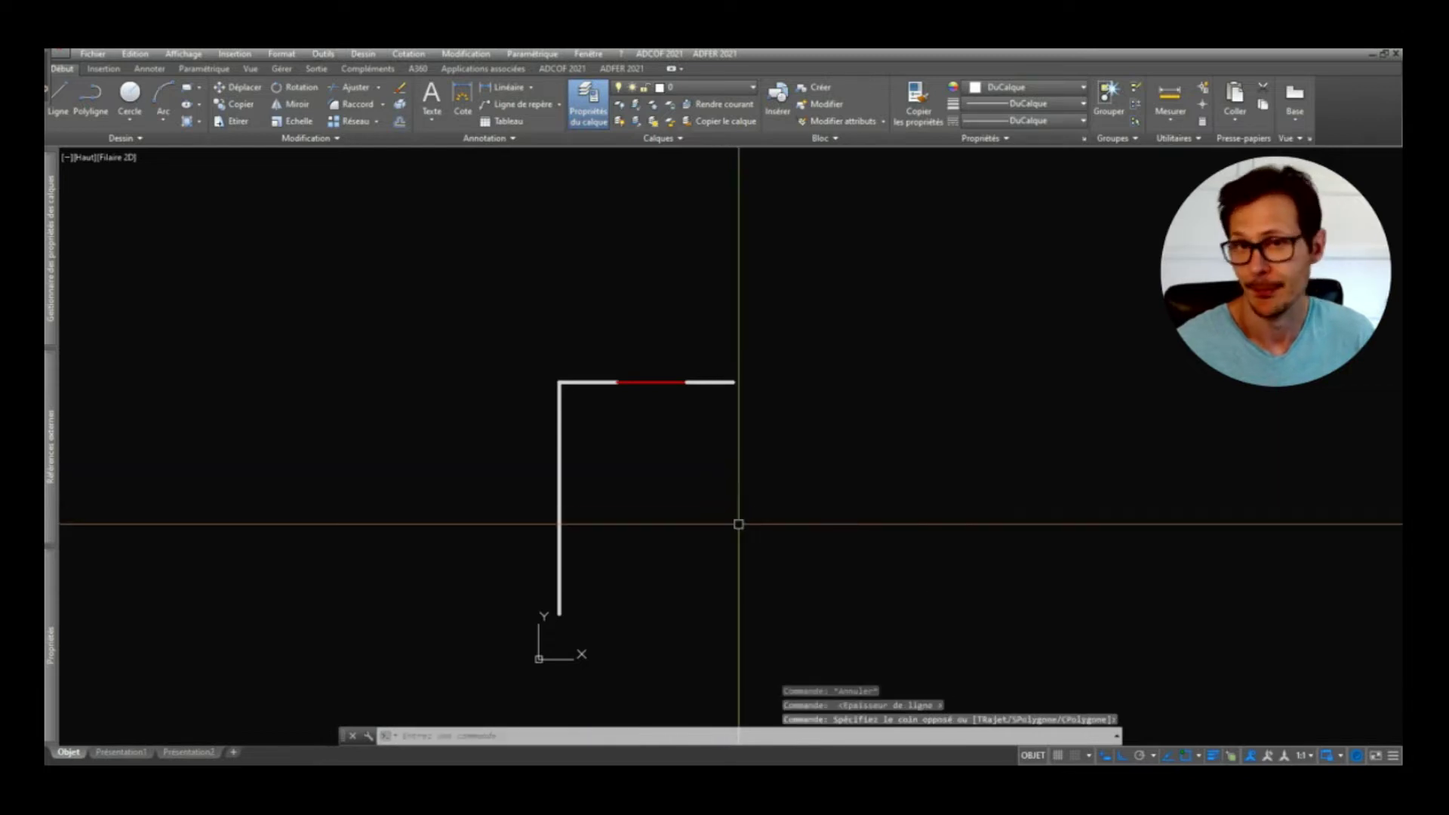
{"action": "scroll", "coordinate": [649, 408], "scroll_direction": "up", "scroll_amount": 5}
{"action": "scroll", "coordinate": [391, 330], "scroll_direction": "down", "scroll_amount": 3}
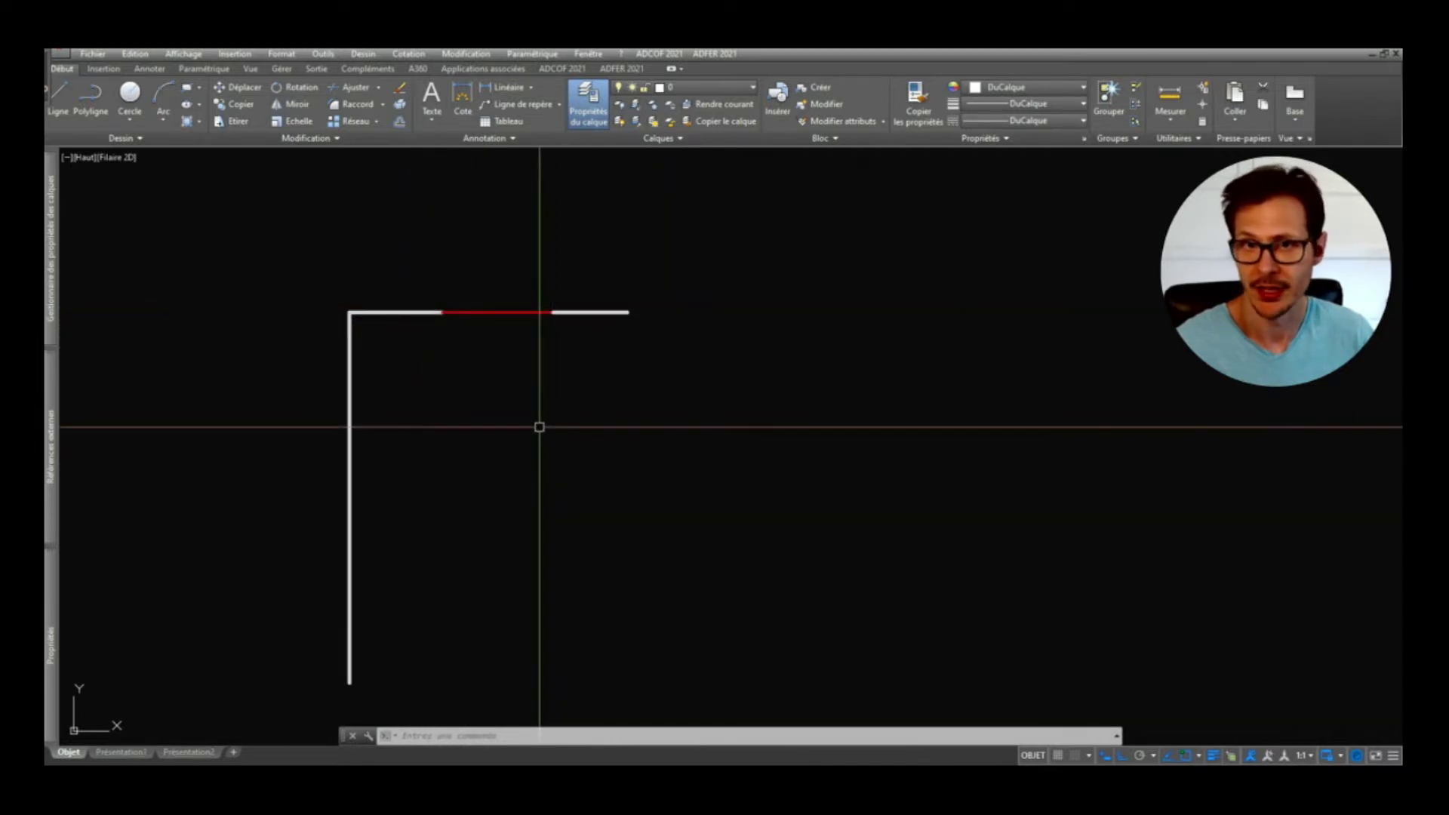
{"action": "scroll", "coordinate": [305, 390], "scroll_direction": "down", "scroll_amount": 3}
{"action": "scroll", "coordinate": [366, 371], "scroll_direction": "up", "scroll_amount": 4}
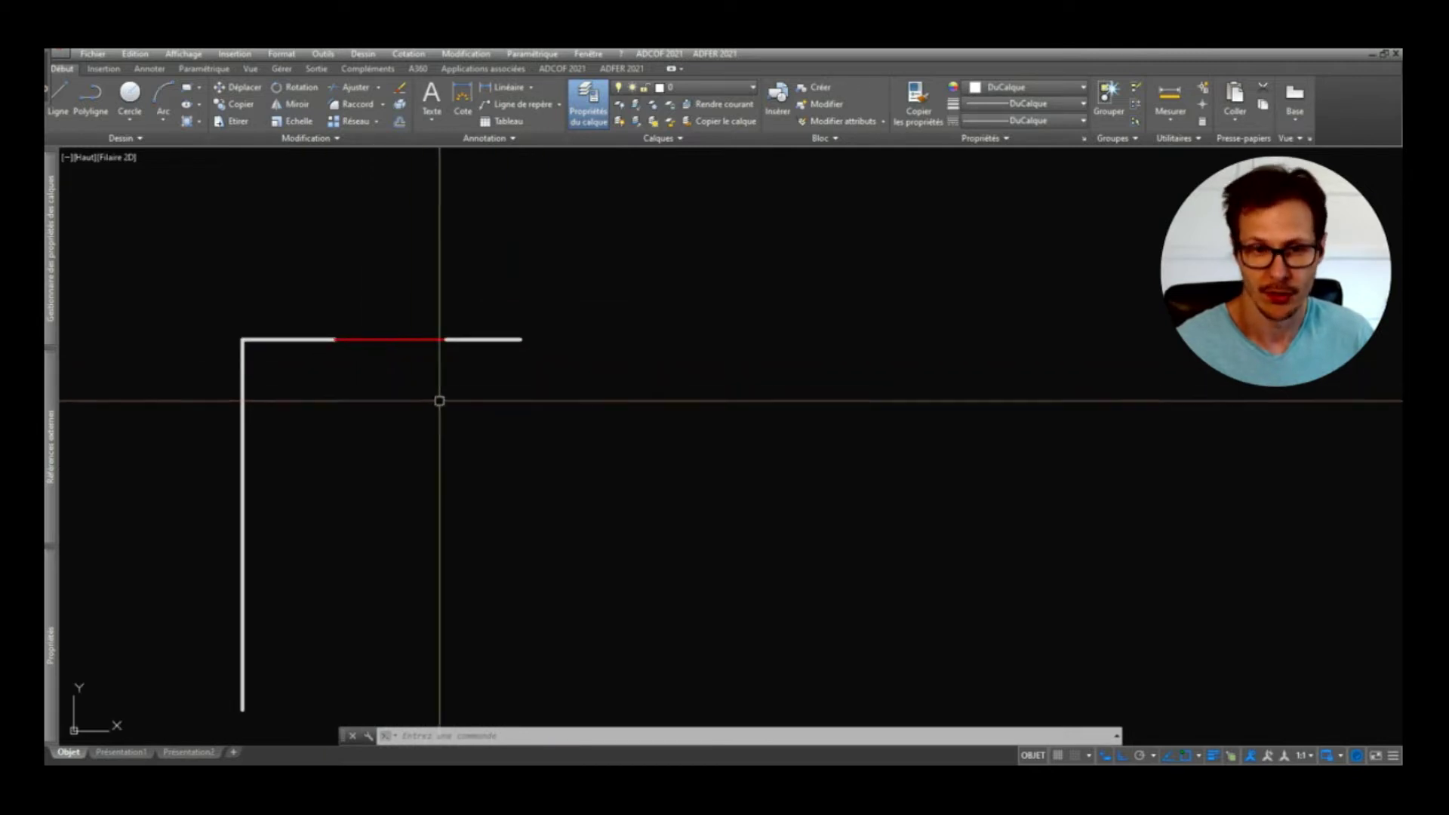
{"action": "scroll", "coordinate": [440, 404], "scroll_direction": "down", "scroll_amount": 2}
{"action": "middle_click_drag", "start_coordinate": [440, 411], "coordinate": [605, 427]}
{"action": "middle_click_drag", "start_coordinate": [710, 425], "coordinate": [600, 446]}
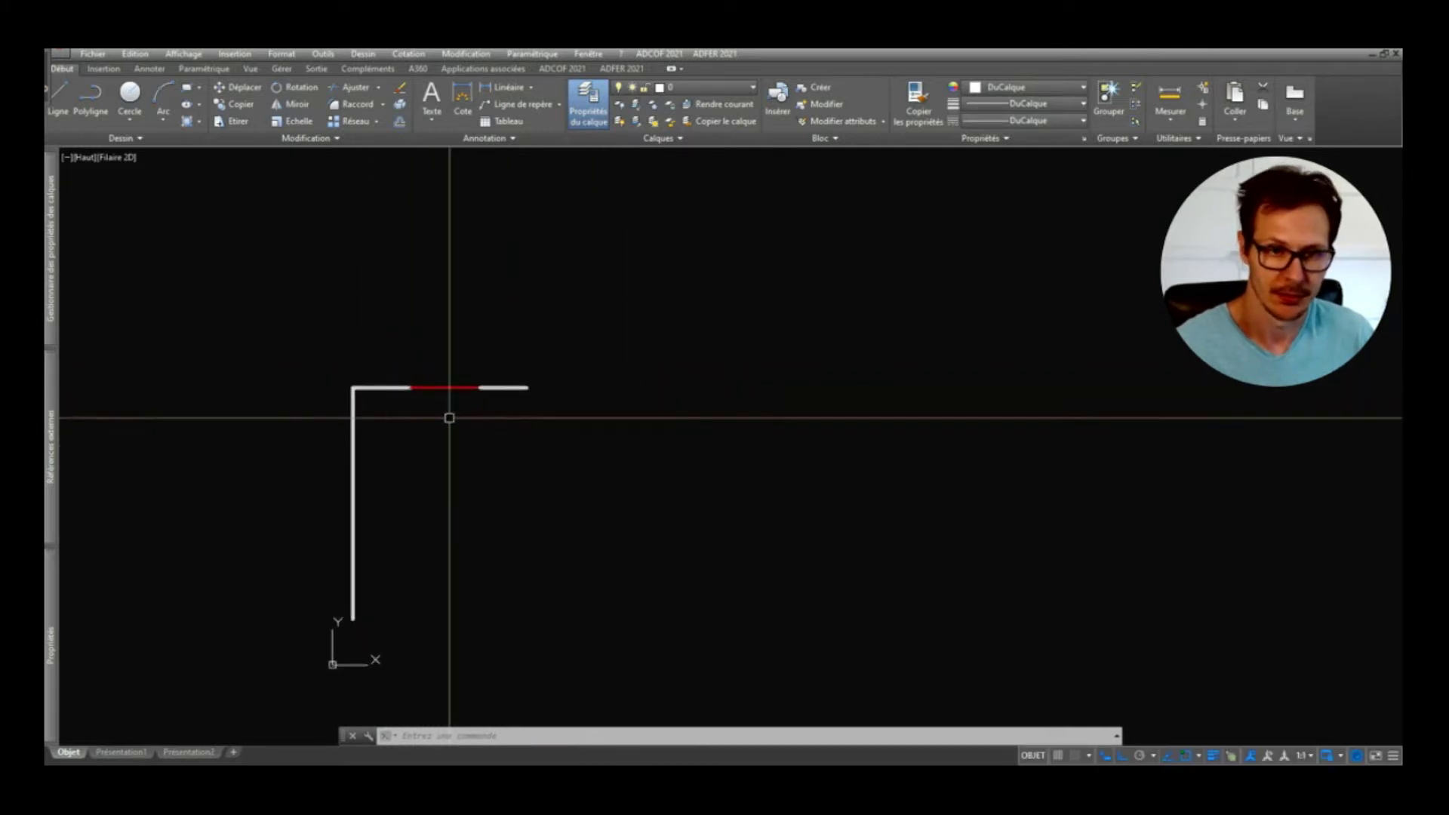
Step: Draw a line 300 units straight up from the free right end of the wall, continuing about 300 units to the right
{"action": "scroll", "coordinate": [450, 418], "scroll_direction": "down", "scroll_amount": 2}
{"action": "scroll", "coordinate": [455, 420], "scroll_direction": "up", "scroll_amount": 2}
{"action": "scroll", "coordinate": [452, 472], "scroll_direction": "down", "scroll_amount": 2}
{"action": "middle_click_drag", "start_coordinate": [481, 450], "coordinate": [508, 507]}
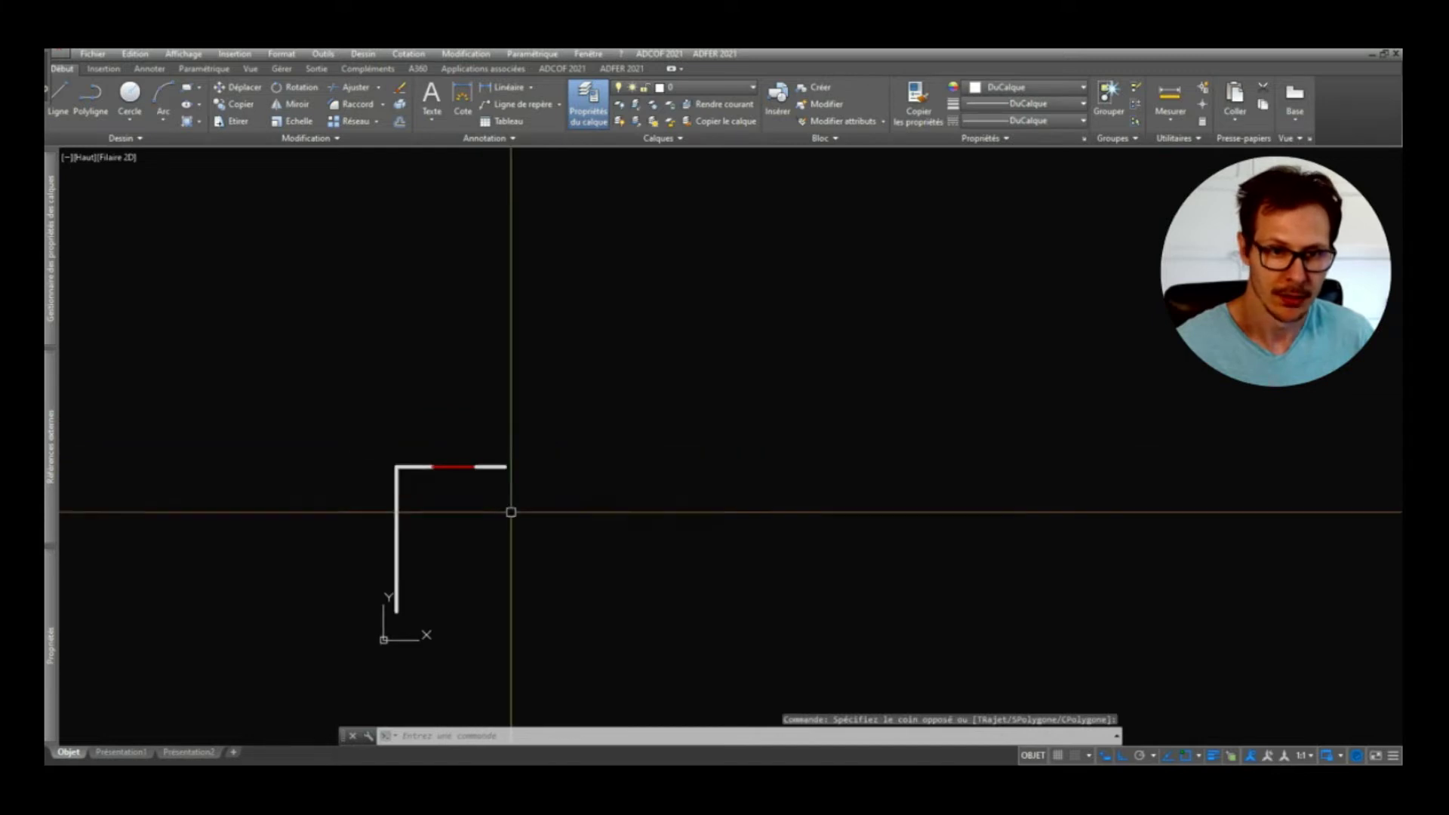
{"action": "type", "text": "l"}
{"action": "key", "text": "Return"}
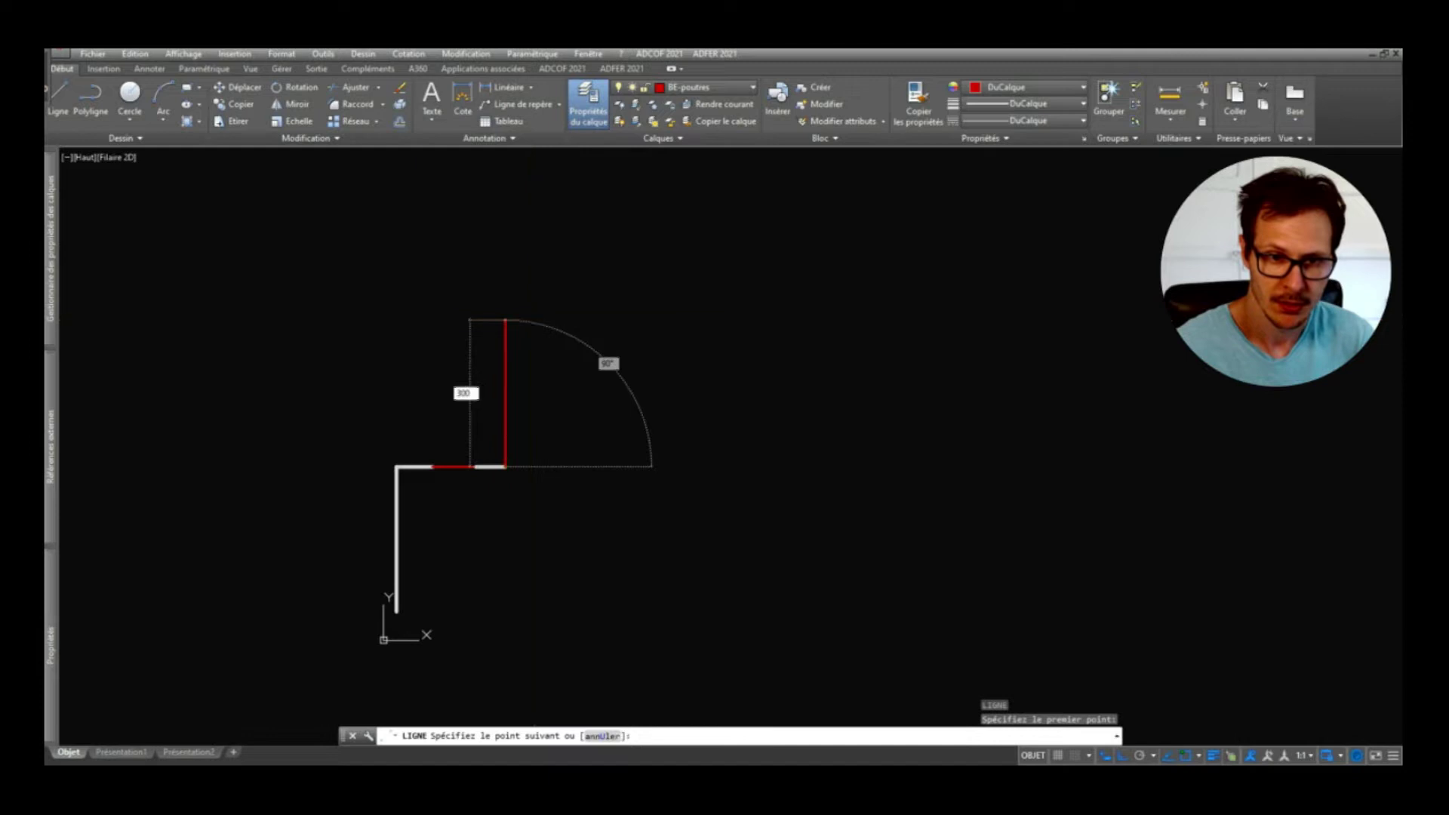
{"action": "key", "text": "Return"}
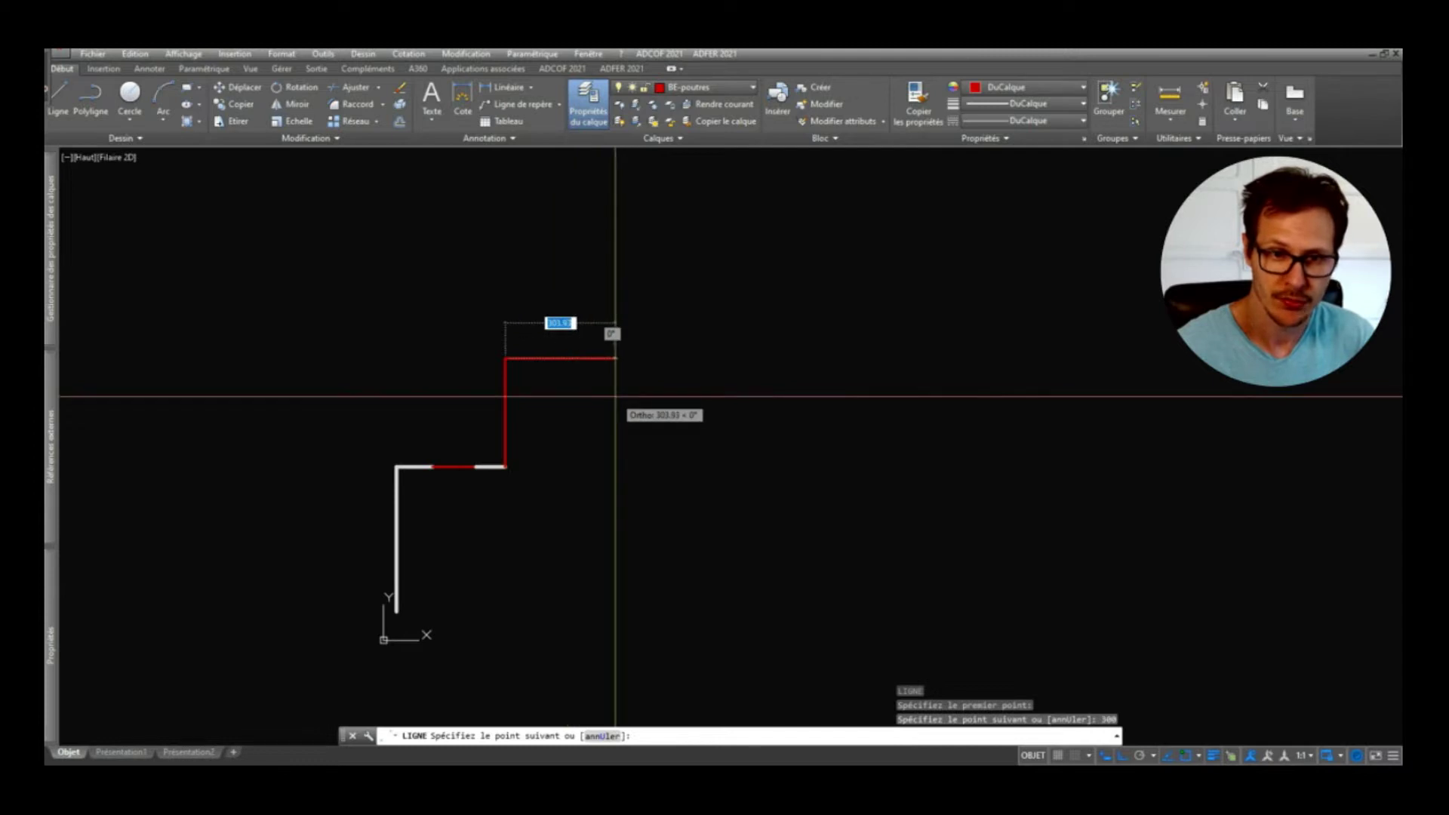
{"action": "key", "text": "Return"}
{"action": "key", "text": "Return"}
Step: Extend the upper horizontal edge to the right with a 120-unit line followed by a 100-unit line
{"action": "left_click", "coordinate": [614, 358]}
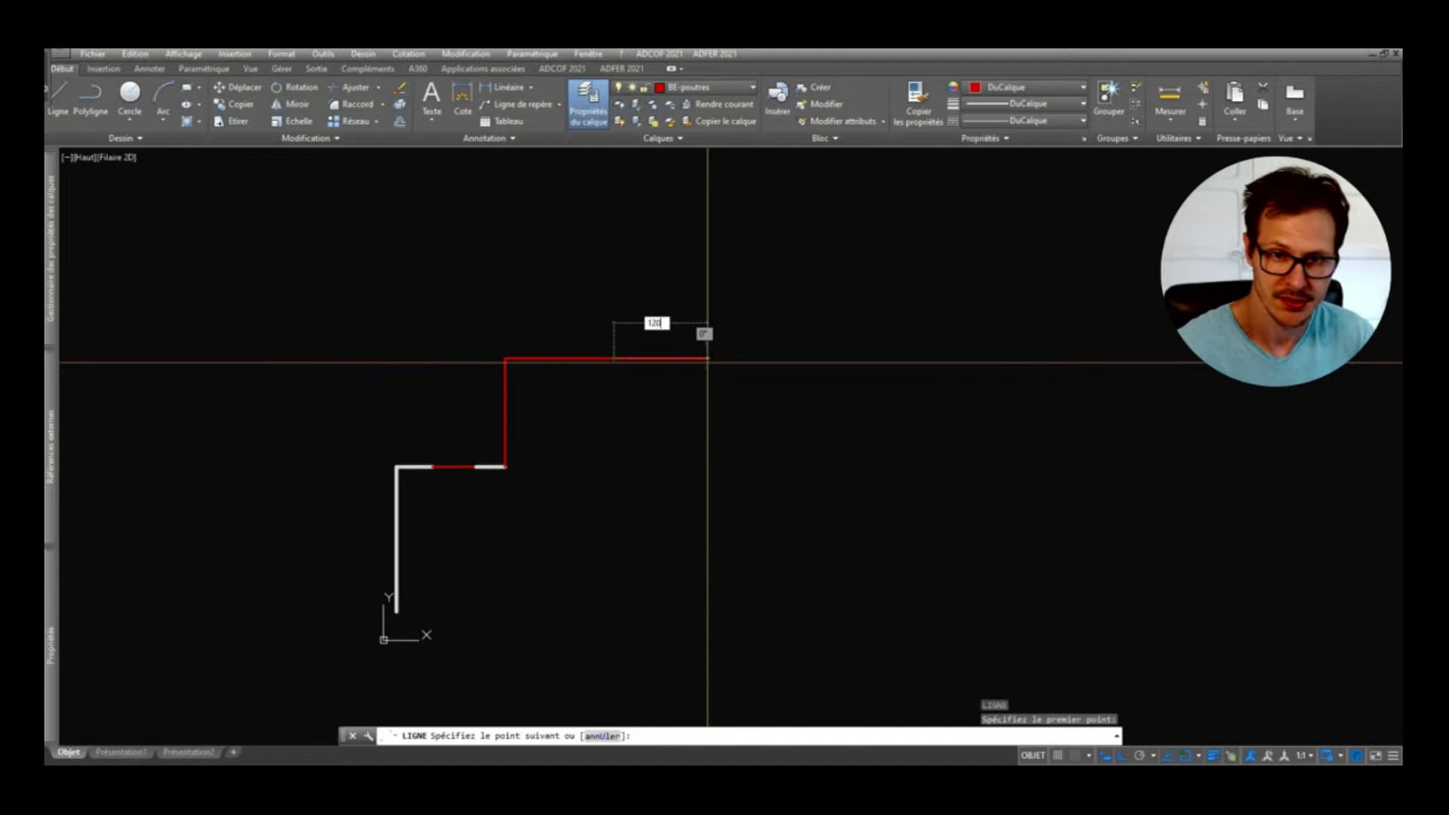
{"action": "type", "text": "120"}
{"action": "key", "text": "Return"}
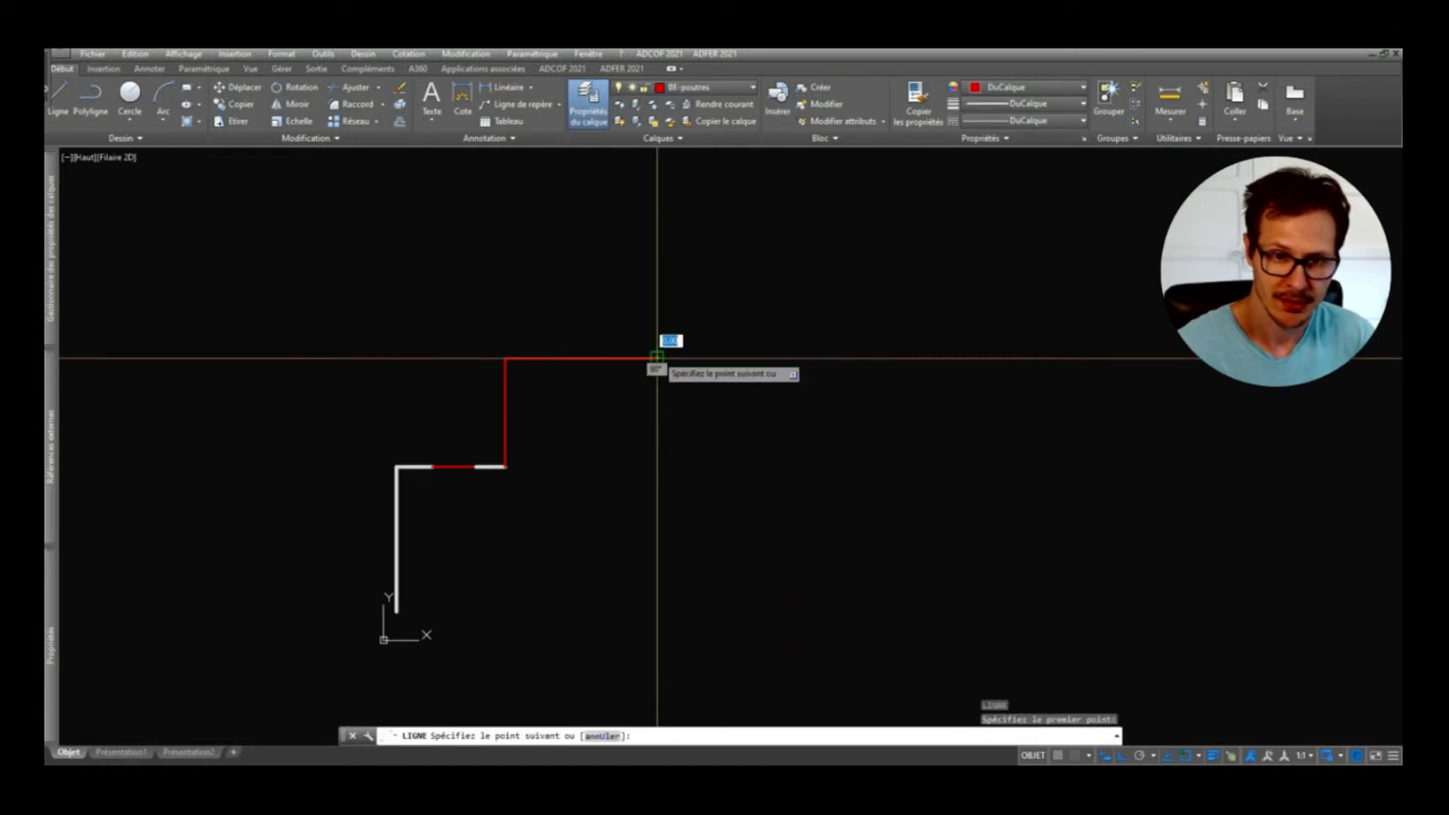
{"action": "type", "text": "100"}
{"action": "key", "text": "Return"}
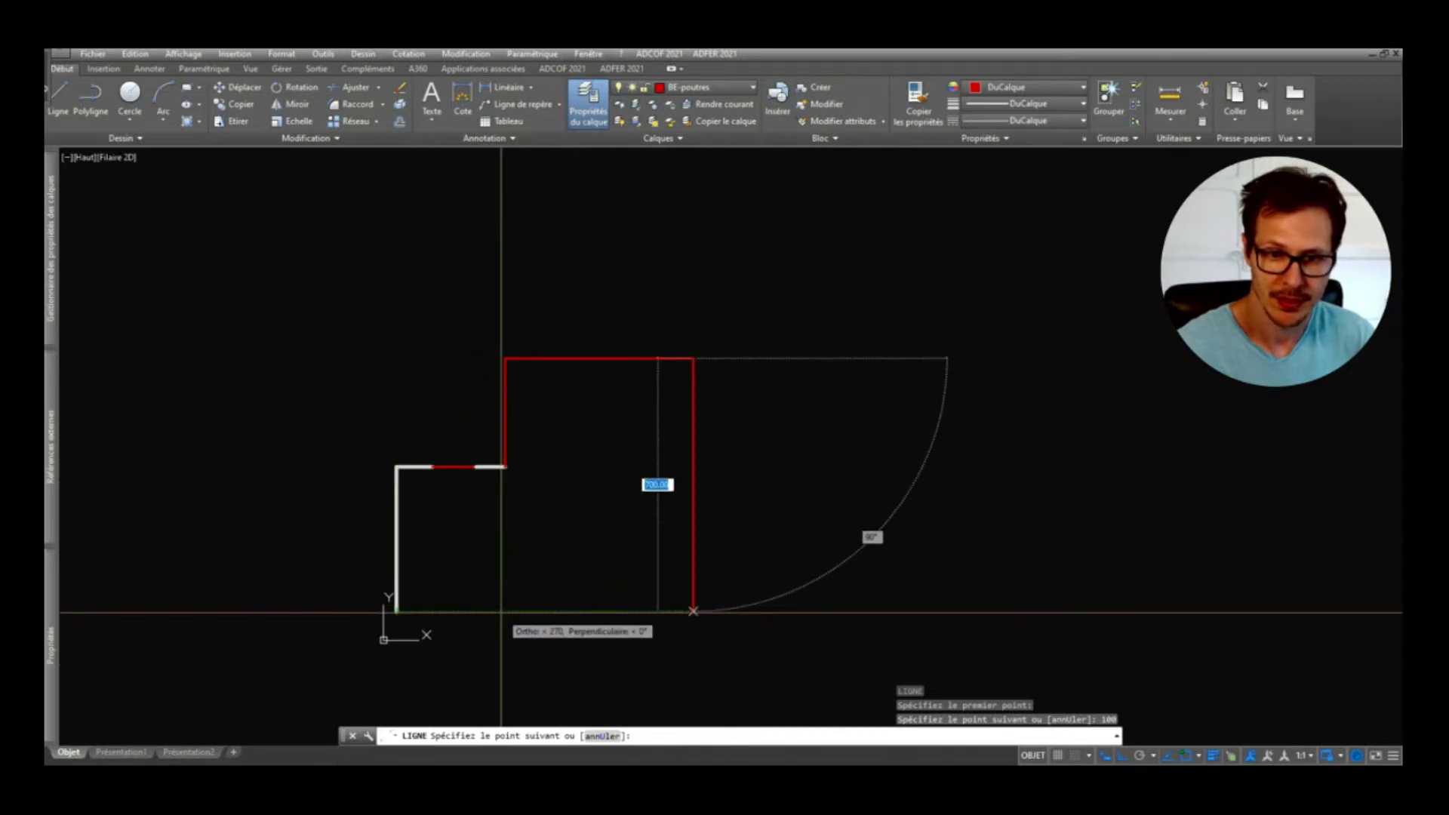
{"action": "middle_click_drag", "start_coordinate": [501, 612], "coordinate": [535, 545]}
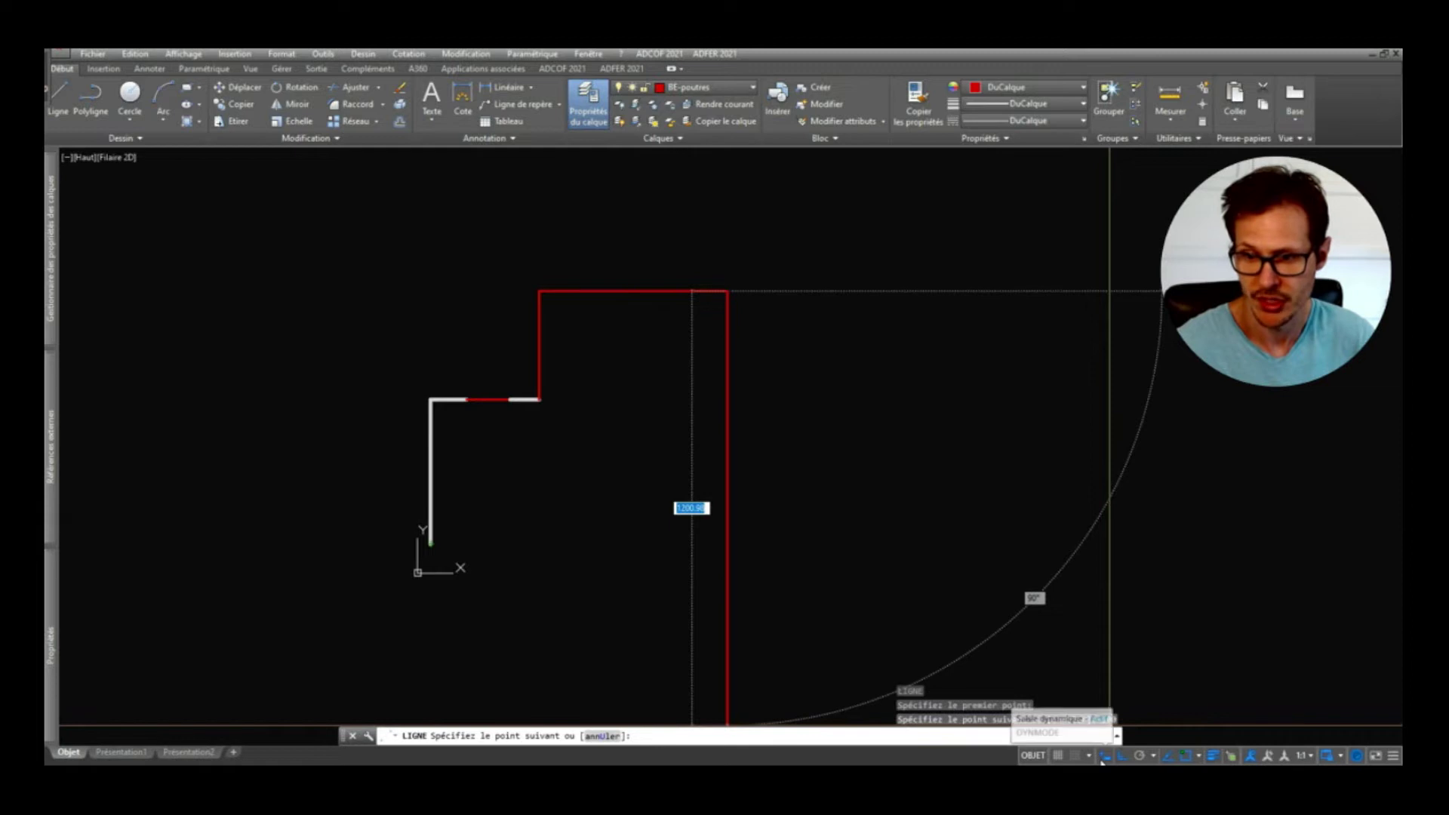
{"action": "key", "text": "Escape"}
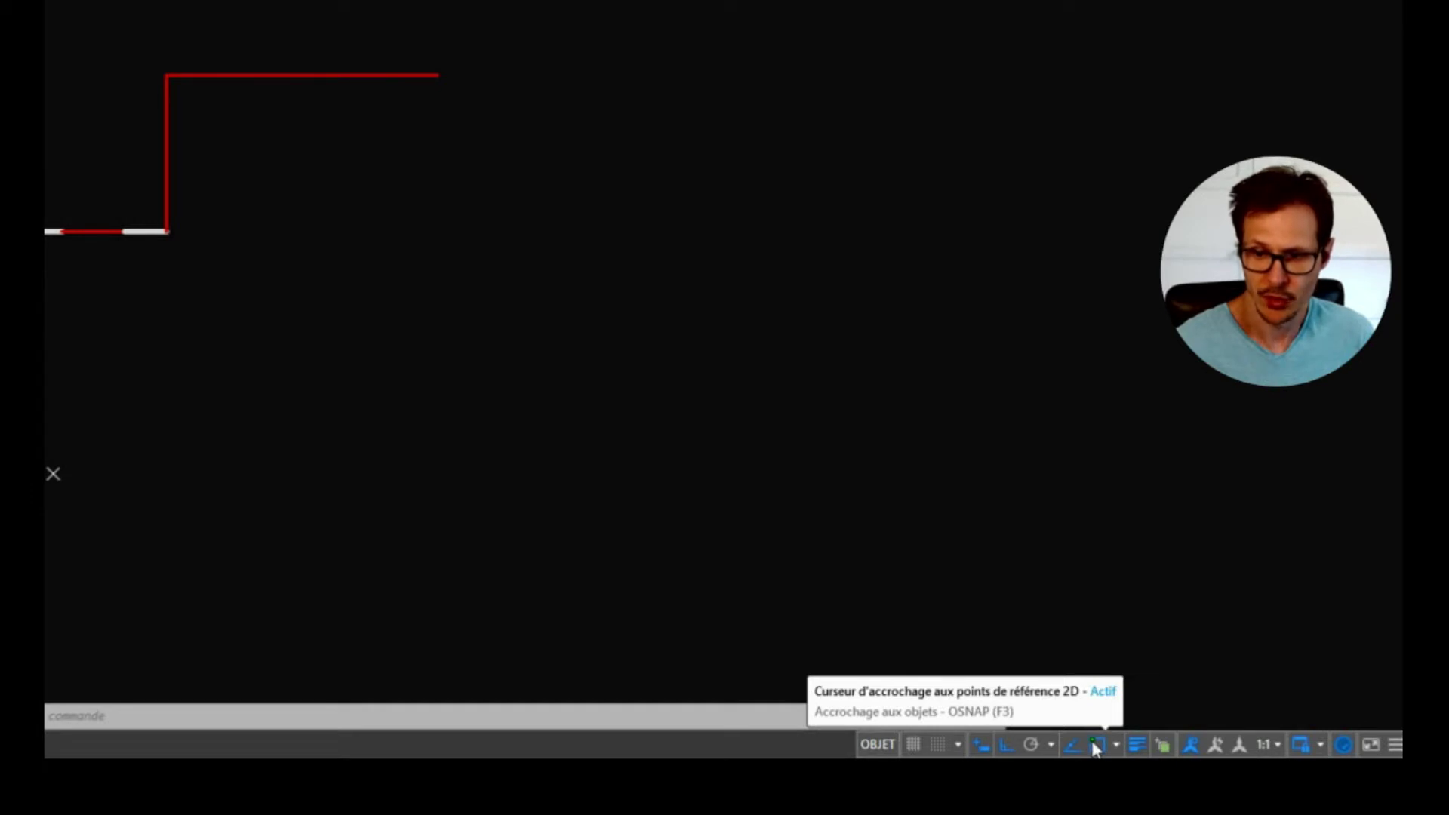
Step: Review which object snap modes are enabled in the drawing settings
{"action": "right_click", "coordinate": [1098, 747]}
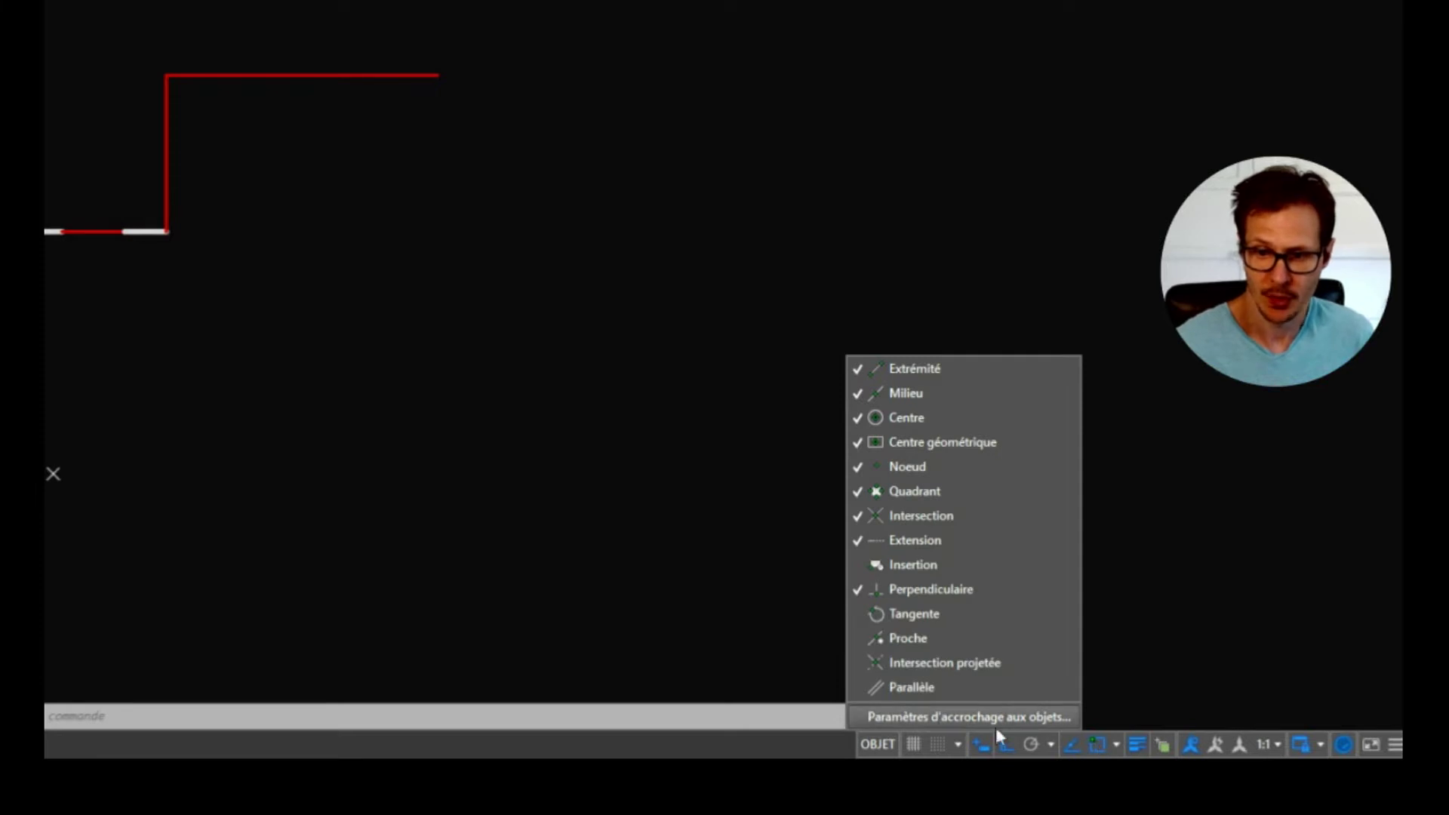
{"action": "left_click", "coordinate": [938, 717]}
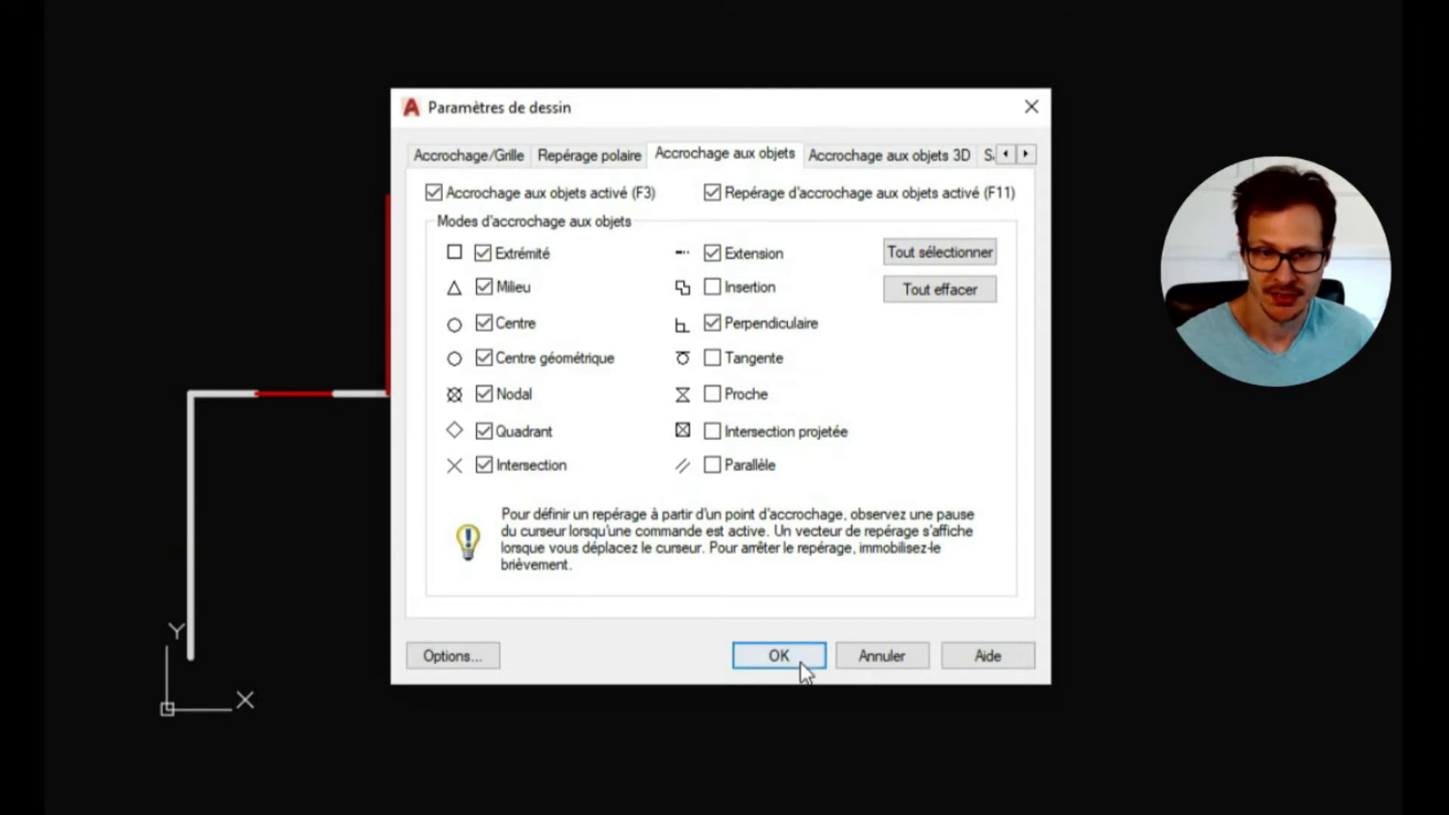
{"action": "left_click", "coordinate": [779, 655]}
Step: Close the outline with a vertical line down from the upper right end and a horizontal line back to the left wall's lower end
{"action": "type", "text": "l"}
{"action": "key", "text": "Return"}
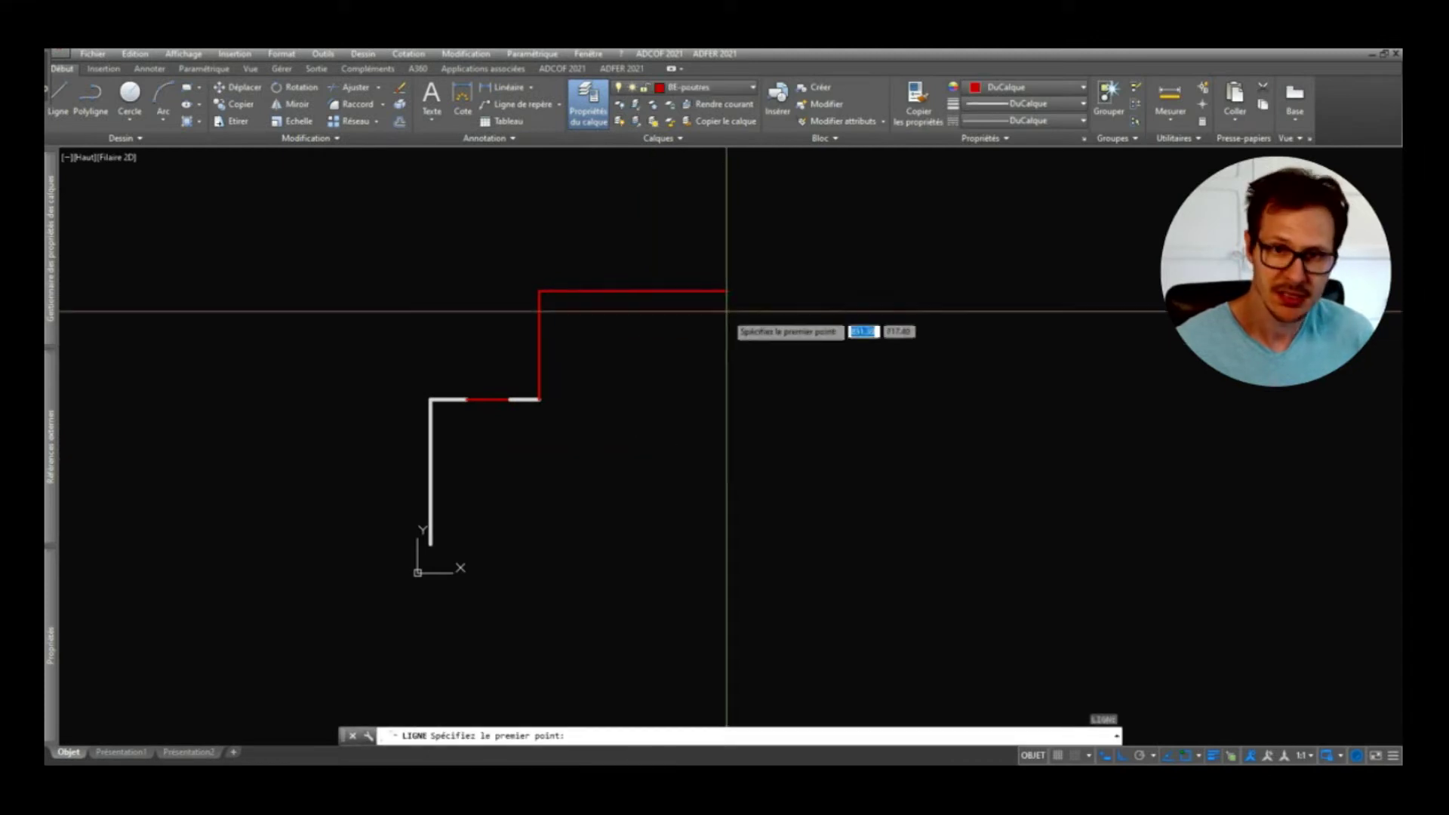
{"action": "left_click", "coordinate": [727, 291]}
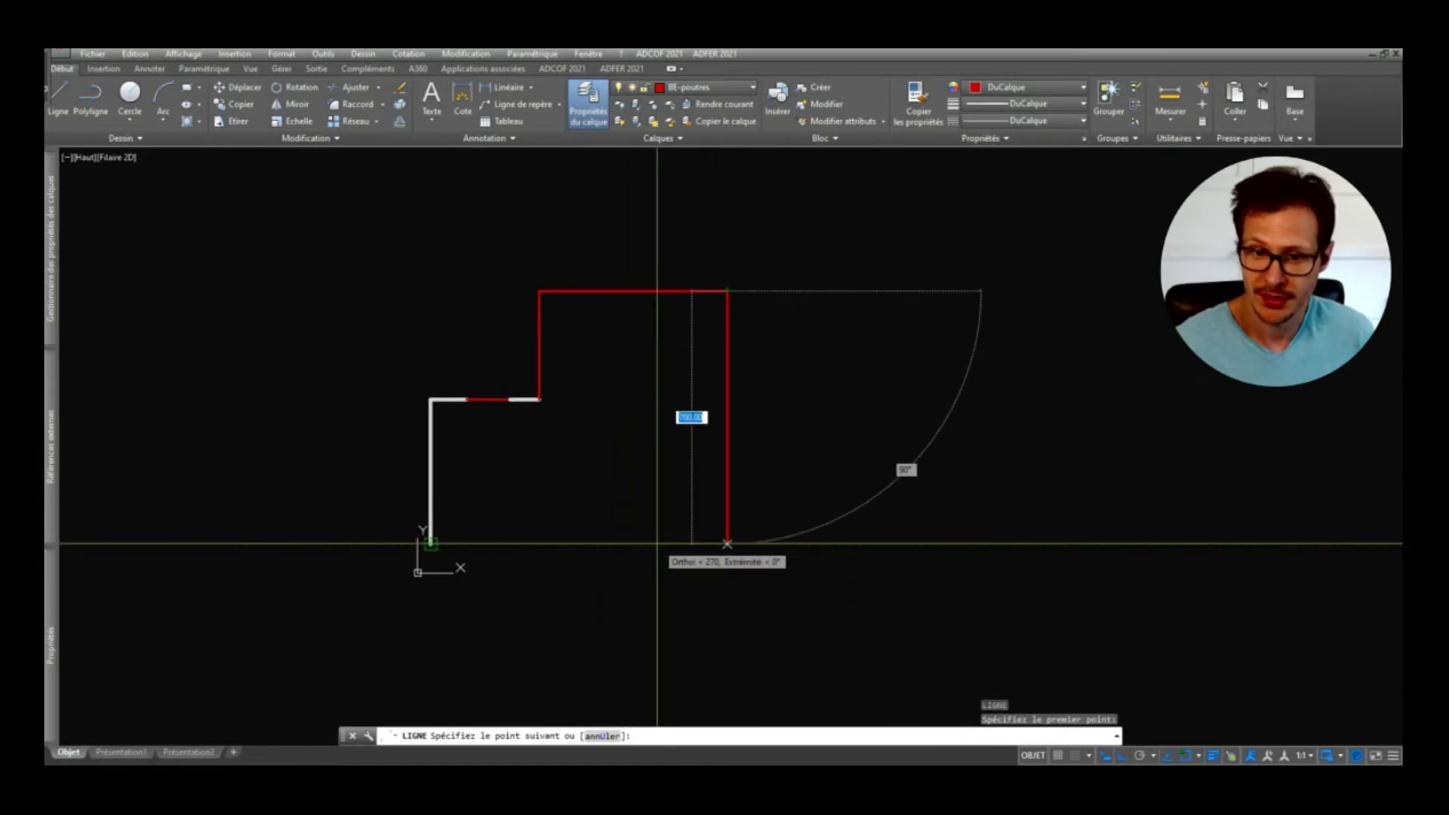
{"action": "left_click", "coordinate": [657, 543]}
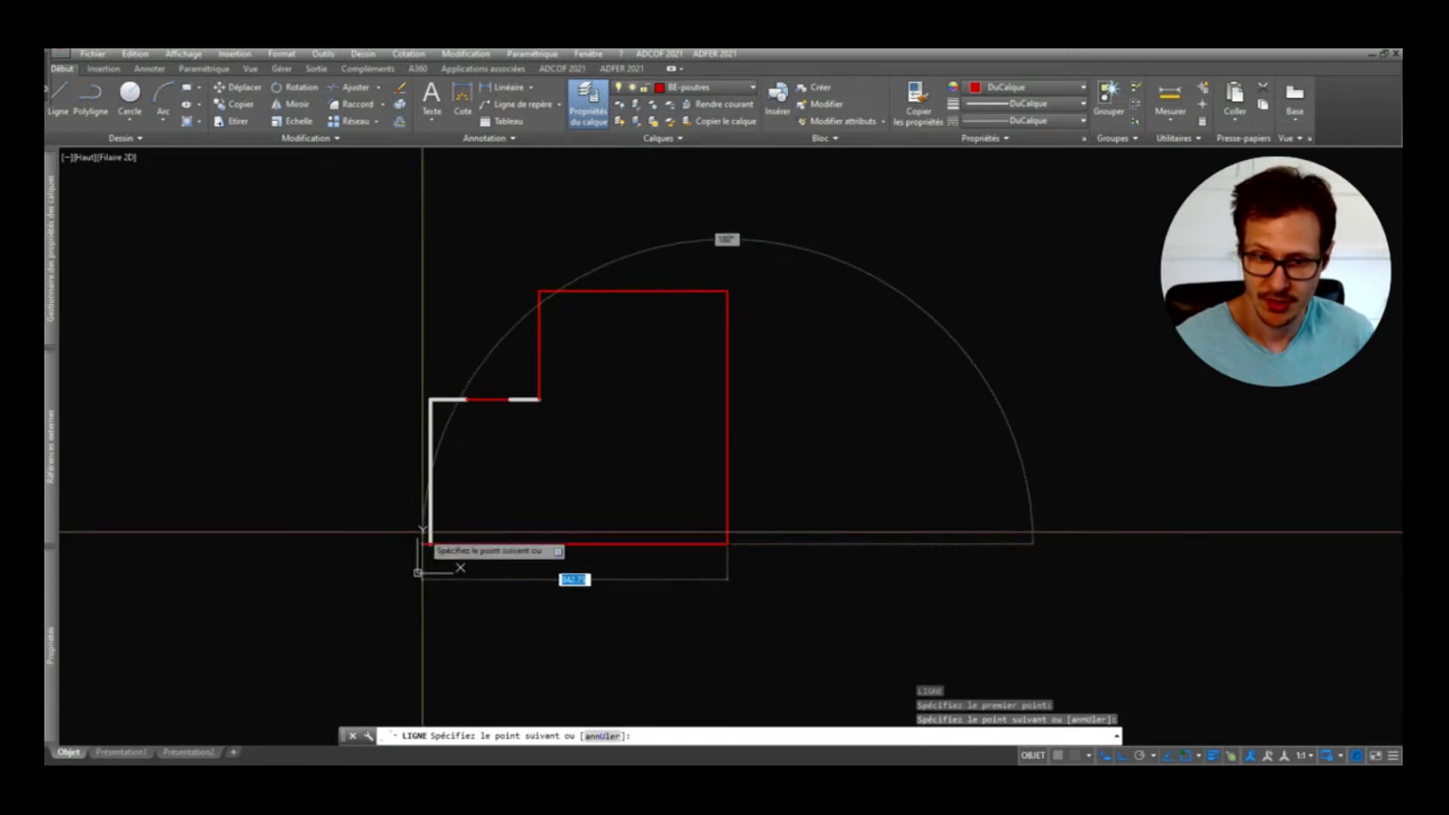
{"action": "left_click", "coordinate": [430, 543]}
{"action": "key", "text": "Return"}
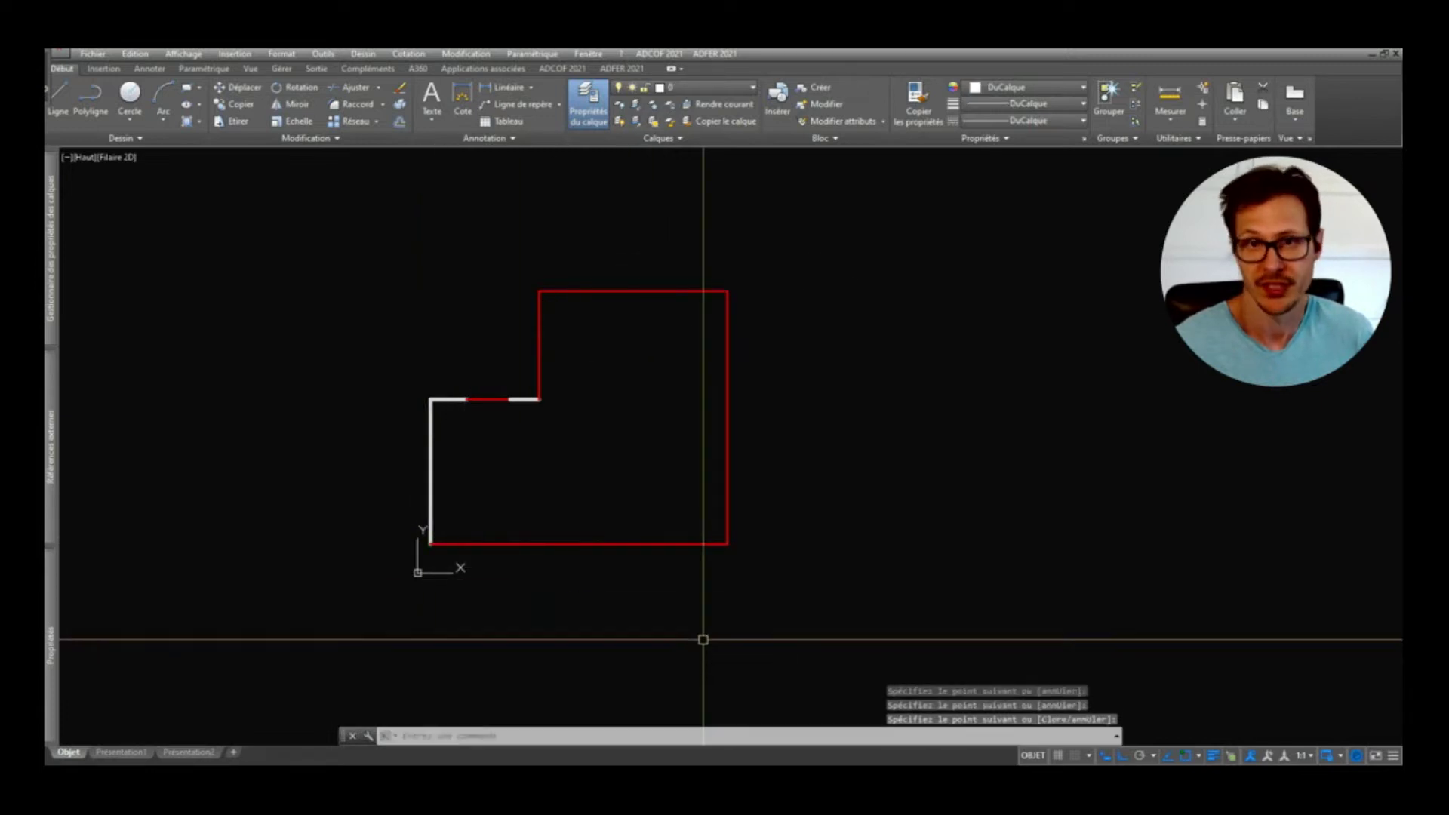
{"action": "scroll", "coordinate": [391, 468], "scroll_direction": "up", "scroll_amount": 2}
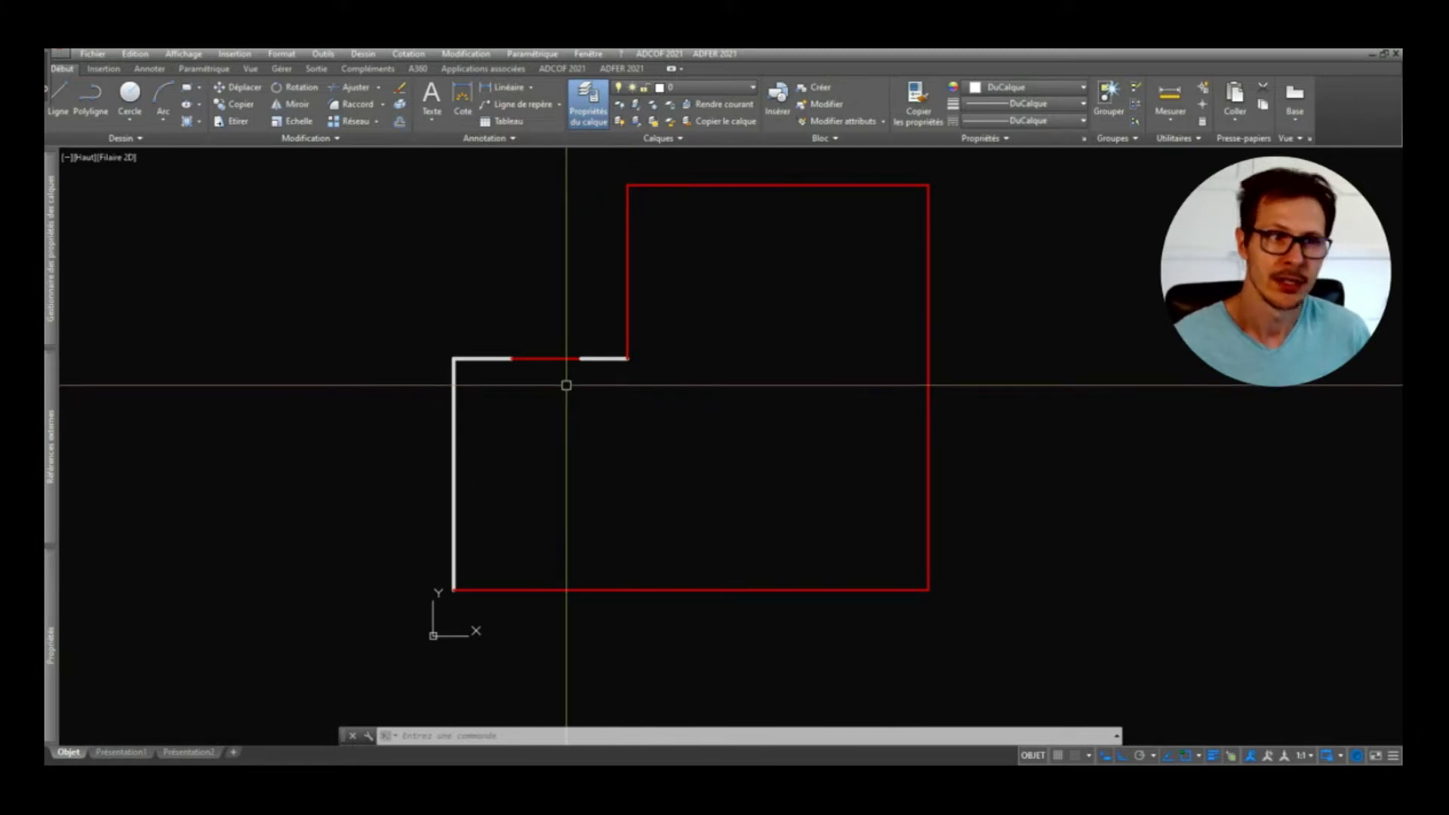
{"action": "middle_click_drag", "start_coordinate": [621, 369], "coordinate": [521, 365]}
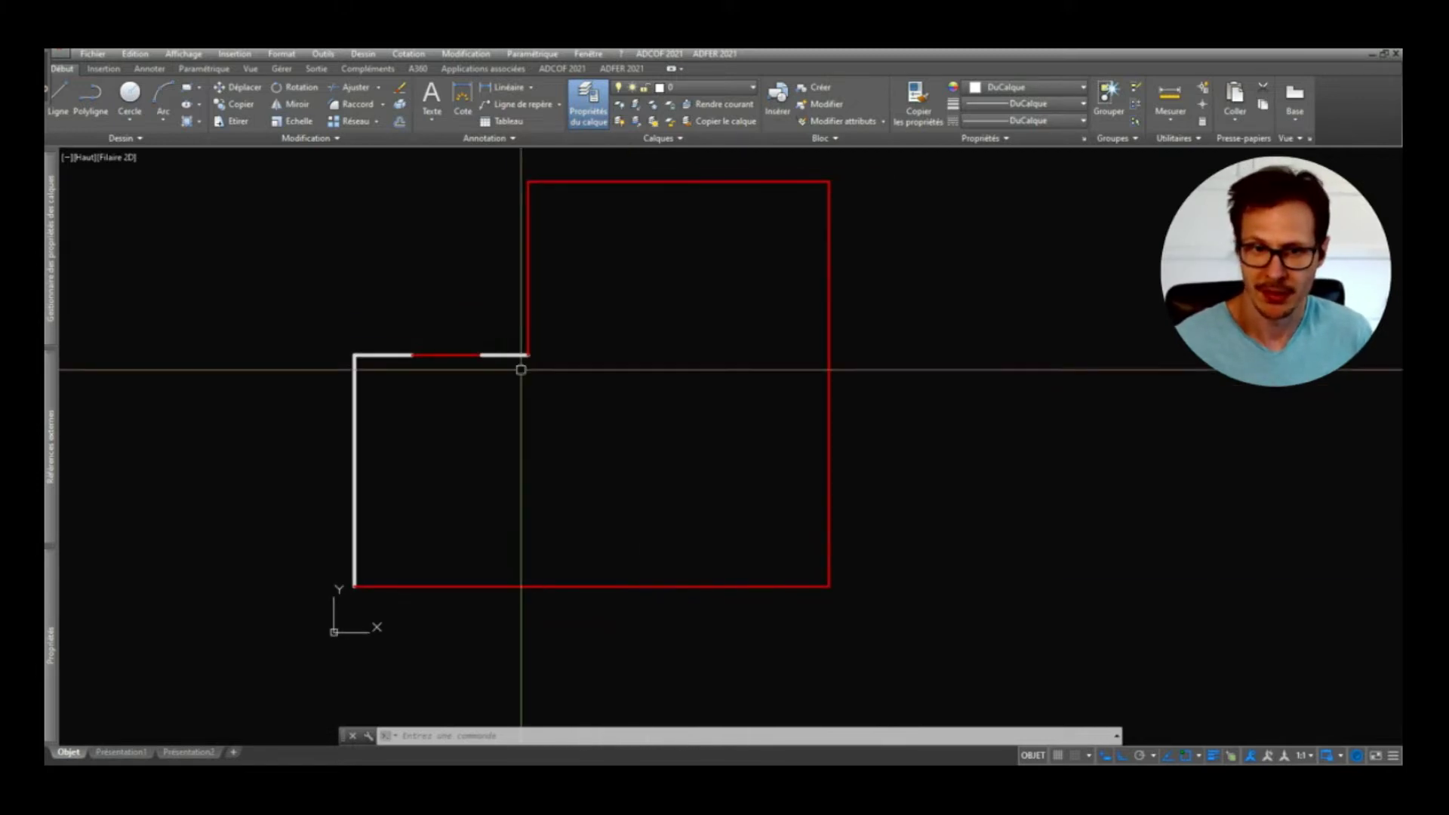
{"action": "key", "text": "space"}
{"action": "left_click", "coordinate": [502, 355]}
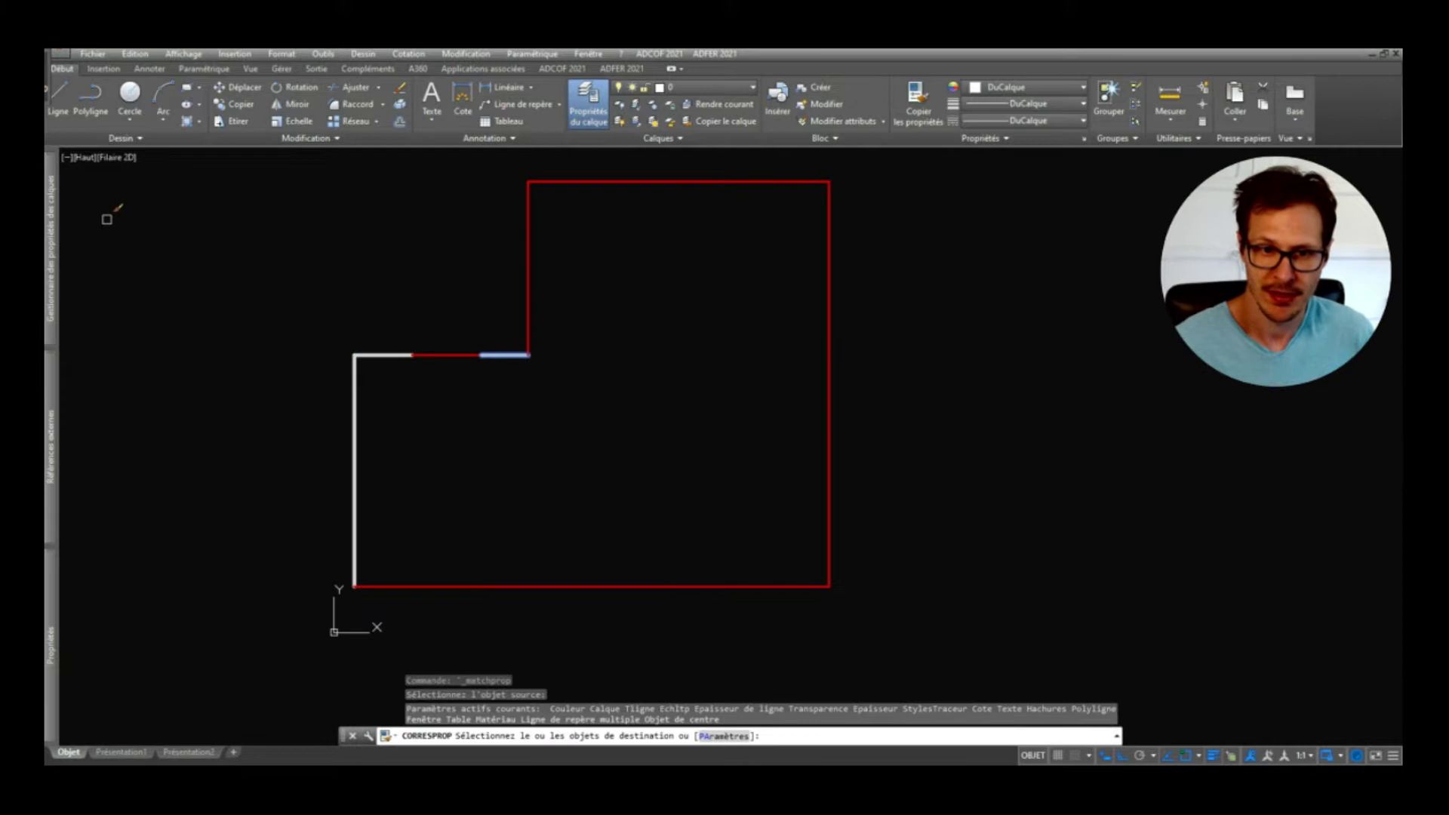
{"action": "key", "text": "Escape"}
{"action": "key", "text": "Escape"}
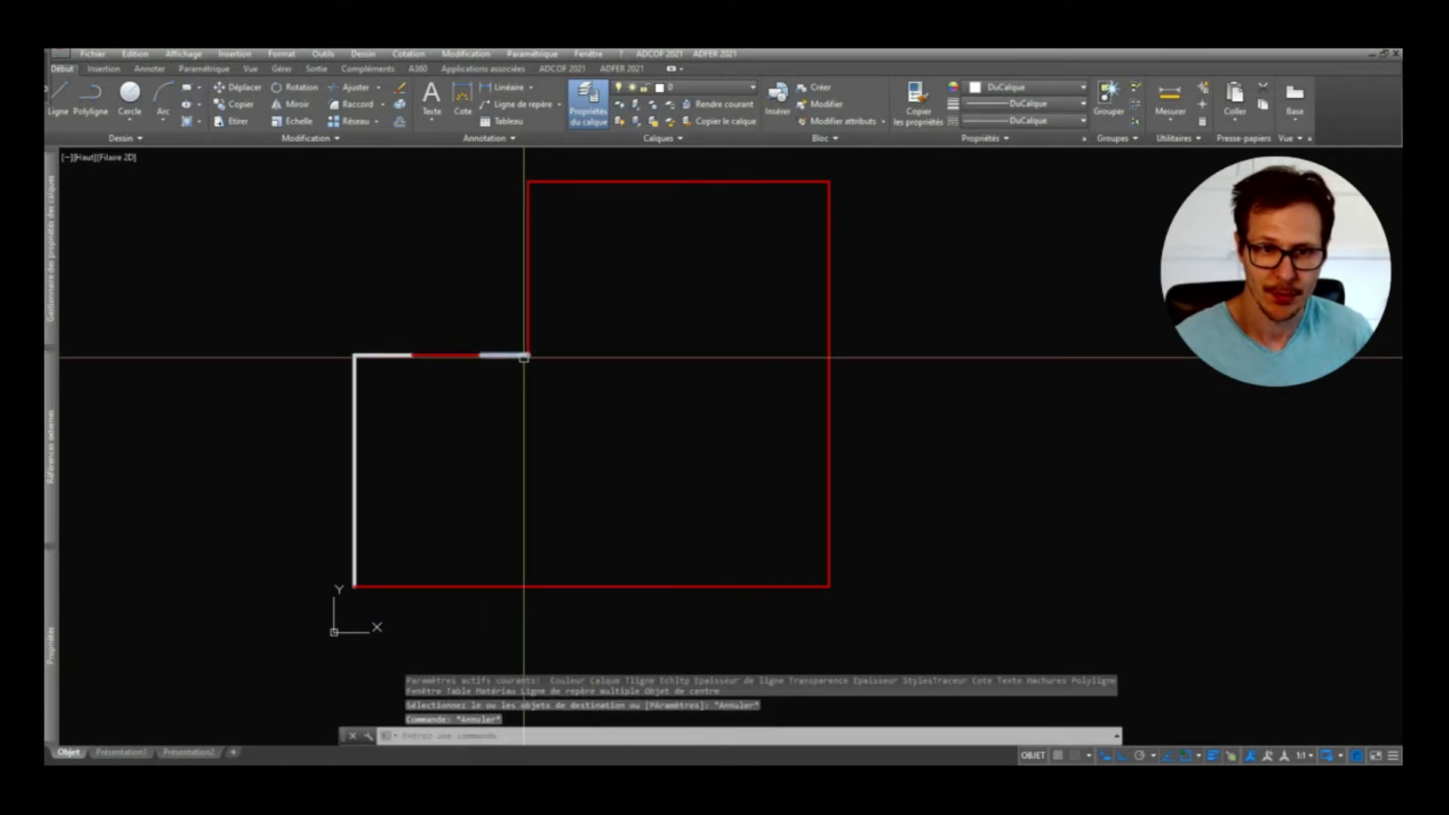
{"action": "type", "text": "cor"}
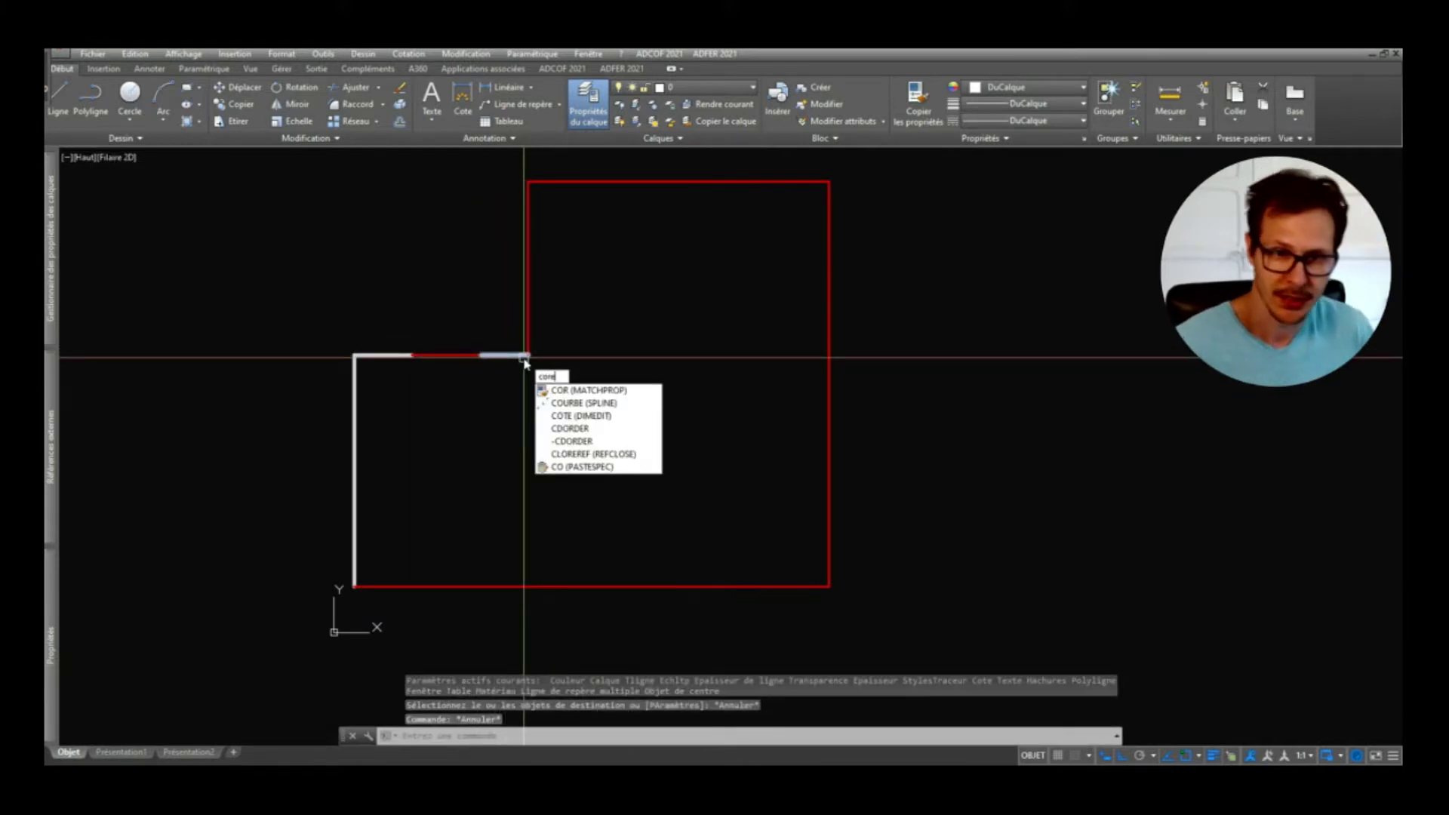
{"action": "key", "text": "Escape"}
Step: Match the properties of the short wall segment left of the inner corner onto the red outer outline lines, leaving the beam segment red
{"action": "type", "text": "corr"}
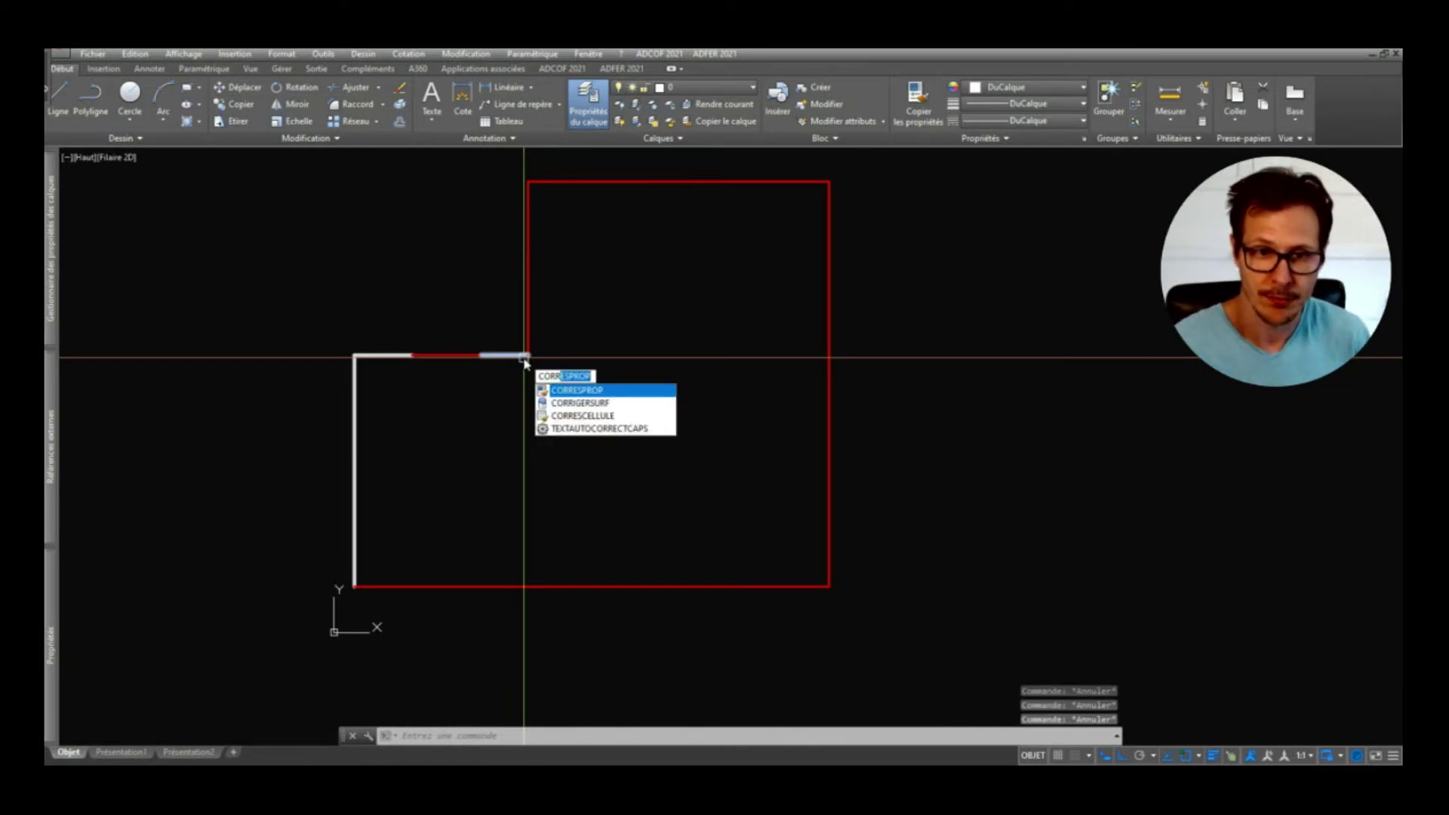
{"action": "key", "text": "Return"}
{"action": "left_click", "coordinate": [502, 353]}
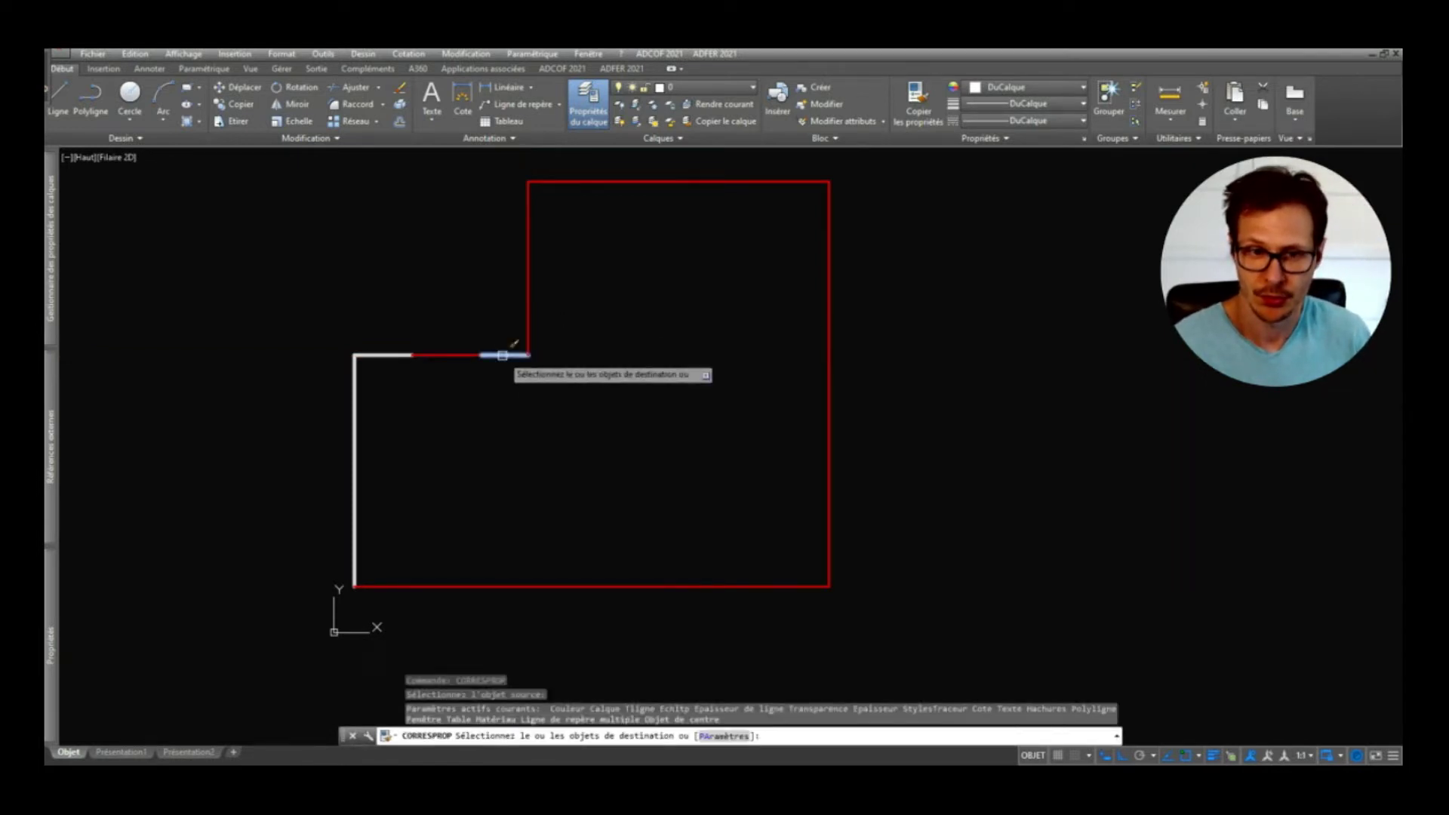
{"action": "scroll", "coordinate": [504, 356], "scroll_direction": "down", "scroll_amount": 2}
{"action": "left_click", "coordinate": [751, 232]}
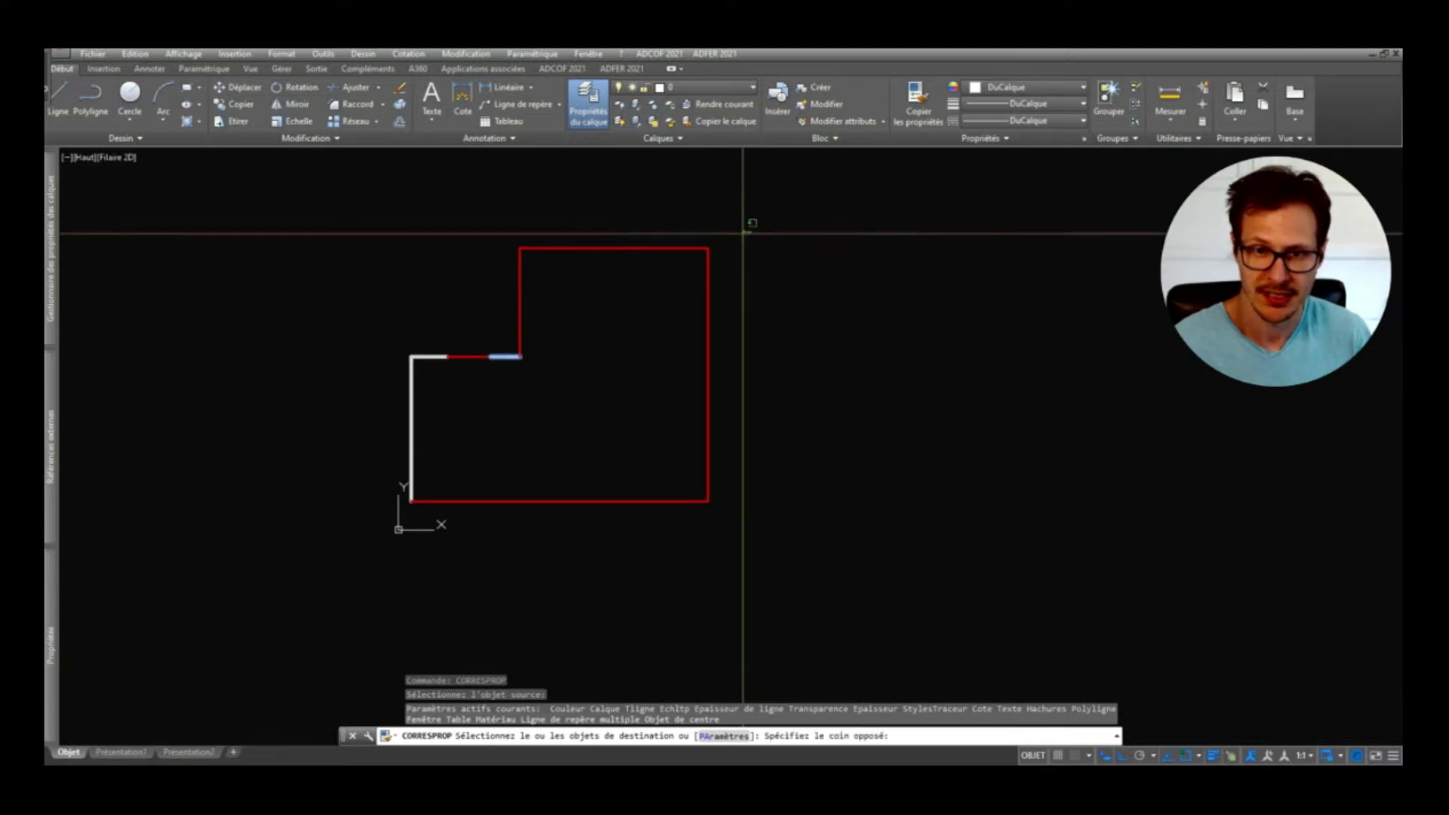
{"action": "left_click", "coordinate": [476, 291]}
{"action": "left_click", "coordinate": [624, 475]}
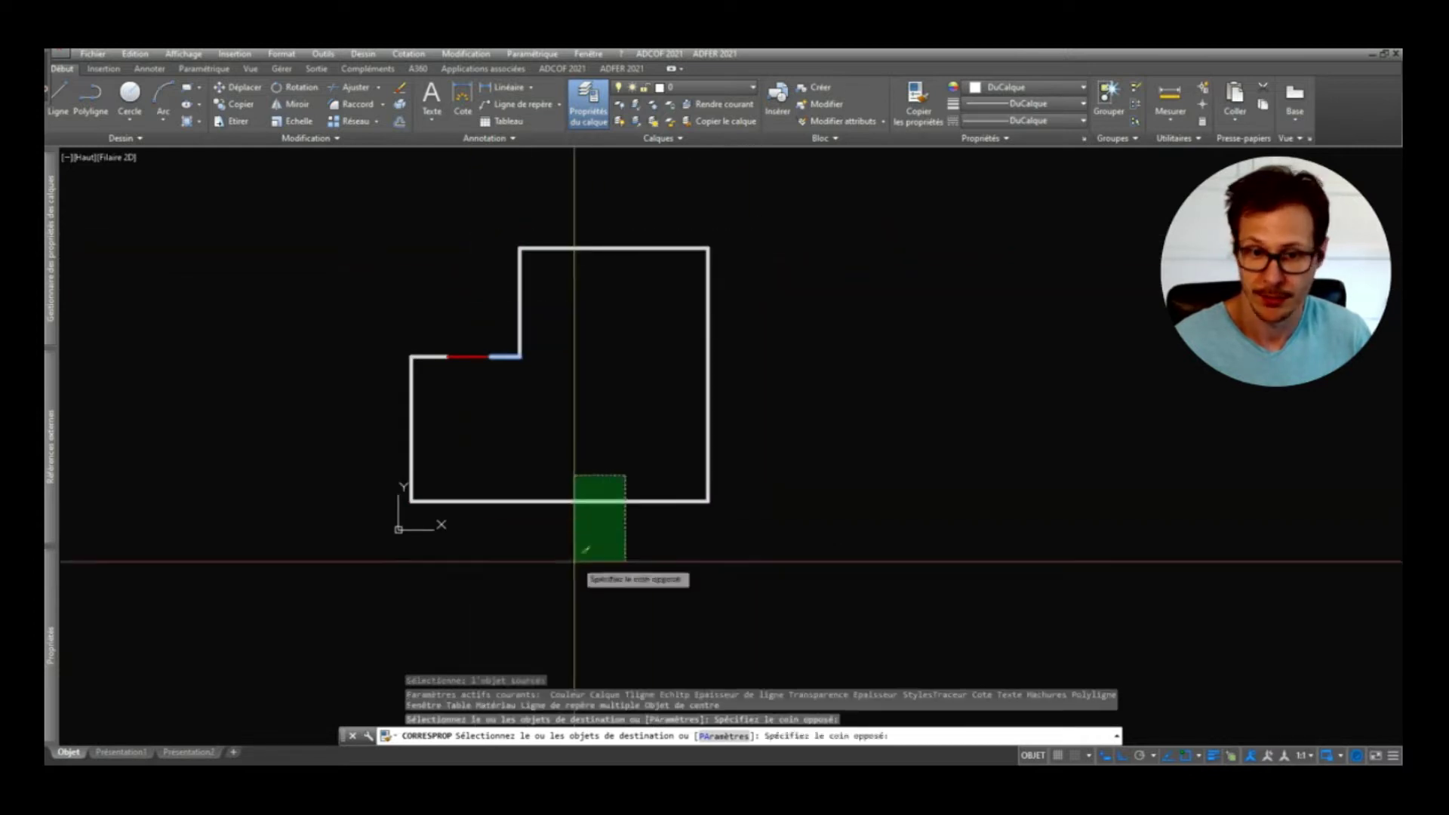
{"action": "left_click", "coordinate": [572, 566]}
{"action": "key", "text": "Return"}
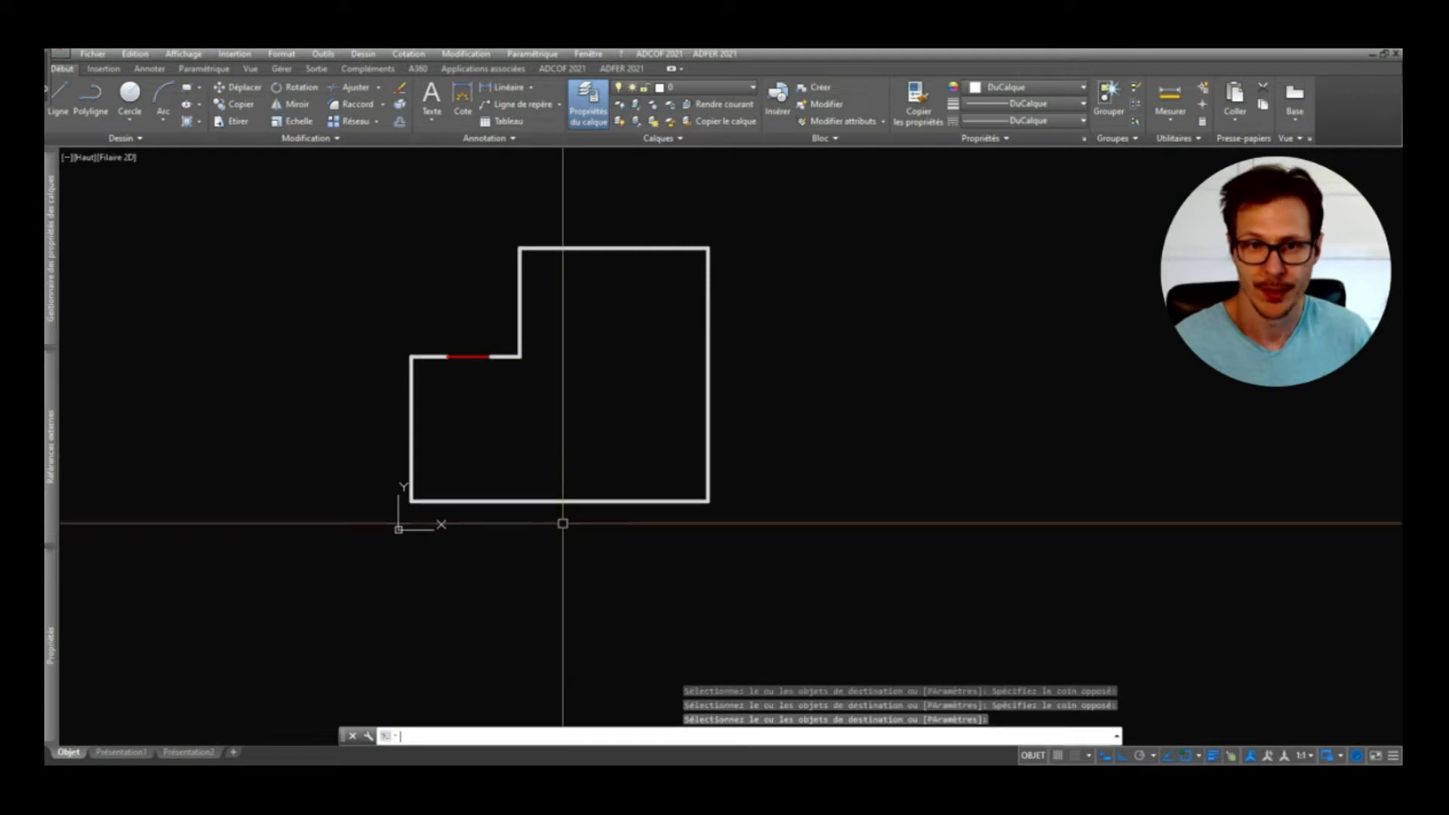
Step: Match the properties of the red beam segment onto the 120-unit segment of the upper edge
{"action": "key", "text": "Return"}
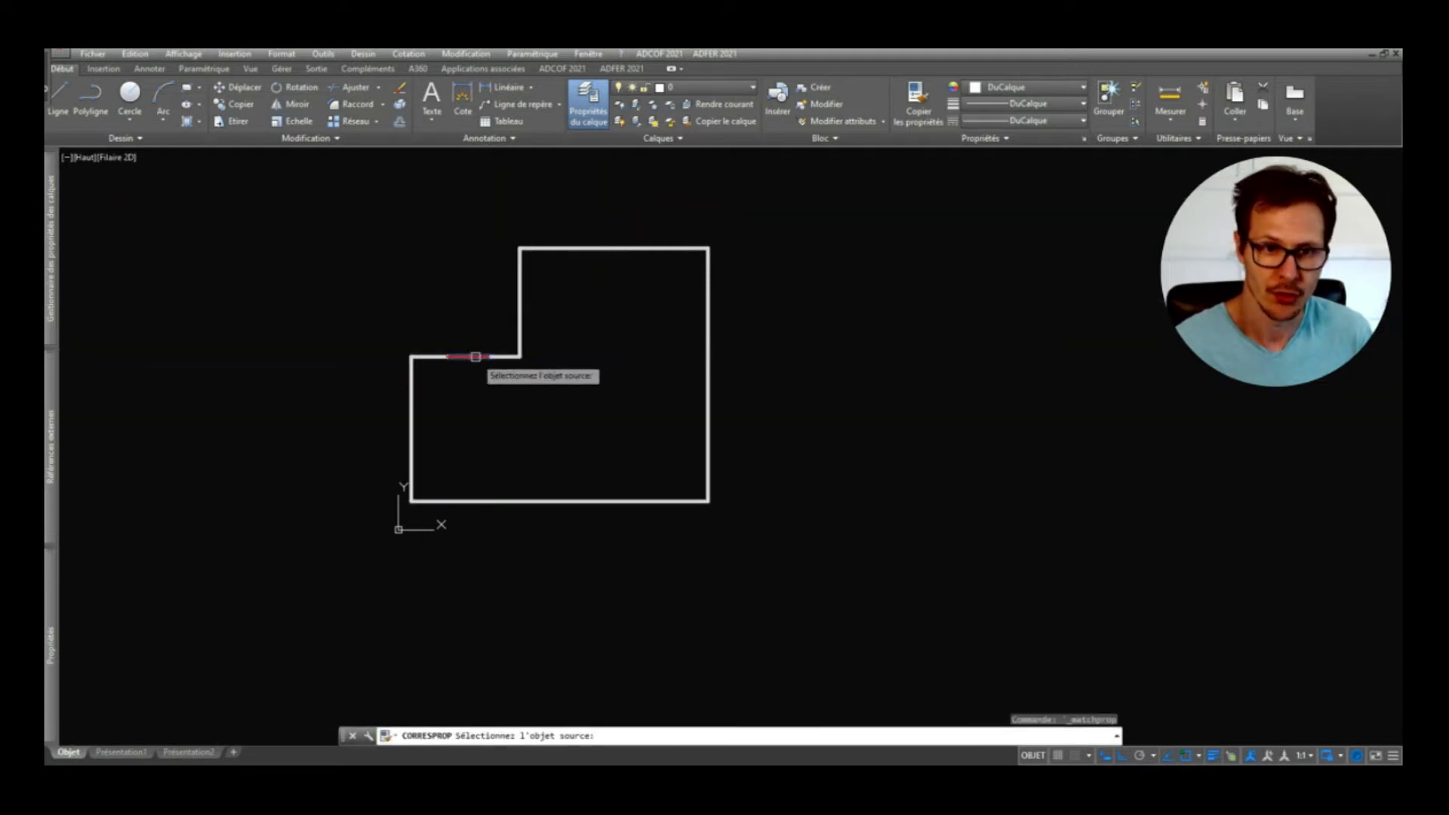
{"action": "left_click", "coordinate": [483, 357]}
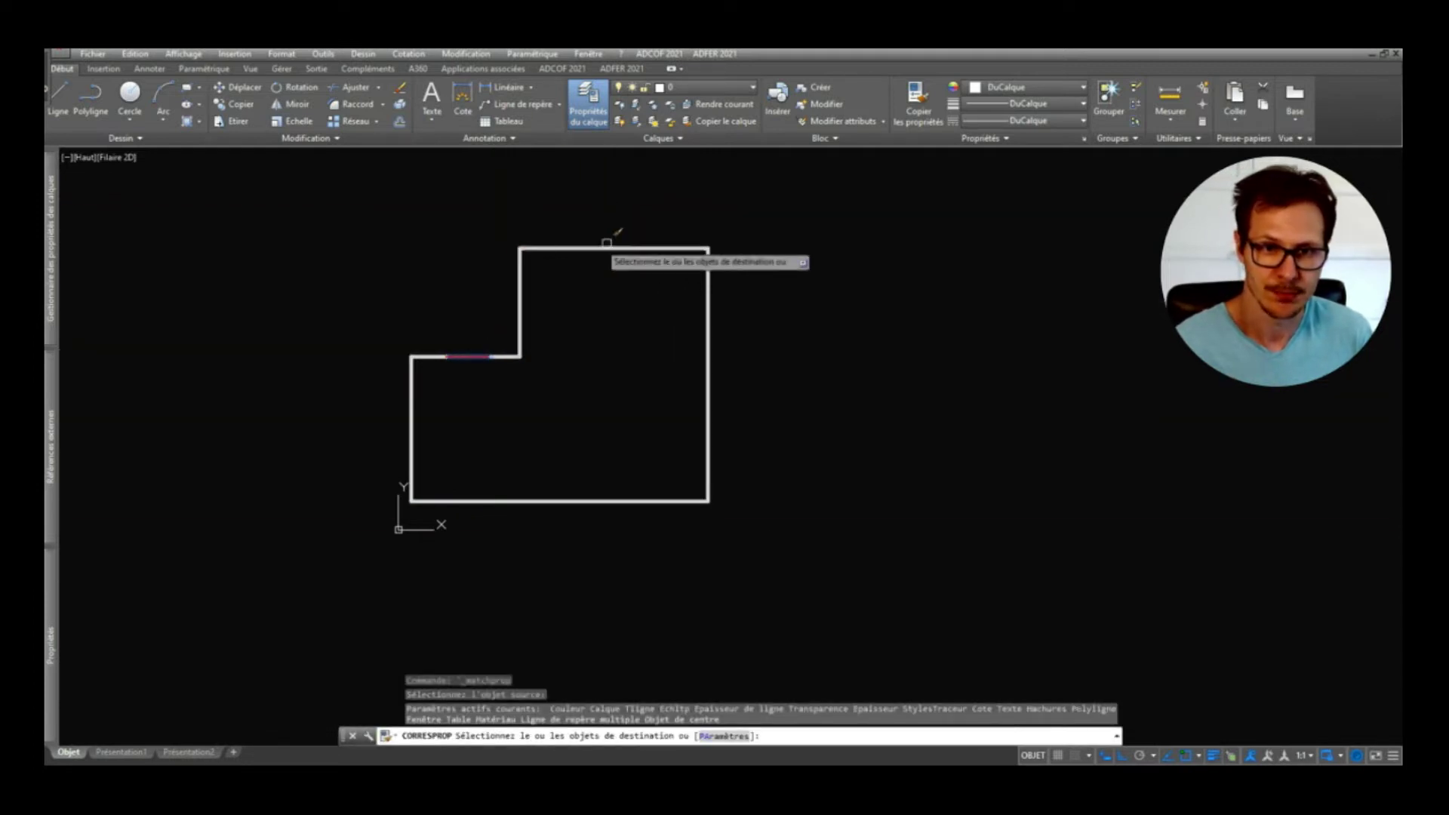
{"action": "left_click", "coordinate": [647, 247]}
{"action": "key", "text": "Return"}
Step: Shorten the right vertical wall by stretching its lower end 300 units upward
{"action": "middle_click_drag", "start_coordinate": [600, 351], "coordinate": [603, 385]}
{"action": "left_click", "coordinate": [712, 408]}
{"action": "left_click", "coordinate": [714, 527]}
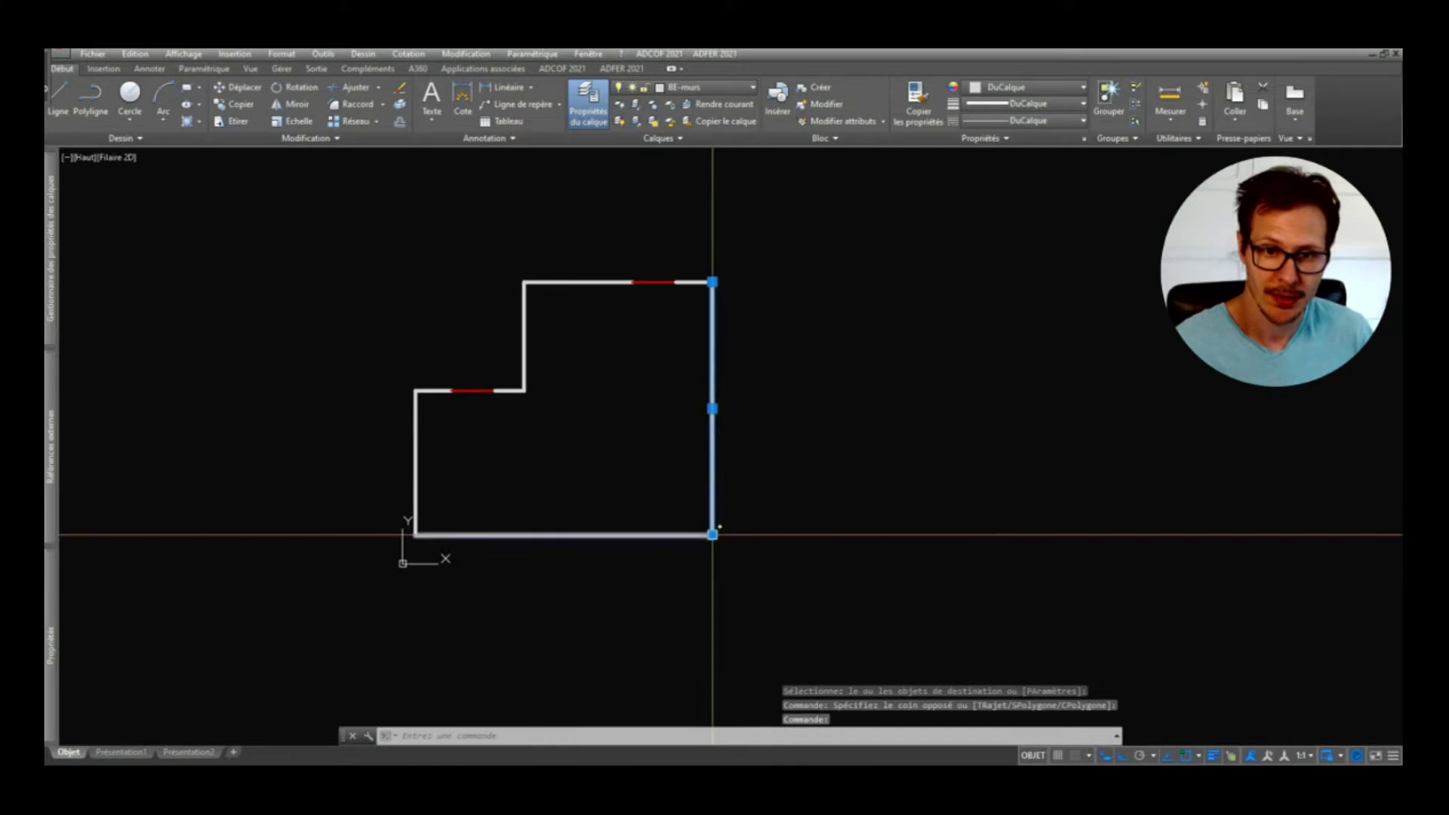
{"action": "left_click", "coordinate": [712, 534]}
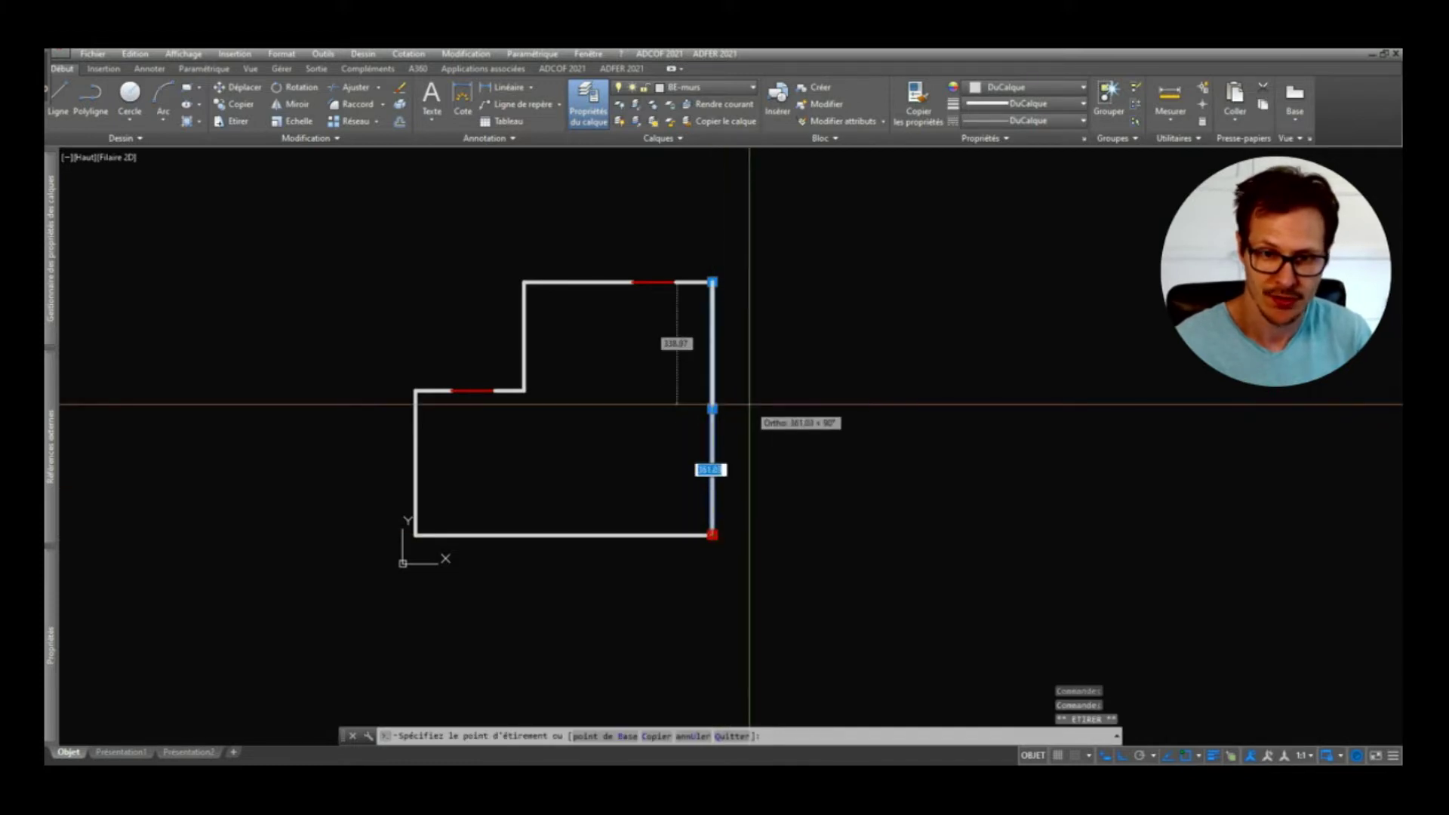
{"action": "key", "text": "Return"}
{"action": "key", "text": "Escape"}
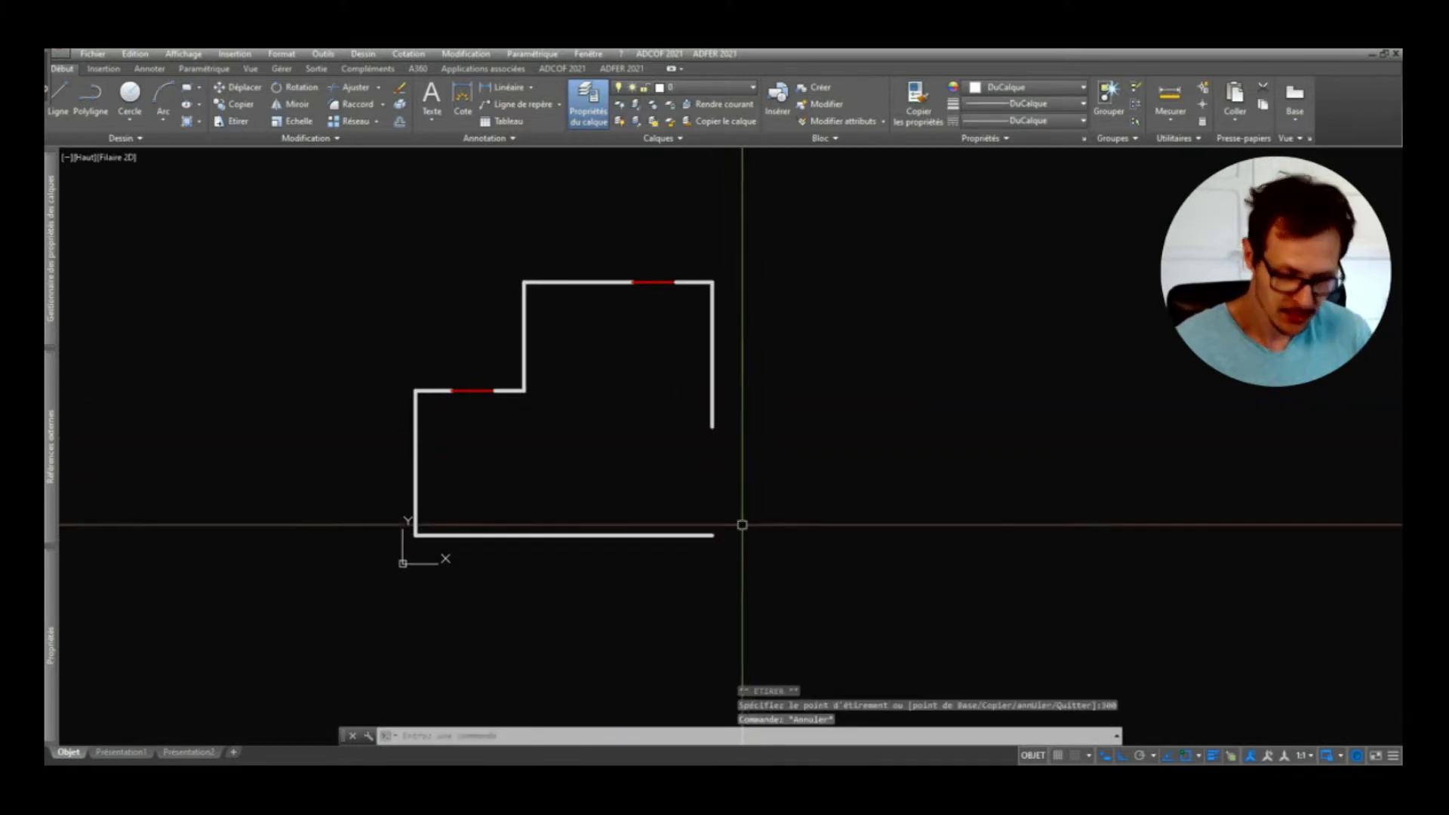
Step: Draw a beam line about 182 units straight down from the lower end of the shortened right wall
{"action": "key", "text": "Return"}
{"action": "left_click", "coordinate": [713, 426]}
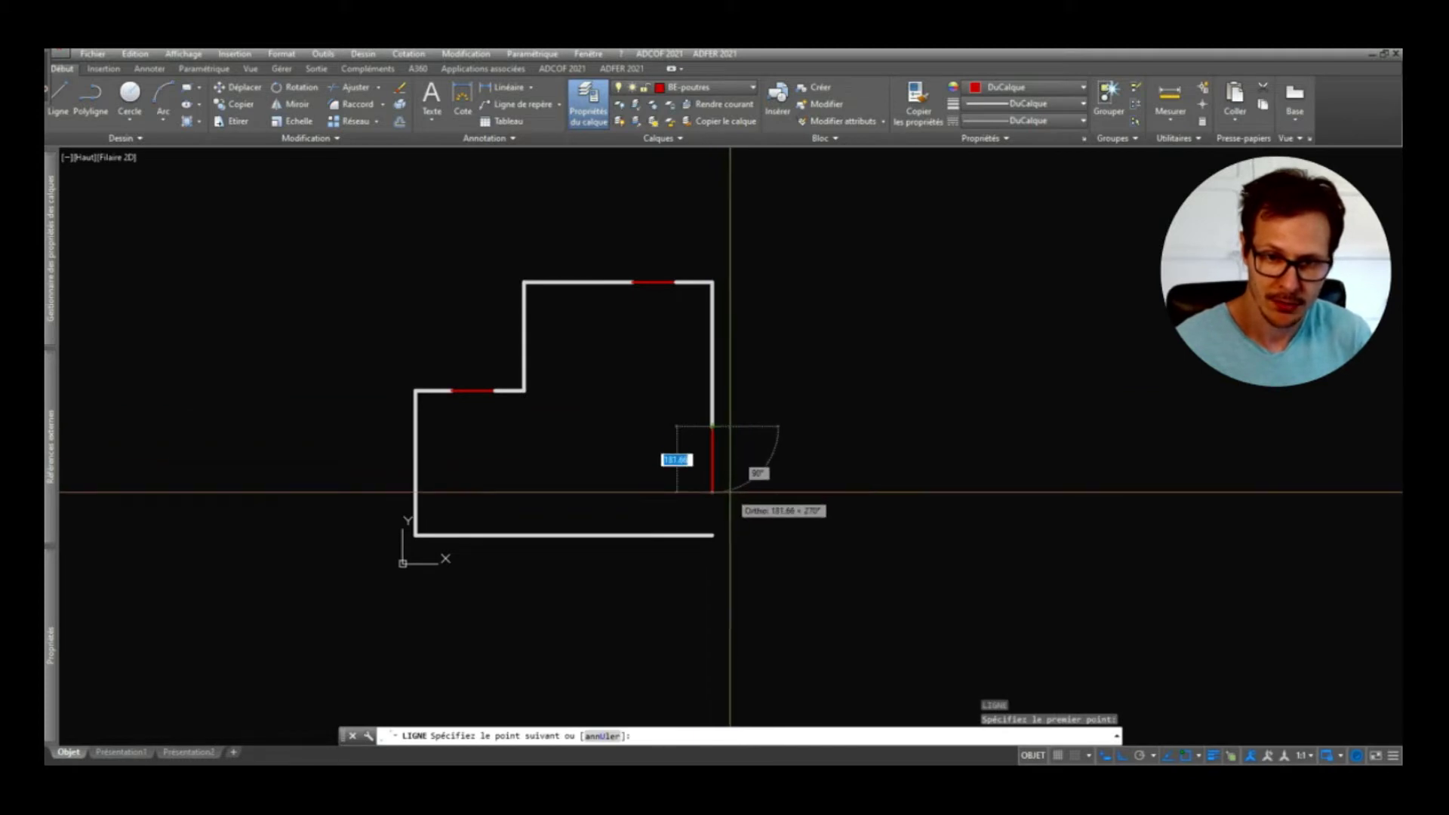
{"action": "left_click", "coordinate": [729, 492]}
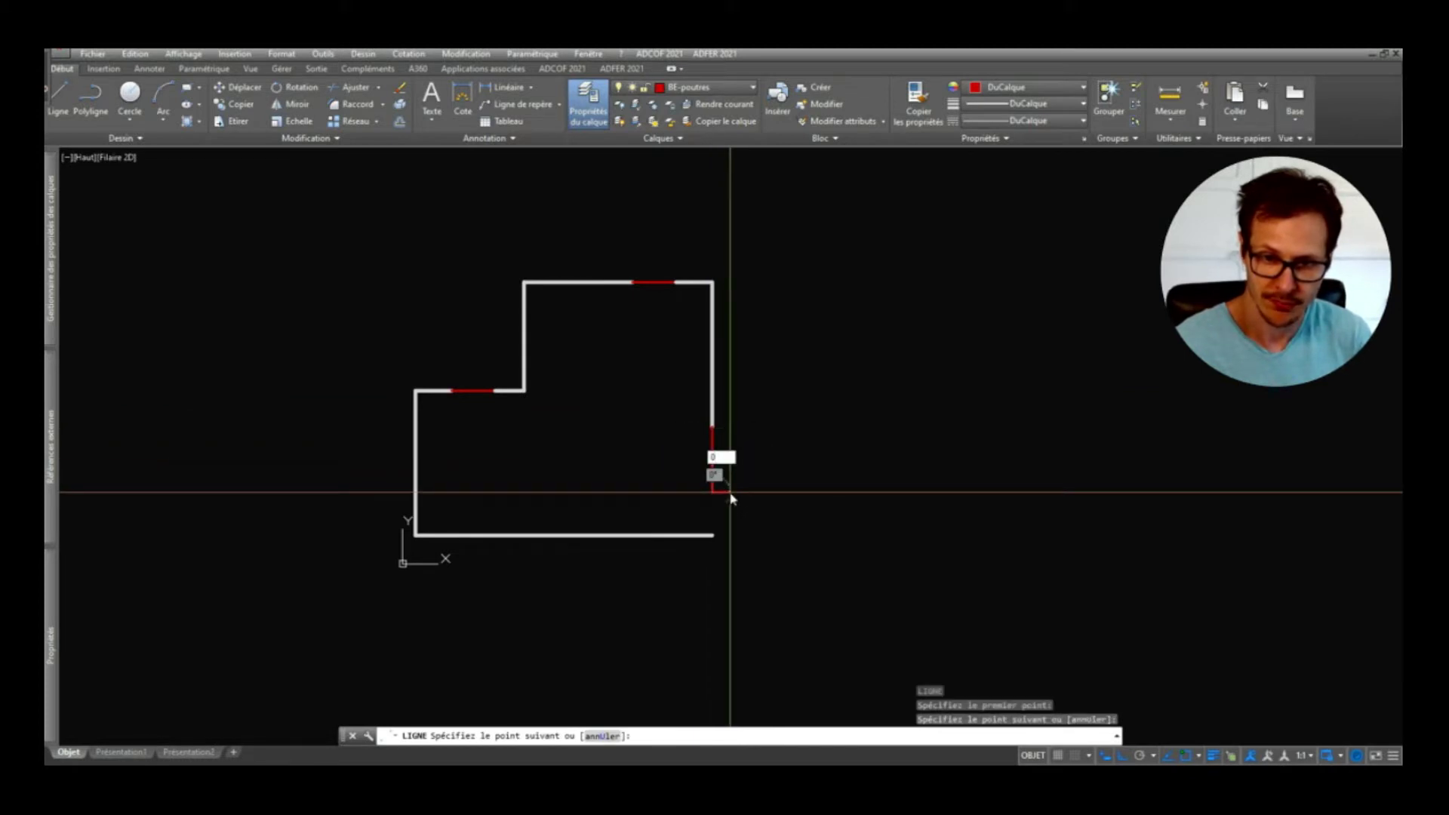
{"action": "type", "text": "0"}
{"action": "key", "text": "Return"}
{"action": "key", "text": "Escape"}
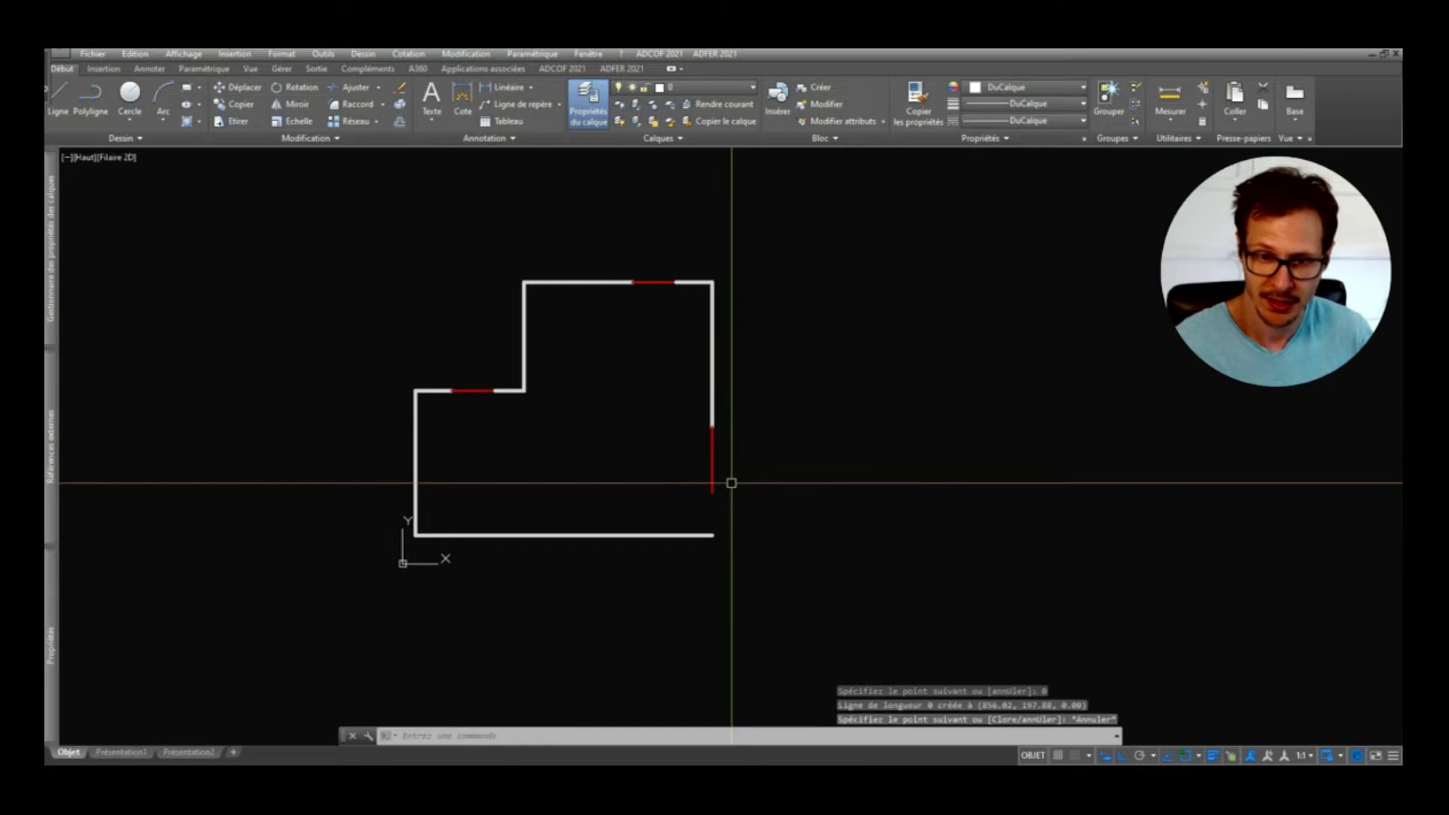
Step: Set the length of the right-hand beam line to 200 units by stretching its lower end
{"action": "left_click", "coordinate": [711, 436]}
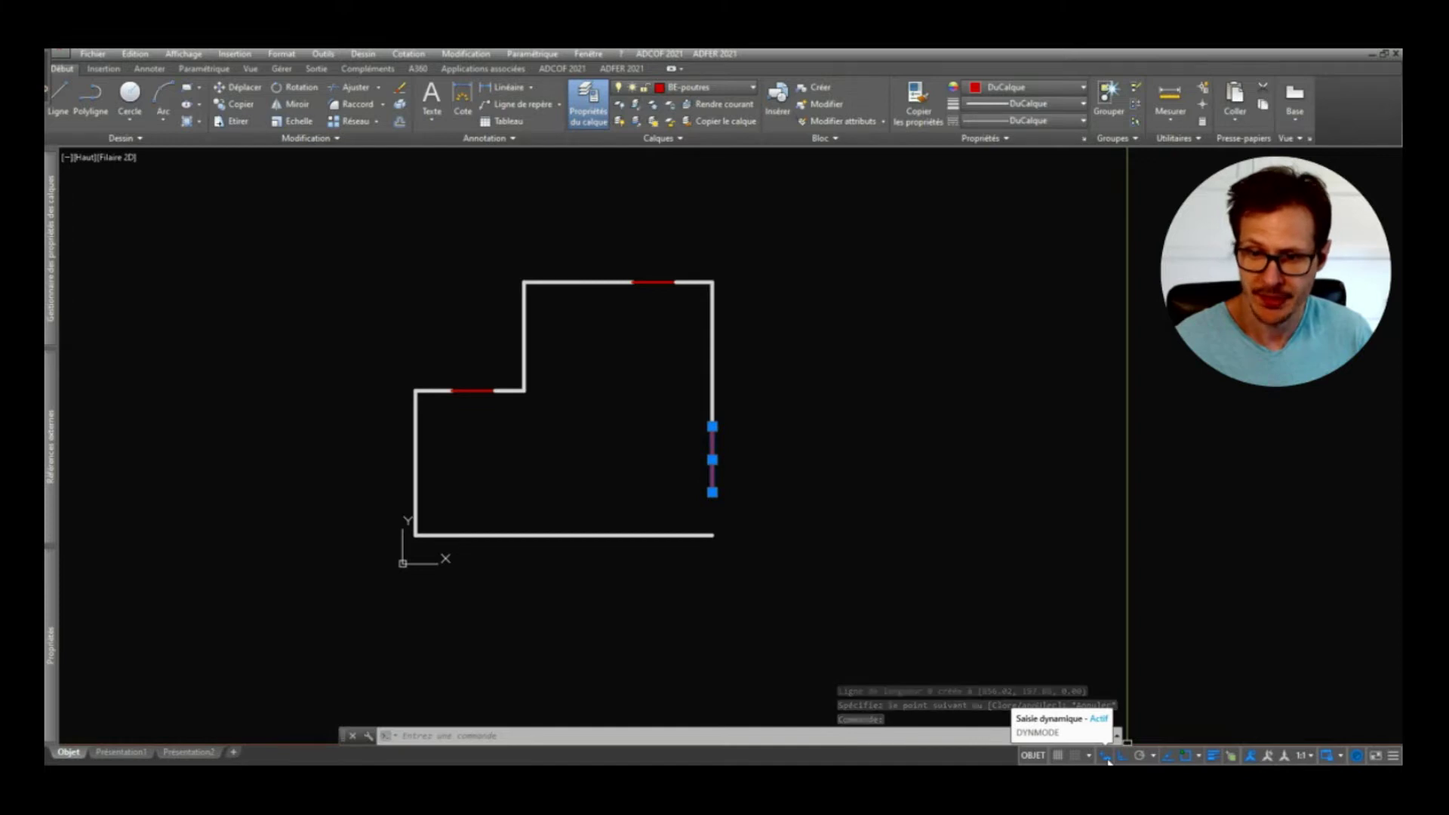
{"action": "mouse_move", "coordinate": [713, 492]}
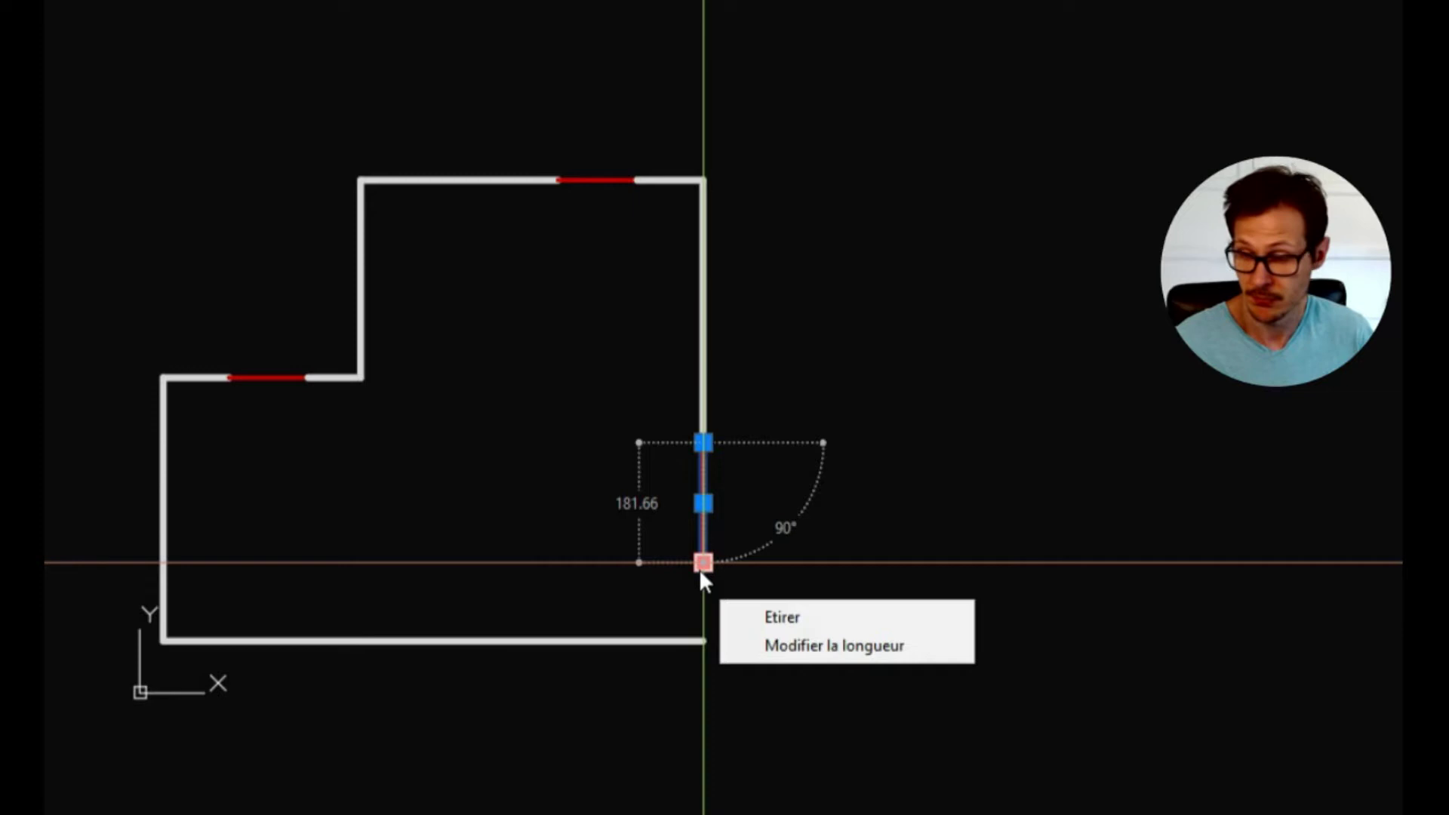
{"action": "left_click", "coordinate": [701, 568]}
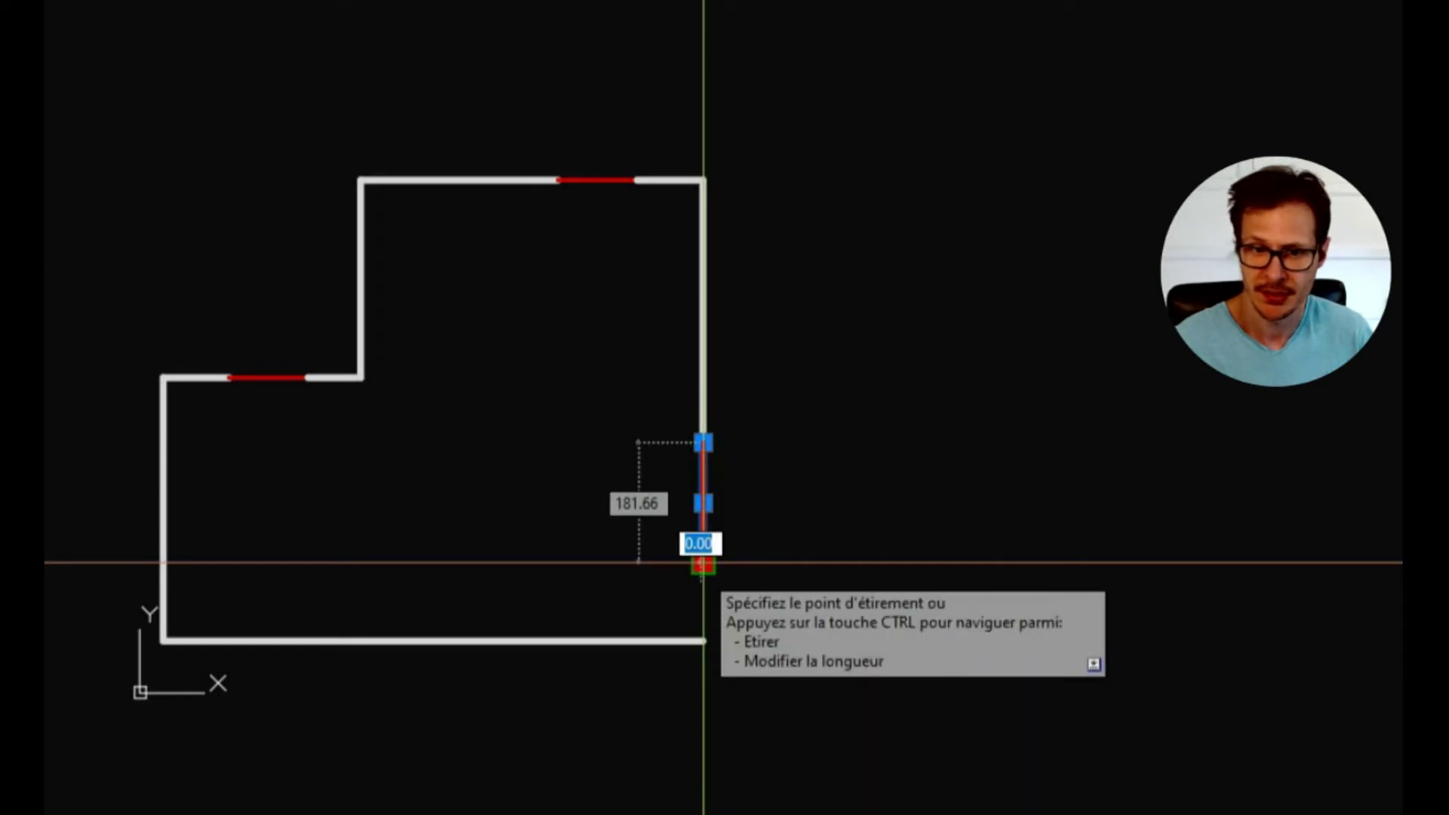
{"action": "key", "text": "Tab"}
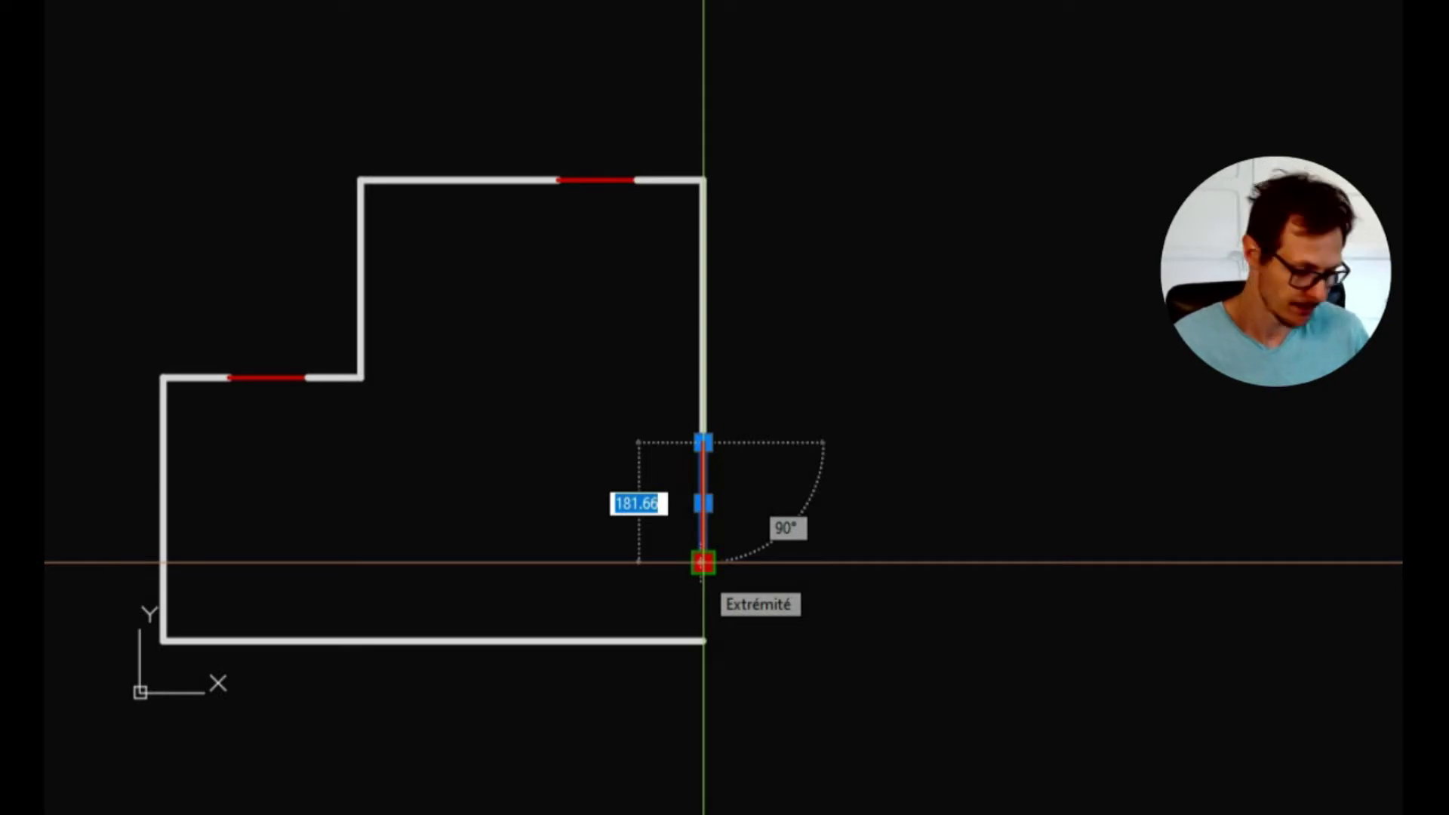
{"action": "key", "text": "Tab"}
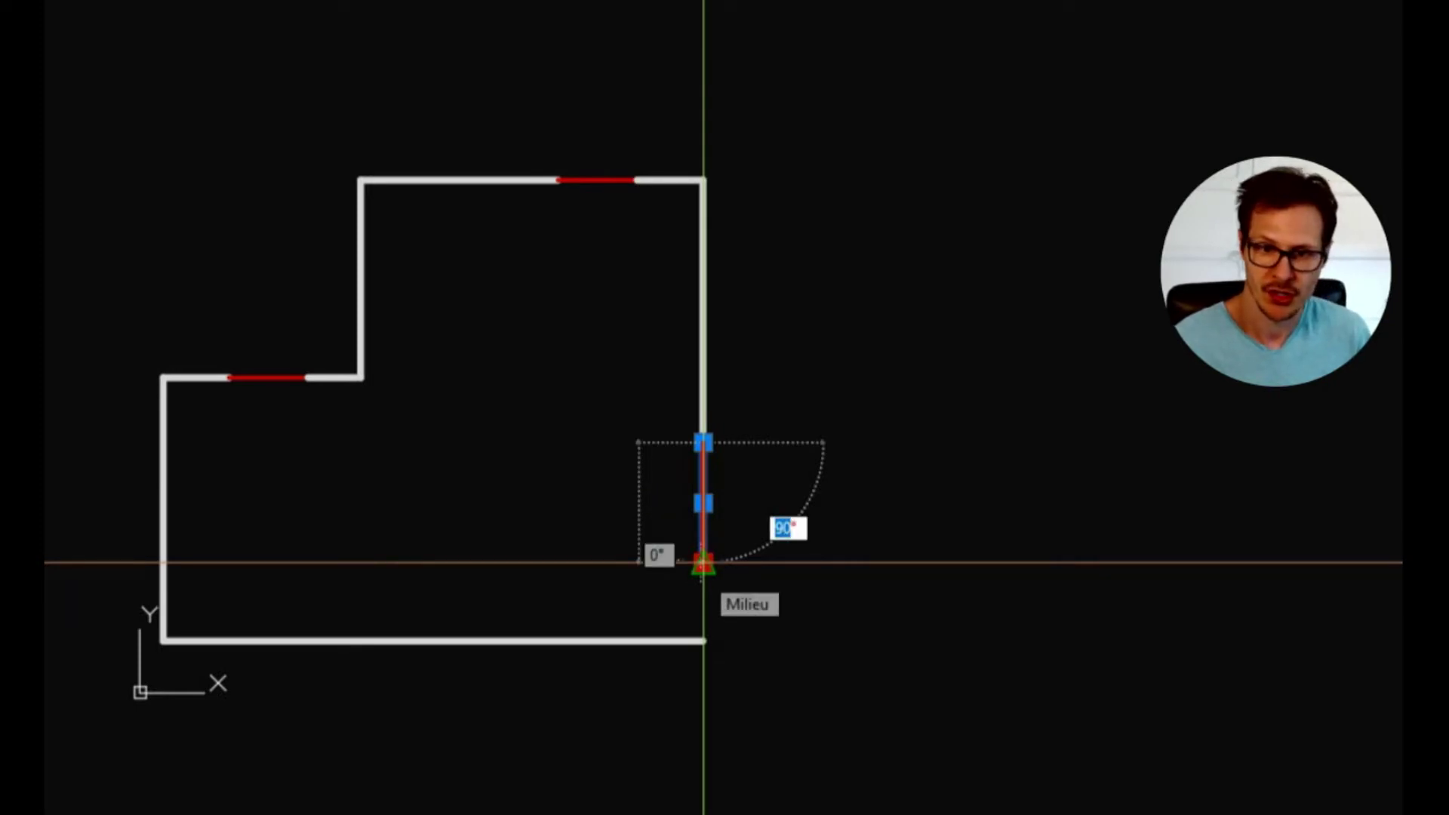
{"action": "key", "text": "Tab"}
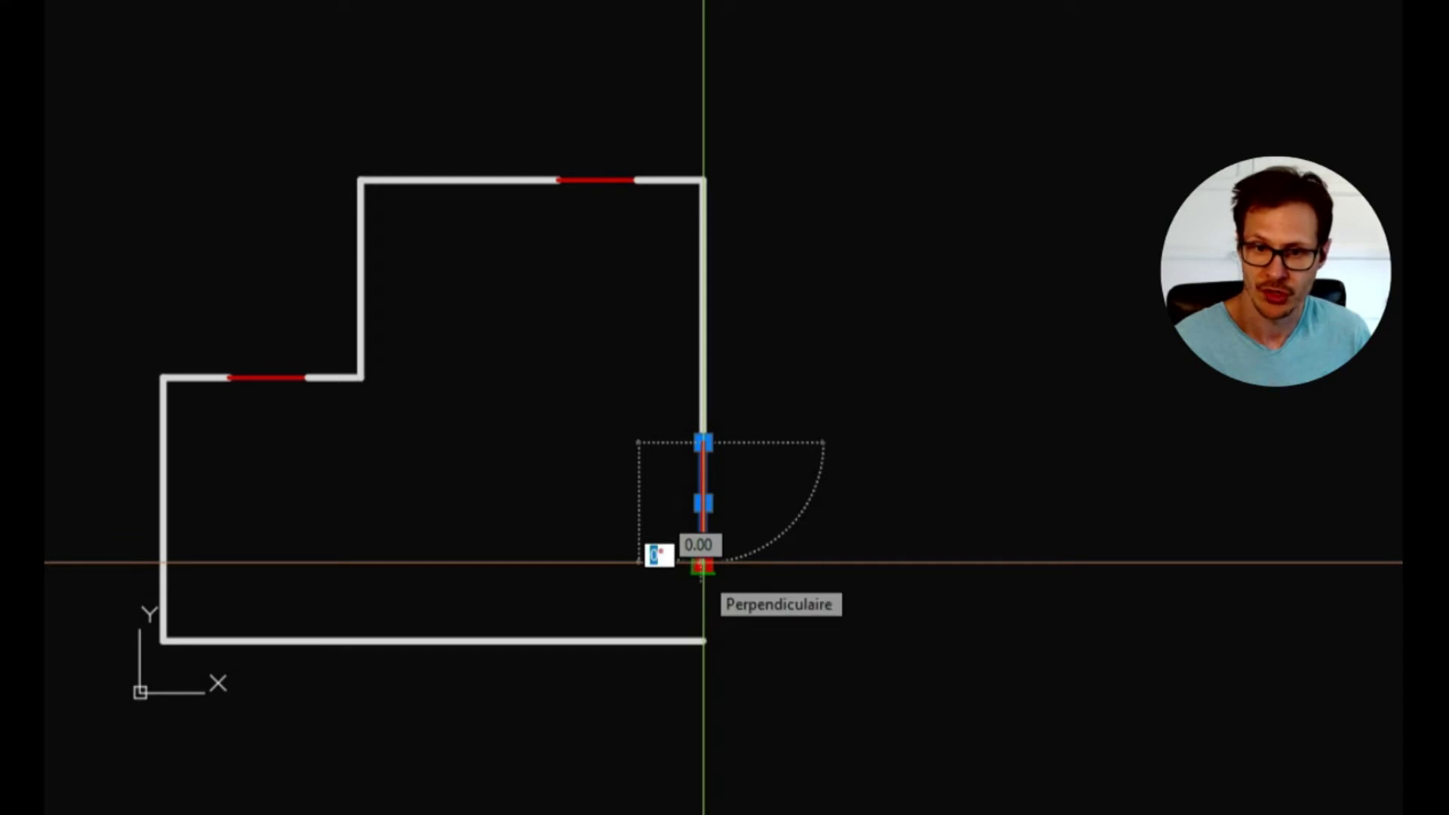
{"action": "key", "text": "Tab"}
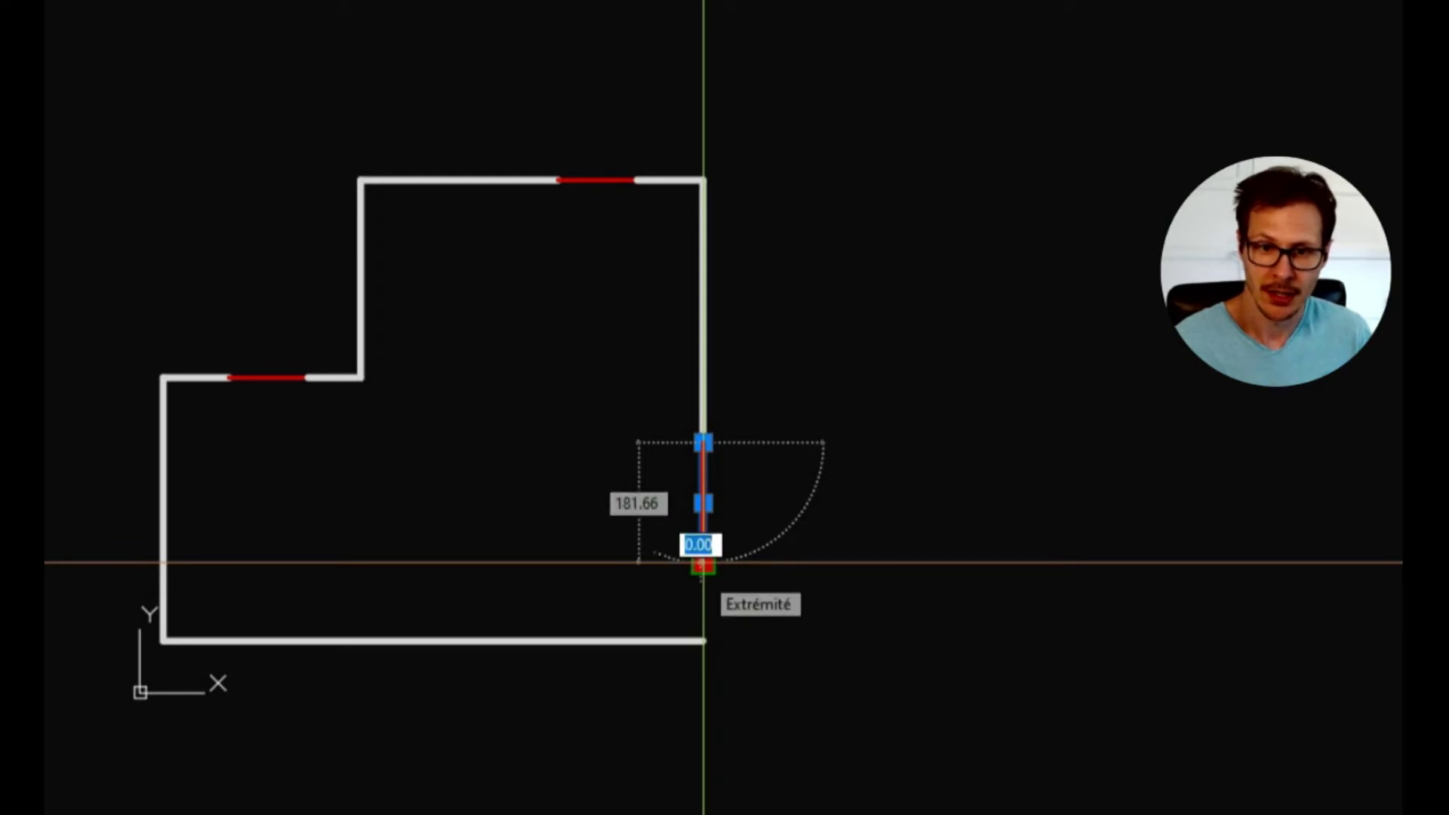
{"action": "key", "text": "Tab"}
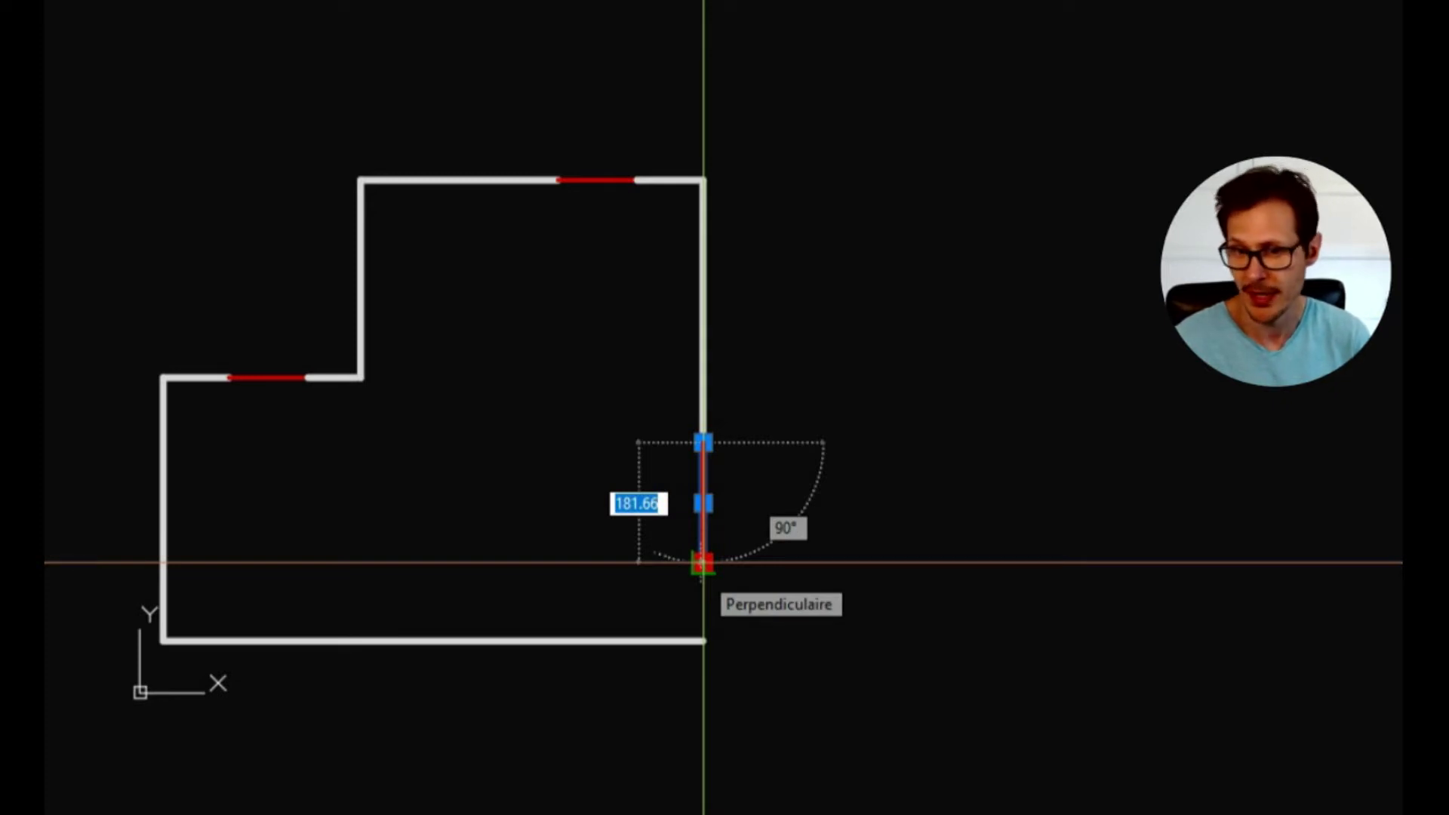
{"action": "type", "text": "200"}
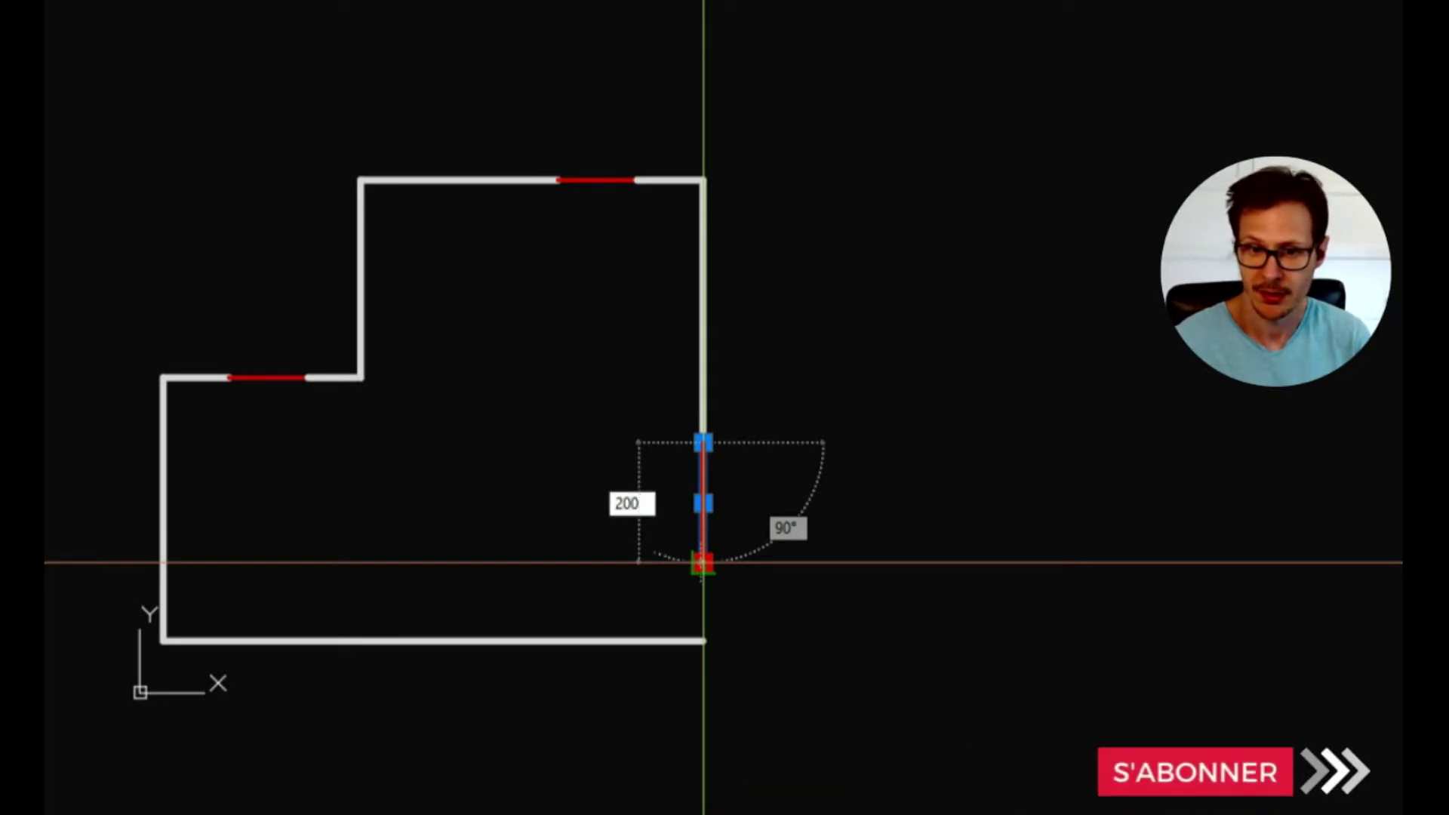
{"action": "key", "text": "Return"}
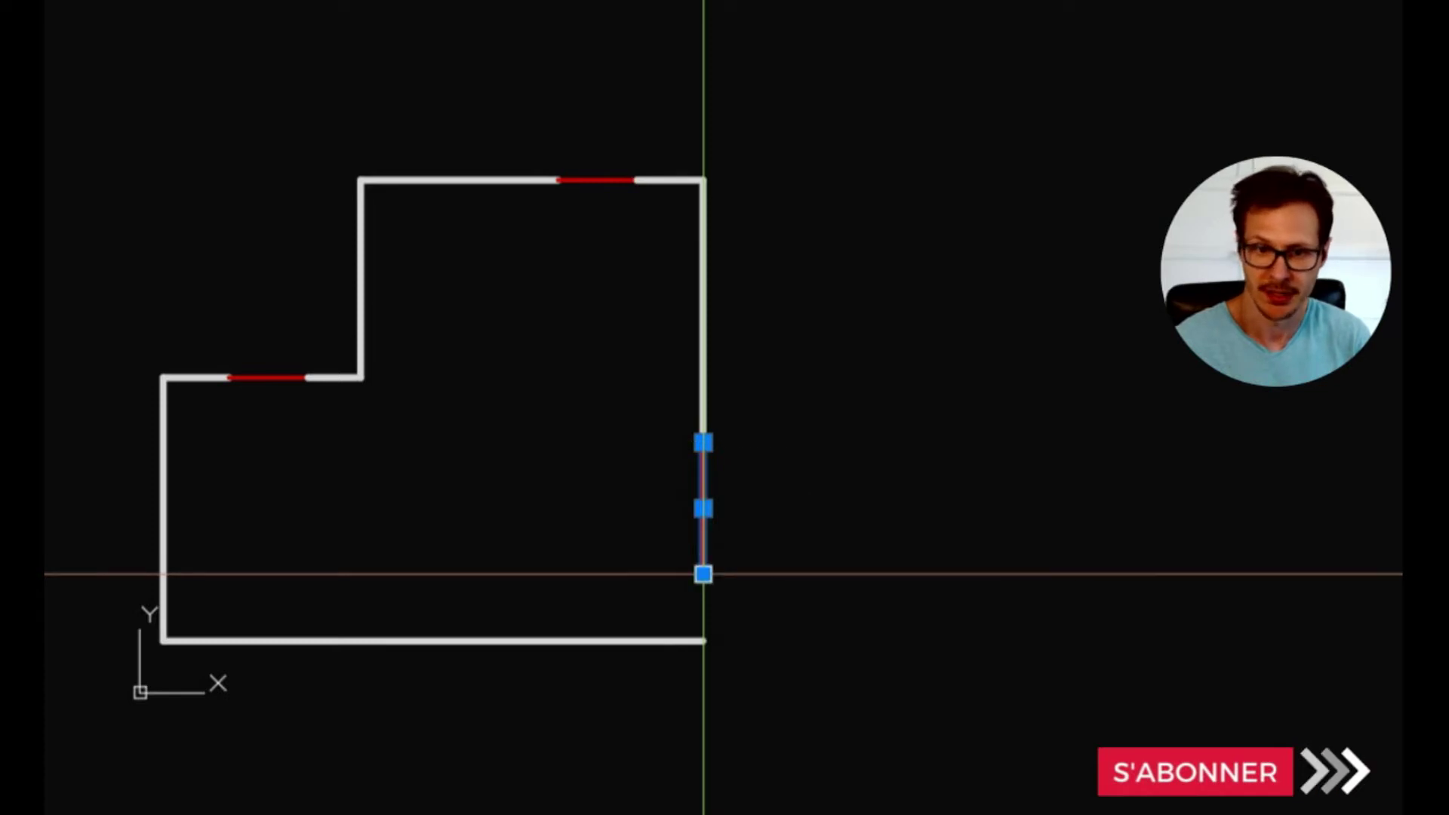
{"action": "mouse_move", "coordinate": [701, 575]}
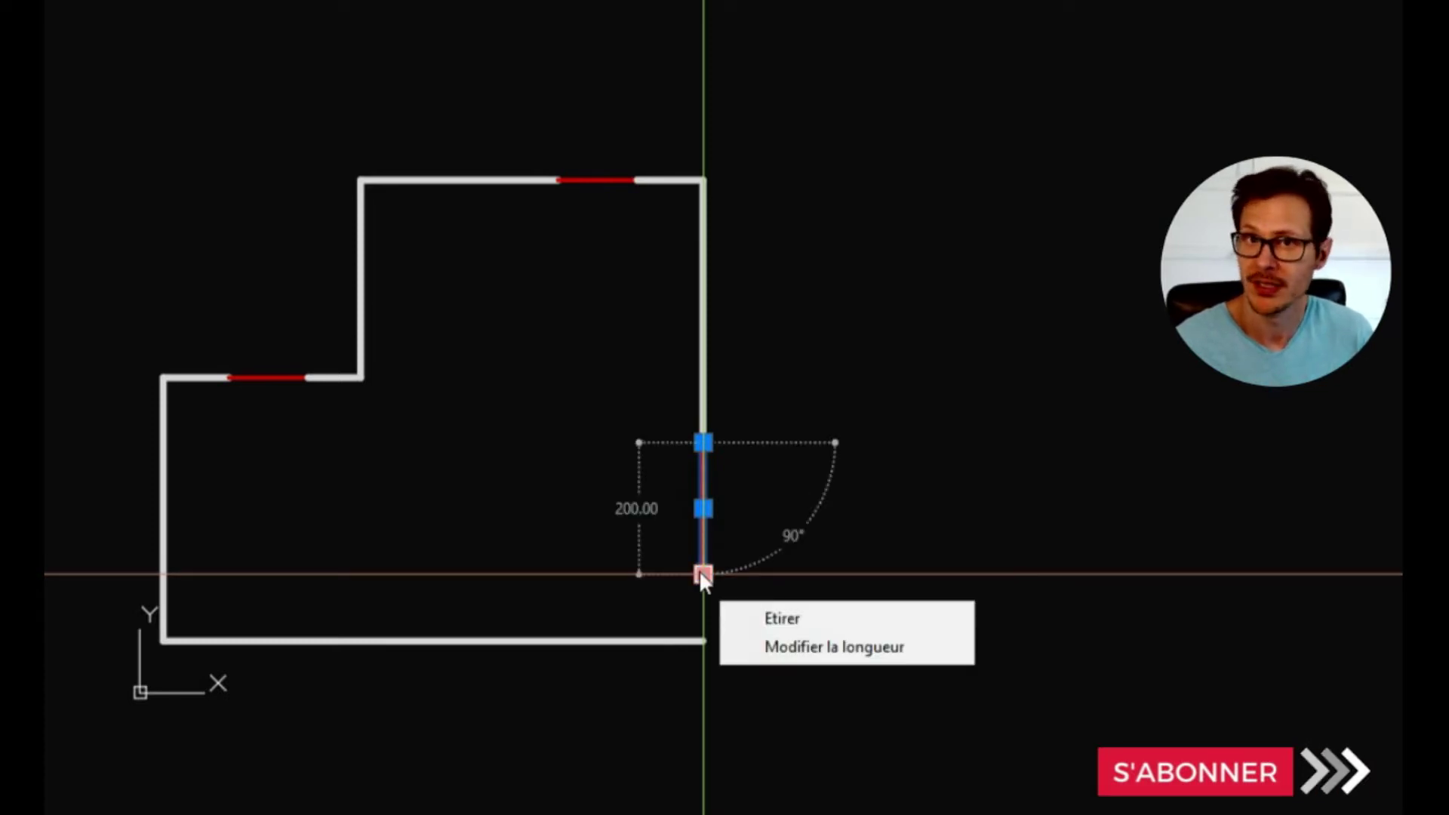
{"action": "key", "text": "Escape"}
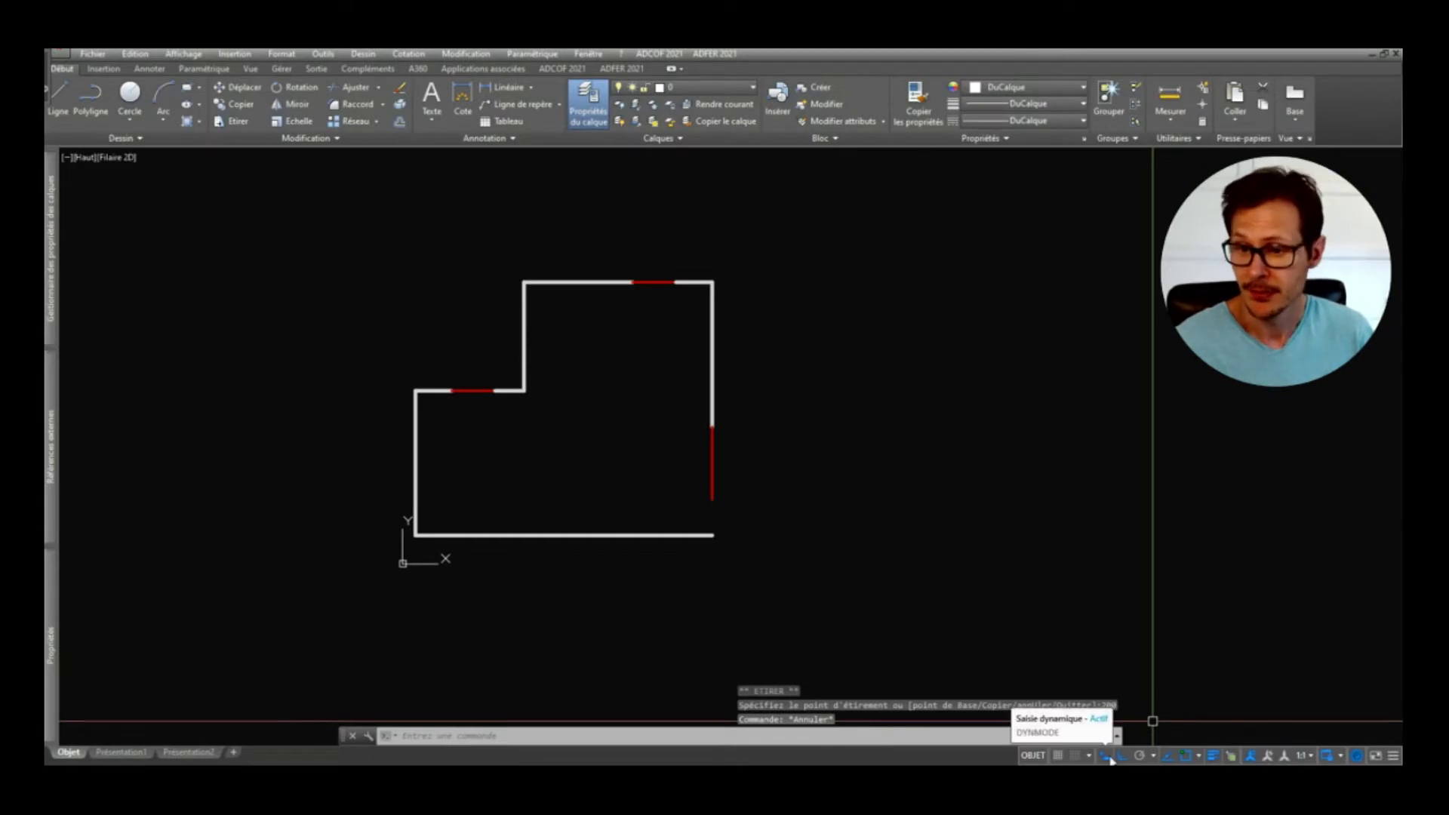
Step: Draw a line from the lower end of the right-hand beam to the right end of the bottom wall
{"action": "type", "text": "l"}
{"action": "key", "text": "Return"}
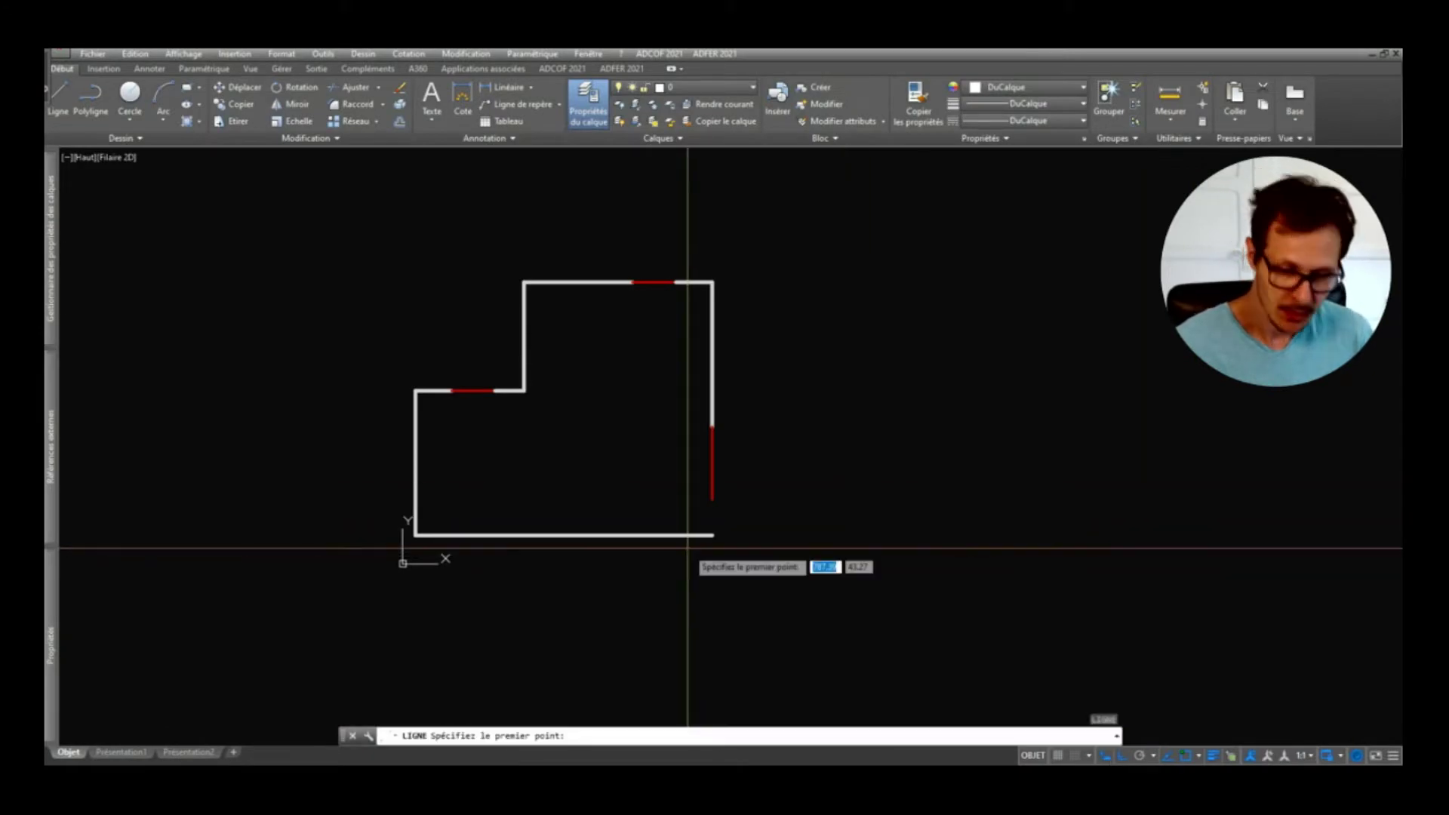
{"action": "left_click", "coordinate": [713, 499]}
{"action": "left_click", "coordinate": [712, 535]}
{"action": "key", "text": "Return"}
Step: Match the bottom wall's properties onto the short closing line below the right-hand beam
{"action": "type", "text": "ma"}
{"action": "key", "text": "Return"}
{"action": "left_click", "coordinate": [704, 540]}
{"action": "left_click", "coordinate": [712, 521]}
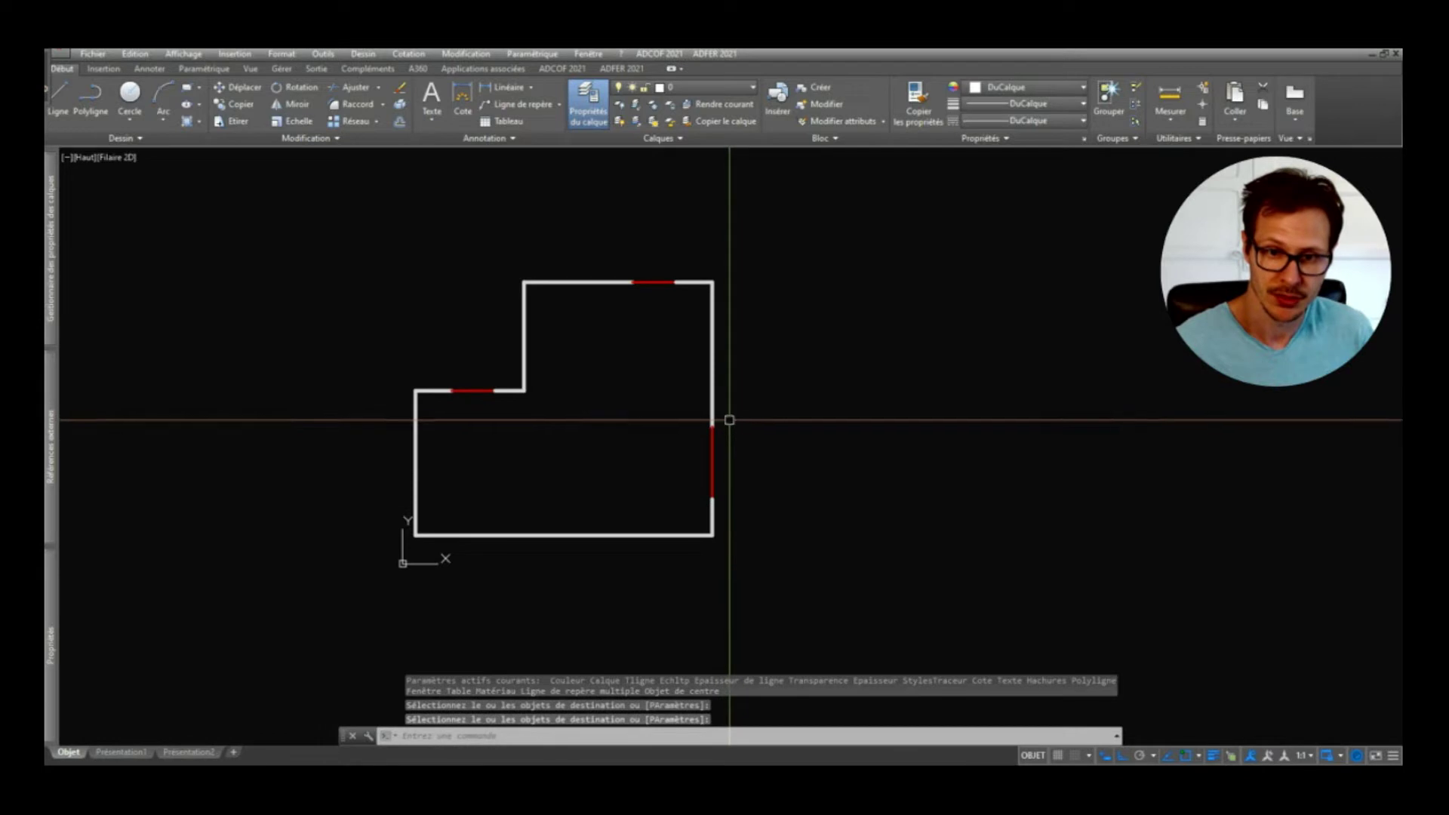
{"action": "key", "text": "Escape"}
{"action": "type", "text": "et"}
{"action": "key", "text": "Return"}
{"action": "key", "text": "Escape"}
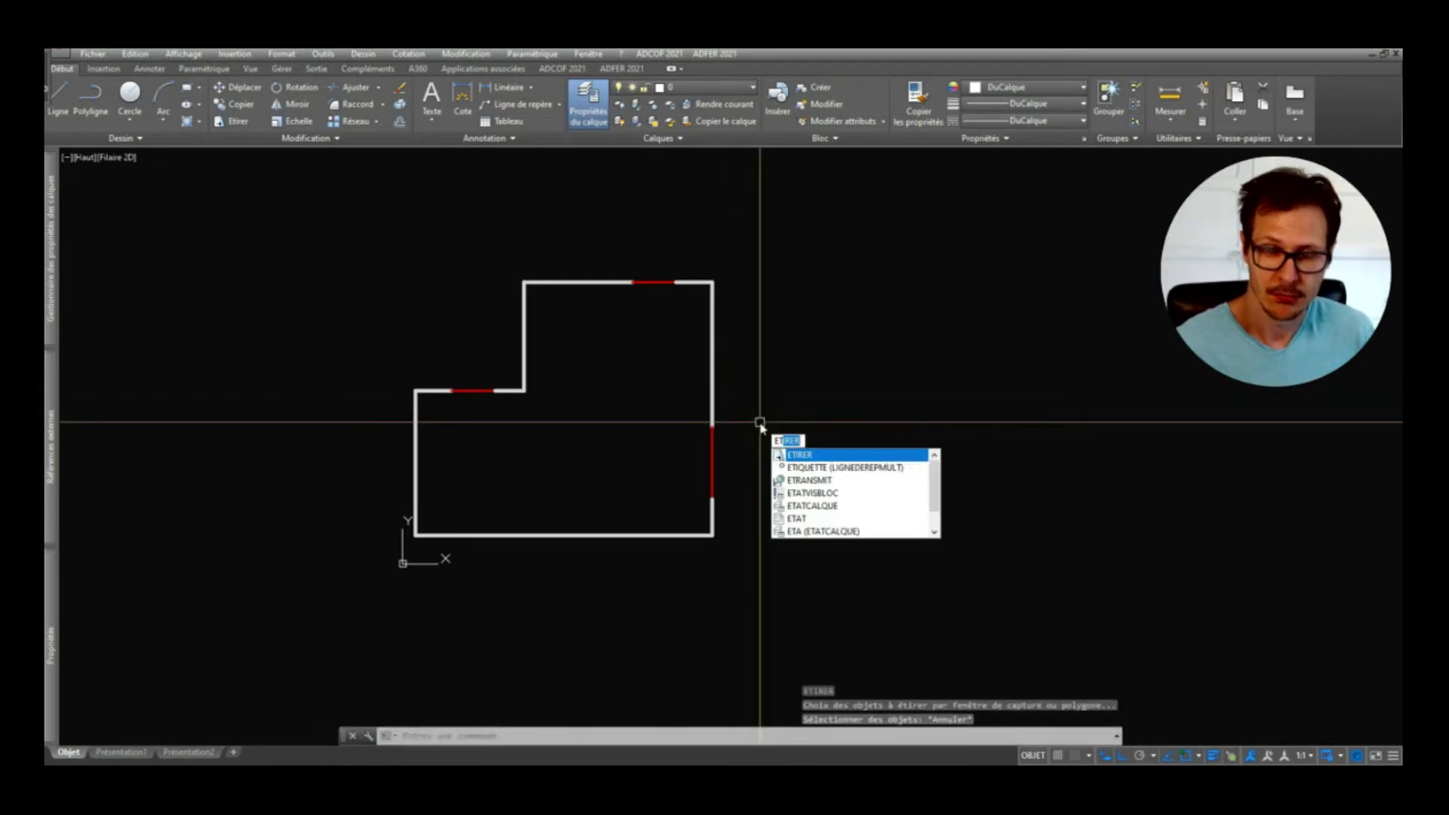
{"action": "key", "text": "Escape"}
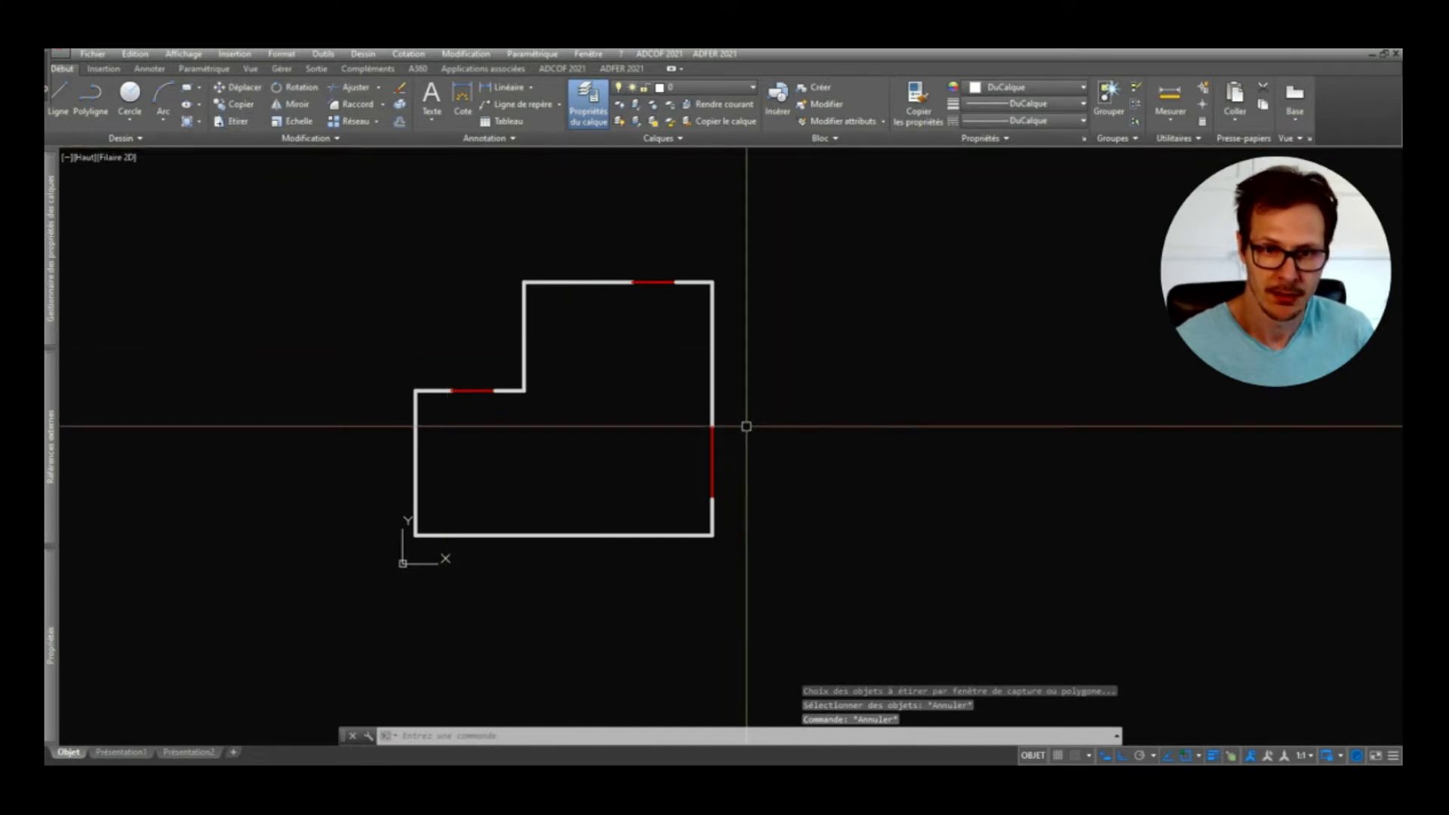
Step: Stretch the right-hand beam and the adjoining wall ends 60 units upward
{"action": "type", "text": "et"}
{"action": "key", "text": "Return"}
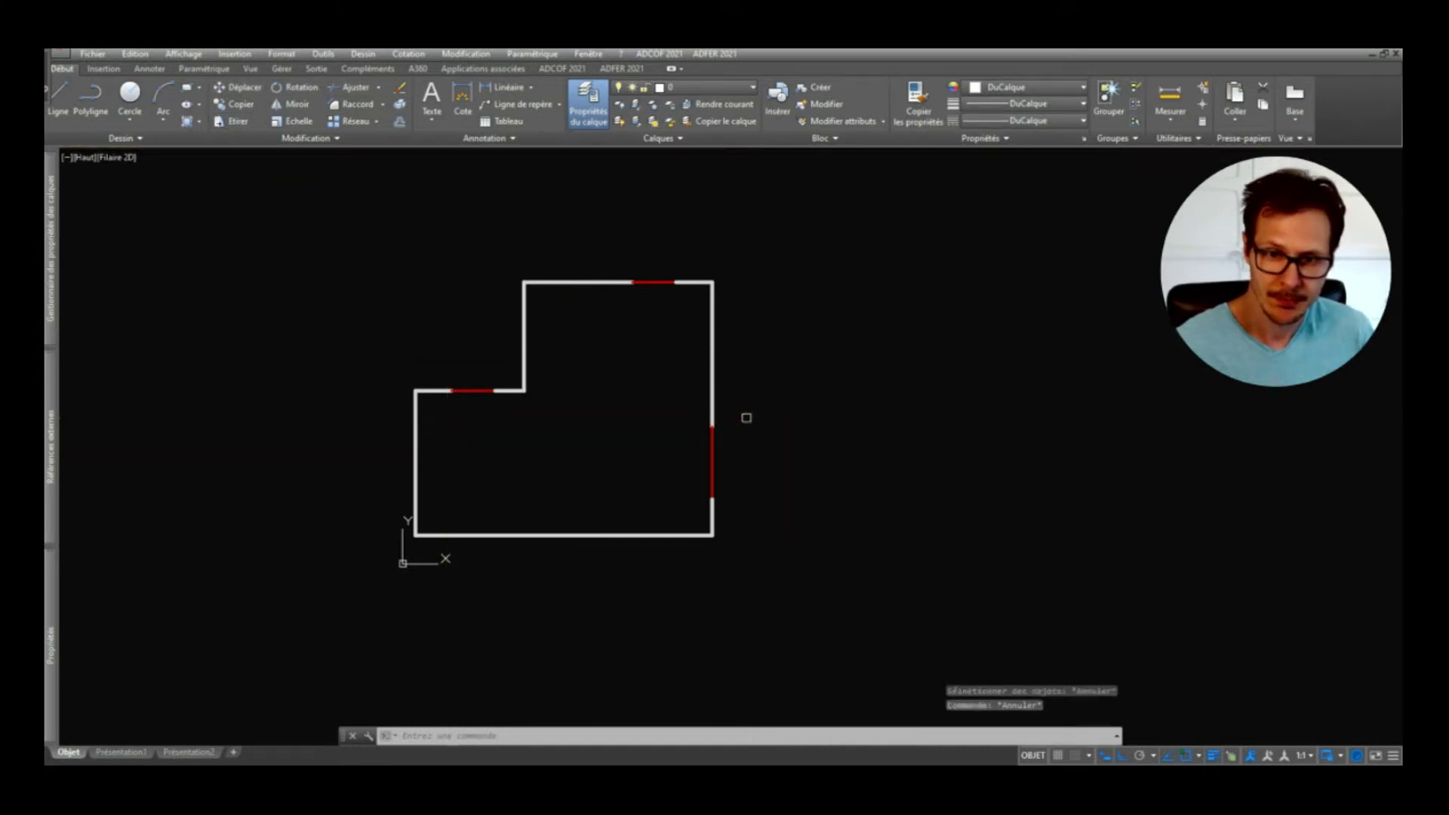
{"action": "left_click", "coordinate": [769, 376]}
{"action": "left_click", "coordinate": [666, 504]}
{"action": "key", "text": "Return"}
{"action": "left_click", "coordinate": [827, 448]}
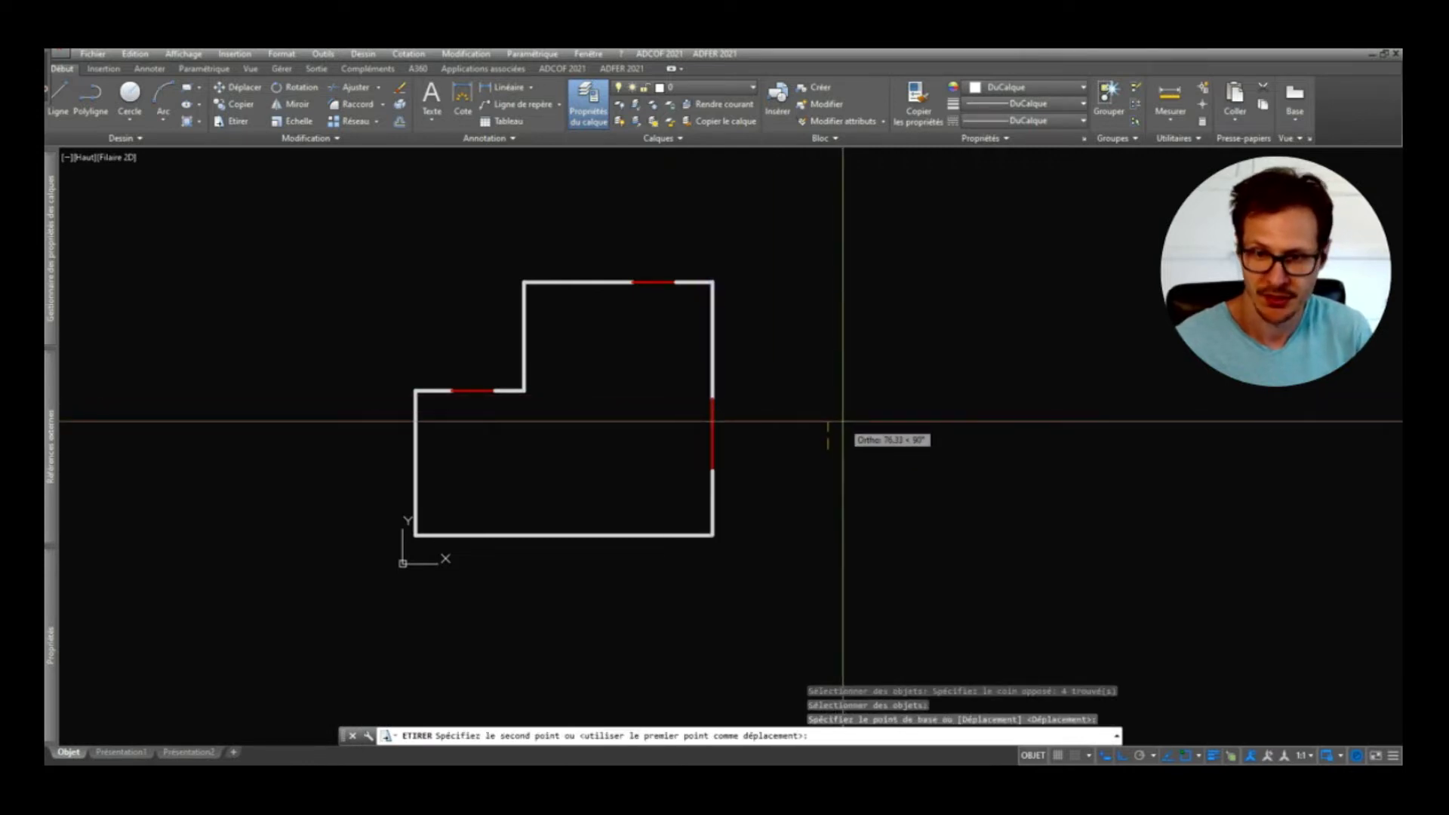
{"action": "type", "text": "60"}
{"action": "key", "text": "Return"}
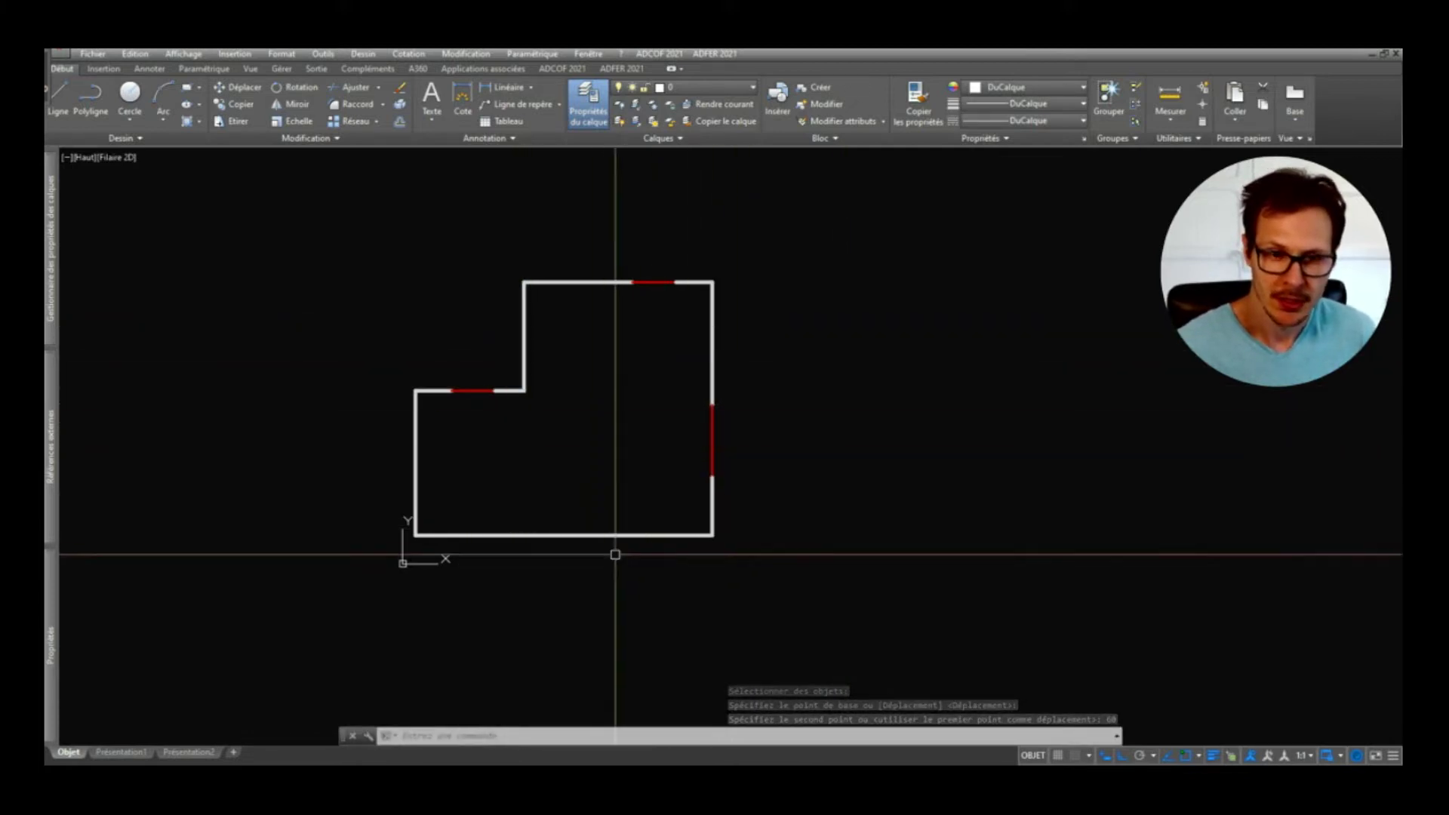
Step: Set the bottom wall line's length to 20 units from its right end by stretching its left end
{"action": "left_click", "coordinate": [586, 534]}
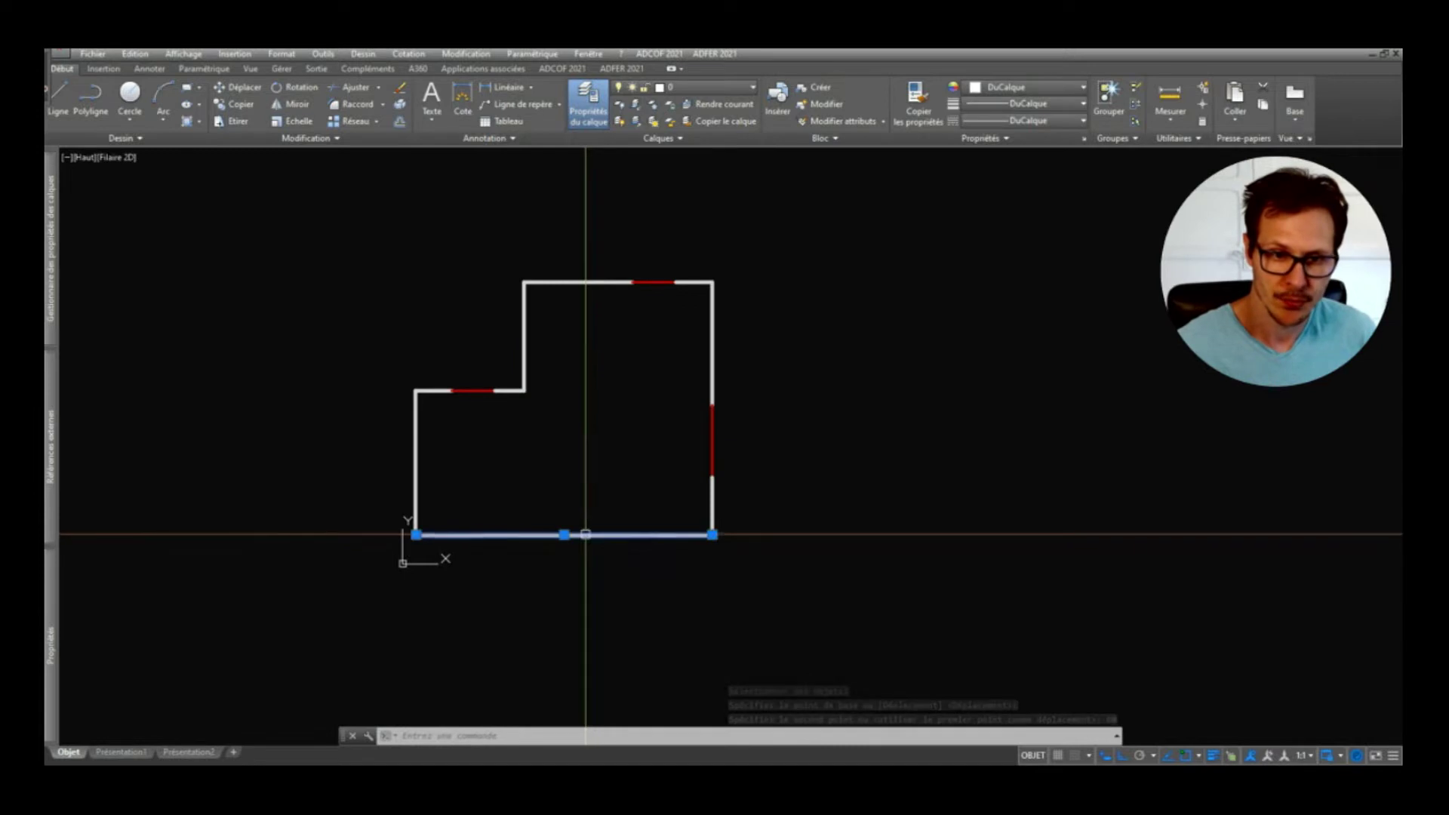
{"action": "left_click", "coordinate": [416, 535]}
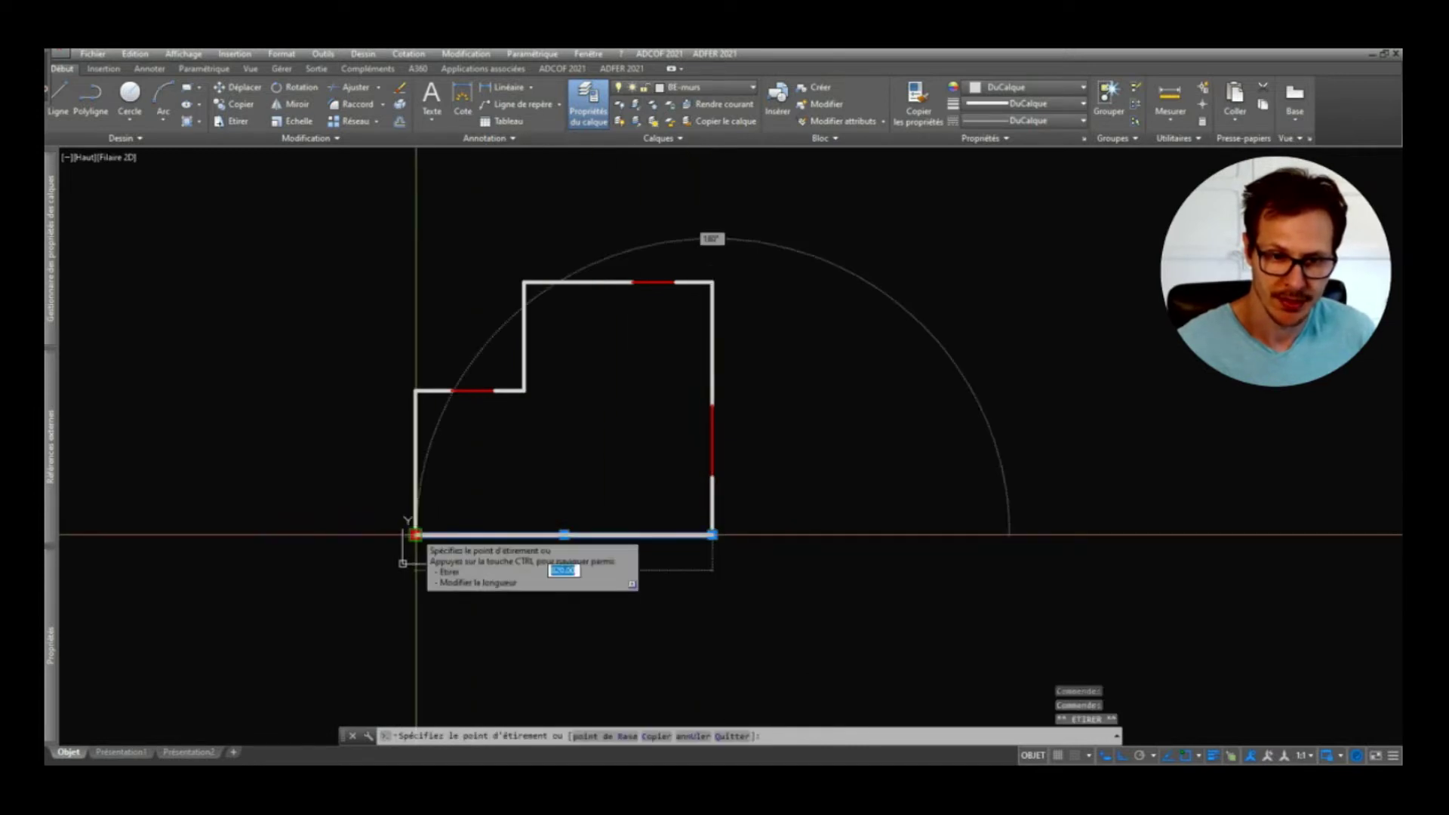
{"action": "type", "text": "20"}
{"action": "key", "text": "Return"}
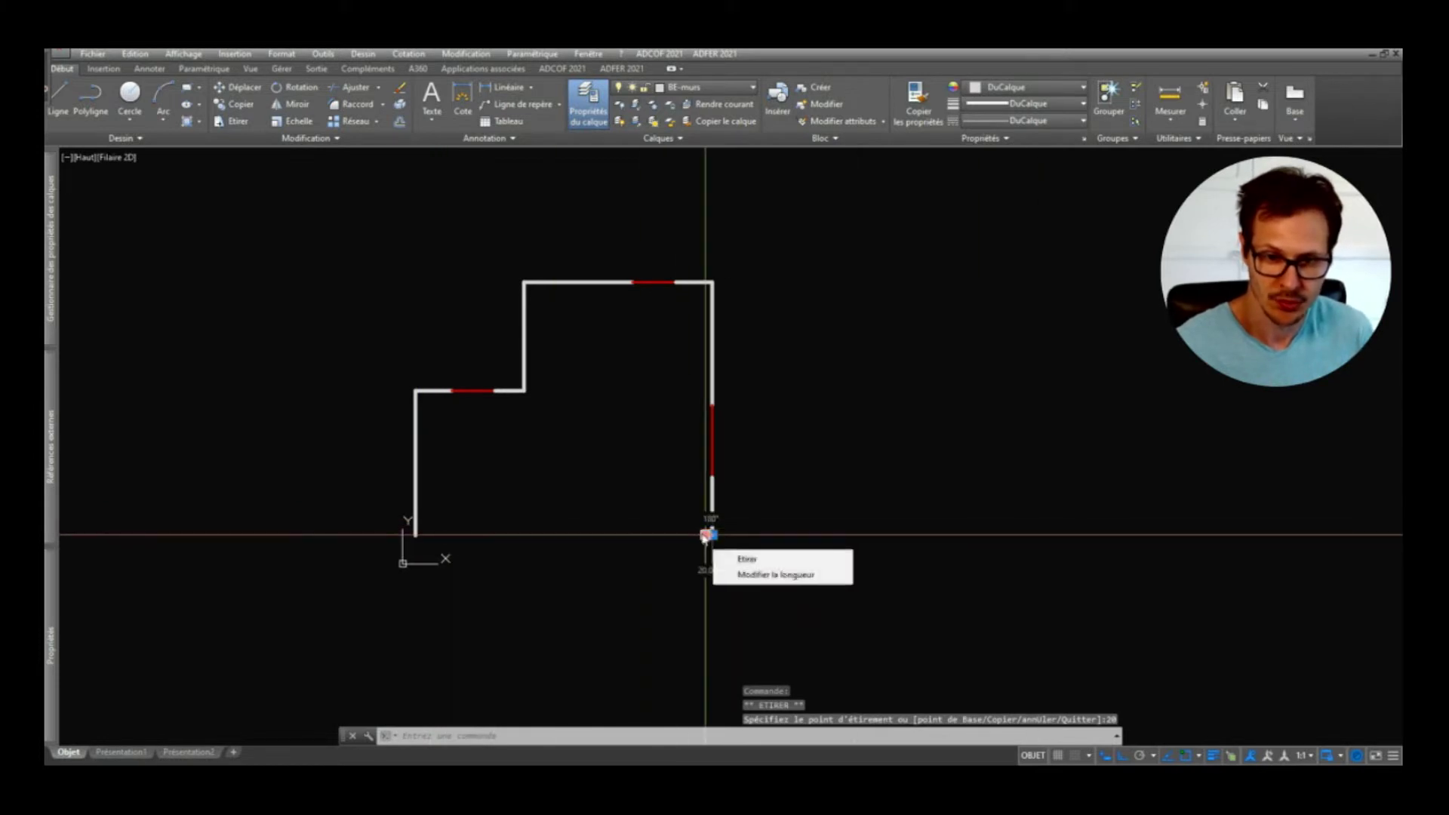
Step: Stretch the left end of the bottom wall line so it extends 200 units from its right end
{"action": "left_click", "coordinate": [709, 536]}
{"action": "type", "text": "200"}
{"action": "key", "text": "Return"}
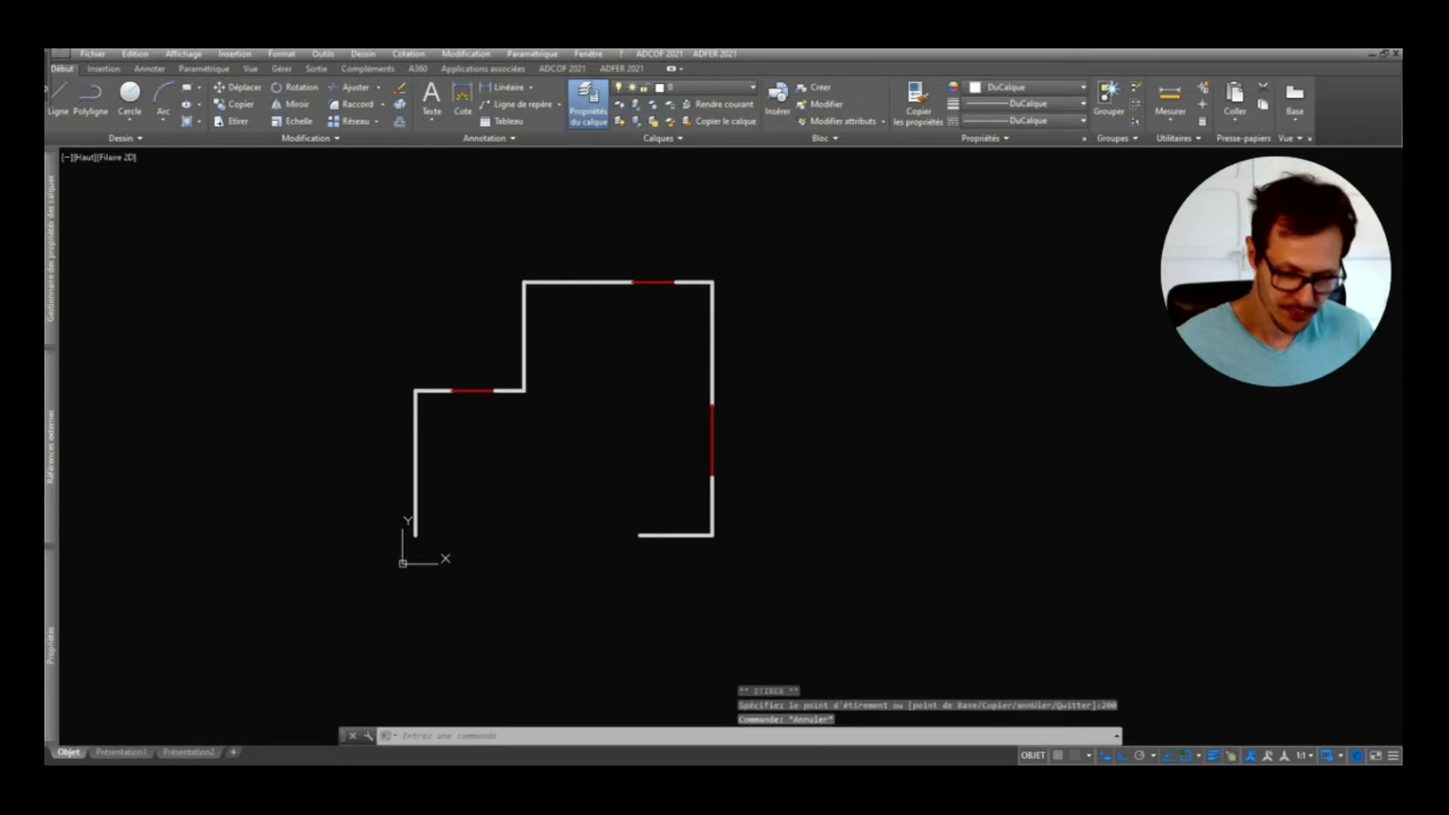
Step: Draw a horizontal beam line 180 units long leftward from the left end of the bottom wall segment
{"action": "key", "text": "space"}
{"action": "left_click", "coordinate": [640, 535]}
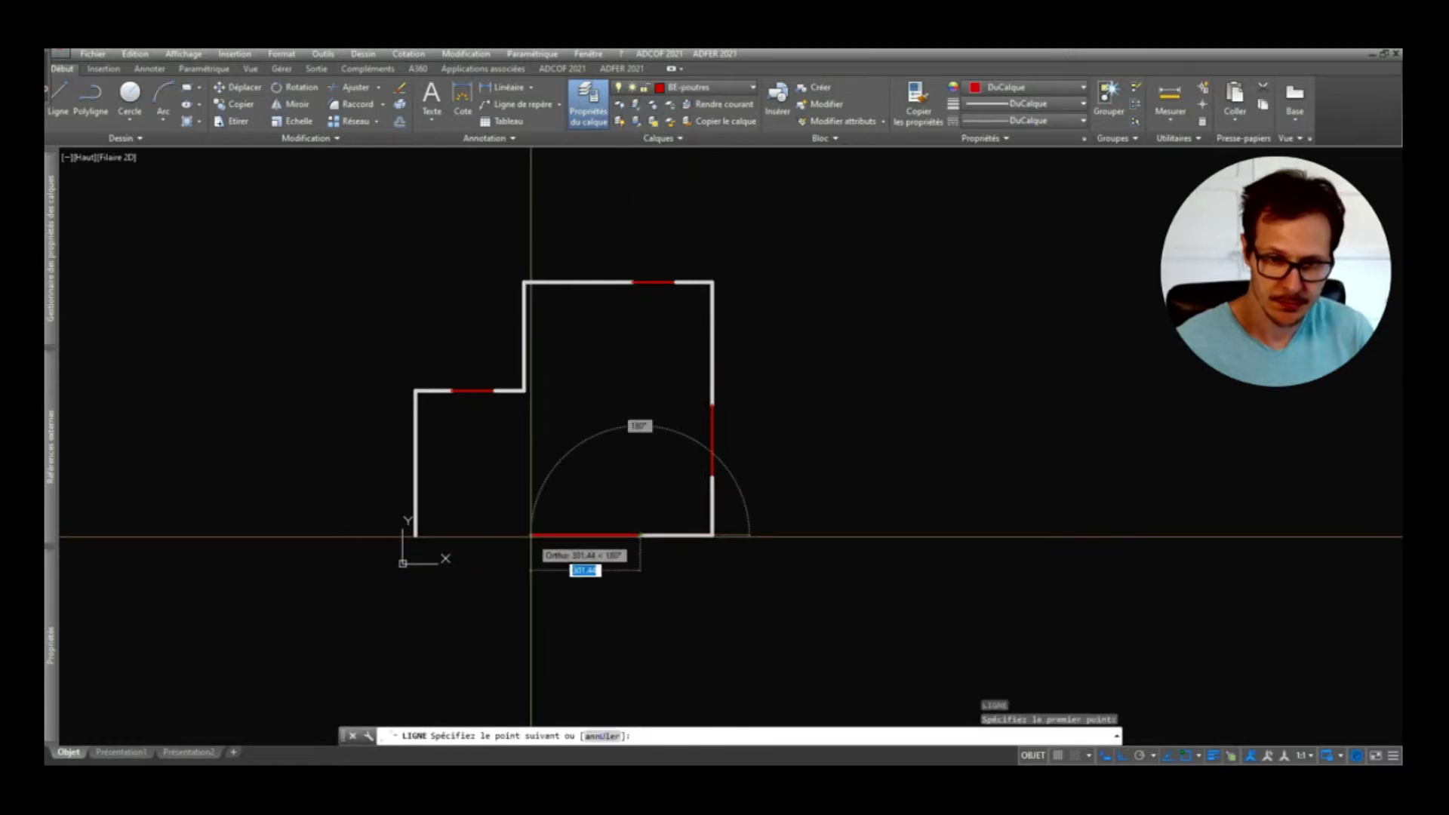
{"action": "key", "text": "Return"}
{"action": "key", "text": "Return"}
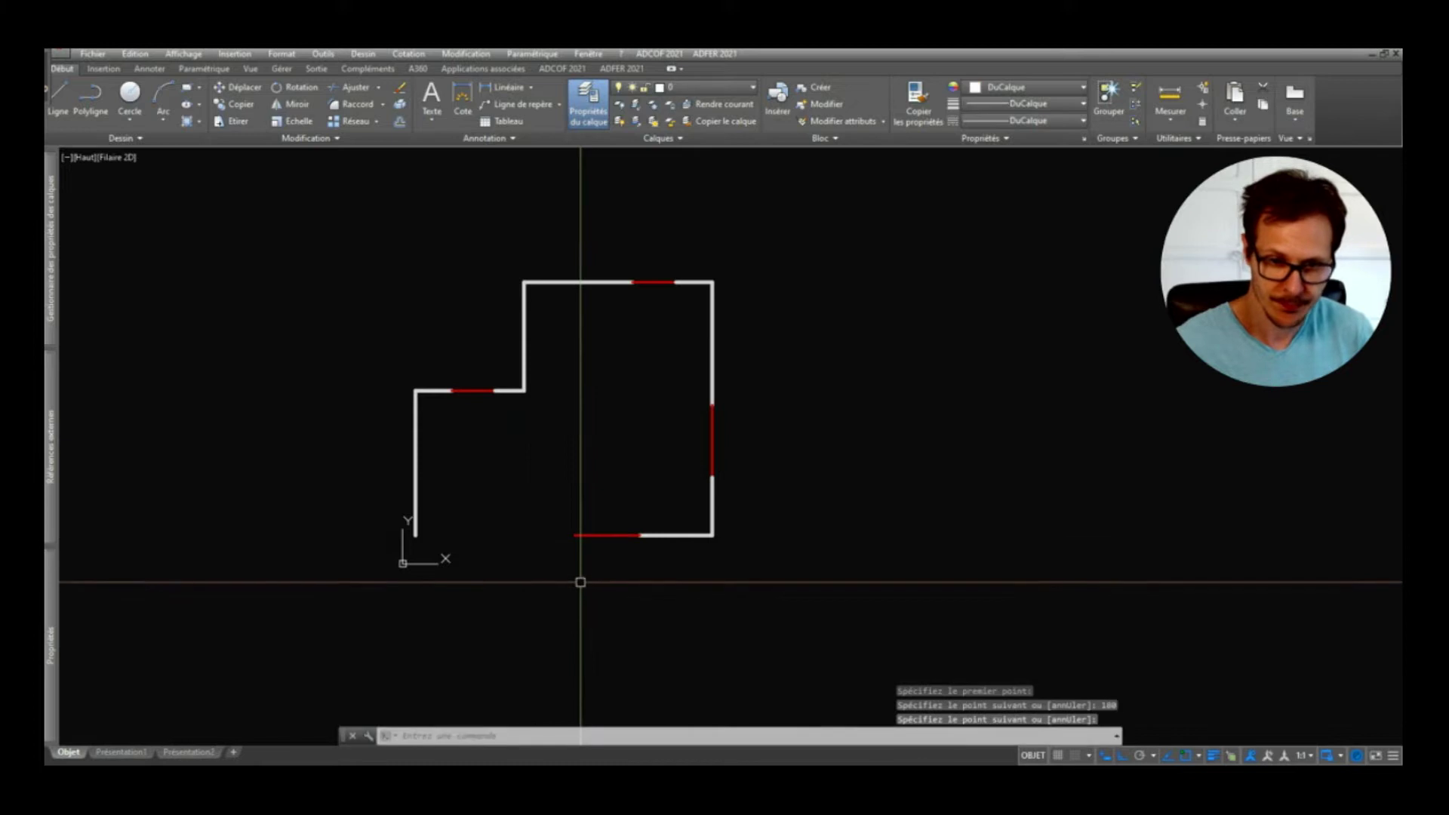
Step: Draw a line from the left end of the bottom beam to the lower end of the left wall
{"action": "key", "text": "space"}
{"action": "left_click", "coordinate": [575, 535]}
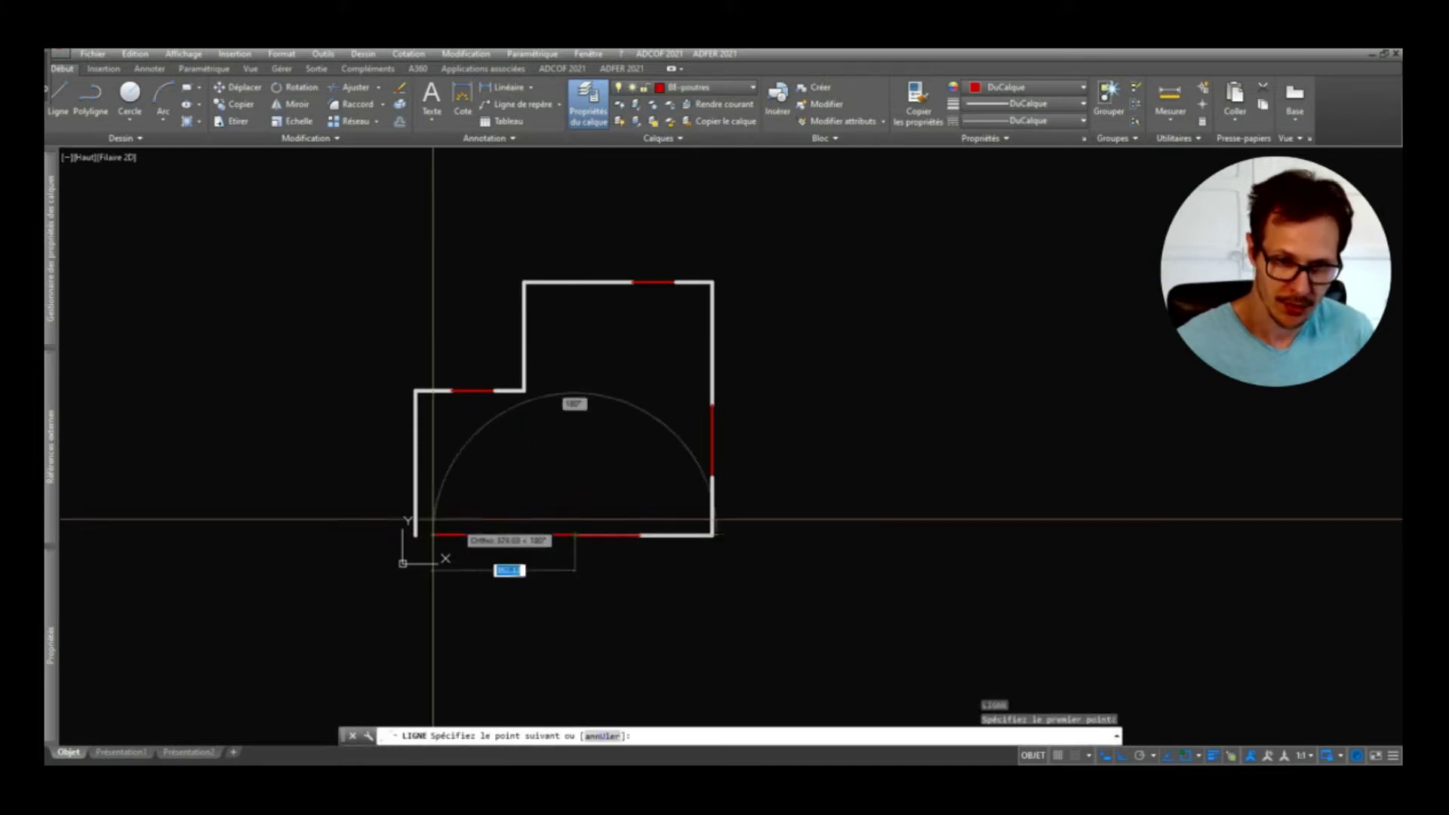
{"action": "key", "text": "Return"}
{"action": "middle_click_drag", "start_coordinate": [566, 589], "coordinate": [641, 563]}
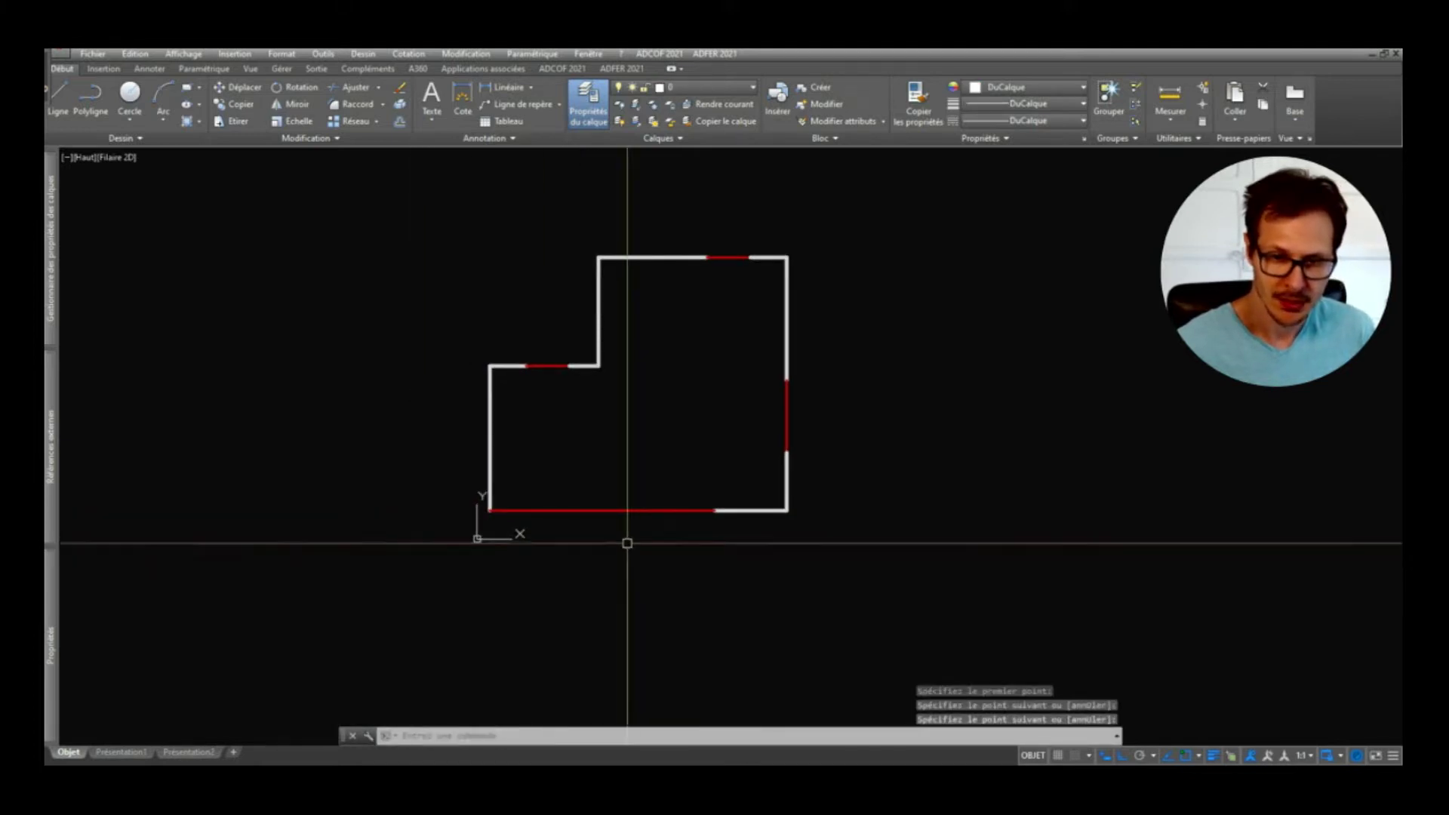
Step: Match the bottom-right wall segment's properties onto the new line between the bottom beam and the left wall
{"action": "key", "text": "m"}
{"action": "key", "text": "a"}
{"action": "left_click", "coordinate": [760, 508]}
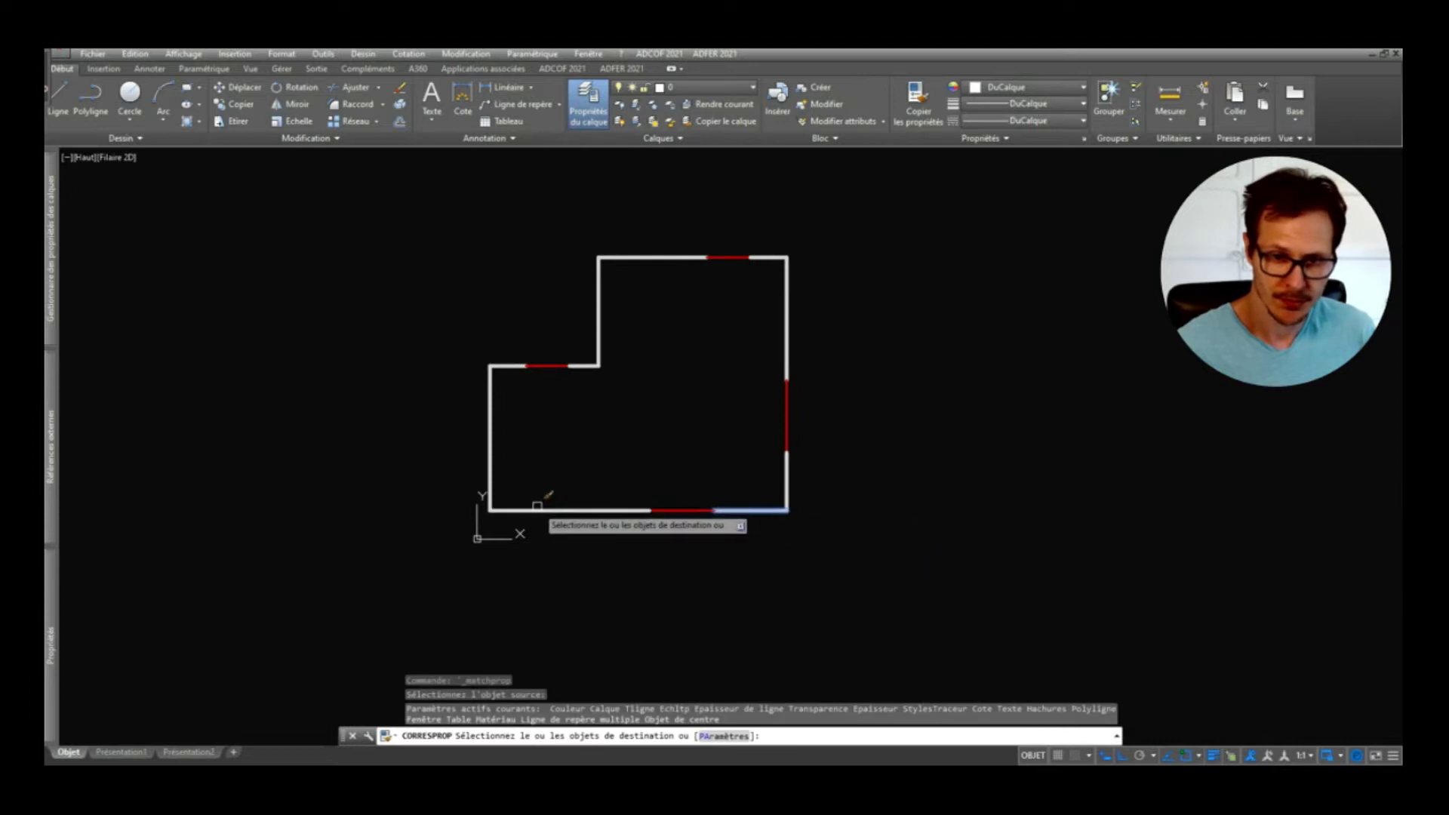
{"action": "left_click", "coordinate": [537, 506]}
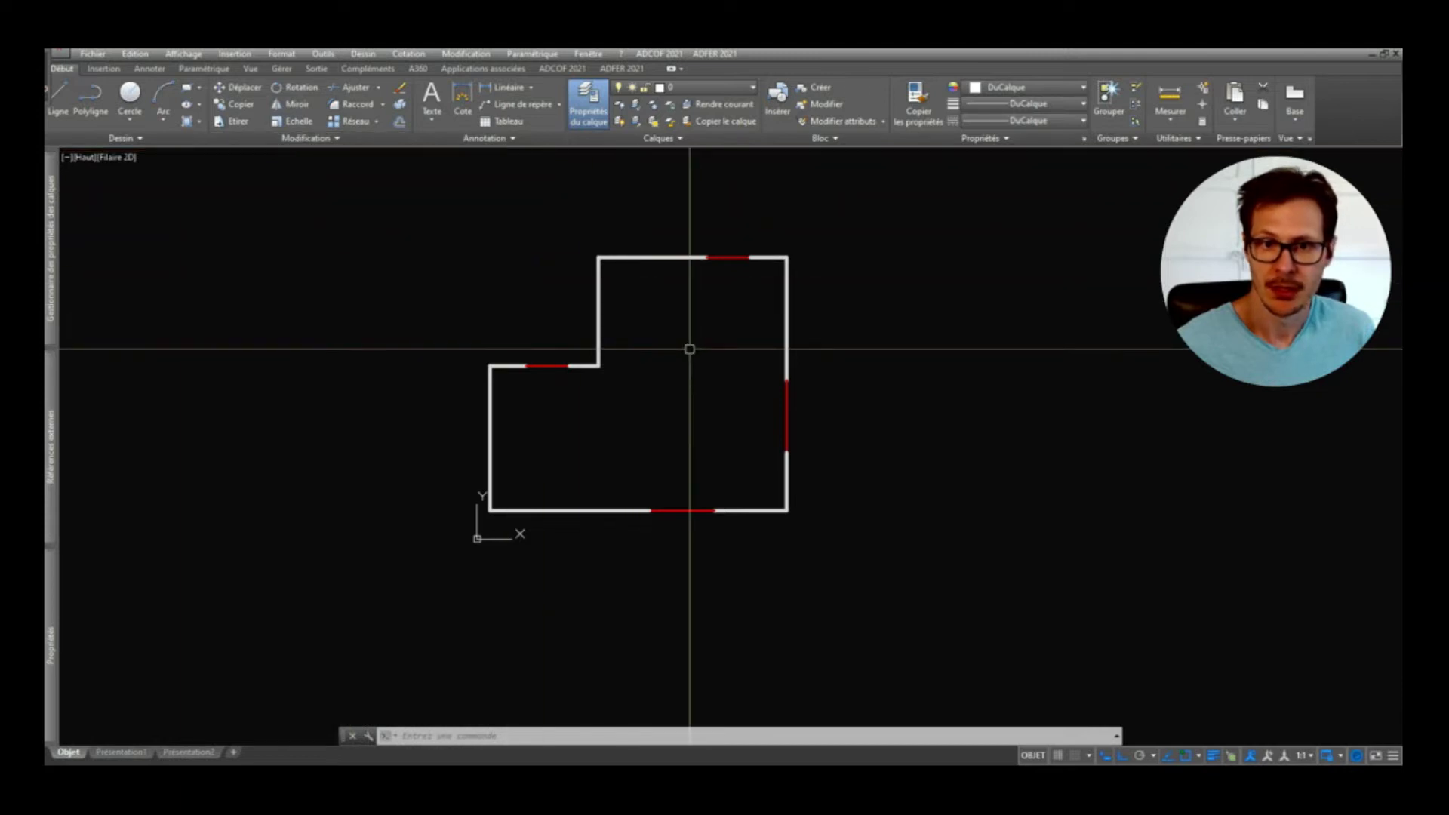
Step: Copy the lower-left room's upper wall, including its beam, 20 units downward
{"action": "type", "text": "de"}
{"action": "key", "text": "Escape"}
{"action": "left_click", "coordinate": [578, 351]}
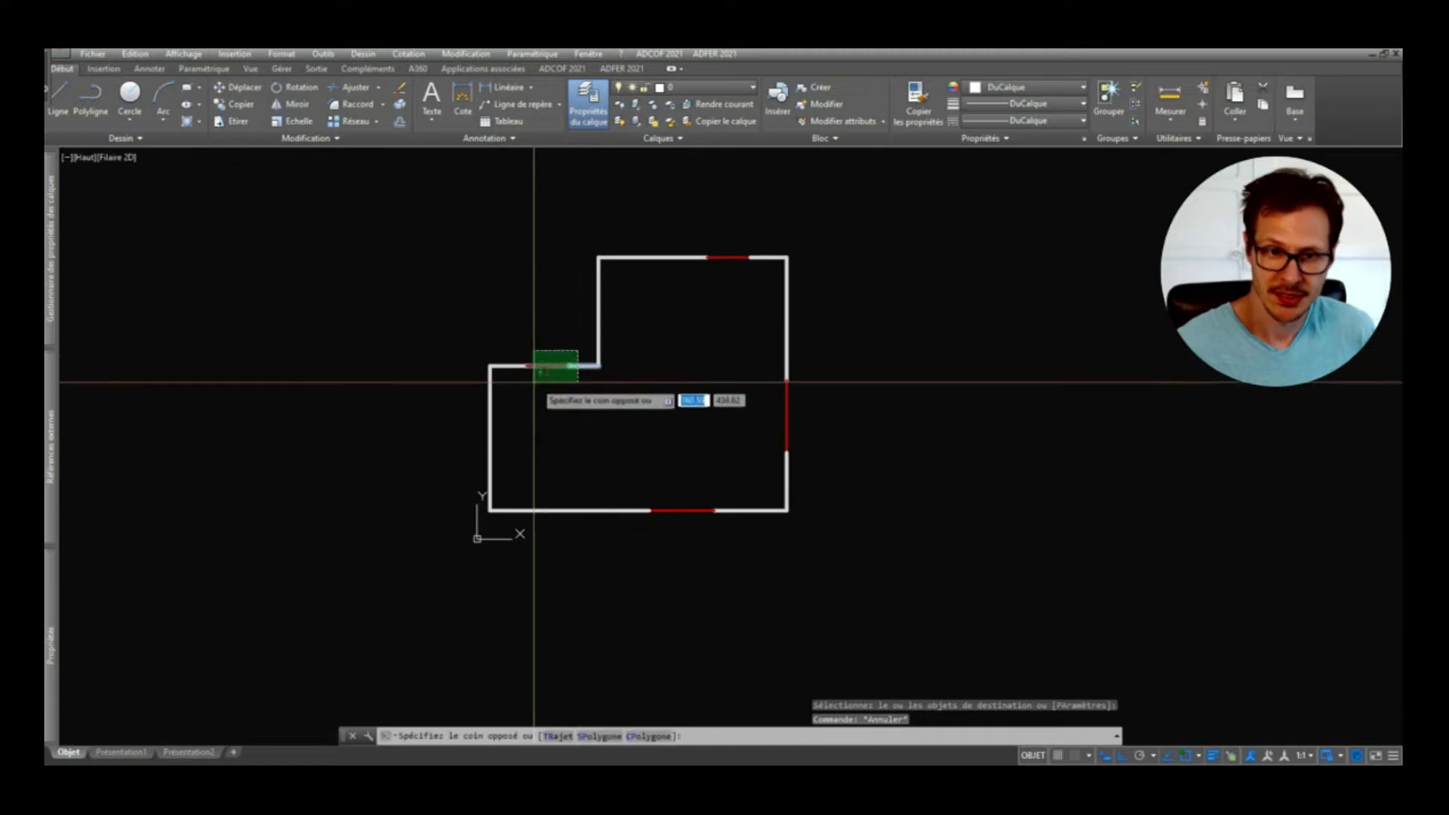
{"action": "left_click", "coordinate": [505, 397]}
{"action": "scroll", "coordinate": [527, 412], "scroll_direction": "up", "scroll_amount": 1}
{"action": "type", "text": "co"}
{"action": "key", "text": "Return"}
{"action": "left_click", "coordinate": [647, 386]}
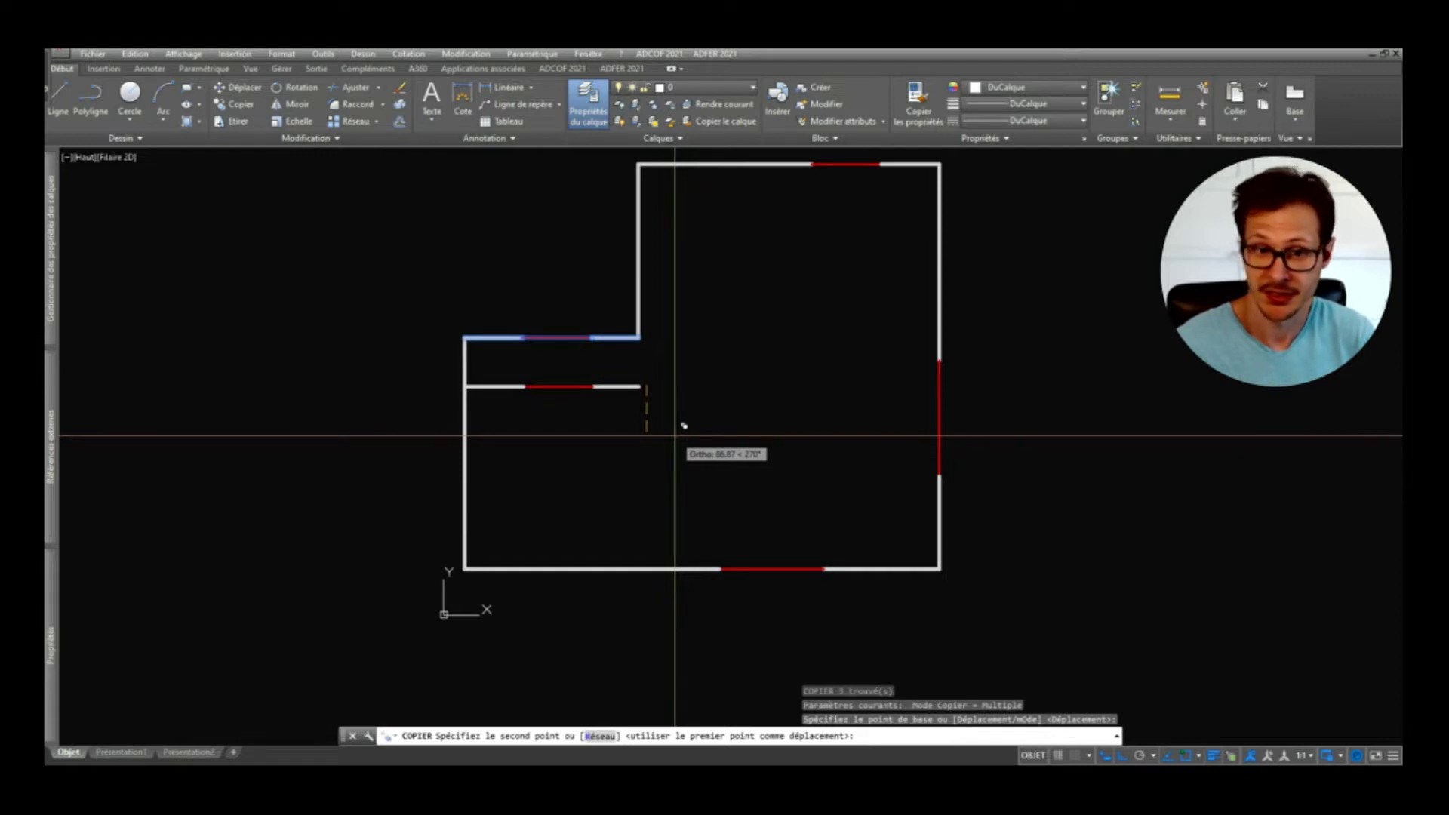
{"action": "key", "text": "Return"}
{"action": "middle_click_drag", "start_coordinate": [662, 207], "coordinate": [650, 240]}
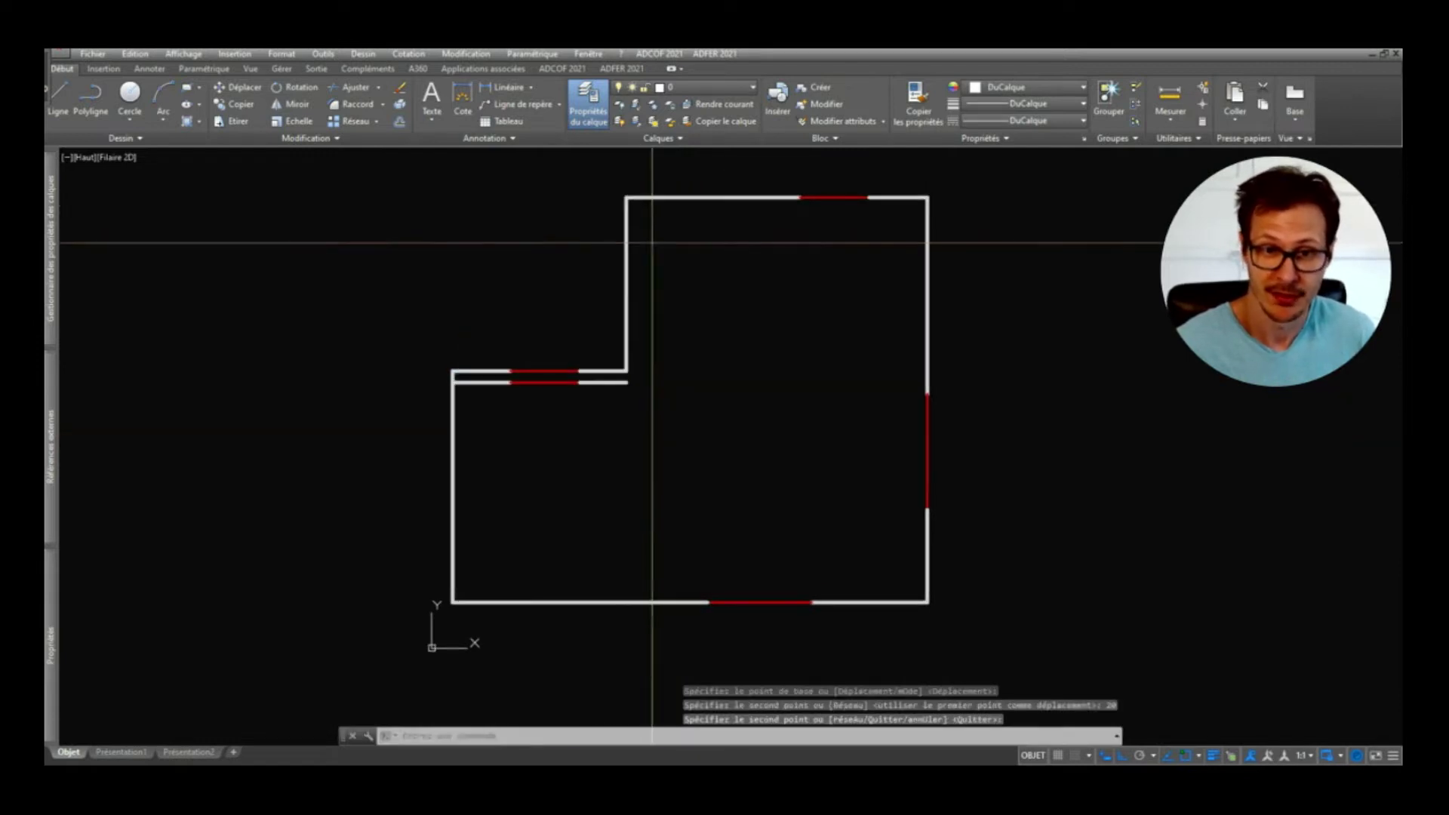
{"action": "left_click", "coordinate": [650, 242]}
{"action": "left_click", "coordinate": [544, 300]}
{"action": "key", "text": "Escape"}
{"action": "type", "text": "dec"}
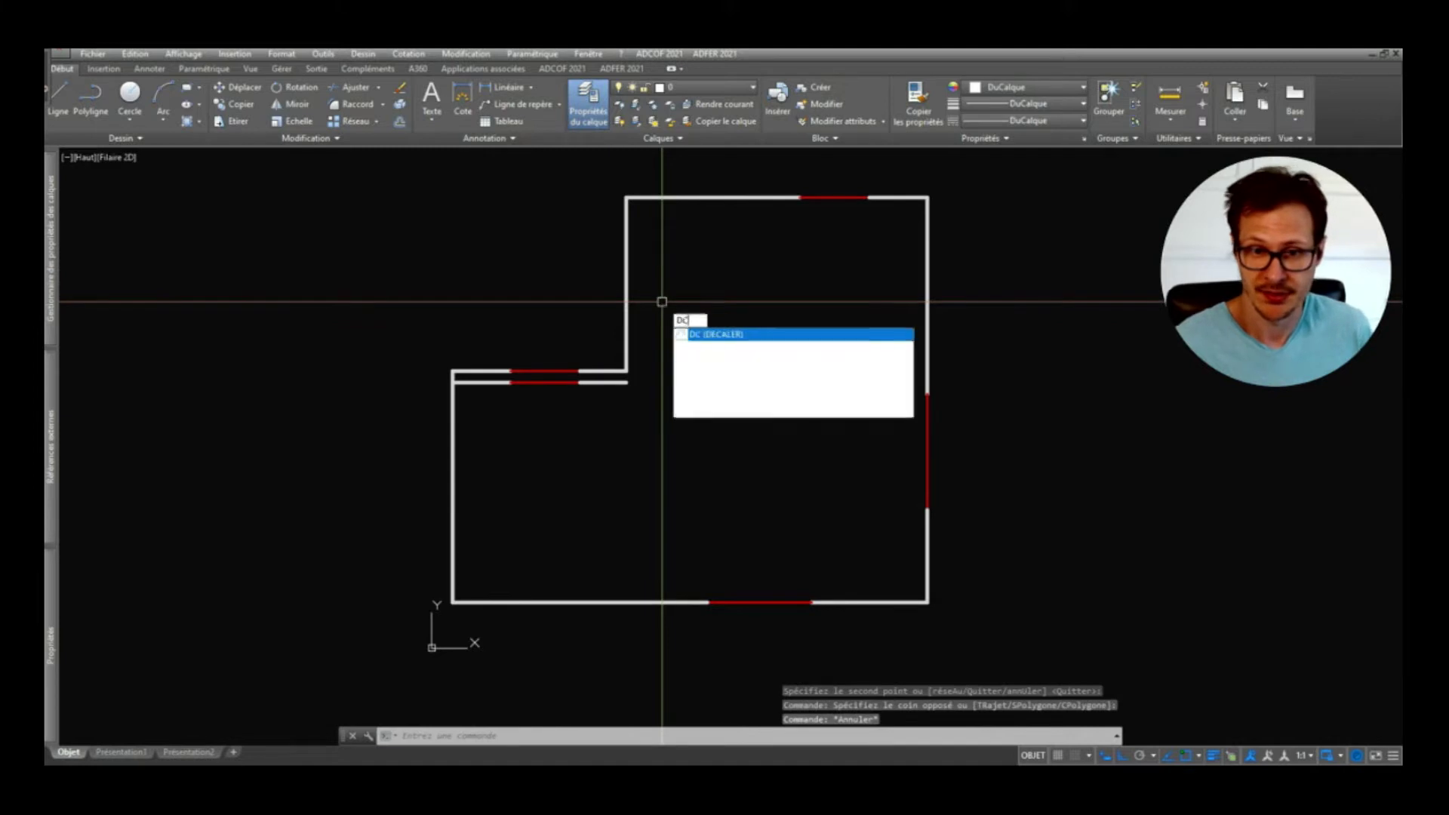
{"action": "key", "text": "Return"}
{"action": "key", "text": "Return"}
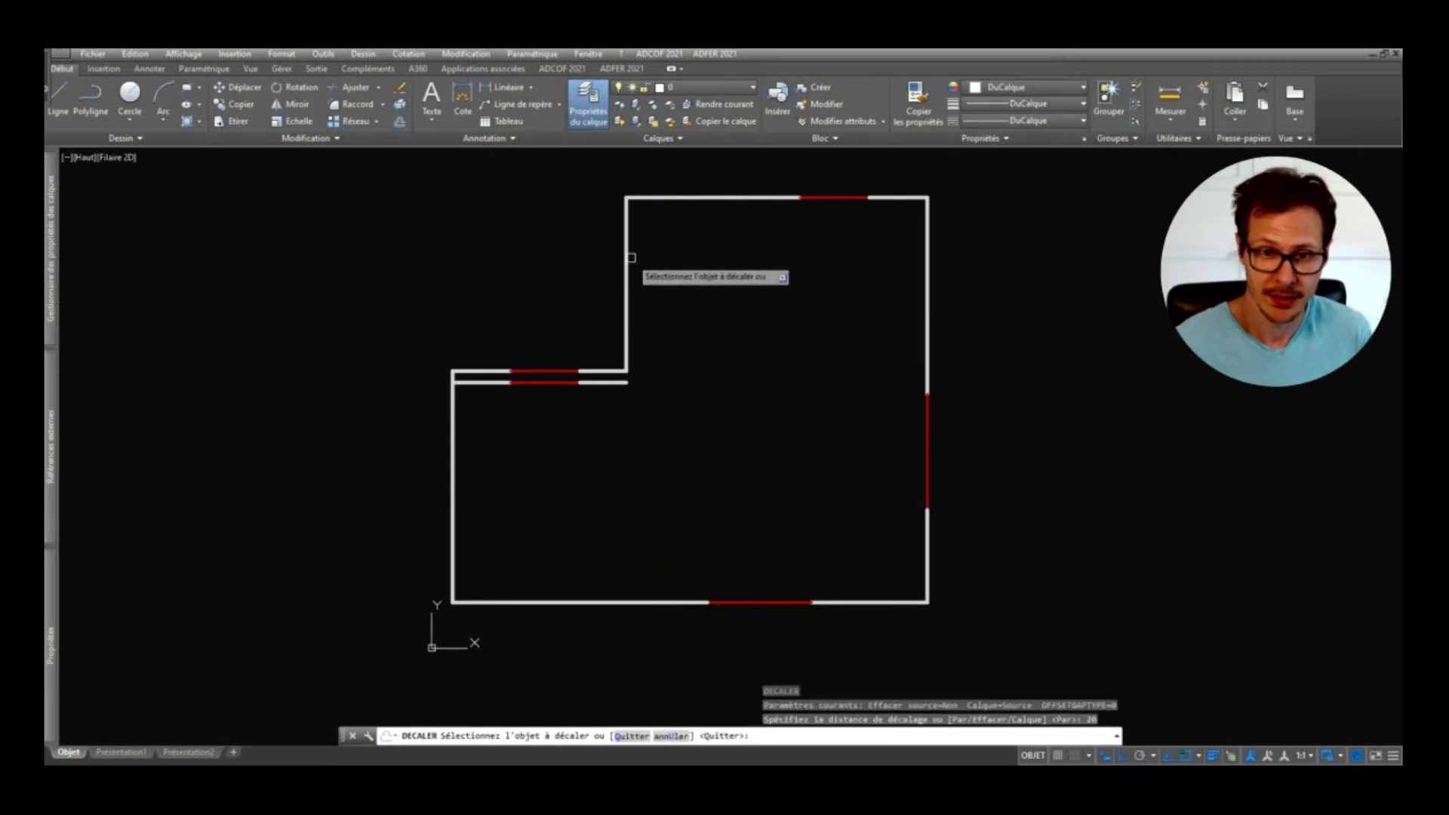
{"action": "left_click", "coordinate": [628, 254]}
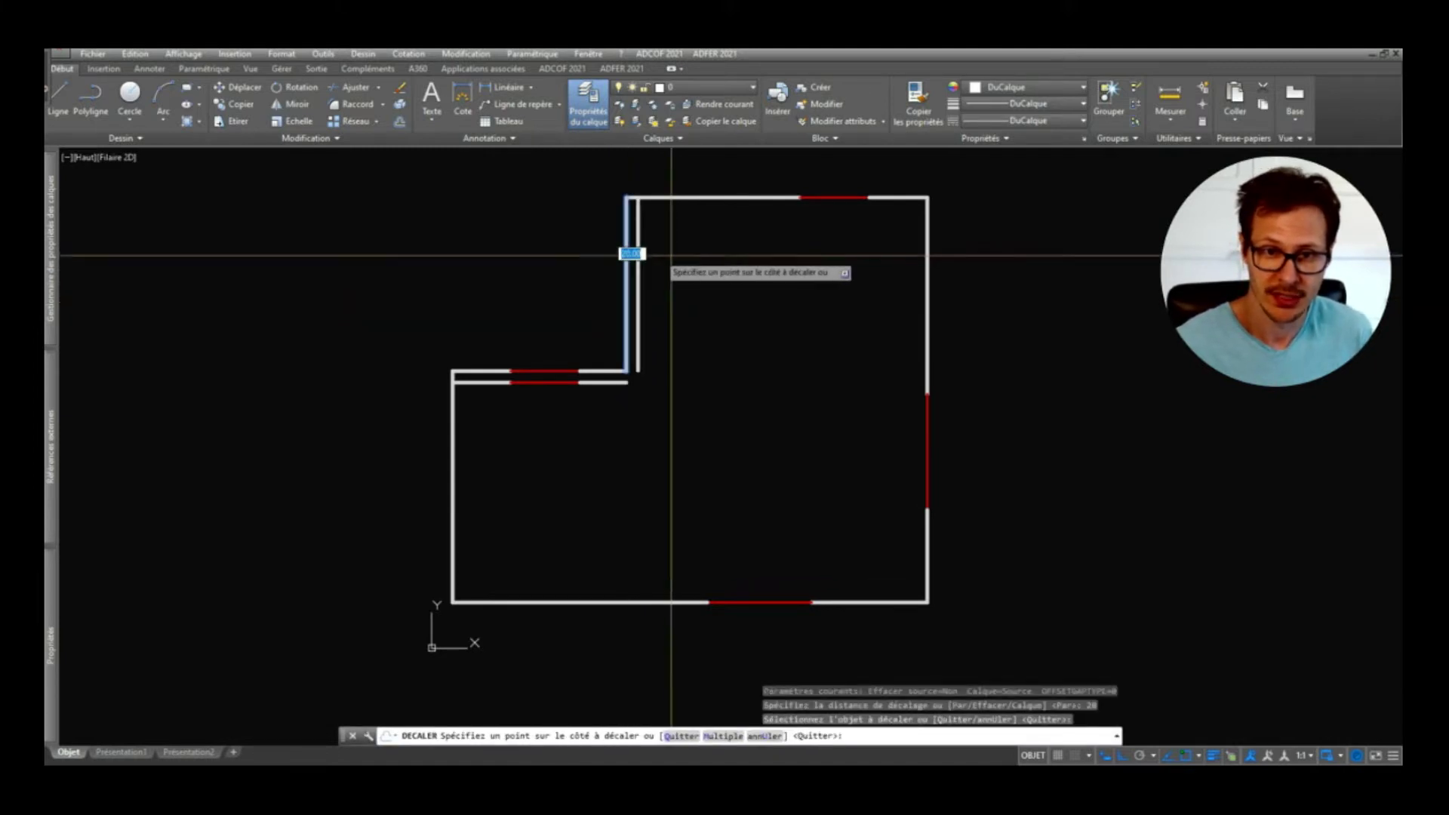
{"action": "key", "text": "Escape"}
{"action": "key", "text": "Escape"}
{"action": "key", "text": "Escape"}
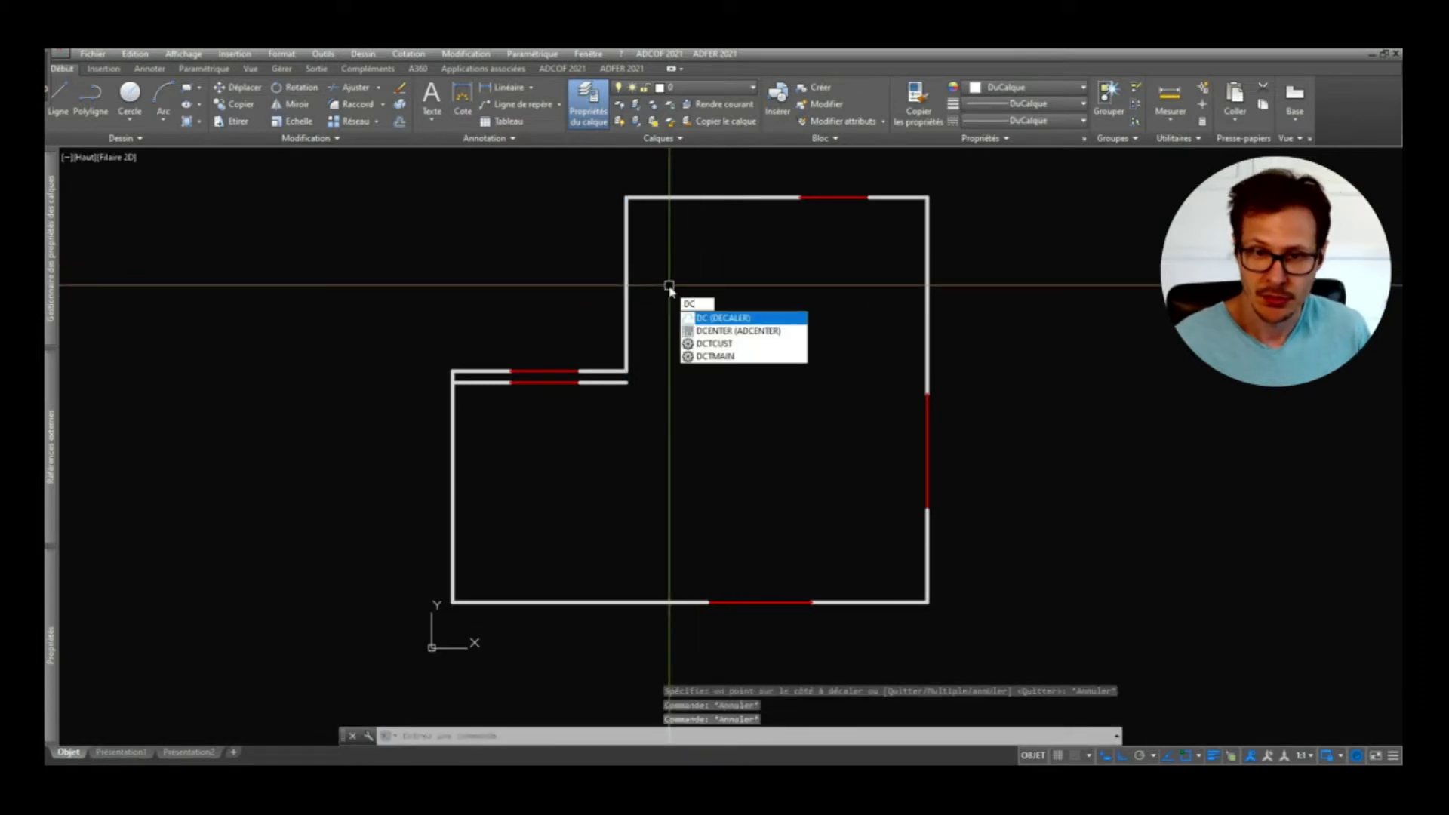
Step: Offset the vertical wall at the step of the outline 20 units toward the interior
{"action": "key", "text": "Return"}
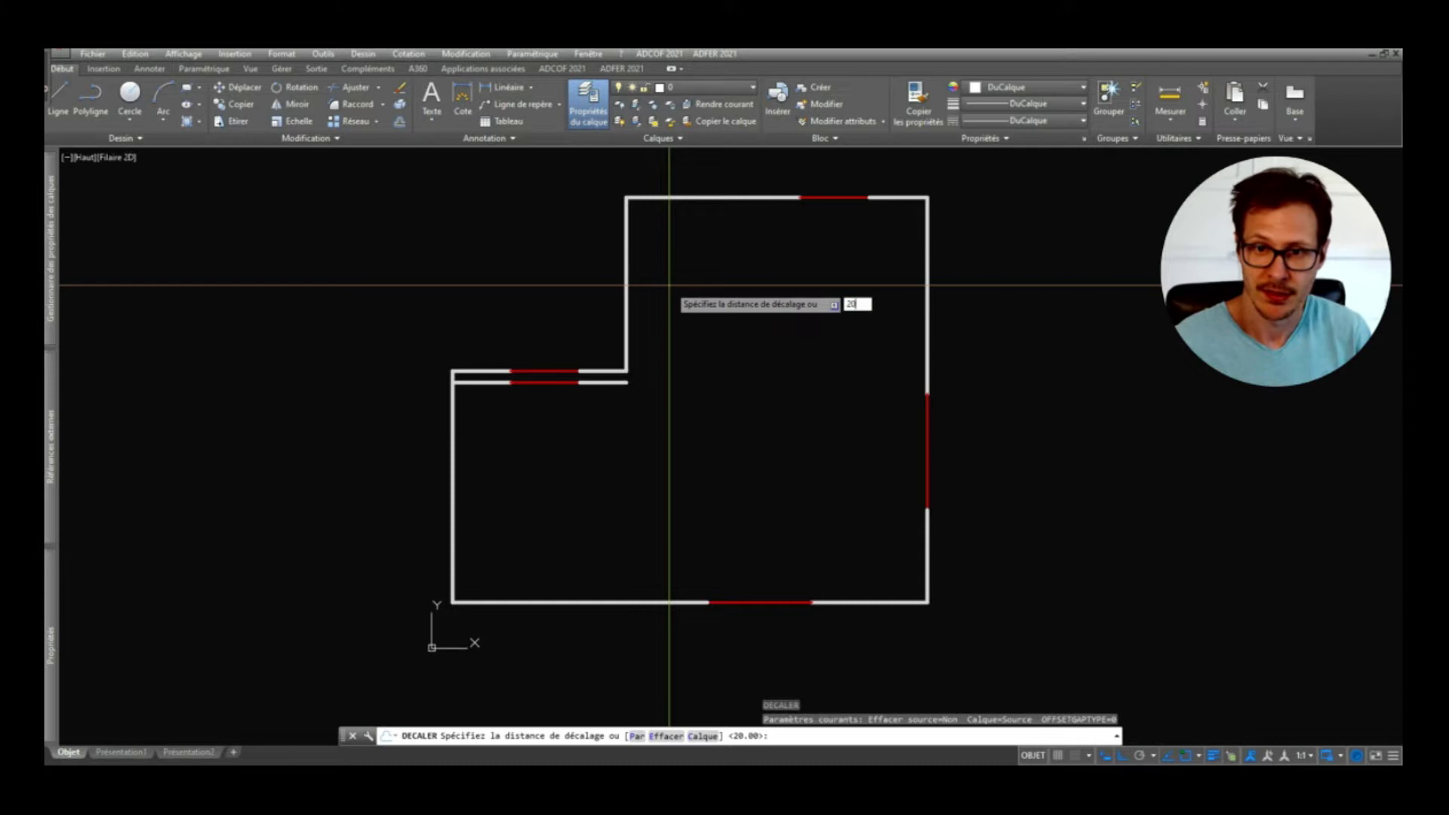
{"action": "key", "text": "Return"}
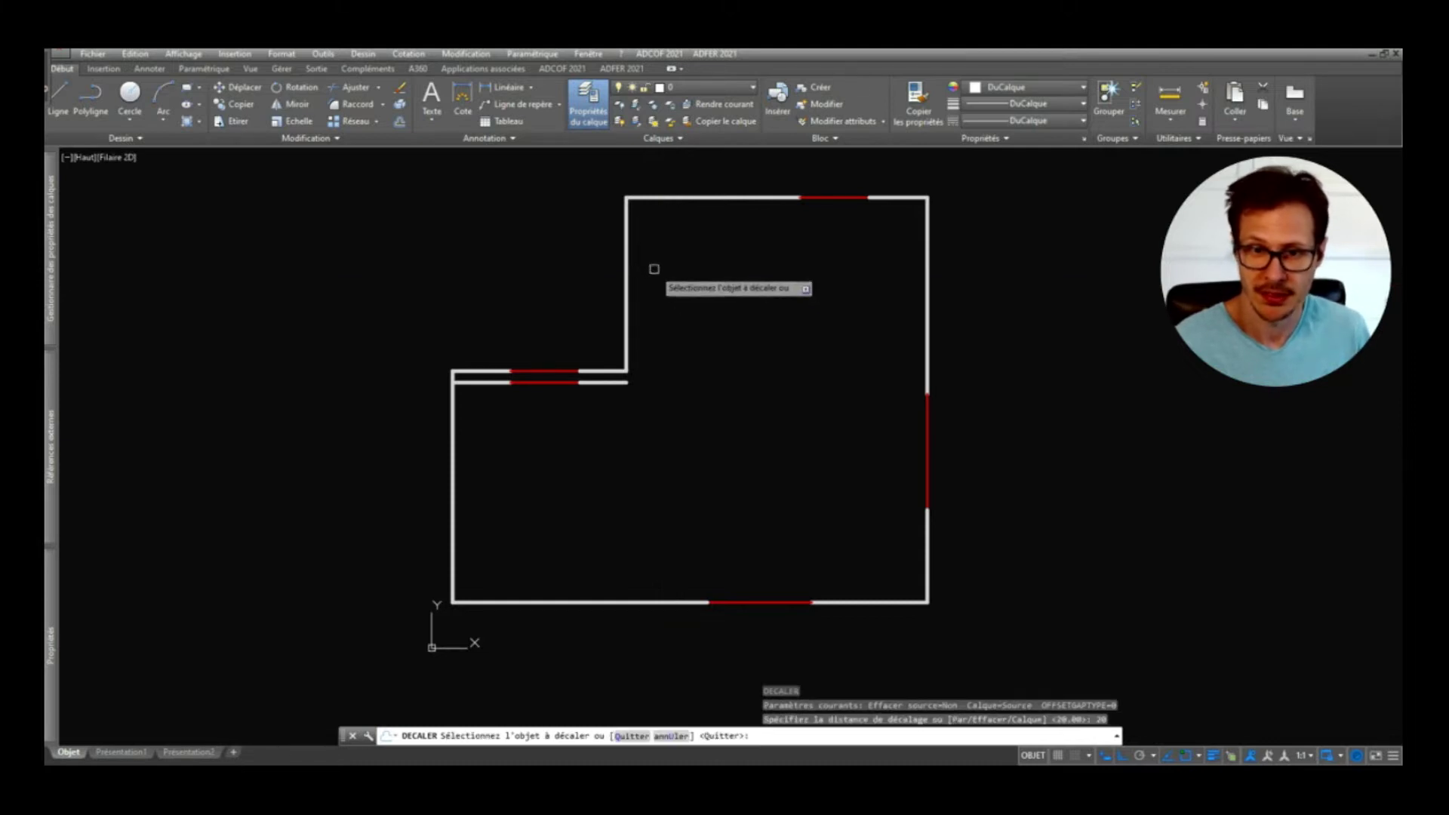
{"action": "left_click", "coordinate": [626, 253]}
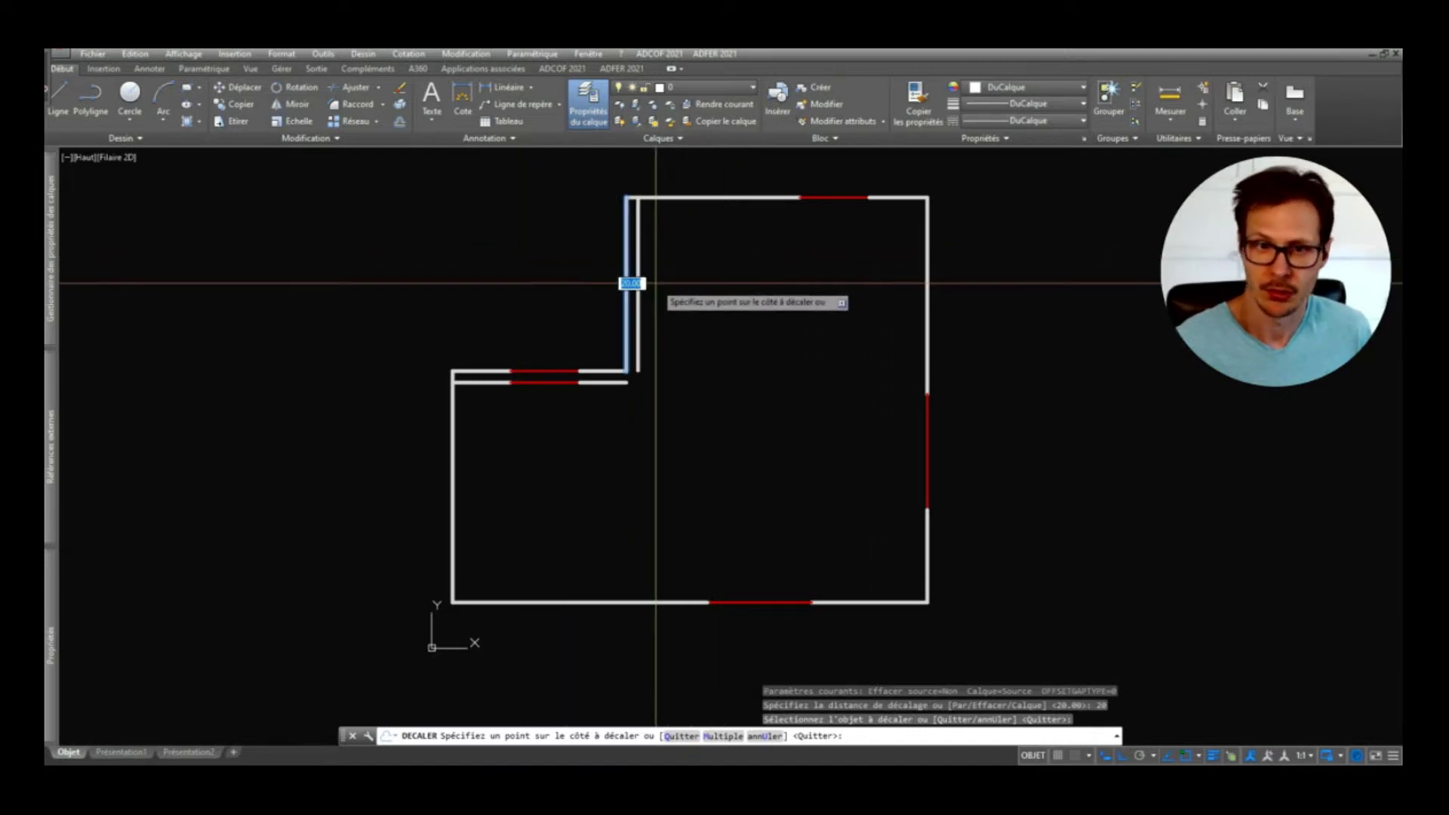
{"action": "left_click", "coordinate": [657, 280]}
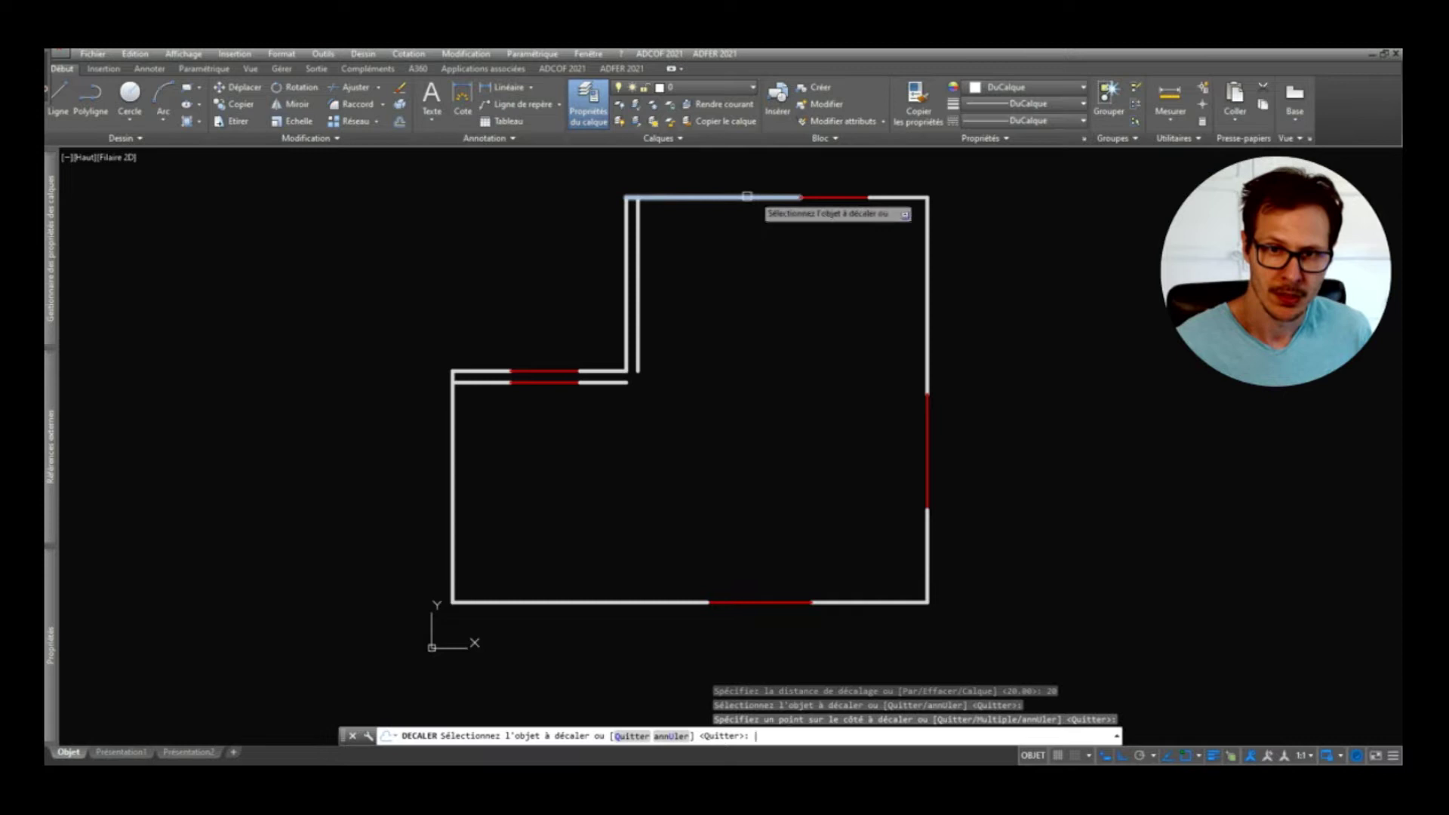
{"action": "key", "text": "Return"}
Step: Copy the top wall segments and their beam 20 units downward
{"action": "left_click", "coordinate": [885, 185]}
{"action": "left_click", "coordinate": [705, 252]}
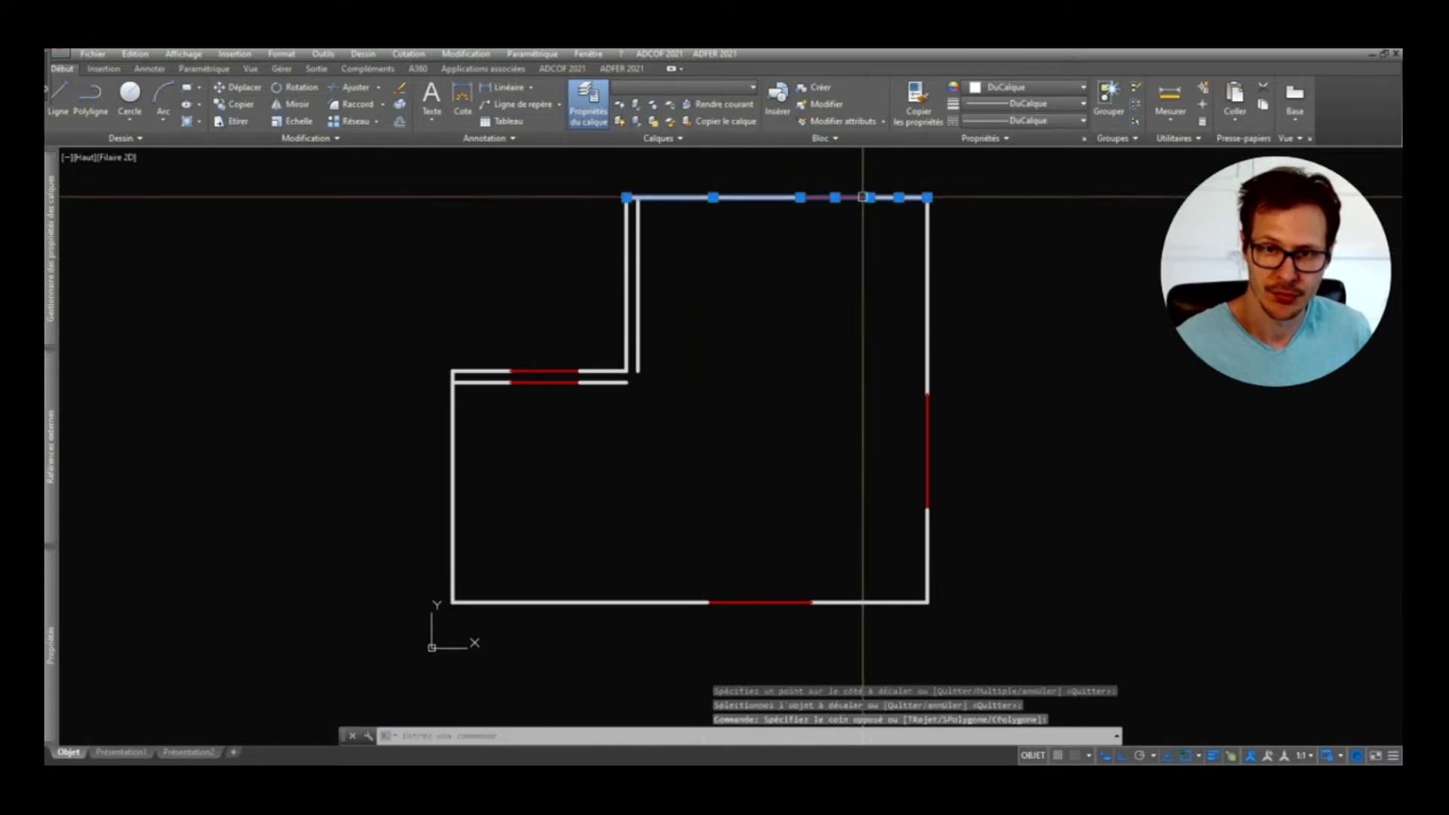
{"action": "type", "text": "co"}
{"action": "key", "text": "Return"}
{"action": "left_click", "coordinate": [803, 237]}
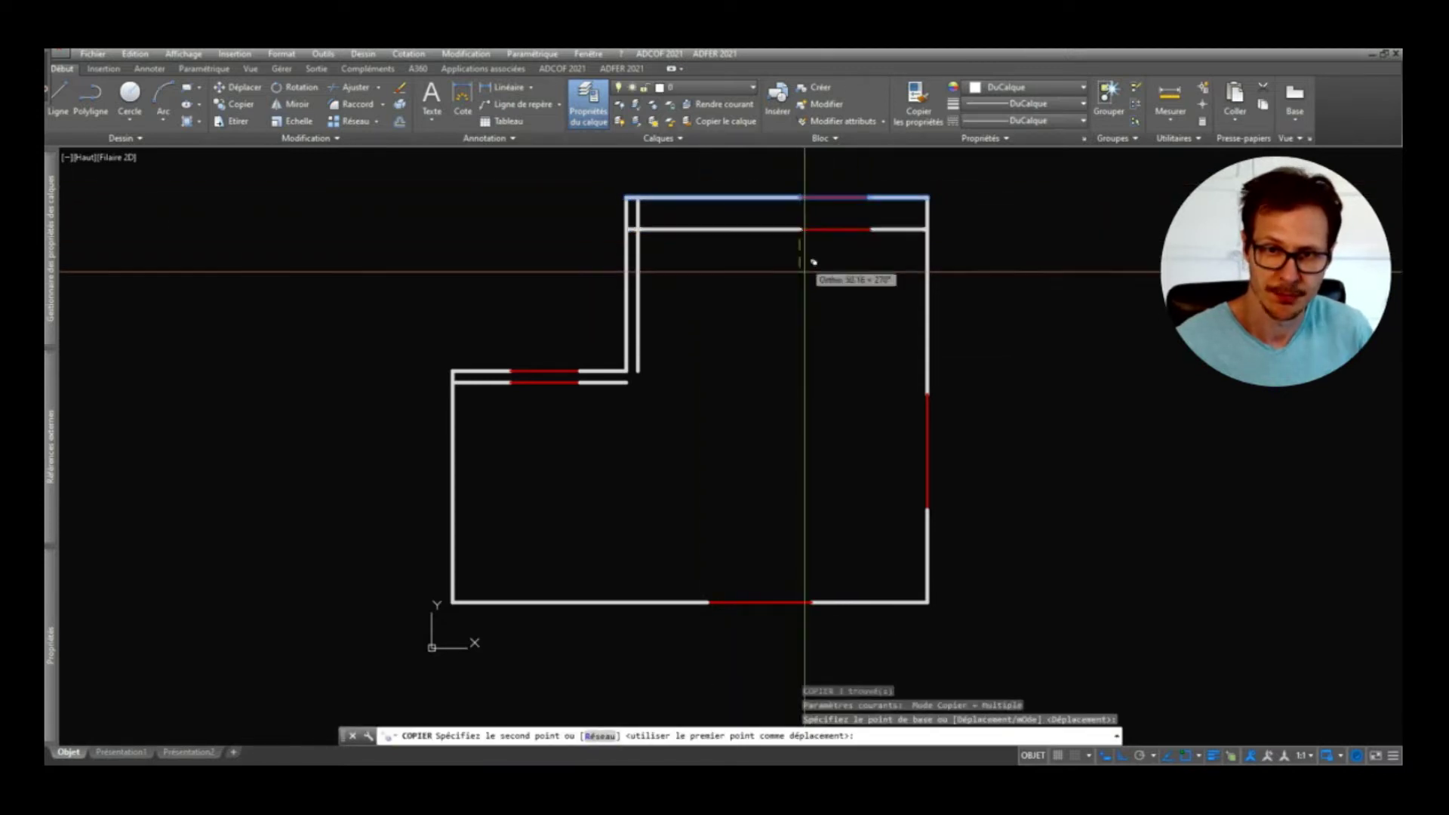
{"action": "type", "text": "20"}
{"action": "key", "text": "Return"}
{"action": "key", "text": "Return"}
Step: Copy the right-hand wall segments and their beam 20 units to the left
{"action": "left_click", "coordinate": [994, 344]}
{"action": "left_click", "coordinate": [886, 527]}
{"action": "key", "text": "Return"}
{"action": "left_click", "coordinate": [815, 406]}
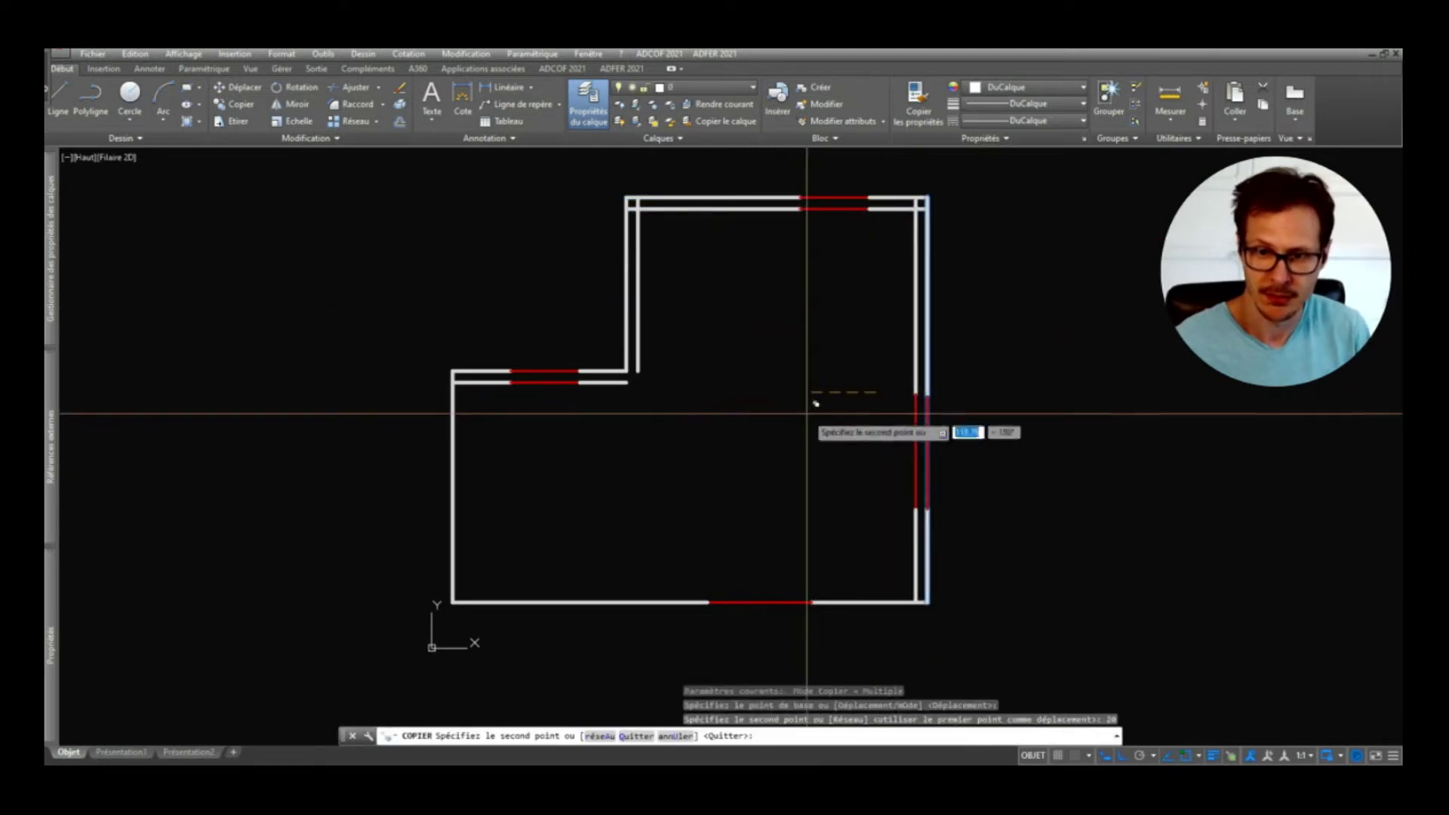
{"action": "key", "text": "Return"}
Step: Delete the short leftover lines overlapping the lower end of the right-hand beam lines
{"action": "left_click", "coordinate": [927, 457]}
{"action": "key", "text": "Escape"}
{"action": "left_click", "coordinate": [931, 528]}
{"action": "key", "text": "Escape"}
{"action": "left_click", "coordinate": [911, 473]}
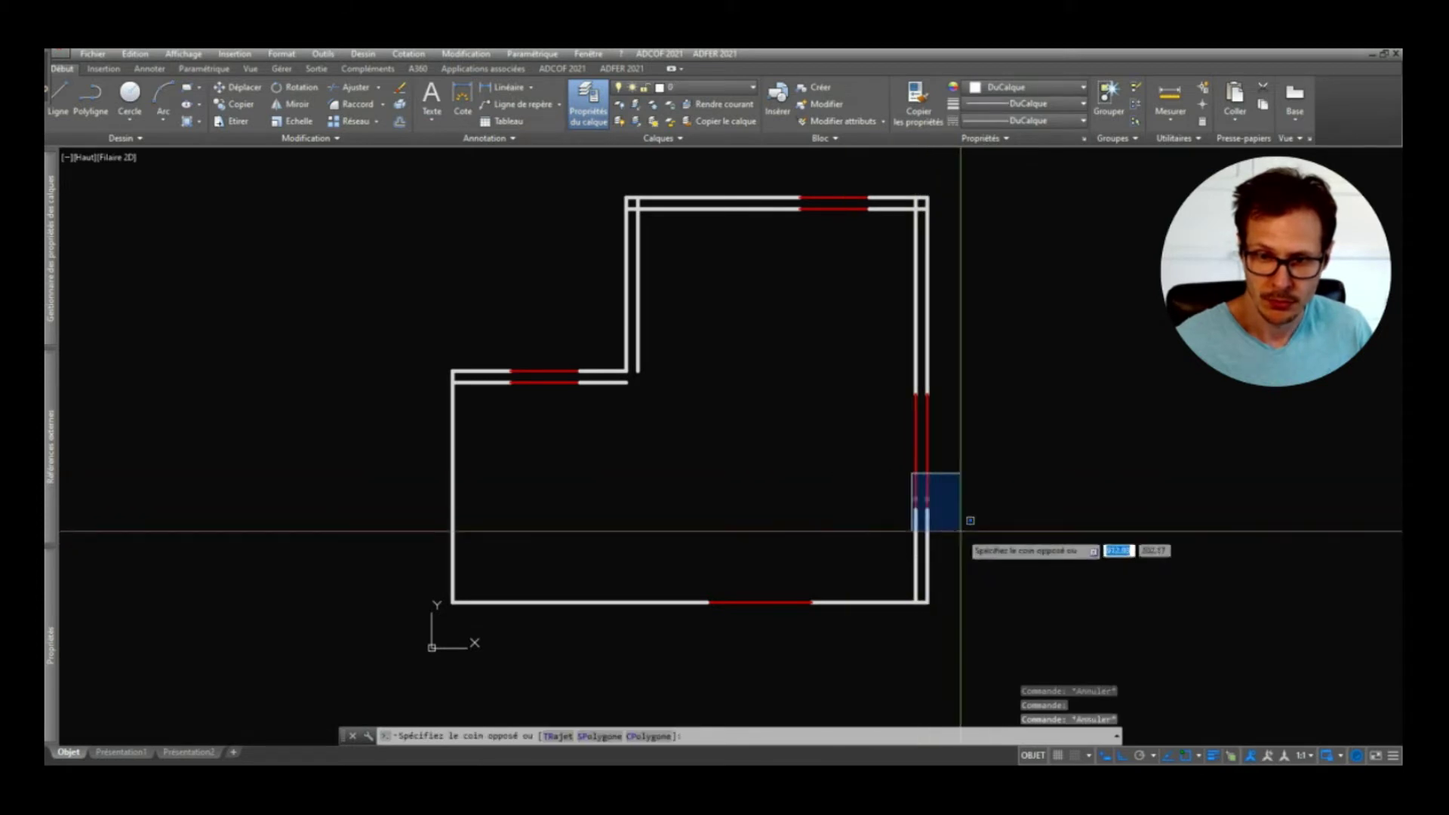
{"action": "left_click", "coordinate": [961, 531]}
{"action": "scroll", "coordinate": [931, 524], "scroll_direction": "up", "scroll_amount": 2}
{"action": "key", "text": "Delete"}
{"action": "scroll", "coordinate": [900, 461], "scroll_direction": "down", "scroll_amount": 2}
{"action": "left_click", "coordinate": [881, 432]}
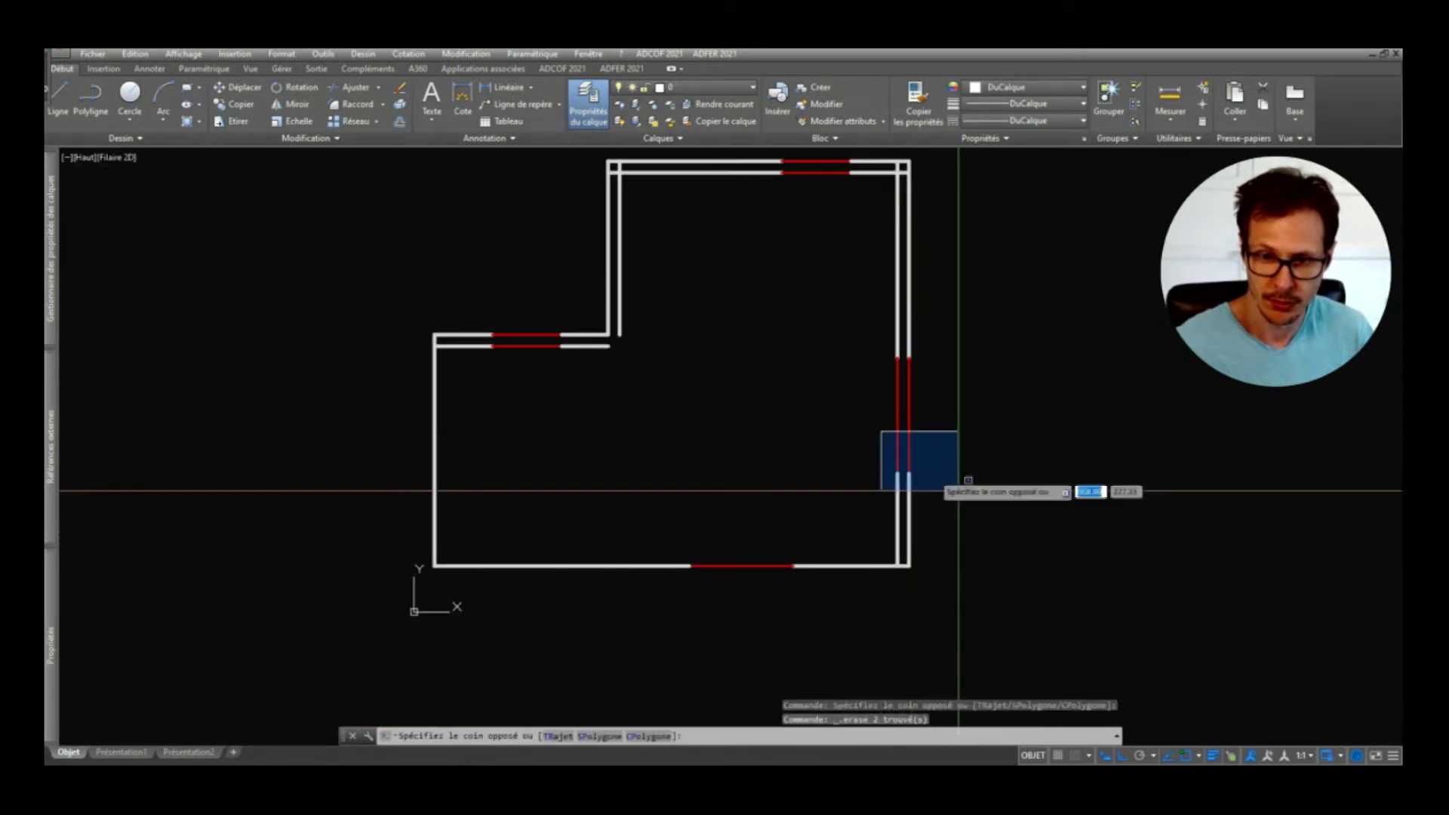
{"action": "key", "text": "Escape"}
Step: Copy the bottom wall segments and their beam 20 units upward
{"action": "scroll", "coordinate": [803, 530], "scroll_direction": "down", "scroll_amount": 2}
{"action": "left_click", "coordinate": [832, 517]}
{"action": "left_click", "coordinate": [738, 590]}
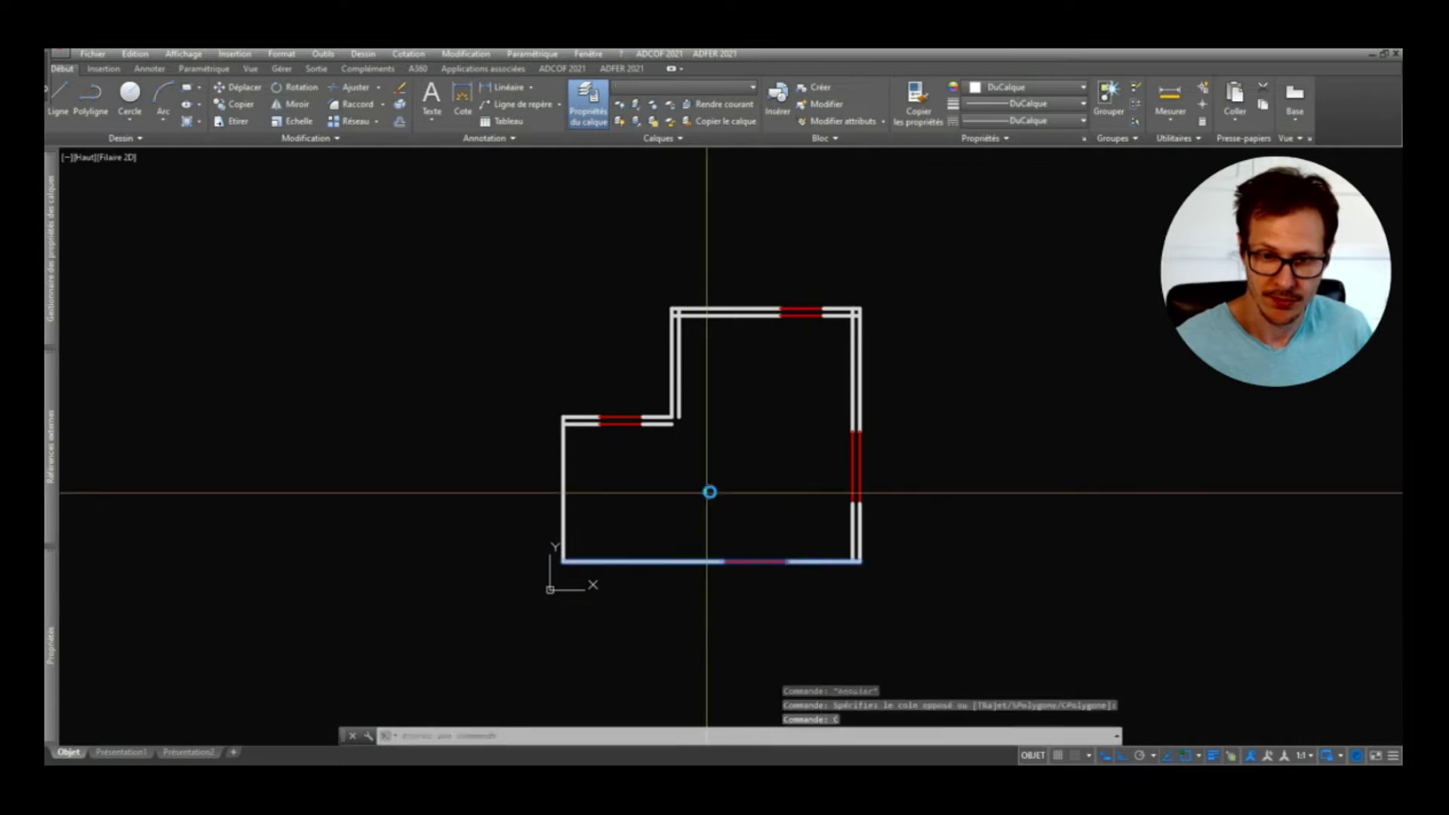
{"action": "left_click", "coordinate": [709, 492]}
{"action": "type", "text": "20"}
{"action": "key", "text": "Return"}
{"action": "key", "text": "Return"}
{"action": "left_click", "coordinate": [612, 459]}
{"action": "left_click", "coordinate": [521, 491]}
{"action": "type", "text": "c"}
{"action": "key", "text": "Return"}
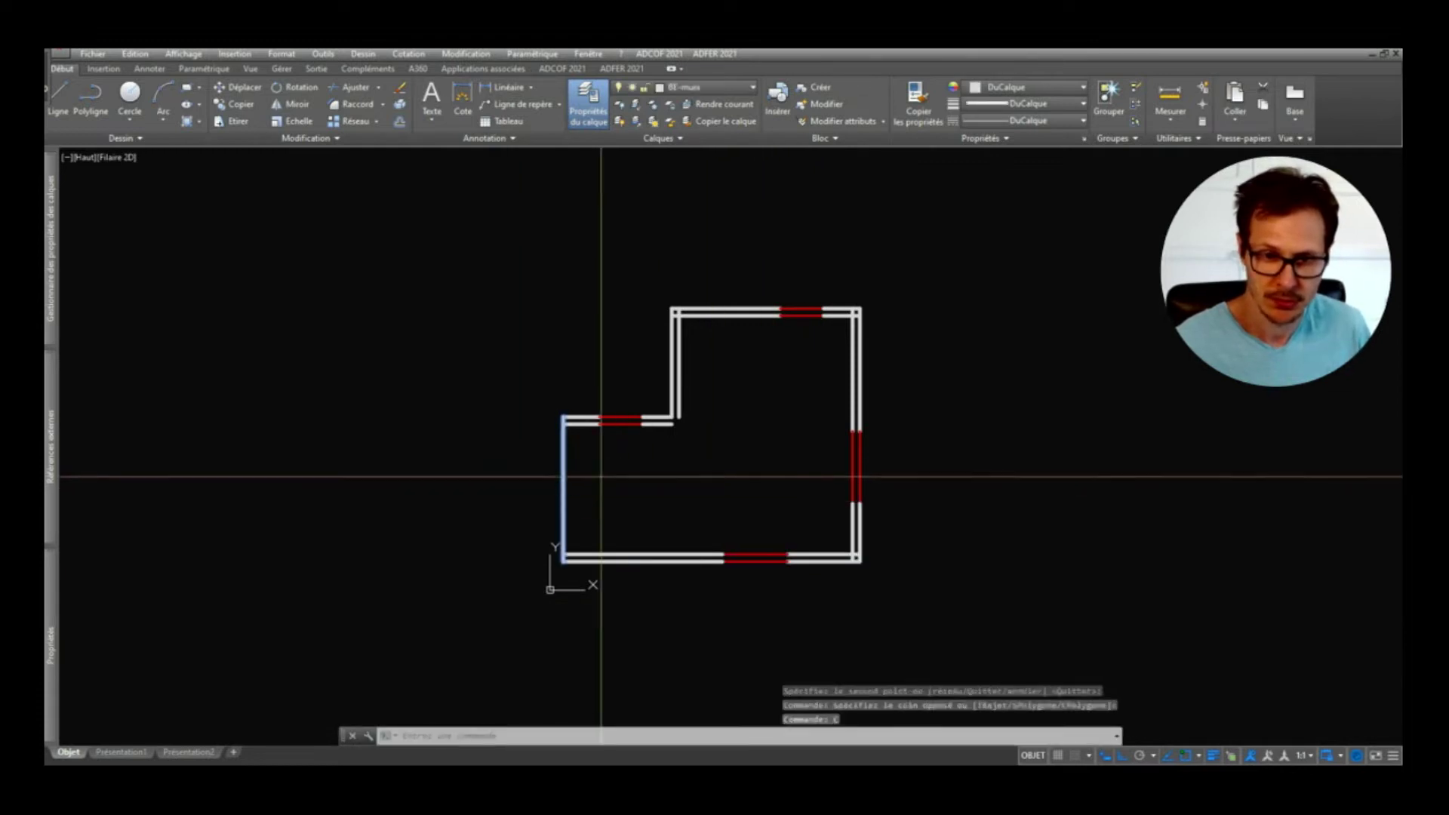
{"action": "type", "text": "co"}
{"action": "key", "text": "Return"}
{"action": "key", "text": "Escape"}
Step: Offset the left wall line 20 units toward the interior
{"action": "scroll", "coordinate": [576, 469], "scroll_direction": "up", "scroll_amount": 4}
{"action": "type", "text": "dec"}
{"action": "key", "text": "Return"}
{"action": "left_click", "coordinate": [542, 453]}
{"action": "left_click", "coordinate": [596, 392]}
{"action": "scroll", "coordinate": [577, 383], "scroll_direction": "down", "scroll_amount": 2}
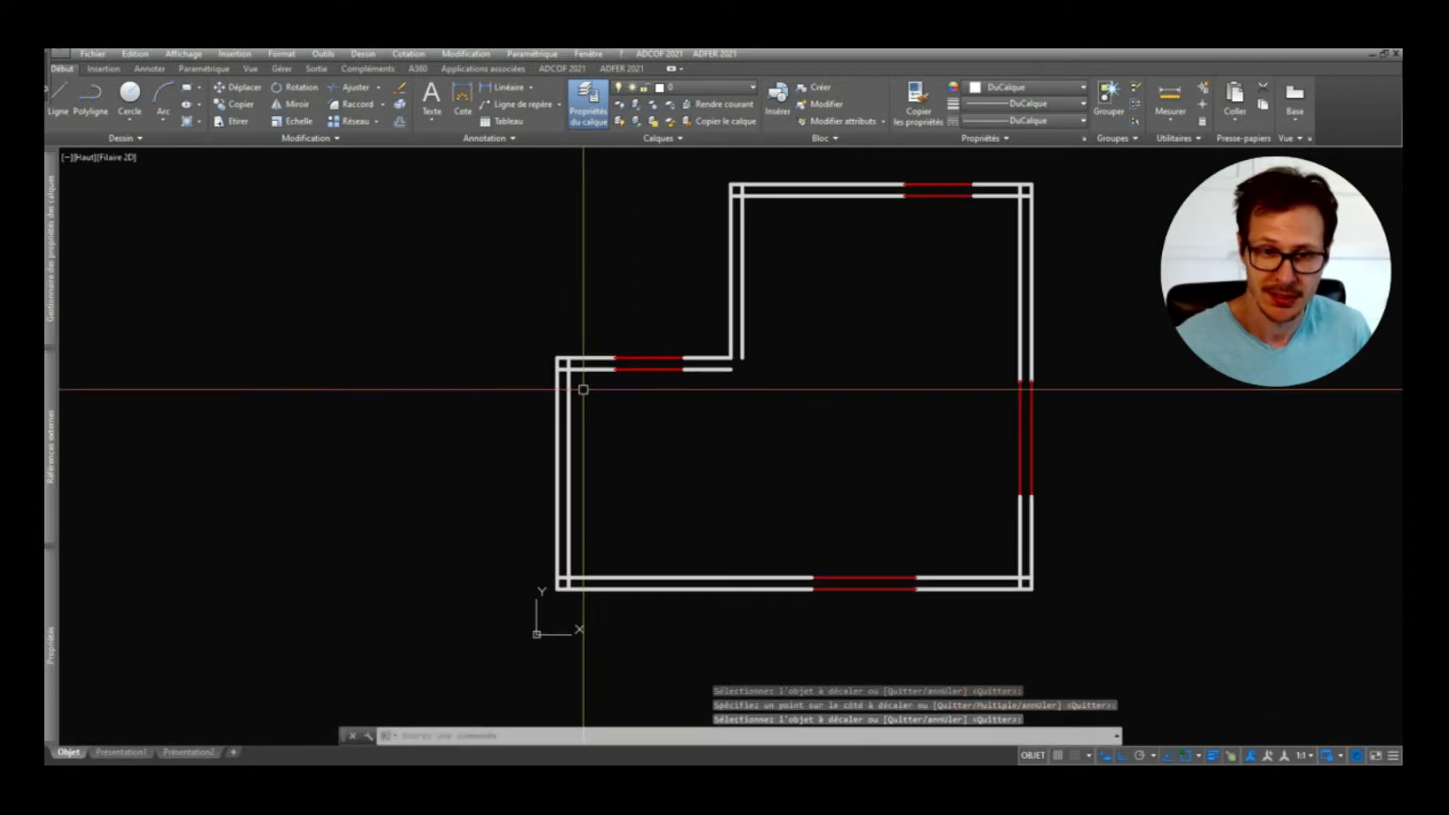
{"action": "type", "text": "ra"}
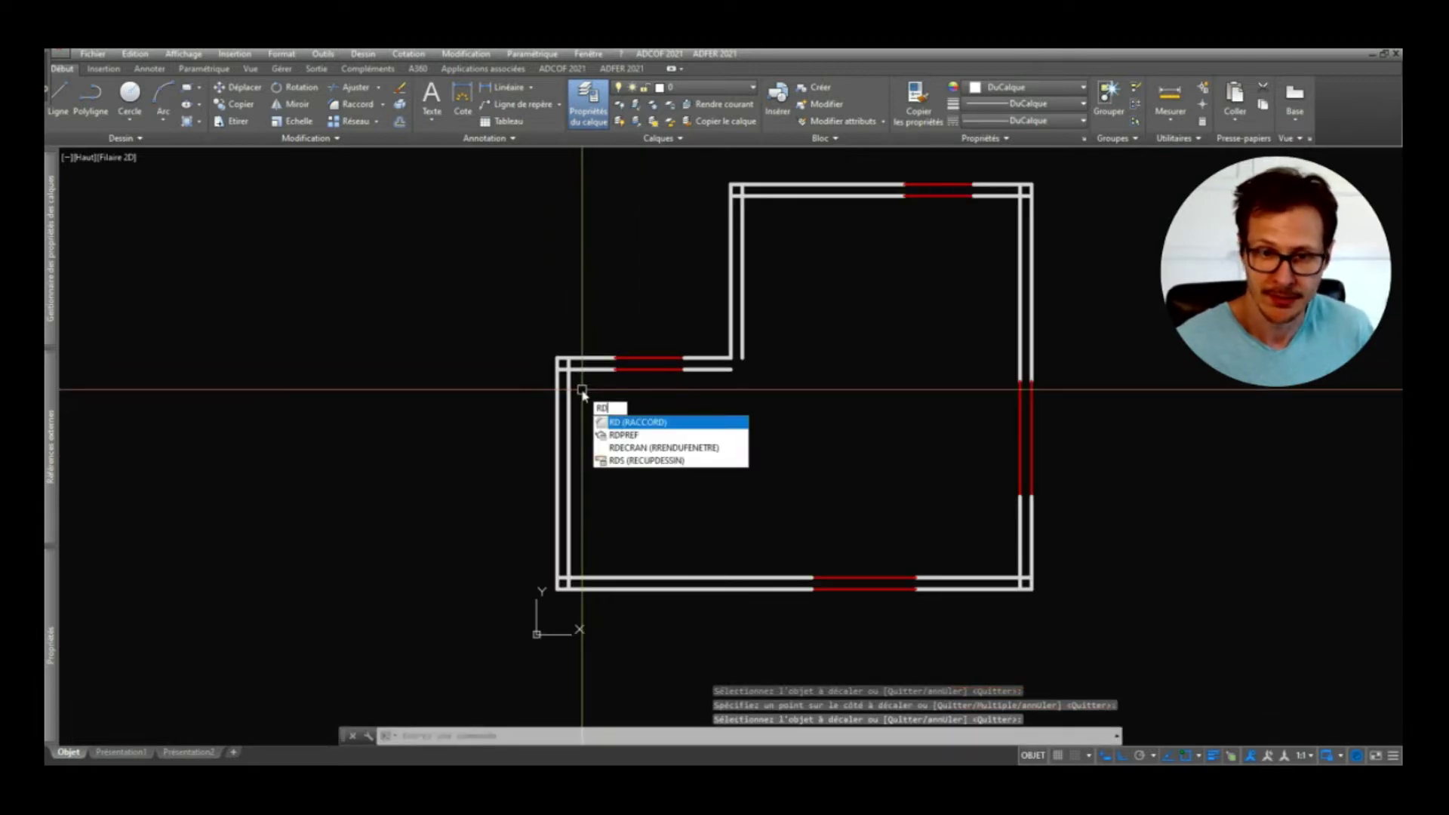
{"action": "key", "text": "Return"}
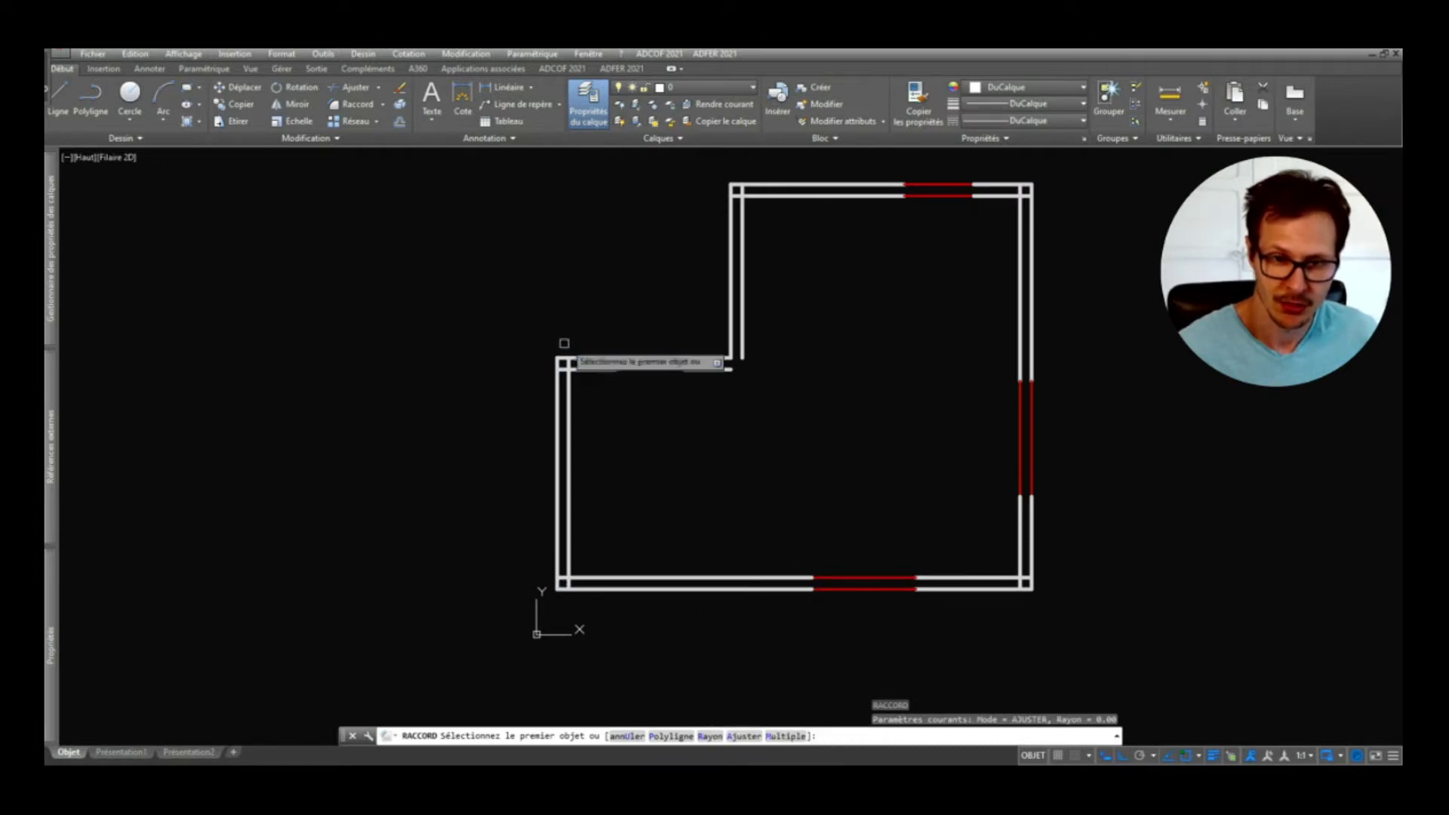
{"action": "scroll", "coordinate": [564, 343], "scroll_direction": "up", "scroll_amount": 3}
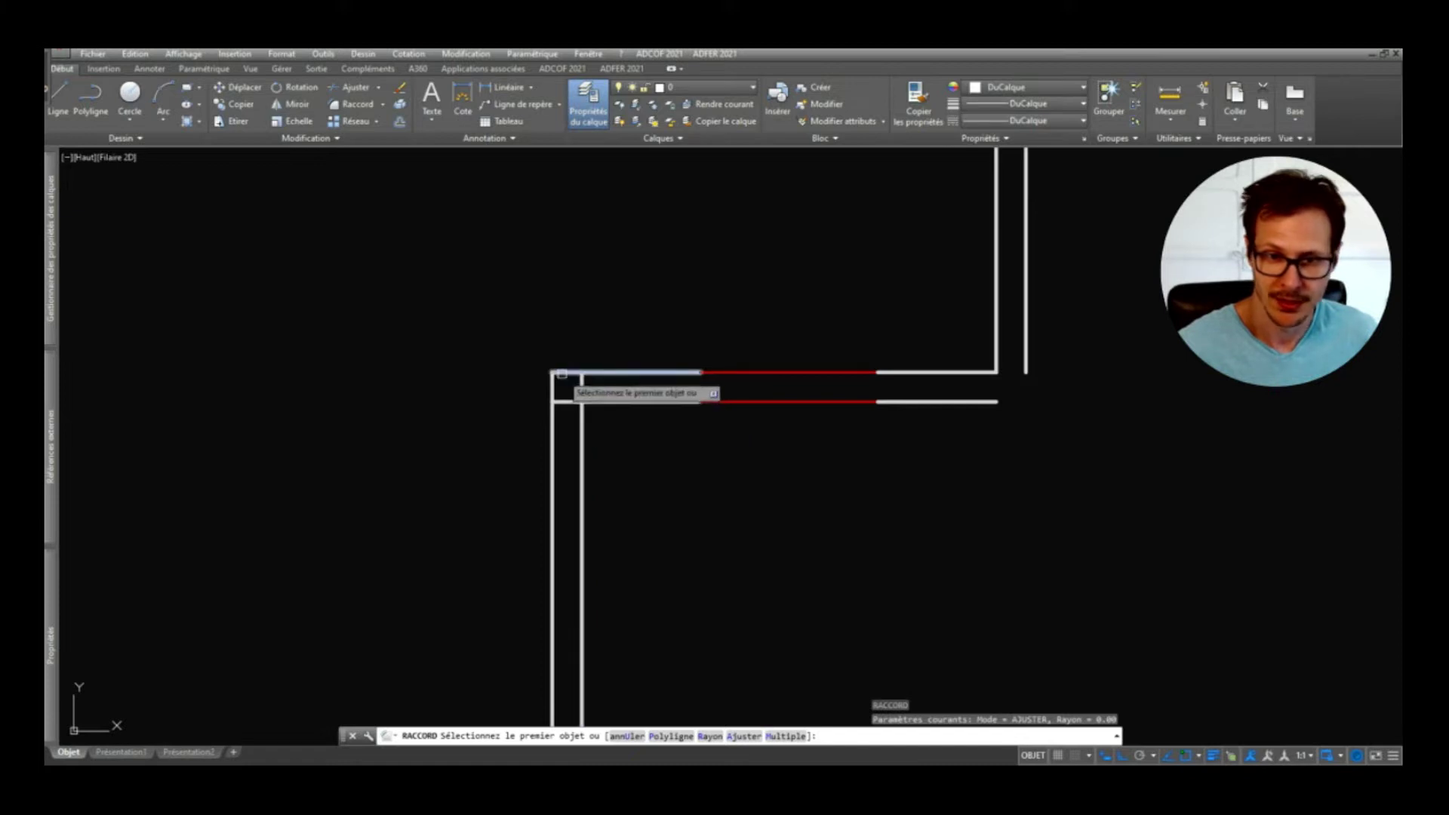
{"action": "left_click", "coordinate": [553, 399]}
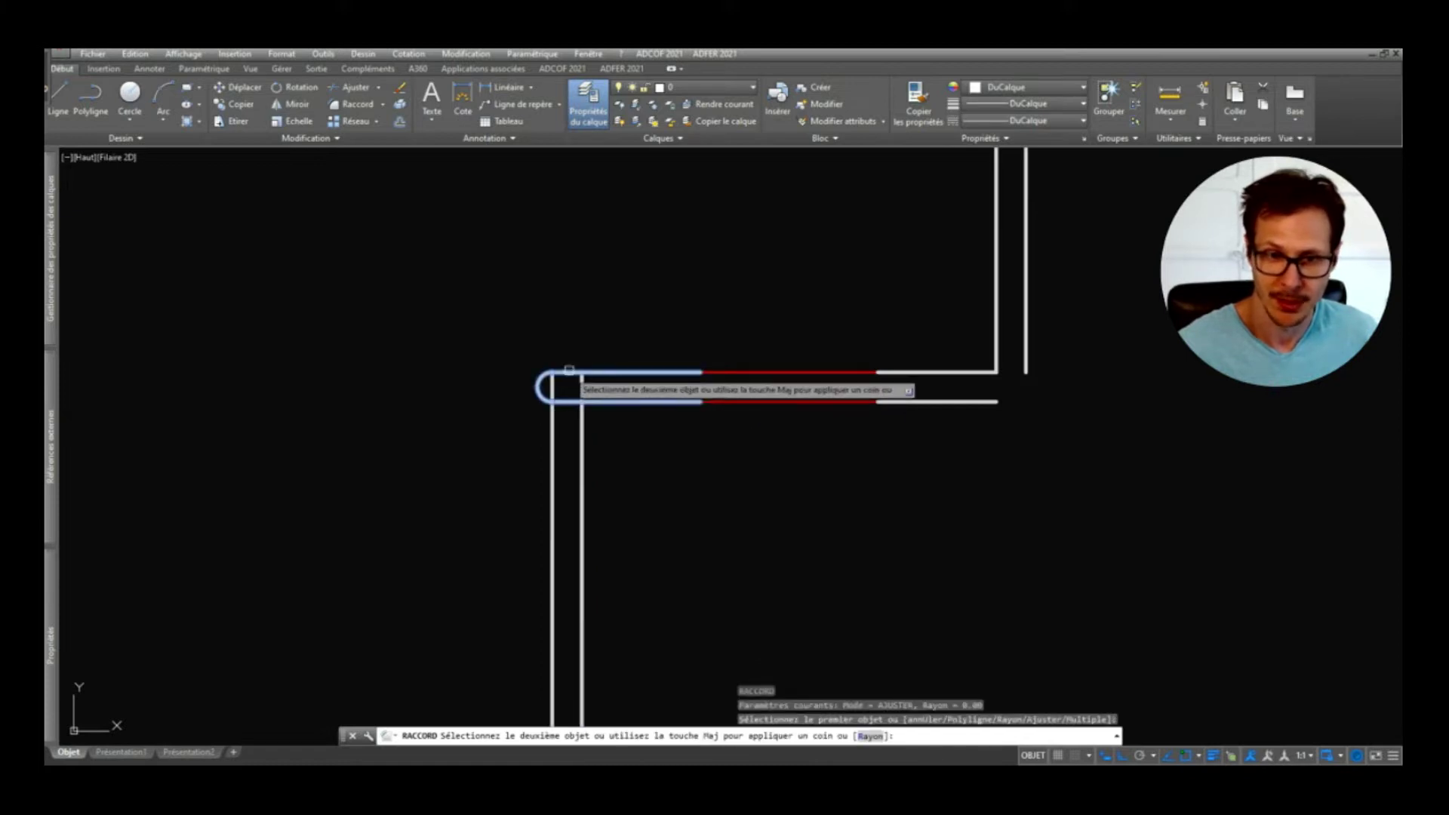
{"action": "key", "text": "Escape"}
{"action": "key", "text": "Return"}
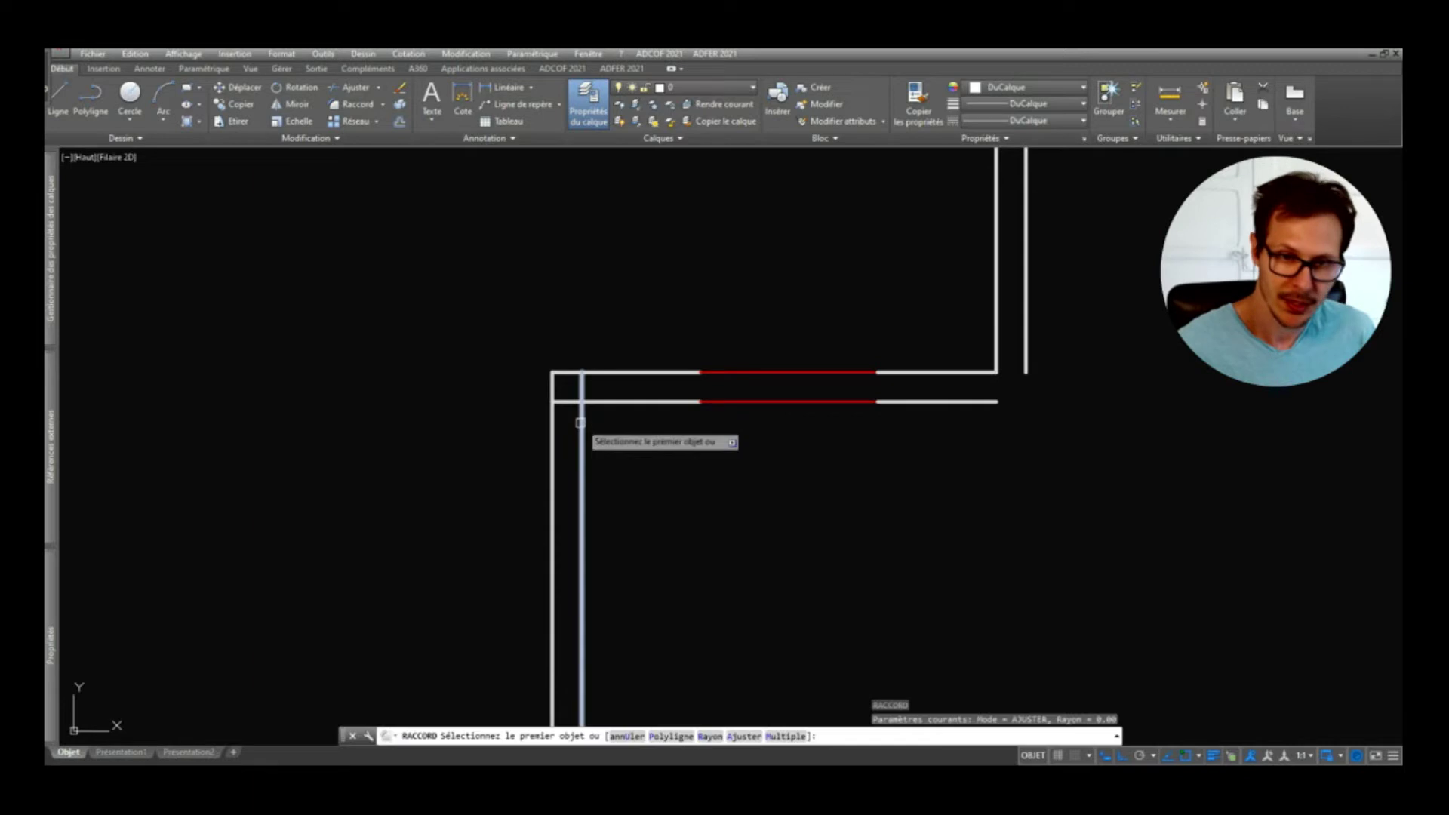
{"action": "key", "text": "Escape"}
Step: Fillet the inner wall lines at the upper-left corner of the lower-left room with radius 0
{"action": "type", "text": "RD"}
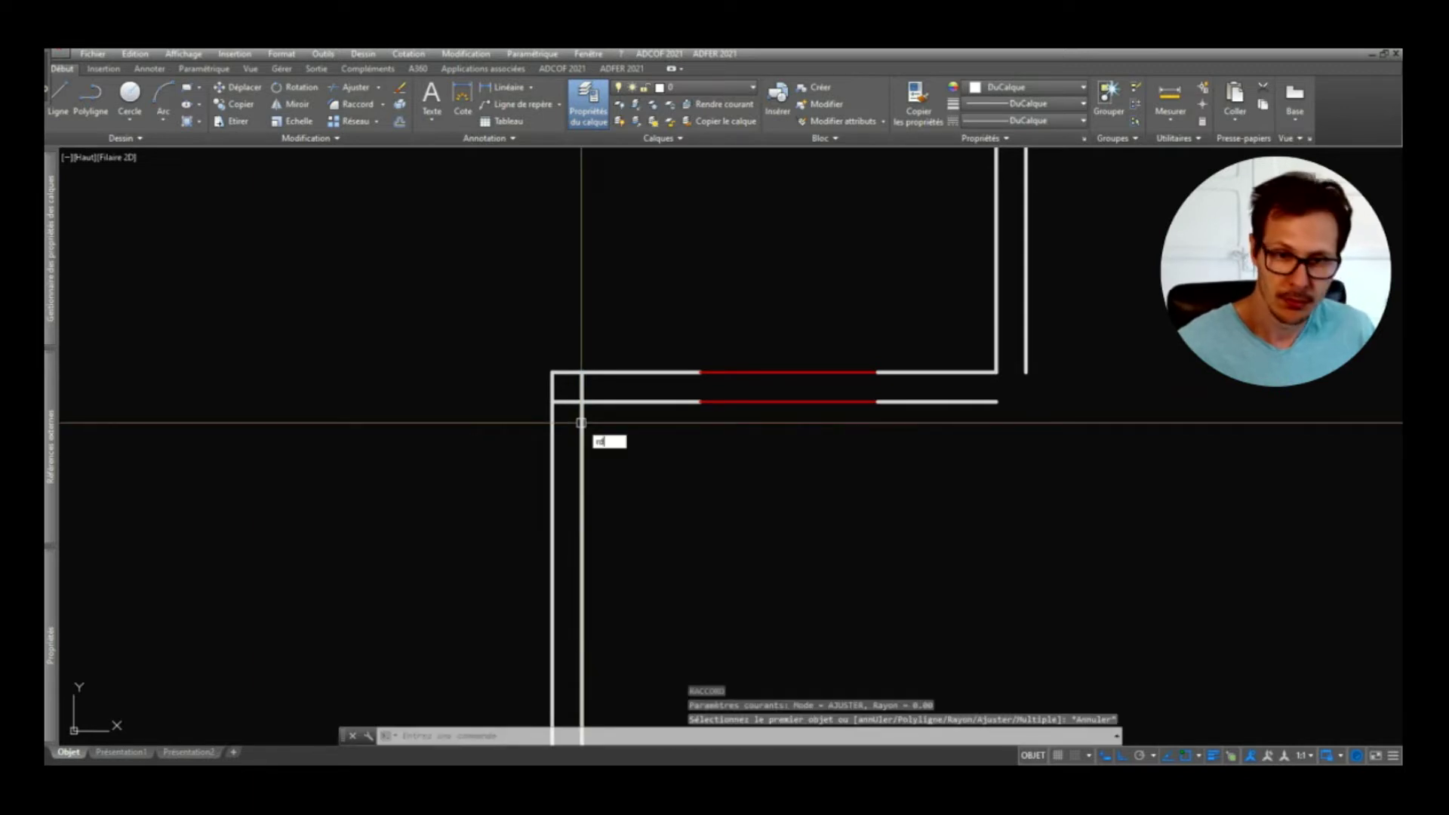
{"action": "key", "text": "Return"}
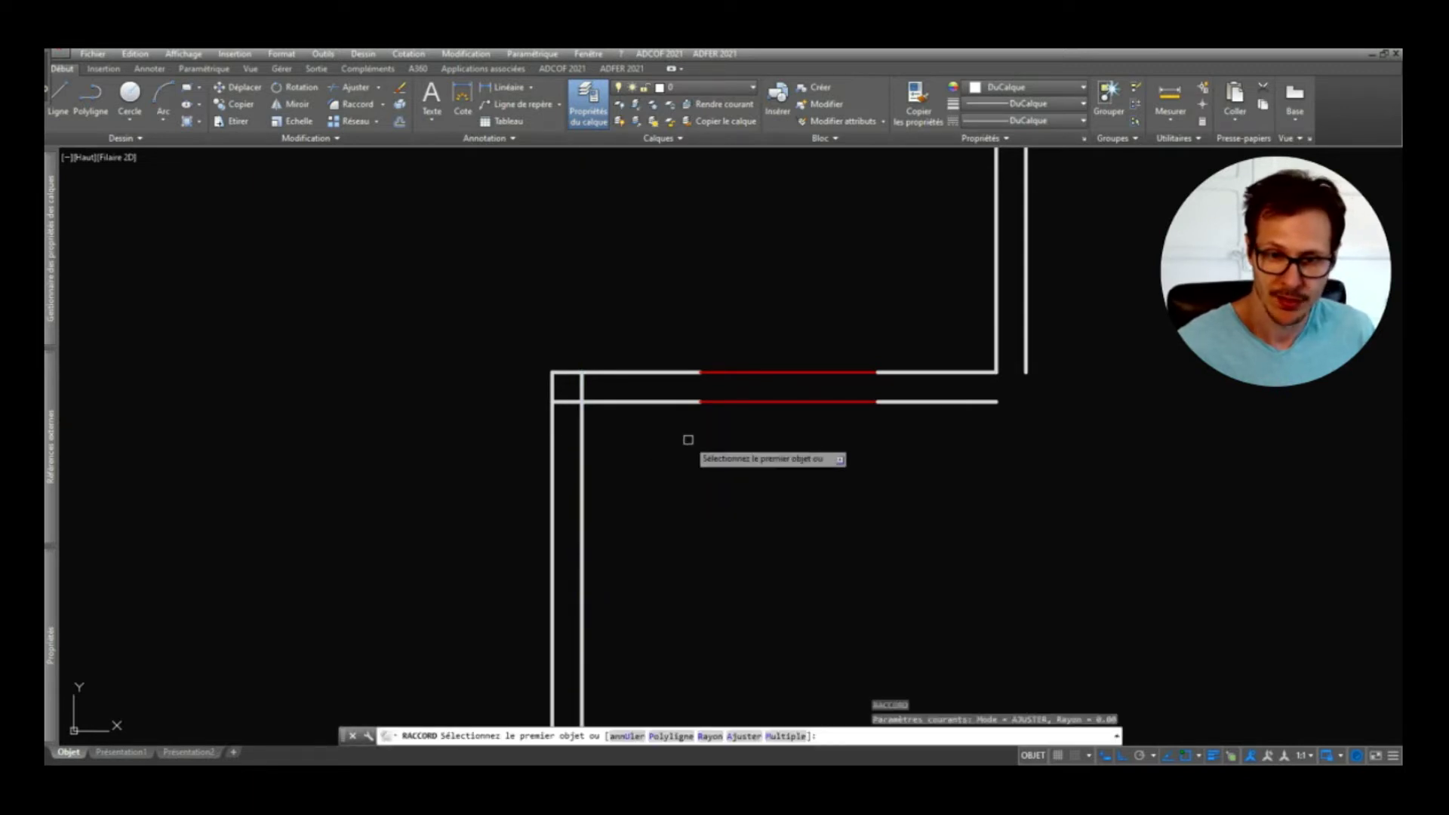
{"action": "type", "text": "r"}
{"action": "key", "text": "Return"}
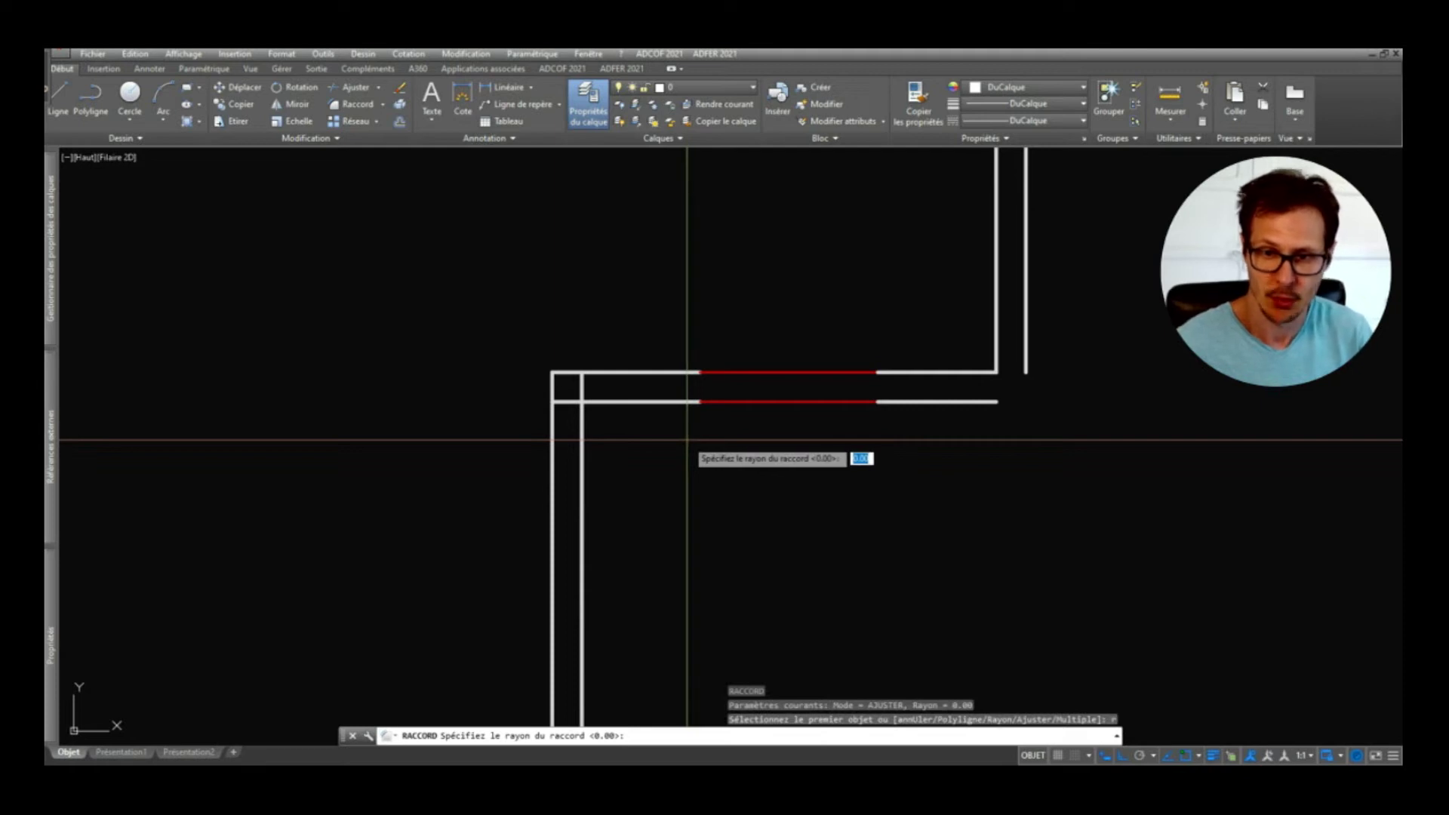
{"action": "key", "text": "Return"}
{"action": "left_click", "coordinate": [604, 402]}
{"action": "left_click", "coordinate": [581, 413]}
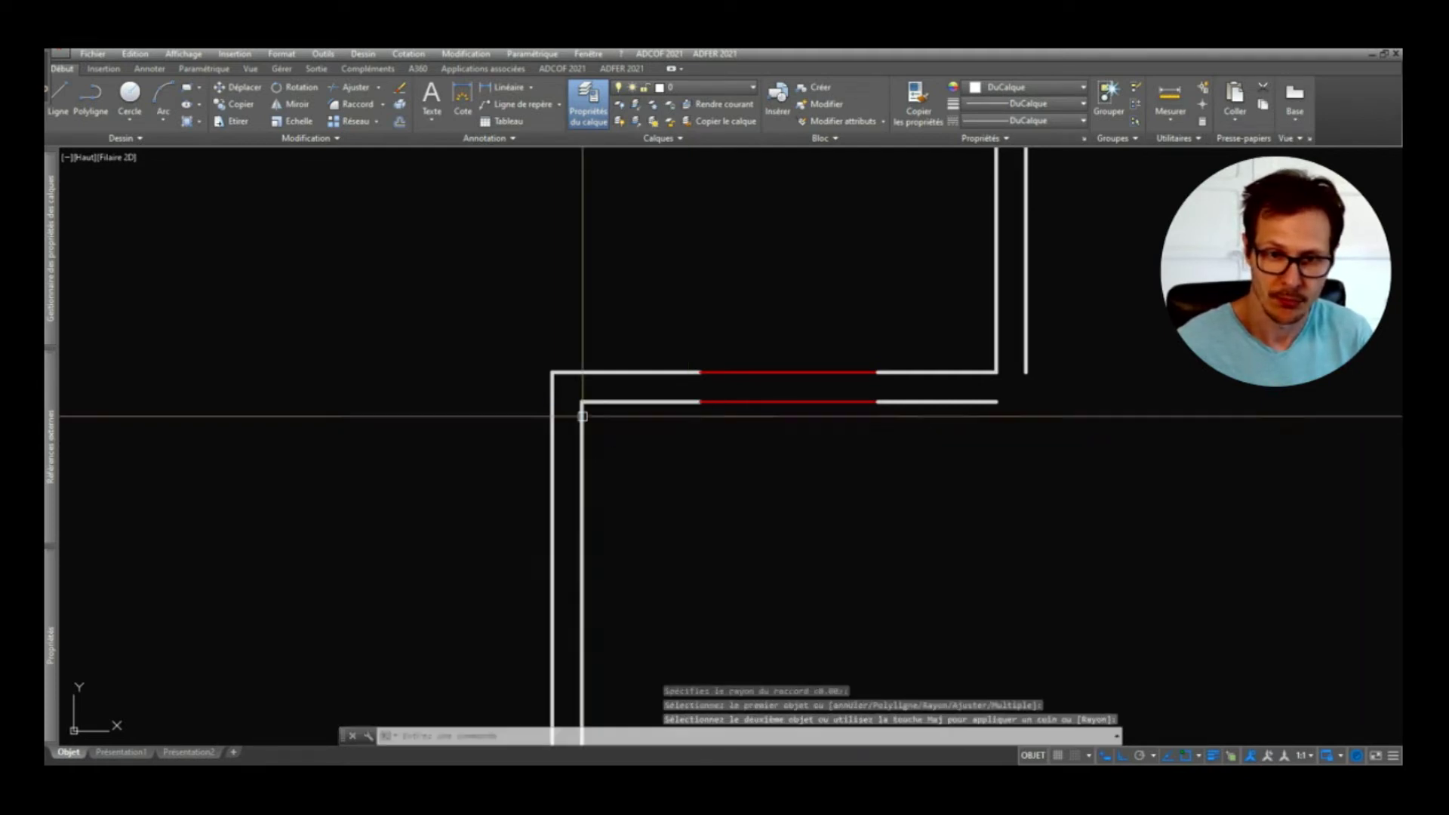
Step: Fillet the inner wall lines at the inside corner between the lower-left and upper rooms with radius 0
{"action": "key", "text": "Return"}
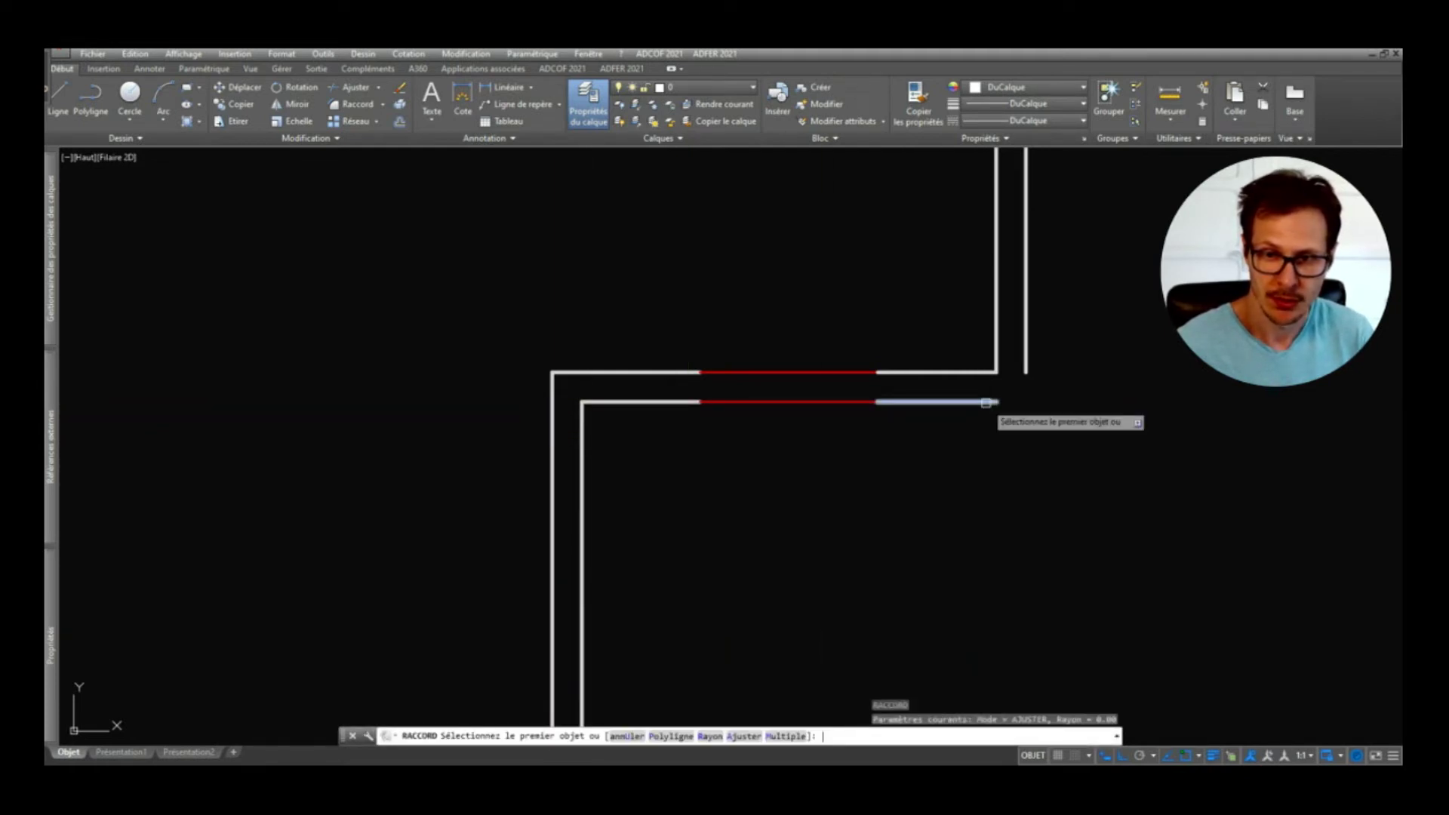
{"action": "left_click", "coordinate": [1025, 355]}
{"action": "scroll", "coordinate": [891, 427], "scroll_direction": "down", "scroll_amount": 1}
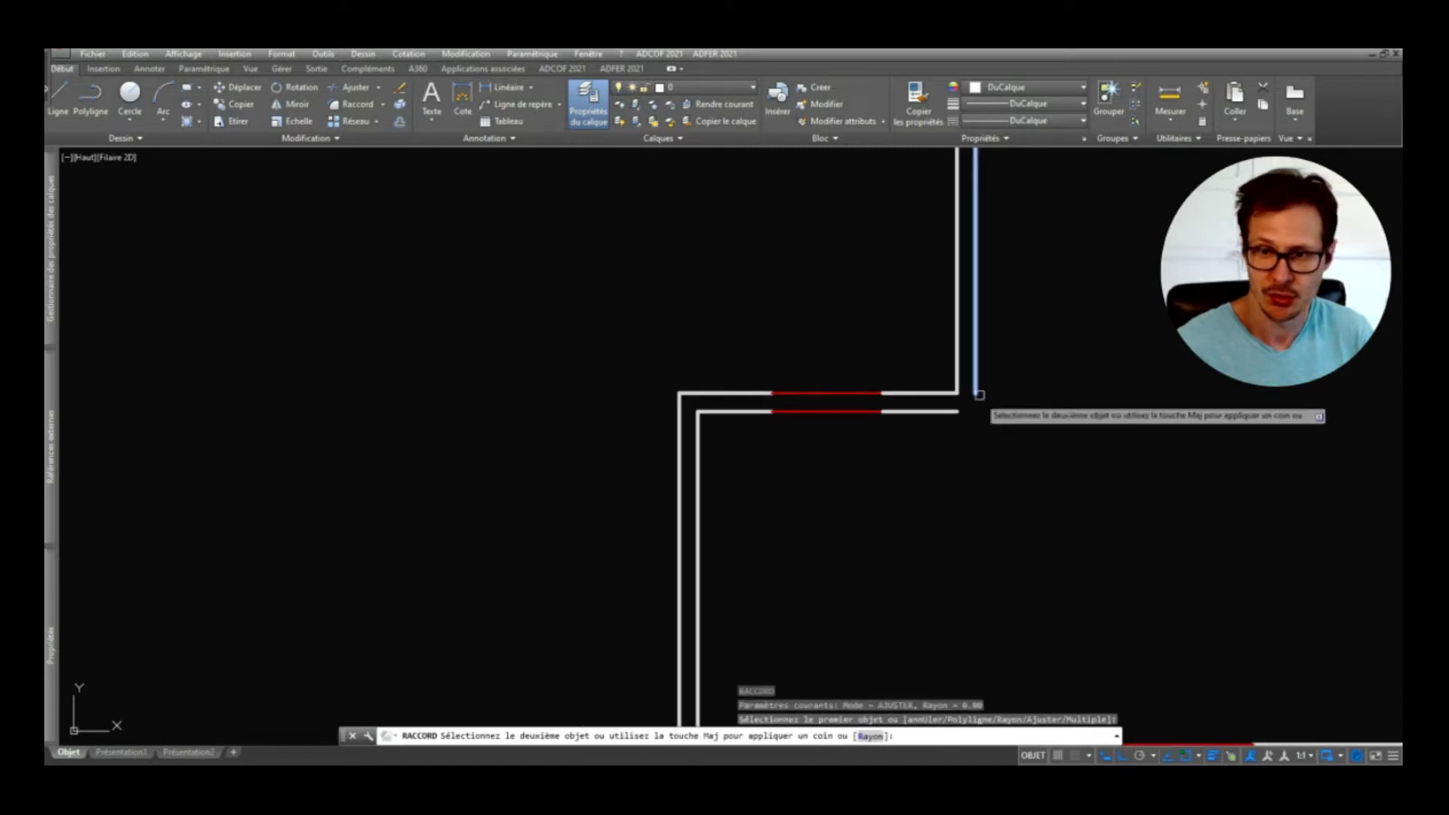
{"action": "left_click", "coordinate": [955, 412]}
{"action": "scroll", "coordinate": [868, 474], "scroll_direction": "down", "scroll_amount": 2}
{"action": "key", "text": "Return"}
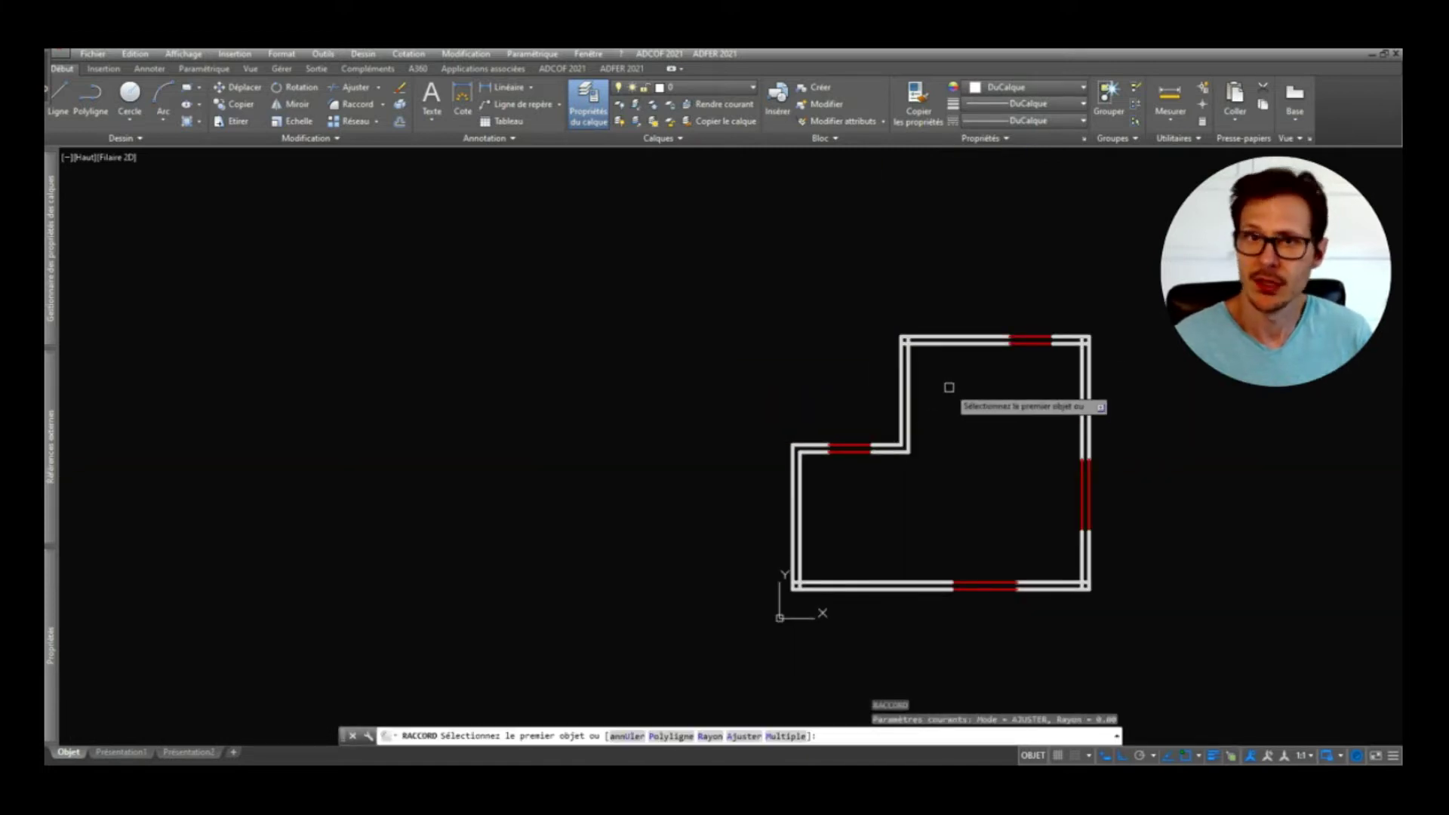
{"action": "key", "text": "Escape"}
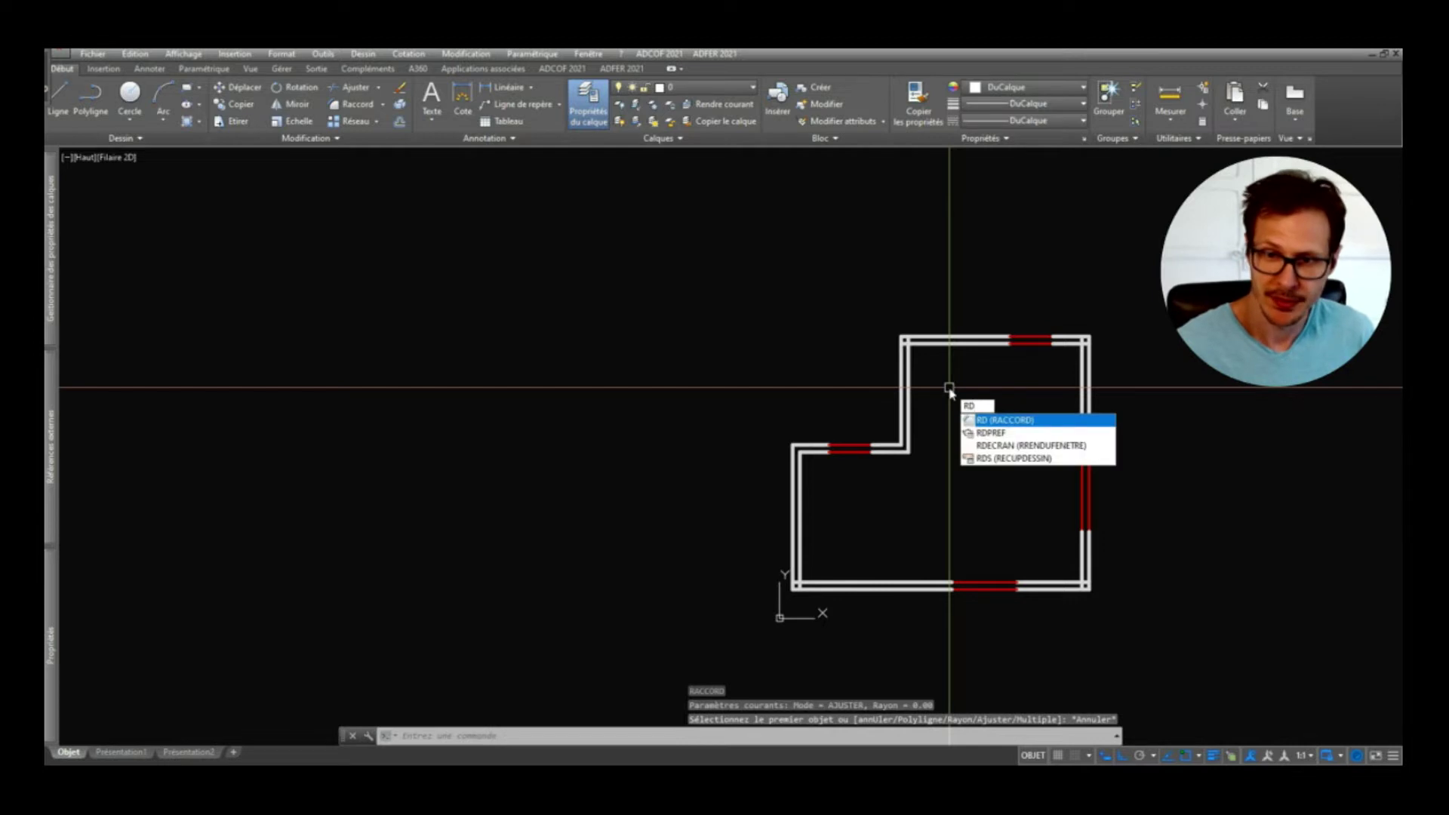
Step: Fillet the four remaining inner wall corners with radius 0, using the Multiple option
{"action": "key", "text": "Return"}
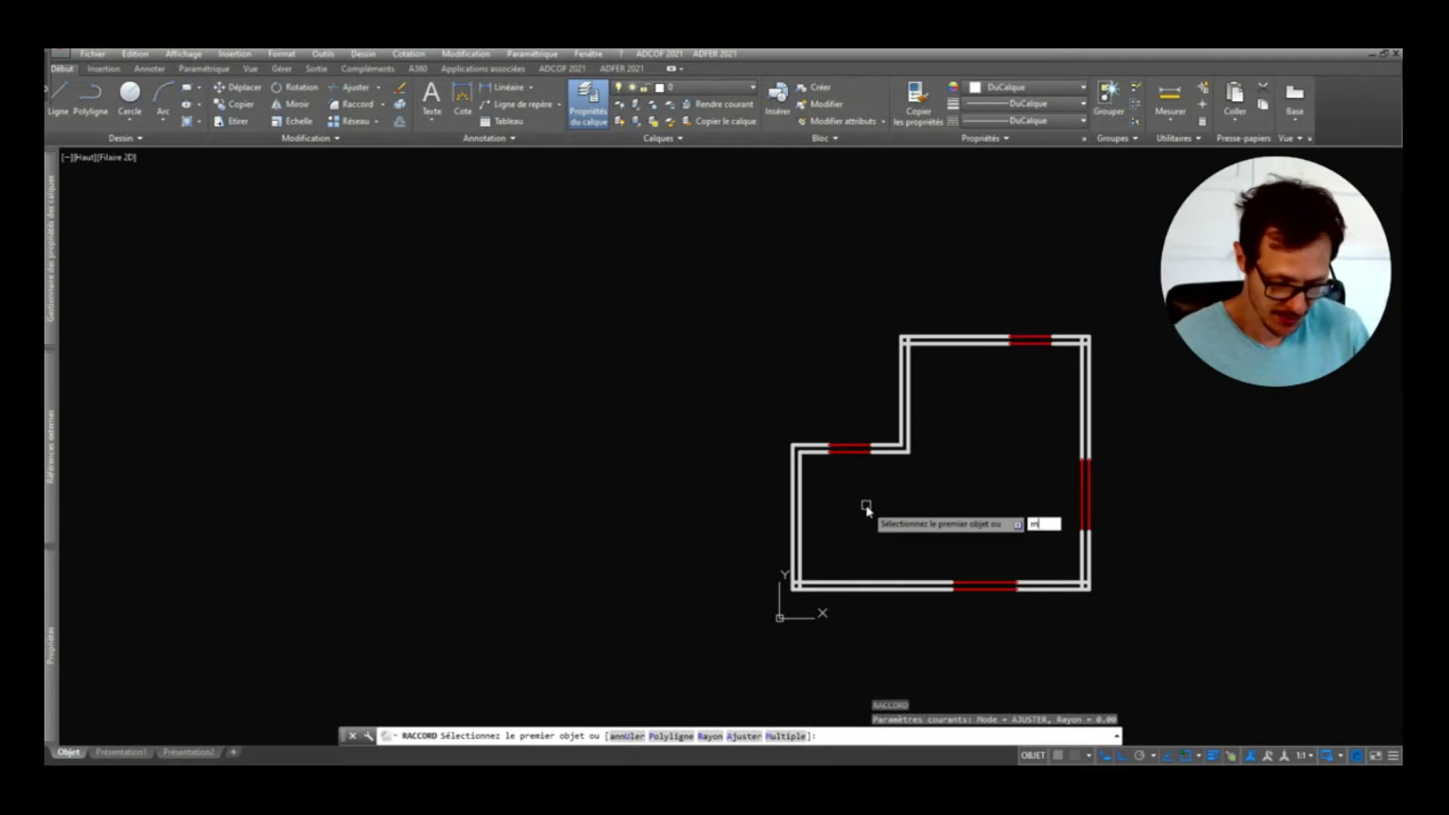
{"action": "scroll", "coordinate": [979, 359], "scroll_direction": "up", "scroll_amount": 2}
{"action": "middle_click_drag", "start_coordinate": [1114, 490], "coordinate": [1089, 390]}
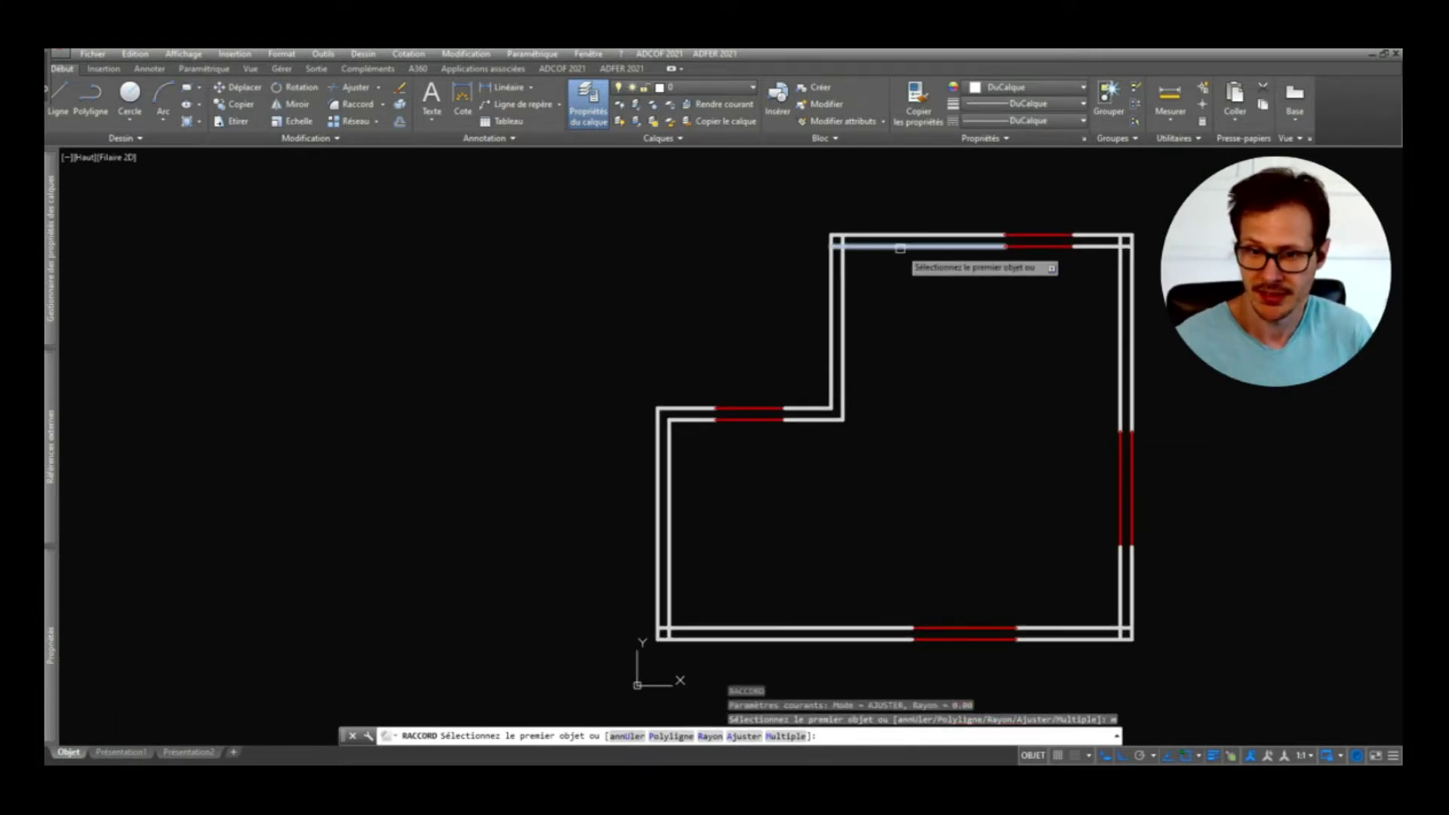
{"action": "left_click", "coordinate": [846, 265]}
{"action": "left_click", "coordinate": [860, 246]}
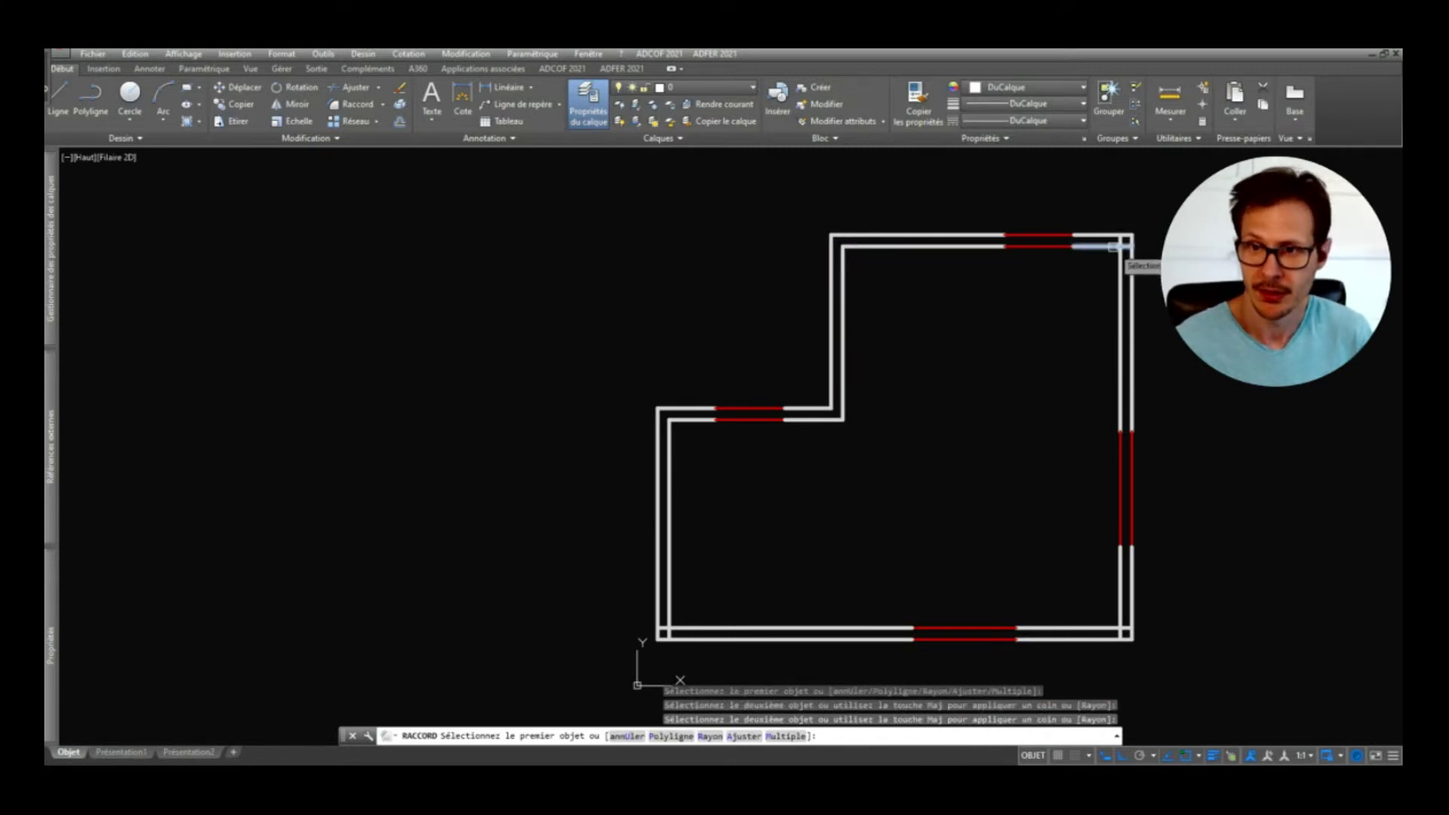
{"action": "left_click", "coordinate": [1123, 265]}
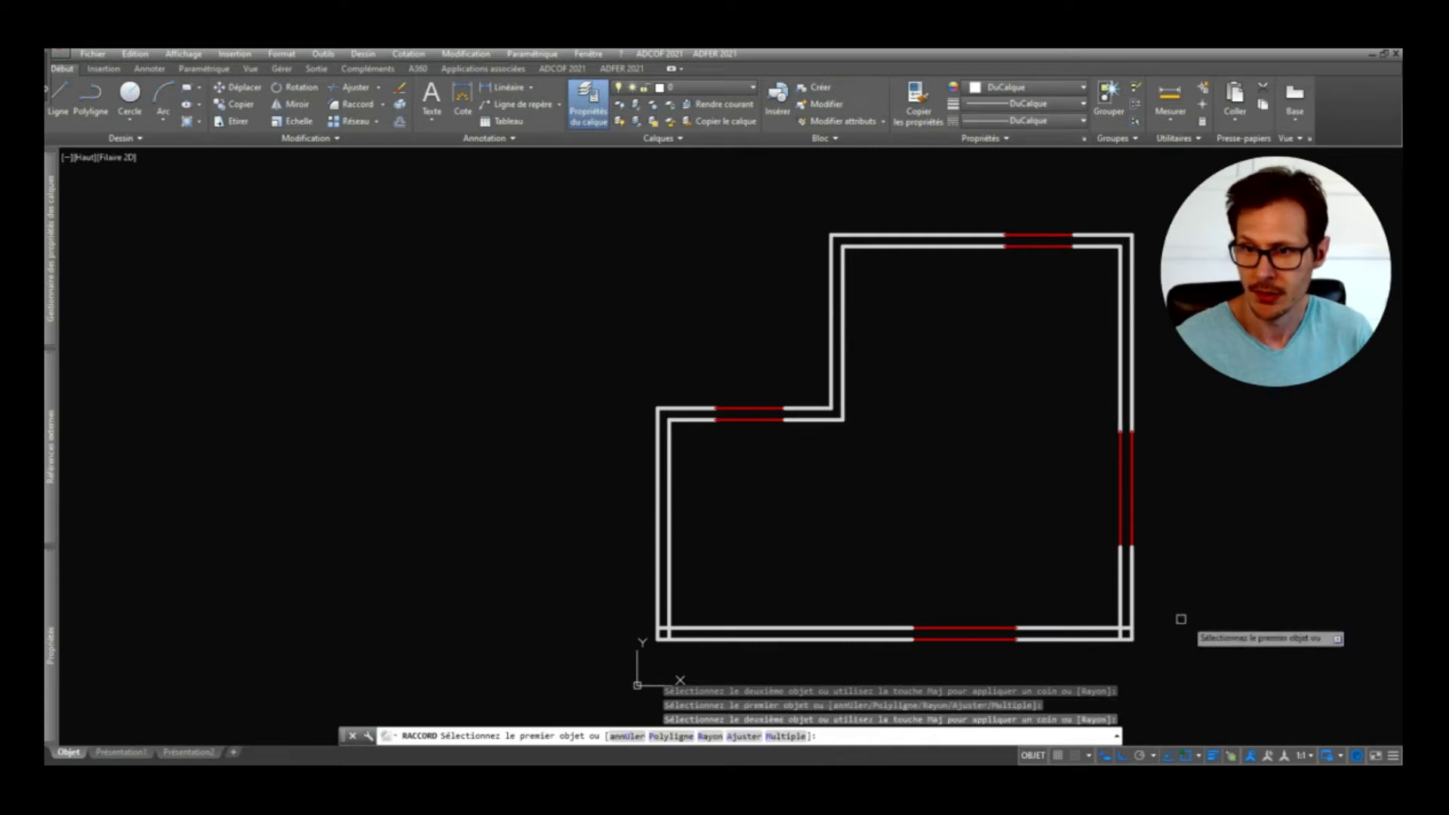
{"action": "left_click", "coordinate": [1118, 611]}
{"action": "left_click", "coordinate": [1109, 627]}
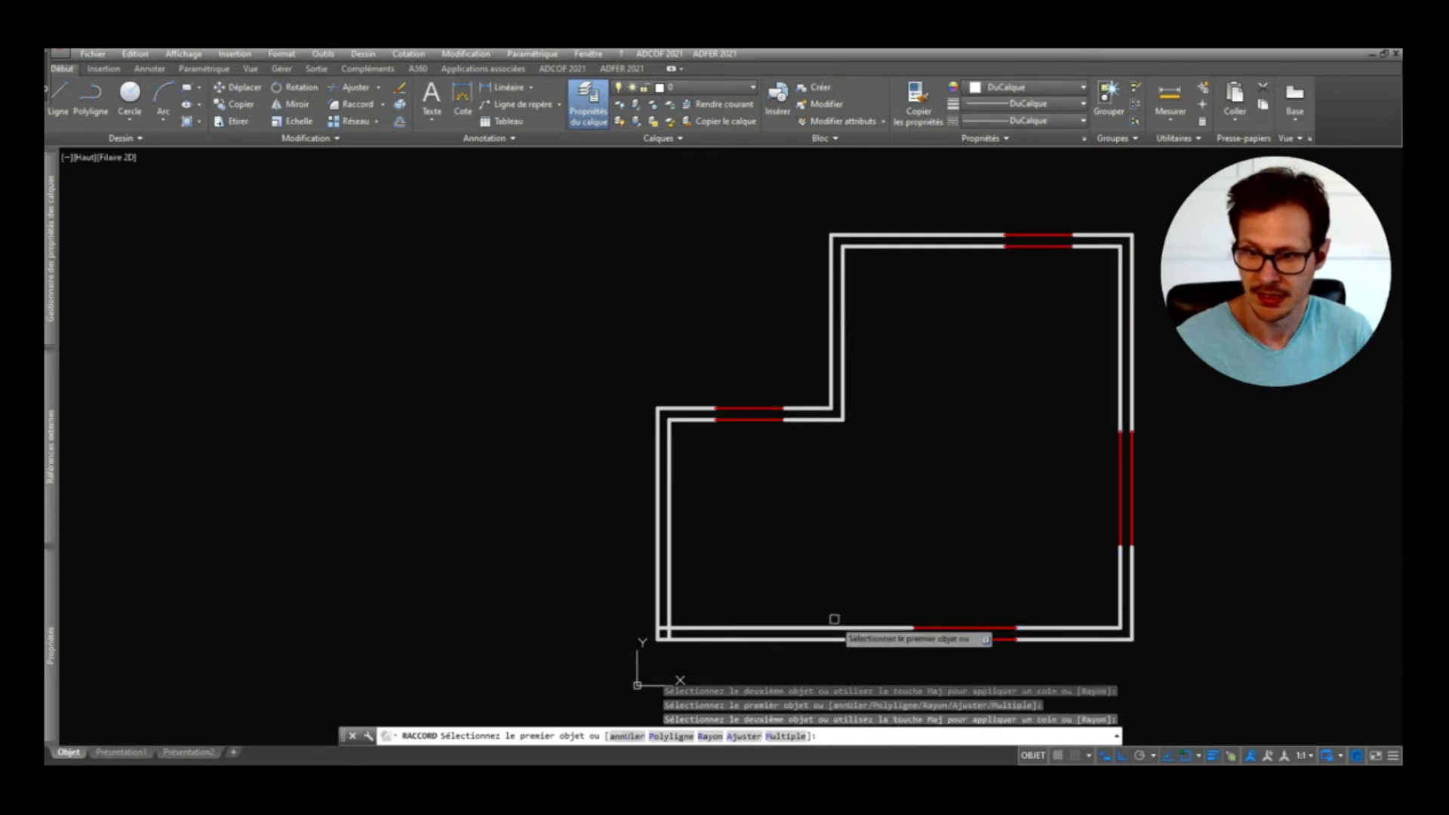
{"action": "left_click", "coordinate": [669, 597]}
{"action": "left_click", "coordinate": [690, 627]}
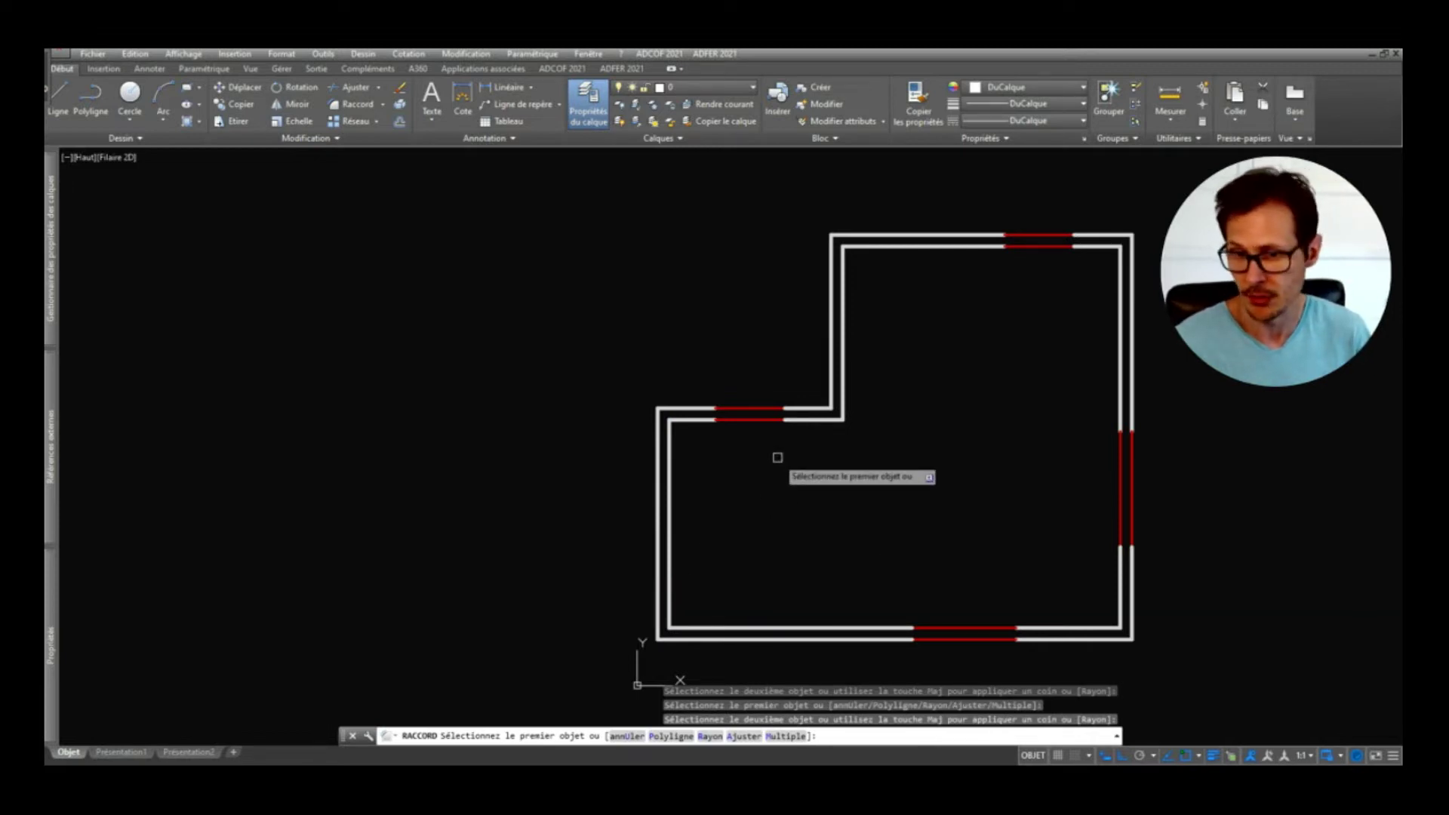
{"action": "key", "text": "Return"}
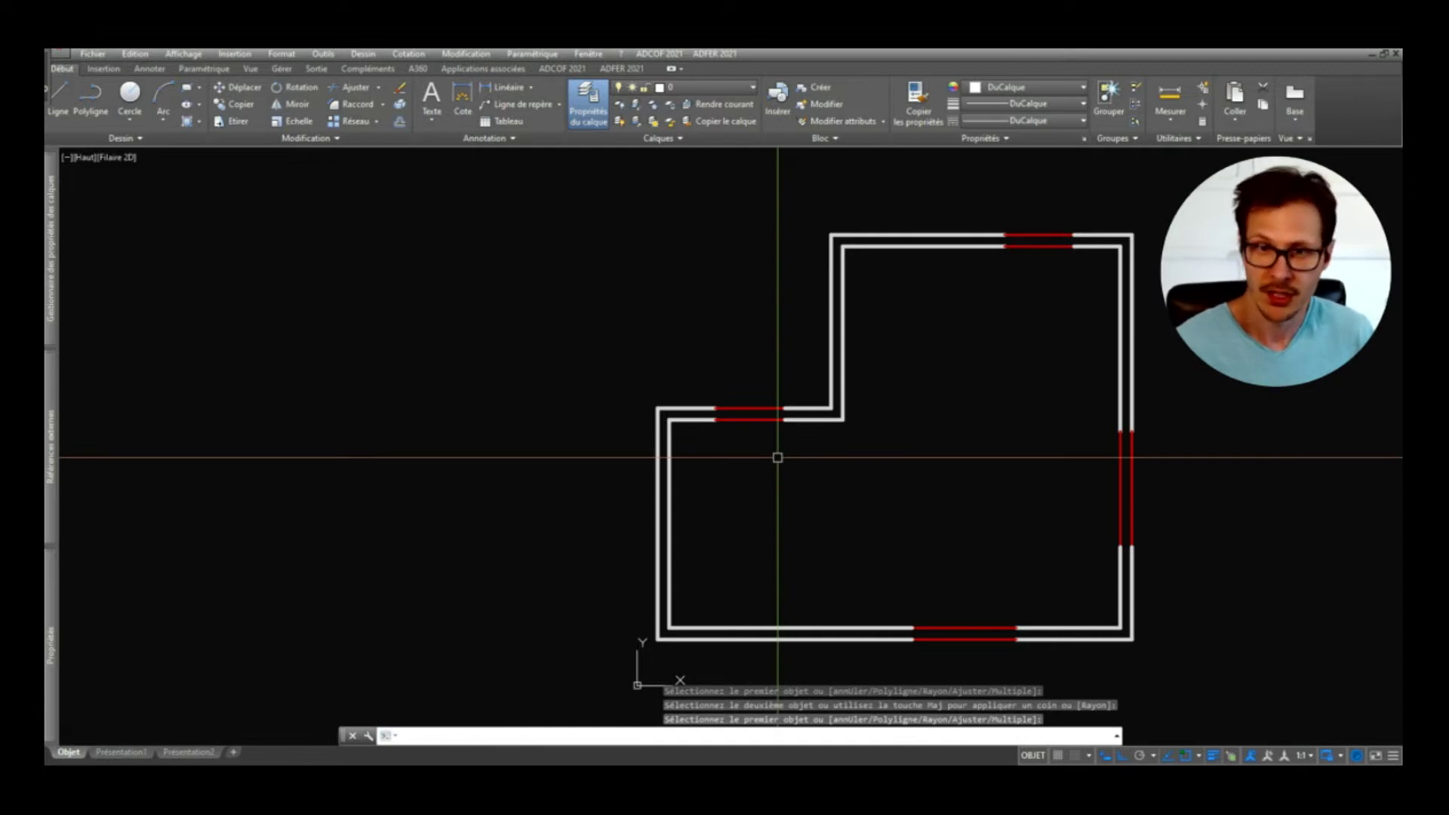
Step: Draw short lines across the wall thickness to close both ends of the beam above the lower-left room
{"action": "middle_click_drag", "start_coordinate": [883, 430], "coordinate": [793, 432]}
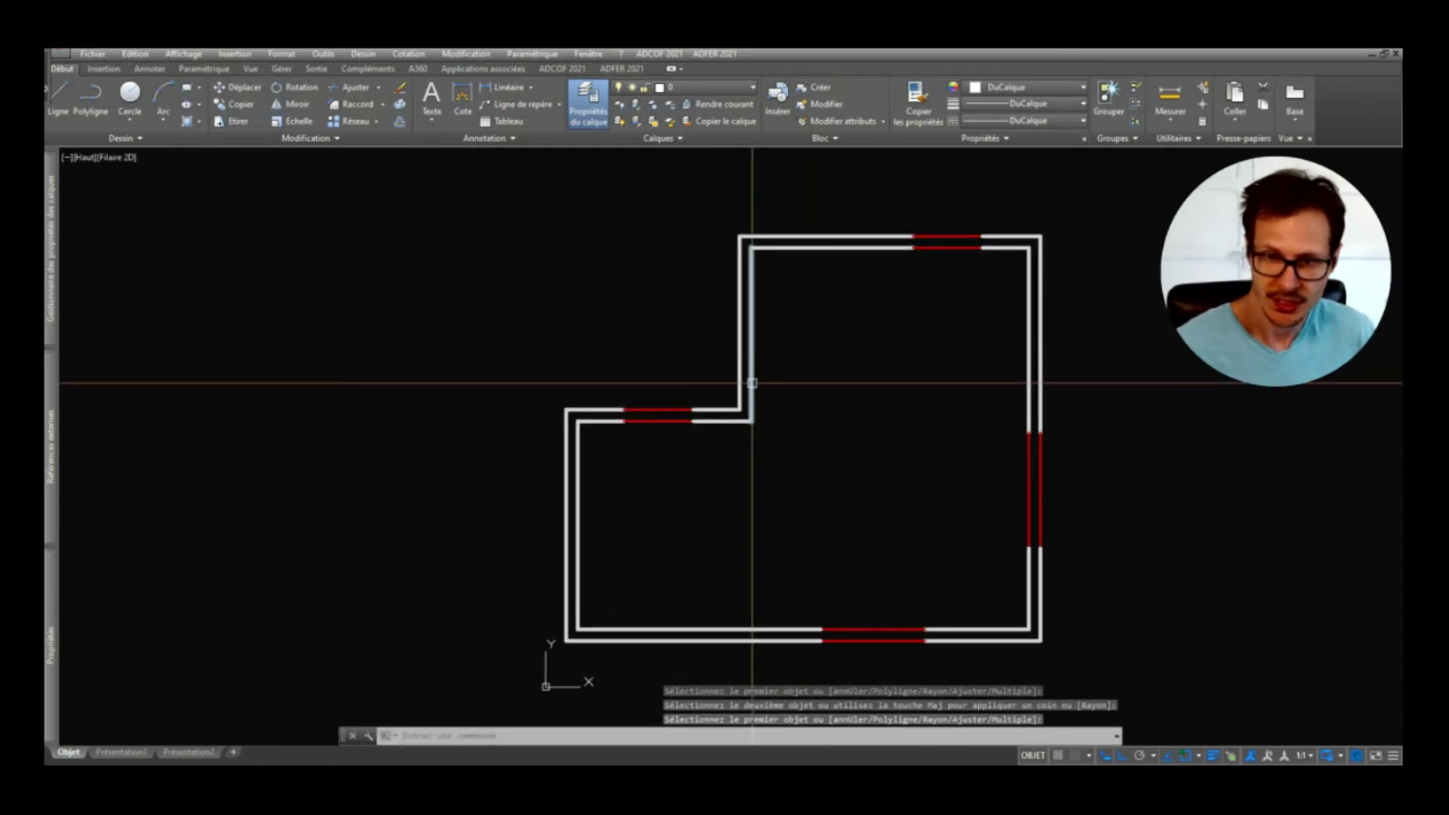
{"action": "type", "text": "l"}
{"action": "key", "text": "Return"}
{"action": "scroll", "coordinate": [625, 417], "scroll_direction": "up", "scroll_amount": 1}
{"action": "left_click", "coordinate": [624, 405]}
{"action": "left_click", "coordinate": [624, 424]}
{"action": "key", "text": "Return"}
{"action": "key", "text": "Return"}
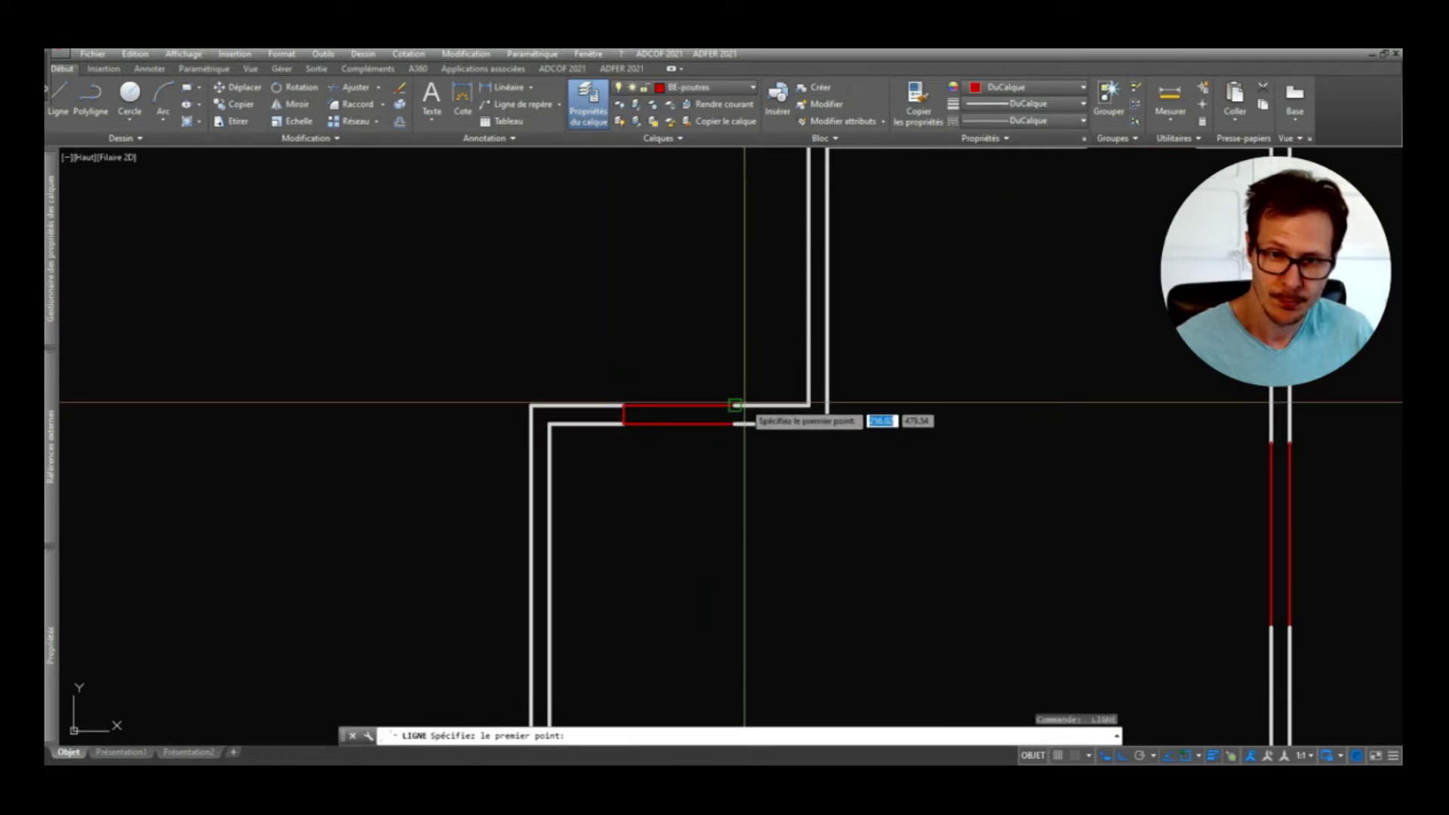
{"action": "left_click", "coordinate": [735, 405]}
{"action": "left_click", "coordinate": [736, 424]}
Step: Draw short lines closing both ends of the beam in the uppermost wall
{"action": "scroll", "coordinate": [737, 434], "scroll_direction": "down", "scroll_amount": 1}
{"action": "scroll", "coordinate": [960, 242], "scroll_direction": "up", "scroll_amount": 2}
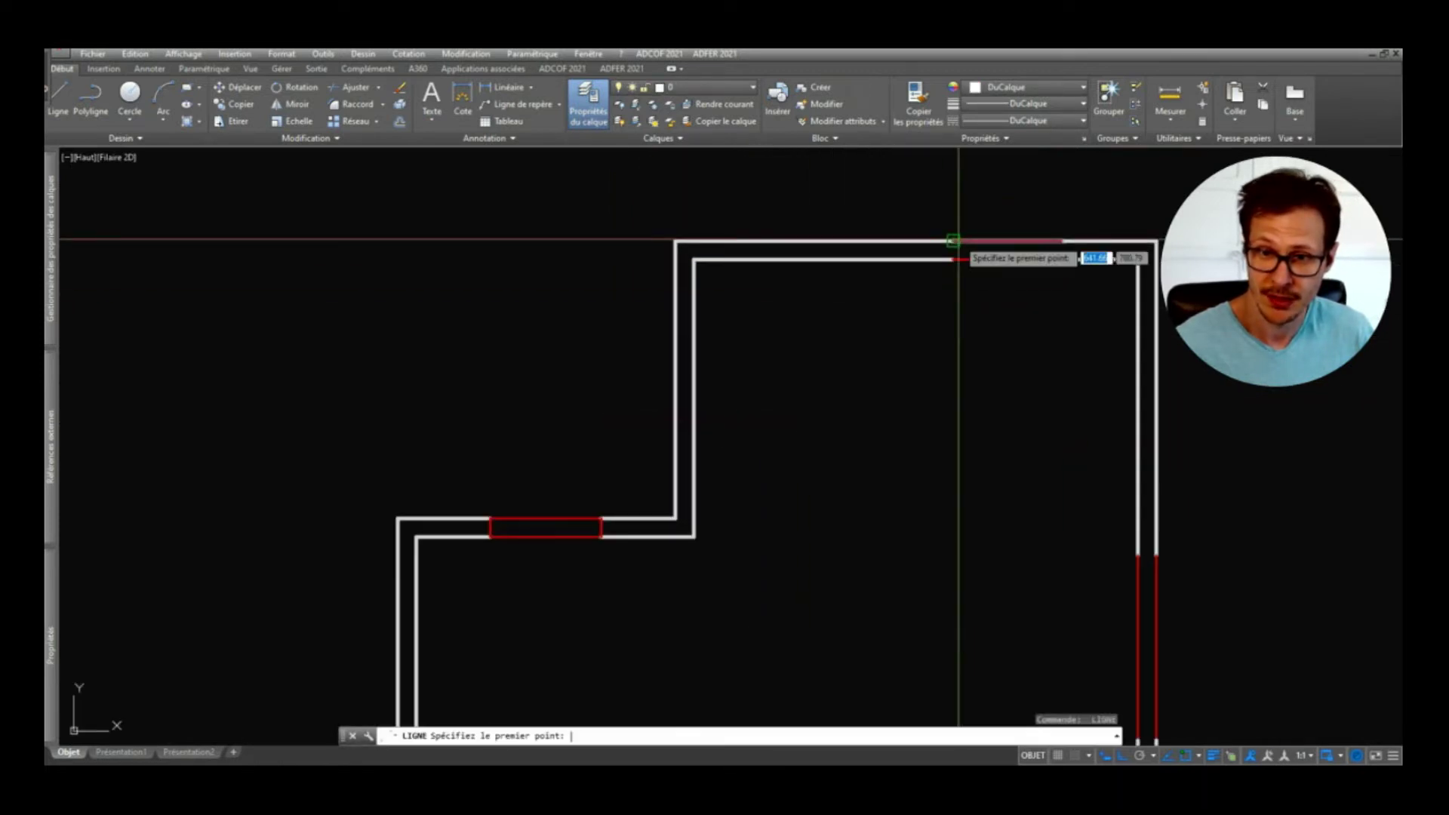
{"action": "left_click", "coordinate": [953, 258]}
{"action": "key", "text": "Return"}
{"action": "key", "text": "Return"}
{"action": "left_click", "coordinate": [1062, 243]}
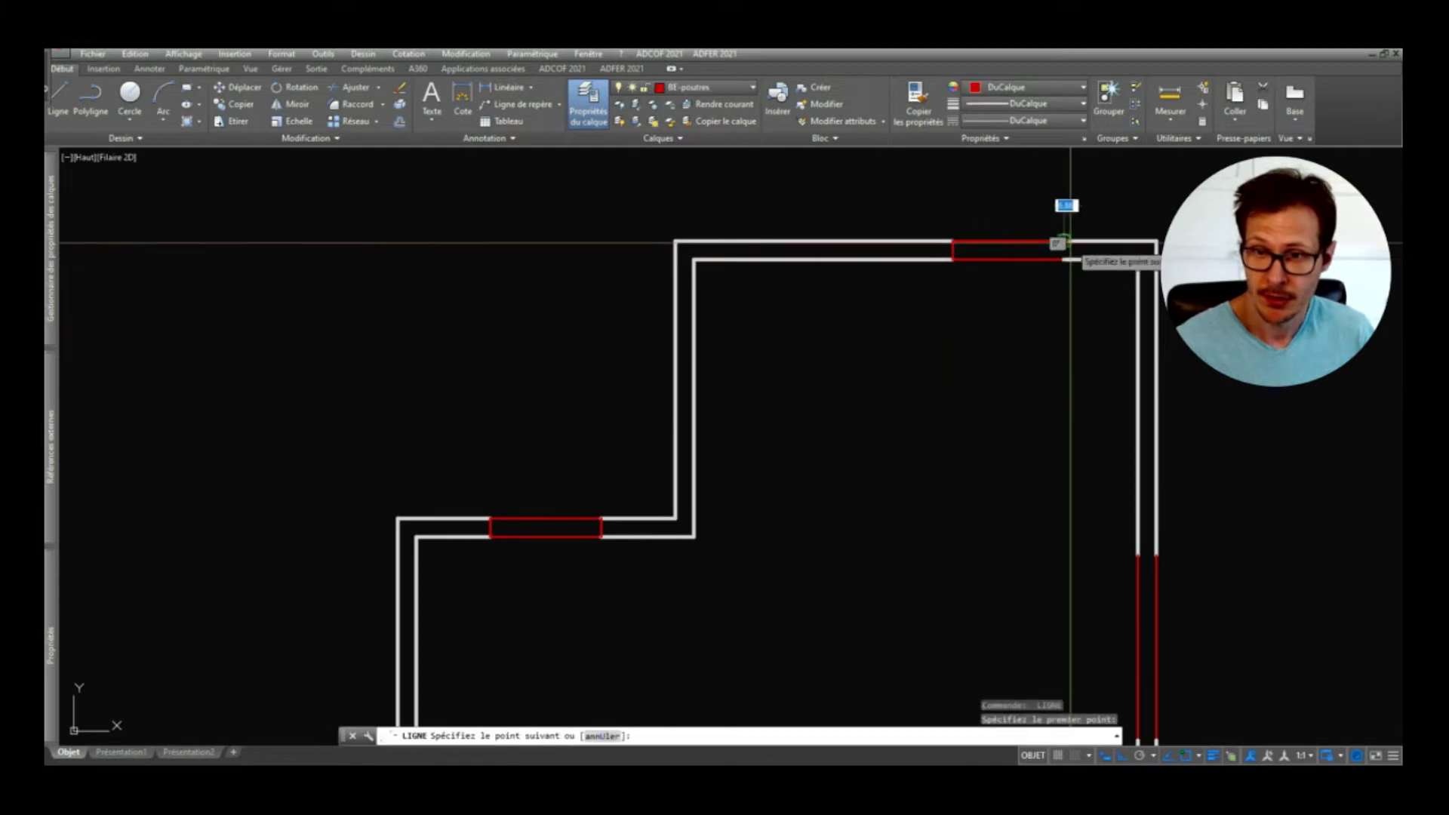
{"action": "left_click", "coordinate": [1062, 258]}
{"action": "key", "text": "Return"}
Step: Draw short lines closing both ends of the beam in the right-hand wall
{"action": "middle_click_drag", "start_coordinate": [1189, 500], "coordinate": [847, 415]}
{"action": "key", "text": "Return"}
{"action": "left_click", "coordinate": [796, 474]}
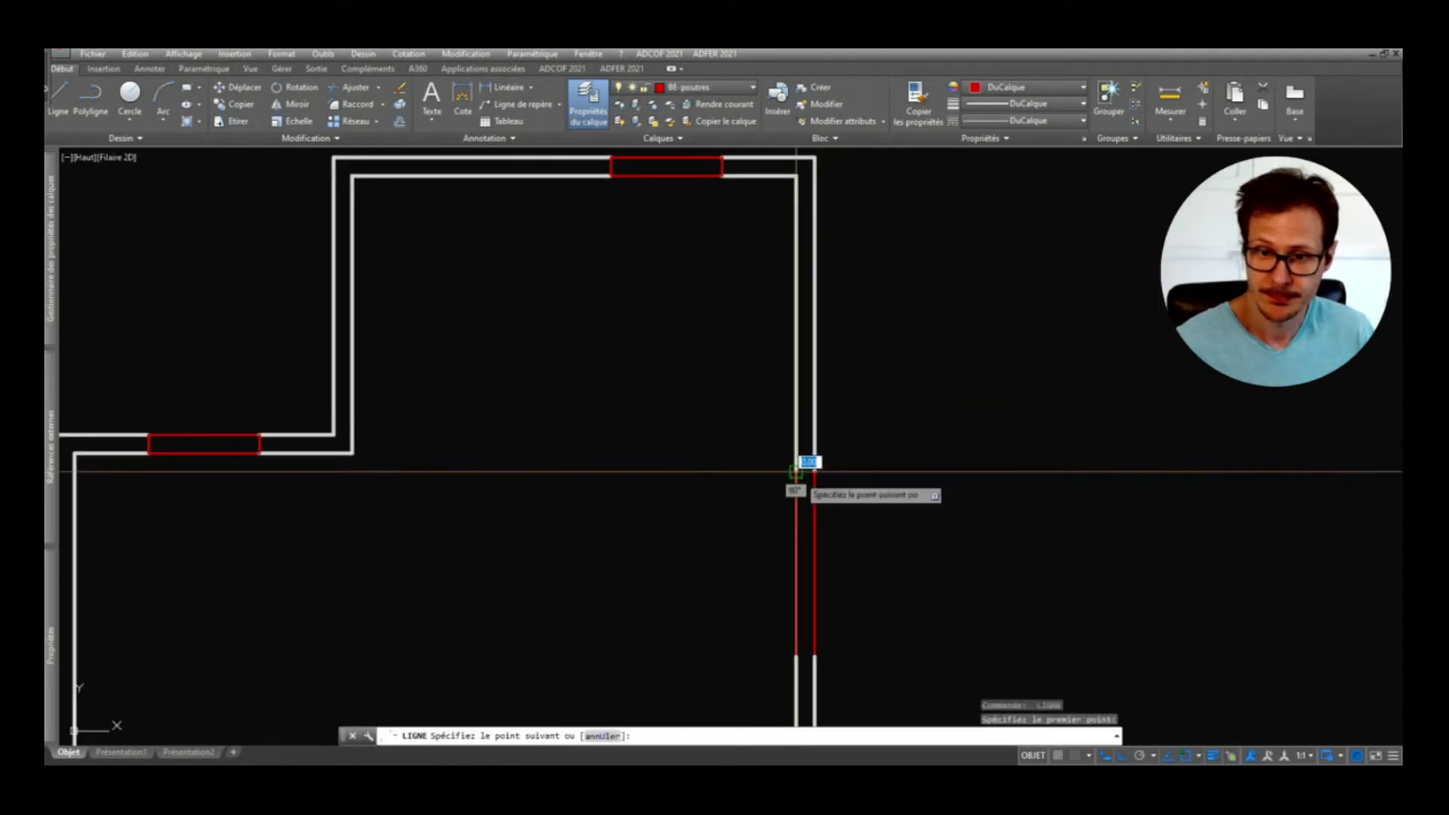
{"action": "left_click", "coordinate": [815, 472]}
{"action": "key", "text": "Return"}
{"action": "middle_click_drag", "start_coordinate": [833, 703], "coordinate": [845, 390]}
{"action": "key", "text": "Return"}
{"action": "left_click", "coordinate": [809, 341]}
{"action": "left_click", "coordinate": [828, 341]}
{"action": "key", "text": "Return"}
Step: Draw short lines closing both ends of the beam in the bottom wall
{"action": "key", "text": "Return"}
{"action": "left_click", "coordinate": [644, 471]}
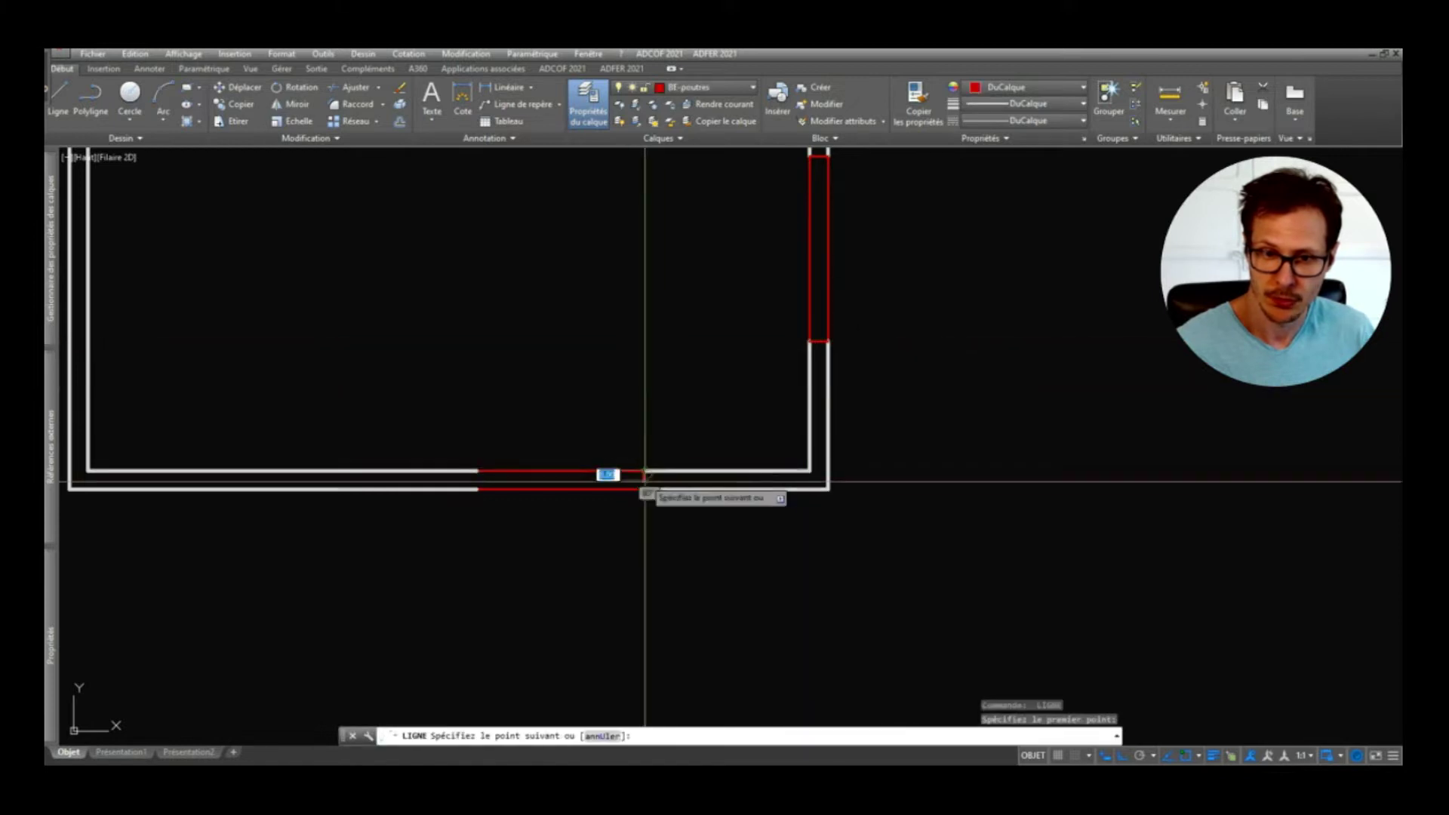
{"action": "left_click", "coordinate": [644, 490]}
{"action": "key", "text": "Return"}
{"action": "key", "text": "Return"}
{"action": "left_click", "coordinate": [477, 470]}
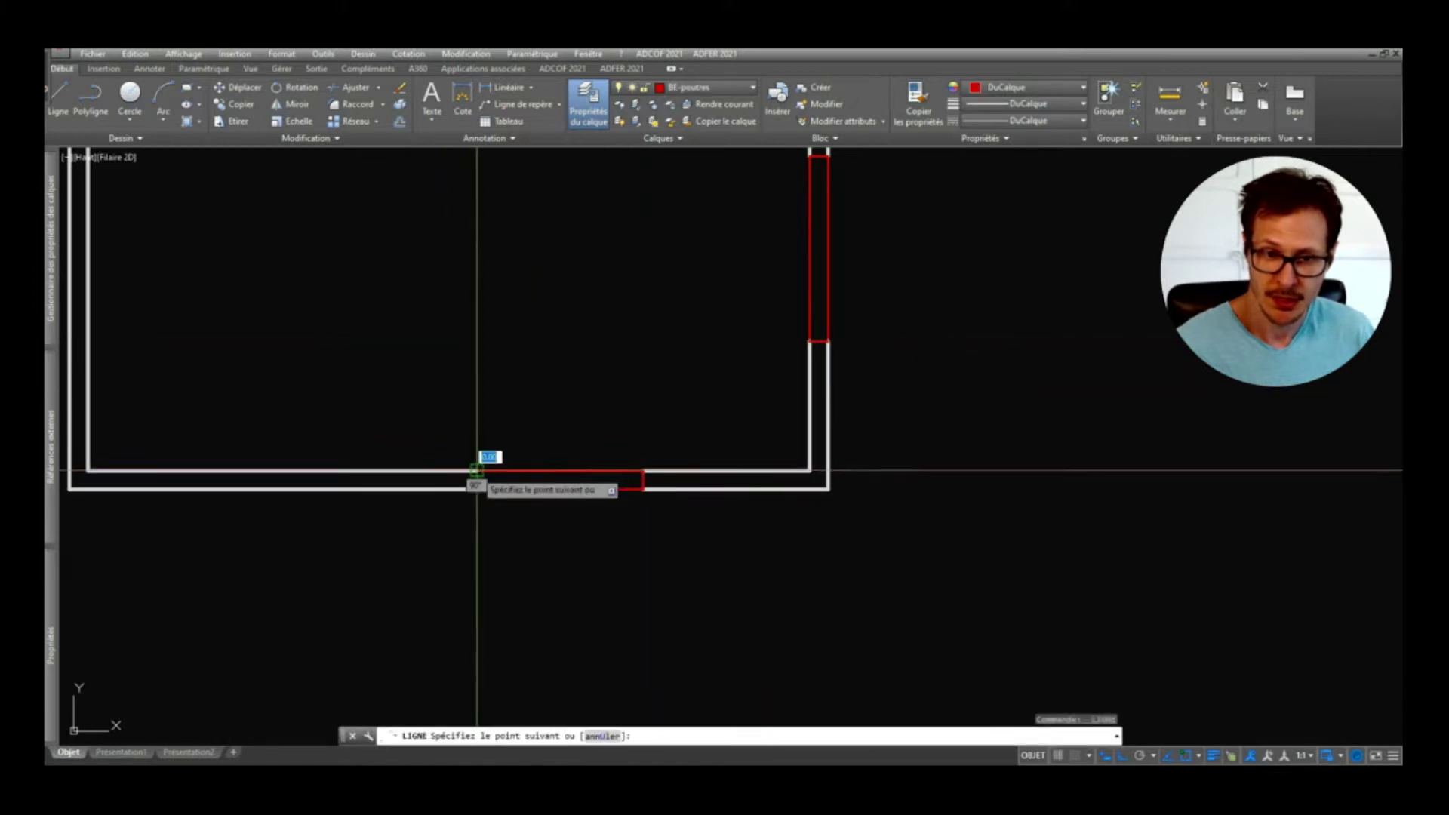
{"action": "left_click", "coordinate": [477, 489]}
{"action": "key", "text": "Return"}
{"action": "scroll", "coordinate": [774, 583], "scroll_direction": "down", "scroll_amount": 1}
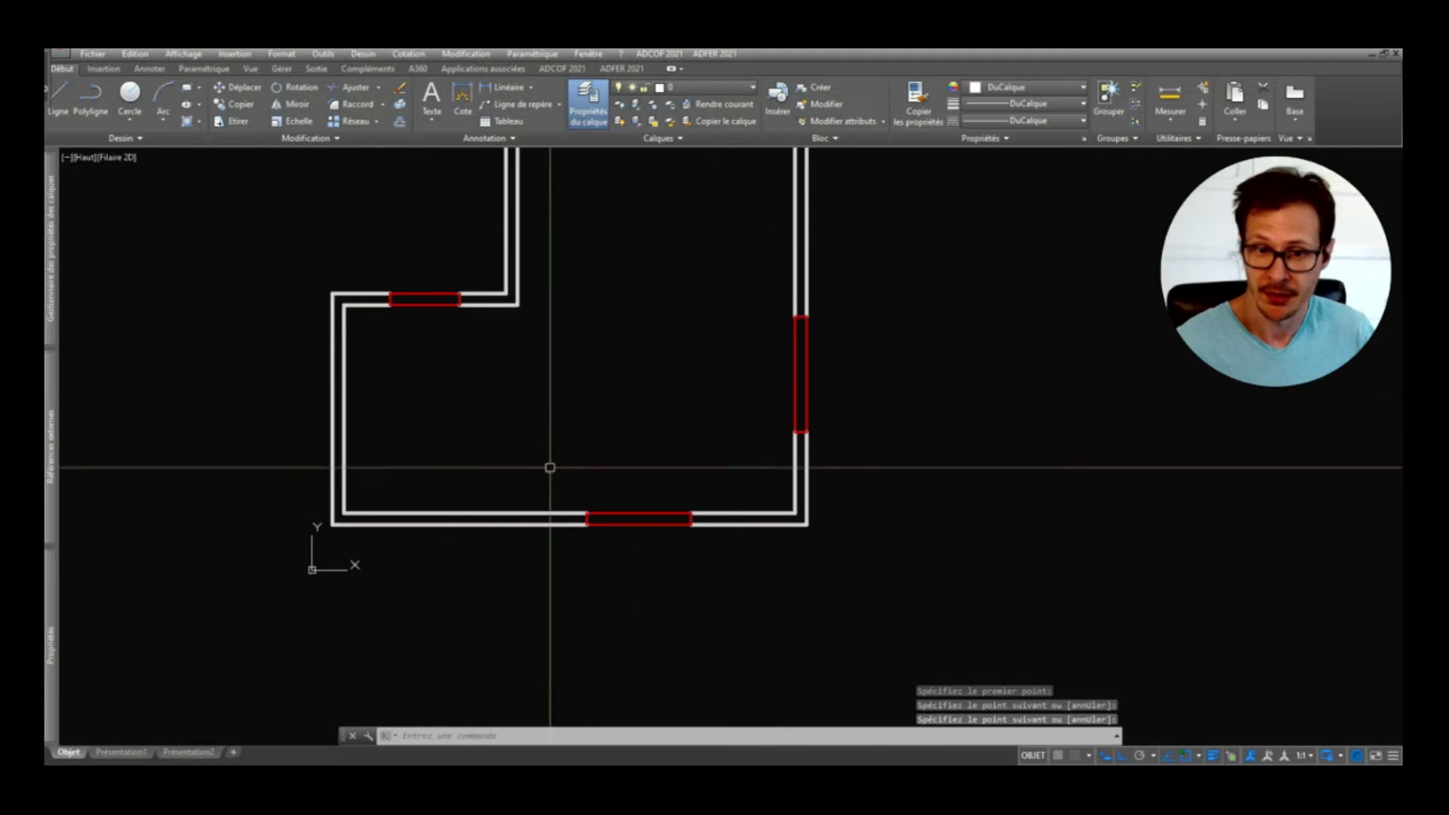
Step: Match the wall line's properties onto the two closing lines of the beam above the lower-left room
{"action": "key", "text": "m"}
{"action": "key", "text": "a"}
{"action": "key", "text": "Return"}
{"action": "left_click", "coordinate": [480, 289]}
{"action": "scroll", "coordinate": [362, 266], "scroll_direction": "up", "scroll_amount": 3}
{"action": "left_click", "coordinate": [375, 273]}
{"action": "left_click", "coordinate": [497, 488]}
{"action": "left_click", "coordinate": [548, 280]}
{"action": "left_click", "coordinate": [672, 447]}
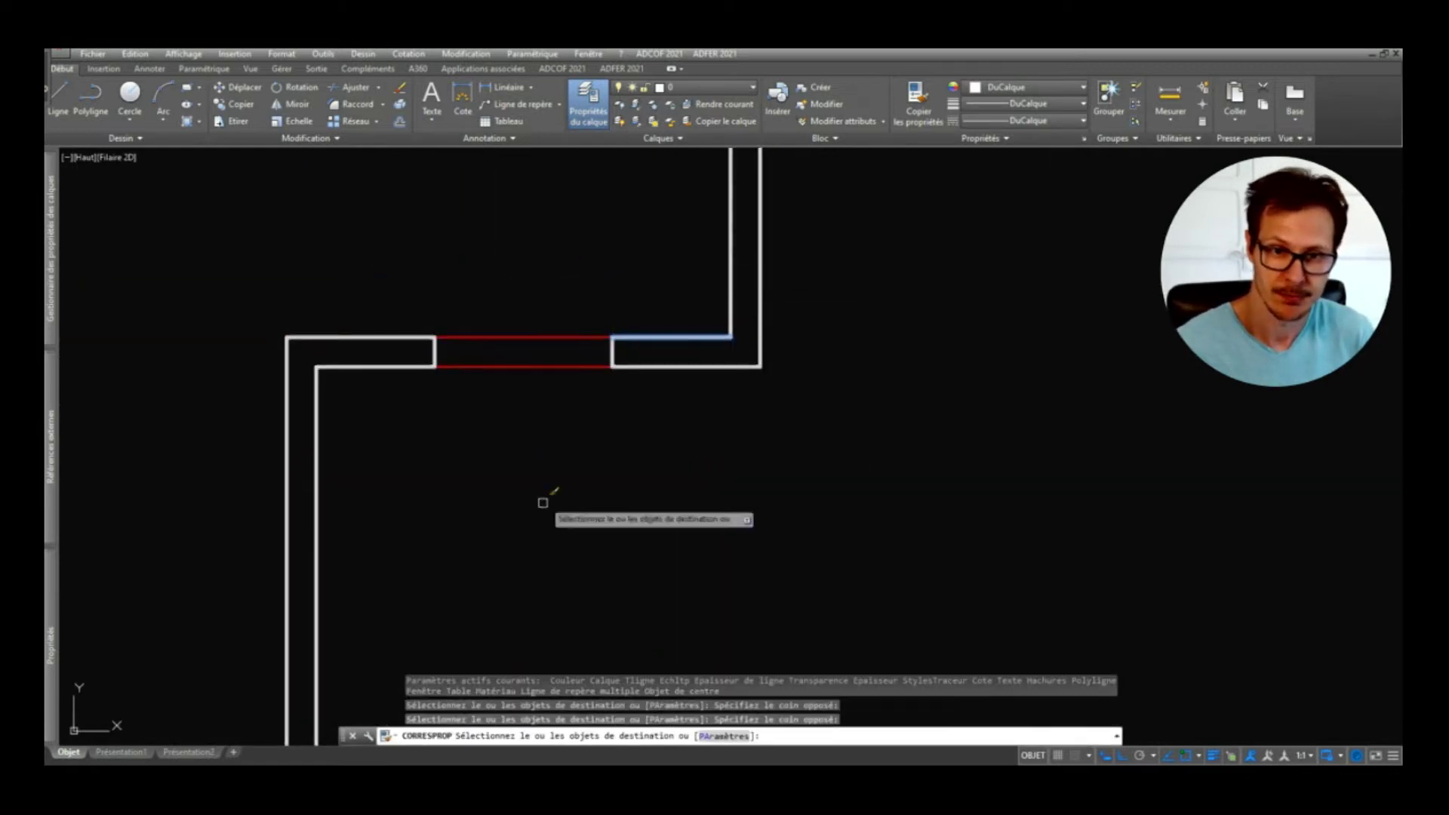
Step: Apply the matched wall properties to the closing lines of the beams in the uppermost and right-hand walls
{"action": "scroll", "coordinate": [543, 500], "scroll_direction": "down", "scroll_amount": 2}
{"action": "scroll", "coordinate": [792, 247], "scroll_direction": "up", "scroll_amount": 1}
{"action": "left_click", "coordinate": [774, 252]}
{"action": "left_click", "coordinate": [821, 359]}
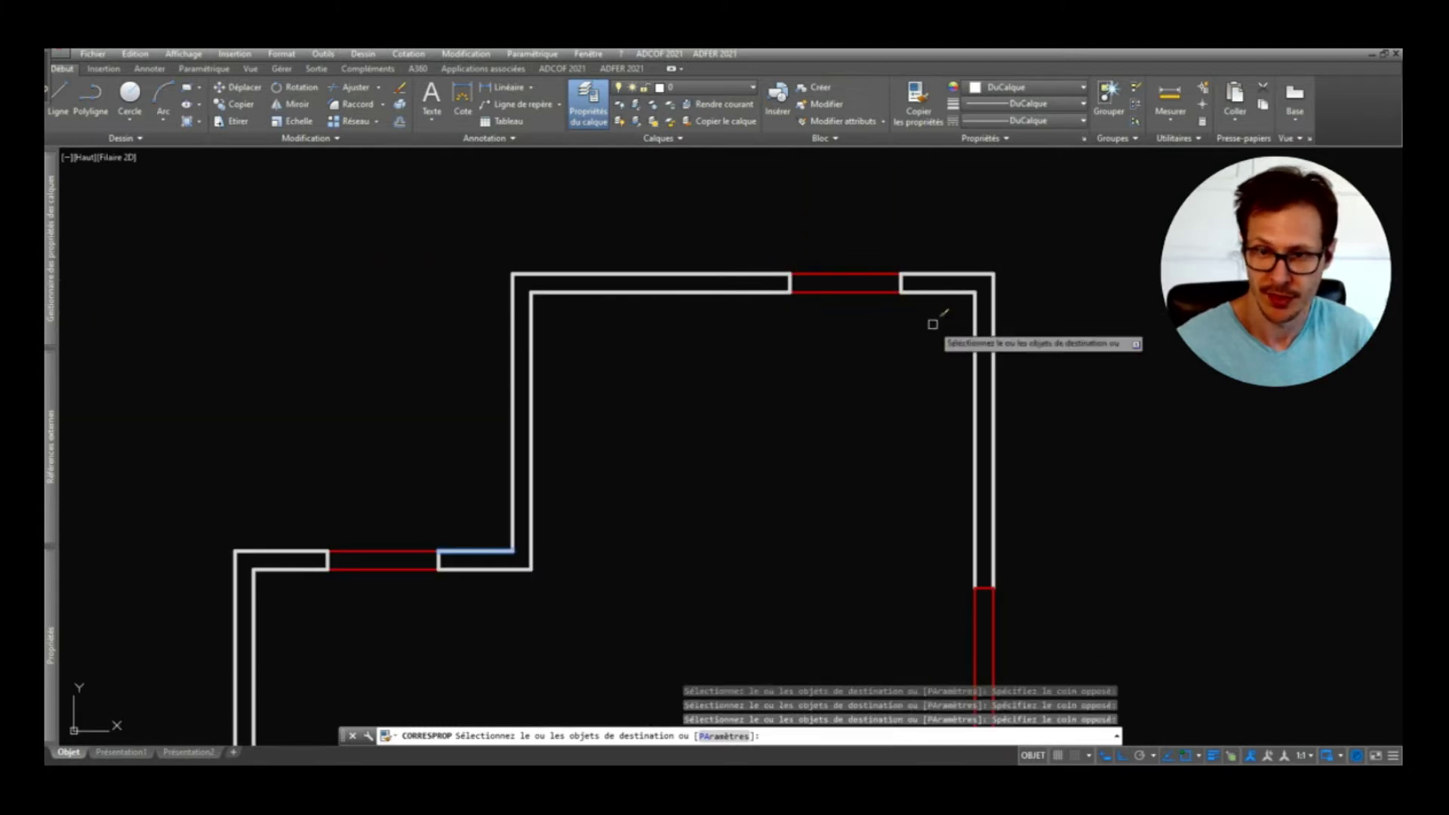
{"action": "scroll", "coordinate": [931, 320], "scroll_direction": "down", "scroll_amount": 3}
{"action": "left_click", "coordinate": [922, 413]}
{"action": "left_click", "coordinate": [1120, 518]}
{"action": "left_click", "coordinate": [900, 556]}
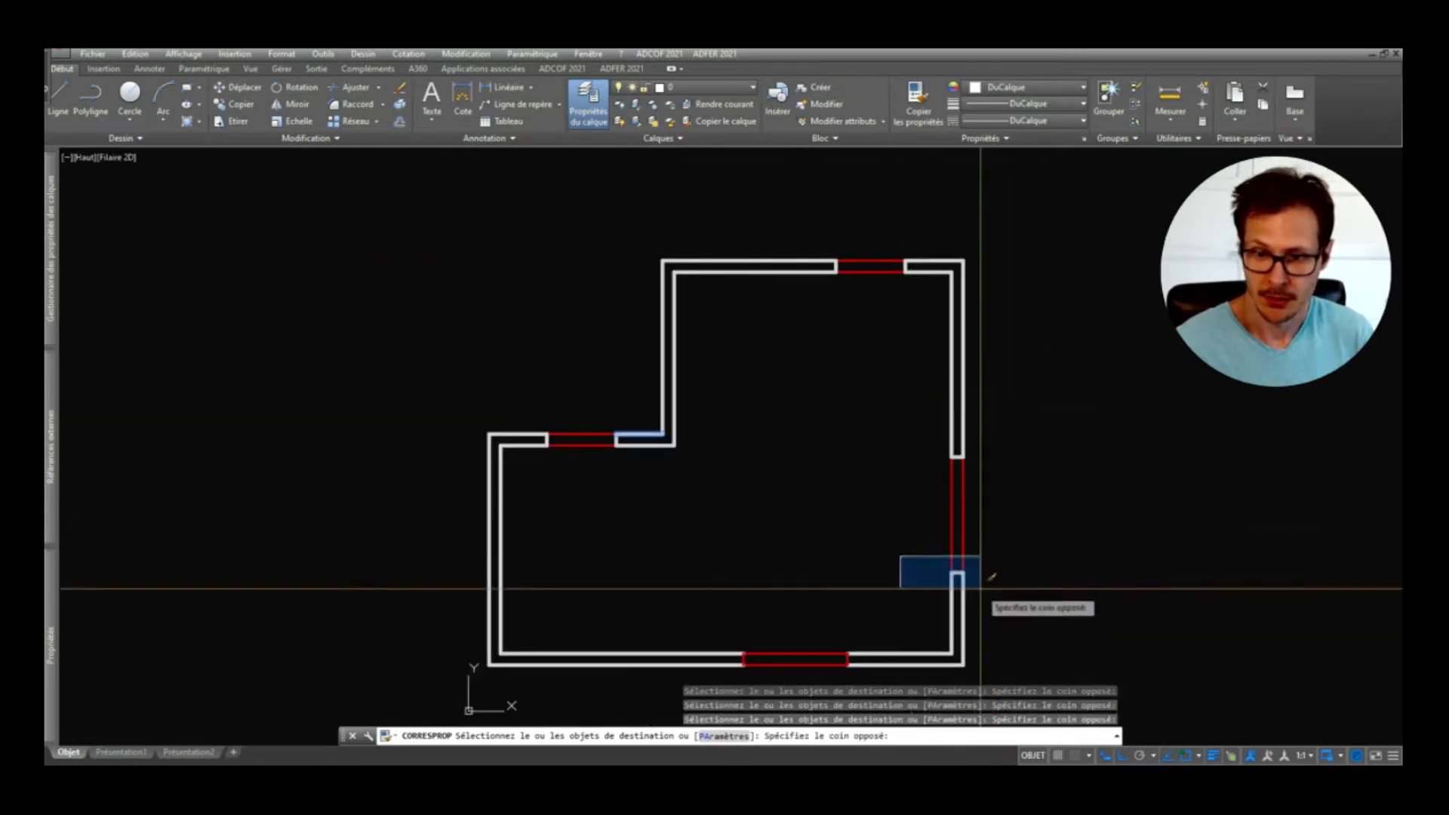
{"action": "left_click", "coordinate": [982, 589]}
Step: Apply the matched wall properties to the closing lines of the bottom wall's beam and end the property matching
{"action": "middle_click_drag", "start_coordinate": [854, 623], "coordinate": [838, 492]}
{"action": "left_click", "coordinate": [797, 495]}
{"action": "left_click", "coordinate": [841, 554]}
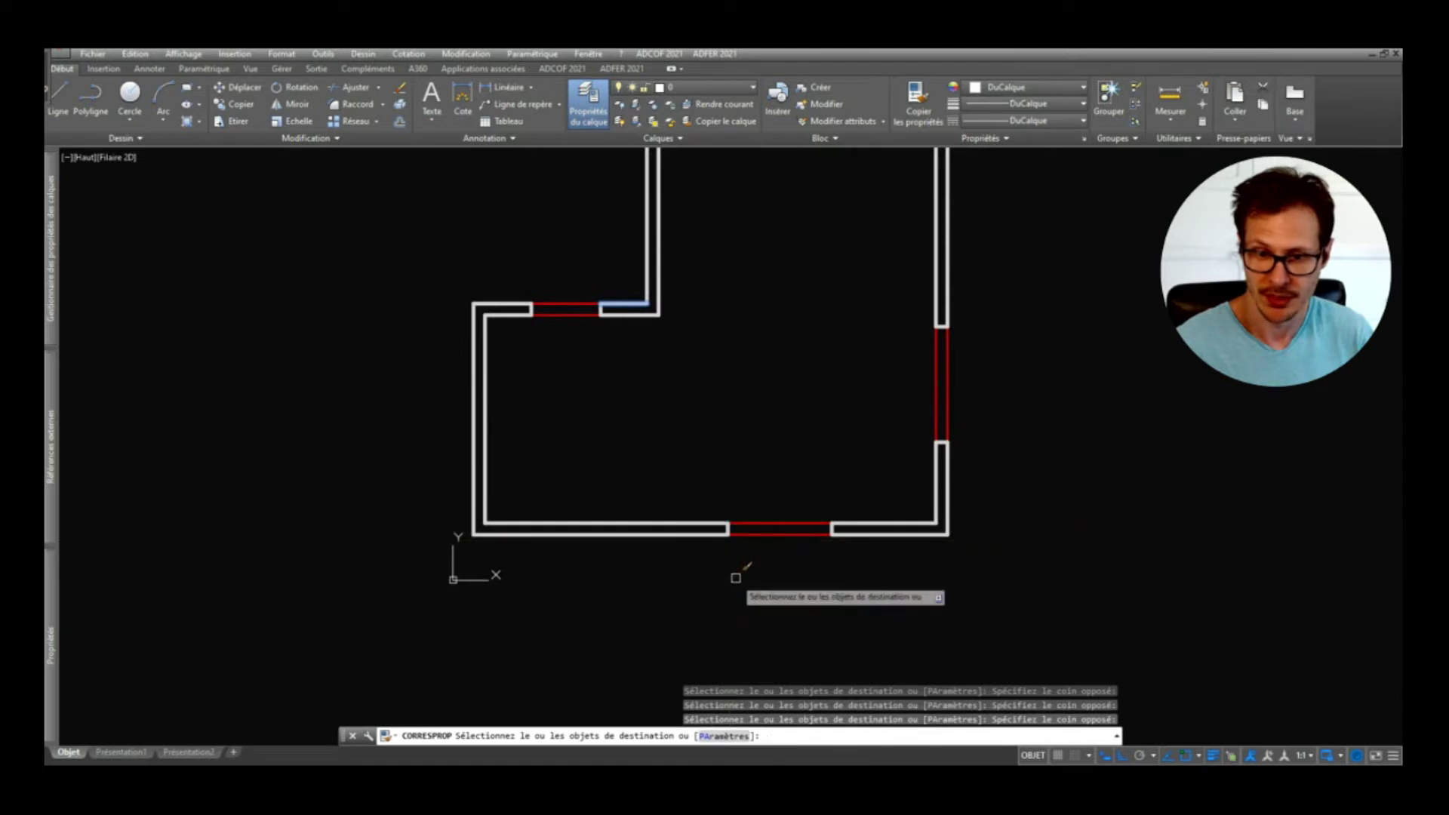
{"action": "key", "text": "Return"}
{"action": "scroll", "coordinate": [728, 537], "scroll_direction": "down", "scroll_amount": 2}
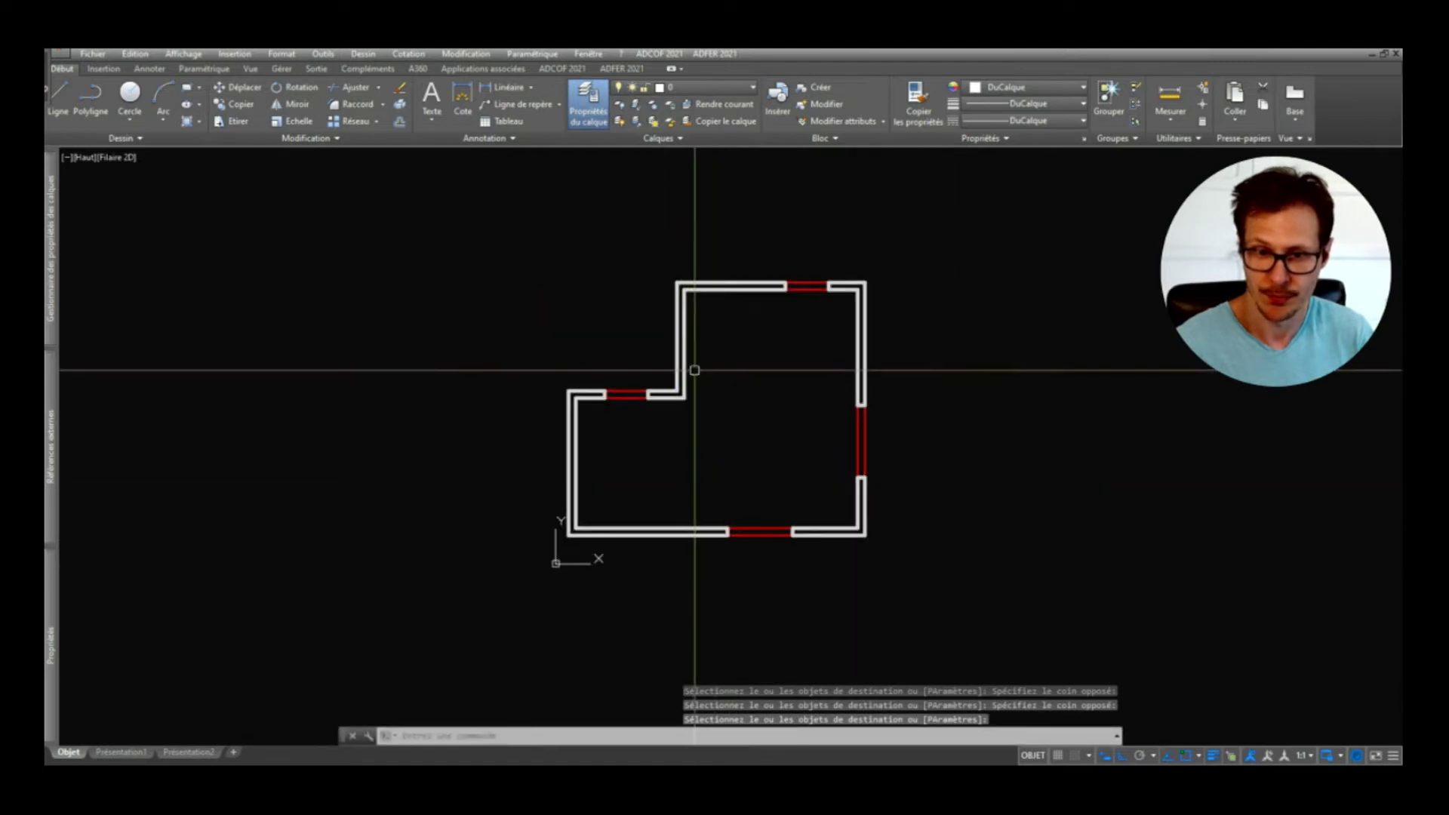
Step: Check the layer of the closing line at the left end of the beam above the lower-left room
{"action": "scroll", "coordinate": [606, 381], "scroll_direction": "up", "scroll_amount": 2}
{"action": "left_click", "coordinate": [606, 379]}
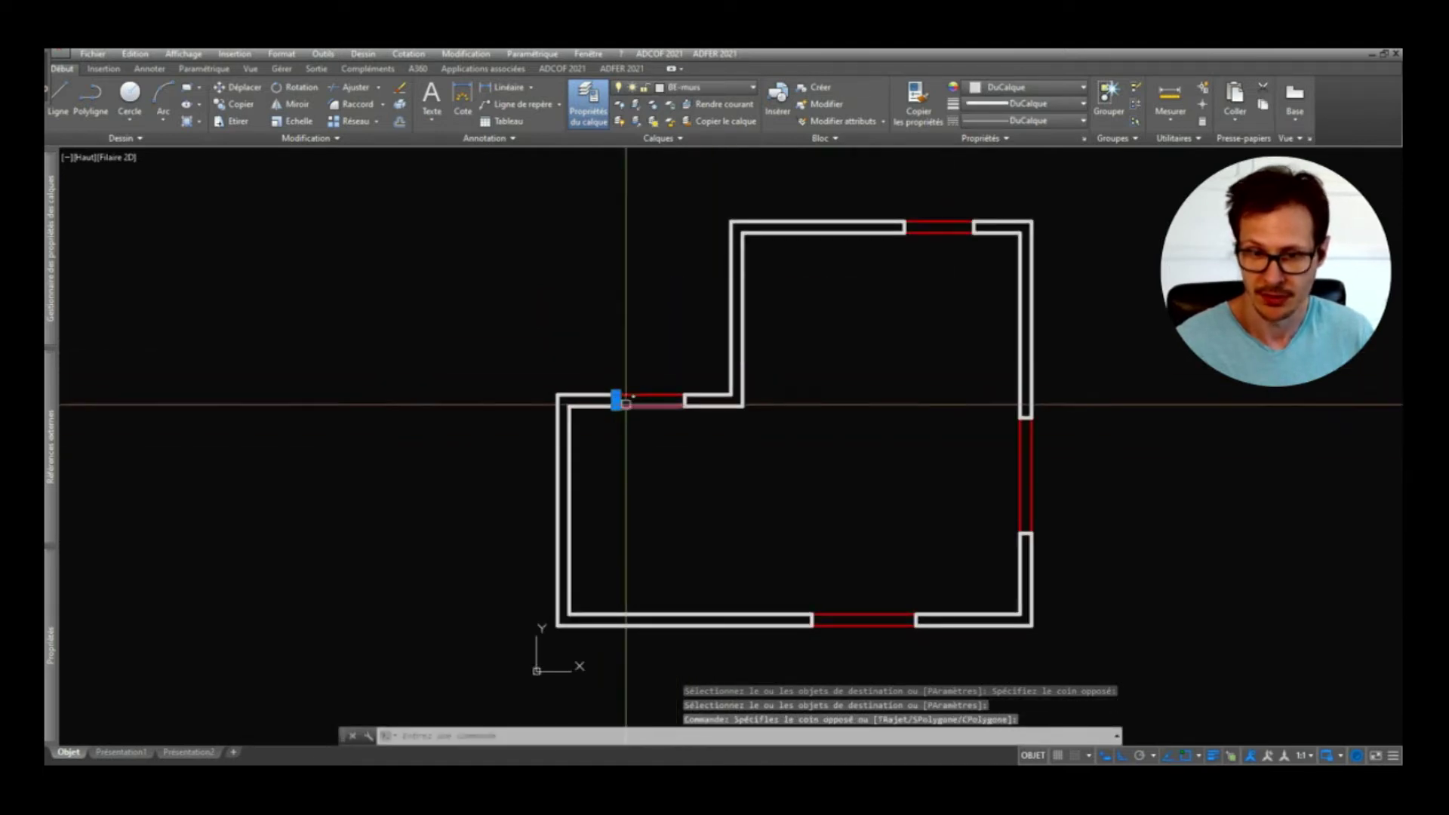
{"action": "key", "text": "Escape"}
{"action": "scroll", "coordinate": [622, 399], "scroll_direction": "down", "scroll_amount": 2}
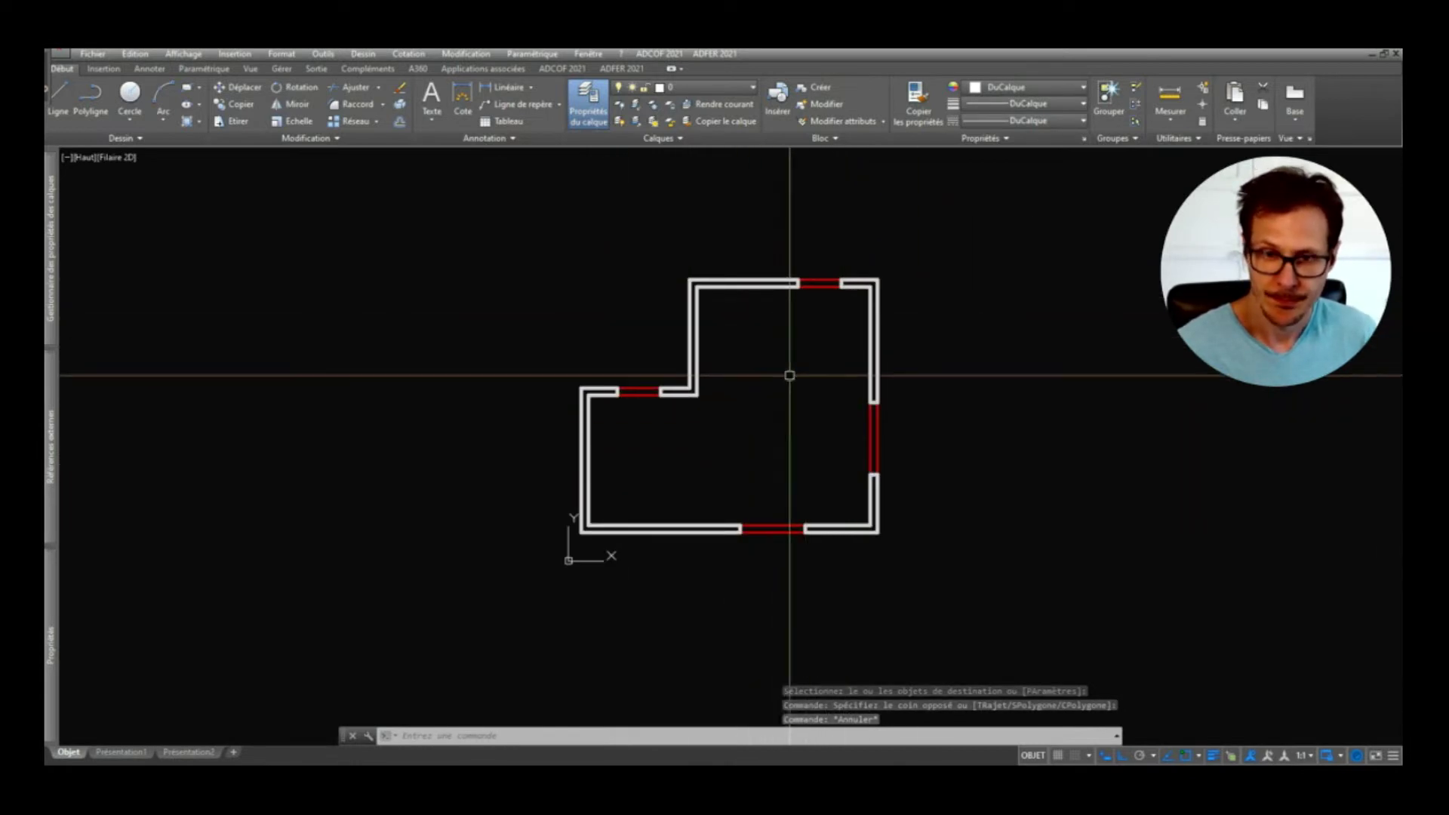
{"action": "middle_click_drag", "start_coordinate": [789, 375], "coordinate": [743, 385]}
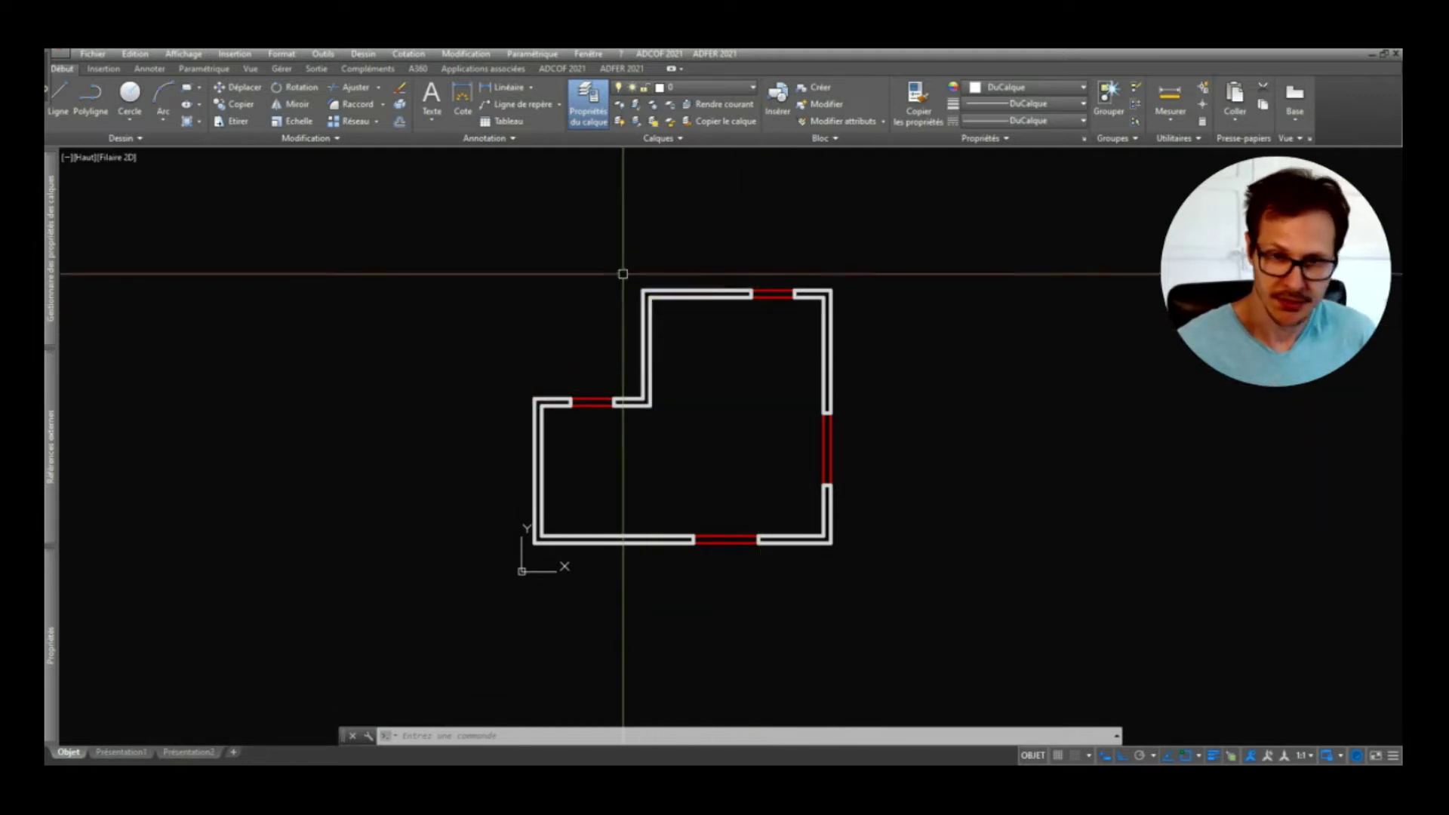
{"action": "scroll", "coordinate": [707, 448], "scroll_direction": "up", "scroll_amount": 2}
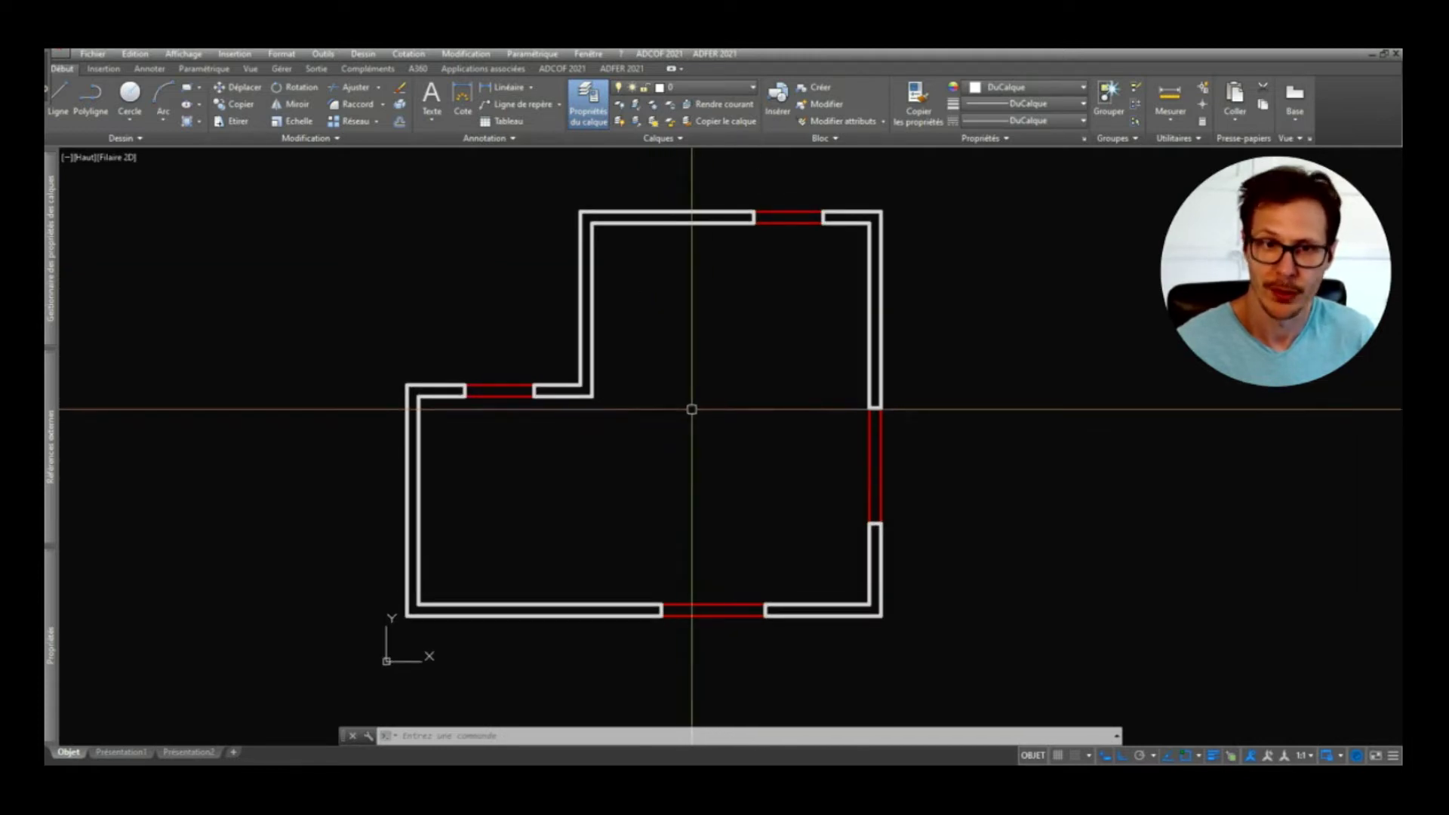
Step: Draw an L-shaped polyline from the upper room's outer upper-left corner to the lower-left room's outer upper-left corner
{"action": "type", "text": "pl"}
{"action": "key", "text": "Return"}
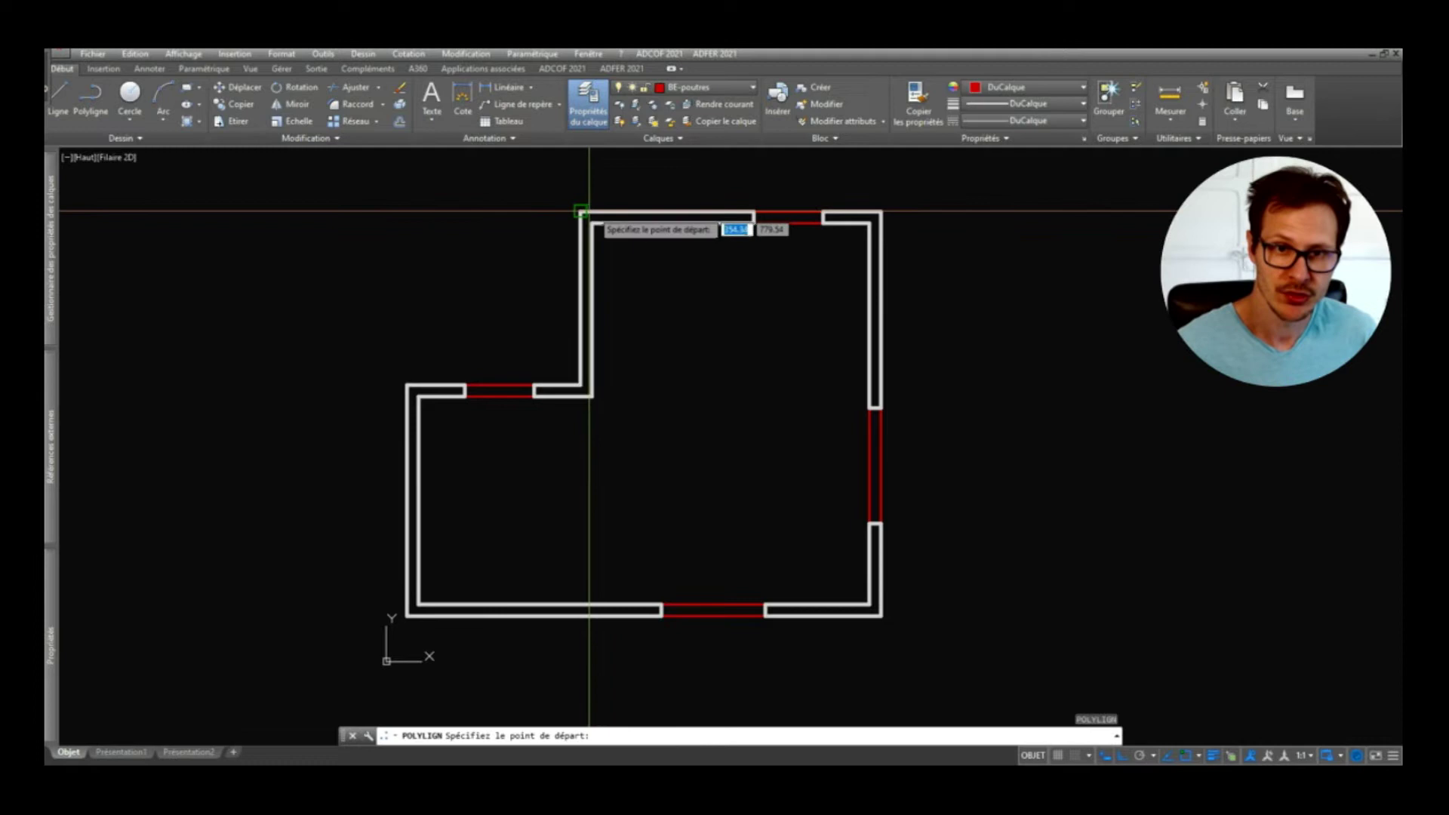
{"action": "left_click", "coordinate": [581, 212]}
{"action": "left_click", "coordinate": [408, 386]}
{"action": "left_click", "coordinate": [407, 386]}
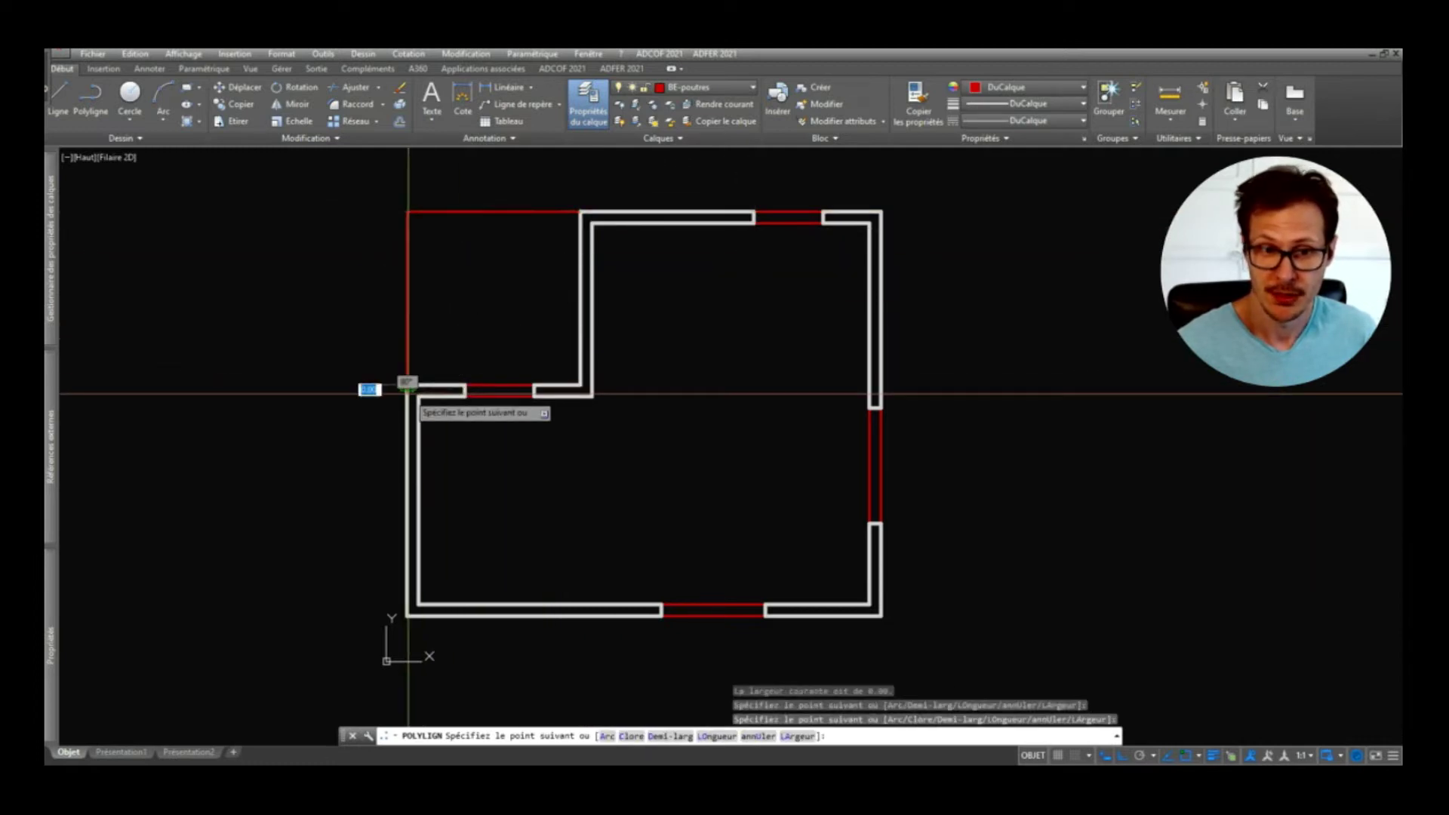
{"action": "key", "text": "Return"}
{"action": "scroll", "coordinate": [513, 460], "scroll_direction": "down", "scroll_amount": 2}
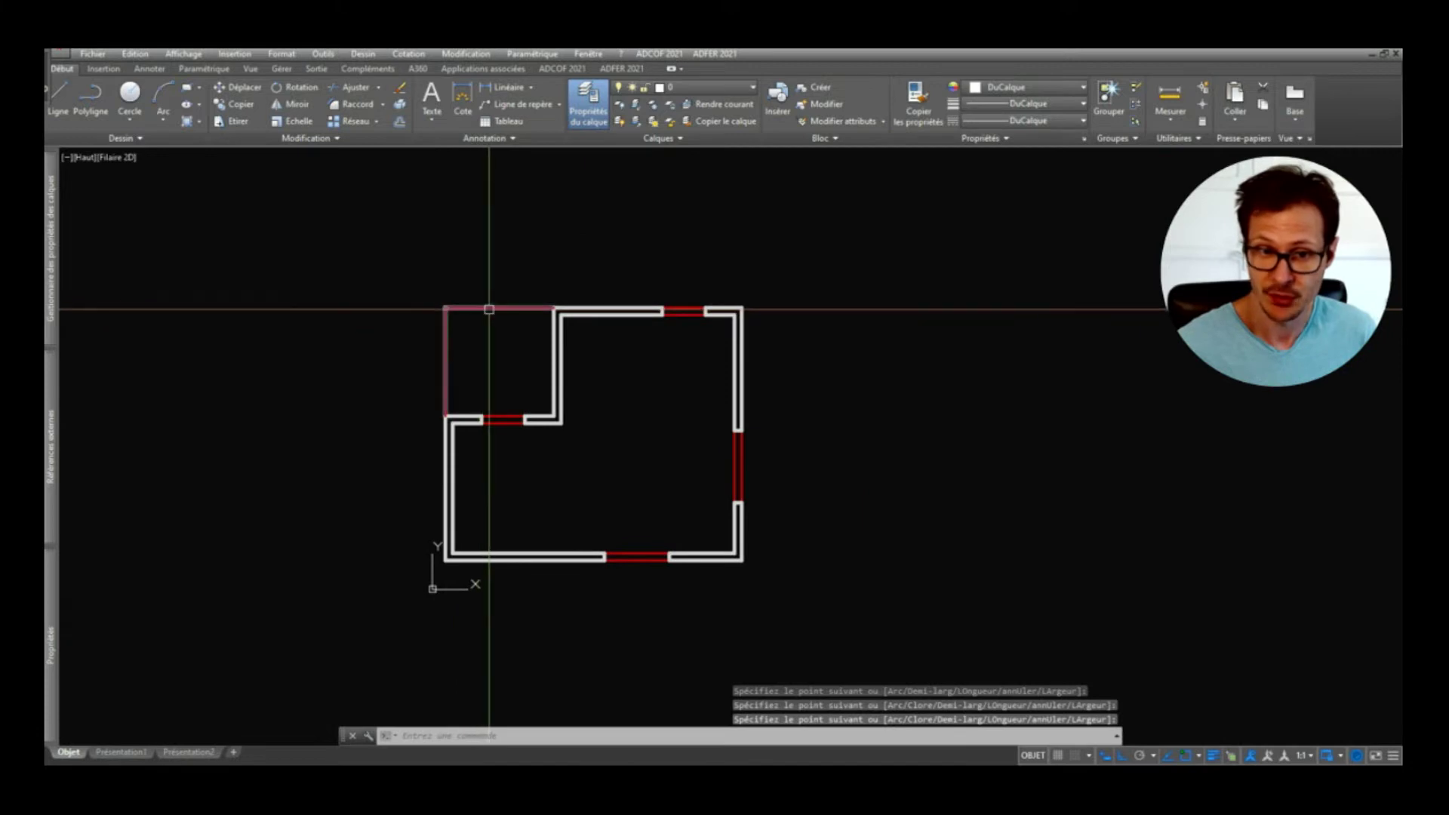
Step: Delete the L-shaped polyline spanning the recessed corner
{"action": "key", "text": "Escape"}
{"action": "left_click_drag", "start_coordinate": [491, 285], "coordinate": [414, 314]}
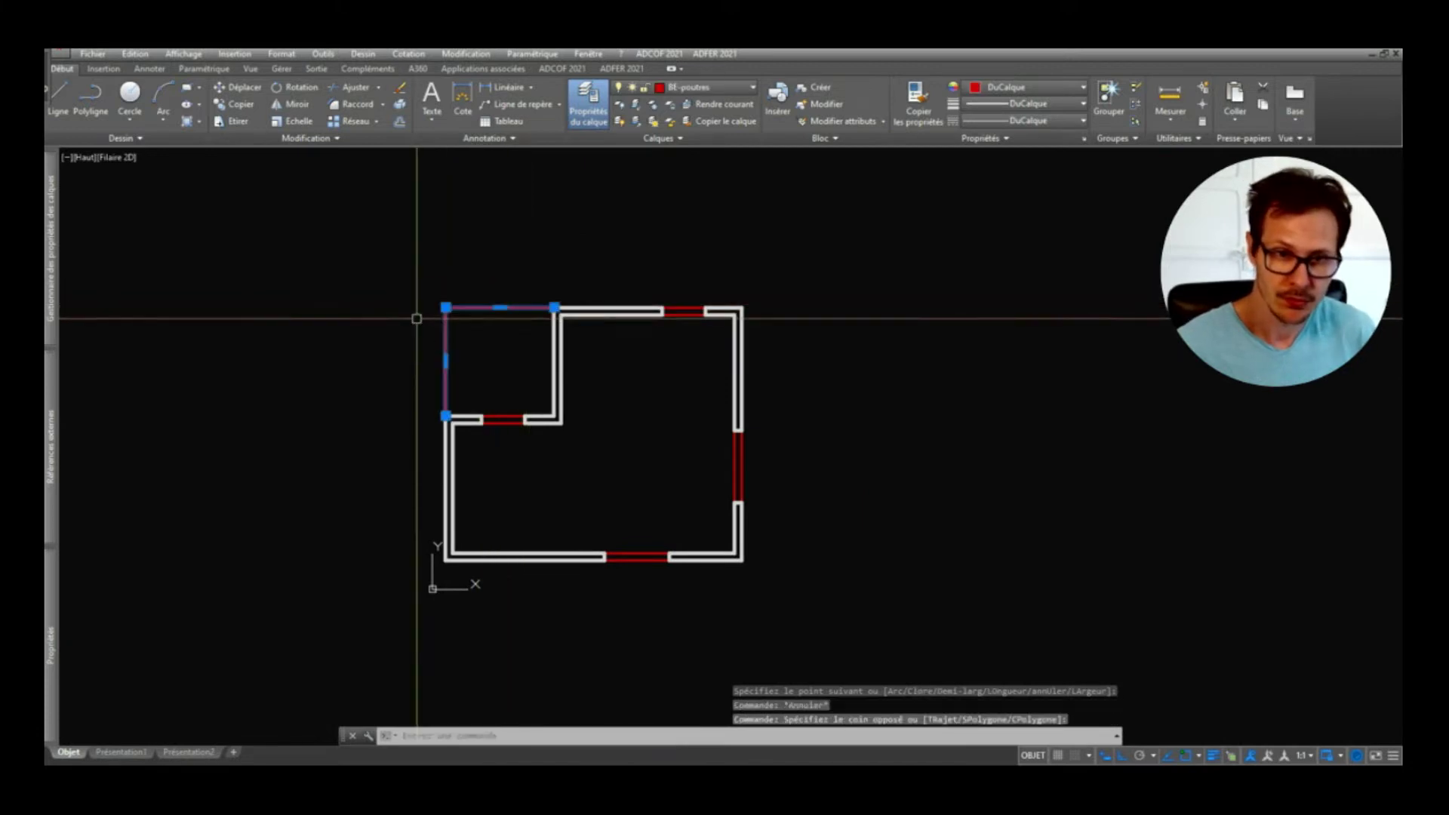
{"action": "key", "text": "Delete"}
Step: Draw an L-shaped polyline outlining the recess, from the upper room's outer upper-left corner to the lower-left room's outer upper-left corner
{"action": "type", "text": "po"}
{"action": "key", "text": "Return"}
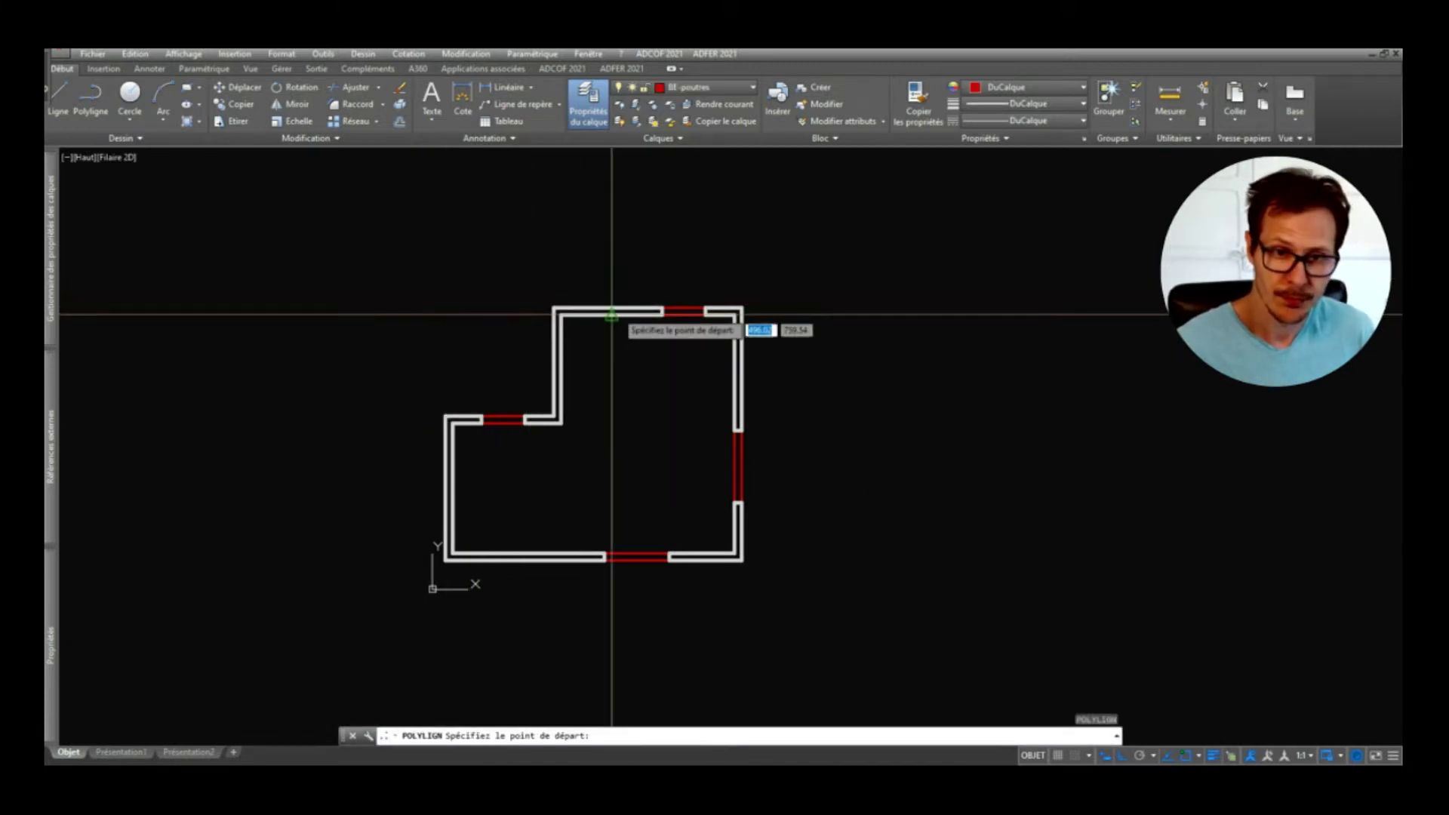
{"action": "left_click", "coordinate": [555, 308]}
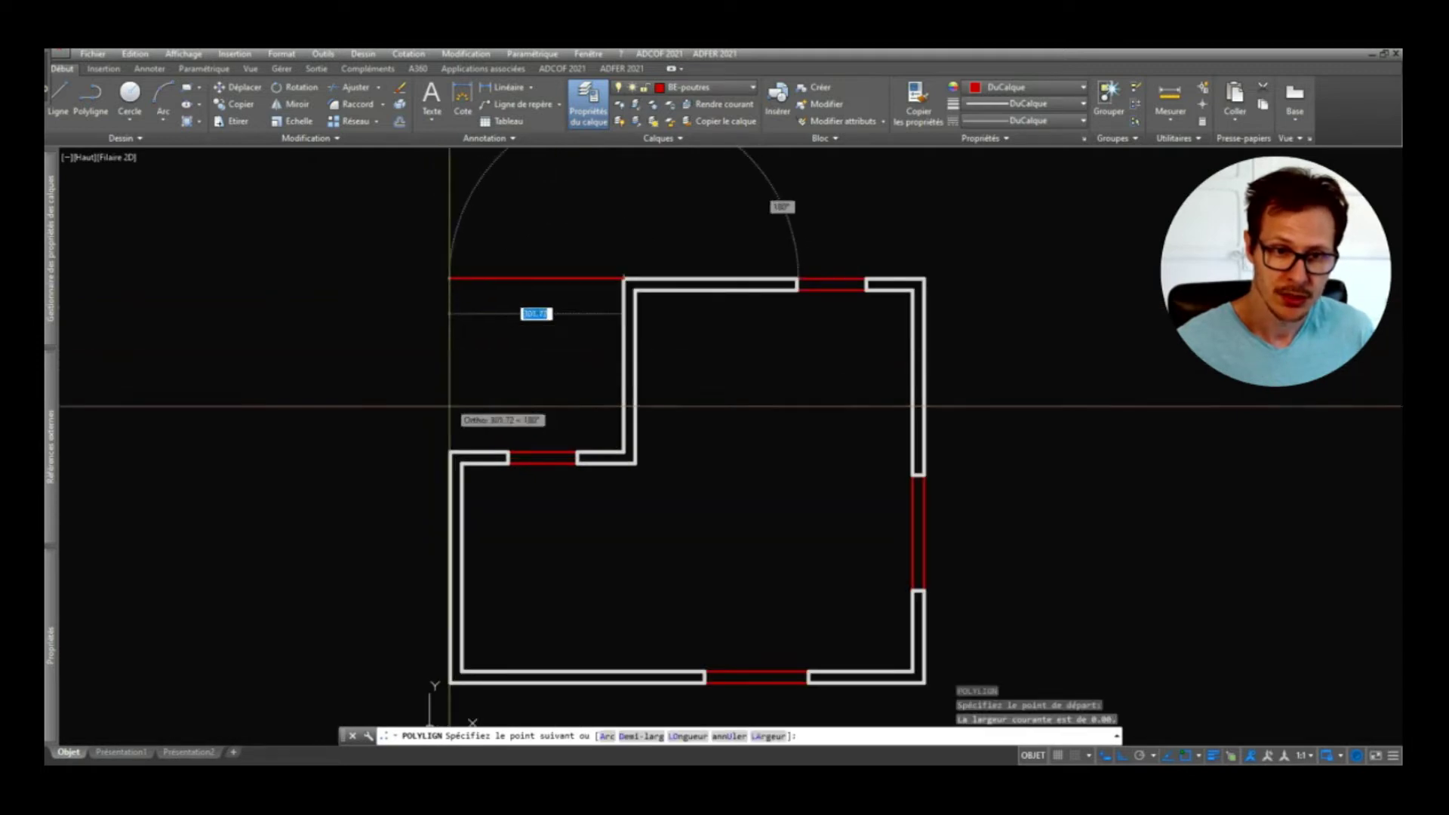
{"action": "left_click", "coordinate": [451, 280]}
{"action": "left_click", "coordinate": [450, 455]}
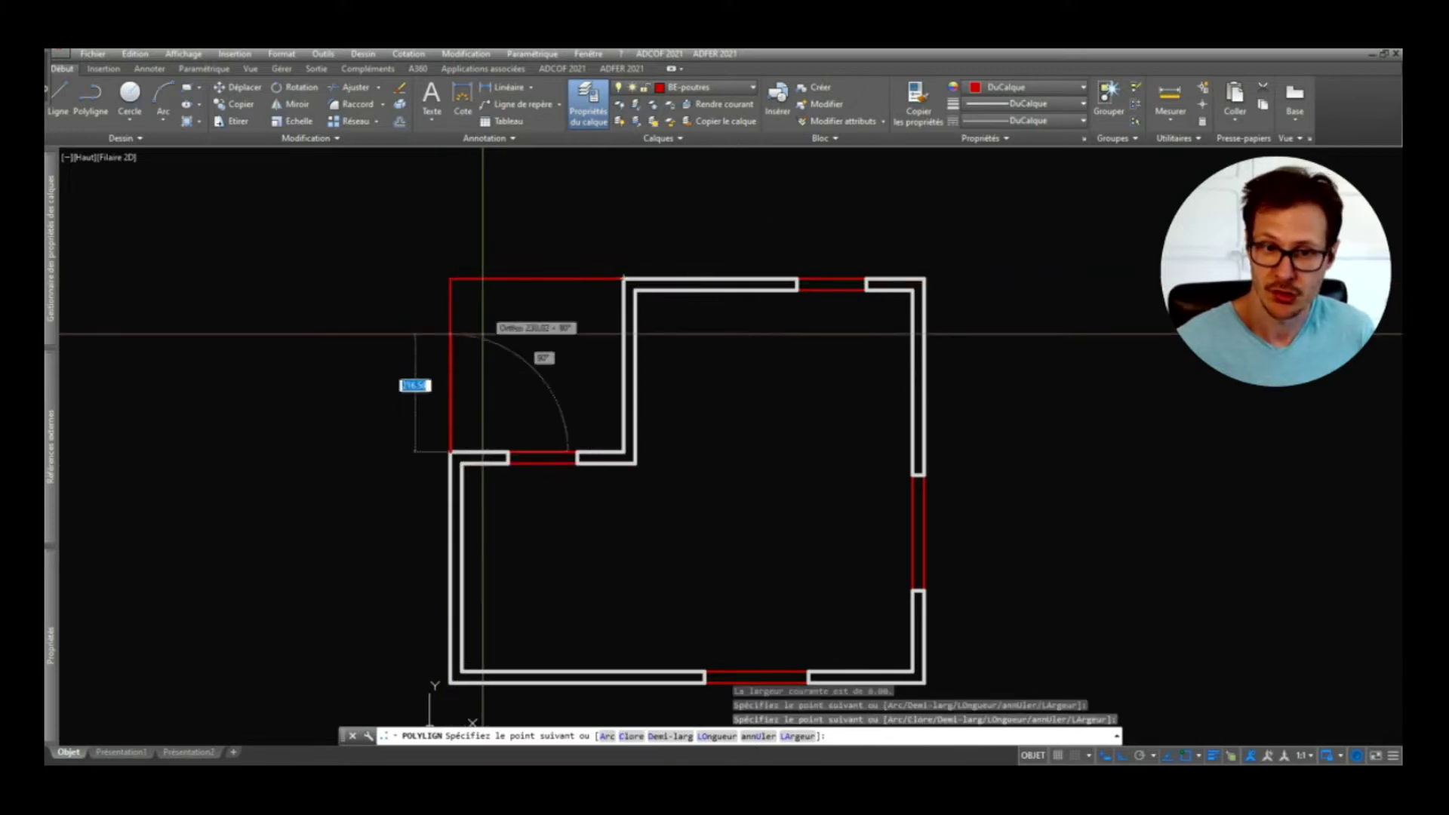
{"action": "key", "text": "Return"}
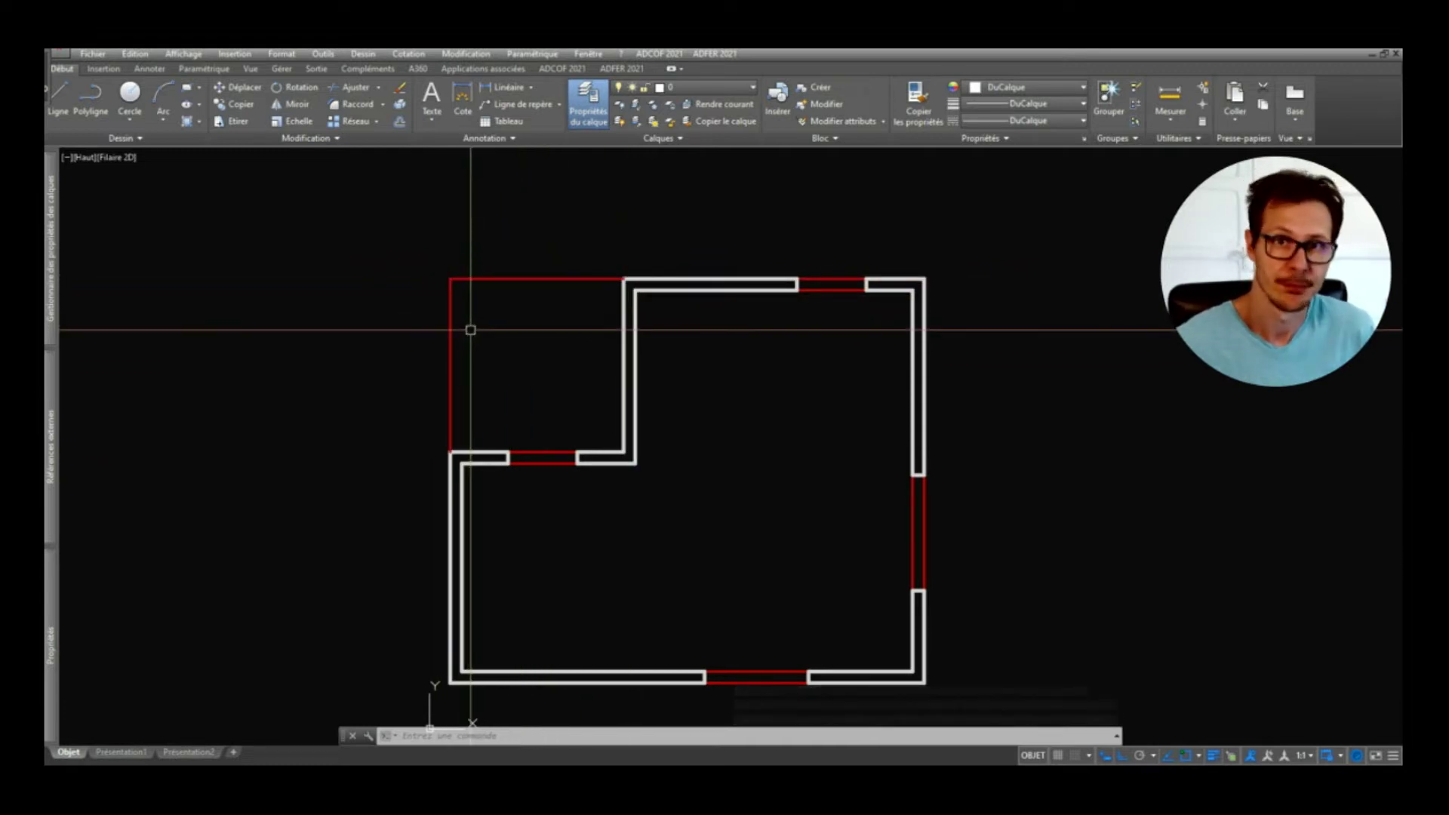
{"action": "left_click", "coordinate": [473, 279]}
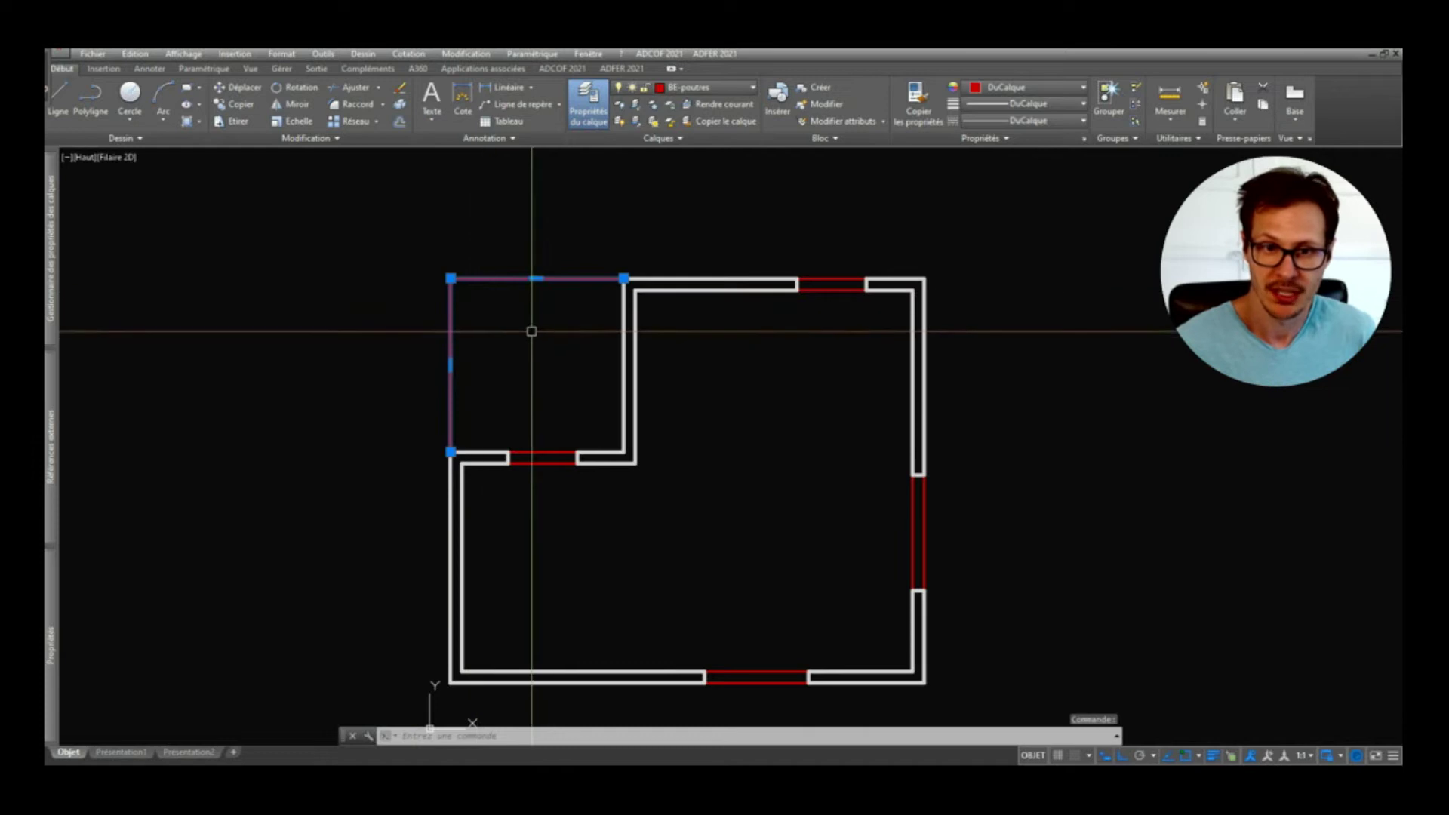
{"action": "scroll", "coordinate": [531, 331], "scroll_direction": "down", "scroll_amount": 3}
{"action": "key", "text": "Escape"}
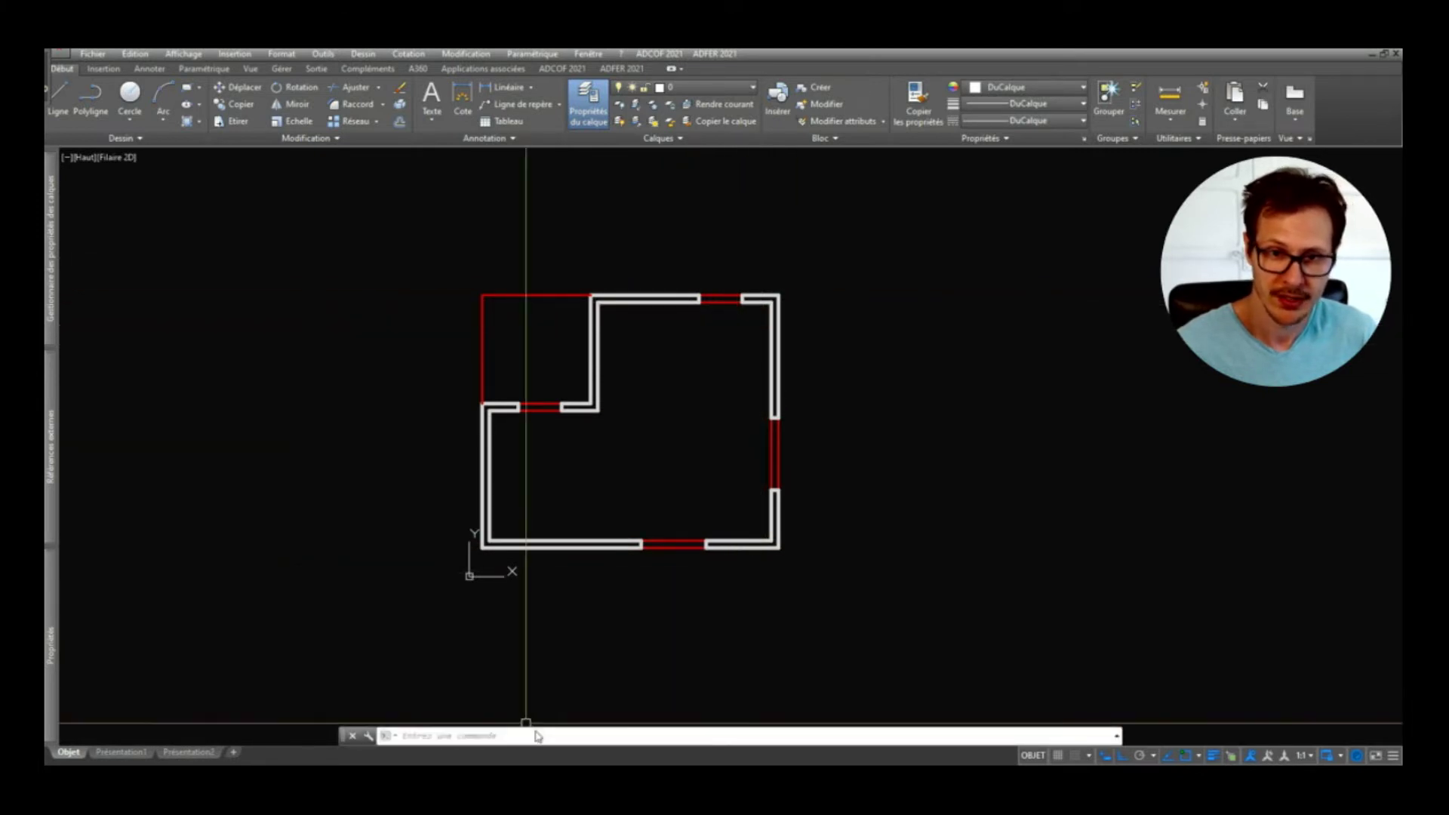
{"action": "scroll", "coordinate": [359, 395], "scroll_direction": "down", "scroll_amount": 1}
{"action": "middle_click_drag", "start_coordinate": [455, 430], "coordinate": [672, 466]}
{"action": "scroll", "coordinate": [847, 465], "scroll_direction": "up", "scroll_amount": 1}
{"action": "middle_click_drag", "start_coordinate": [834, 532], "coordinate": [810, 510]}
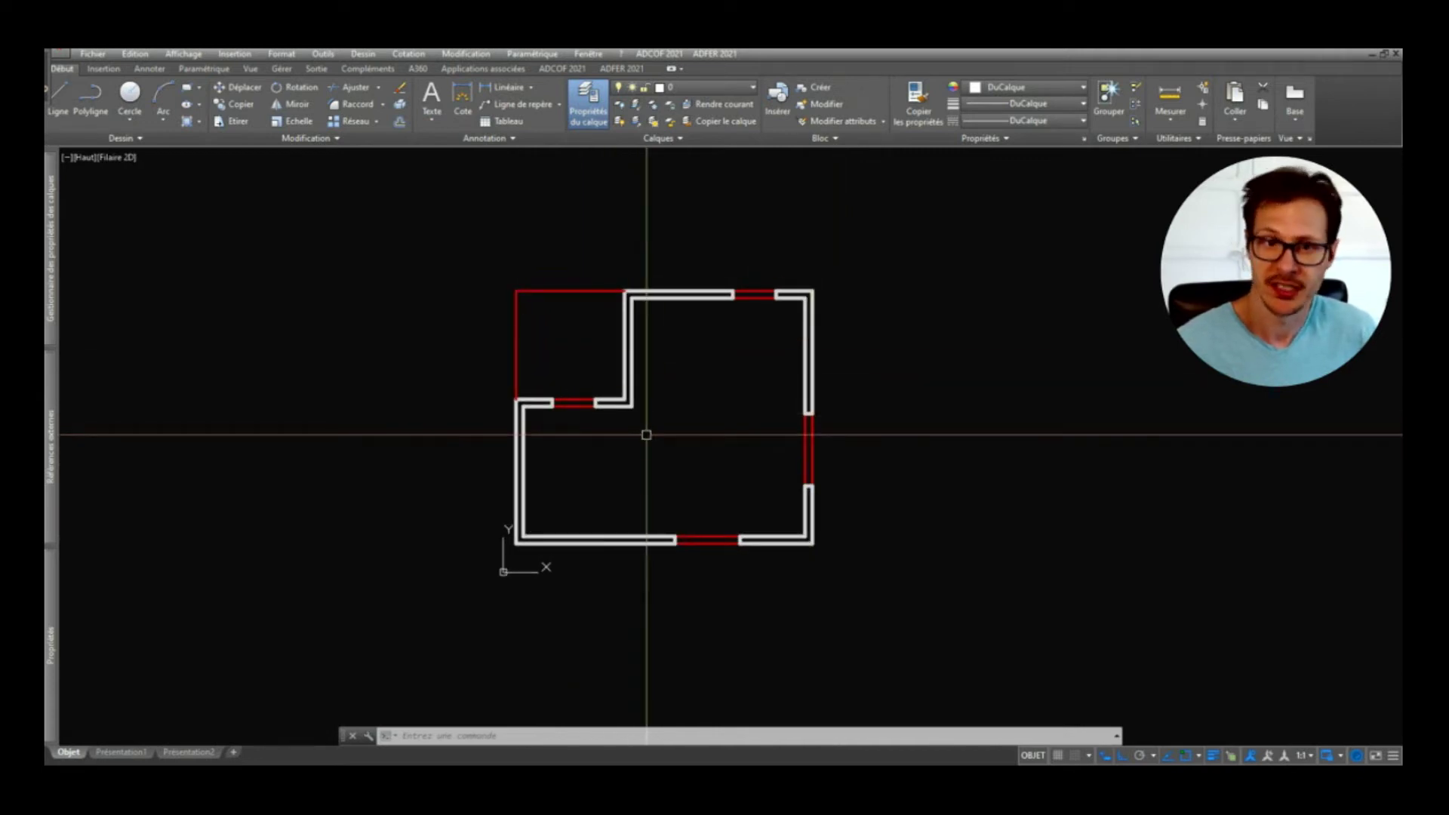
{"action": "scroll", "coordinate": [534, 392], "scroll_direction": "down", "scroll_amount": 1}
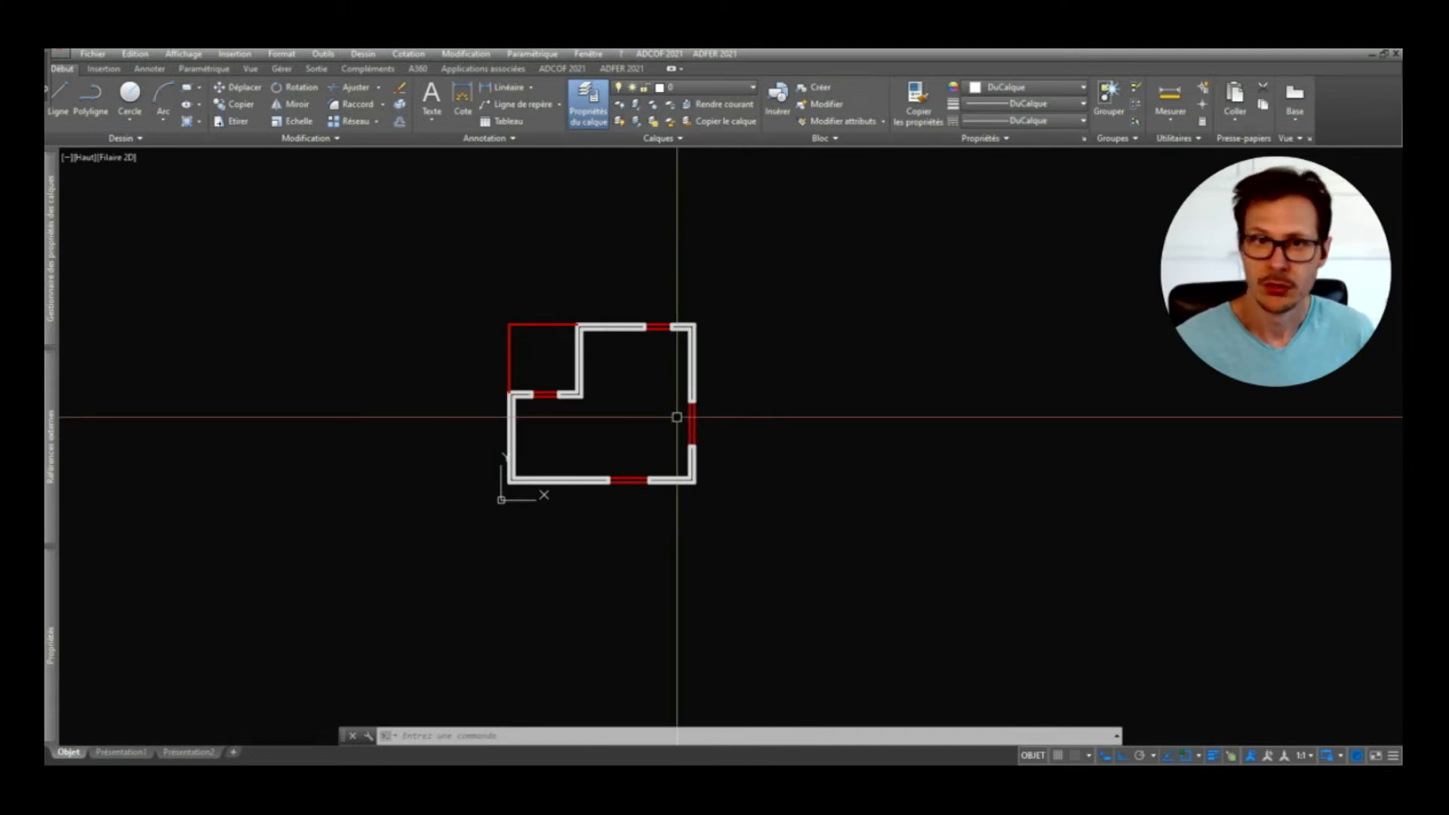
{"action": "middle_click_drag", "start_coordinate": [766, 417], "coordinate": [661, 401]}
{"action": "scroll", "coordinate": [387, 366], "scroll_direction": "up", "scroll_amount": 2}
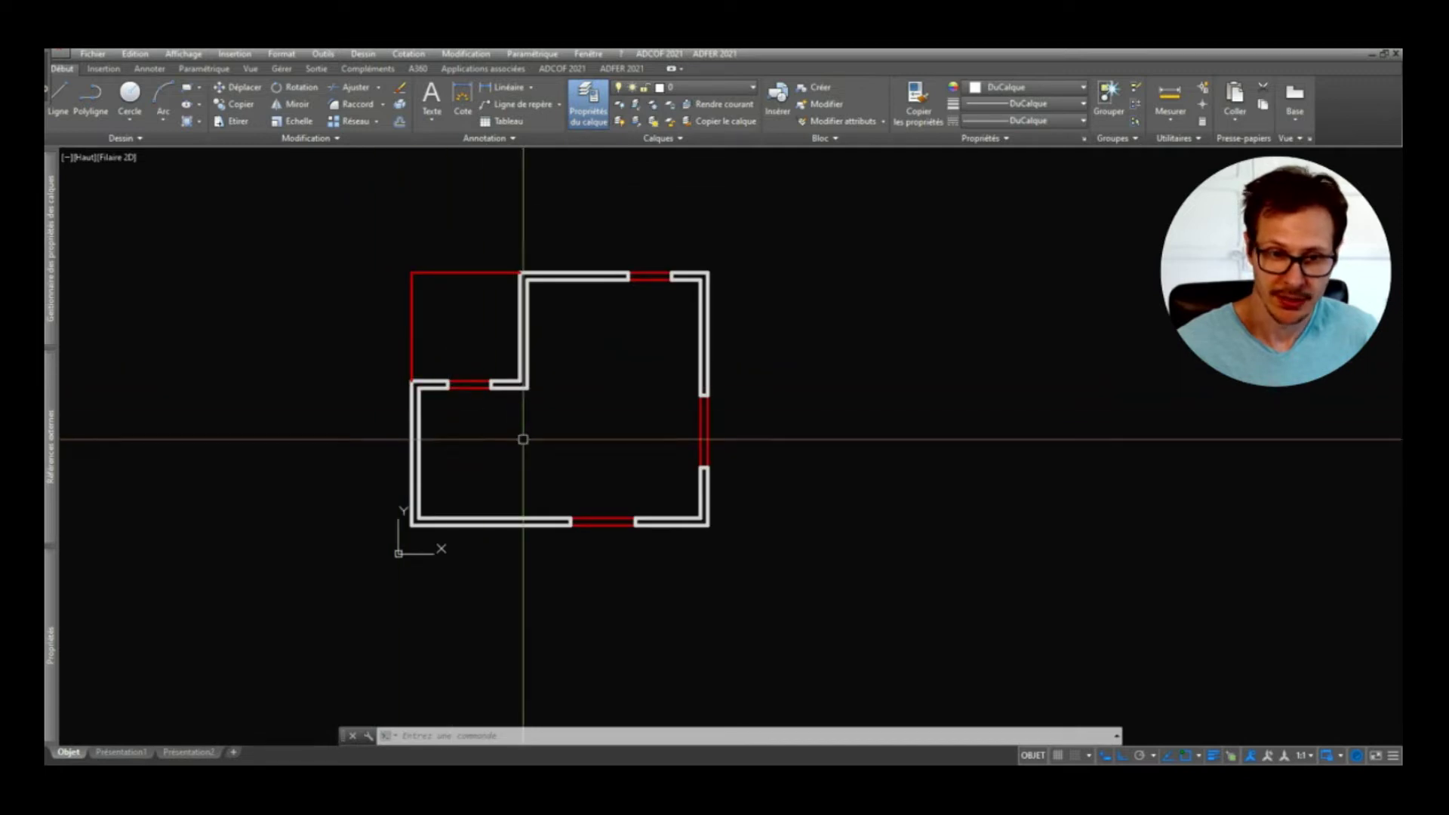
{"action": "mouse_move", "coordinate": [648, 461]}
{"action": "middle_mouse_down"}
{"action": "mouse_move", "coordinate": [708, 488]}
{"action": "mouse_move", "coordinate": [682, 465]}
{"action": "mouse_move", "coordinate": [664, 471]}
{"action": "middle_mouse_up"}
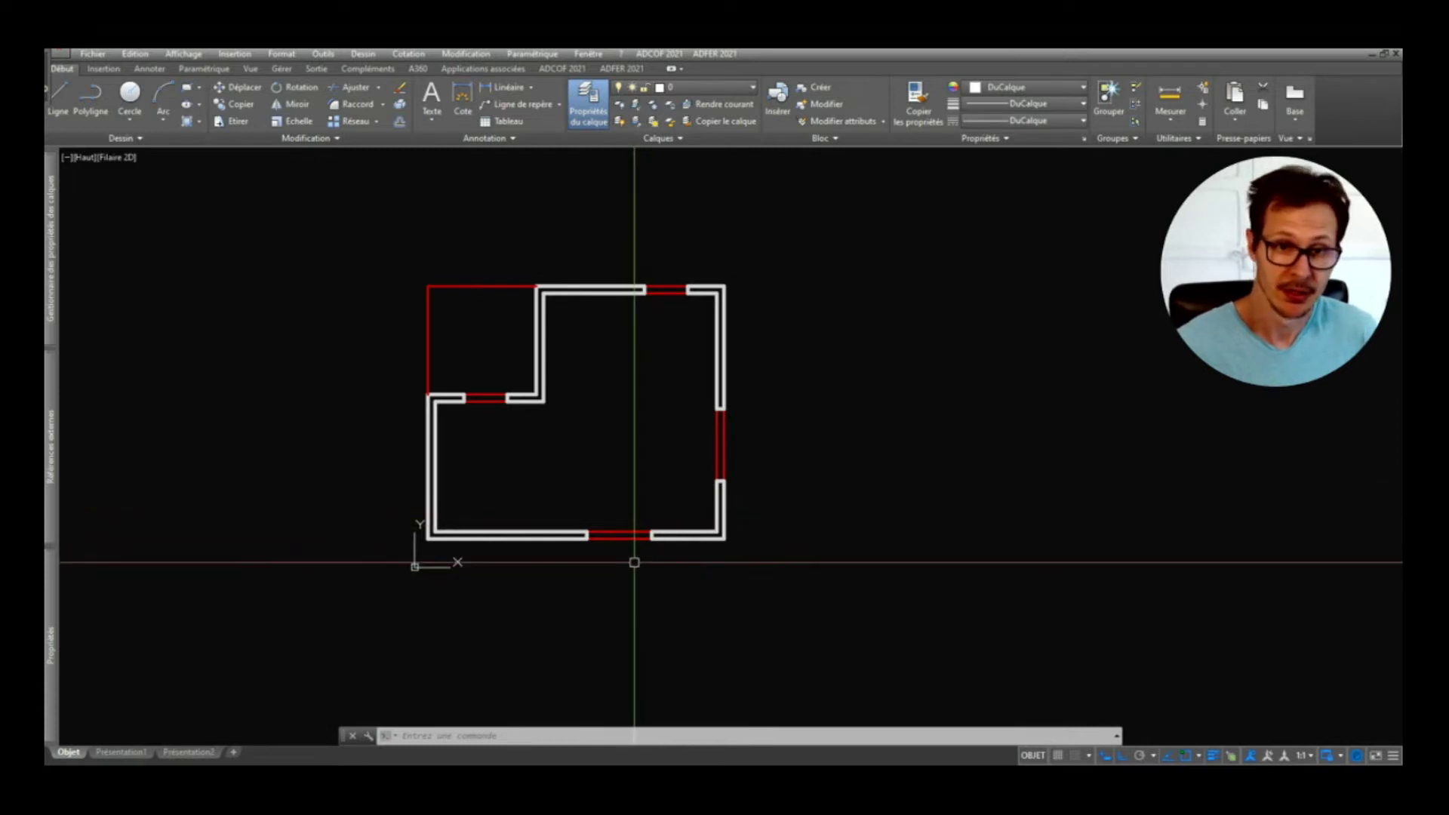
{"action": "middle_click_drag", "start_coordinate": [621, 511], "coordinate": [656, 480]}
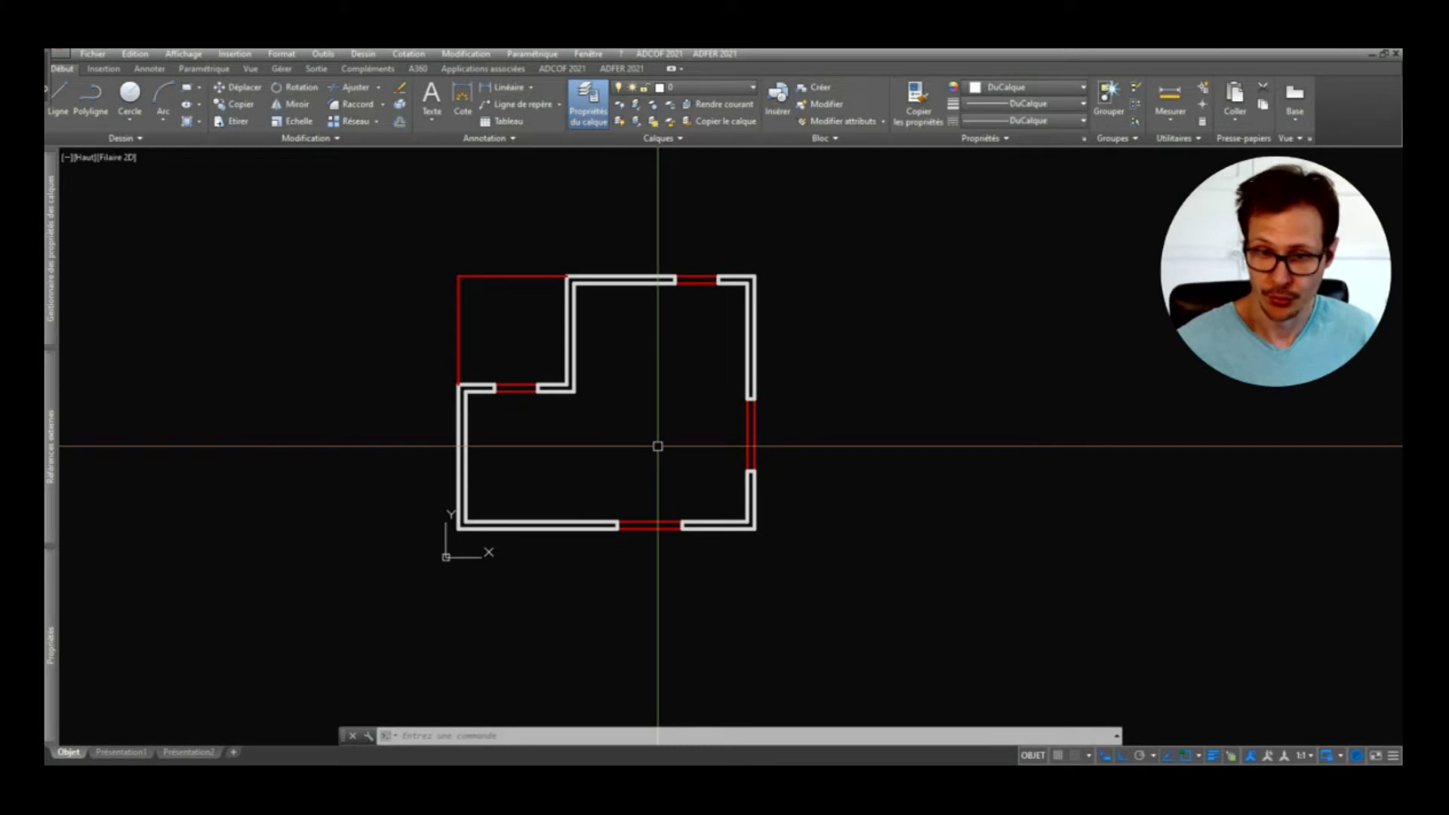
{"action": "middle_click_drag", "start_coordinate": [647, 340], "coordinate": [649, 379]}
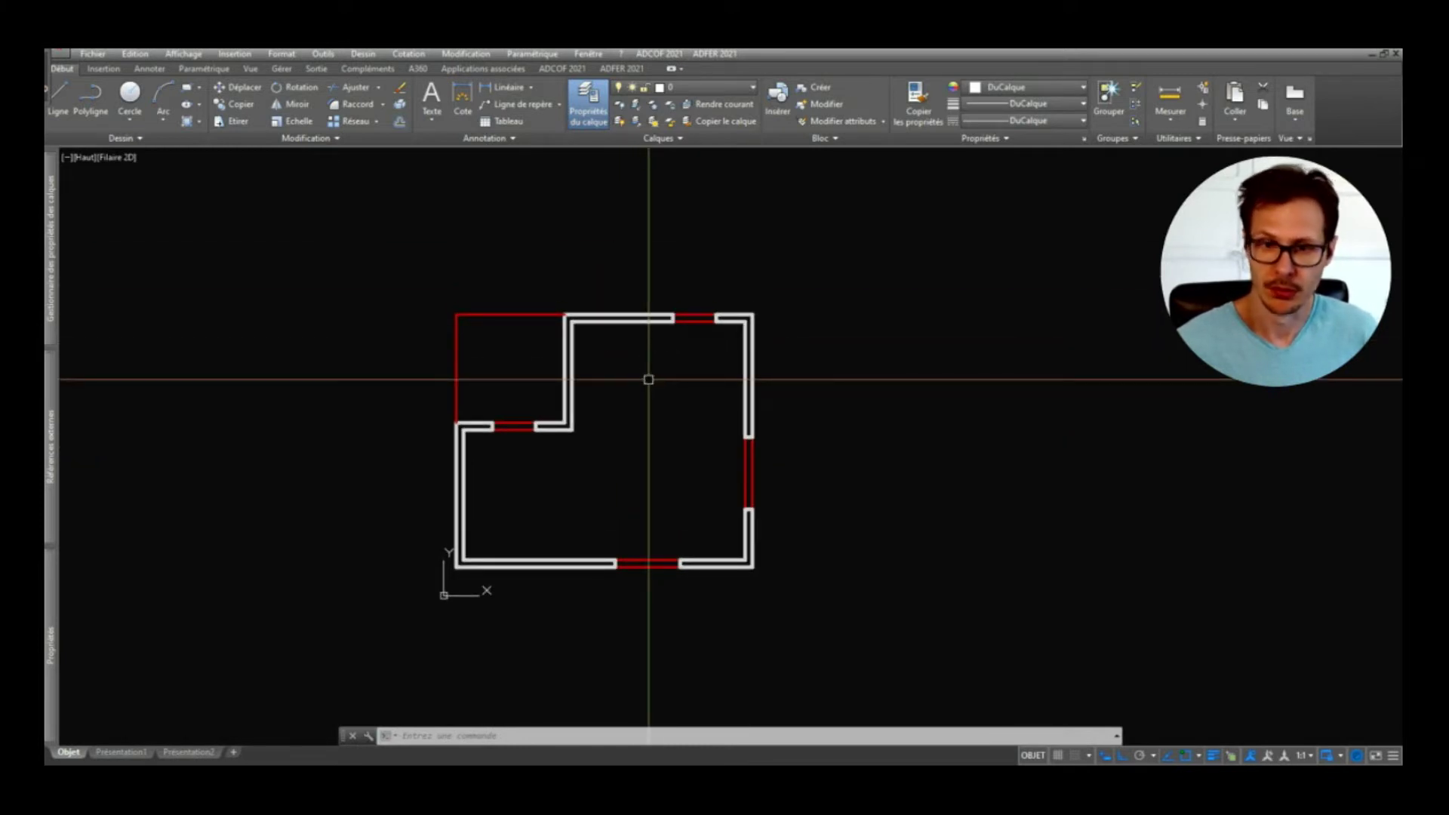
{"action": "left_click", "coordinate": [877, 464]}
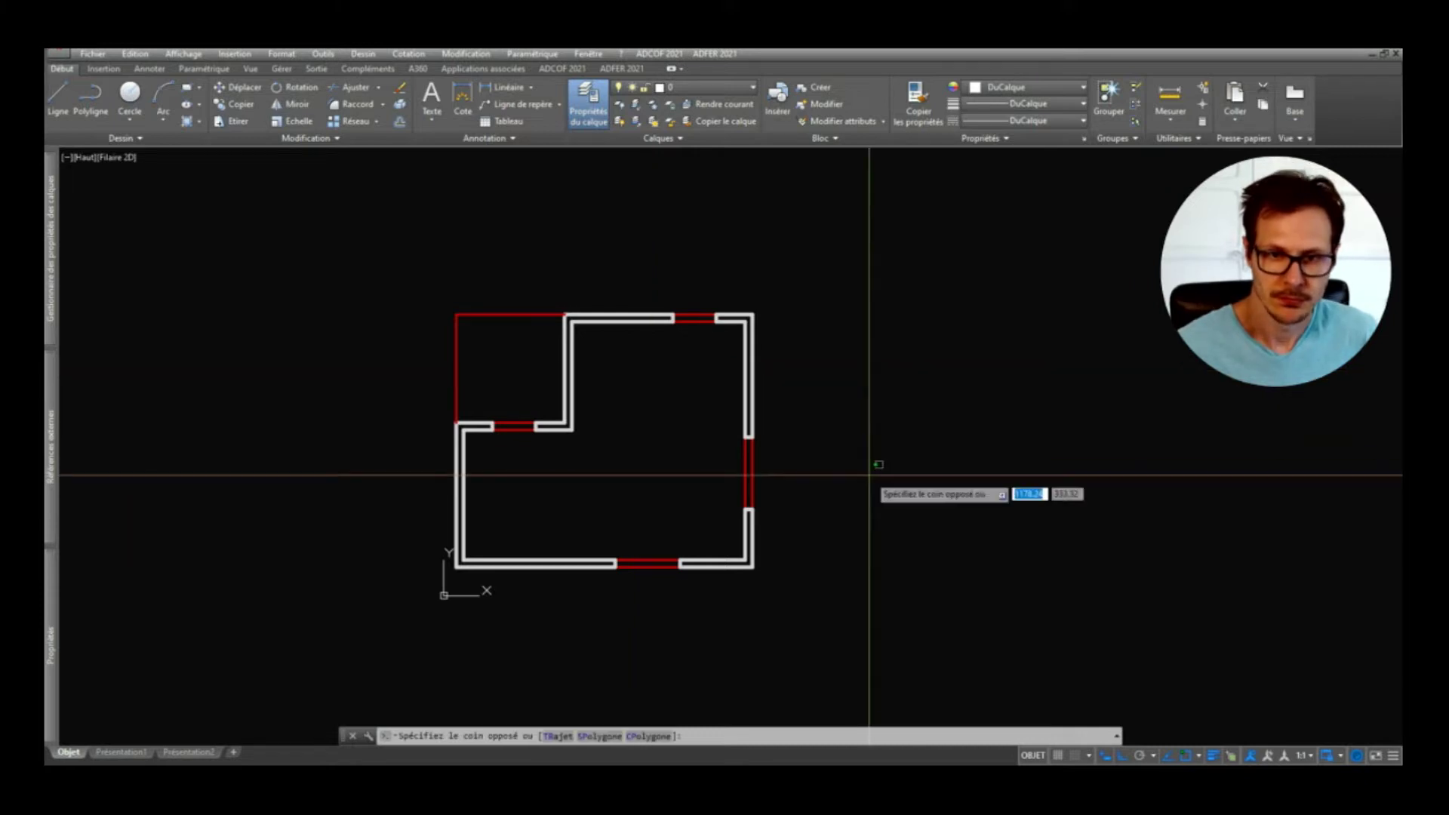
{"action": "key", "text": "Escape"}
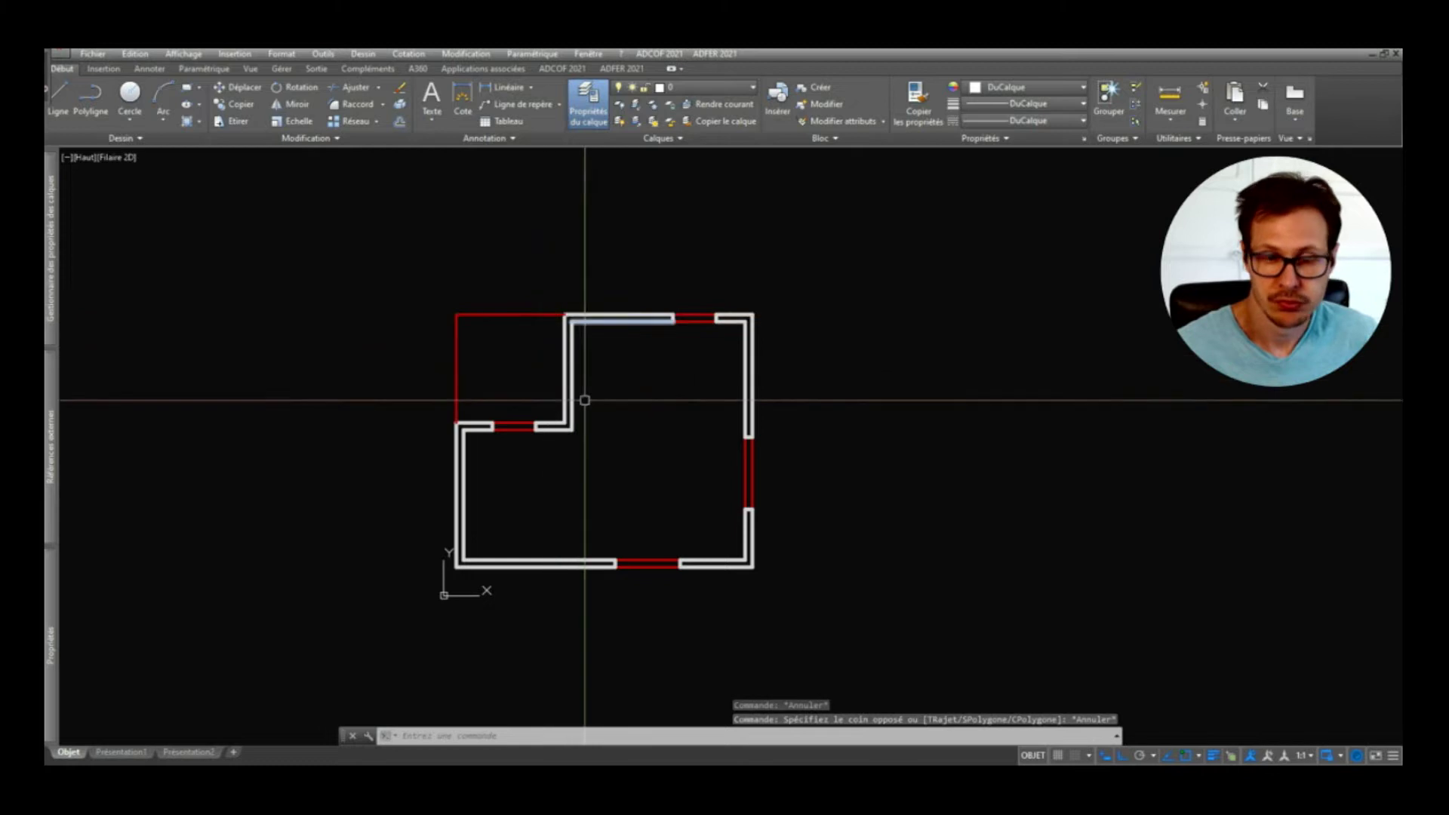
{"action": "middle_click_drag", "start_coordinate": [581, 398], "coordinate": [541, 408]}
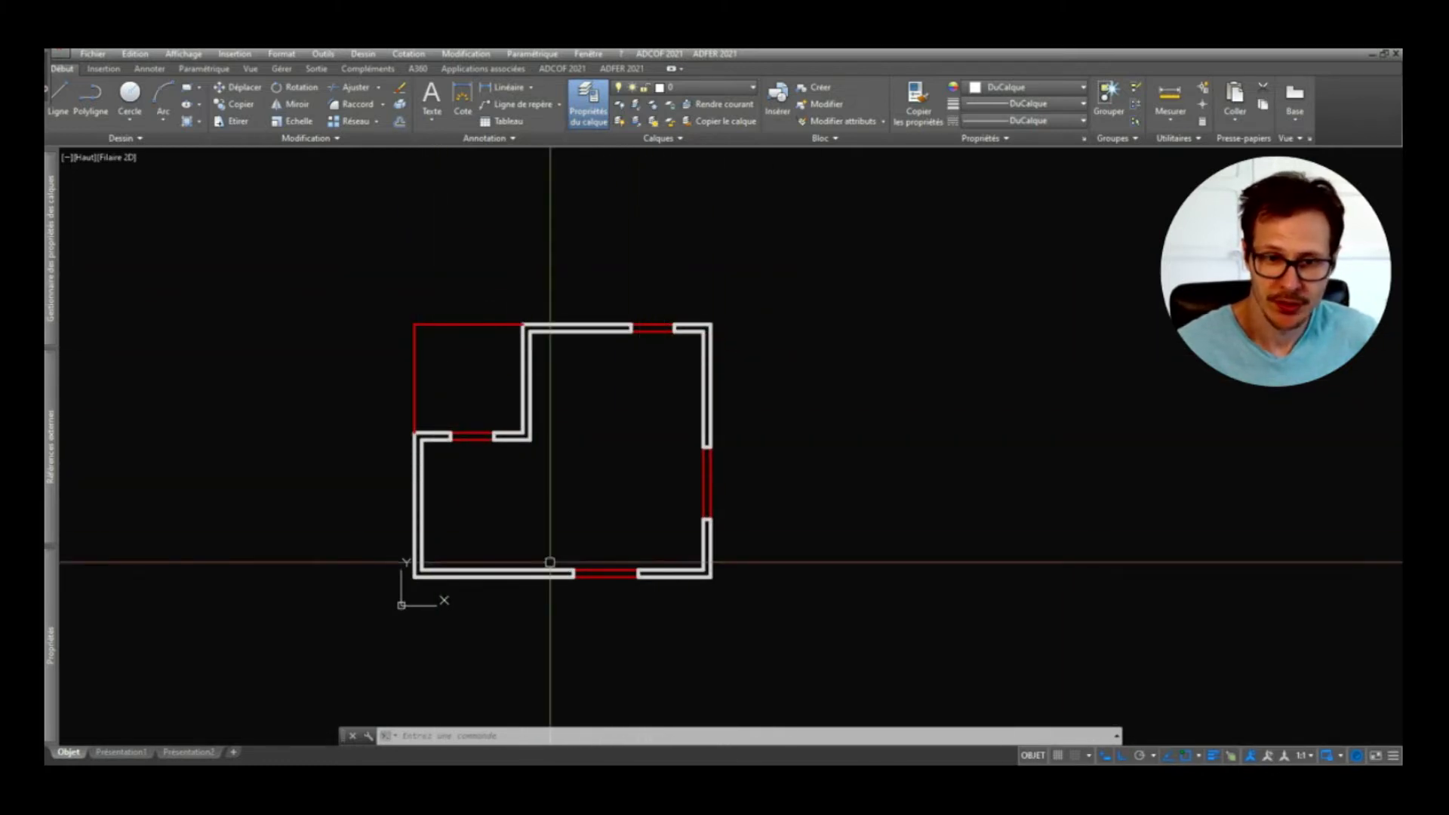
{"action": "middle_click_drag", "start_coordinate": [586, 417], "coordinate": [634, 437]}
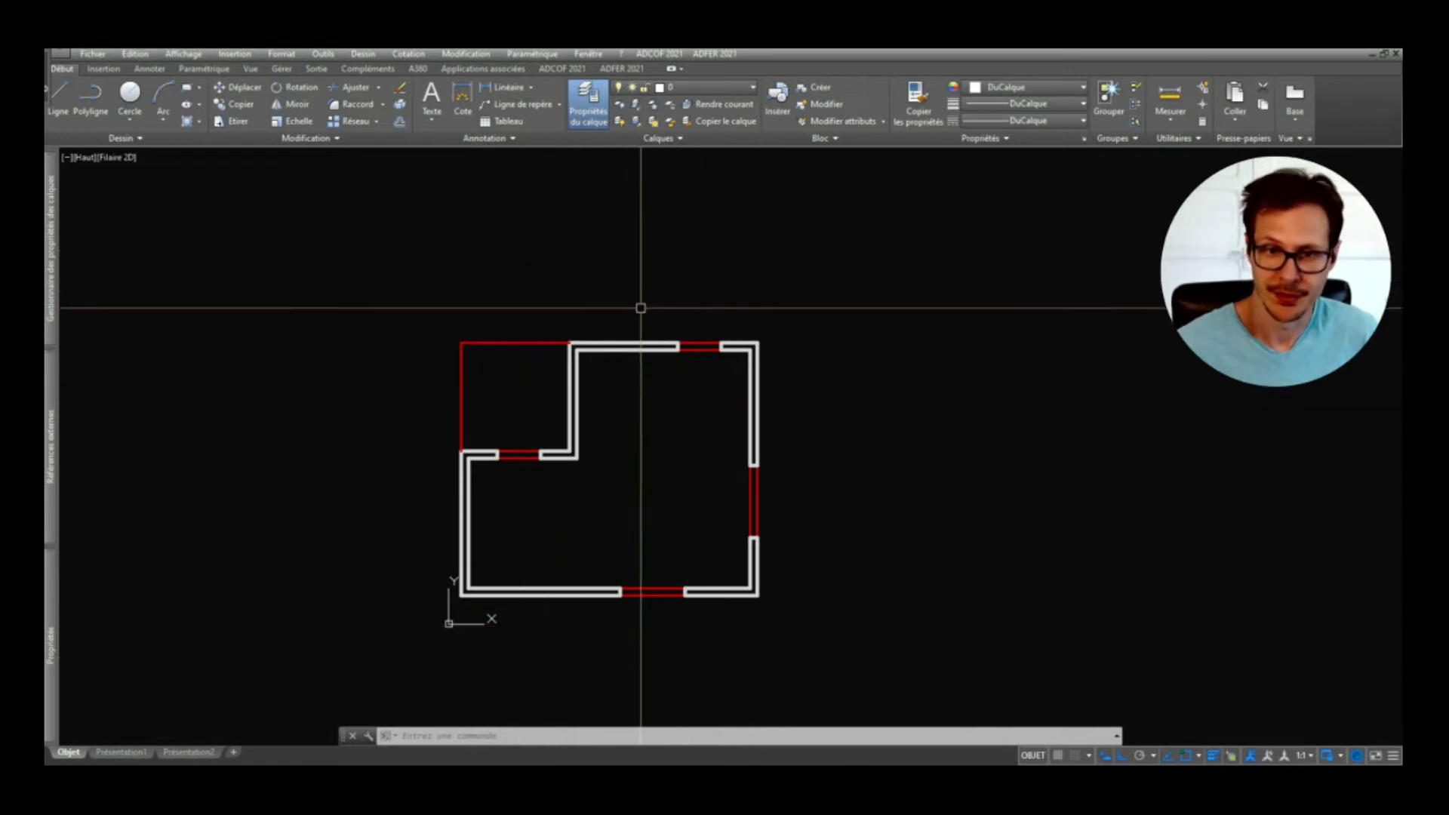
{"action": "middle_click_drag", "start_coordinate": [555, 224], "coordinate": [570, 270]}
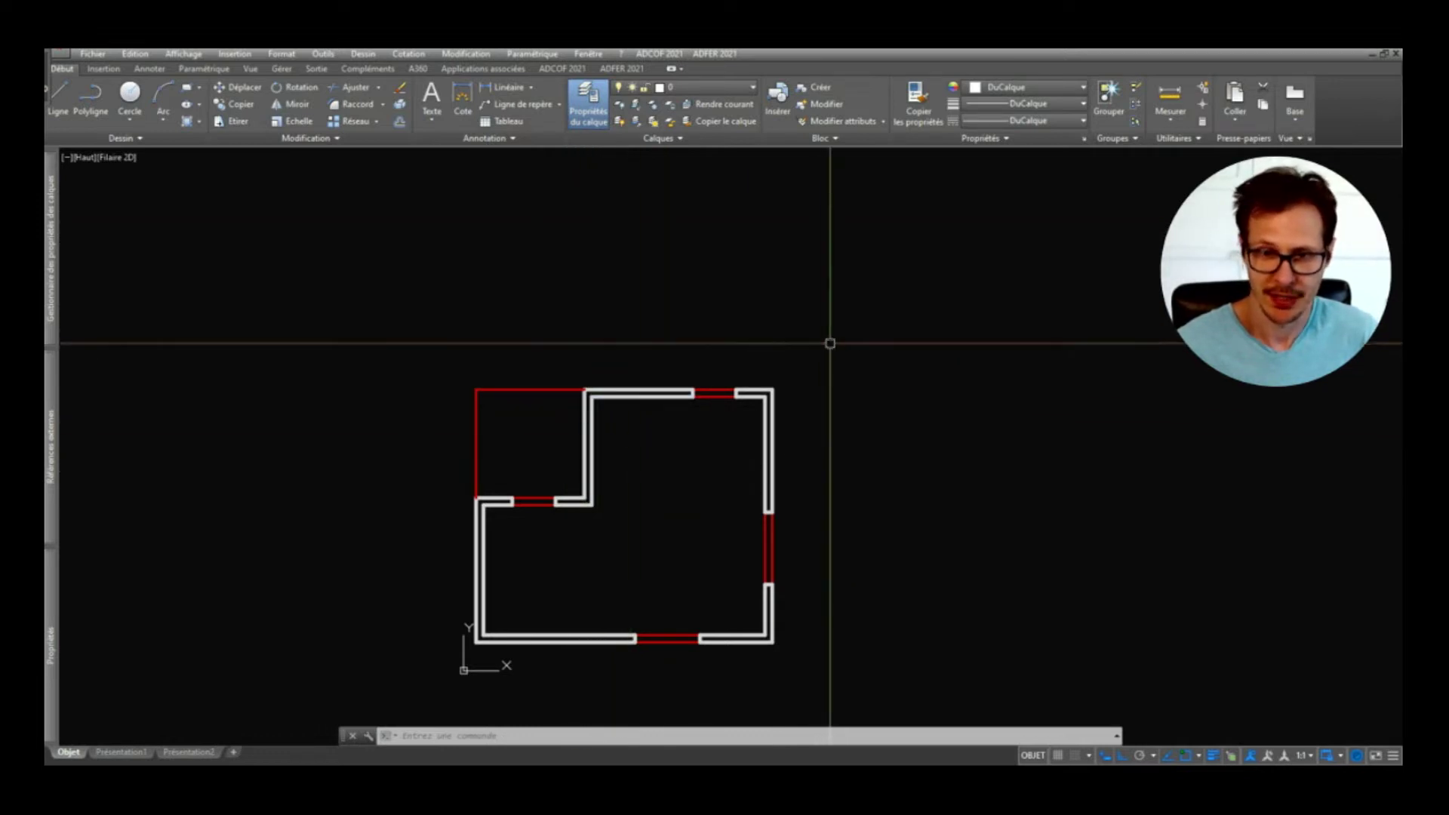
{"action": "left_click", "coordinate": [834, 311]}
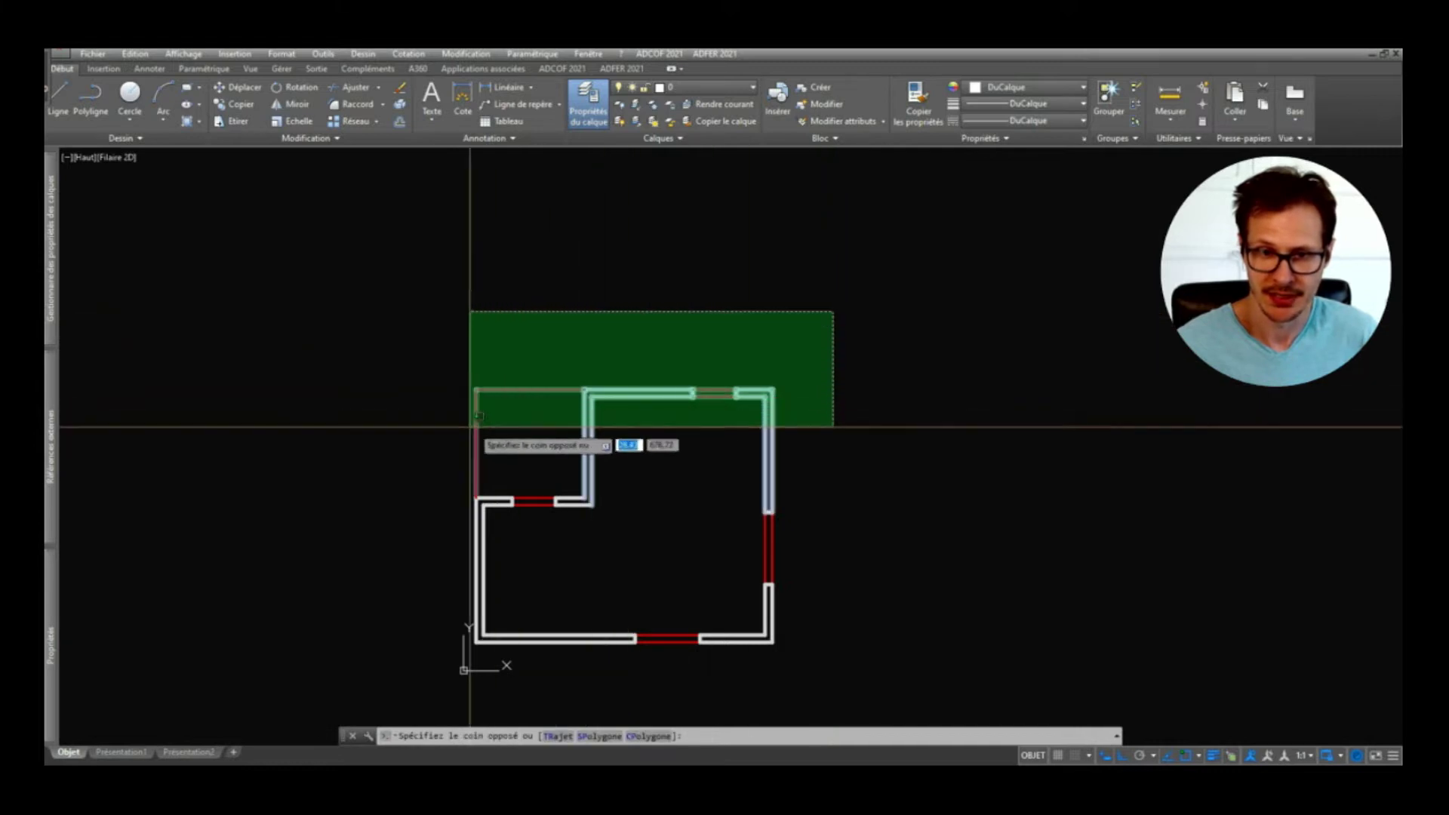
{"action": "key", "text": "Escape"}
{"action": "key", "text": "Escape"}
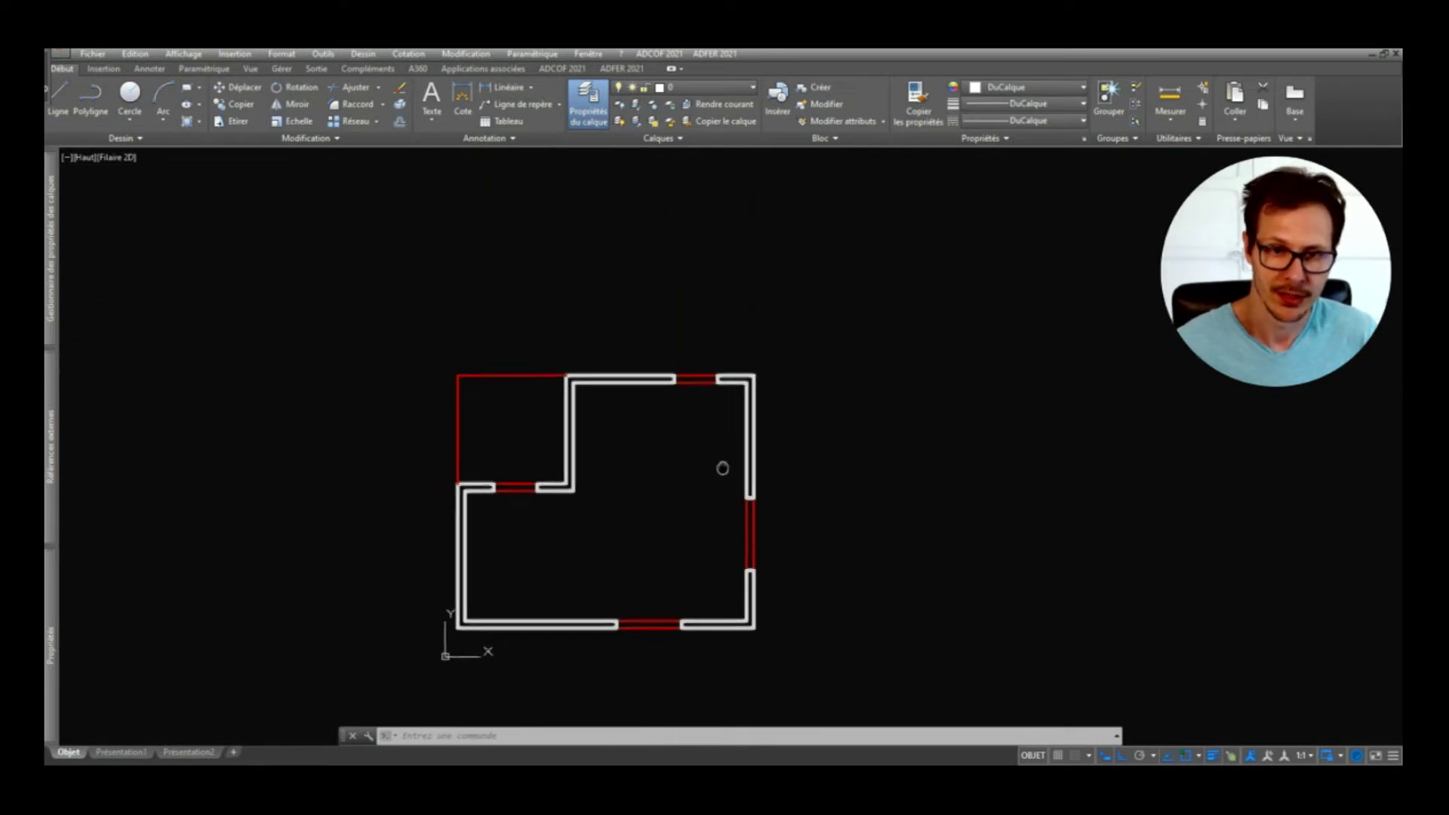
{"action": "middle_click_drag", "start_coordinate": [724, 466], "coordinate": [731, 440]}
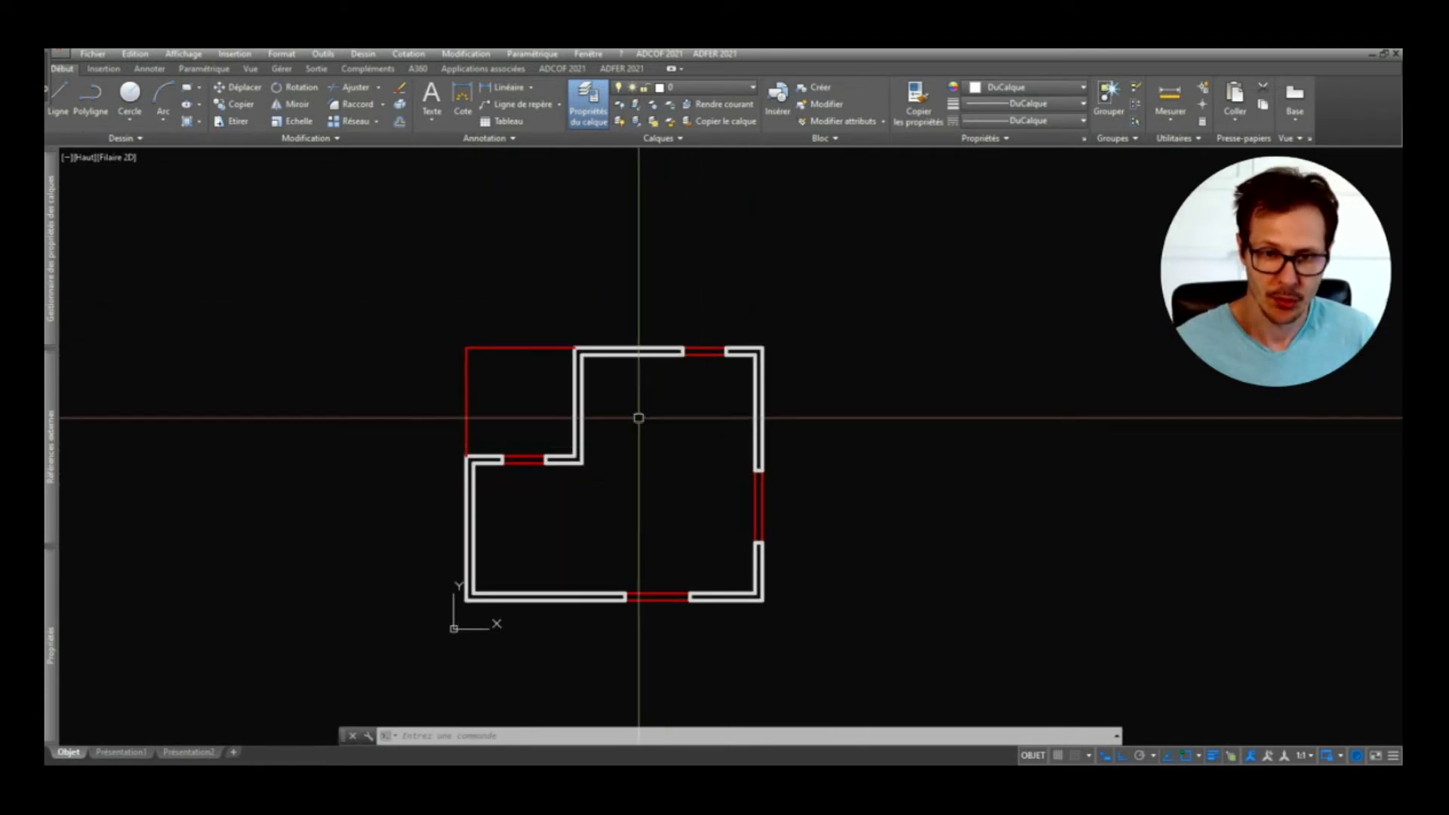
{"action": "scroll", "coordinate": [628, 313], "scroll_direction": "up", "scroll_amount": 2}
{"action": "type", "text": "texte"}
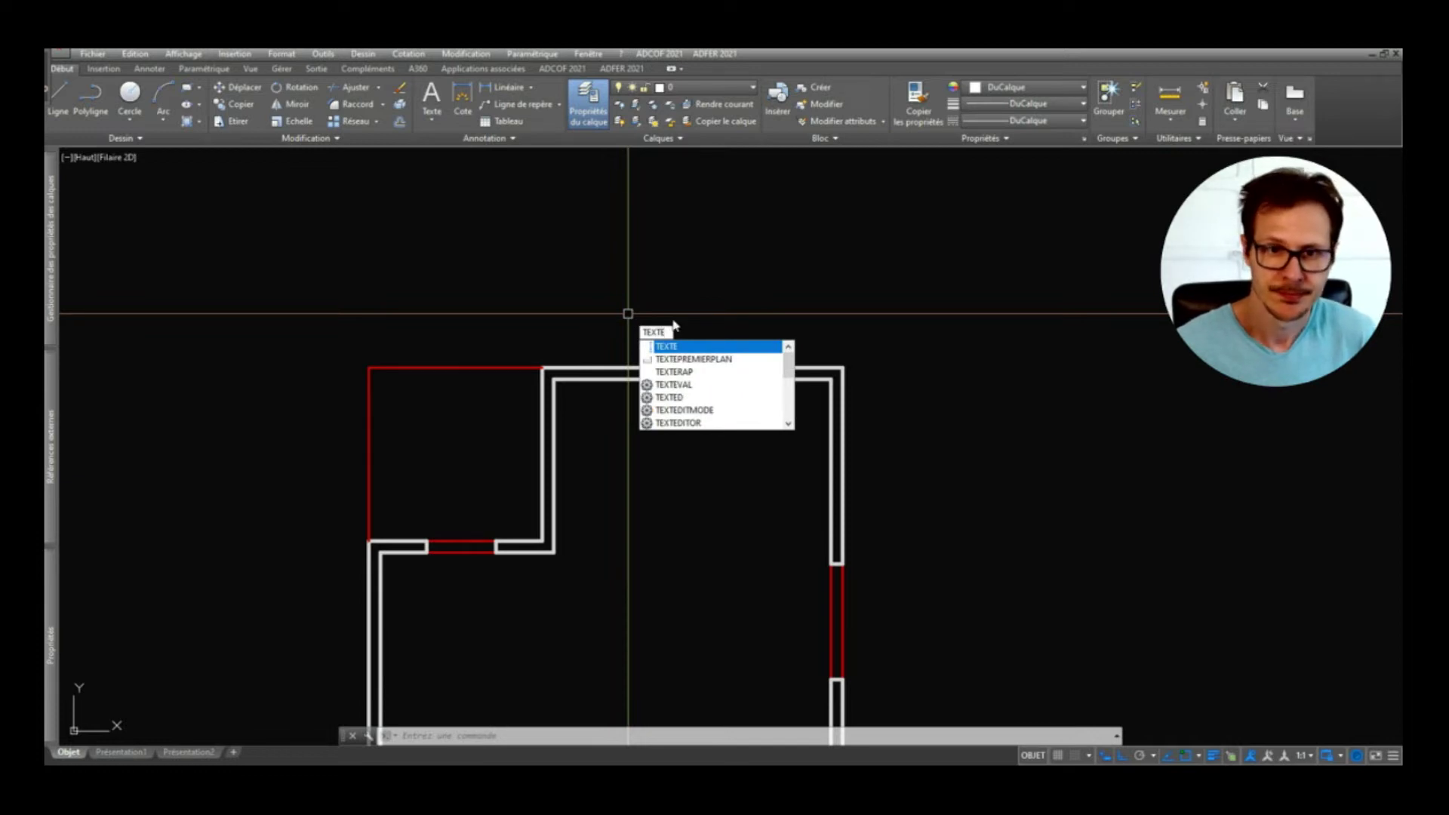
{"action": "key", "text": "Escape"}
{"action": "key", "text": "Escape"}
Step: Place a single-line text reading RDC above the upper room, accepting the default height and rotation
{"action": "left_click", "coordinate": [150, 69]}
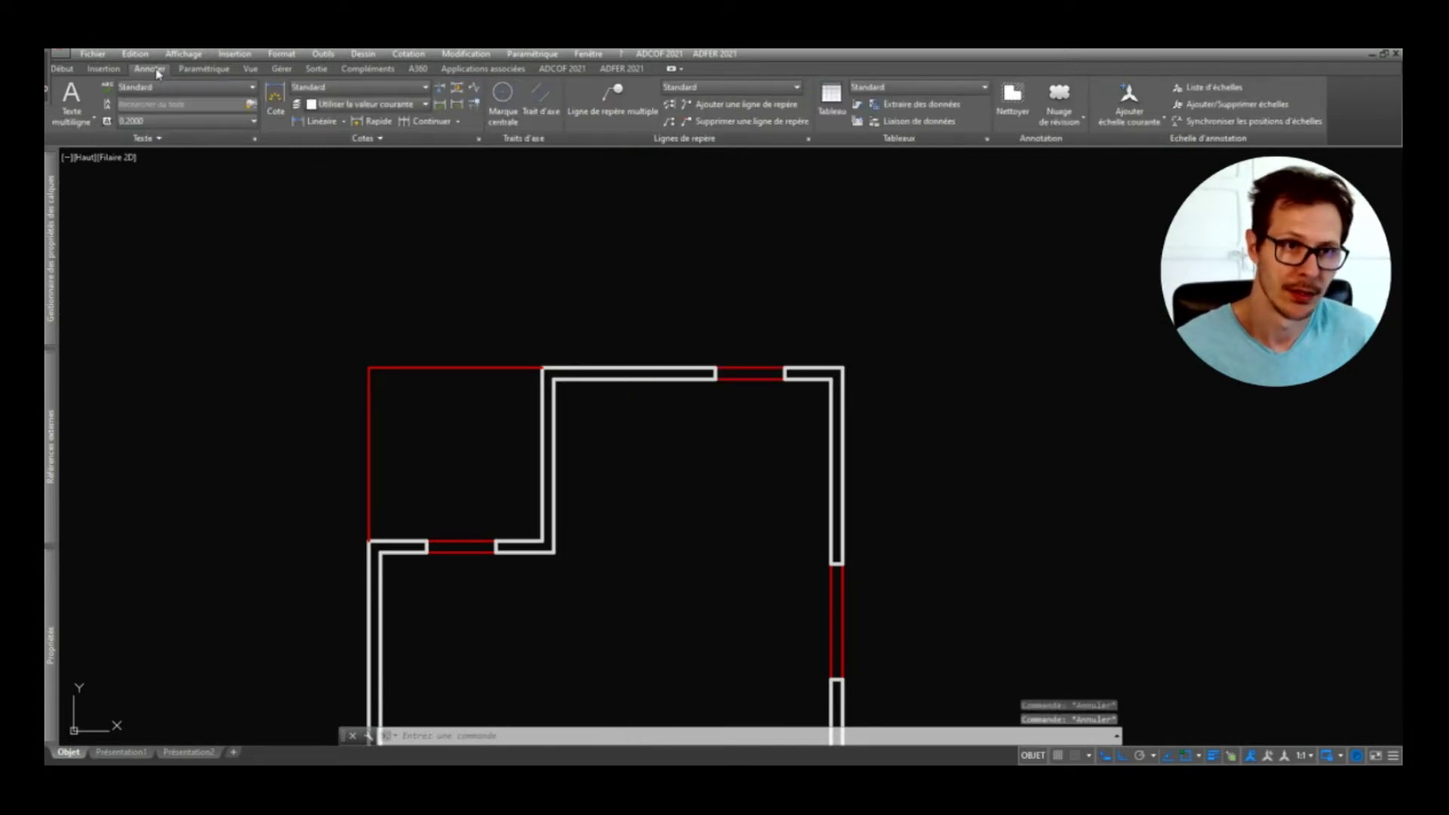
{"action": "type", "text": "texte"}
{"action": "key", "text": "Return"}
{"action": "left_click", "coordinate": [585, 281]}
{"action": "key", "text": "Return"}
{"action": "key", "text": "Return"}
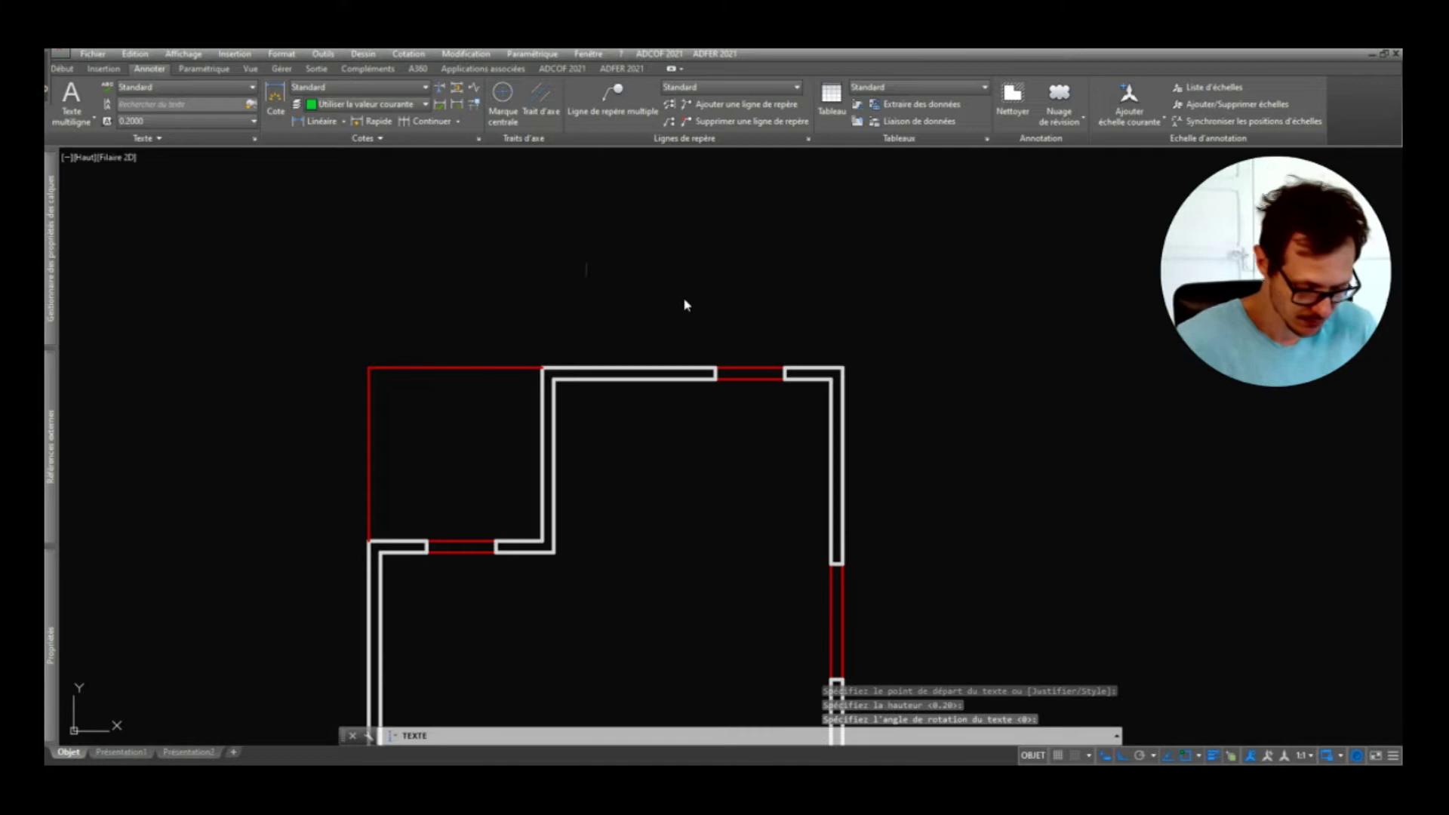
{"action": "key", "text": "Escape"}
Step: Set the height of the RDC text above the upper room to 12
{"action": "left_click", "coordinate": [556, 236]}
{"action": "left_click", "coordinate": [666, 316]}
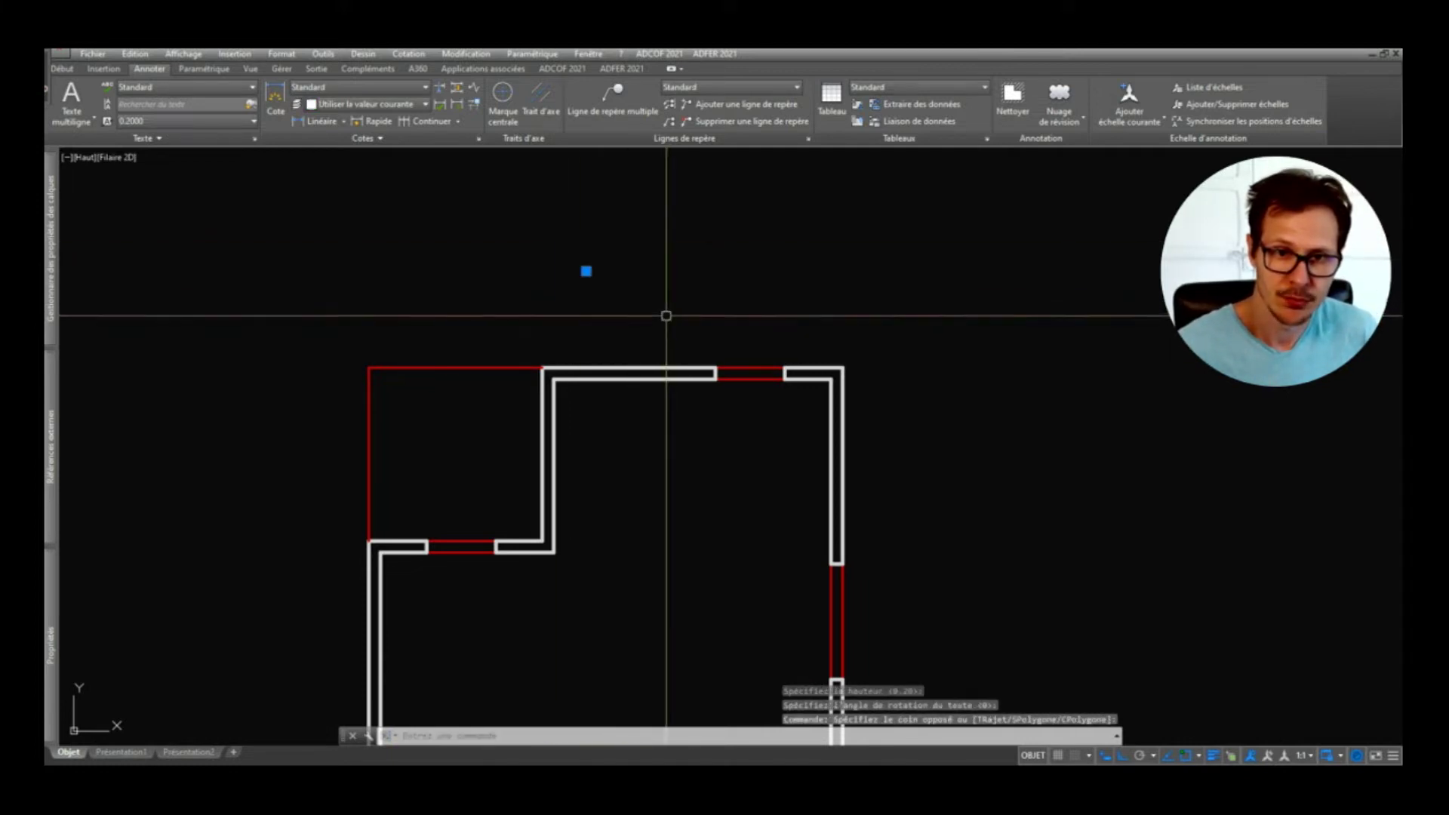
{"action": "mouse_move", "coordinate": [47, 654]}
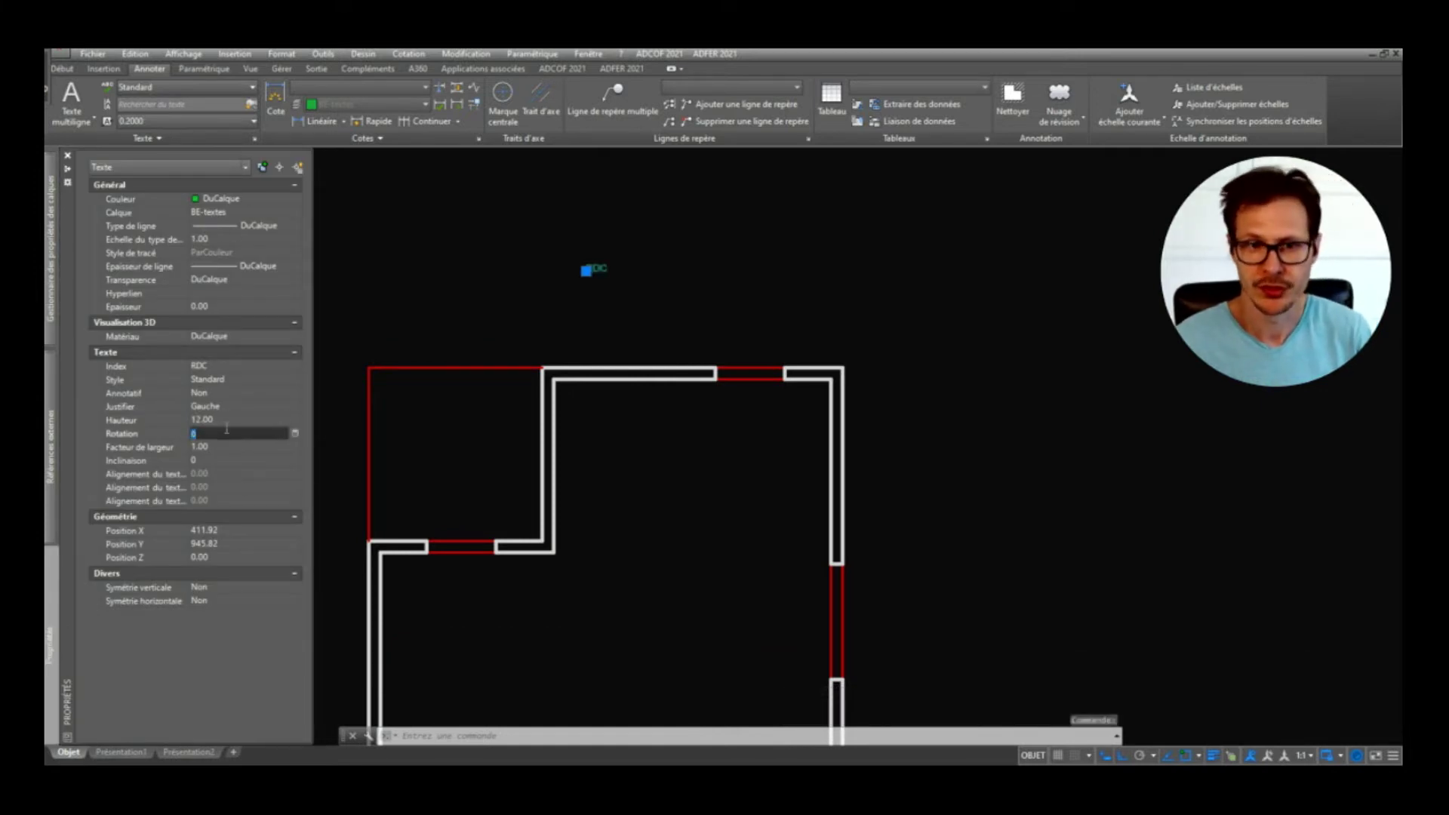
{"action": "key", "text": "Escape"}
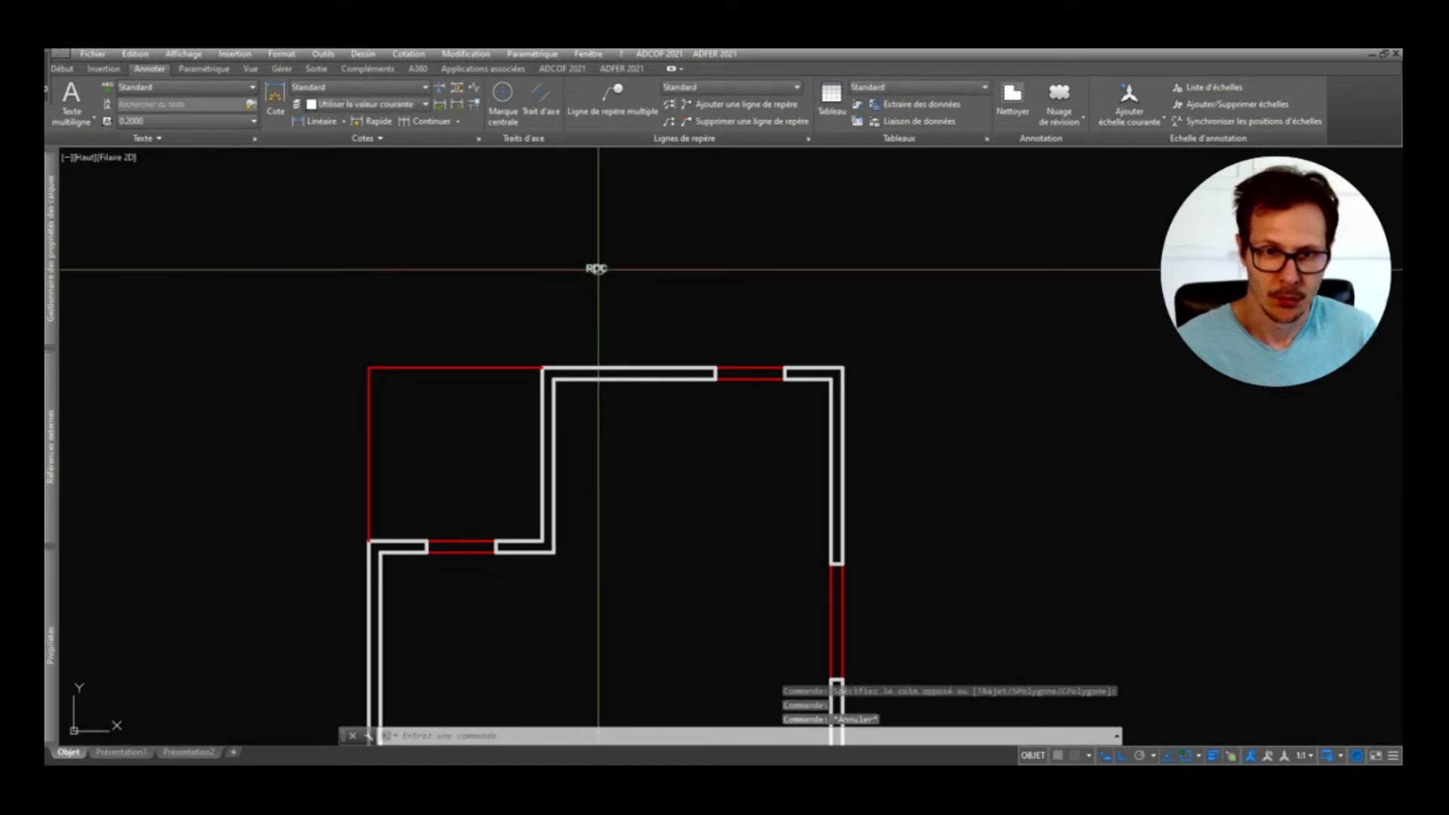
Step: Enlarge the RDC text further and move it slightly down towards the upper room's top wall
{"action": "left_click", "coordinate": [596, 269]}
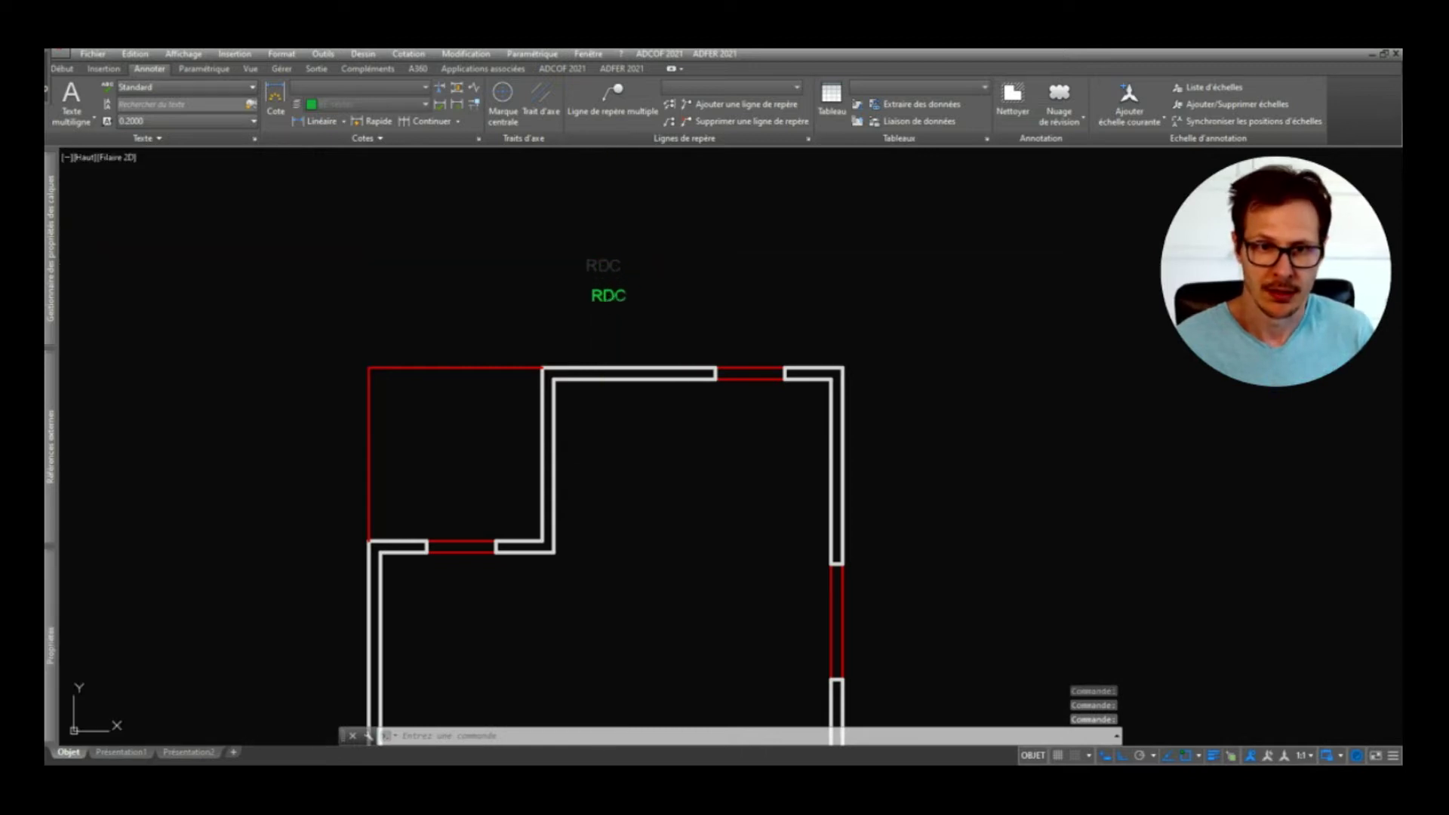
{"action": "key", "text": "Escape"}
{"action": "scroll", "coordinate": [637, 317], "scroll_direction": "down", "scroll_amount": 2}
{"action": "scroll", "coordinate": [602, 478], "scroll_direction": "up", "scroll_amount": 2}
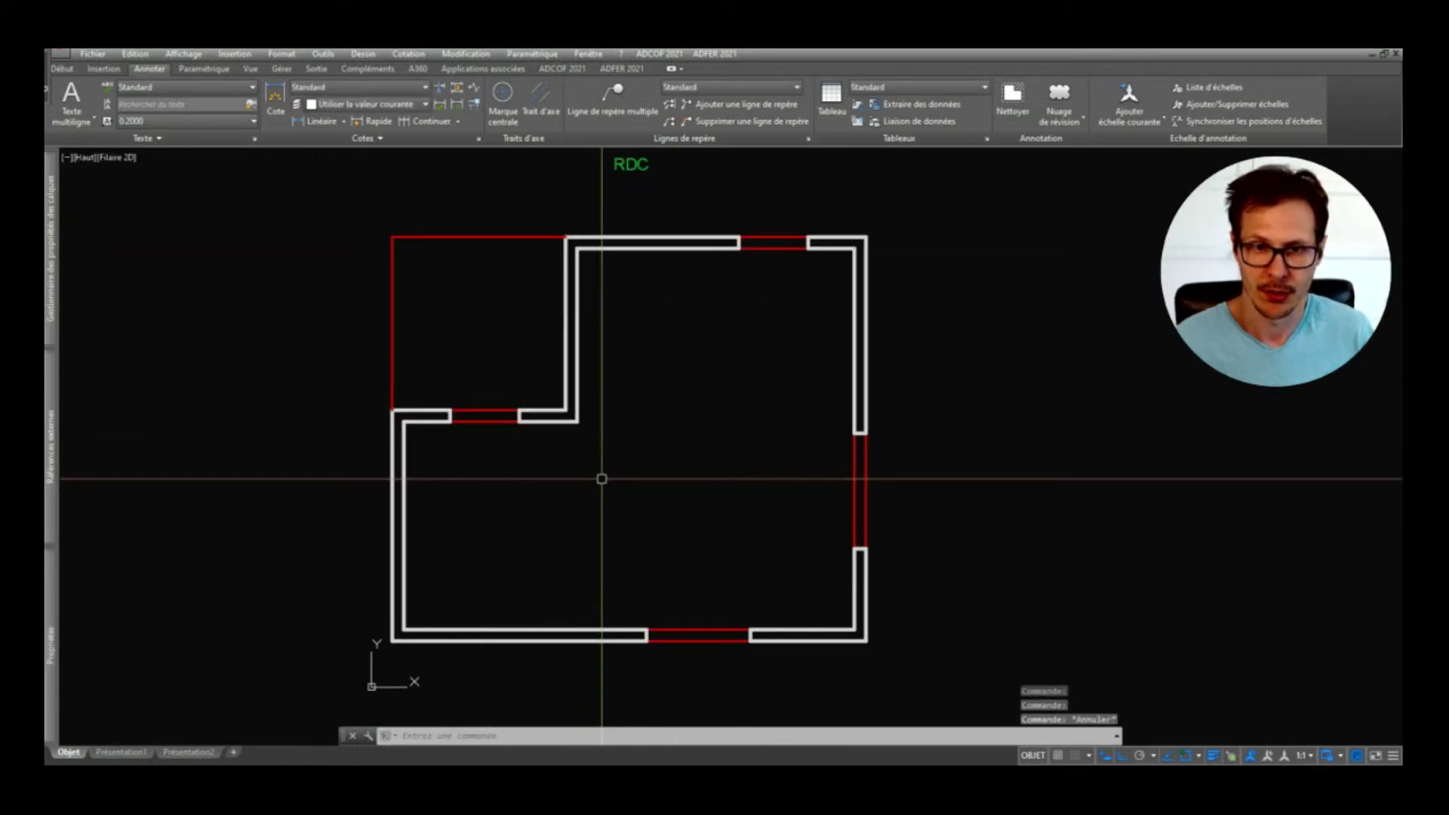
{"action": "middle_click_drag", "start_coordinate": [602, 478], "coordinate": [541, 520]}
{"action": "double_click", "coordinate": [587, 205]}
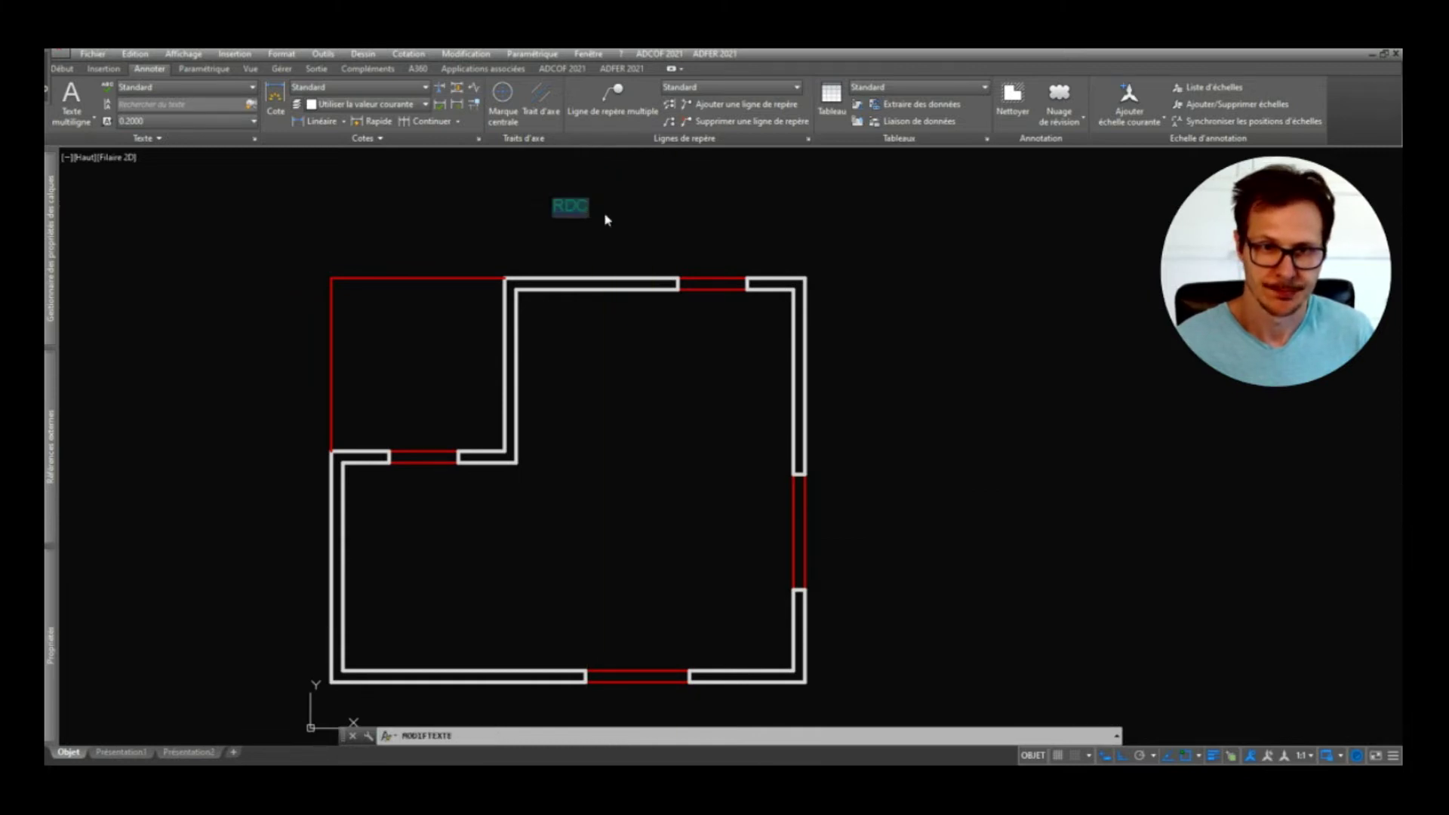
{"action": "left_click", "coordinate": [664, 206]}
{"action": "key", "text": "Escape"}
{"action": "left_click", "coordinate": [580, 207]}
{"action": "middle_click_drag", "start_coordinate": [611, 229], "coordinate": [613, 250]}
{"action": "key", "text": "Escape"}
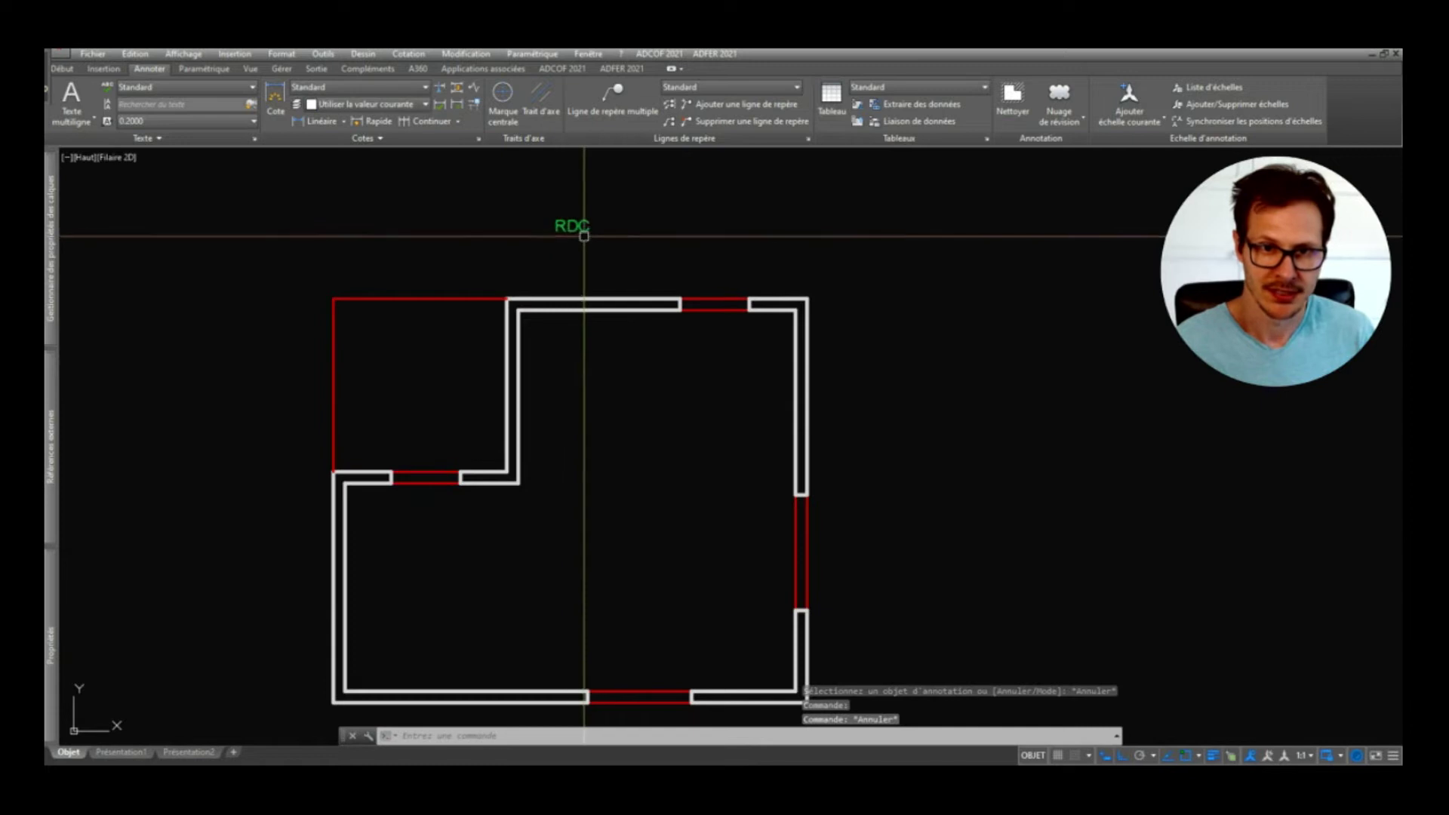
{"action": "double_click", "coordinate": [580, 226]}
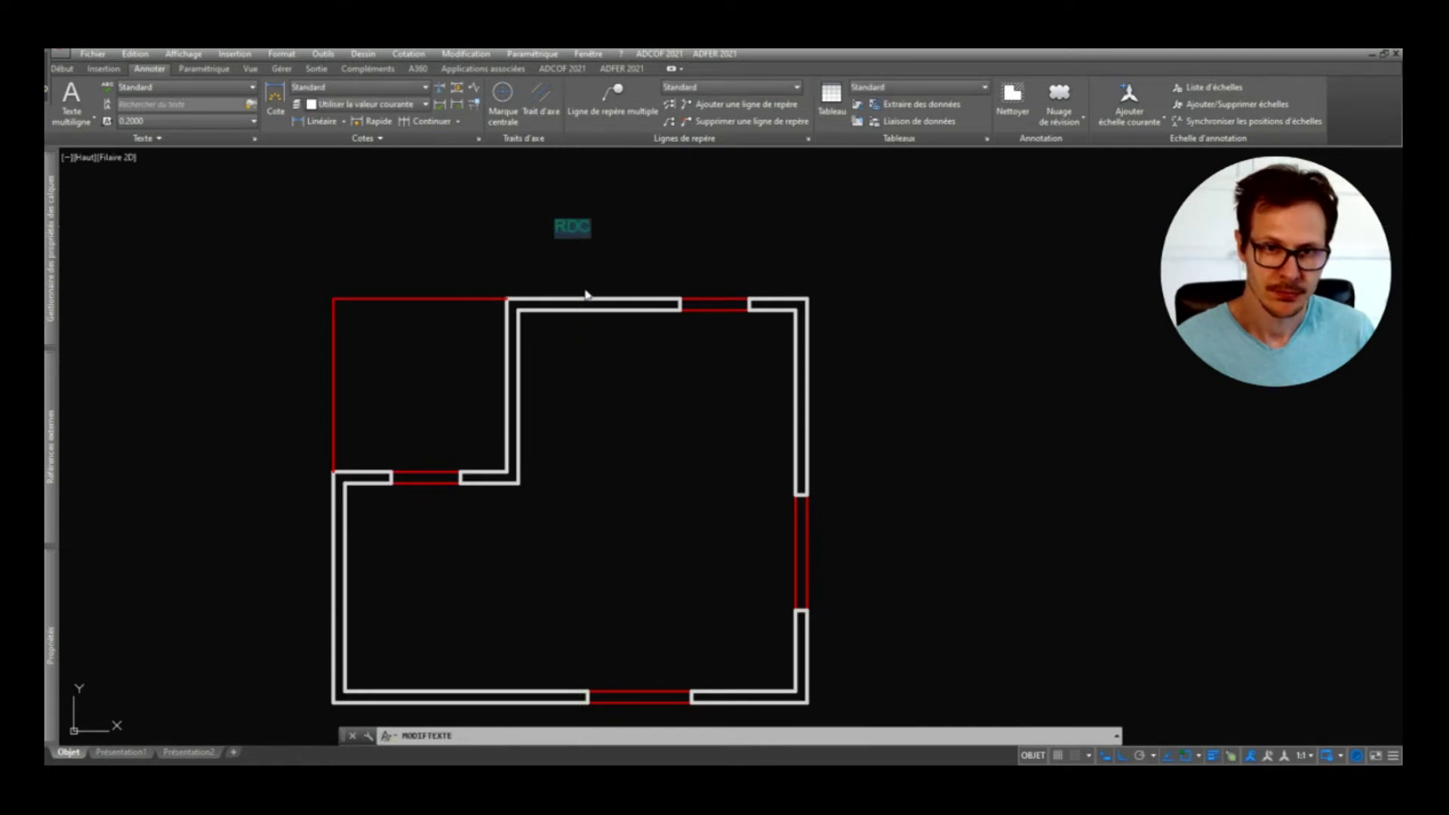
{"action": "key", "text": "Escape"}
{"action": "key", "text": "Escape"}
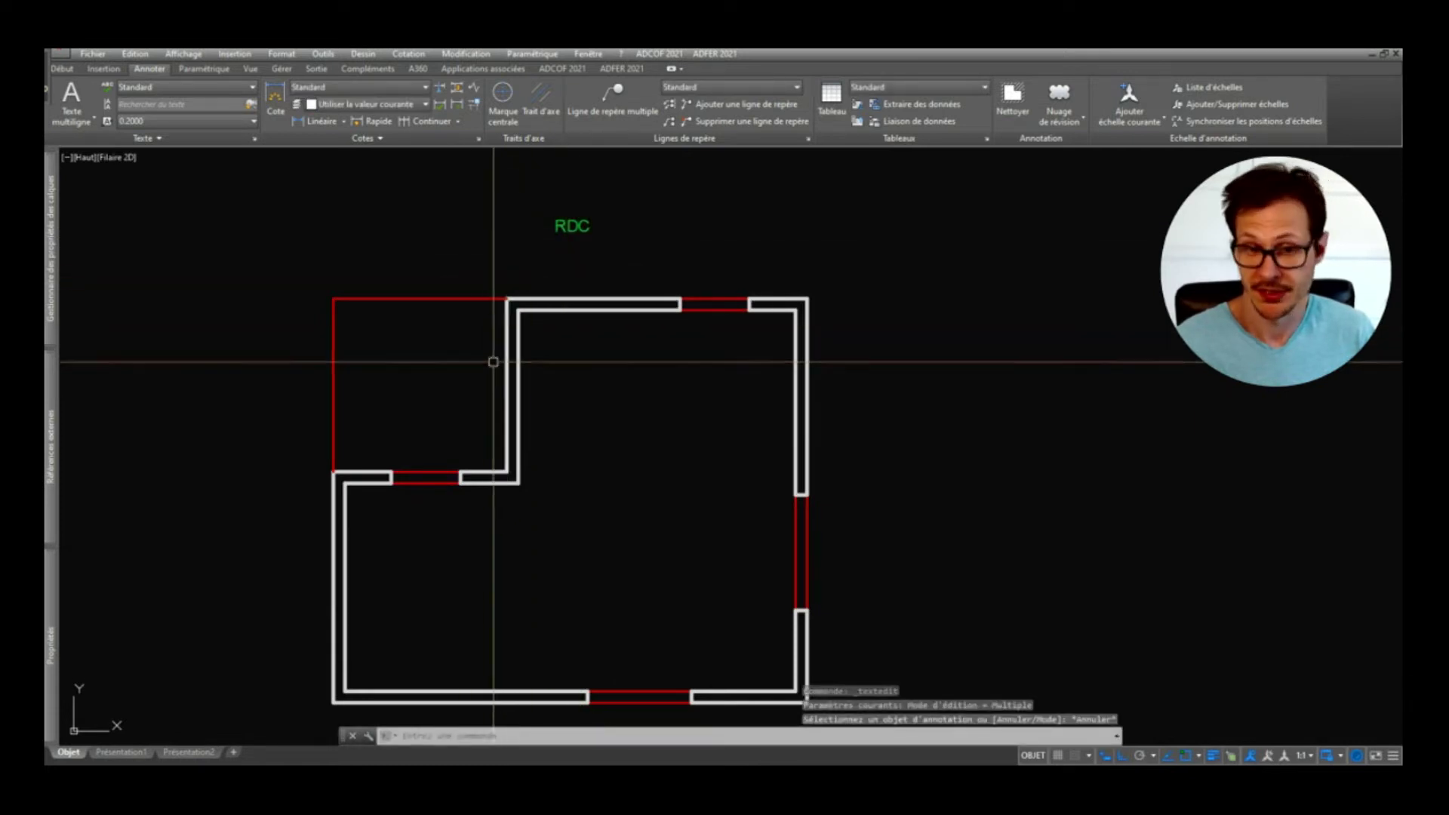
Step: Copy the RDC text horizontally to a spot above the recessed upper-left corner
{"action": "left_click", "coordinate": [581, 229]}
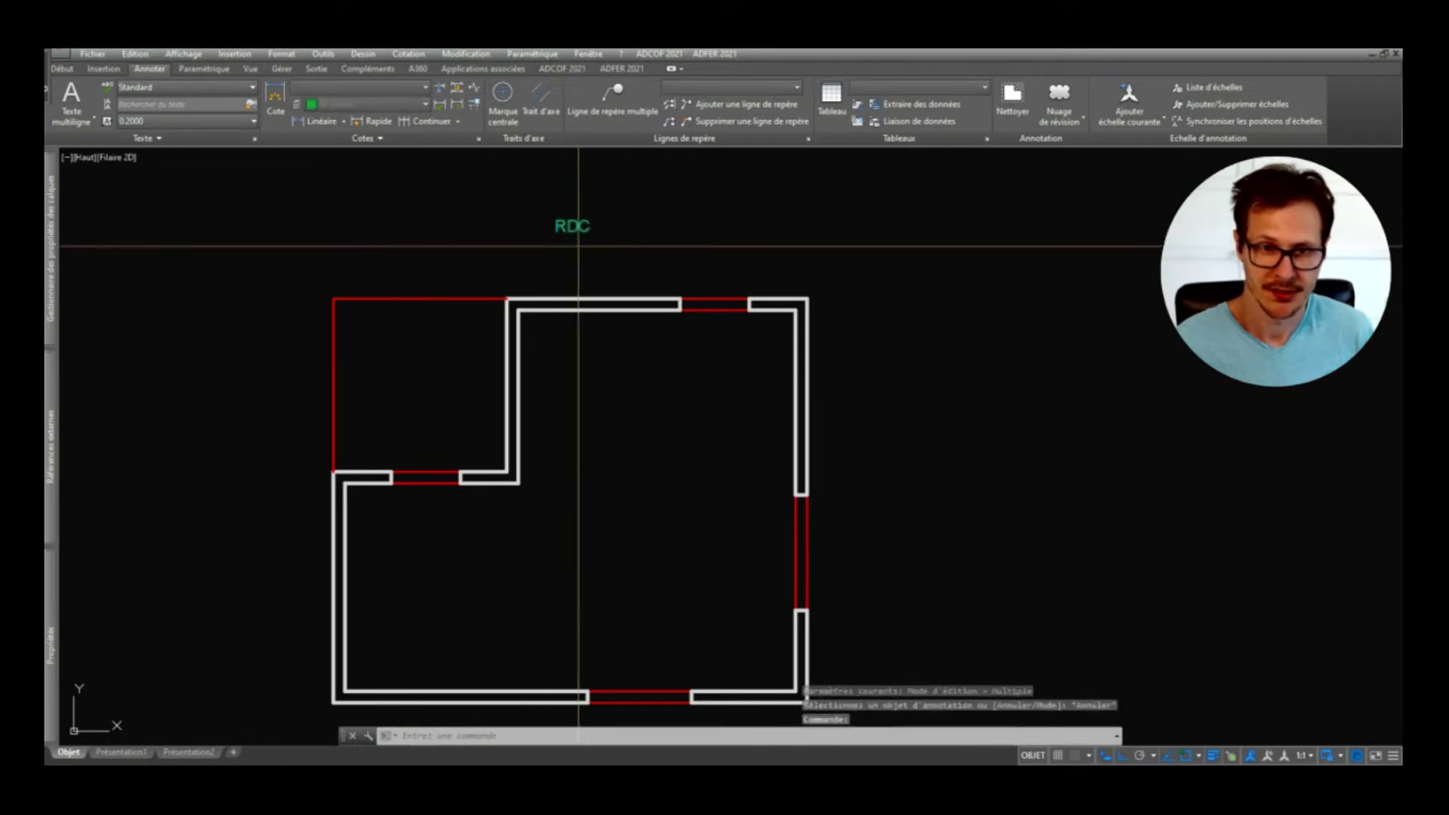
{"action": "type", "text": "co"}
{"action": "key", "text": "Return"}
{"action": "left_click", "coordinate": [577, 243]}
{"action": "left_click", "coordinate": [417, 254]}
{"action": "key", "text": "Return"}
Step: Move the copied RDC text straight down into the recessed corner area
{"action": "left_click", "coordinate": [424, 225]}
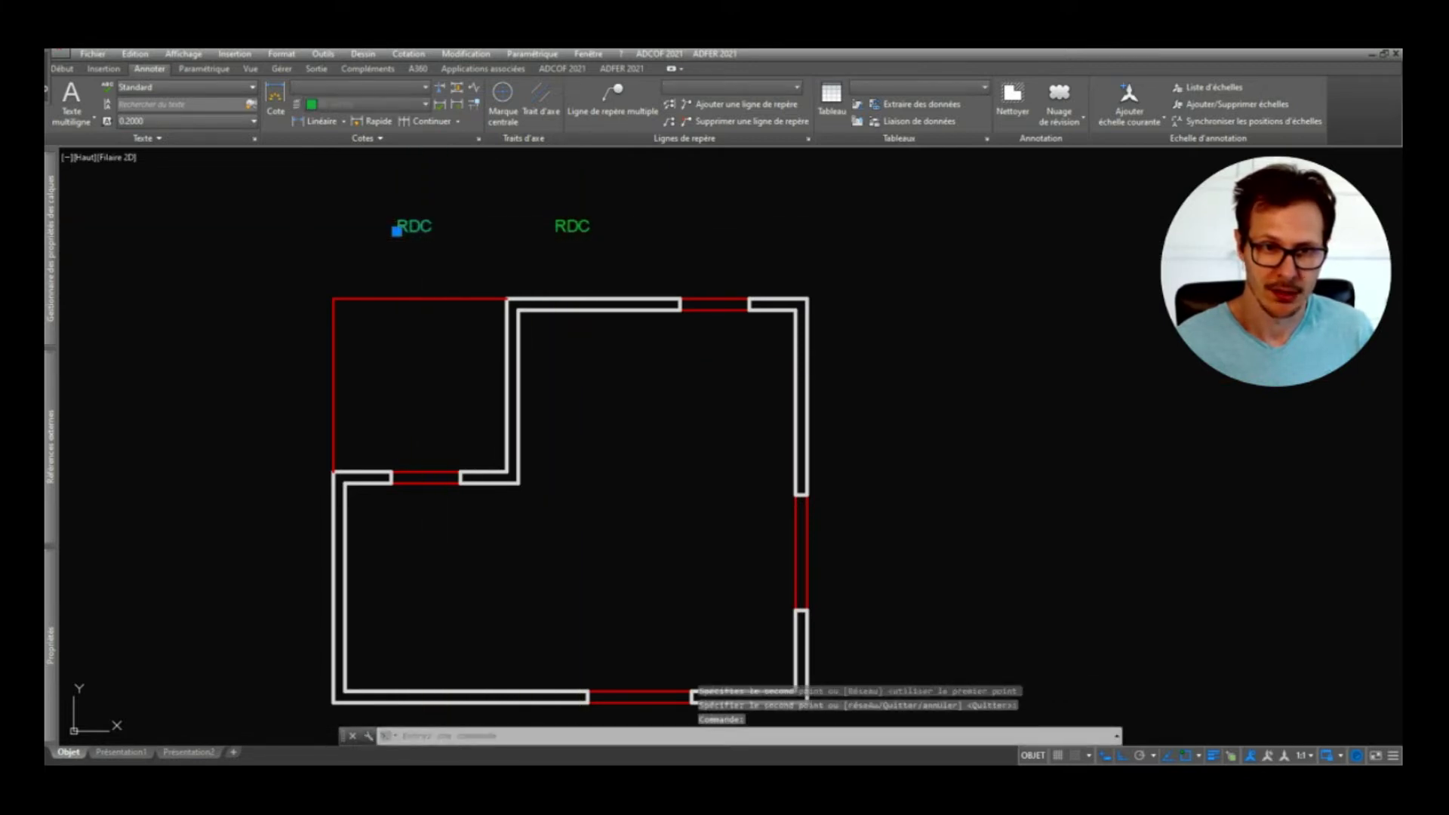
{"action": "type", "text": "d"}
{"action": "key", "text": "Return"}
{"action": "left_click", "coordinate": [439, 228]}
{"action": "left_click", "coordinate": [435, 407]}
Step: Change the content of the copied RDC text in the recessed corner to Terrasse
{"action": "left_click", "coordinate": [398, 408]}
{"action": "mouse_move", "coordinate": [50, 604]}
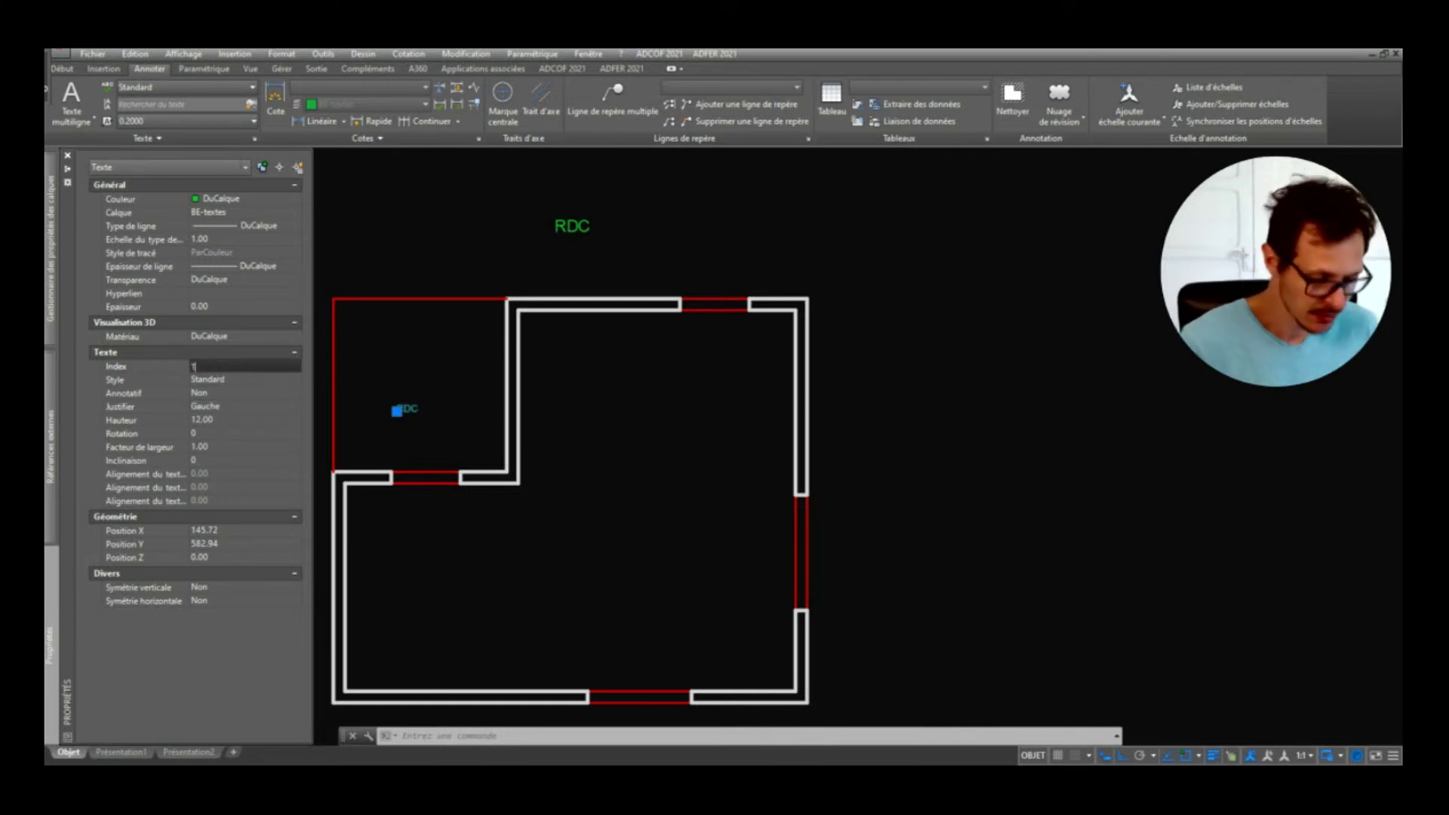
{"action": "key", "text": "Return"}
{"action": "scroll", "coordinate": [407, 404], "scroll_direction": "up", "scroll_amount": 4}
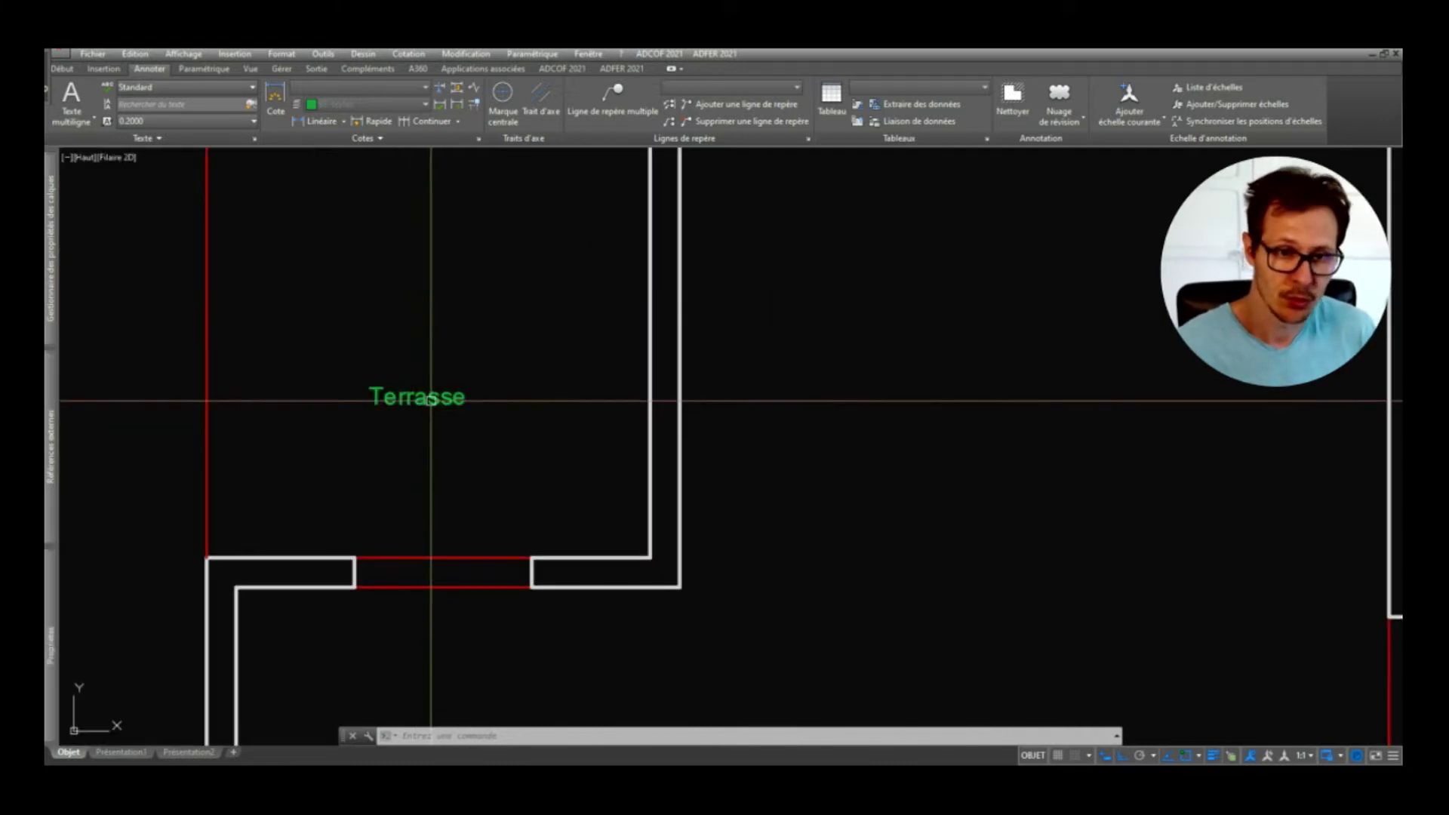
{"action": "double_click", "coordinate": [430, 397]}
{"action": "key", "text": "Return"}
{"action": "key", "text": "Escape"}
Step: Move the Terrasse text slightly up within the recessed corner area
{"action": "left_click", "coordinate": [424, 400]}
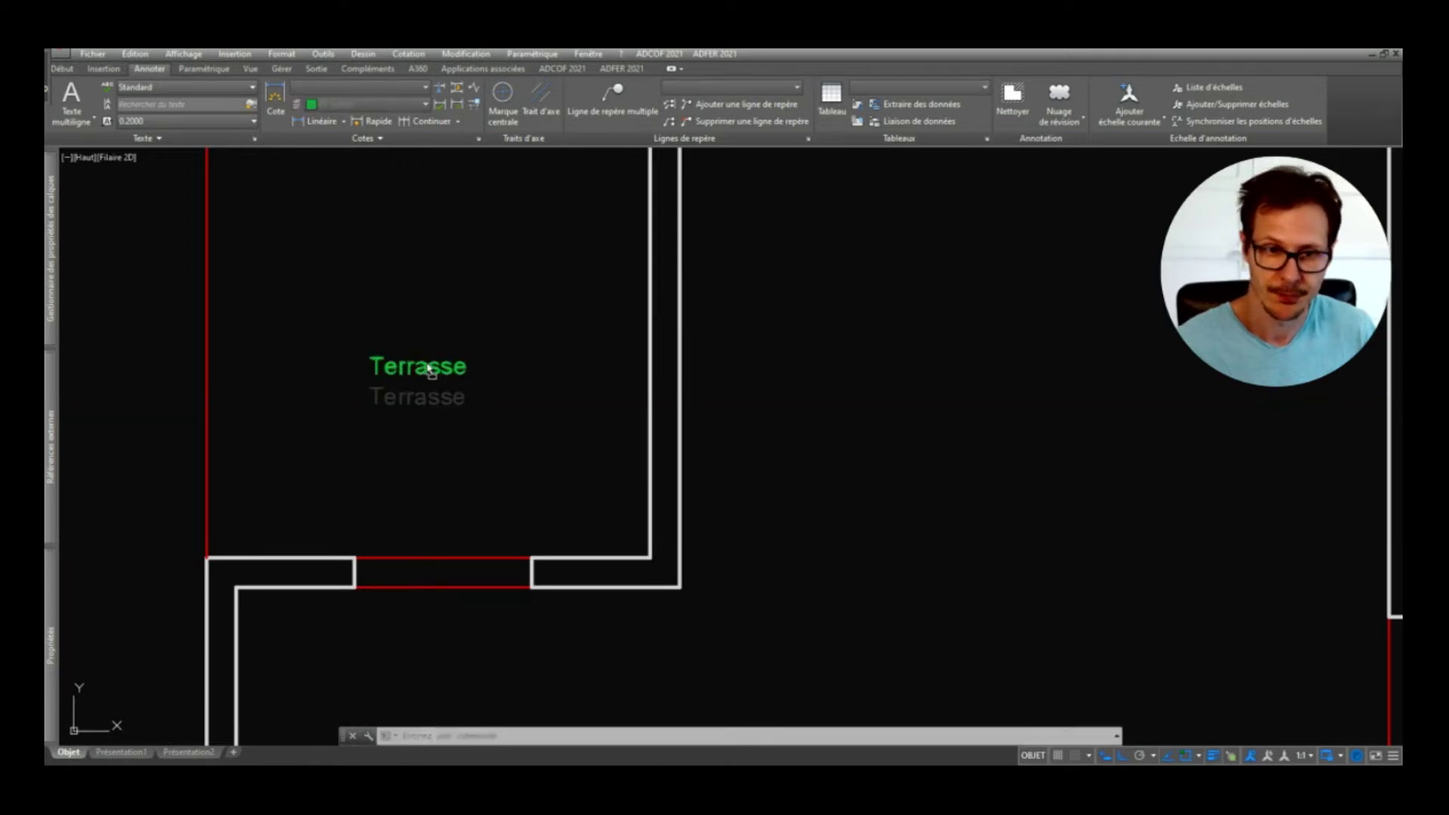
{"action": "left_click", "coordinate": [427, 334]}
{"action": "scroll", "coordinate": [429, 336], "scroll_direction": "down", "scroll_amount": 4}
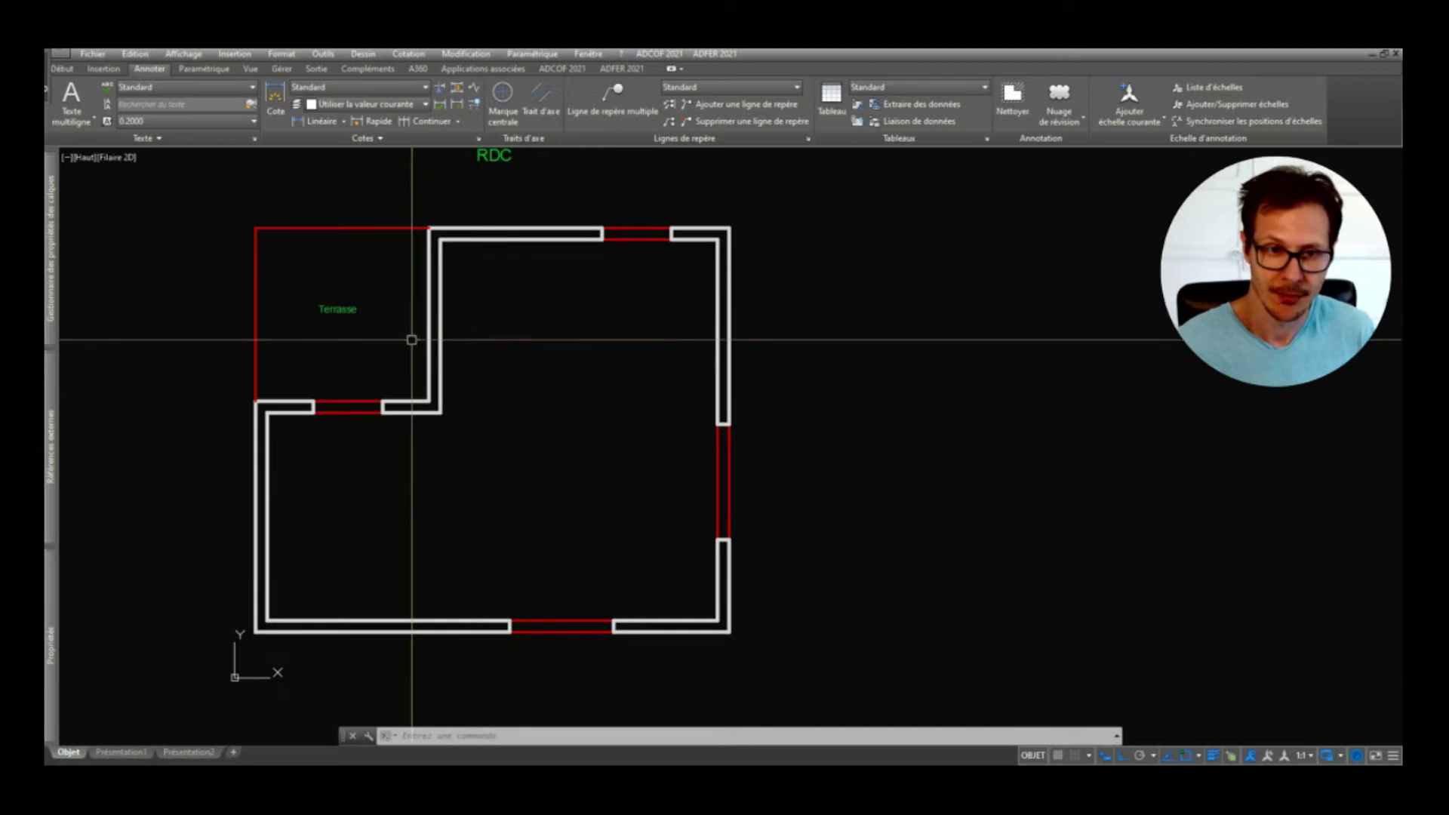
{"action": "middle_click_drag", "start_coordinate": [466, 396], "coordinate": [483, 410]}
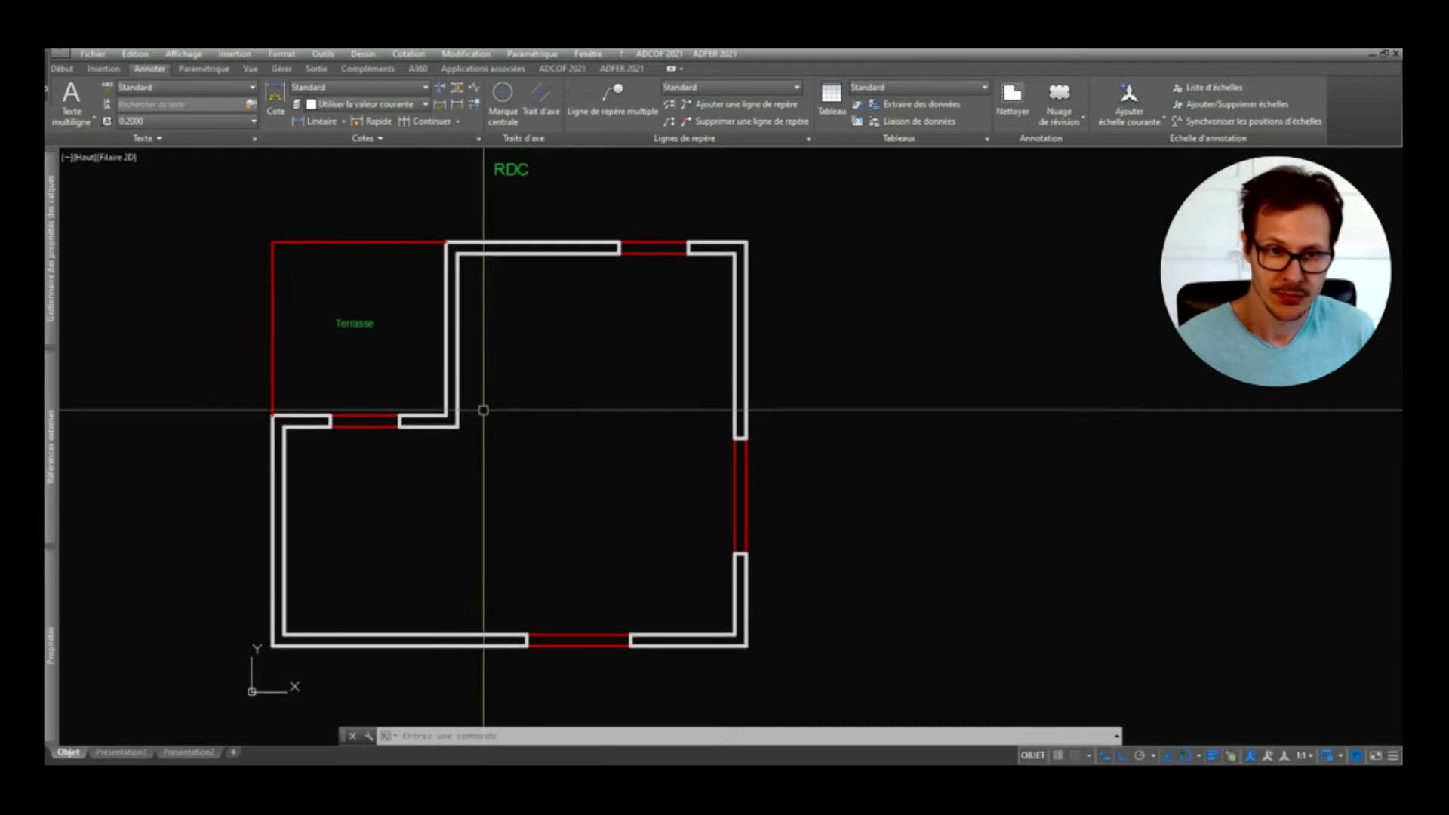
Step: Copy the Terrasse text straight down into the lower-left part of the plan and change the copy to Salon
{"action": "left_click", "coordinate": [364, 323]}
{"action": "type", "text": "co"}
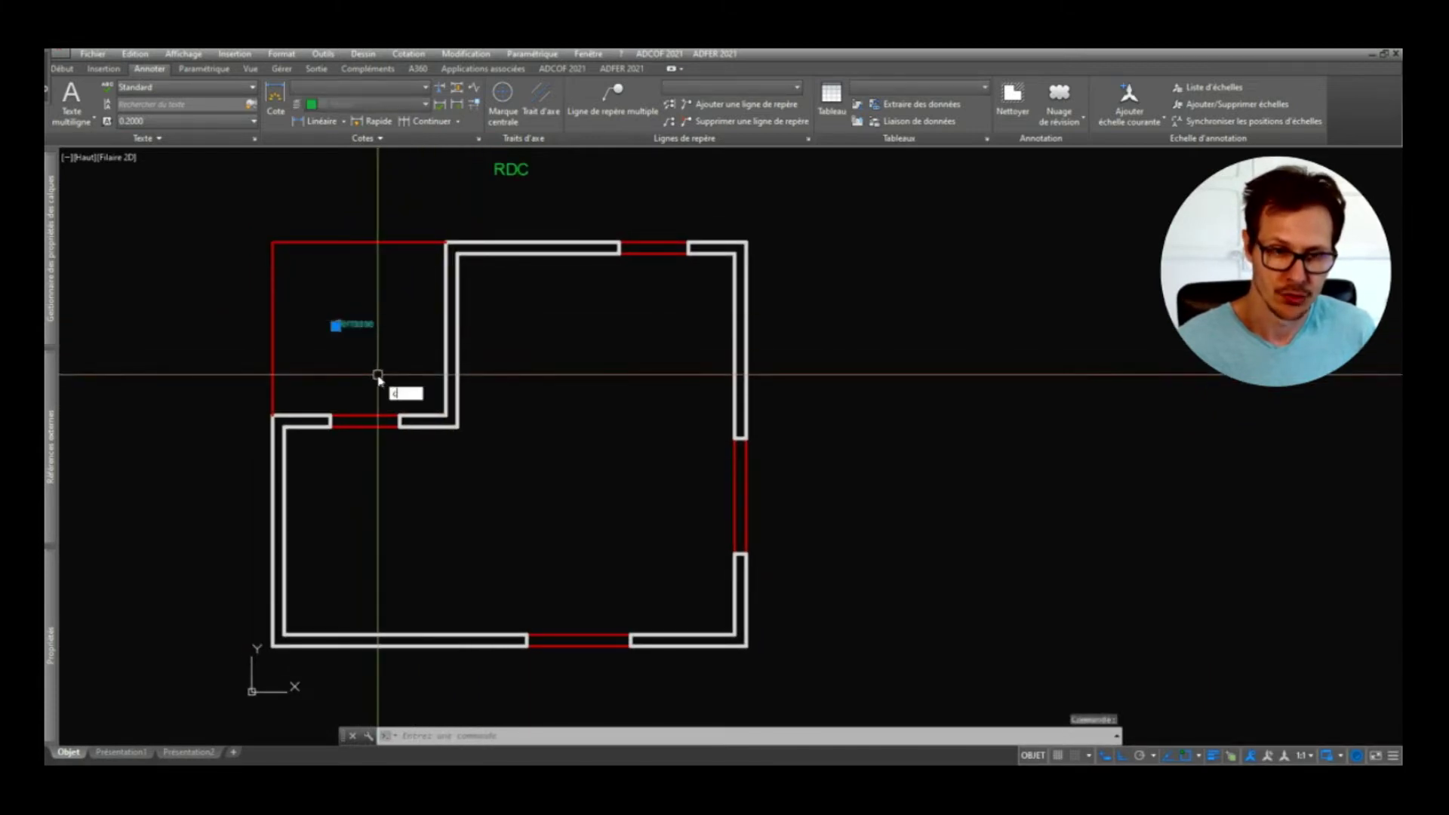
{"action": "key", "text": "Return"}
{"action": "left_click", "coordinate": [378, 333]}
{"action": "left_click", "coordinate": [406, 528]}
{"action": "left_click", "coordinate": [415, 520]}
{"action": "key", "text": "Escape"}
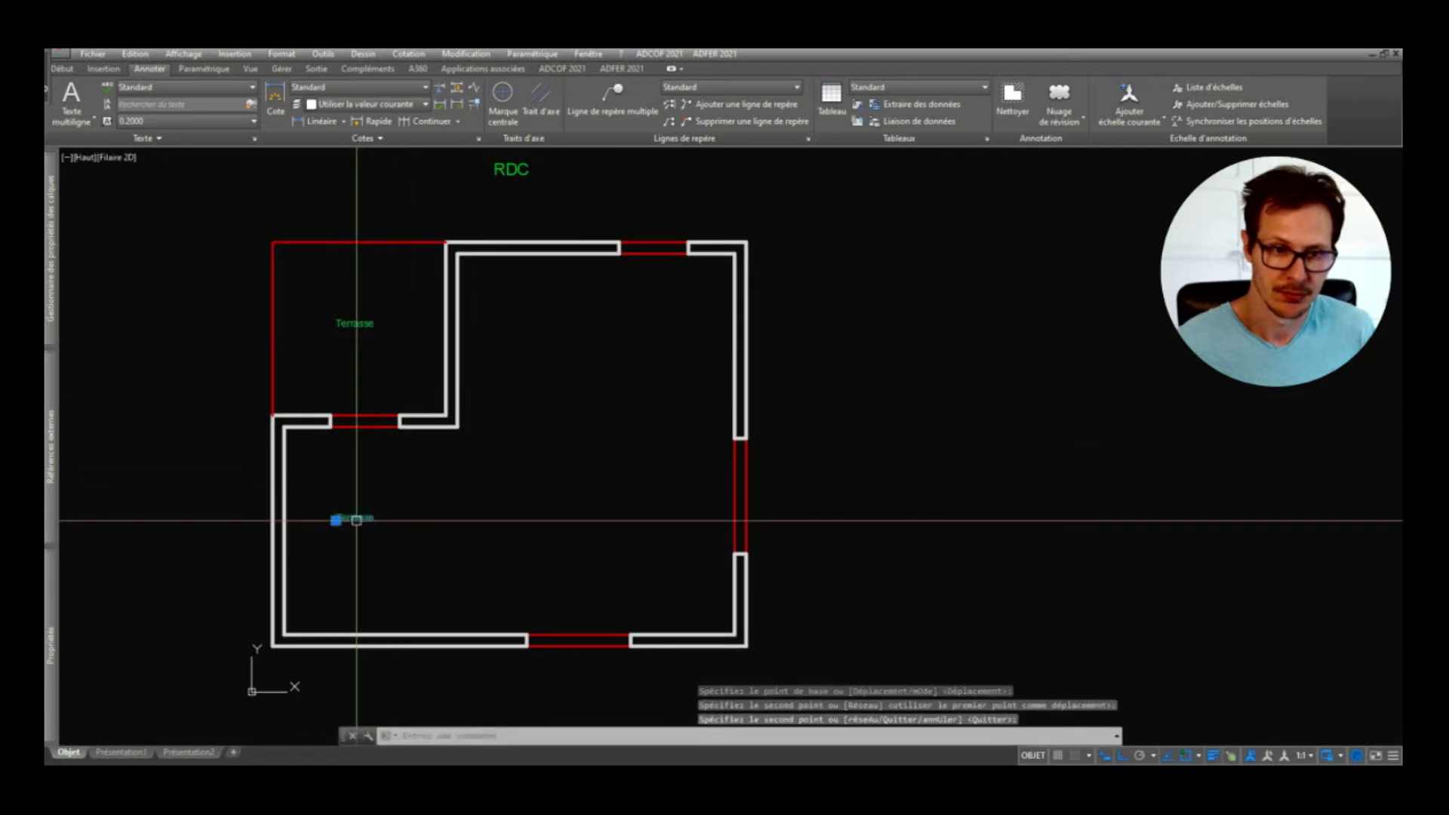
{"action": "double_click", "coordinate": [355, 518]}
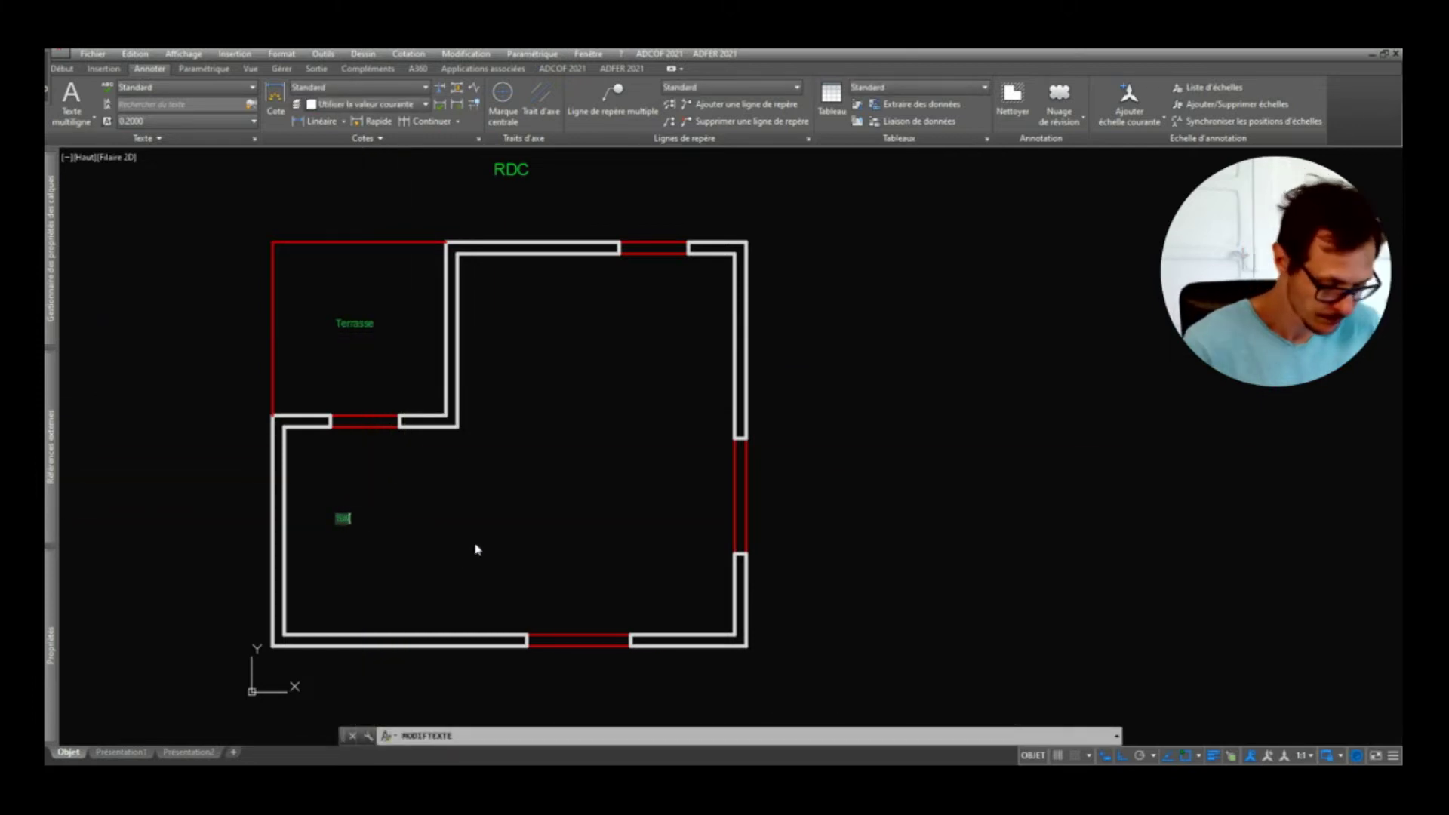
{"action": "key", "text": "Return"}
{"action": "key", "text": "Escape"}
Step: Copy the Salon text horizontally into the lower-right part of the plan and change the copy to Cuisine
{"action": "left_click", "coordinate": [355, 517]}
{"action": "type", "text": "co"}
{"action": "key", "text": "Return"}
{"action": "left_click", "coordinate": [340, 572]}
{"action": "left_click", "coordinate": [517, 572]}
{"action": "key", "text": "Escape"}
{"action": "double_click", "coordinate": [527, 520]}
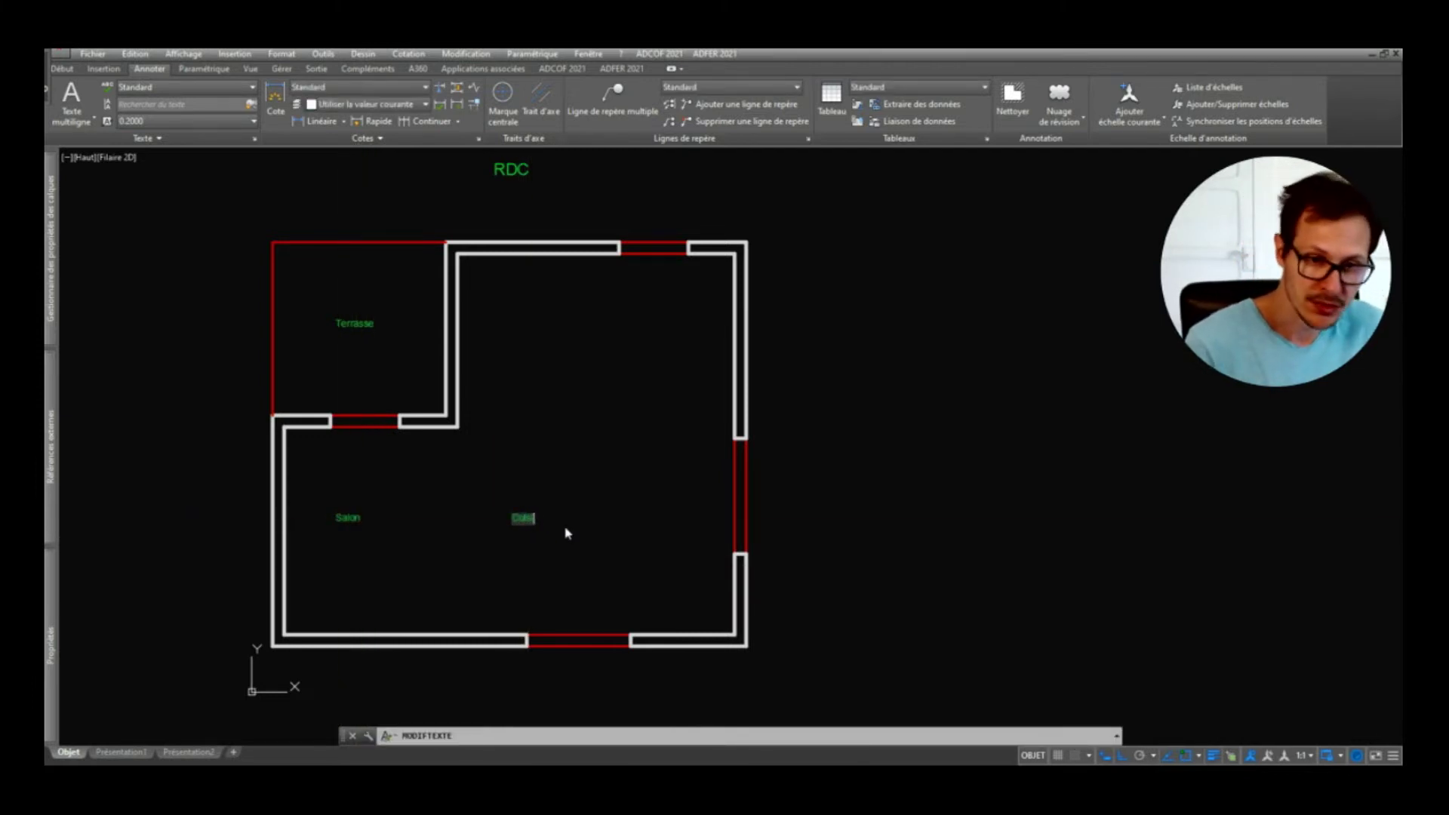
{"action": "key", "text": "Return"}
{"action": "key", "text": "Escape"}
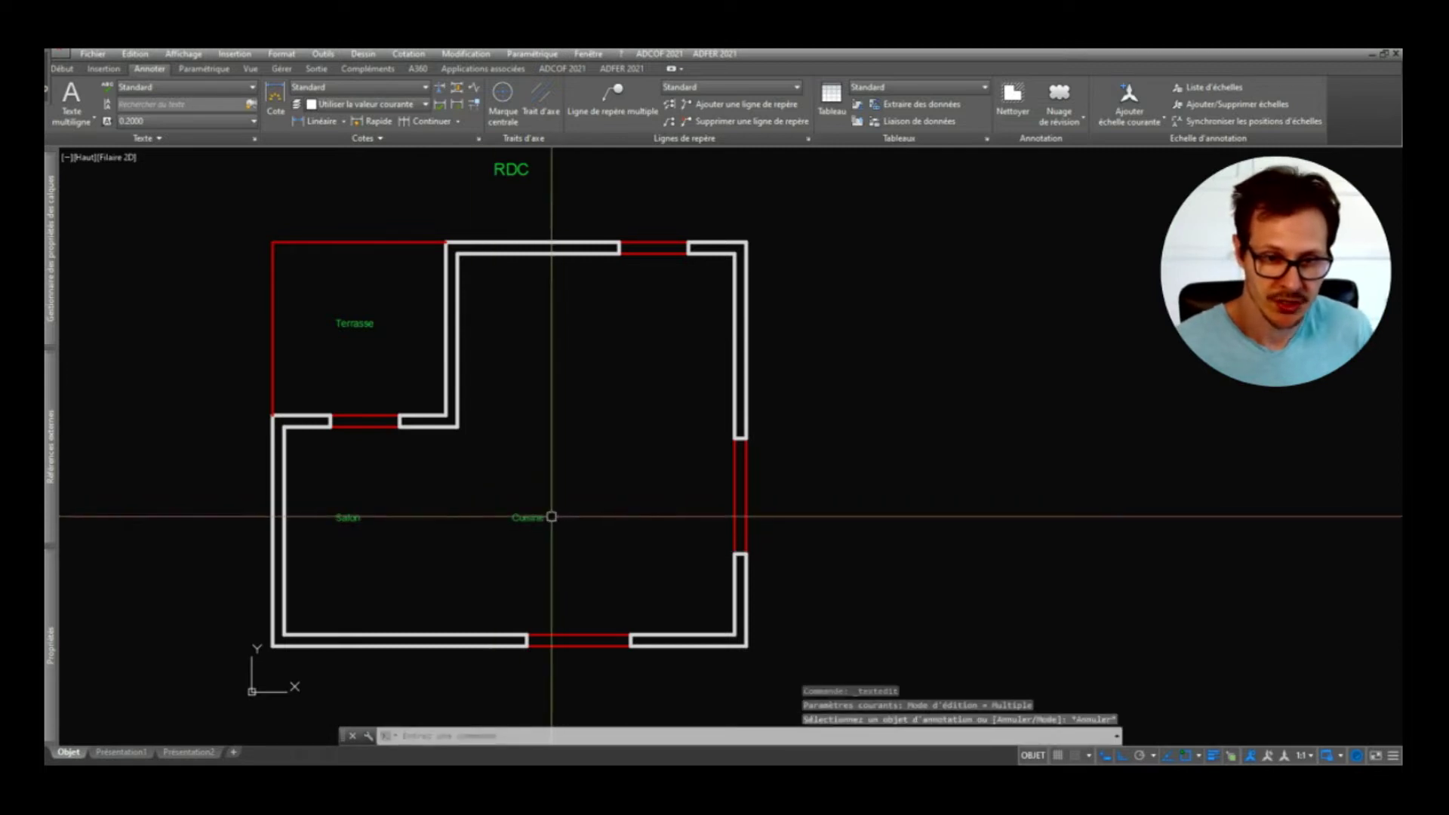
Step: Copy the Cuisine text straight up into the upper part of the plan and change the copy to Chambre
{"action": "type", "text": "co"}
{"action": "key", "text": "Return"}
{"action": "left_click", "coordinate": [581, 516]}
{"action": "left_click", "coordinate": [590, 329]}
{"action": "key", "text": "Escape"}
{"action": "double_click", "coordinate": [528, 330]}
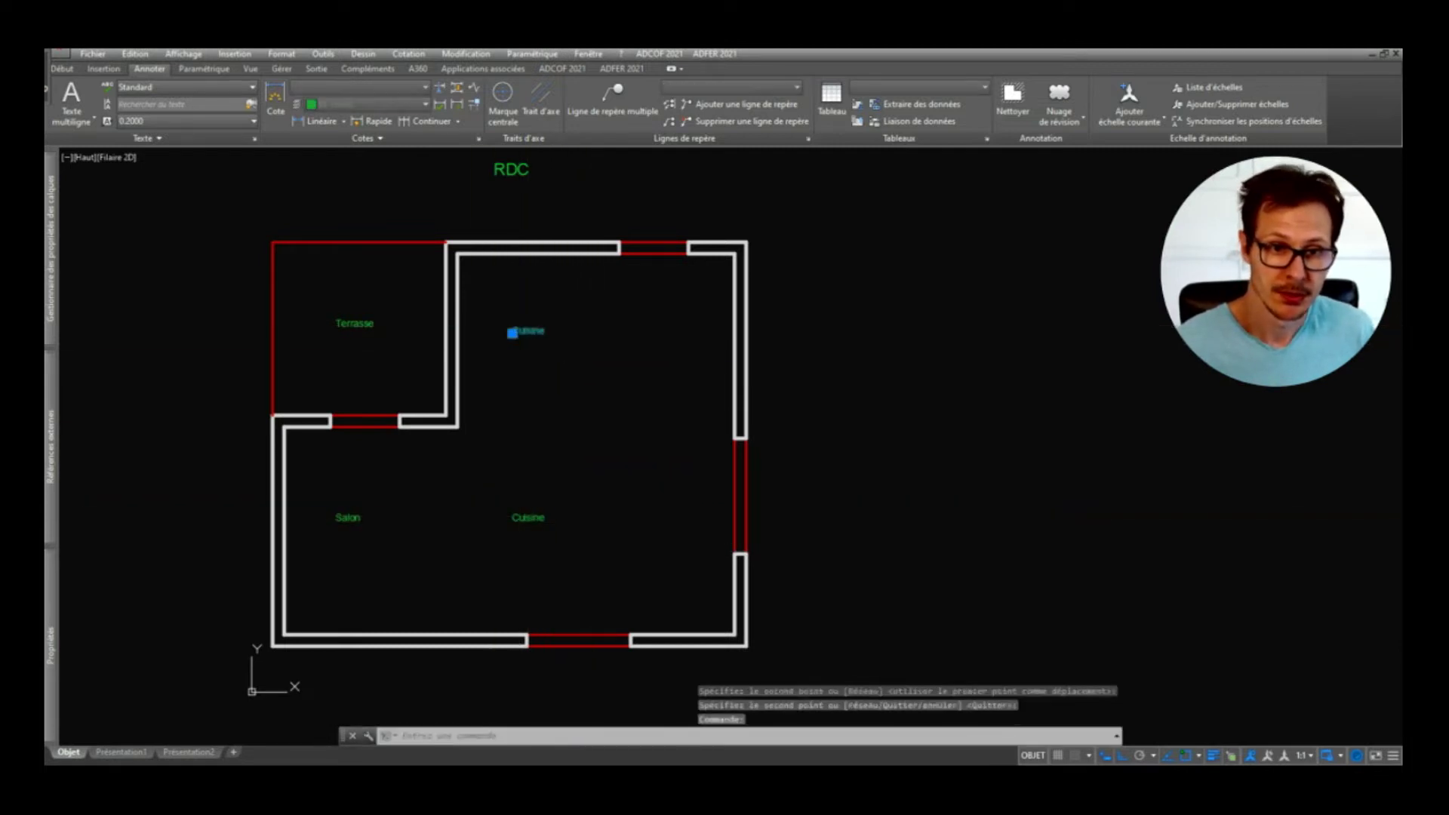
{"action": "type", "text": "E"}
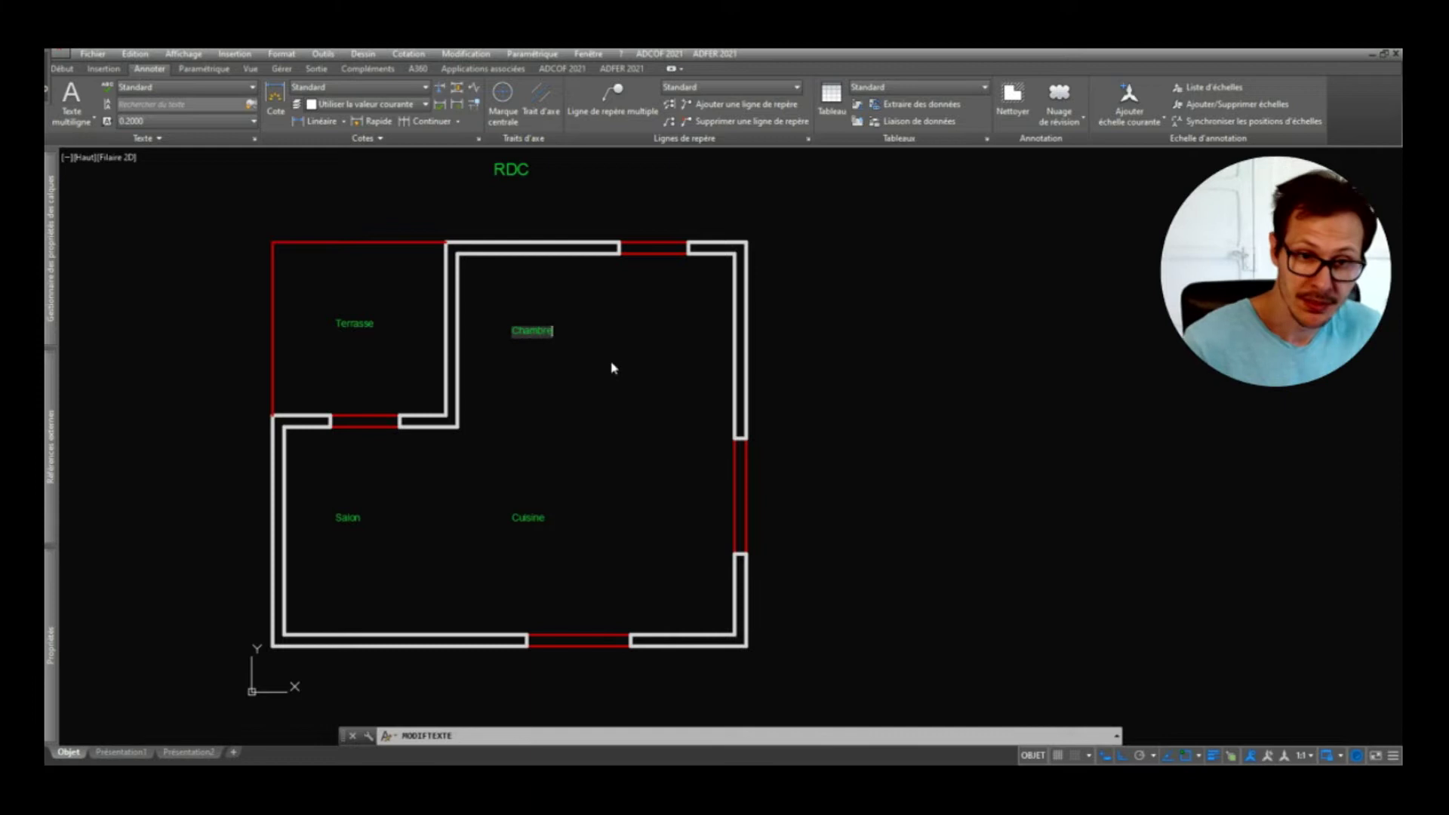
{"action": "key", "text": "Return"}
{"action": "key", "text": "Escape"}
Step: Move the Chambre and Cuisine texts horizontally to the right to sit more centrally in their areas
{"action": "left_click", "coordinate": [529, 330]}
{"action": "type", "text": "d"}
{"action": "key", "text": "Return"}
{"action": "left_click", "coordinate": [548, 383]}
{"action": "left_click", "coordinate": [602, 384]}
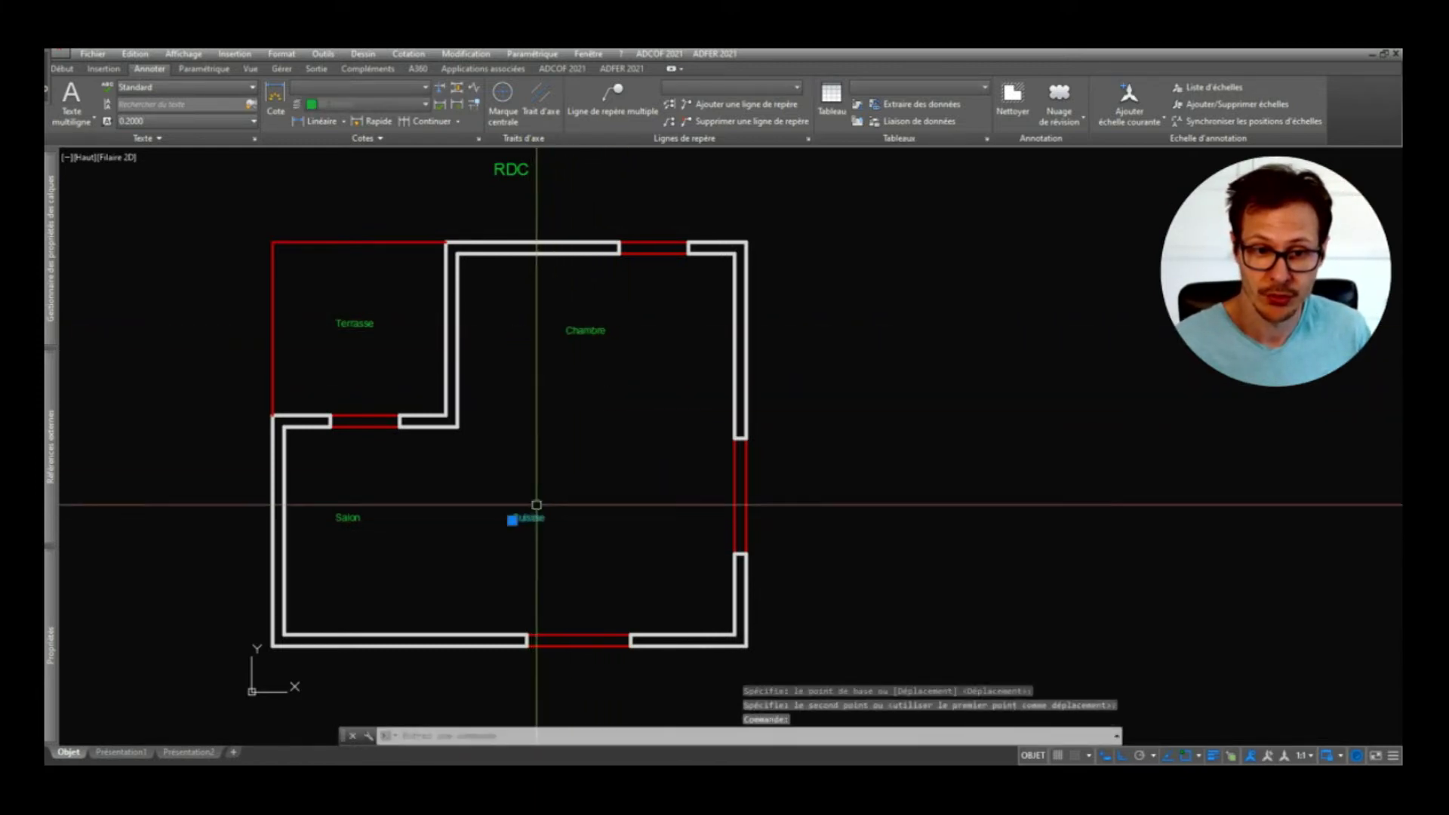
{"action": "key", "text": "Escape"}
Step: Move the Salon text slightly to the right
{"action": "left_click", "coordinate": [340, 520]}
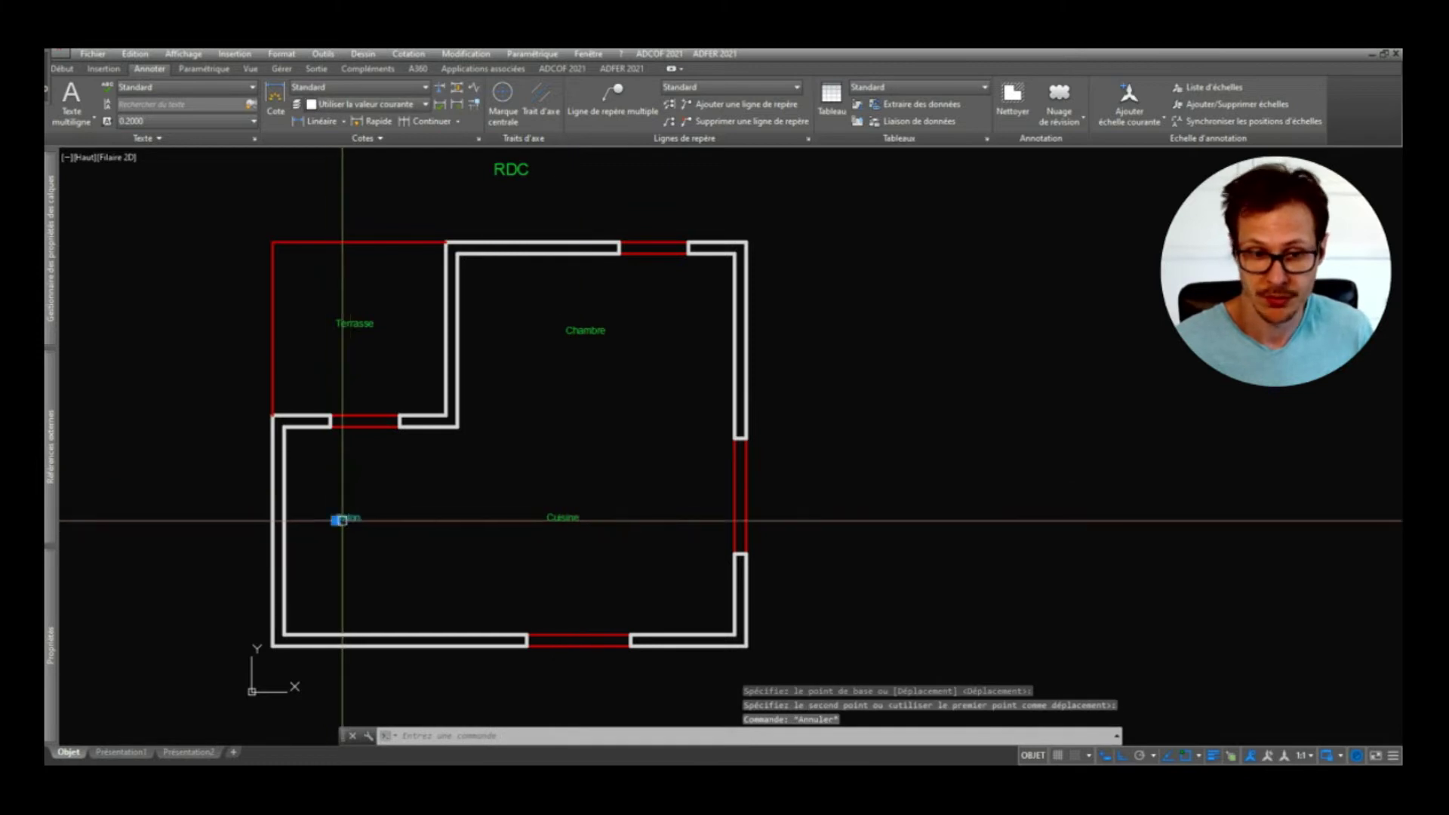
{"action": "type", "text": "d"}
{"action": "key", "text": "Return"}
{"action": "left_click", "coordinate": [387, 485]}
{"action": "left_click", "coordinate": [403, 485]}
{"action": "key", "text": "Escape"}
{"action": "key", "text": "Escape"}
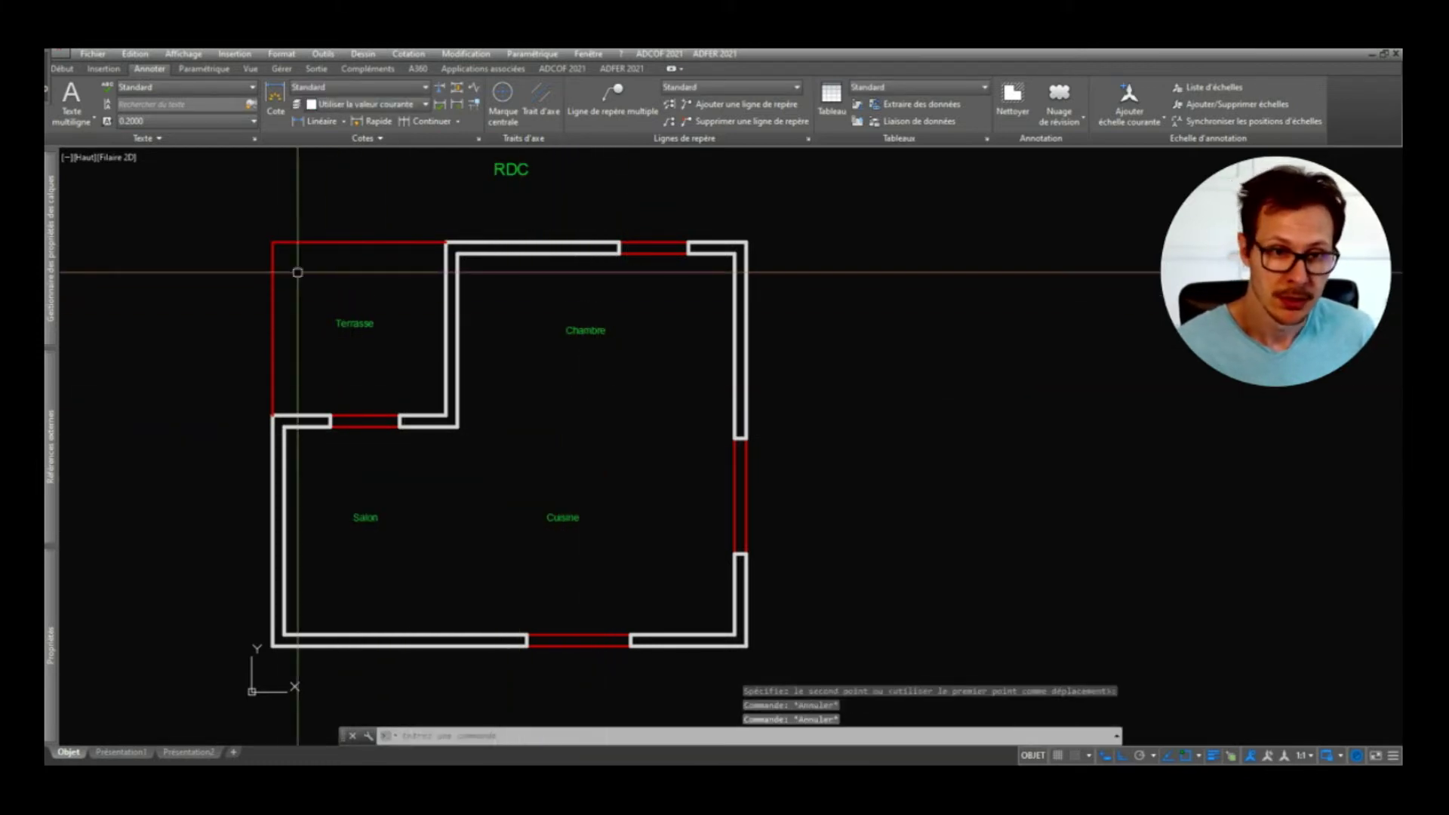
{"action": "middle_click_drag", "start_coordinate": [624, 269], "coordinate": [617, 329]}
{"action": "scroll", "coordinate": [627, 310], "scroll_direction": "down", "scroll_amount": 2}
{"action": "scroll", "coordinate": [624, 382], "scroll_direction": "up", "scroll_amount": 2}
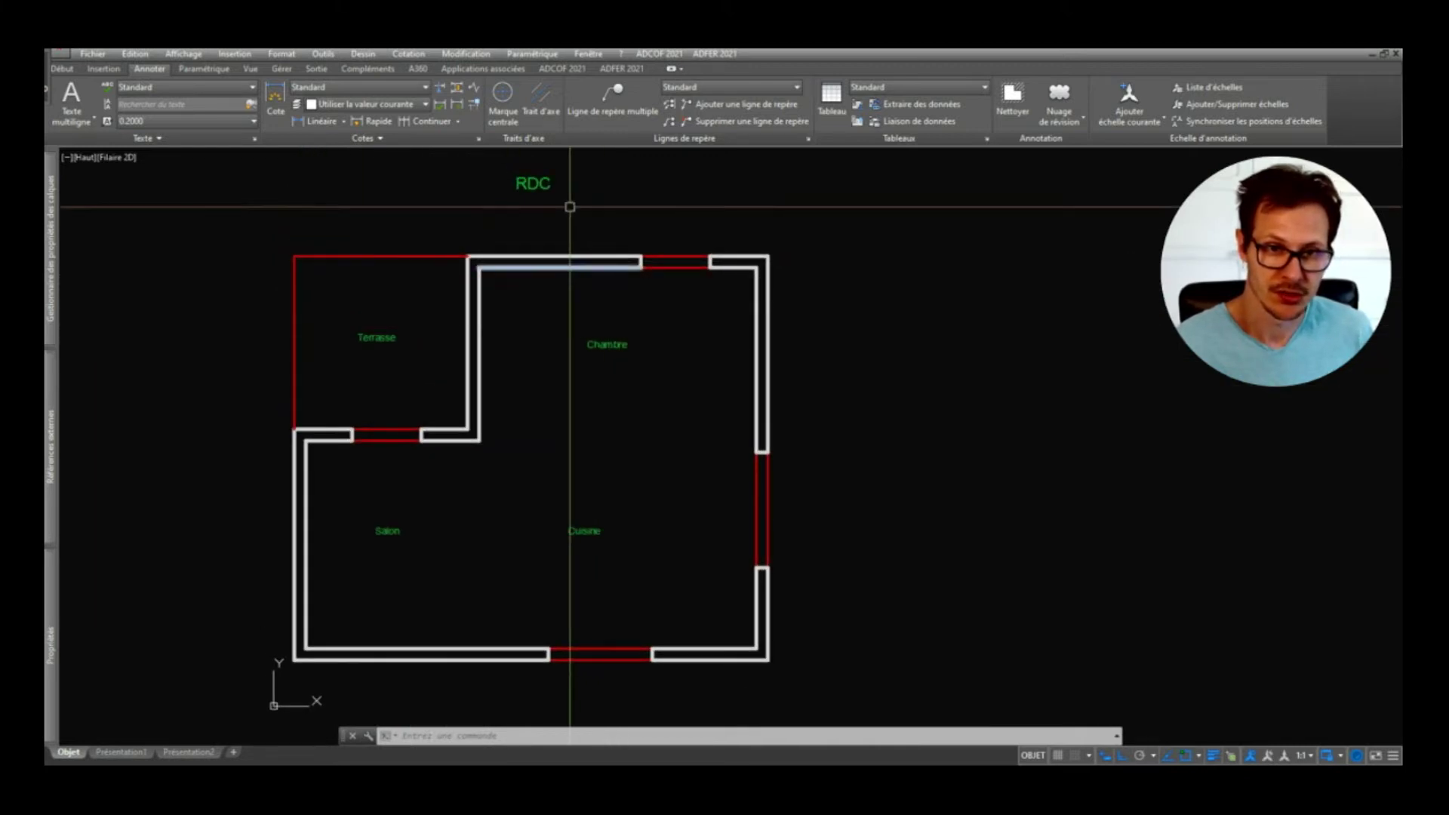
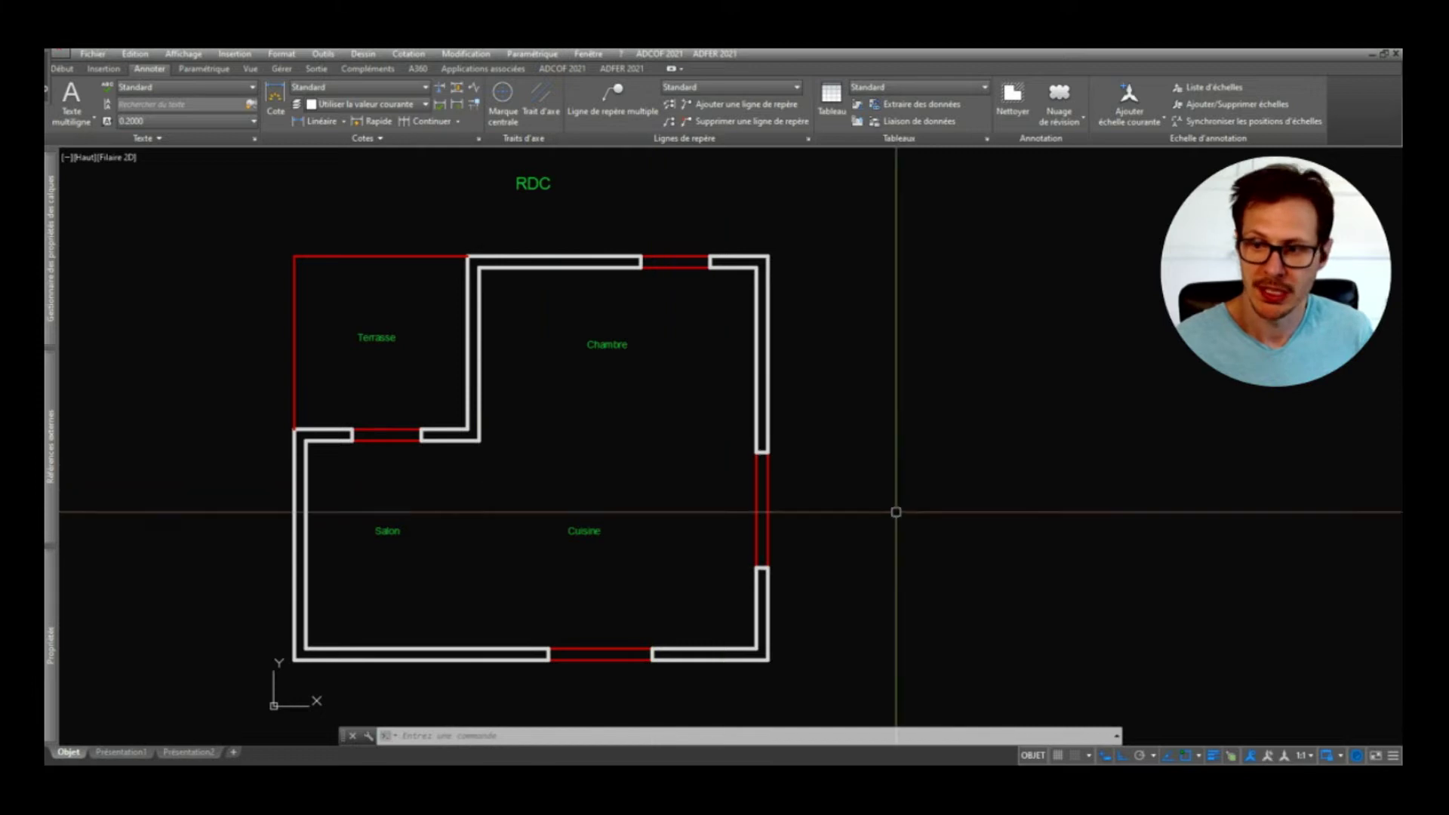
{"action": "middle_click_drag", "start_coordinate": [488, 422], "coordinate": [525, 420]}
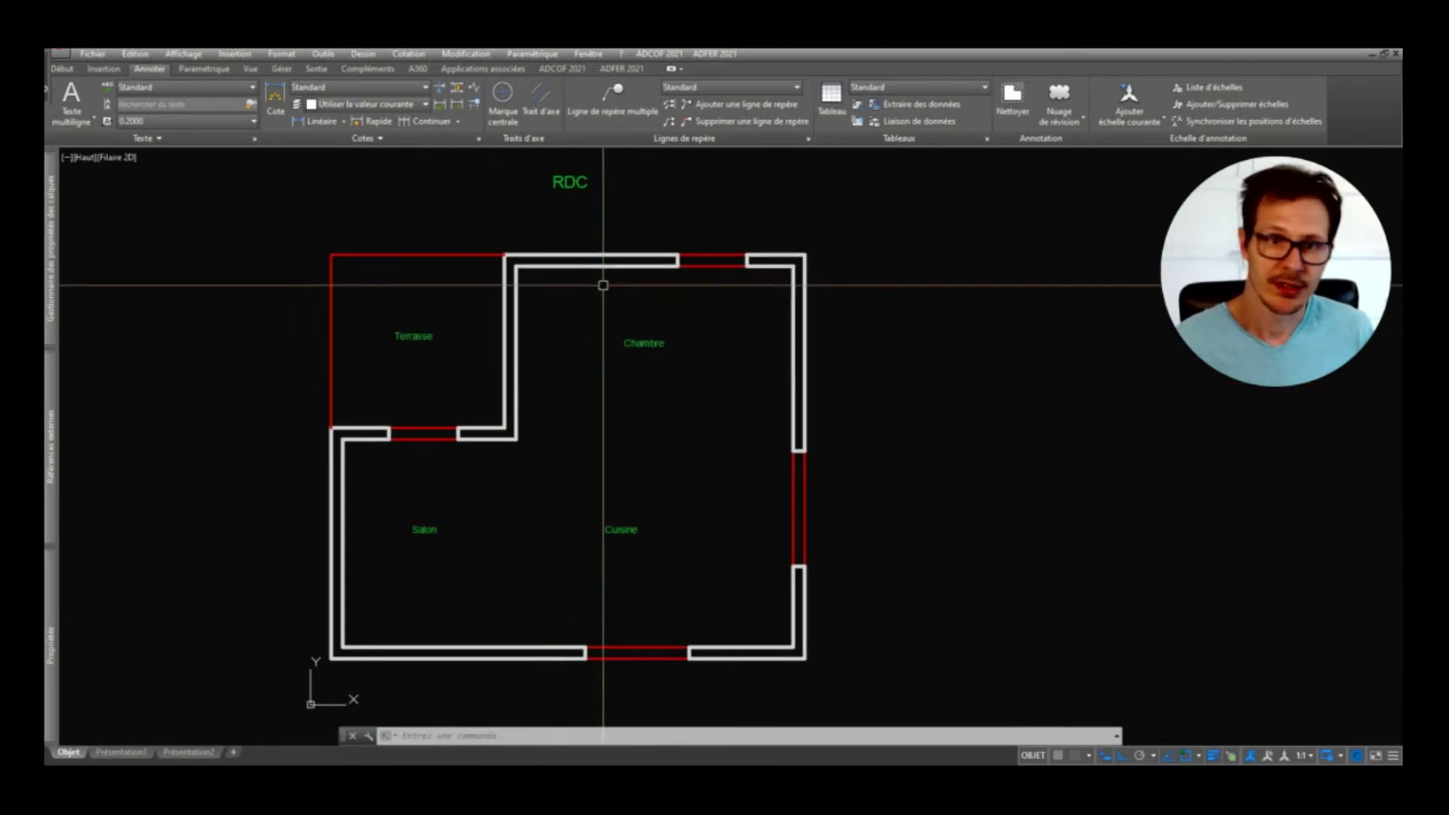
{"action": "middle_click_drag", "start_coordinate": [598, 285], "coordinate": [596, 324]}
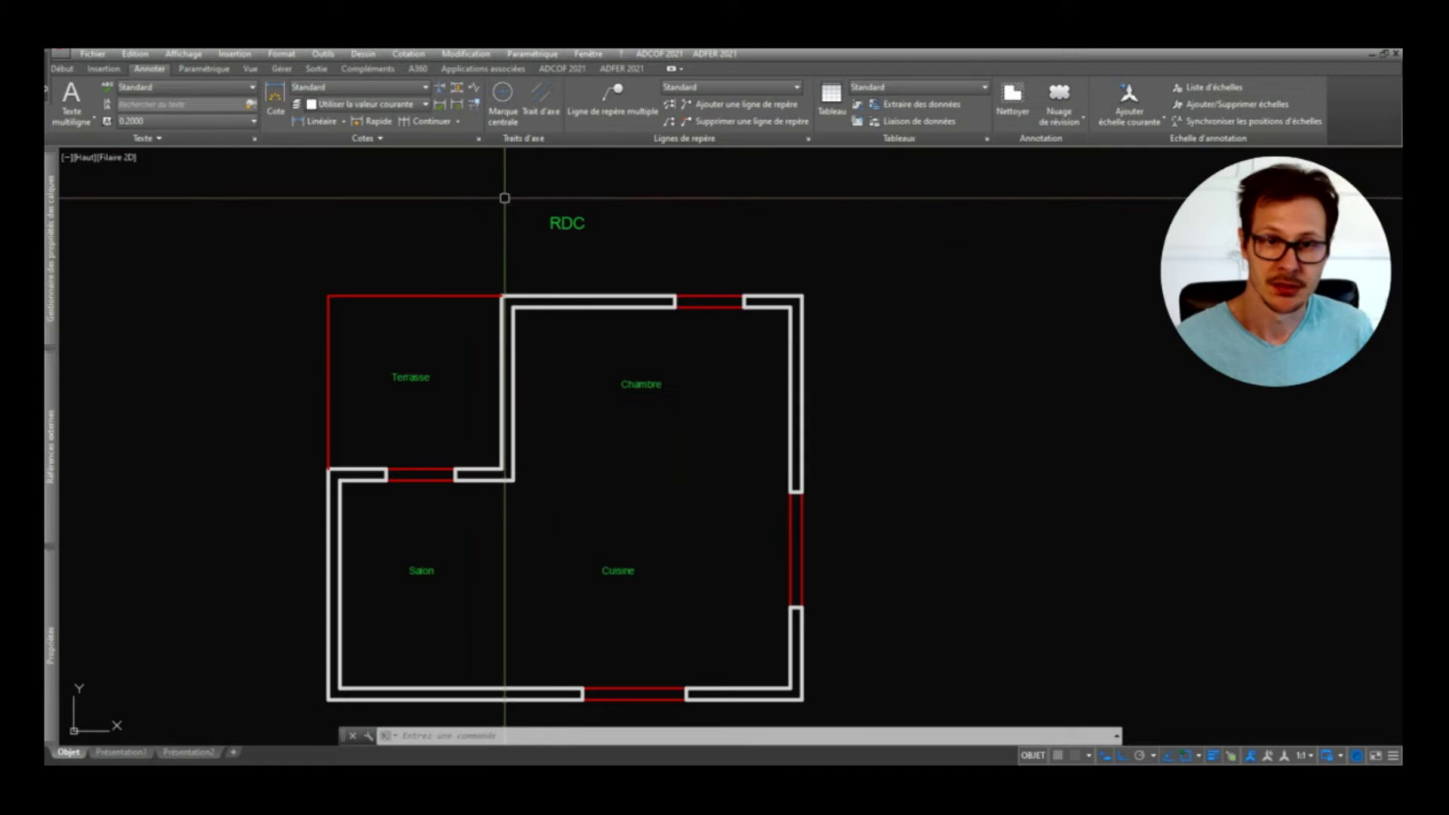
{"action": "key", "text": "Return"}
{"action": "type", "text": "A"}
{"action": "left_click", "coordinate": [511, 298]}
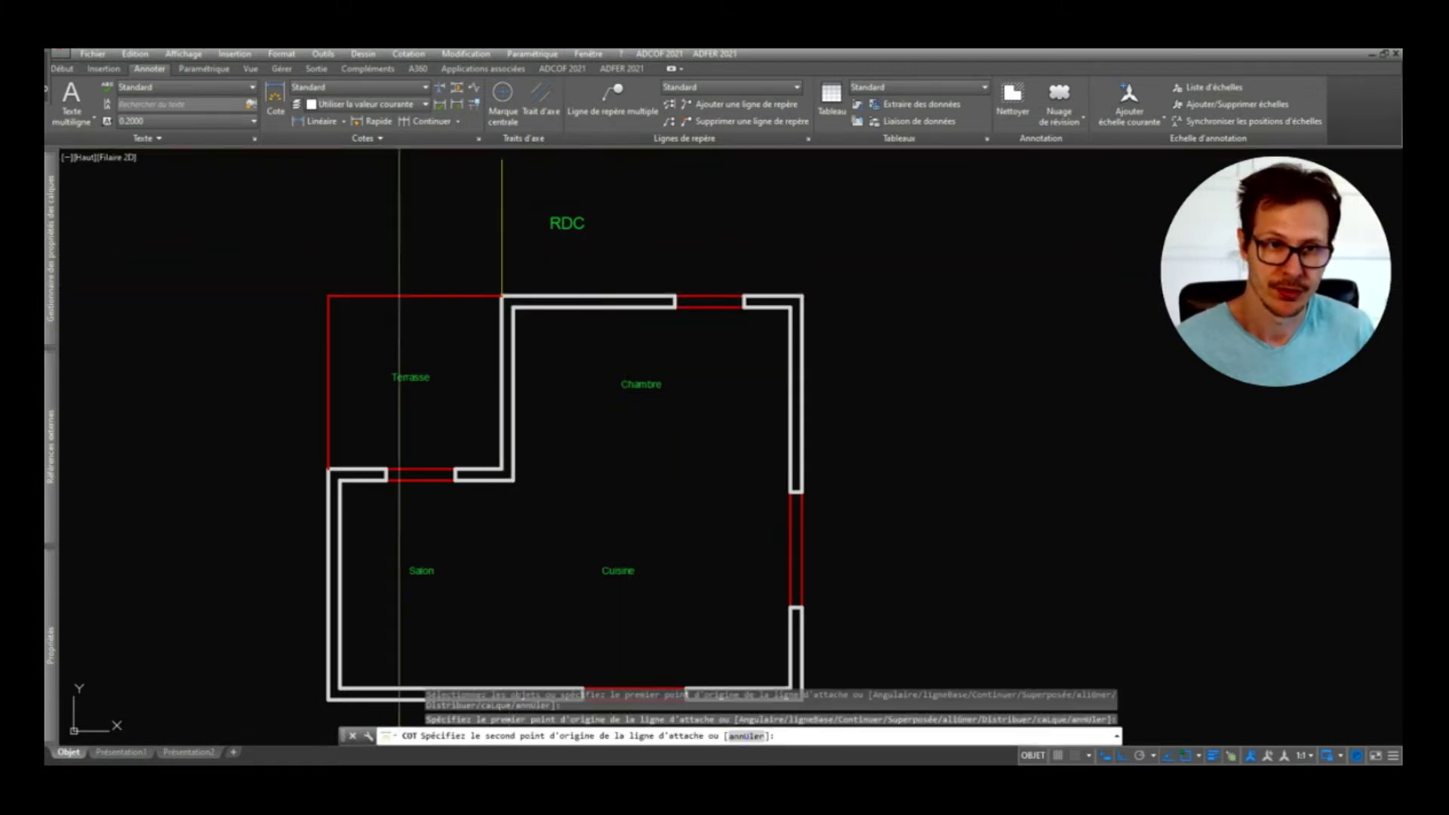
{"action": "key", "text": "Escape"}
Step: Add a linear dimension across the thickness of the left outer wall, placing it above the terrace outline
{"action": "left_click", "coordinate": [316, 124]}
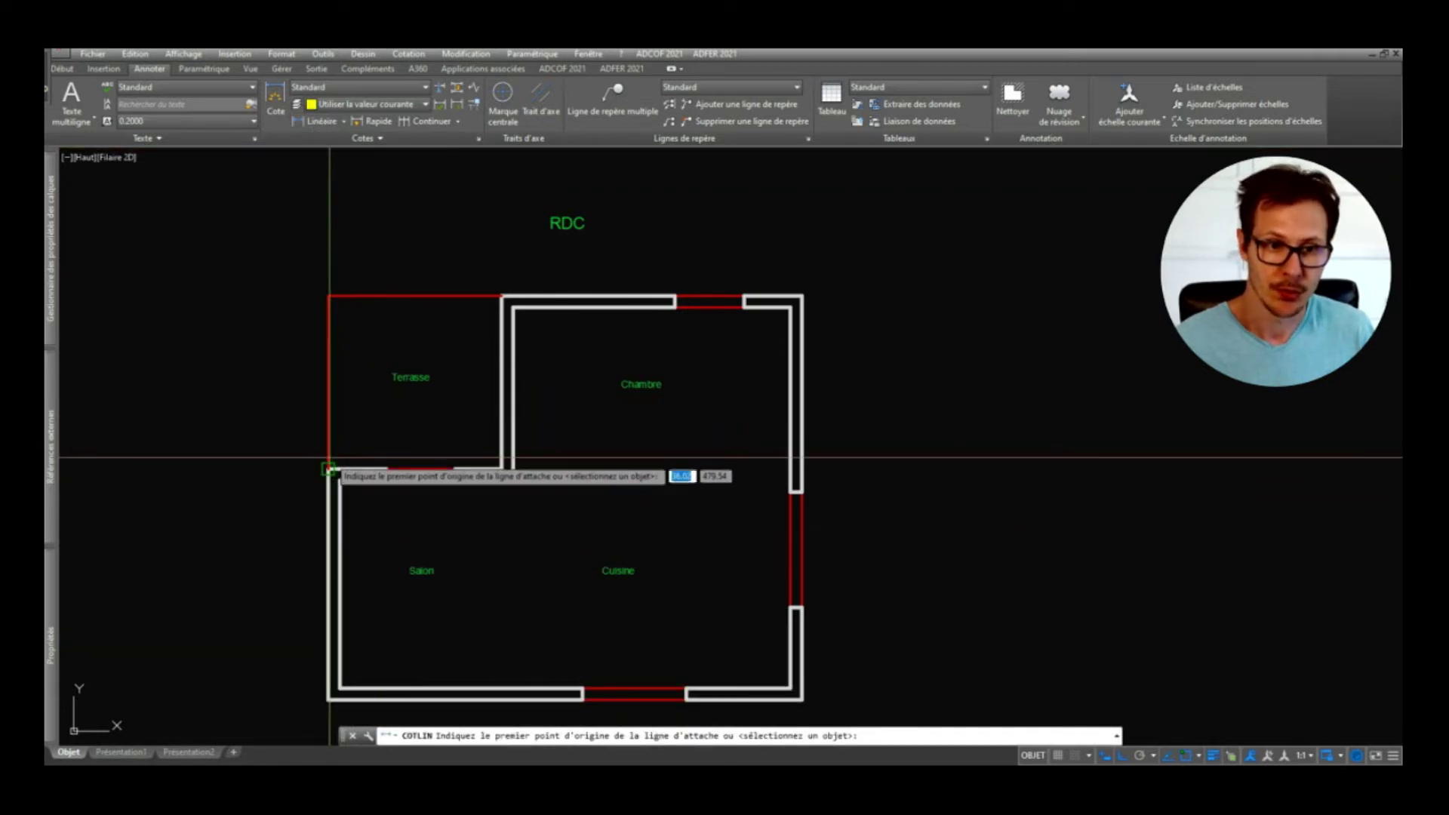
{"action": "left_click", "coordinate": [329, 470]}
{"action": "left_click", "coordinate": [346, 473]}
{"action": "scroll", "coordinate": [350, 477], "scroll_direction": "down", "scroll_amount": 2}
{"action": "scroll", "coordinate": [357, 461], "scroll_direction": "up", "scroll_amount": 3}
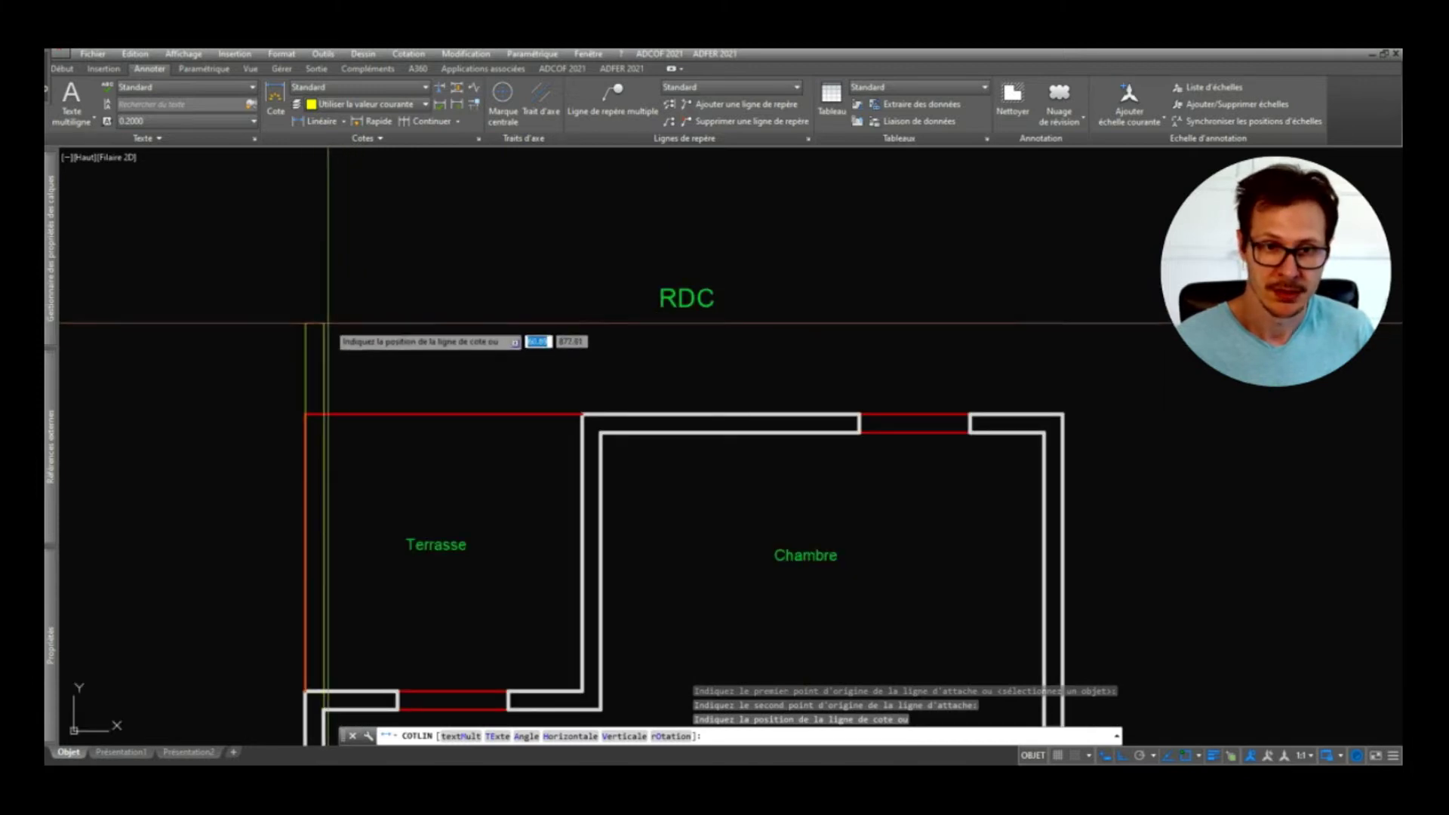
{"action": "key", "text": "Escape"}
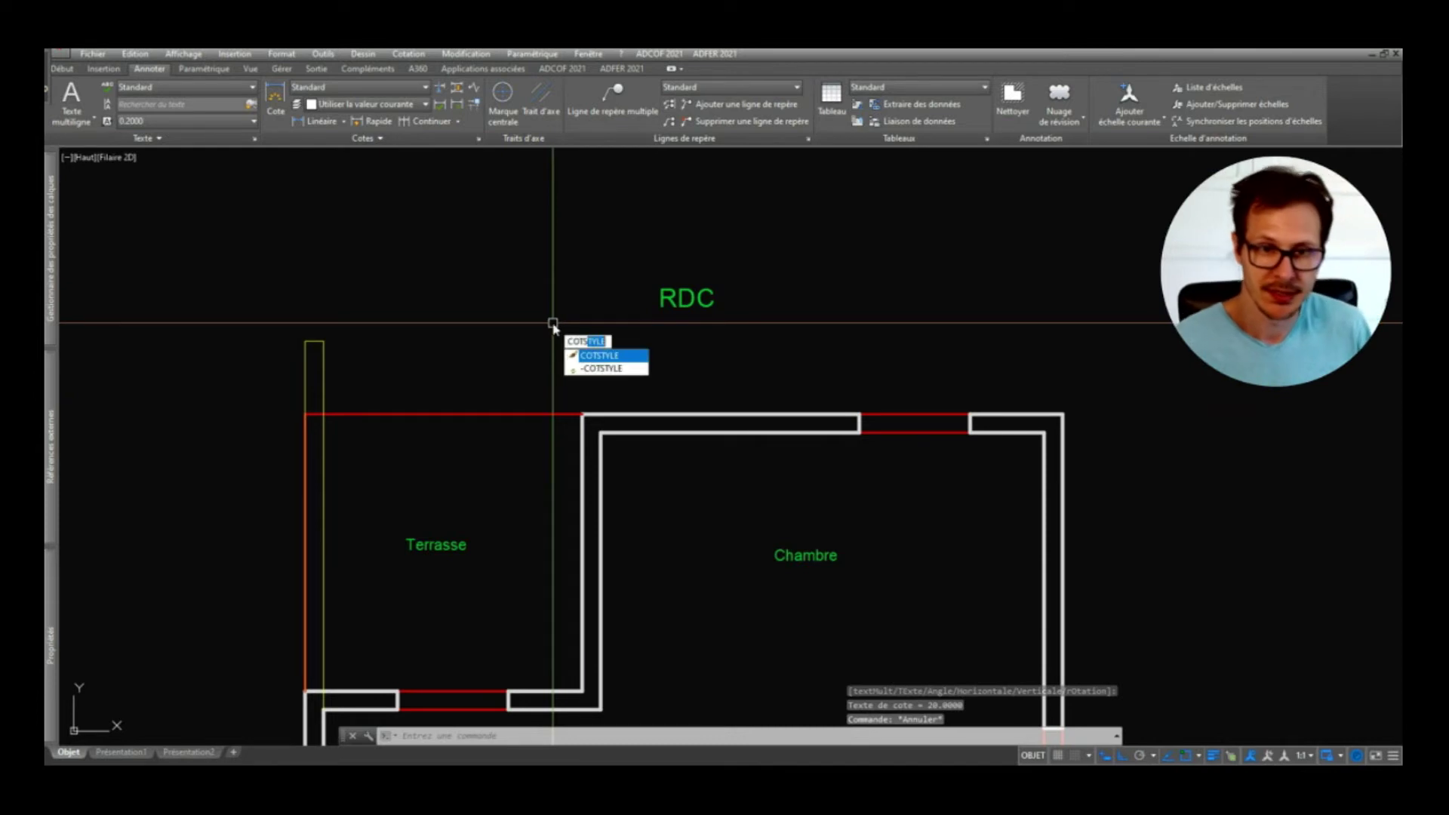
Step: Create a dimension style named cote perso based on Standard and increase its overall scale for dimension features
{"action": "key", "text": "Escape"}
{"action": "left_click", "coordinate": [281, 54]}
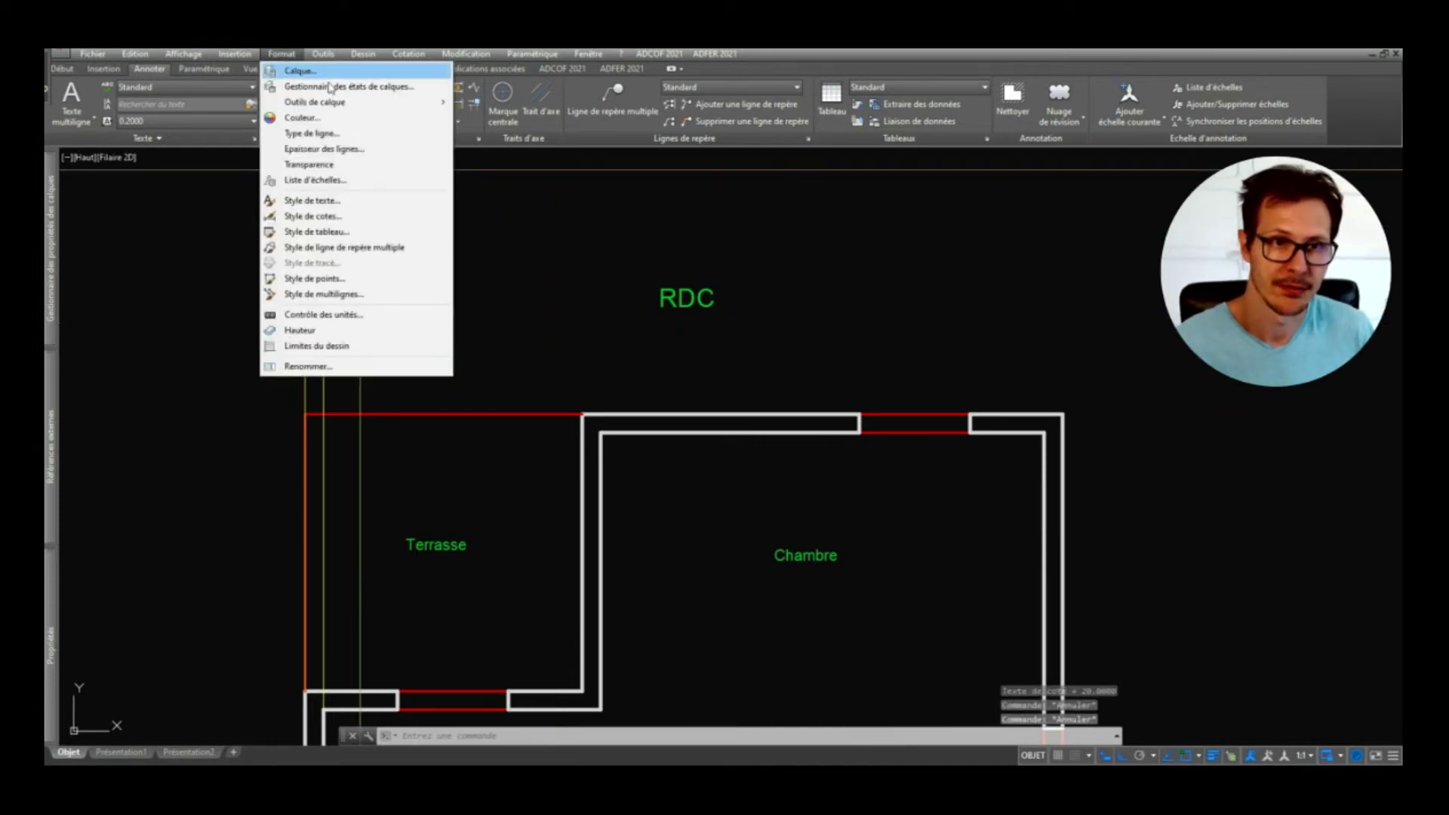
{"action": "left_click", "coordinate": [317, 216]}
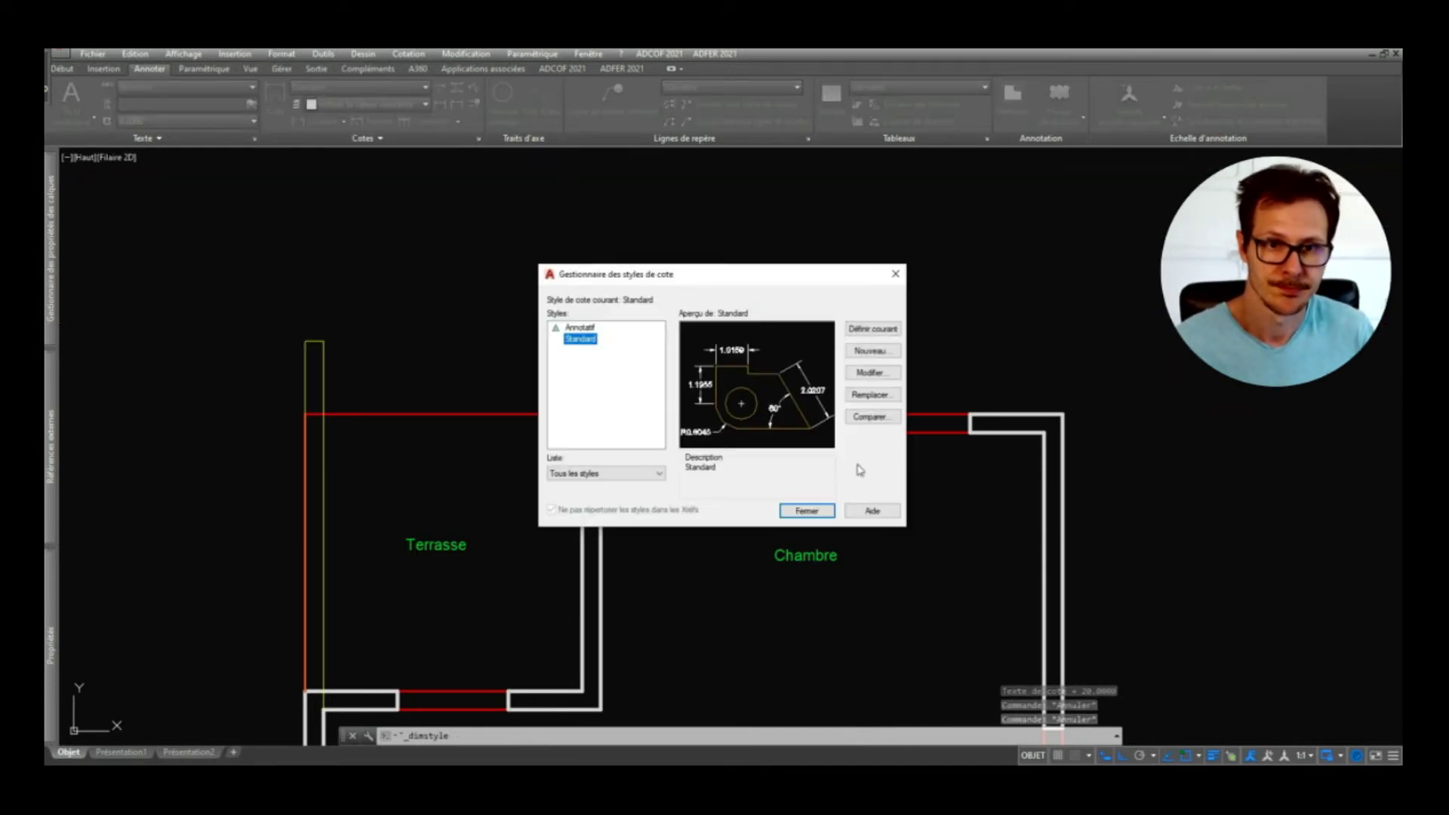
{"action": "left_click", "coordinate": [874, 351]}
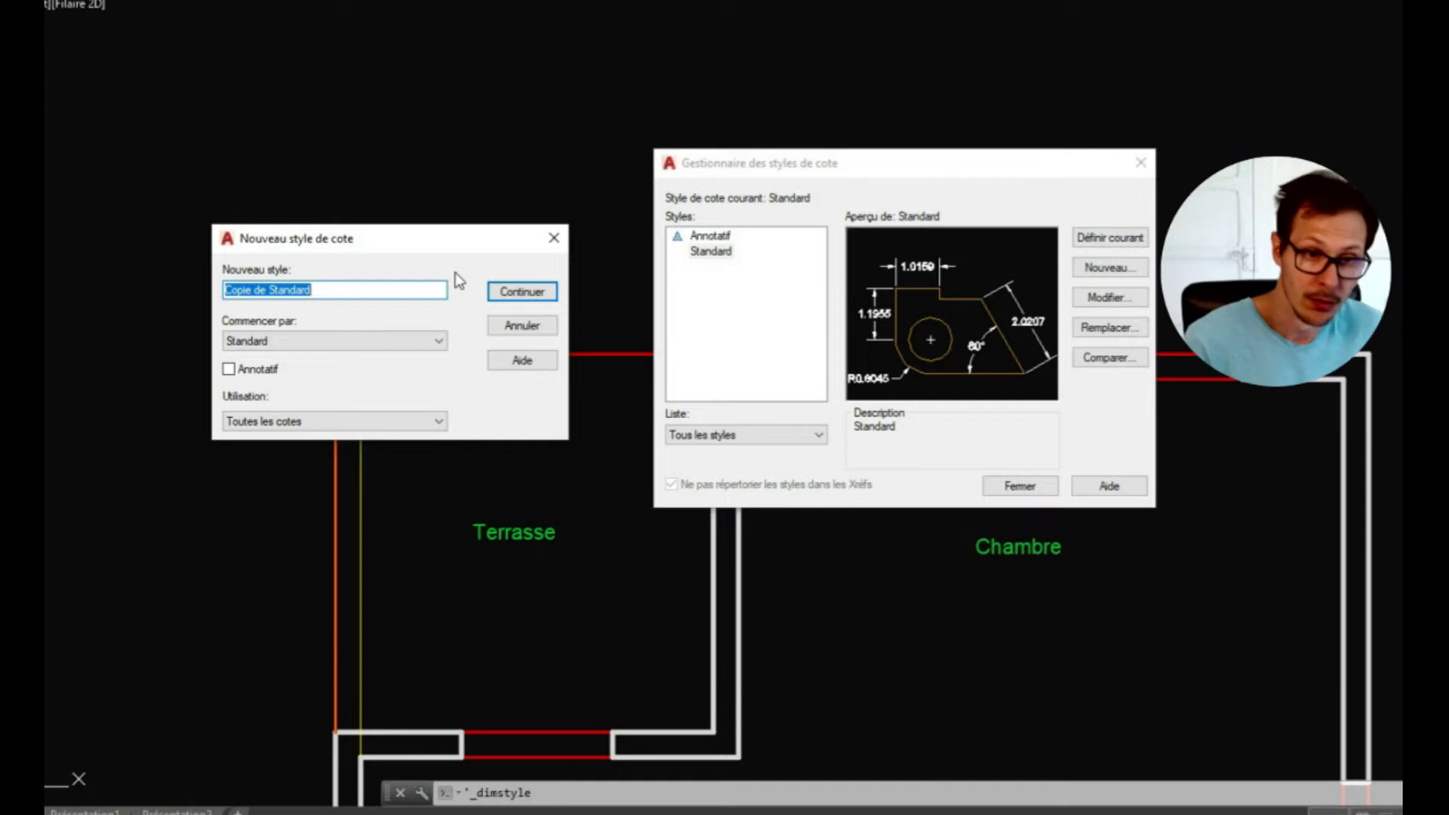
{"action": "type", "text": "cote perso"}
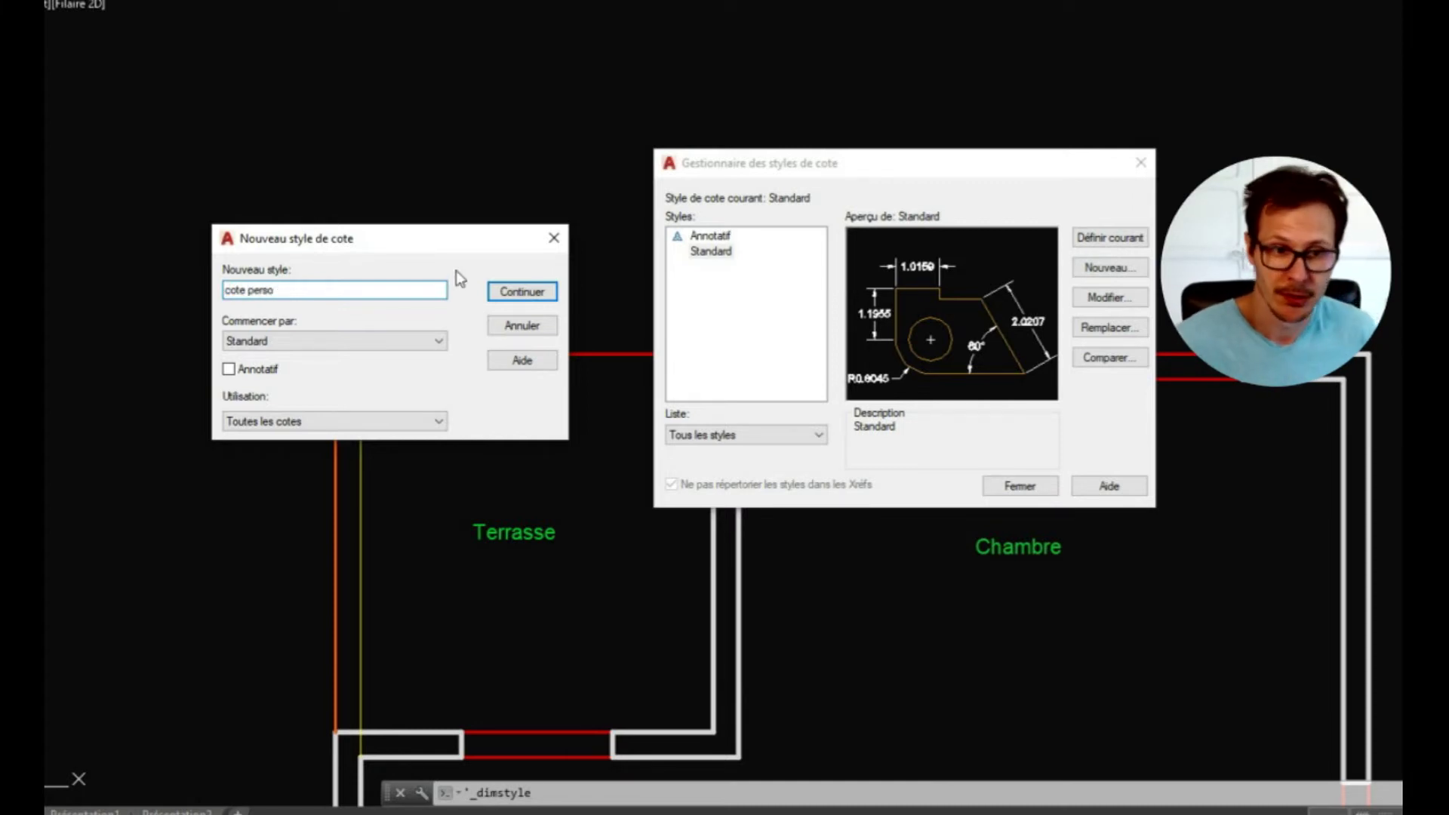
{"action": "left_click", "coordinate": [522, 291]}
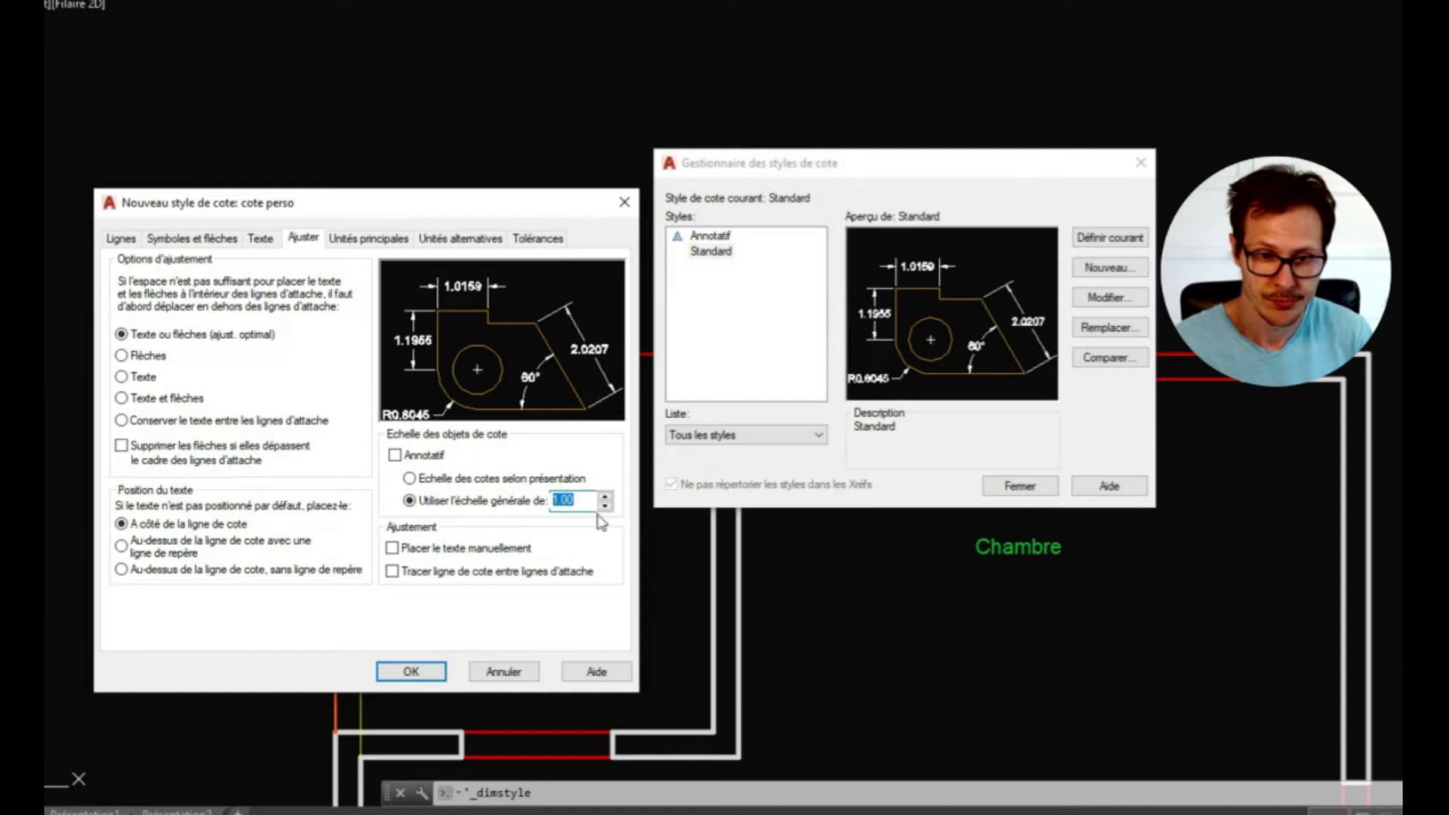
{"action": "left_click", "coordinate": [434, 671]}
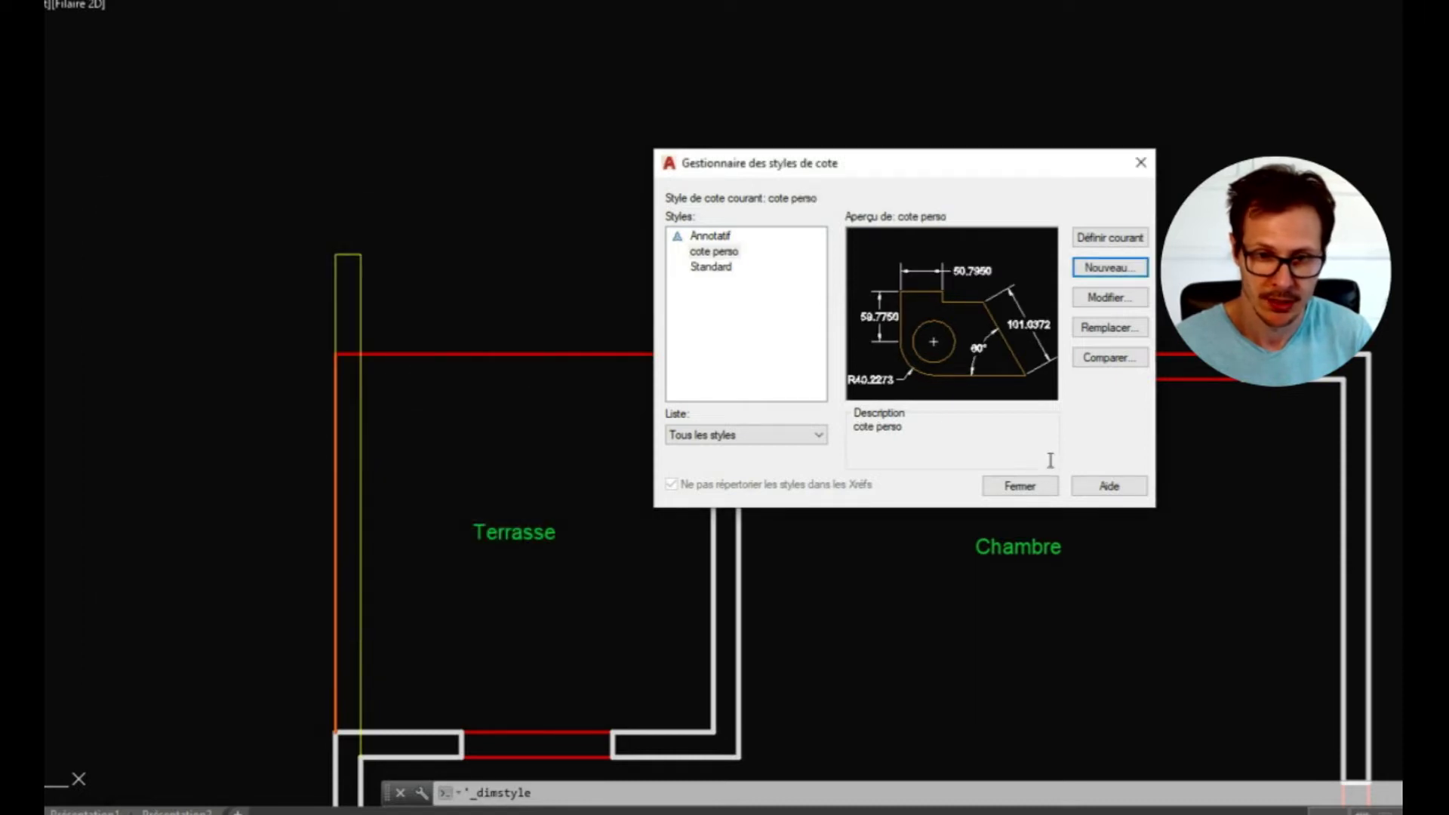
{"action": "left_click", "coordinate": [1019, 485]}
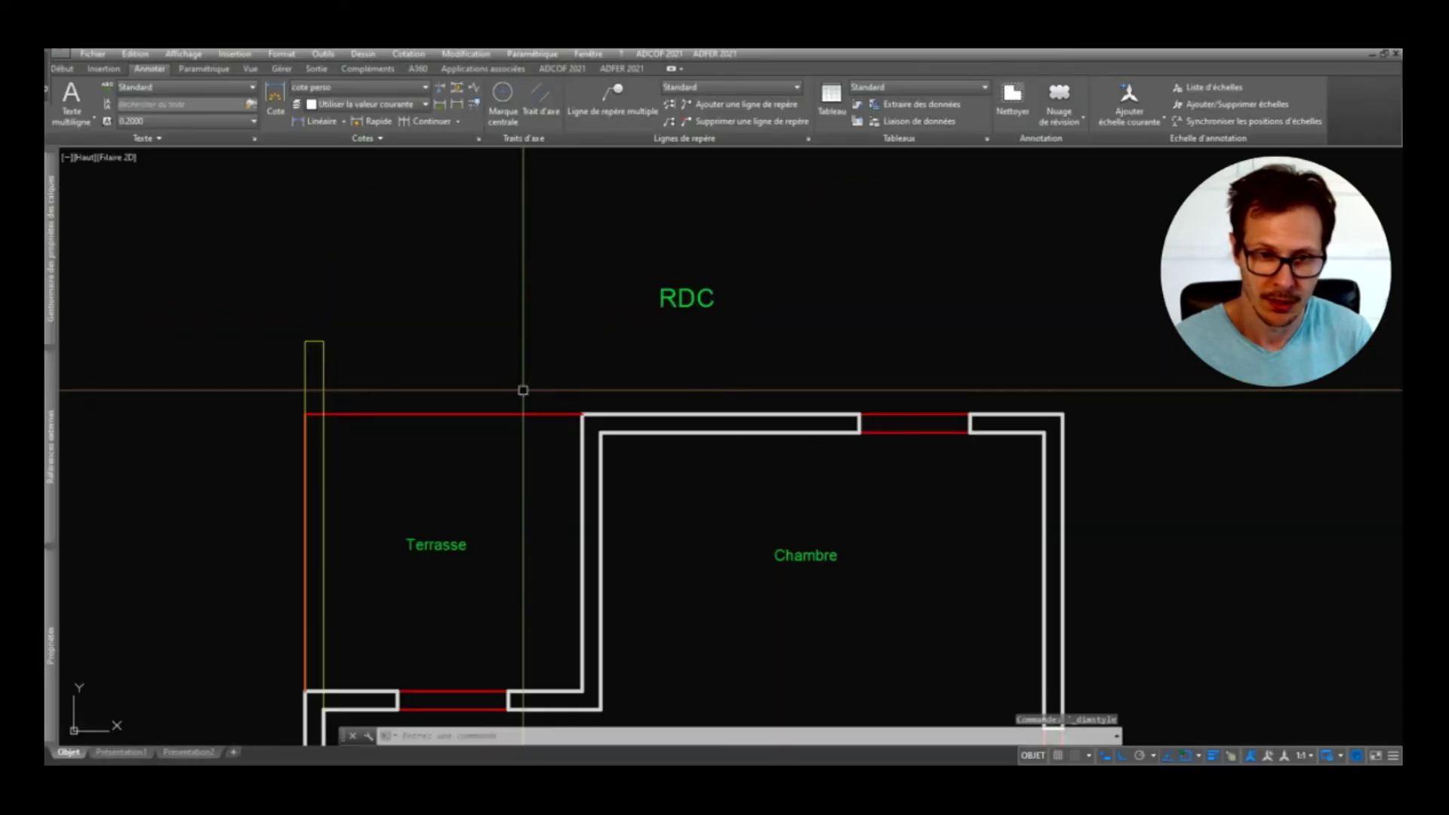
Step: Delete the linear dimension of the left wall's thickness above the terrace
{"action": "left_click", "coordinate": [395, 376]}
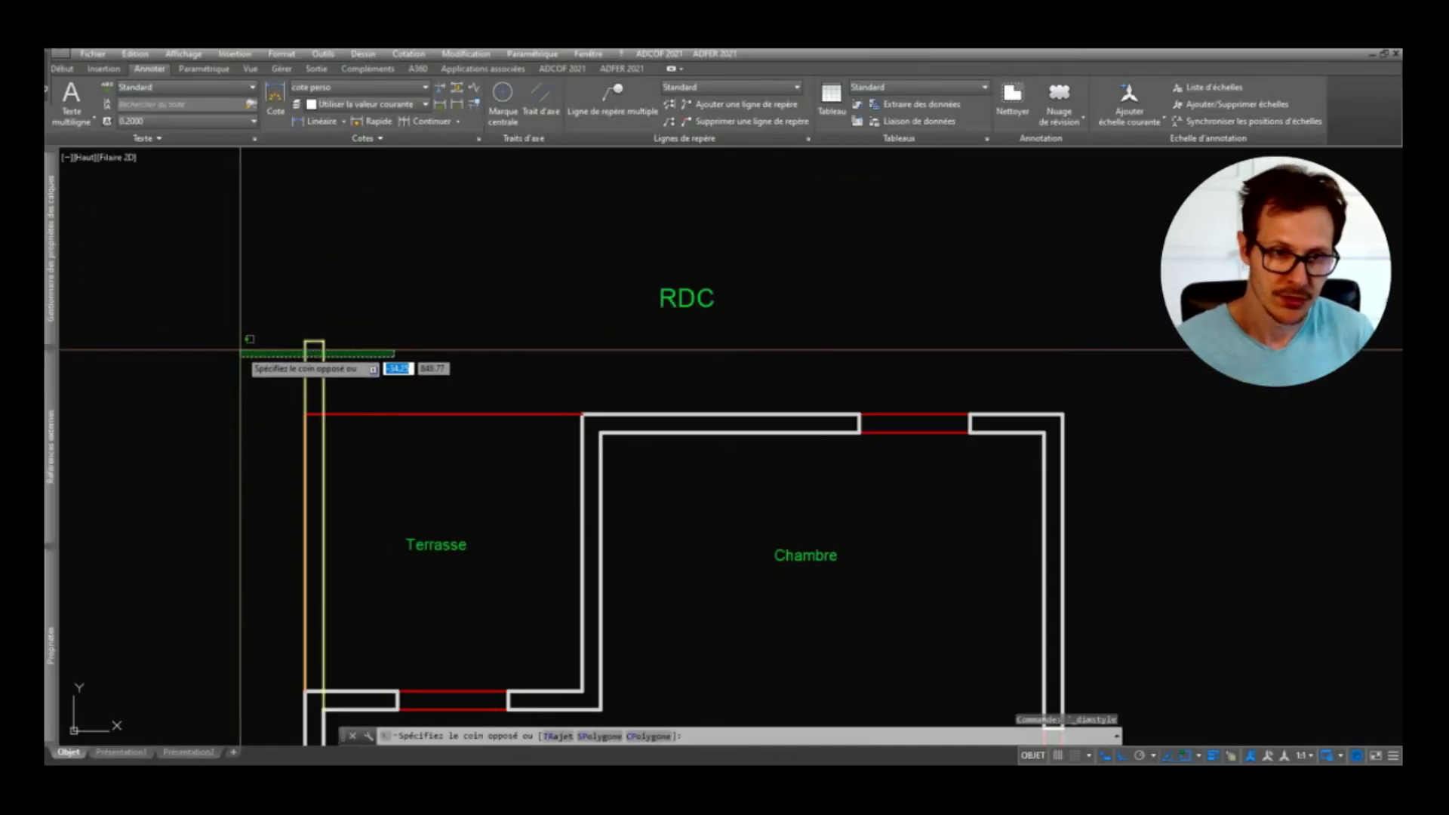
{"action": "left_click", "coordinate": [253, 349]}
{"action": "key", "text": "Delete"}
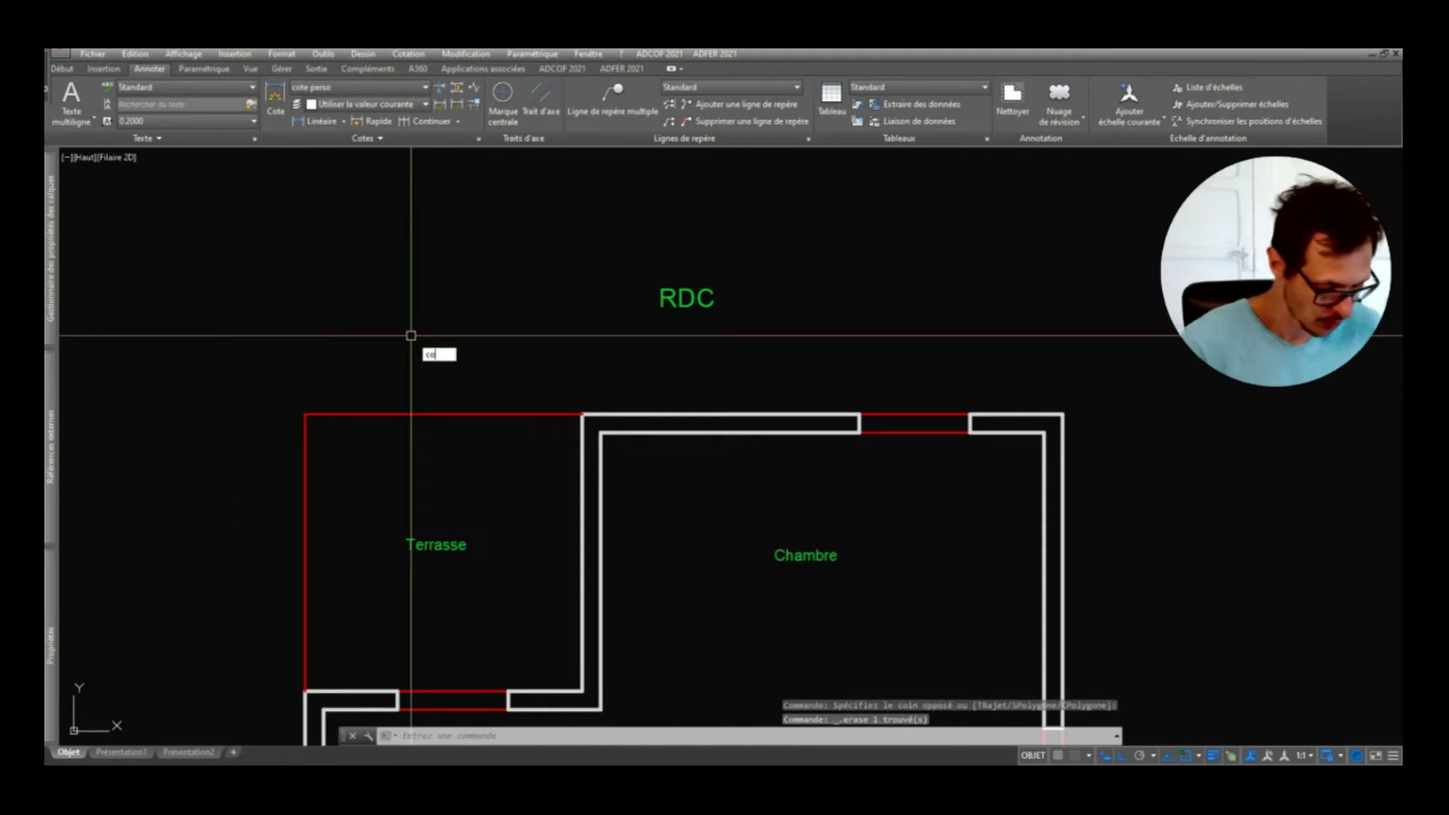
Step: Dimension the left outer wall's thickness in the cote perso style, placing the dimension line above the terrace outline
{"action": "key", "text": "Return"}
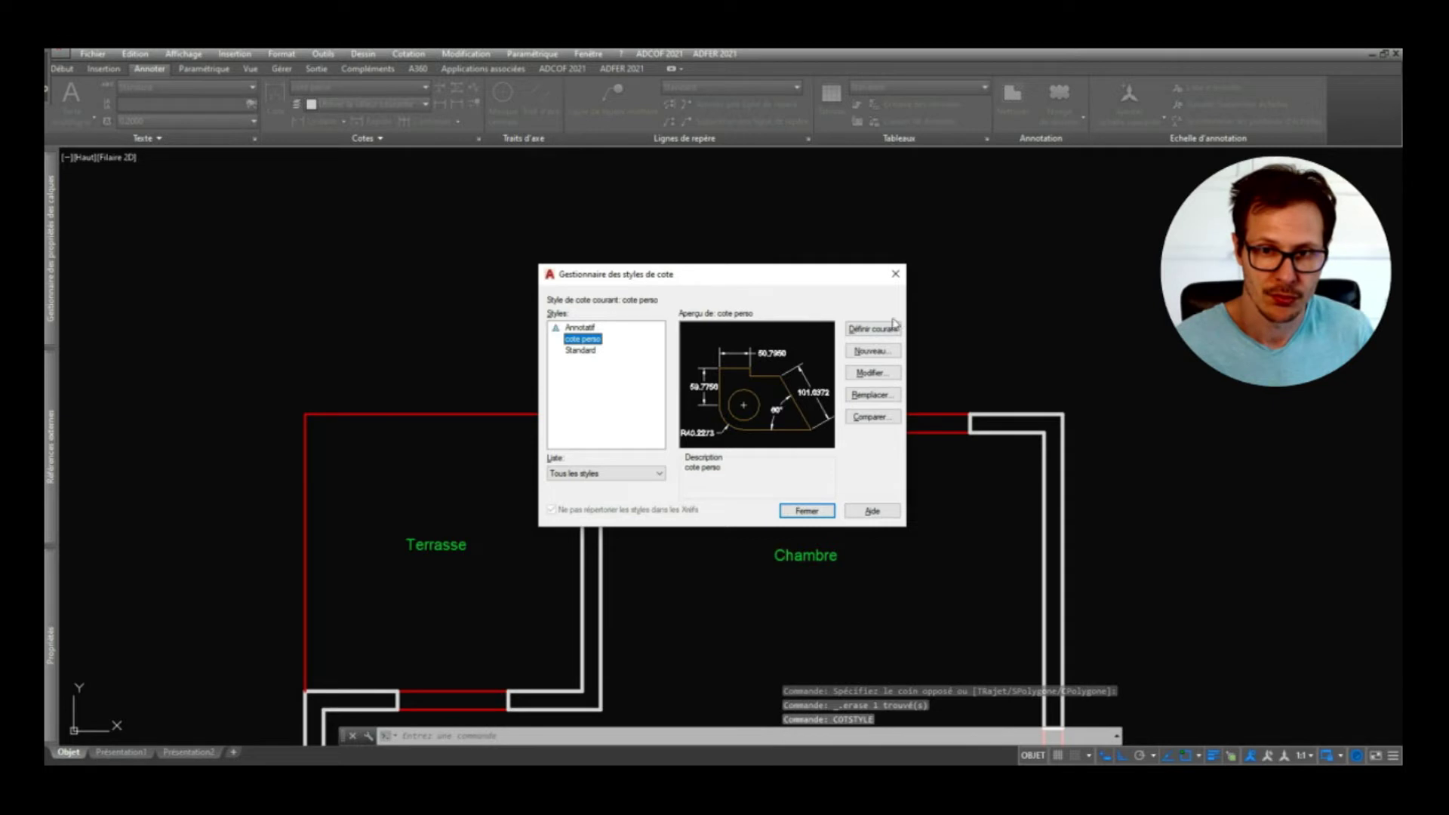
{"action": "left_click", "coordinate": [807, 513]}
{"action": "type", "text": "cot"}
{"action": "key", "text": "Return"}
{"action": "left_click", "coordinate": [306, 691]}
{"action": "left_click", "coordinate": [323, 710]}
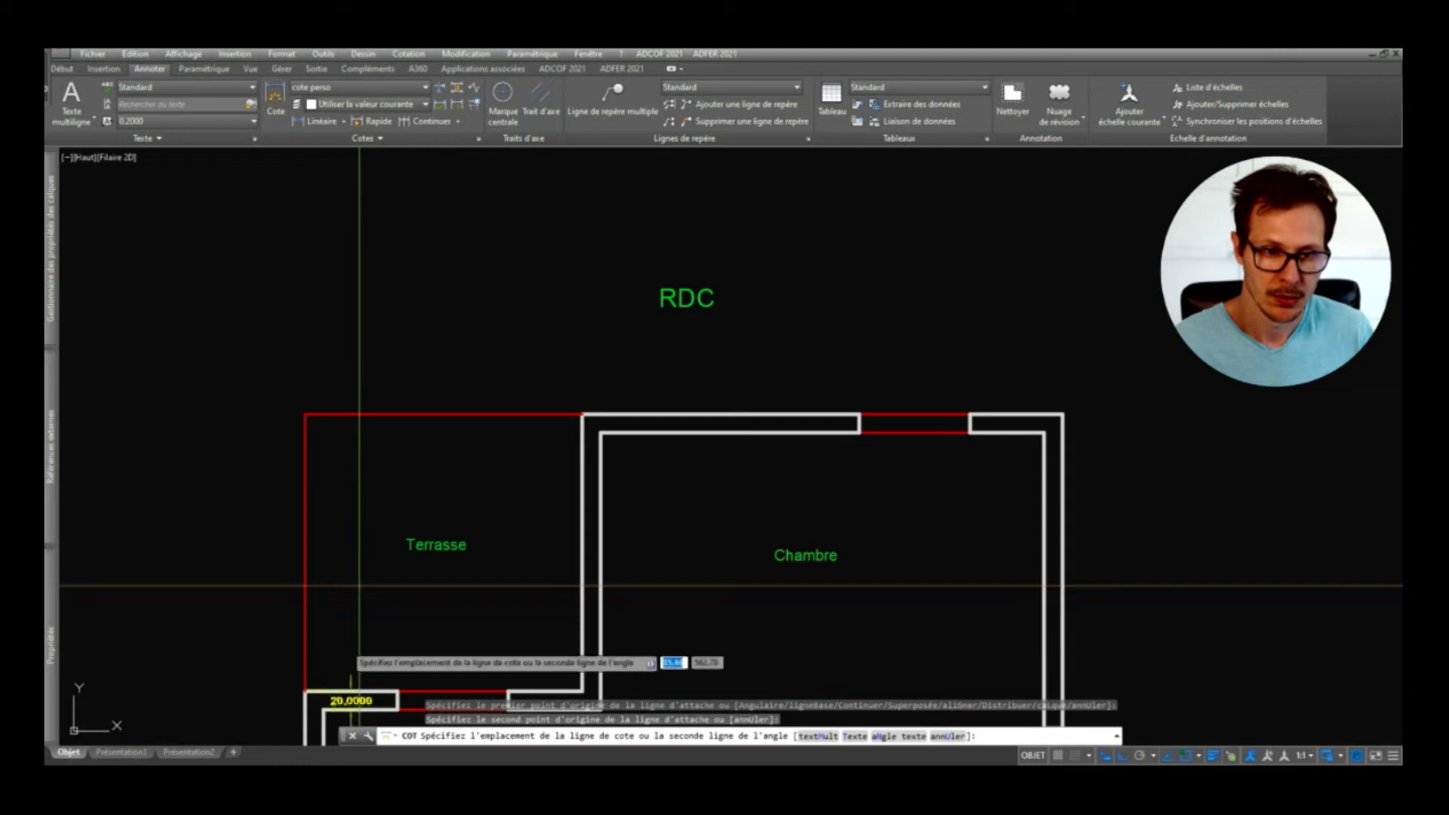
{"action": "left_click", "coordinate": [411, 332]}
{"action": "key", "text": "Escape"}
{"action": "middle_click_drag", "start_coordinate": [509, 450], "coordinate": [524, 415]}
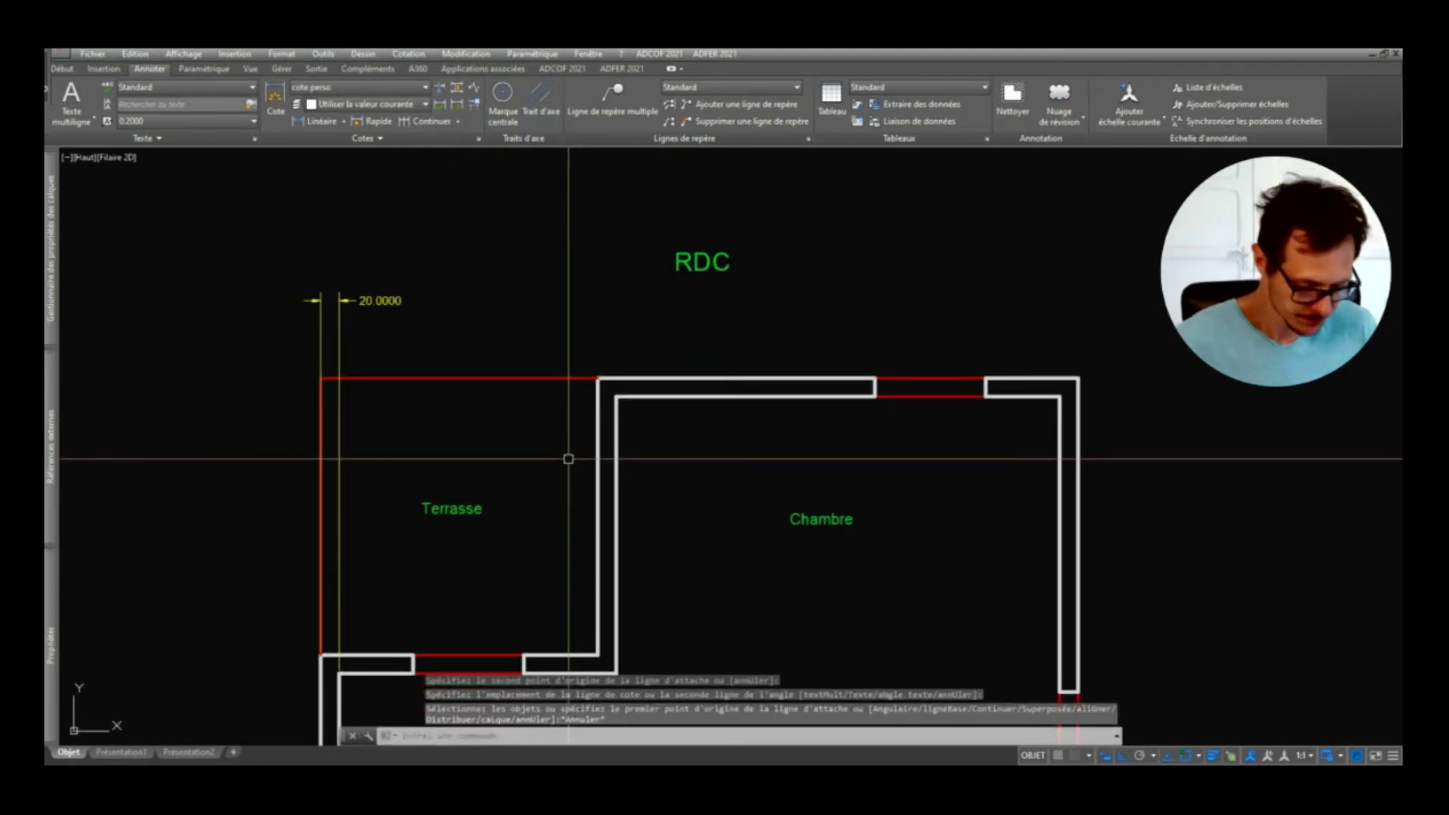
Step: Open the cote perso dimension style for modification and examine its available arrowhead types
{"action": "key", "text": "Return"}
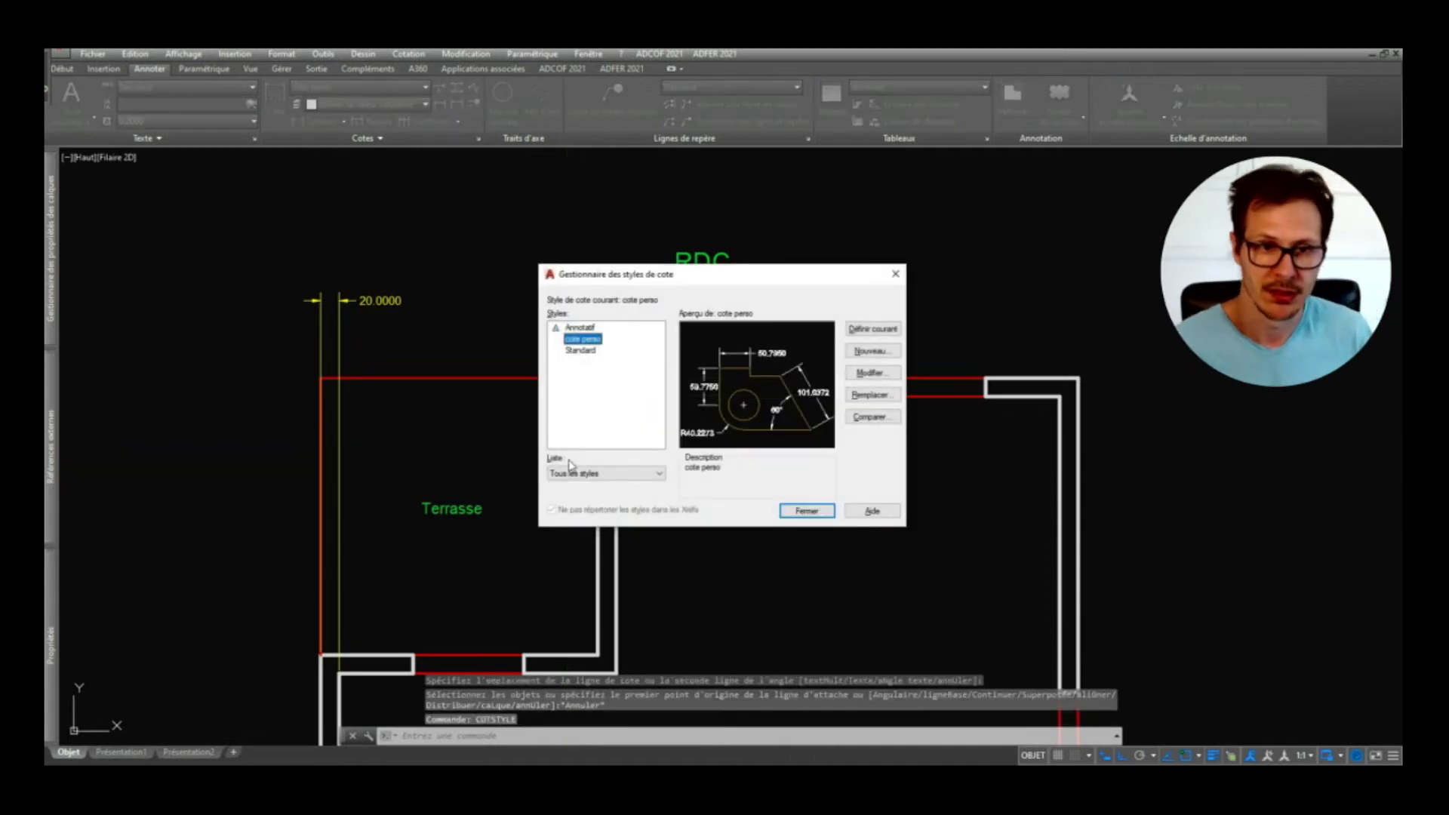
{"action": "left_click", "coordinate": [871, 373]}
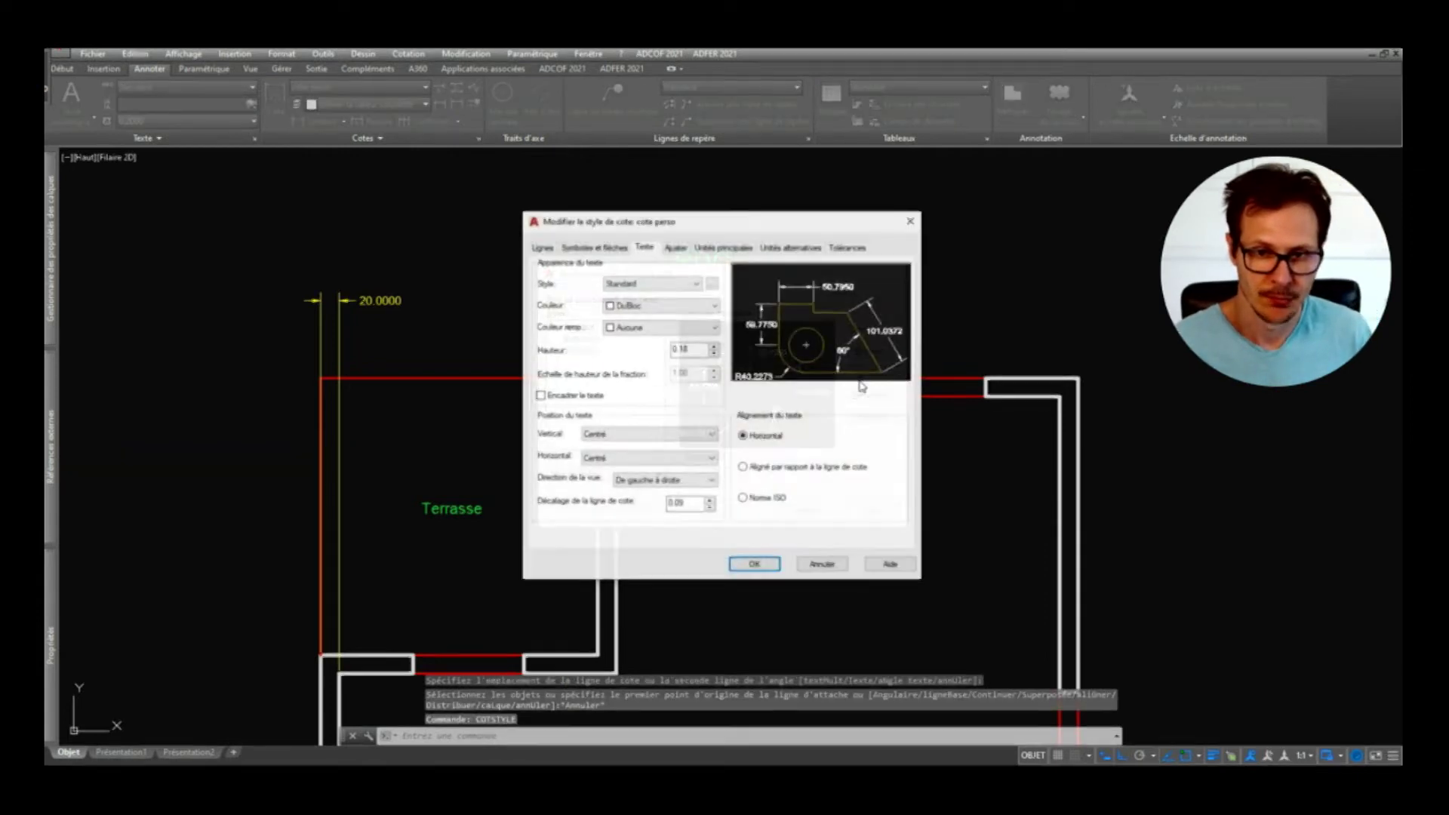
{"action": "left_click", "coordinate": [528, 144]}
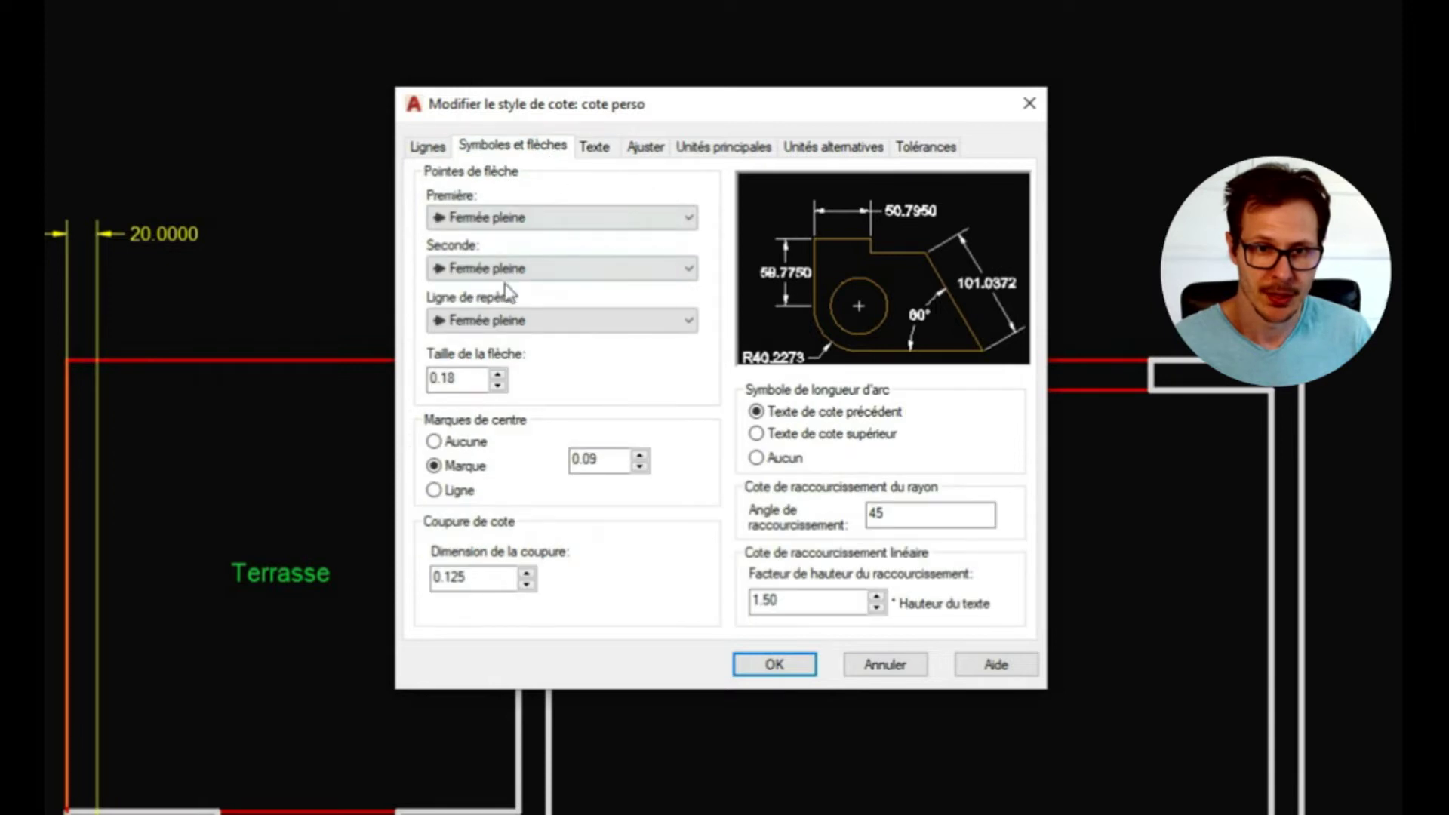
{"action": "left_click", "coordinate": [516, 218]}
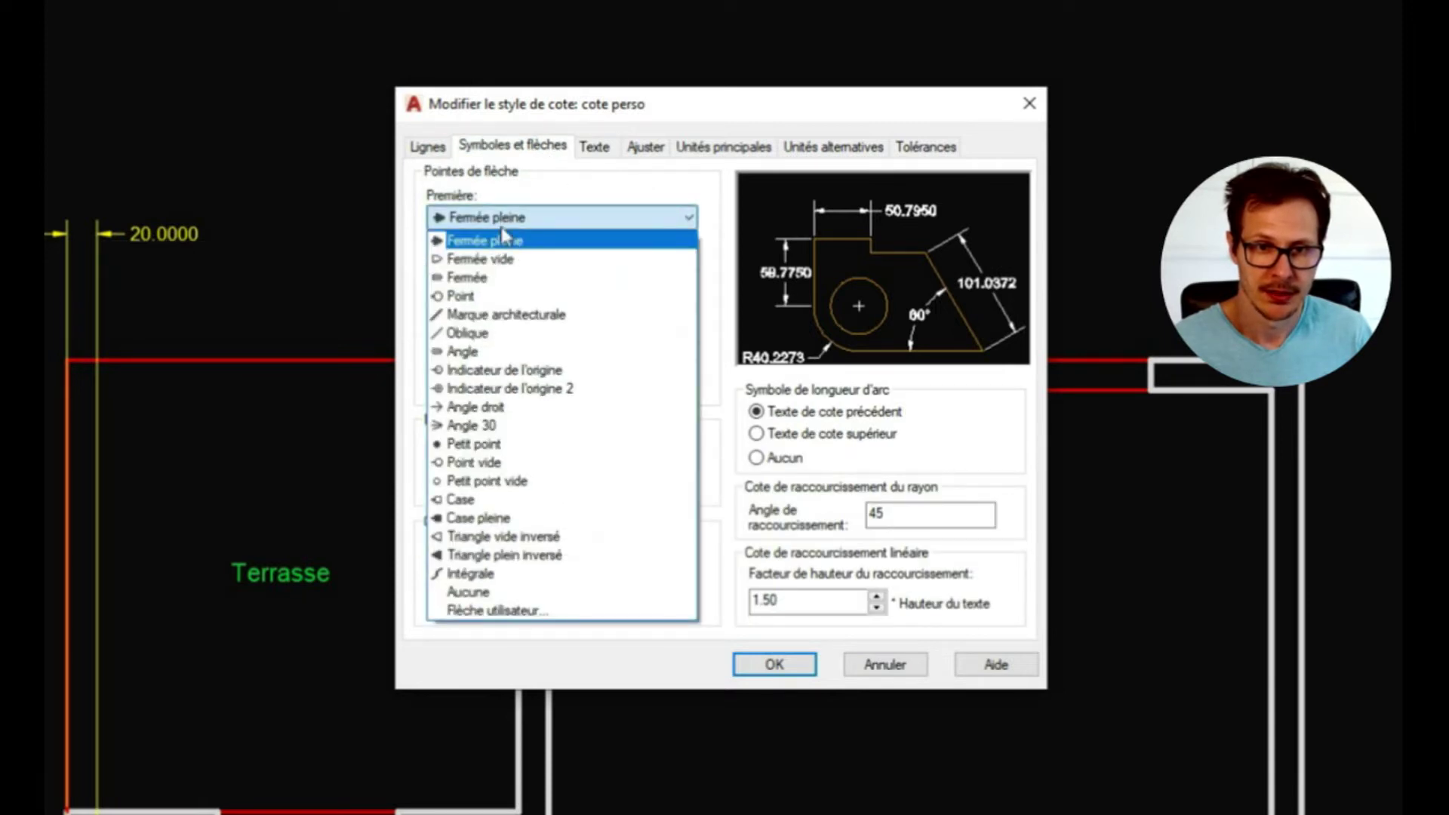
{"action": "left_click", "coordinate": [496, 311]}
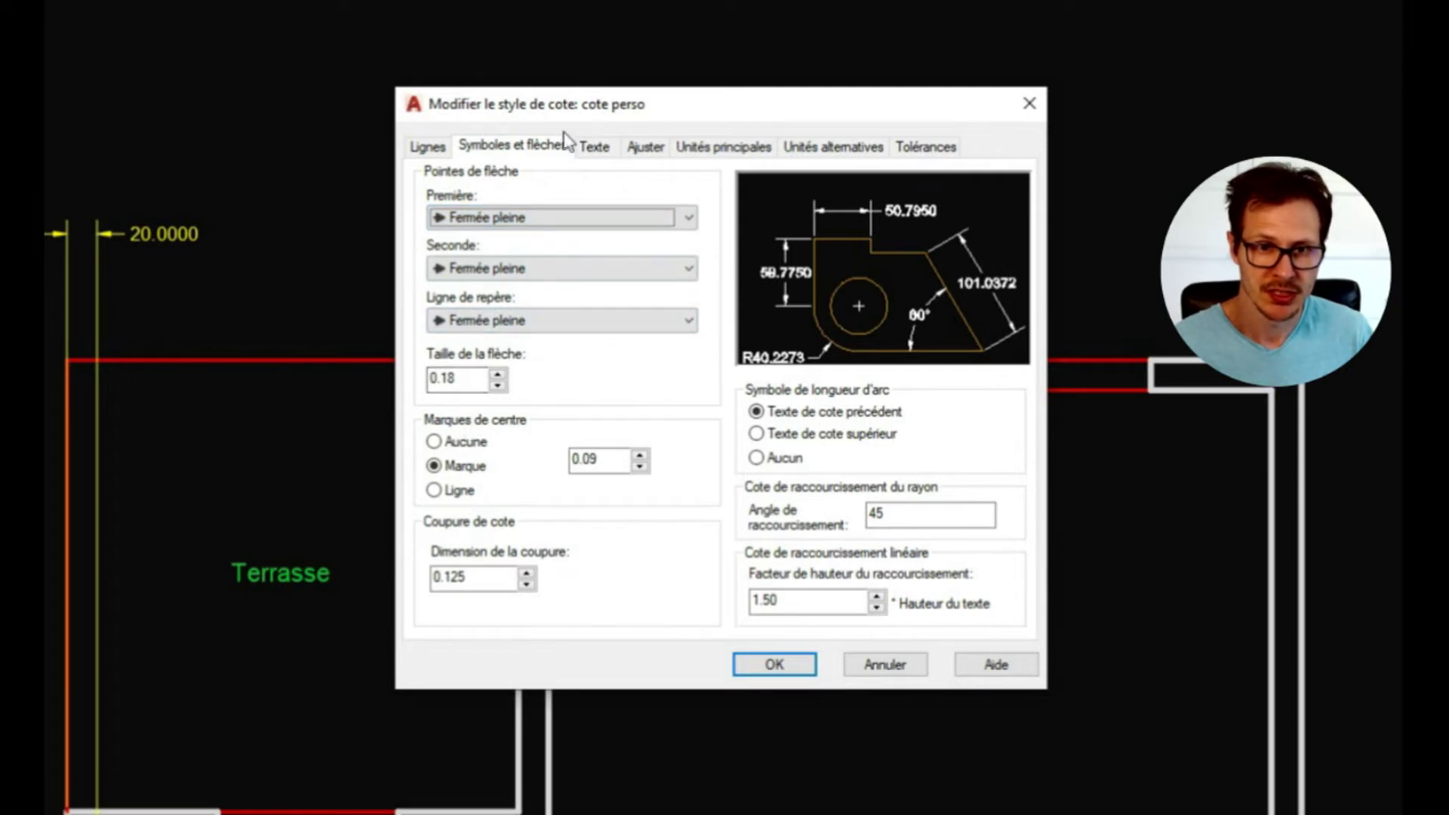
Step: Set the vertical text position of the cote perso style to Au-dessus
{"action": "left_click", "coordinate": [593, 148]}
{"action": "left_click", "coordinate": [476, 394]}
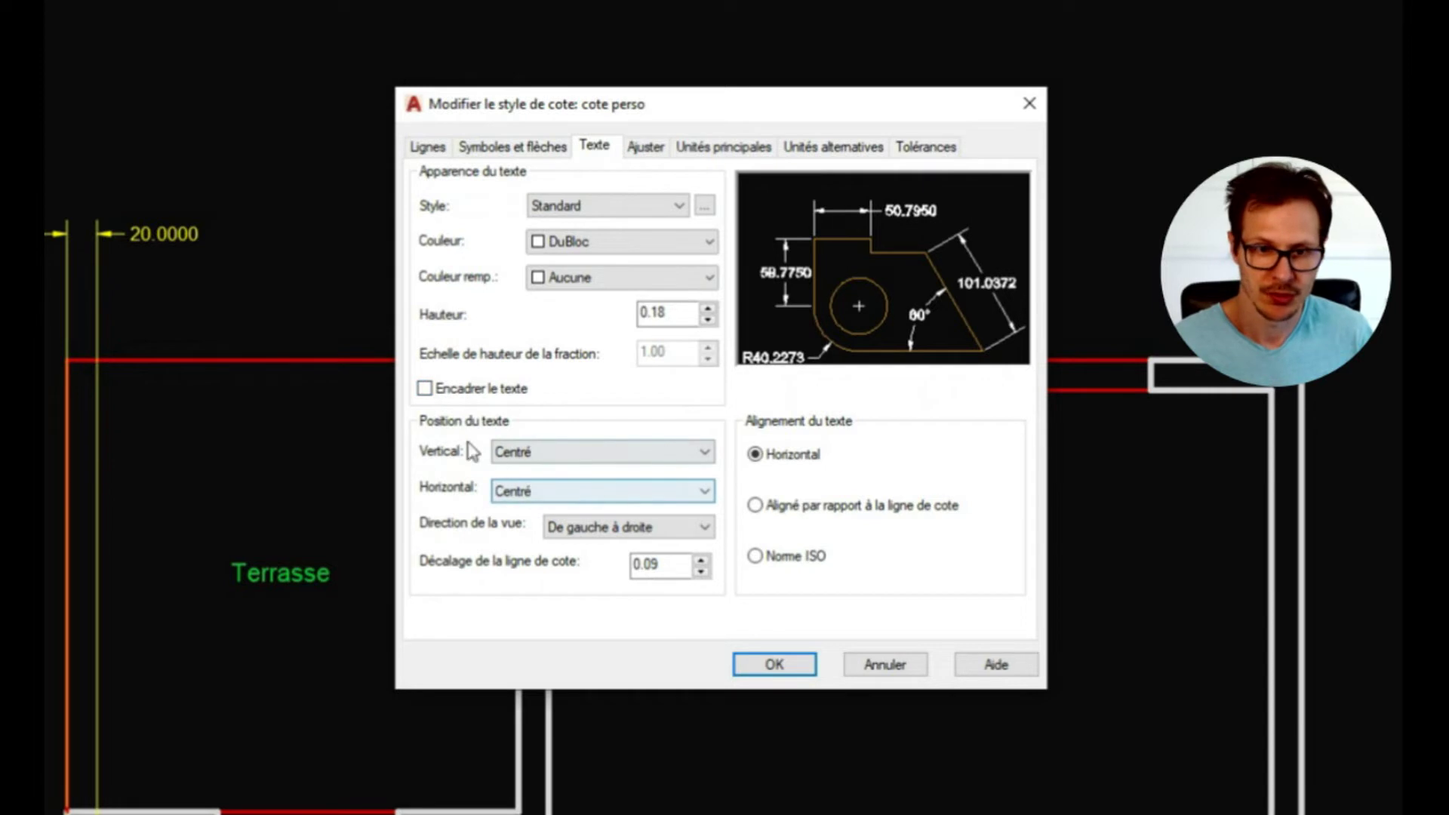
{"action": "left_click", "coordinate": [597, 532]}
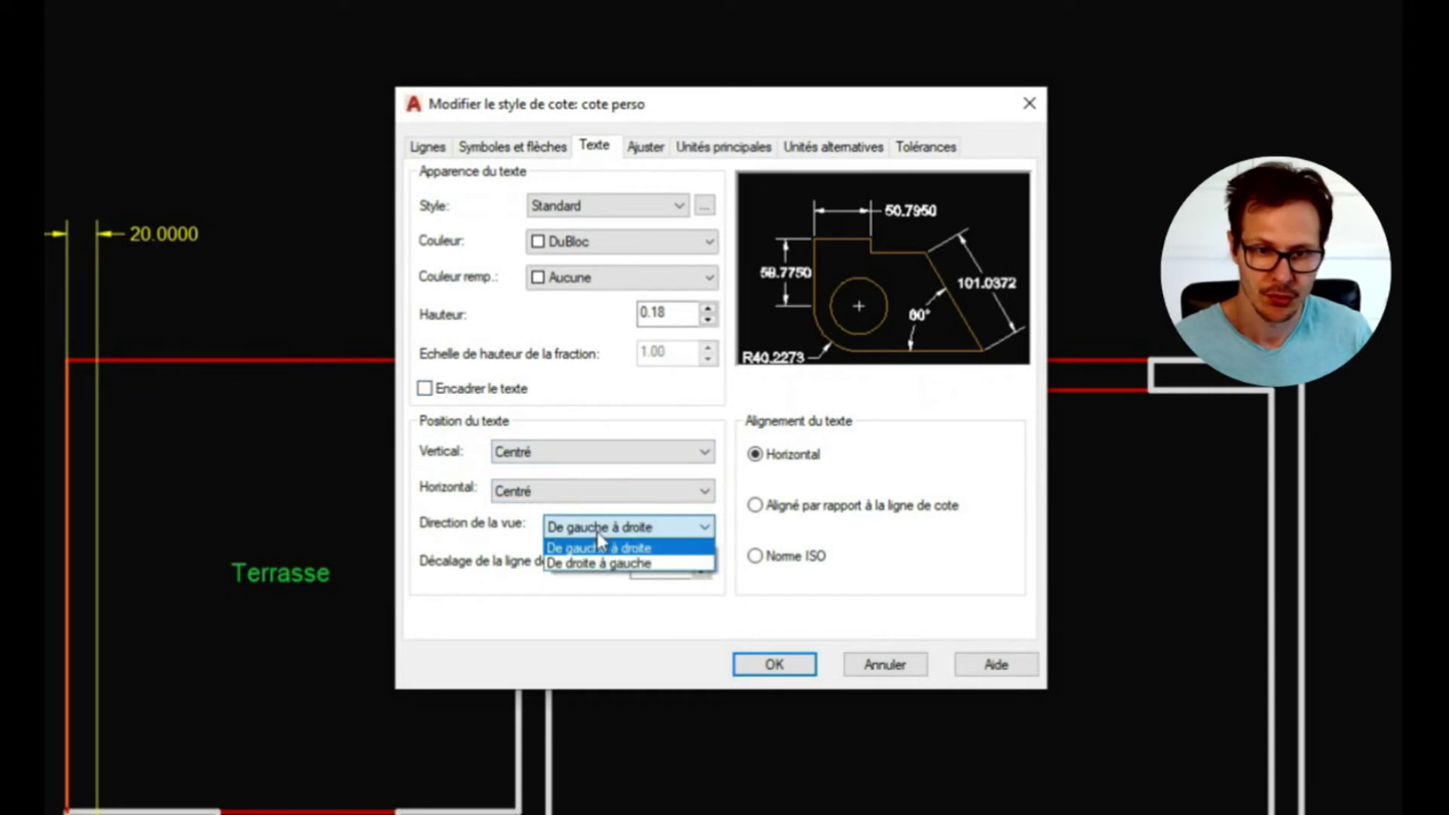
{"action": "left_click", "coordinate": [563, 460]}
{"action": "left_click", "coordinate": [563, 453]}
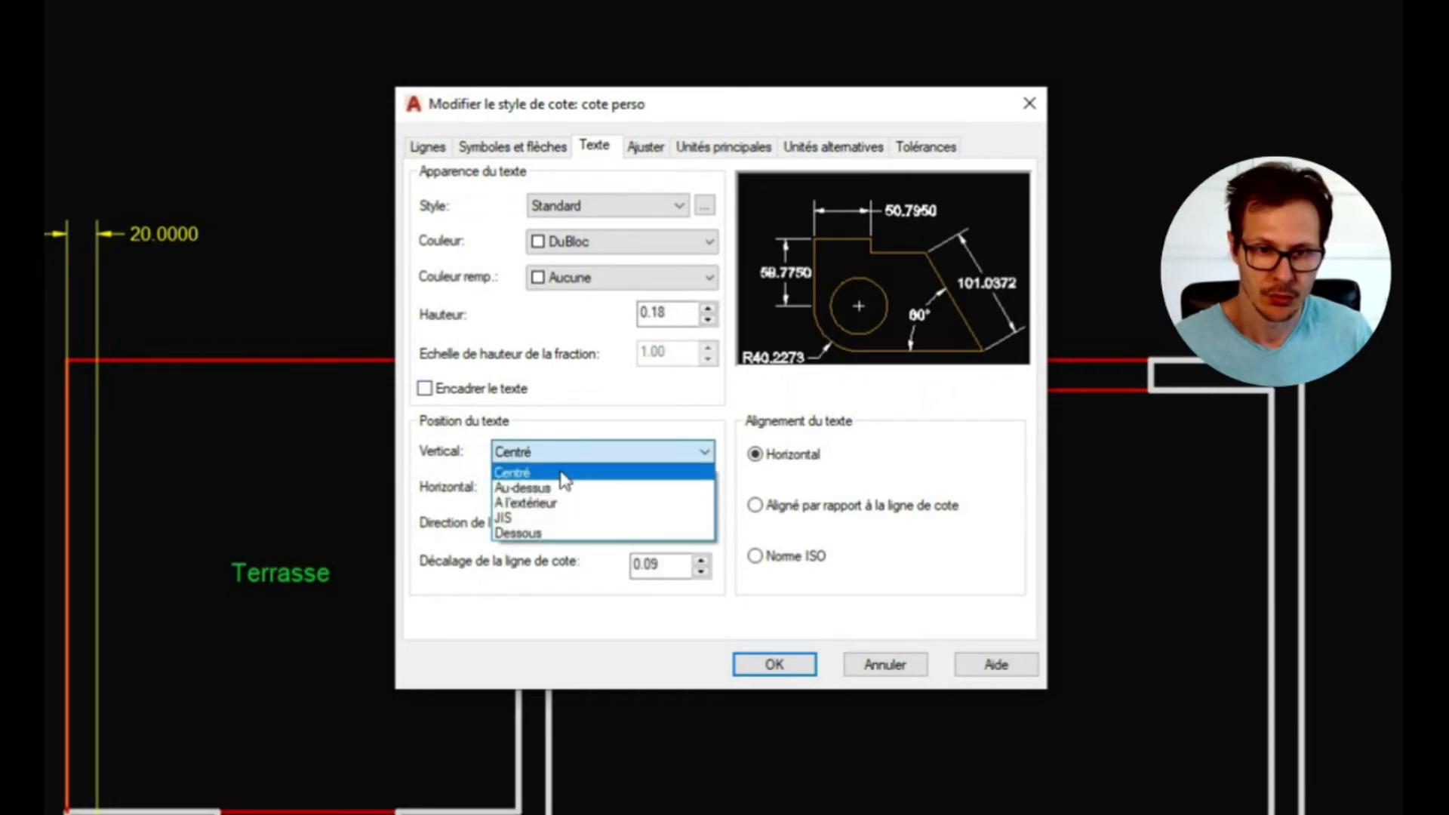
{"action": "left_click", "coordinate": [565, 486]}
Step: Try the alternative horizontal text positions beside and above the extension lines, then return to Centré
{"action": "left_click", "coordinate": [562, 487]}
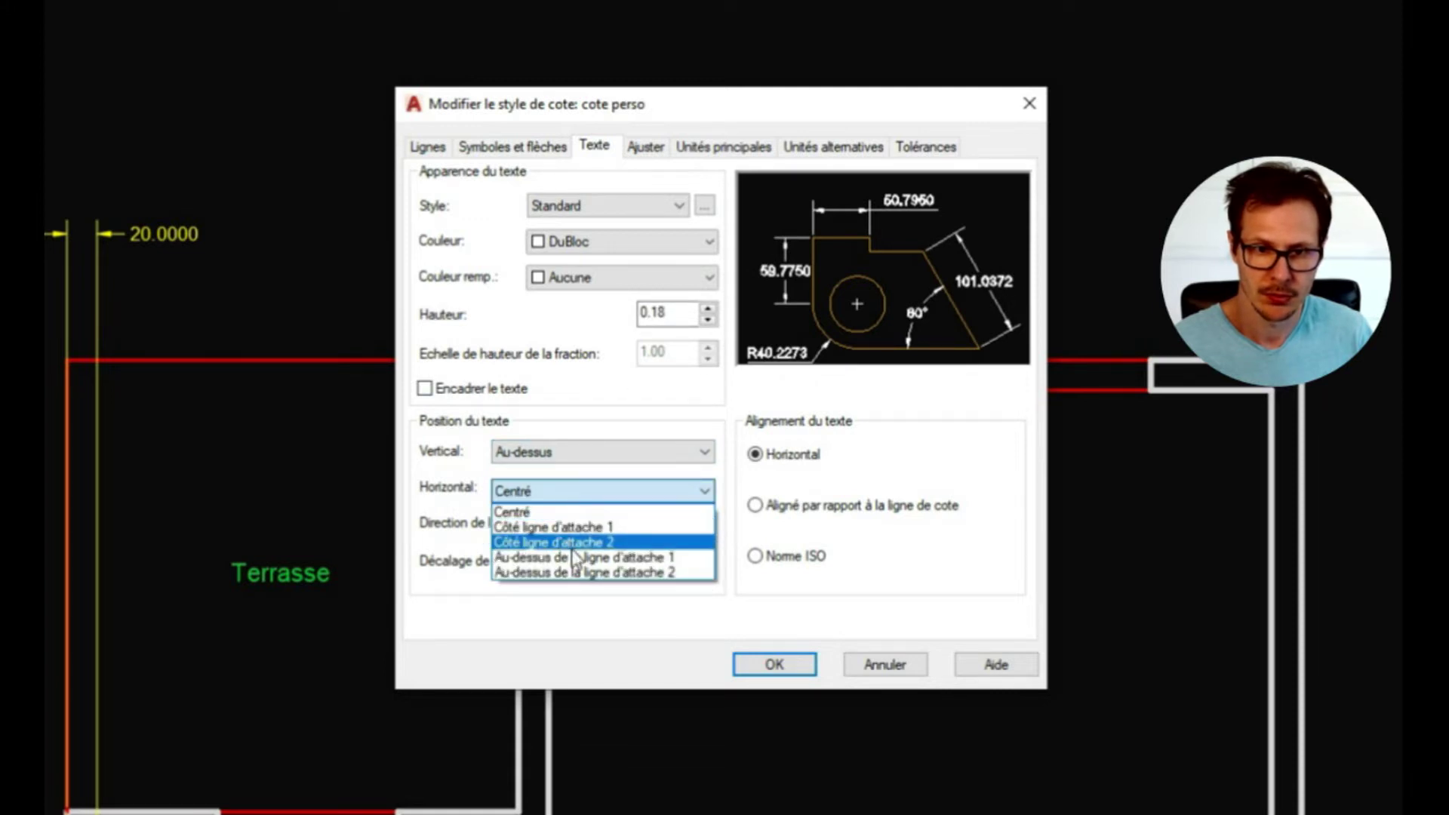
{"action": "left_click", "coordinate": [577, 557]}
{"action": "left_click", "coordinate": [563, 489]}
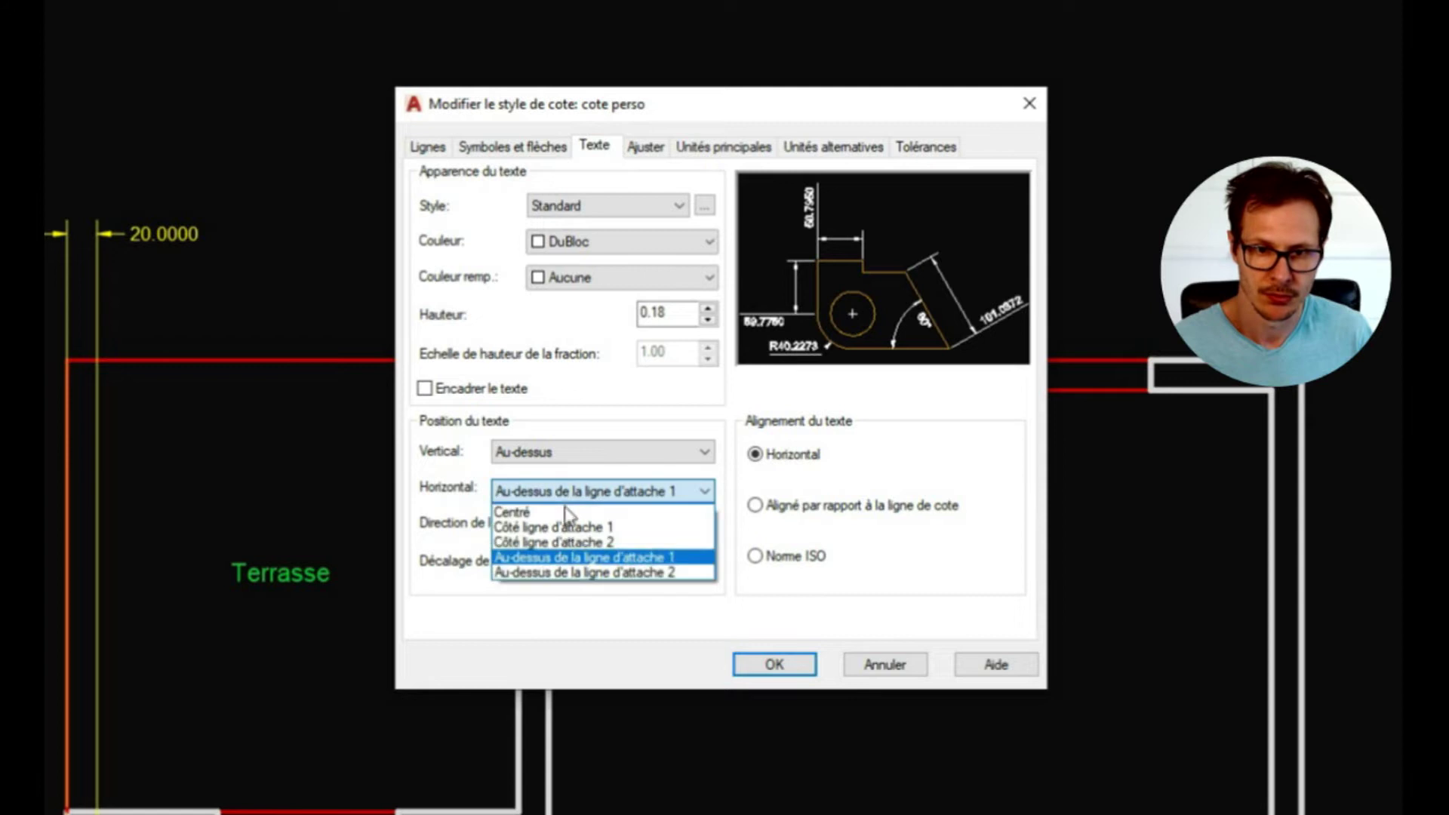
{"action": "left_click", "coordinate": [582, 579]}
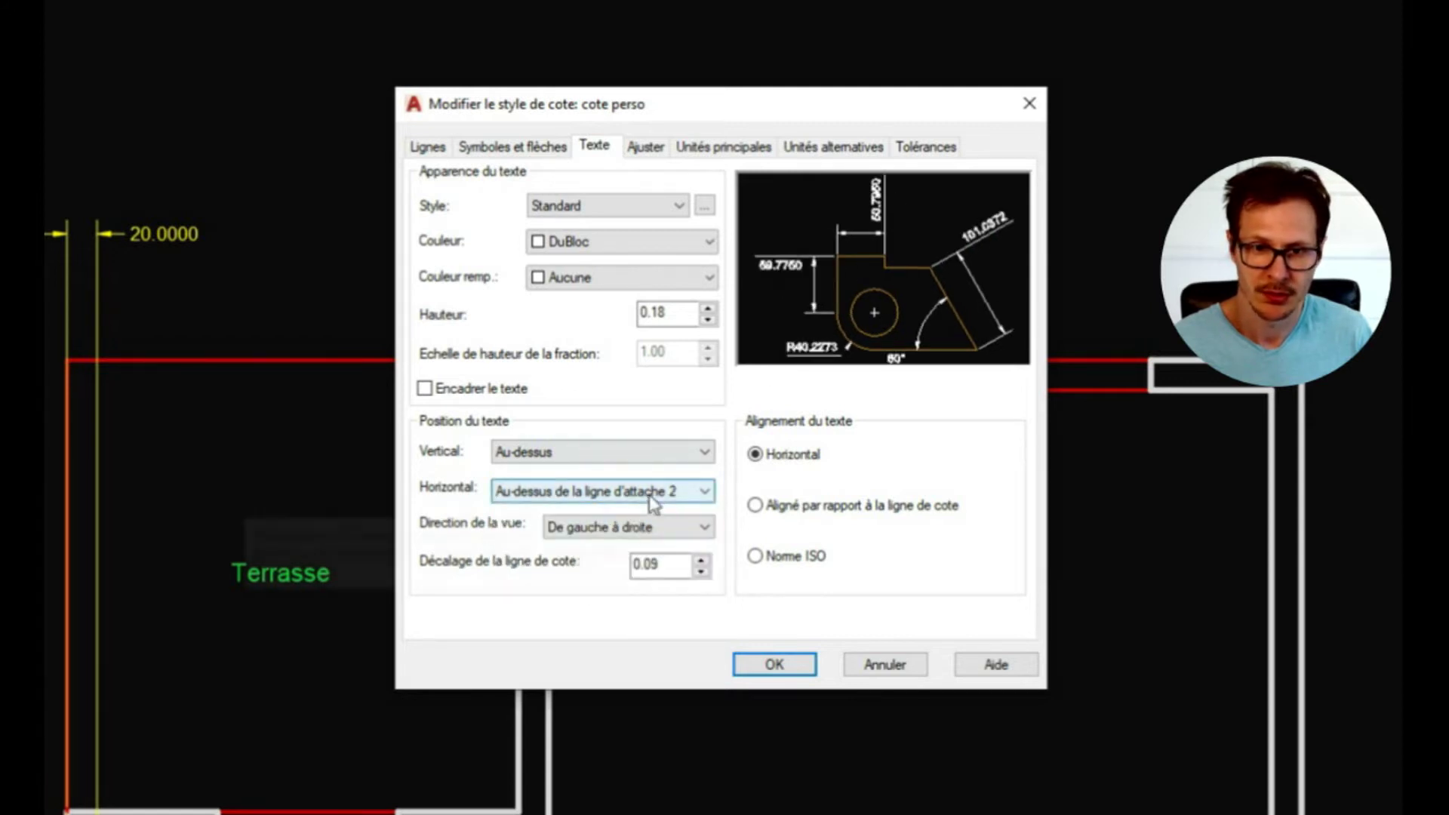
{"action": "left_click", "coordinate": [517, 491]}
{"action": "left_click", "coordinate": [572, 517]}
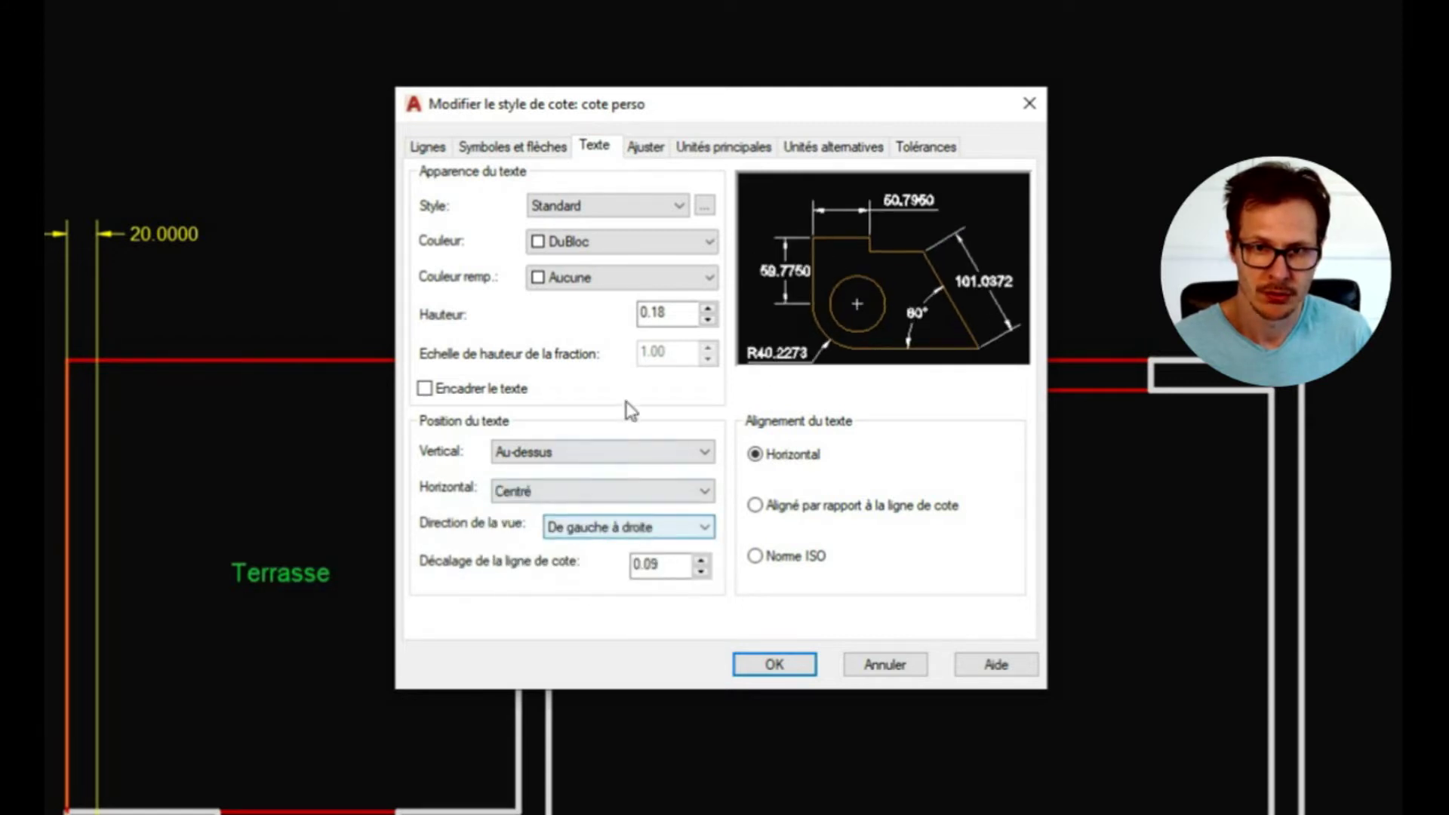
{"action": "left_click", "coordinate": [601, 495]}
{"action": "left_click", "coordinate": [576, 525]}
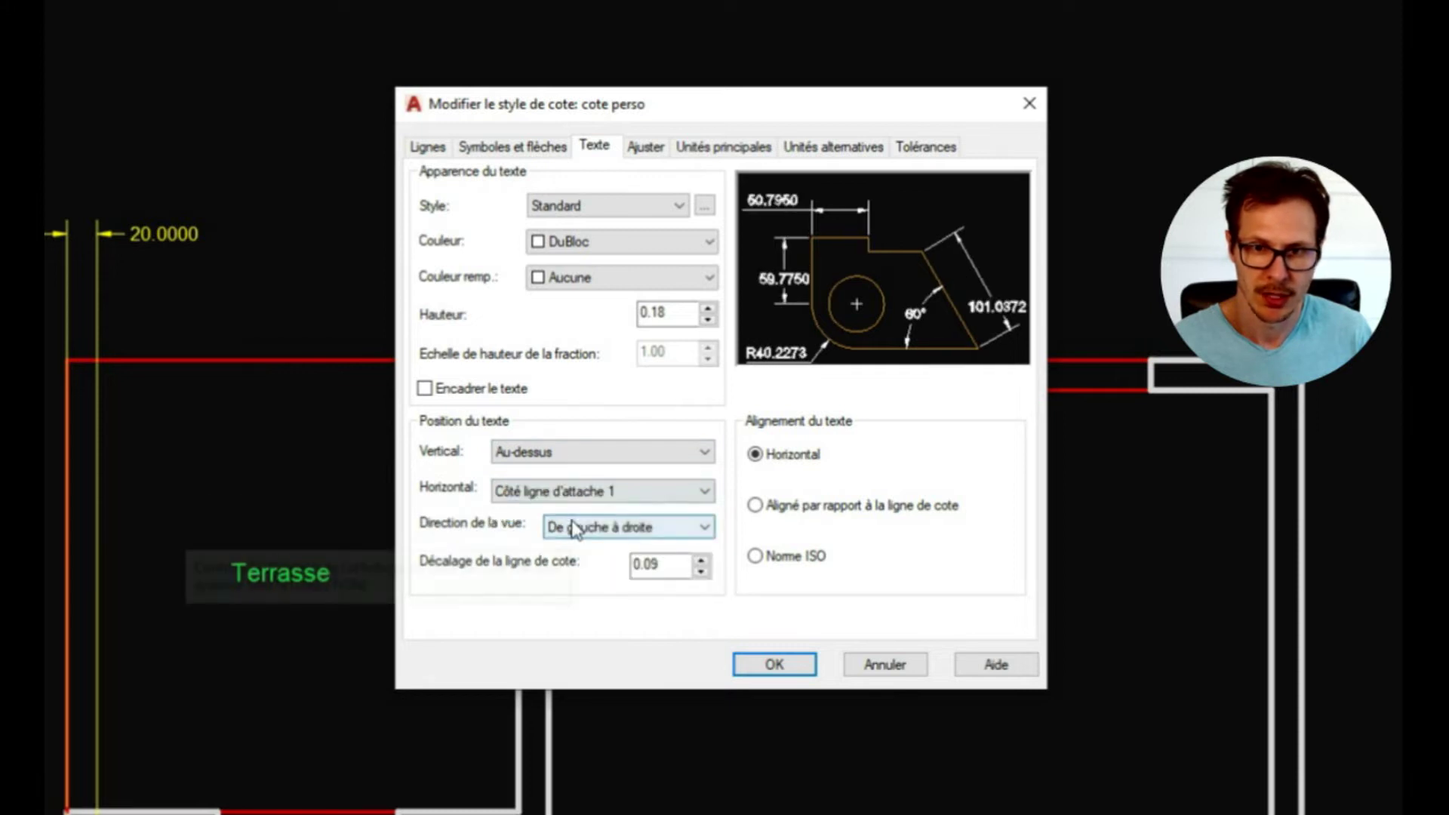
{"action": "left_click", "coordinate": [584, 500]}
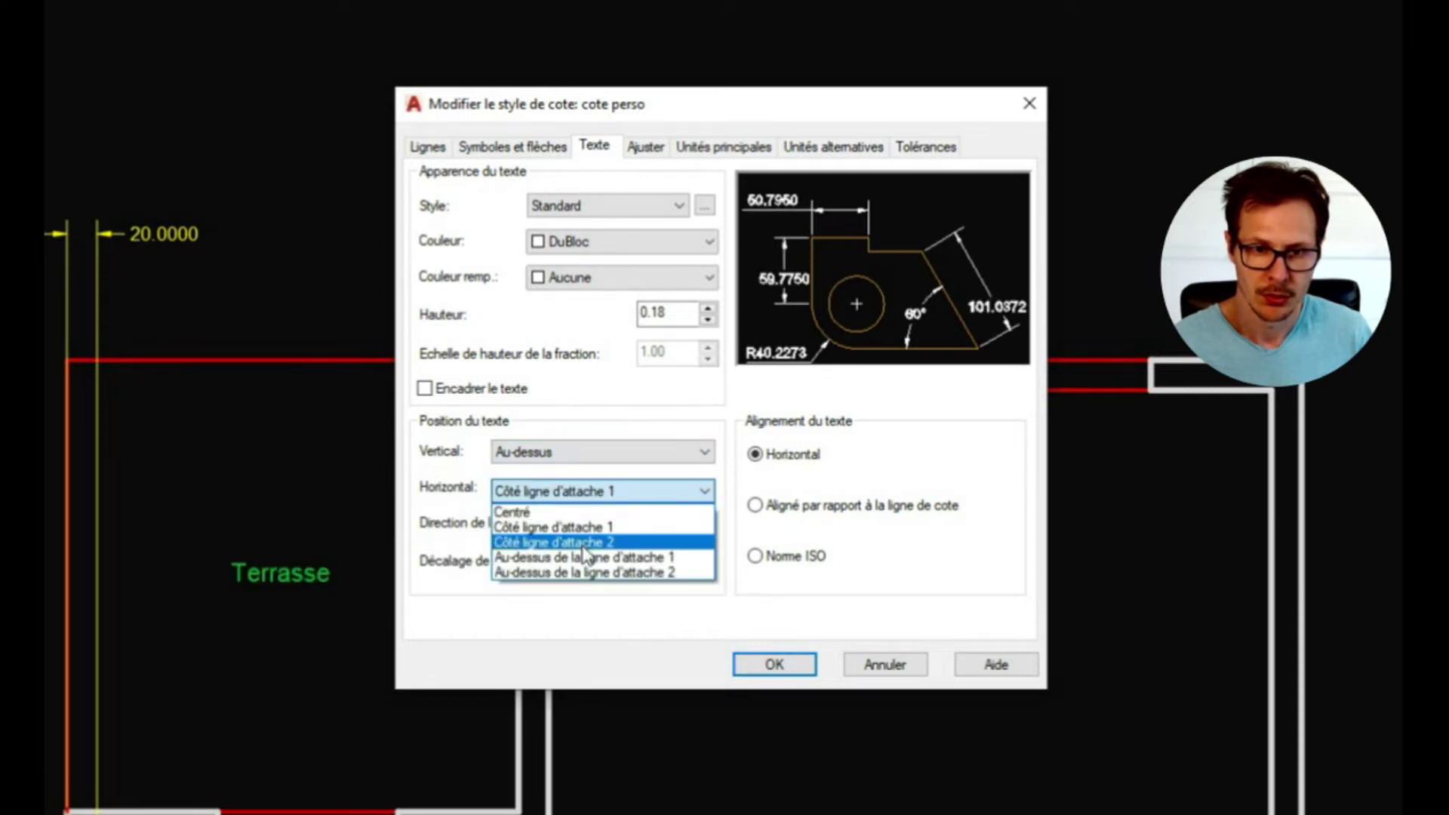
{"action": "left_click", "coordinate": [521, 512]}
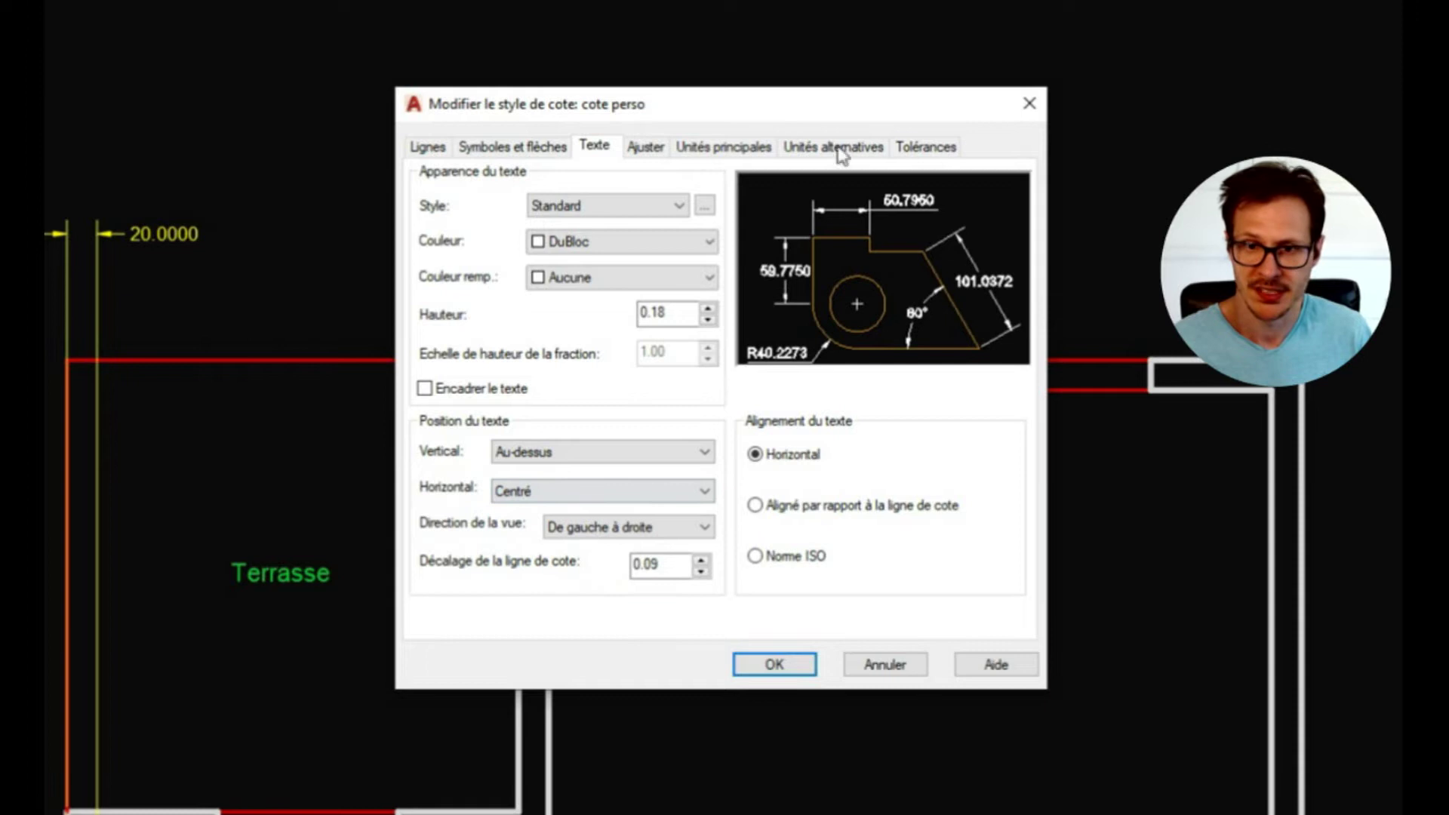
Step: Accept the cote perso style changes and close the dimension style manager
{"action": "left_click", "coordinate": [778, 664]}
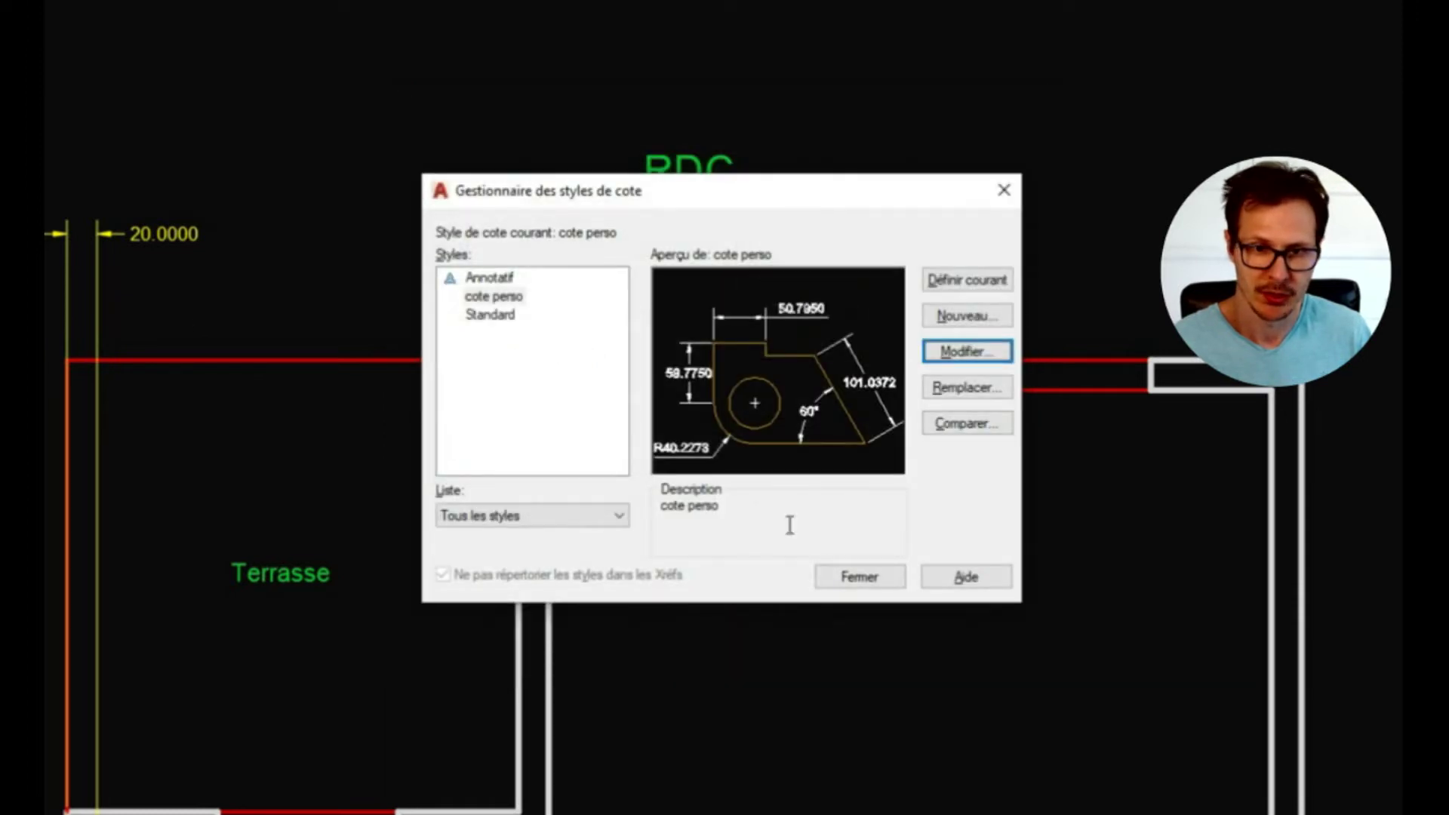
{"action": "left_click", "coordinate": [861, 577]}
{"action": "middle_click_drag", "start_coordinate": [260, 320], "coordinate": [494, 345]}
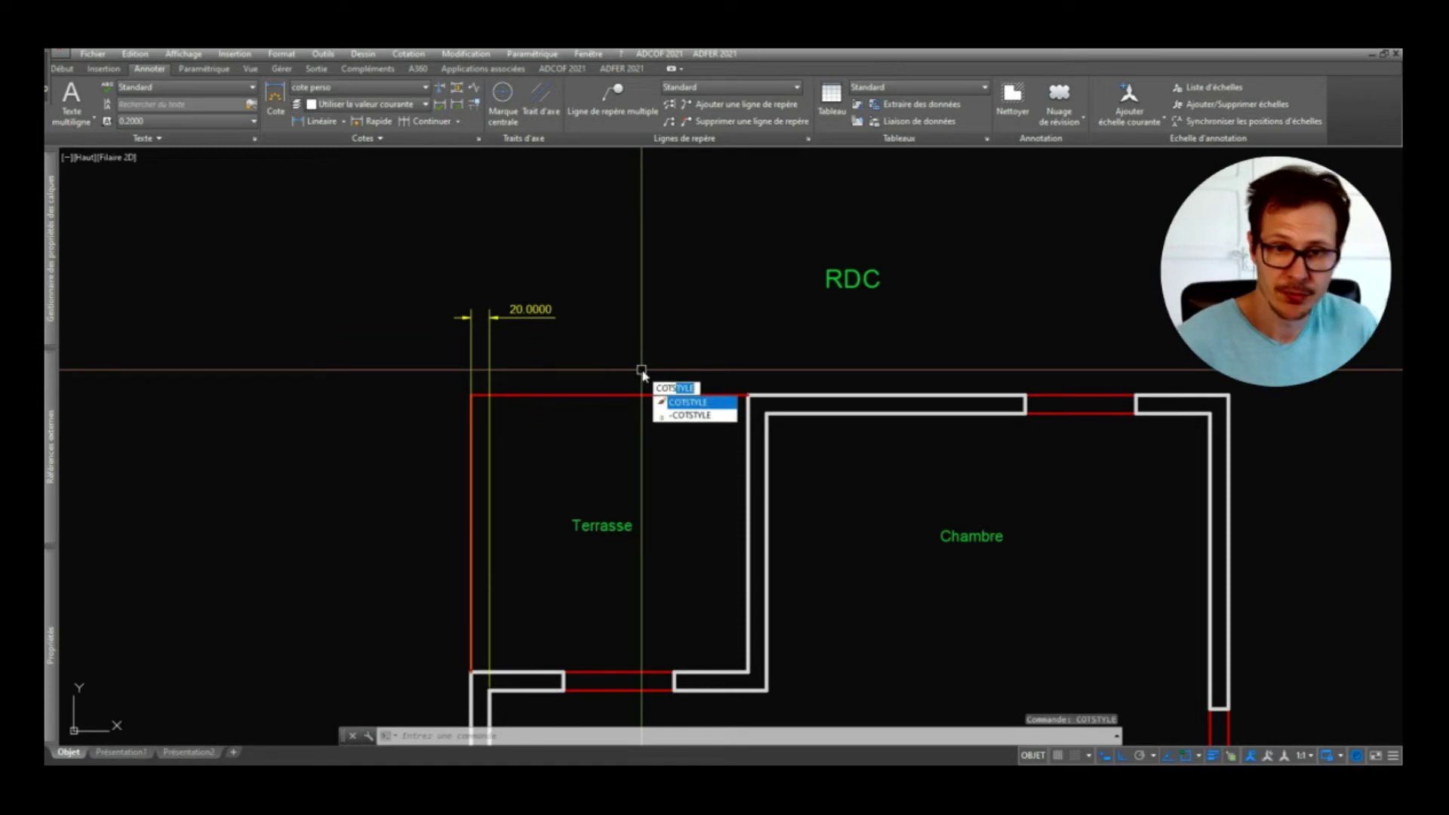
Step: Reopen the cote perso style and set its linear precision to 0.0 with a point as decimal separator
{"action": "key", "text": "Return"}
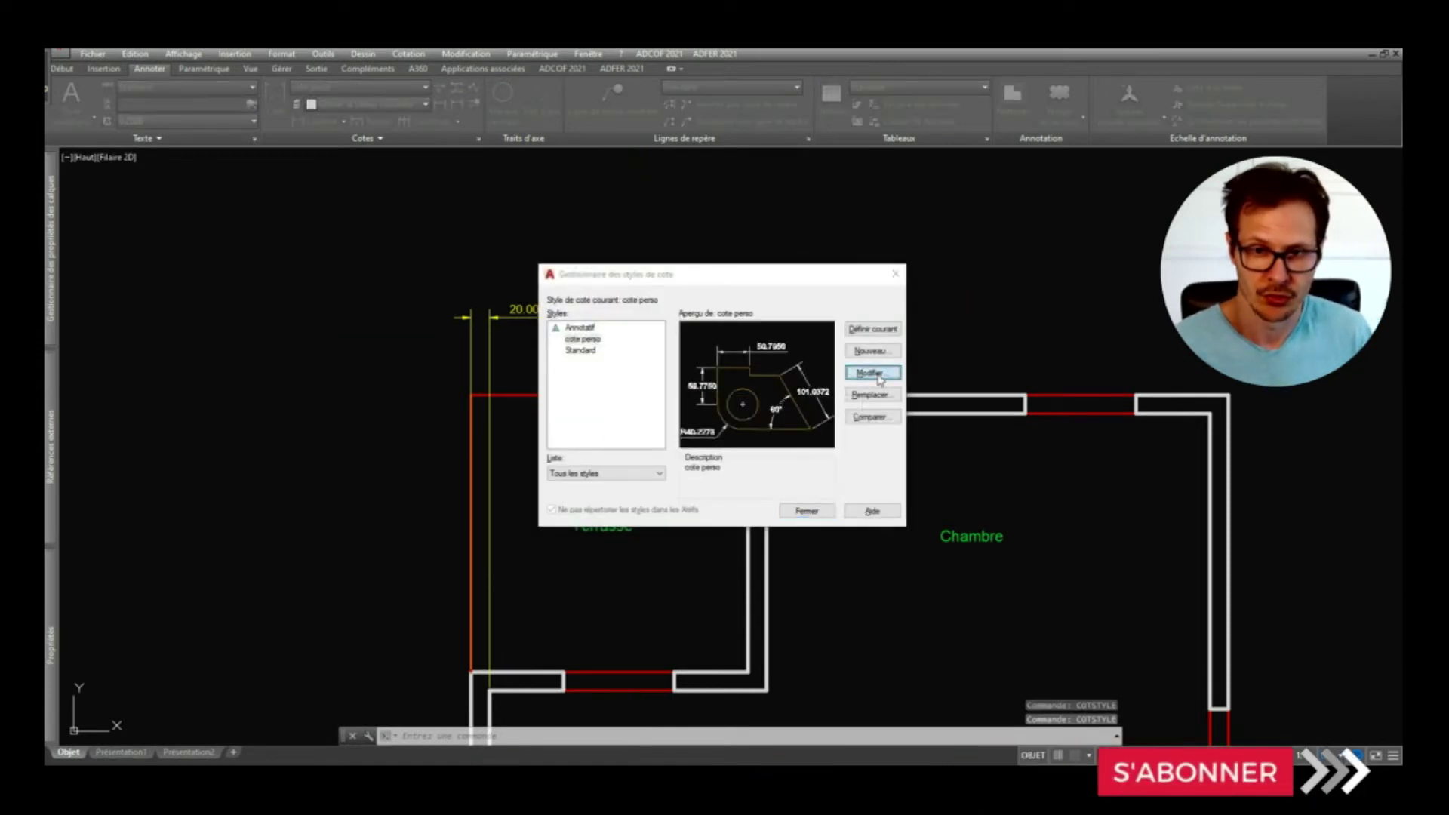
{"action": "left_click", "coordinate": [876, 375]}
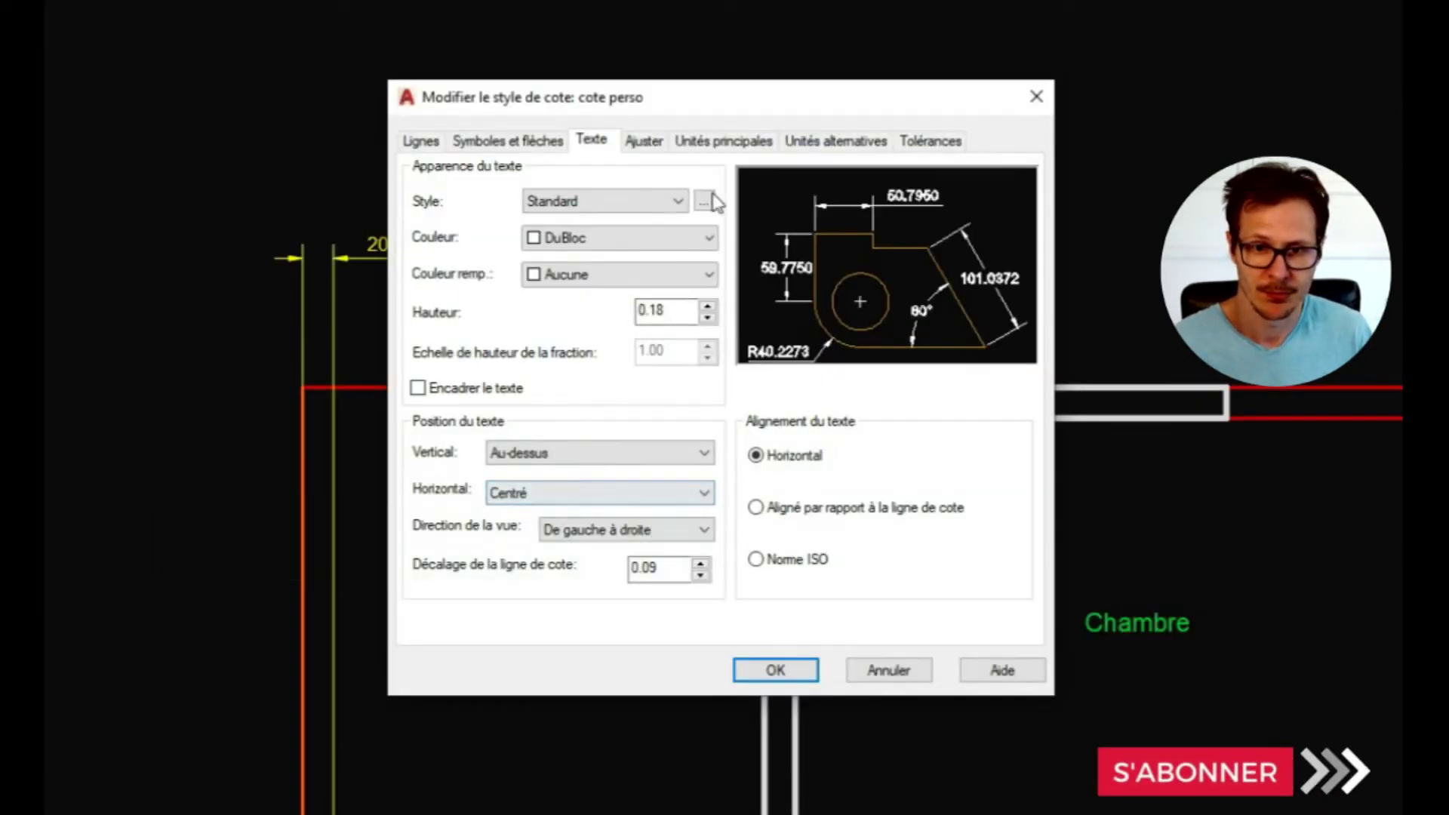
{"action": "left_click", "coordinate": [647, 141]}
{"action": "left_click", "coordinate": [714, 144]}
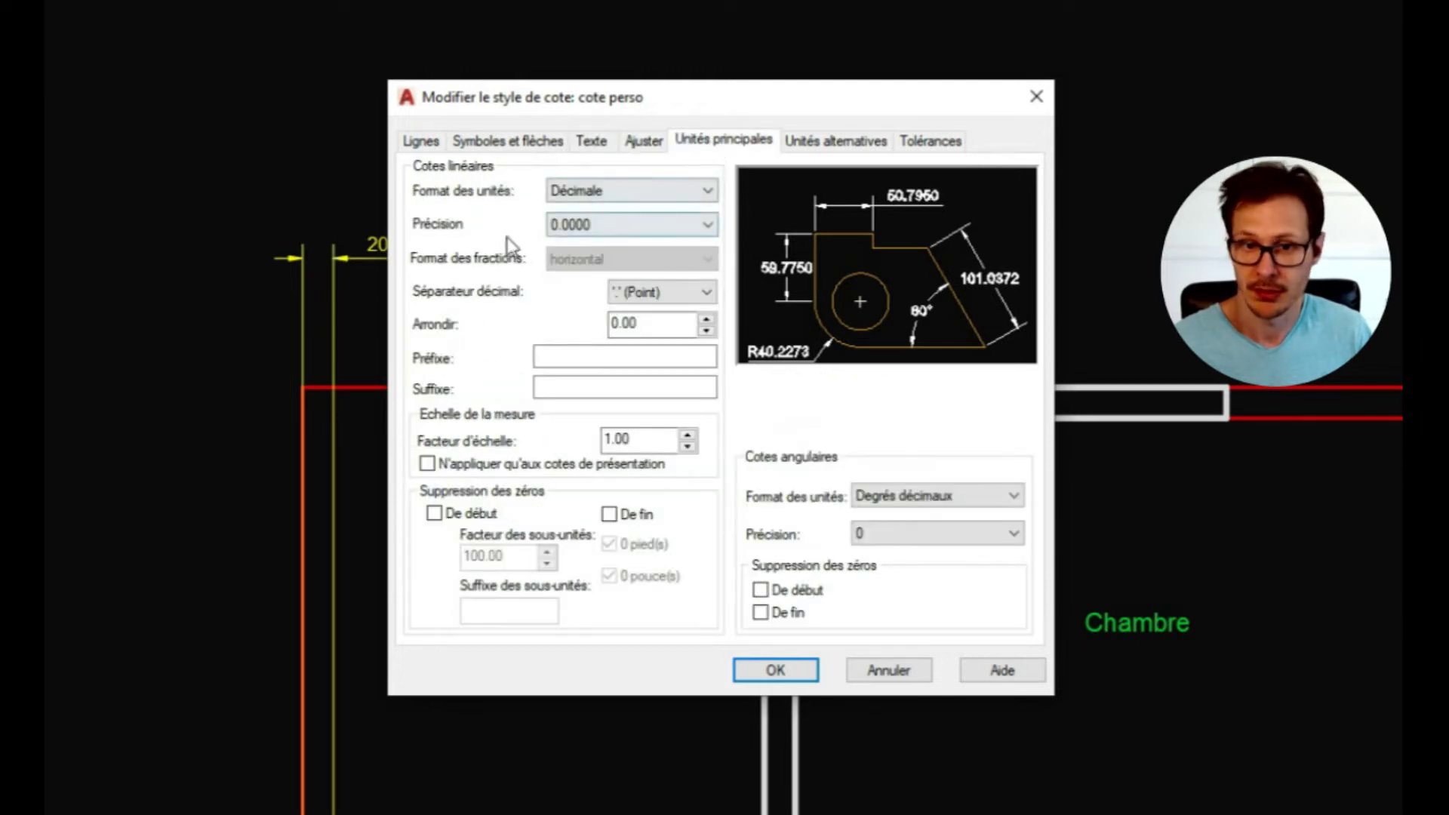
{"action": "left_click", "coordinate": [548, 224]}
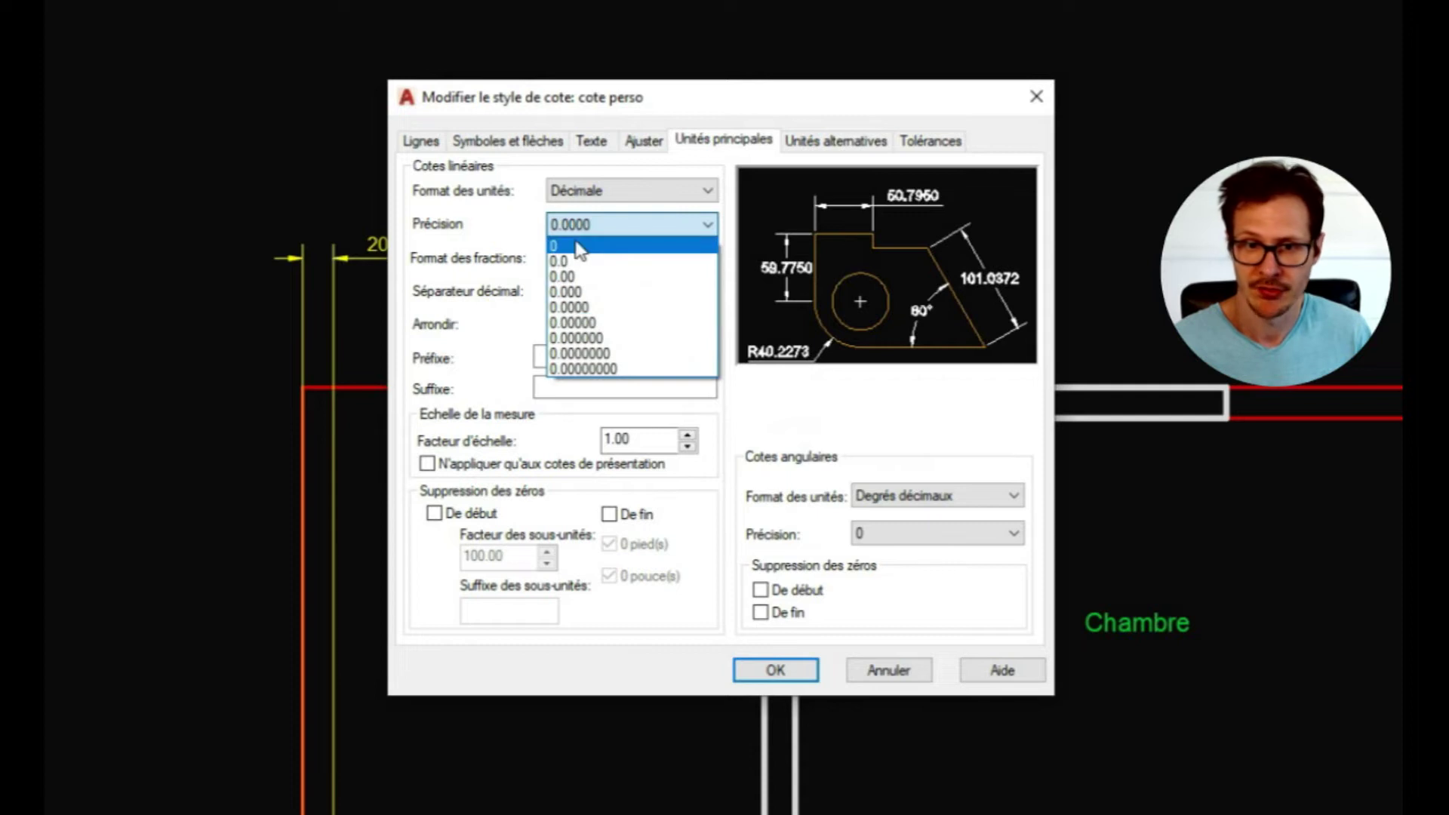
{"action": "left_click", "coordinate": [563, 261]}
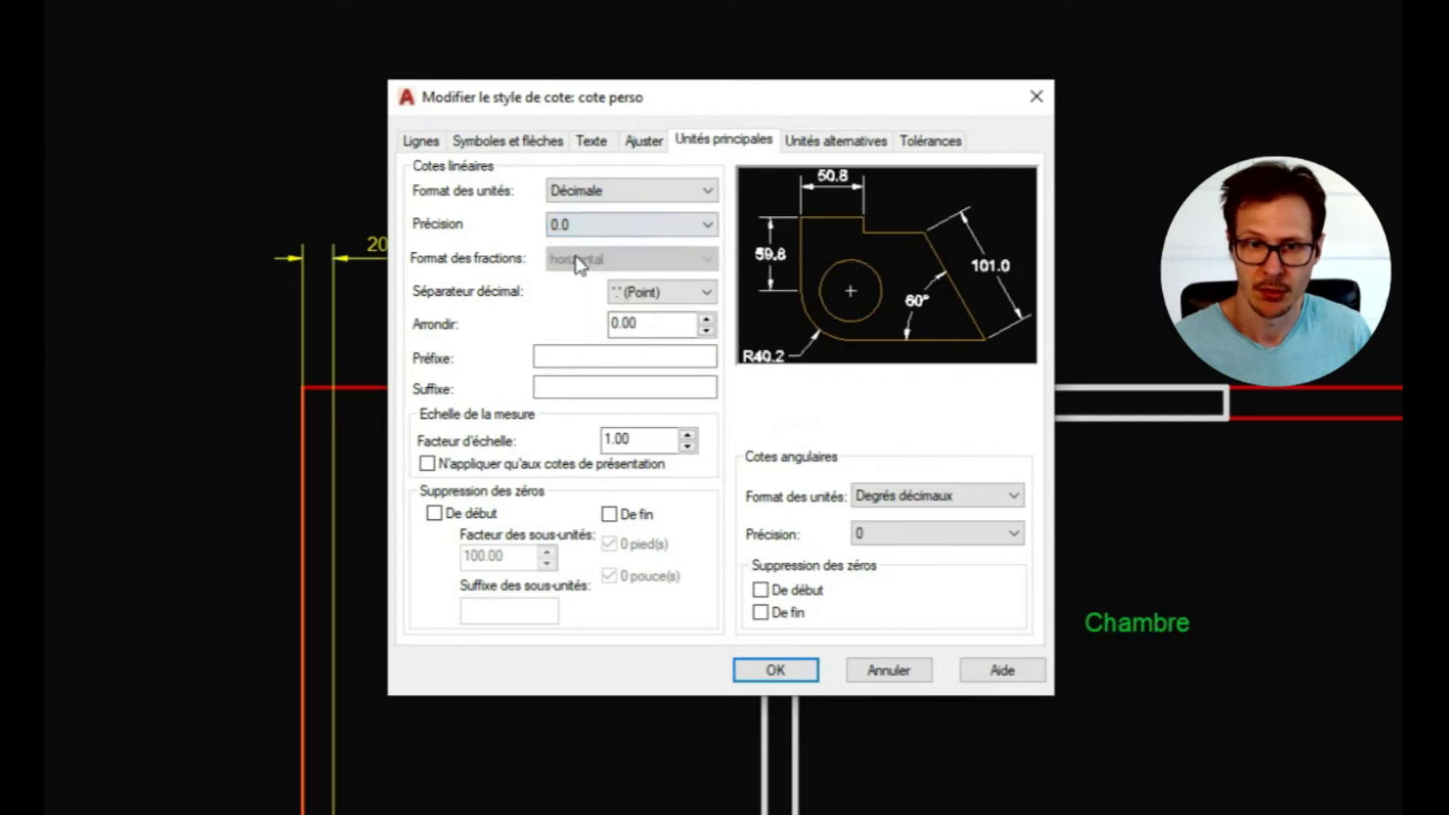
{"action": "left_click", "coordinate": [612, 293]}
{"action": "left_click", "coordinate": [661, 313]}
Step: Set linear rounding to 0.50, suppress trailing zeros, and apply the style changes
{"action": "double_click", "coordinate": [668, 326]}
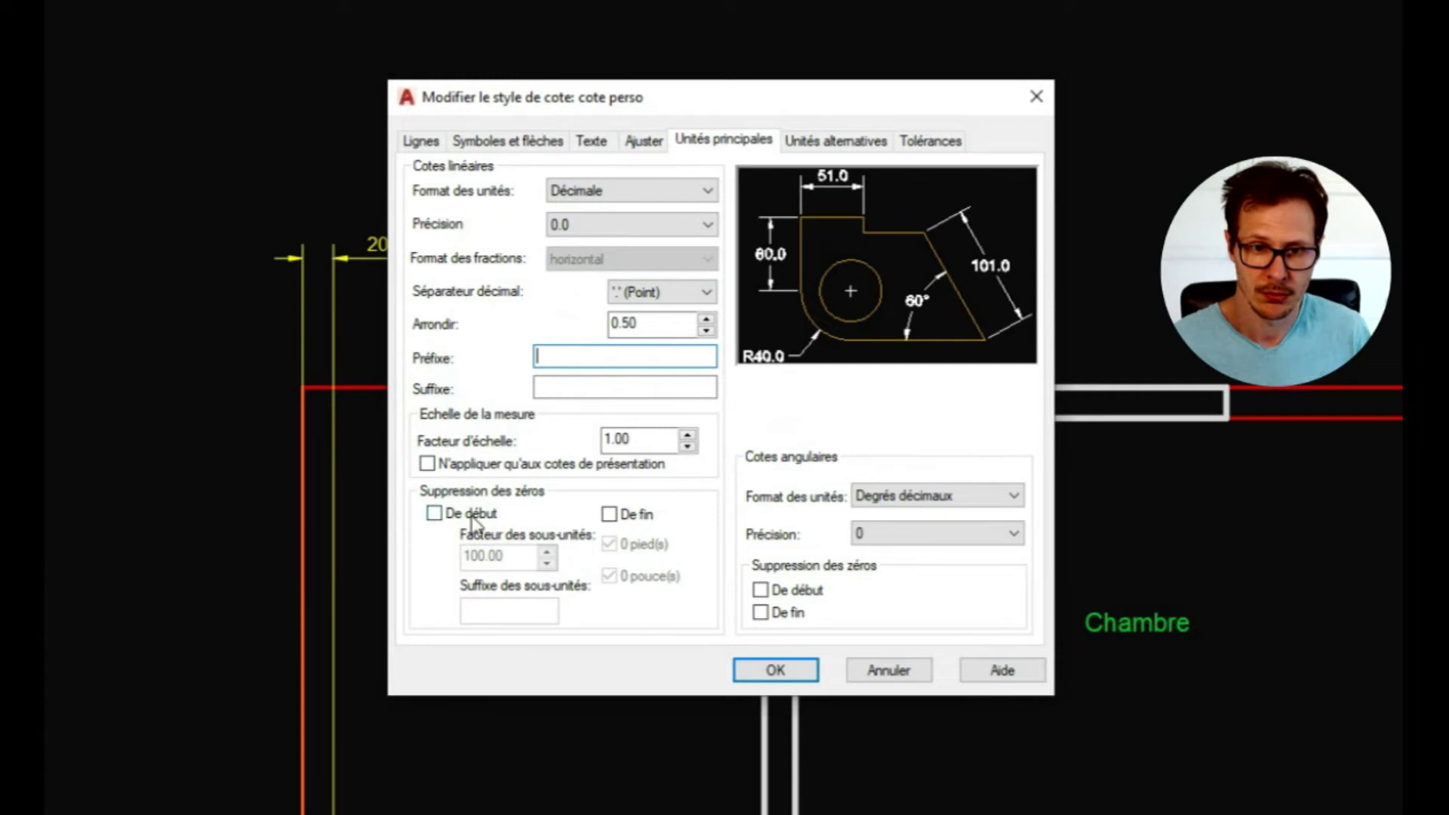
{"action": "left_click", "coordinate": [636, 521]}
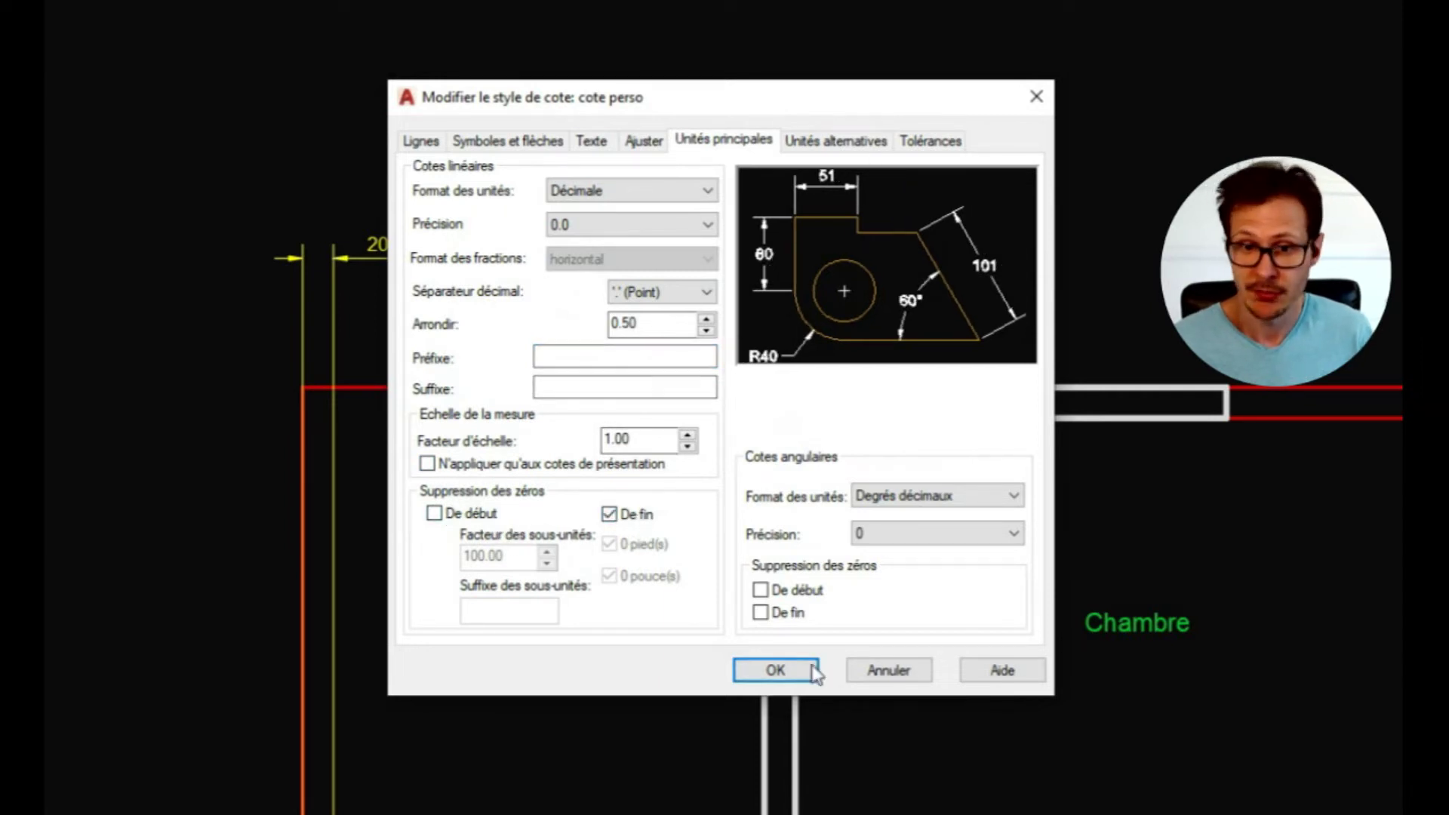
{"action": "left_click", "coordinate": [757, 673]}
{"action": "left_click", "coordinate": [843, 569]}
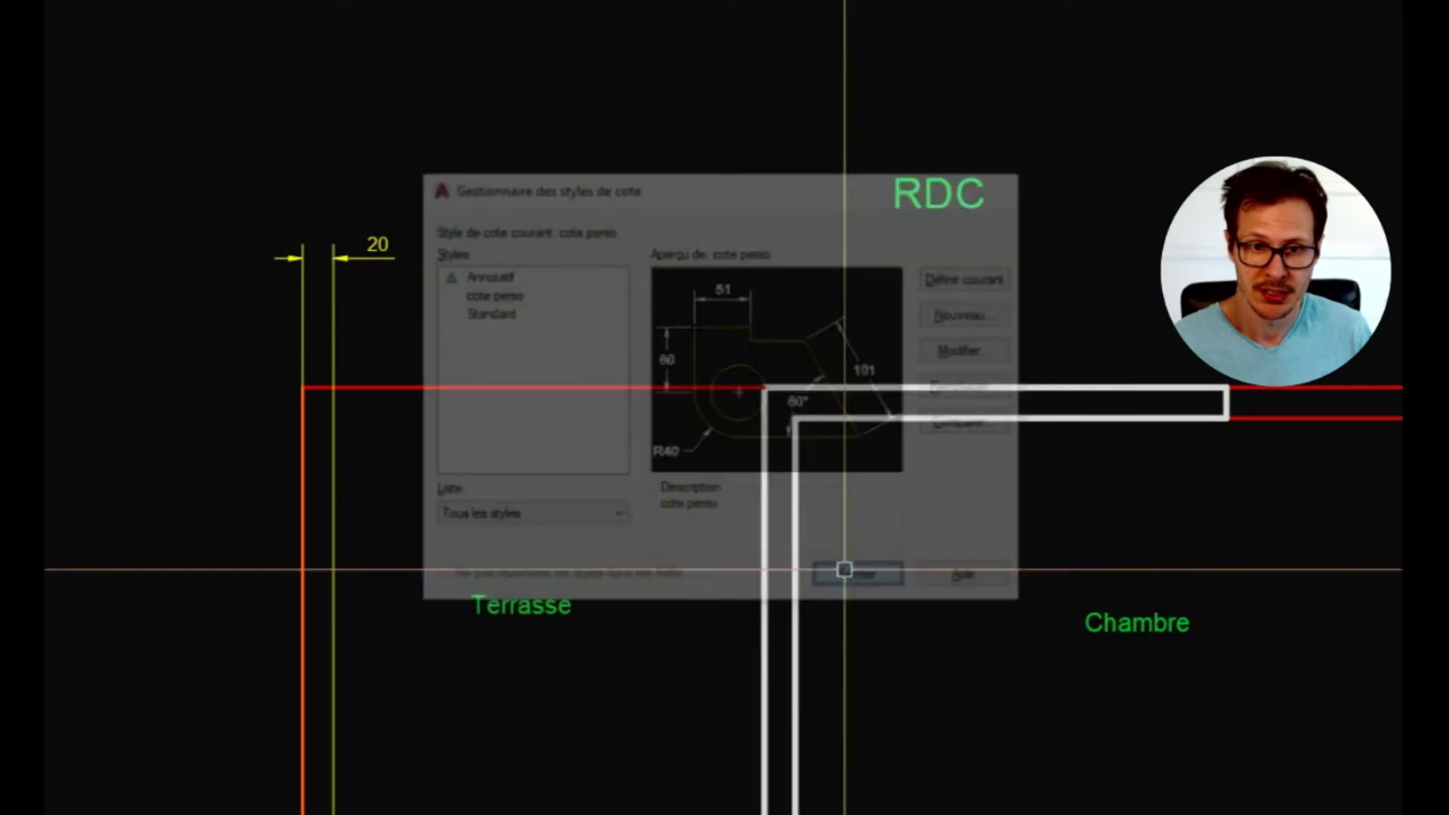
Step: Test the rounding by stretching the wall dimension's second extension-line origin by 0.5
{"action": "scroll", "coordinate": [408, 249], "scroll_direction": "up", "scroll_amount": 4}
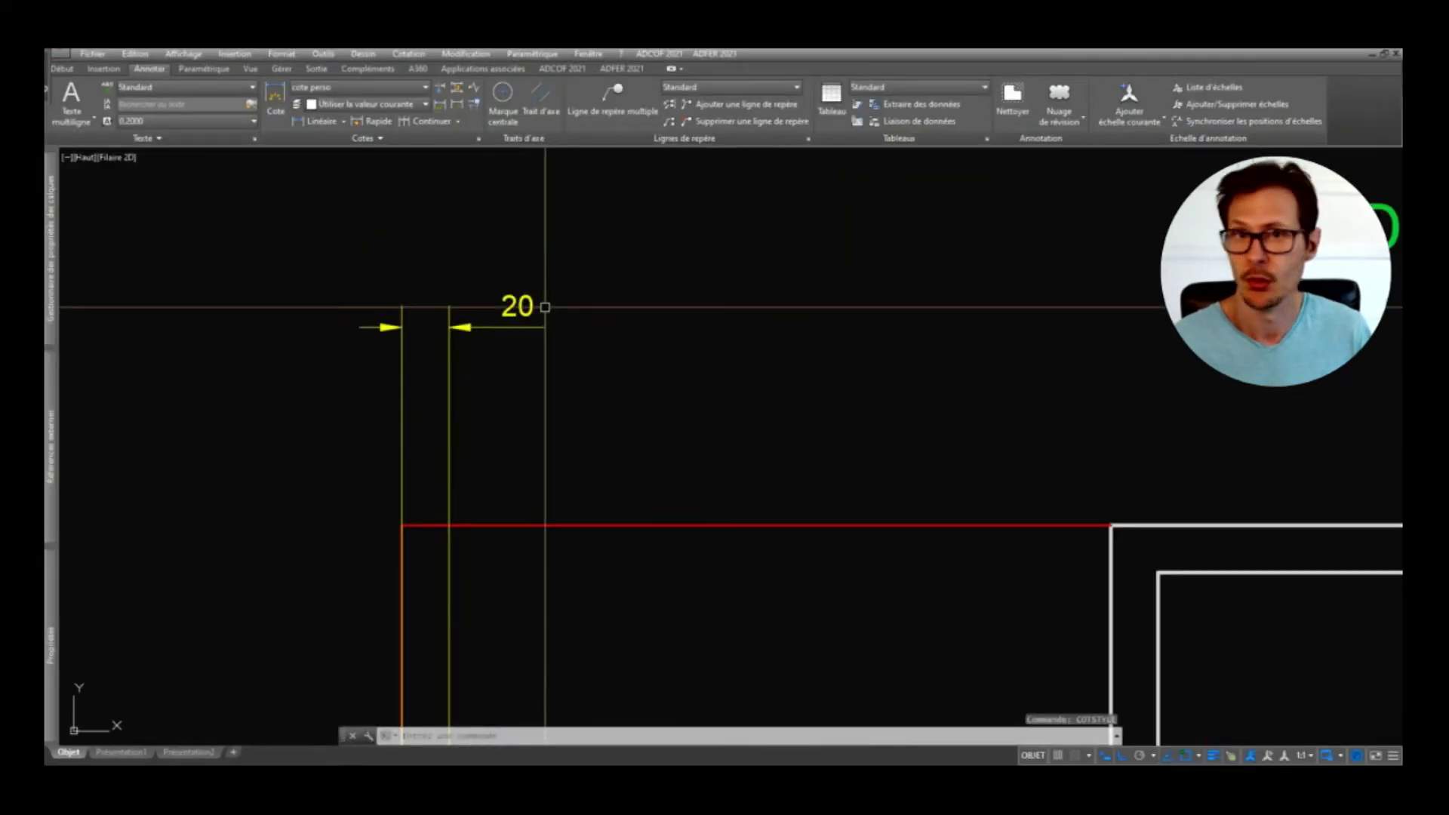
{"action": "left_click", "coordinate": [518, 318]}
{"action": "scroll", "coordinate": [493, 246], "scroll_direction": "down", "scroll_amount": 2}
{"action": "middle_click_drag", "start_coordinate": [500, 652], "coordinate": [461, 501]}
{"action": "scroll", "coordinate": [462, 500], "scroll_direction": "down", "scroll_amount": 1}
{"action": "left_click", "coordinate": [438, 650]}
{"action": "type", "text": ".5"}
{"action": "key", "text": "Return"}
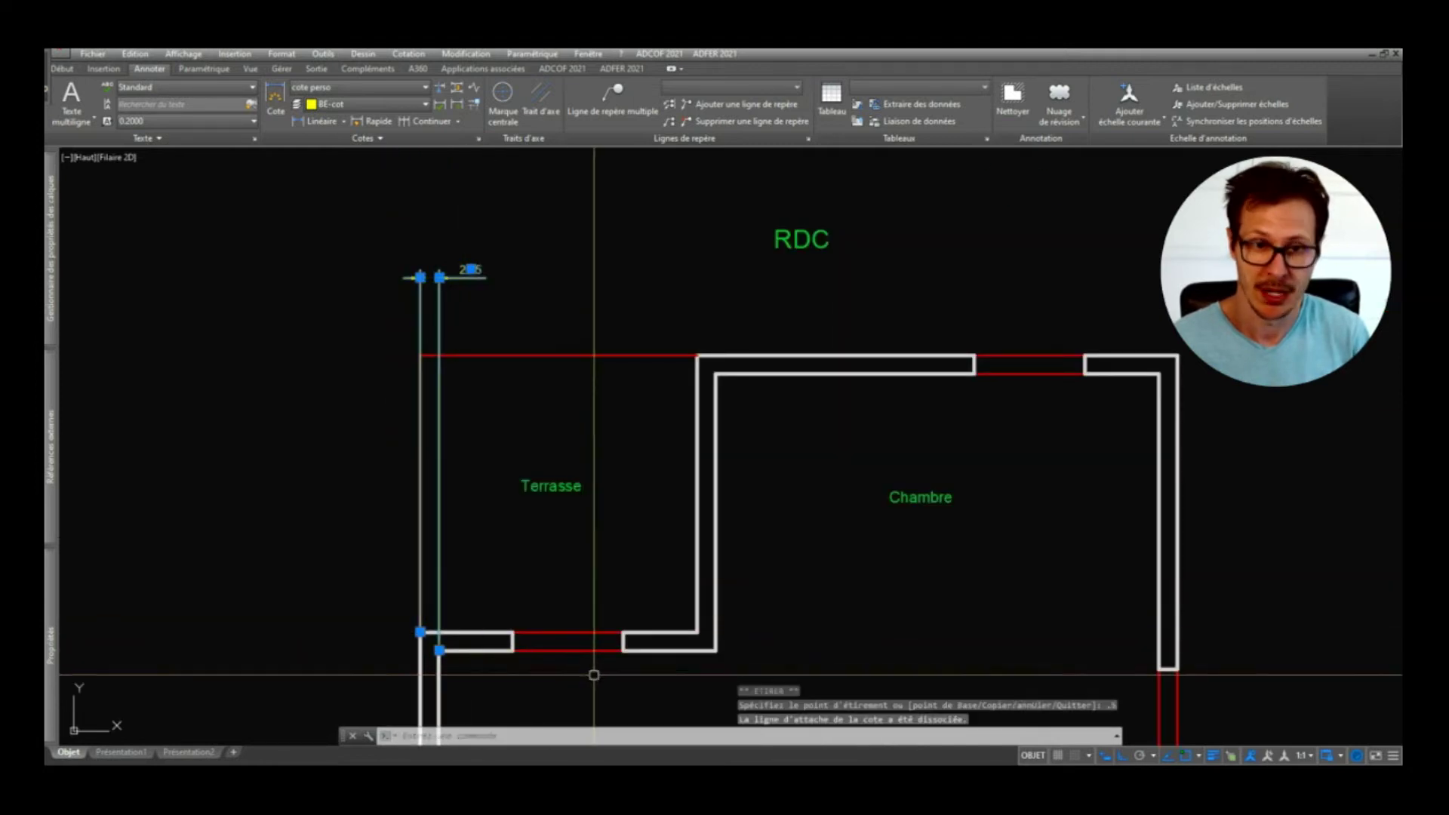
Step: Test further rounding by stretching the same extension-line origin by 0.1 and by 0.9, then deselect the dimension
{"action": "left_click", "coordinate": [439, 649]}
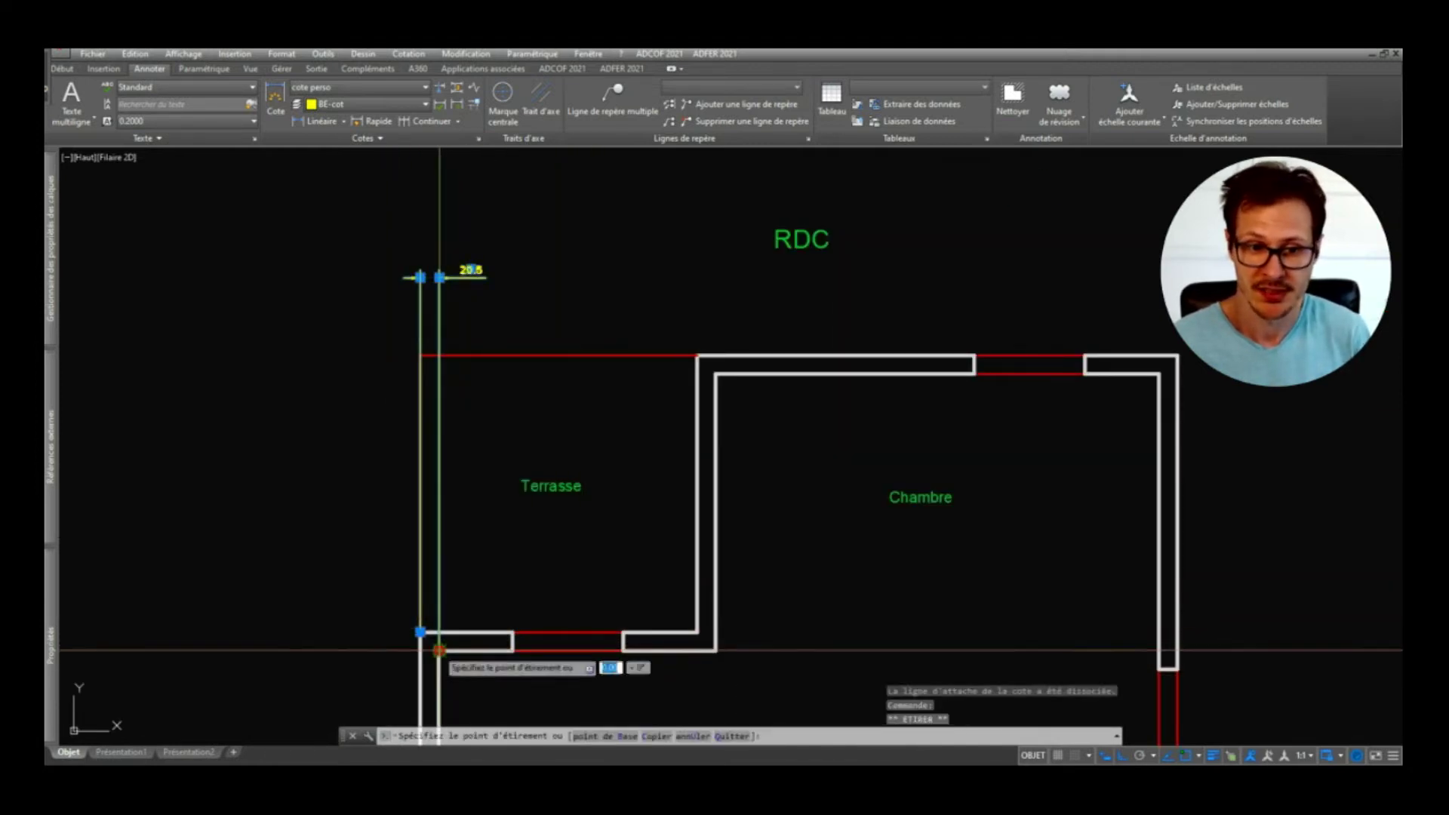
{"action": "type", "text": ".1"}
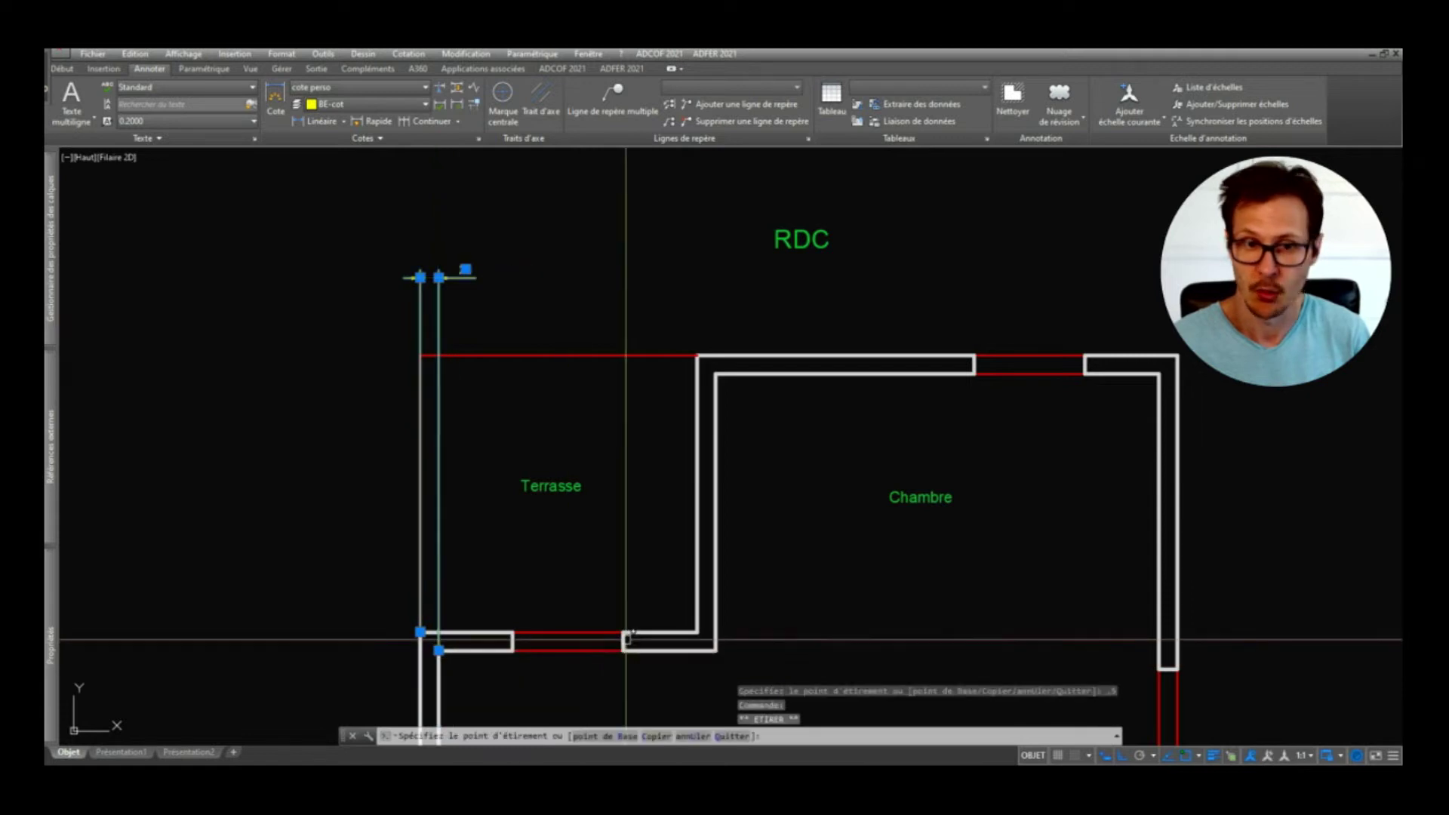
{"action": "key", "text": "Return"}
{"action": "left_click", "coordinate": [439, 650]}
{"action": "type", "text": ".9"}
{"action": "key", "text": "Return"}
{"action": "scroll", "coordinate": [434, 314], "scroll_direction": "up", "scroll_amount": 3}
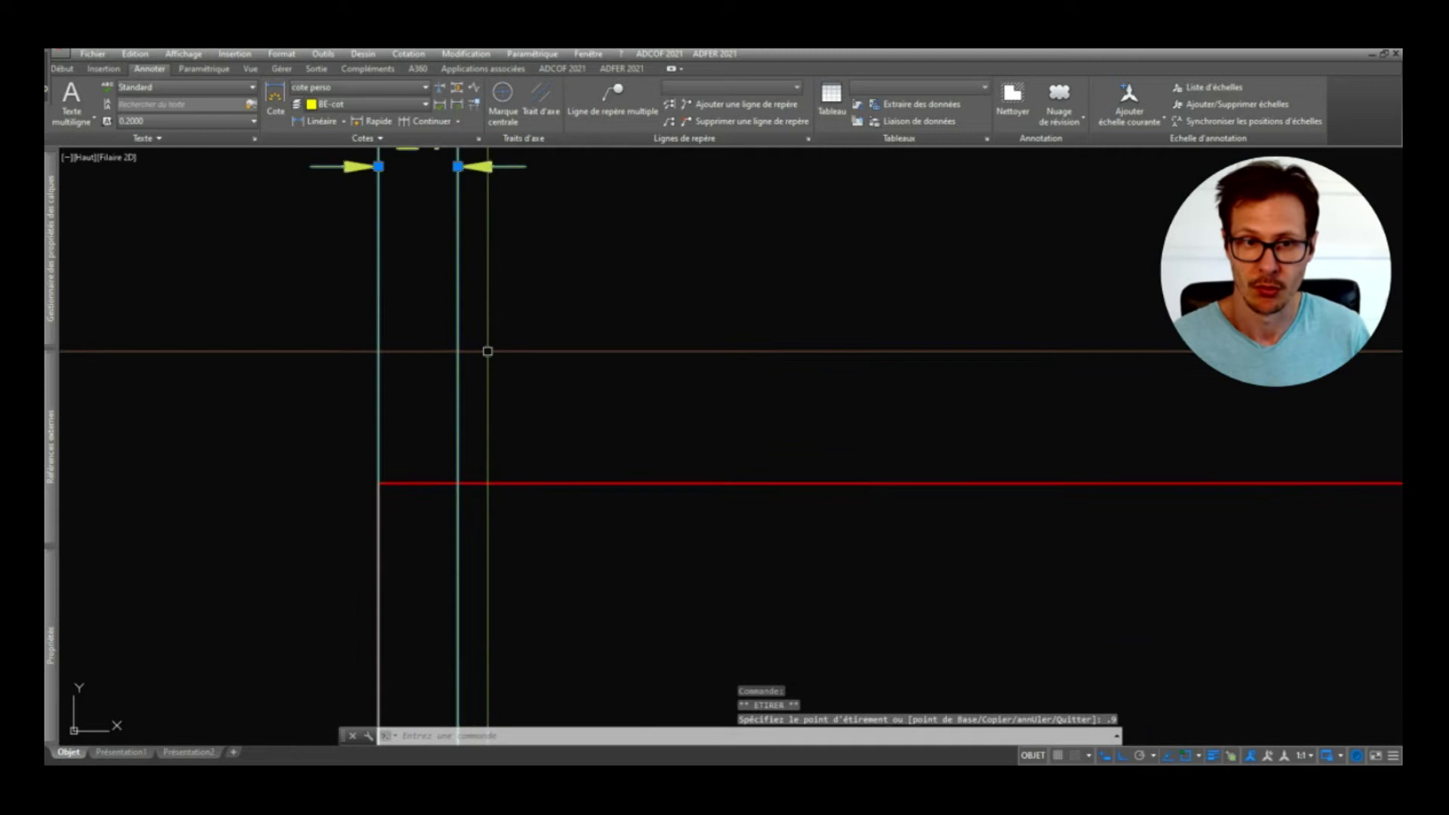
{"action": "key", "text": "Escape"}
{"action": "scroll", "coordinate": [488, 345], "scroll_direction": "down", "scroll_amount": 4}
{"action": "left_click", "coordinate": [515, 207]}
{"action": "left_click", "coordinate": [427, 248]}
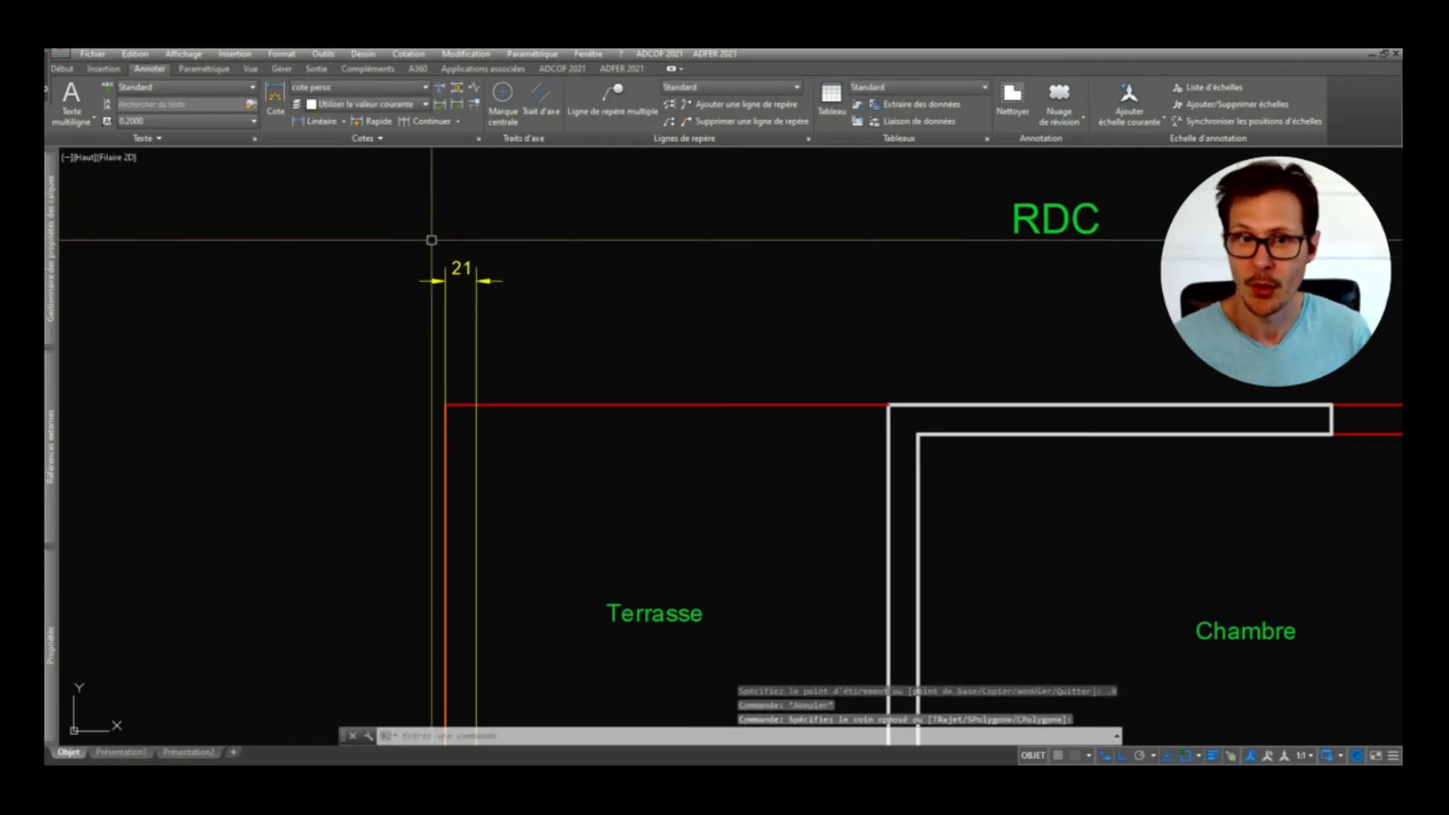
Step: Move the dimension's second extension-line origin back onto the wall's inner corner and deselect it
{"action": "scroll", "coordinate": [427, 248], "scroll_direction": "down", "scroll_amount": 3}
{"action": "scroll", "coordinate": [468, 640], "scroll_direction": "up", "scroll_amount": 6}
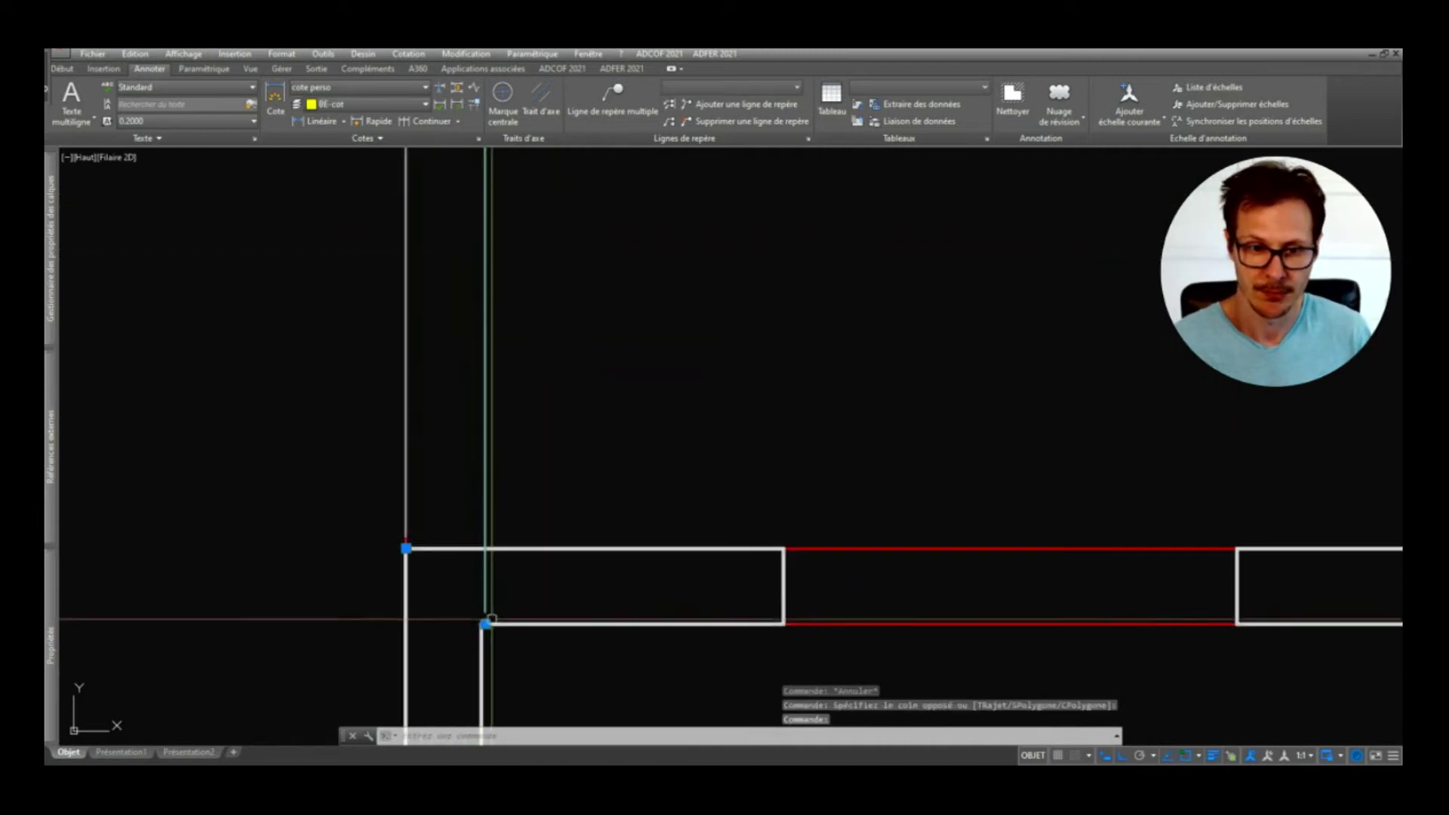
{"action": "left_click", "coordinate": [485, 623]}
{"action": "key", "text": "Escape"}
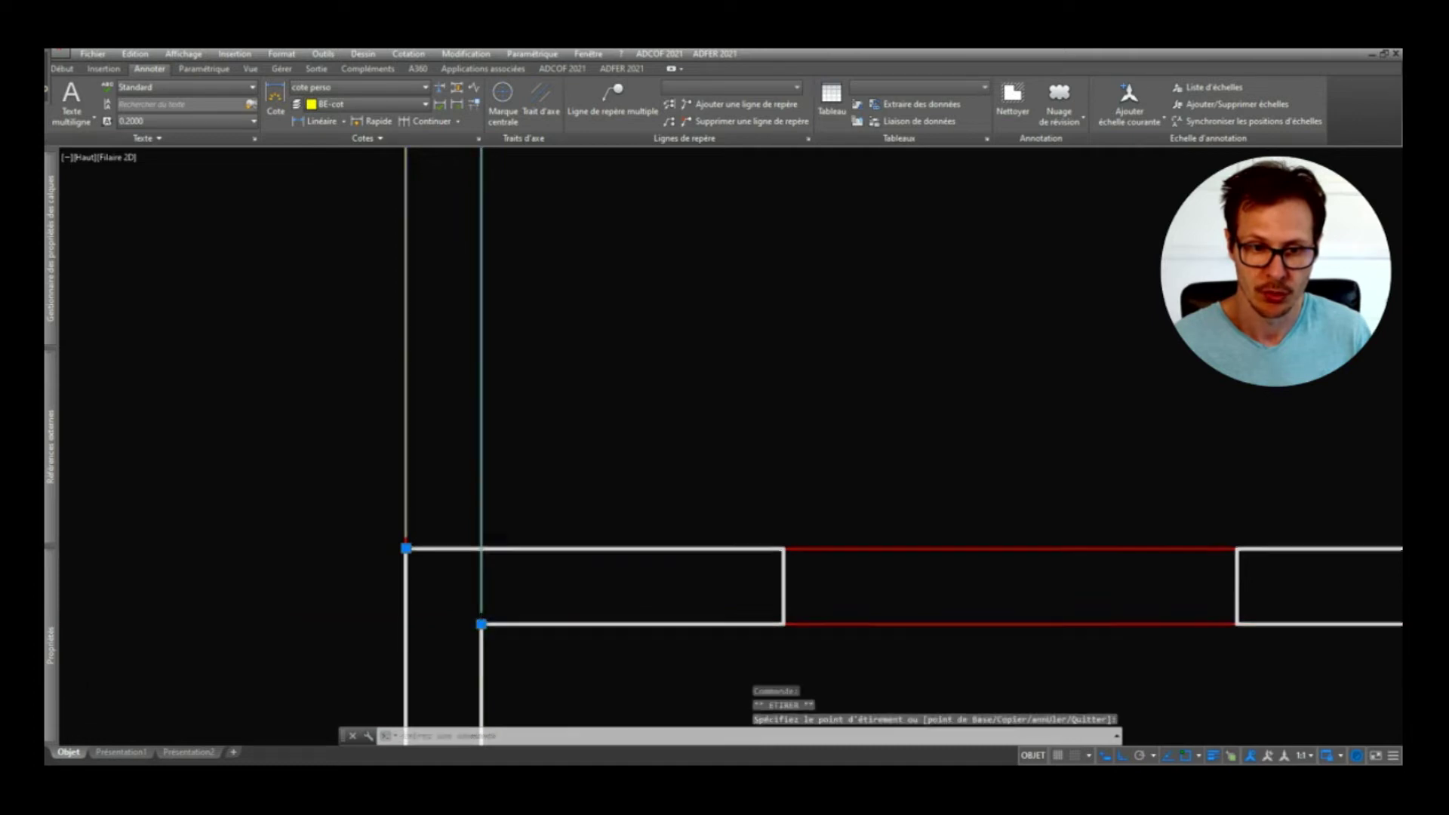
{"action": "scroll", "coordinate": [483, 623], "scroll_direction": "down", "scroll_amount": 5}
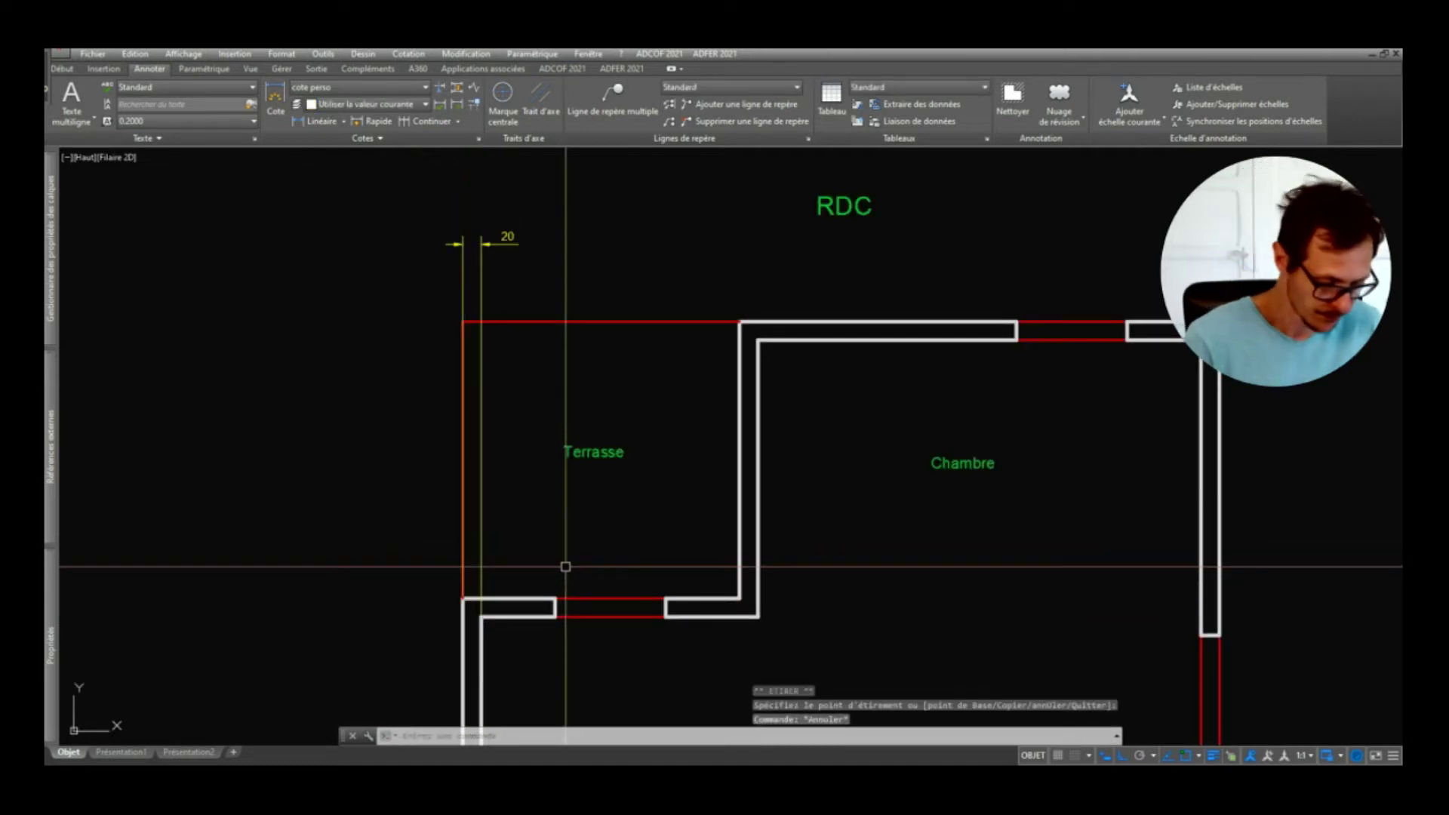
Step: Enable fixed-length extension lines in the cote perso dimension style, keep both extension lines unsuppressed, and apply the changes
{"action": "key", "text": "Return"}
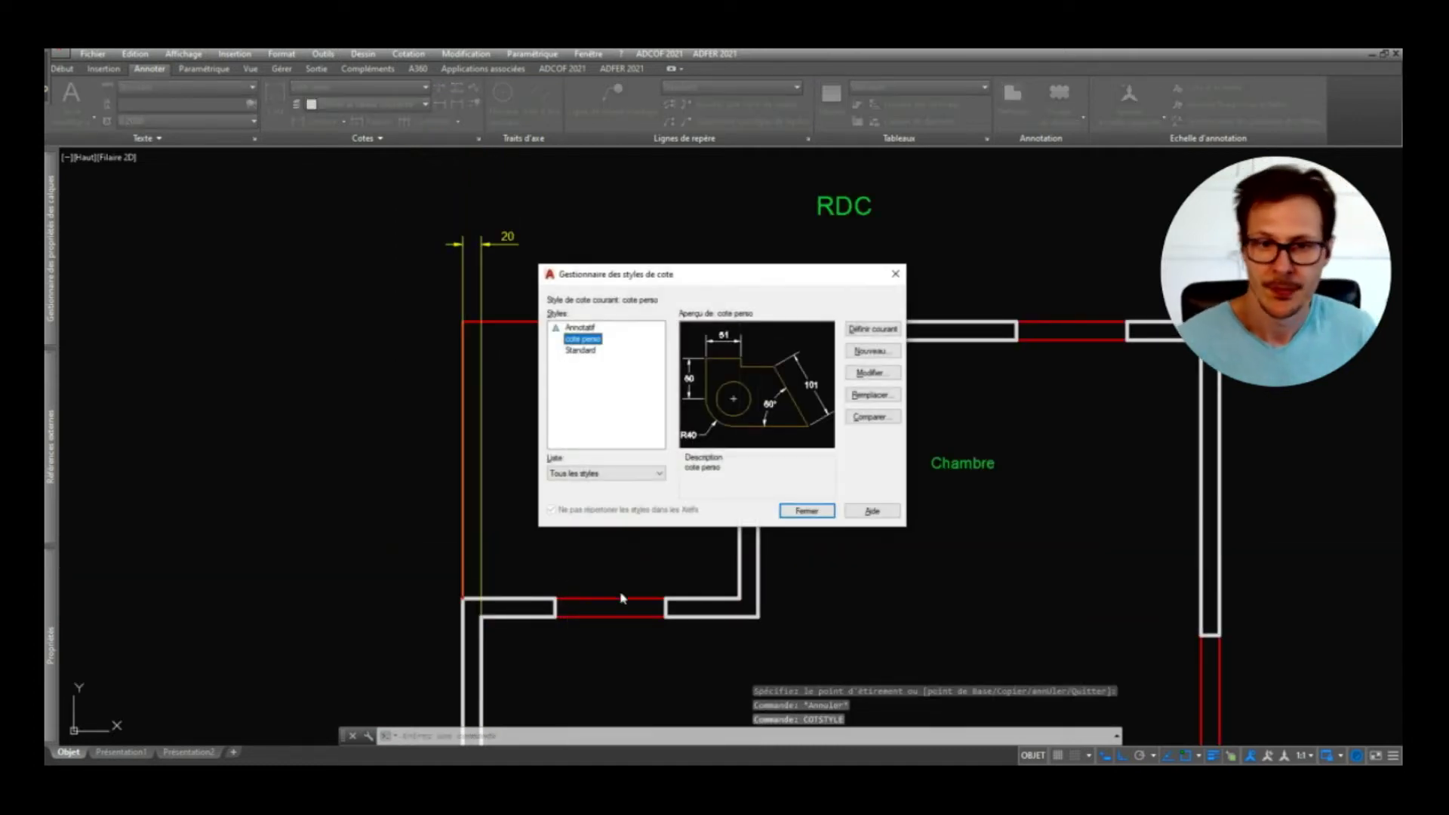
{"action": "left_click", "coordinate": [880, 372]}
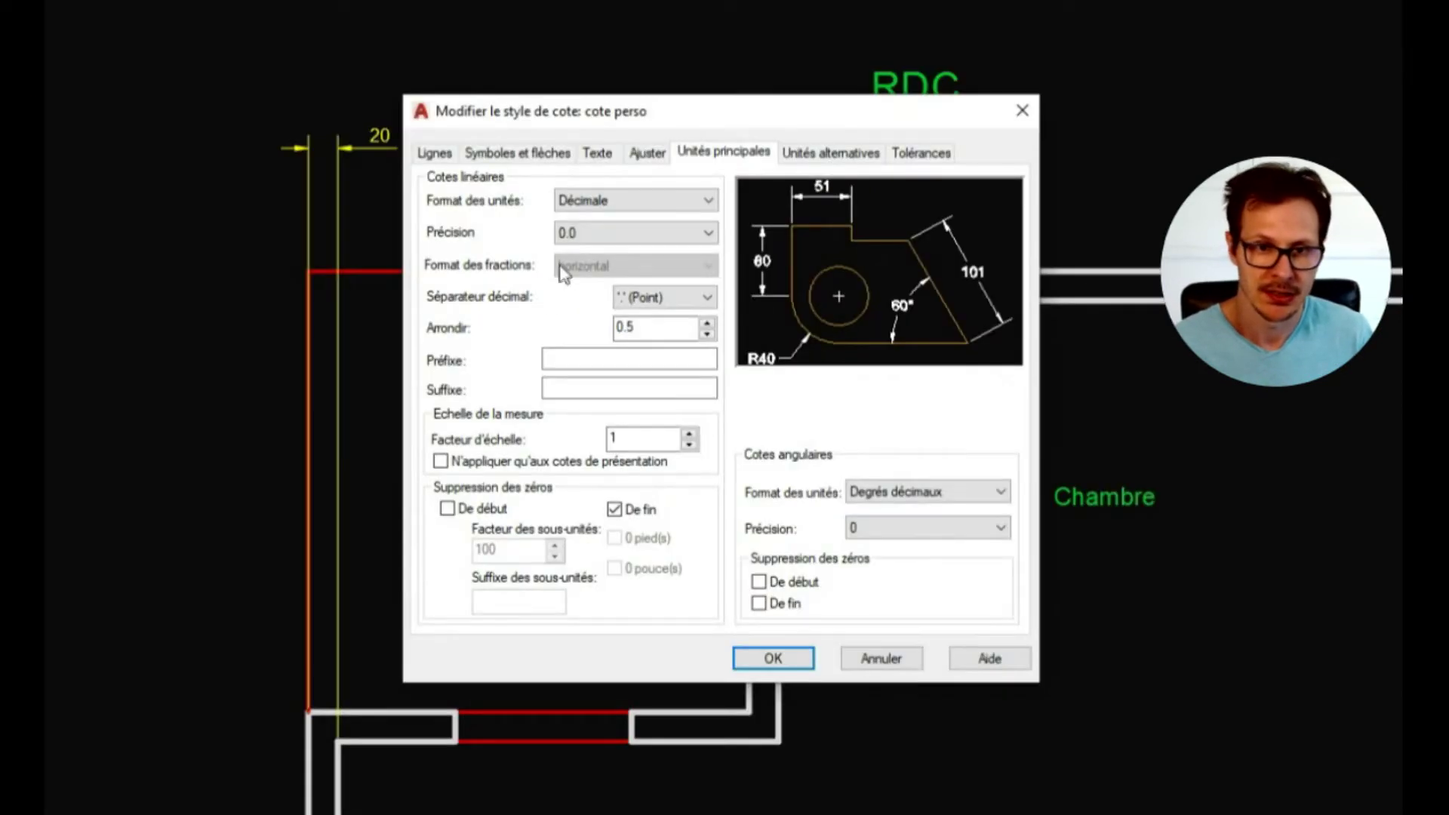
{"action": "left_click", "coordinate": [548, 154]}
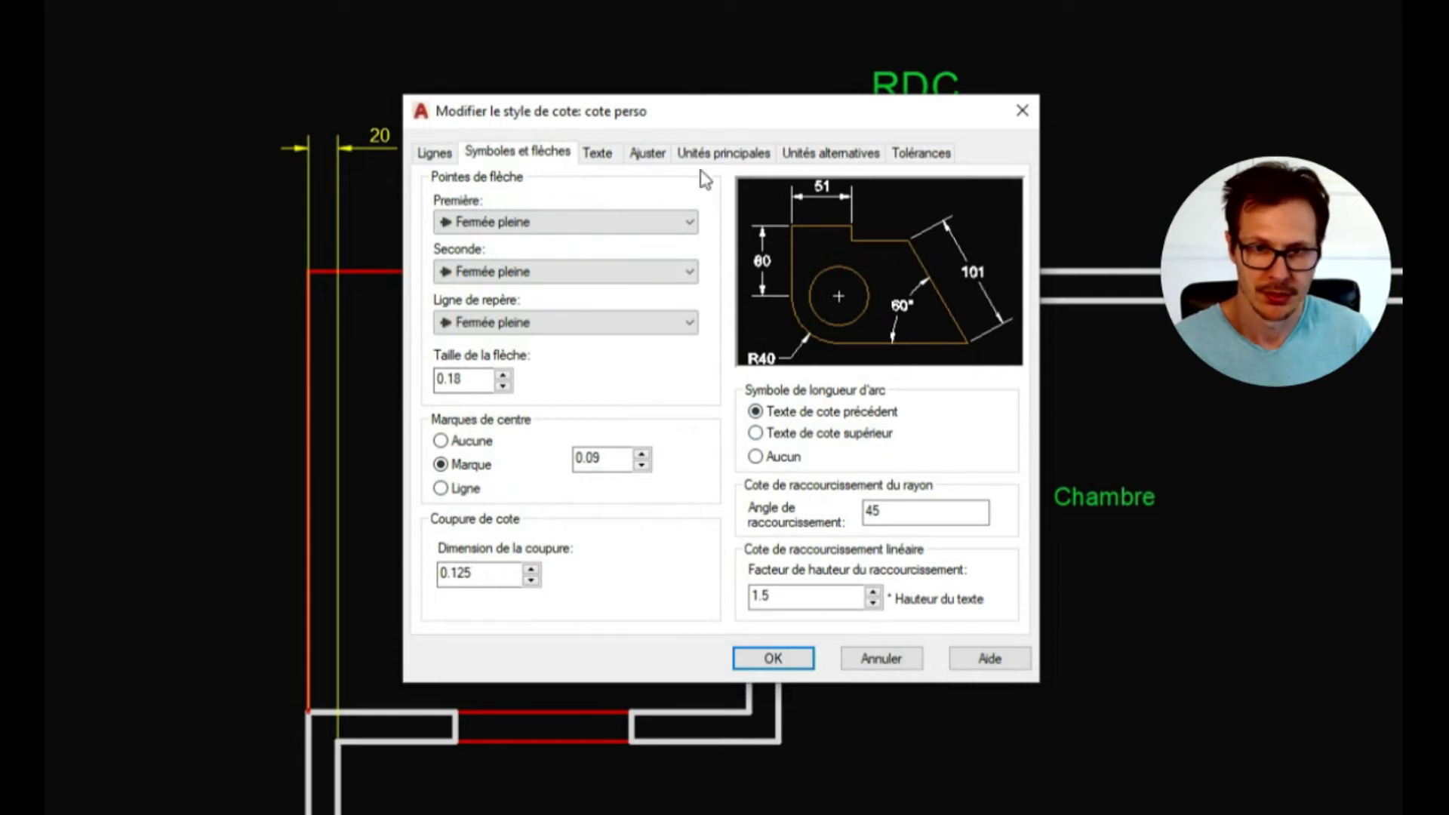
{"action": "left_click", "coordinate": [444, 155]}
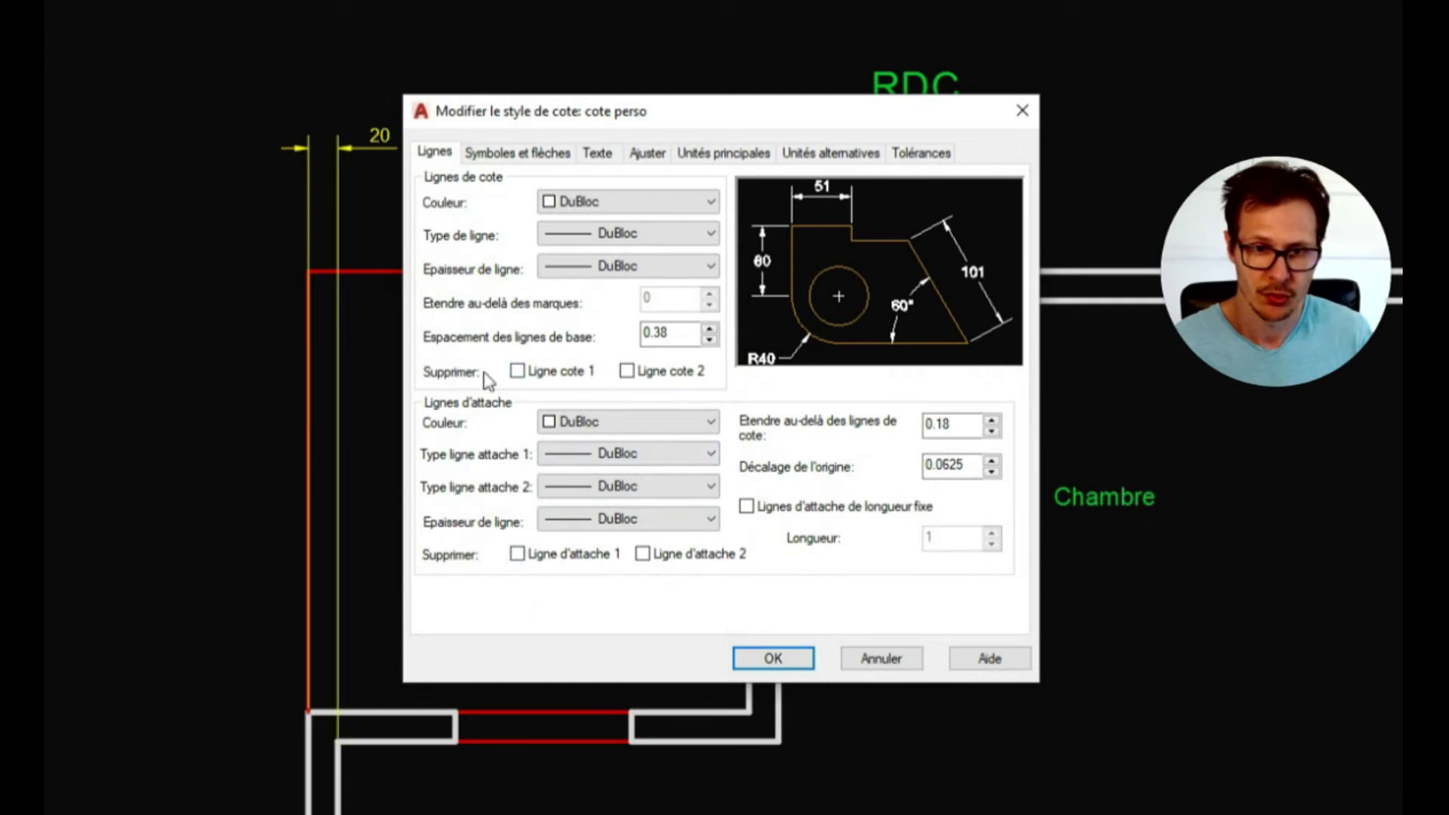
{"action": "left_click", "coordinate": [546, 557]}
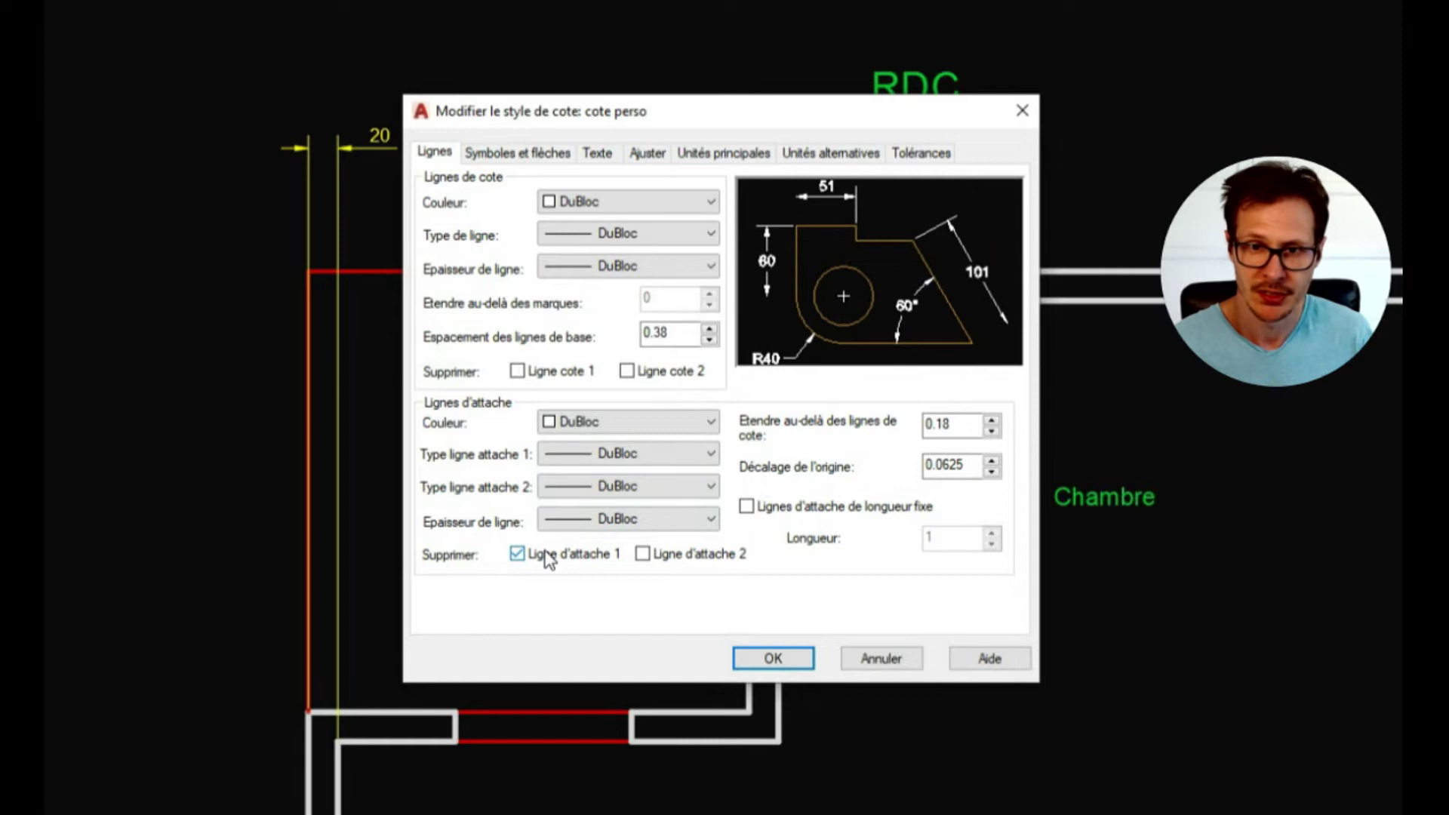
{"action": "left_click", "coordinate": [662, 555]}
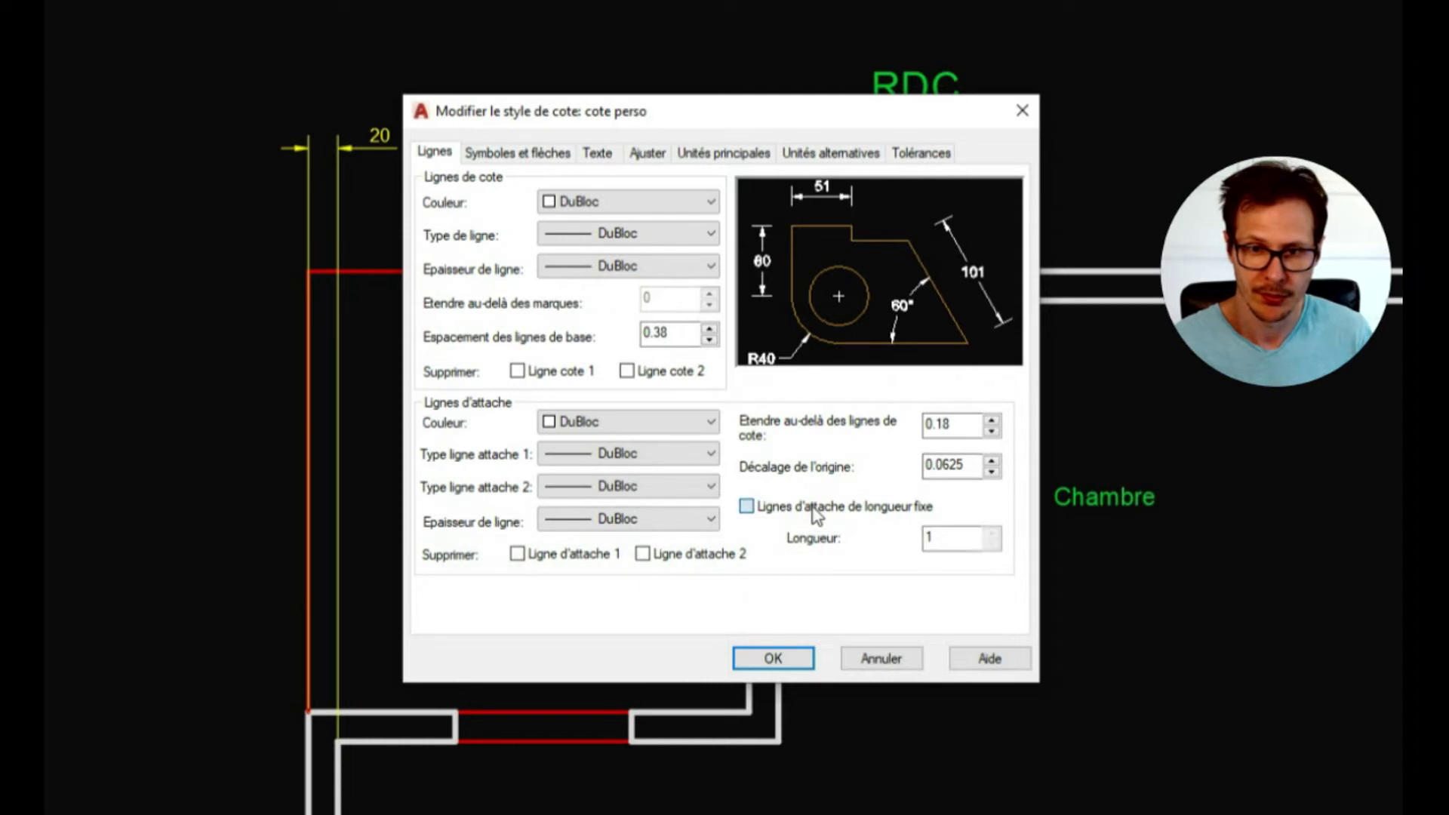
{"action": "left_click", "coordinate": [777, 655]}
{"action": "left_click", "coordinate": [856, 573]}
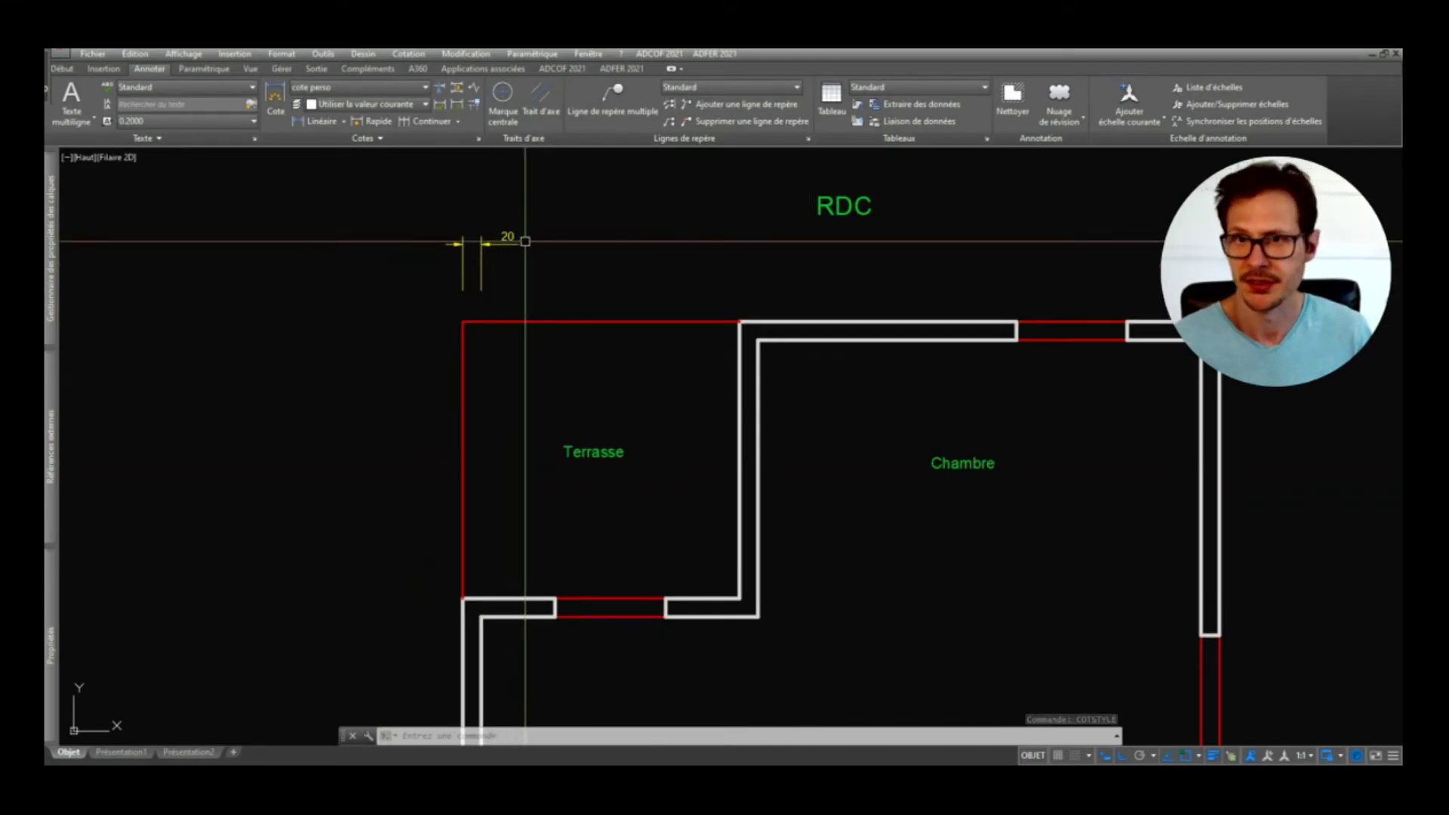
Step: Continue the 20 cm wall dimension into a chain across the Terrasse, the dividing wall and the Chambre to the far wall
{"action": "left_click", "coordinate": [505, 228]}
{"action": "mouse_move", "coordinate": [481, 244]}
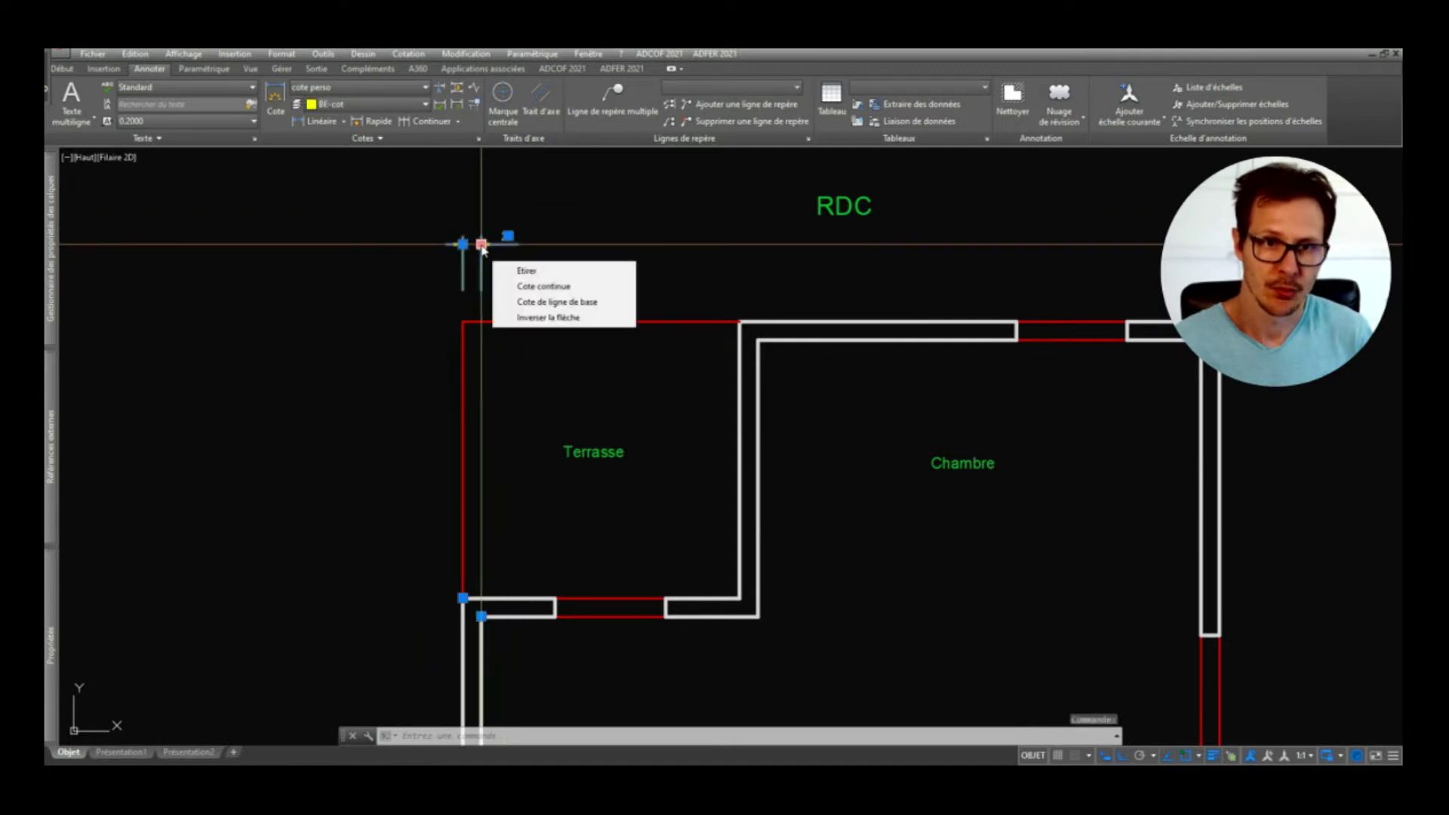
{"action": "left_click", "coordinate": [544, 287]}
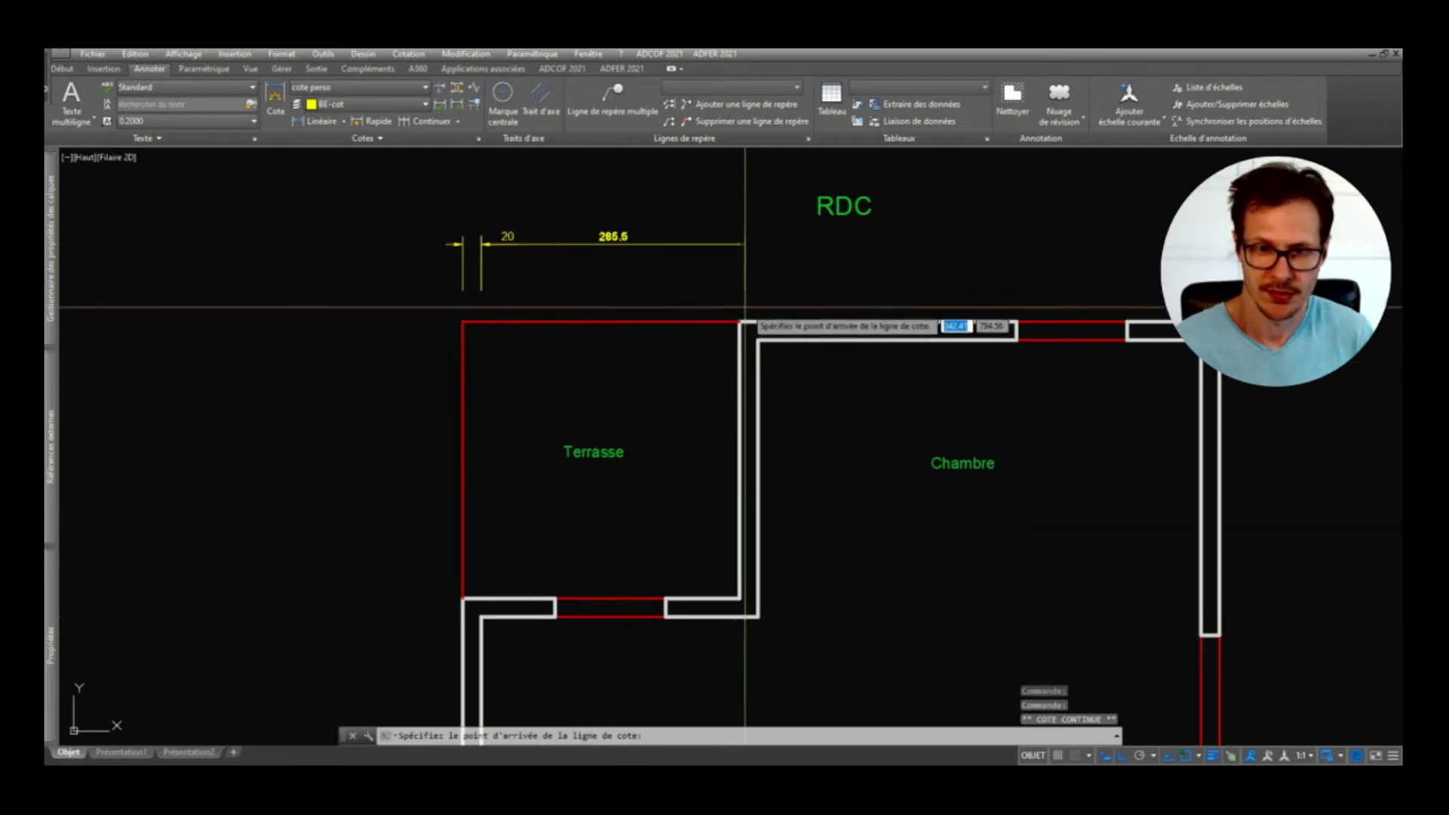
{"action": "left_click", "coordinate": [739, 322]}
{"action": "left_click", "coordinate": [758, 322]}
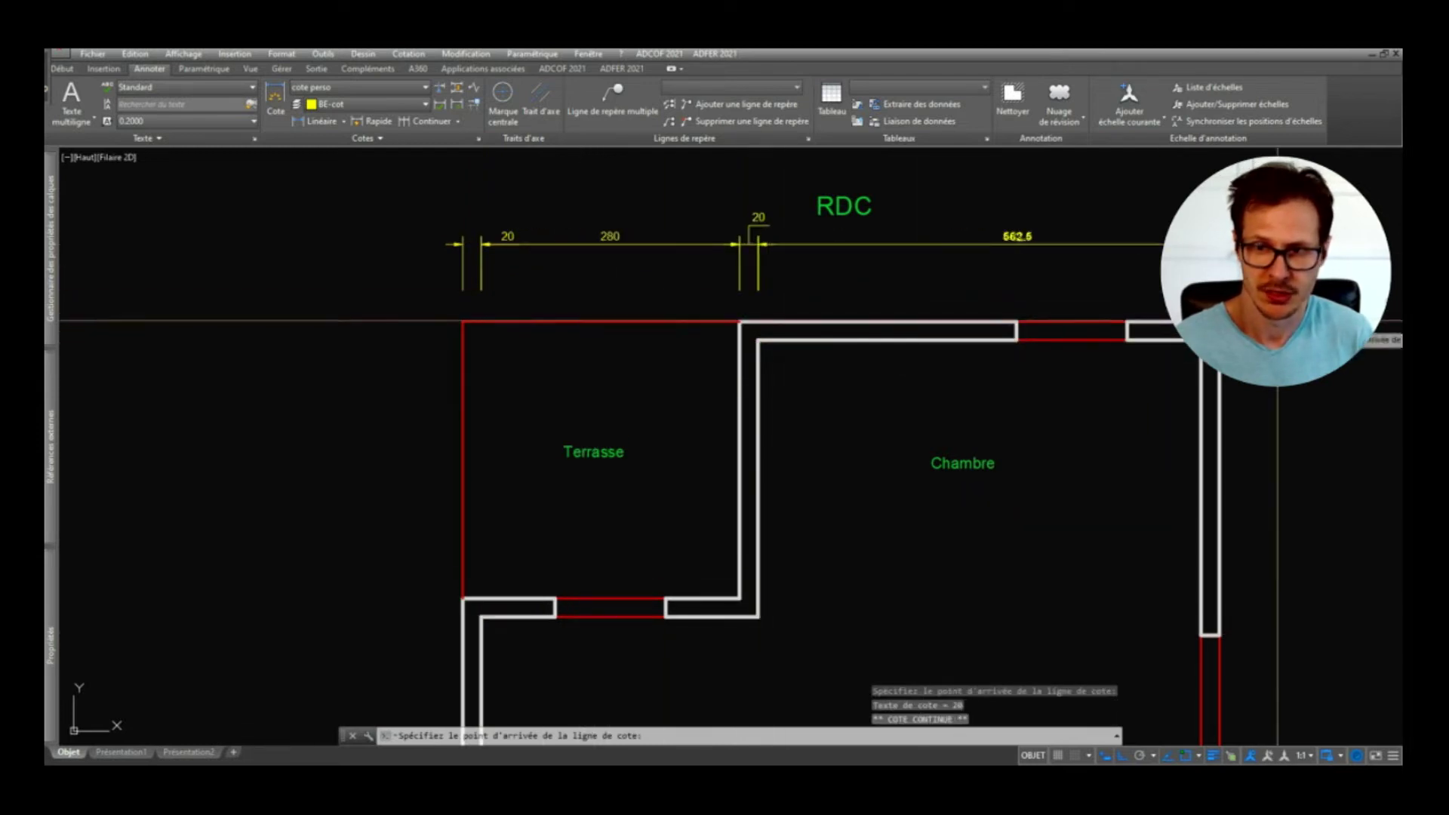
{"action": "left_click", "coordinate": [1230, 322]}
{"action": "key", "text": "Escape"}
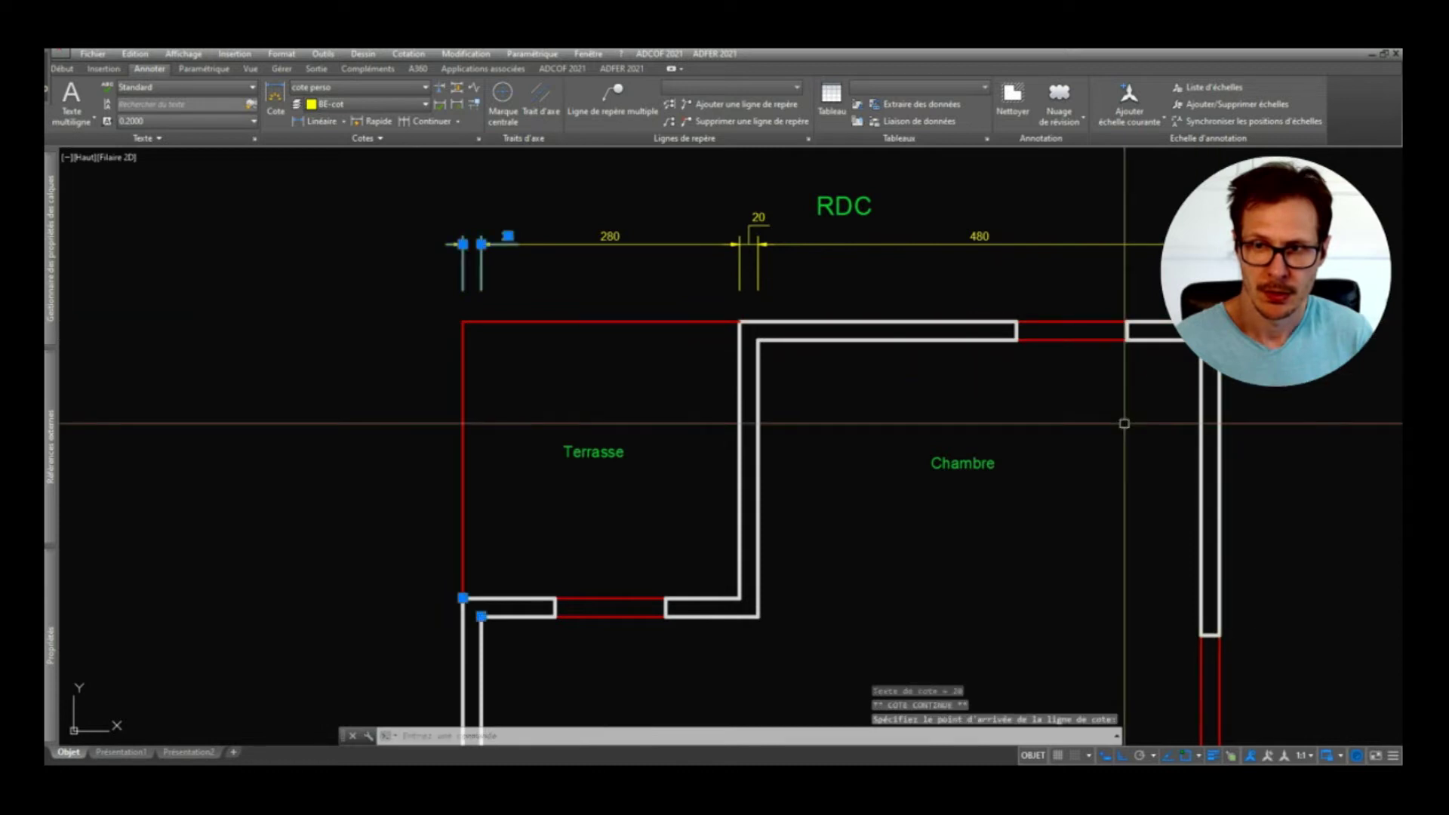
{"action": "key", "text": "Escape"}
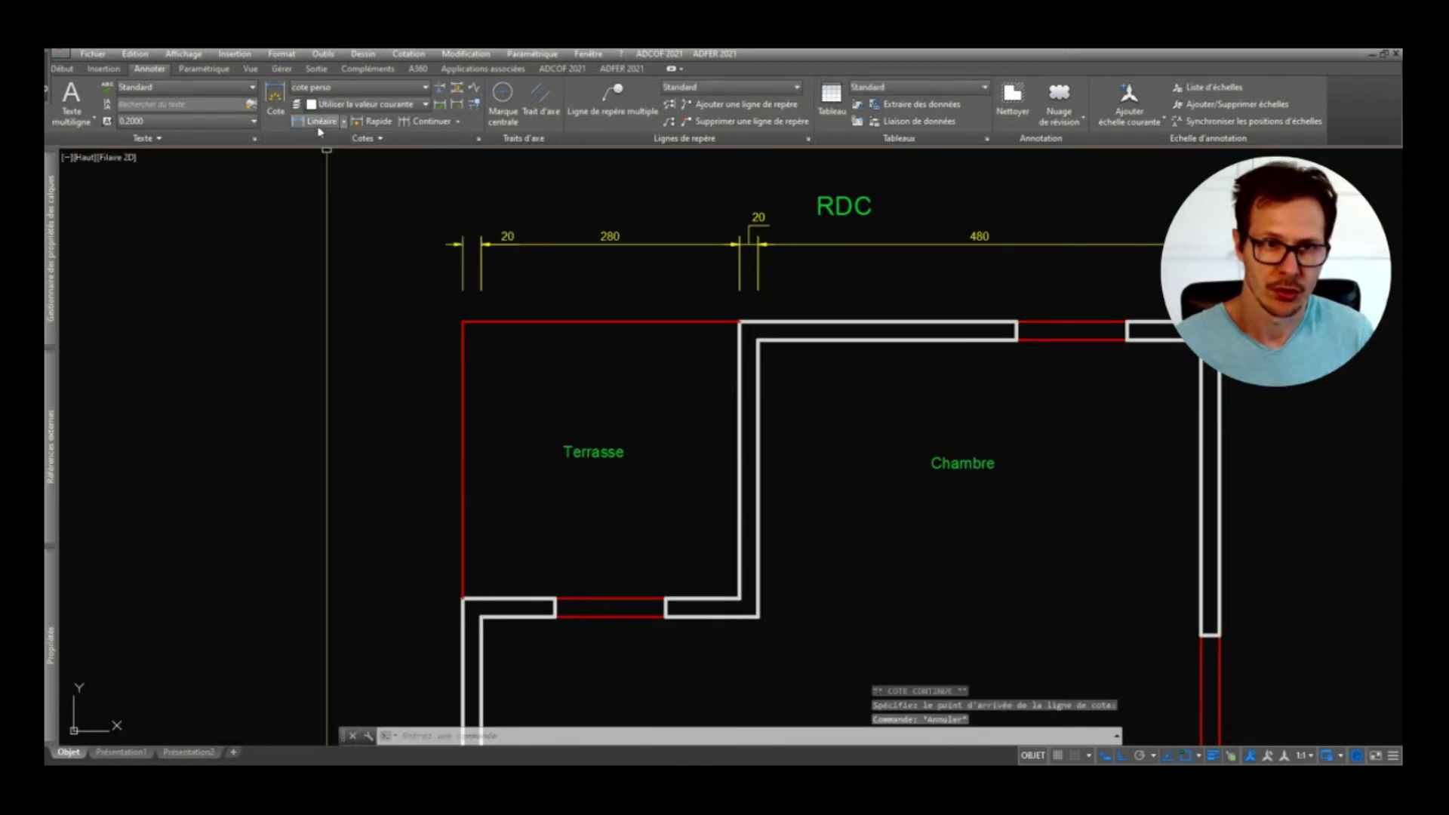
Step: Dimension the Terrasse's lower wall from its outer corner to the near edge of the opening, placed above the first dimension chain
{"action": "left_click", "coordinate": [320, 121]}
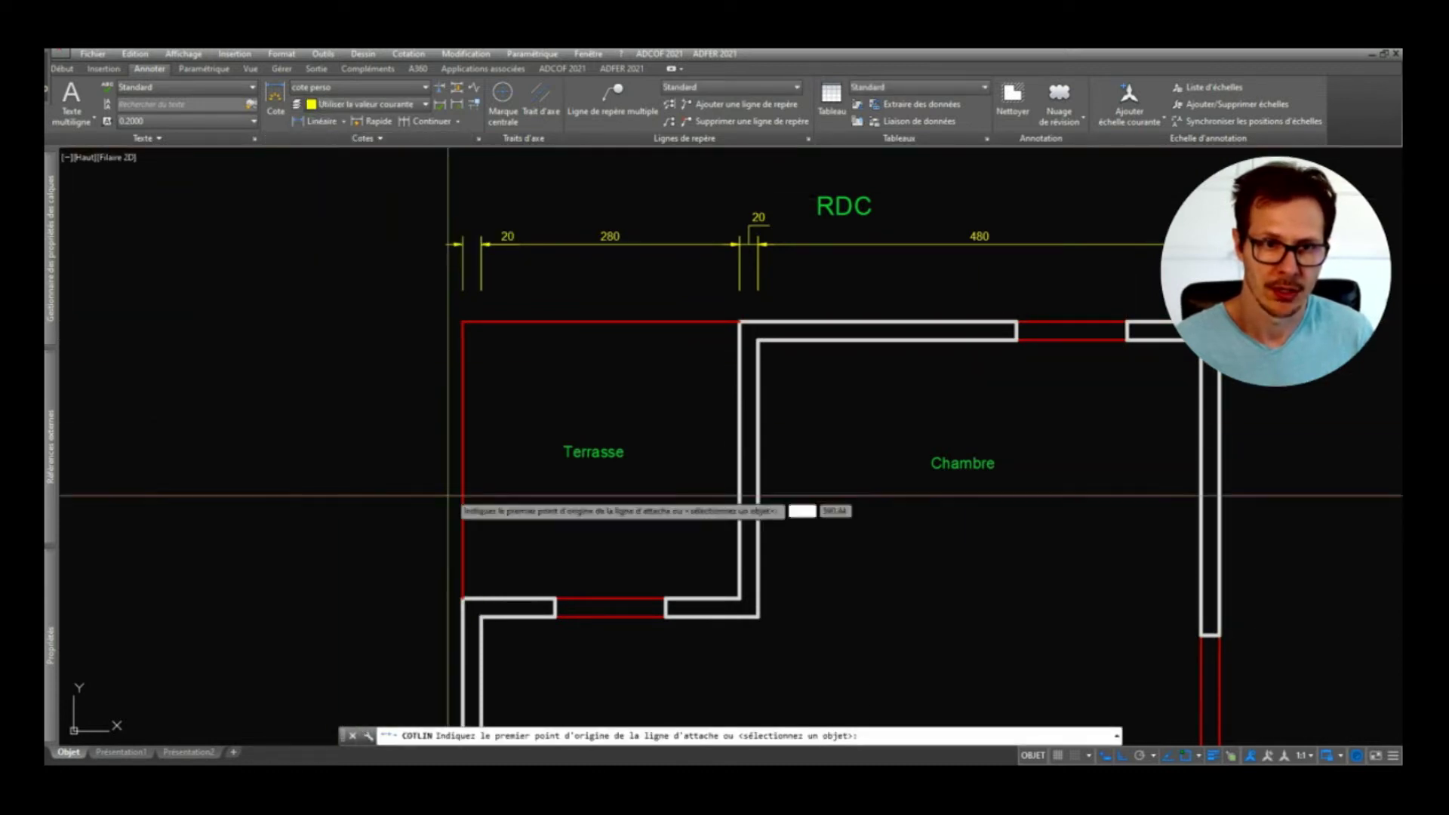
{"action": "left_click", "coordinate": [463, 598]}
{"action": "left_click", "coordinate": [556, 599]}
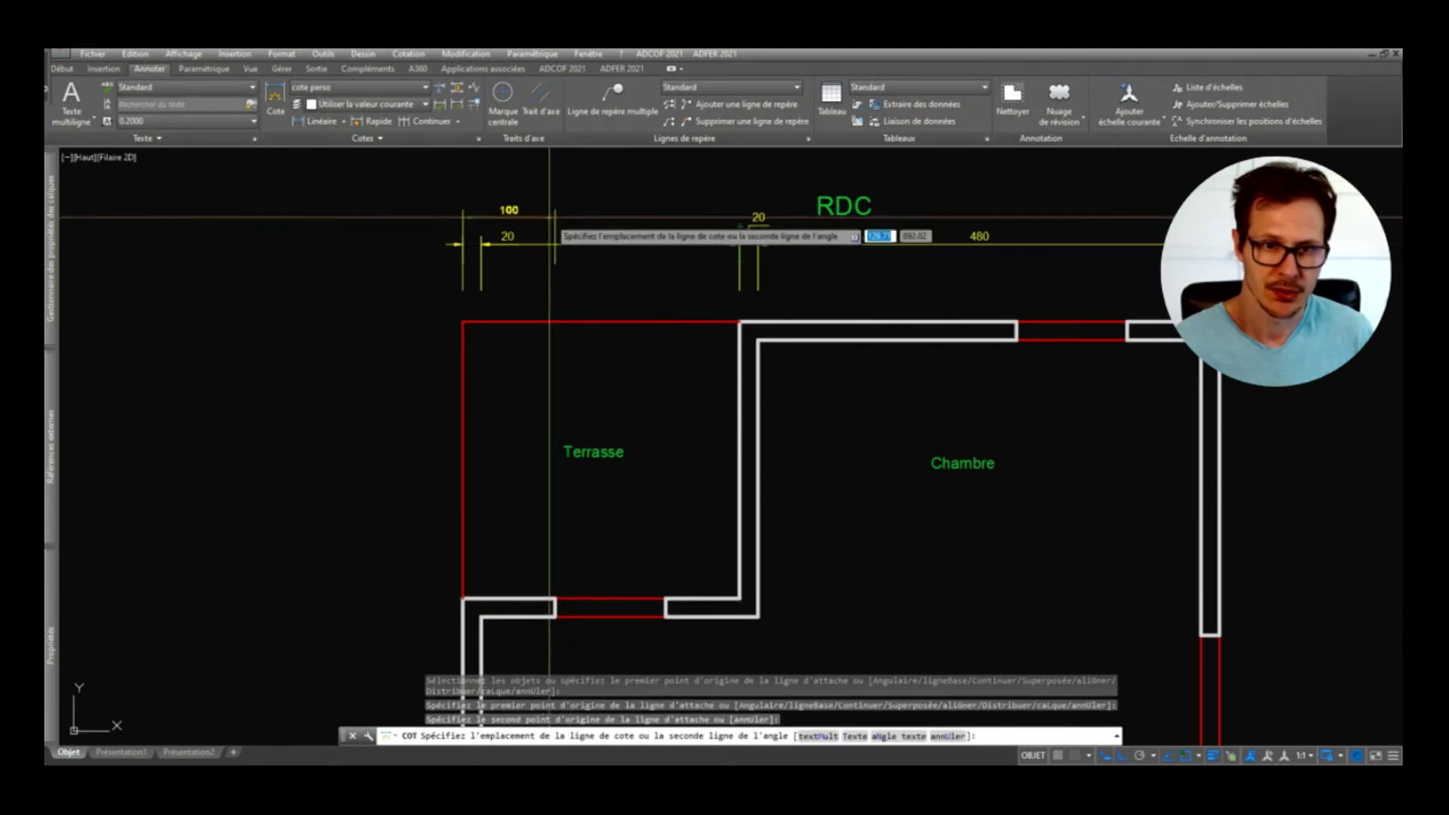
{"action": "left_click", "coordinate": [551, 208]}
{"action": "key", "text": "Escape"}
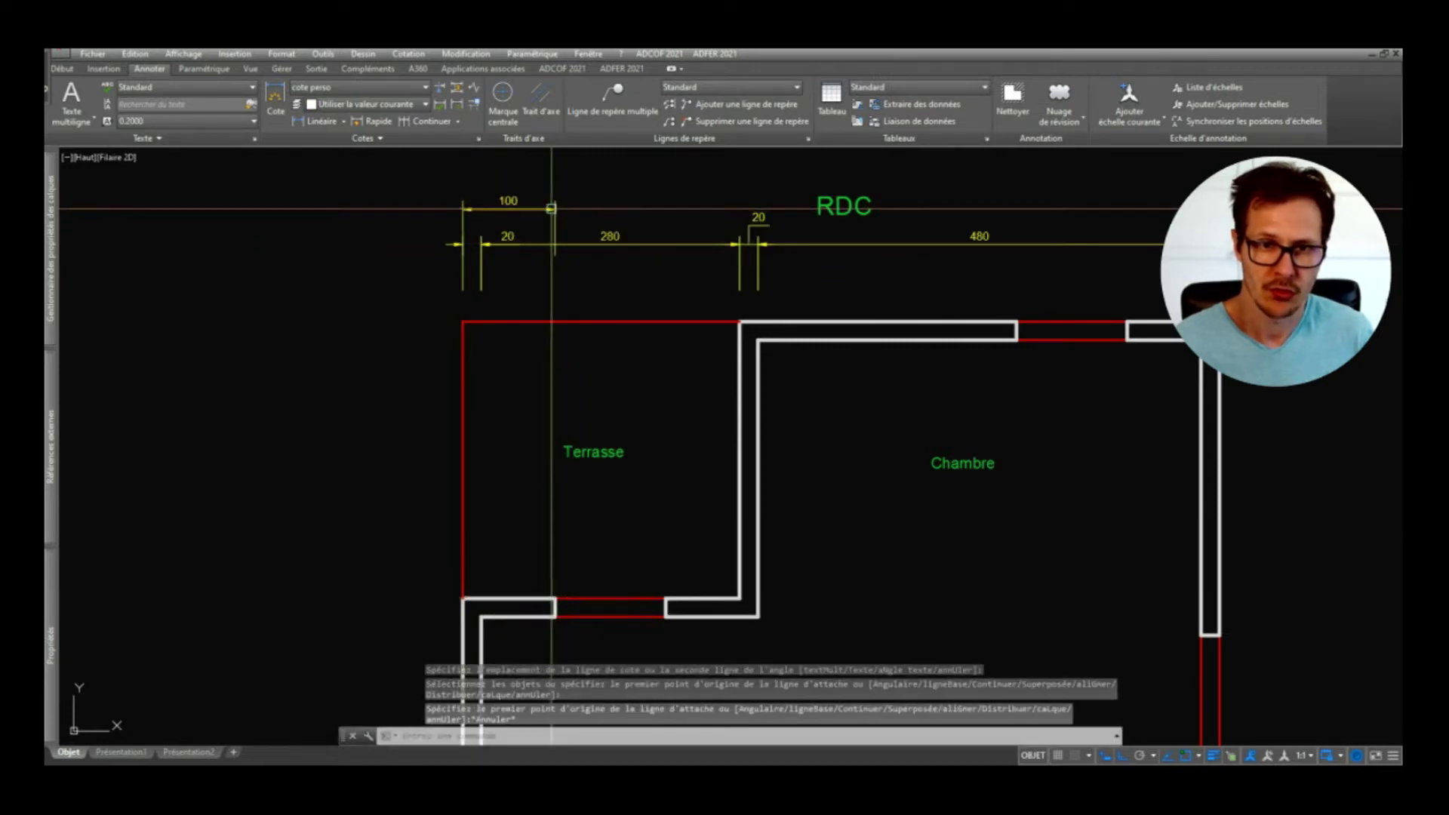
Step: Continue the upper dimension chain across the Terrasse opening, to the Chambre's outer wall corner, and to both edges of the Chambre opening
{"action": "left_click", "coordinate": [555, 209]}
{"action": "mouse_move", "coordinate": [556, 211]}
{"action": "left_click", "coordinate": [615, 267]}
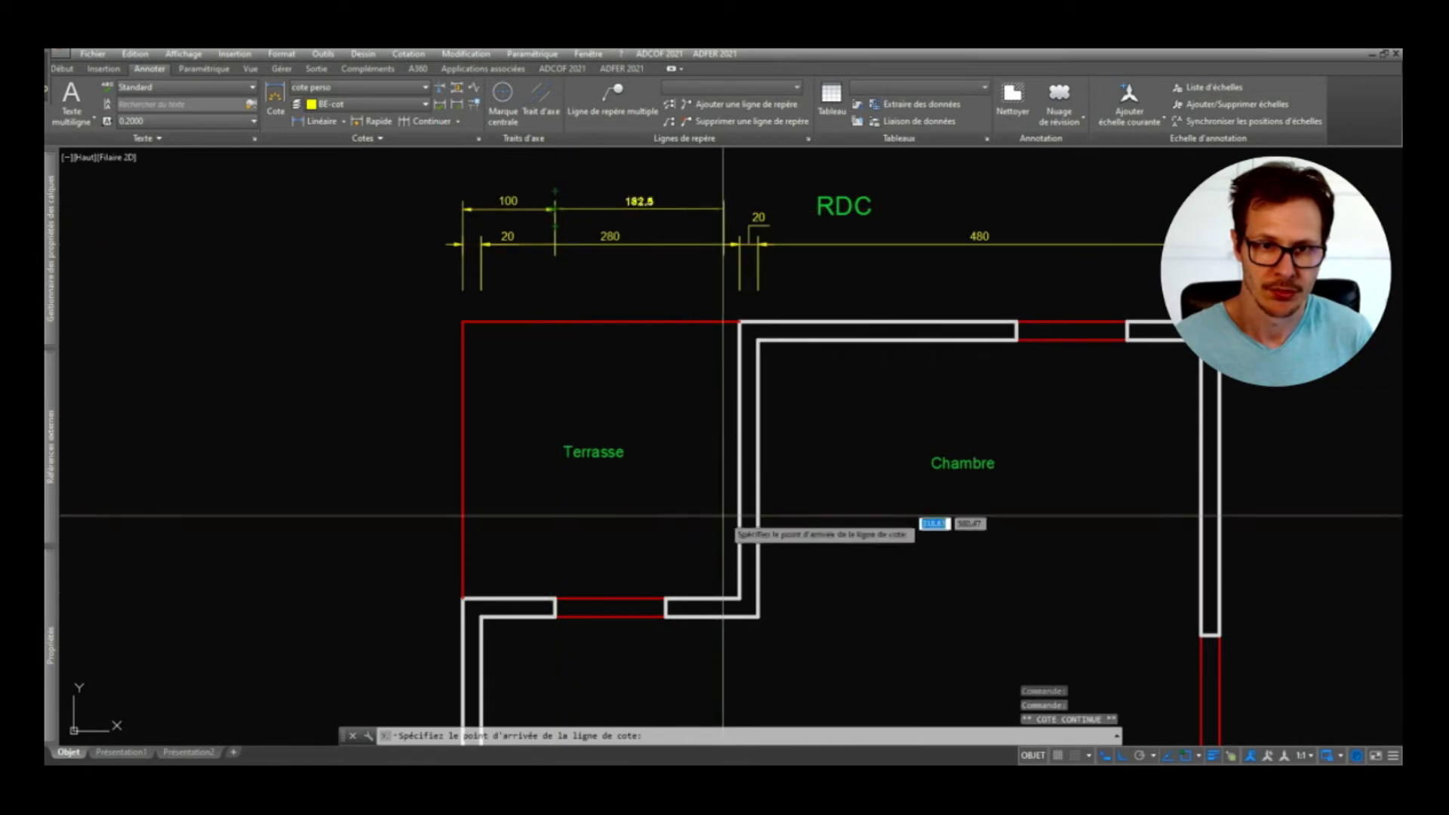
{"action": "left_click", "coordinate": [666, 598]}
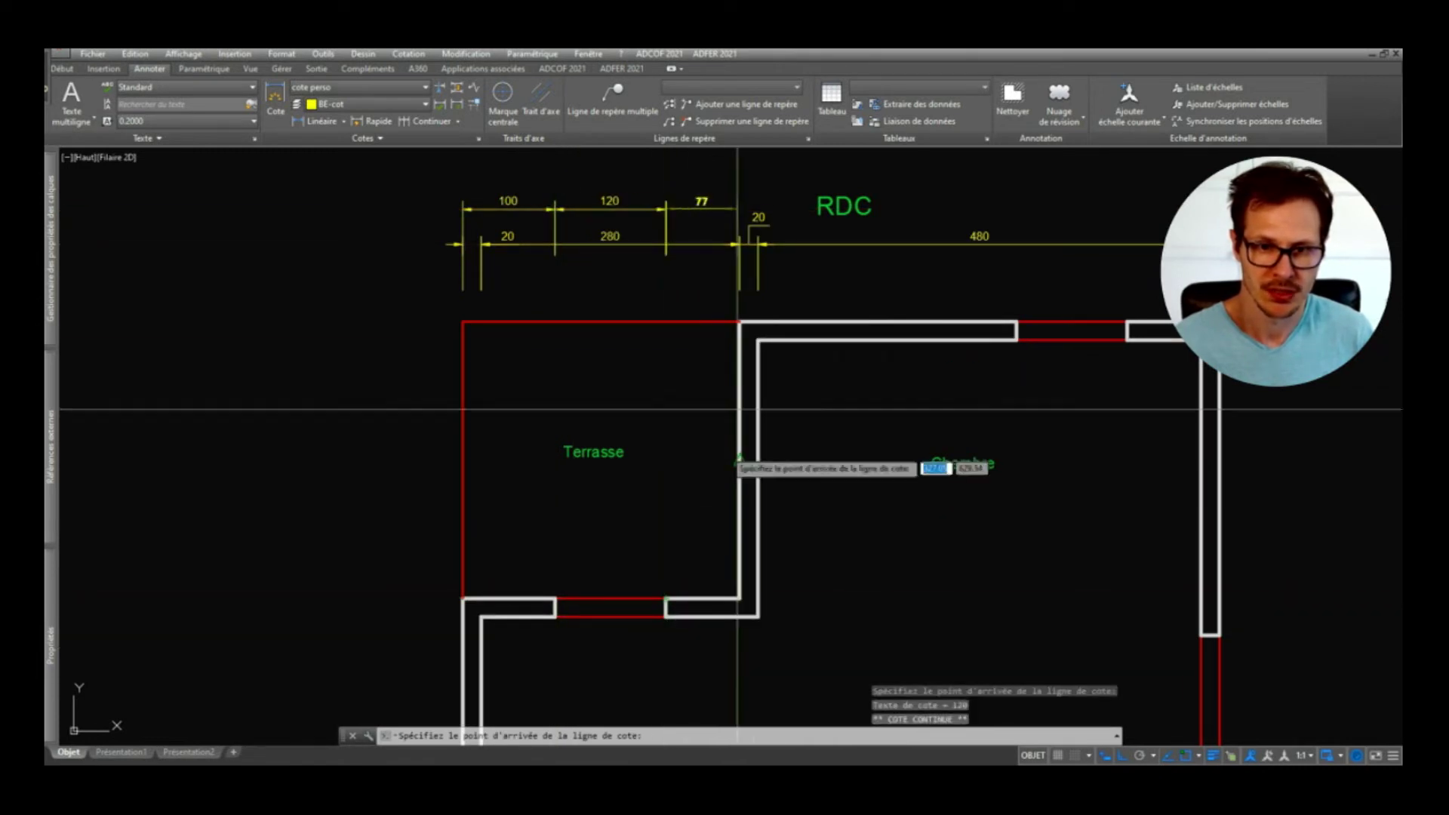
{"action": "left_click", "coordinate": [740, 321]}
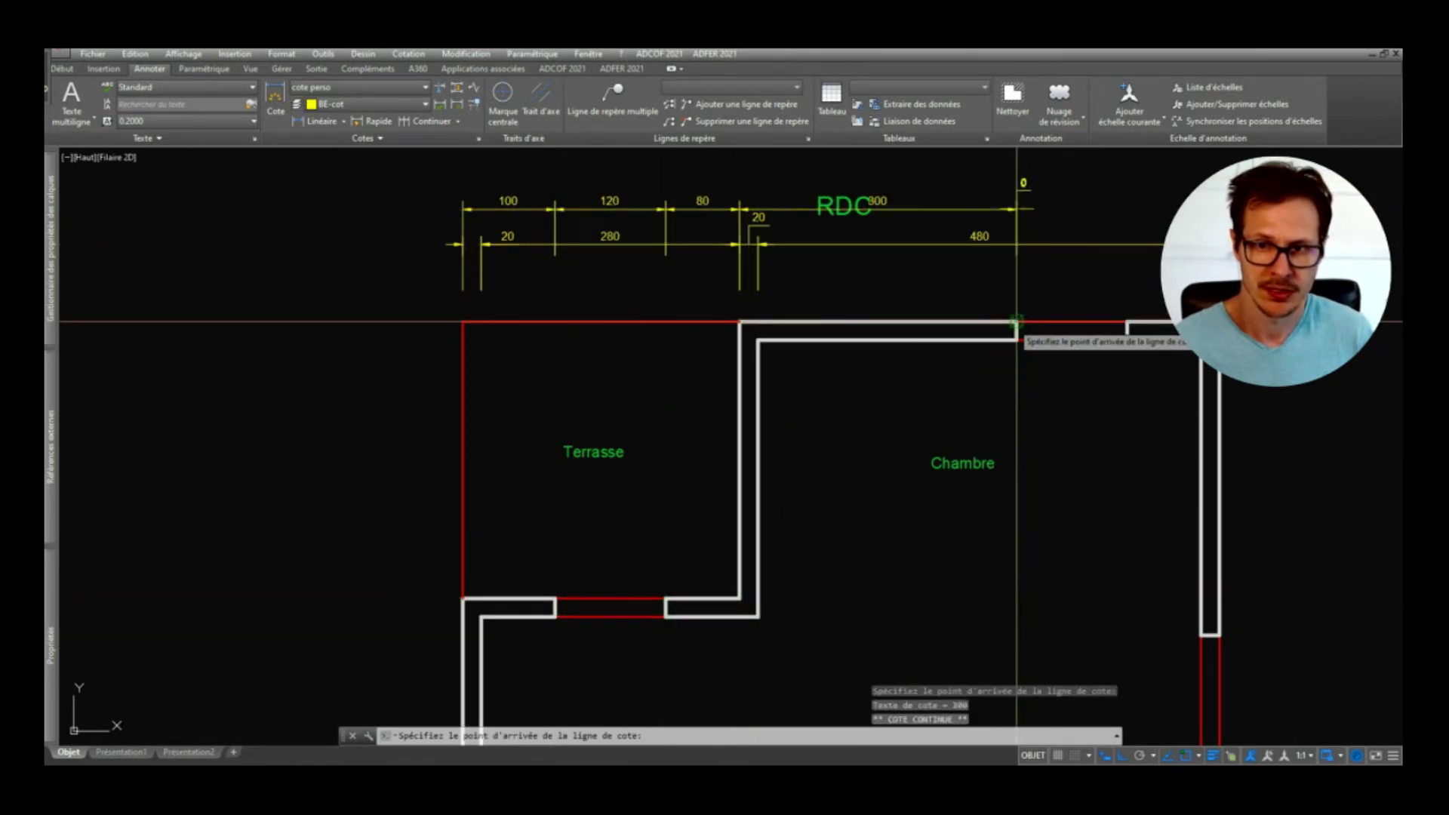
{"action": "left_click", "coordinate": [1017, 323]}
{"action": "left_click", "coordinate": [1127, 330]}
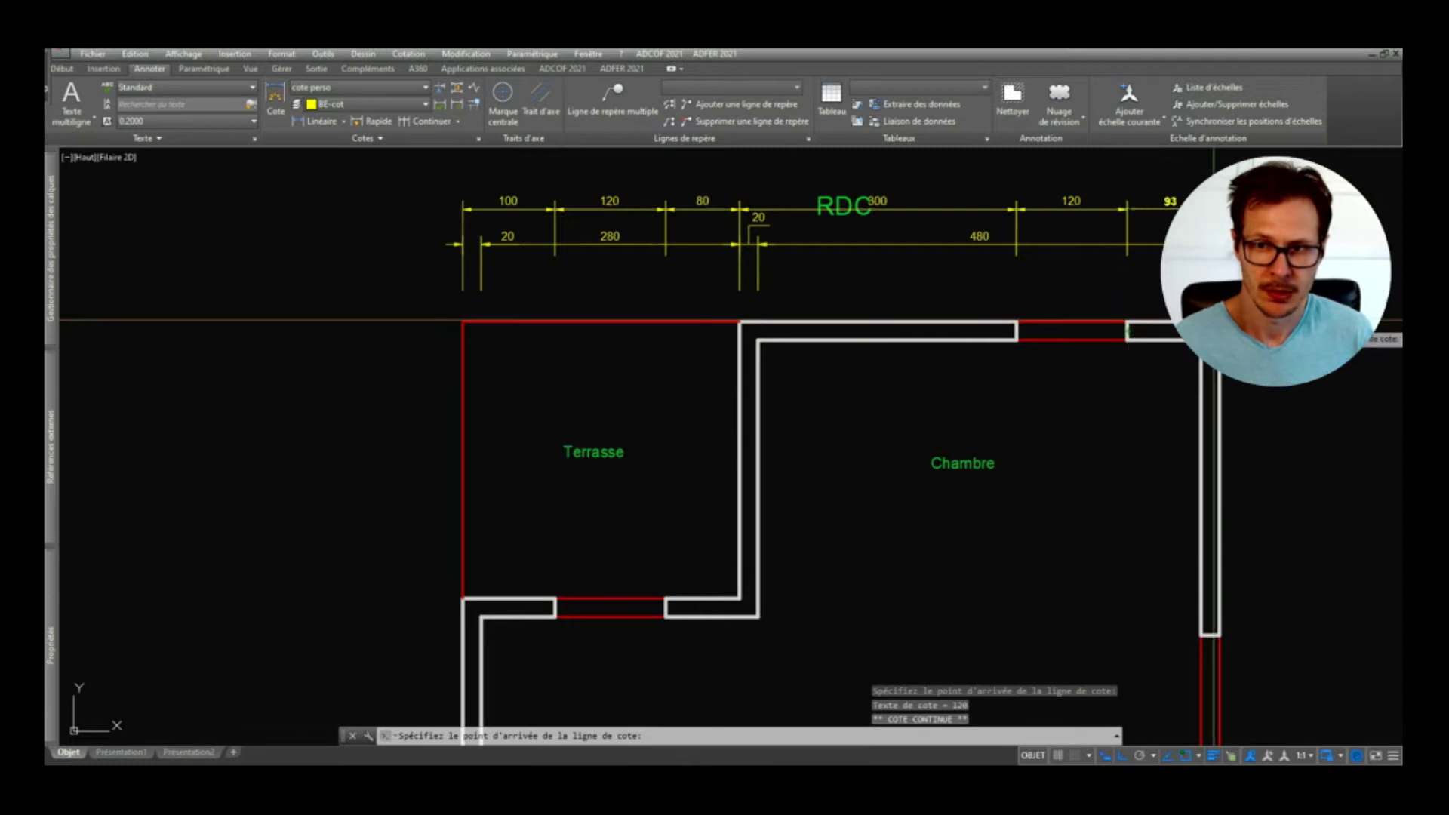
Step: End the continued dimension chain and move the RDC title straight up, clear of the dimension lines
{"action": "key", "text": "Escape"}
{"action": "key", "text": "Escape"}
{"action": "middle_click_drag", "start_coordinate": [731, 291], "coordinate": [621, 511]}
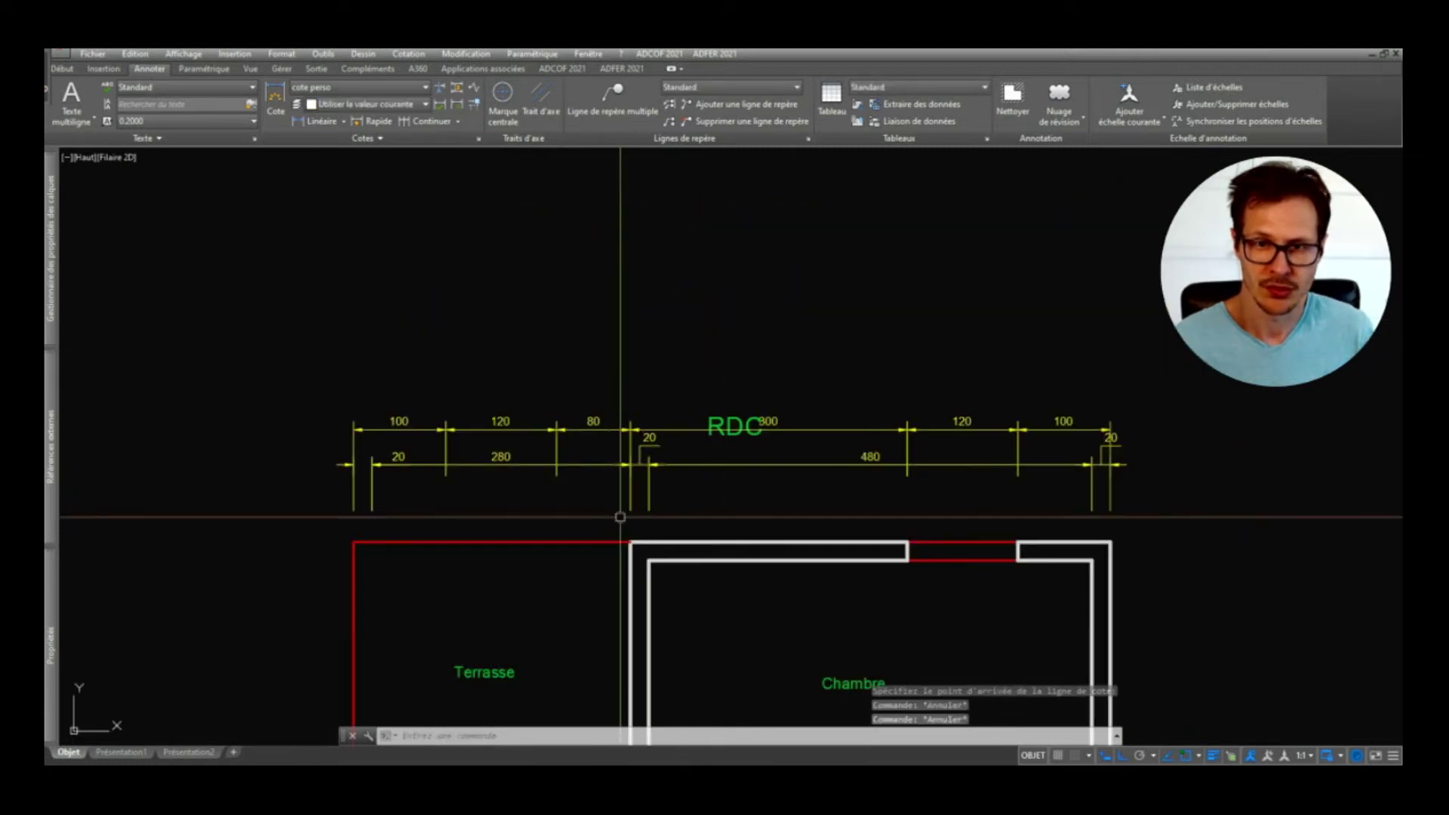
{"action": "type", "text": "d"}
{"action": "key", "text": "Return"}
{"action": "left_click", "coordinate": [789, 373]}
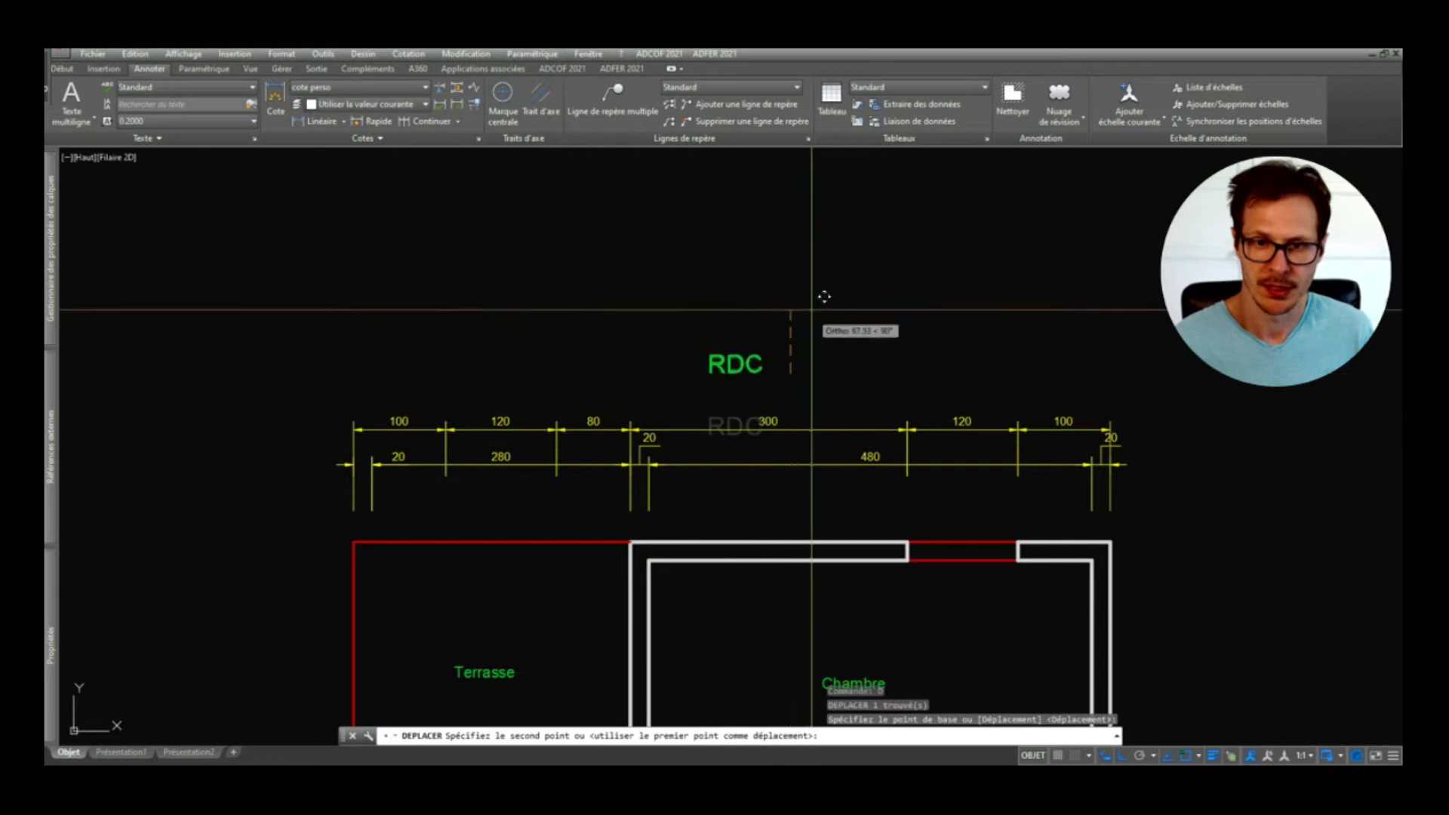
{"action": "left_click", "coordinate": [797, 278]}
{"action": "key", "text": "Escape"}
{"action": "scroll", "coordinate": [453, 528], "scroll_direction": "down", "scroll_amount": 2}
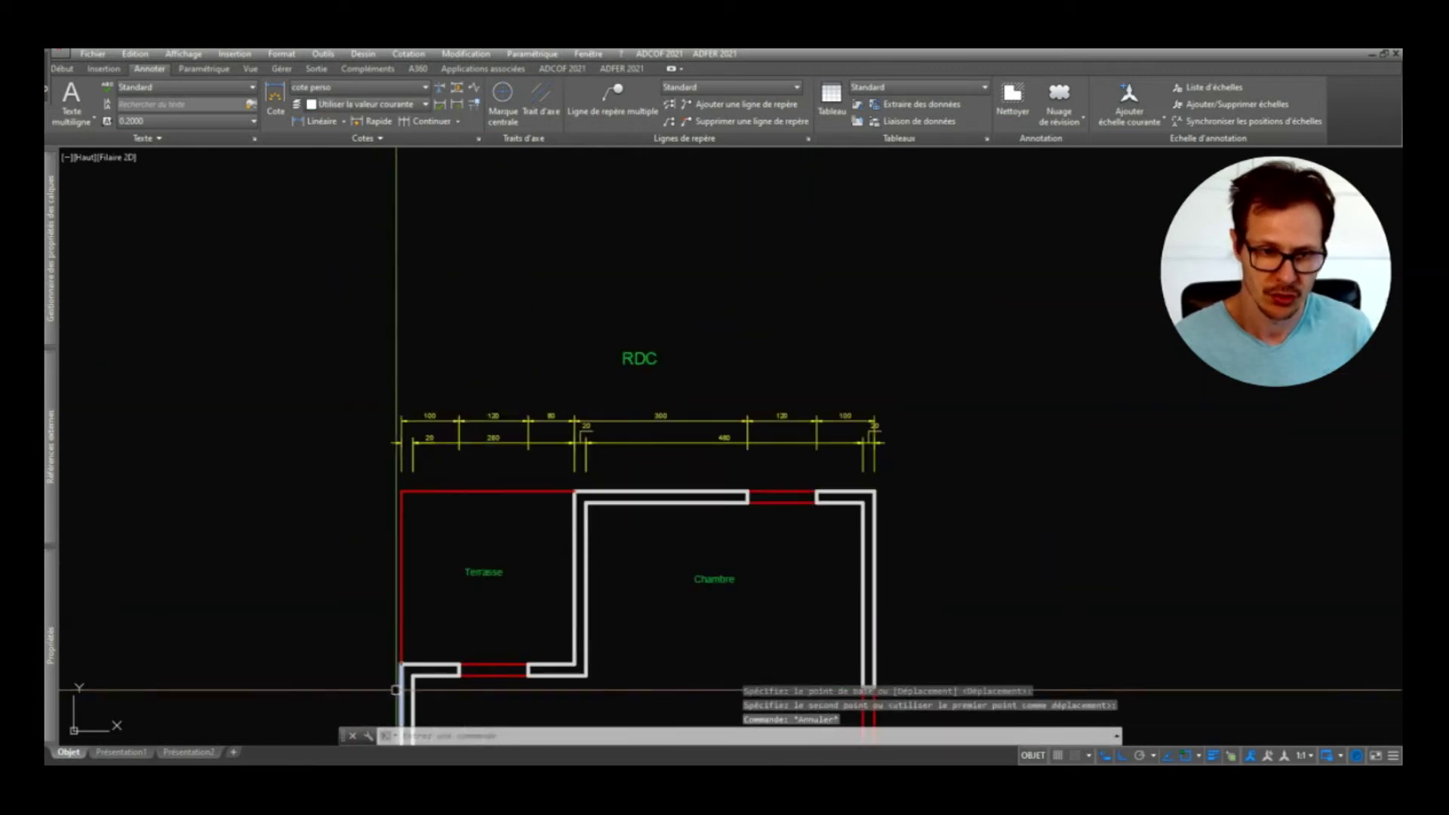
Step: Dimension the terrace's width from the Salon's outer corner to the Chambre's outer wall corner, placing the line above the existing chains
{"action": "type", "text": "cot"}
{"action": "key", "text": "Return"}
{"action": "left_click", "coordinate": [408, 664]}
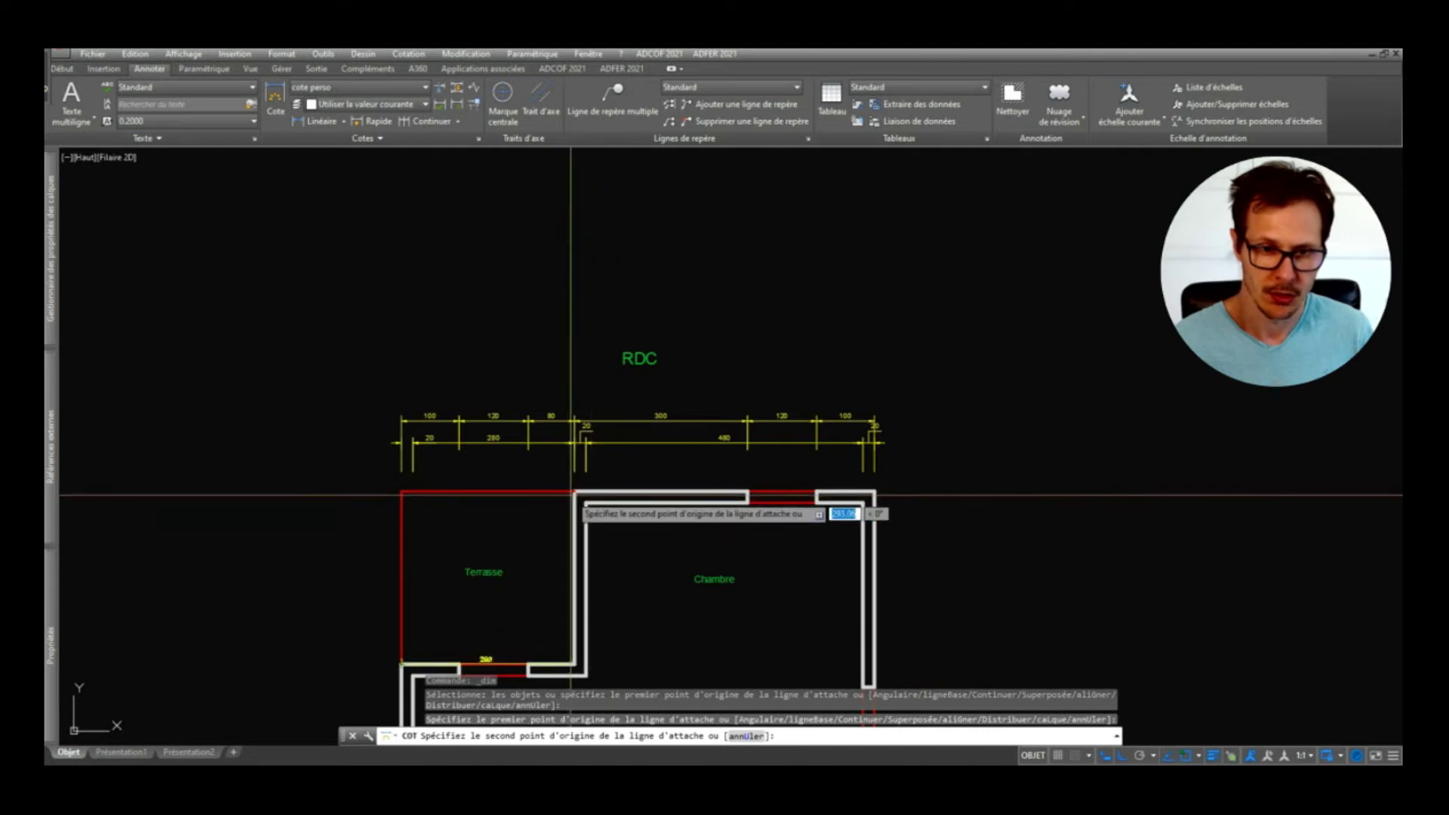
{"action": "mouse_move", "coordinate": [575, 490]}
{"action": "middle_mouse_down"}
{"action": "mouse_move", "coordinate": [726, 355]}
{"action": "mouse_move", "coordinate": [729, 393]}
{"action": "mouse_move", "coordinate": [726, 346]}
{"action": "middle_mouse_up"}
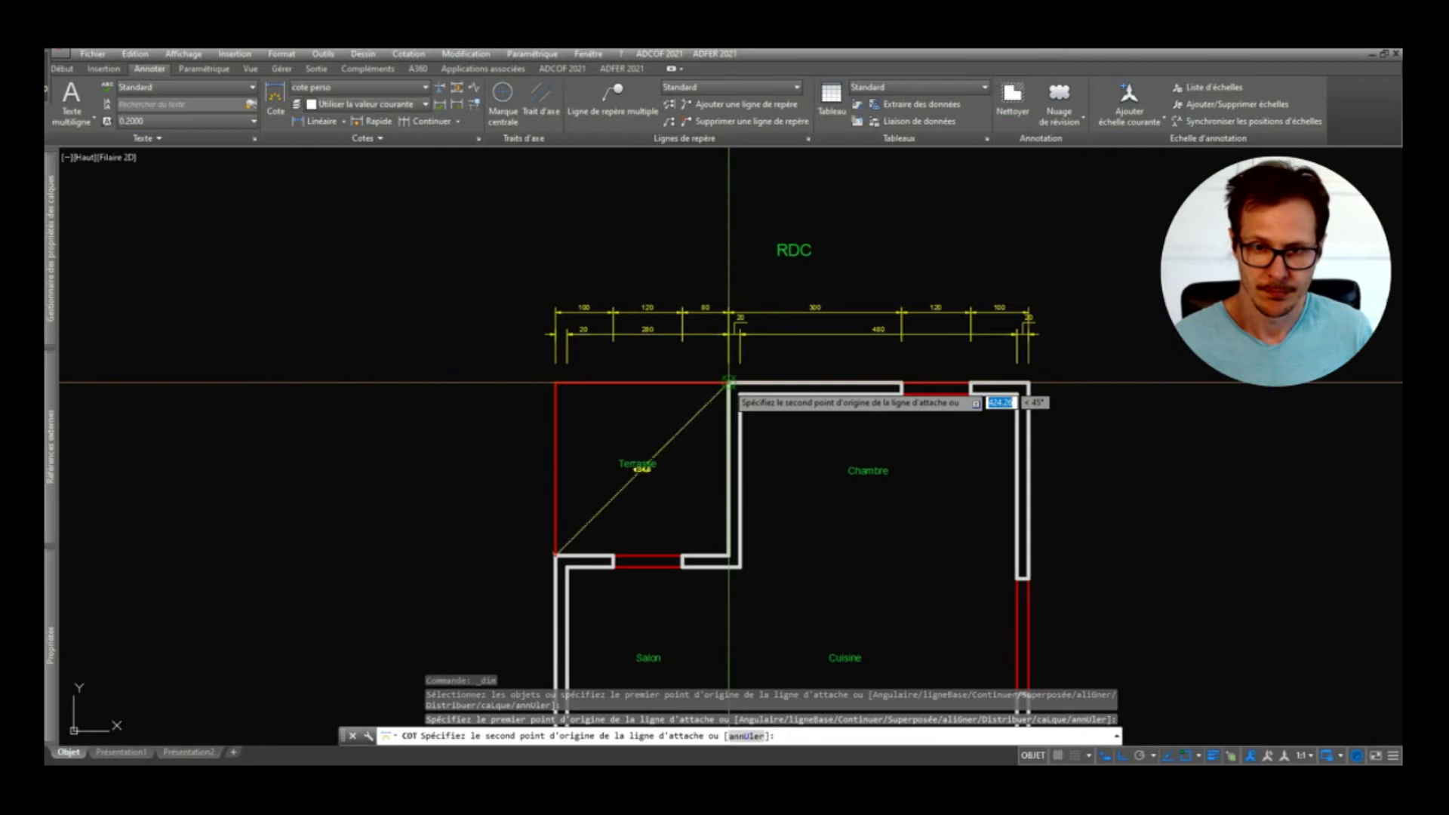
{"action": "left_click", "coordinate": [728, 383]}
{"action": "scroll", "coordinate": [724, 294], "scroll_direction": "up", "scroll_amount": 2}
{"action": "key", "text": "Escape"}
Step: Continue the terrace width dimension to the far outer corner of the Chambre wall
{"action": "left_click", "coordinate": [729, 299]}
{"action": "mouse_move", "coordinate": [732, 300]}
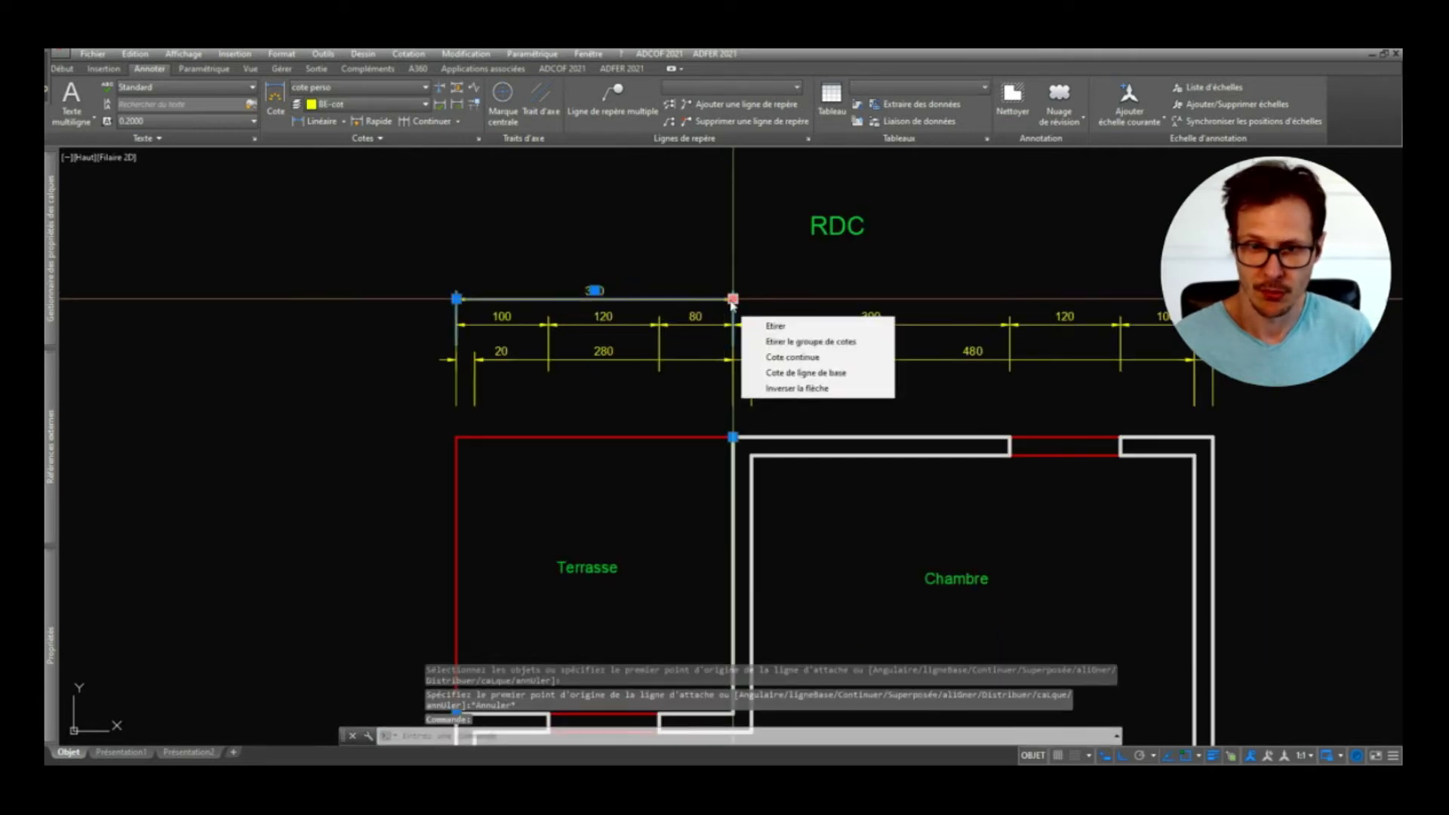
{"action": "left_click", "coordinate": [793, 357]}
{"action": "left_click", "coordinate": [1215, 441]}
{"action": "key", "text": "Escape"}
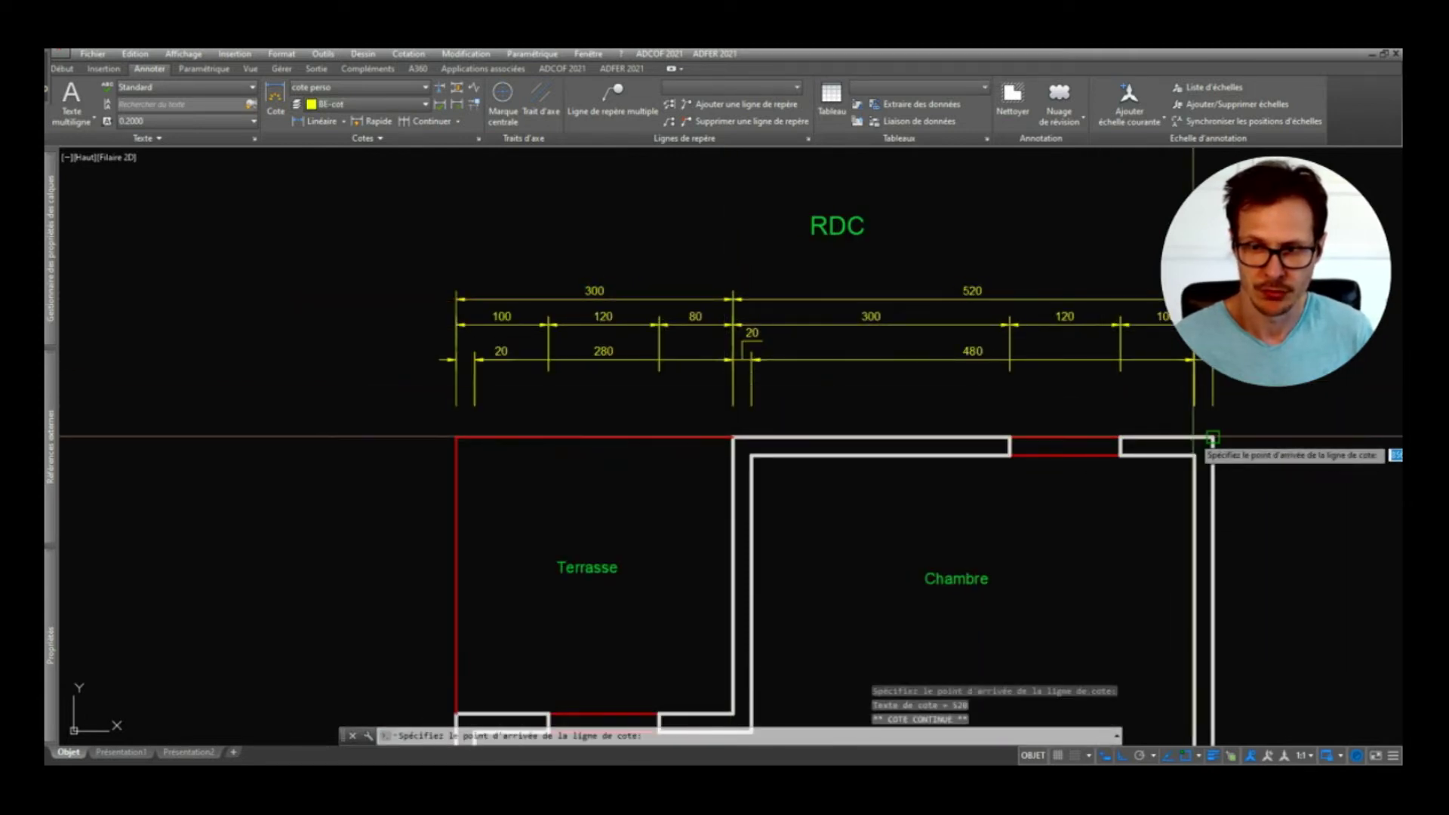
Step: Add an overall dimension spanning the building's full width, from the Chambre's far corner to the Salon's outer corner, above the other dimensions
{"action": "key", "text": "Return"}
{"action": "left_click", "coordinate": [1213, 437]}
{"action": "scroll", "coordinate": [1146, 349], "scroll_direction": "down", "scroll_amount": 2}
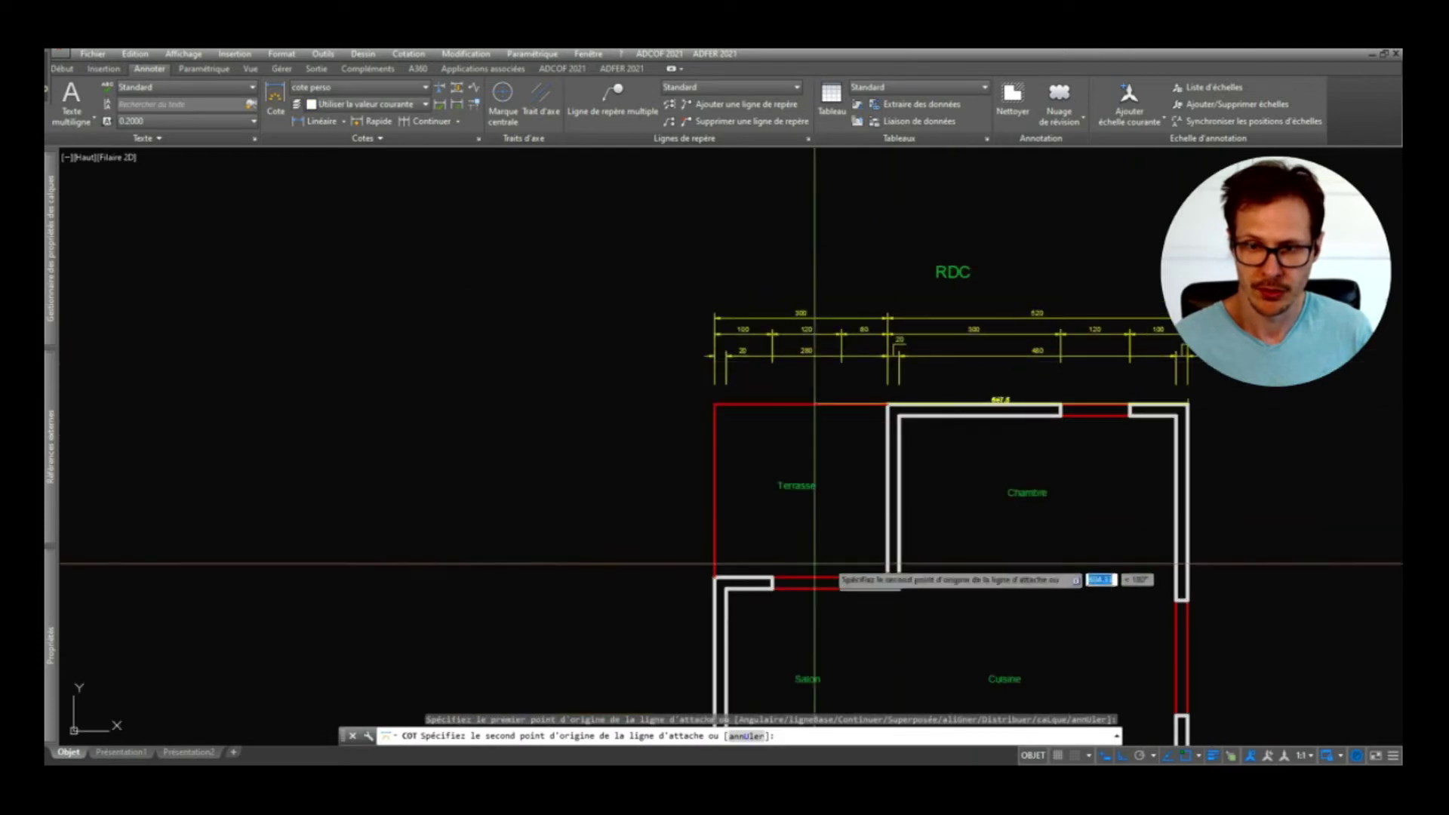
{"action": "left_click", "coordinate": [723, 575]}
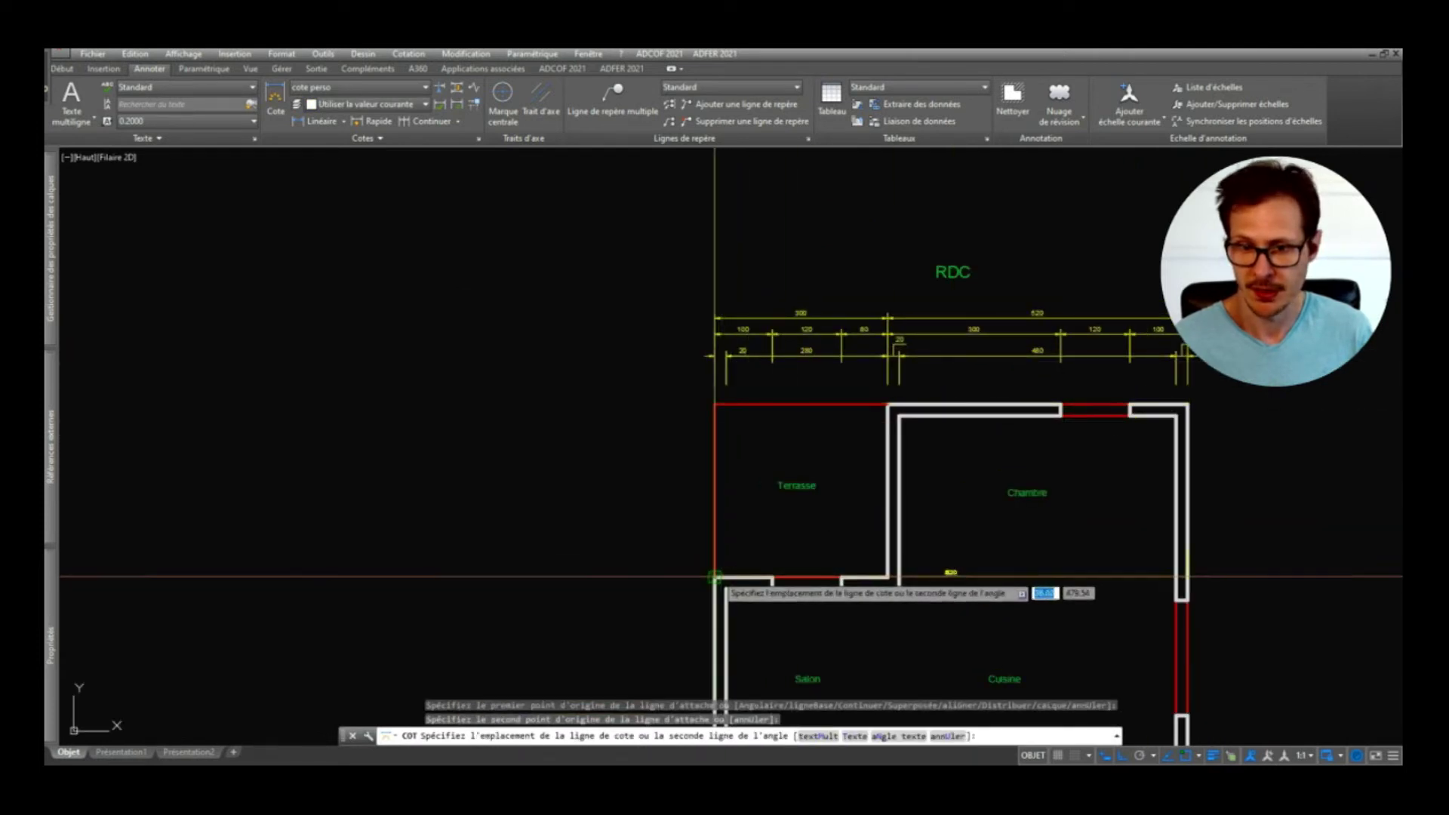
{"action": "scroll", "coordinate": [876, 303], "scroll_direction": "up", "scroll_amount": 3}
{"action": "left_click", "coordinate": [877, 302]}
{"action": "scroll", "coordinate": [615, 323], "scroll_direction": "down", "scroll_amount": 2}
{"action": "key", "text": "Escape"}
{"action": "key", "text": "Escape"}
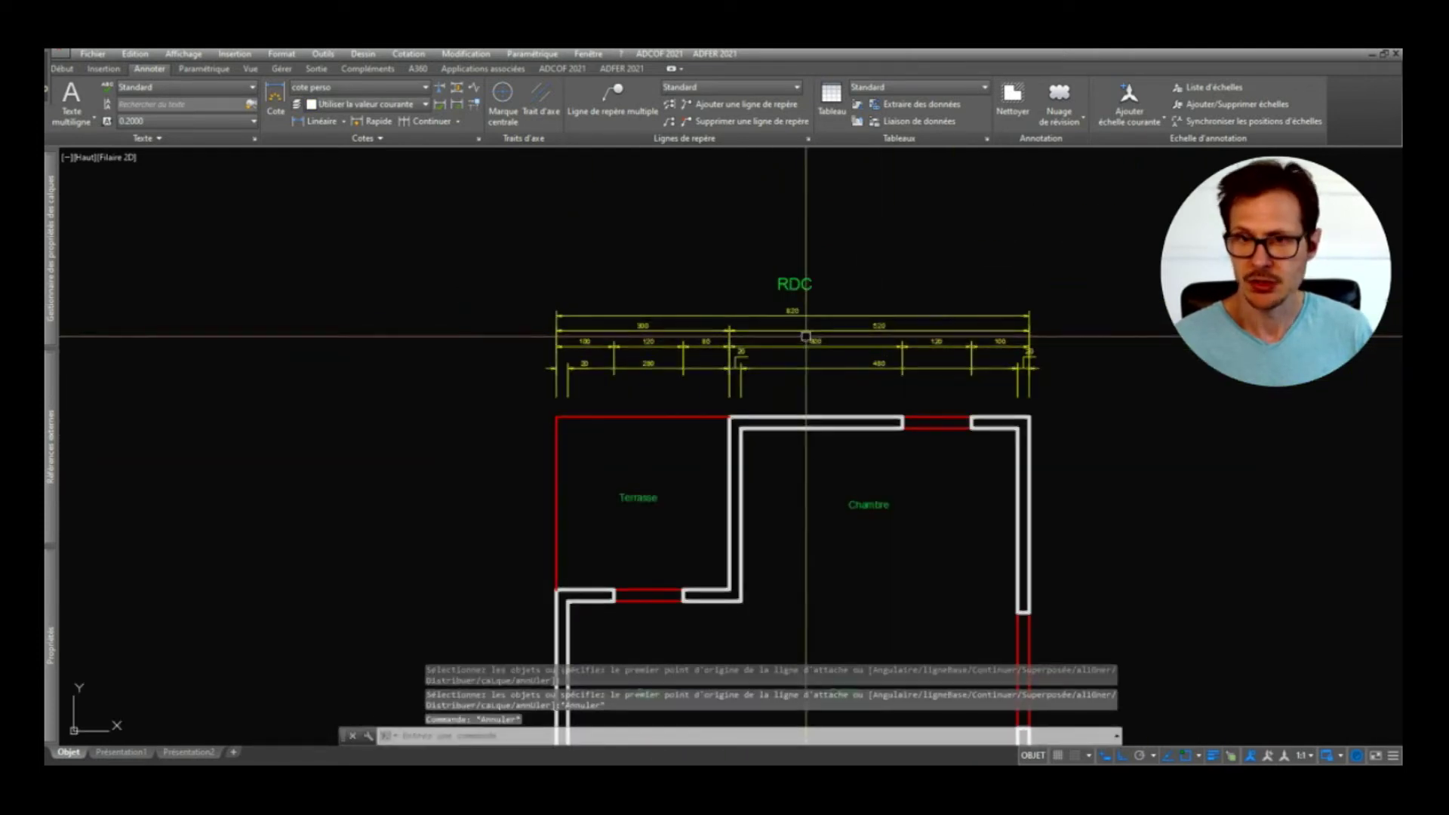
Step: Change the text of the terrace door opening's dimension to 120x210ht
{"action": "scroll", "coordinate": [805, 336], "scroll_direction": "up", "scroll_amount": 1}
{"action": "scroll", "coordinate": [670, 362], "scroll_direction": "down", "scroll_amount": 3}
{"action": "scroll", "coordinate": [748, 508], "scroll_direction": "up", "scroll_amount": 3}
{"action": "middle_click_drag", "start_coordinate": [747, 508], "coordinate": [733, 324]}
{"action": "scroll", "coordinate": [604, 464], "scroll_direction": "down", "scroll_amount": 2}
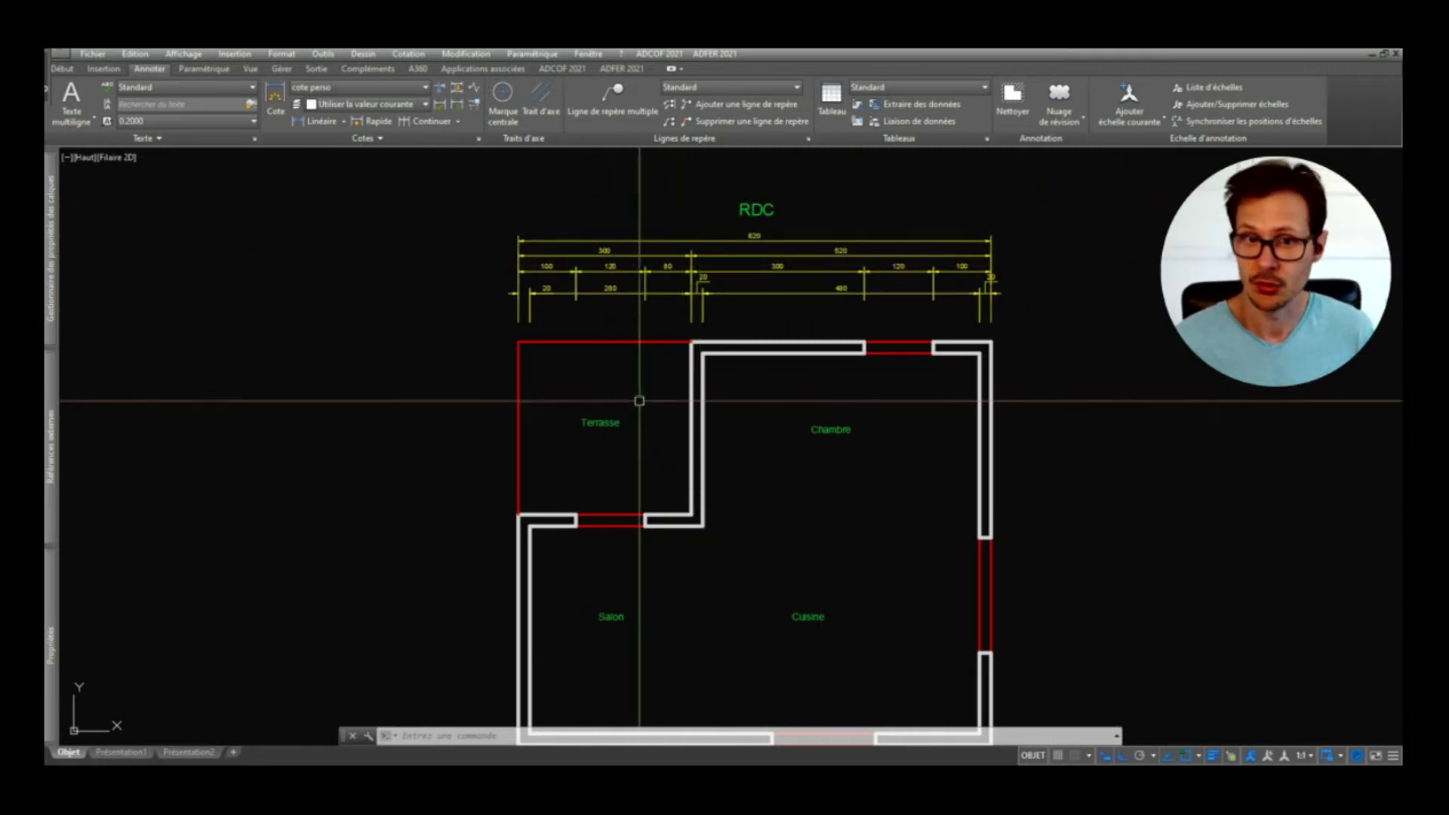
{"action": "scroll", "coordinate": [532, 291], "scroll_direction": "up", "scroll_amount": 2}
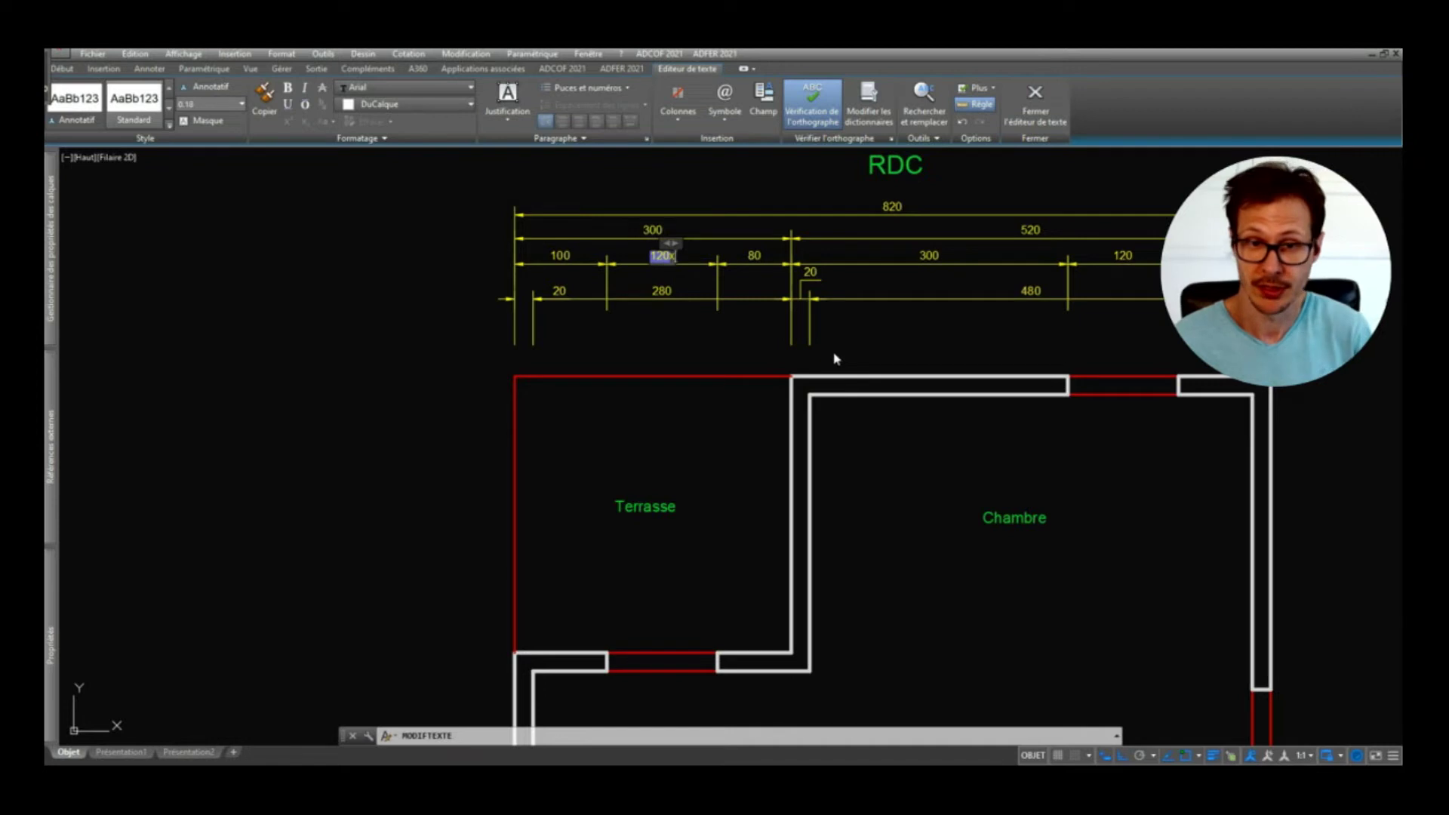
{"action": "left_click", "coordinate": [717, 324]}
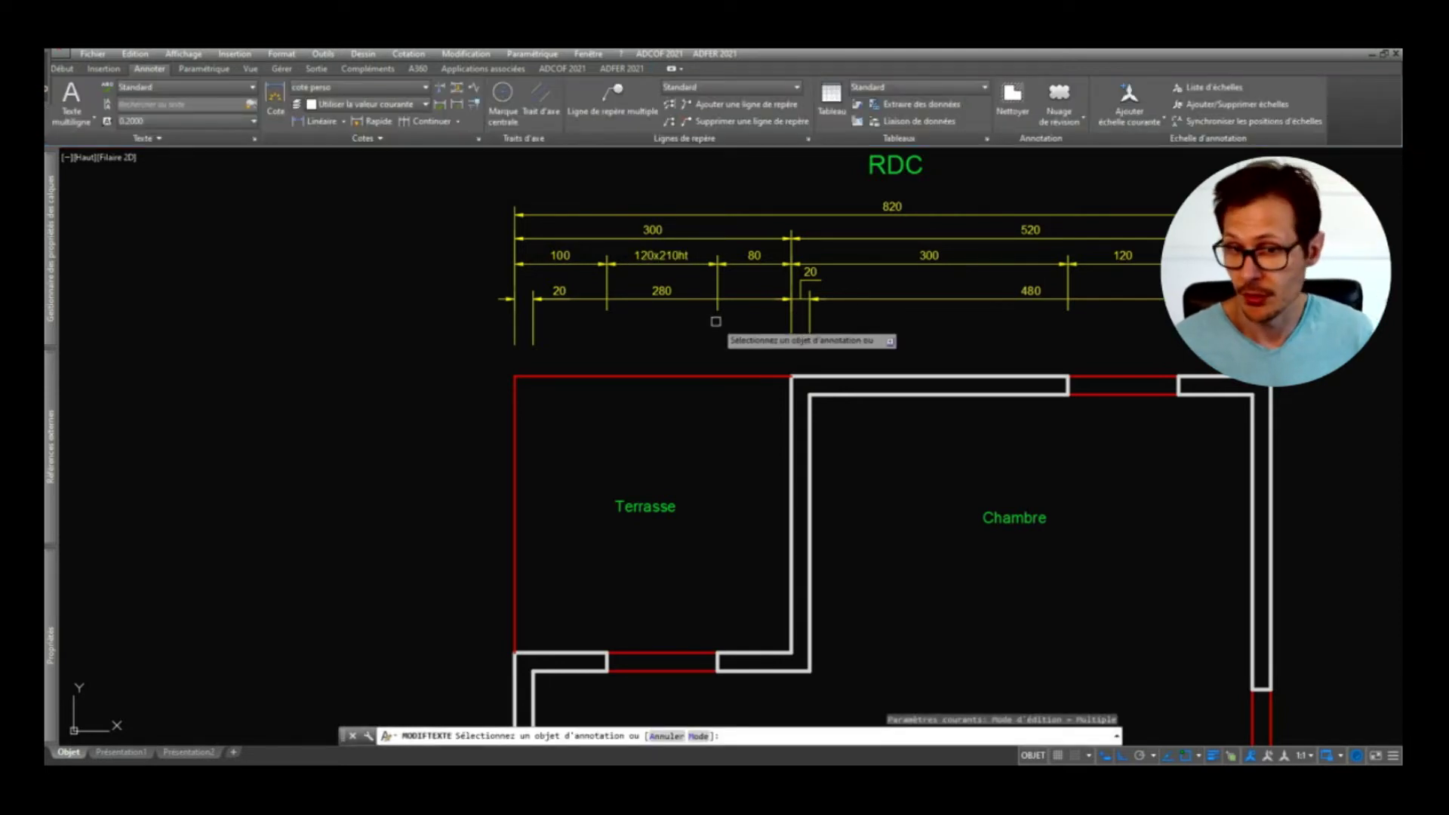
{"action": "key", "text": "Escape"}
Step: Change the text of the Chambre window opening's dimension to 120x130ht with all:100 on a second line
{"action": "middle_click_drag", "start_coordinate": [1027, 371], "coordinate": [868, 372]}
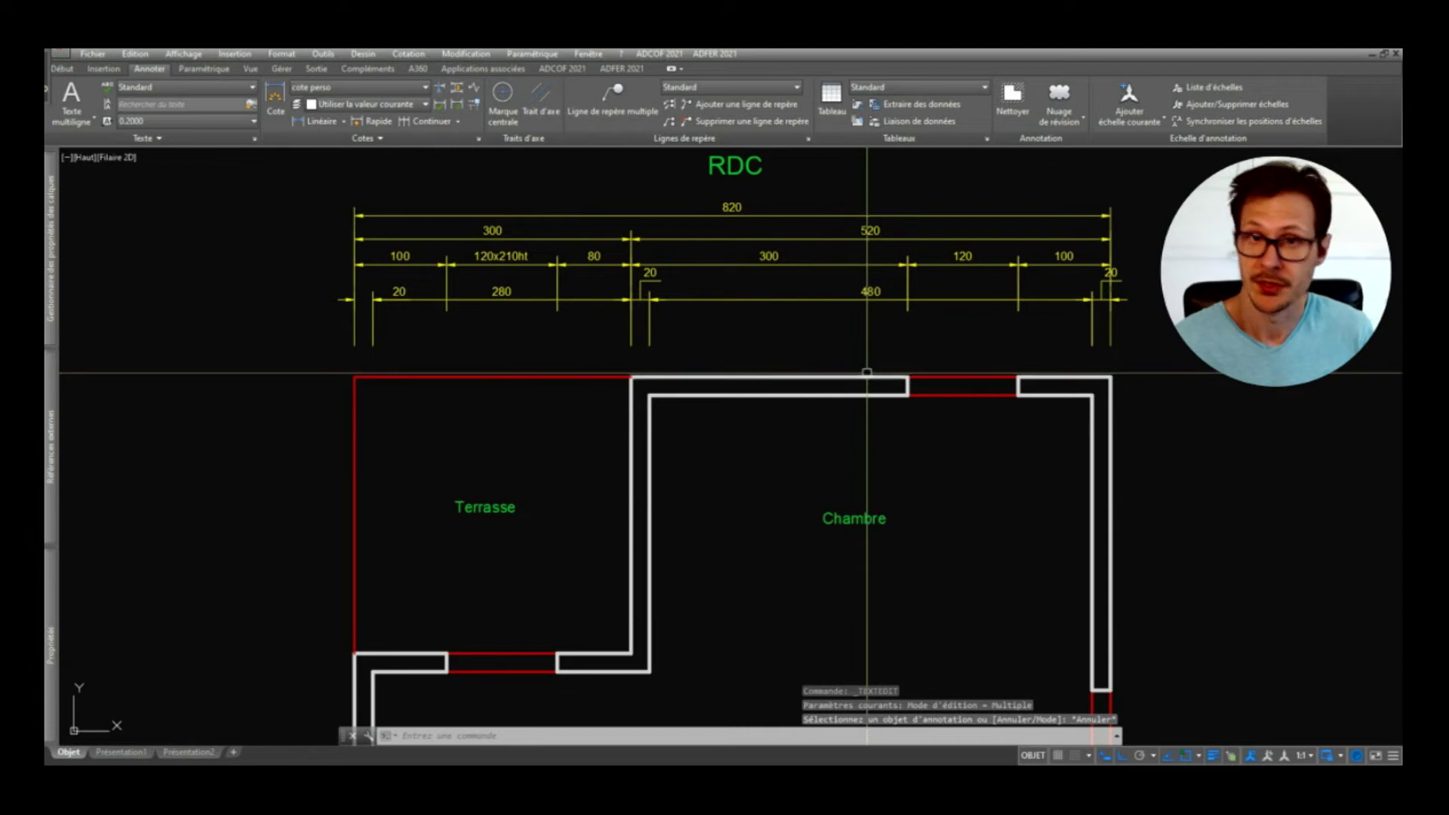
{"action": "left_click", "coordinate": [969, 246]}
{"action": "double_click", "coordinate": [966, 255]}
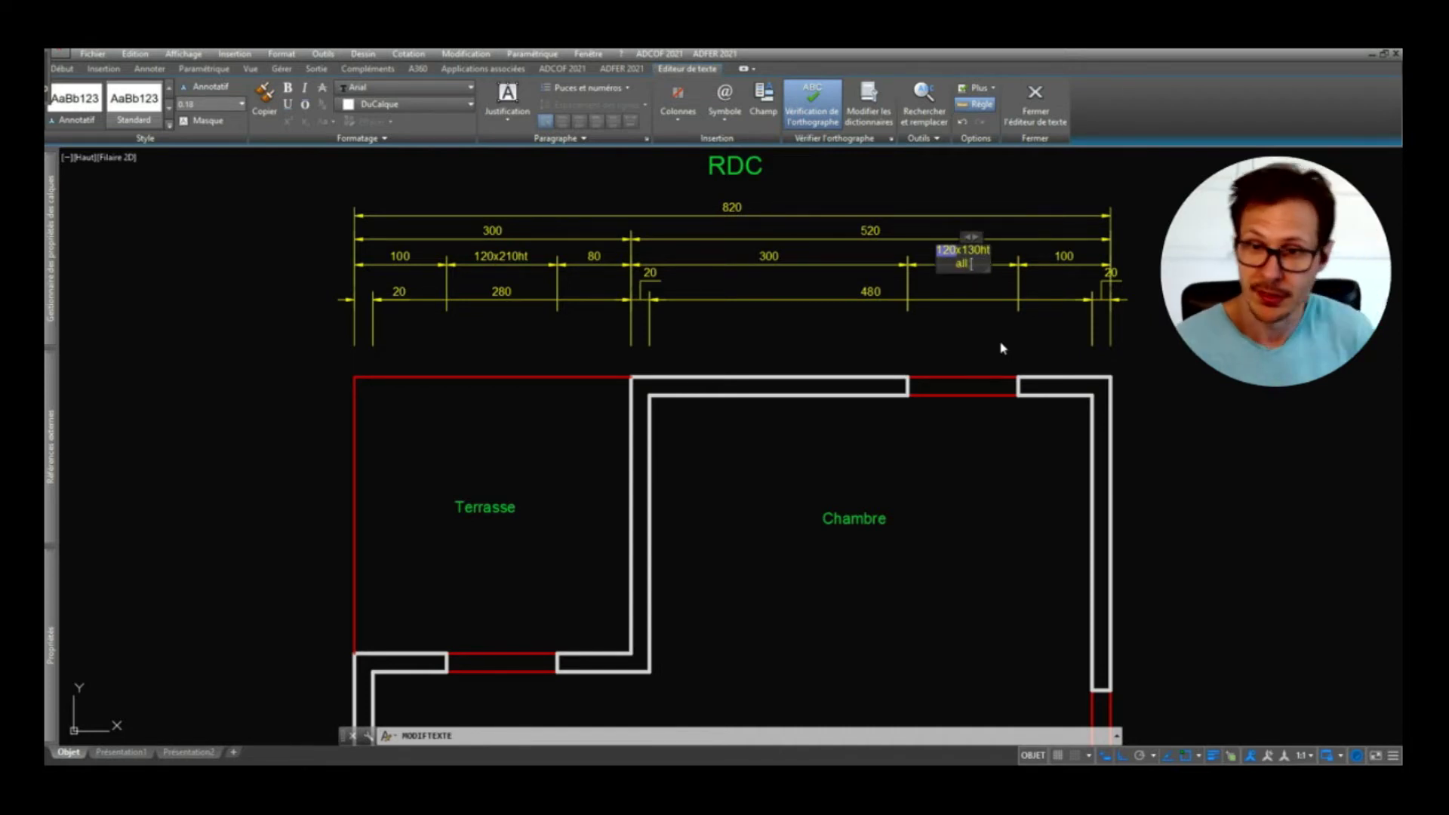
{"action": "left_click", "coordinate": [1007, 344]}
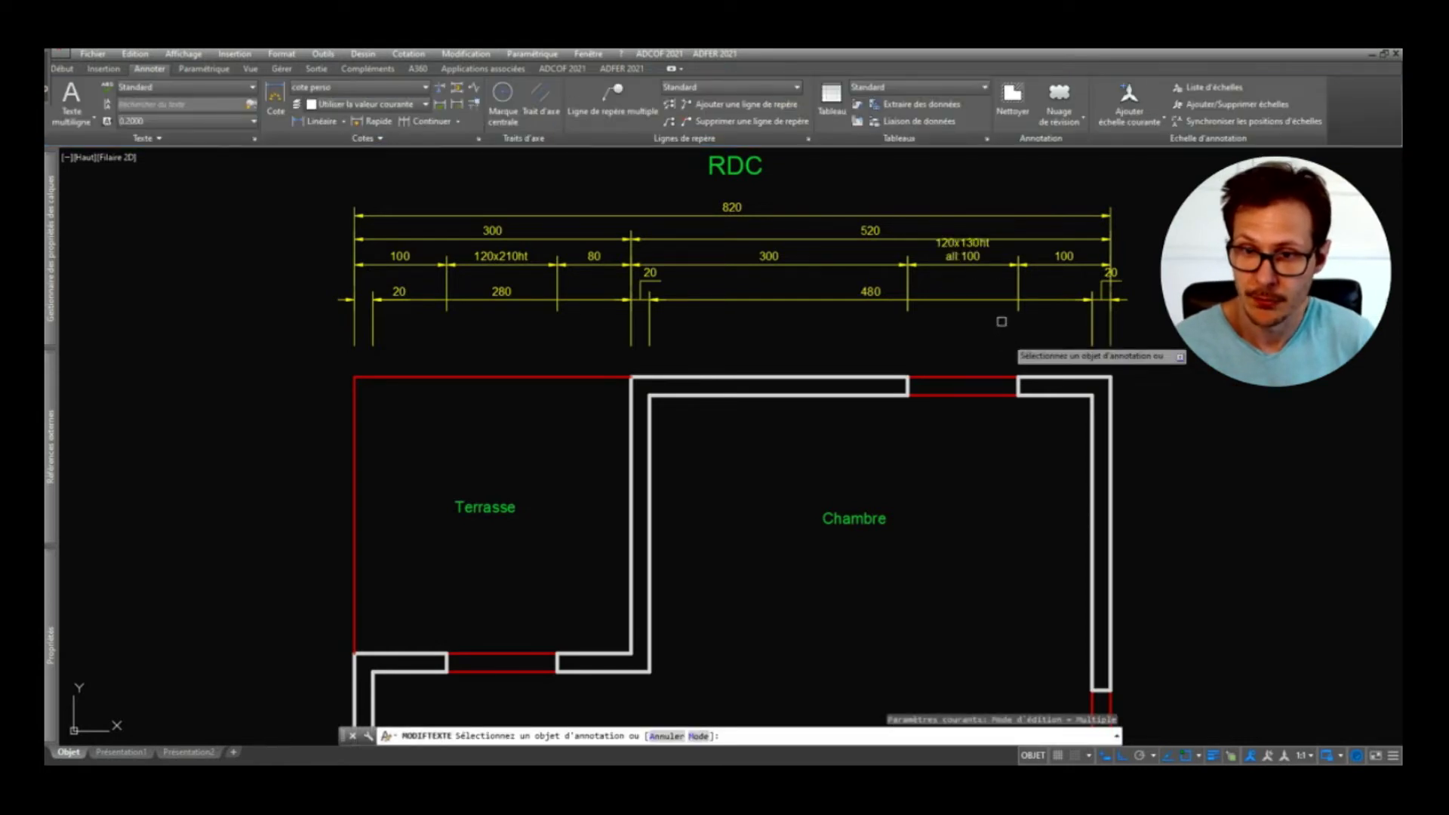
{"action": "scroll", "coordinate": [975, 258], "scroll_direction": "up", "scroll_amount": 2}
{"action": "key", "text": "Escape"}
Step: Move the Chambre window's dimension text down so its two lines sit above and below the dimension line
{"action": "left_click", "coordinate": [970, 254]}
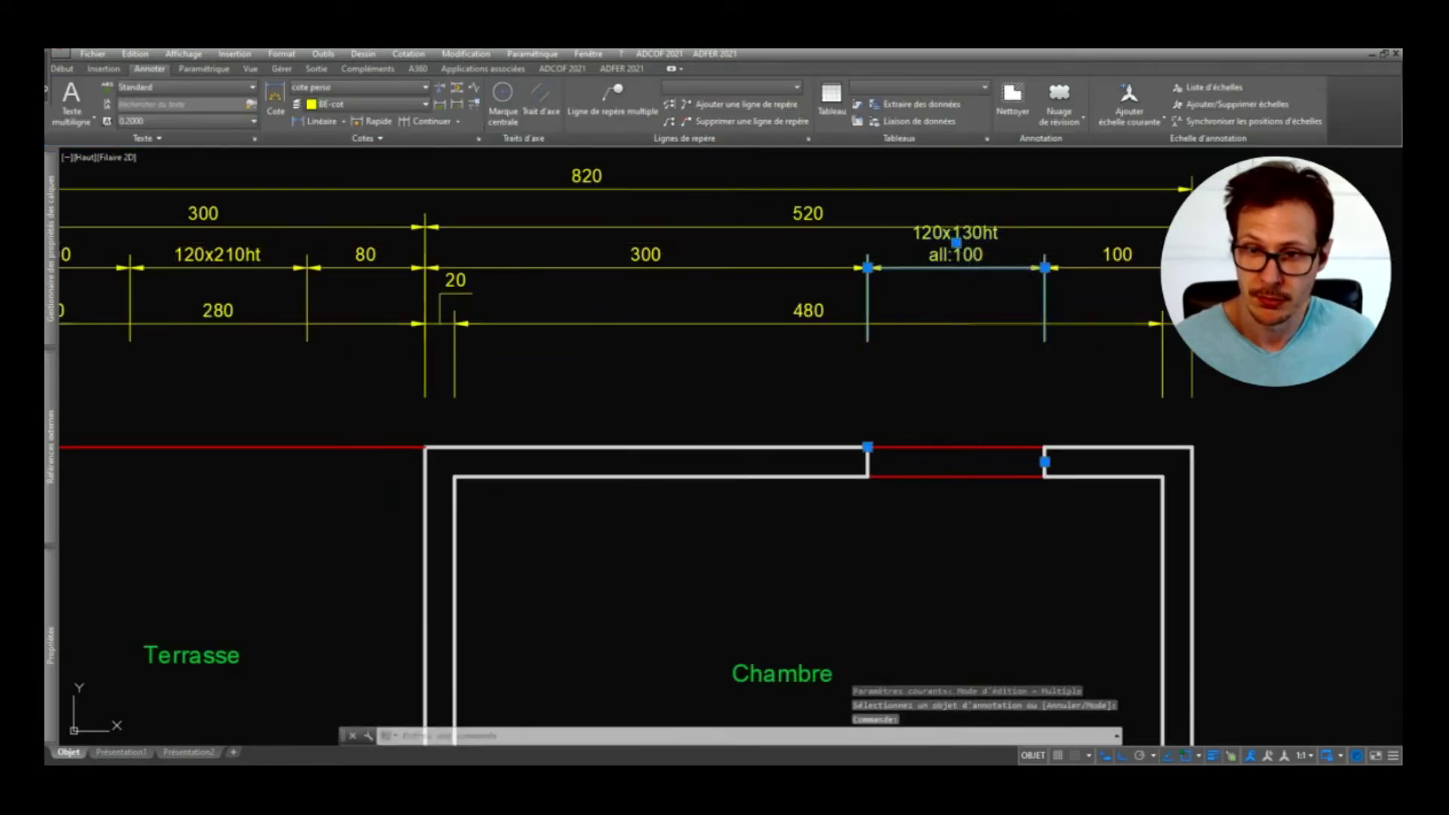
{"action": "left_click", "coordinate": [956, 243]}
{"action": "scroll", "coordinate": [965, 293], "scroll_direction": "up", "scroll_amount": 1}
{"action": "left_click", "coordinate": [965, 292]}
{"action": "scroll", "coordinate": [986, 330], "scroll_direction": "down", "scroll_amount": 2}
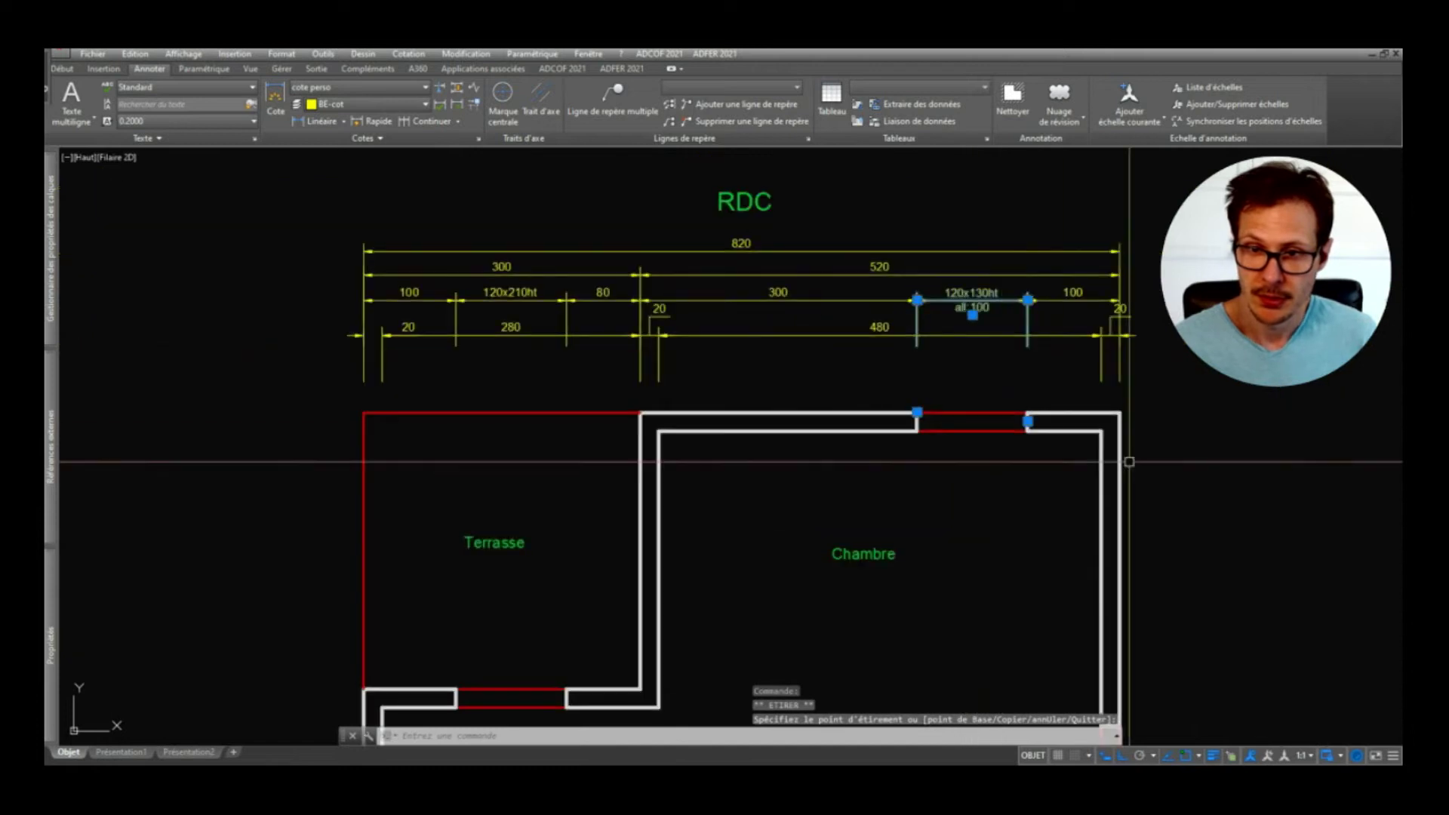
{"action": "key", "text": "Escape"}
Step: Examine the four dimension rows above the plan and how they relate to the walls and openings
{"action": "scroll", "coordinate": [981, 294], "scroll_direction": "up", "scroll_amount": 3}
{"action": "scroll", "coordinate": [996, 302], "scroll_direction": "down", "scroll_amount": 1}
{"action": "scroll", "coordinate": [784, 396], "scroll_direction": "up", "scroll_amount": 1}
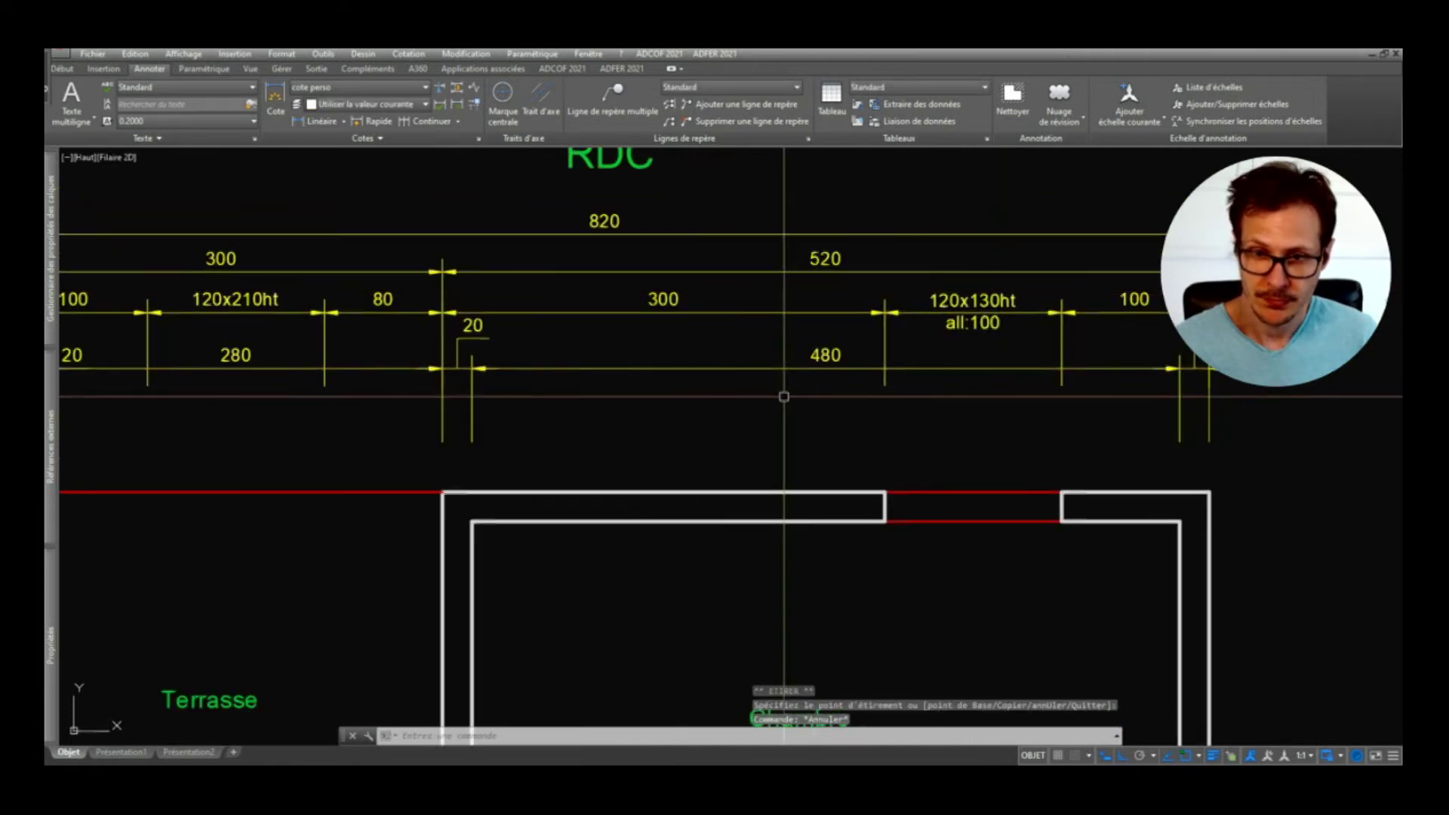
{"action": "middle_click_drag", "start_coordinate": [784, 396], "coordinate": [892, 394]}
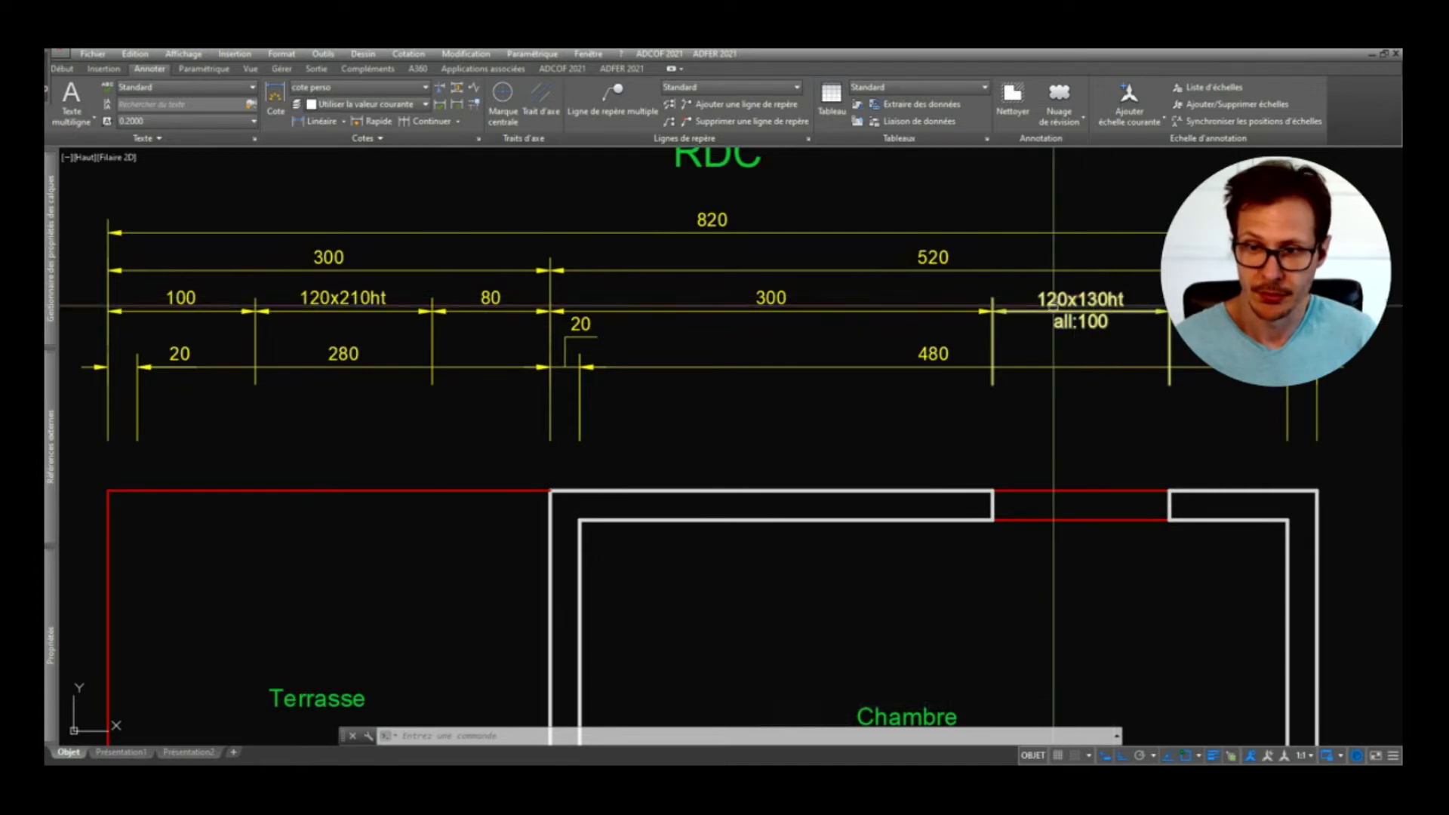
{"action": "scroll", "coordinate": [984, 233], "scroll_direction": "down", "scroll_amount": 2}
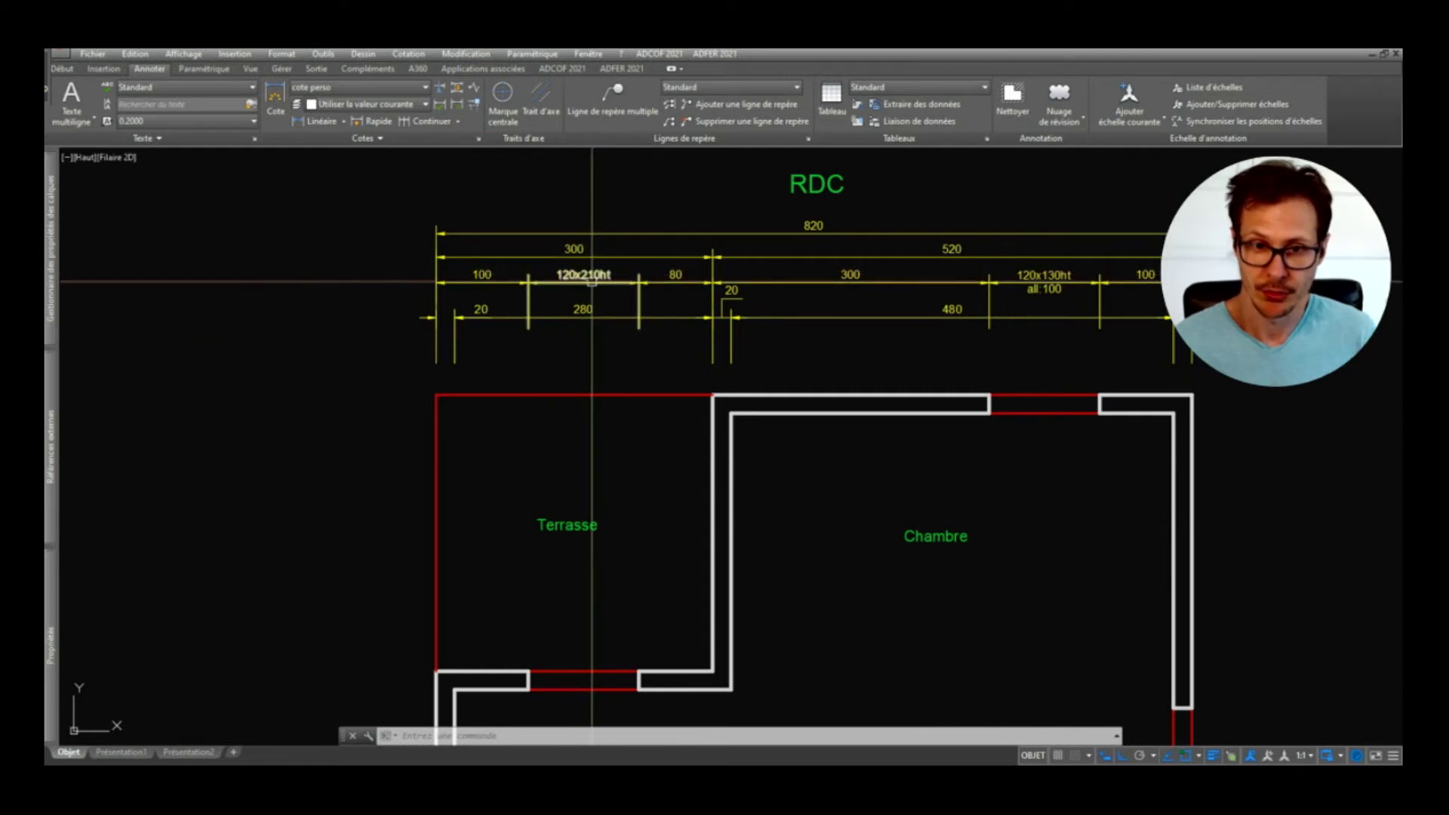
{"action": "scroll", "coordinate": [533, 258], "scroll_direction": "down", "scroll_amount": 2}
{"action": "middle_click_drag", "start_coordinate": [785, 362], "coordinate": [704, 326]}
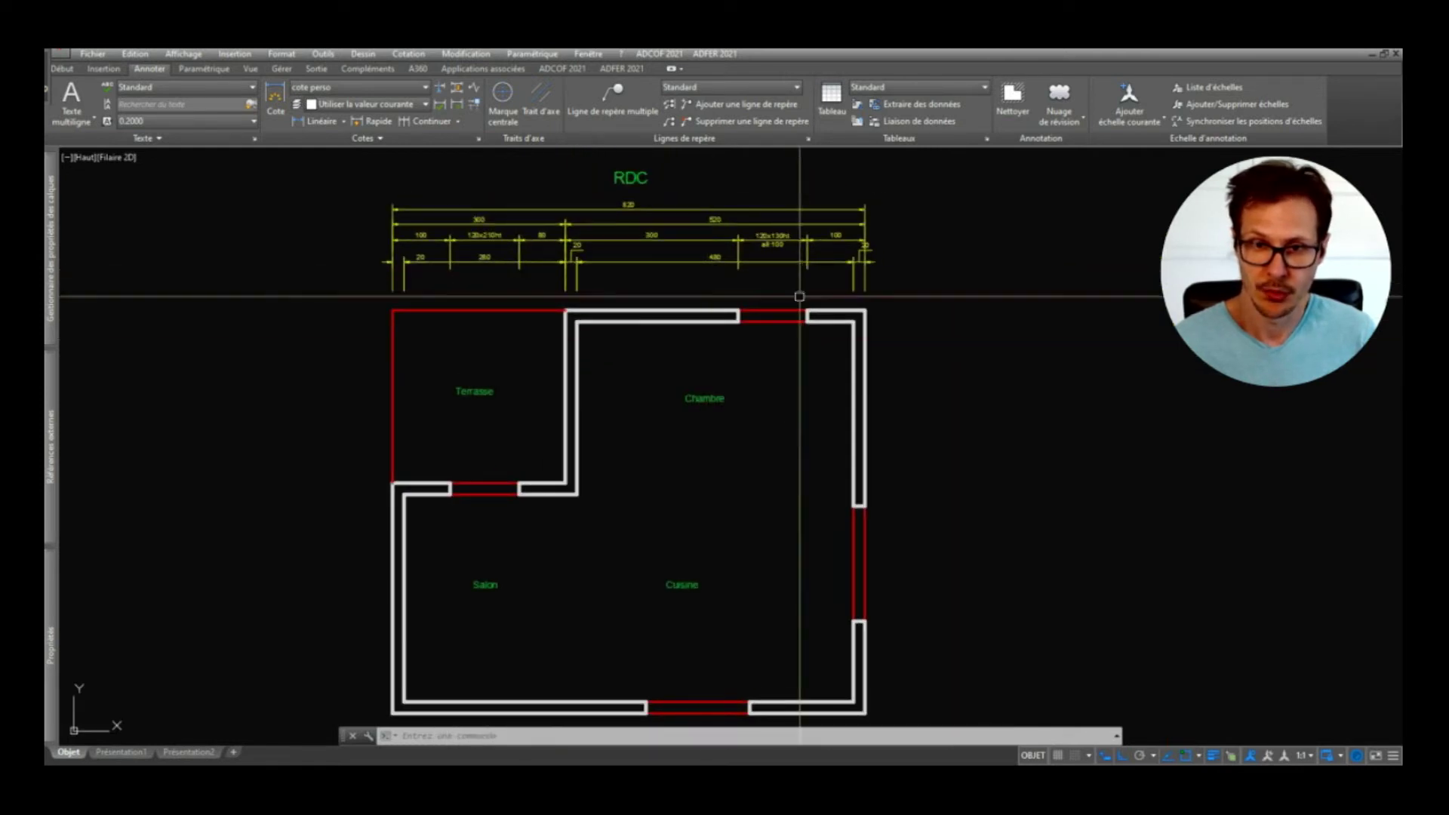
{"action": "scroll", "coordinate": [690, 260], "scroll_direction": "up", "scroll_amount": 2}
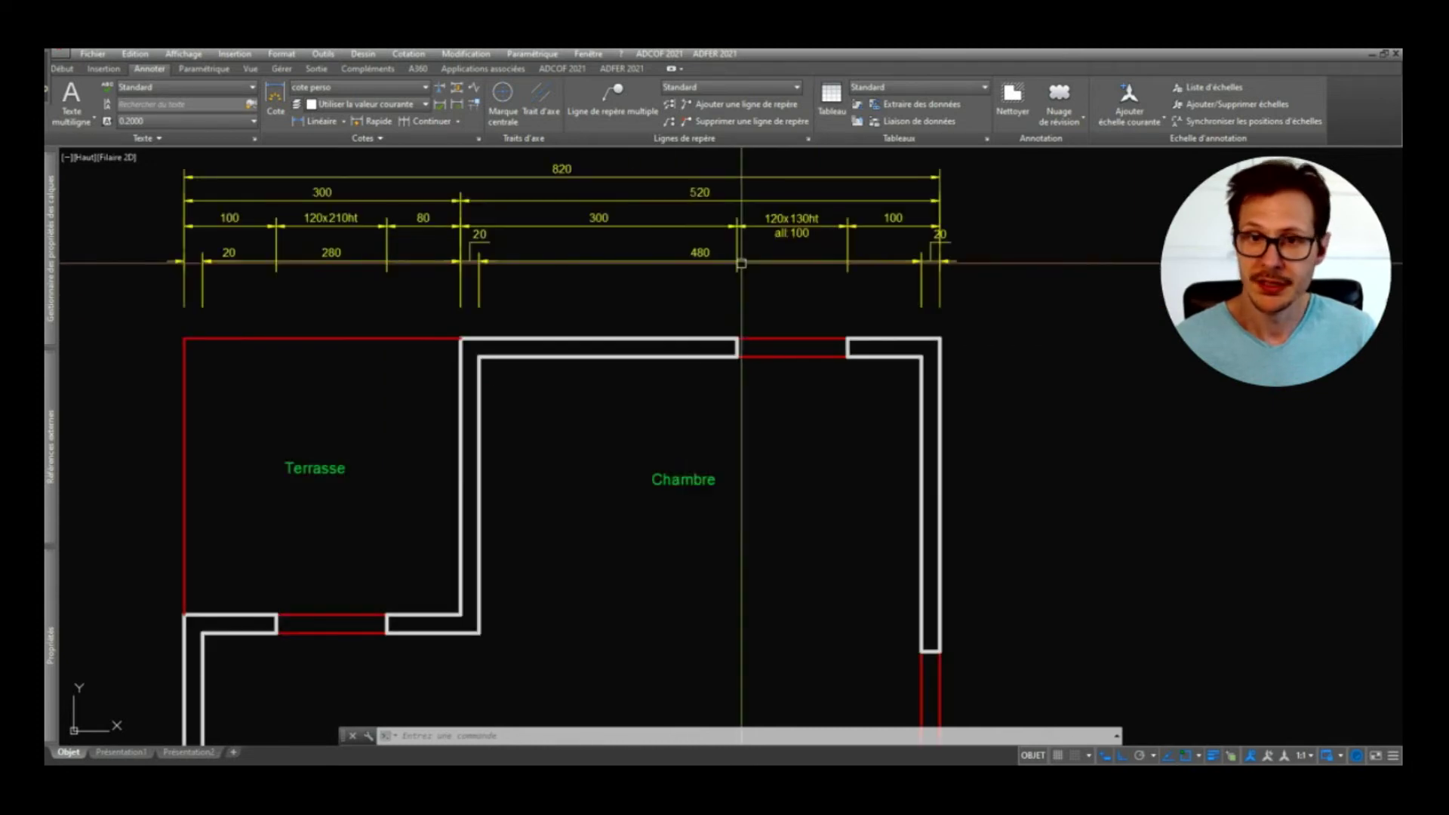
{"action": "middle_click_drag", "start_coordinate": [690, 259], "coordinate": [713, 278]}
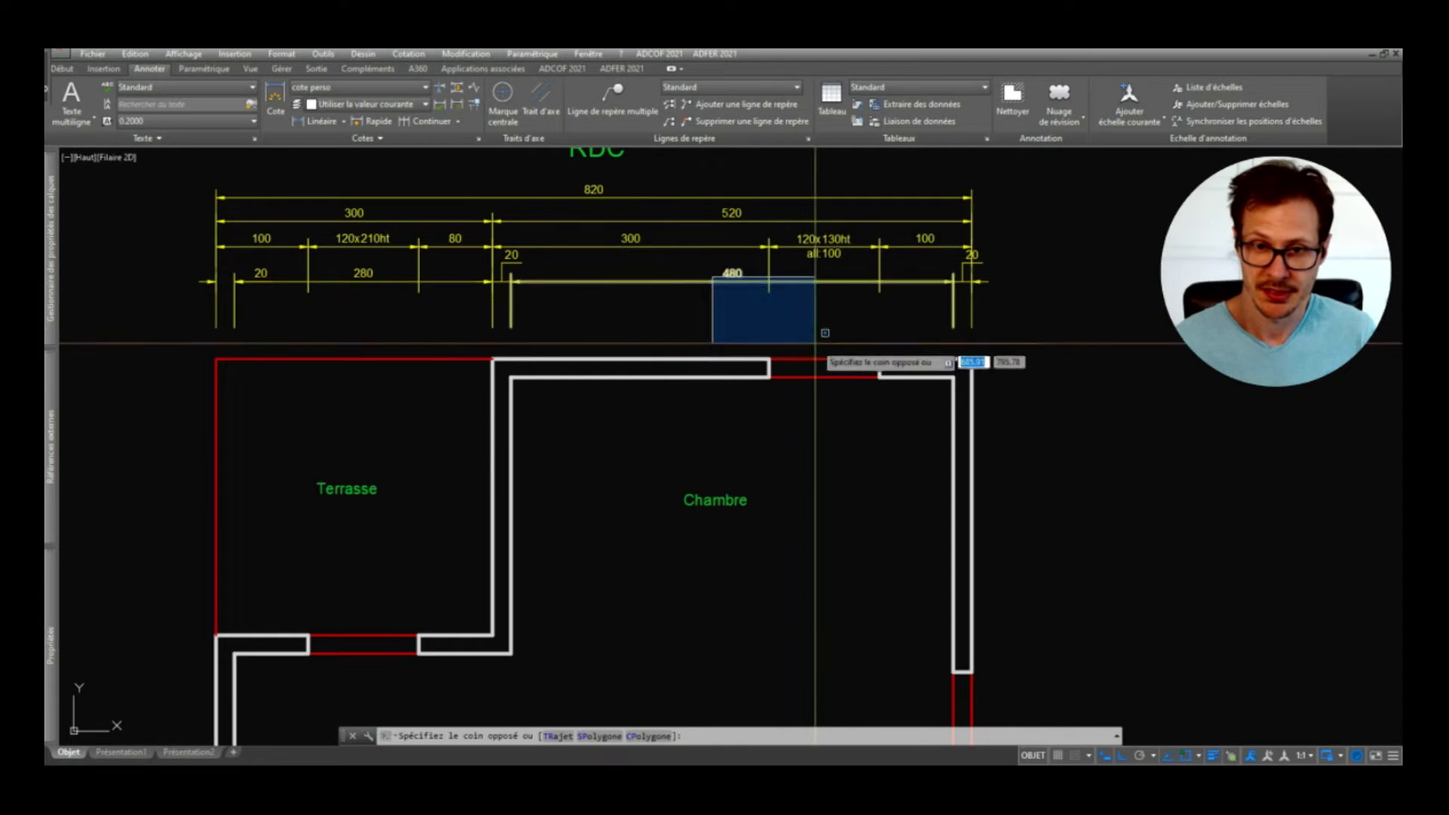
{"action": "key", "text": "Escape"}
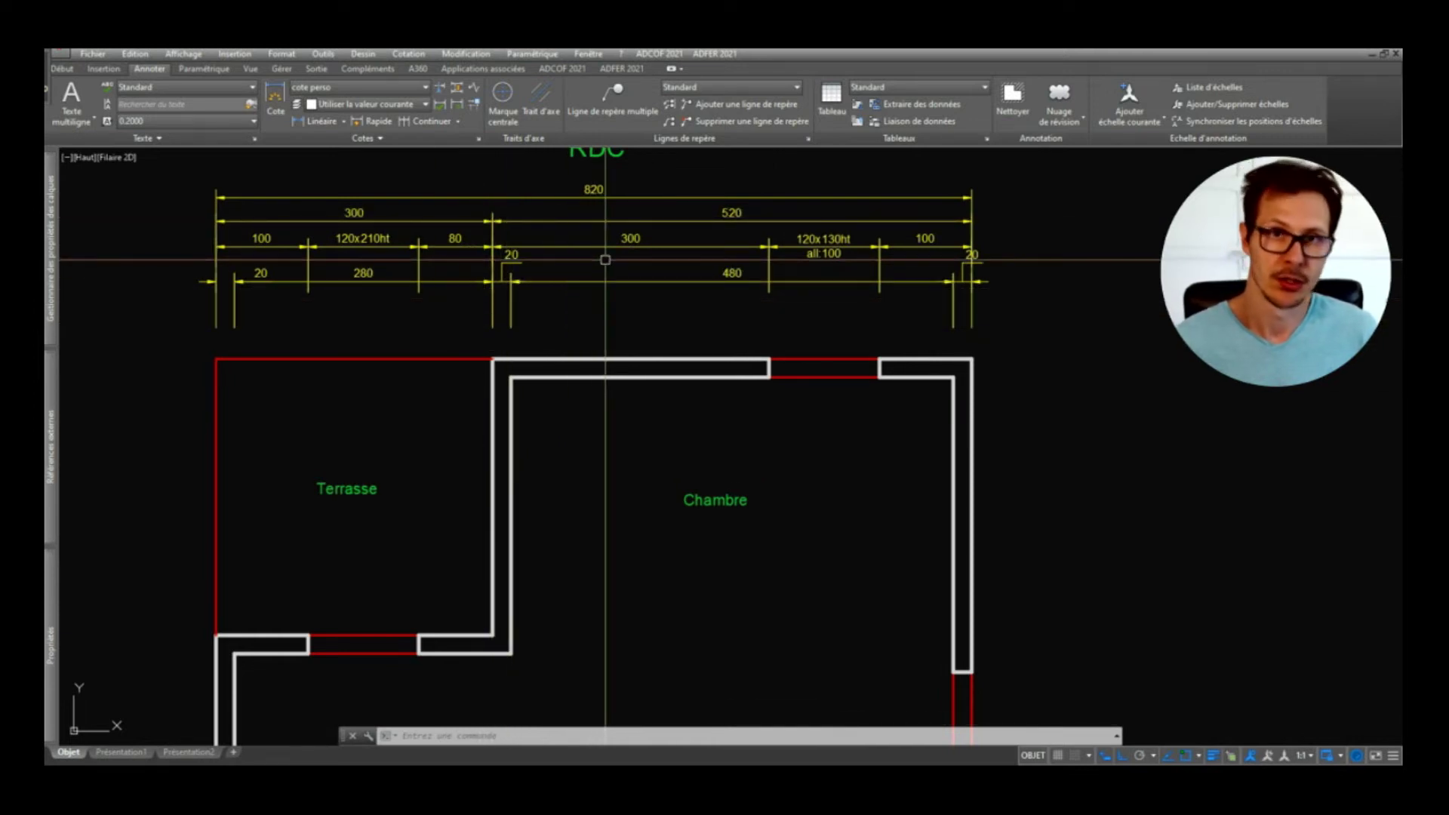
Step: Delete the intermediate 300 and 520 dimensions below the overall dimension and undo the deletion
{"action": "scroll", "coordinate": [494, 215], "scroll_direction": "up", "scroll_amount": 1}
{"action": "left_click", "coordinate": [506, 209]}
{"action": "left_click", "coordinate": [471, 234]}
{"action": "scroll", "coordinate": [509, 261], "scroll_direction": "down", "scroll_amount": 2}
{"action": "key", "text": "Delete"}
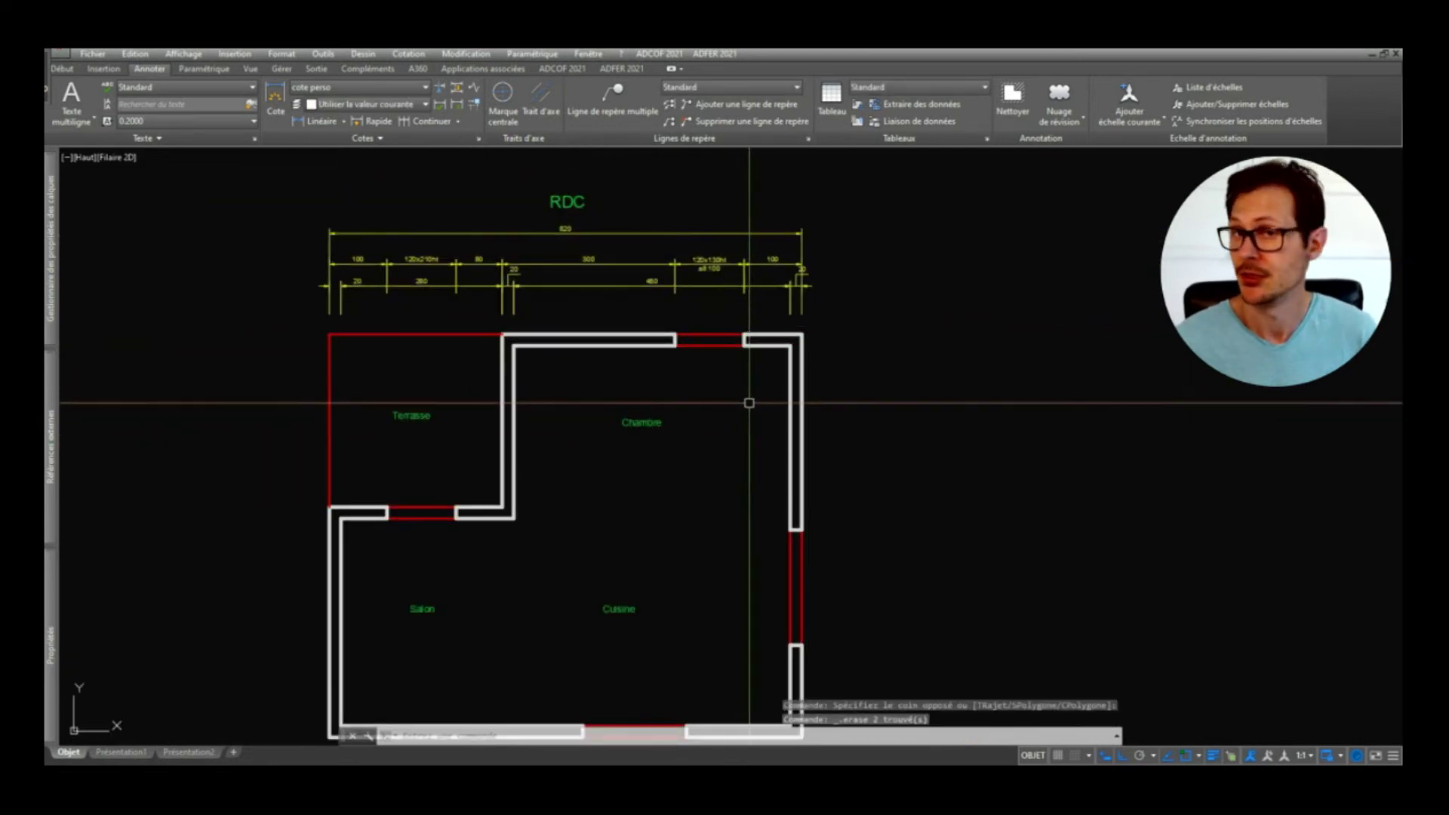
{"action": "key", "text": "ctrl+z"}
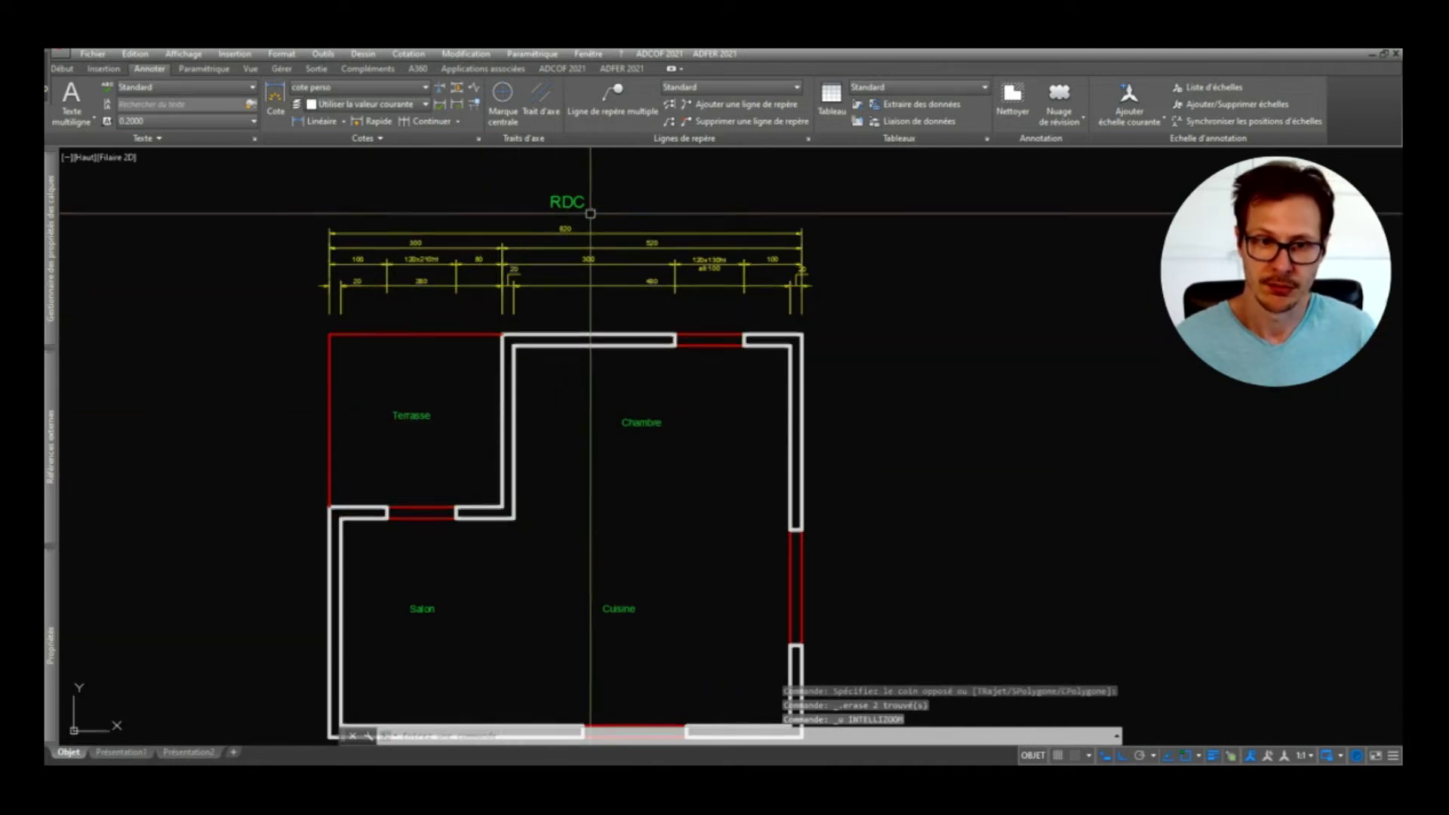
{"action": "scroll", "coordinate": [590, 208], "scroll_direction": "down", "scroll_amount": 2}
{"action": "type", "text": "cot"}
{"action": "key", "text": "Return"}
{"action": "left_click", "coordinate": [717, 413]}
{"action": "key", "text": "Escape"}
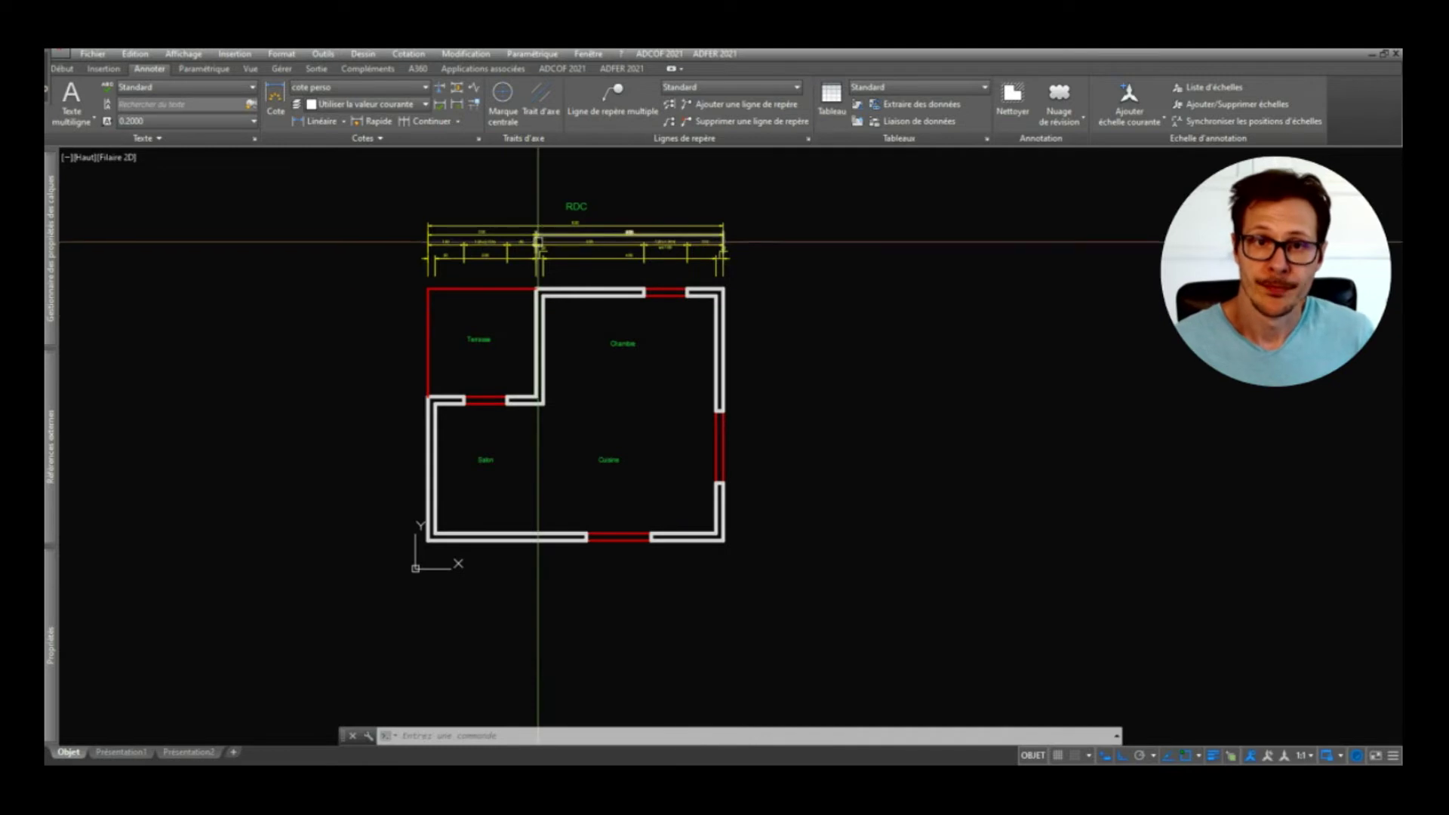
Step: Move the RDC title further up to leave room for another label above the overall dimension
{"action": "scroll", "coordinate": [534, 213], "scroll_direction": "up", "scroll_amount": 2}
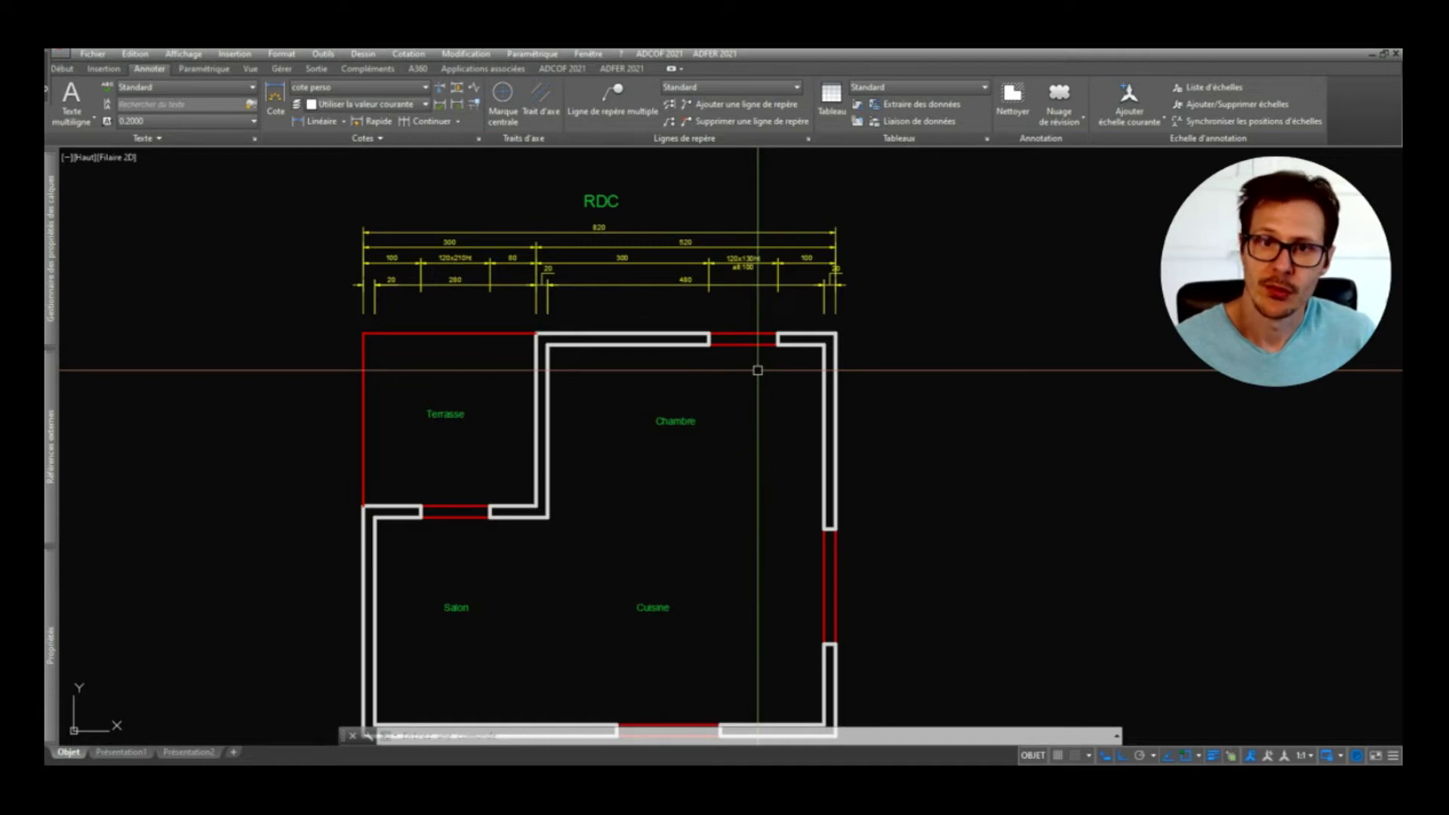
{"action": "middle_click_drag", "start_coordinate": [619, 290], "coordinate": [669, 314]}
{"action": "scroll", "coordinate": [669, 314], "scroll_direction": "down", "scroll_amount": 3}
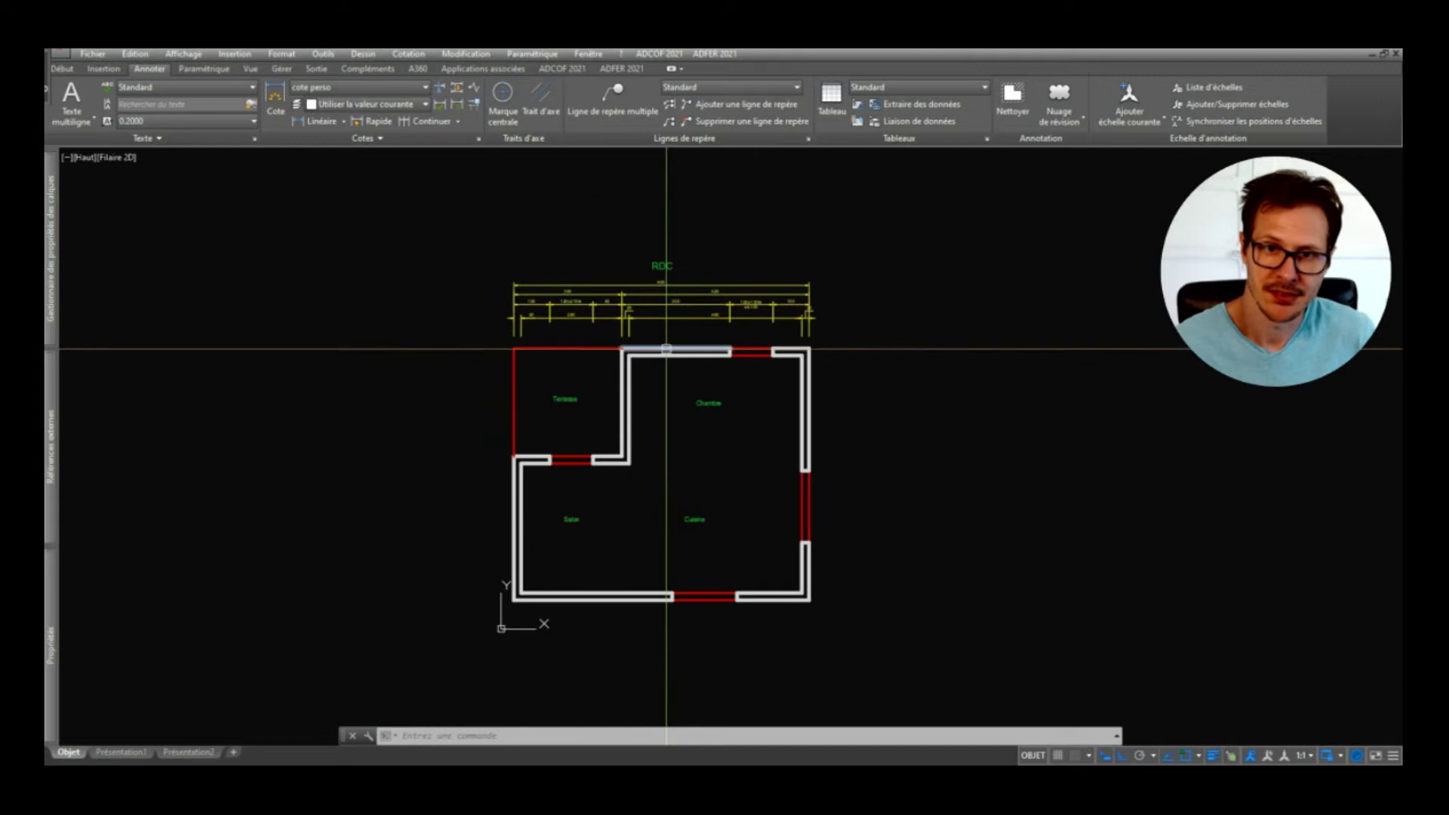
{"action": "left_click", "coordinate": [661, 264]}
{"action": "scroll", "coordinate": [701, 245], "scroll_direction": "up", "scroll_amount": 3}
{"action": "type", "text": "d"}
{"action": "key", "text": "Return"}
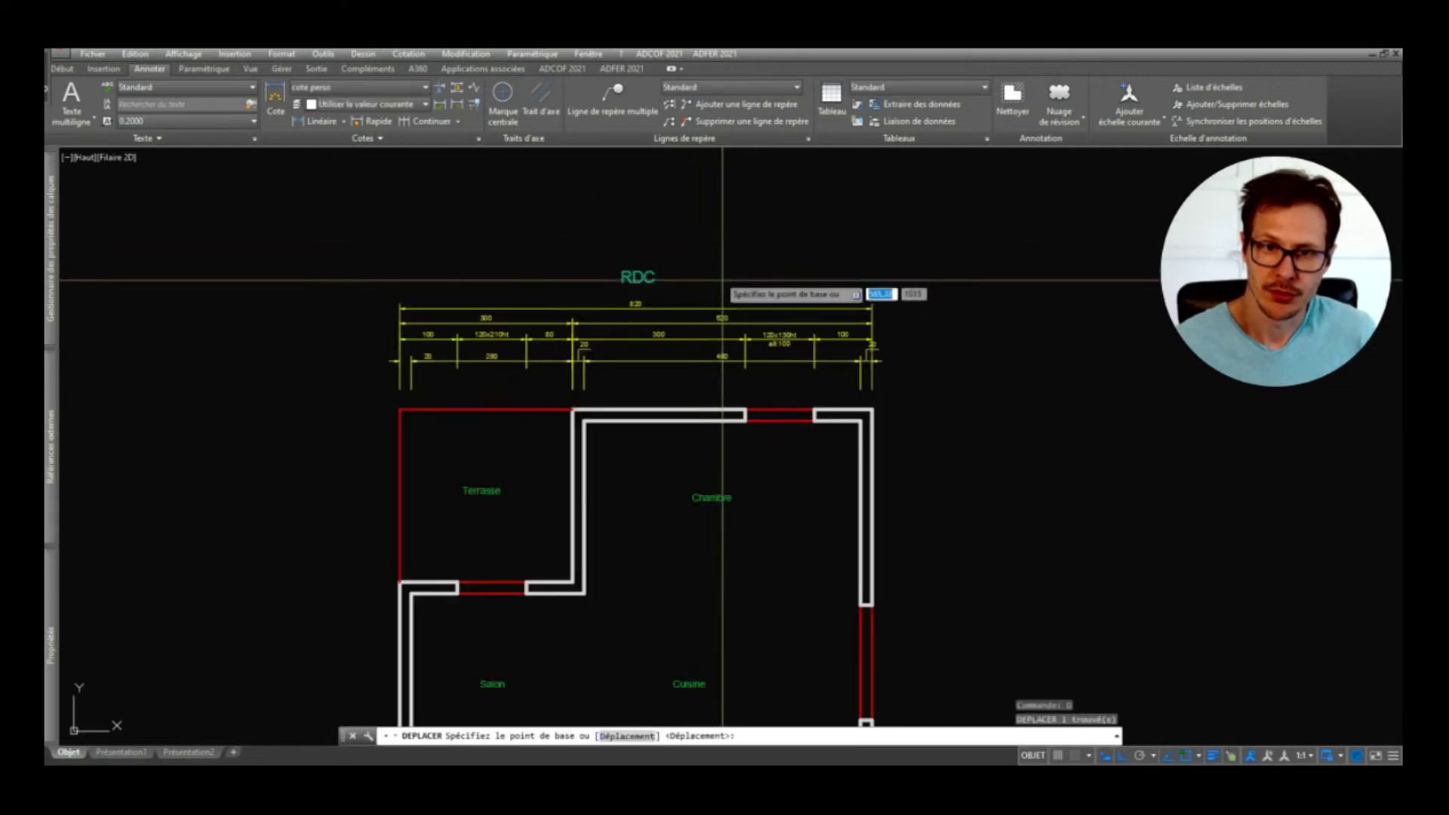
{"action": "left_click", "coordinate": [723, 280]}
{"action": "left_click", "coordinate": [709, 224]}
{"action": "scroll", "coordinate": [710, 224], "scroll_direction": "down", "scroll_amount": 2}
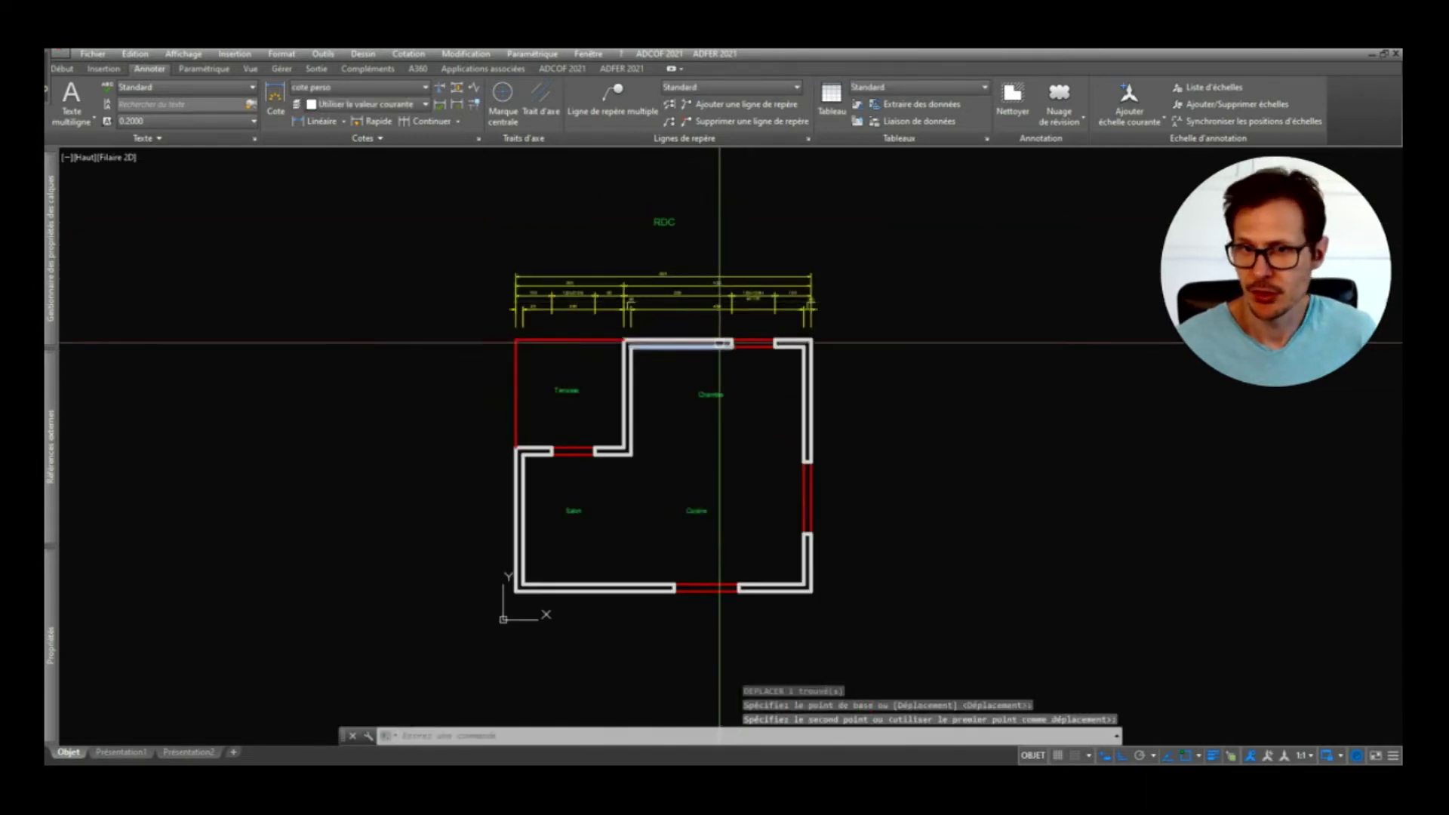
{"action": "scroll", "coordinate": [660, 242], "scroll_direction": "up", "scroll_amount": 2}
{"action": "type", "text": "texte"}
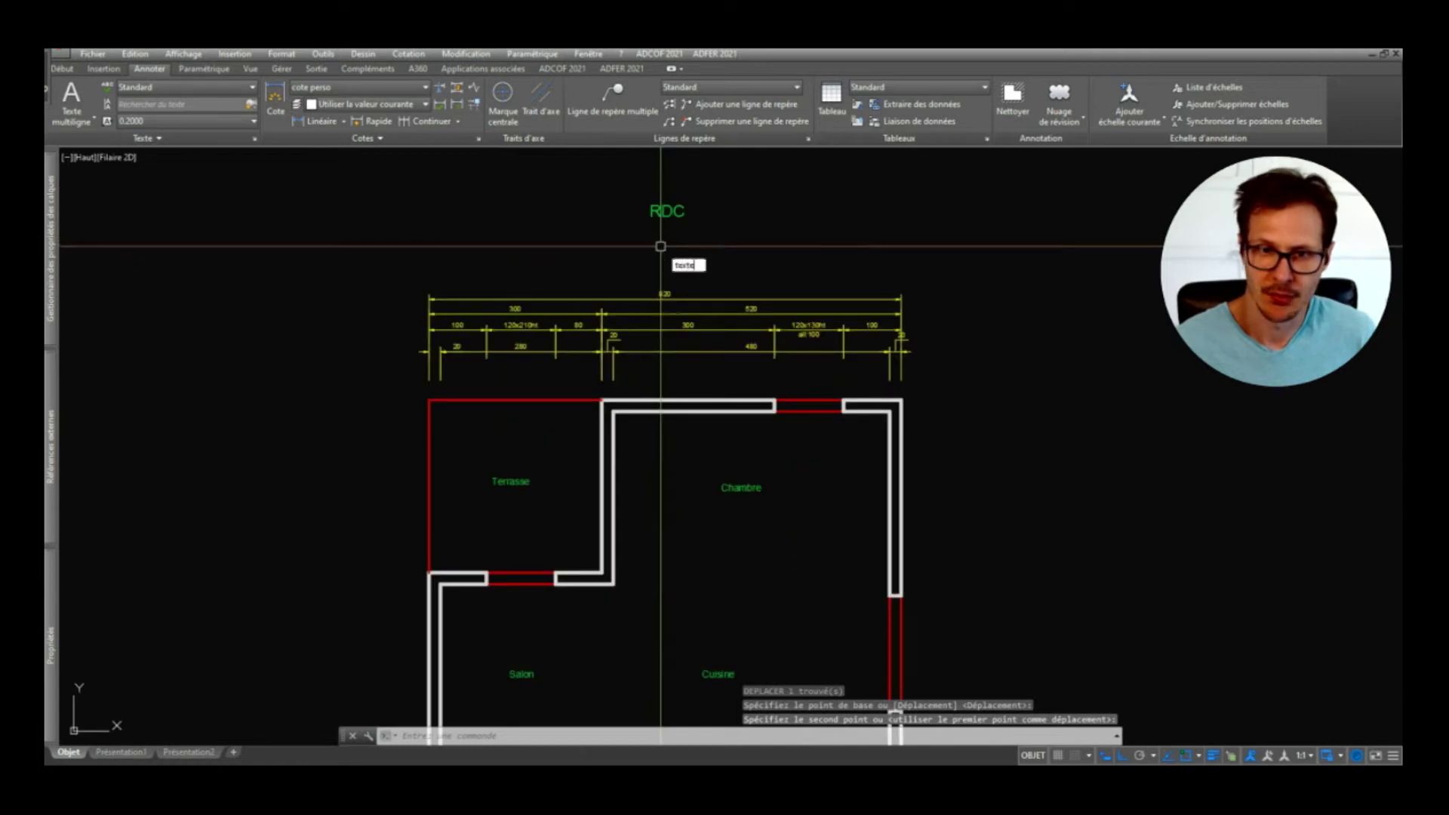
{"action": "key", "text": "Return"}
{"action": "key", "text": "Escape"}
{"action": "key", "text": "Escape"}
Step: Copy the RDC title straight down above the overall dimension and change the copy's text to SUD
{"action": "left_click", "coordinate": [684, 197]}
{"action": "left_click", "coordinate": [653, 223]}
{"action": "type", "text": "c"}
{"action": "key", "text": "Return"}
{"action": "left_click", "coordinate": [739, 207]}
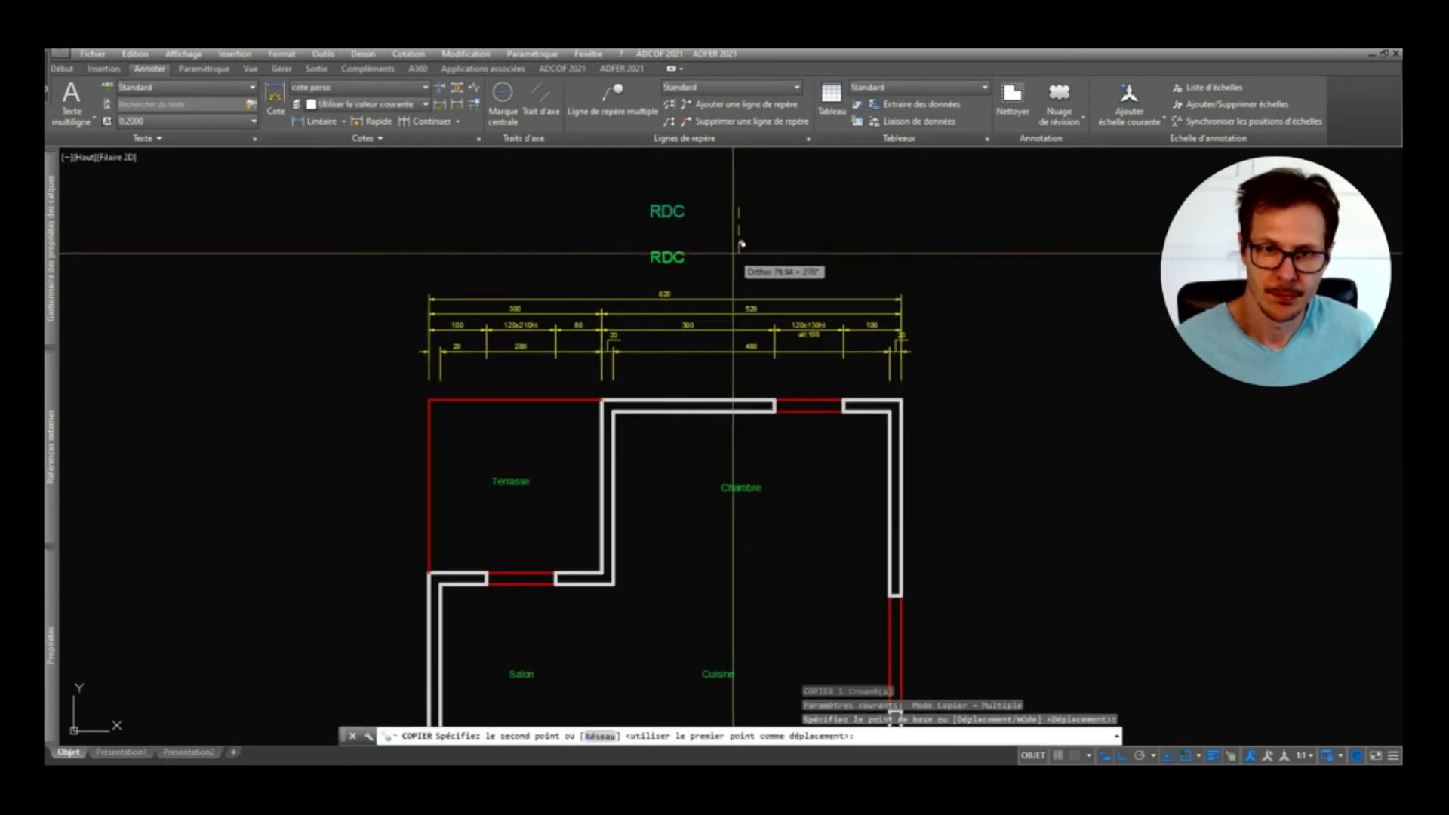
{"action": "left_click", "coordinate": [742, 243]}
{"action": "key", "text": "Escape"}
{"action": "double_click", "coordinate": [667, 259]}
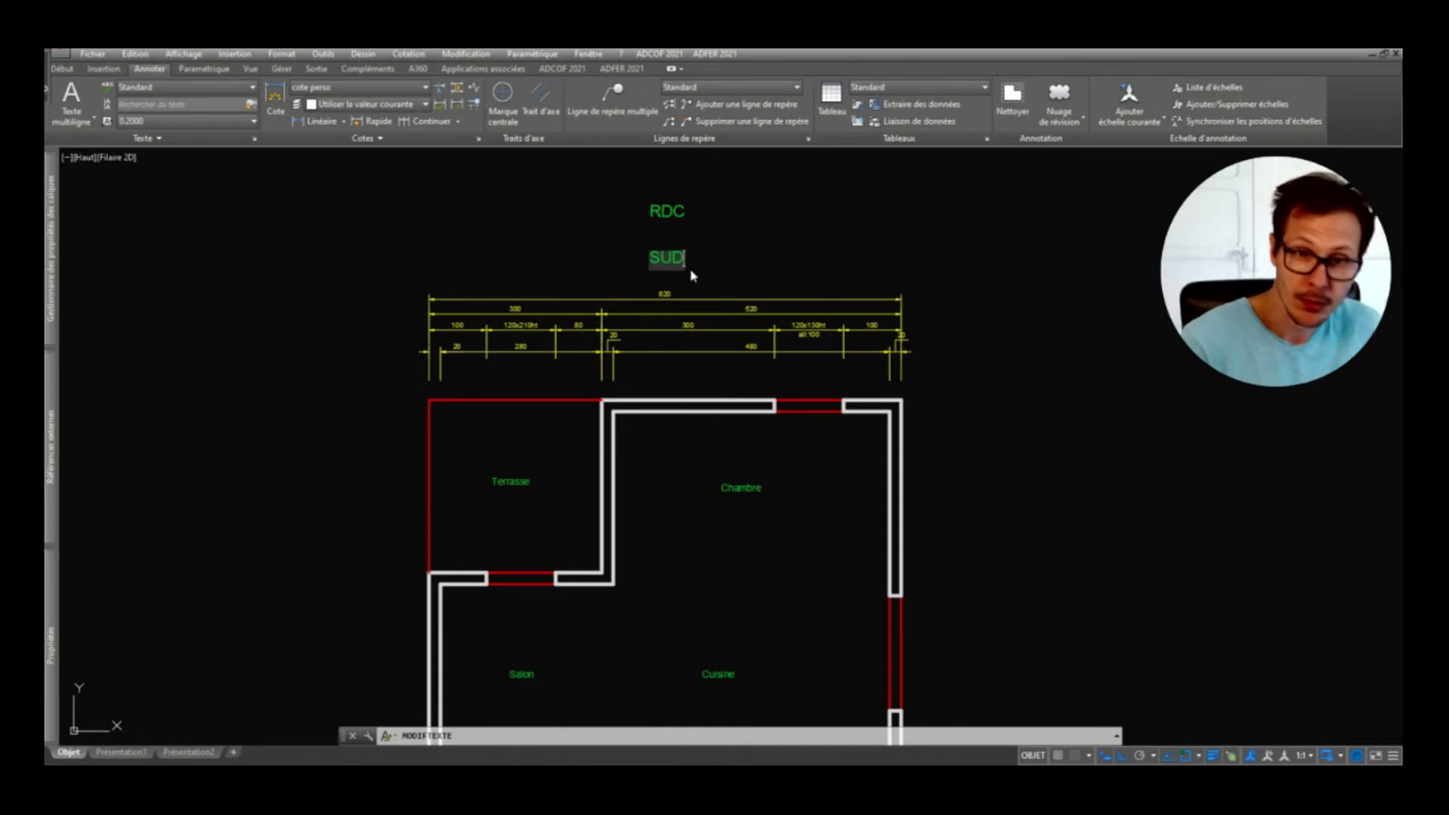
{"action": "key", "text": "Return"}
{"action": "key", "text": "Escape"}
Step: Reduce the SUD label's text height so it is smaller than the RDC title
{"action": "left_click", "coordinate": [657, 259]}
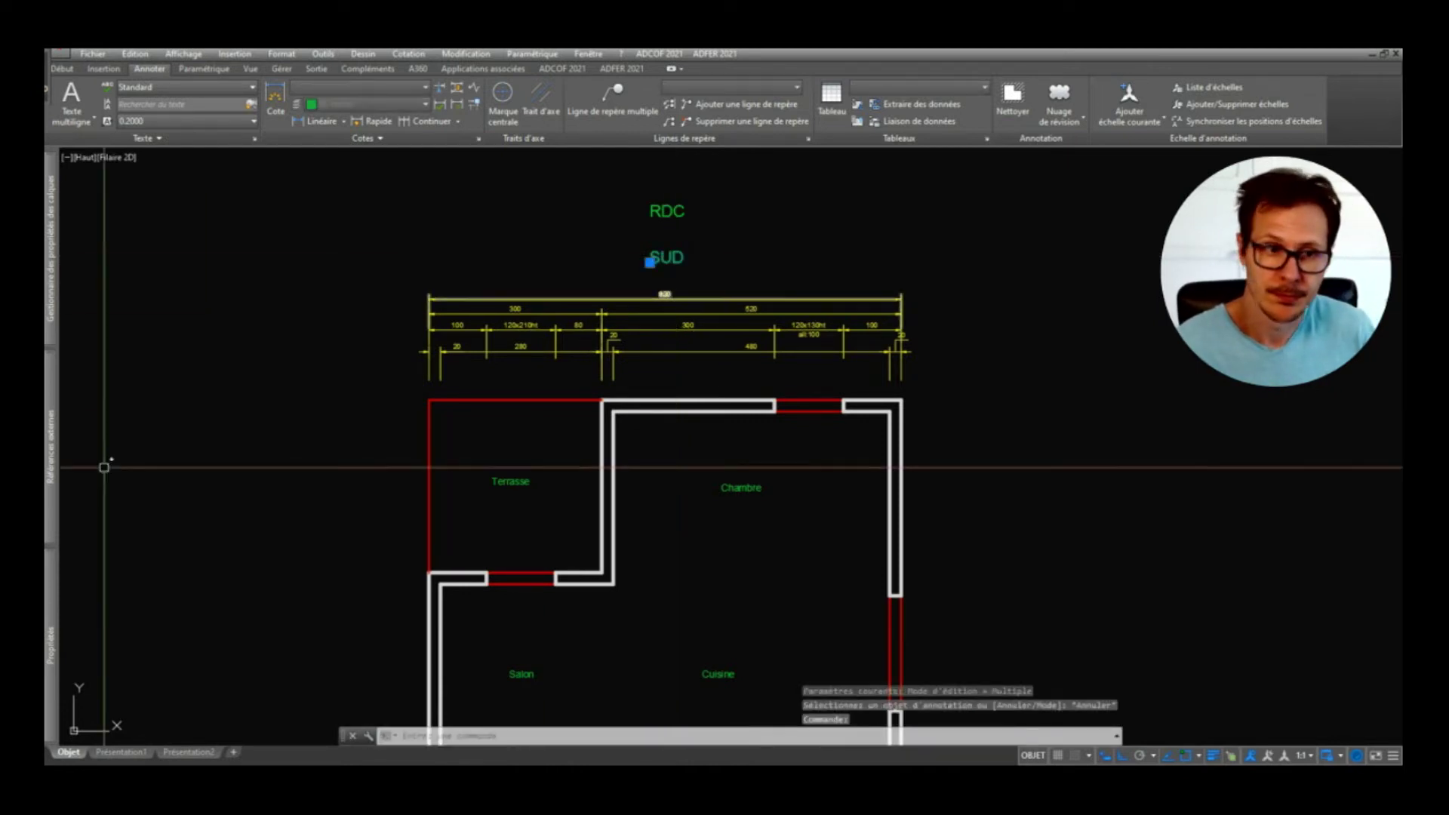
{"action": "mouse_move", "coordinate": [58, 610]}
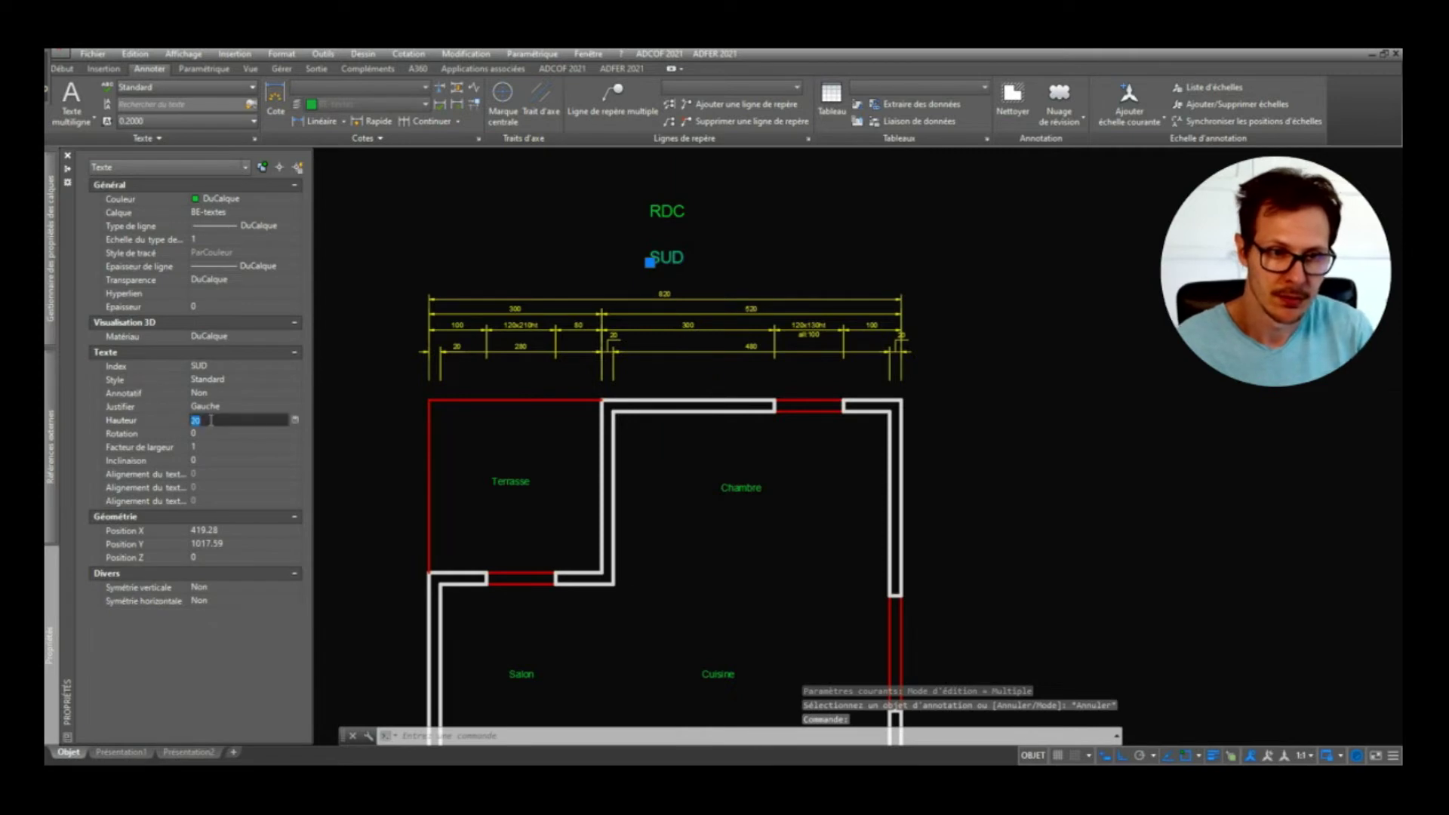
{"action": "key", "text": "Escape"}
Step: Copy the SUD label straight down to below the plan's lower wall and change its text to NORD
{"action": "middle_click_drag", "start_coordinate": [679, 284], "coordinate": [723, 262]}
{"action": "left_click", "coordinate": [711, 241]}
{"action": "type", "text": "CO"}
{"action": "key", "text": "Return"}
{"action": "left_click", "coordinate": [746, 249]}
{"action": "middle_click_drag", "start_coordinate": [750, 575], "coordinate": [787, 256]}
{"action": "left_click", "coordinate": [779, 517]}
{"action": "key", "text": "Return"}
{"action": "double_click", "coordinate": [738, 504]}
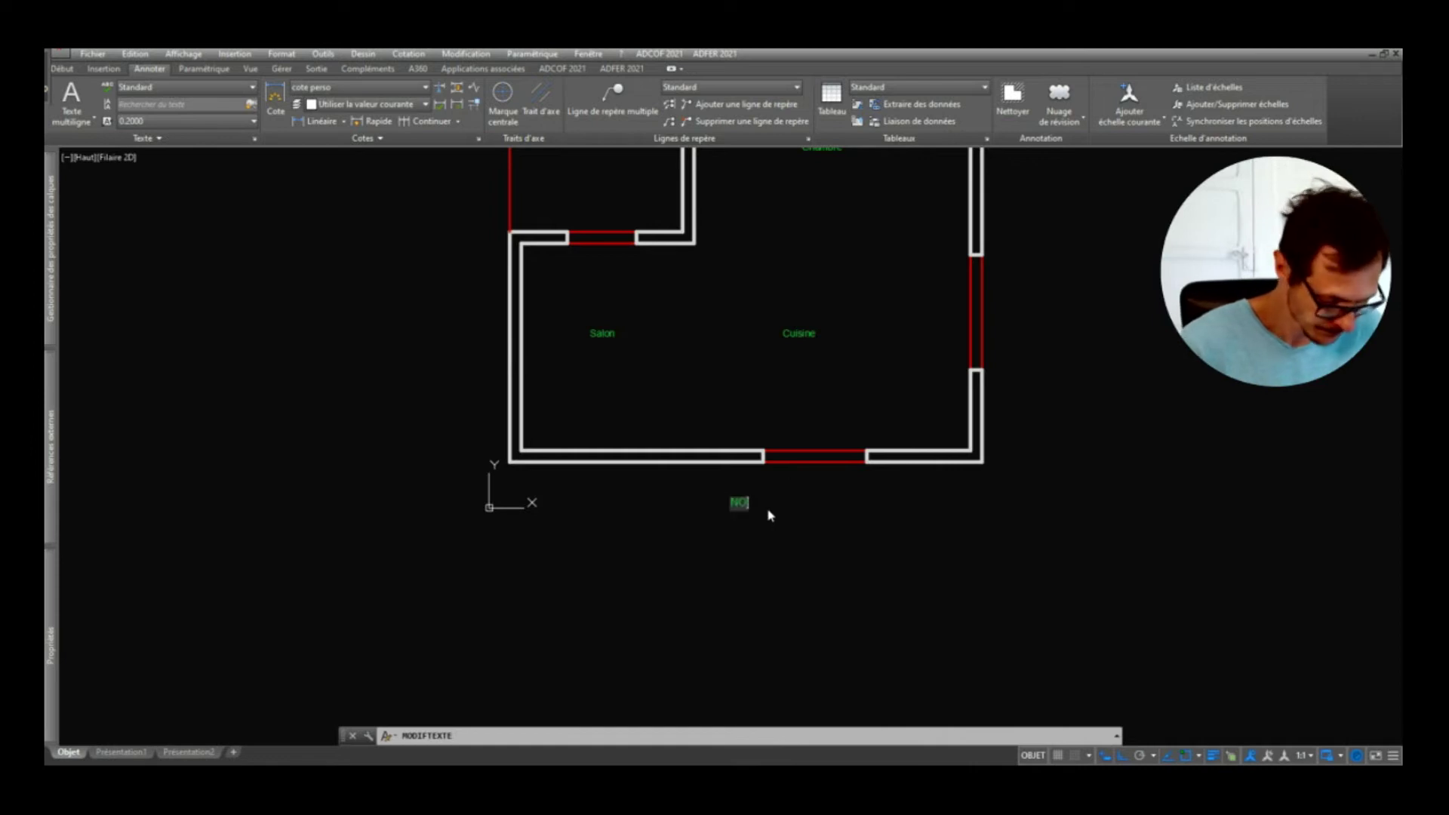
{"action": "left_click", "coordinate": [721, 378]}
Step: Move the SUD label slightly up to leave room for an arrow above the overall dimension
{"action": "scroll", "coordinate": [725, 416], "scroll_direction": "down", "scroll_amount": 3}
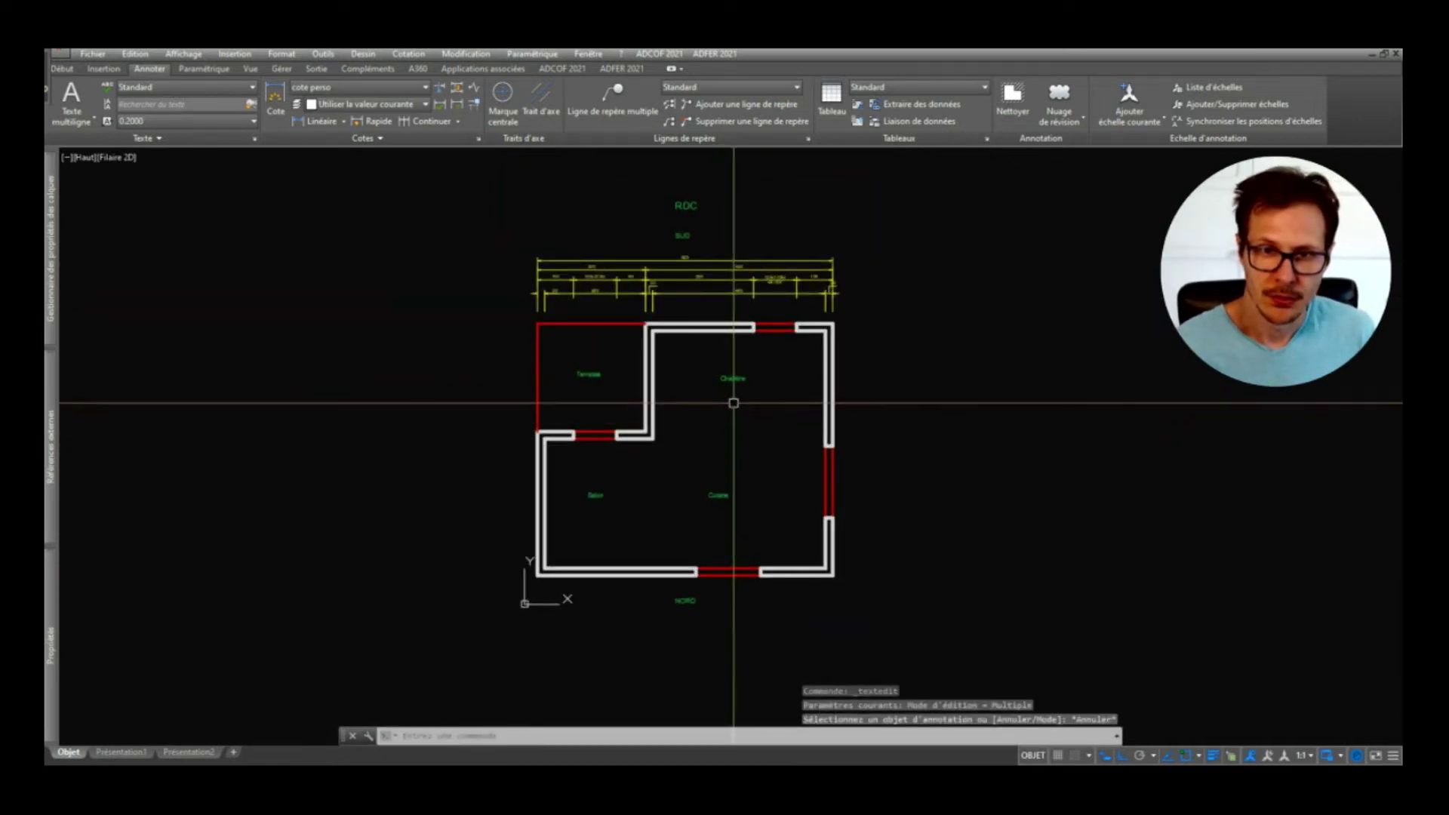
{"action": "middle_click_drag", "start_coordinate": [707, 548], "coordinate": [671, 527]}
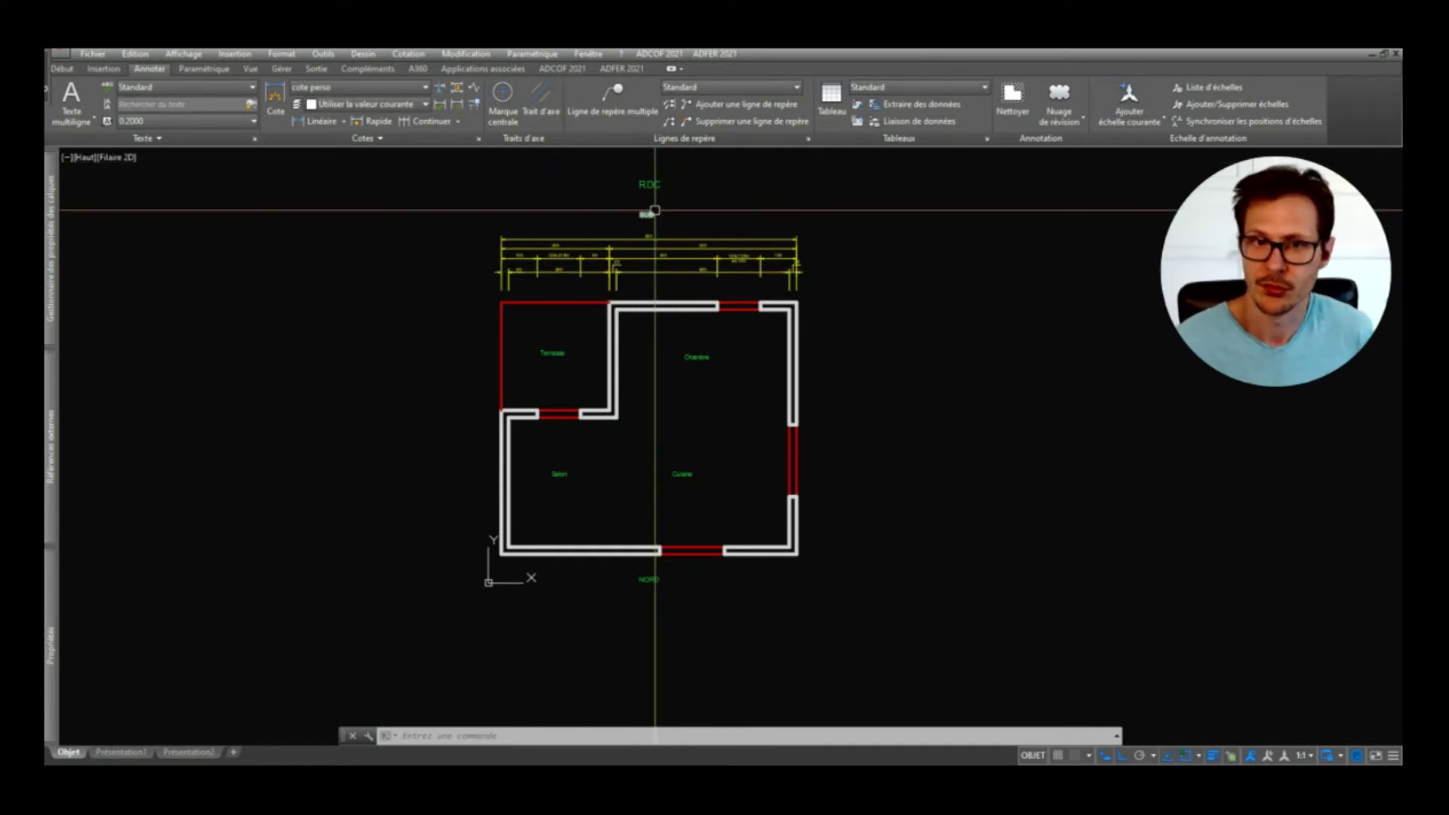
{"action": "middle_click_drag", "start_coordinate": [653, 215], "coordinate": [682, 228]}
{"action": "scroll", "coordinate": [682, 225], "scroll_direction": "up", "scroll_amount": 4}
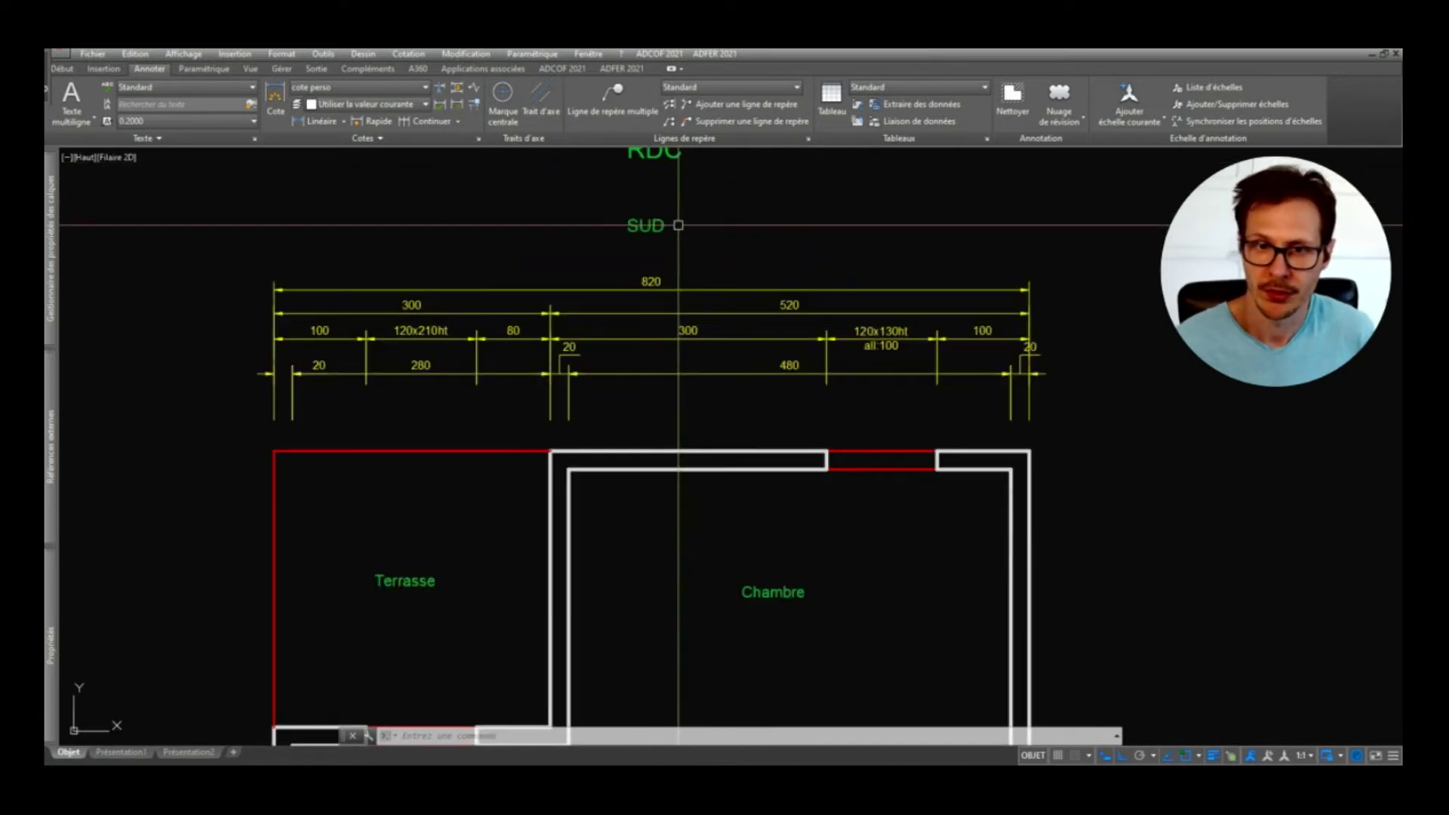
{"action": "left_click", "coordinate": [664, 224]}
{"action": "type", "text": "d"}
{"action": "key", "text": "Return"}
{"action": "left_click", "coordinate": [688, 225]}
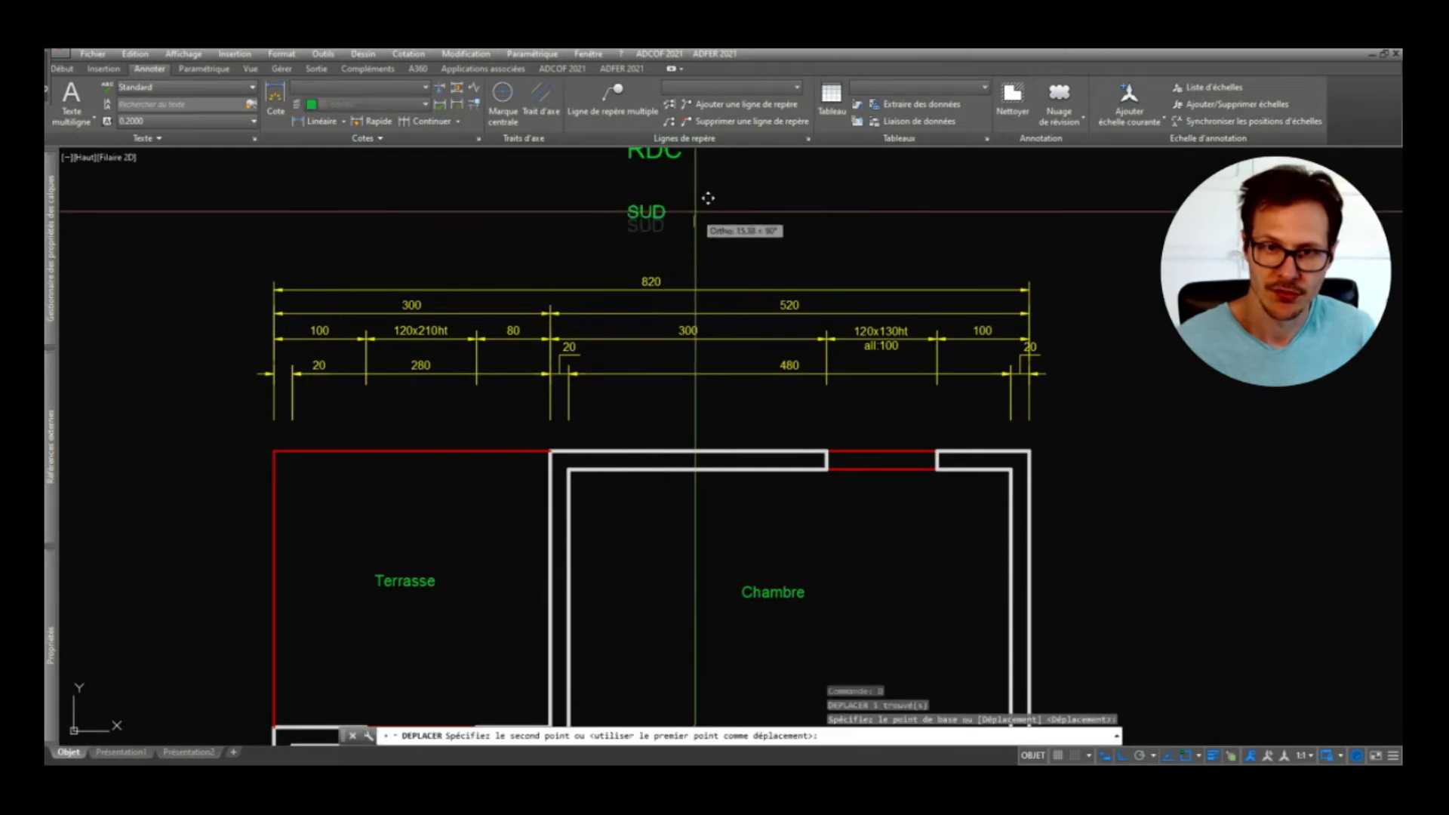
{"action": "left_click", "coordinate": [692, 210]}
Step: Draw a small right triangle of lines below SUD and delete its vertical and horizontal sides, keeping the slanted one
{"action": "type", "text": "l"}
{"action": "key", "text": "Return"}
{"action": "scroll", "coordinate": [634, 249], "scroll_direction": "up", "scroll_amount": 2}
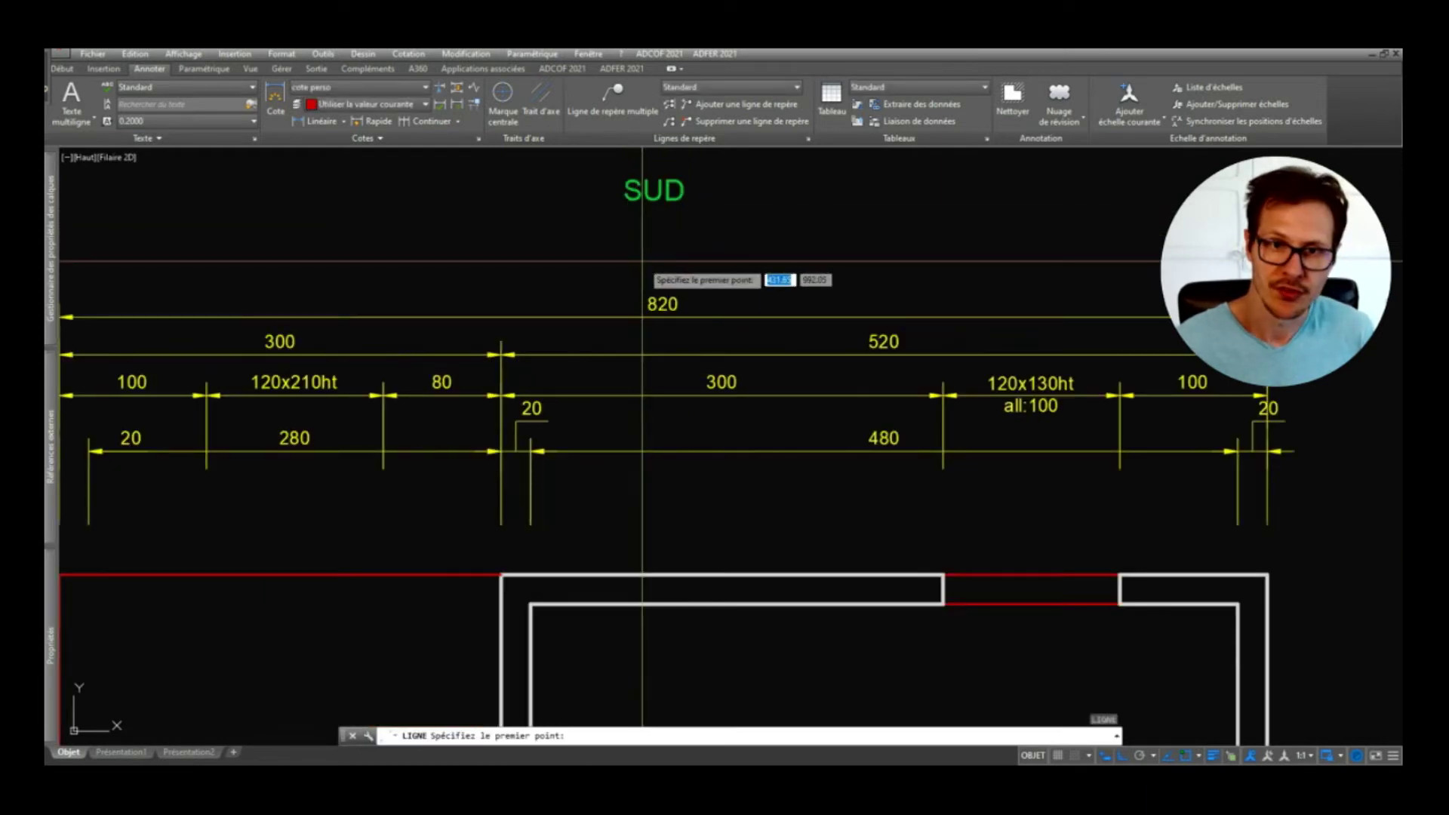
{"action": "scroll", "coordinate": [648, 235], "scroll_direction": "up", "scroll_amount": 2}
{"action": "left_click", "coordinate": [646, 235]}
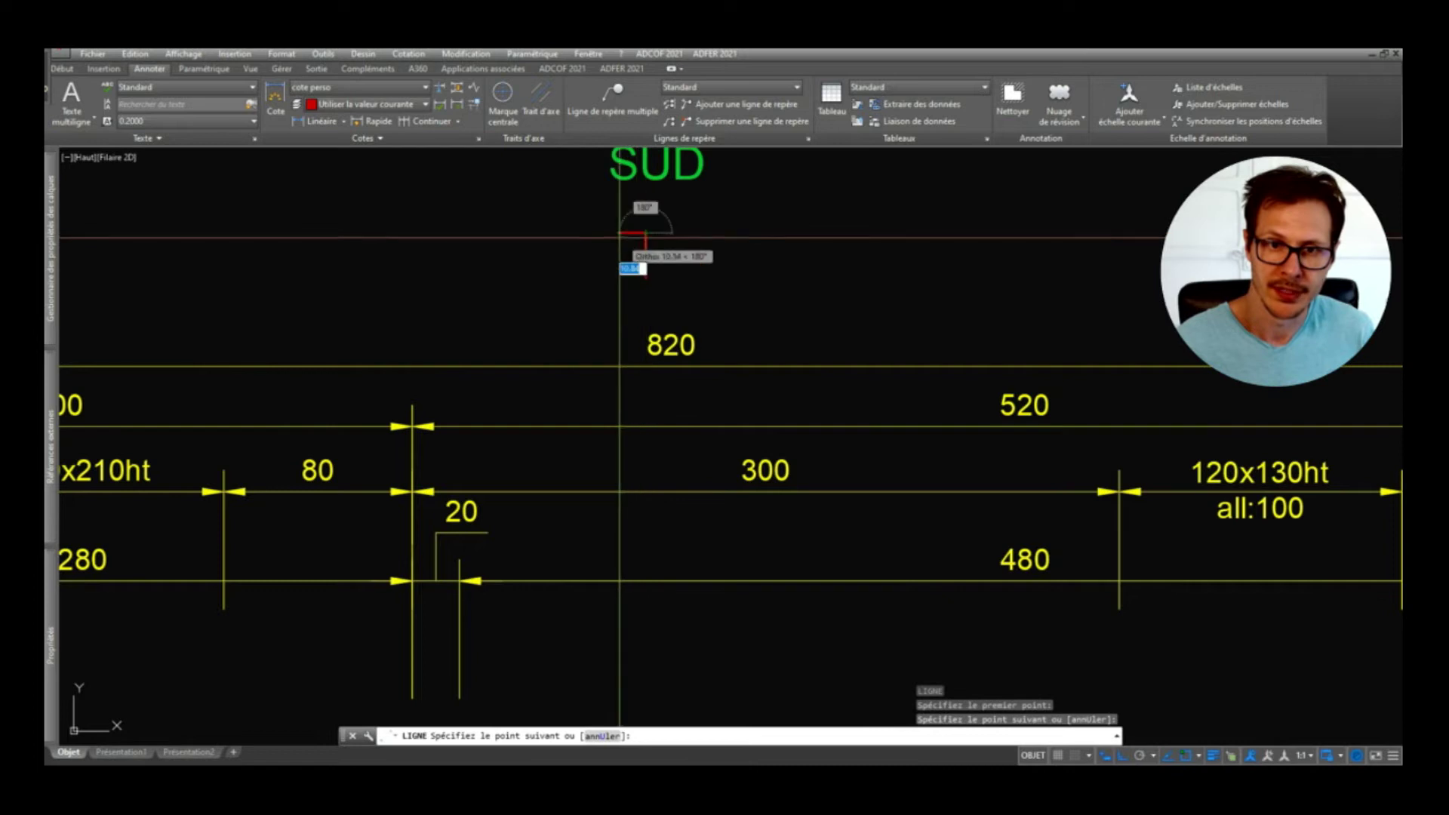
{"action": "left_click", "coordinate": [616, 234]}
{"action": "left_click", "coordinate": [645, 276]}
{"action": "key", "text": "Return"}
{"action": "left_click", "coordinate": [654, 222]}
{"action": "left_click", "coordinate": [634, 242]}
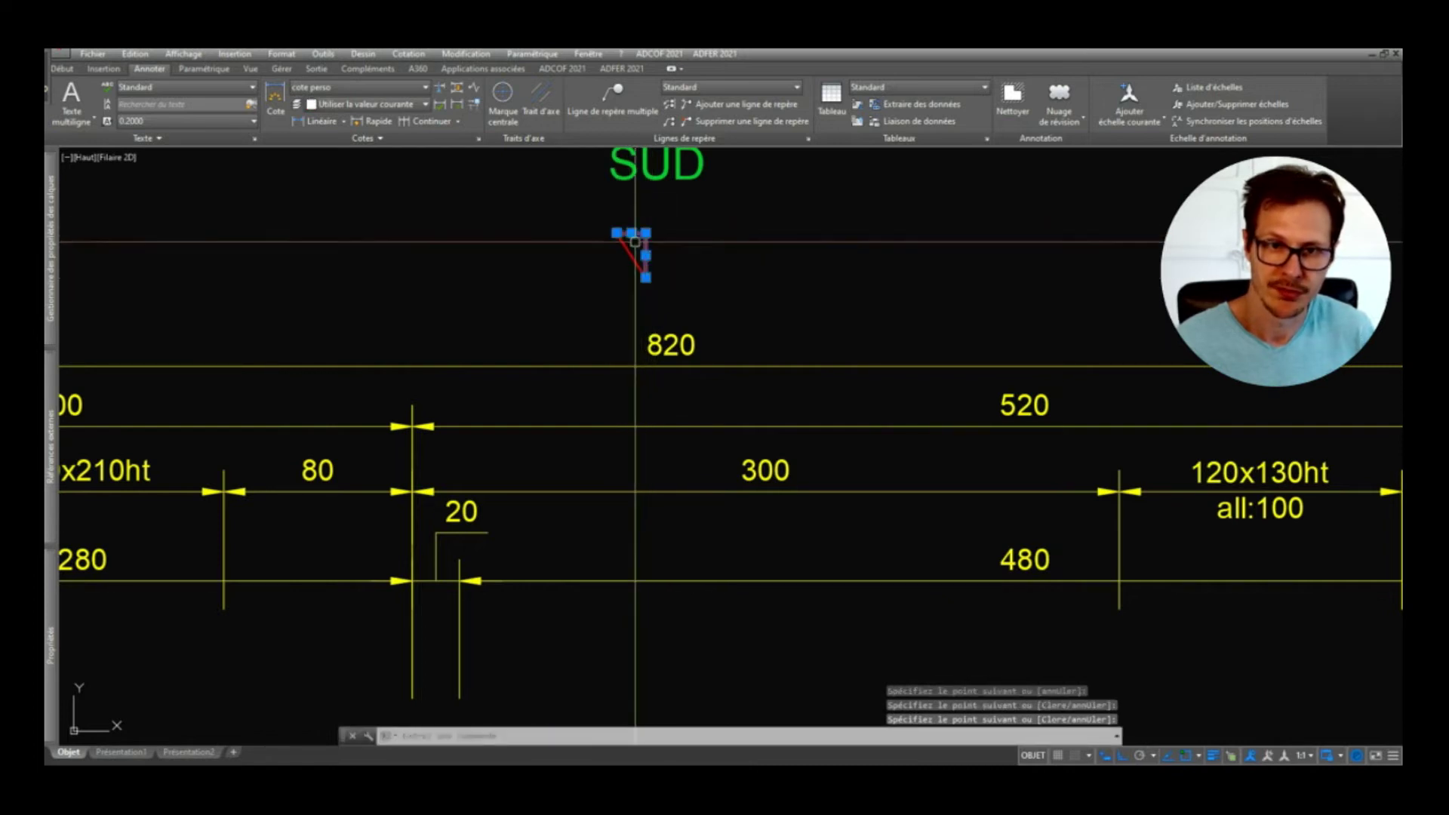
{"action": "key", "text": "Delete"}
Step: Mirror the slanted line about a vertical axis through its lower end to form a V, keeping the original
{"action": "left_click", "coordinate": [640, 241]}
{"action": "left_click", "coordinate": [597, 262]}
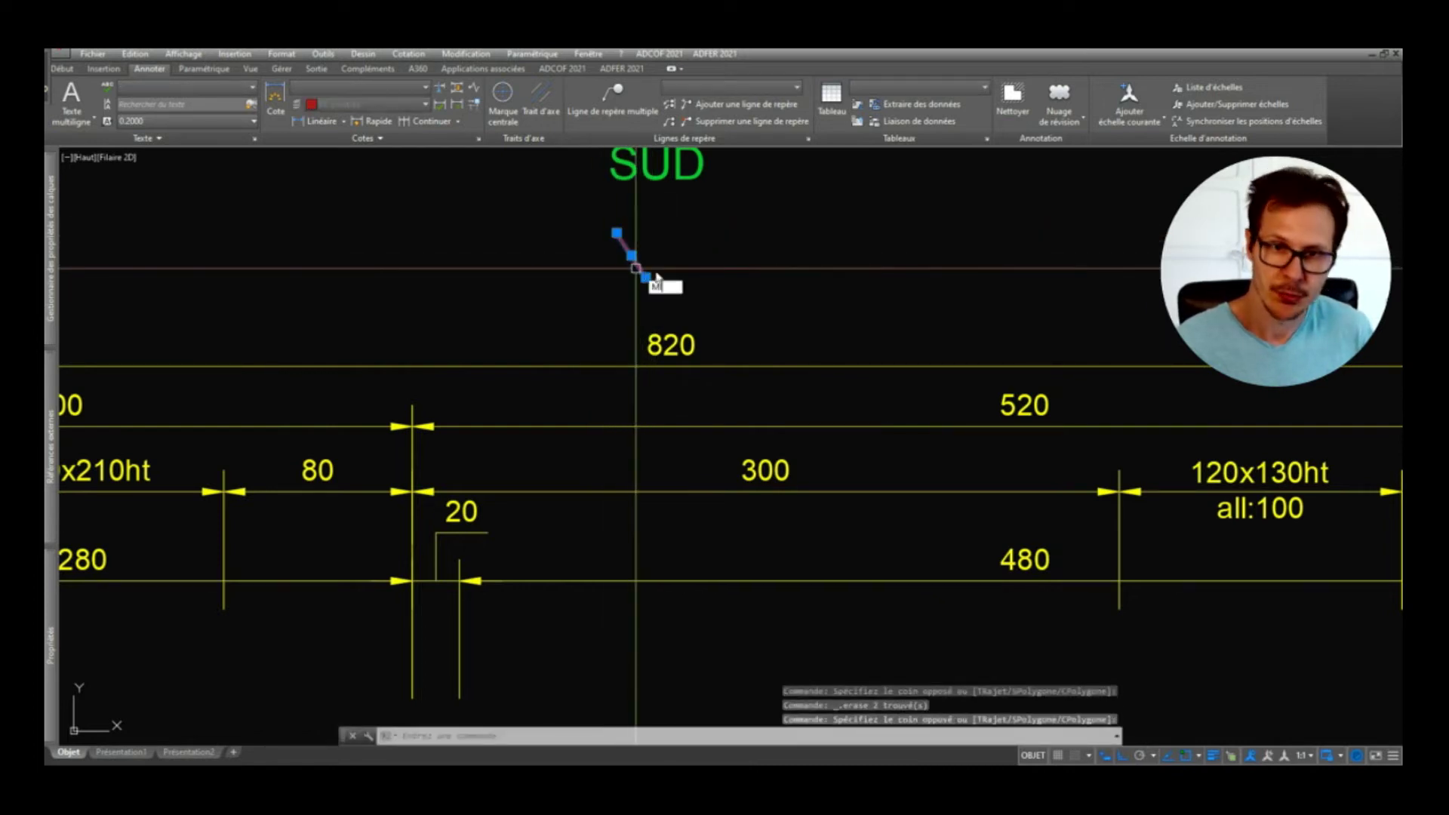
{"action": "key", "text": "Return"}
{"action": "left_click", "coordinate": [650, 216]}
{"action": "key", "text": "Return"}
Step: Match the properties of the SUD label onto the two slanted arrowhead lines
{"action": "type", "text": "cp"}
{"action": "key", "text": "Return"}
{"action": "left_click", "coordinate": [680, 172]}
{"action": "left_click", "coordinate": [683, 201]}
{"action": "left_click", "coordinate": [604, 261]}
{"action": "key", "text": "Return"}
Step: Draw a line across the top of the V to close the triangle and match its properties to the green sides
{"action": "key", "text": "Return"}
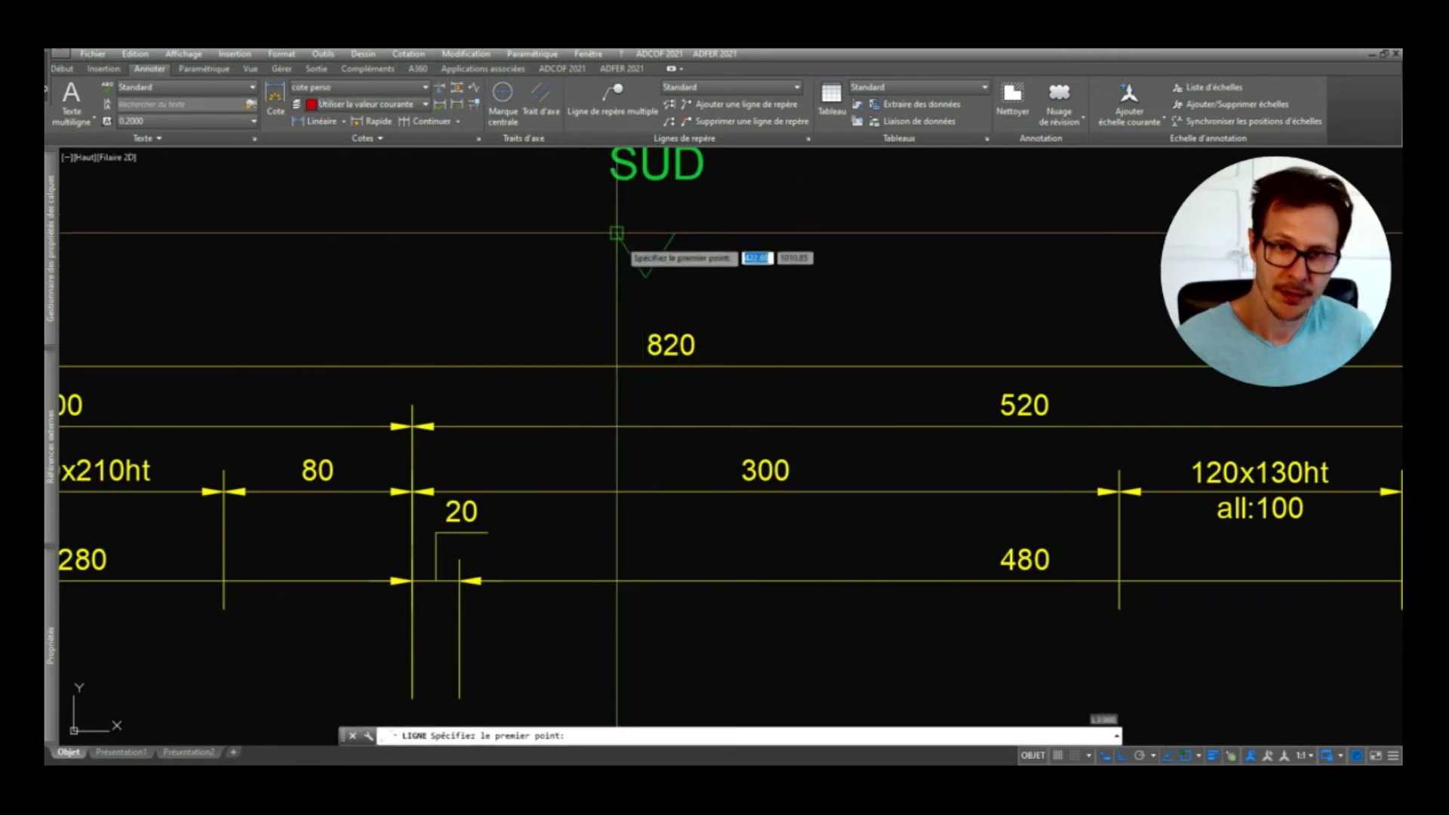
{"action": "key", "text": "Return"}
{"action": "left_click", "coordinate": [668, 248]}
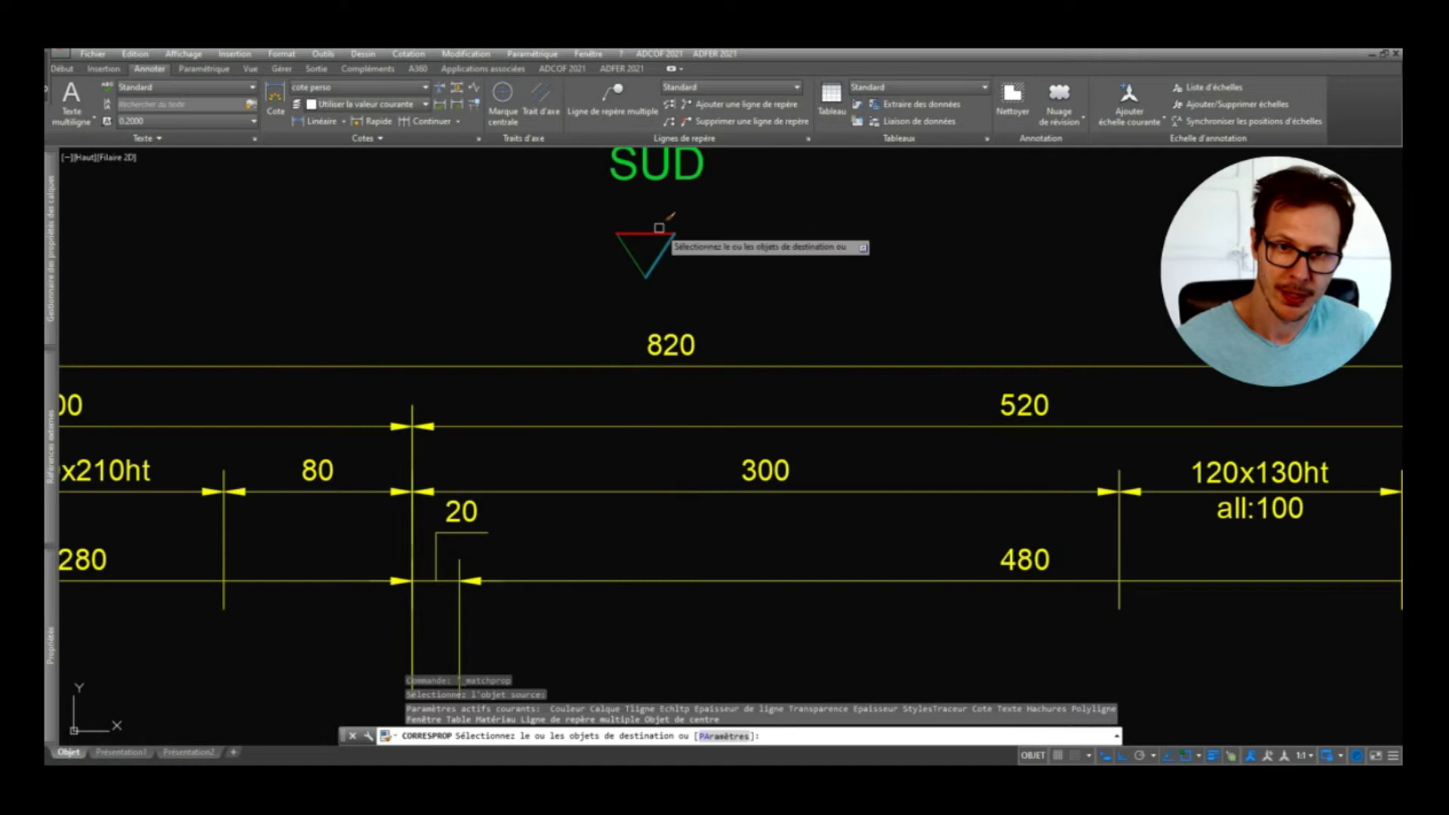
{"action": "left_click", "coordinate": [612, 258]}
{"action": "key", "text": "Return"}
Step: Move the triangle slightly right and then up so it sits closer and more centred under the SUD label
{"action": "scroll", "coordinate": [619, 264], "scroll_direction": "down", "scroll_amount": 5}
{"action": "scroll", "coordinate": [641, 275], "scroll_direction": "up", "scroll_amount": 2}
{"action": "scroll", "coordinate": [650, 279], "scroll_direction": "down", "scroll_amount": 2}
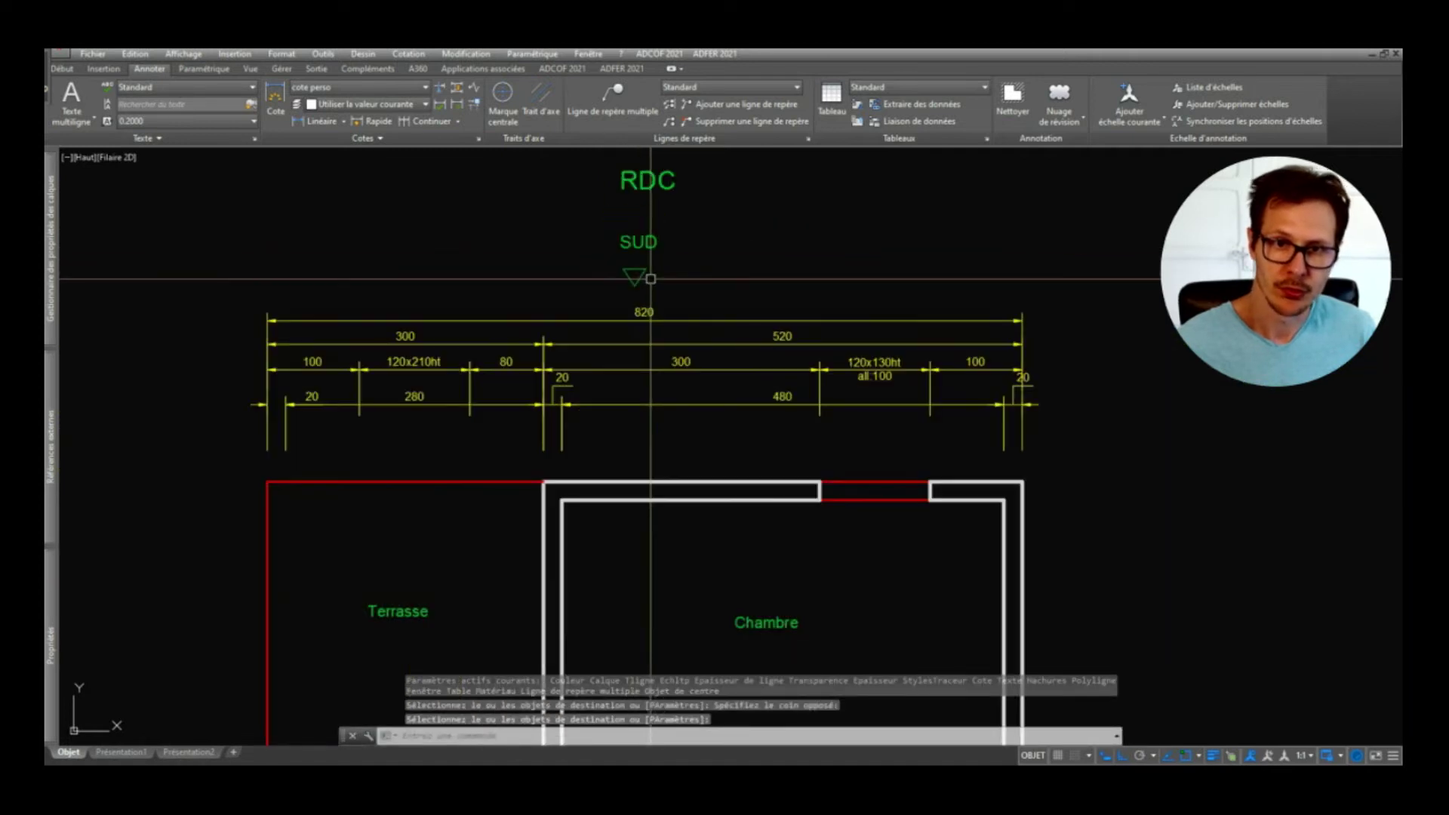
{"action": "scroll", "coordinate": [643, 480], "scroll_direction": "down", "scroll_amount": 2}
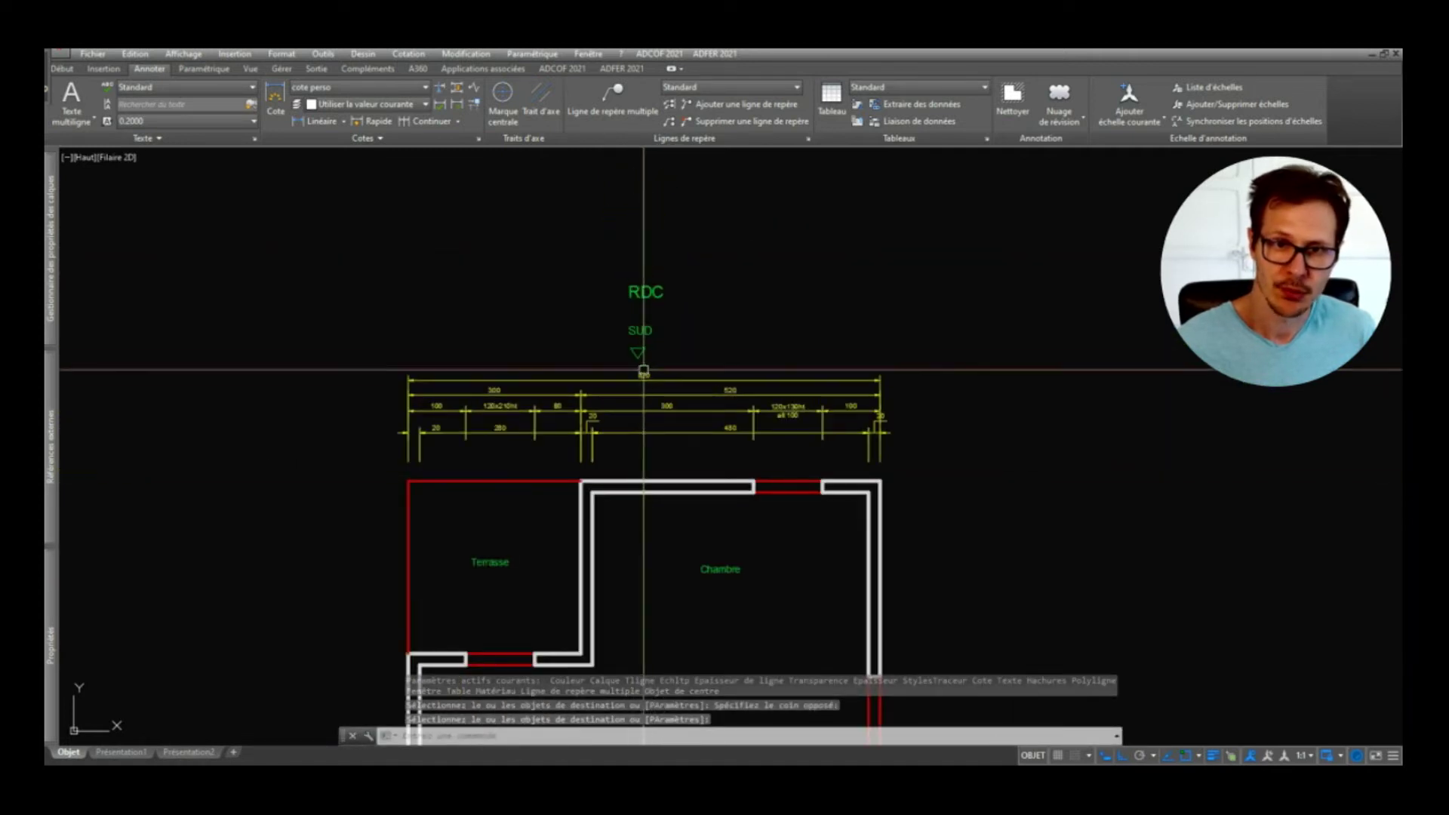
{"action": "scroll", "coordinate": [643, 353], "scroll_direction": "up", "scroll_amount": 2}
{"action": "left_click", "coordinate": [662, 337]}
{"action": "left_click", "coordinate": [601, 366]}
{"action": "scroll", "coordinate": [667, 332], "scroll_direction": "up", "scroll_amount": 1}
{"action": "scroll", "coordinate": [667, 324], "scroll_direction": "up", "scroll_amount": 2}
{"action": "type", "text": "d"}
{"action": "key", "text": "space"}
{"action": "left_click", "coordinate": [719, 353]}
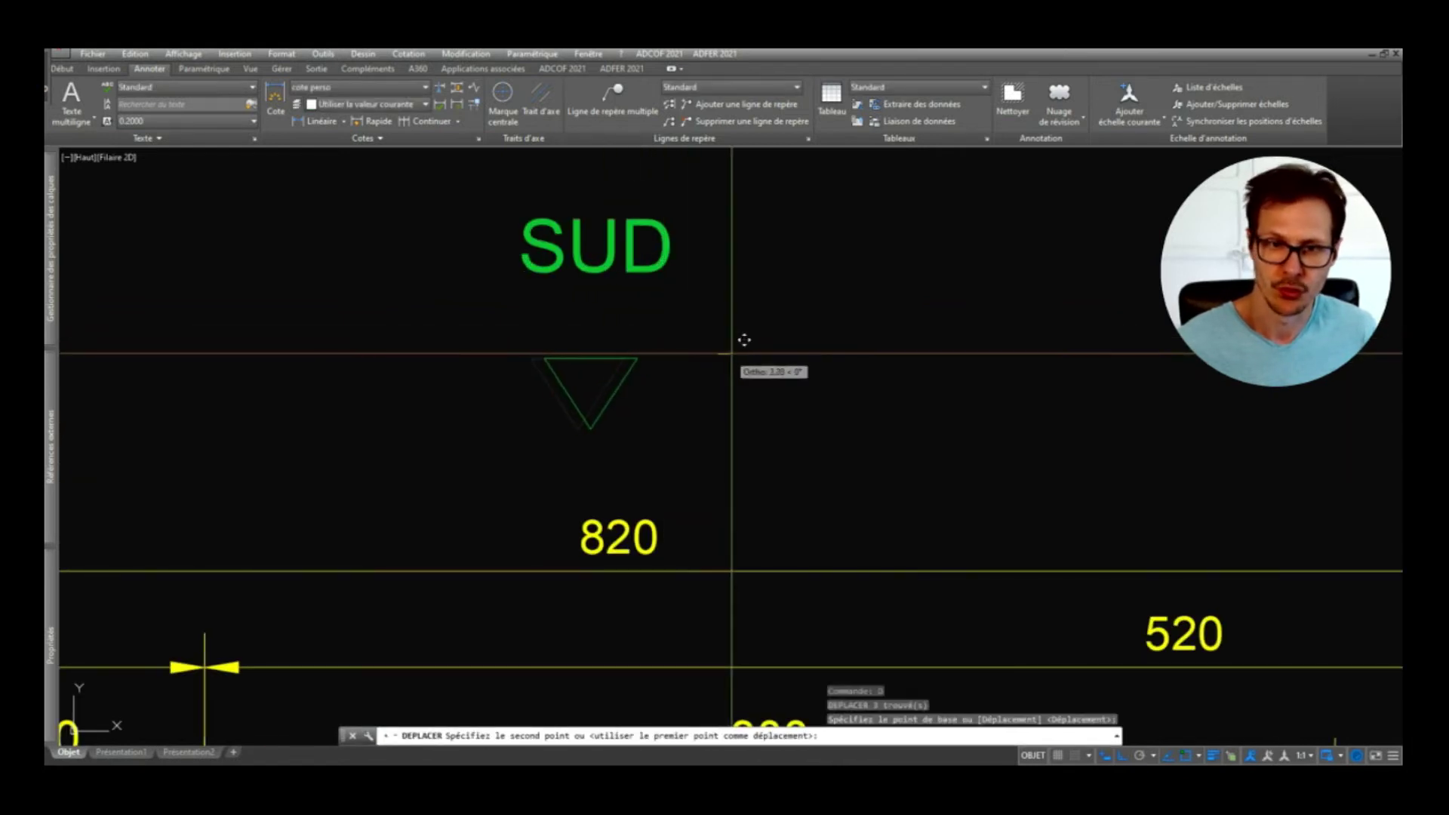
{"action": "left_click", "coordinate": [735, 352]}
{"action": "left_click", "coordinate": [721, 317]}
{"action": "left_click", "coordinate": [542, 414]}
{"action": "key", "text": "Escape"}
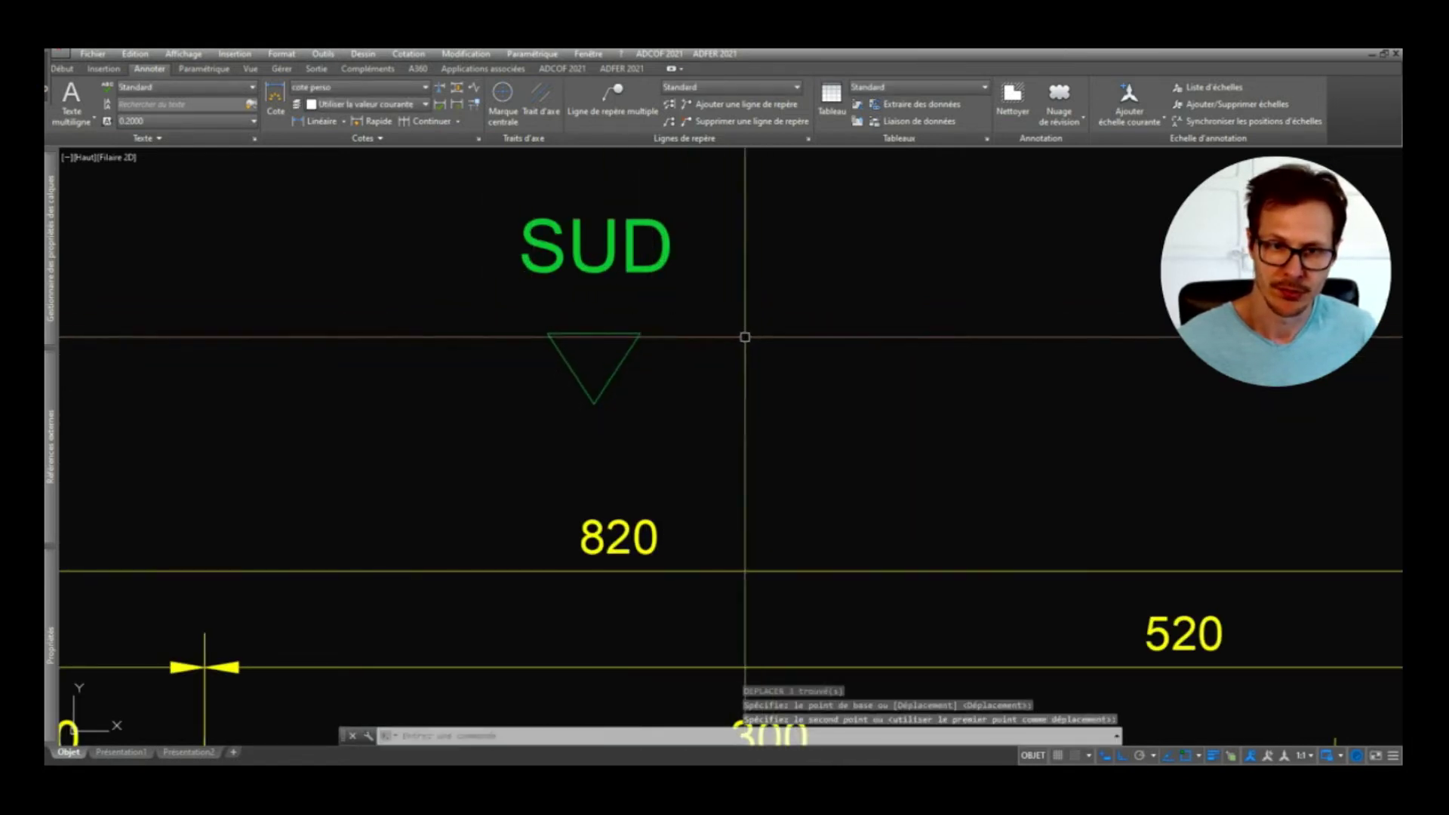
Step: Draw a short vertical line upward from the midpoint of the triangle's top edge towards the SUD label
{"action": "type", "text": "l"}
{"action": "key", "text": "Return"}
{"action": "left_click", "coordinate": [593, 333]}
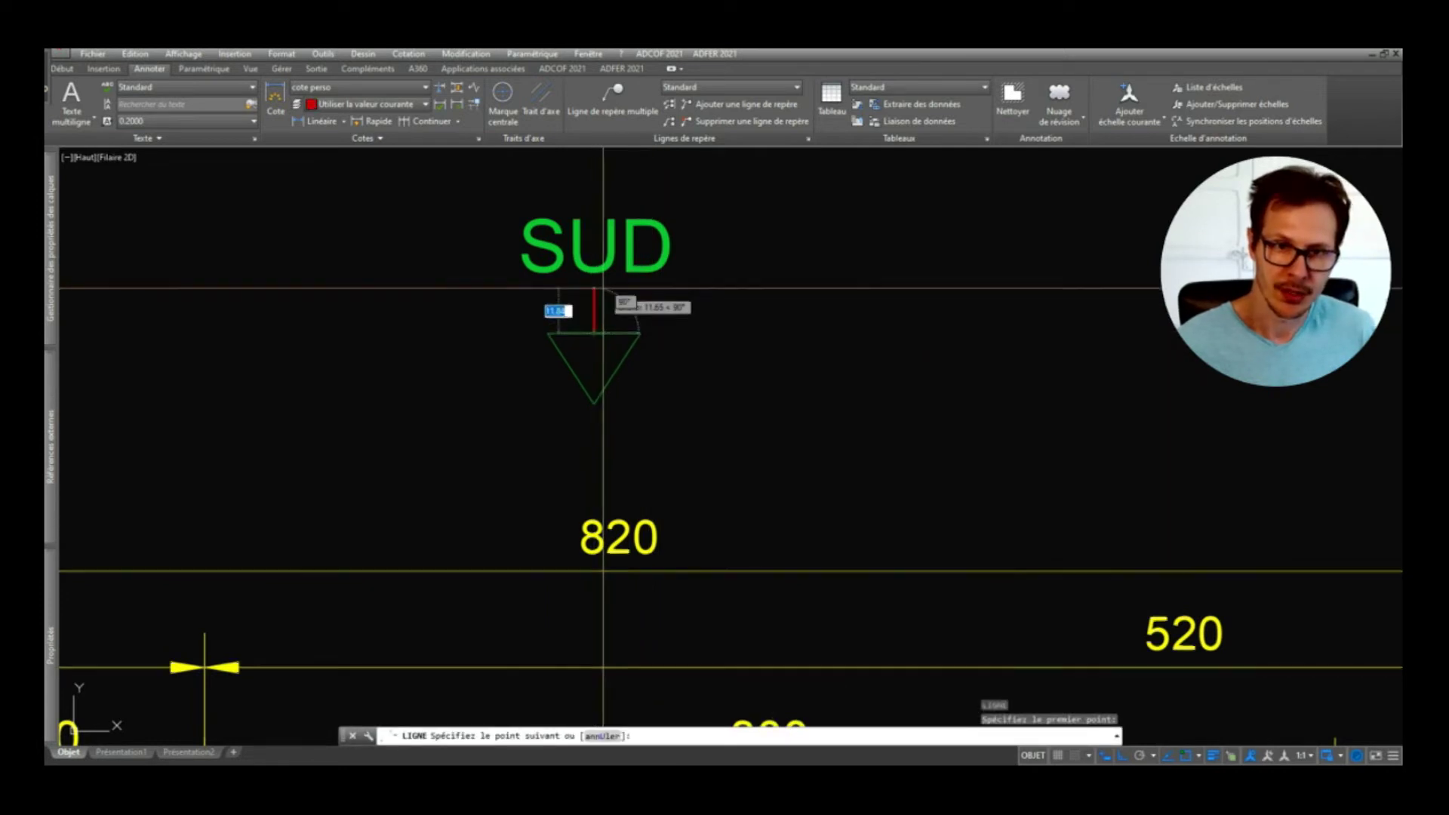
{"action": "scroll", "coordinate": [602, 288], "scroll_direction": "up", "scroll_amount": 2}
{"action": "left_click", "coordinate": [601, 303]}
{"action": "key", "text": "space"}
Step: Copy the vertical line to the left and delete the surplus lines, keeping only one just left of the arrow's centre
{"action": "left_click", "coordinate": [615, 301]}
{"action": "left_click", "coordinate": [569, 327]}
{"action": "type", "text": "co"}
{"action": "left_click", "coordinate": [698, 325]}
{"action": "left_click", "coordinate": [676, 325]}
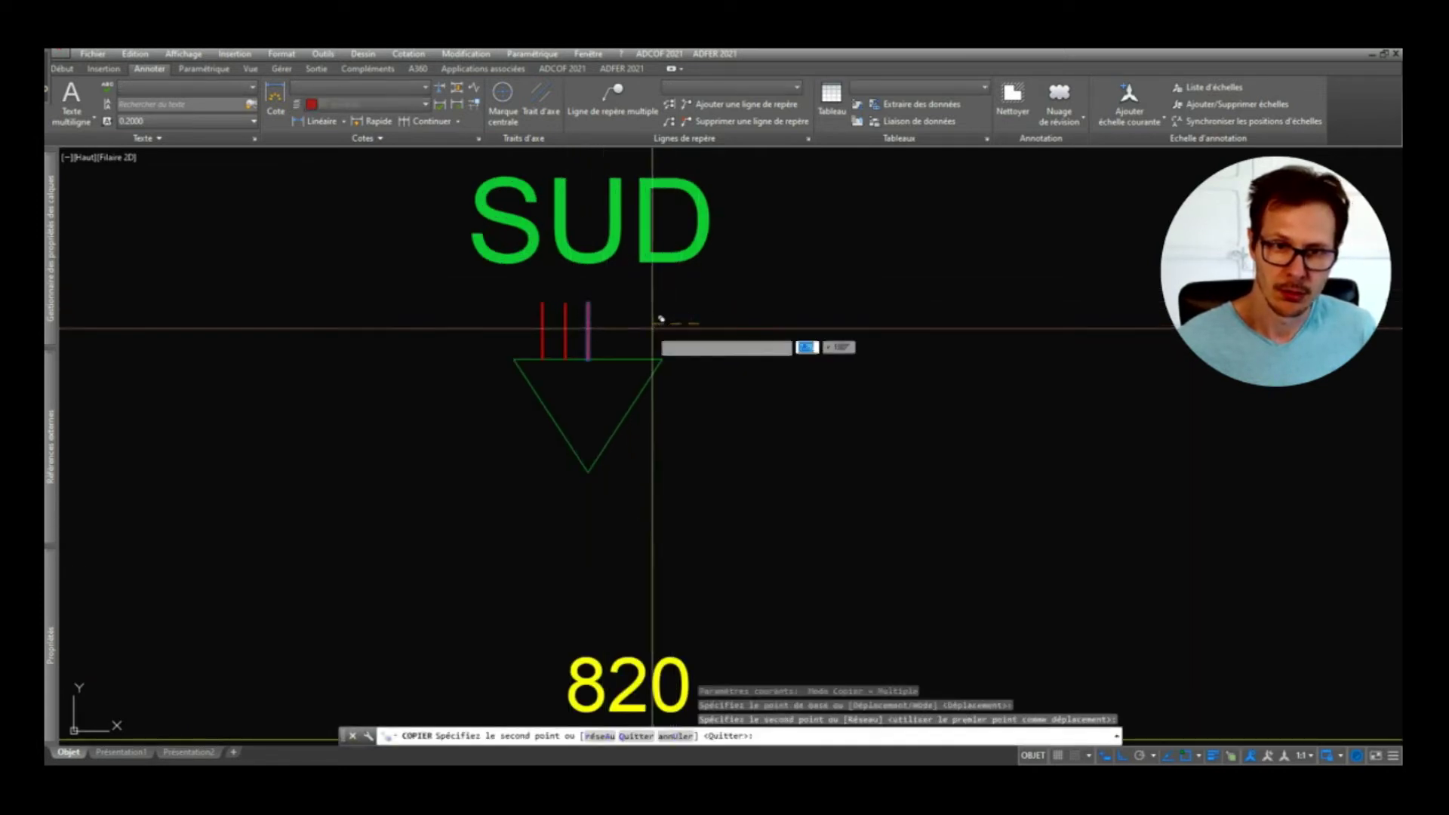
{"action": "key", "text": "space"}
{"action": "left_click", "coordinate": [620, 327]}
{"action": "left_click", "coordinate": [597, 327]}
{"action": "left_click", "coordinate": [582, 314]}
{"action": "key", "text": "Delete"}
Step: Mirror the remaining vertical line about the arrow's centre axis to form both sides of the shaft, keeping the original
{"action": "left_click", "coordinate": [567, 317]}
{"action": "left_click", "coordinate": [573, 322]}
{"action": "key", "text": "Return"}
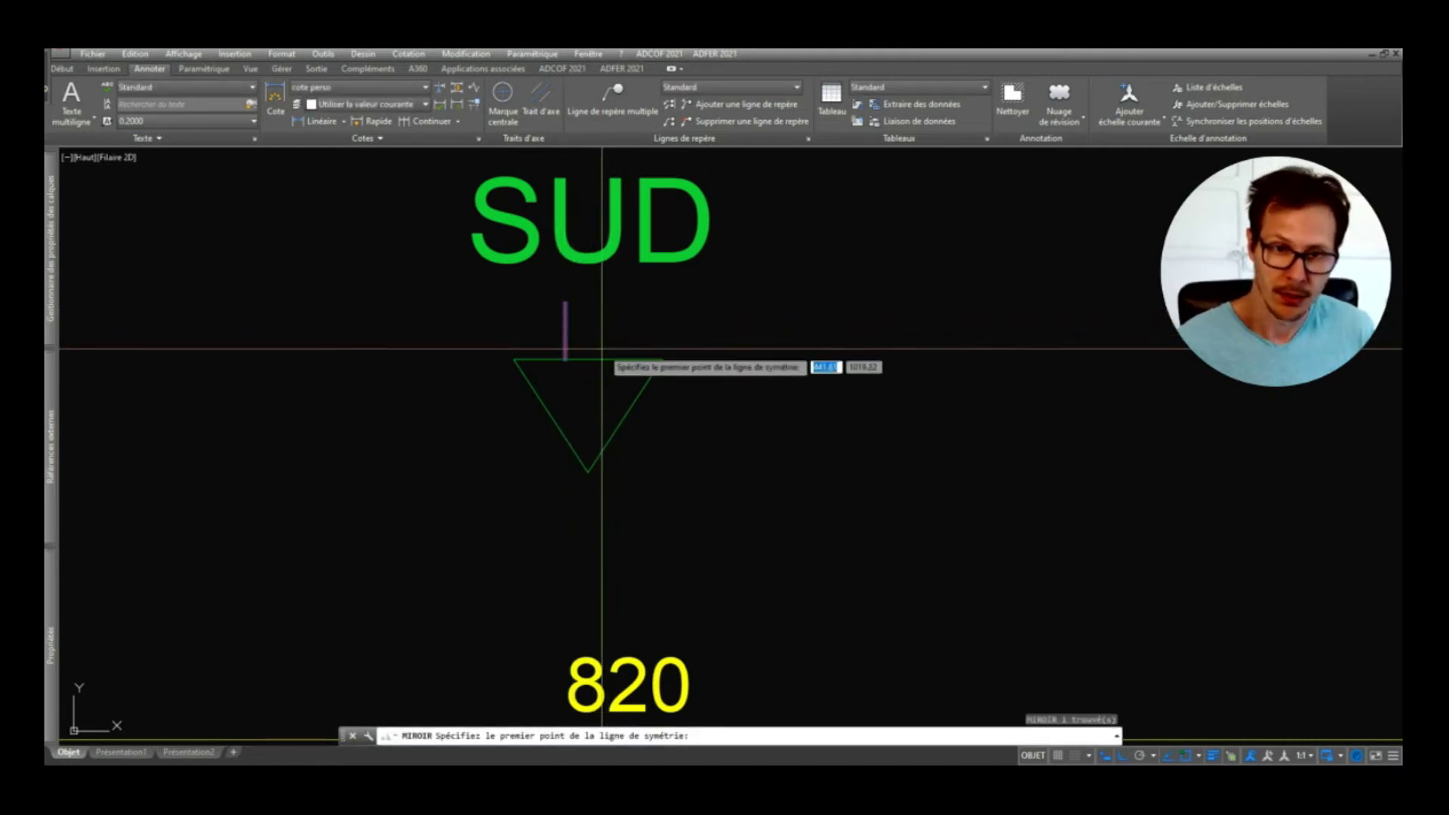
{"action": "left_click", "coordinate": [600, 329]}
{"action": "key", "text": "Return"}
Step: Match the properties of the triangle's top edge onto the two vertical shaft lines
{"action": "type", "text": "MA"}
{"action": "key", "text": "Return"}
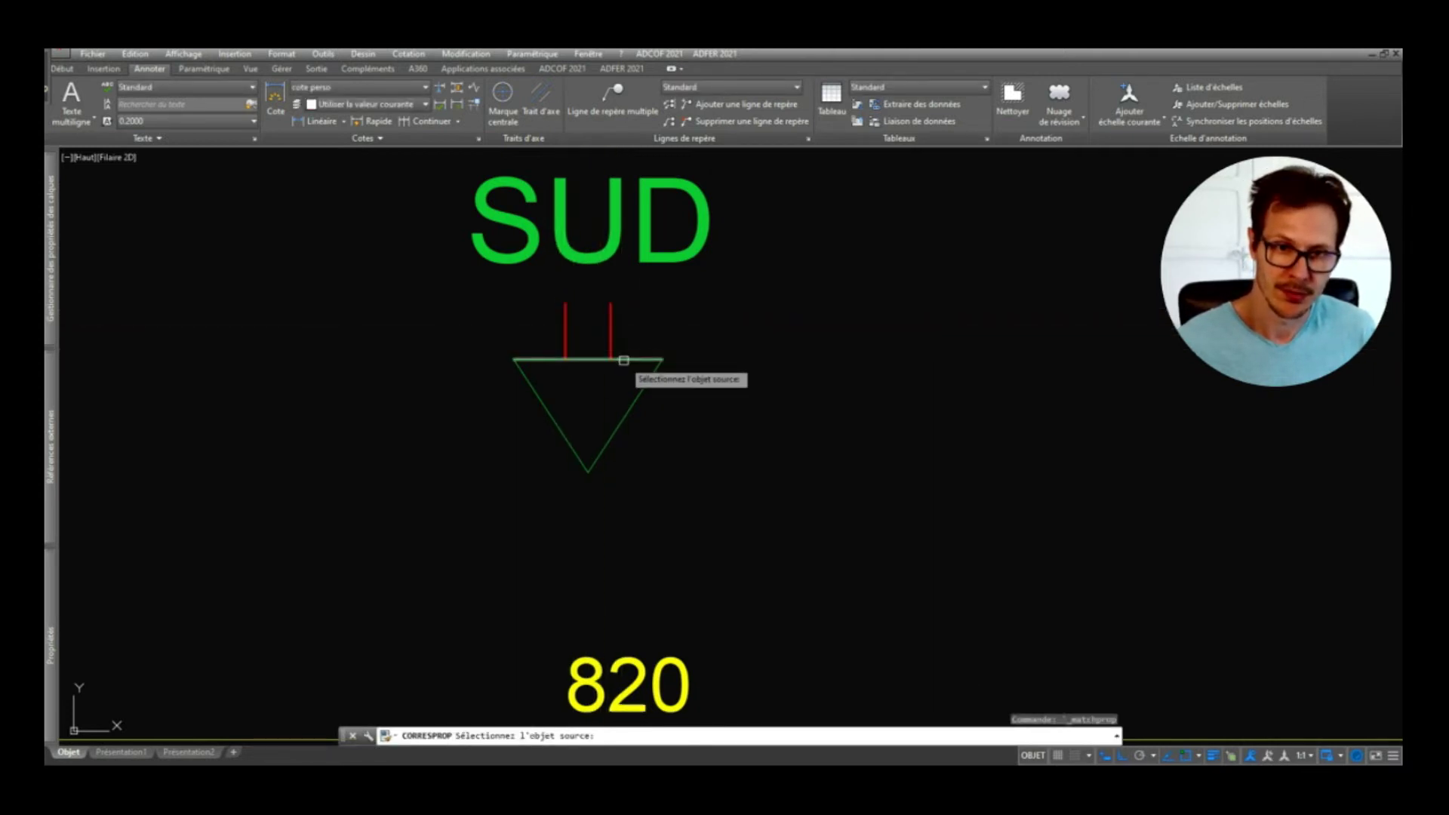
{"action": "left_click", "coordinate": [624, 359]}
{"action": "left_click", "coordinate": [634, 335]}
{"action": "left_click", "coordinate": [469, 332]}
{"action": "key", "text": "Return"}
Step: Close the shaft's upper end with a line and trim the triangle's edge between the two shaft lines
{"action": "type", "text": "l"}
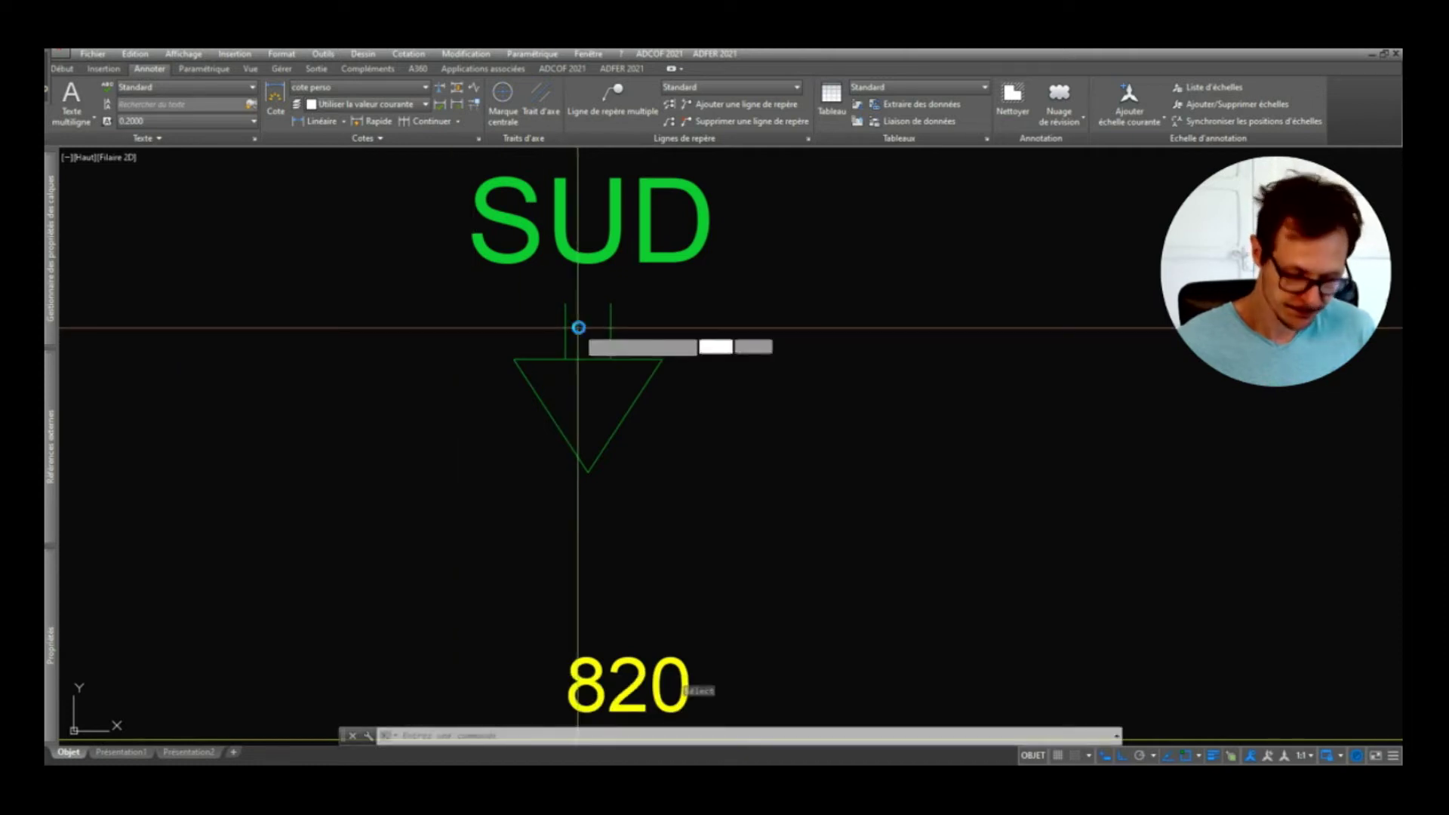
{"action": "key", "text": "Return"}
{"action": "left_click", "coordinate": [566, 303]}
{"action": "left_click", "coordinate": [611, 302]}
{"action": "key", "text": "Return"}
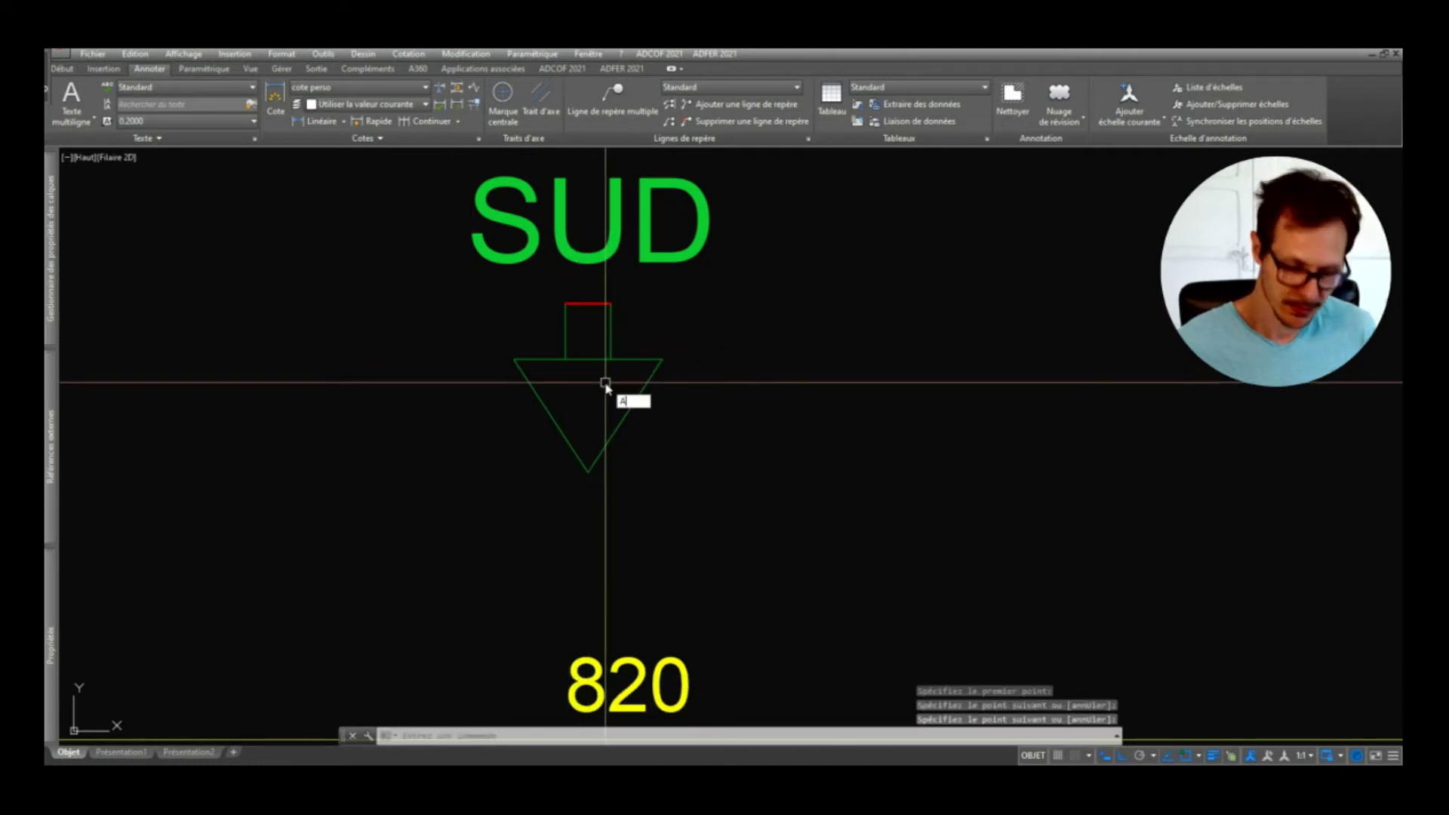
{"action": "key", "text": "Return"}
{"action": "left_click", "coordinate": [590, 359]}
{"action": "key", "text": "Return"}
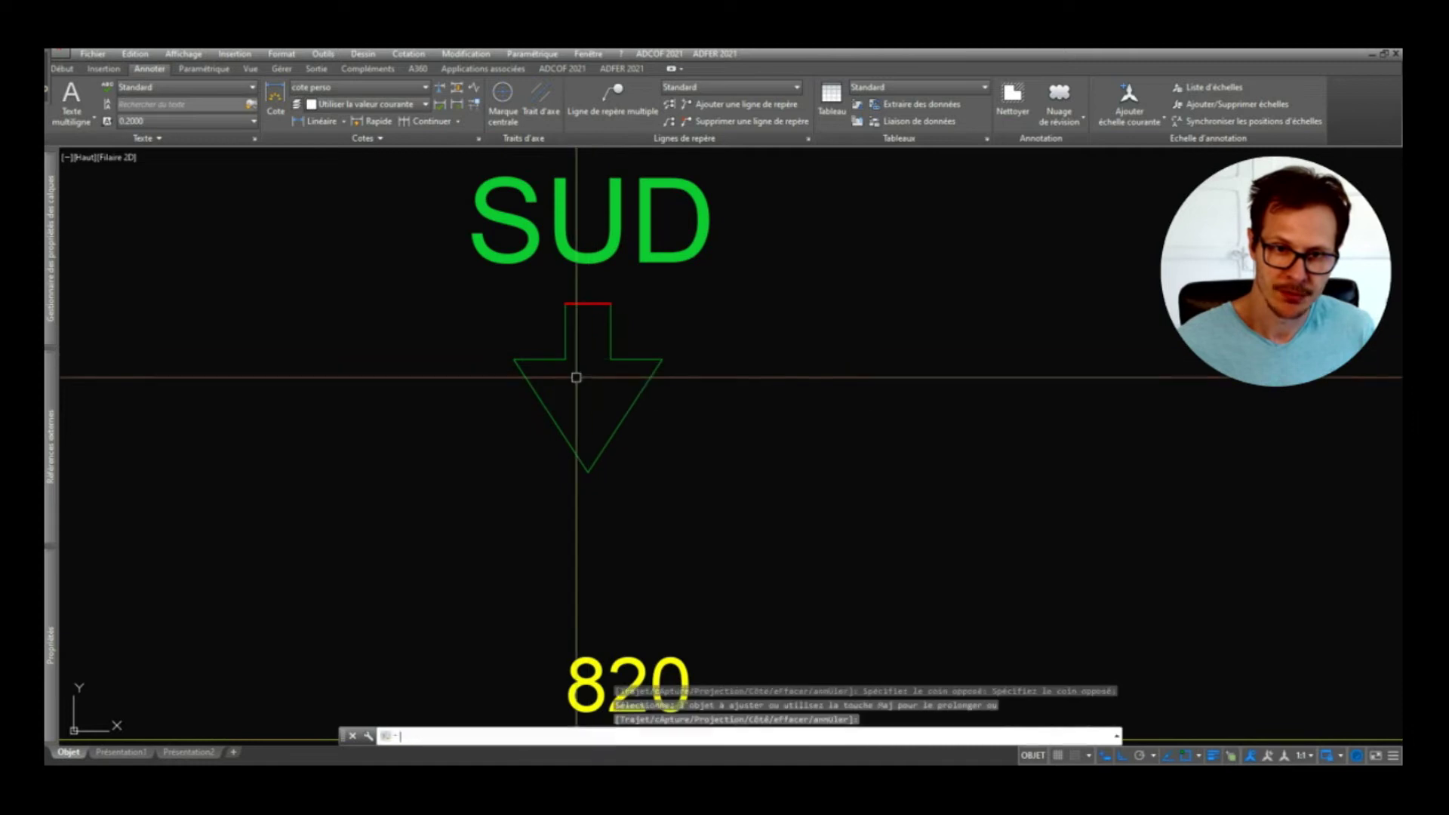
Step: Match the properties of a green shaft line onto the red line closing the arrow's upper end
{"action": "type", "text": "MA"}
{"action": "key", "text": "Return"}
{"action": "left_click", "coordinate": [608, 324]}
{"action": "left_click", "coordinate": [609, 323]}
{"action": "scroll", "coordinate": [612, 345], "scroll_direction": "down", "scroll_amount": 5}
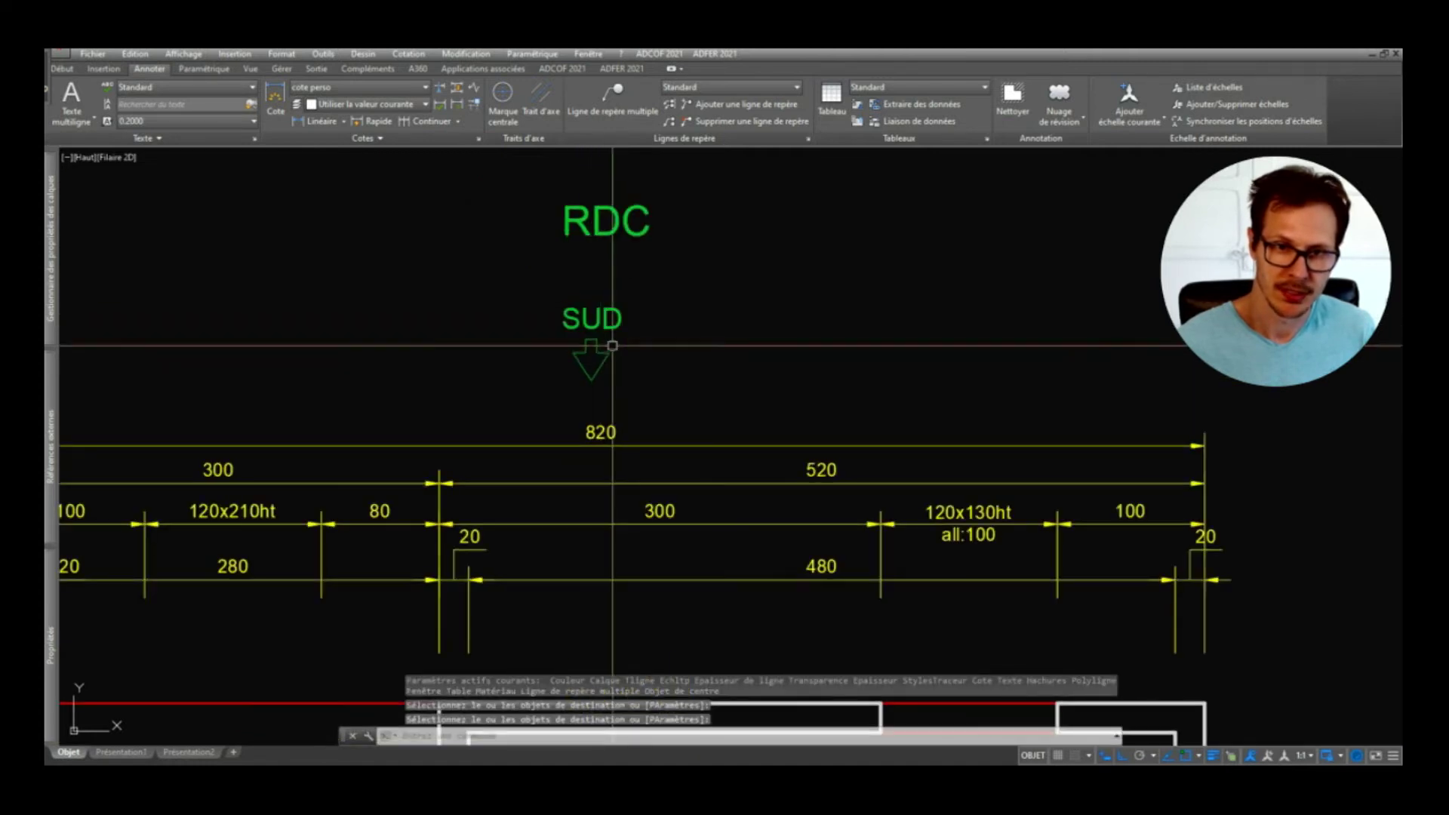
Step: Mirror the whole SUD arrow about a horizontal axis through the plan to place a copy near NORD, keeping the original
{"action": "scroll", "coordinate": [616, 344], "scroll_direction": "down", "scroll_amount": 5}
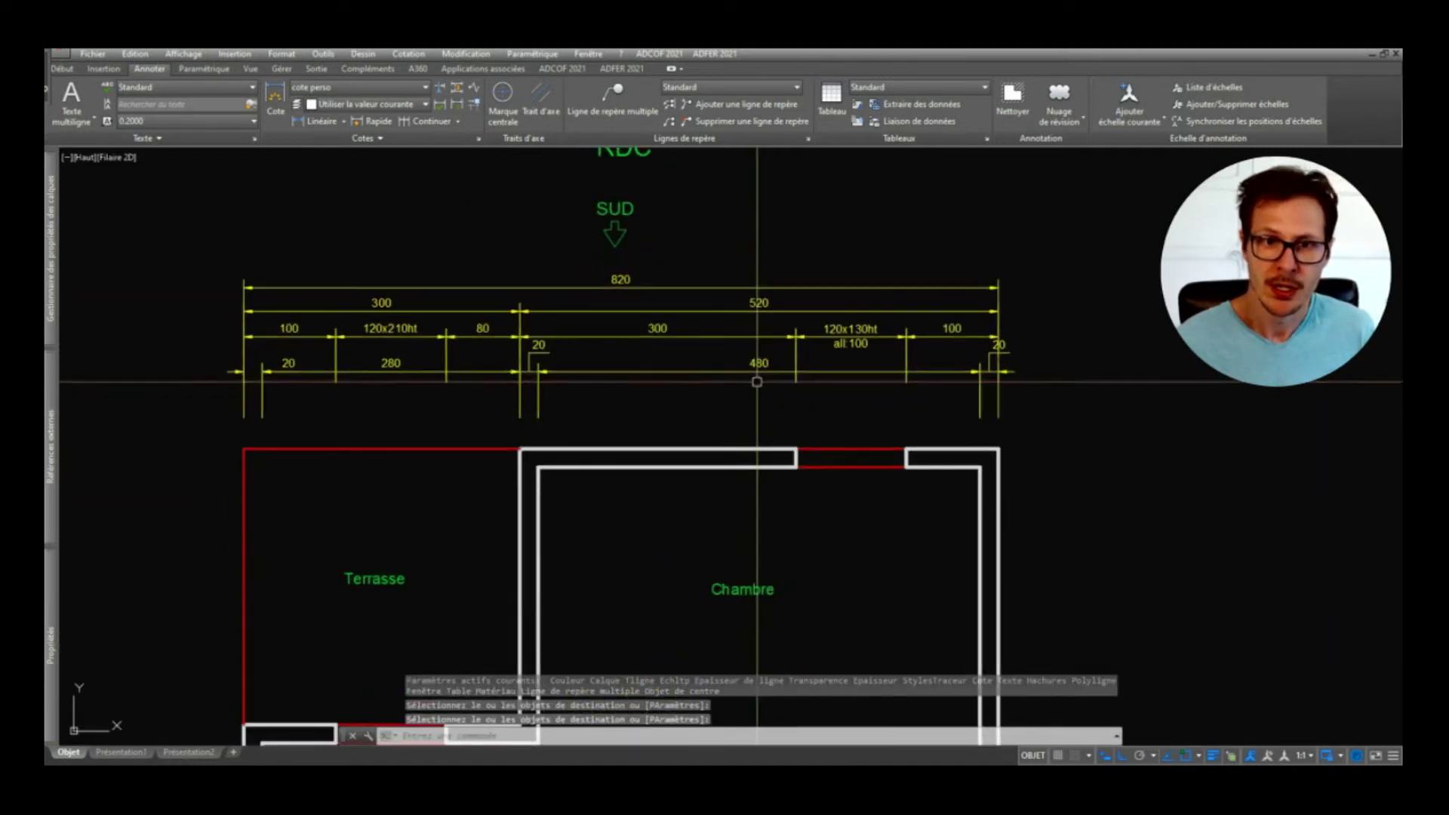
{"action": "scroll", "coordinate": [664, 259], "scroll_direction": "up", "scroll_amount": 4}
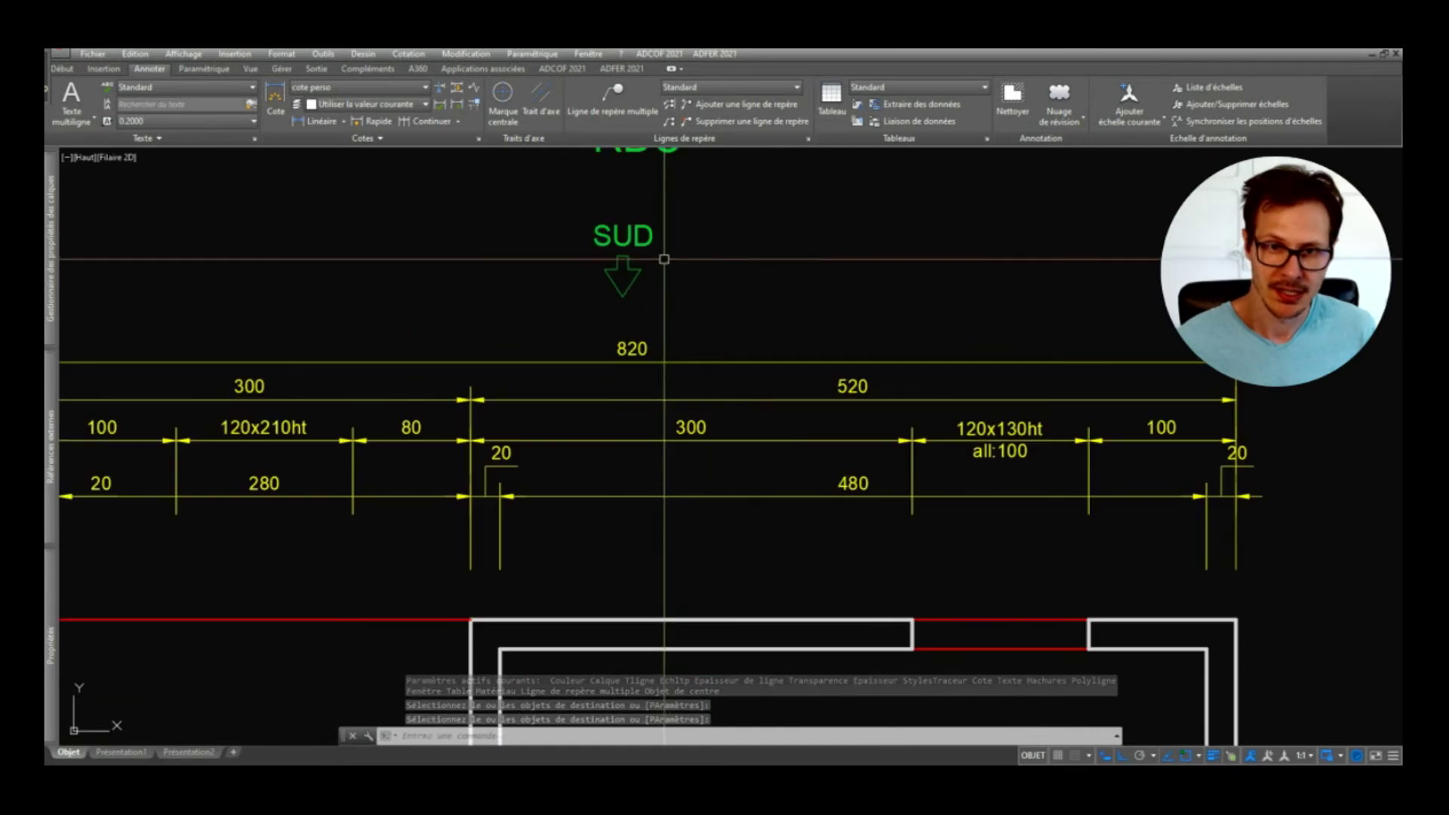
{"action": "left_click", "coordinate": [579, 310]}
{"action": "scroll", "coordinate": [589, 282], "scroll_direction": "up", "scroll_amount": 3}
{"action": "scroll", "coordinate": [650, 381], "scroll_direction": "down", "scroll_amount": 5}
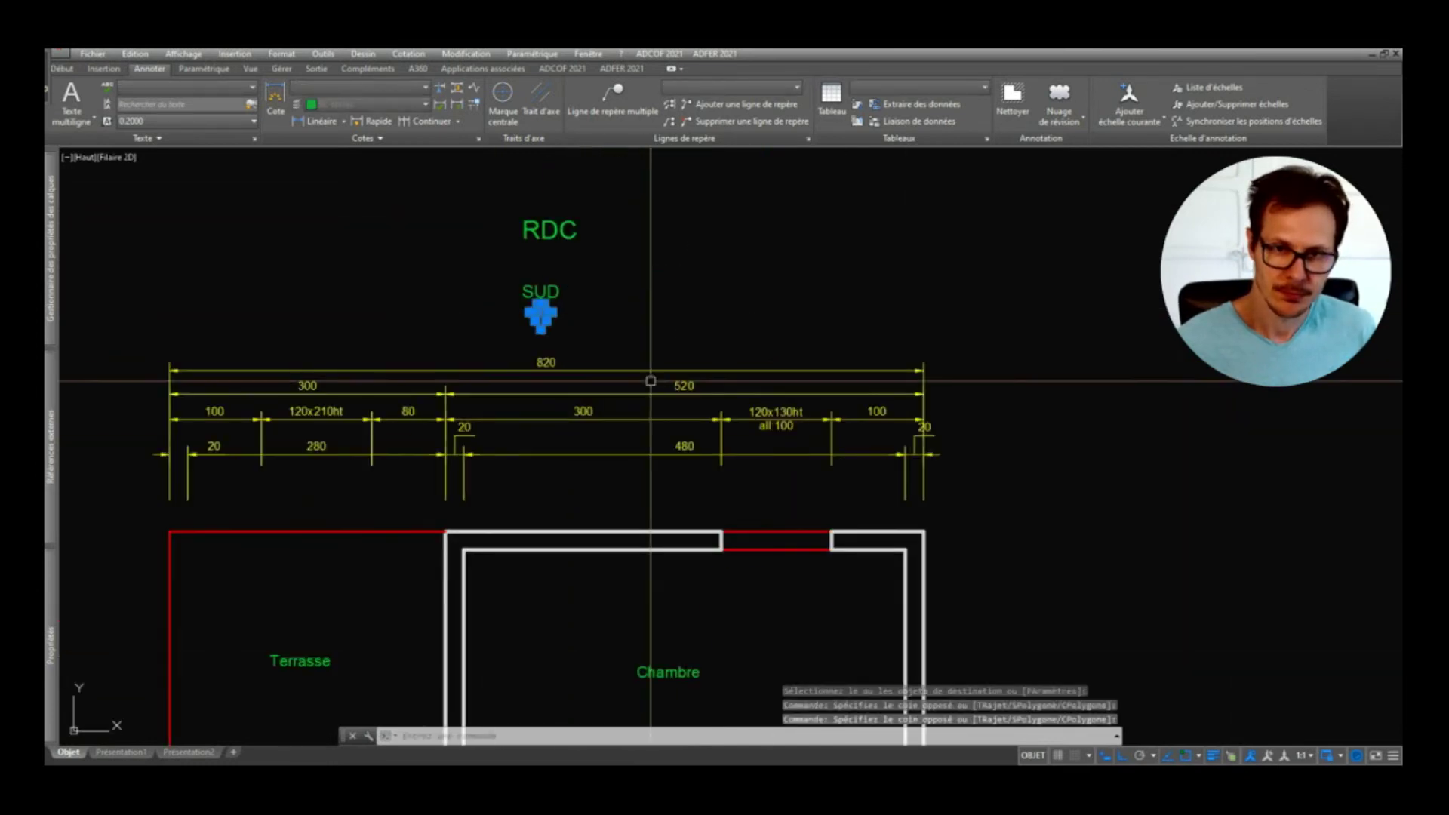
{"action": "scroll", "coordinate": [692, 322], "scroll_direction": "down", "scroll_amount": 2}
{"action": "type", "text": "r"}
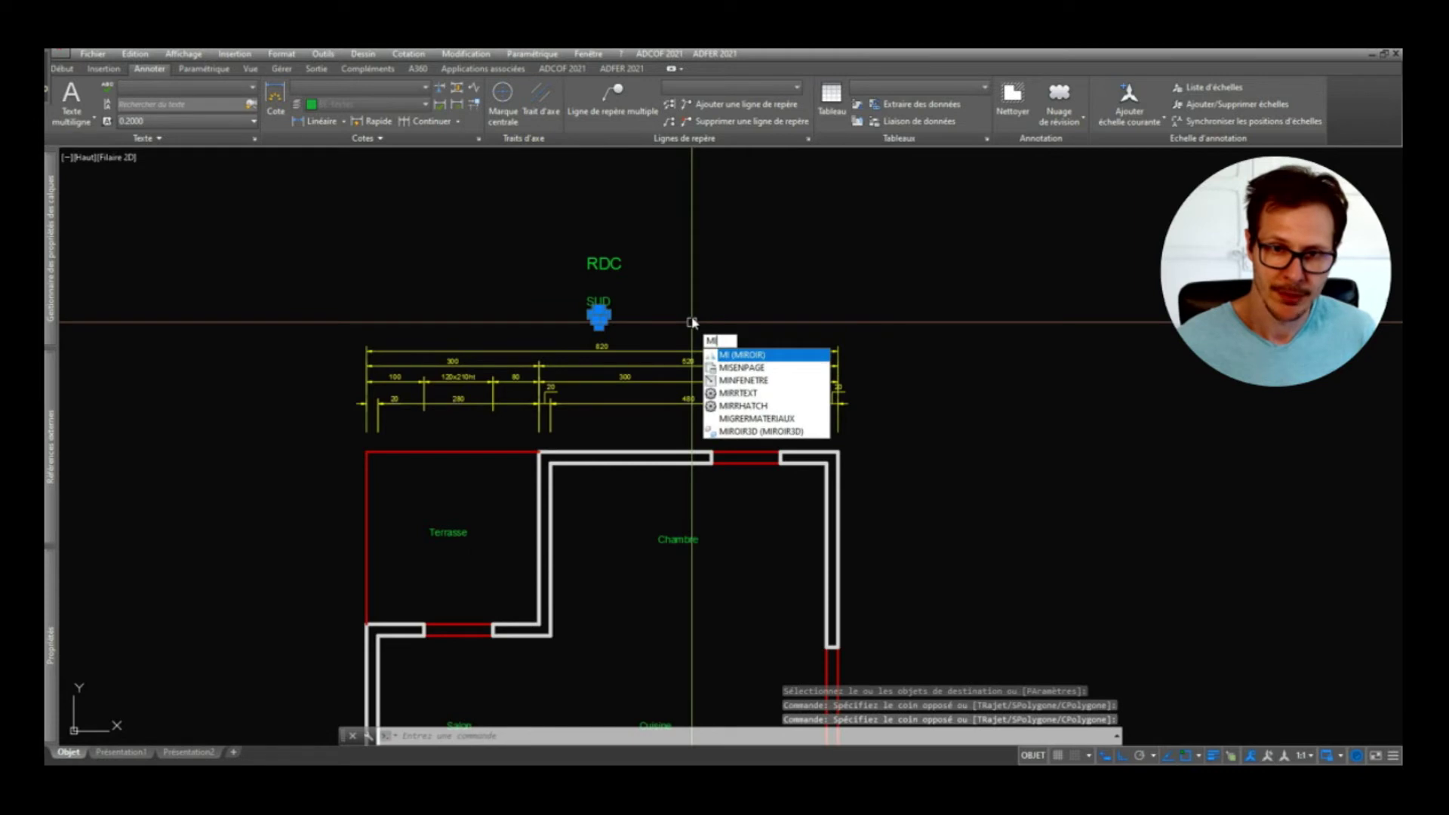
{"action": "key", "text": "Return"}
{"action": "scroll", "coordinate": [691, 295], "scroll_direction": "down", "scroll_amount": 4}
{"action": "left_click", "coordinate": [758, 404]}
{"action": "left_click", "coordinate": [808, 404]}
{"action": "key", "text": "Return"}
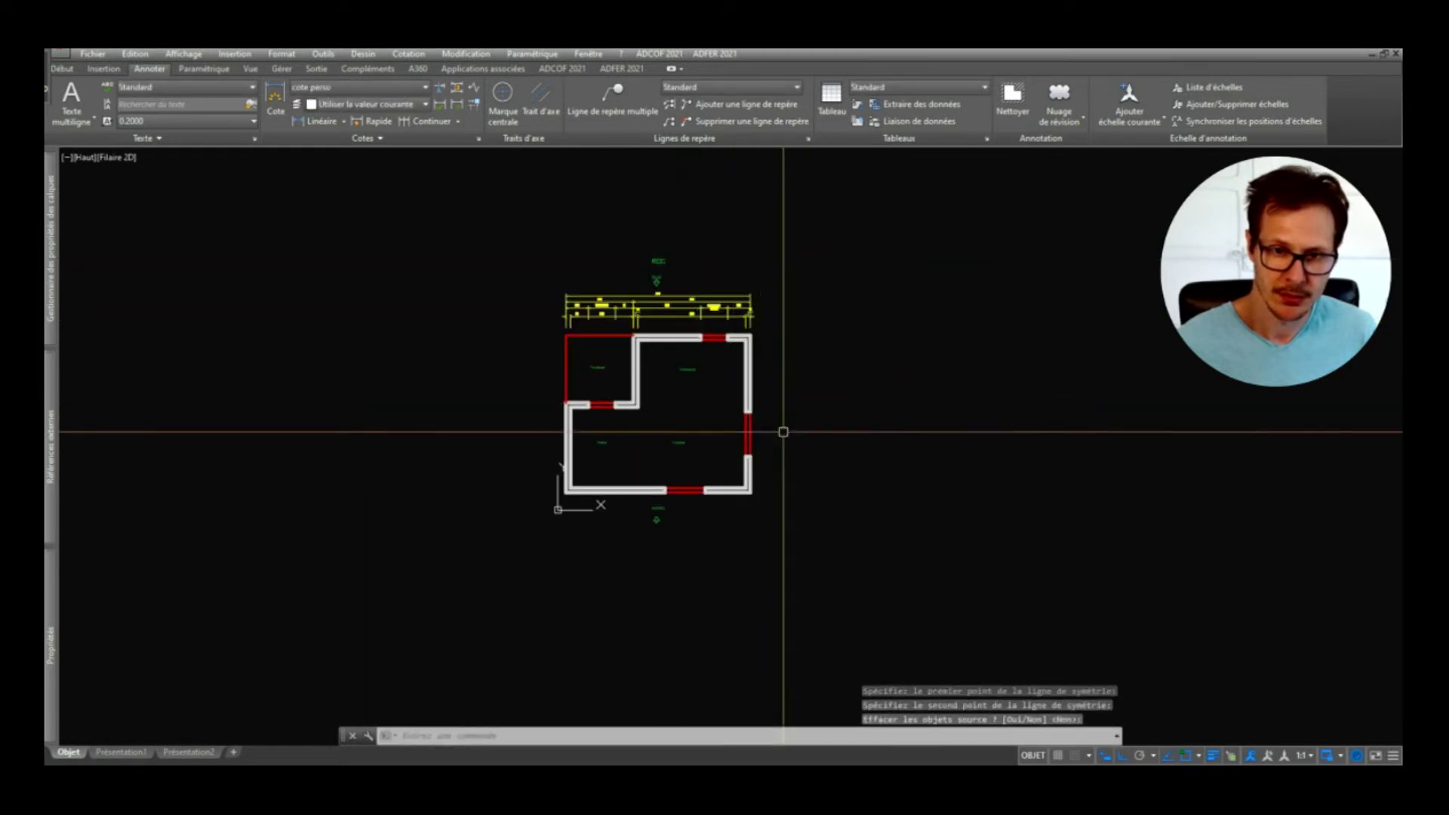
Step: Move the mirrored arrow straight up so it sits between the lower wall and the NORD label
{"action": "scroll", "coordinate": [662, 516], "scroll_direction": "up", "scroll_amount": 6}
{"action": "left_click", "coordinate": [690, 518]}
{"action": "left_click", "coordinate": [635, 552]}
{"action": "scroll", "coordinate": [683, 498], "scroll_direction": "up", "scroll_amount": 5}
{"action": "type", "text": "d"}
{"action": "key", "text": "Return"}
{"action": "left_click", "coordinate": [716, 563]}
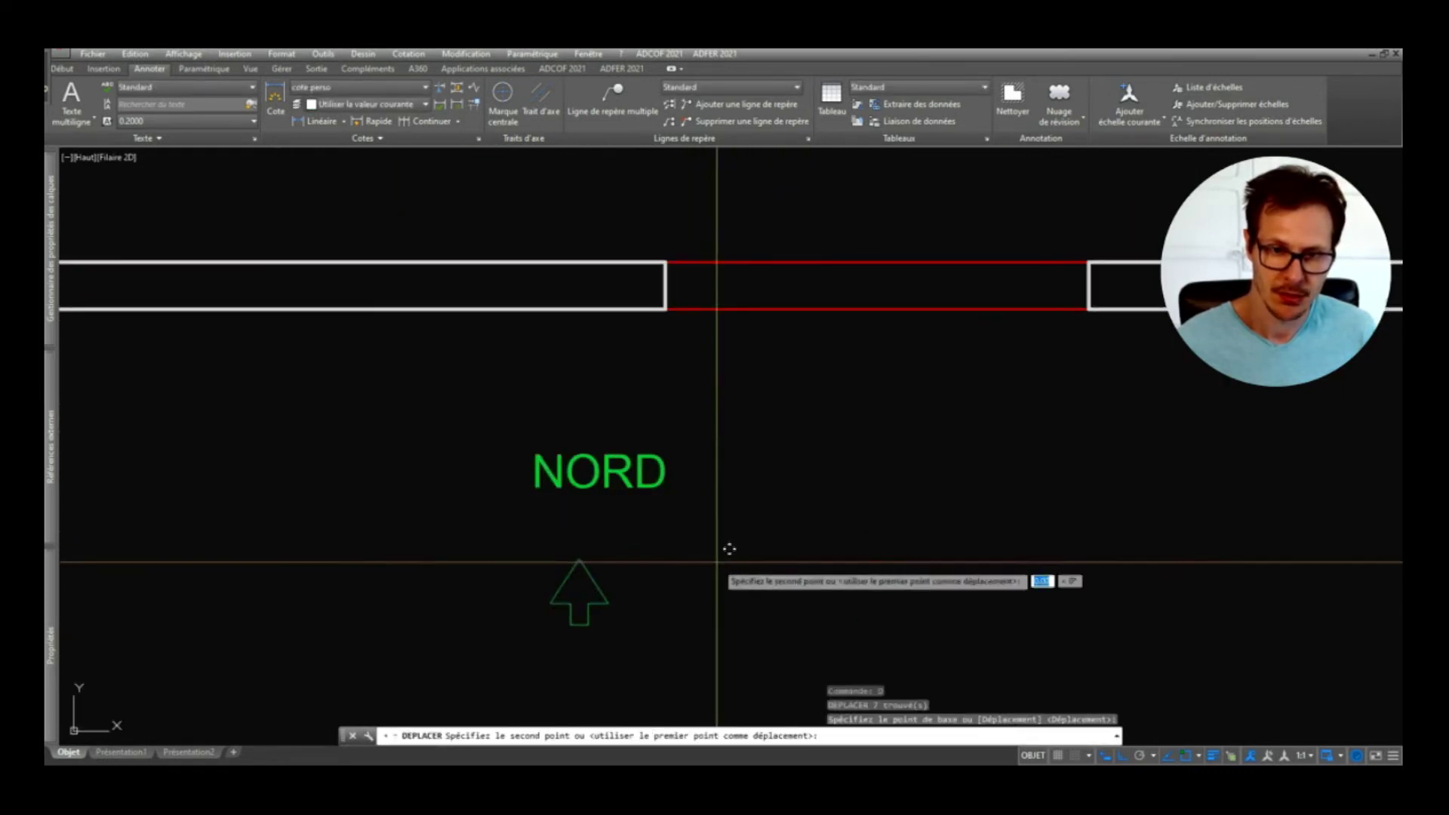
{"action": "left_click", "coordinate": [754, 382]}
Step: Shift the NORD label slightly left to centre it below its arrow
{"action": "left_click", "coordinate": [701, 449]}
{"action": "left_click", "coordinate": [612, 483]}
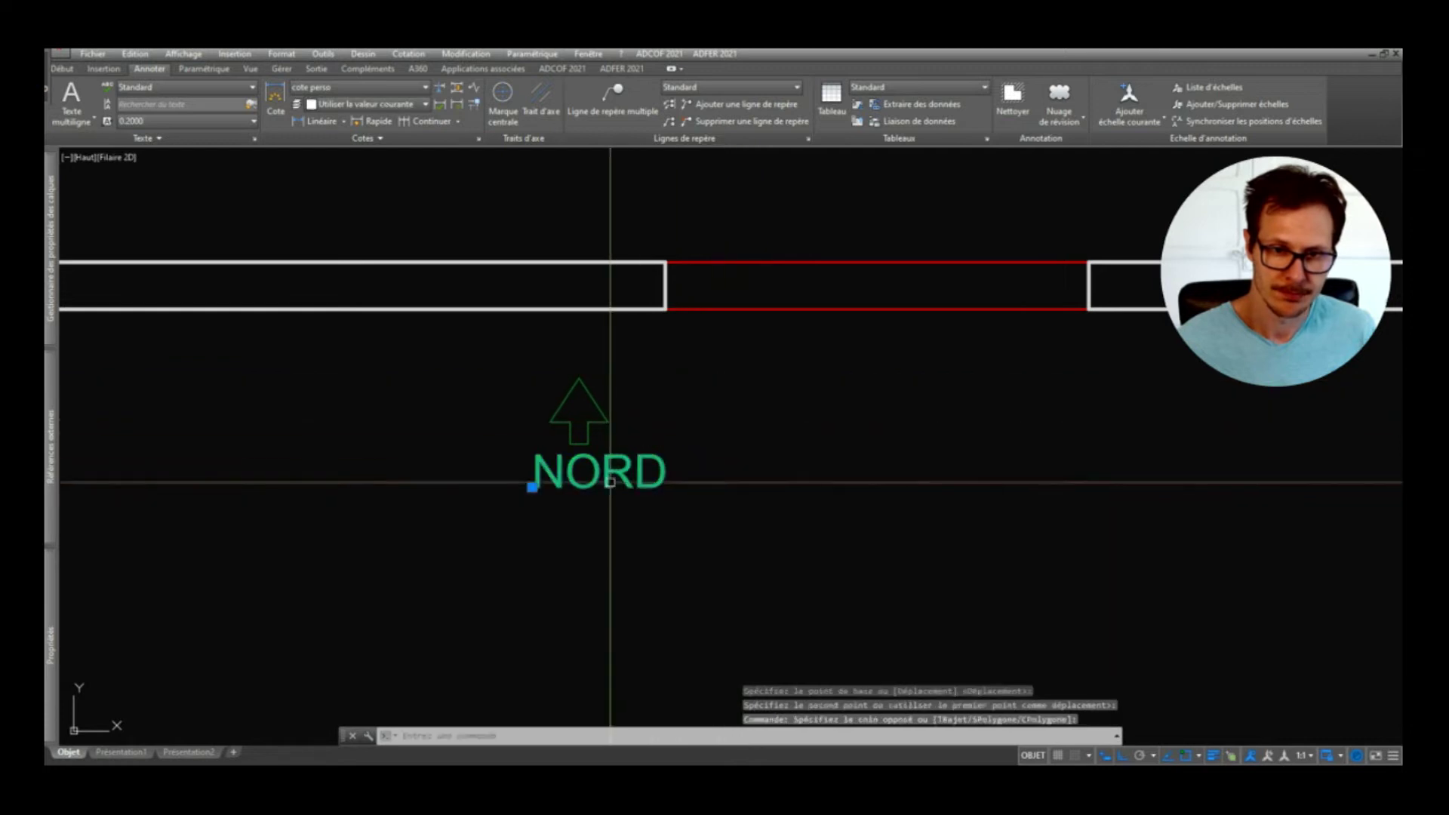
{"action": "double_click", "coordinate": [615, 474]}
{"action": "scroll", "coordinate": [601, 487], "scroll_direction": "down", "scroll_amount": 6}
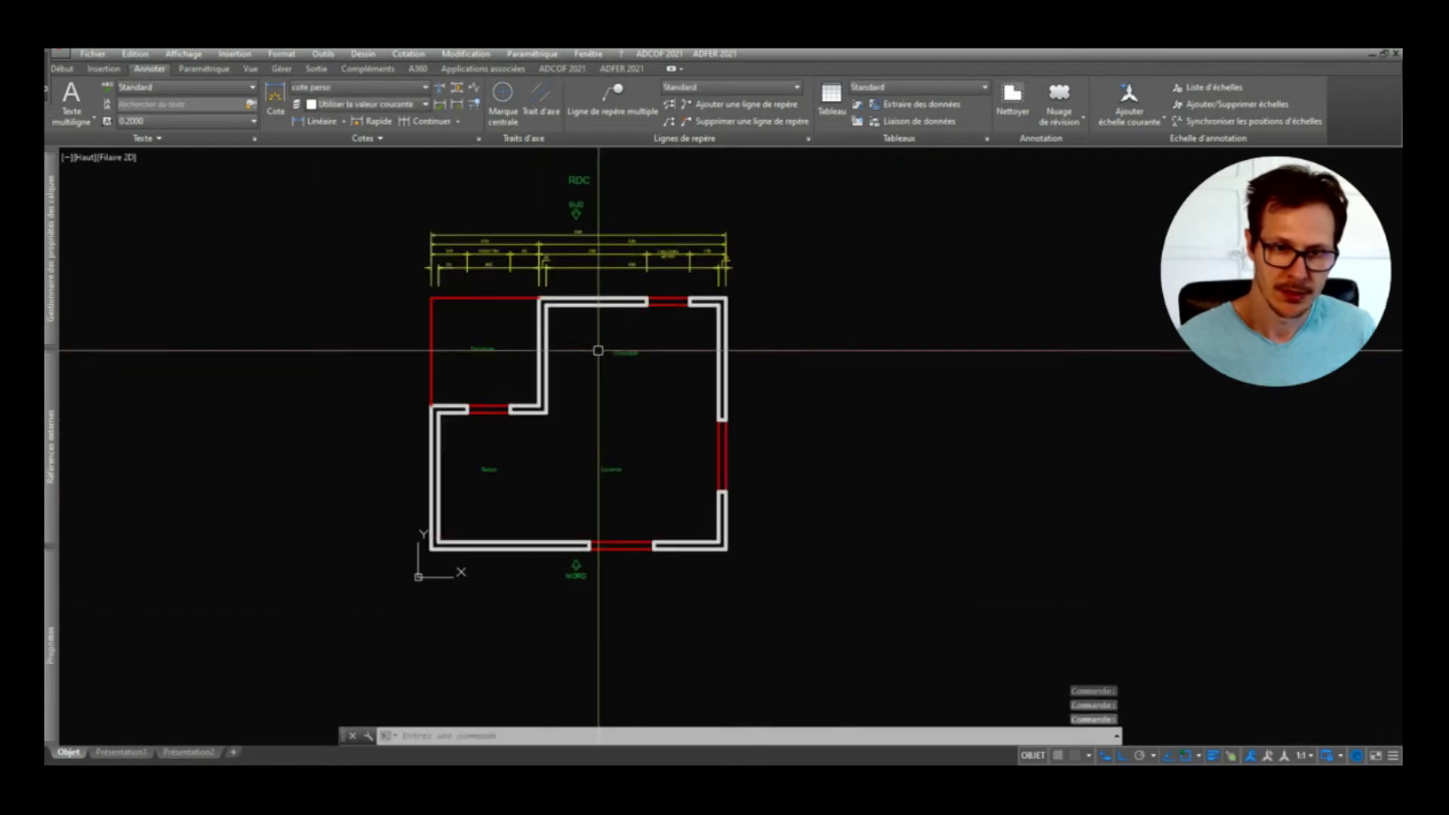
Step: Review the ground-floor plan's dimension lines, room labels, title and SUD and NORD arrows
{"action": "scroll", "coordinate": [589, 265], "scroll_direction": "up", "scroll_amount": 5}
{"action": "scroll", "coordinate": [587, 257], "scroll_direction": "down", "scroll_amount": 6}
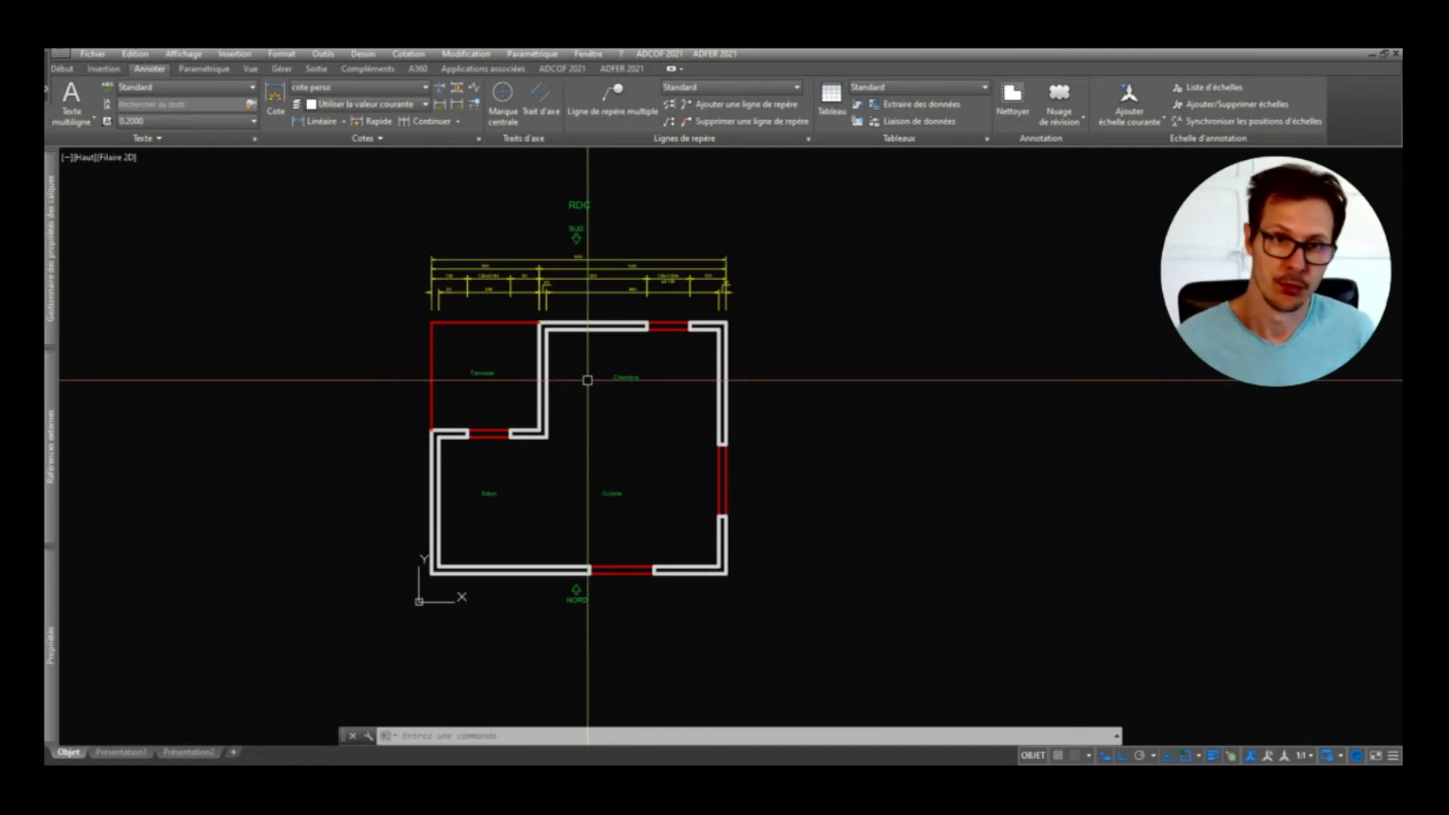
{"action": "scroll", "coordinate": [570, 221], "scroll_direction": "up", "scroll_amount": 6}
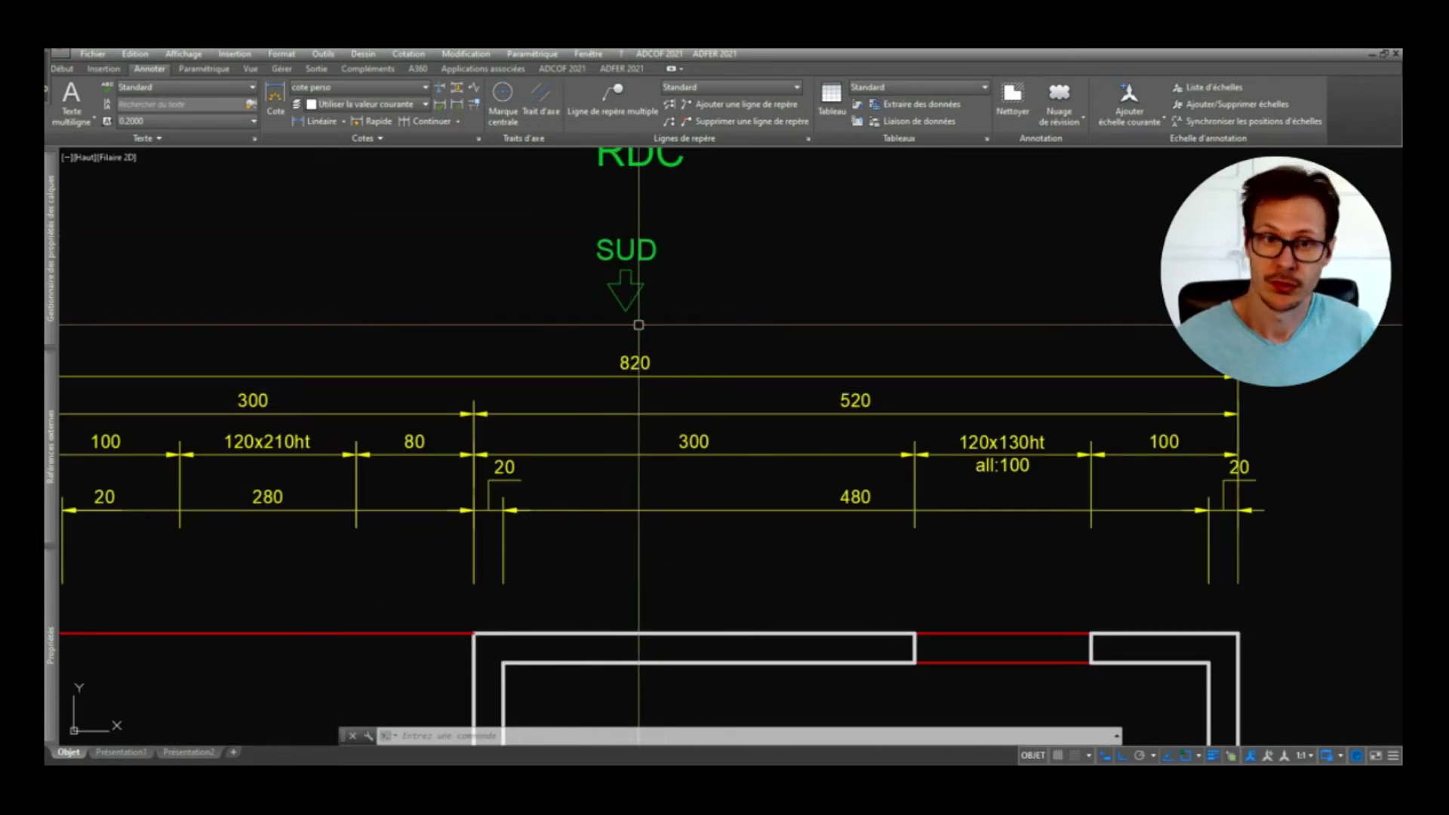
{"action": "scroll", "coordinate": [639, 294], "scroll_direction": "down", "scroll_amount": 2}
{"action": "middle_click_drag", "start_coordinate": [735, 675], "coordinate": [701, 329]}
{"action": "middle_click_drag", "start_coordinate": [705, 611], "coordinate": [714, 159]}
{"action": "scroll", "coordinate": [651, 530], "scroll_direction": "down", "scroll_amount": 1}
{"action": "scroll", "coordinate": [650, 530], "scroll_direction": "down", "scroll_amount": 1}
{"action": "middle_click_drag", "start_coordinate": [644, 261], "coordinate": [654, 417]}
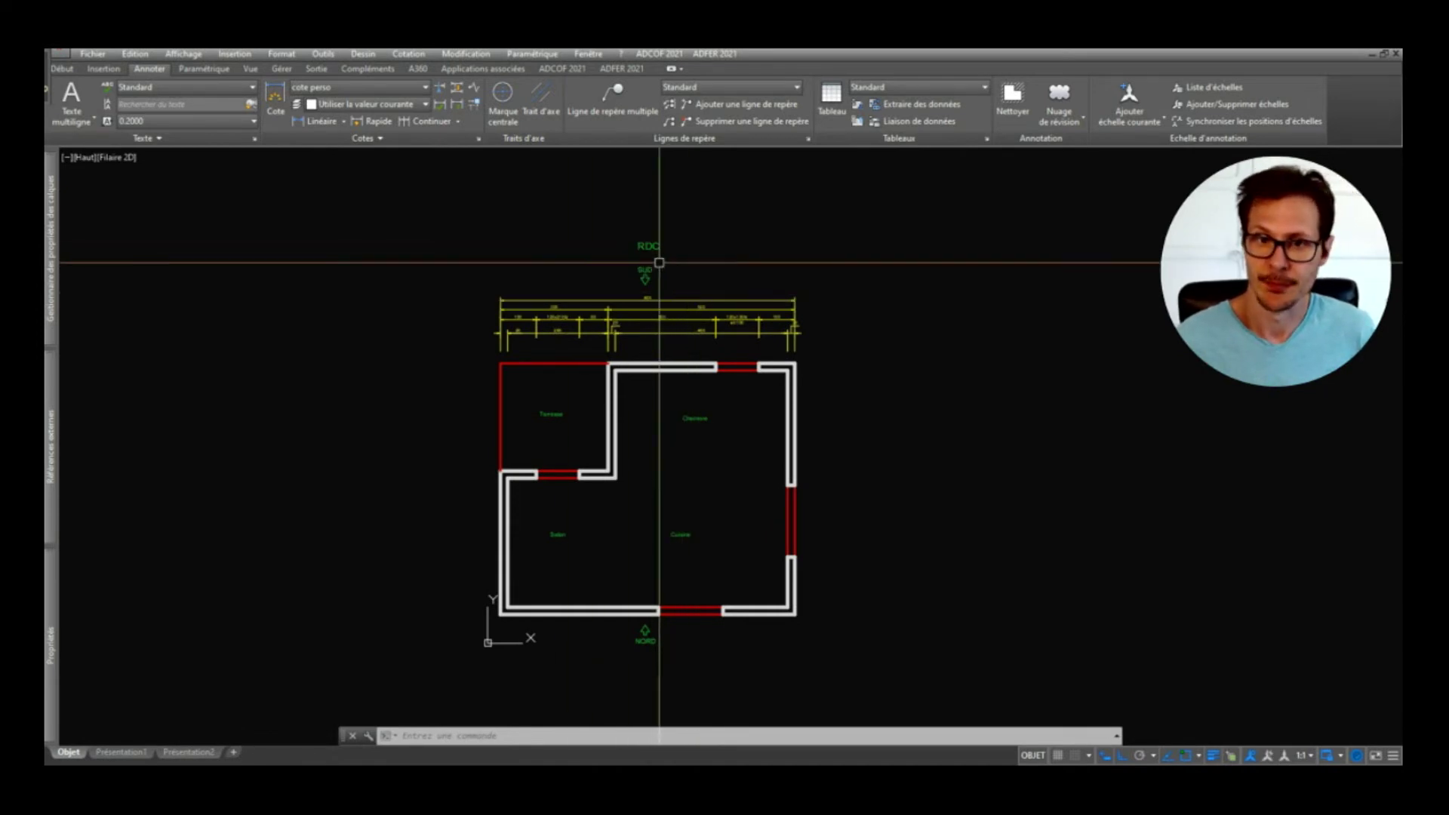
Step: Copy the RDC title horizontally into the empty area beyond the plan's right side
{"action": "middle_click_drag", "start_coordinate": [729, 297], "coordinate": [585, 334]}
{"action": "type", "text": "c"}
{"action": "key", "text": "Return"}
{"action": "left_click", "coordinate": [498, 284]}
{"action": "key", "text": "Return"}
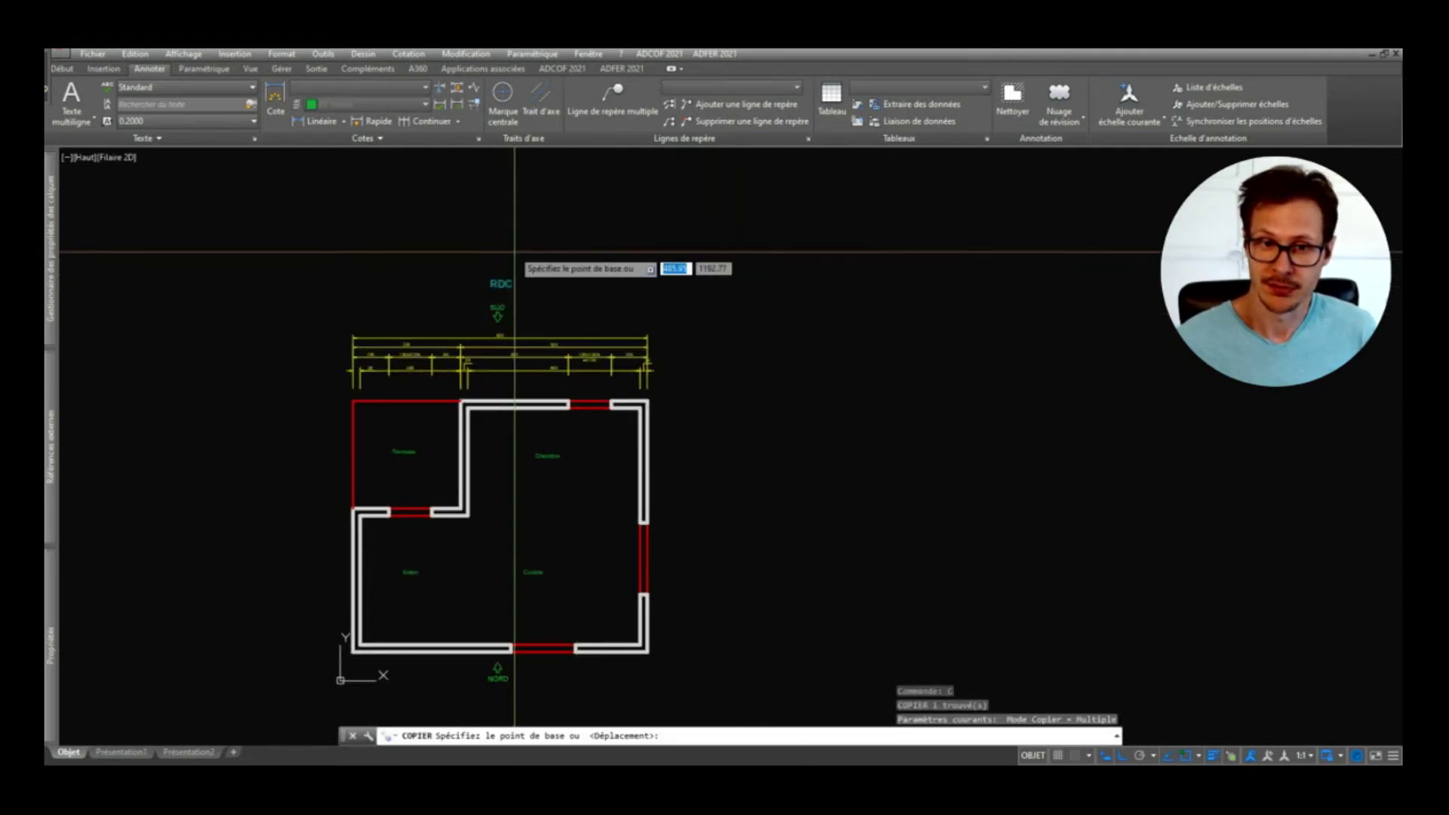
{"action": "left_click", "coordinate": [514, 252]}
{"action": "left_click", "coordinate": [804, 252]}
{"action": "key", "text": "Escape"}
Step: Change the copied title's text to "Façade Sud"
{"action": "double_click", "coordinate": [791, 284]}
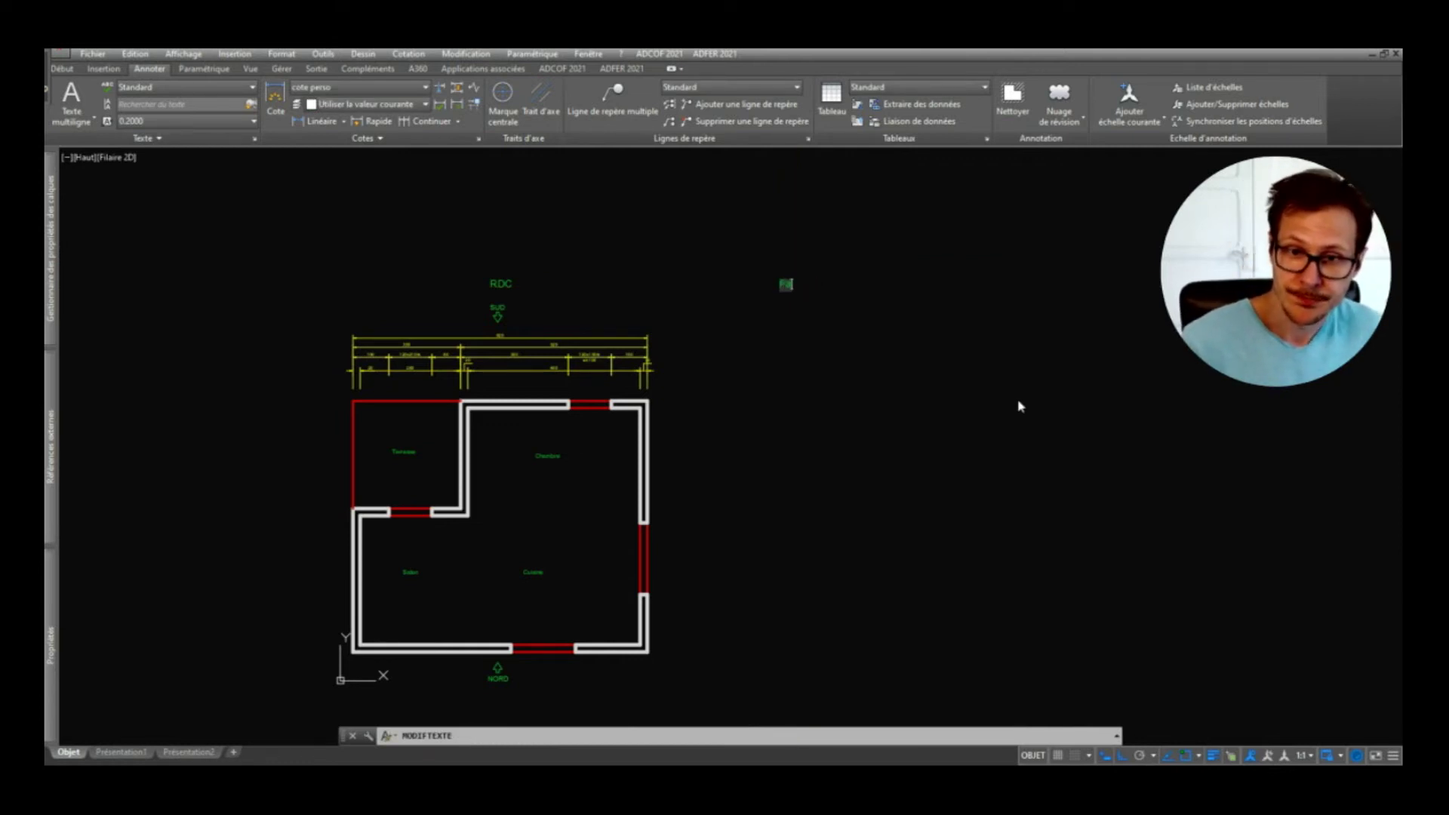
{"action": "type", "text": "Façade Sud"}
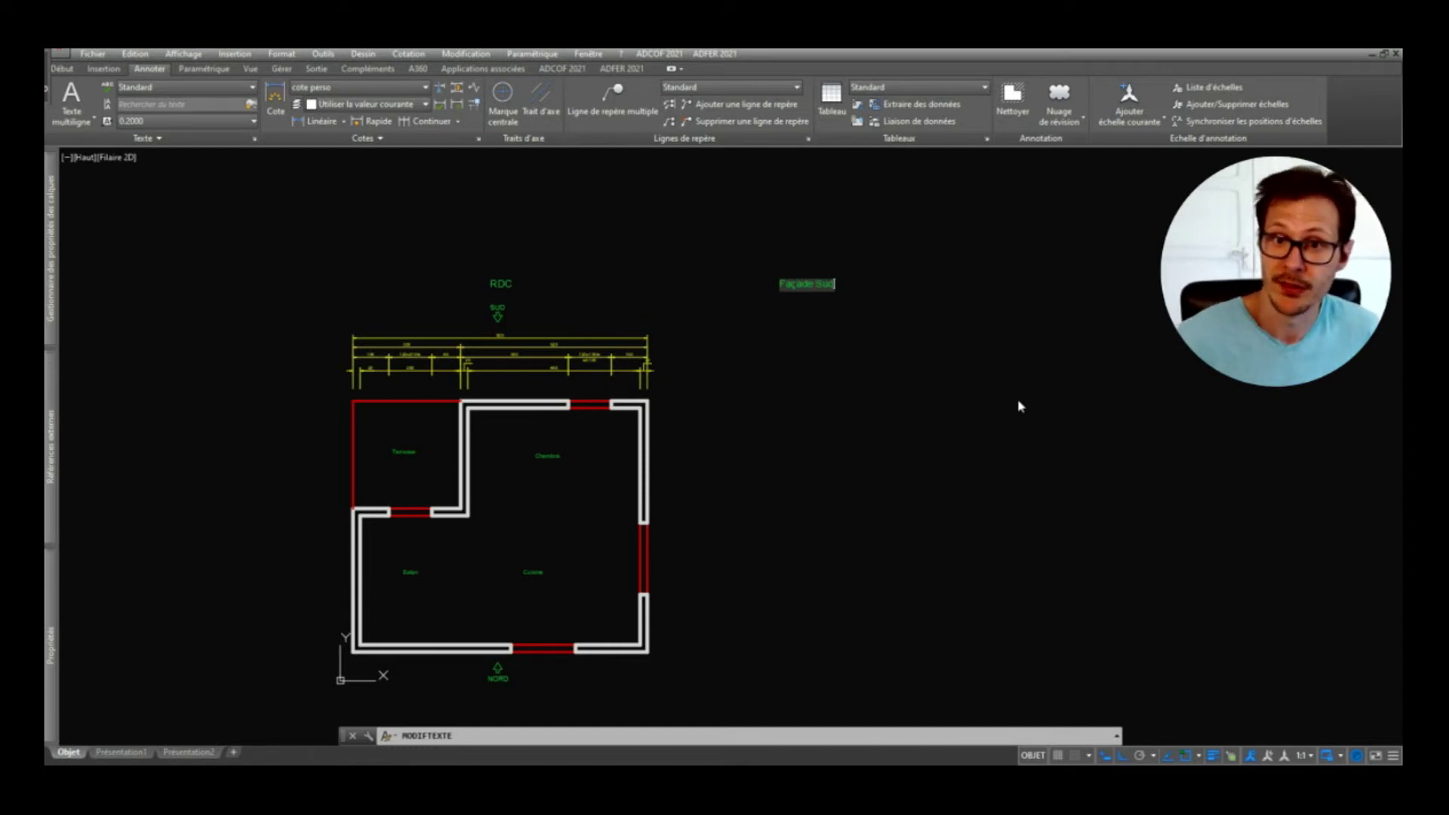
{"action": "key", "text": "Return"}
{"action": "scroll", "coordinate": [450, 274], "scroll_direction": "up", "scroll_amount": 1}
{"action": "key", "text": "Escape"}
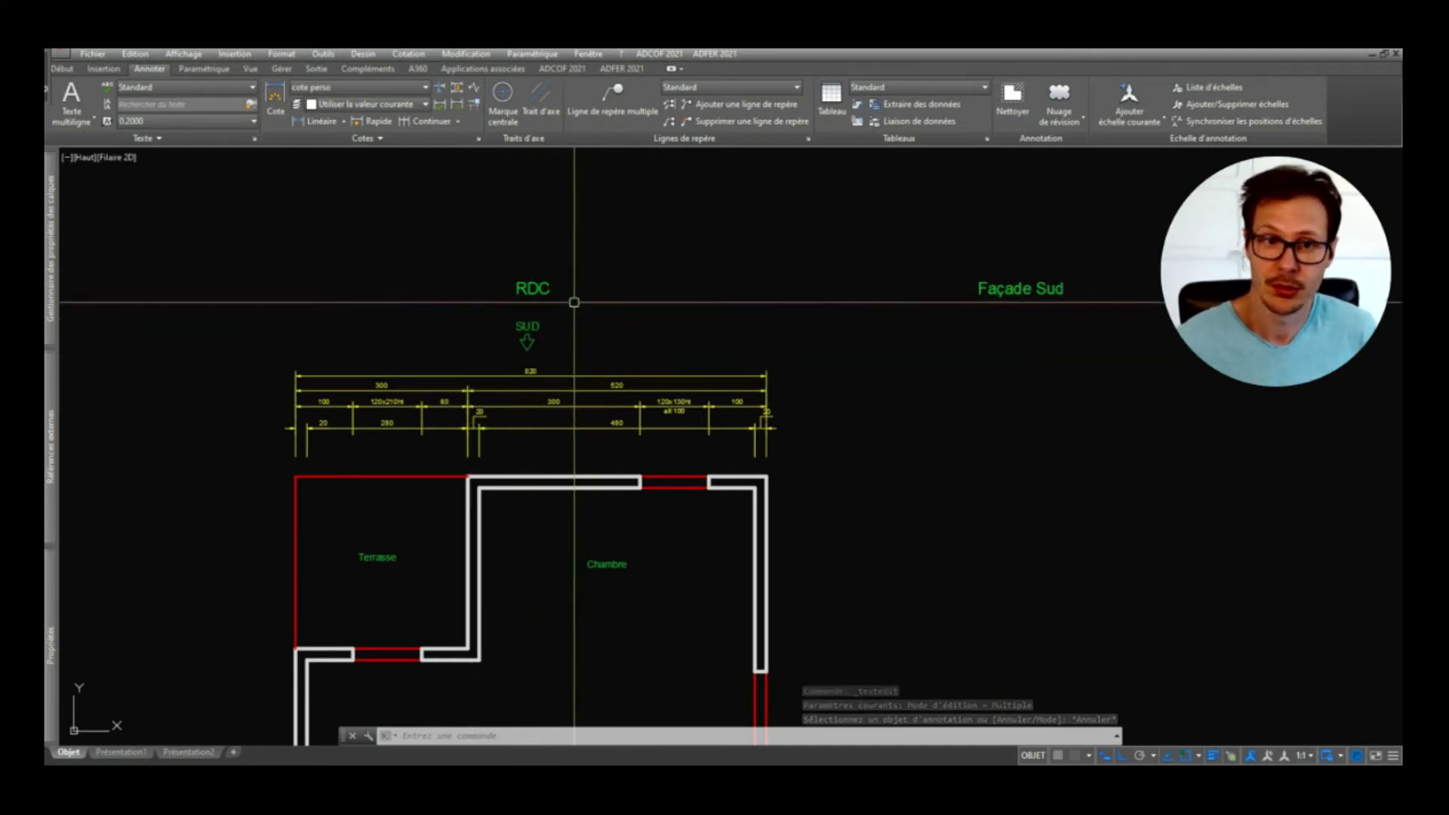
Step: Move the Façade Sud title slightly to the right, keeping it level with the RDC title
{"action": "scroll", "coordinate": [555, 401], "scroll_direction": "down", "scroll_amount": 5}
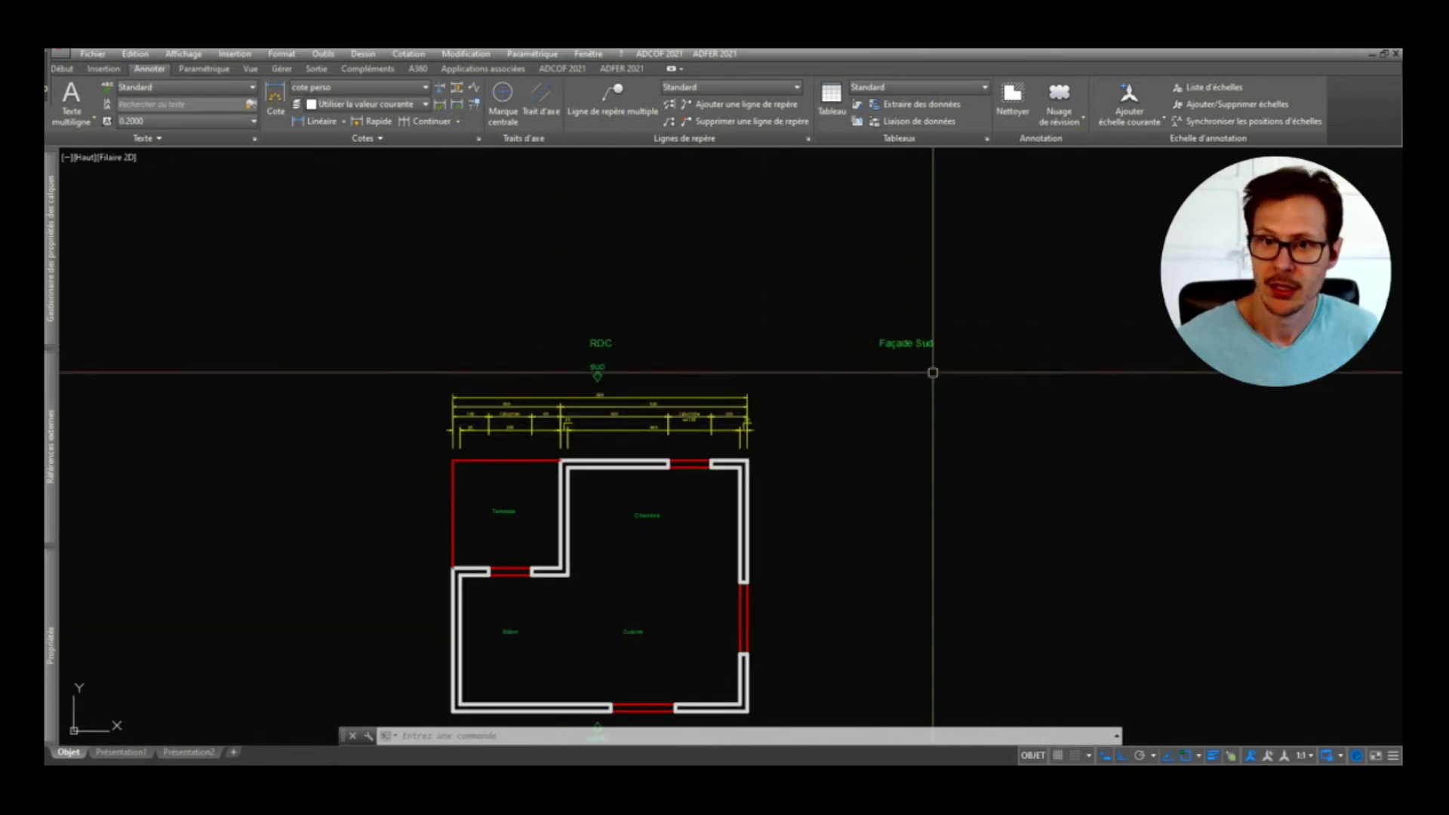
{"action": "middle_click_drag", "start_coordinate": [934, 375], "coordinate": [699, 356]}
{"action": "middle_click_drag", "start_coordinate": [664, 401], "coordinate": [754, 364]}
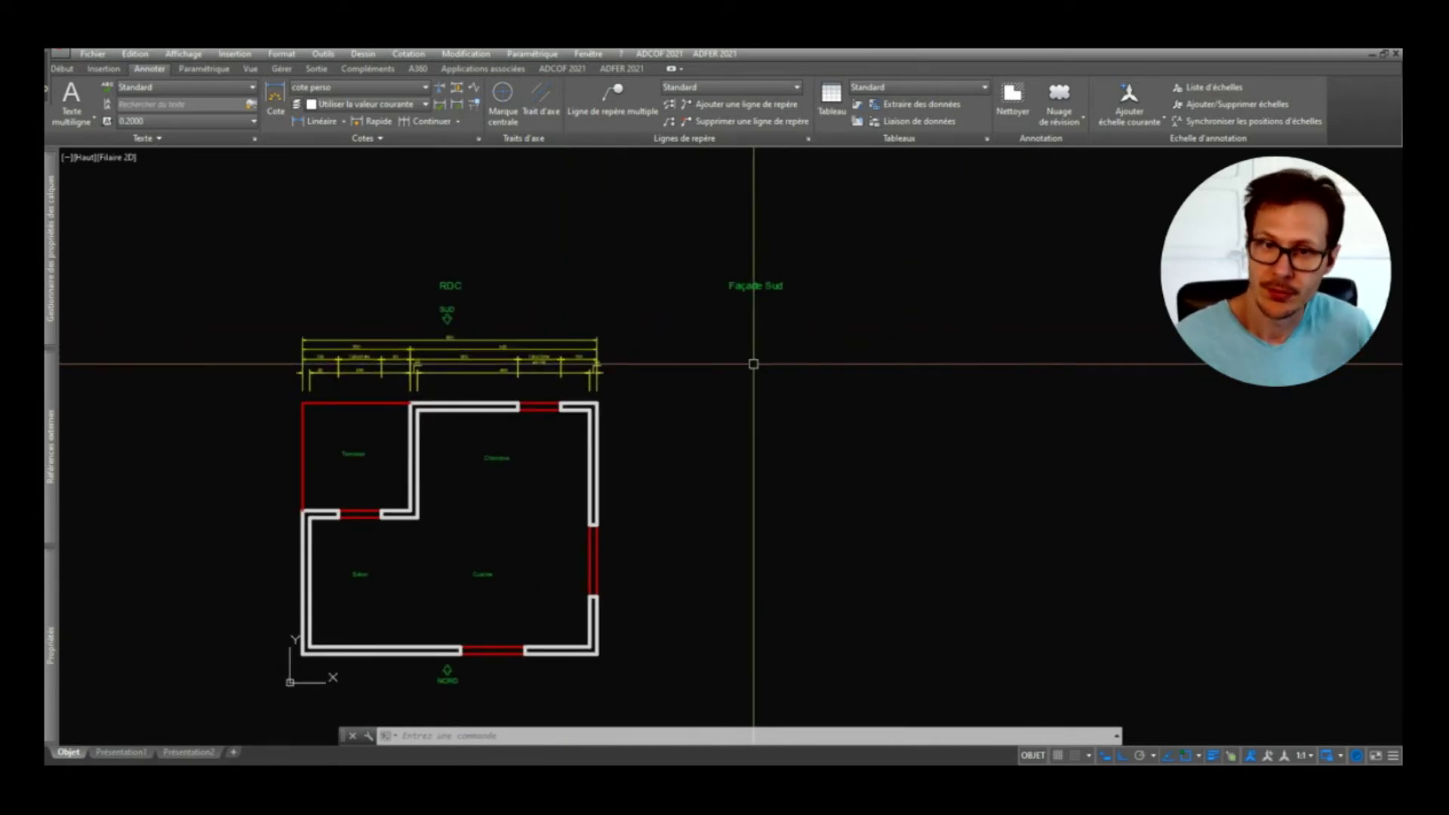
{"action": "left_click", "coordinate": [759, 286]}
{"action": "type", "text": "d"}
{"action": "key", "text": "Return"}
{"action": "left_click", "coordinate": [758, 402]}
{"action": "left_click", "coordinate": [785, 403]}
{"action": "middle_click_drag", "start_coordinate": [762, 442], "coordinate": [801, 402]}
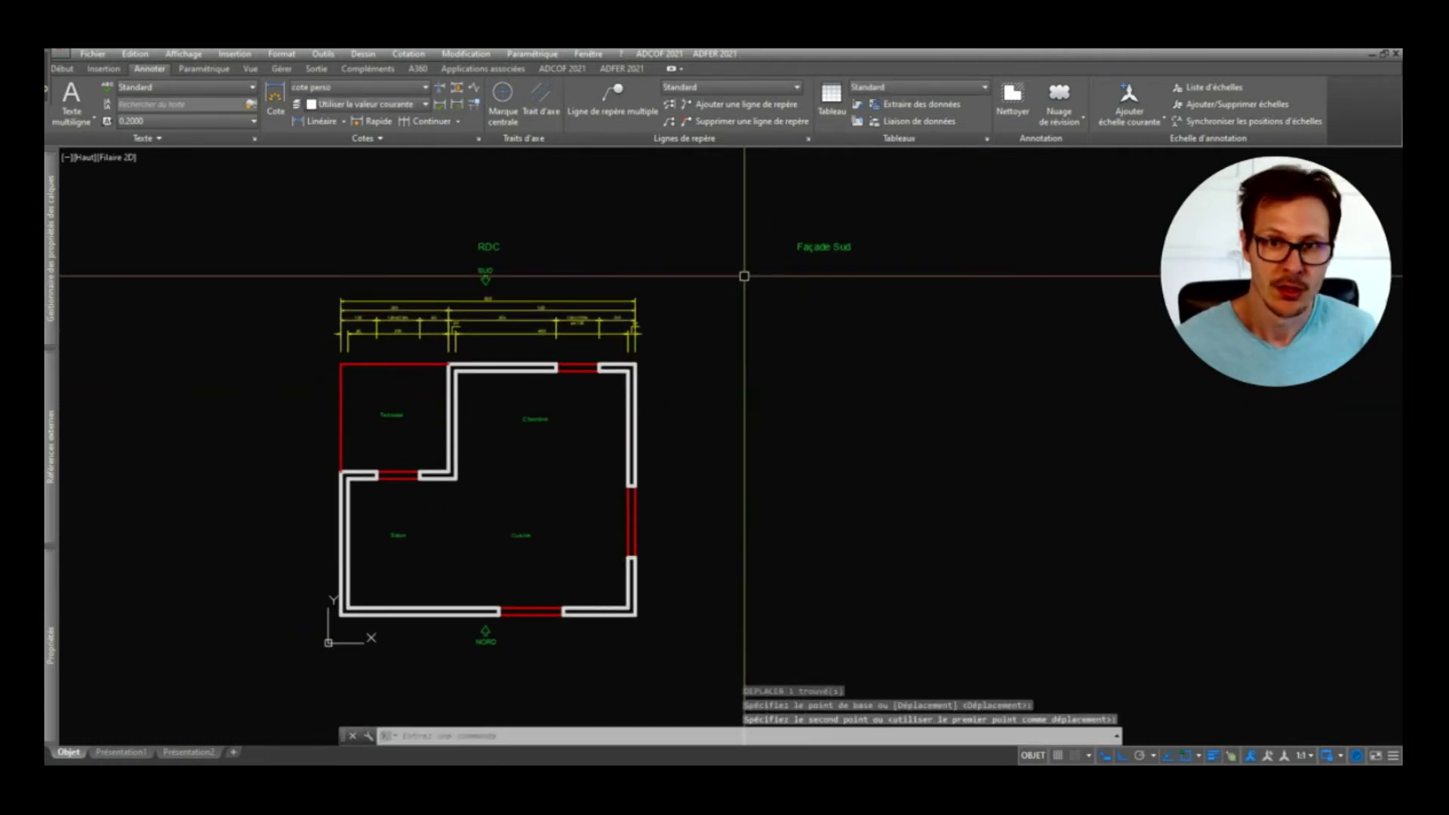
Step: Draw a horizontal red ground line about 508 cm long below the Façade Sud title
{"action": "scroll", "coordinate": [379, 337], "scroll_direction": "up", "scroll_amount": 1}
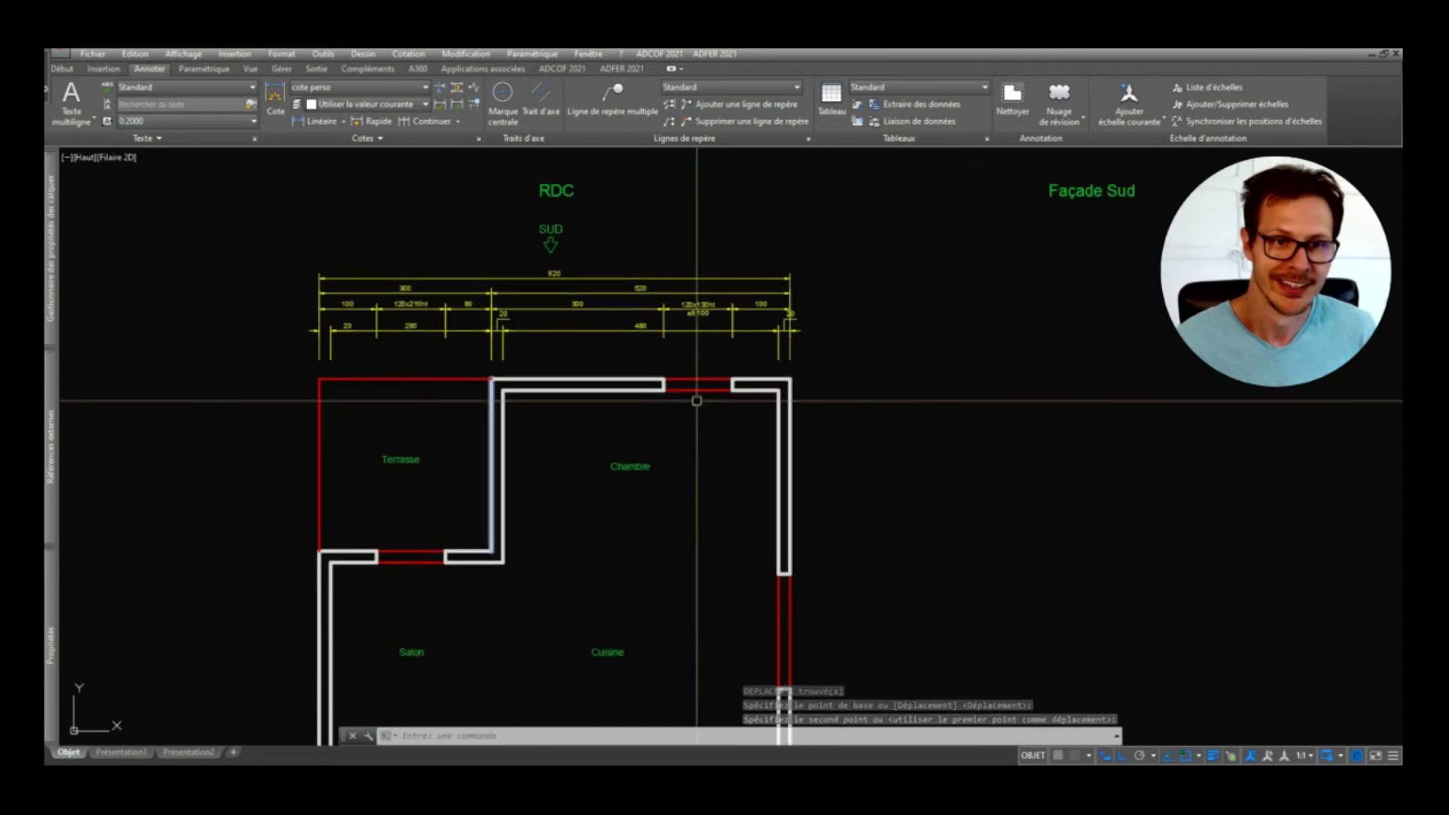
{"action": "scroll", "coordinate": [611, 364], "scroll_direction": "down", "scroll_amount": 1}
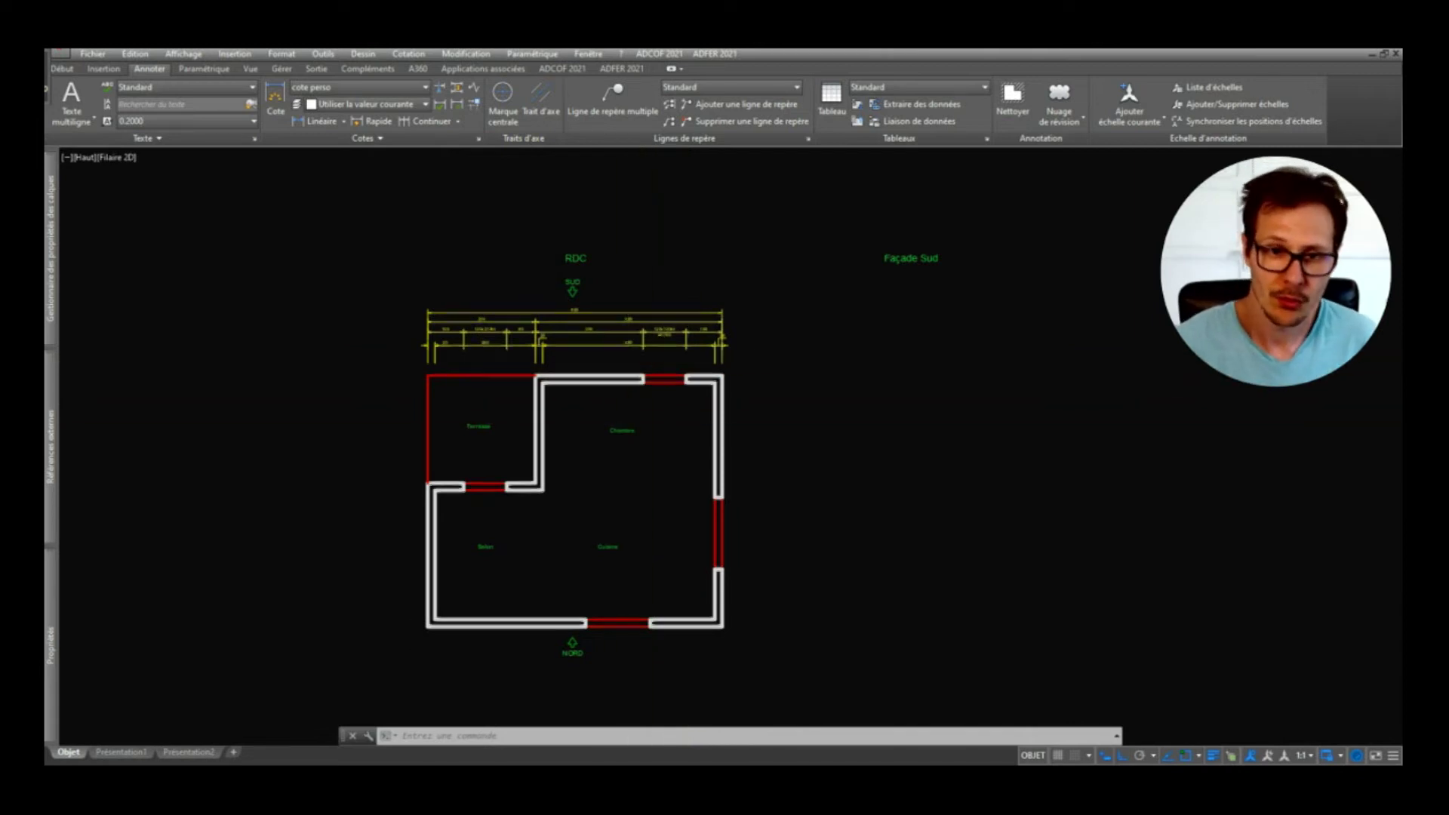
{"action": "scroll", "coordinate": [766, 388], "scroll_direction": "up", "scroll_amount": 2}
{"action": "scroll", "coordinate": [724, 388], "scroll_direction": "down", "scroll_amount": 2}
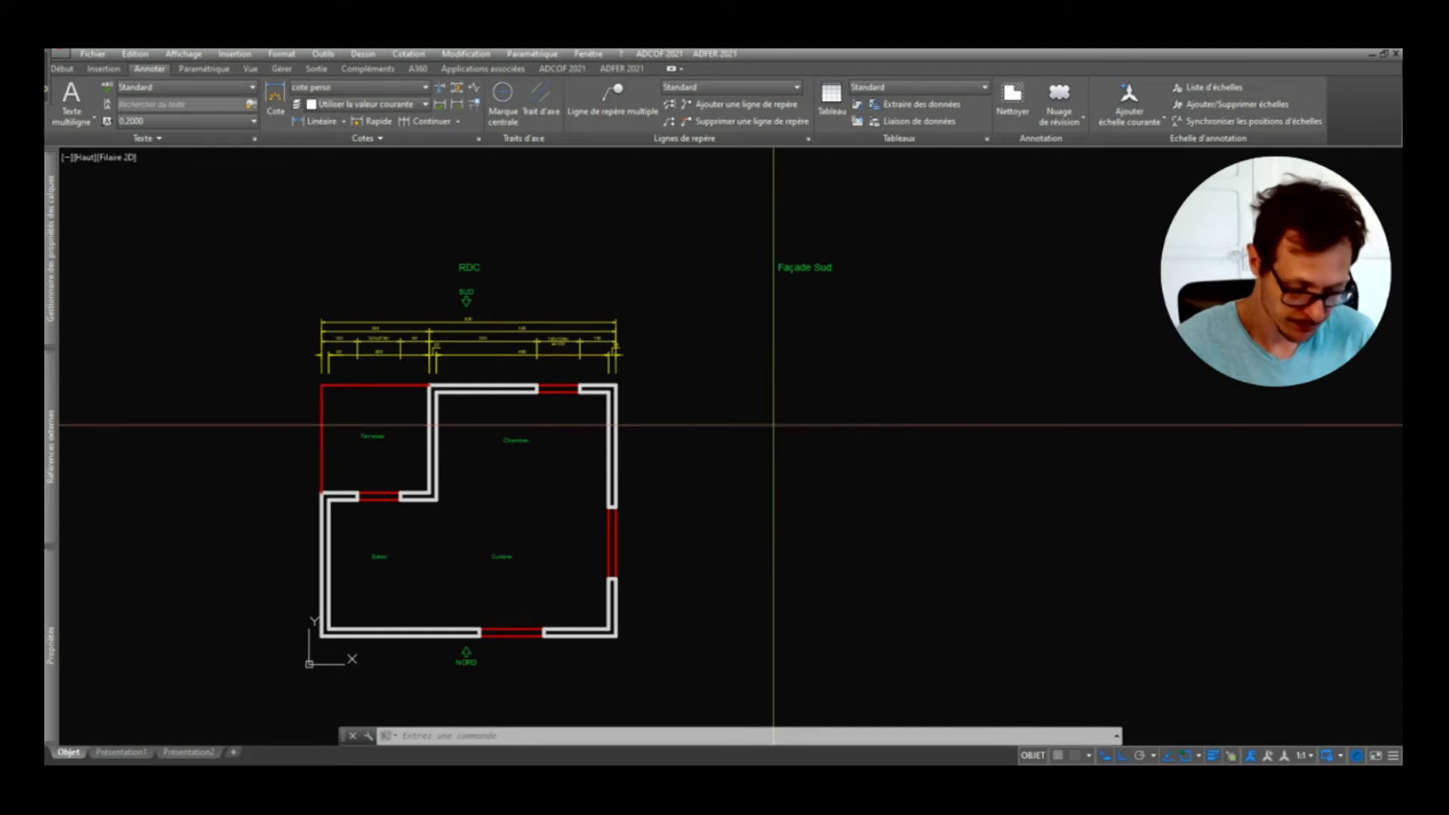
{"action": "type", "text": "l"}
{"action": "key", "text": "Return"}
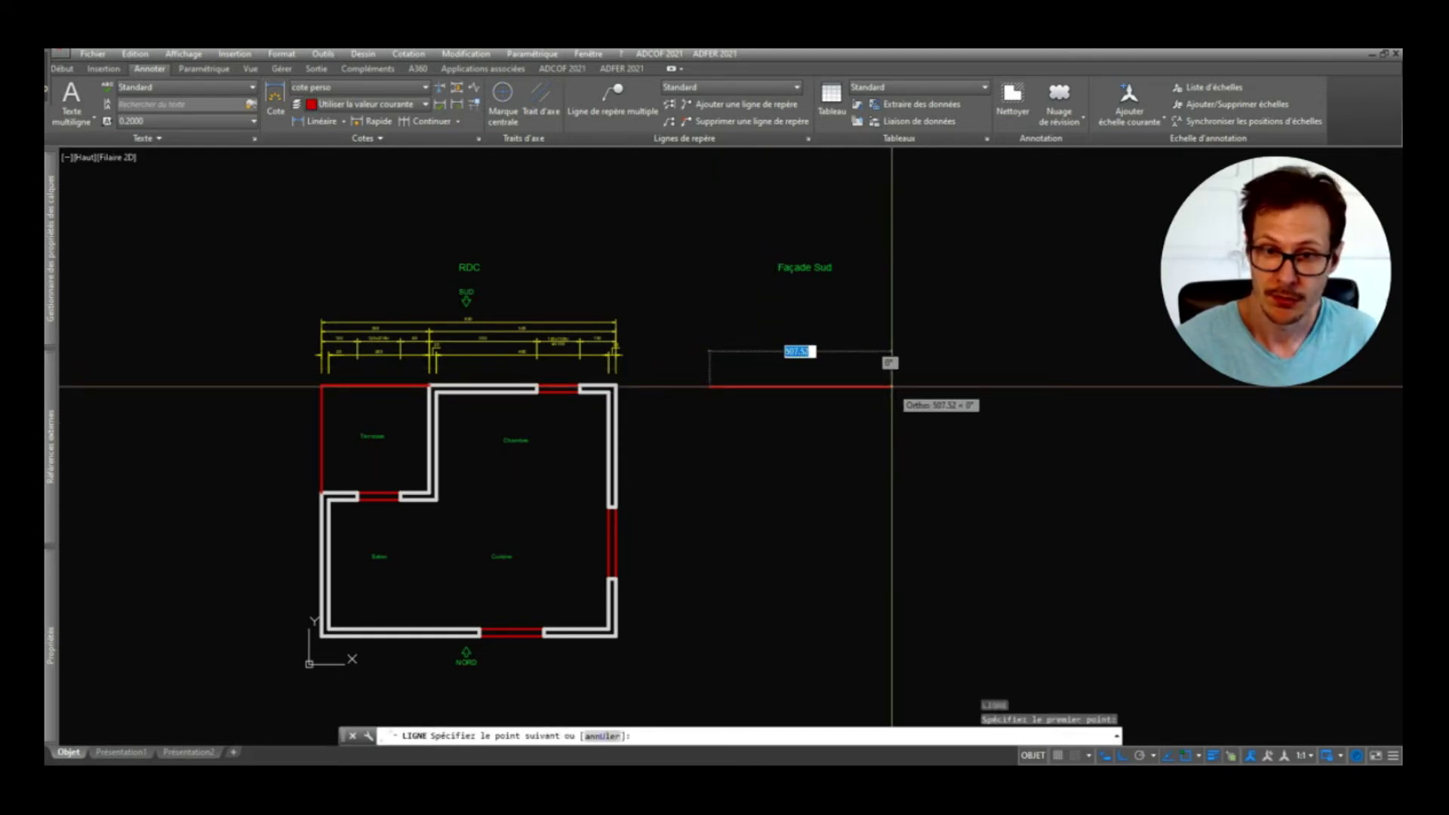
{"action": "left_click", "coordinate": [892, 387]}
{"action": "key", "text": "Return"}
{"action": "middle_click_drag", "start_coordinate": [804, 426], "coordinate": [833, 430]}
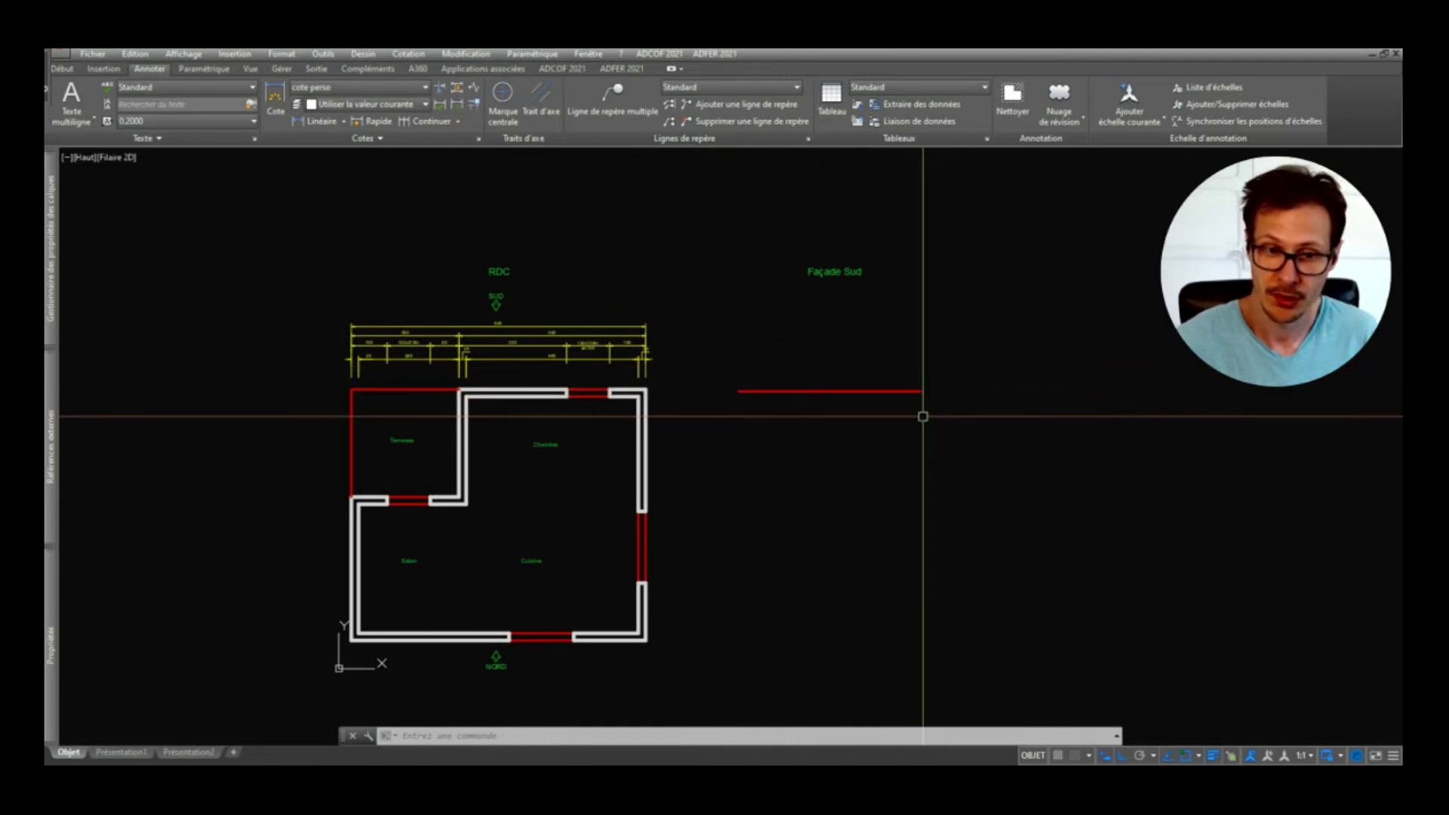
Step: Draw a vertical wall line upward from the ground line, a short distance in from its left end
{"action": "scroll", "coordinate": [480, 406], "scroll_direction": "up", "scroll_amount": 2}
{"action": "mouse_move", "coordinate": [933, 436]}
{"action": "middle_mouse_down"}
{"action": "mouse_move", "coordinate": [767, 453]}
{"action": "mouse_move", "coordinate": [928, 458]}
{"action": "middle_mouse_up"}
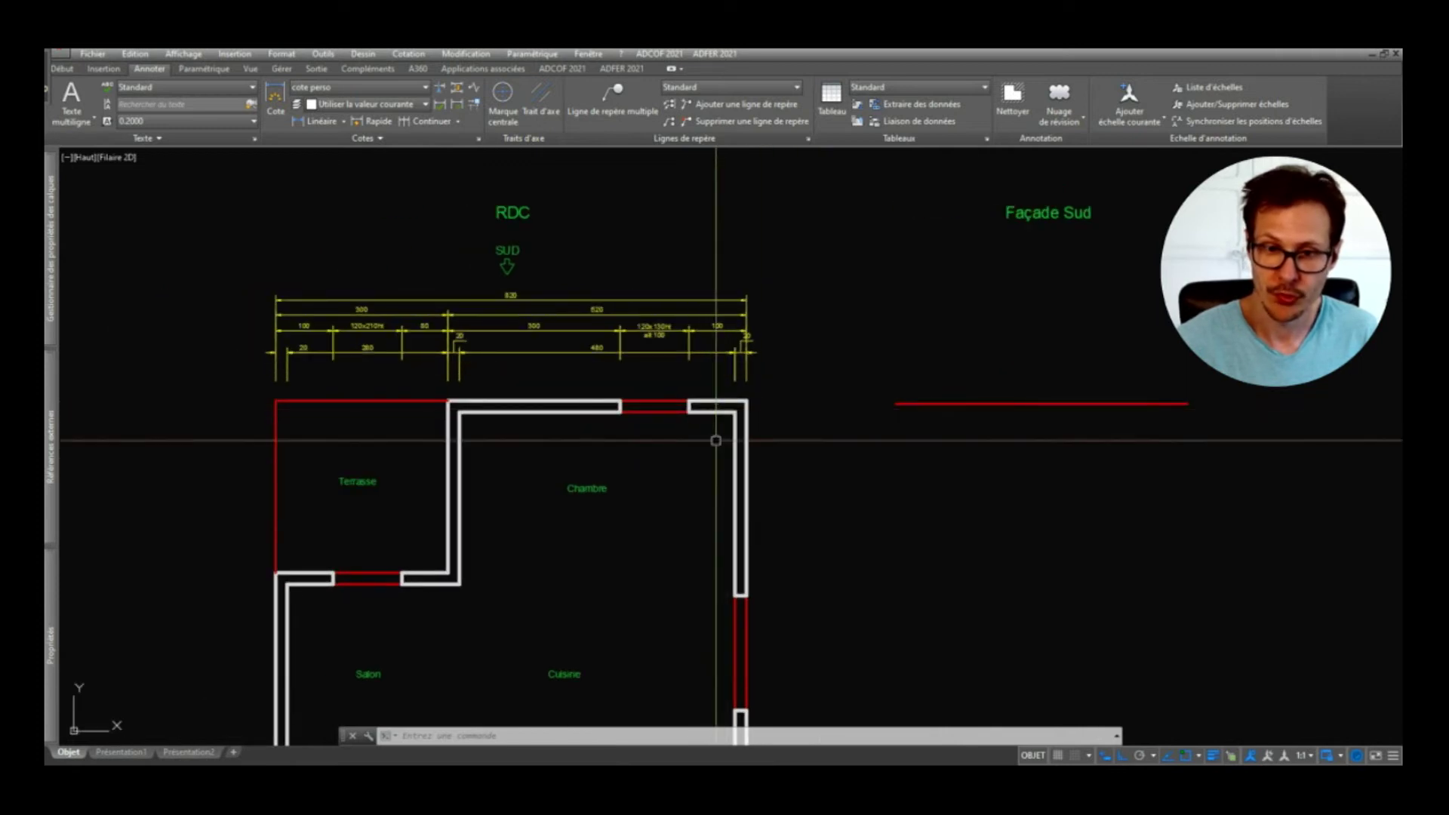
{"action": "middle_click_drag", "start_coordinate": [984, 380], "coordinate": [903, 402]}
{"action": "type", "text": "l"}
{"action": "key", "text": "Return"}
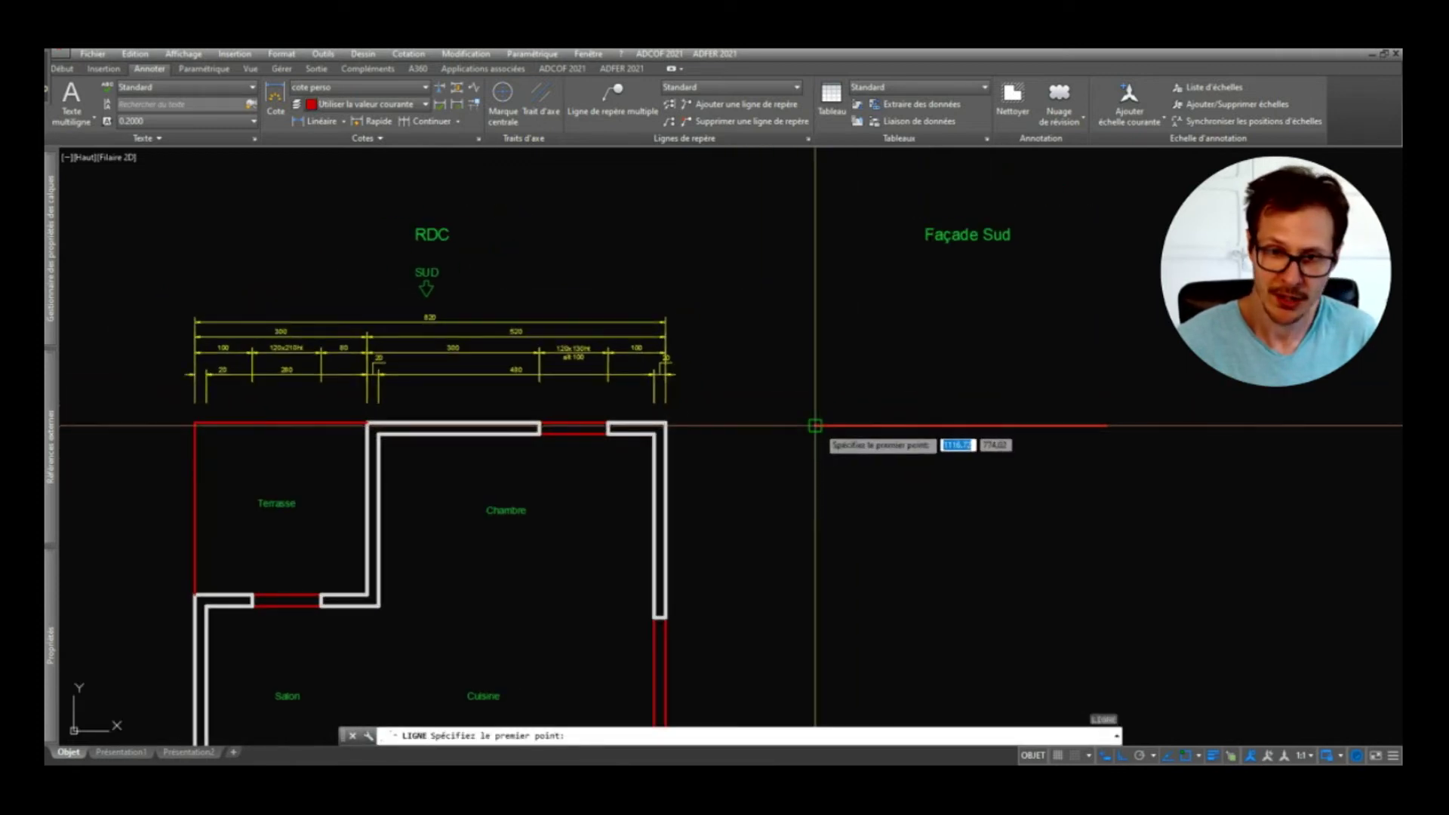
{"action": "left_click", "coordinate": [864, 302]}
{"action": "key", "text": "Return"}
{"action": "middle_click_drag", "start_coordinate": [669, 397], "coordinate": [711, 393]}
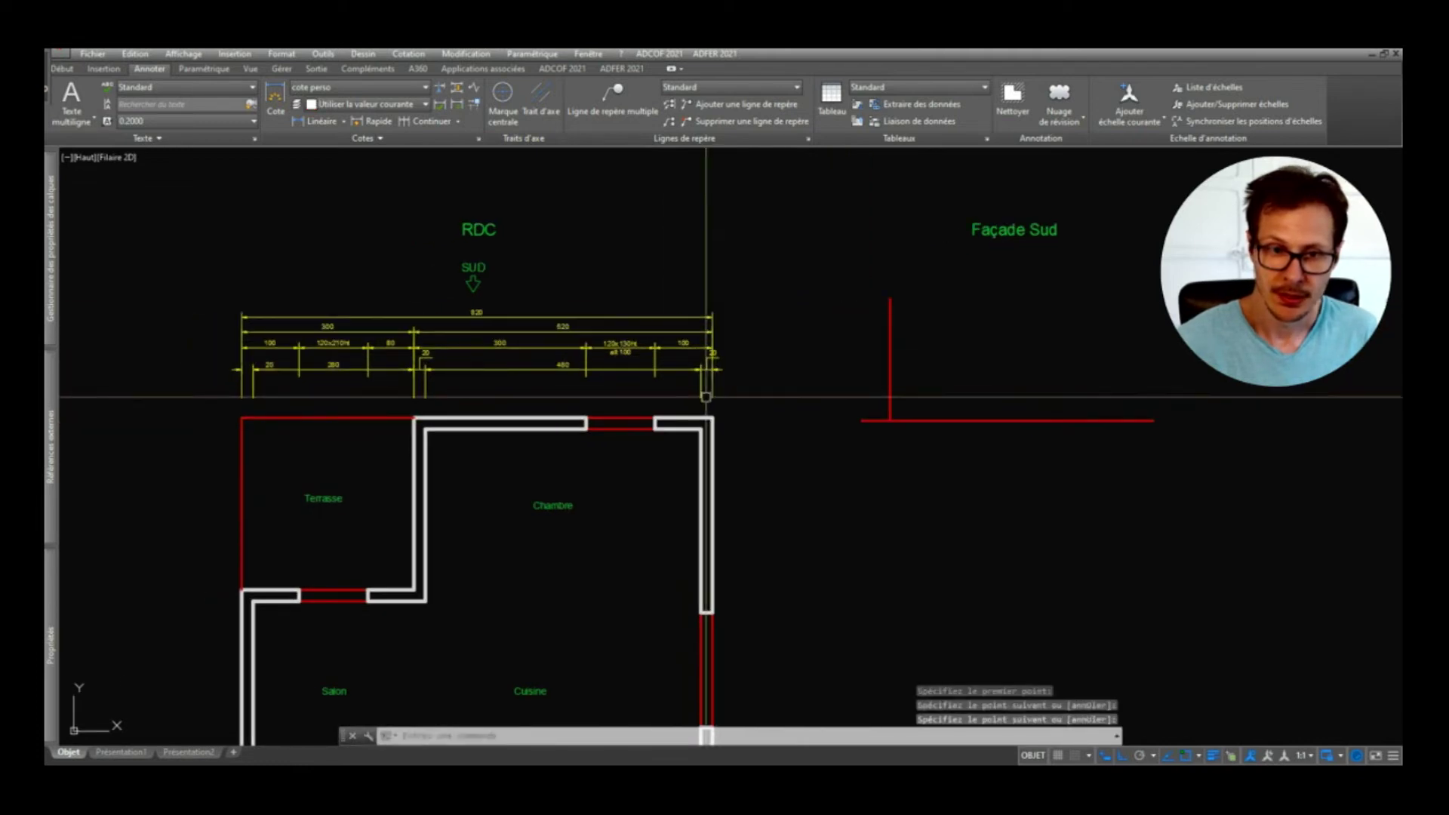
Step: Copy the façade's vertical wall line 520 to the right
{"action": "left_click", "coordinate": [890, 327]}
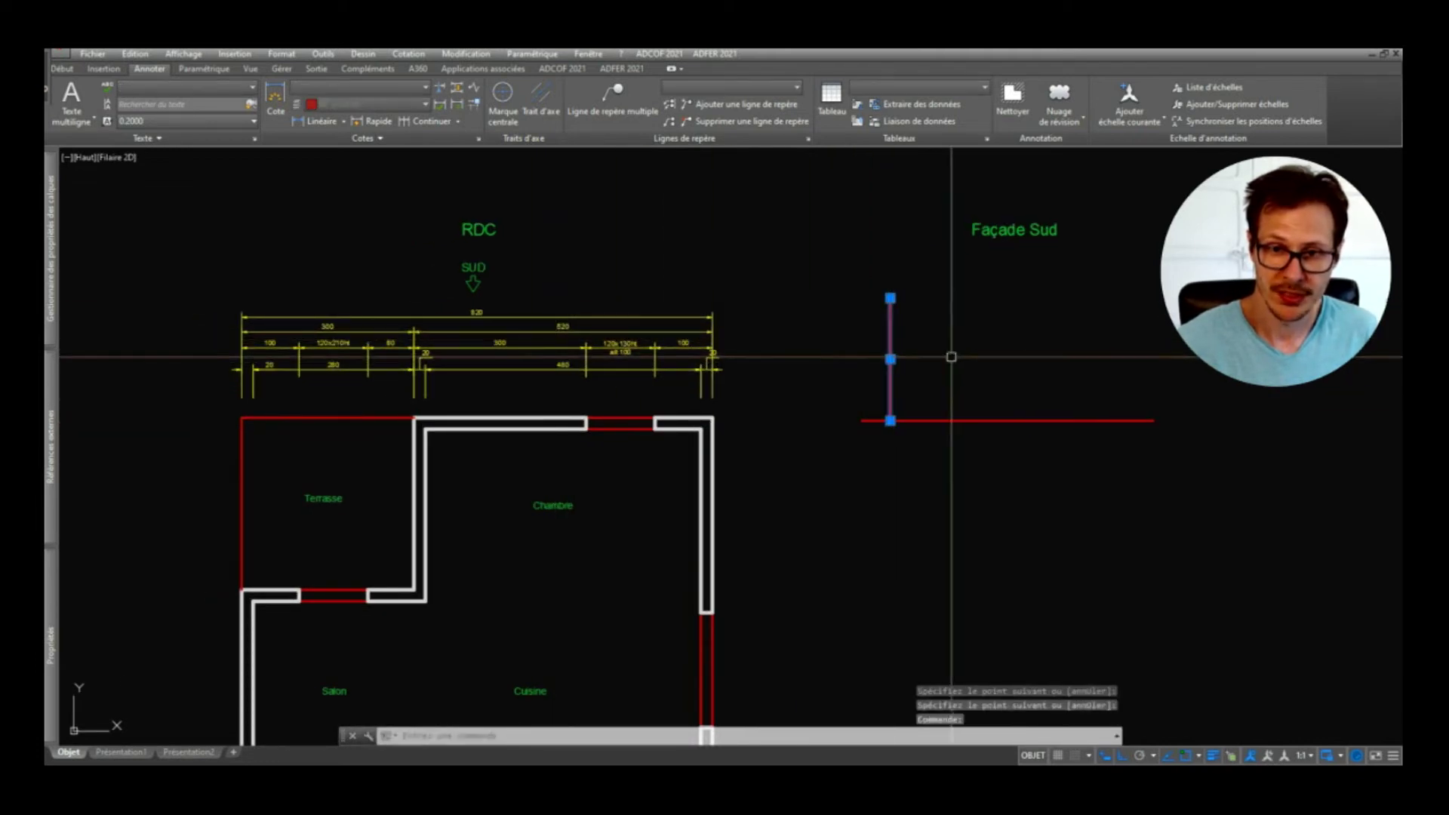
{"action": "middle_click_drag", "start_coordinate": [960, 340], "coordinate": [892, 351]}
{"action": "type", "text": "co"}
{"action": "key", "text": "Return"}
{"action": "left_click", "coordinate": [878, 341]}
{"action": "type", "text": "5"}
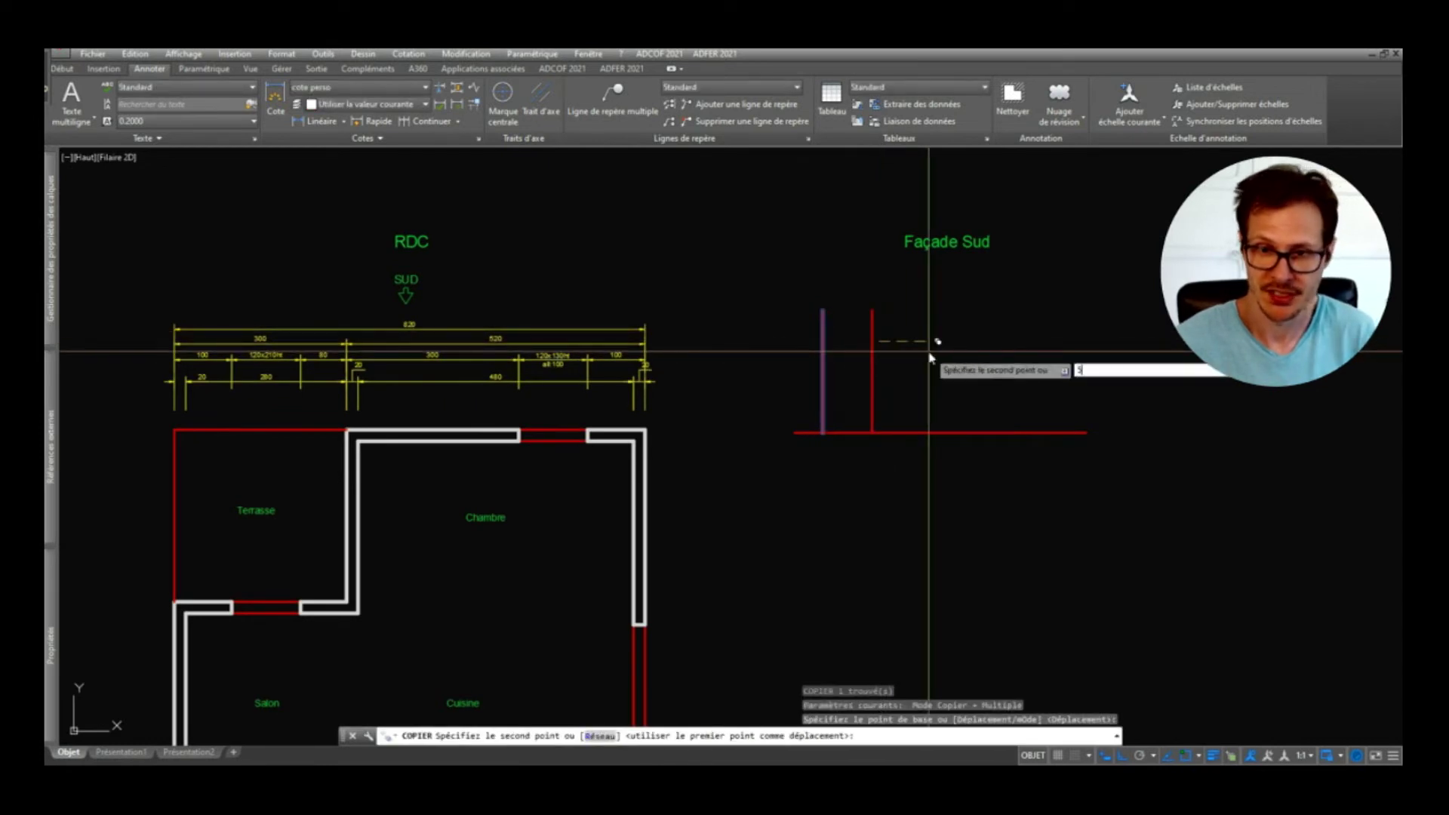
{"action": "type", "text": "20"}
{"action": "key", "text": "Return"}
{"action": "key", "text": "Return"}
Step: Stretch the ground line's right end well past the copied vertical line
{"action": "scroll", "coordinate": [856, 377], "scroll_direction": "down", "scroll_amount": 2}
{"action": "type", "text": "et"}
{"action": "key", "text": "Return"}
{"action": "left_click", "coordinate": [1004, 392]}
{"action": "left_click", "coordinate": [944, 468]}
{"action": "key", "text": "Return"}
{"action": "left_click", "coordinate": [883, 534]}
{"action": "left_click", "coordinate": [1159, 561]}
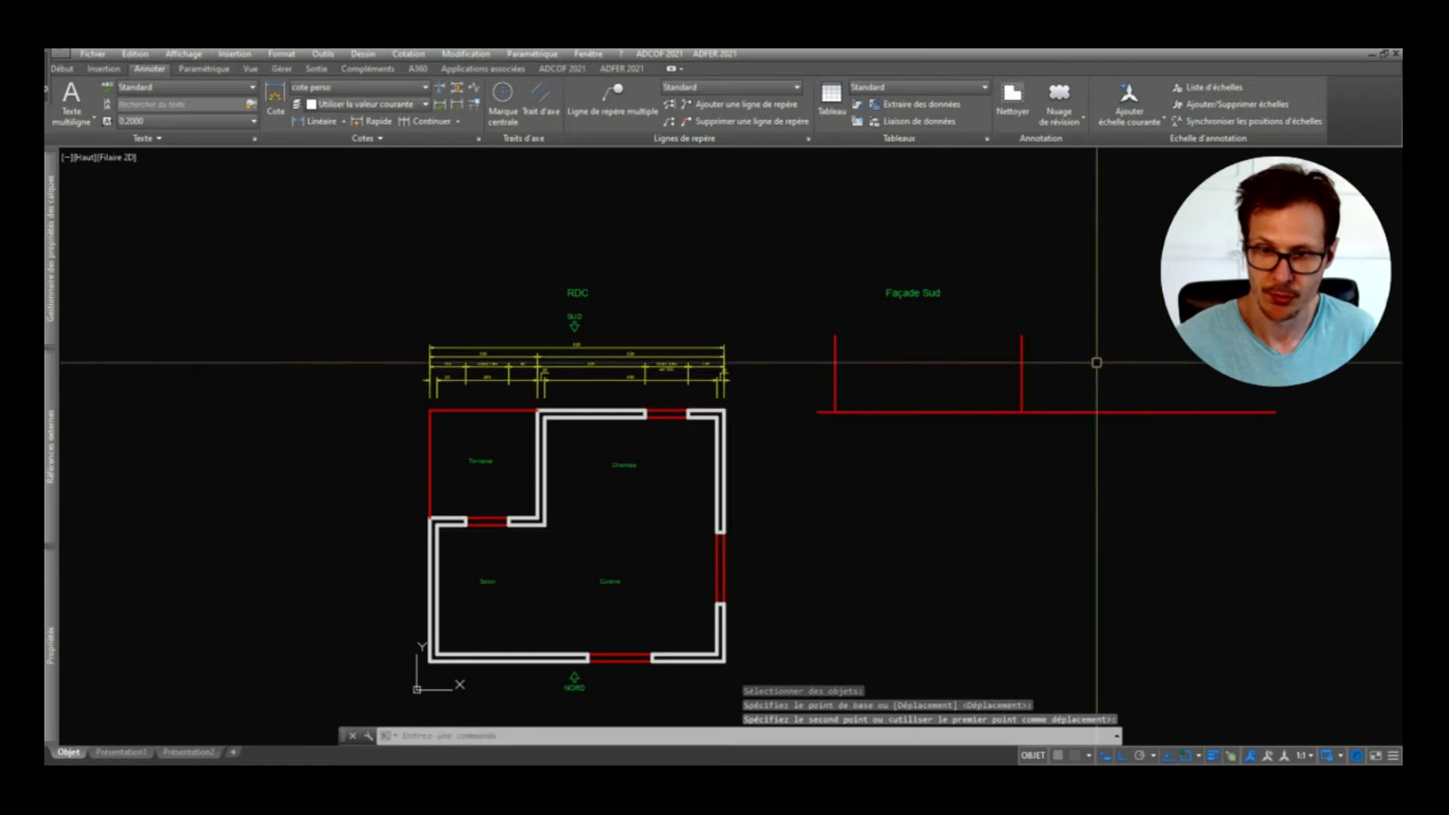
Step: Move the Façade Sud title horizontally to the right, close to the second vertical line
{"action": "middle_click_drag", "start_coordinate": [1077, 389], "coordinate": [935, 392]}
{"action": "left_click", "coordinate": [761, 312]}
{"action": "left_click", "coordinate": [744, 282]}
{"action": "type", "text": "d"}
{"action": "key", "text": "Return"}
{"action": "left_click", "coordinate": [785, 254]}
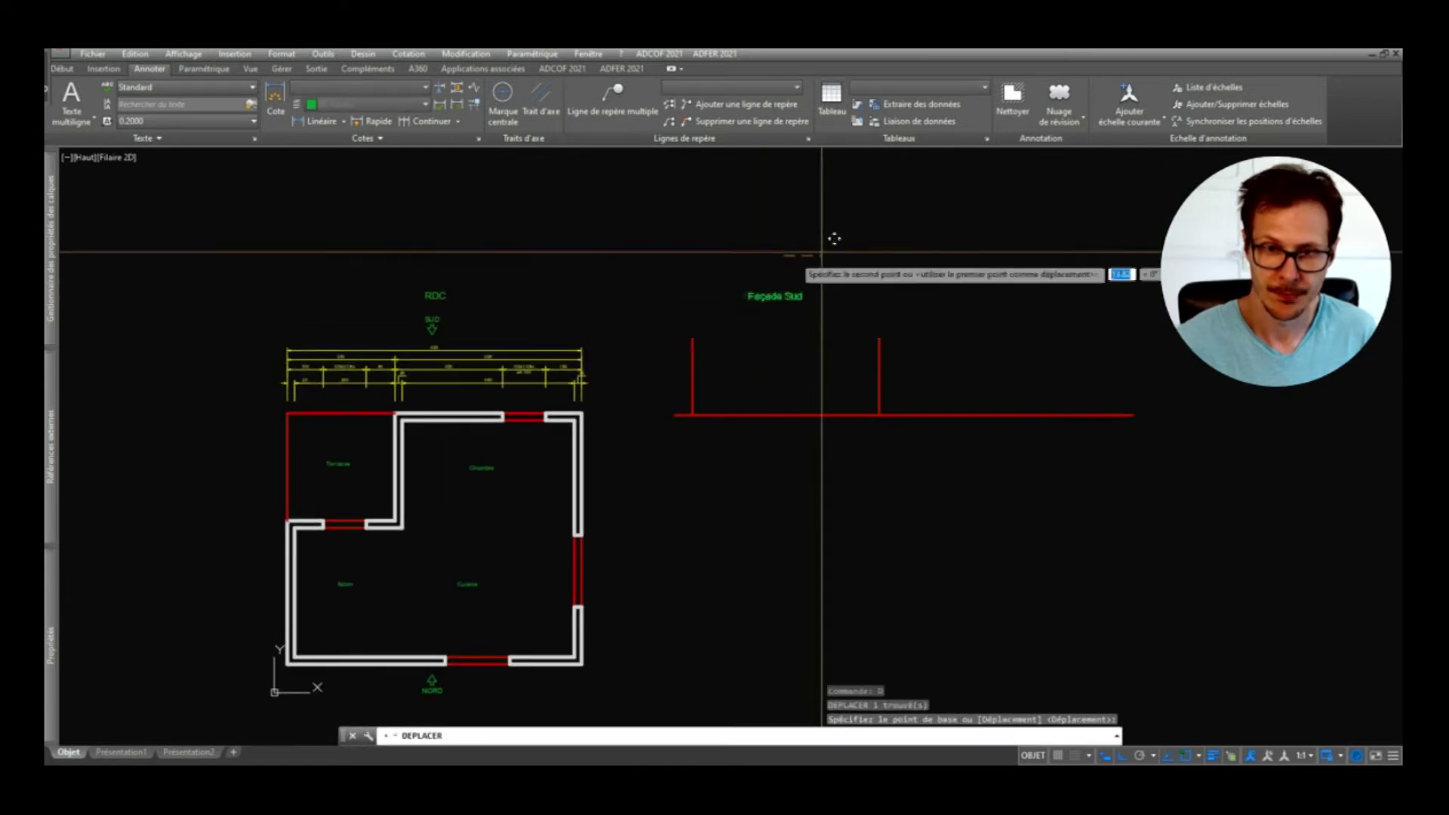
{"action": "left_click", "coordinate": [892, 242]}
{"action": "left_click", "coordinate": [912, 382]}
{"action": "left_click", "coordinate": [825, 349]}
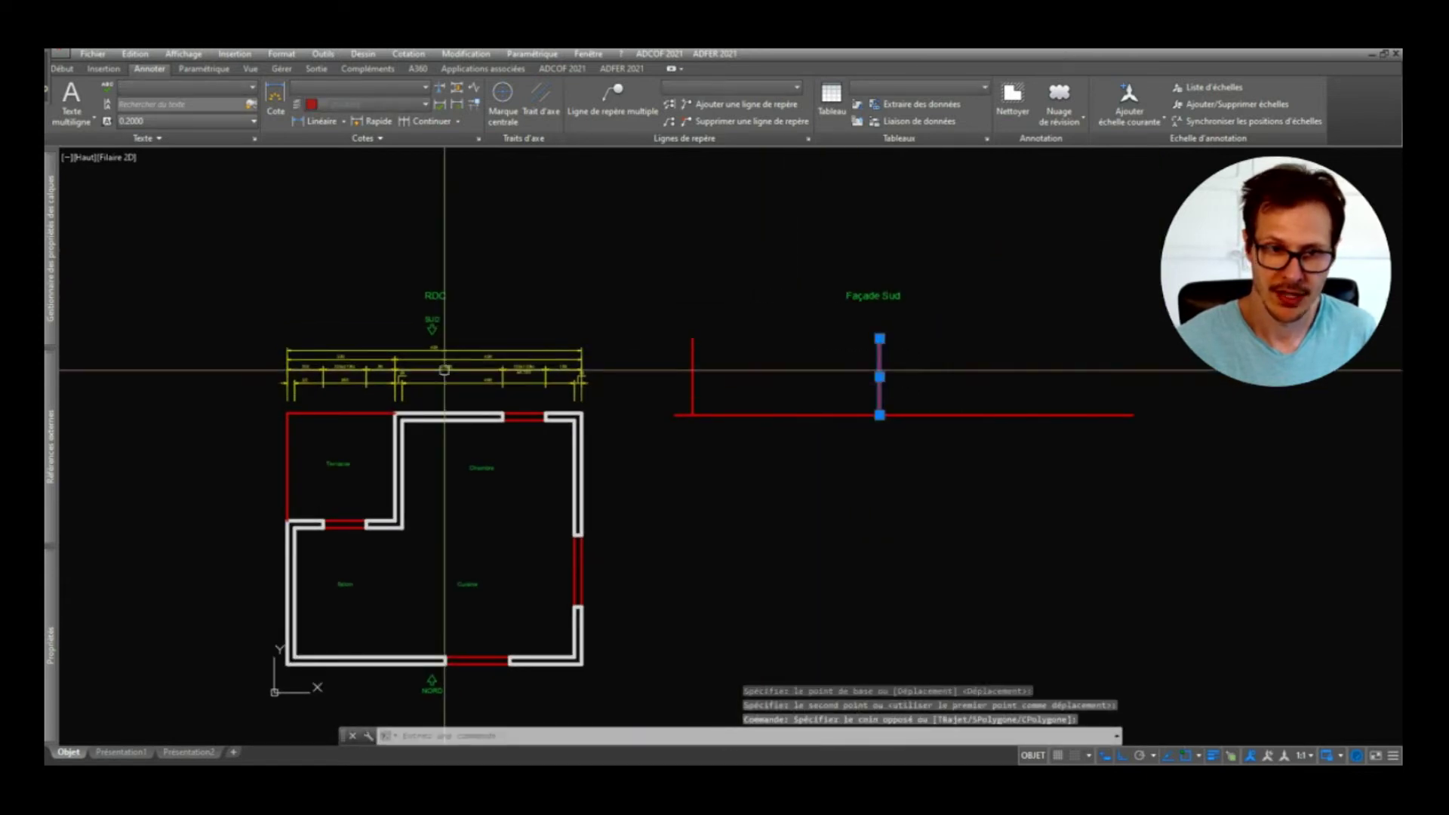
{"action": "scroll", "coordinate": [332, 361], "scroll_direction": "up", "scroll_amount": 4}
{"action": "scroll", "coordinate": [333, 361], "scroll_direction": "up", "scroll_amount": 2}
{"action": "key", "text": "Escape"}
{"action": "scroll", "coordinate": [333, 361], "scroll_direction": "down", "scroll_amount": 4}
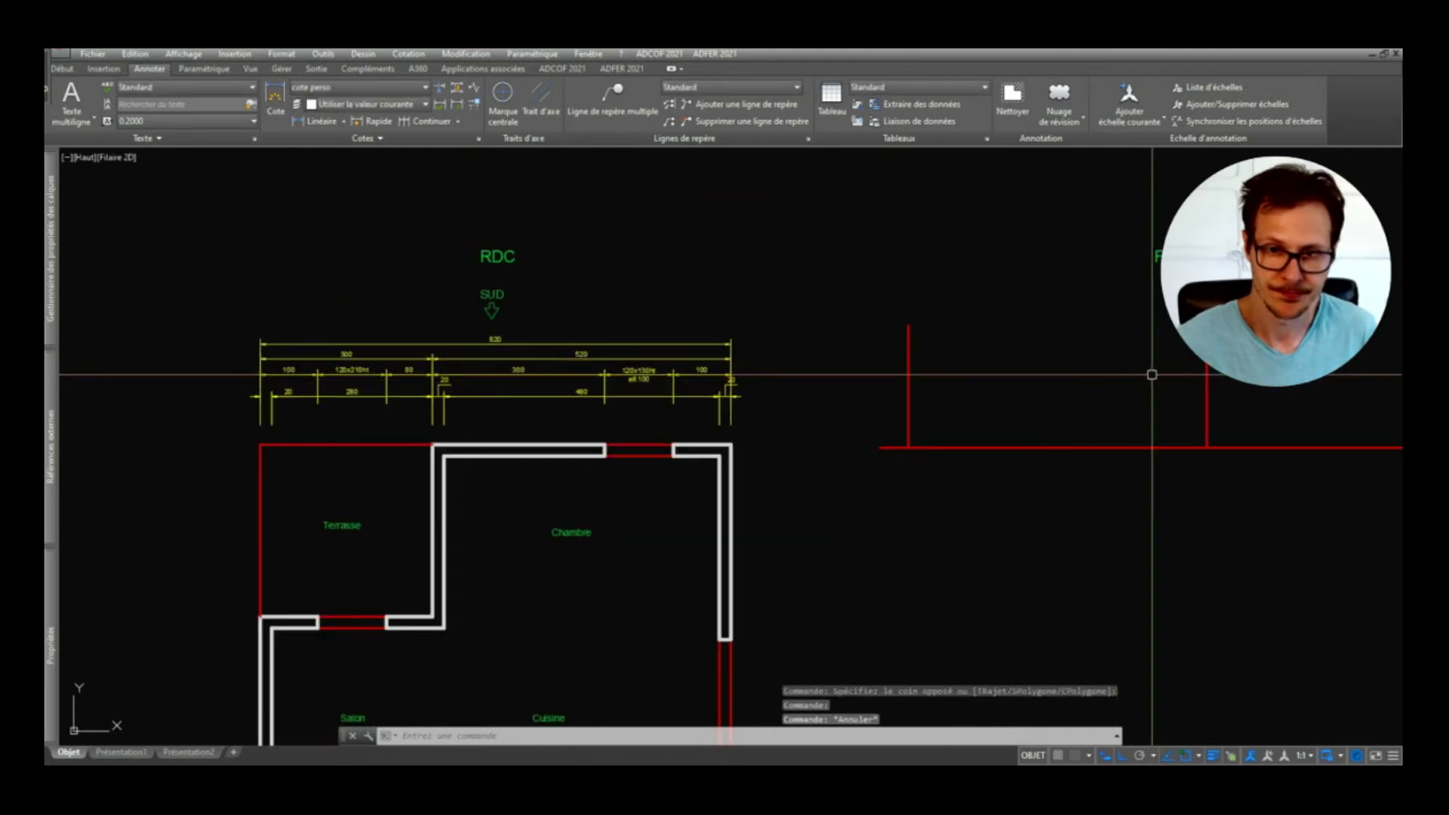
Step: Copy the second vertical façade line 300 to the right for the terrace edge
{"action": "middle_click_drag", "start_coordinate": [1151, 374], "coordinate": [710, 391]}
{"action": "left_click", "coordinate": [800, 378]}
{"action": "left_click", "coordinate": [743, 355]}
{"action": "type", "text": "co"}
{"action": "key", "text": "Return"}
{"action": "left_click", "coordinate": [874, 385]}
{"action": "type", "text": "300"}
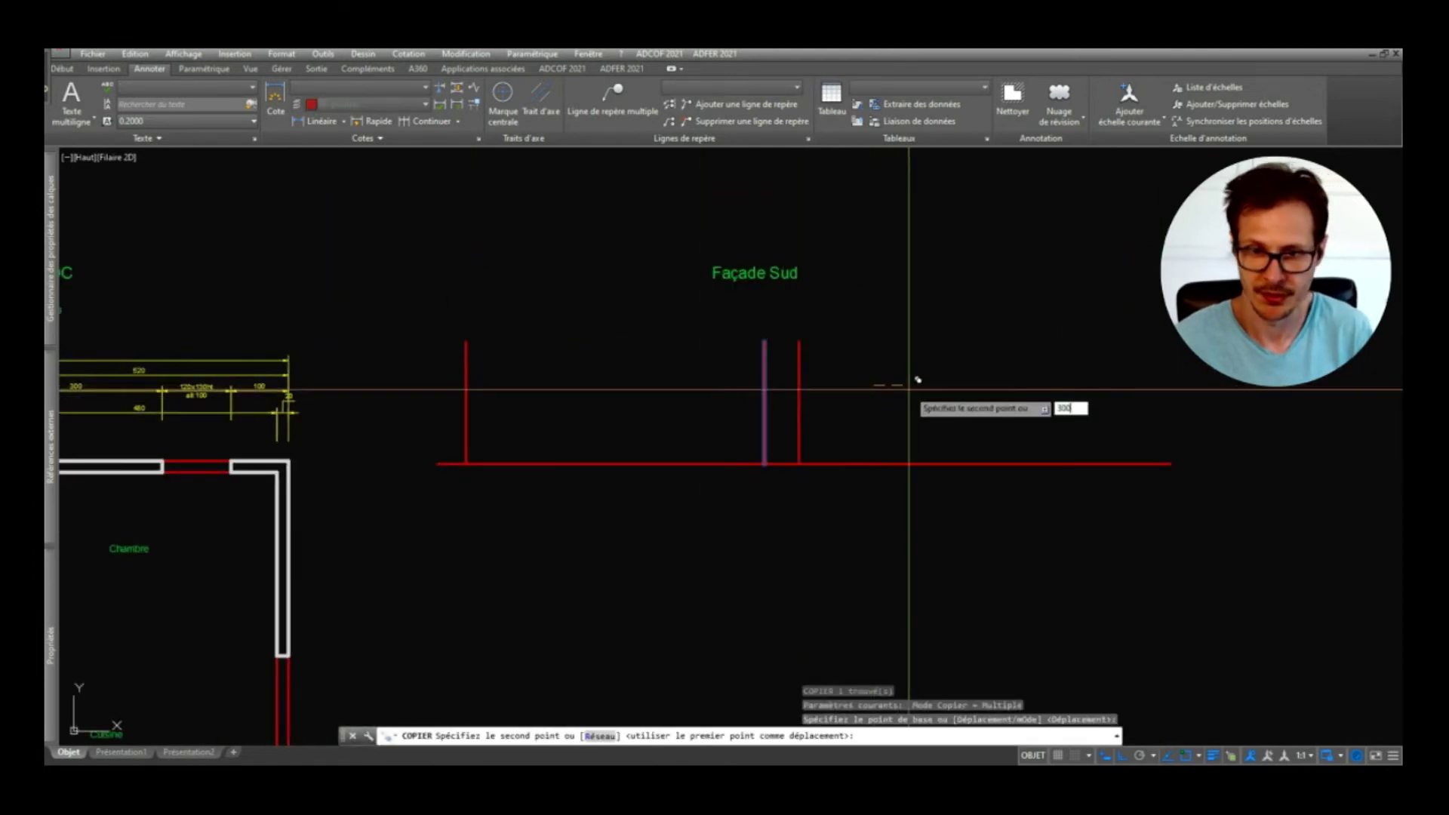
{"action": "key", "text": "Return"}
{"action": "key", "text": "Return"}
Step: Shorten the ground line by stretching its right end back to just past the last vertical line
{"action": "type", "text": "et"}
{"action": "key", "text": "Return"}
{"action": "left_click", "coordinate": [1167, 407]}
{"action": "left_click", "coordinate": [1048, 526]}
{"action": "left_click", "coordinate": [1202, 406]}
{"action": "left_click", "coordinate": [1132, 503]}
{"action": "key", "text": "Return"}
{"action": "left_click", "coordinate": [1188, 526]}
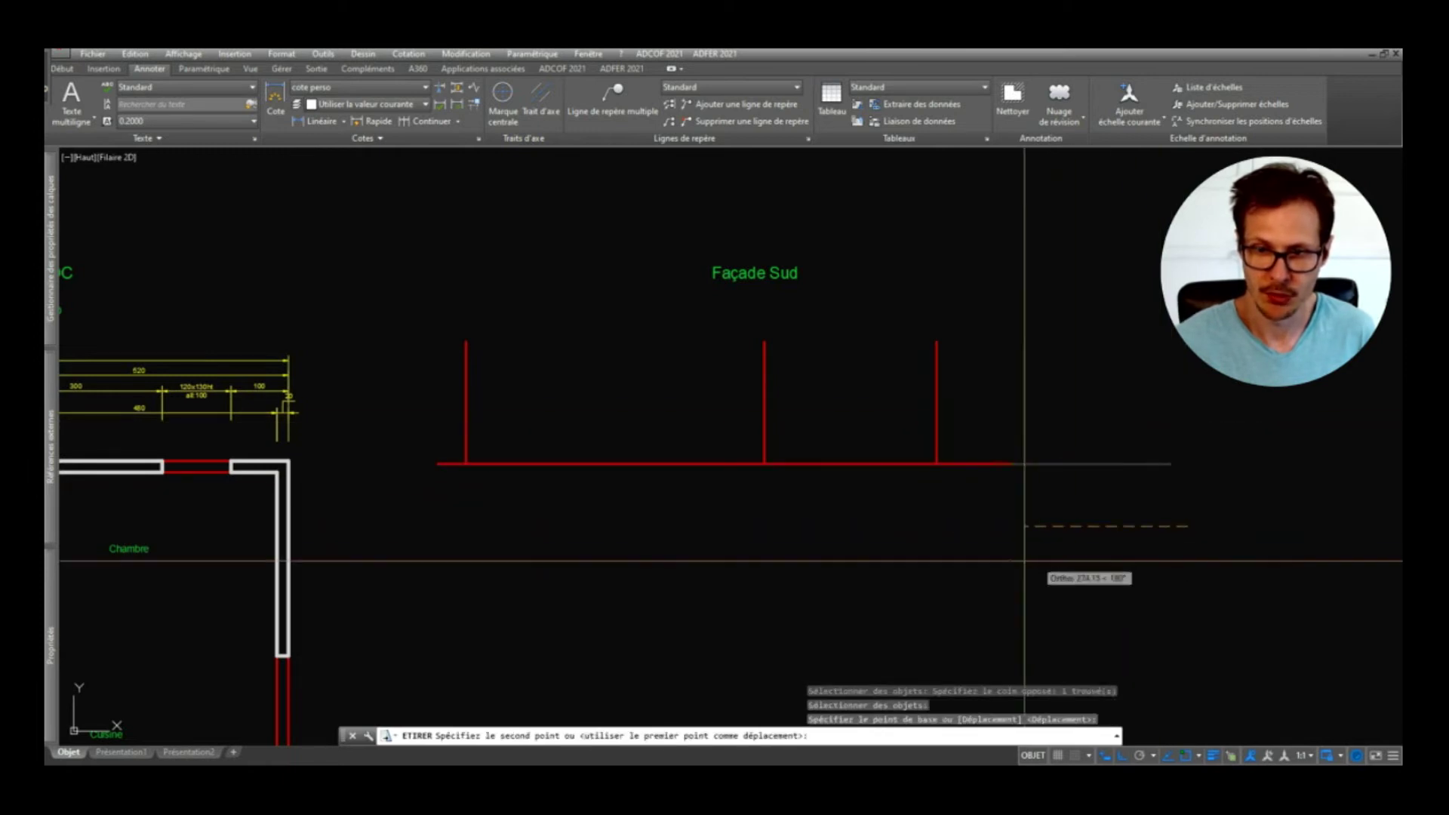
{"action": "left_click", "coordinate": [986, 557]}
{"action": "scroll", "coordinate": [1136, 315], "scroll_direction": "down", "scroll_amount": 4}
{"action": "scroll", "coordinate": [879, 338], "scroll_direction": "up", "scroll_amount": 2}
{"action": "left_click", "coordinate": [871, 361]}
{"action": "left_click", "coordinate": [833, 361]}
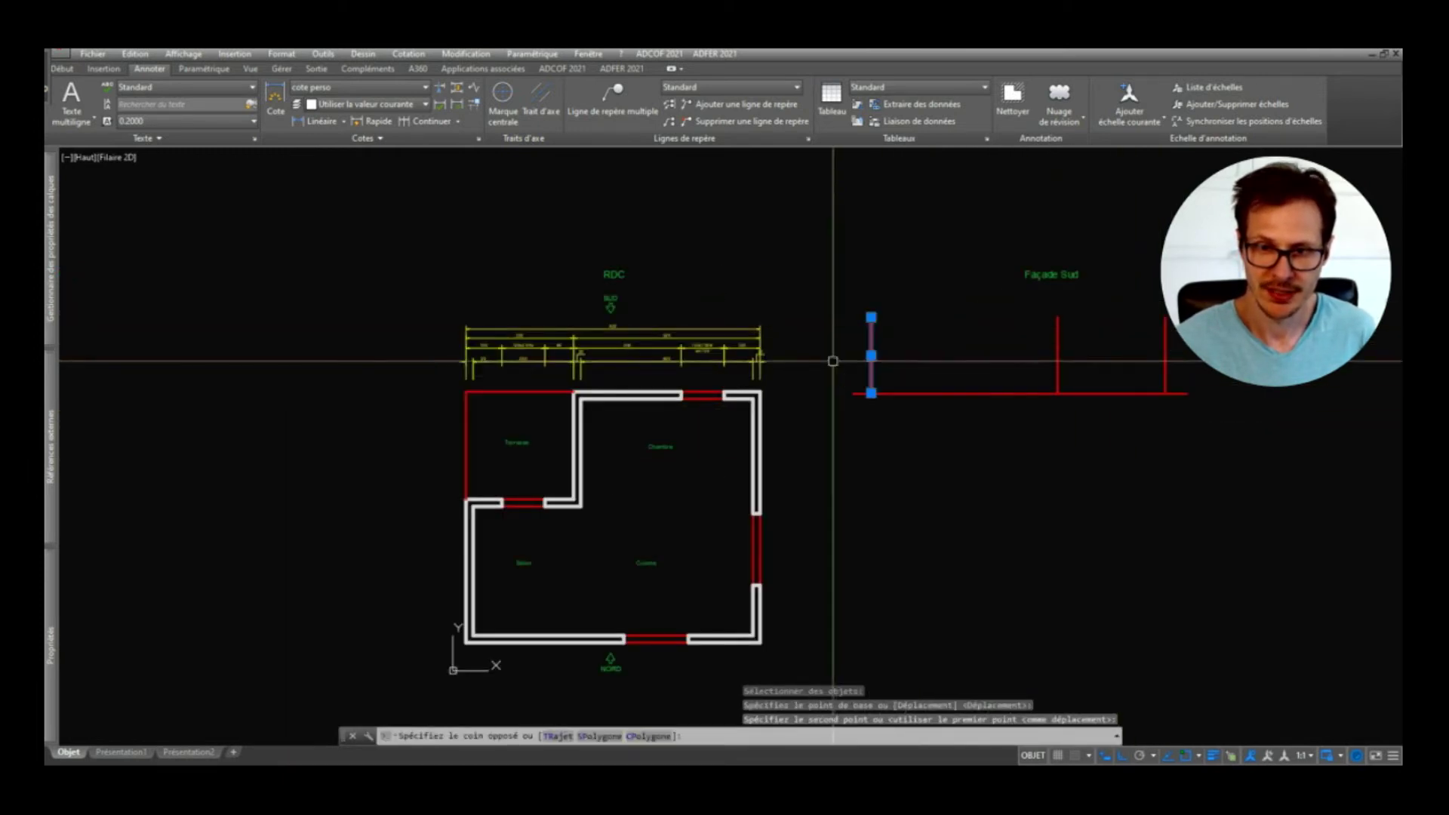
{"action": "key", "text": "Escape"}
{"action": "scroll", "coordinate": [966, 323], "scroll_direction": "up", "scroll_amount": 2}
{"action": "scroll", "coordinate": [642, 451], "scroll_direction": "down", "scroll_amount": 2}
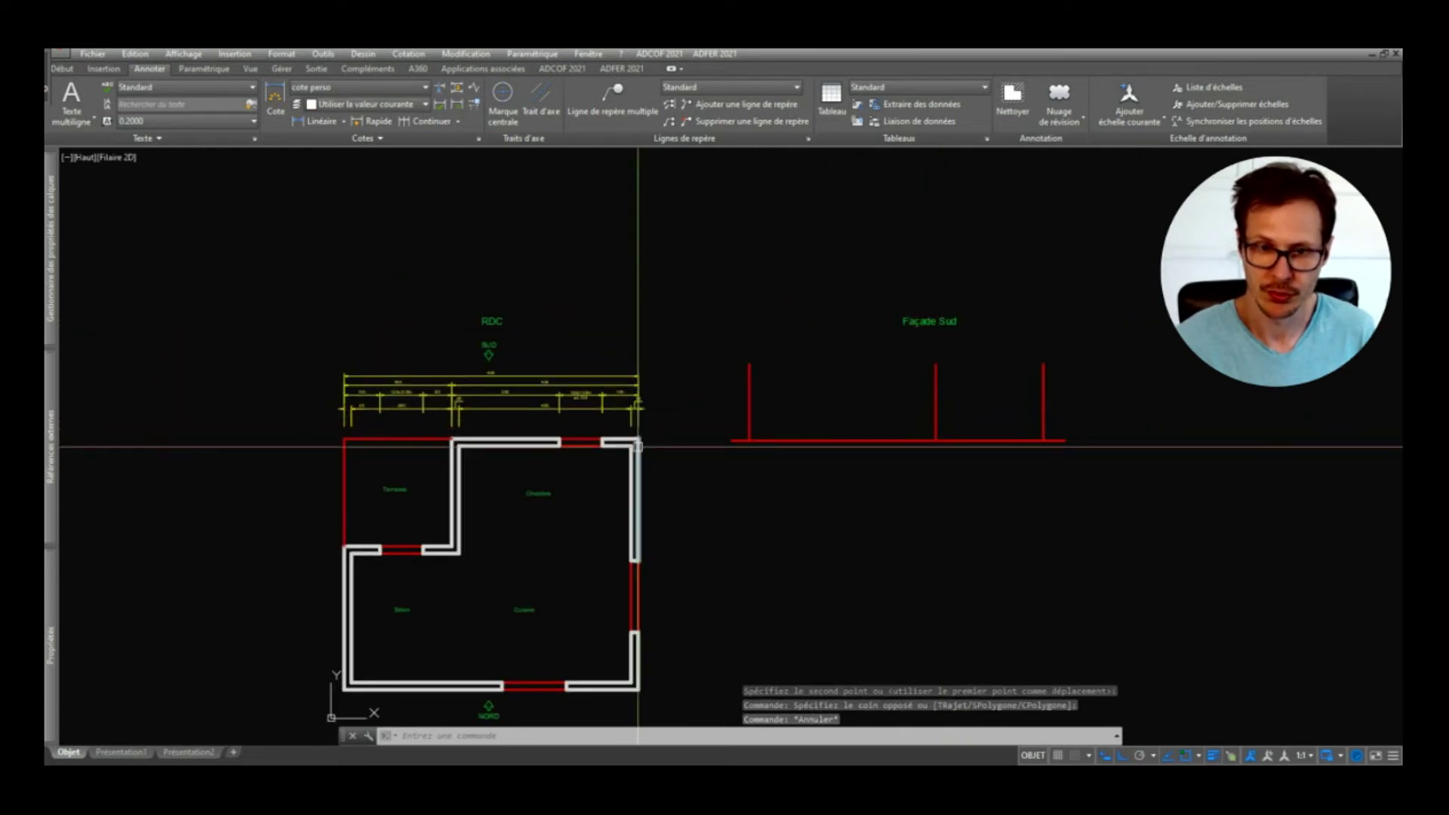
Step: Copy the façade's leftmost vertical line 100 to the right to mark the window's side
{"action": "scroll", "coordinate": [637, 446], "scroll_direction": "up", "scroll_amount": 2}
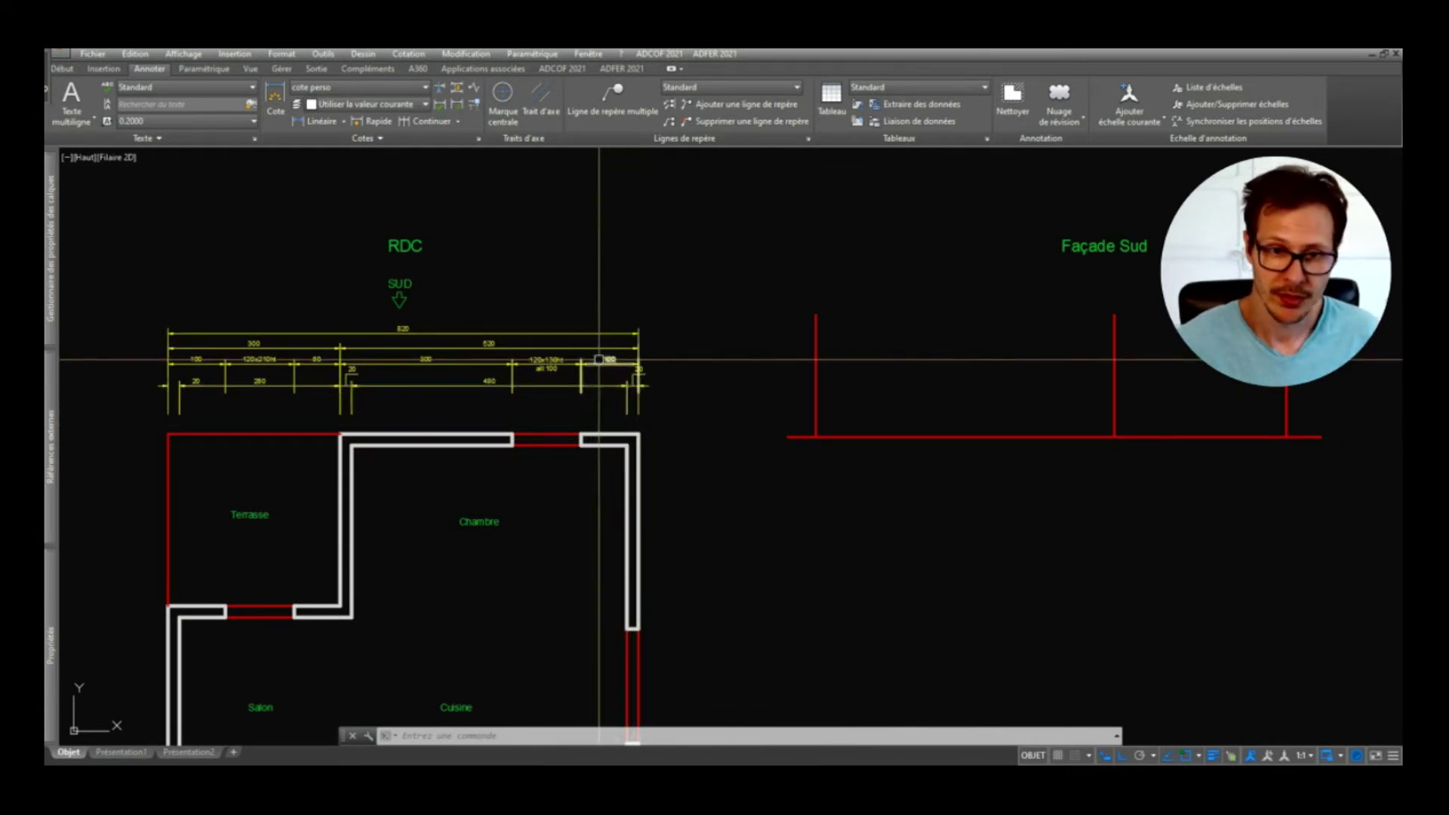
{"action": "middle_click_drag", "start_coordinate": [948, 376], "coordinate": [905, 395]}
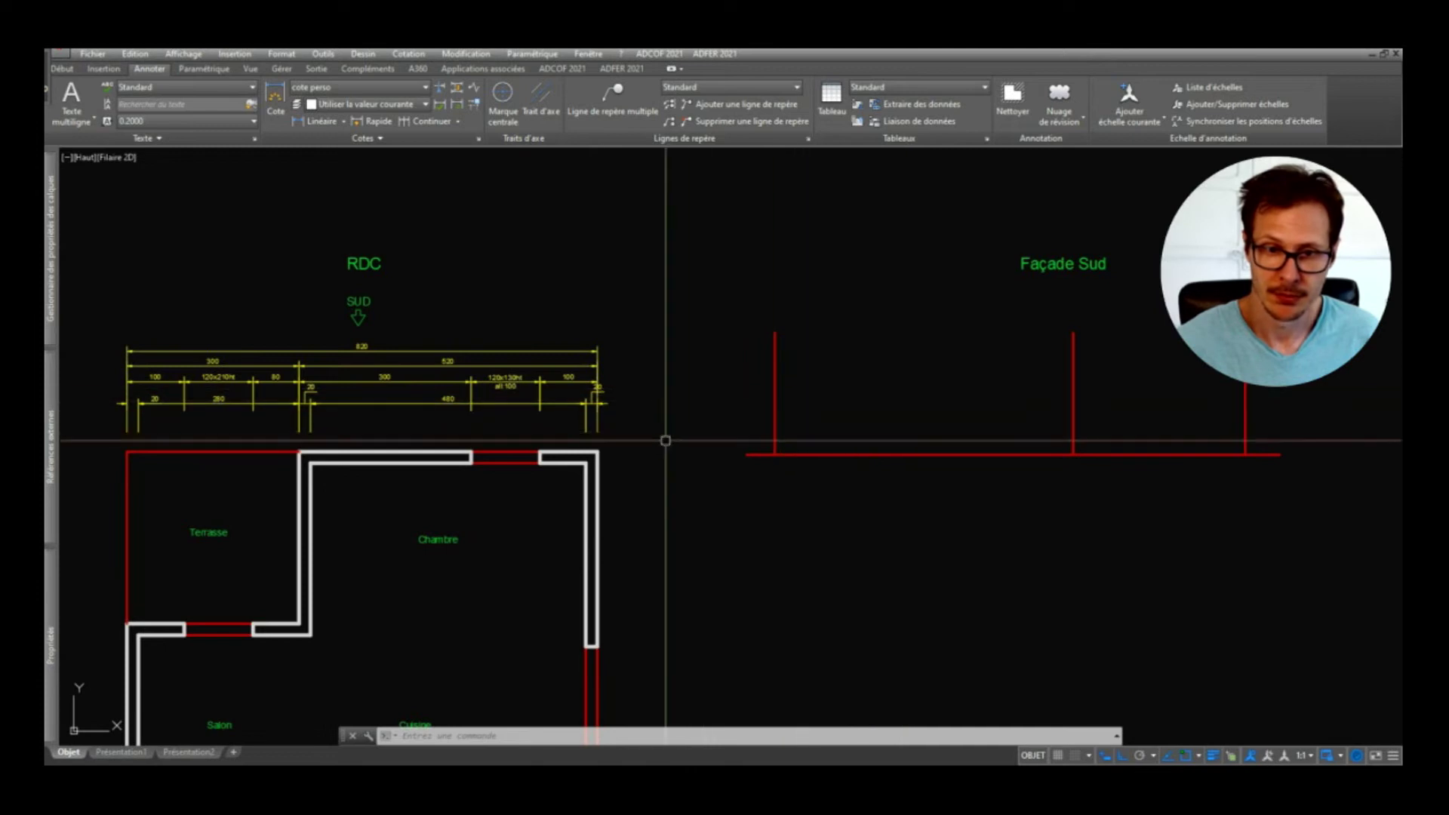
{"action": "left_click", "coordinate": [878, 397]}
{"action": "type", "text": "co"}
{"action": "key", "text": "space"}
{"action": "left_click", "coordinate": [851, 367]}
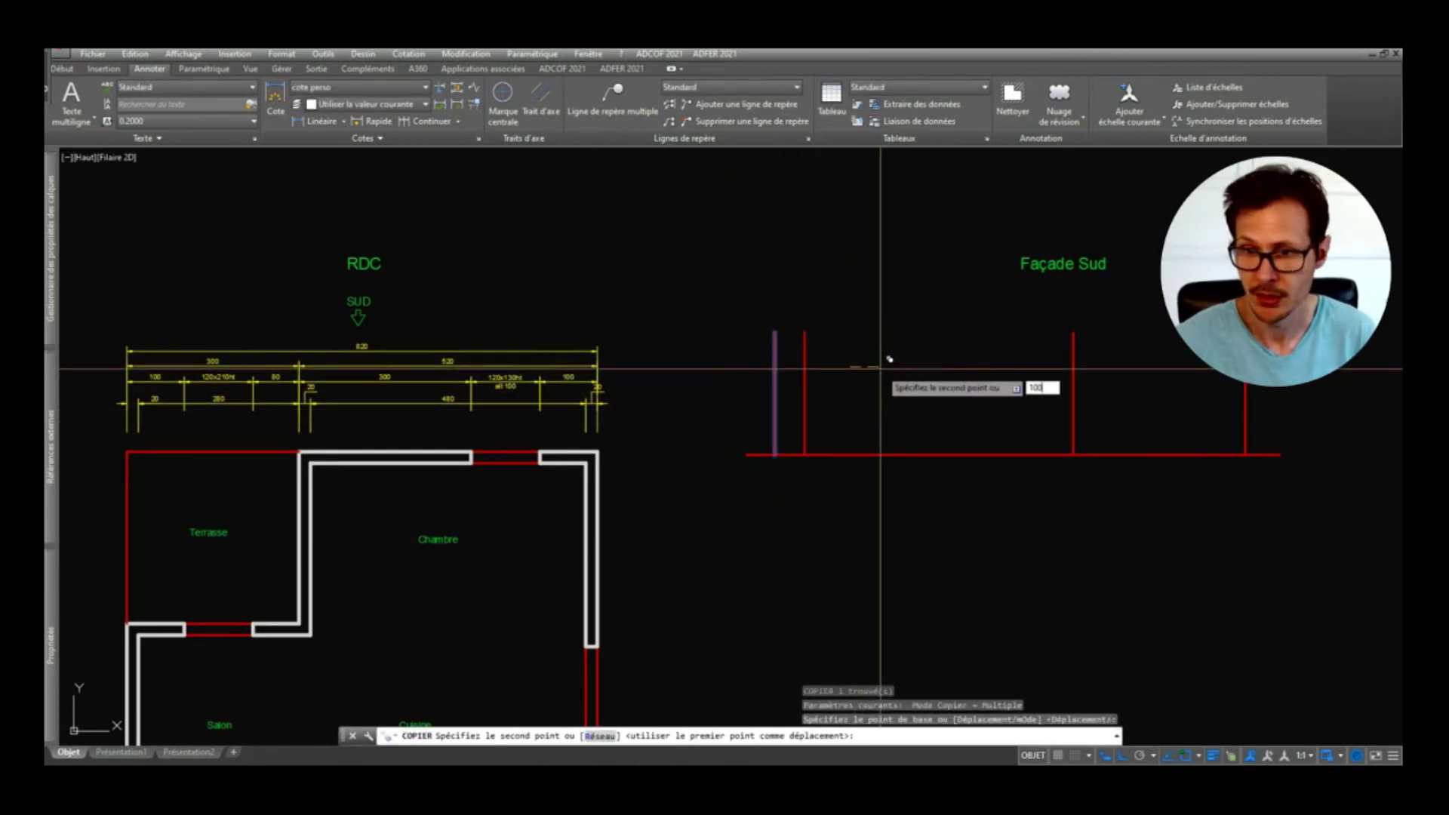
{"action": "key", "text": "Return"}
{"action": "key", "text": "Return"}
Step: Shorten the copied window reference line from its upper end to a height of 100
{"action": "left_click", "coordinate": [833, 336]}
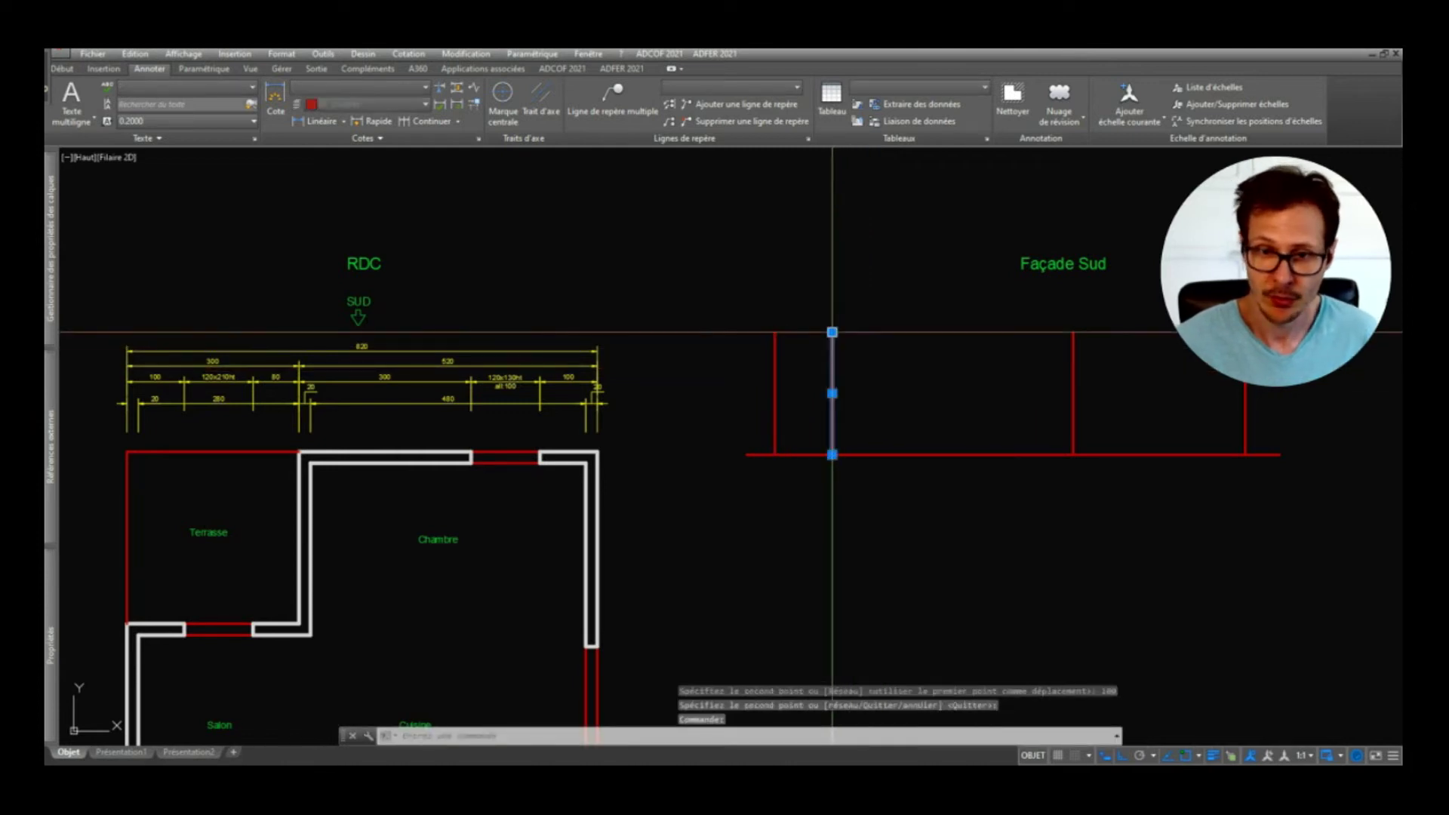
{"action": "left_click", "coordinate": [833, 332]}
{"action": "key", "text": "Tab"}
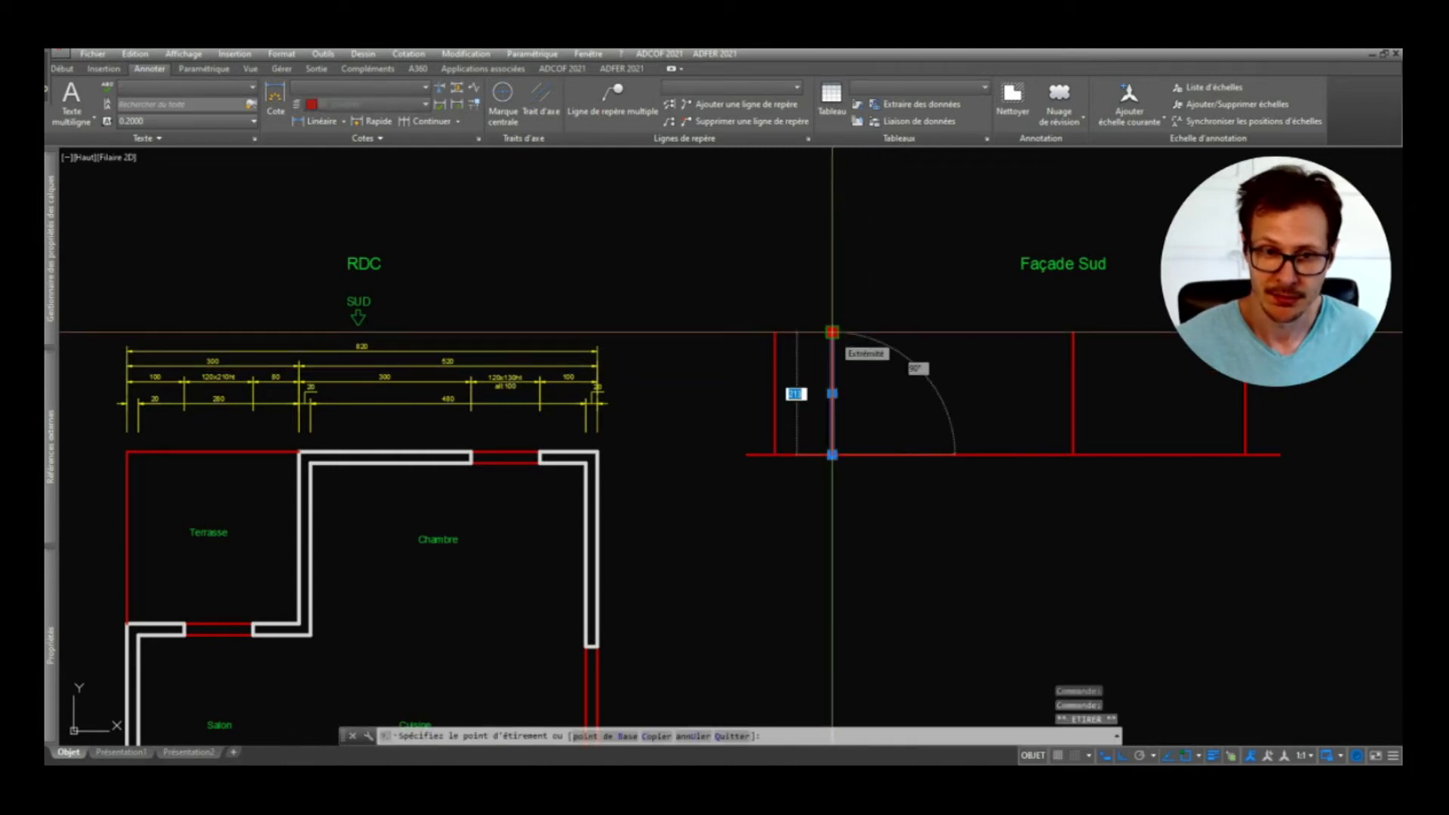
{"action": "type", "text": "100"}
{"action": "key", "text": "Return"}
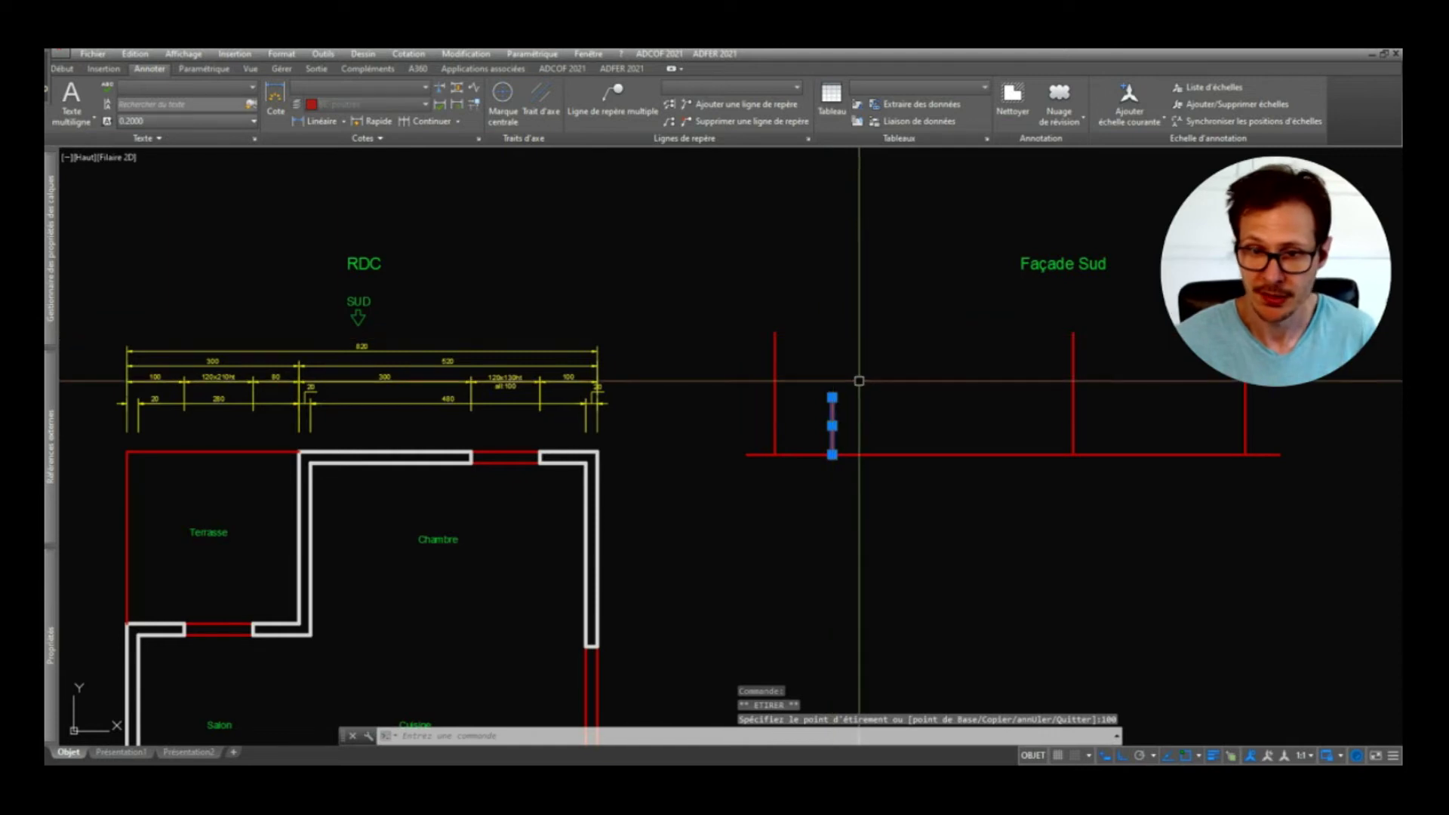
{"action": "key", "text": "Escape"}
Step: Draw the window as a 120 by 130 rectangle starting from the upper end of the short reference line
{"action": "type", "text": "rec"}
{"action": "key", "text": "Return"}
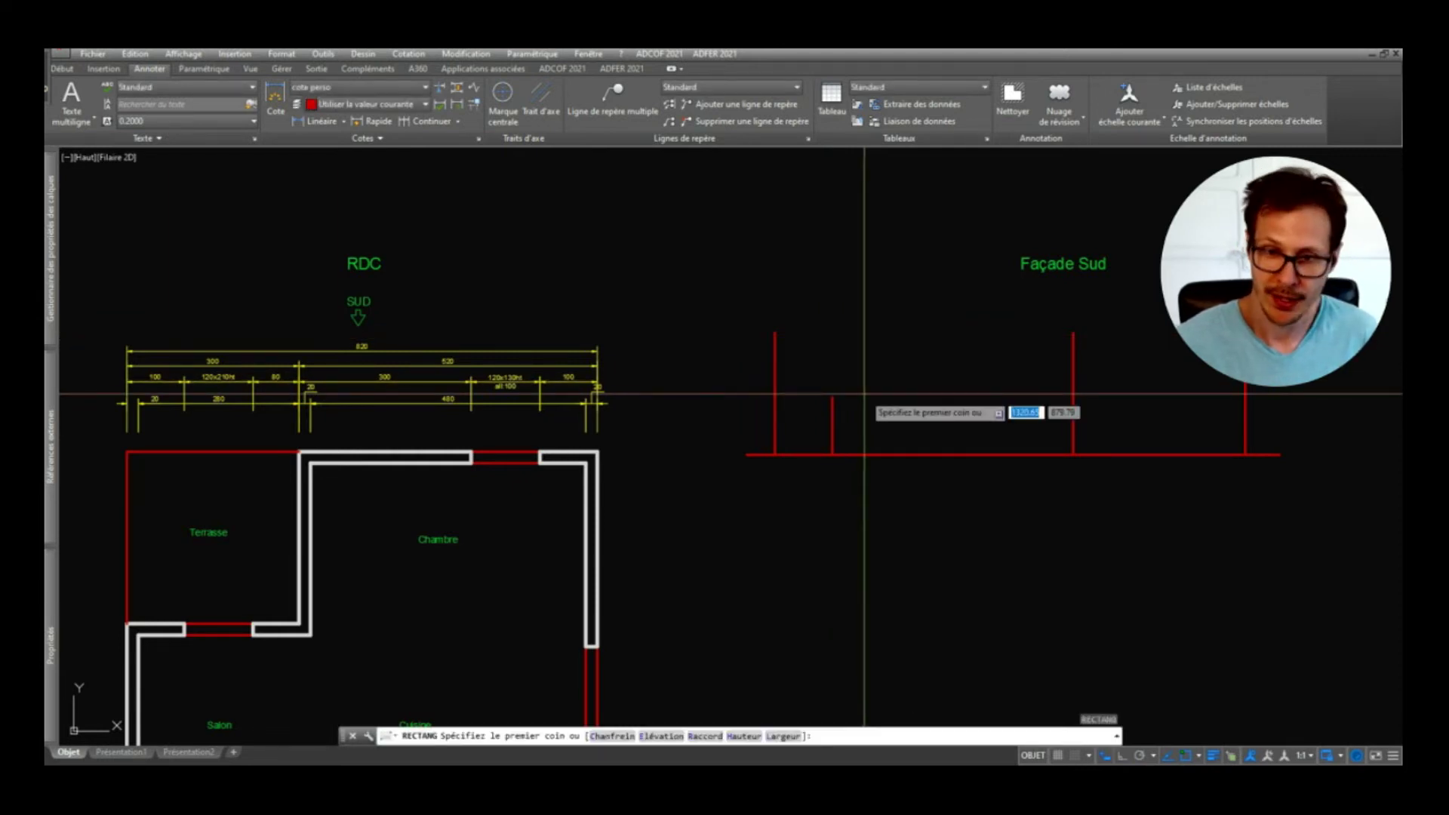
{"action": "left_click", "coordinate": [833, 397]}
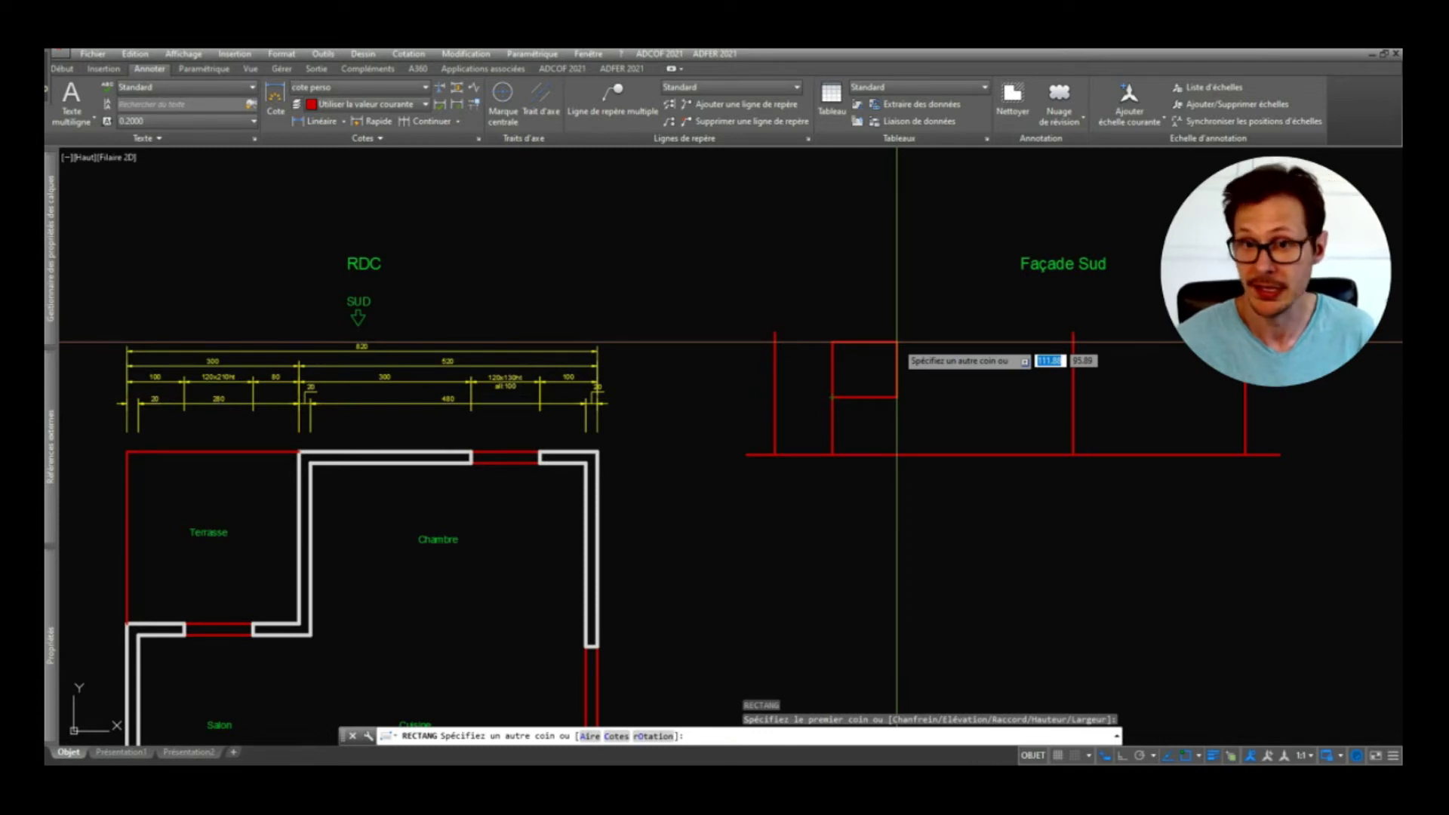
{"action": "type", "text": "c"}
{"action": "key", "text": "Return"}
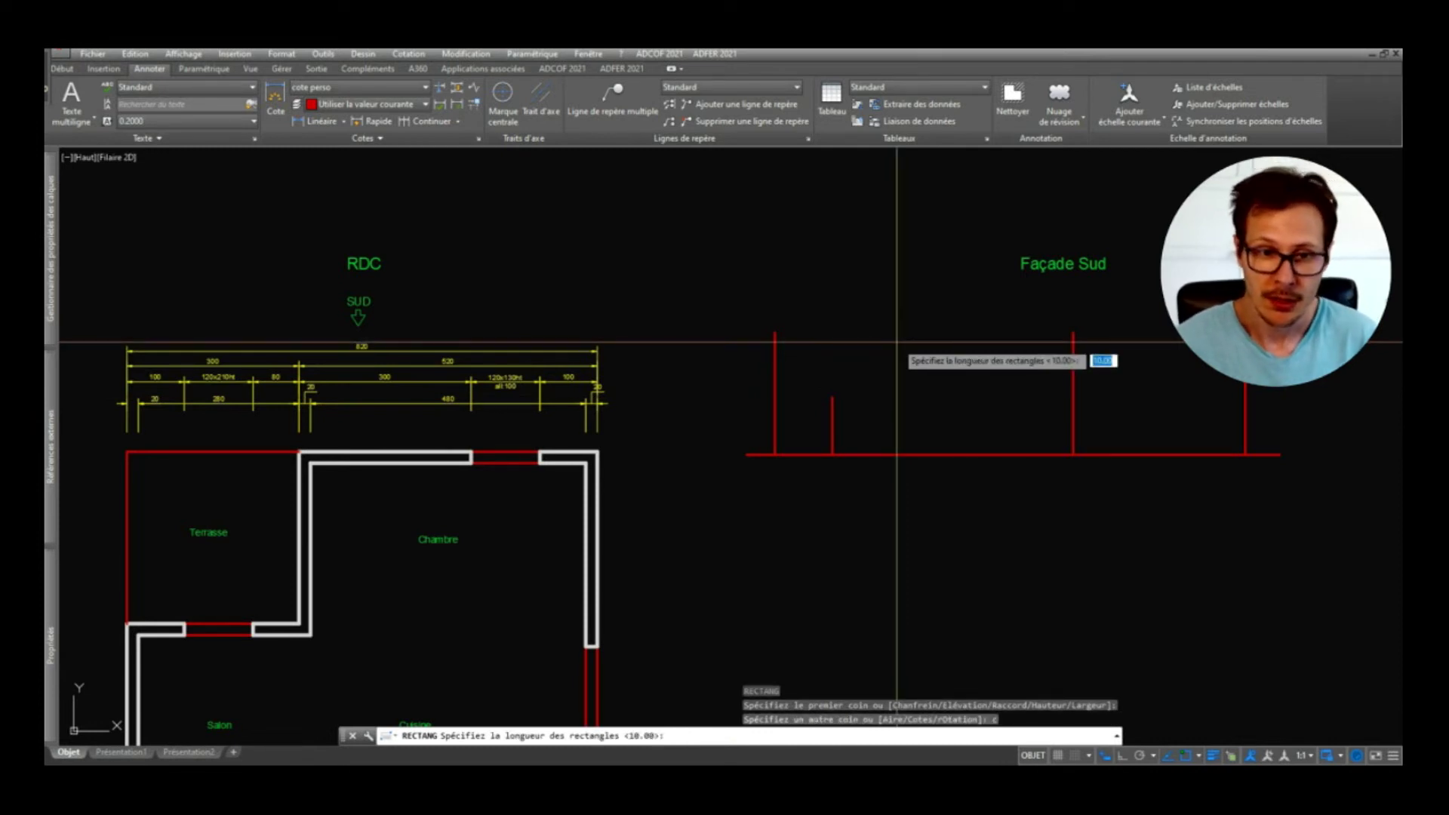
{"action": "type", "text": "120"}
{"action": "key", "text": "Return"}
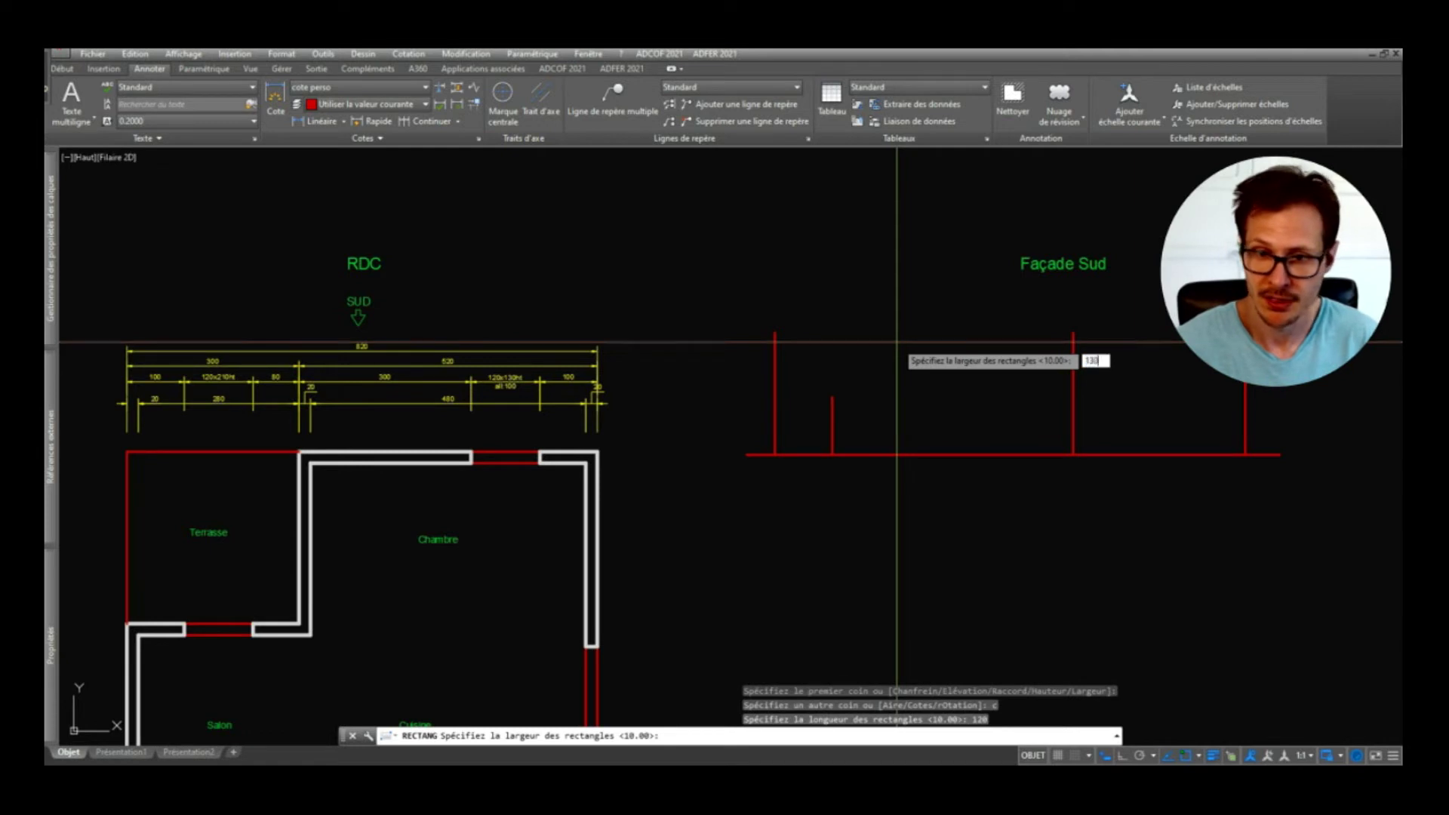
{"action": "type", "text": "130"}
{"action": "key", "text": "Return"}
{"action": "left_click", "coordinate": [880, 370]}
Step: Delete the short vertical reference line beneath the window
{"action": "left_click", "coordinate": [866, 423]}
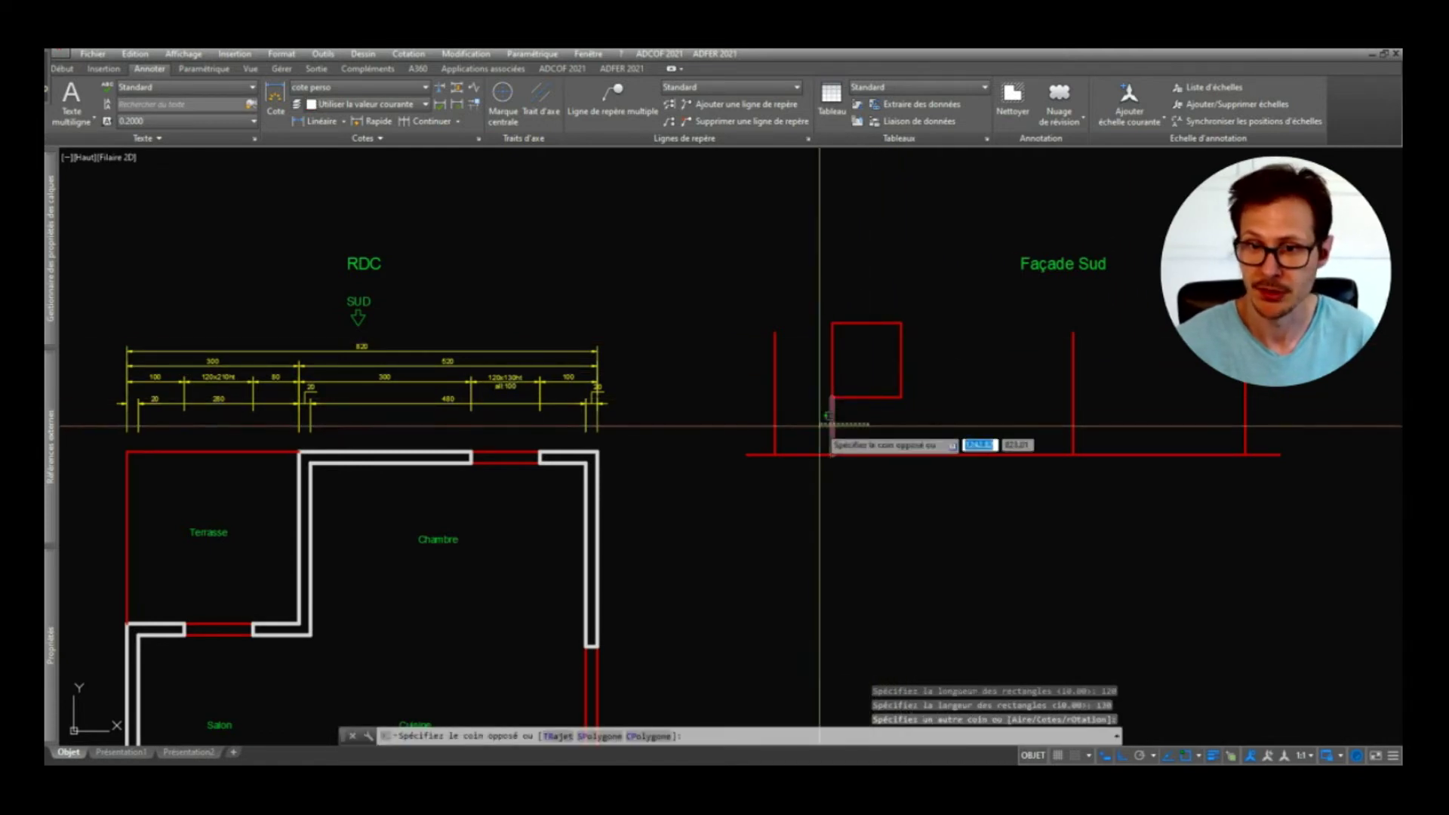
{"action": "left_click", "coordinate": [820, 424]}
{"action": "key", "text": "Delete"}
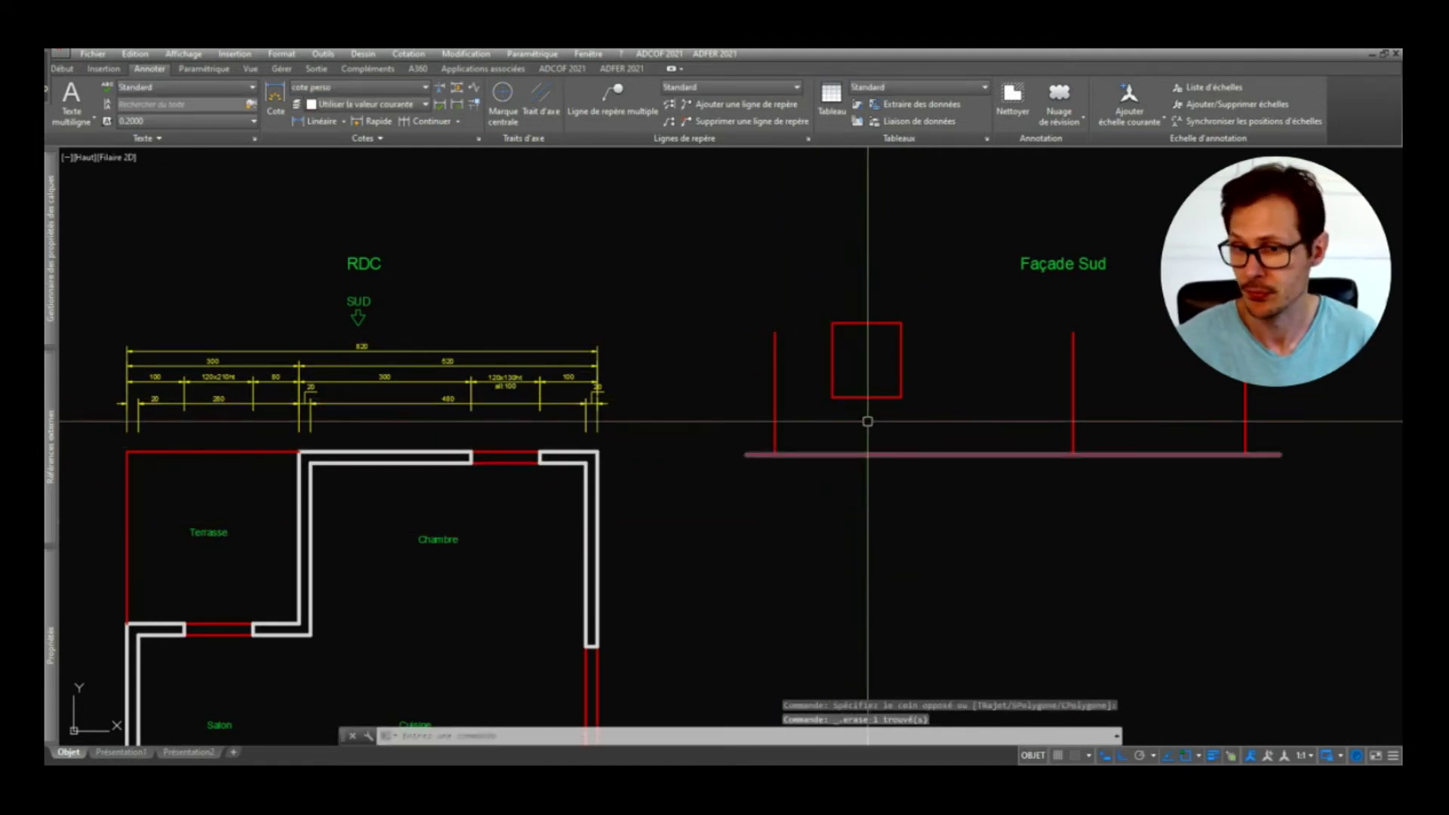
Step: Stretch the upper ends of the three vertical façade lines upward past the window's top, excluding the window rectangle from the selection
{"action": "type", "text": "et"}
{"action": "key", "text": "Return"}
{"action": "left_click", "coordinate": [1260, 326]}
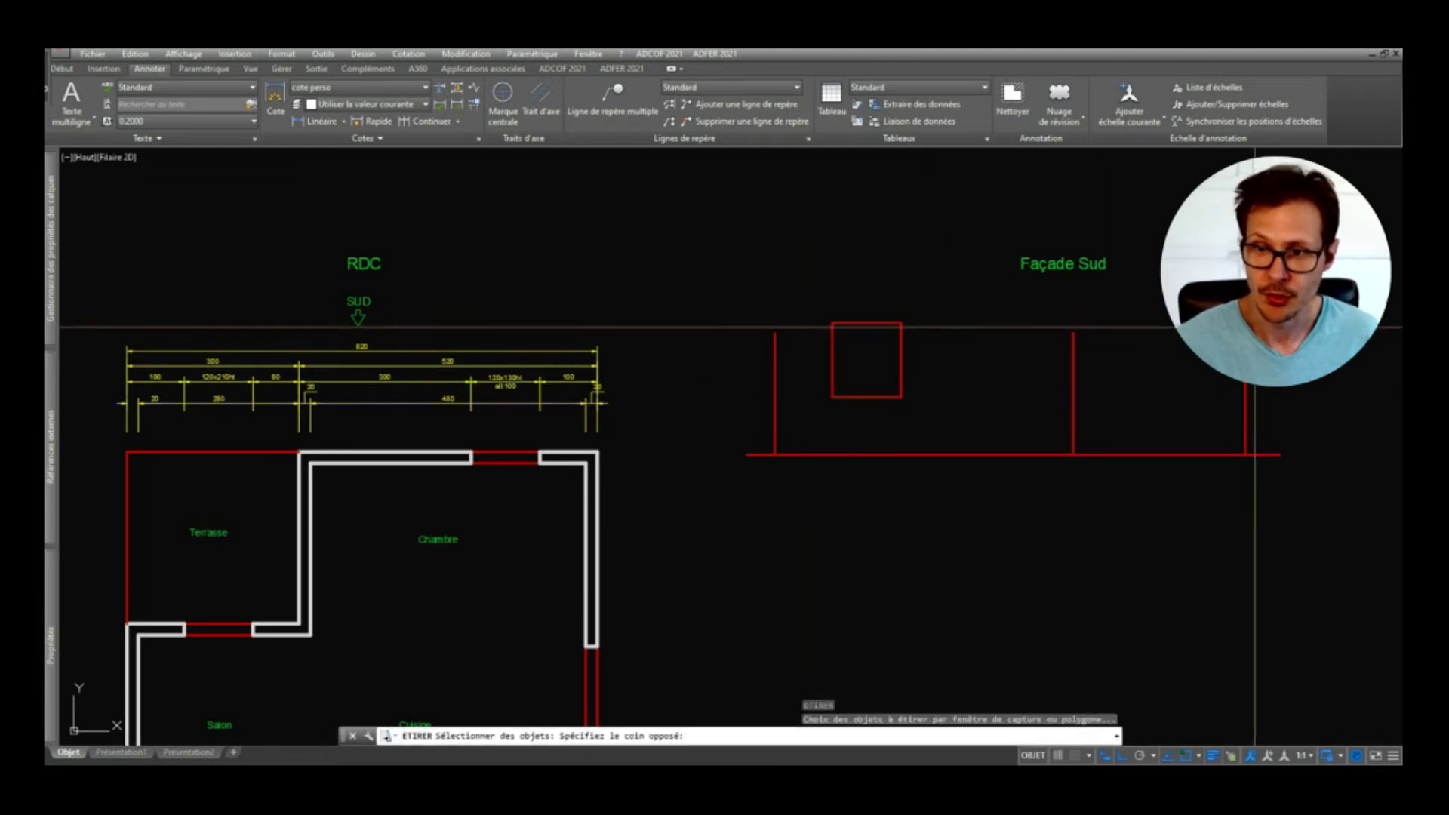
{"action": "left_click", "coordinate": [719, 371]}
{"action": "left_click", "coordinate": [922, 301], "text": "shift"}
{"action": "left_click", "coordinate": [803, 416], "text": "shift"}
{"action": "key", "text": "Return"}
{"action": "left_click", "coordinate": [994, 357]}
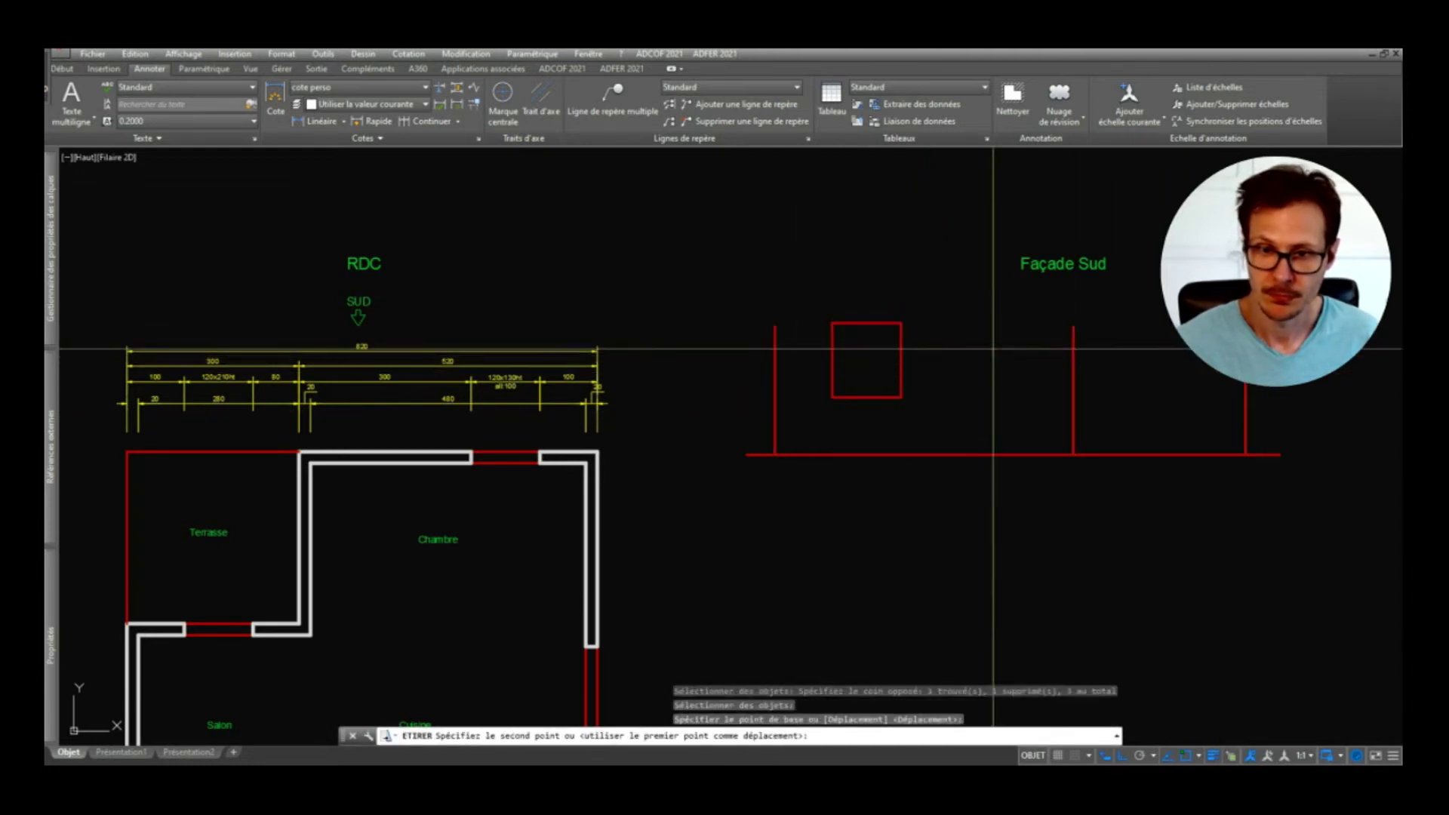
{"action": "left_click", "coordinate": [994, 307]}
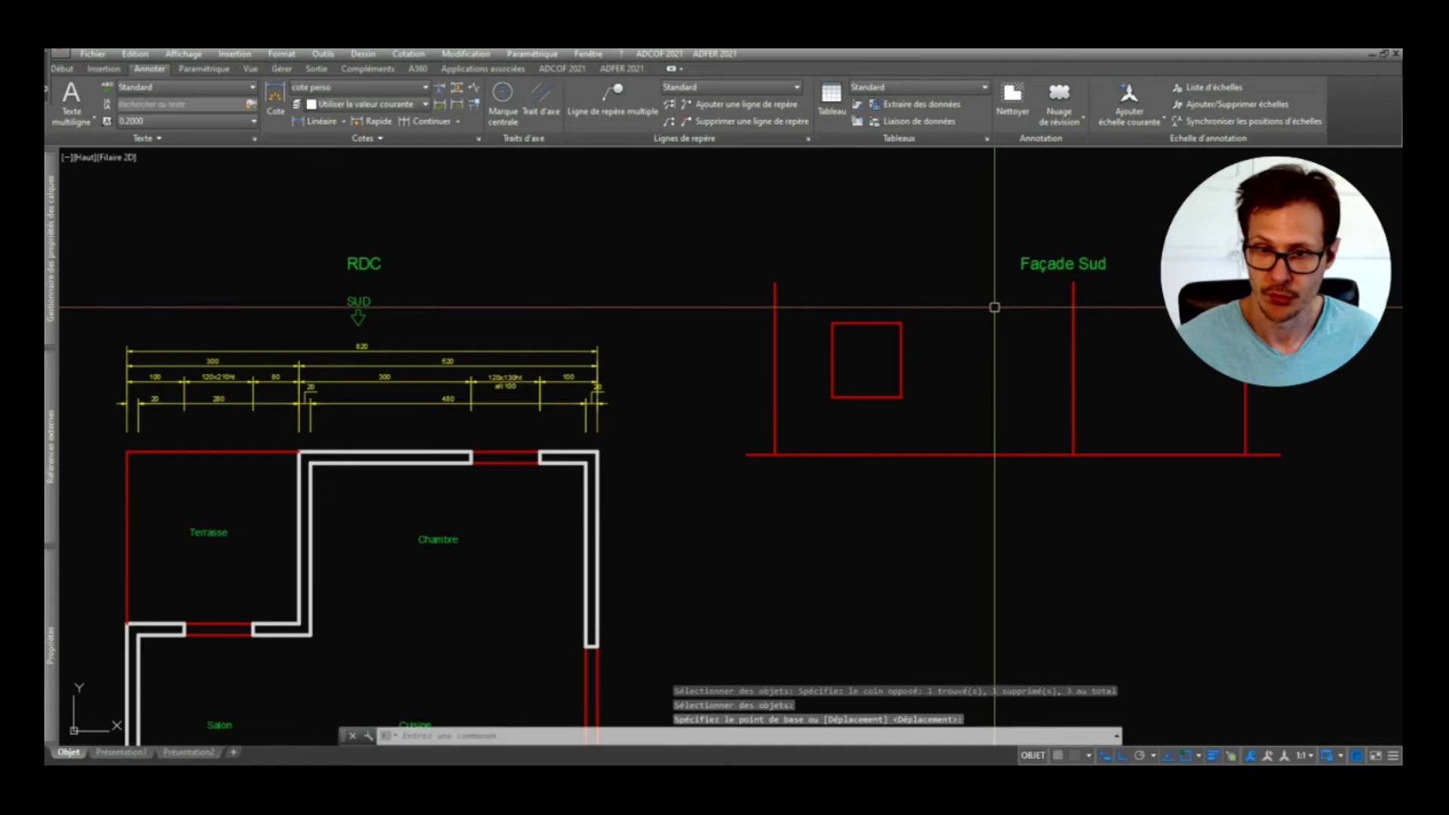
{"action": "middle_click_drag", "start_coordinate": [994, 310], "coordinate": [930, 394]}
{"action": "left_click", "coordinate": [997, 347]}
{"action": "left_click_drag", "start_coordinate": [1006, 344], "coordinate": [975, 297]}
{"action": "scroll", "coordinate": [894, 323], "scroll_direction": "down", "scroll_amount": 1}
{"action": "middle_click_drag", "start_coordinate": [916, 343], "coordinate": [913, 376]}
{"action": "middle_click_drag", "start_coordinate": [871, 505], "coordinate": [763, 451]}
{"action": "left_click", "coordinate": [405, 490]}
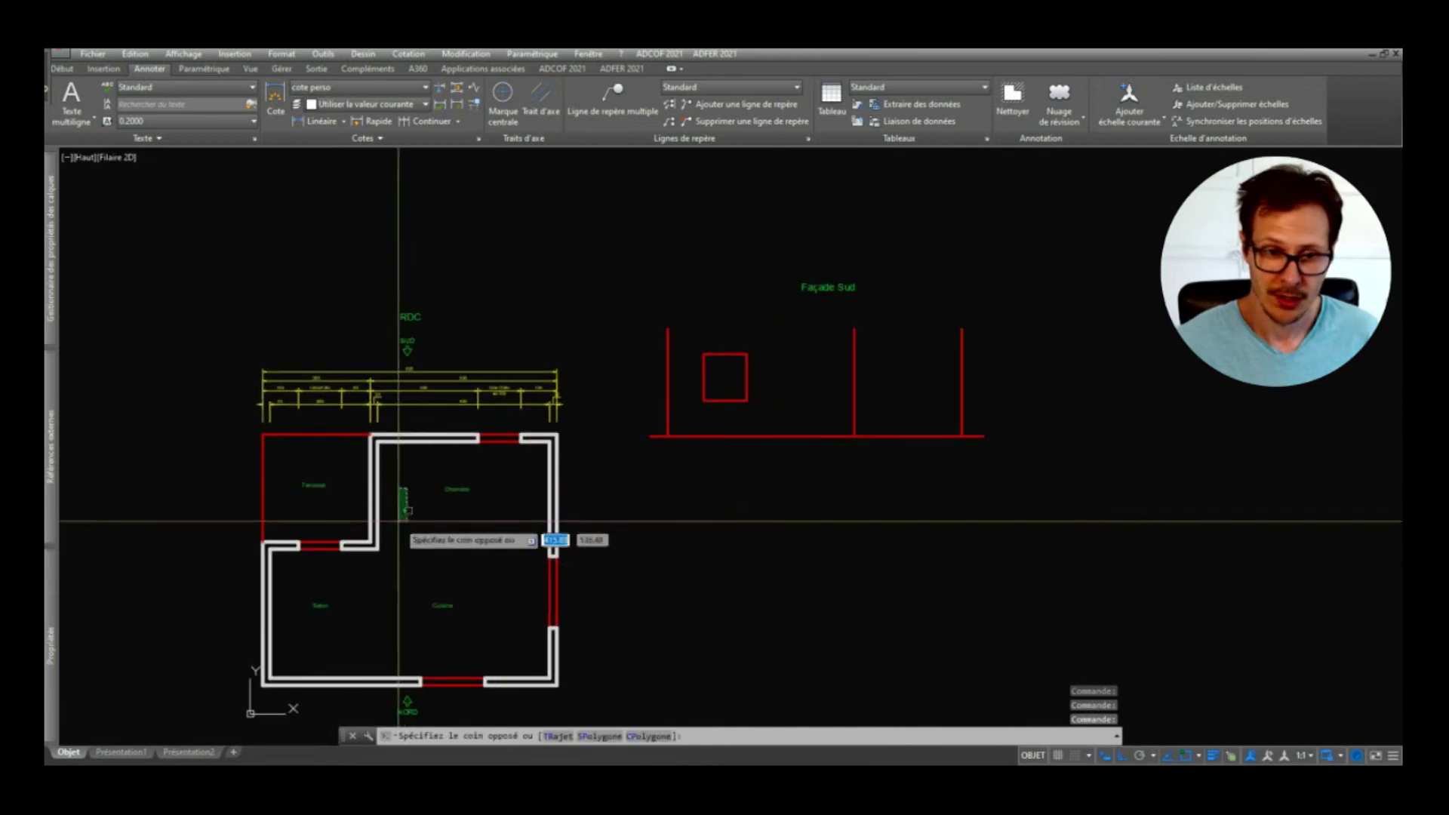
{"action": "key", "text": "Escape"}
Step: Copy the façade's middle vertical line 80 to the right to mark the door's side
{"action": "scroll", "coordinate": [318, 410], "scroll_direction": "up", "scroll_amount": 1}
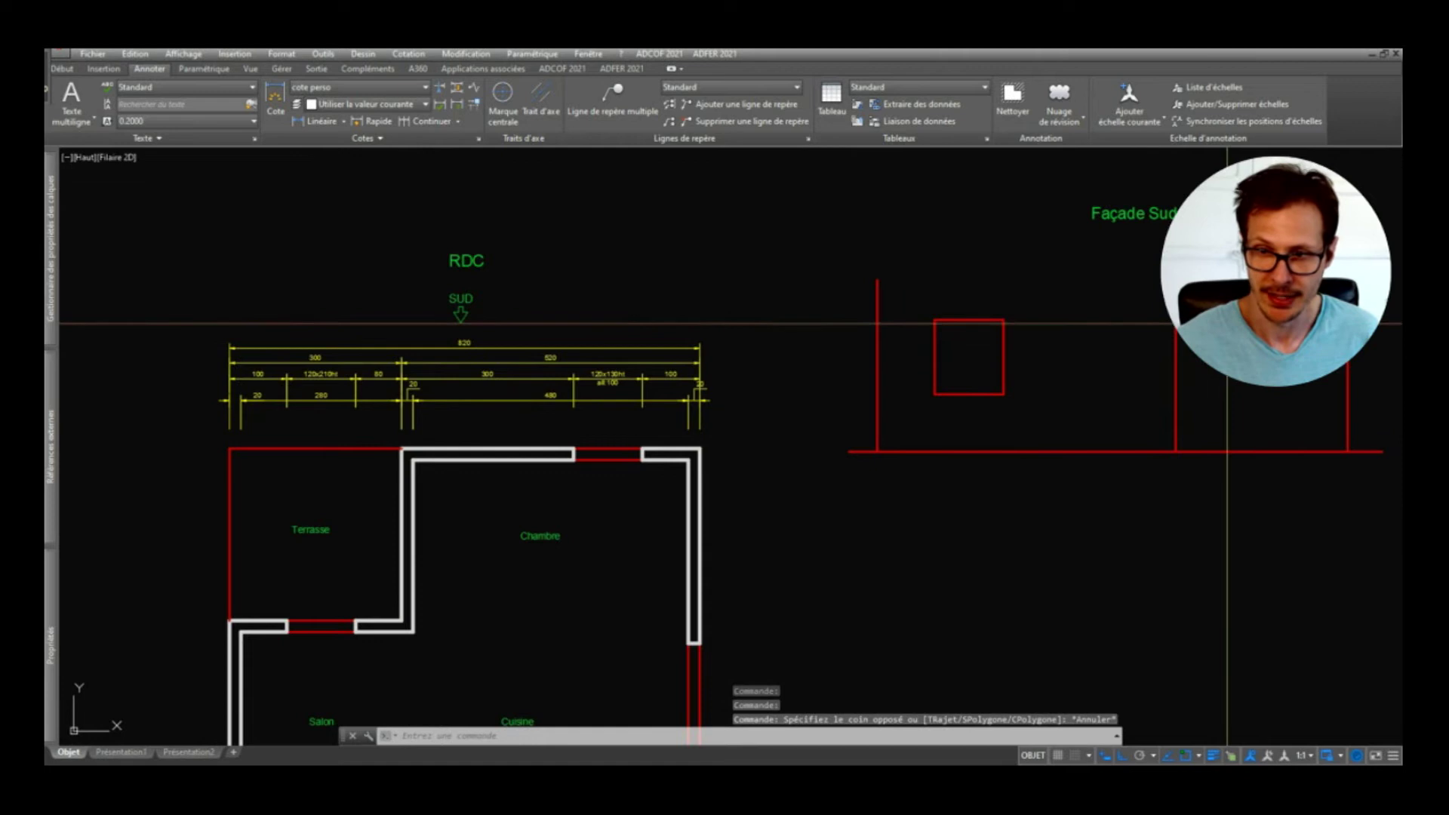
{"action": "left_click", "coordinate": [1227, 324]}
{"action": "left_click", "coordinate": [1158, 361]}
{"action": "type", "text": "co"}
{"action": "key", "text": "Return"}
{"action": "left_click", "coordinate": [1176, 451]}
{"action": "type", "text": "80"}
{"action": "key", "text": "Return"}
{"action": "key", "text": "Return"}
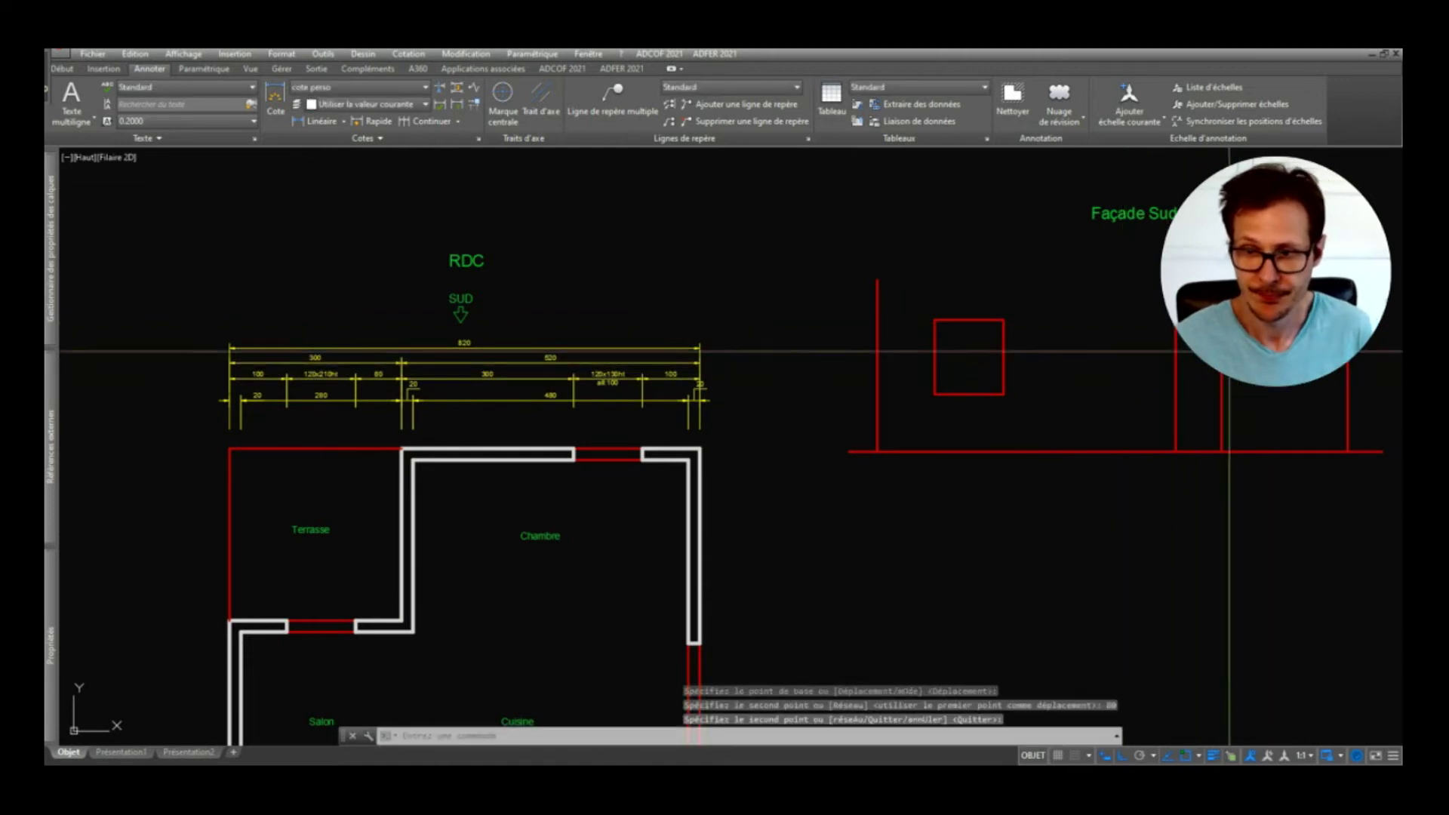
Step: Draw the door as a 120 by 210 rectangle rising from the foot of the copied reference line on the ground line
{"action": "middle_click_drag", "start_coordinate": [1221, 451], "coordinate": [1081, 450]}
{"action": "type", "text": "rec"}
{"action": "key", "text": "Return"}
{"action": "left_click", "coordinate": [1081, 449]}
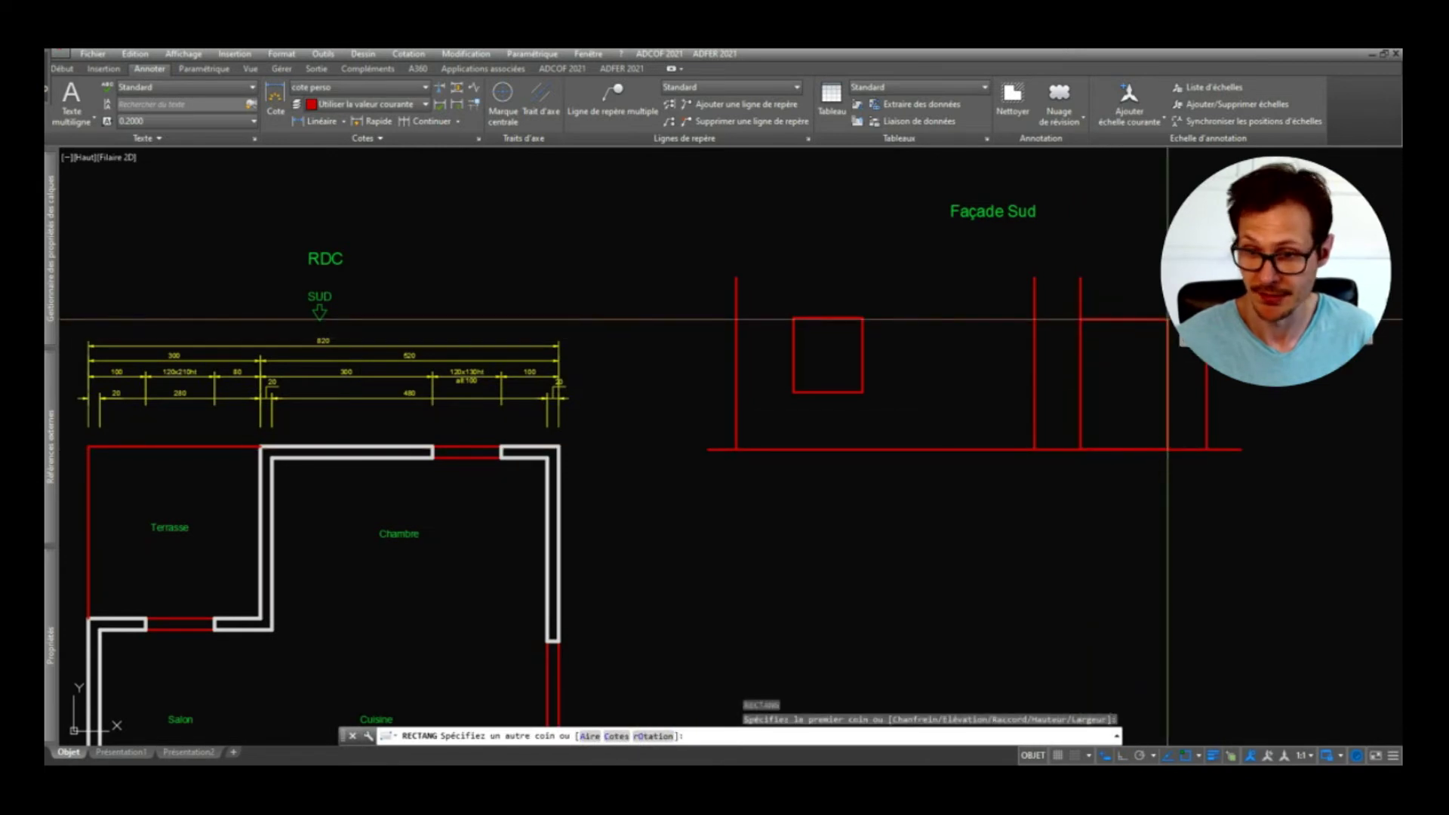
{"action": "type", "text": "c"}
{"action": "key", "text": "Return"}
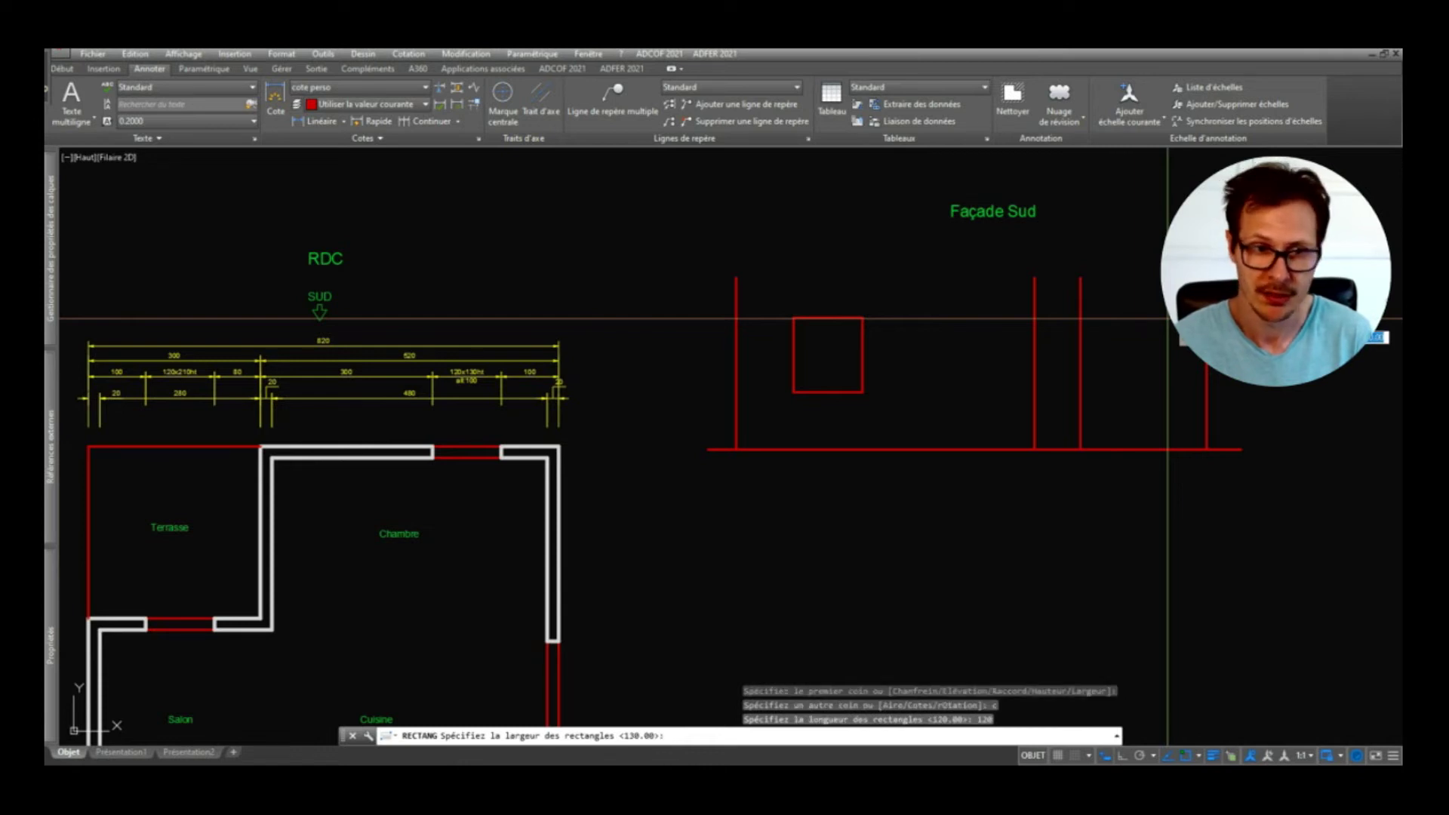
{"action": "type", "text": "210"}
{"action": "key", "text": "Return"}
{"action": "left_click", "coordinate": [1168, 319]}
Step: Delete the vertical reference line along the door's left side
{"action": "left_click", "coordinate": [1121, 281]}
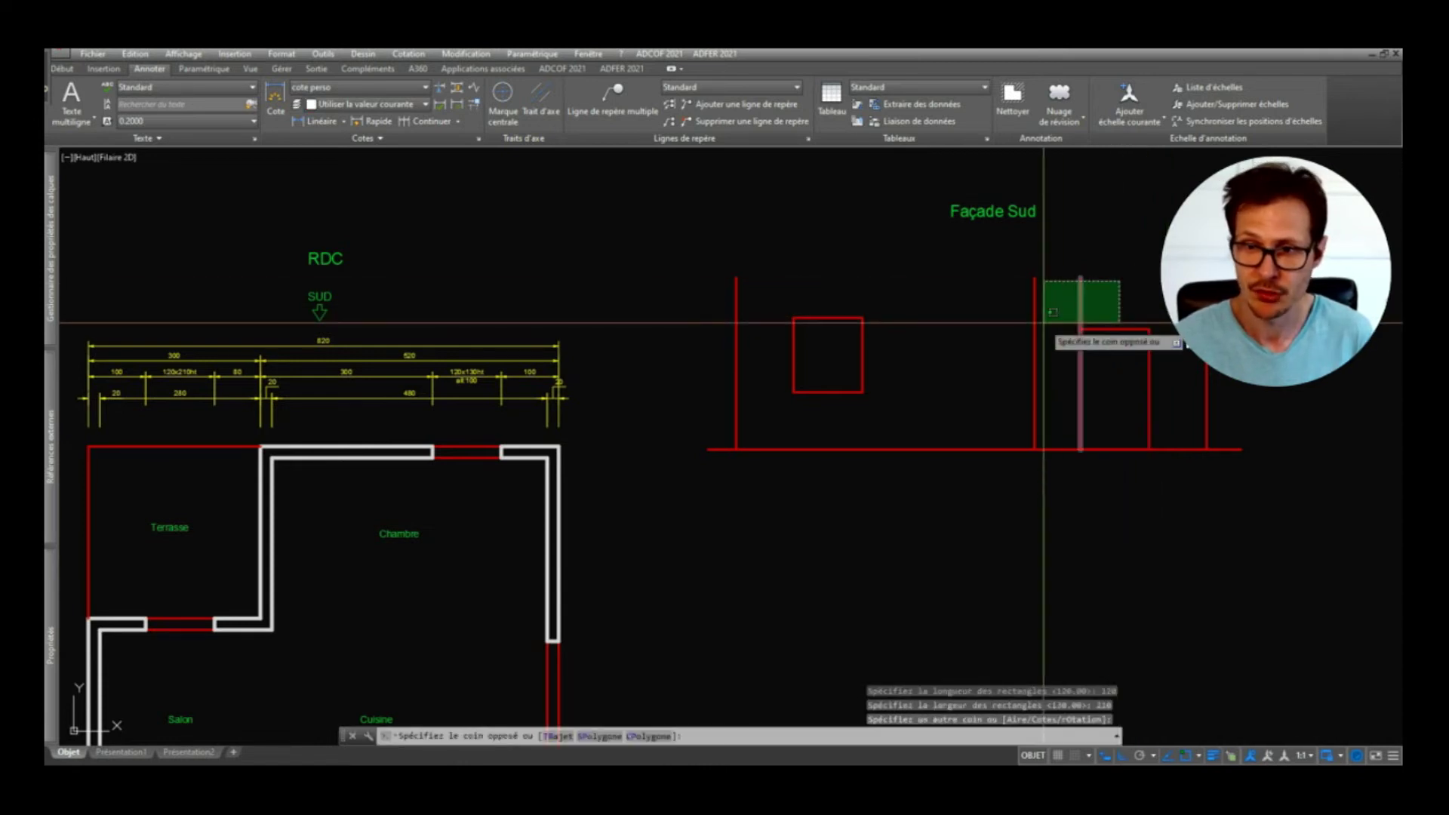
{"action": "left_click", "coordinate": [1055, 306]}
{"action": "key", "text": "Delete"}
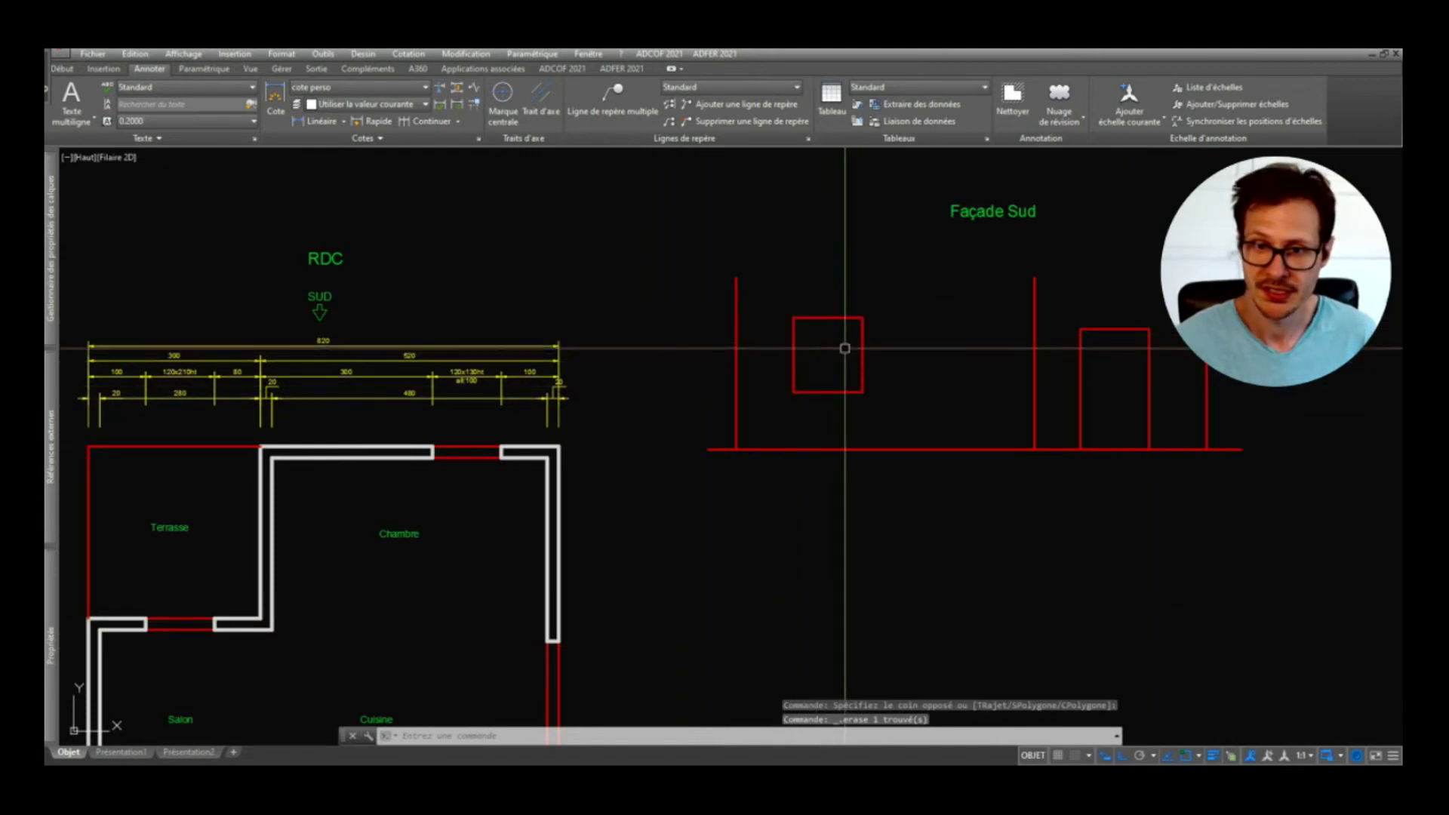
{"action": "scroll", "coordinate": [657, 443], "scroll_direction": "down", "scroll_amount": 2}
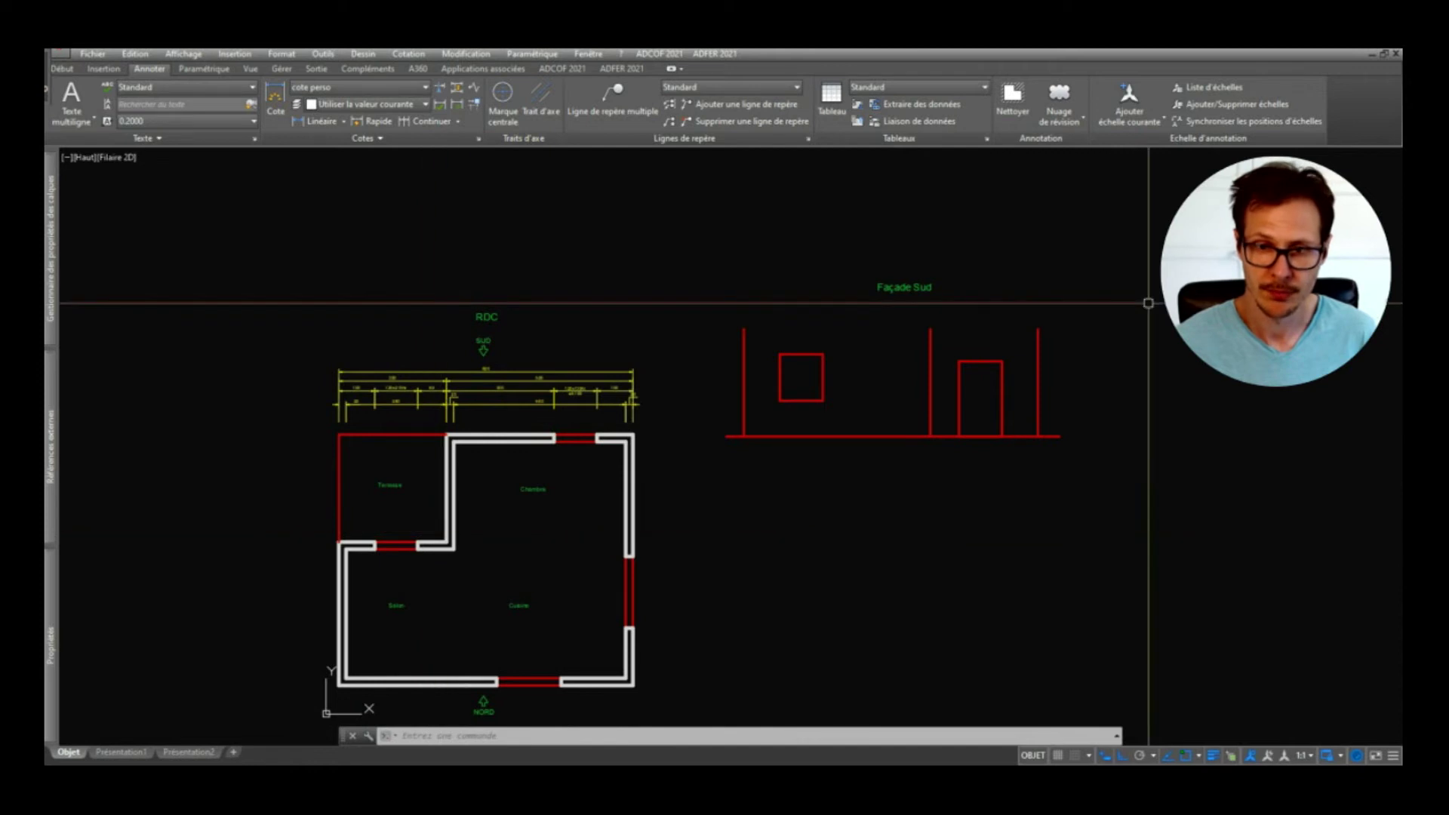
{"action": "type", "text": "l"}
{"action": "key", "text": "Return"}
{"action": "key", "text": "Escape"}
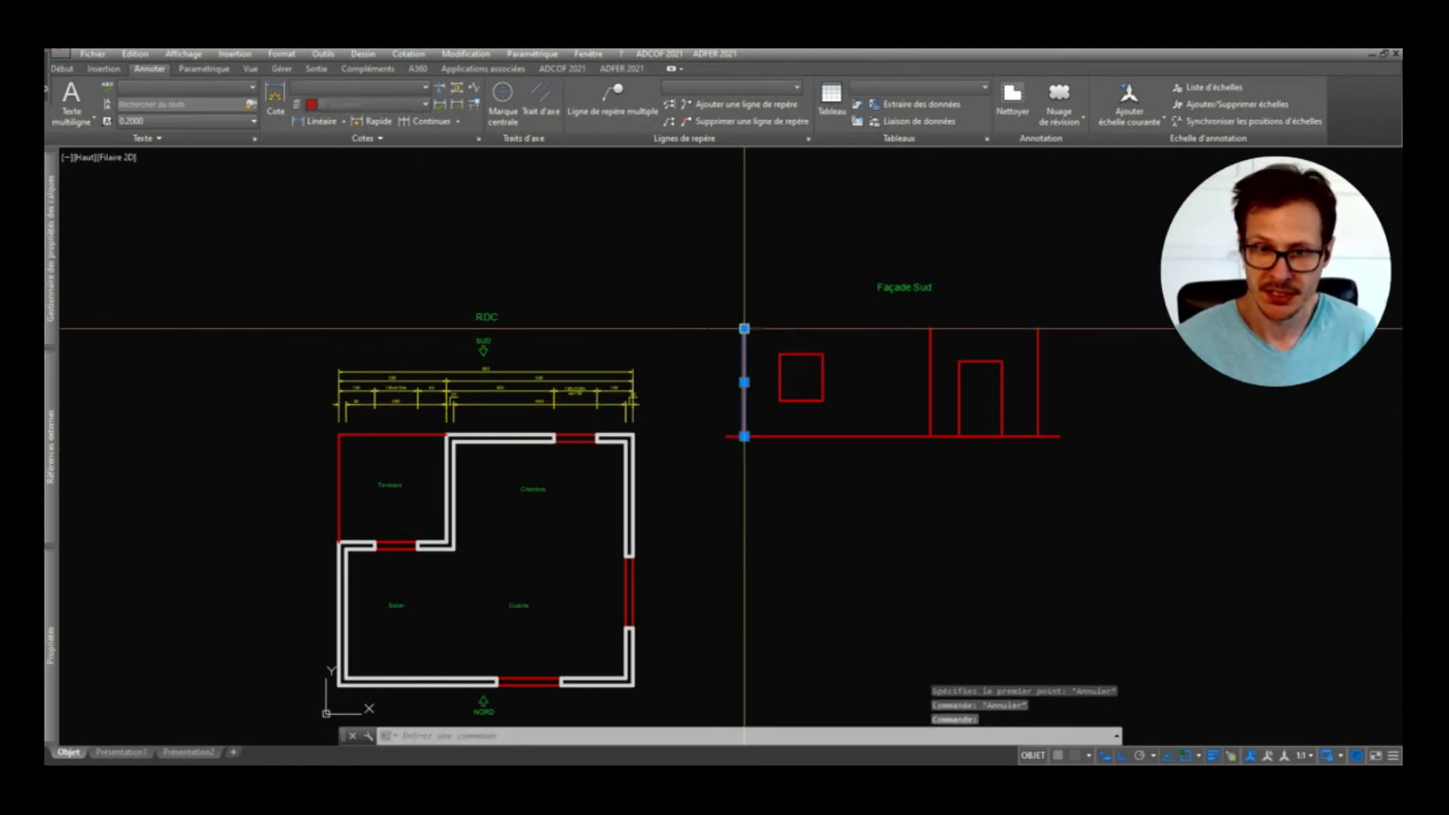
Step: Set the height of the façade's leftmost vertical line to 250 by stretching its upper end
{"action": "left_click", "coordinate": [744, 328]}
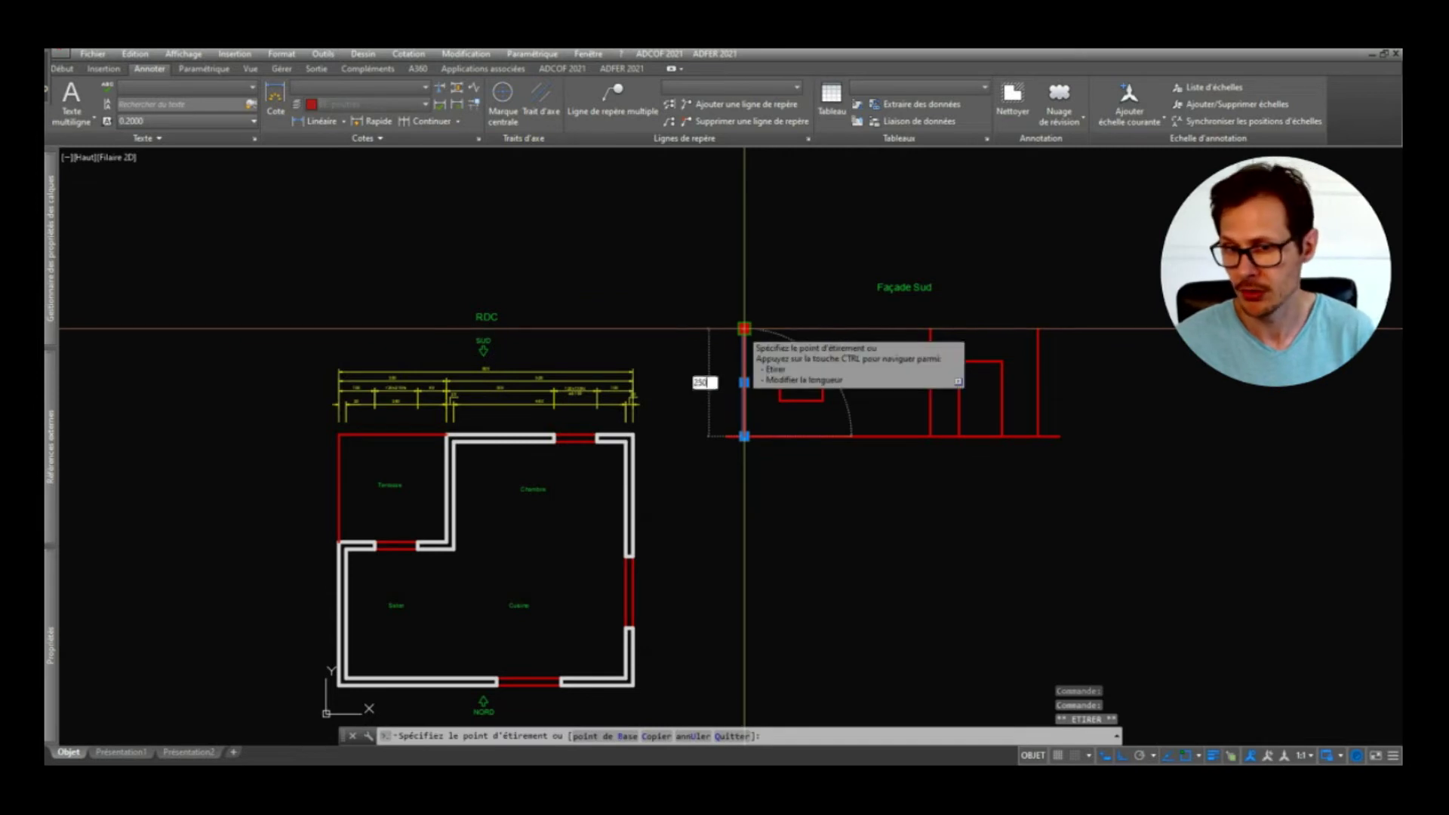
{"action": "key", "text": "Return"}
{"action": "key", "text": "Escape"}
Step: Draw a horizontal line from the top of the leftmost vertical line across to the rightmost vertical line
{"action": "type", "text": "l"}
{"action": "key", "text": "Return"}
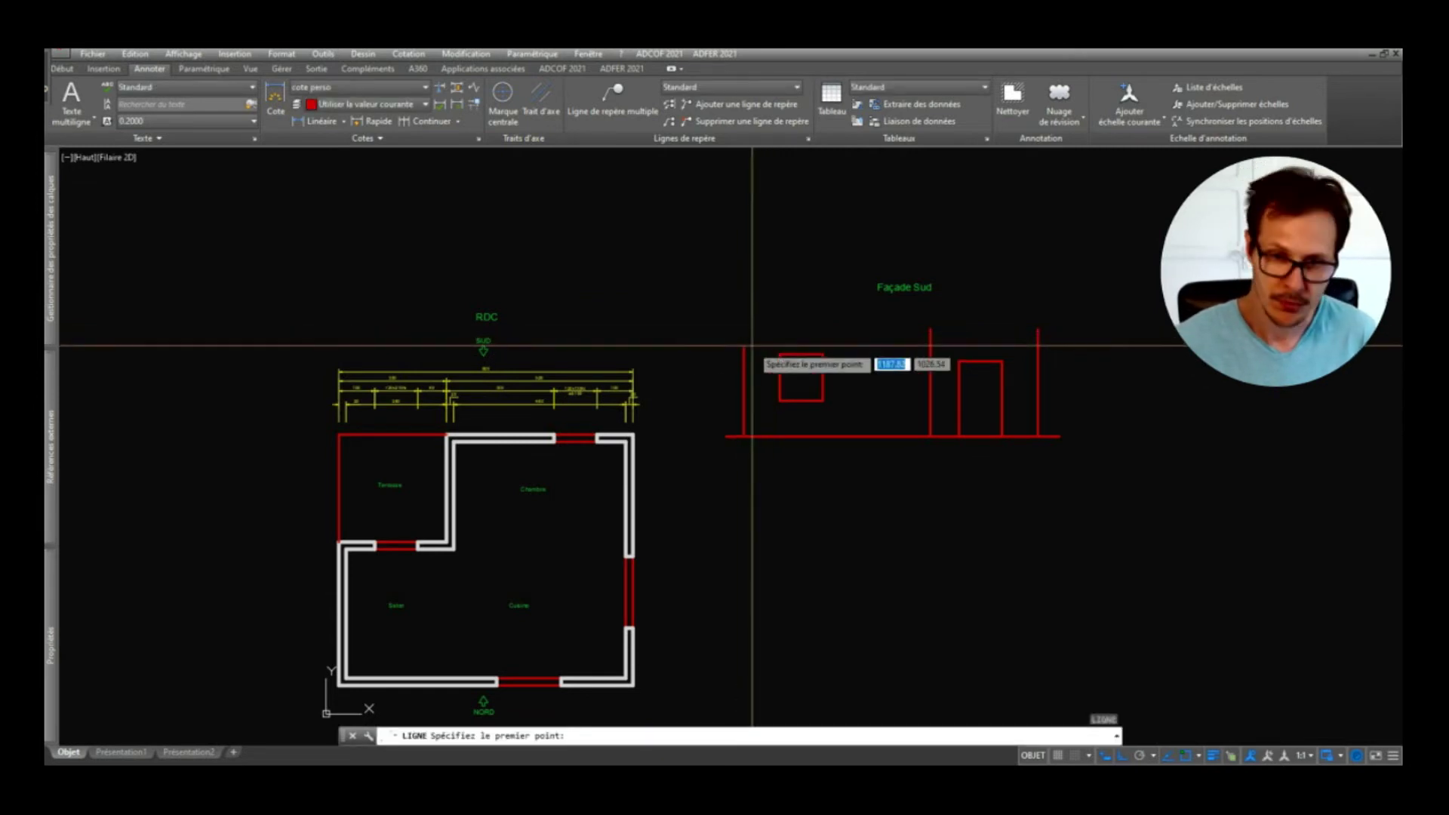
{"action": "left_click", "coordinate": [744, 347]}
{"action": "scroll", "coordinate": [1053, 328], "scroll_direction": "up", "scroll_amount": 2}
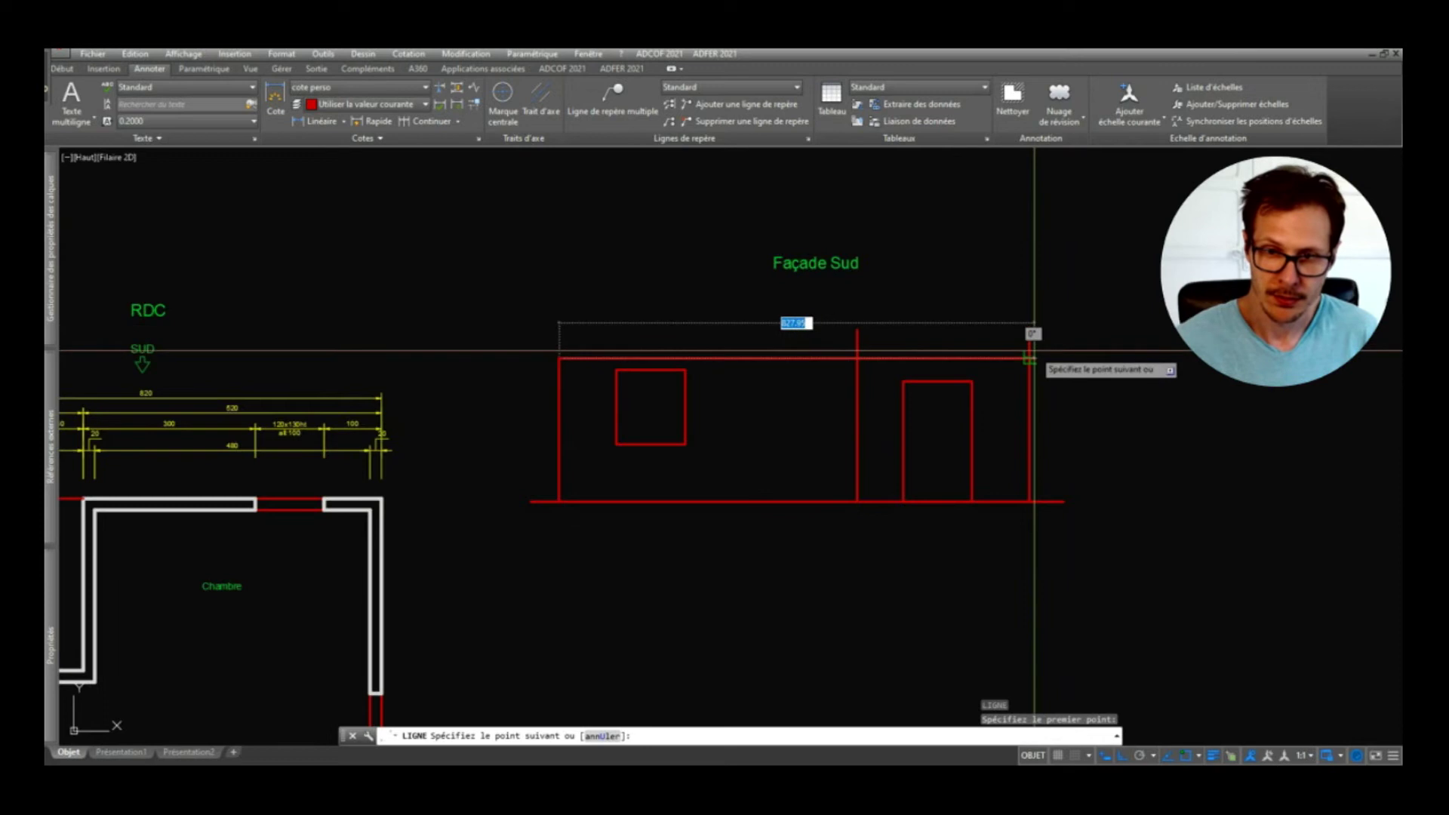
{"action": "key", "text": "Escape"}
{"action": "left_click", "coordinate": [1006, 358]}
{"action": "key", "text": "Escape"}
{"action": "key", "text": "Escape"}
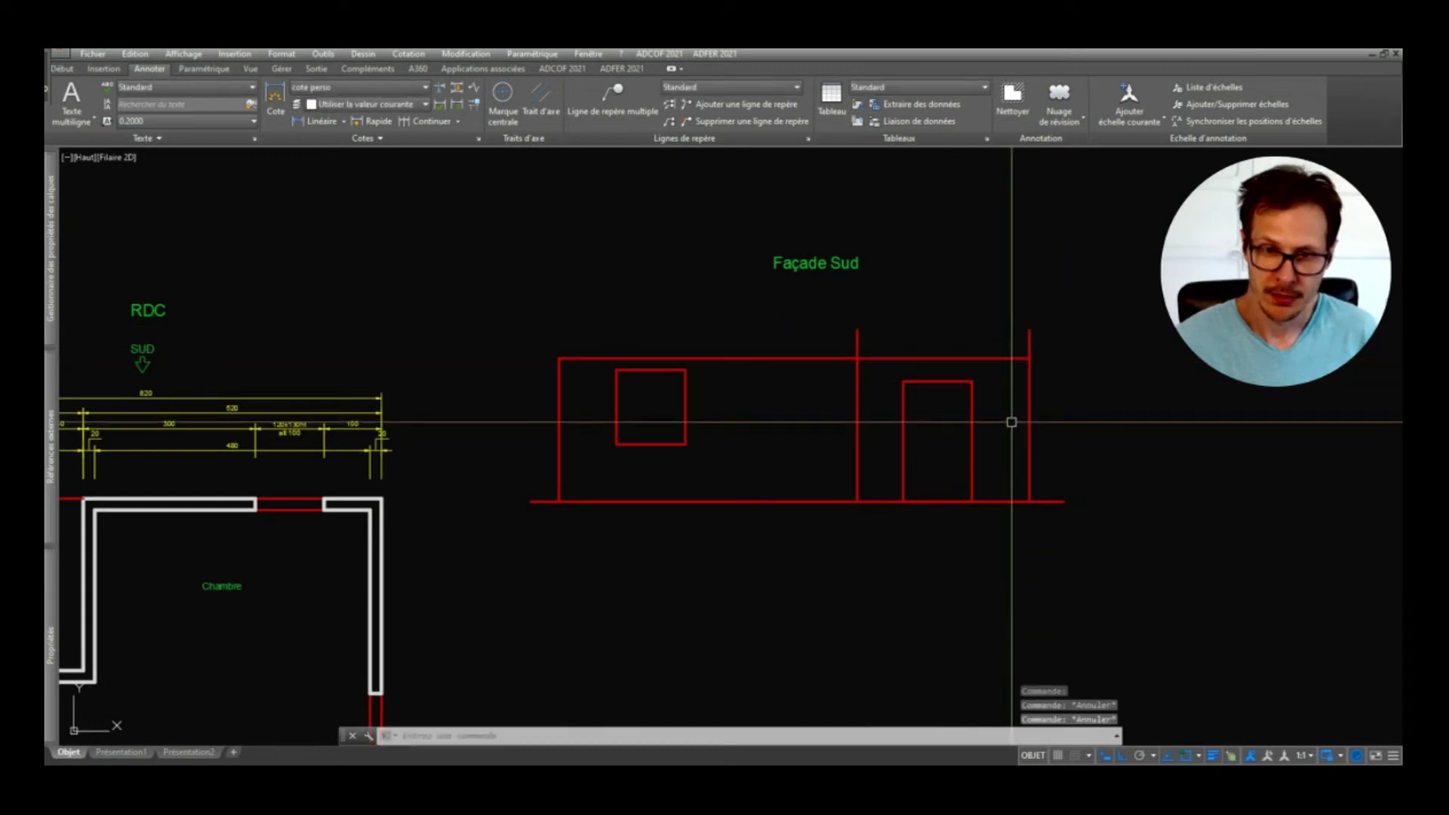
Step: Trim the parts of the middle and right vertical lines that project above the horizontal top line
{"action": "type", "text": "aj"}
{"action": "key", "text": "Return"}
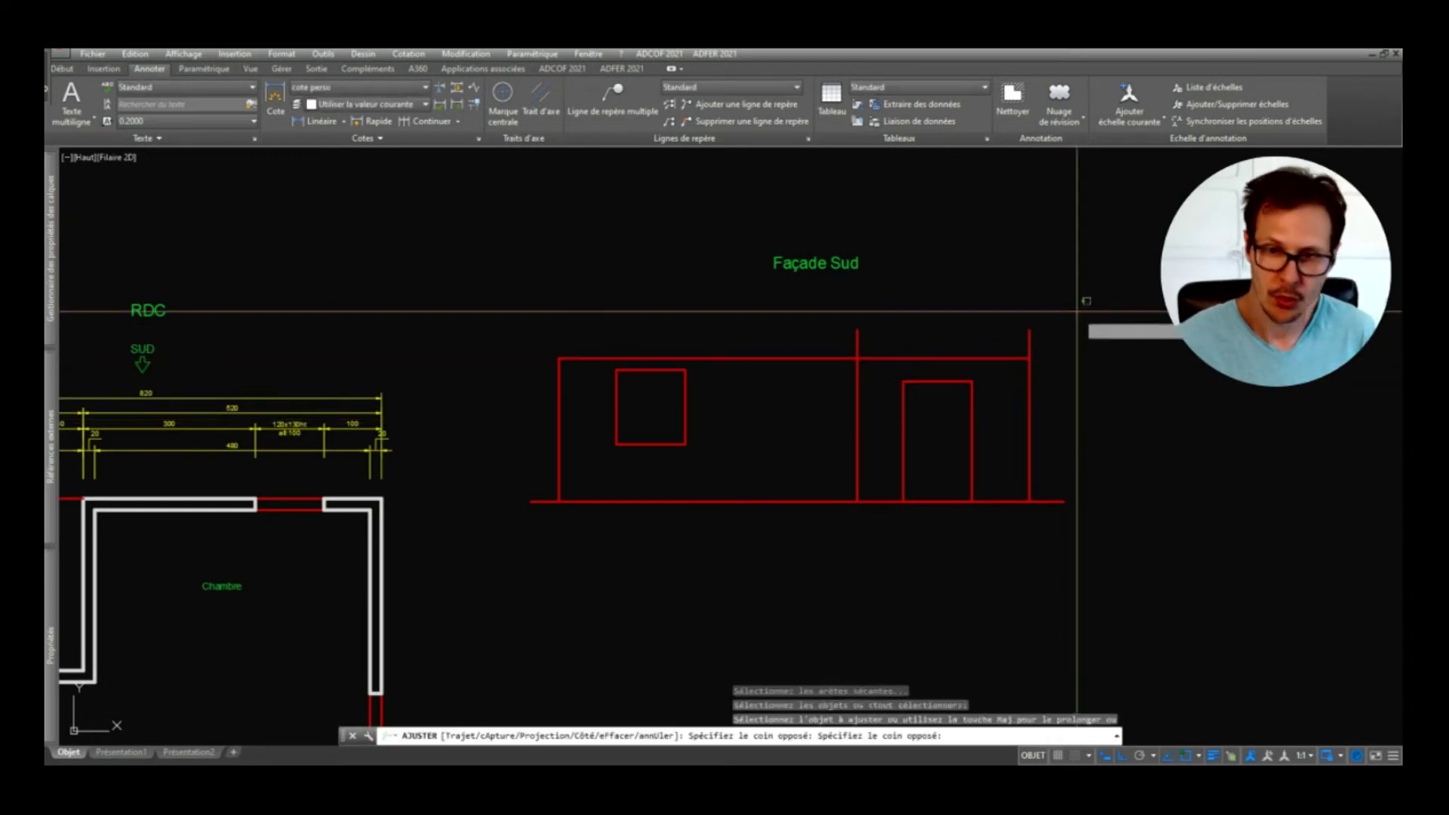
{"action": "left_click", "coordinate": [822, 352]}
{"action": "key", "text": "Return"}
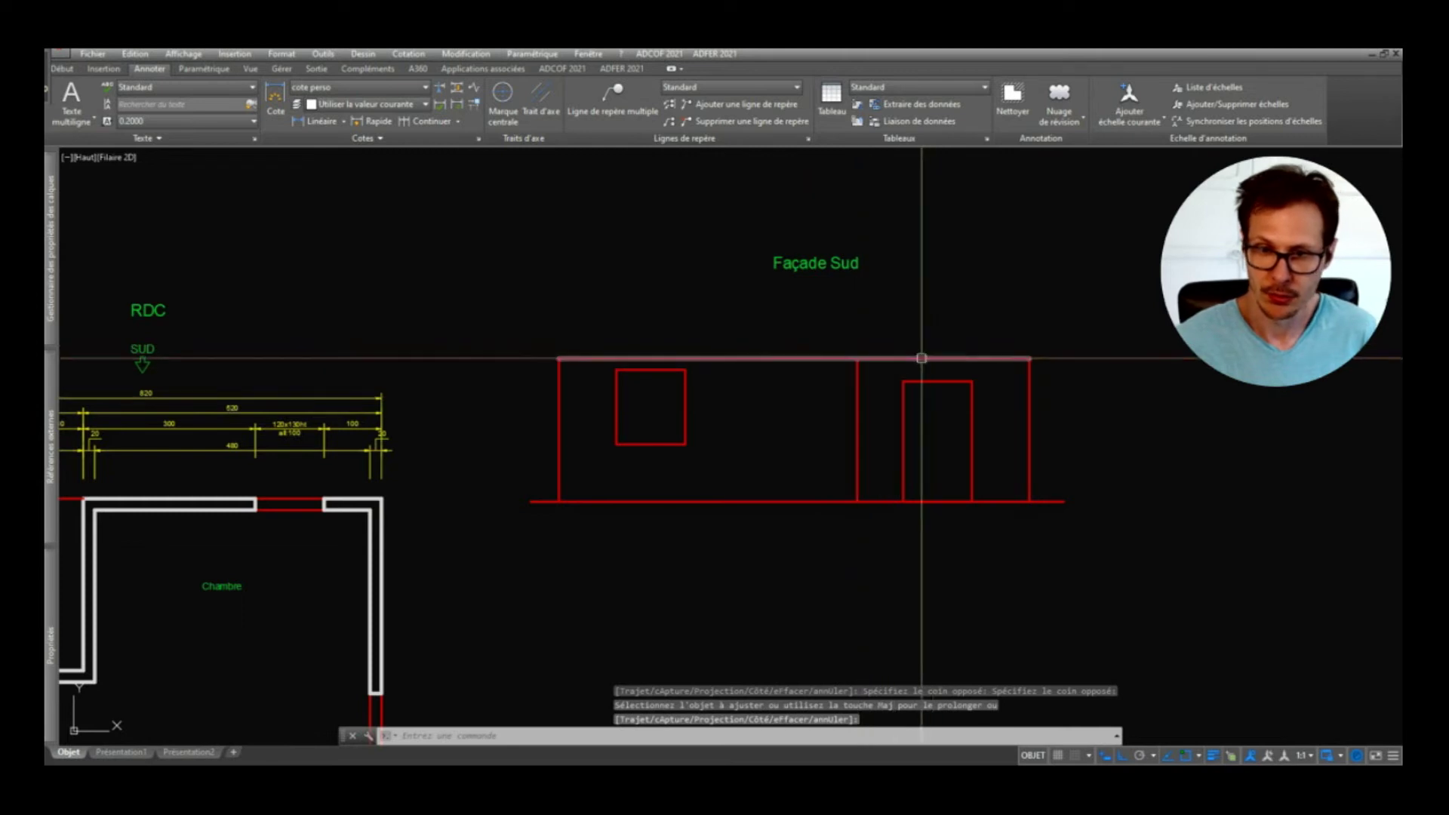
Step: Copy the horizontal top line 20 upward for the upper edge of the roof slab
{"action": "type", "text": "cp"}
{"action": "key", "text": "Return"}
{"action": "left_click", "coordinate": [1017, 309]}
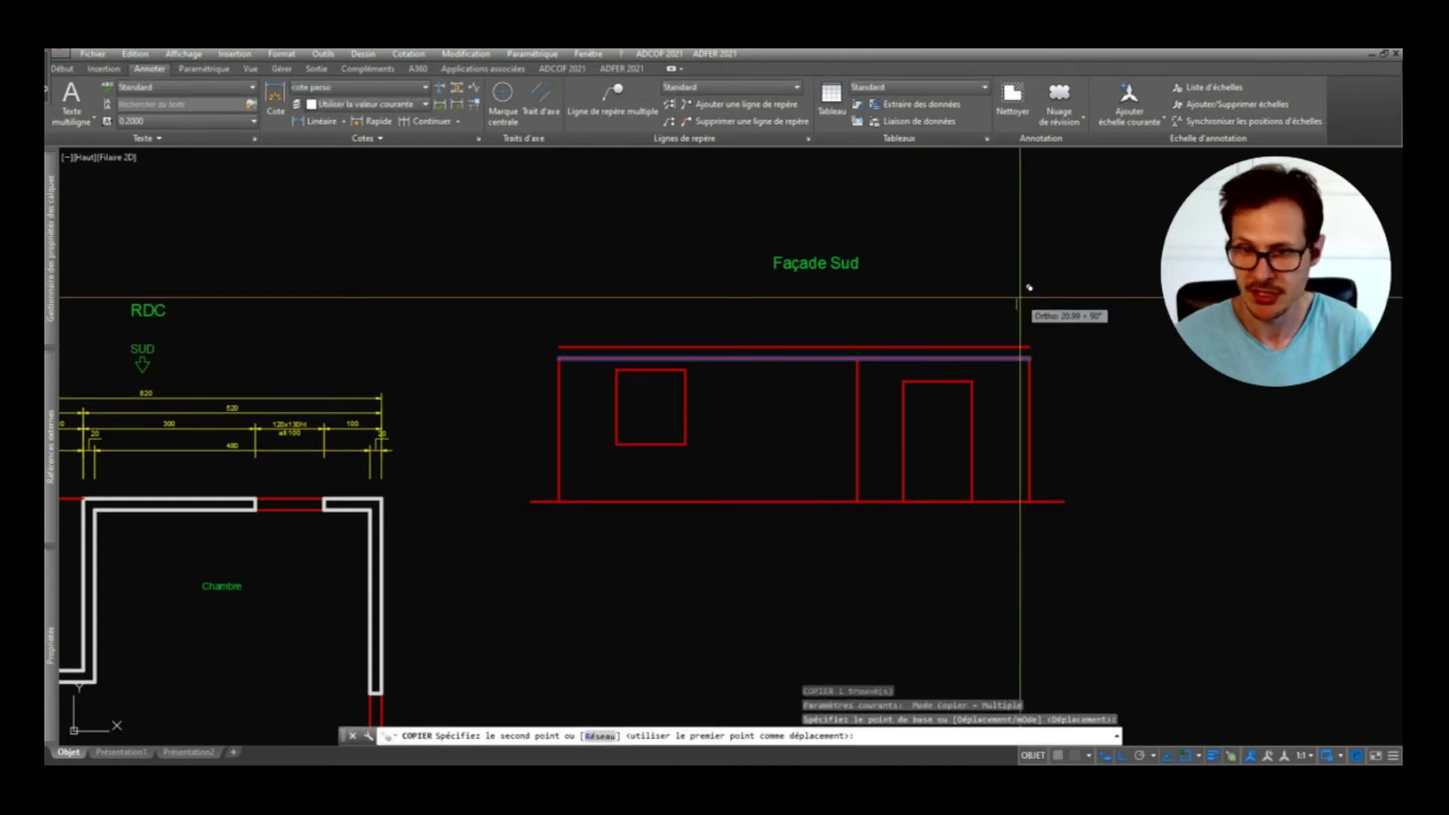
{"action": "type", "text": "20"}
{"action": "key", "text": "Return"}
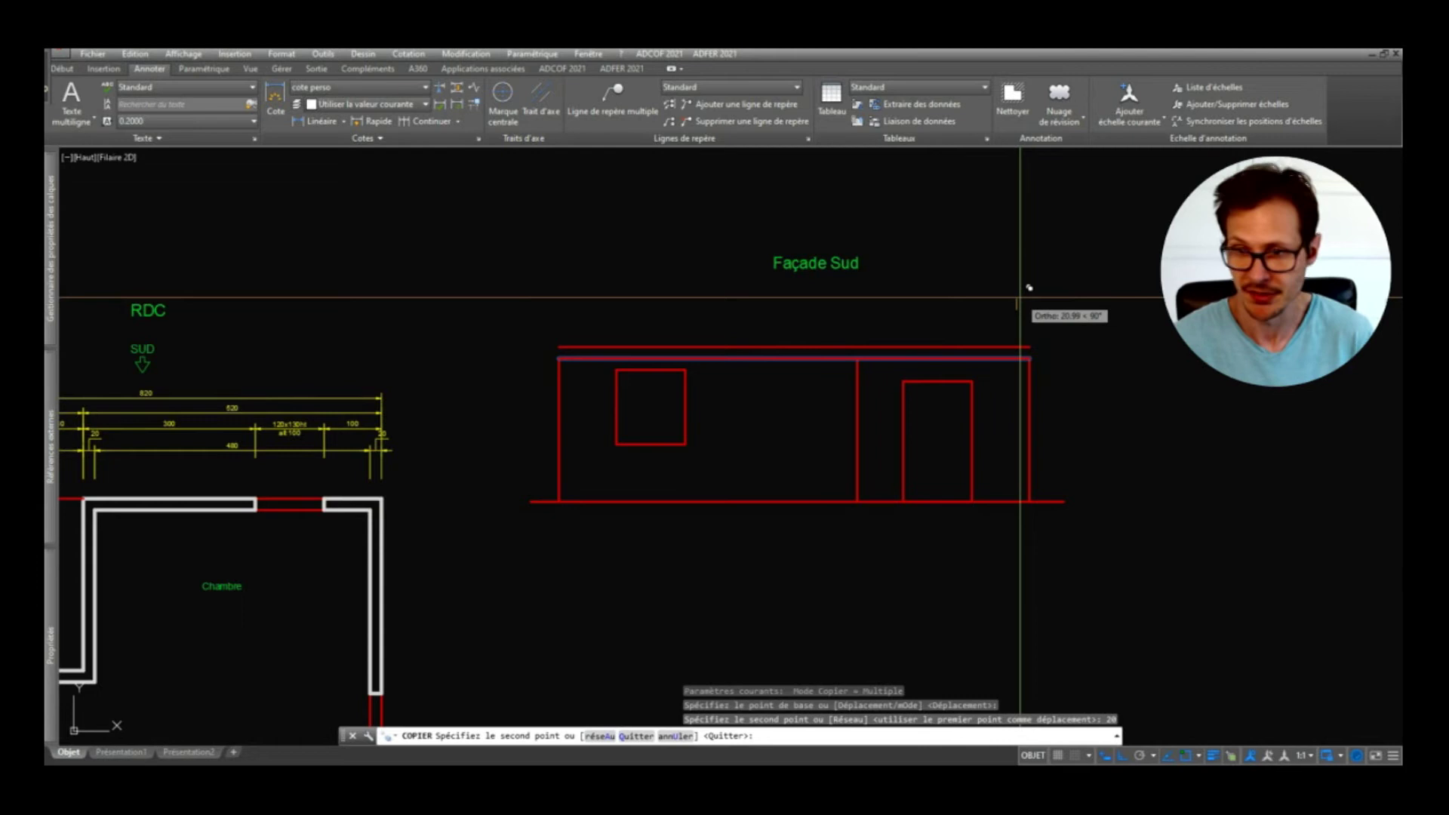
{"action": "key", "text": "Return"}
Step: Check the distance between the two horizontal top lines at the façade's right end
{"action": "type", "text": "cot"}
{"action": "key", "text": "Return"}
{"action": "key", "text": "Escape"}
{"action": "scroll", "coordinate": [1033, 346], "scroll_direction": "up", "scroll_amount": 5}
{"action": "type", "text": "di"}
{"action": "key", "text": "Return"}
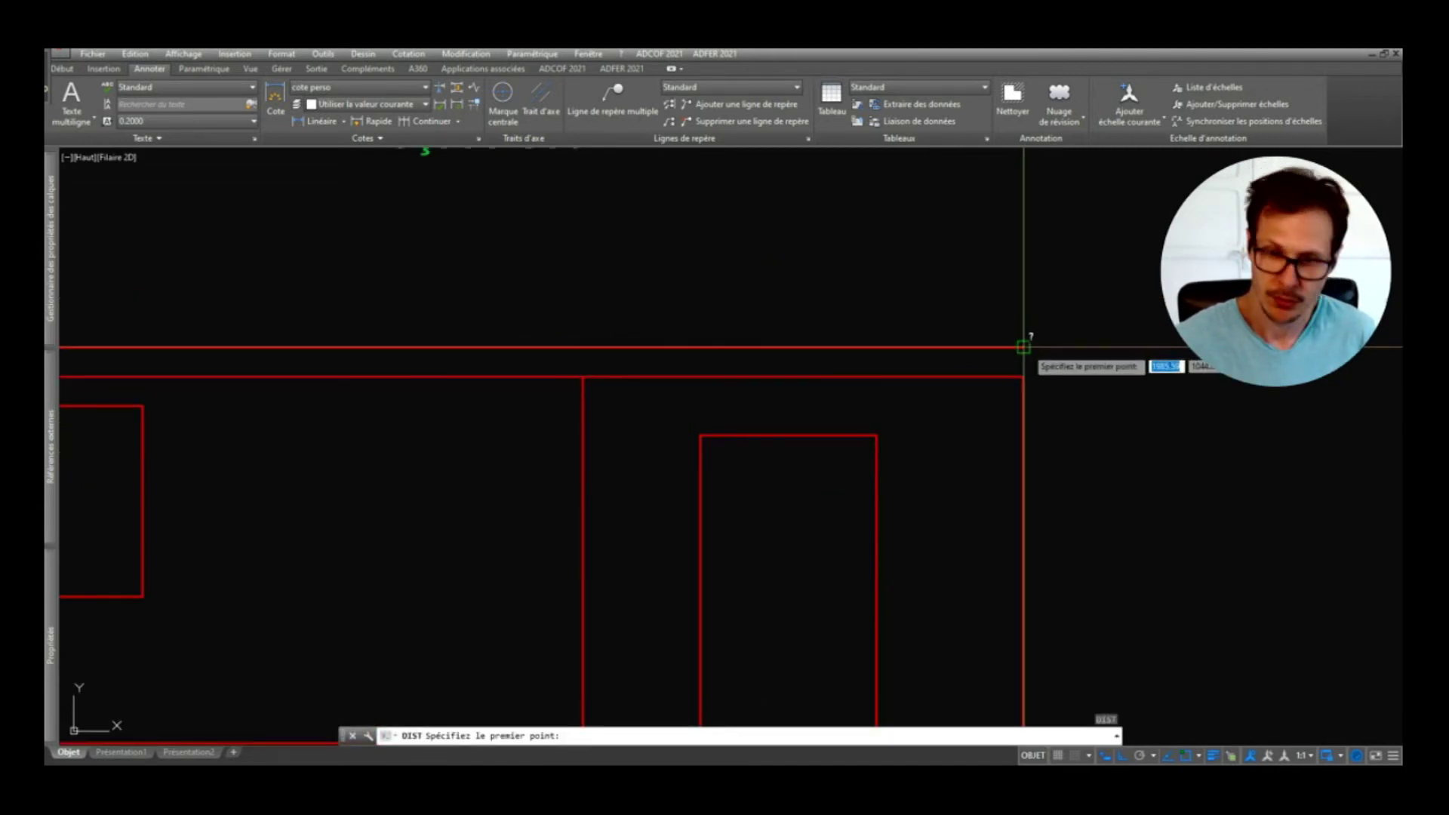
{"action": "key", "text": "Escape"}
{"action": "scroll", "coordinate": [1026, 373], "scroll_direction": "down", "scroll_amount": 5}
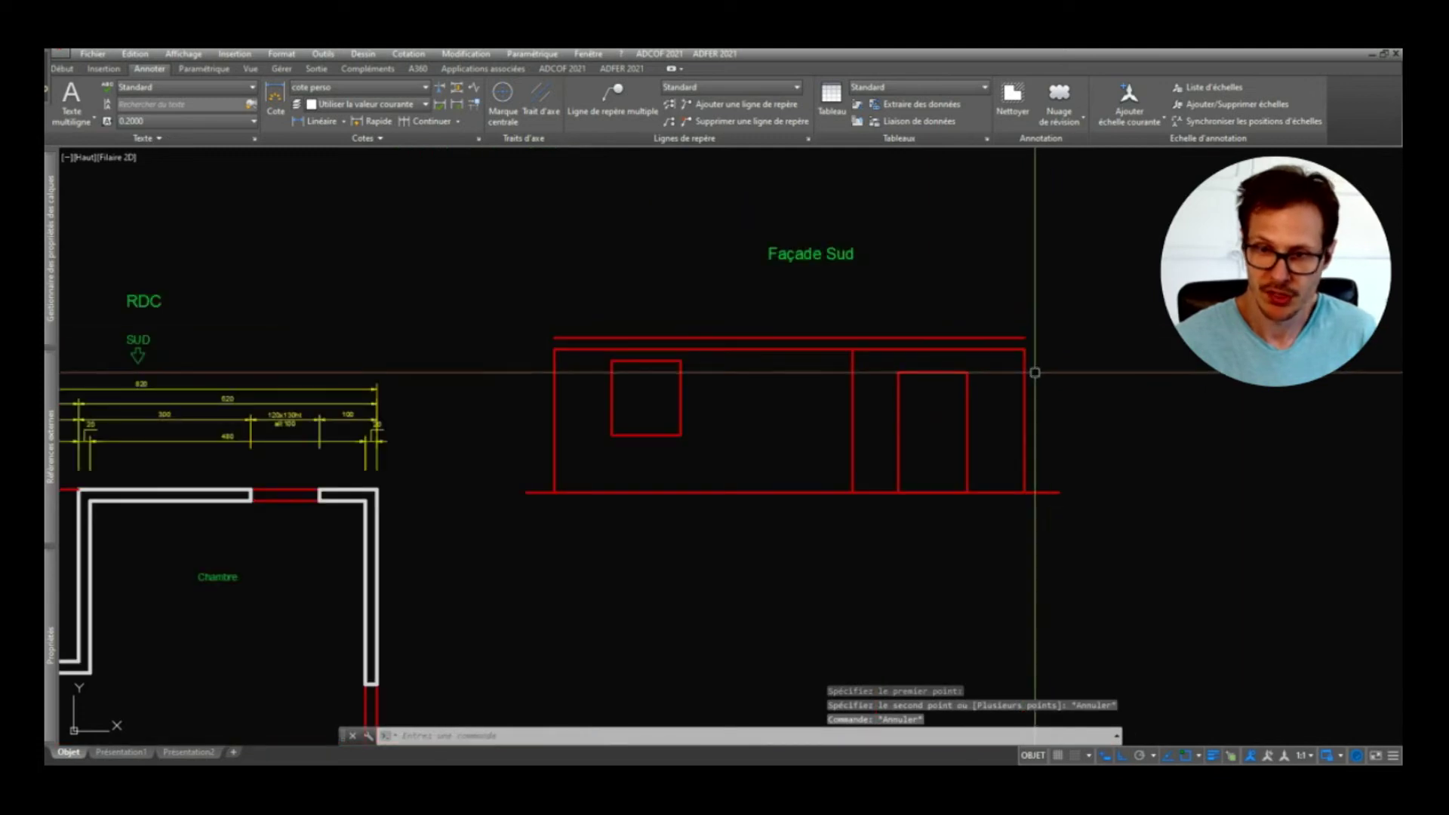
Step: Join the upper roof line to the leftmost and rightmost vertical lines with zero-radius fillets
{"action": "scroll", "coordinate": [556, 336], "scroll_direction": "up", "scroll_amount": 2}
{"action": "type", "text": "ra"}
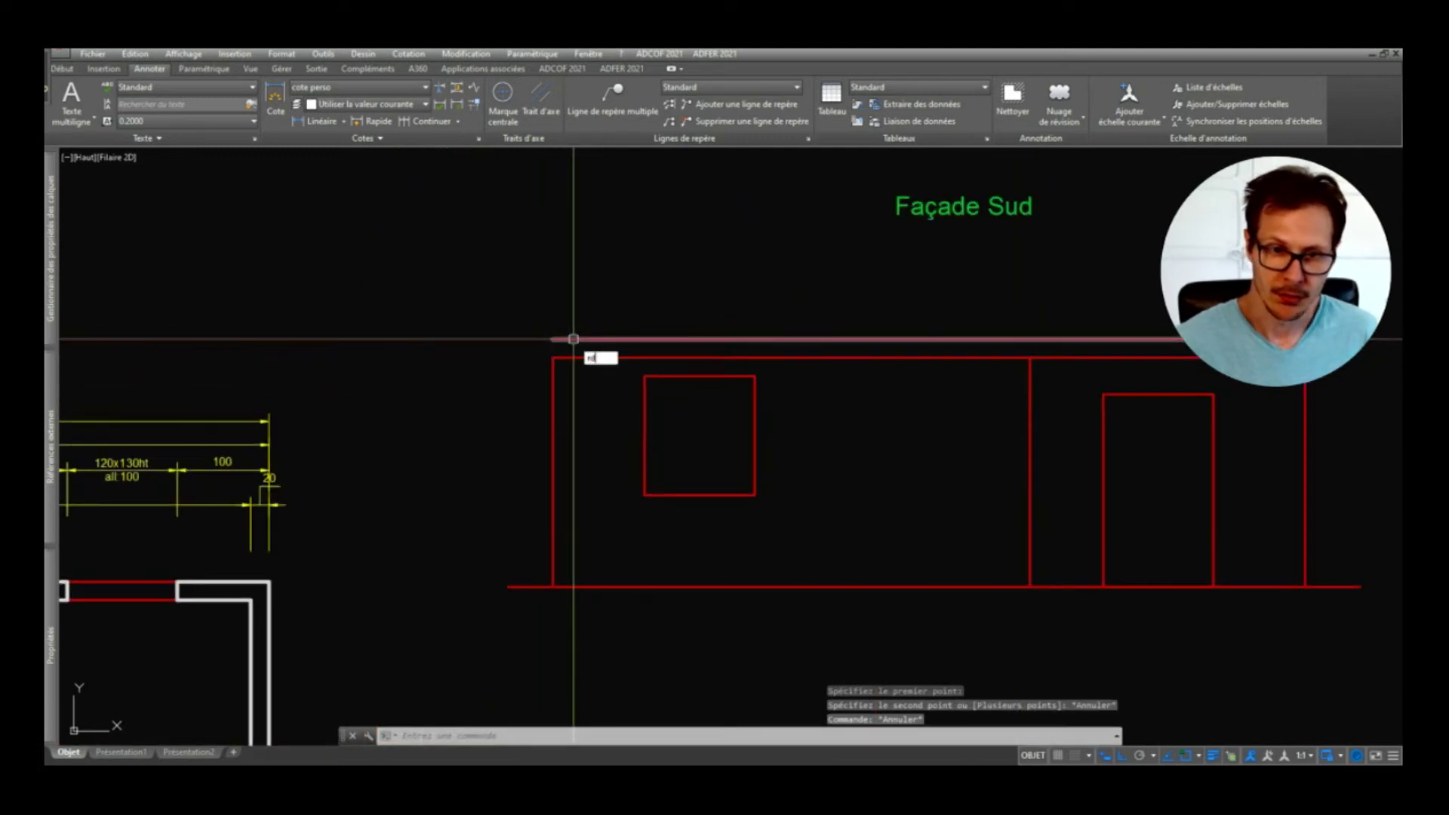
{"action": "key", "text": "Return"}
{"action": "left_click", "coordinate": [573, 339]}
{"action": "left_click", "coordinate": [555, 367]}
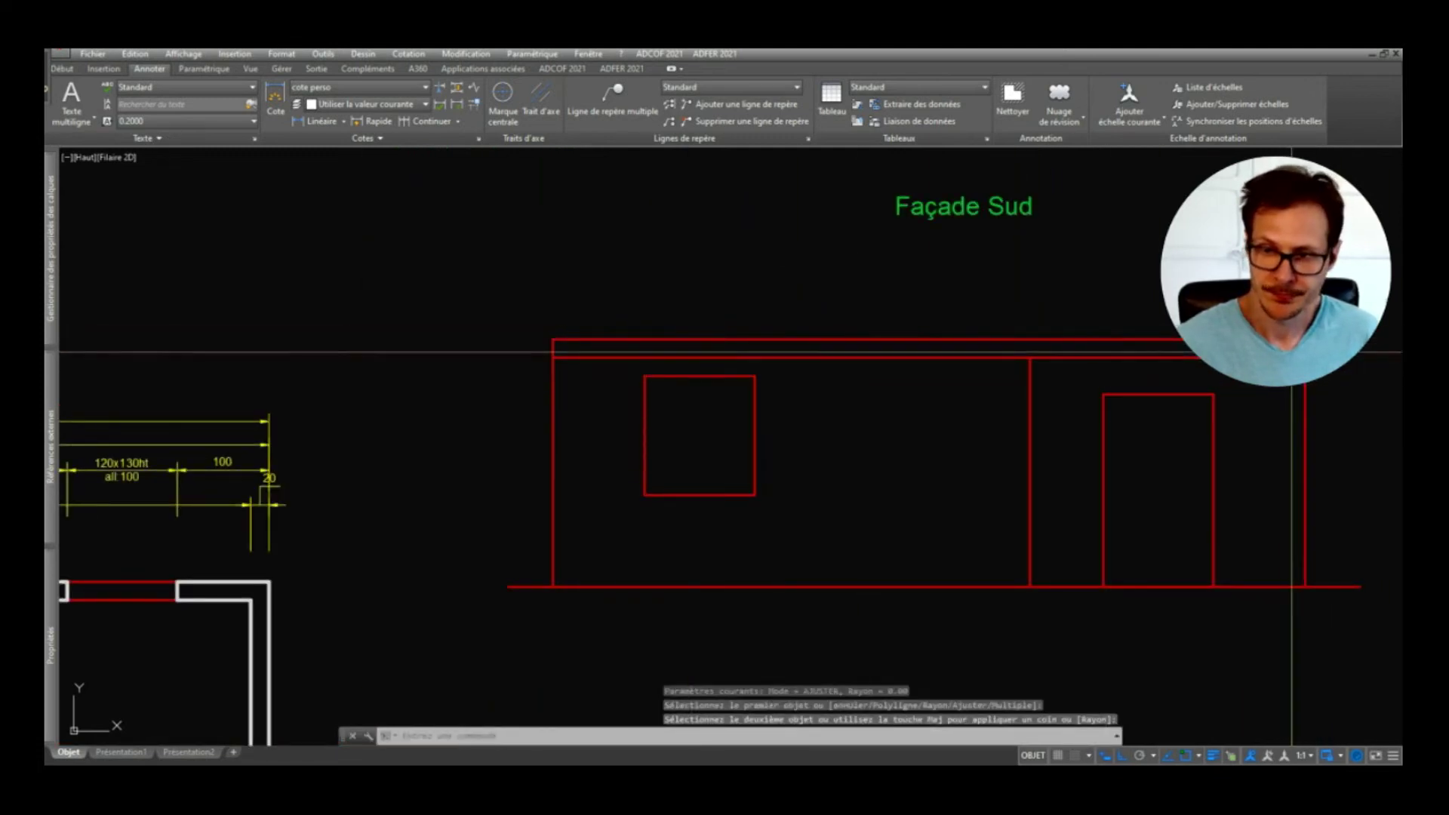
{"action": "left_click", "coordinate": [1298, 351]}
{"action": "key", "text": "Return"}
{"action": "left_click", "coordinate": [1301, 341]}
{"action": "left_click", "coordinate": [1305, 370]}
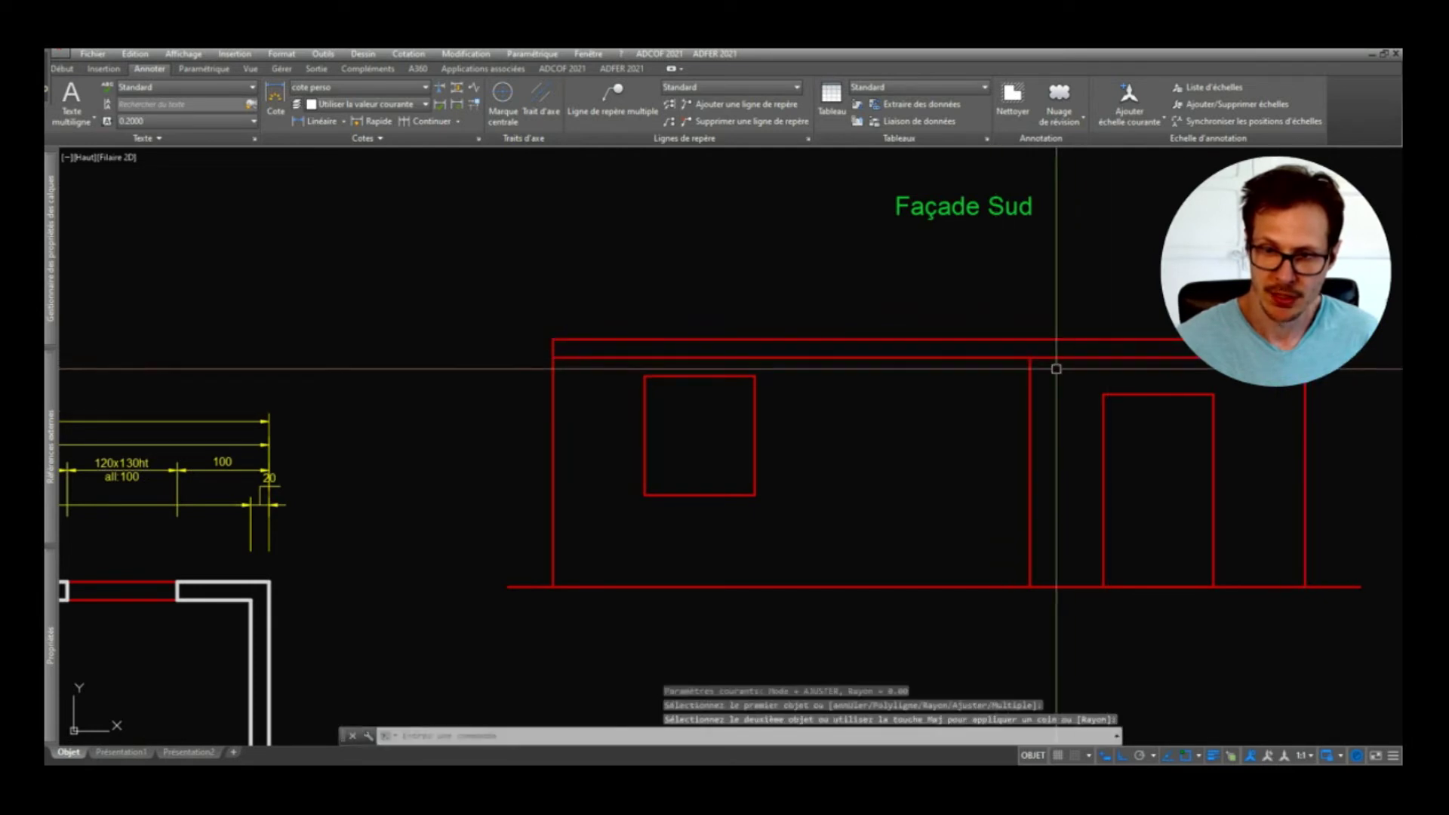
Step: Extend the façade's middle vertical line up to the upper roof line
{"action": "type", "text": "pr"}
{"action": "key", "text": "Return"}
{"action": "key", "text": "Return"}
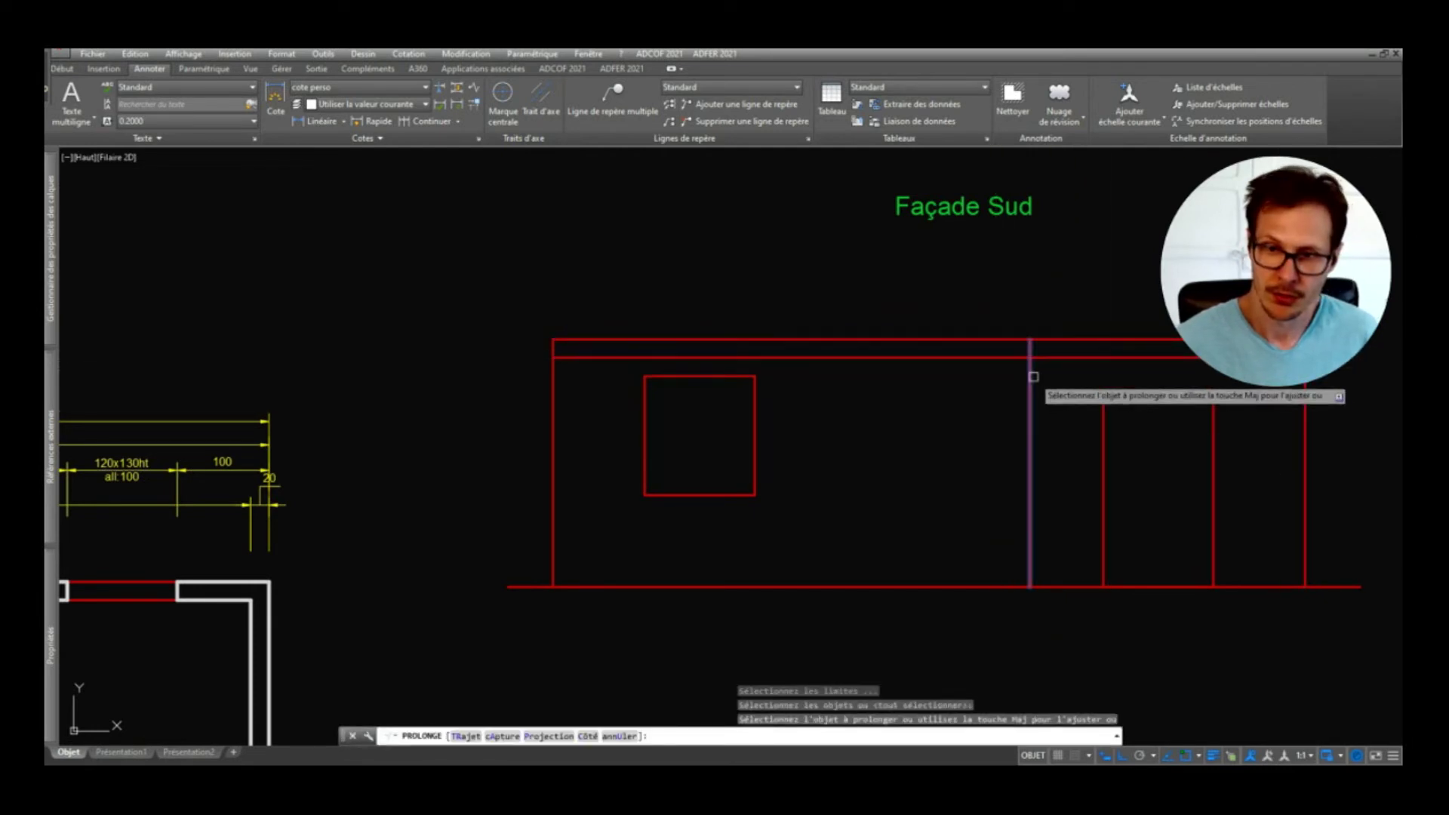
{"action": "left_click", "coordinate": [1031, 375]}
{"action": "key", "text": "Escape"}
{"action": "left_click", "coordinate": [1042, 357]}
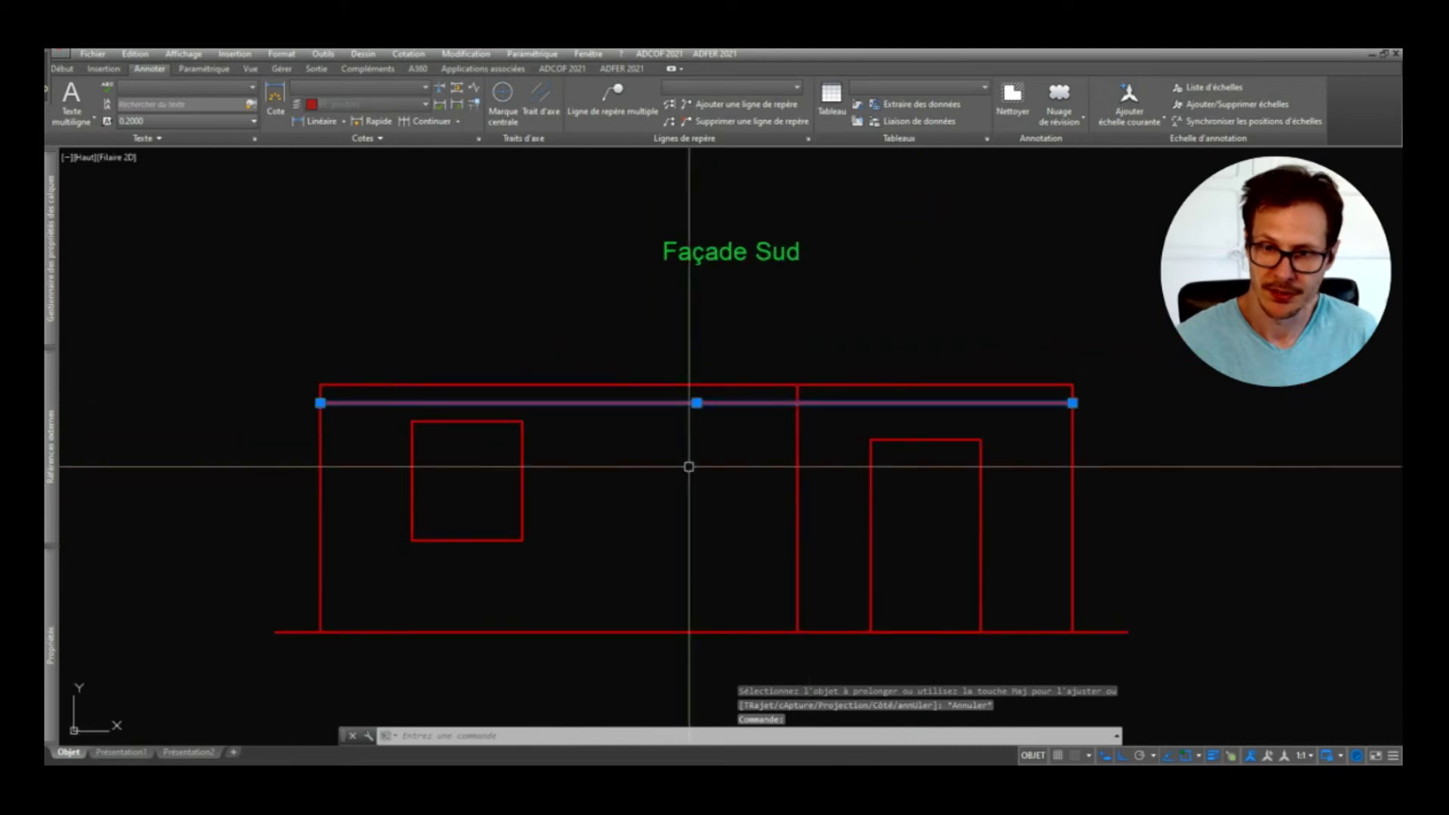
{"action": "scroll", "coordinate": [969, 317], "scroll_direction": "down", "scroll_amount": 2}
{"action": "middle_click_drag", "start_coordinate": [670, 460], "coordinate": [828, 401]}
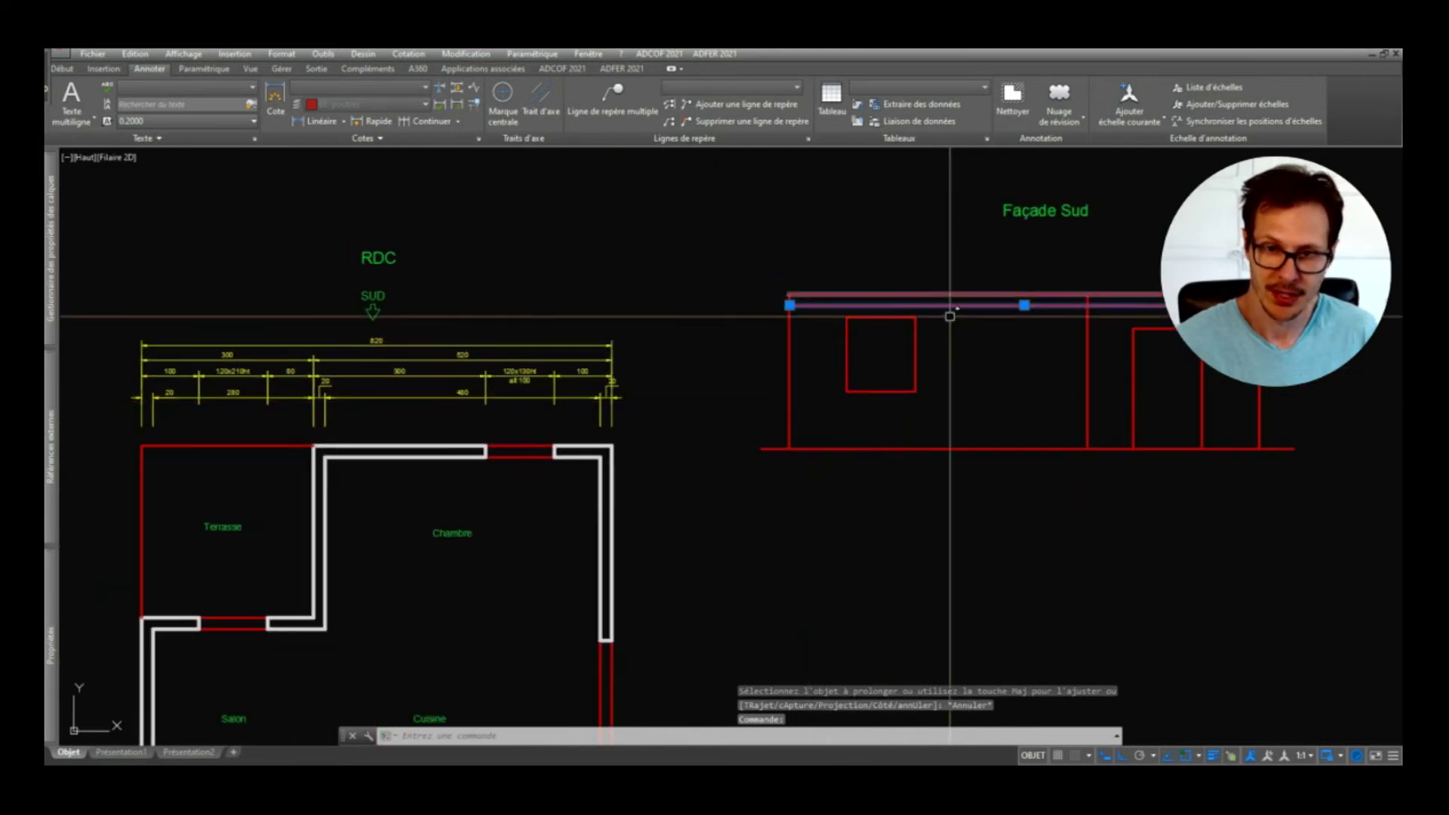
{"action": "scroll", "coordinate": [948, 314], "scroll_direction": "down", "scroll_amount": 2}
{"action": "middle_click_drag", "start_coordinate": [948, 314], "coordinate": [744, 504]}
{"action": "scroll", "coordinate": [738, 438], "scroll_direction": "down", "scroll_amount": 2}
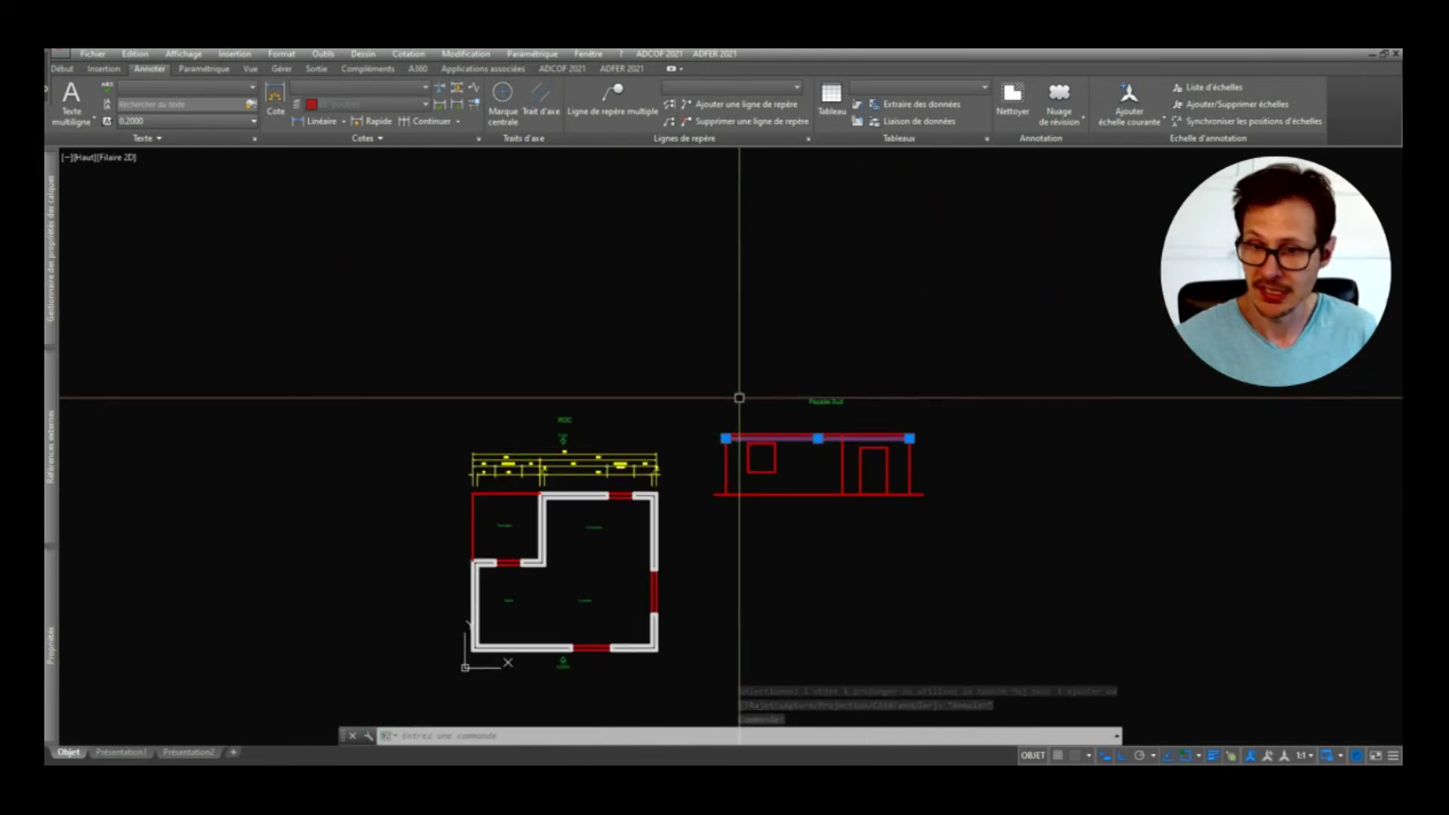
{"action": "scroll", "coordinate": [855, 382], "scroll_direction": "up", "scroll_amount": 2}
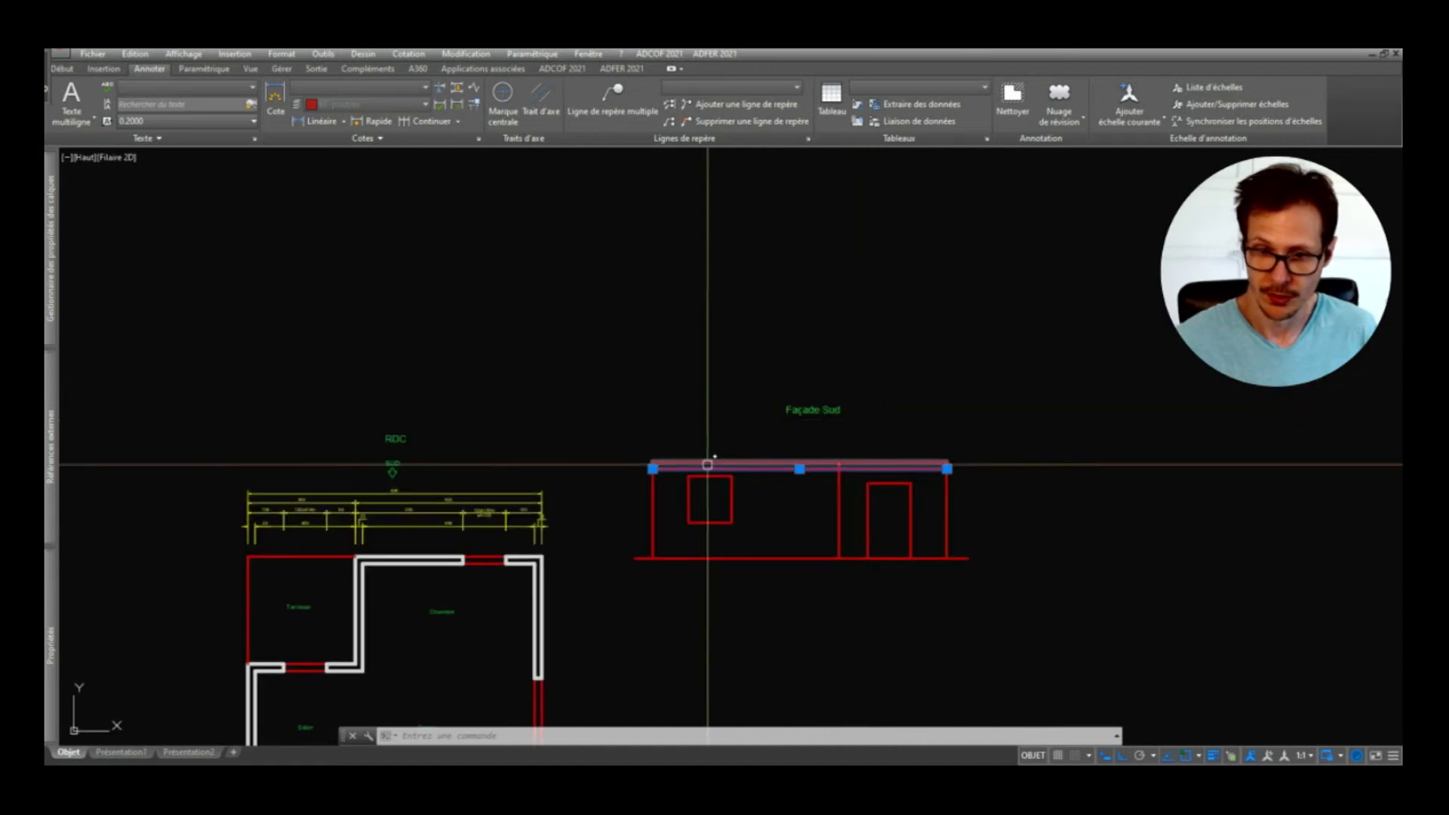
{"action": "scroll", "coordinate": [725, 487], "scroll_direction": "up", "scroll_amount": 2}
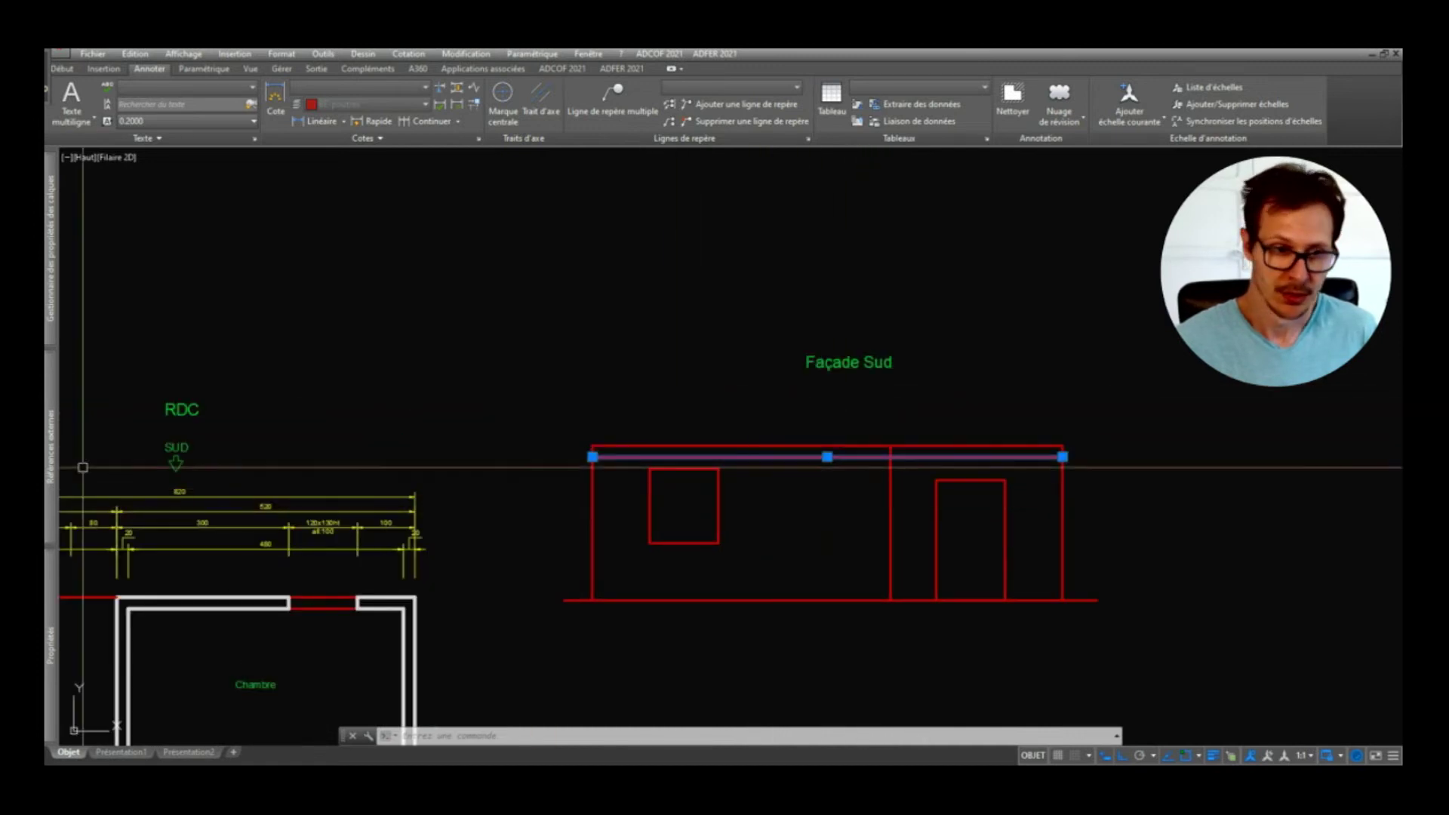
{"action": "mouse_move", "coordinate": [46, 594]}
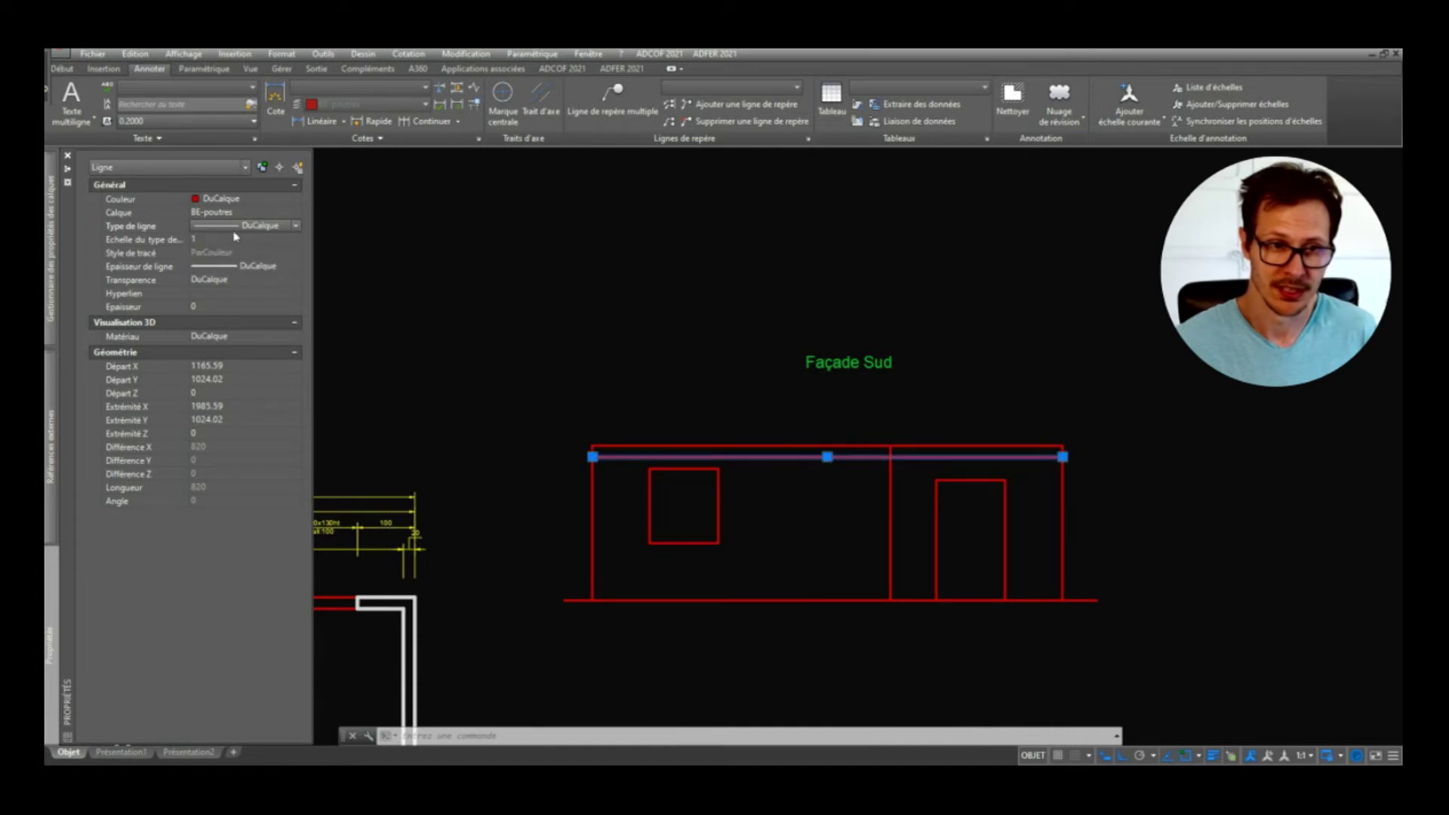
{"action": "key", "text": "Escape"}
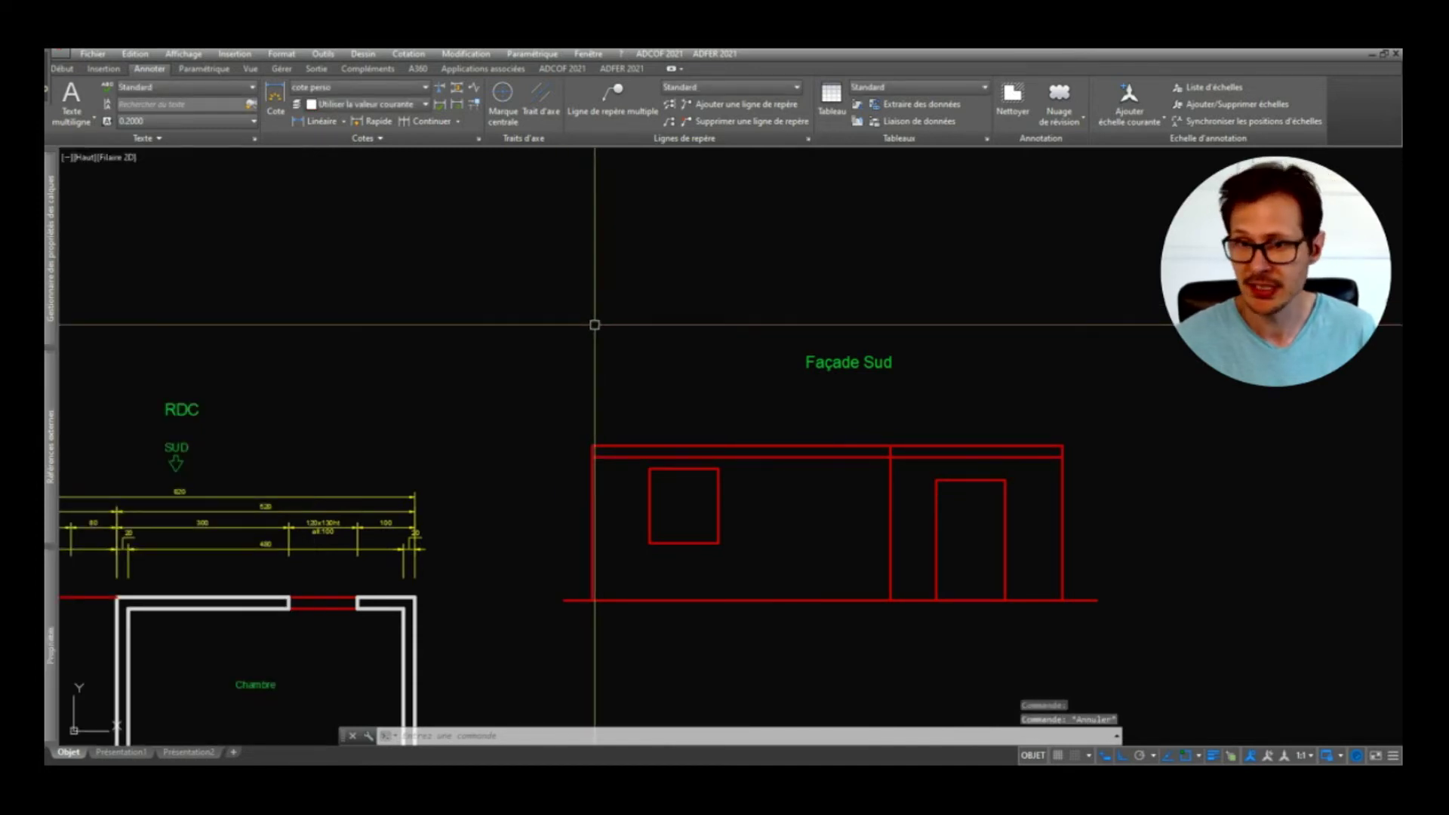
Step: Load the INTERROMPU2 linetype from acad.lin into the drawing's linetypes
{"action": "left_click", "coordinate": [323, 54]}
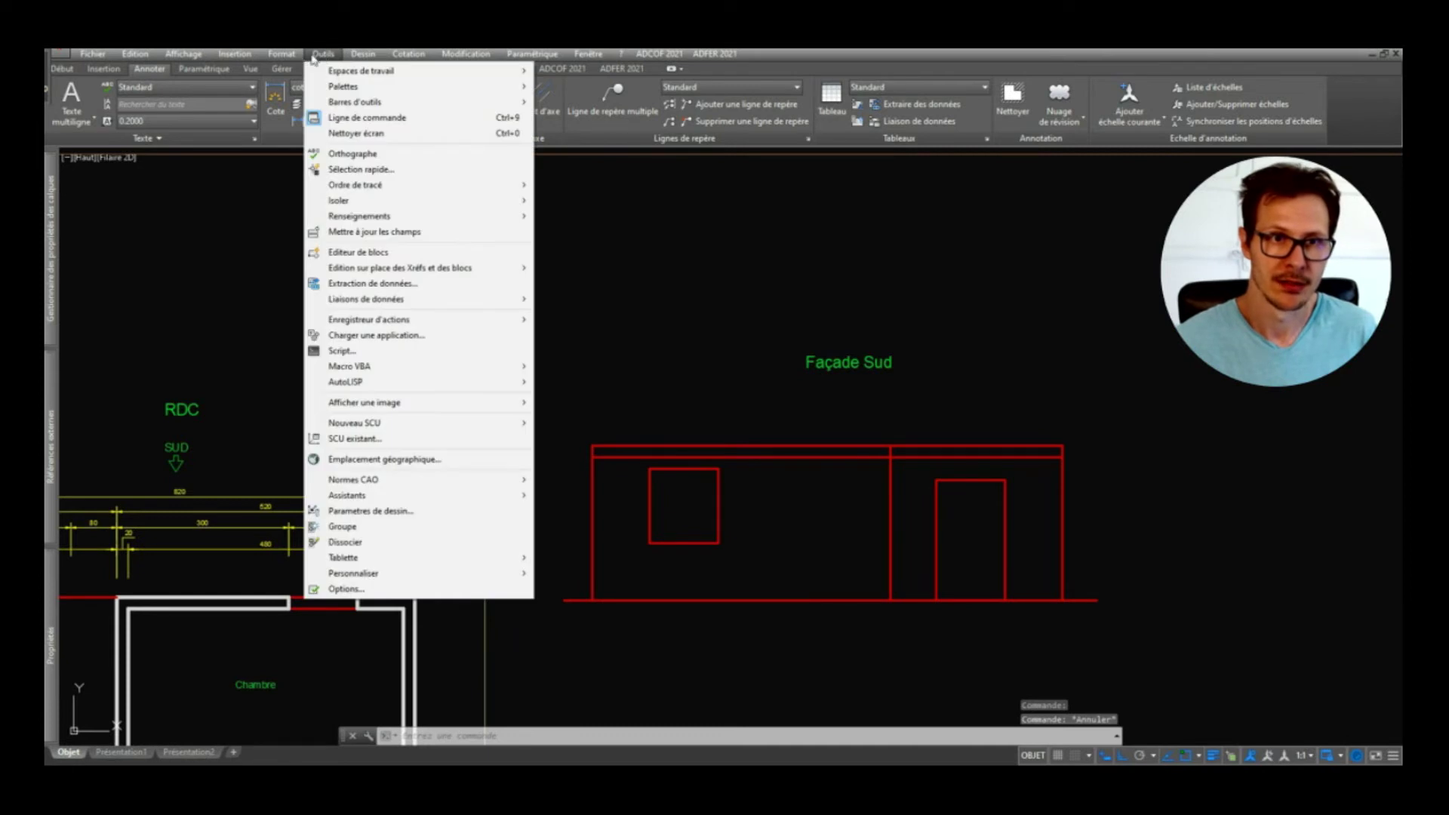
{"action": "mouse_move", "coordinate": [281, 54]}
{"action": "left_click", "coordinate": [313, 133]}
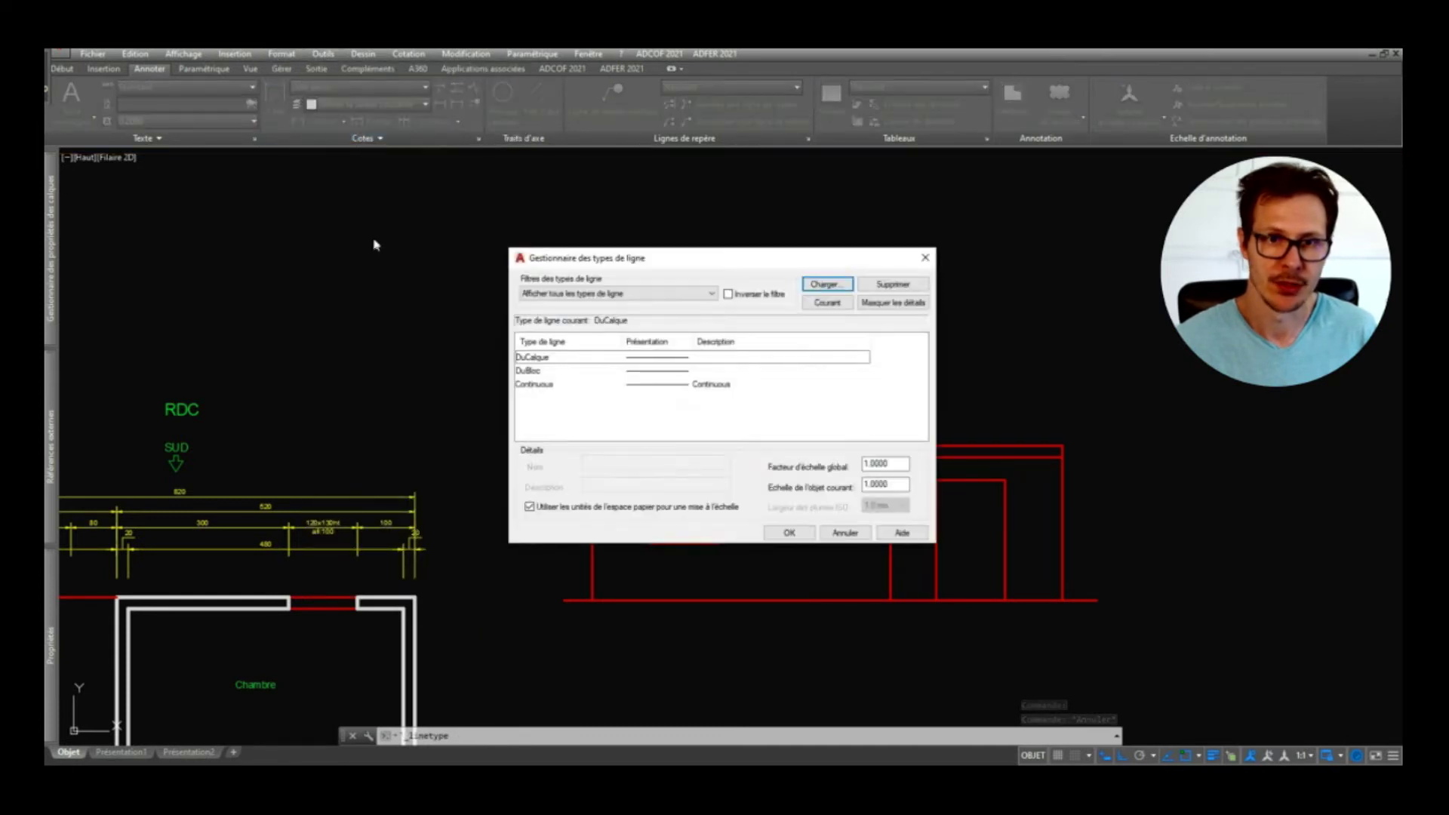
{"action": "left_click", "coordinate": [896, 206]}
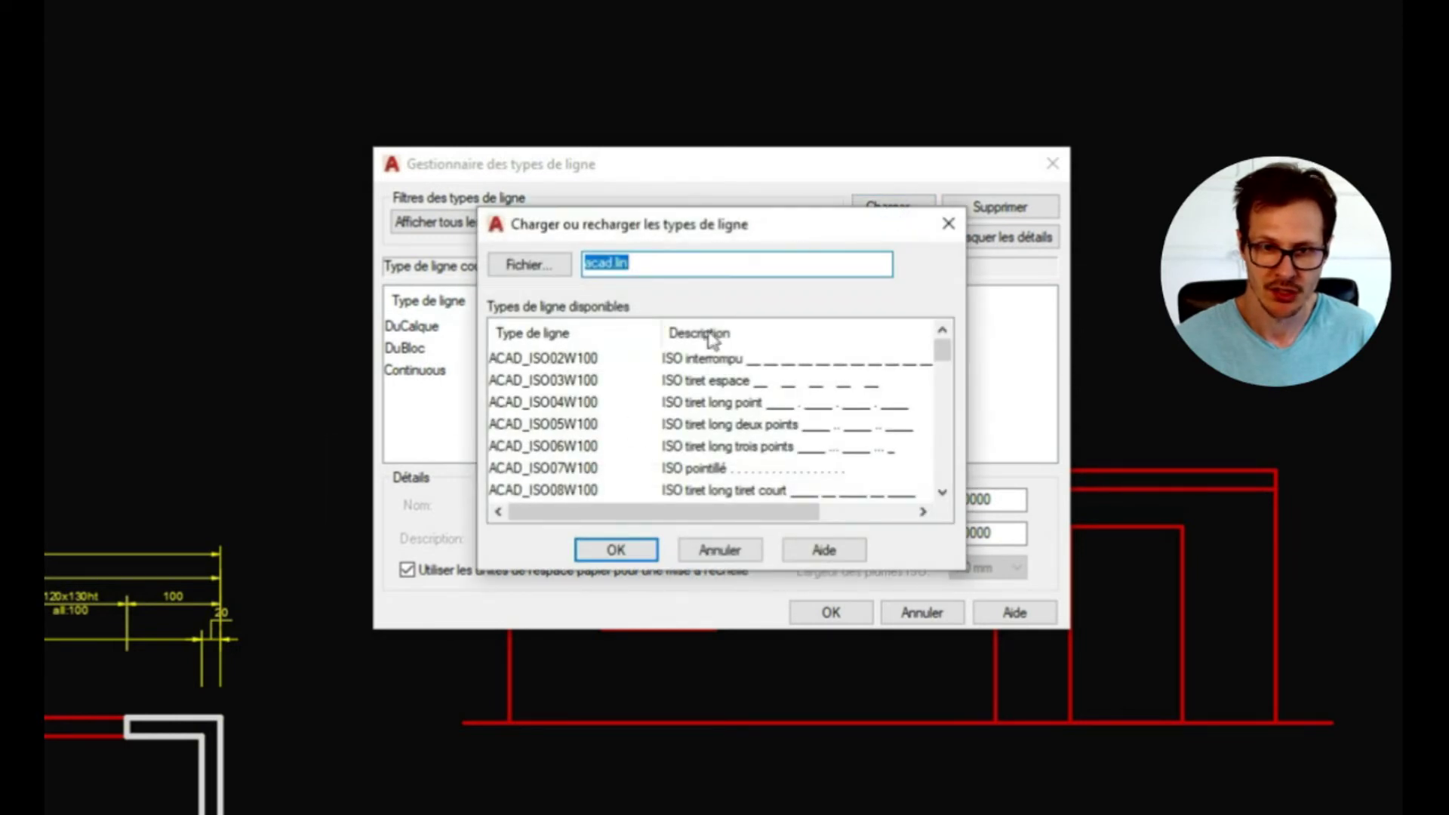
{"action": "scroll", "coordinate": [722, 432], "scroll_direction": "down", "scroll_amount": 1}
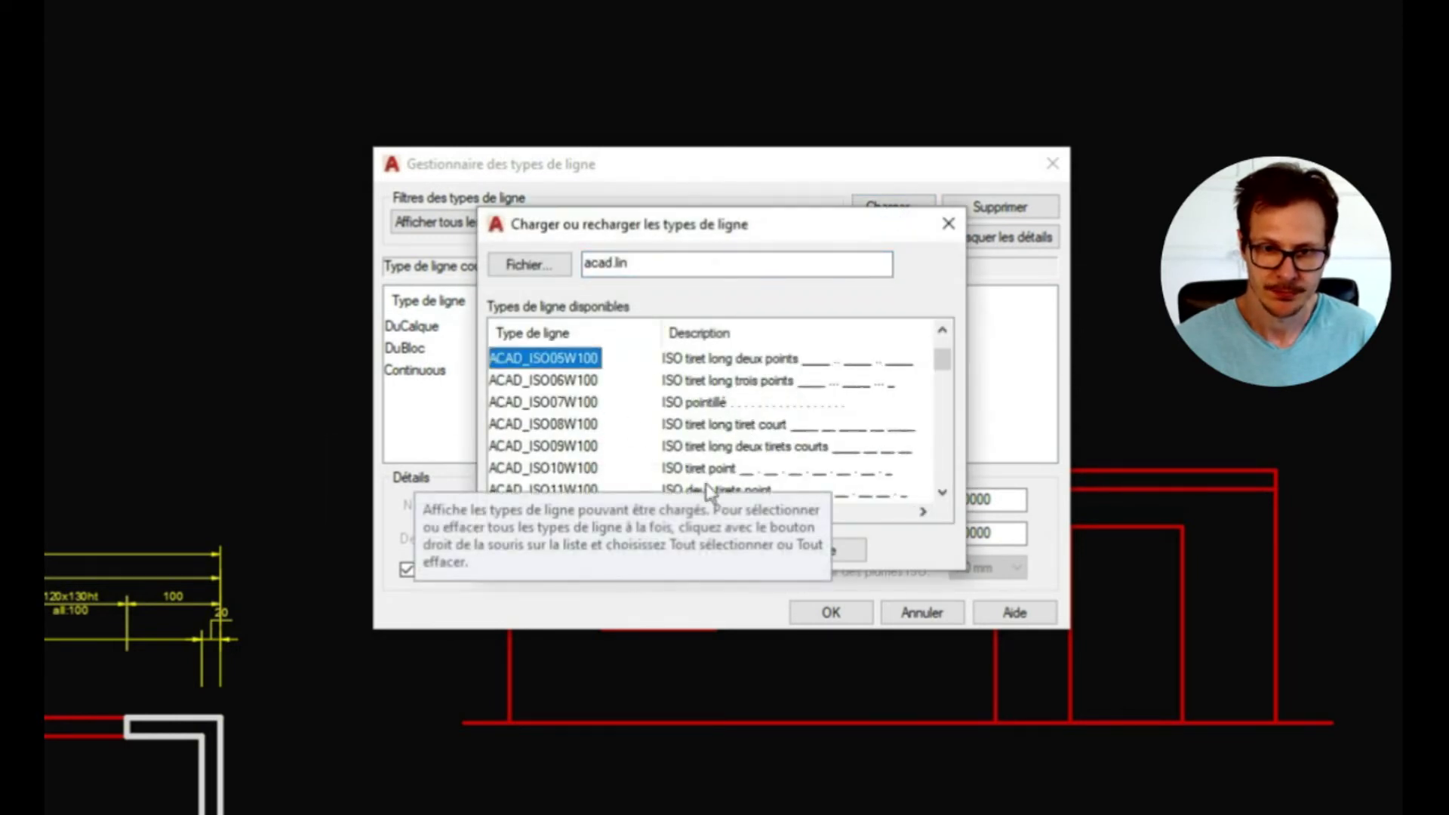
{"action": "scroll", "coordinate": [834, 472], "scroll_direction": "down", "scroll_amount": 10}
{"action": "scroll", "coordinate": [825, 457], "scroll_direction": "down", "scroll_amount": 1}
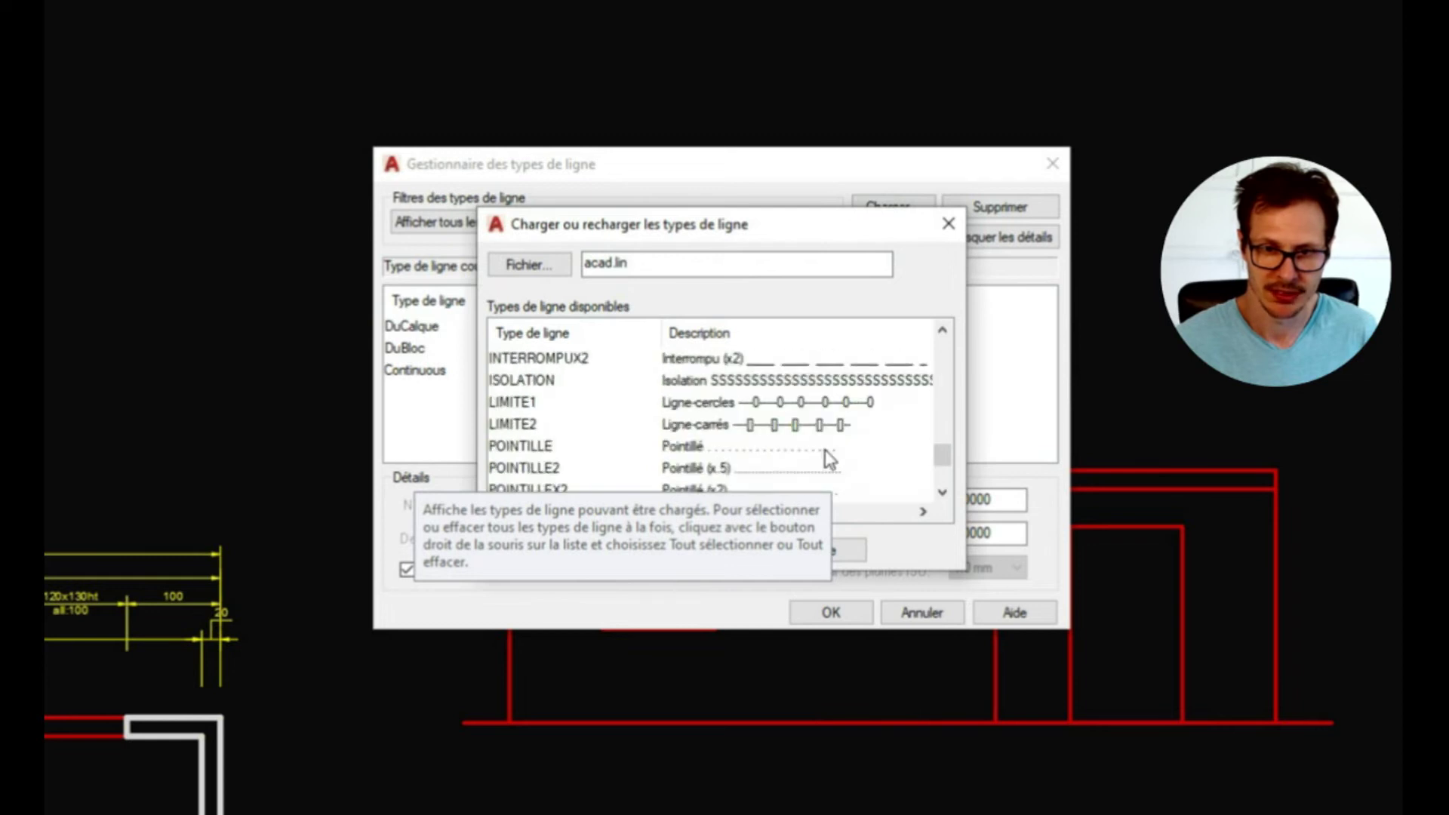
{"action": "scroll", "coordinate": [823, 445], "scroll_direction": "up", "scroll_amount": 12}
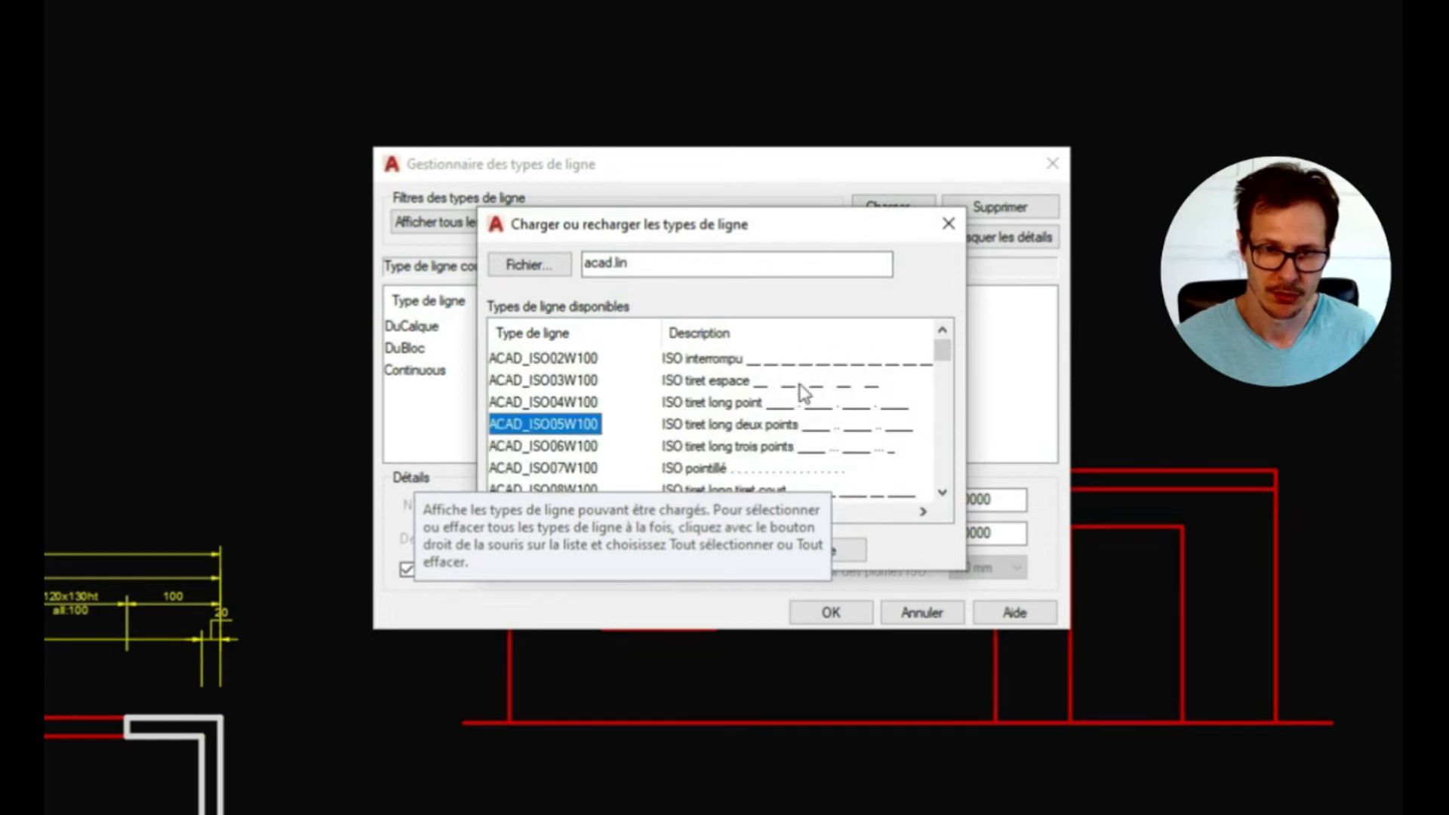
{"action": "scroll", "coordinate": [808, 407], "scroll_direction": "down", "scroll_amount": 2}
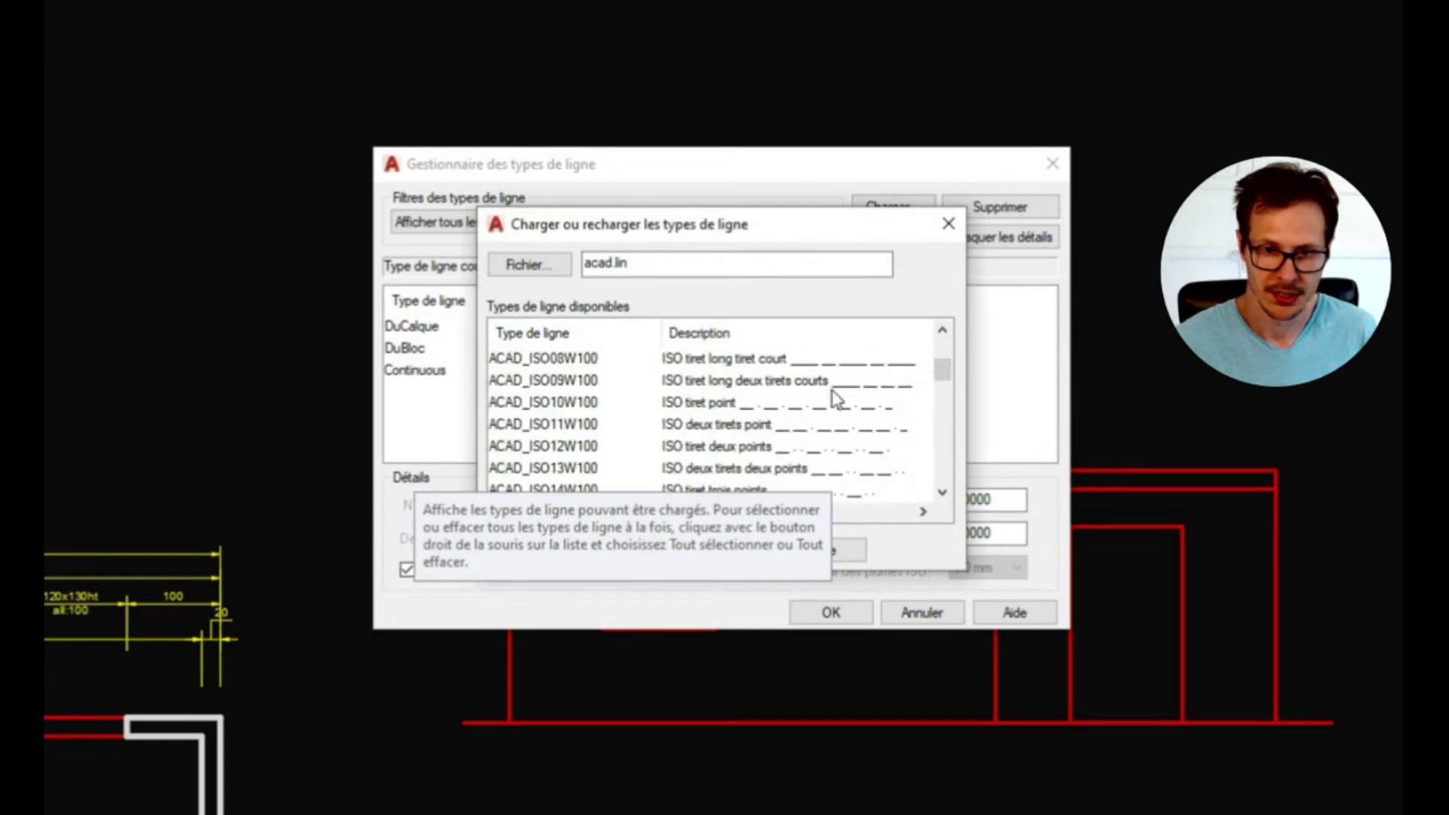
{"action": "scroll", "coordinate": [808, 407], "scroll_direction": "down", "scroll_amount": 4}
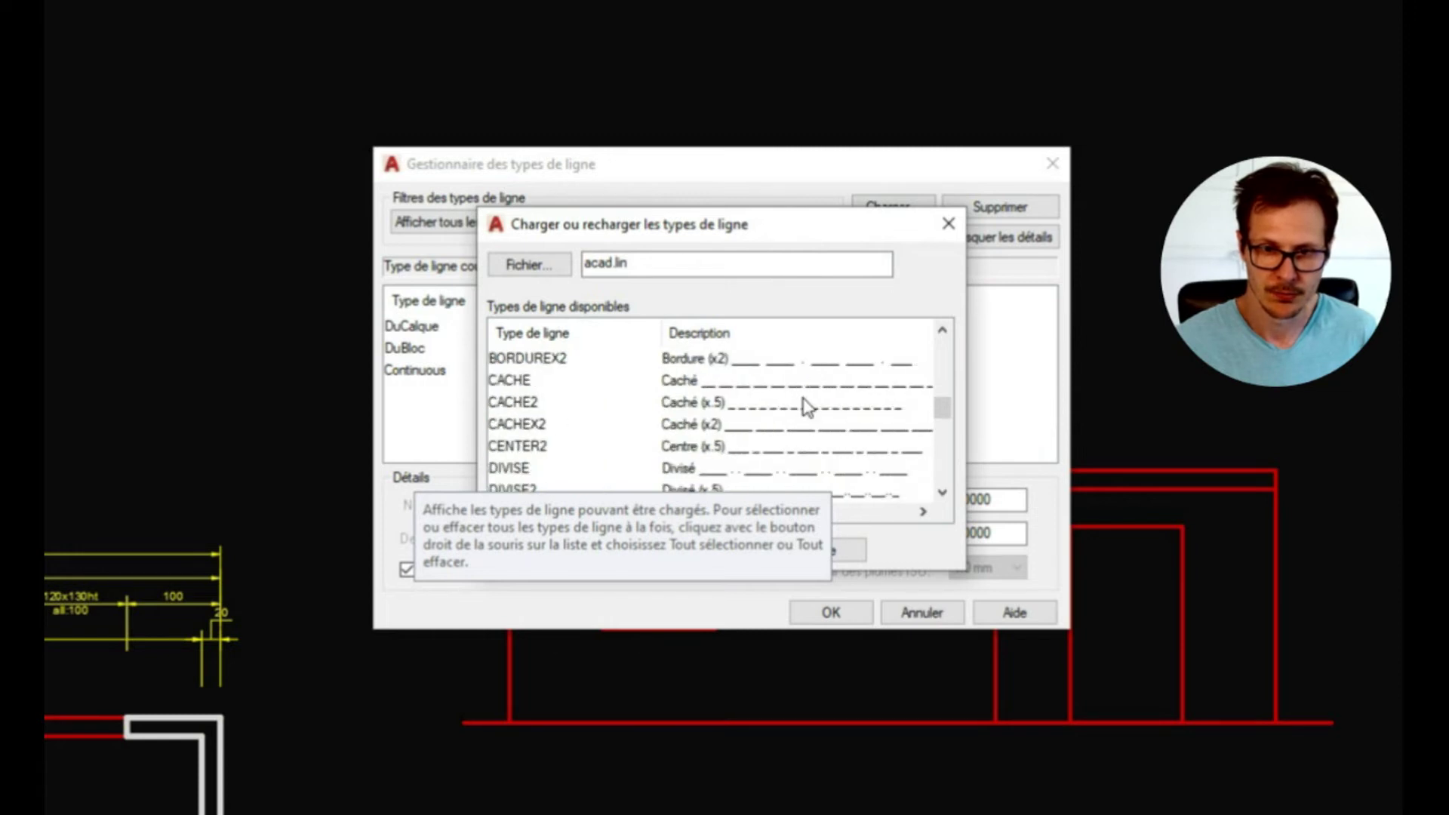
{"action": "scroll", "coordinate": [851, 434], "scroll_direction": "down", "scroll_amount": 7}
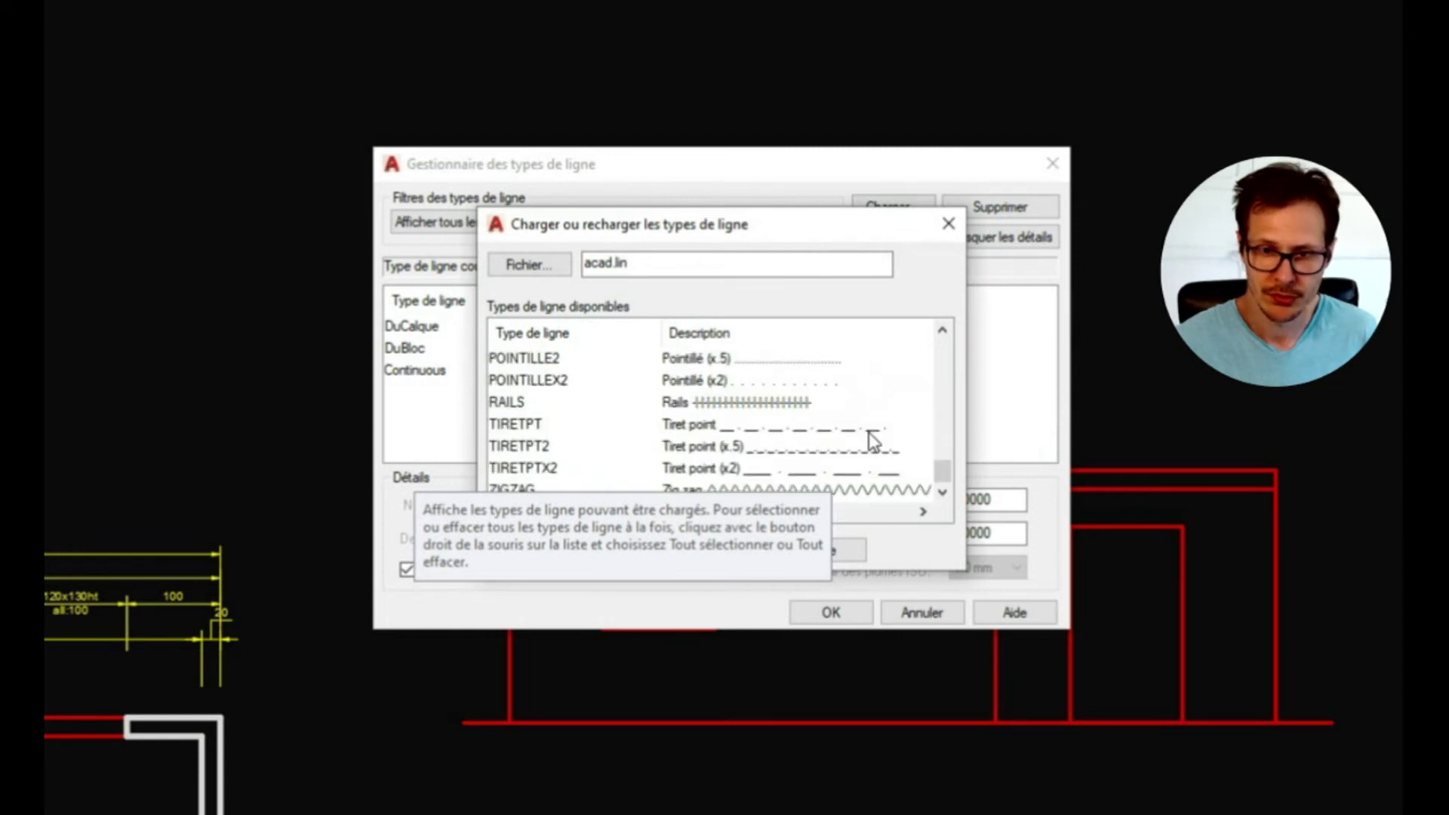
{"action": "scroll", "coordinate": [868, 434], "scroll_direction": "up", "scroll_amount": 2}
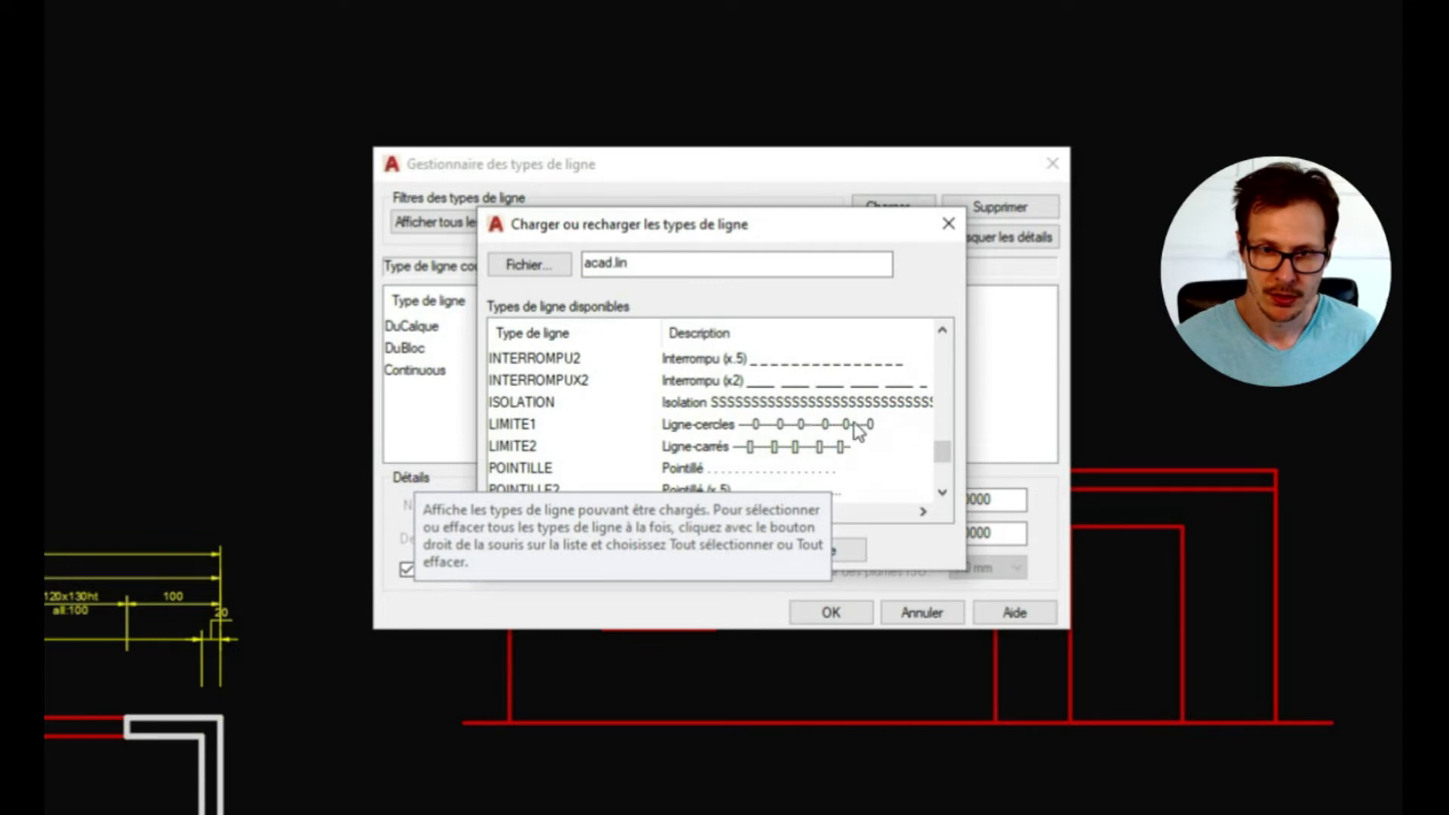
{"action": "left_click", "coordinate": [730, 361]}
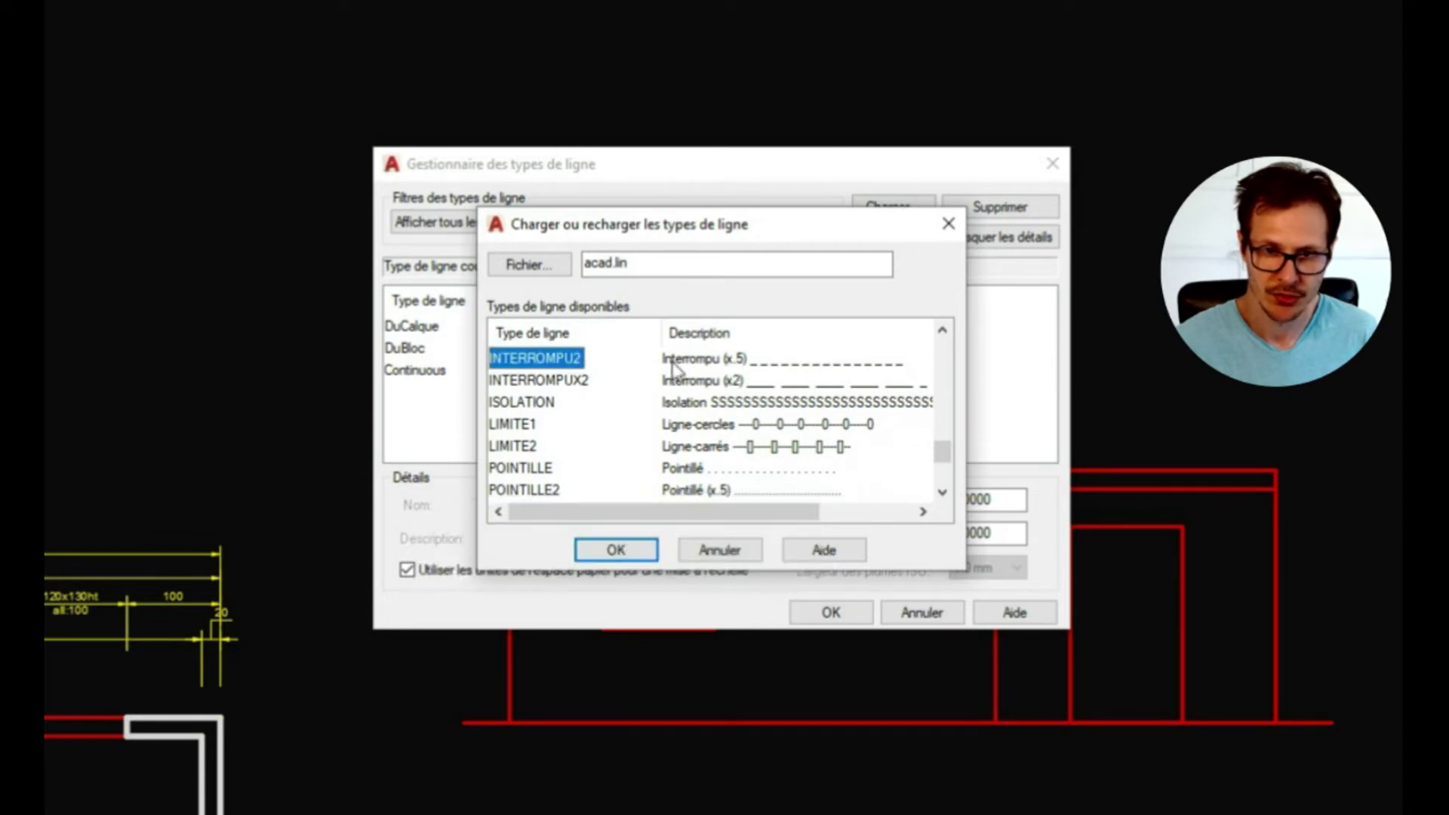
{"action": "double_click", "coordinate": [532, 360]}
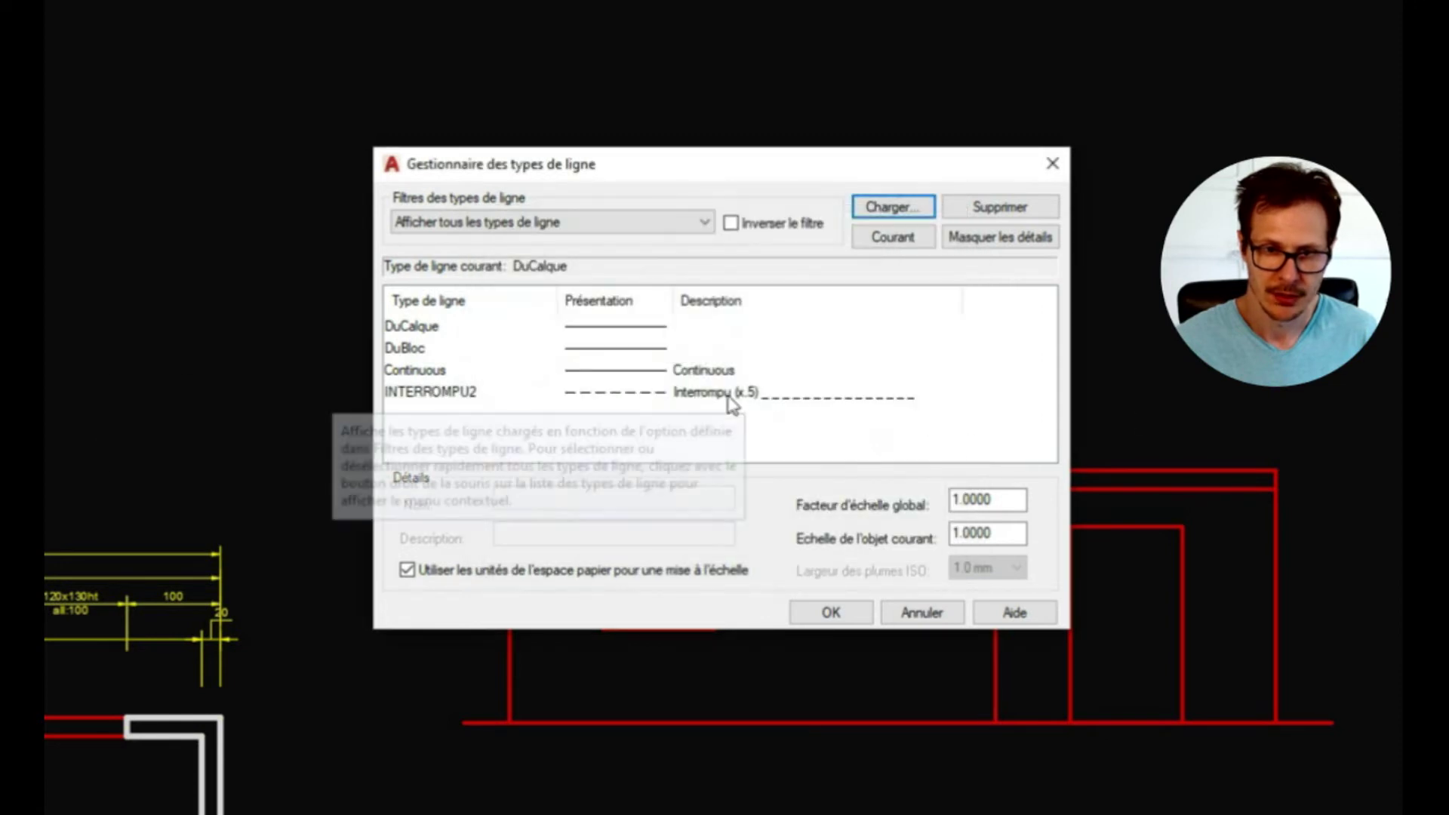
{"action": "left_click", "coordinate": [833, 611]}
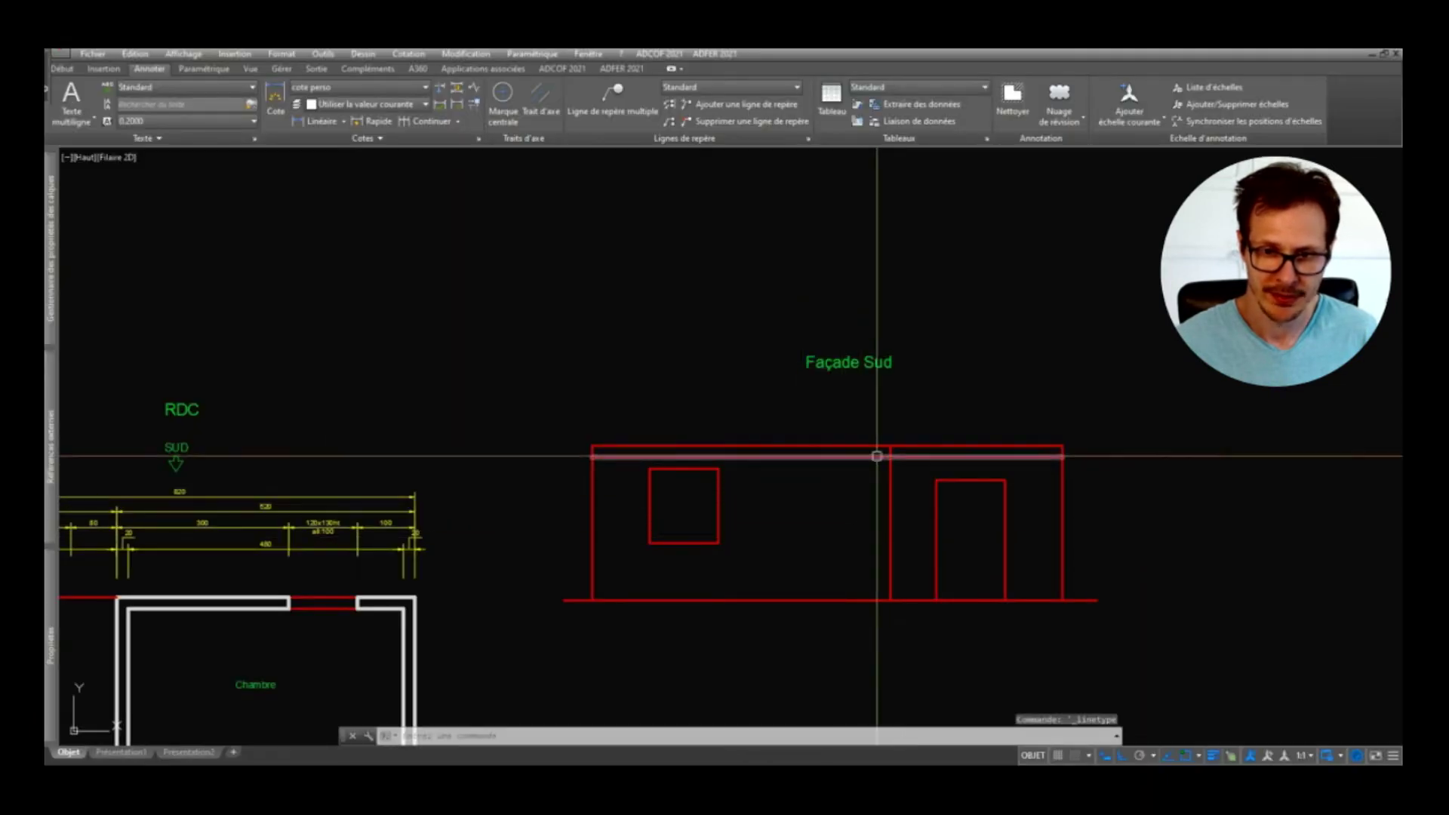
Step: Set the linetype of the façade's lower roof slab line to INTERROMPU2 and increase its linetype scale
{"action": "left_click", "coordinate": [876, 455]}
{"action": "mouse_move", "coordinate": [53, 597]}
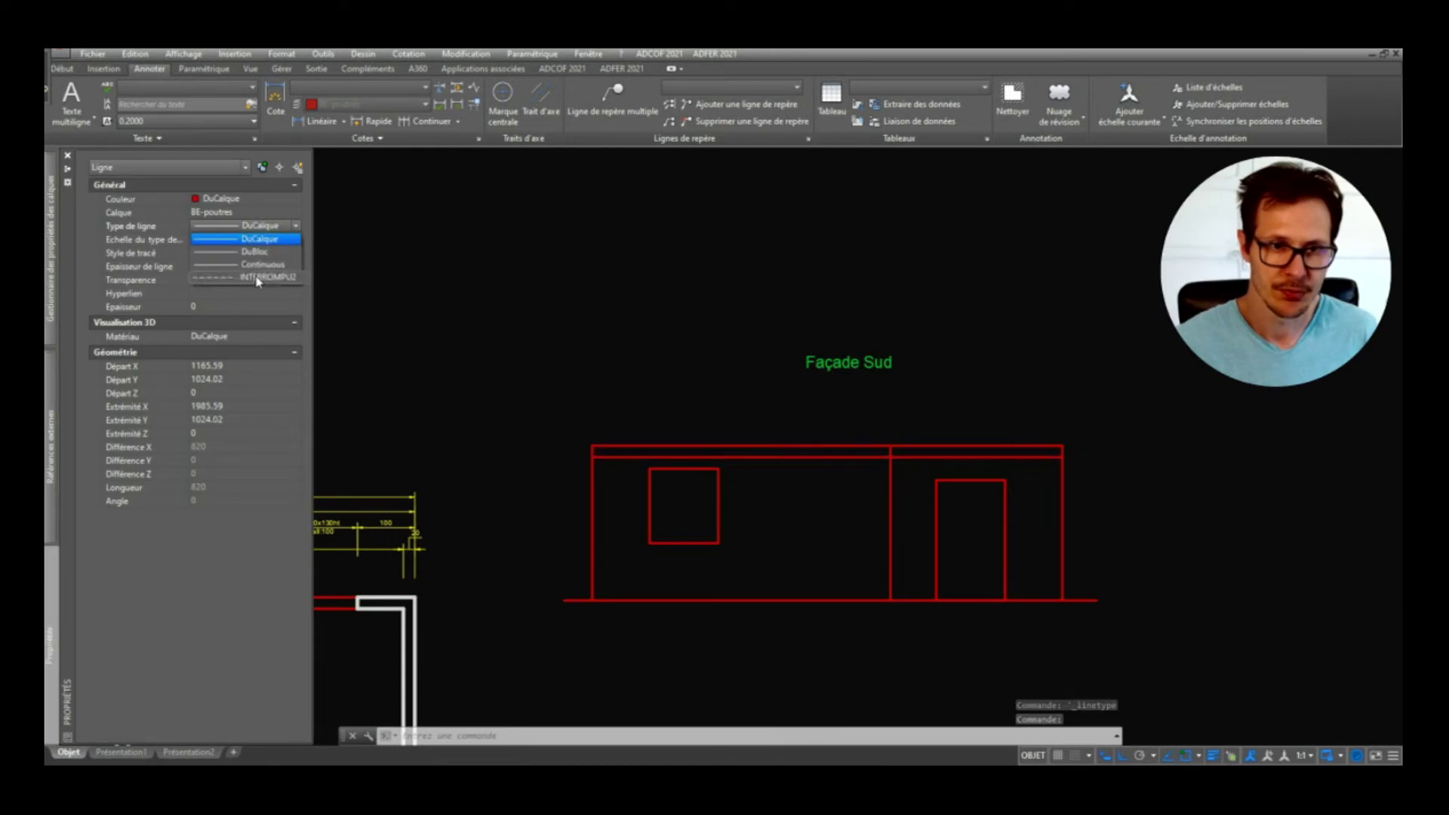
{"action": "left_click", "coordinate": [257, 278]}
{"action": "scroll", "coordinate": [853, 445], "scroll_direction": "up", "scroll_amount": 3}
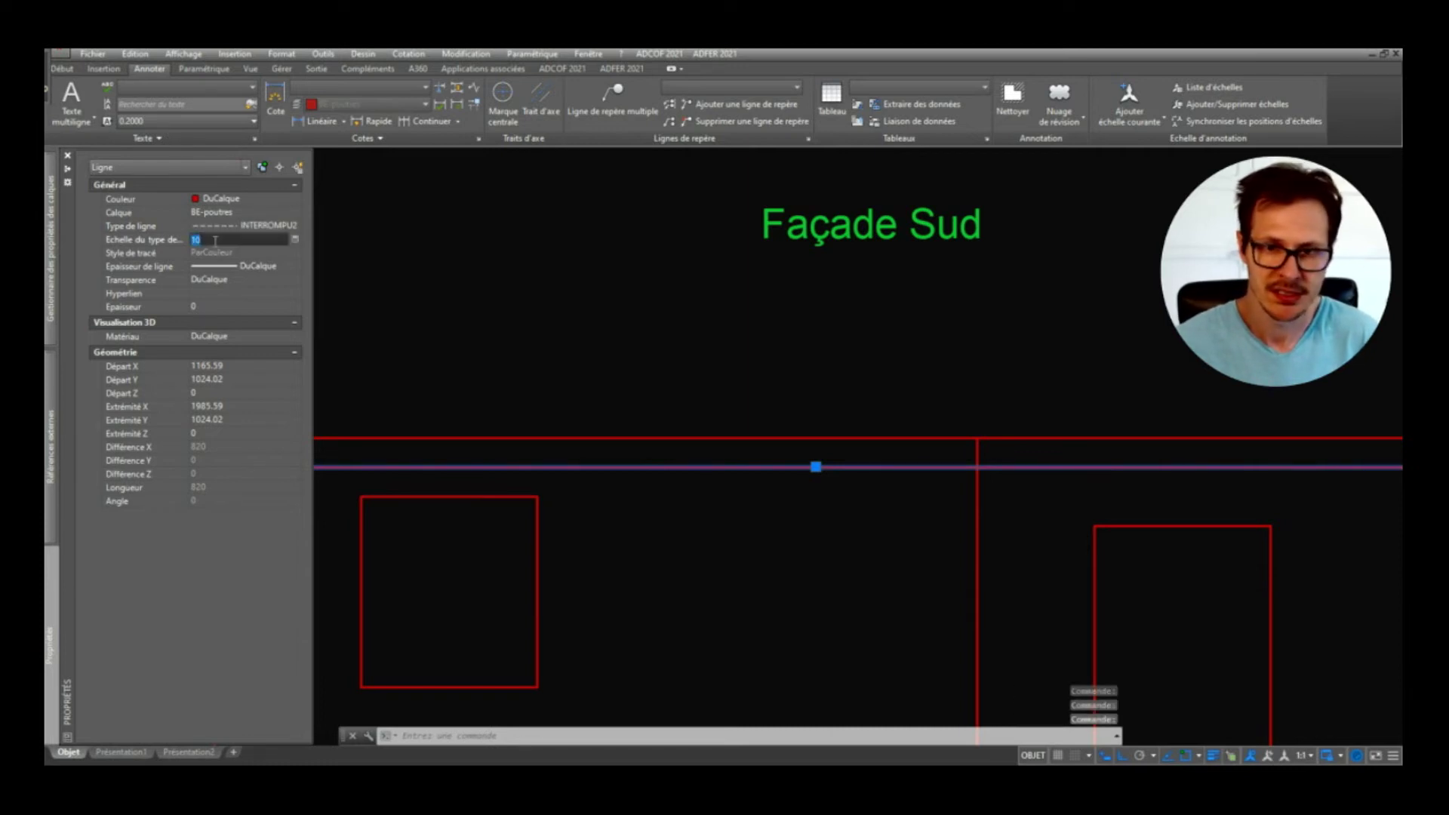
{"action": "key", "text": "ctrl+1"}
{"action": "scroll", "coordinate": [841, 582], "scroll_direction": "down", "scroll_amount": 4}
{"action": "key", "text": "Escape"}
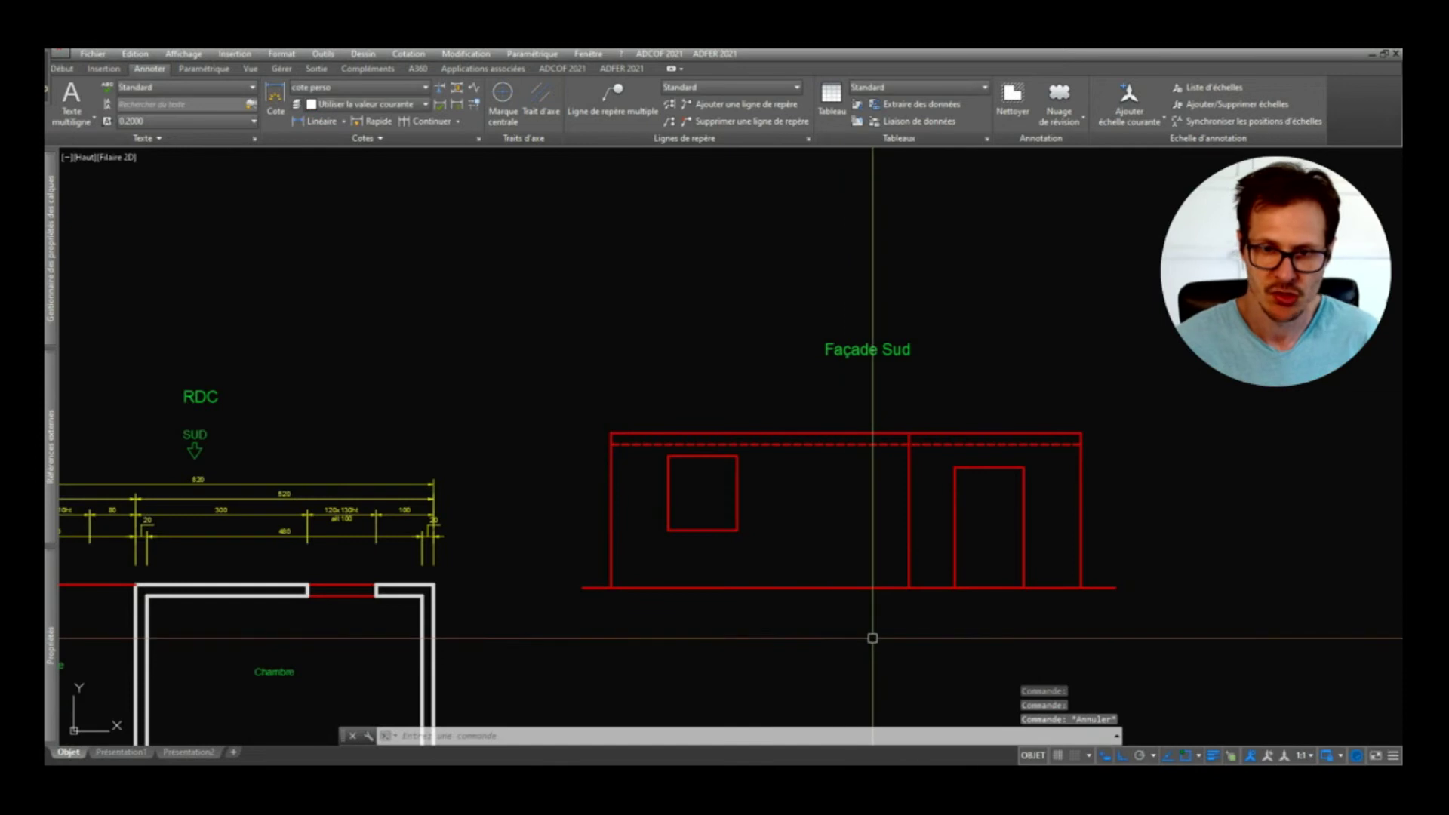
Step: Match the properties of the dashed lower roof slab line onto the façade's uppermost horizontal line
{"action": "middle_click_drag", "start_coordinate": [989, 536], "coordinate": [971, 509]}
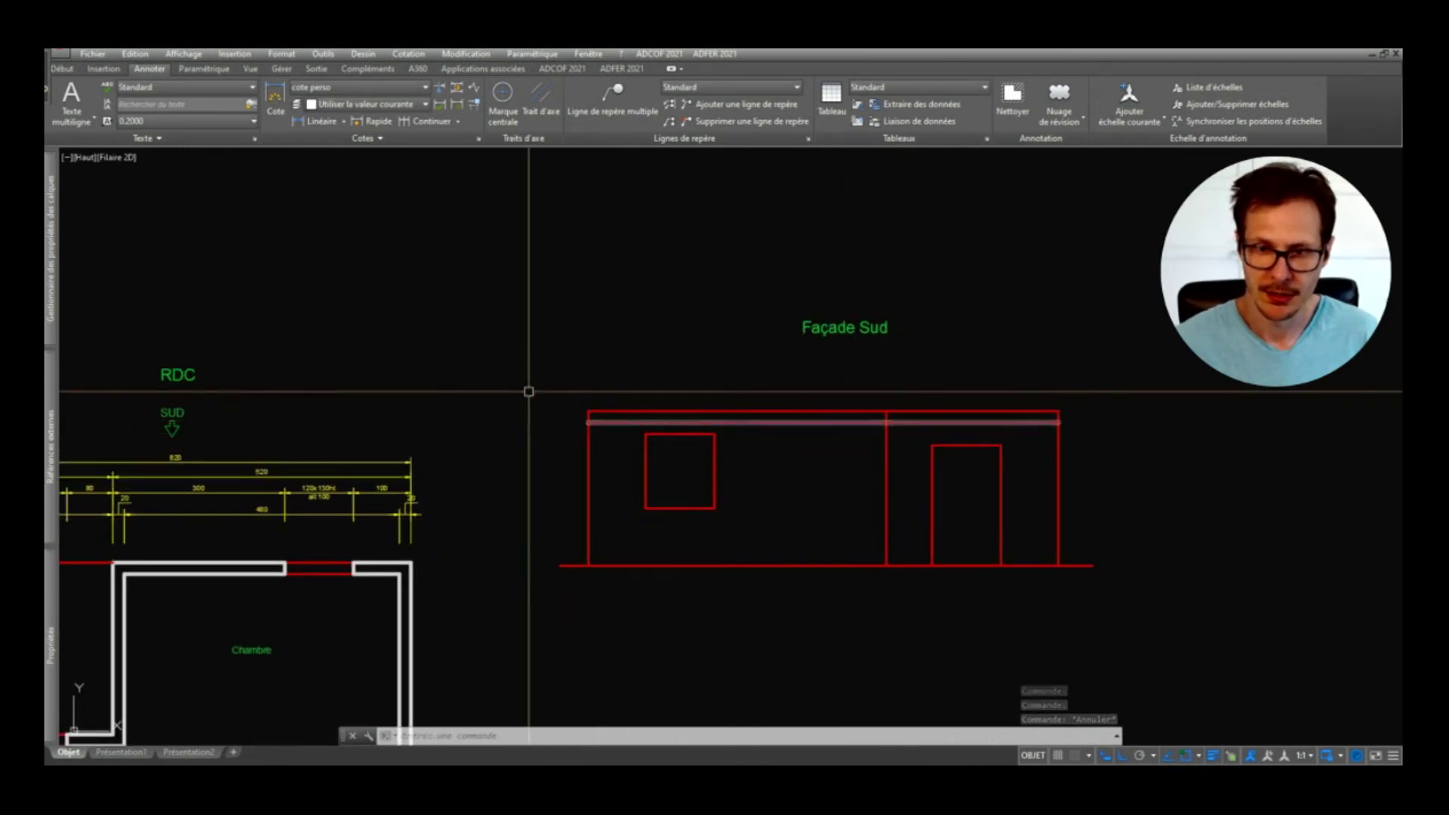
{"action": "scroll", "coordinate": [644, 423], "scroll_direction": "up", "scroll_amount": 2}
{"action": "type", "text": "ma"}
{"action": "key", "text": "Return"}
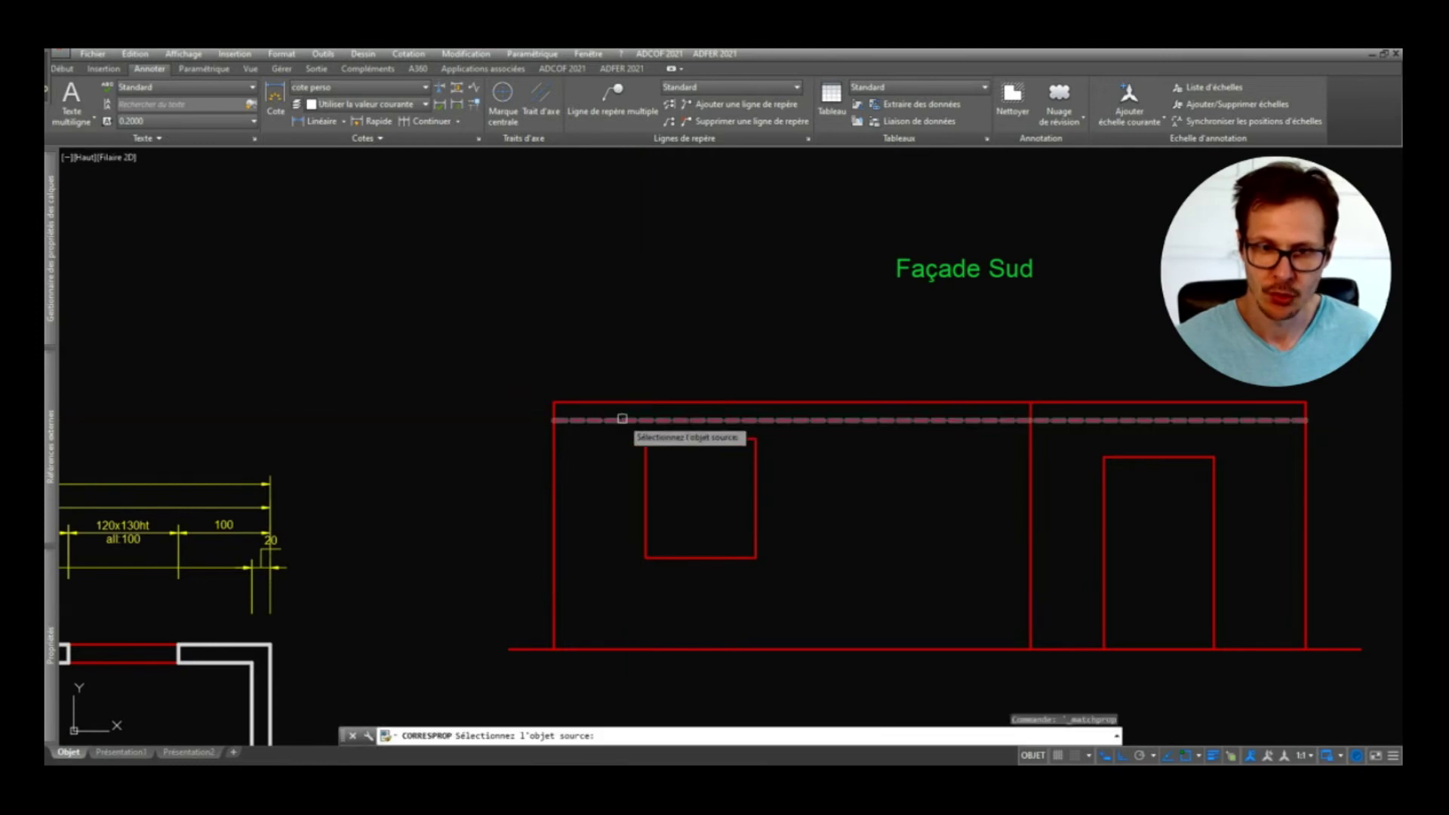
{"action": "left_click", "coordinate": [624, 418]}
{"action": "left_click", "coordinate": [644, 402]}
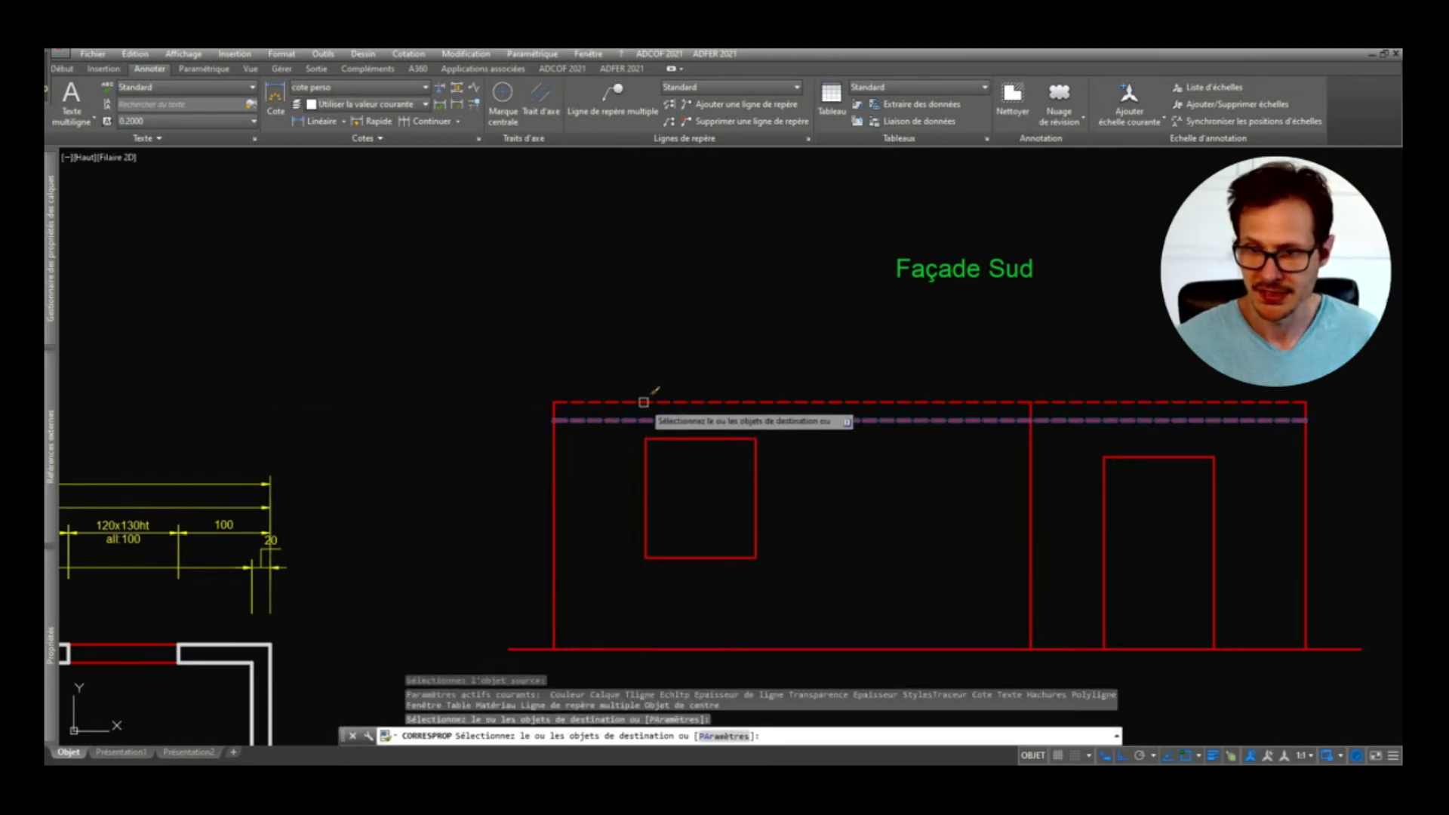
{"action": "key", "text": "Return"}
{"action": "scroll", "coordinate": [806, 445], "scroll_direction": "down", "scroll_amount": 2}
{"action": "type", "text": "et"}
{"action": "key", "text": "Return"}
{"action": "left_click", "coordinate": [1140, 404]}
{"action": "left_click", "coordinate": [529, 422]}
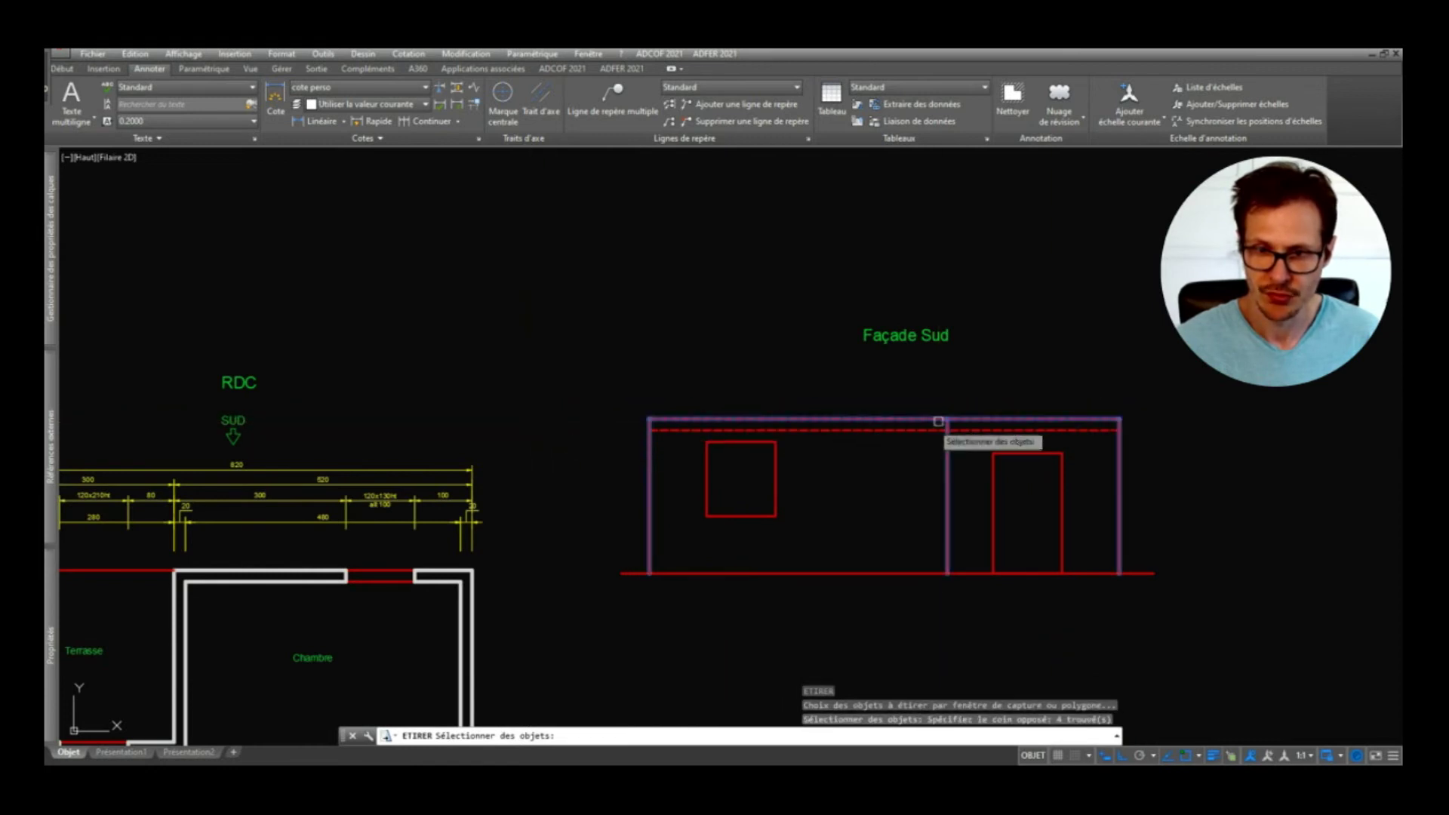
{"action": "left_click", "coordinate": [905, 403], "text": "shift"}
{"action": "left_click", "coordinate": [847, 479], "text": "shift"}
{"action": "key", "text": "Return"}
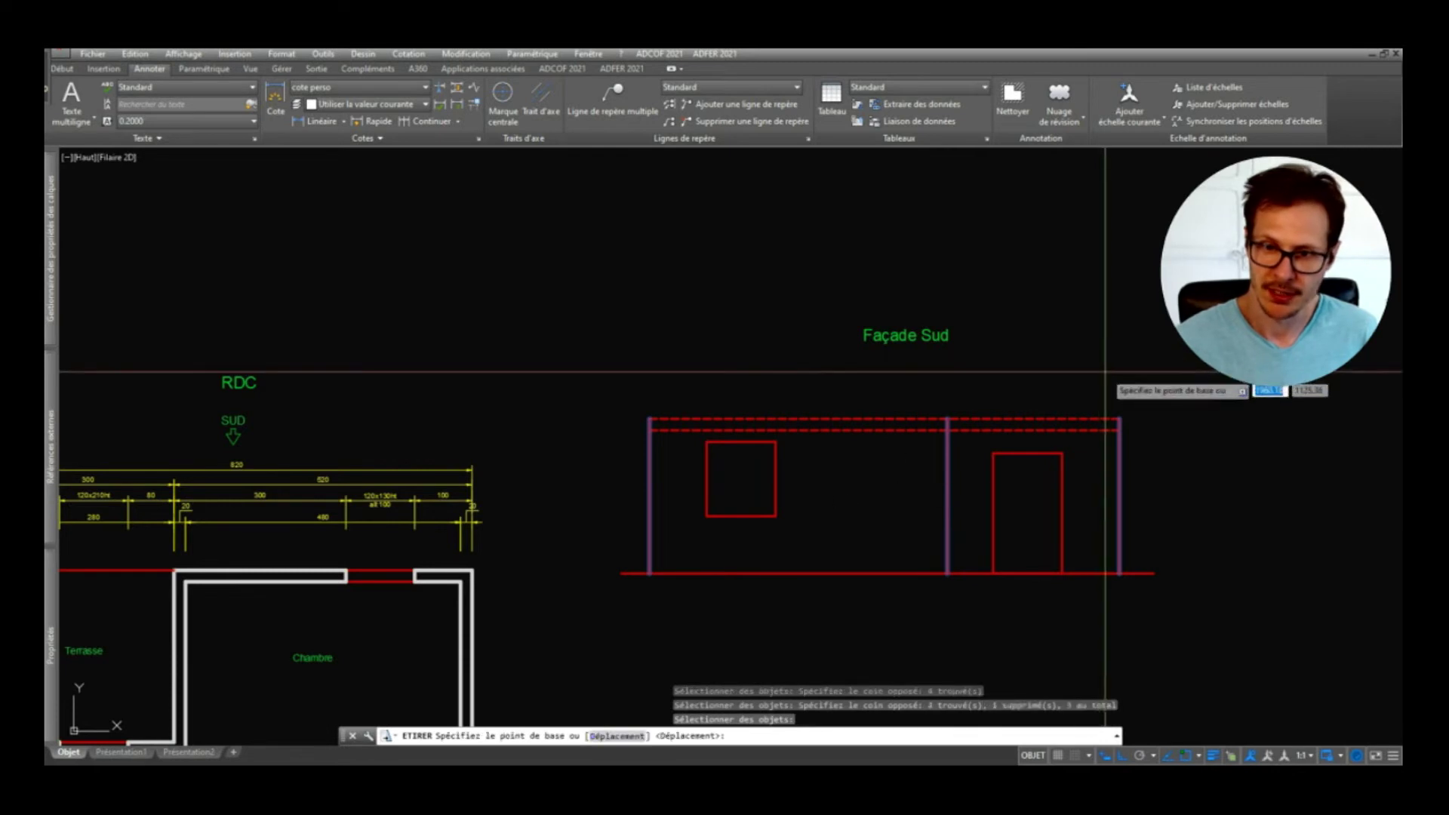
{"action": "left_click", "coordinate": [1105, 371]}
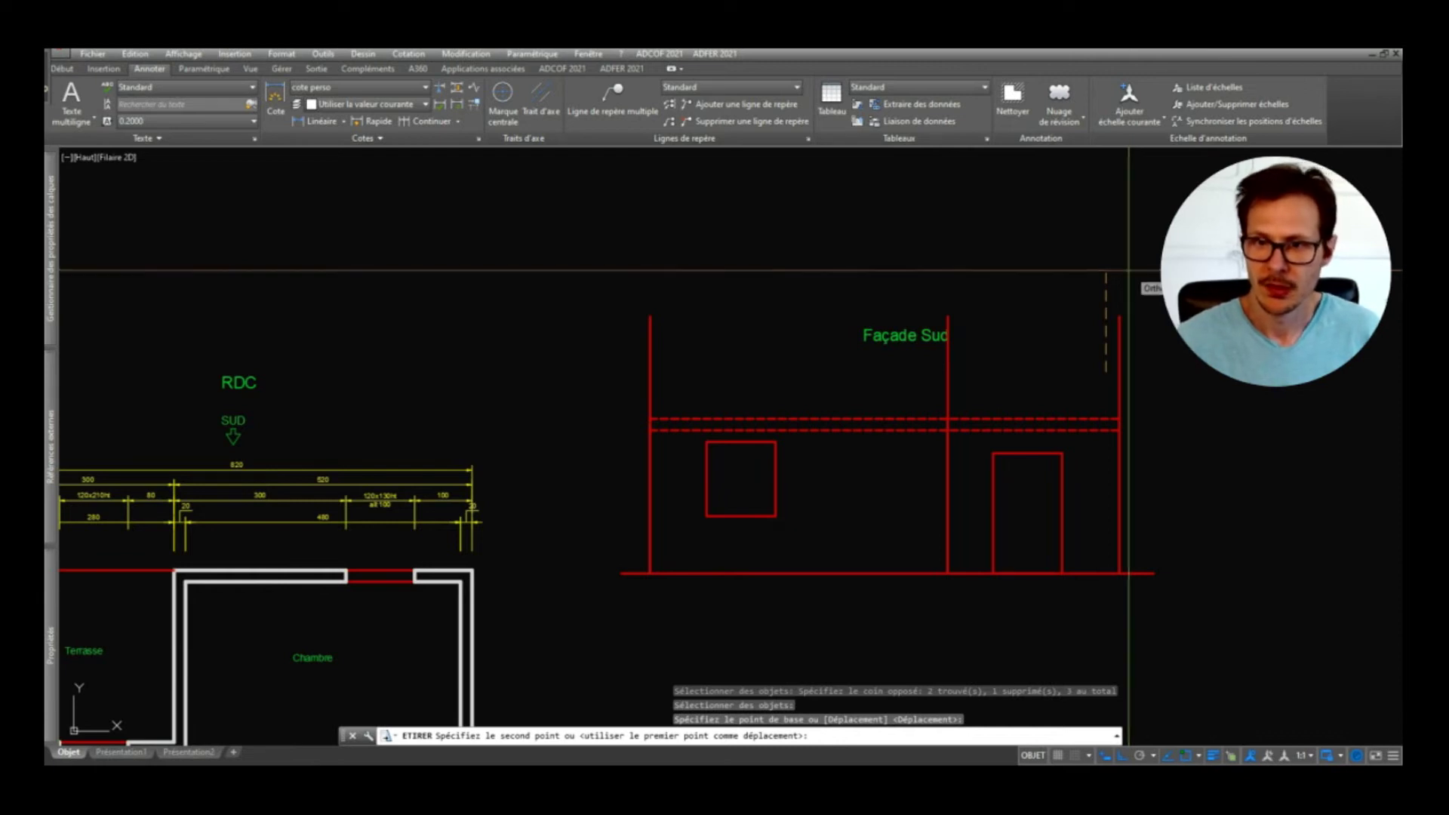
{"action": "key", "text": "Escape"}
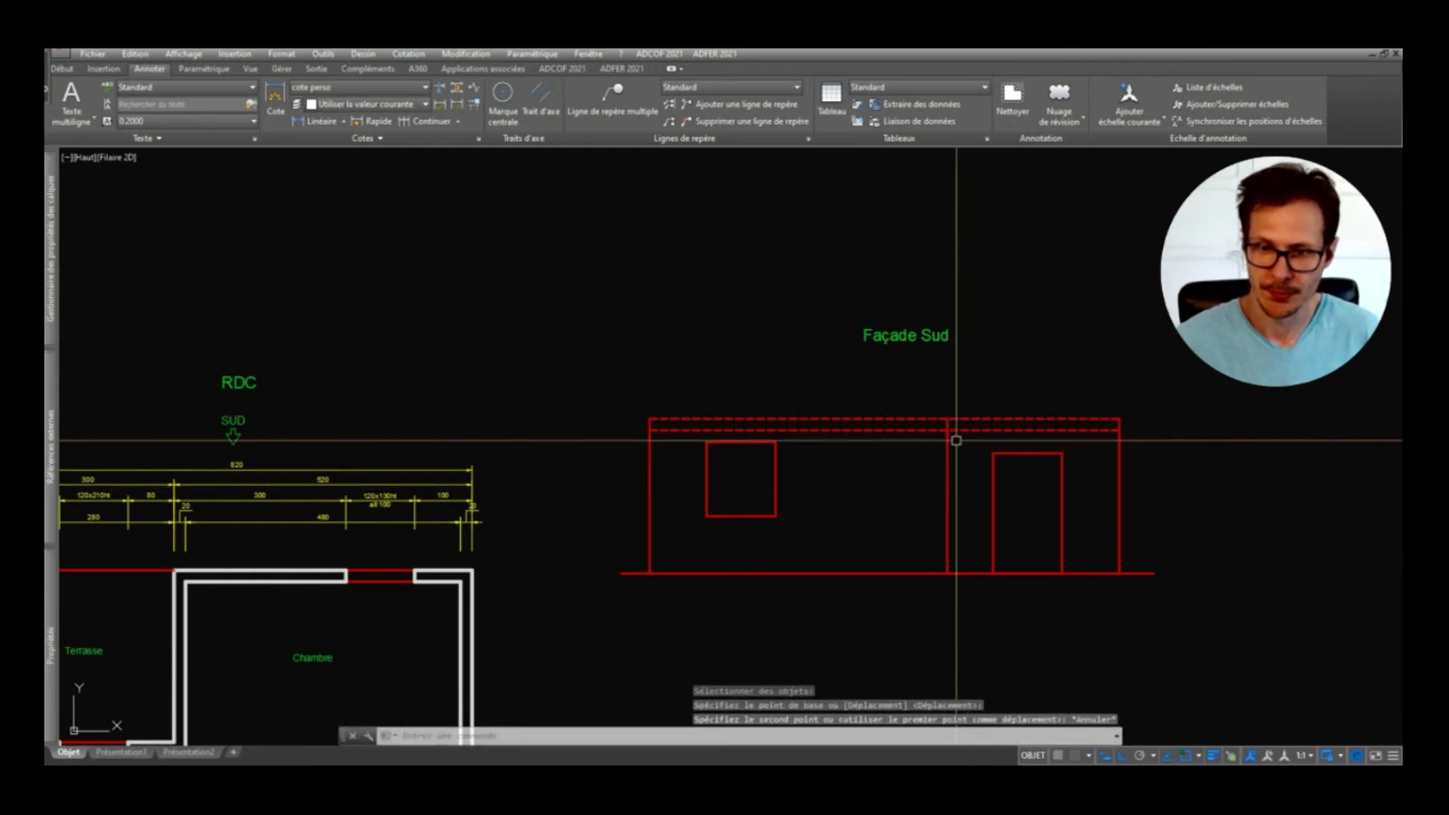
{"action": "key", "text": "Escape"}
Step: Draw a sloping roof line between a point above the façade and the slab's upper-left corner
{"action": "scroll", "coordinate": [954, 437], "scroll_direction": "up", "scroll_amount": 4}
{"action": "scroll", "coordinate": [954, 438], "scroll_direction": "down", "scroll_amount": 4}
{"action": "type", "text": "l"}
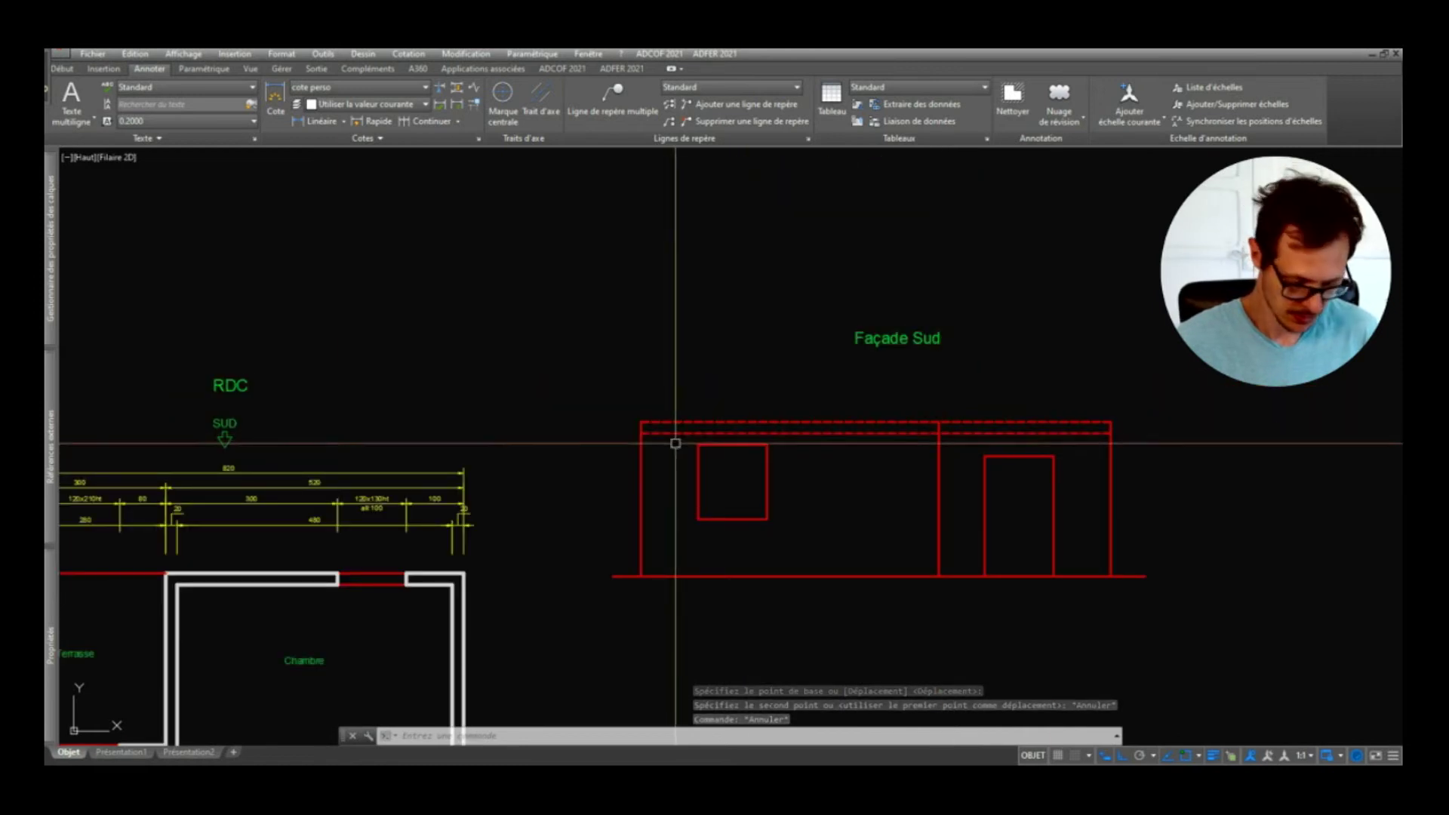
{"action": "key", "text": "Return"}
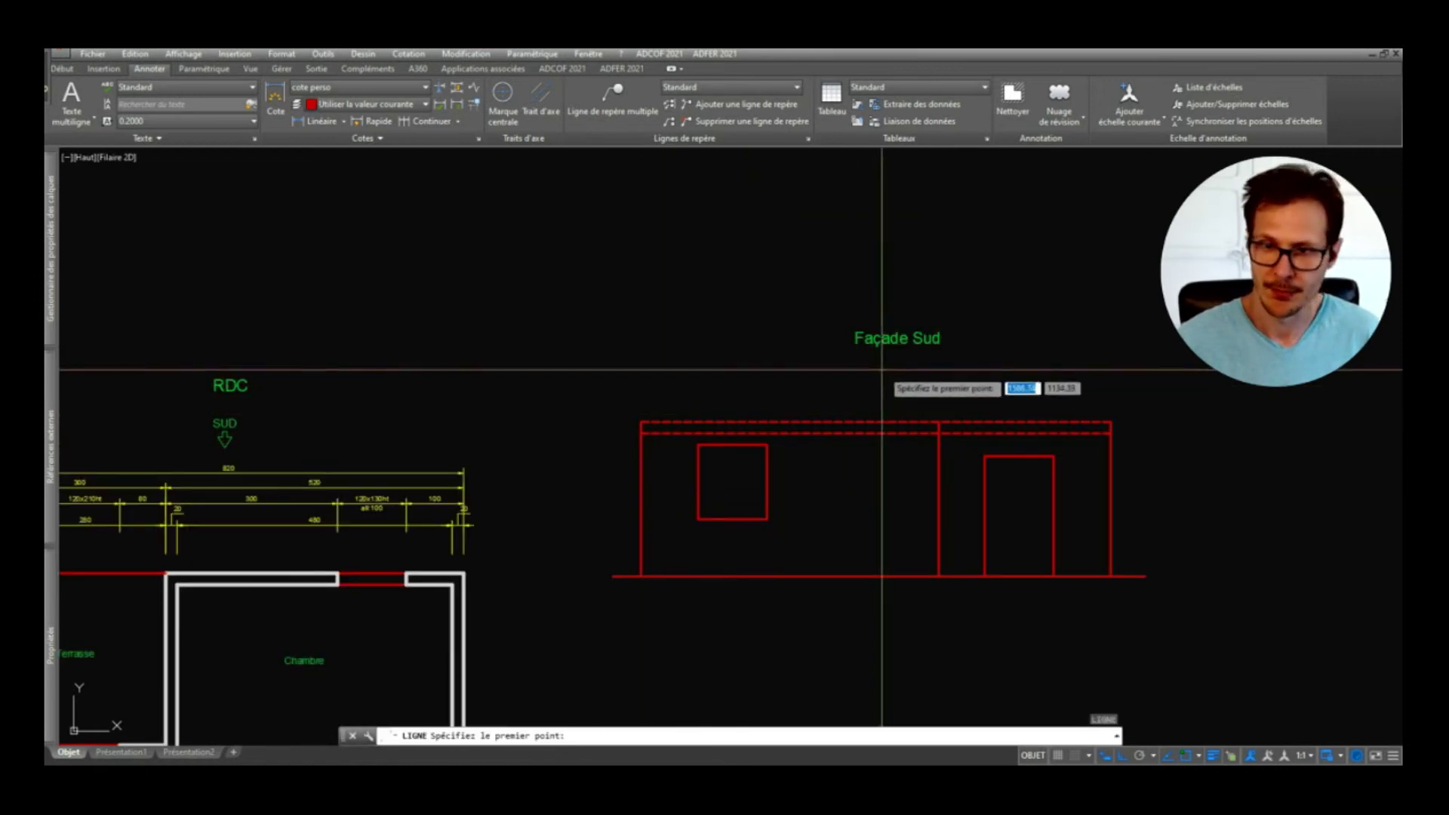
{"action": "left_click", "coordinate": [640, 421]}
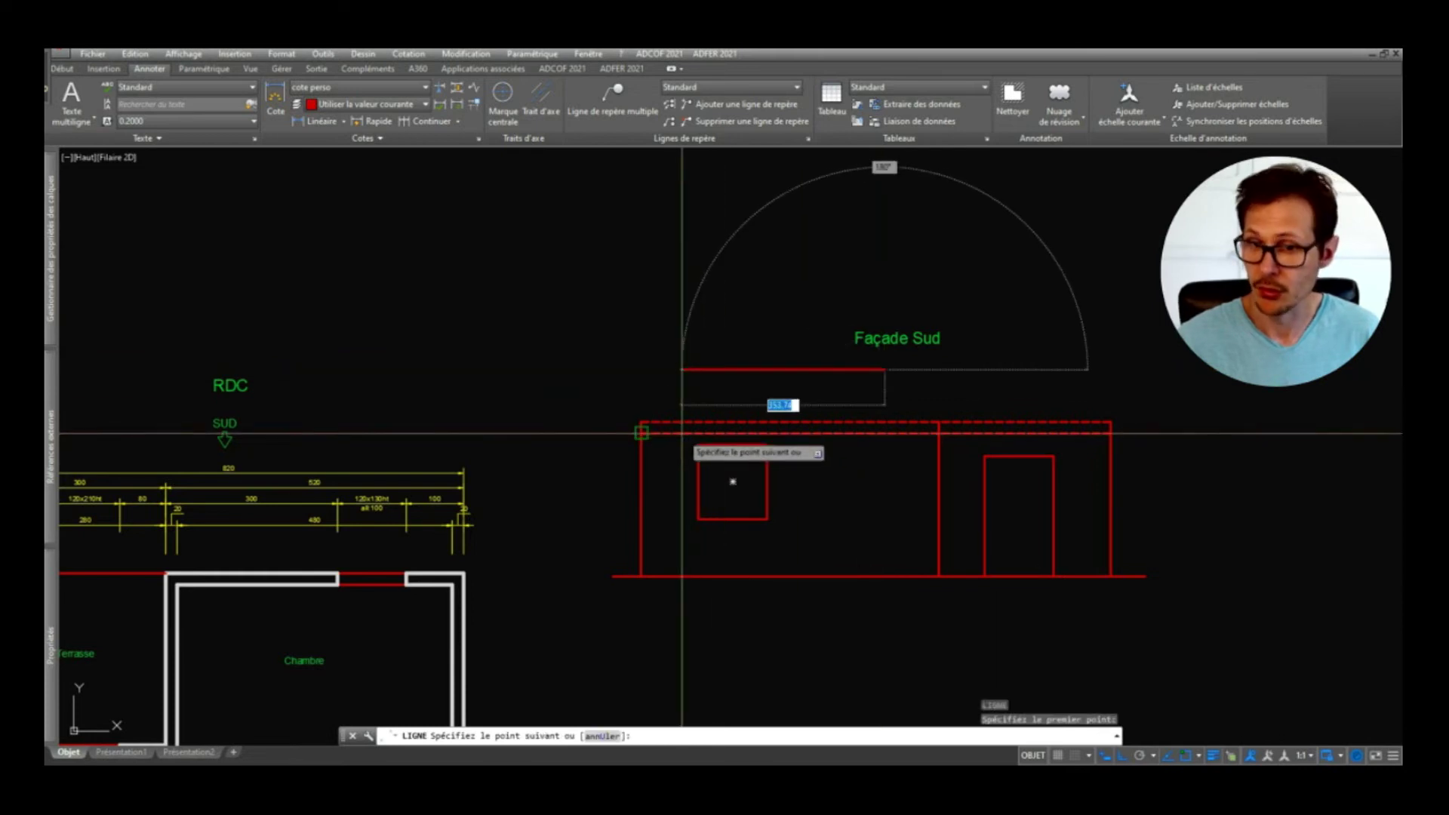
{"action": "key", "text": "Return"}
Step: Move the upper end of the sloping roof line horizontally to the left to steepen the slope
{"action": "left_click", "coordinate": [848, 378]}
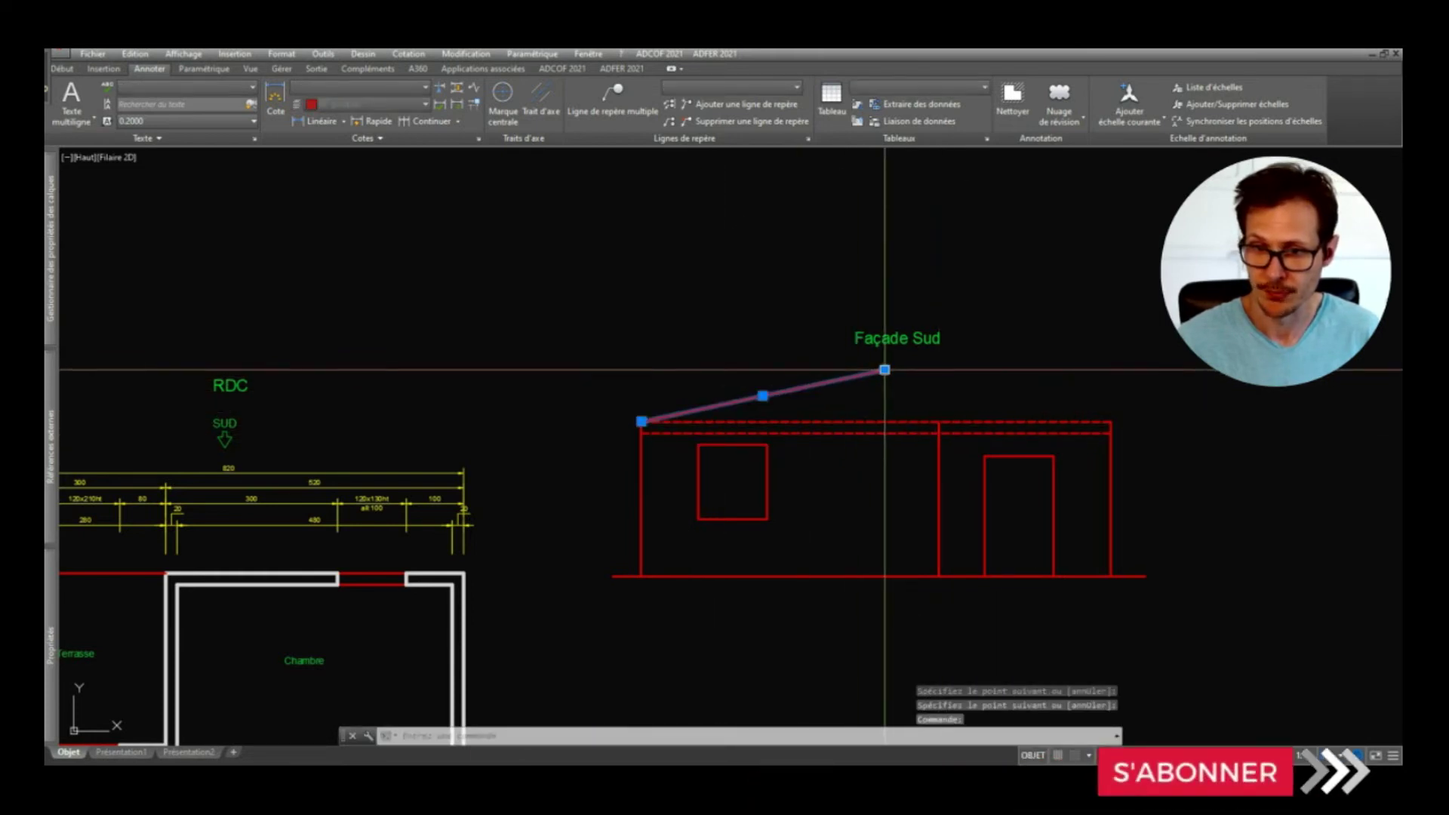
{"action": "left_click", "coordinate": [884, 369]}
{"action": "left_click", "coordinate": [817, 366]}
{"action": "left_click", "coordinate": [817, 361]}
Step: Draw a horizontal ridge from the slope's upper end, continuing down to the slab's upper-right corner
{"action": "type", "text": "l"}
{"action": "key", "text": "Return"}
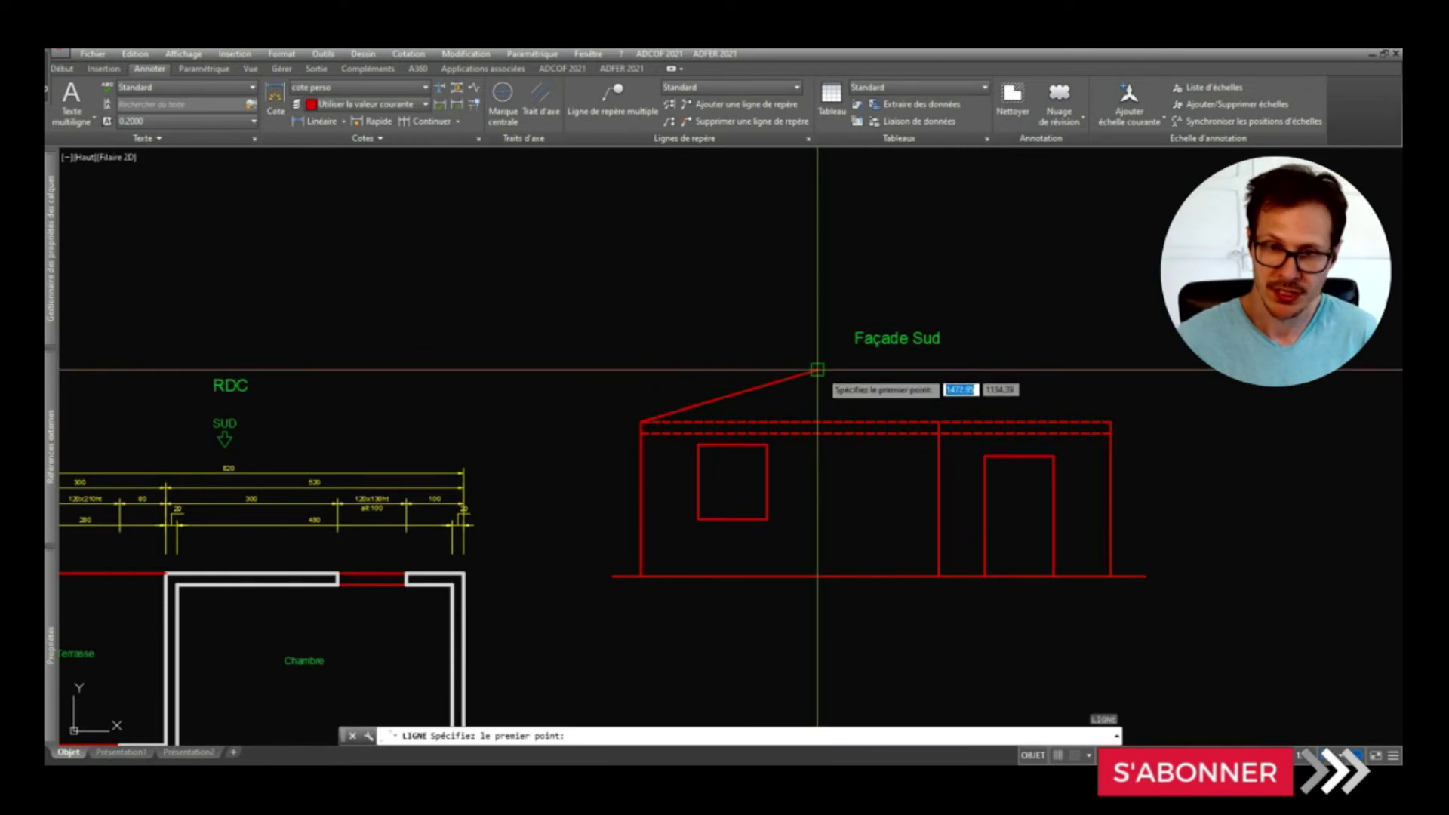
{"action": "left_click", "coordinate": [817, 370]}
{"action": "left_click", "coordinate": [960, 369]}
{"action": "left_click", "coordinate": [1111, 421]}
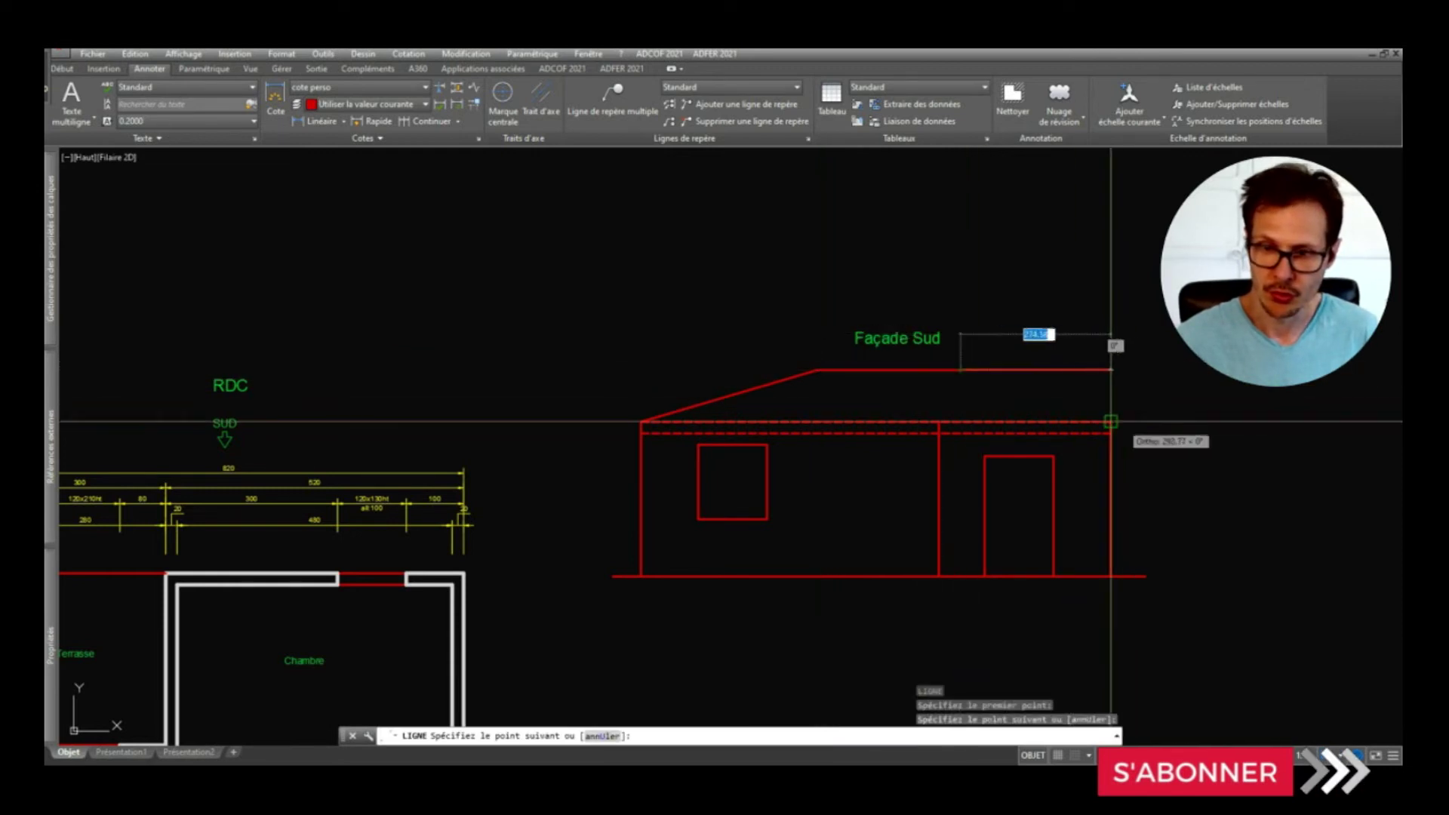
{"action": "key", "text": "Escape"}
{"action": "scroll", "coordinate": [868, 398], "scroll_direction": "down", "scroll_amount": 2}
{"action": "middle_click_drag", "start_coordinate": [873, 392], "coordinate": [831, 365]}
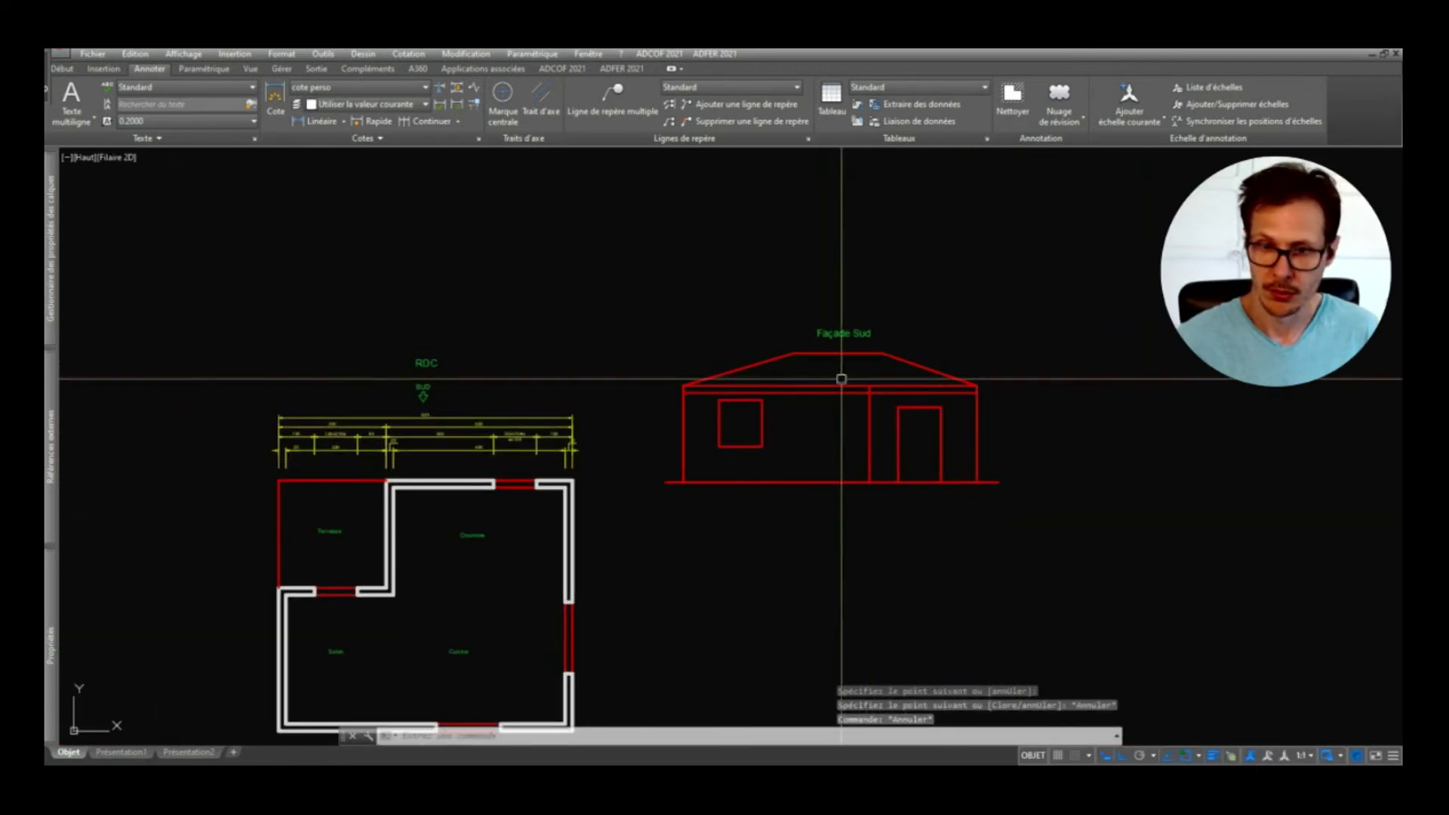
Step: Stretch the roof's ridge horizontally to the left so that it sits roughly centred above the façade
{"action": "scroll", "coordinate": [878, 348], "scroll_direction": "up", "scroll_amount": 2}
{"action": "type", "text": "et"}
{"action": "key", "text": "Return"}
{"action": "left_click", "coordinate": [935, 350]}
{"action": "left_click", "coordinate": [591, 406]}
{"action": "key", "text": "Return"}
{"action": "left_click", "coordinate": [650, 265]}
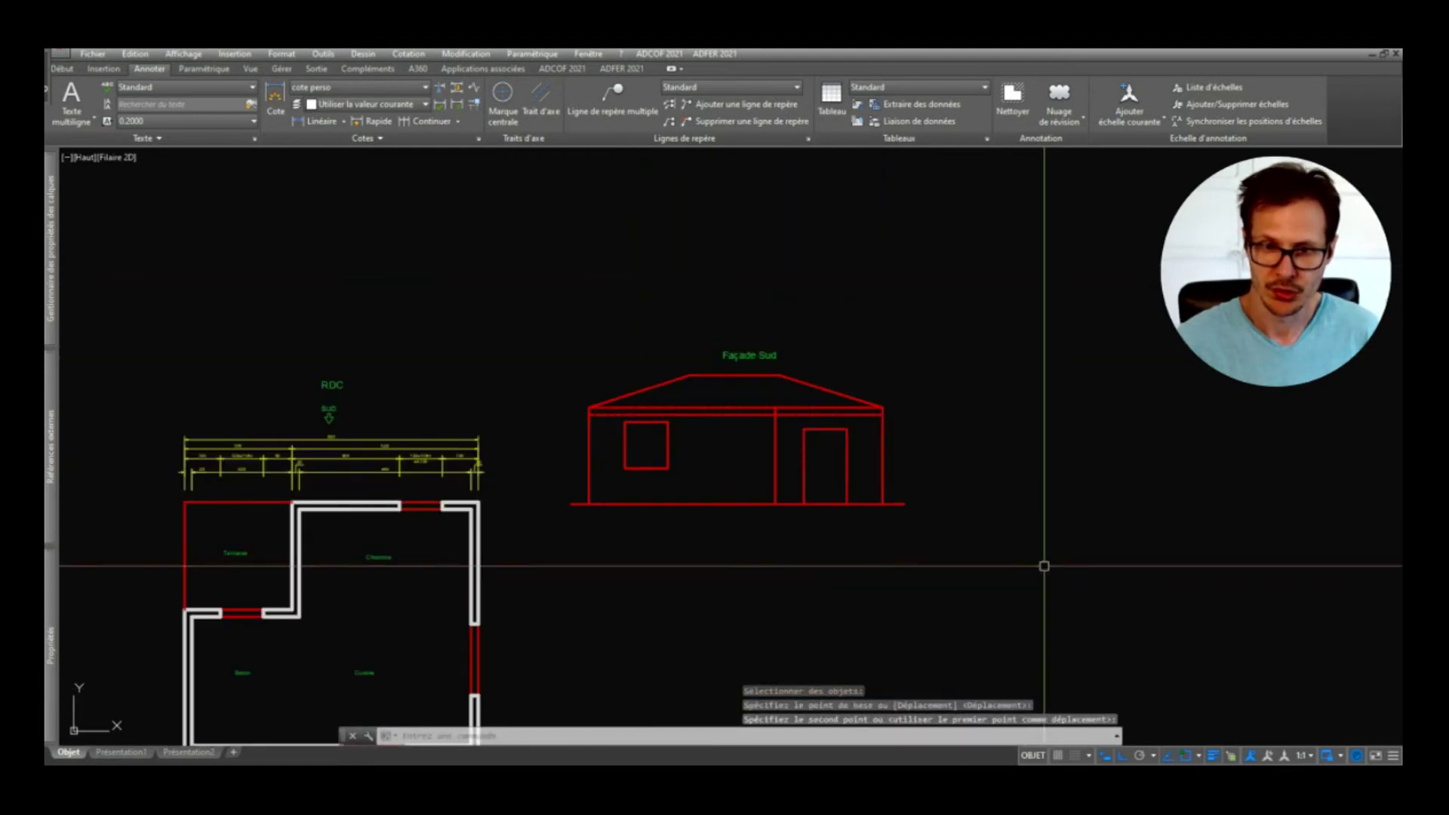
Step: Compare the south façade's outline, roof and openings with the south side of the ground-floor plan
{"action": "middle_click_drag", "start_coordinate": [725, 423], "coordinate": [880, 292]}
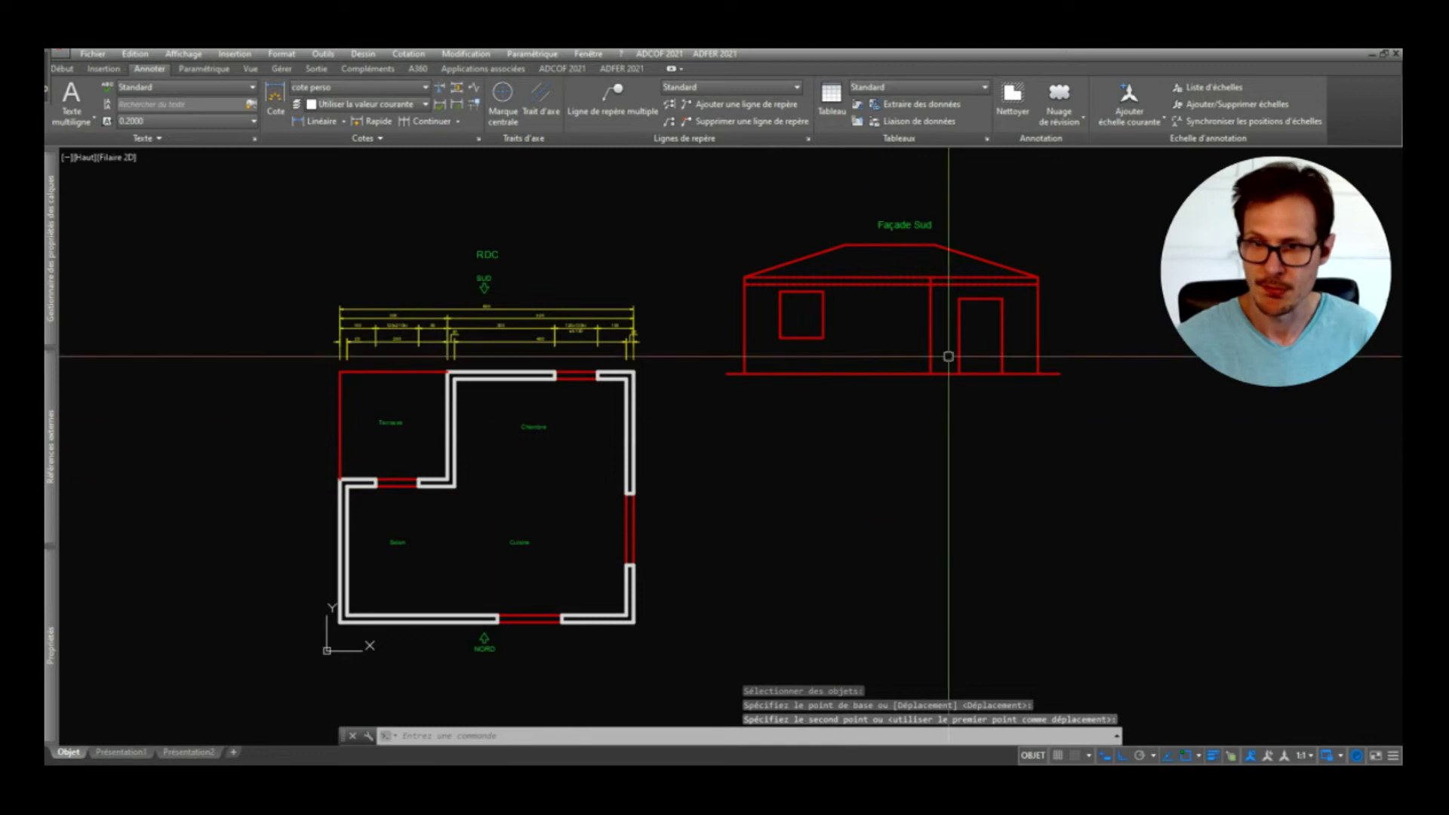
{"action": "middle_click_drag", "start_coordinate": [962, 333], "coordinate": [954, 356]}
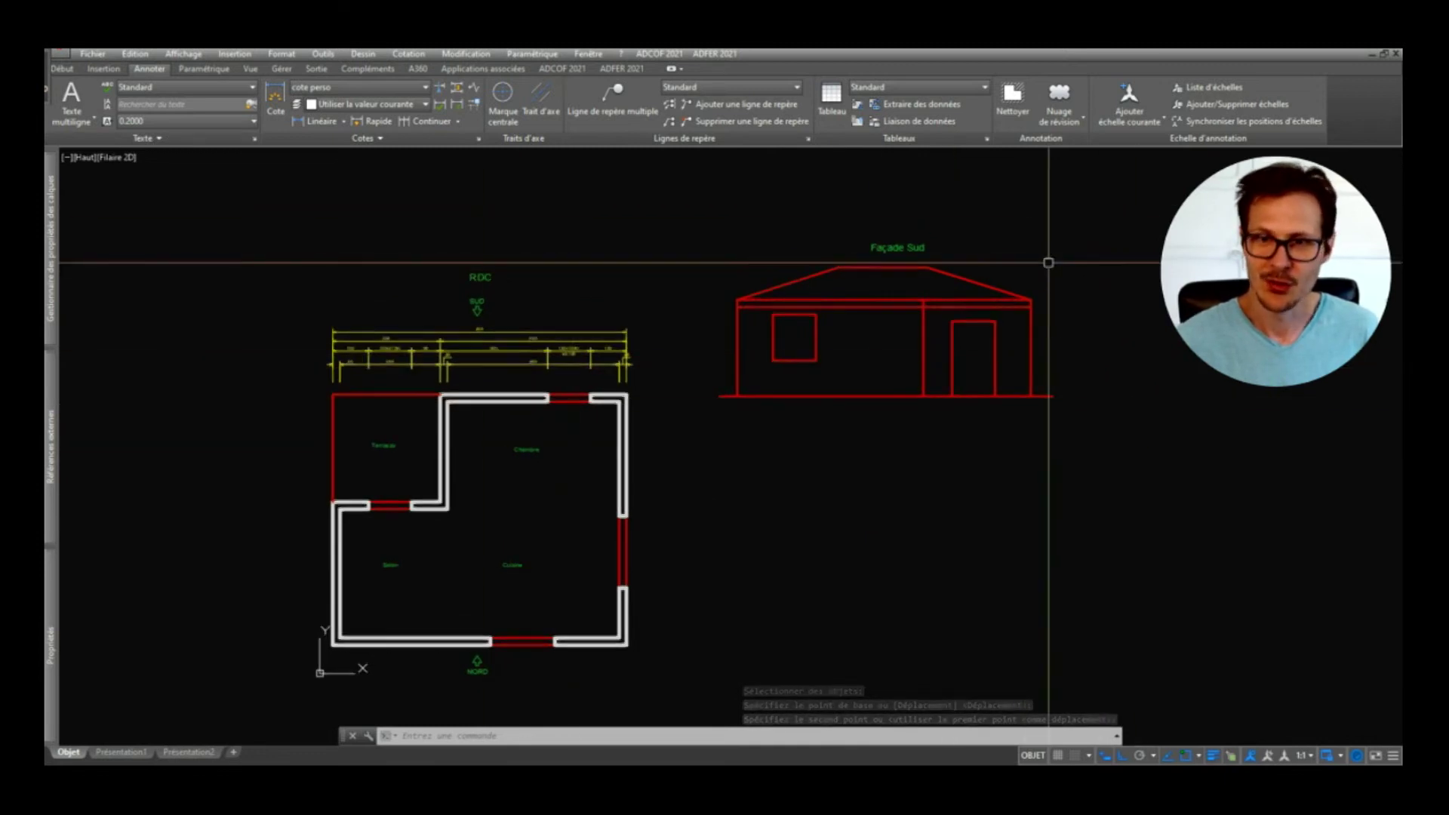
{"action": "scroll", "coordinate": [1034, 259], "scroll_direction": "up", "scroll_amount": 2}
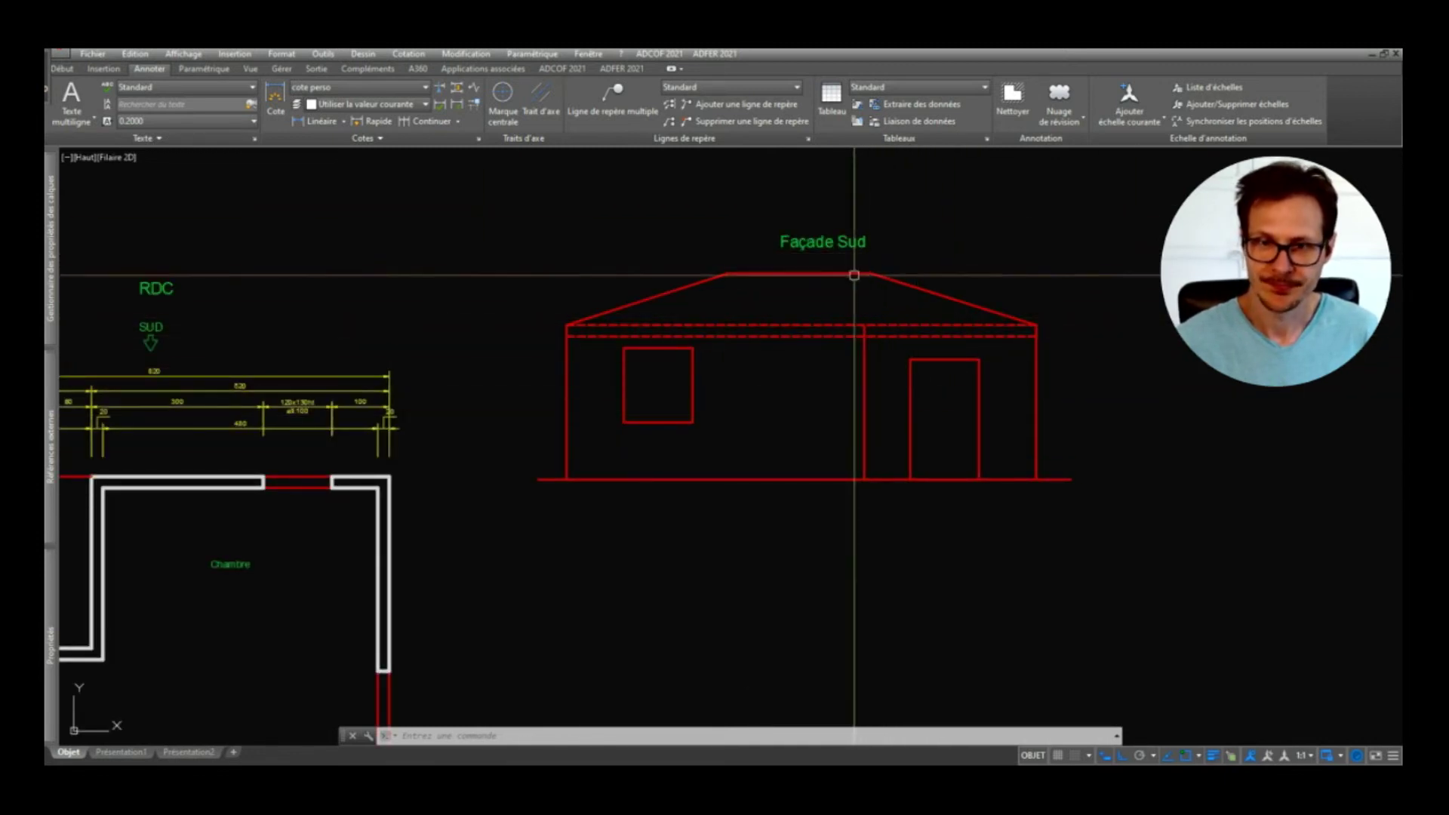
{"action": "scroll", "coordinate": [990, 394], "scroll_direction": "down", "scroll_amount": 2}
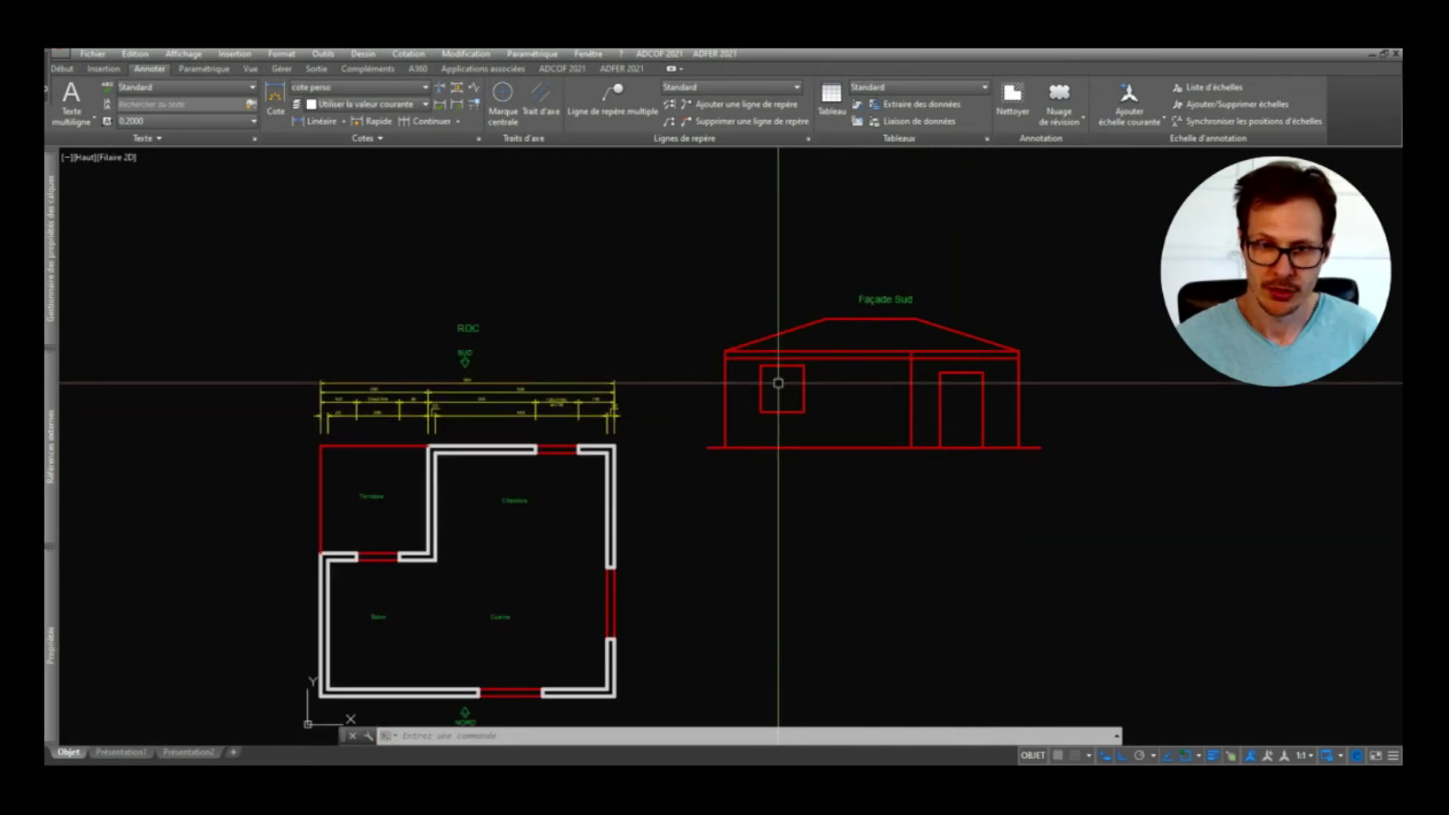
{"action": "scroll", "coordinate": [798, 379], "scroll_direction": "up", "scroll_amount": 2}
{"action": "scroll", "coordinate": [838, 375], "scroll_direction": "down", "scroll_amount": 2}
{"action": "middle_click_drag", "start_coordinate": [768, 419], "coordinate": [902, 387]}
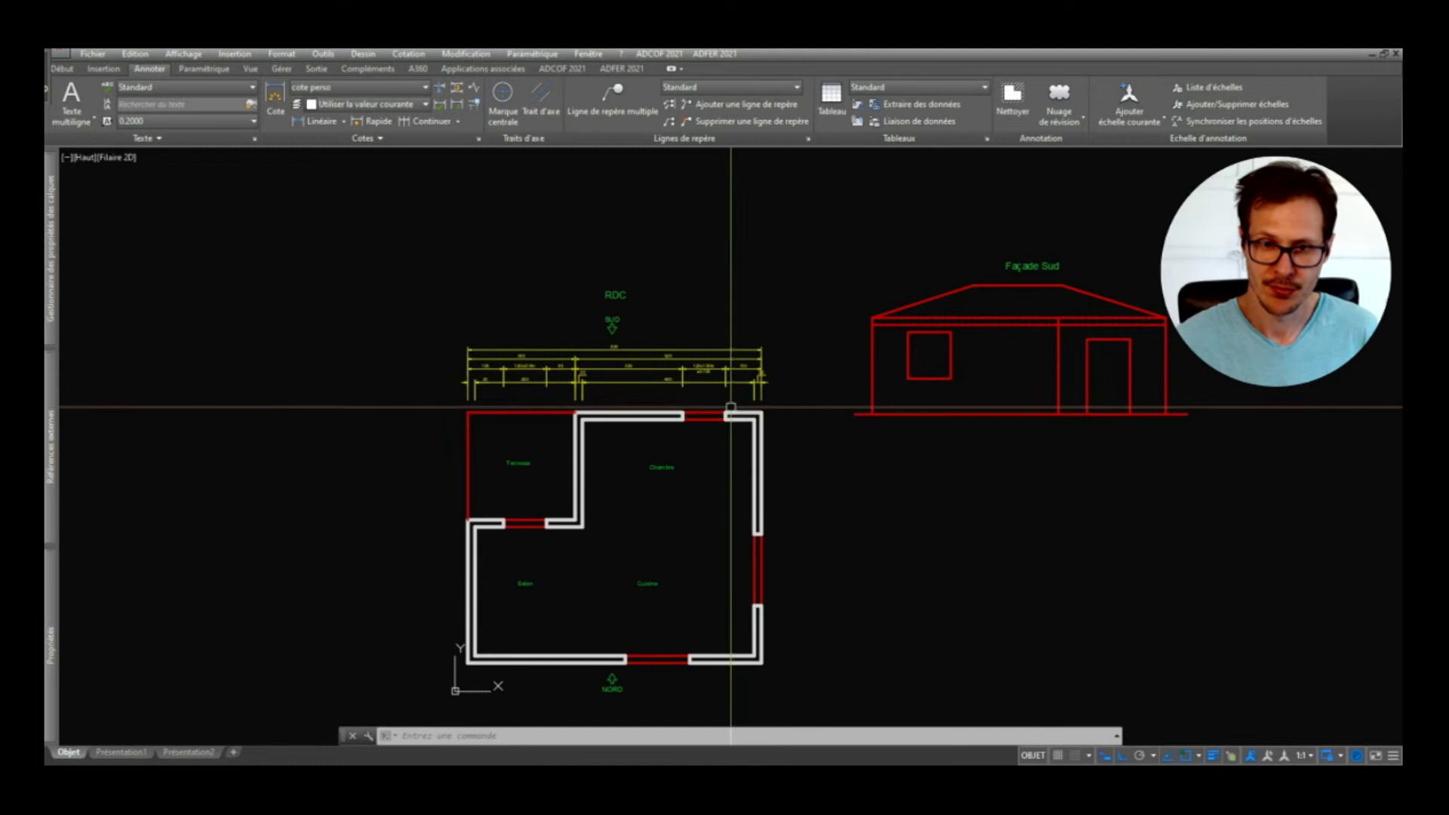
{"action": "scroll", "coordinate": [933, 334], "scroll_direction": "up", "scroll_amount": 2}
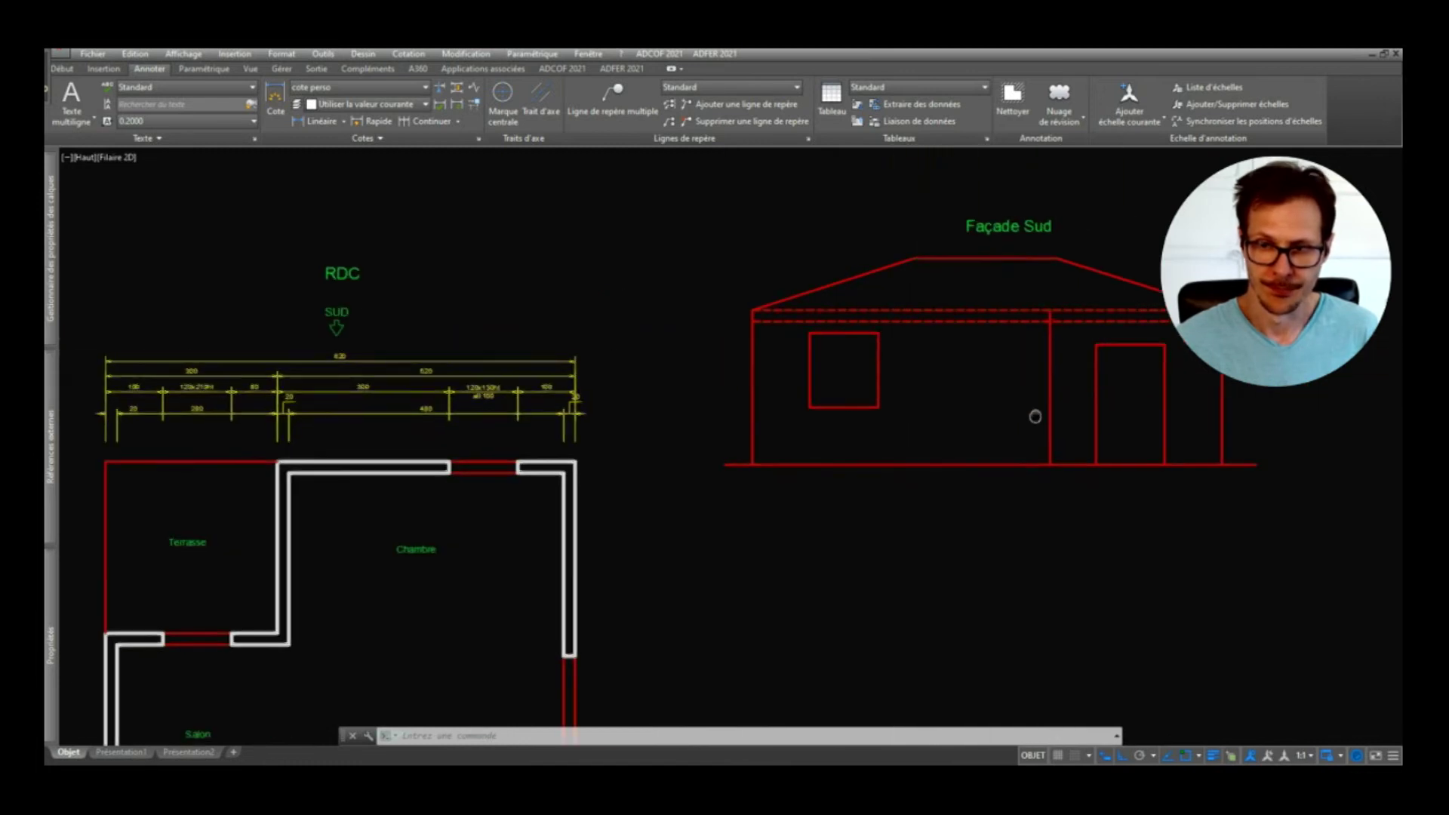
{"action": "scroll", "coordinate": [1052, 396], "scroll_direction": "down", "scroll_amount": 2}
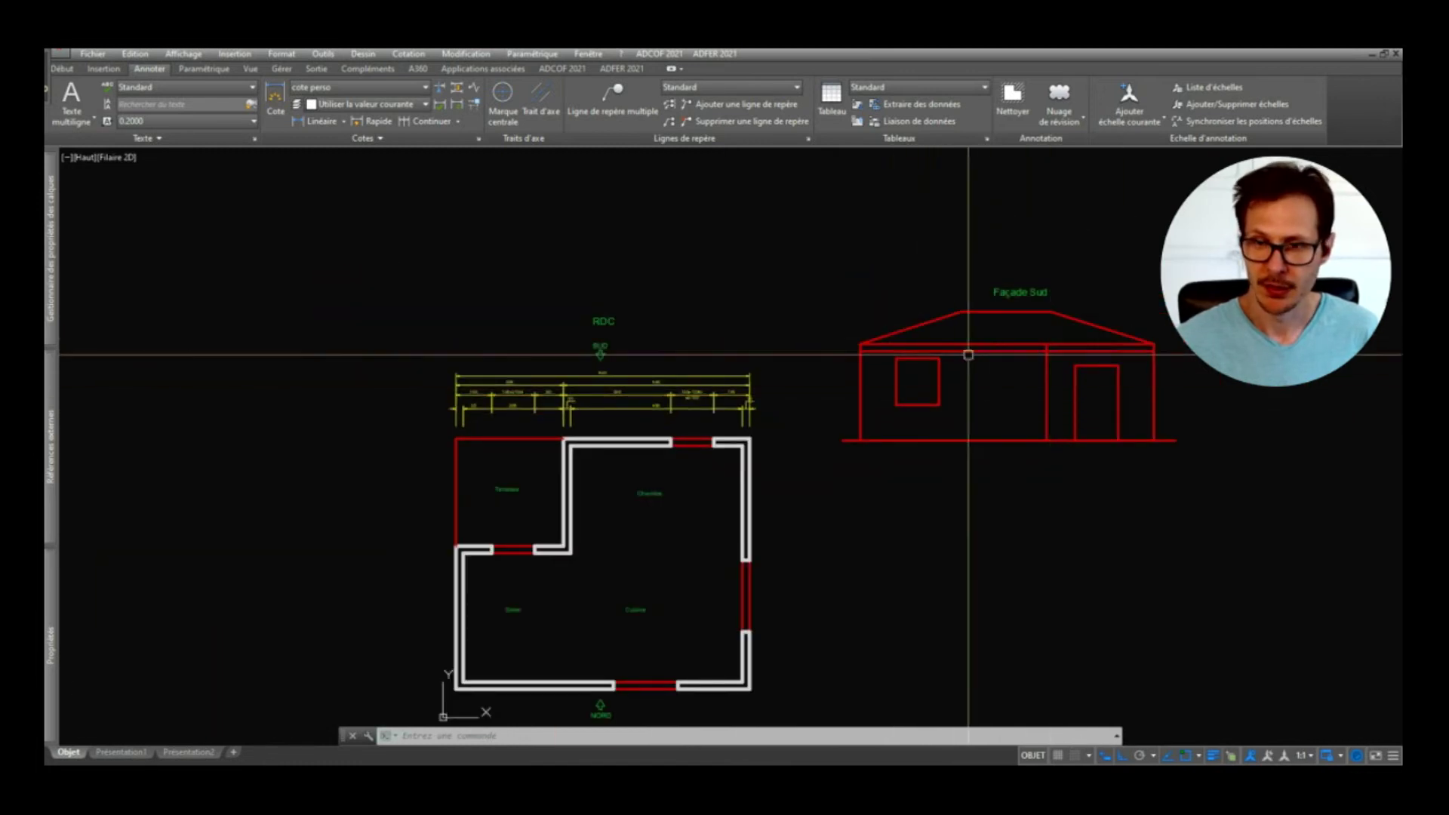
Step: Hatch the façade's two wall areas separately with ANSI31 at scale 1, leaving the window and door openings unfilled
{"action": "scroll", "coordinate": [993, 372], "scroll_direction": "up", "scroll_amount": 2}
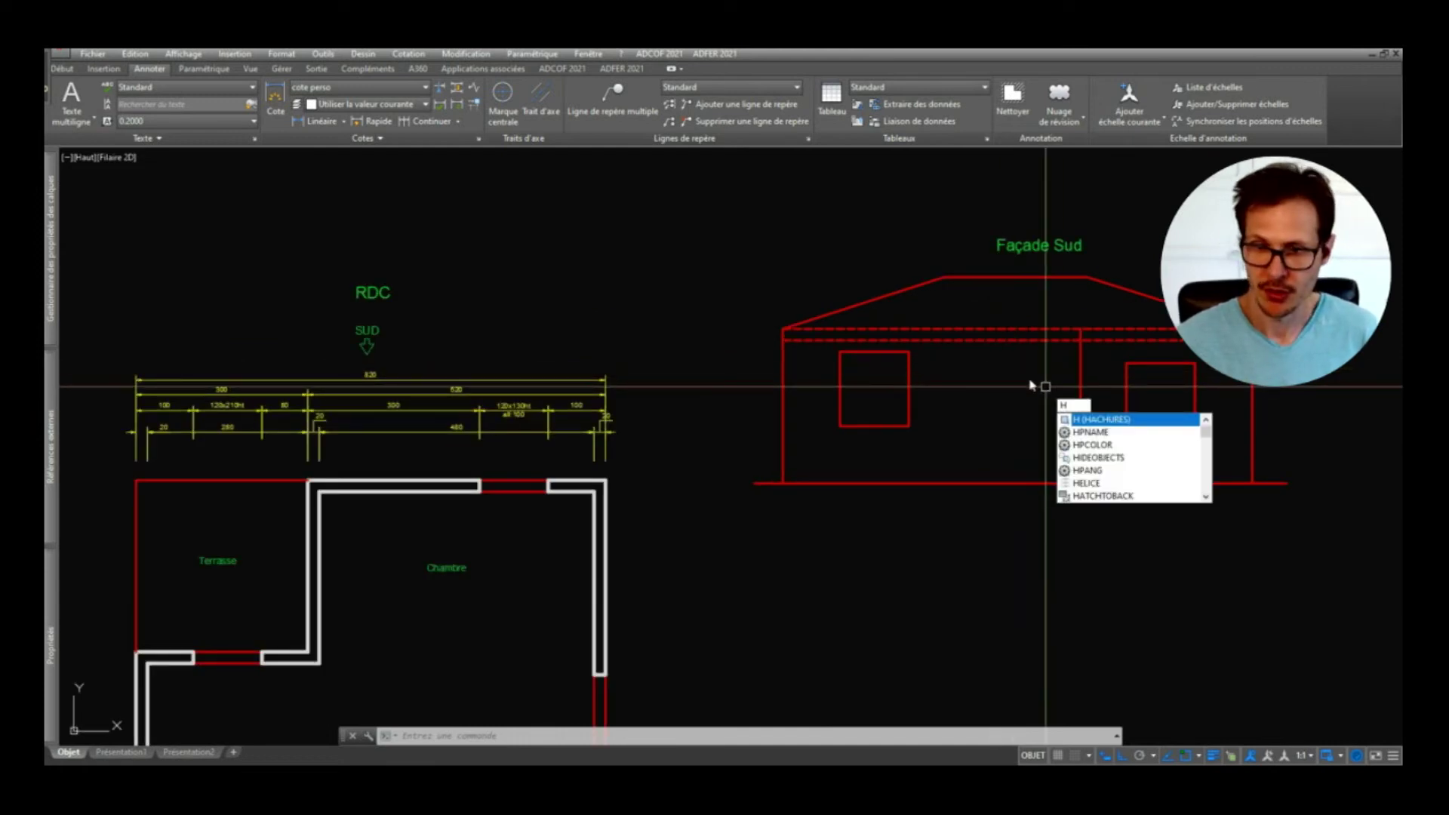
{"action": "key", "text": "Return"}
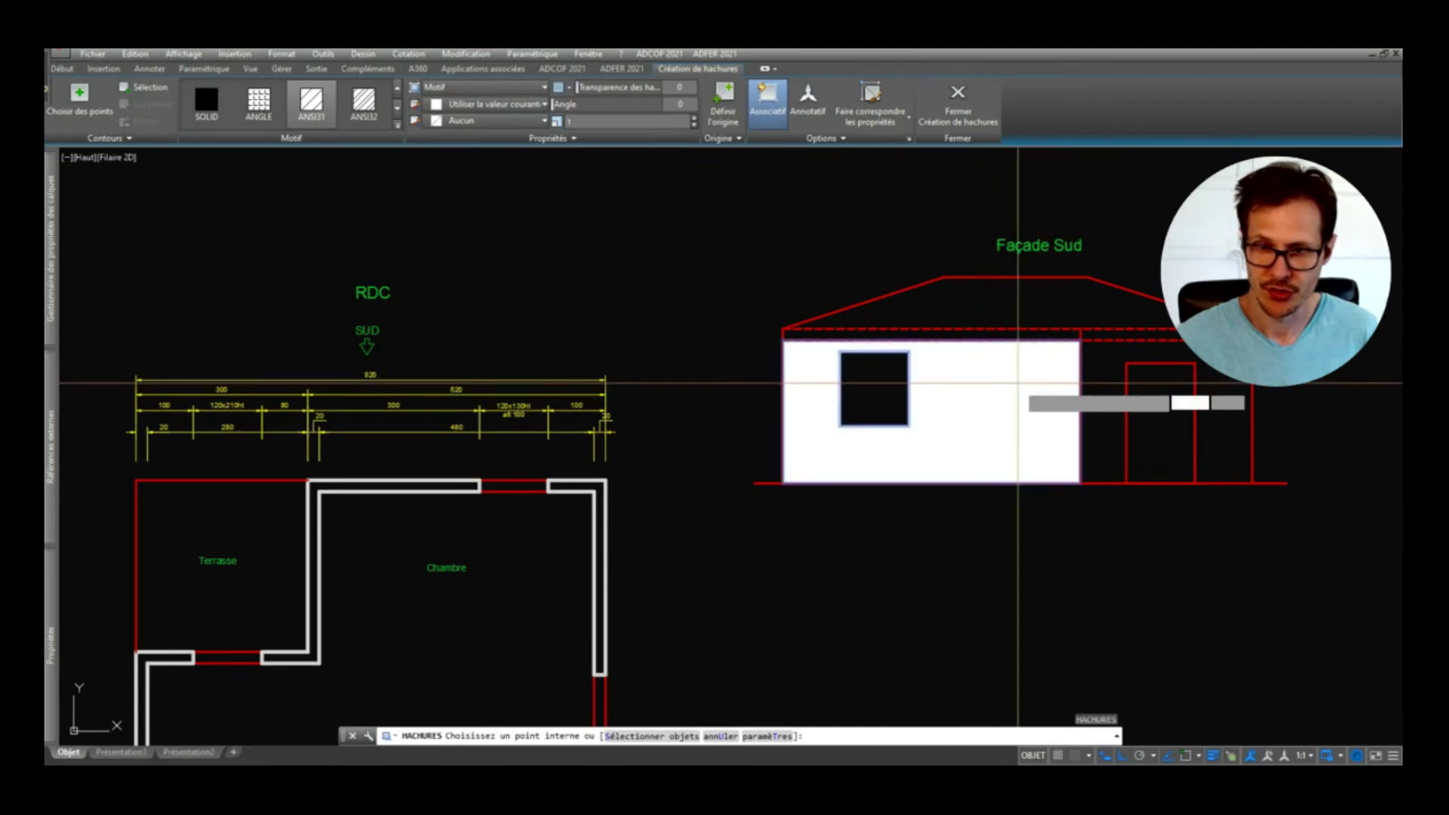
{"action": "left_click", "coordinate": [1018, 384]}
{"action": "key", "text": "Return"}
{"action": "key", "text": "Return"}
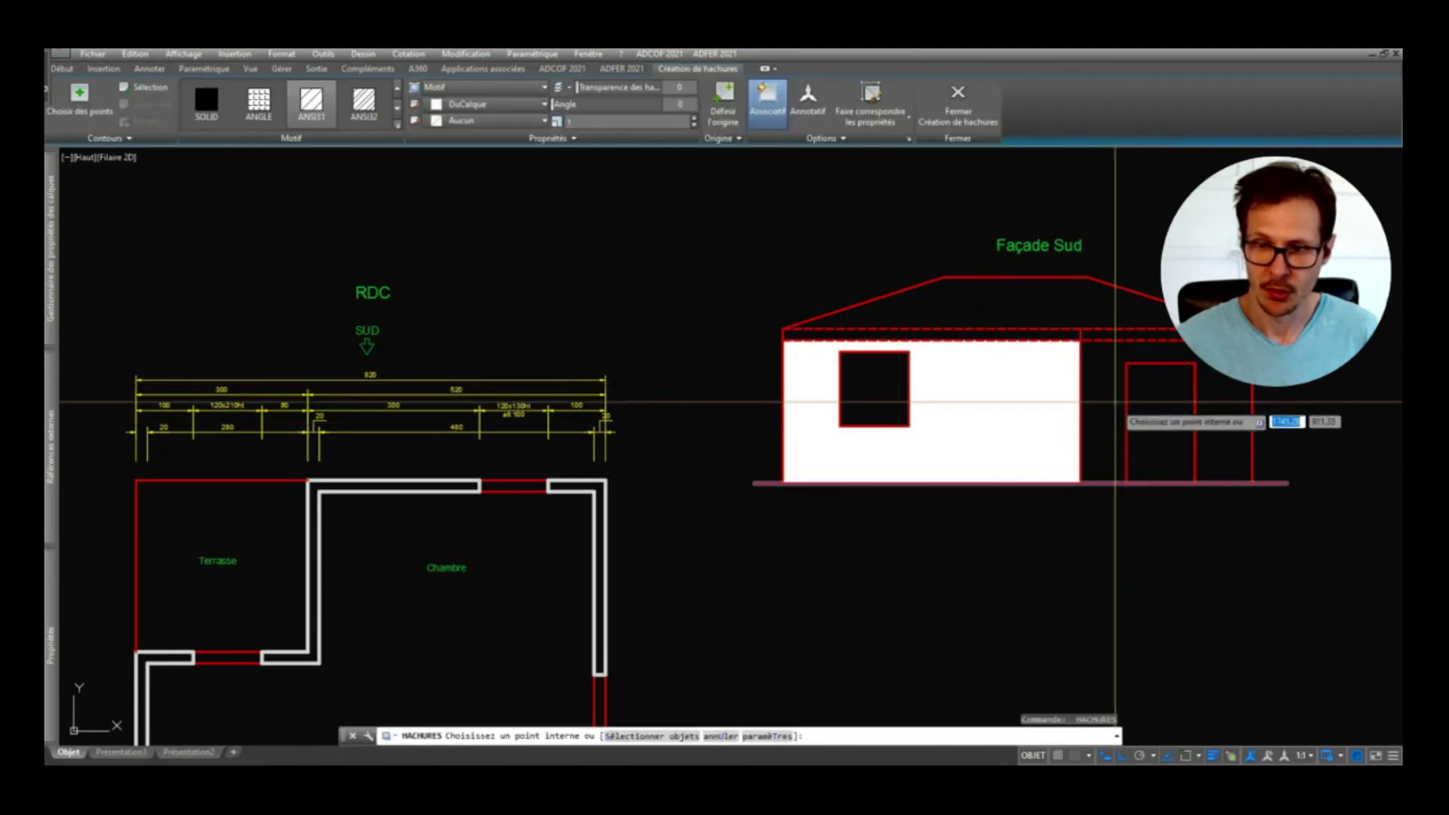
{"action": "left_click", "coordinate": [1104, 389]}
{"action": "key", "text": "Return"}
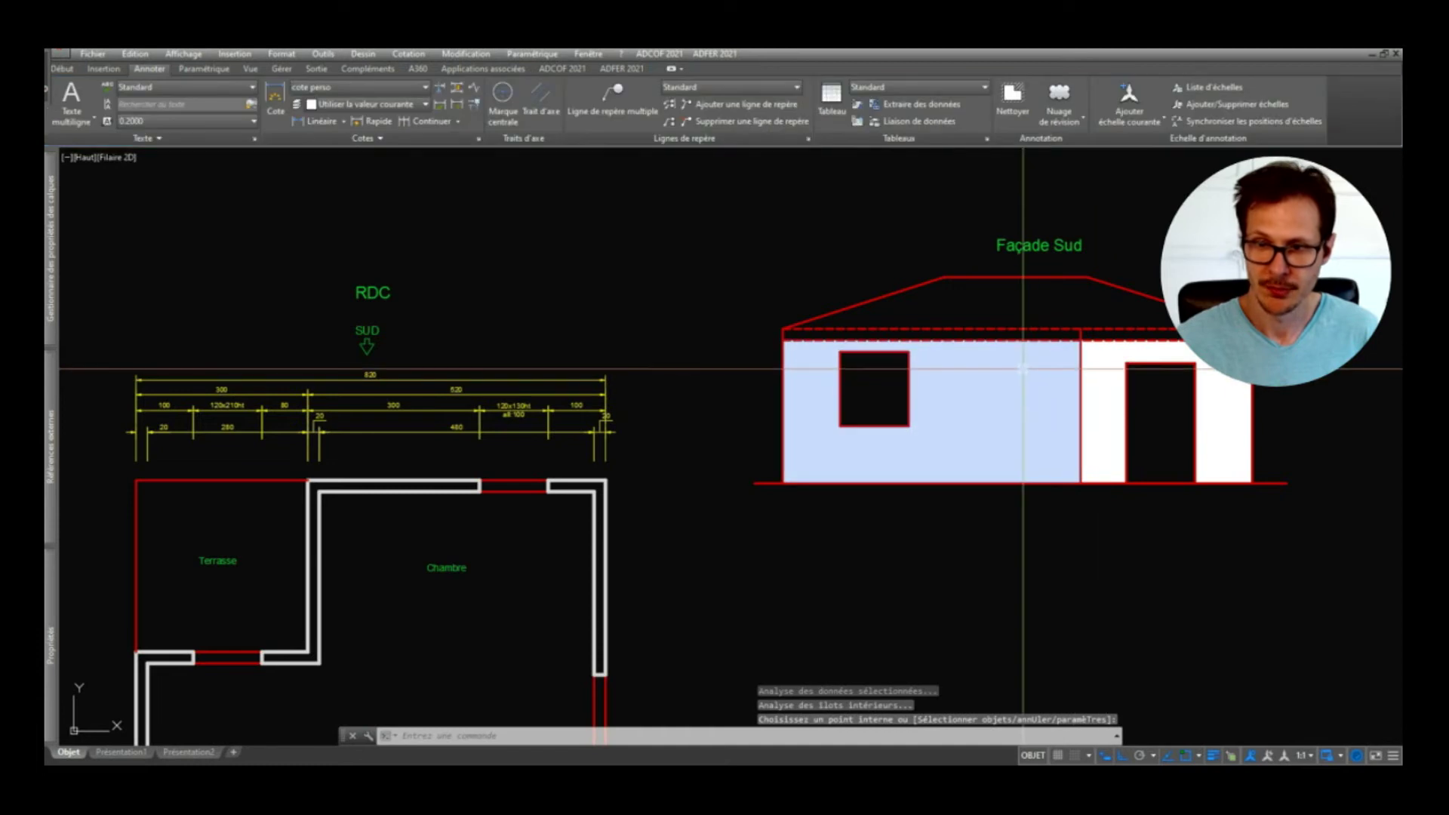
Step: Change the pattern of both façade wall hatches to AR-SAND
{"action": "scroll", "coordinate": [851, 271], "scroll_direction": "down", "scroll_amount": 3}
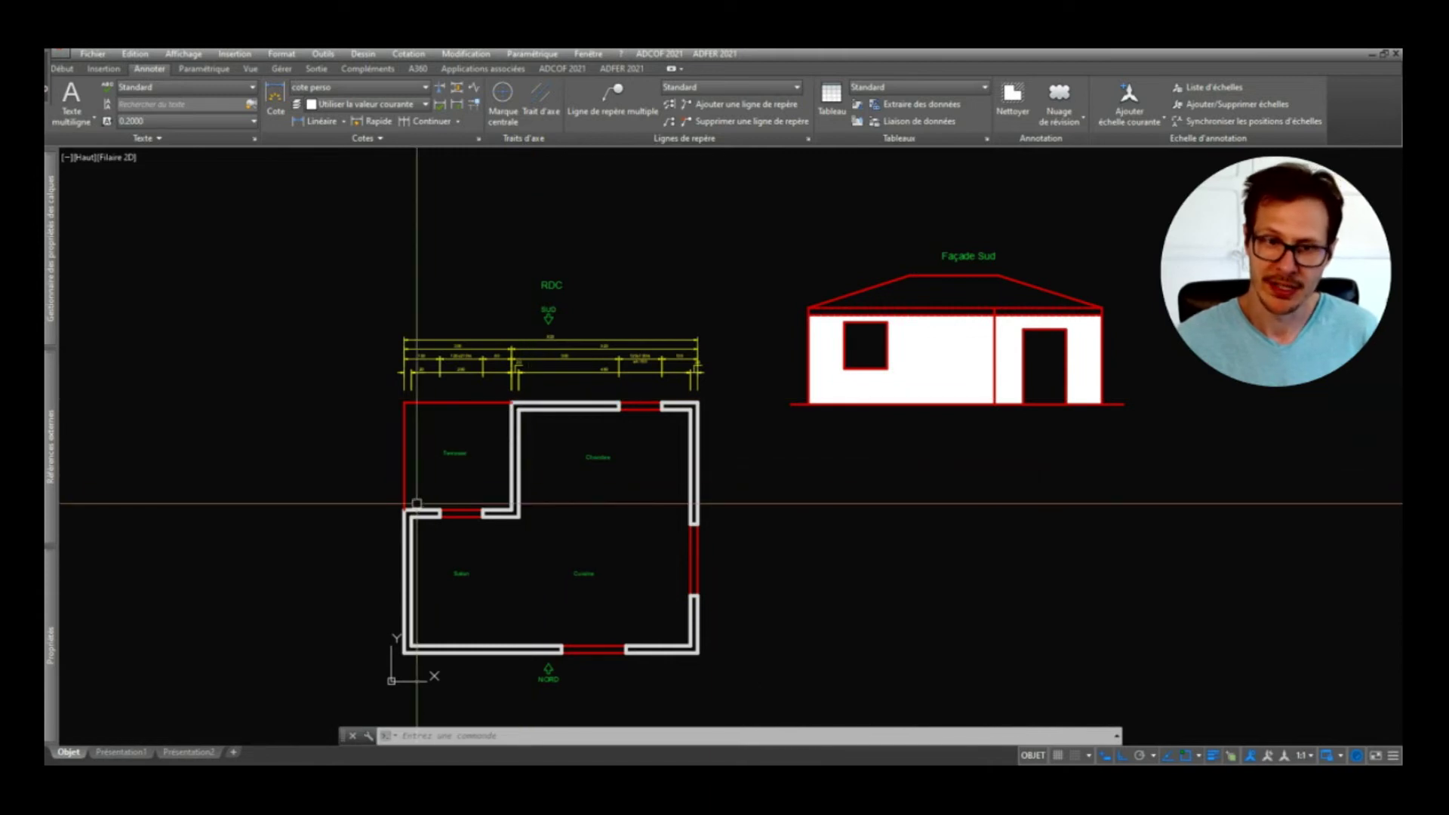
{"action": "scroll", "coordinate": [1008, 344], "scroll_direction": "up", "scroll_amount": 2}
{"action": "left_click", "coordinate": [887, 354]}
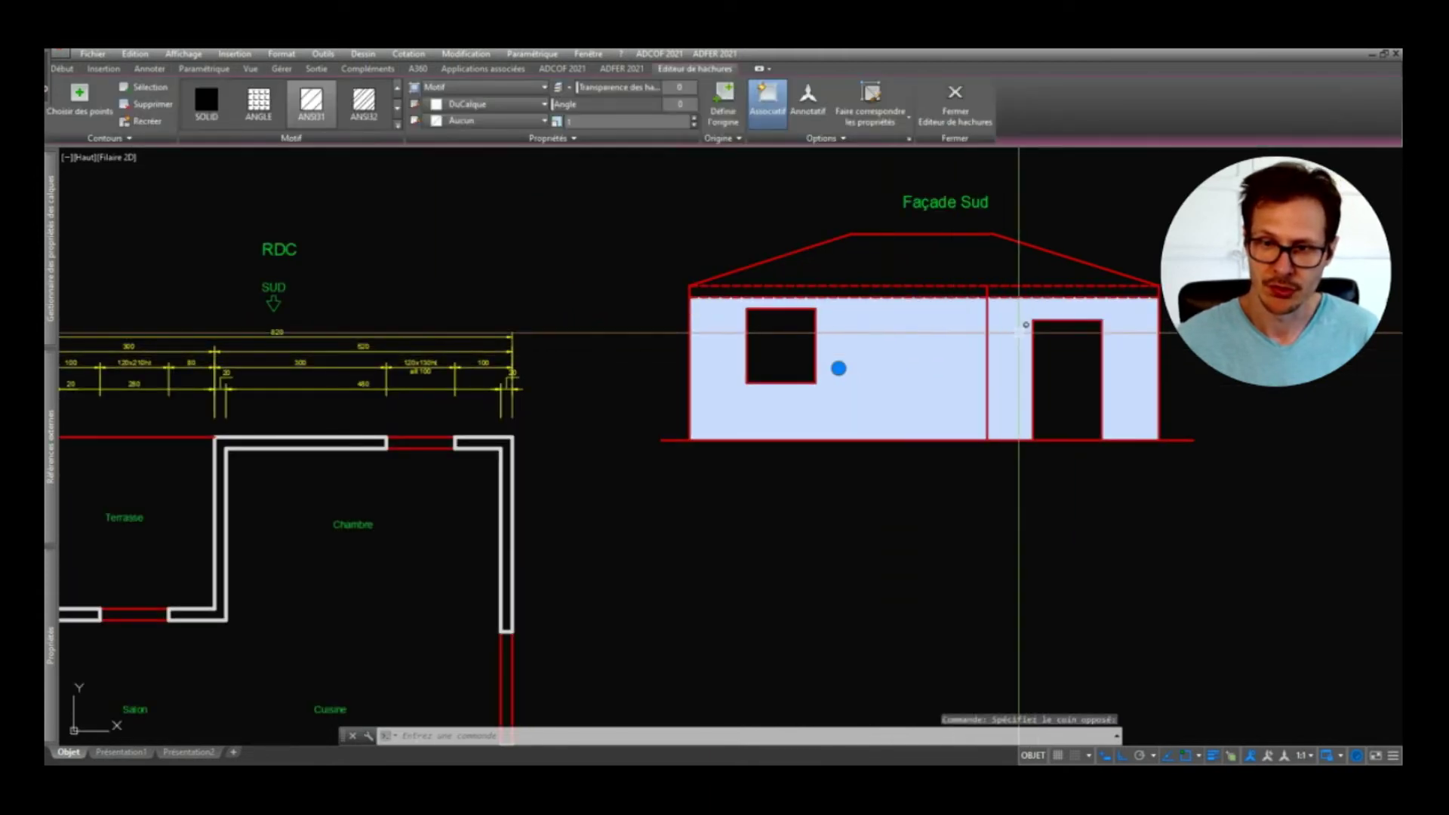
{"action": "left_click", "coordinate": [1057, 355]}
{"action": "scroll", "coordinate": [332, 105], "scroll_direction": "down", "scroll_amount": 3}
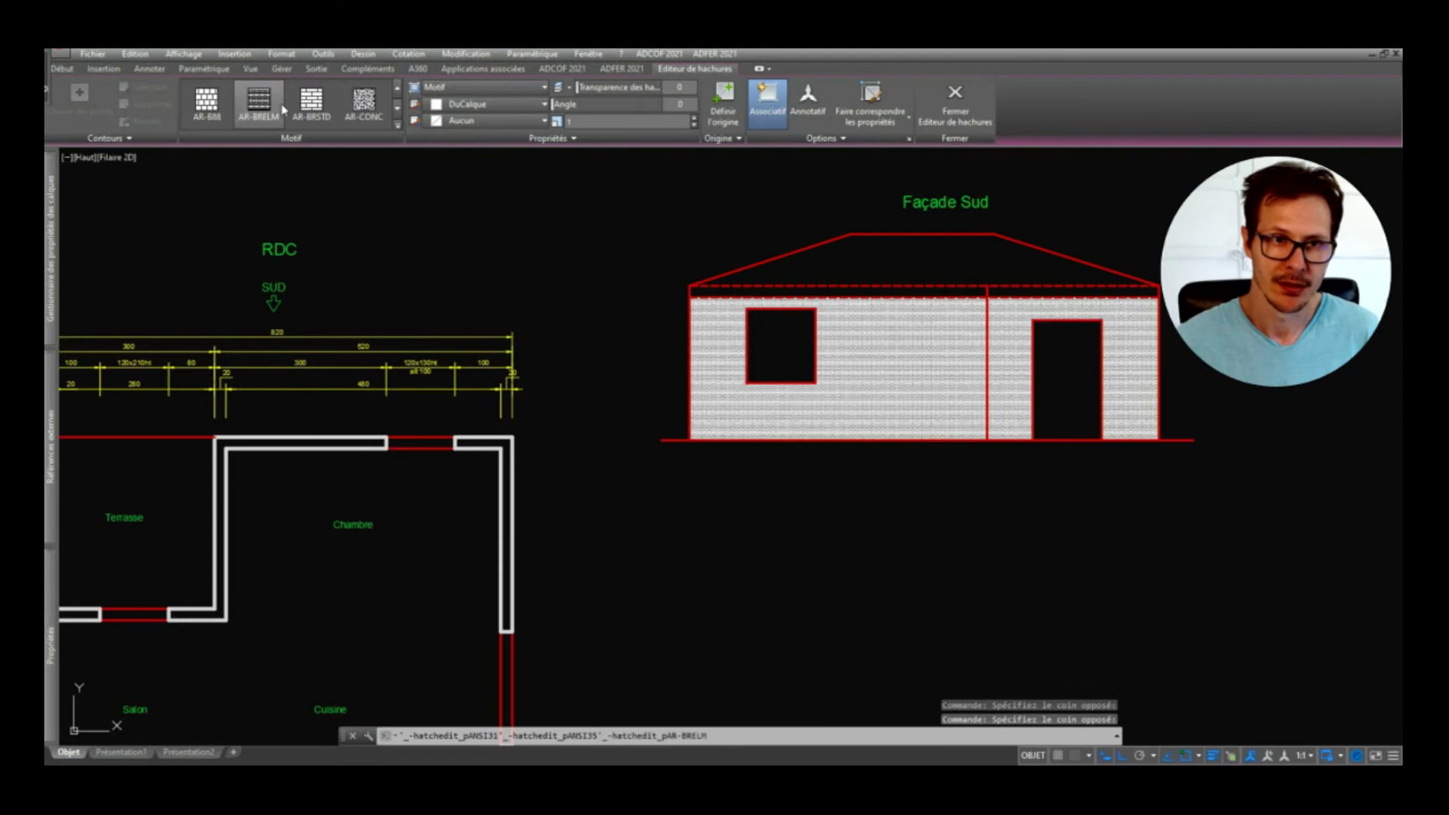
{"action": "scroll", "coordinate": [366, 106], "scroll_direction": "down", "scroll_amount": 1}
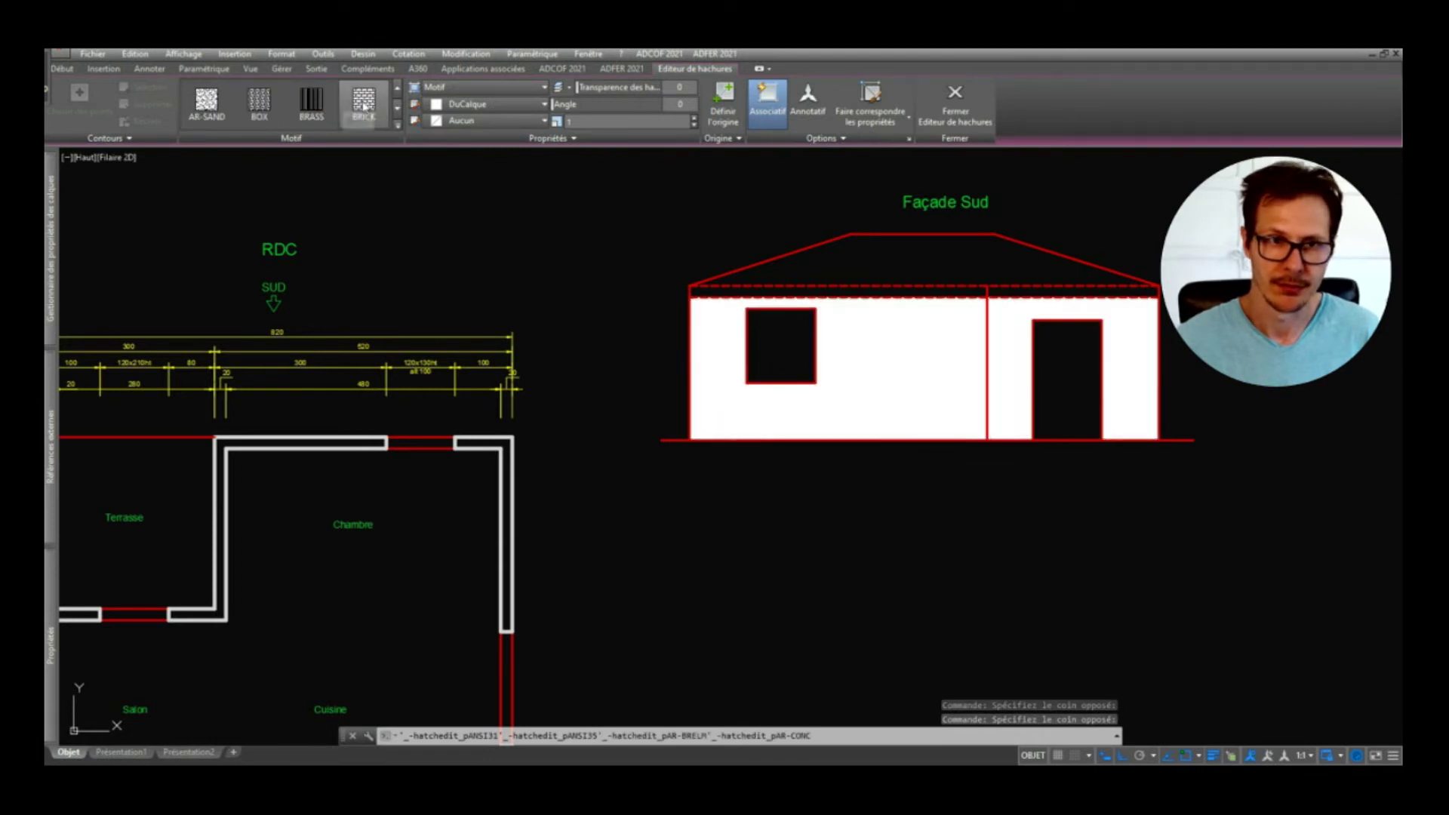
{"action": "scroll", "coordinate": [233, 112], "scroll_direction": "up", "scroll_amount": 1}
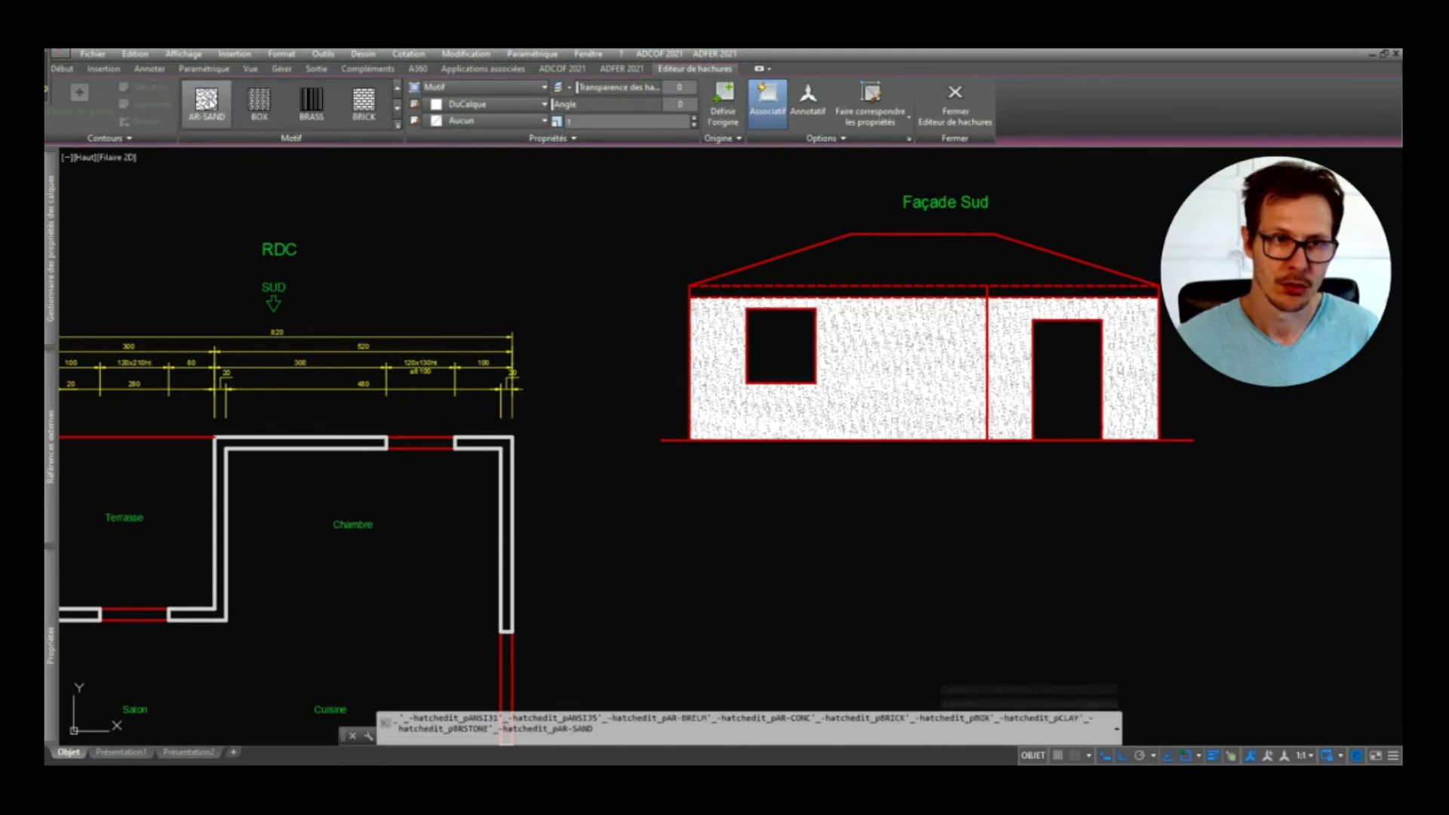
{"action": "key", "text": "Escape"}
Step: Set the hatch scale to 5 on the wall around the window and to 10 on the wall around the door
{"action": "left_click", "coordinate": [929, 332]}
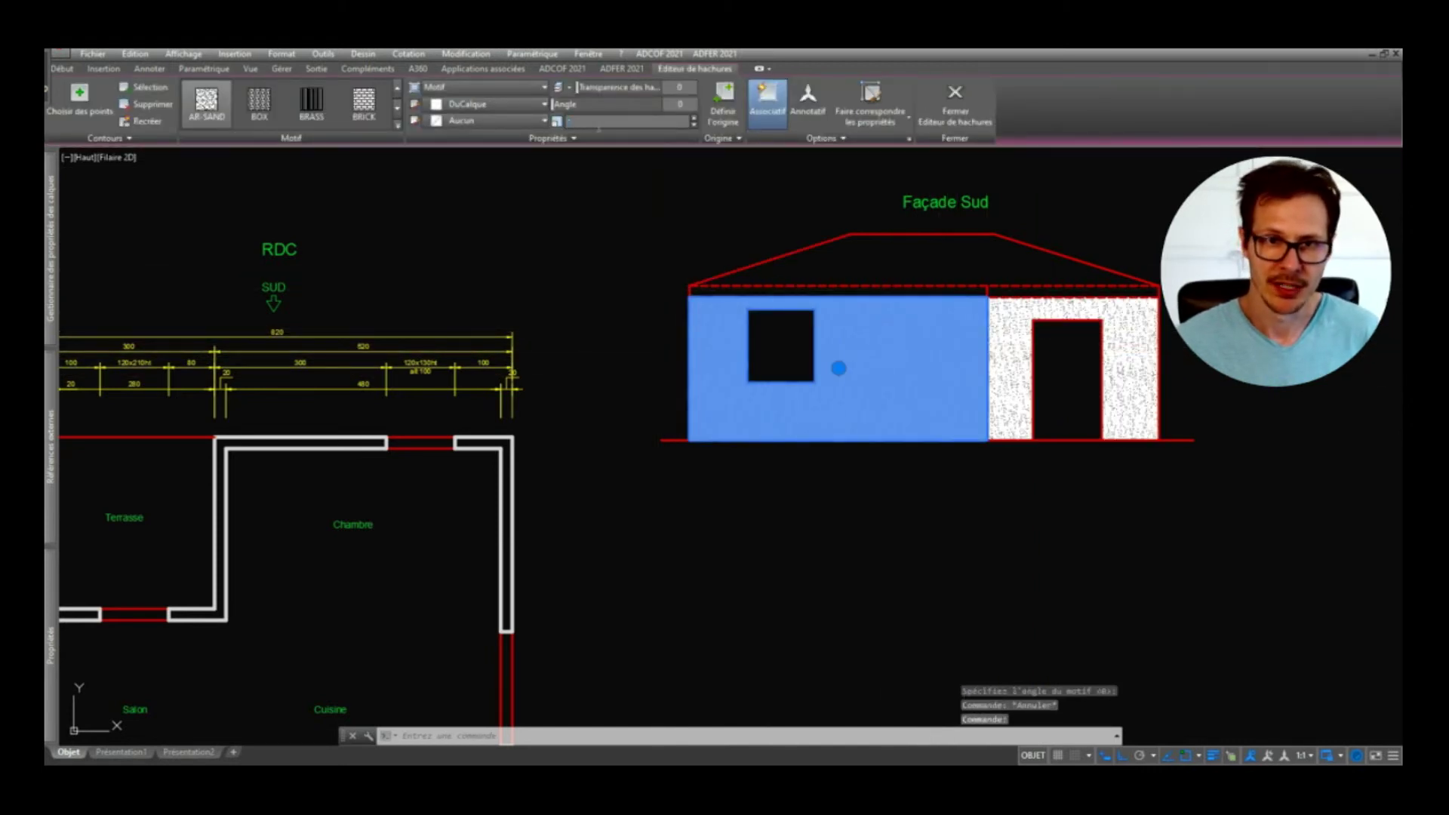
{"action": "type", "text": "10"}
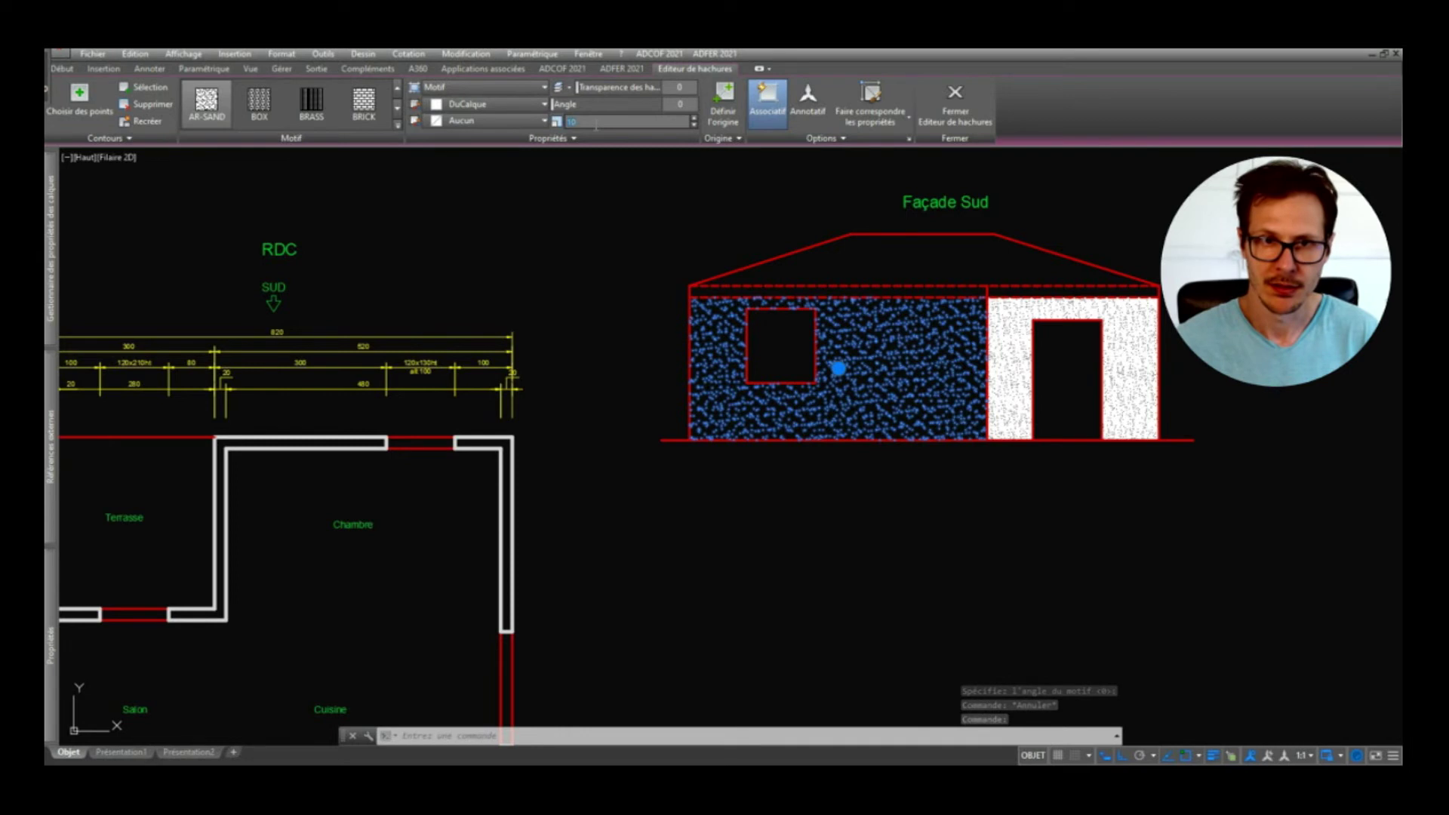
{"action": "key", "text": "Escape"}
{"action": "left_click", "coordinate": [1018, 324]}
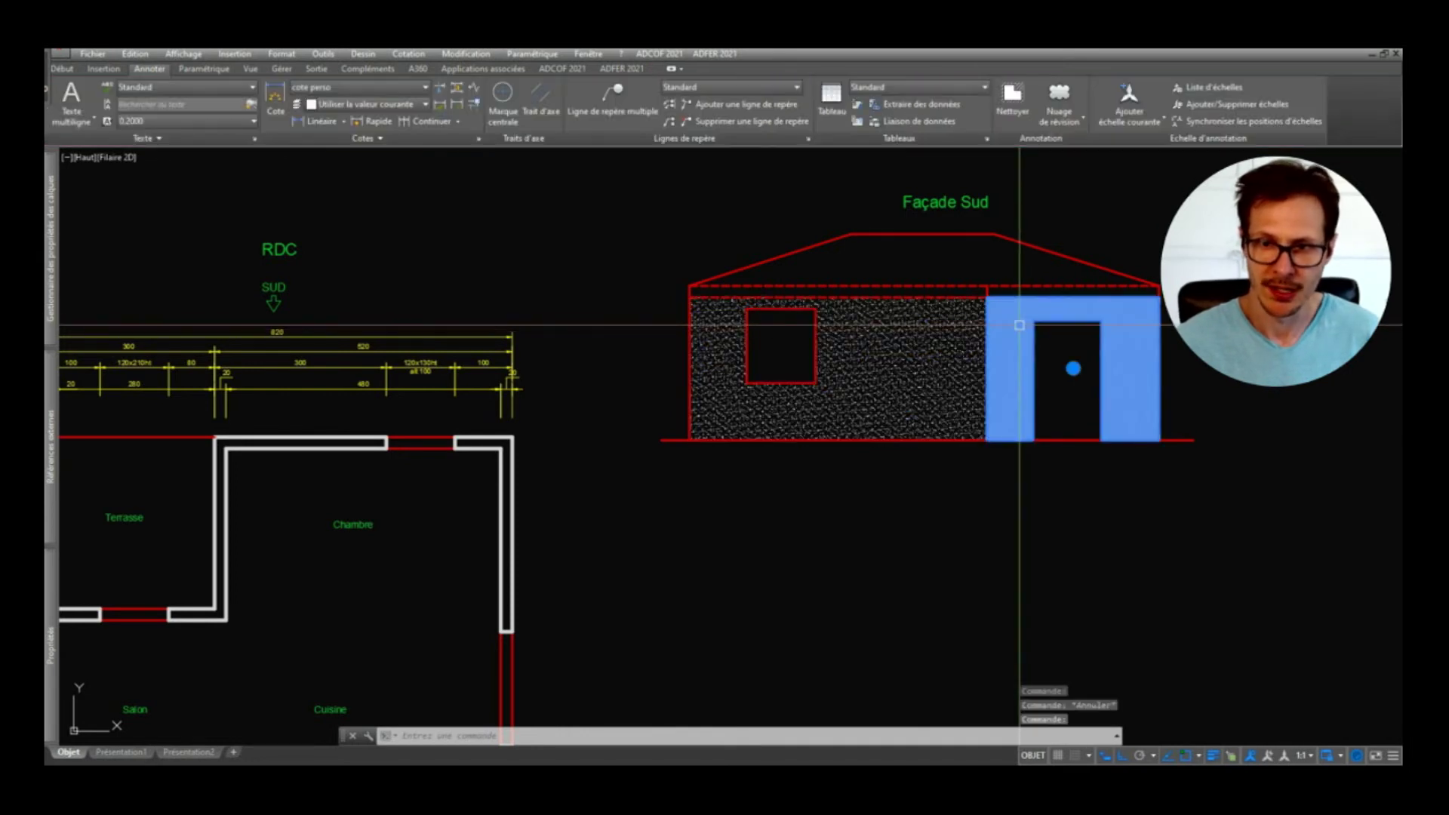
{"action": "type", "text": "20"}
{"action": "key", "text": "Return"}
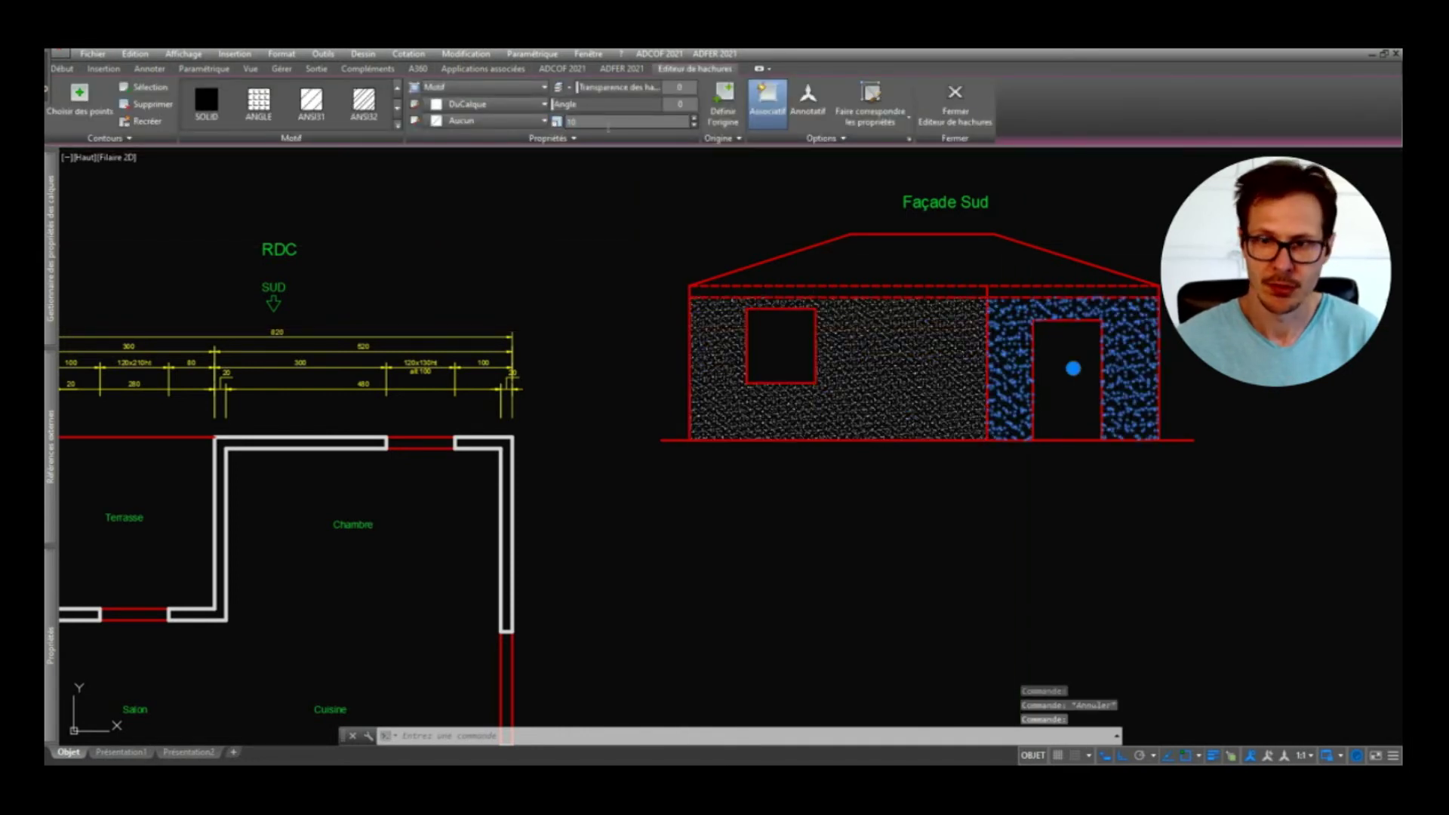
{"action": "key", "text": "Escape"}
{"action": "scroll", "coordinate": [993, 476], "scroll_direction": "down", "scroll_amount": 1}
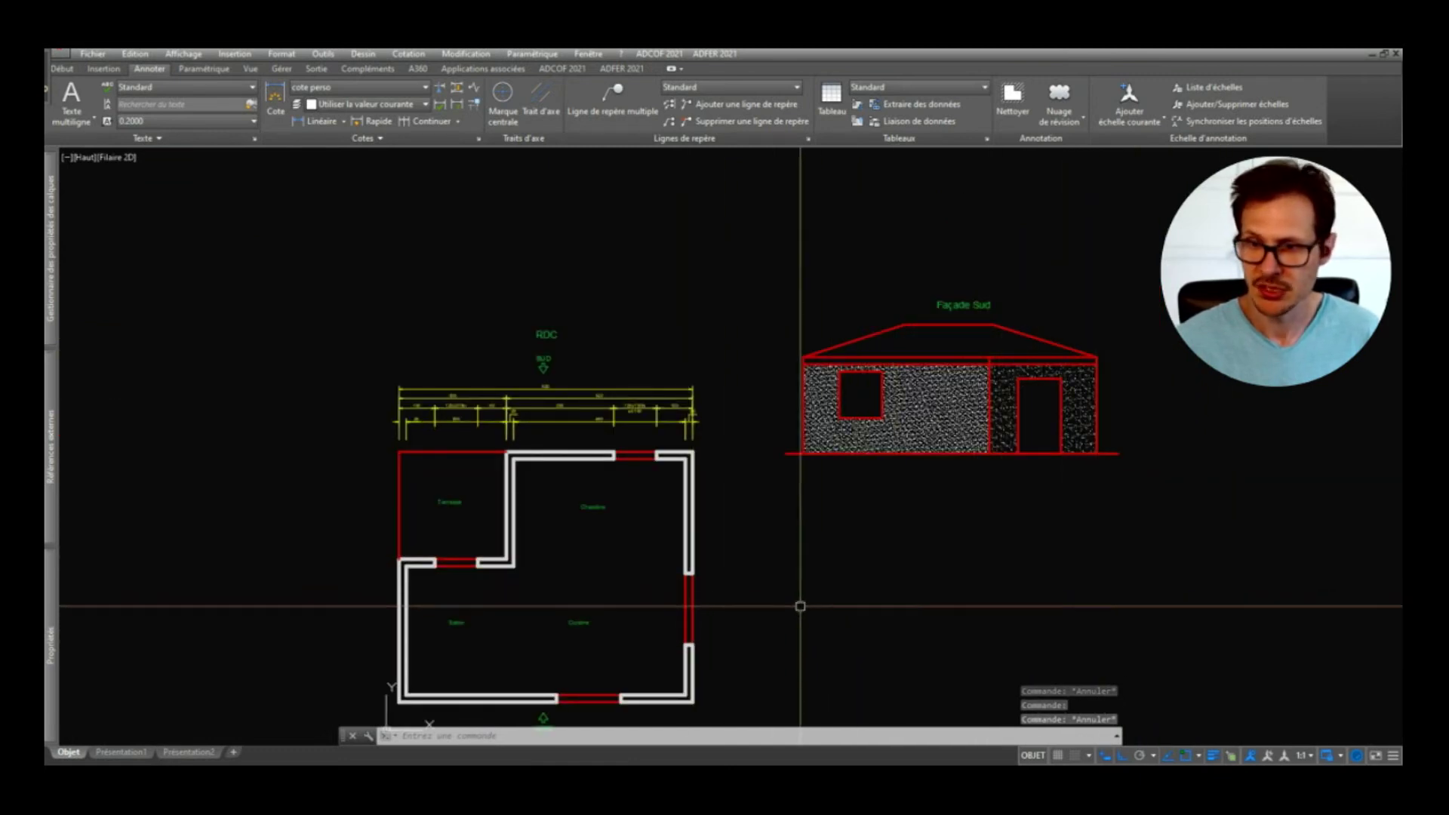
Step: Change the hatch pattern of the wall around the window to SOLID
{"action": "scroll", "coordinate": [1073, 345], "scroll_direction": "up", "scroll_amount": 4}
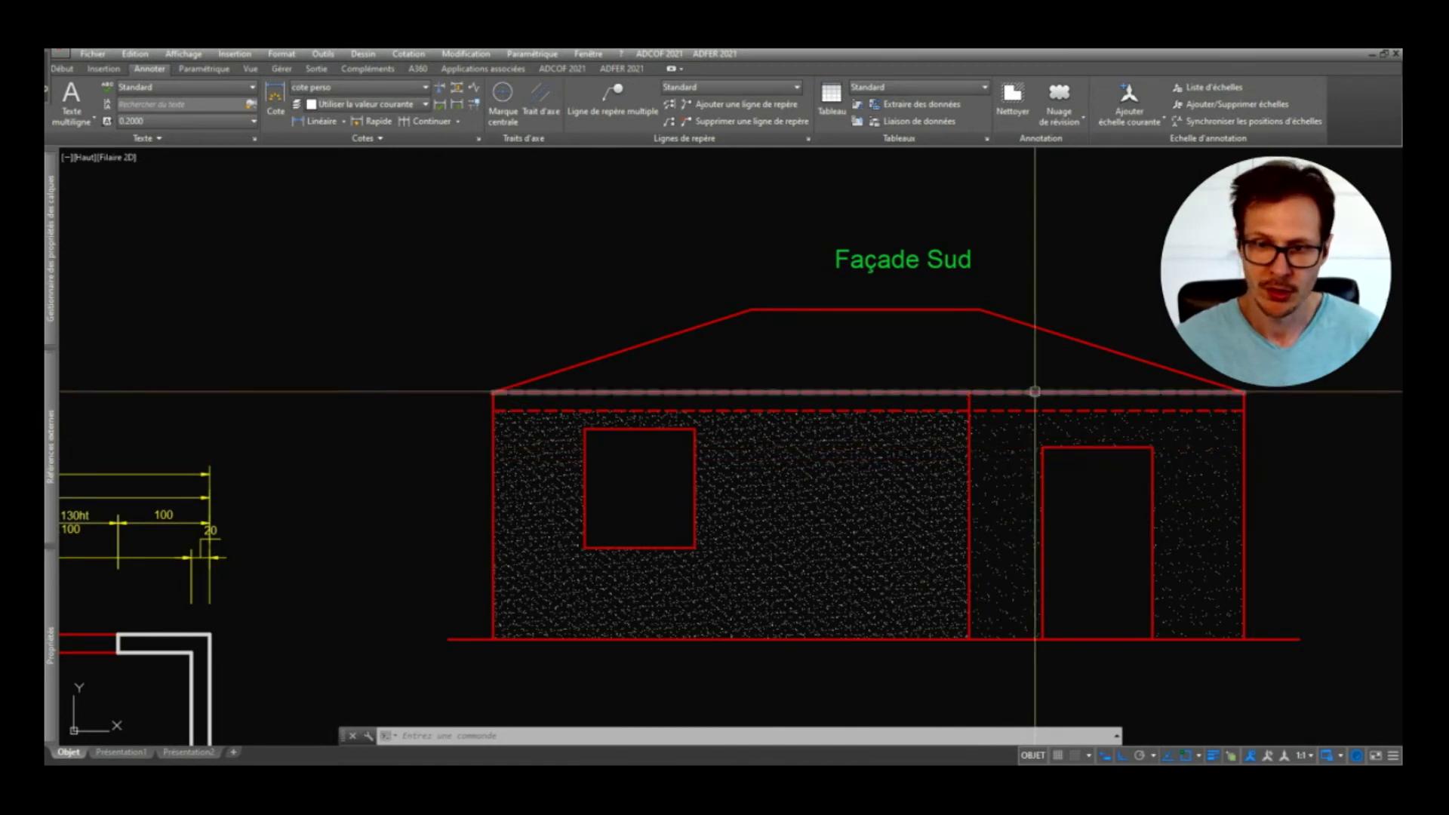
{"action": "left_click", "coordinate": [908, 446]}
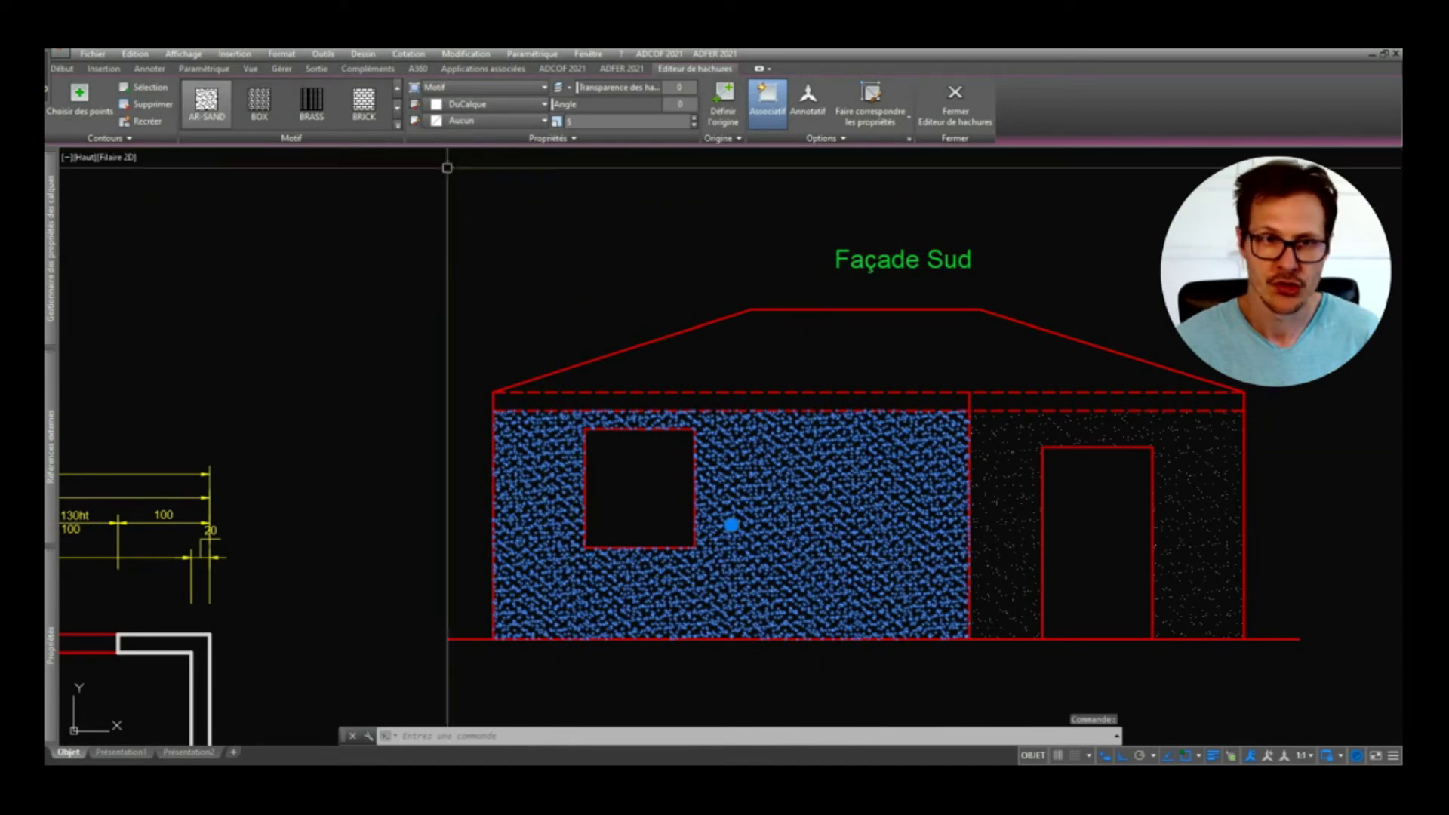
{"action": "left_click", "coordinate": [260, 104]}
{"action": "scroll", "coordinate": [285, 108], "scroll_direction": "up", "scroll_amount": 7}
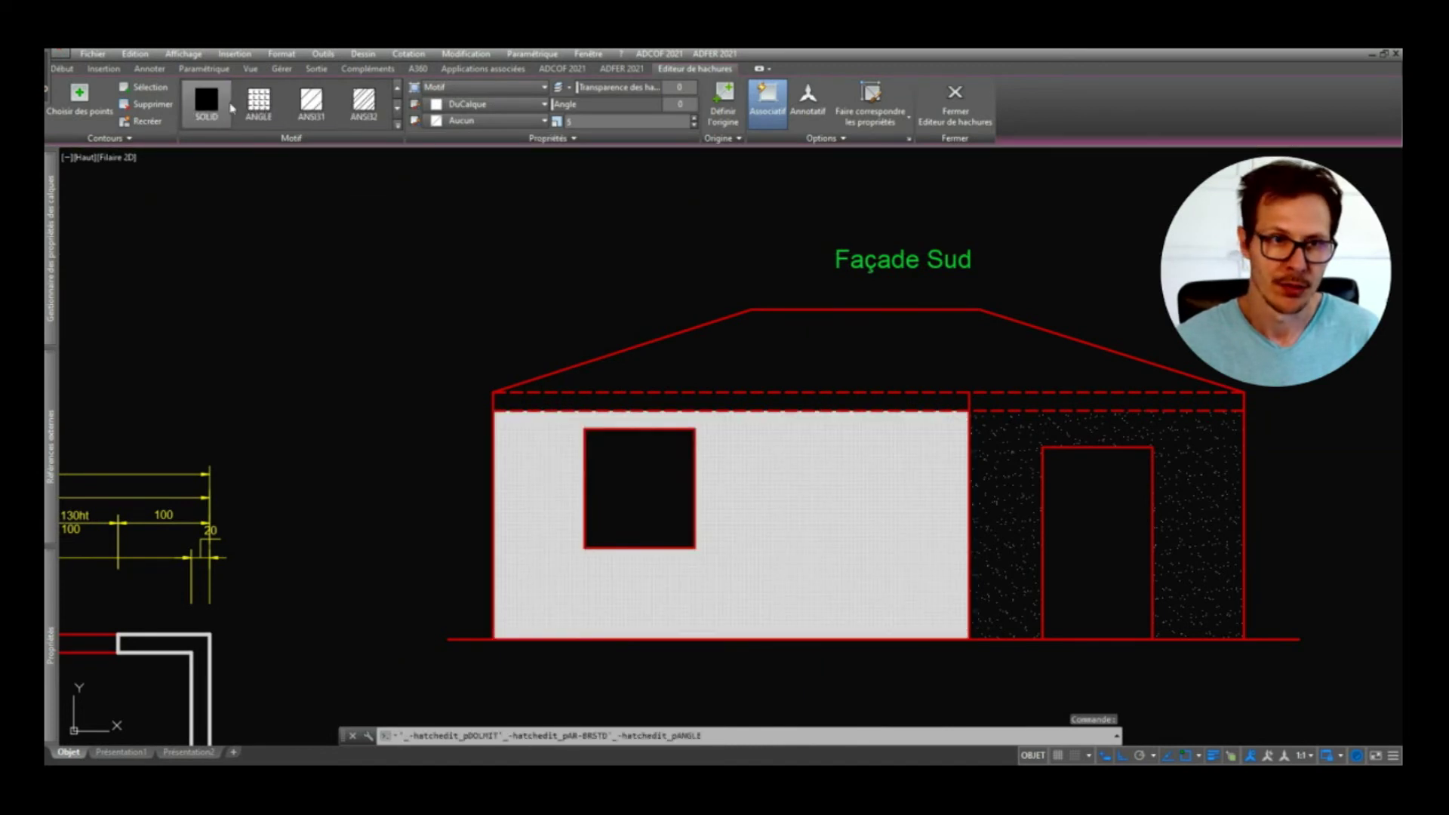
{"action": "left_click", "coordinate": [206, 102]}
Step: Try scales 5 and 1 on the AR-SAND hatch of the wall around the door
{"action": "left_click", "coordinate": [996, 443]}
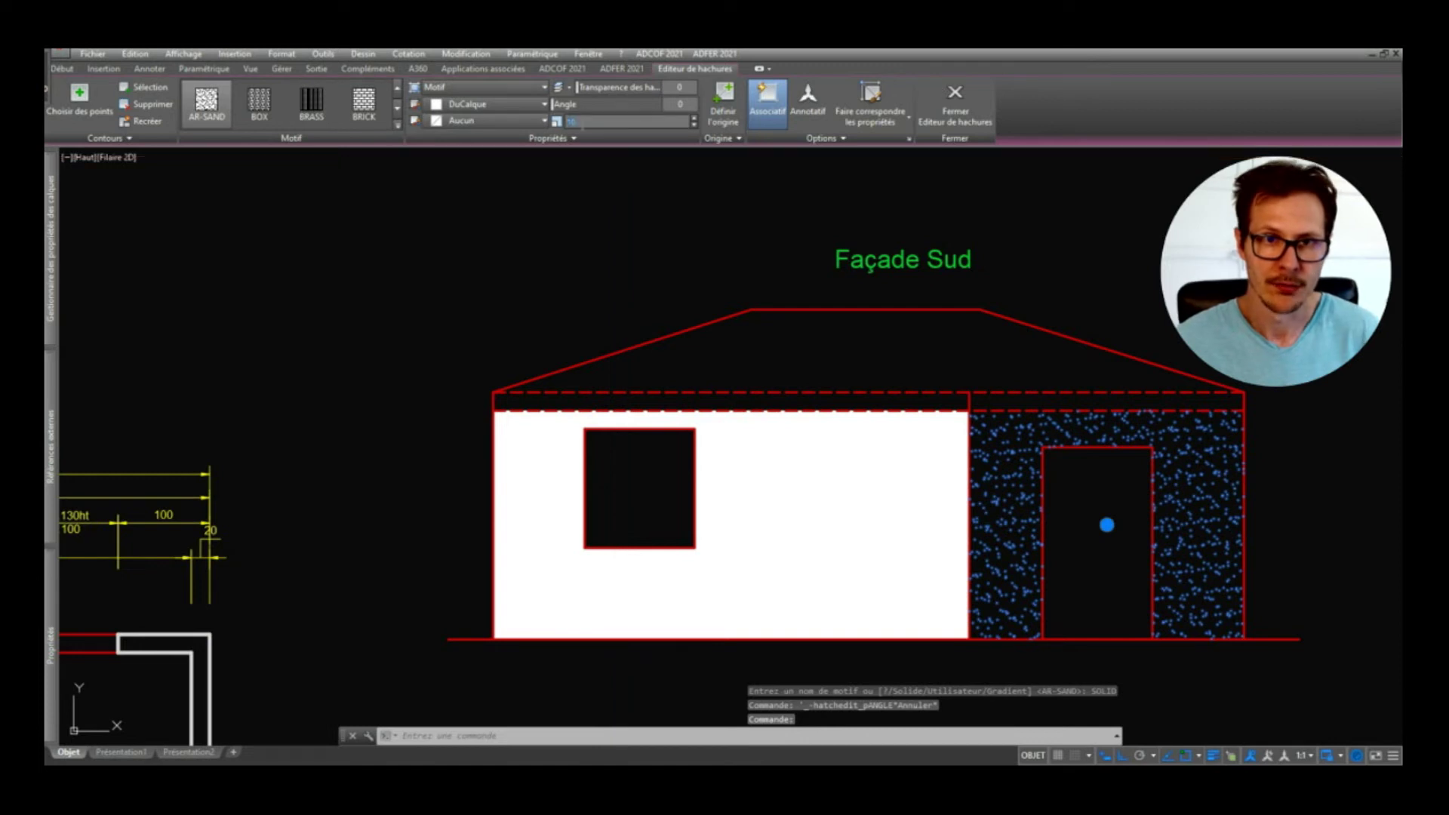
{"action": "type", "text": "5"}
{"action": "key", "text": "Return"}
{"action": "type", "text": "1"}
{"action": "key", "text": "Return"}
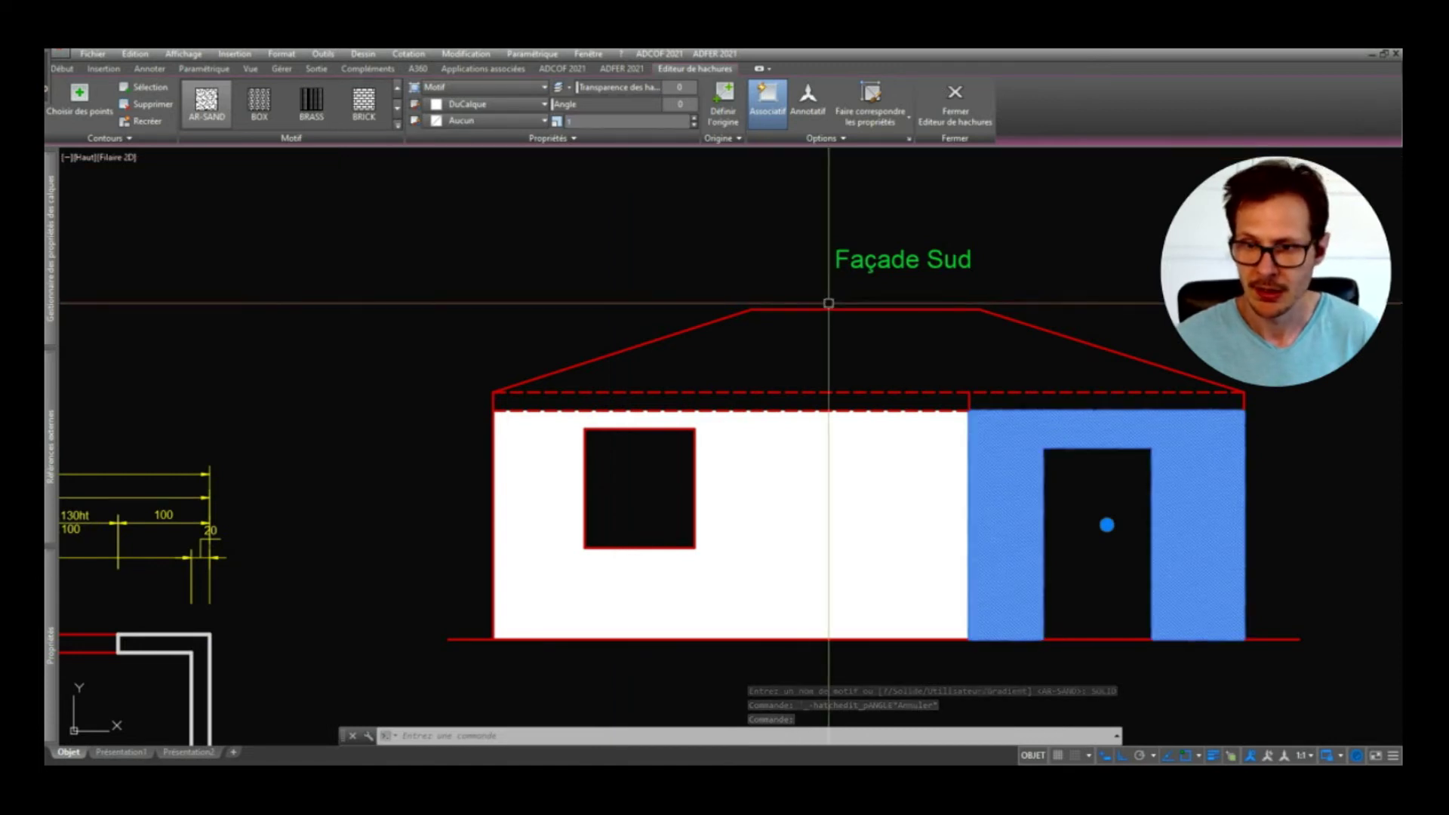
{"action": "key", "text": "Escape"}
{"action": "scroll", "coordinate": [718, 272], "scroll_direction": "down", "scroll_amount": 2}
{"action": "scroll", "coordinate": [991, 400], "scroll_direction": "up", "scroll_amount": 2}
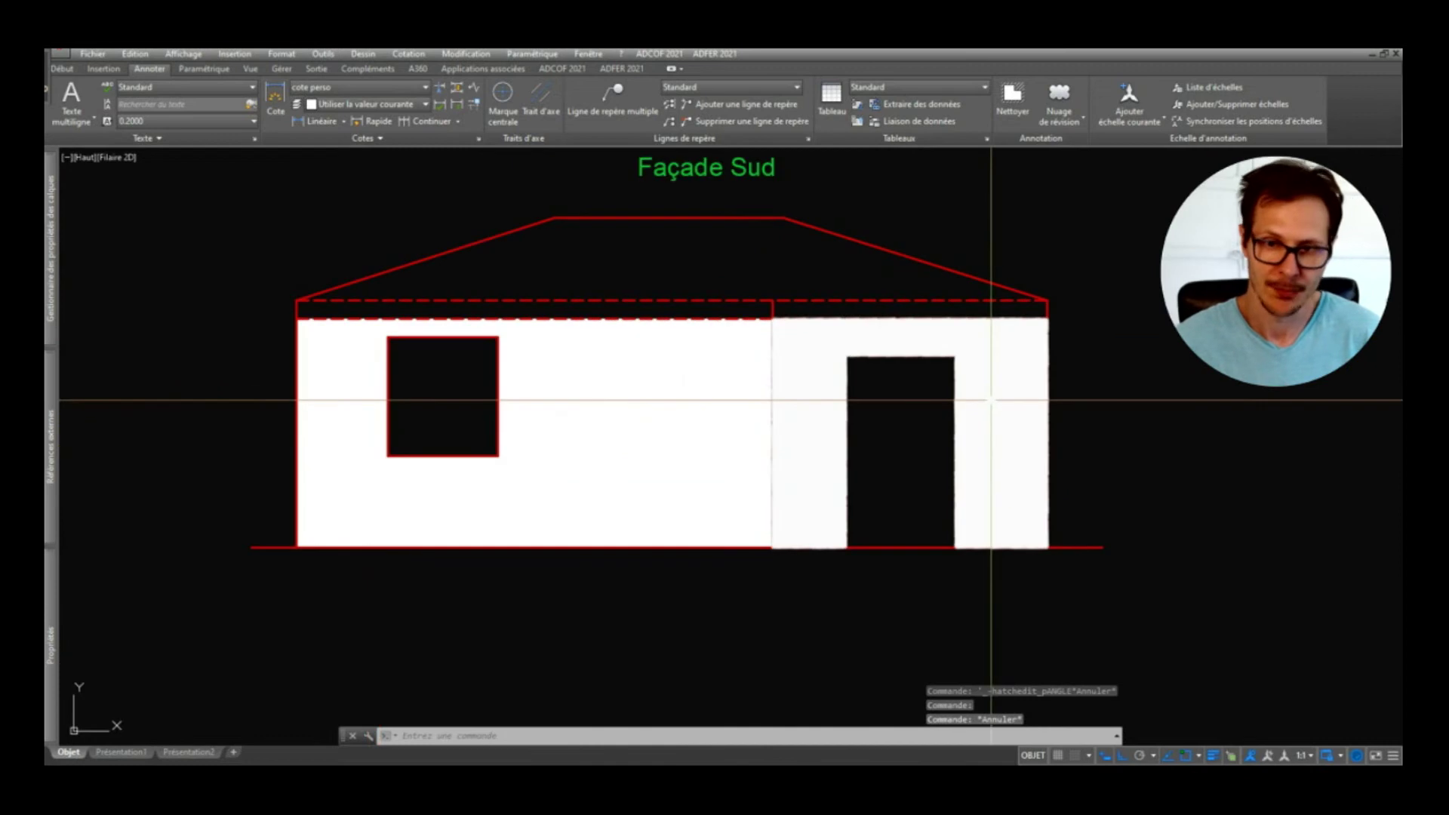
Step: Increase the scale of the AR-SAND hatch around the door so its grains are clearly spaced apart
{"action": "left_click", "coordinate": [793, 349]}
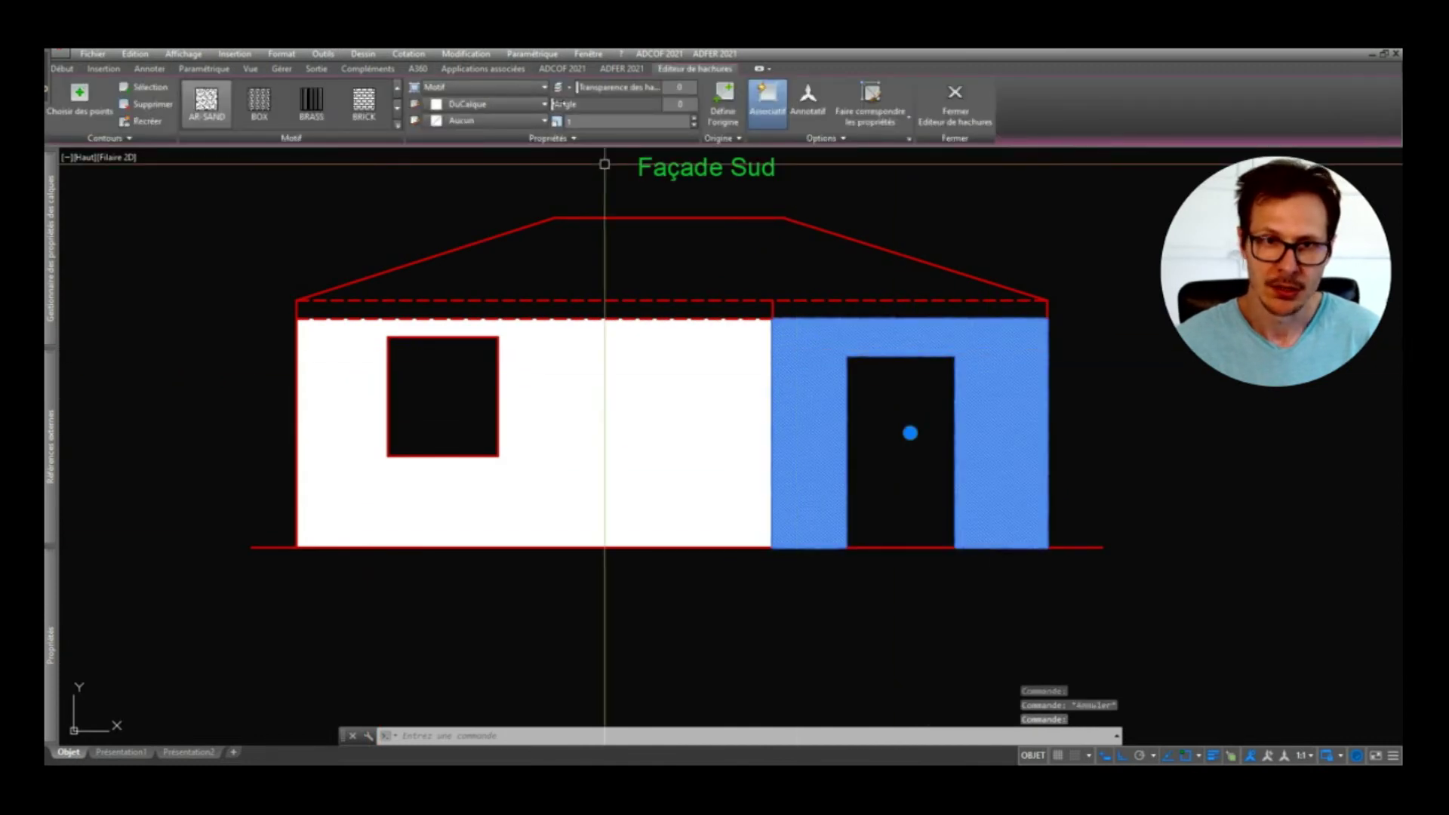
{"action": "key", "text": "Return"}
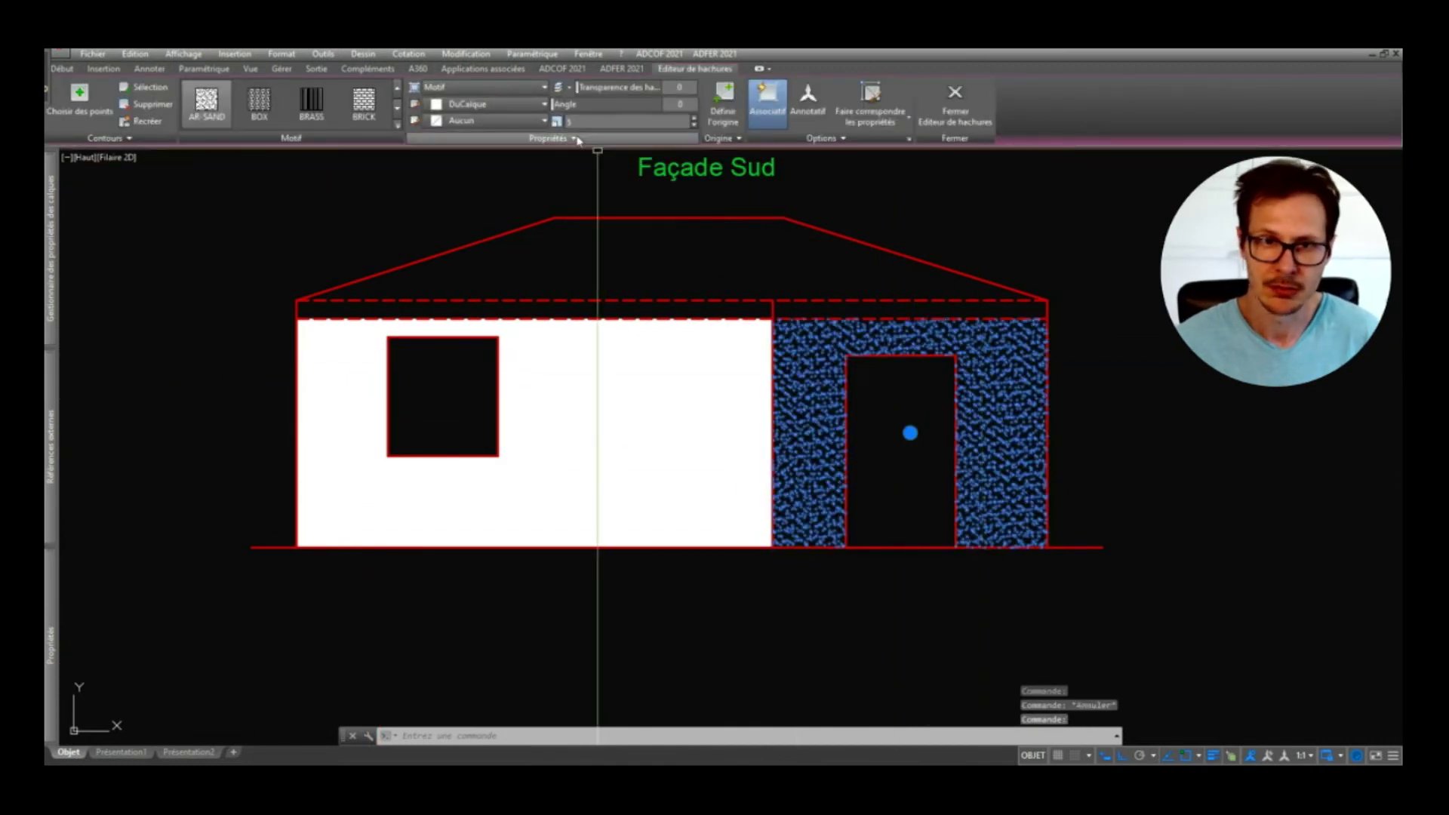
{"action": "key", "text": "Escape"}
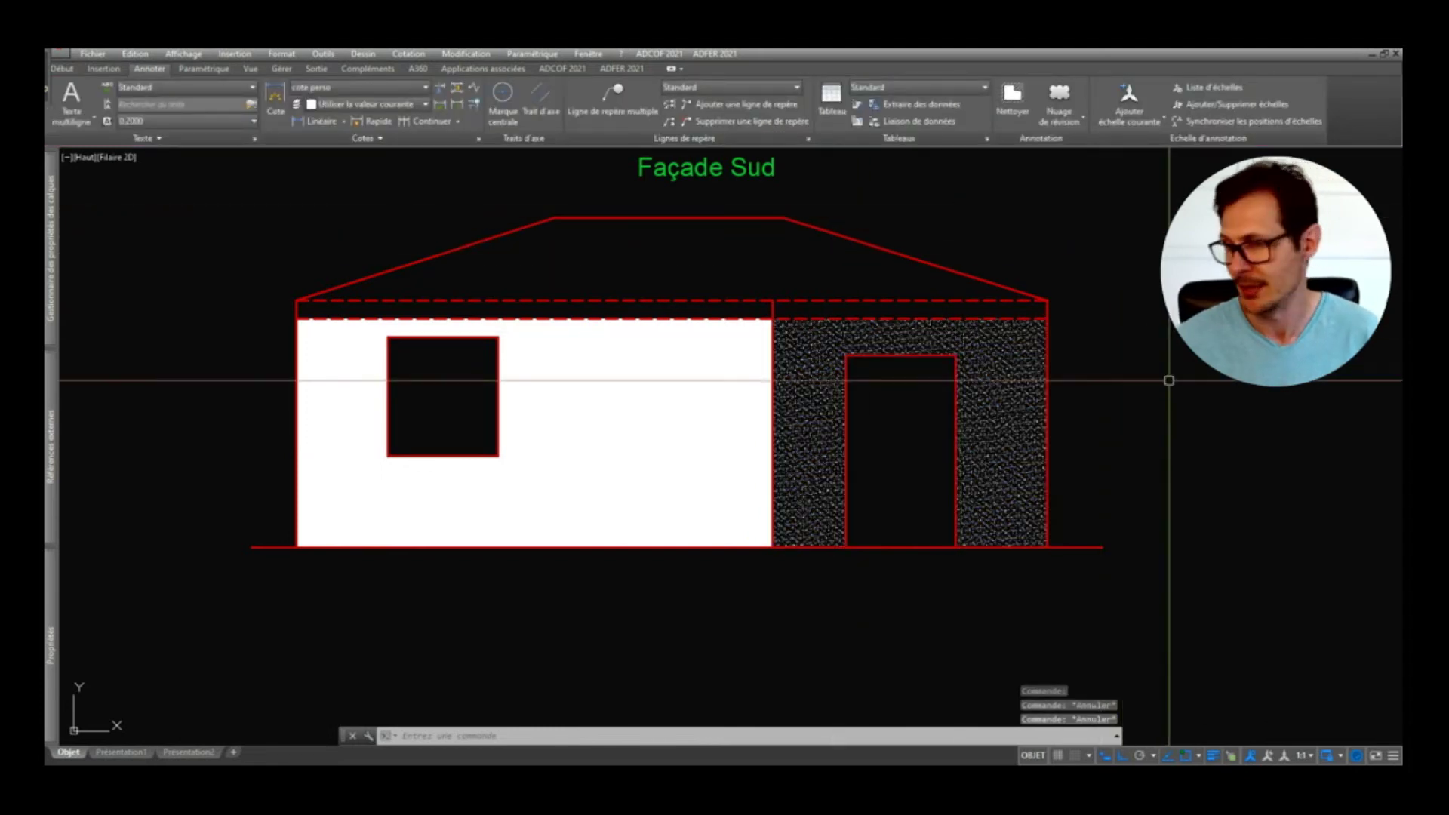
{"action": "scroll", "coordinate": [1148, 409], "scroll_direction": "down", "scroll_amount": 3}
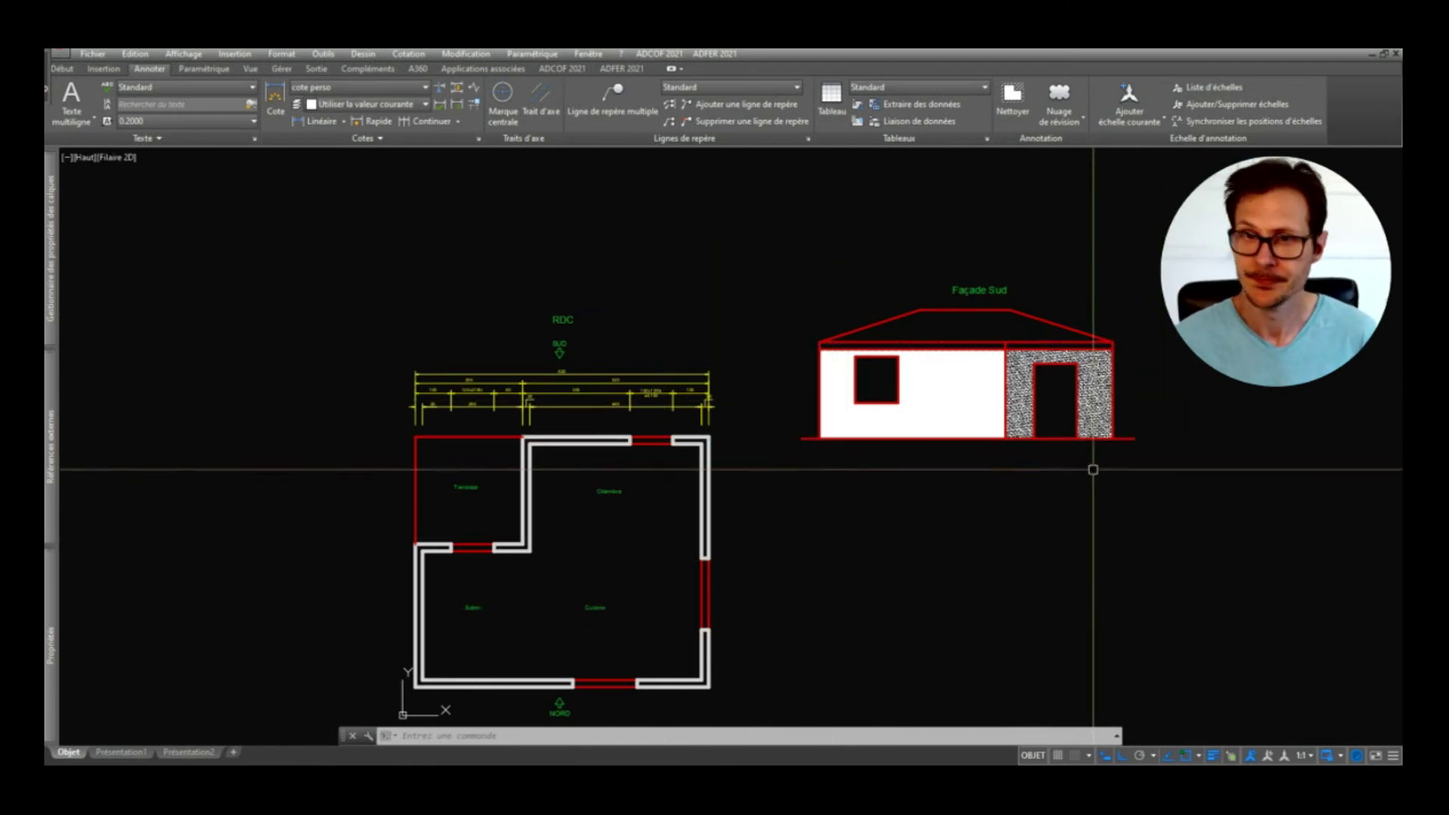
{"action": "middle_click_drag", "start_coordinate": [858, 489], "coordinate": [847, 421]}
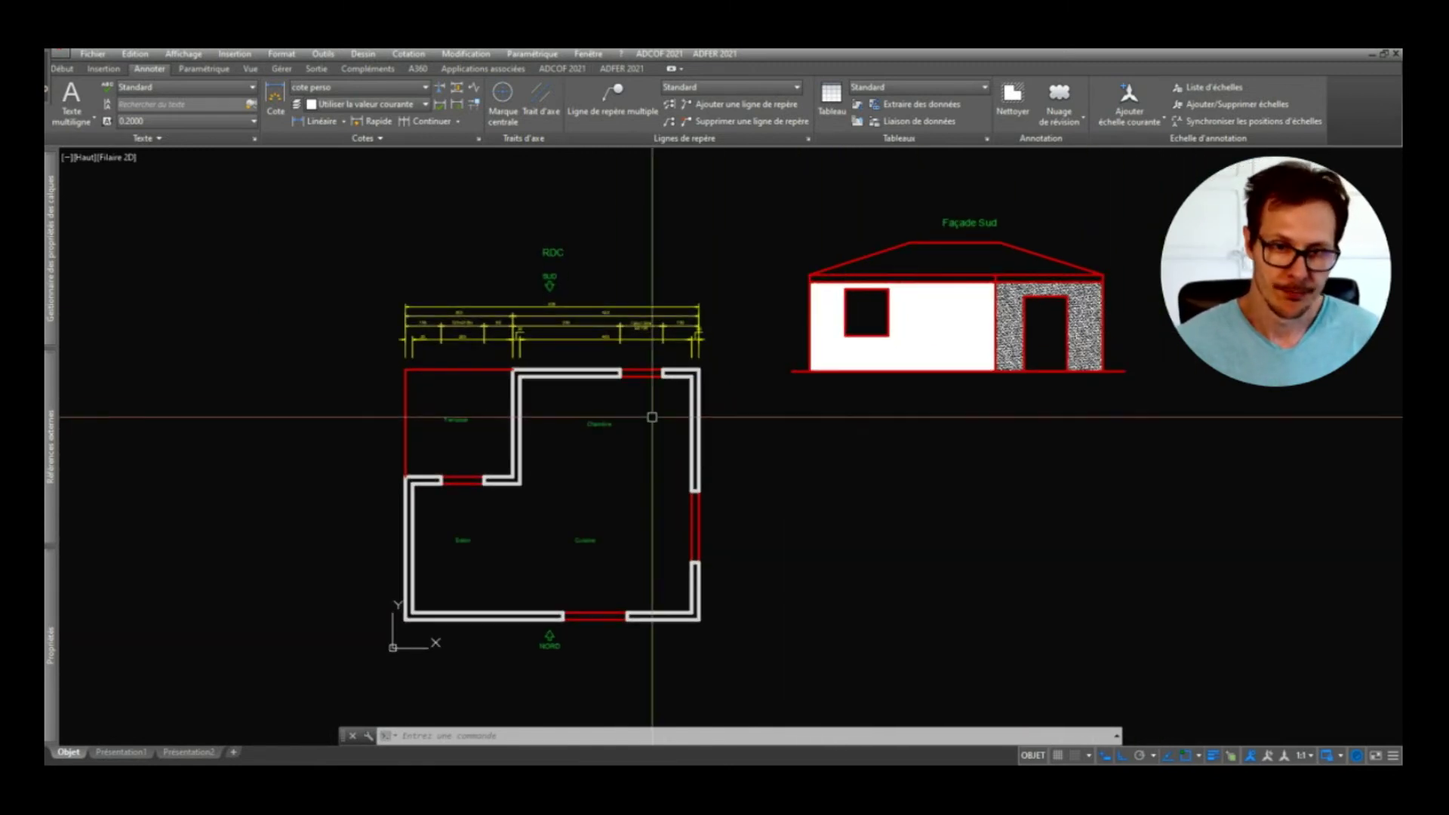
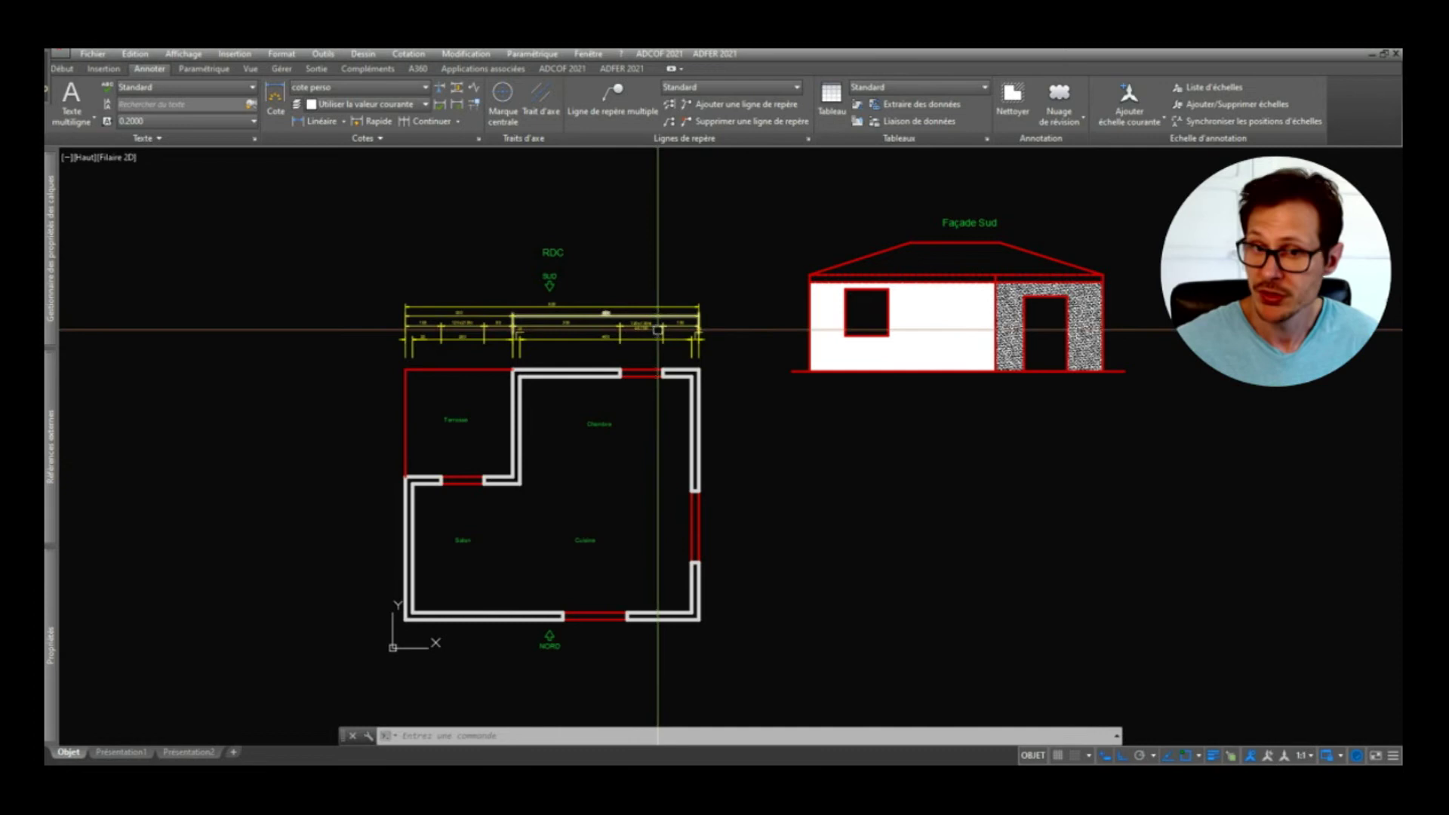
{"action": "left_click", "coordinate": [647, 282]}
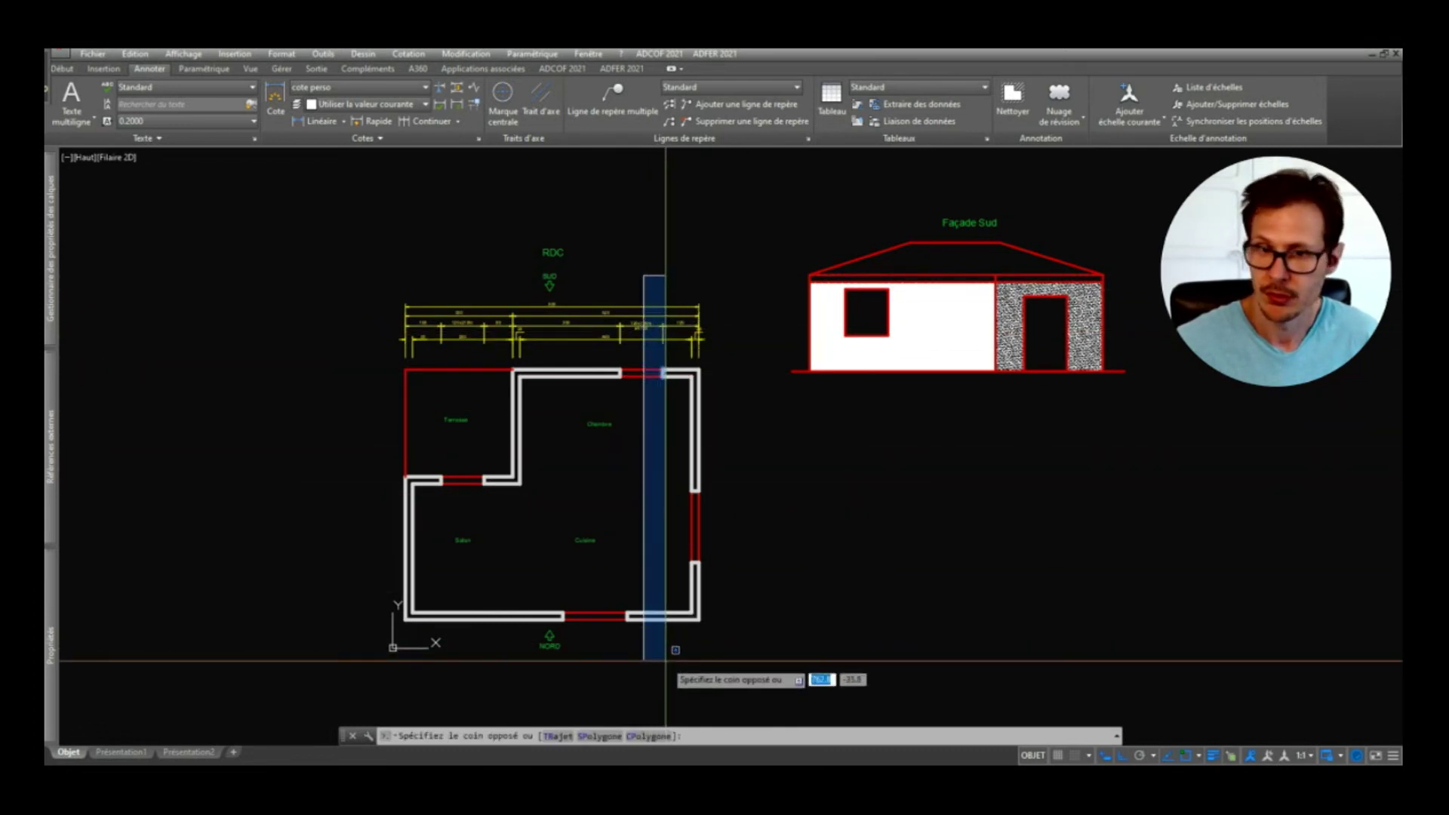
{"action": "key", "text": "Escape"}
{"action": "scroll", "coordinate": [626, 309], "scroll_direction": "up", "scroll_amount": 2}
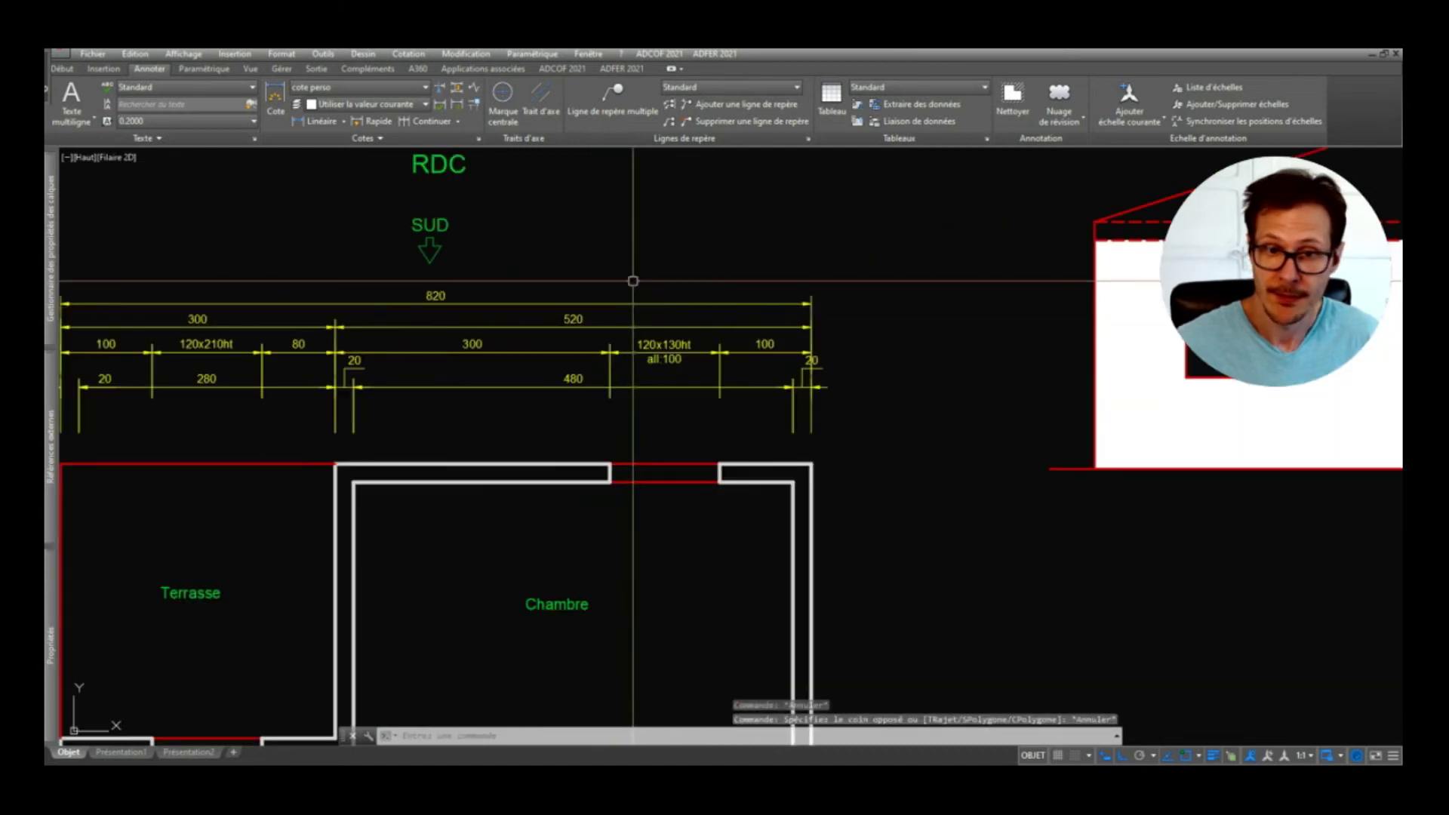
{"action": "left_click", "coordinate": [635, 266]}
{"action": "scroll", "coordinate": [635, 281], "scroll_direction": "down", "scroll_amount": 4}
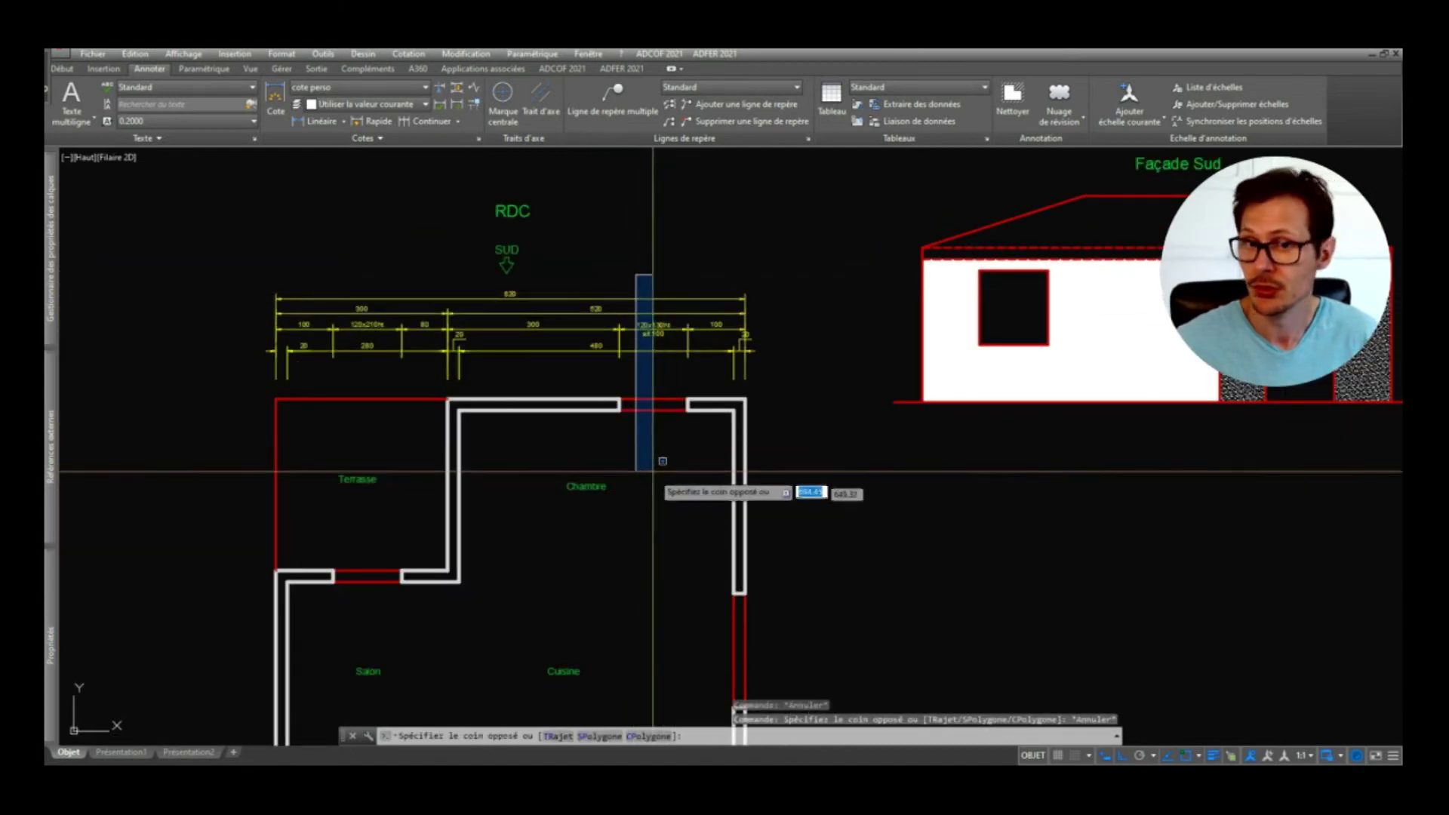
{"action": "key", "text": "Escape"}
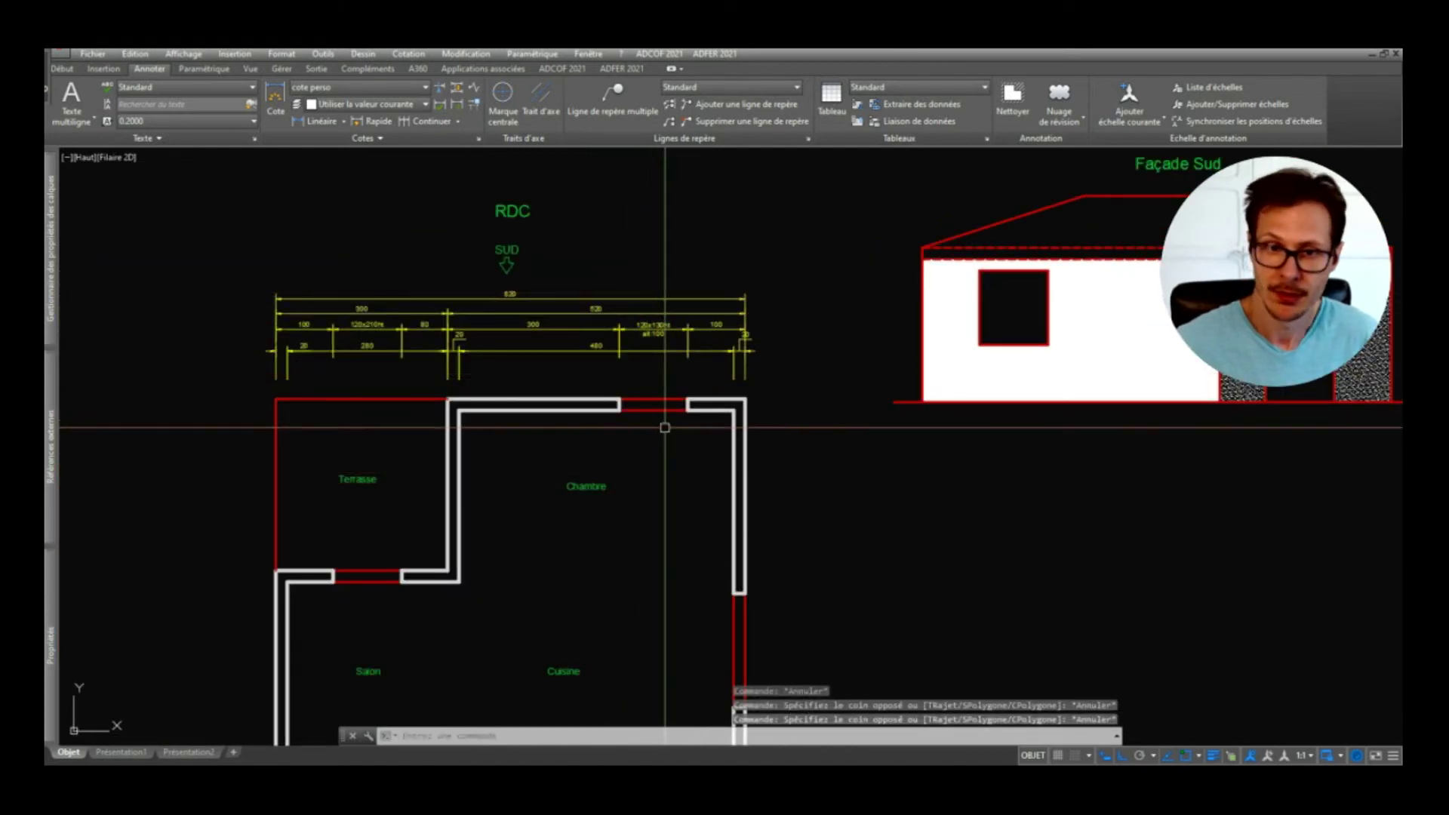
Step: Draw a vertical section line about 165 long across the window opening in the Chambre's south wall
{"action": "scroll", "coordinate": [673, 388], "scroll_direction": "up", "scroll_amount": 2}
{"action": "type", "text": "l"}
{"action": "key", "text": "Return"}
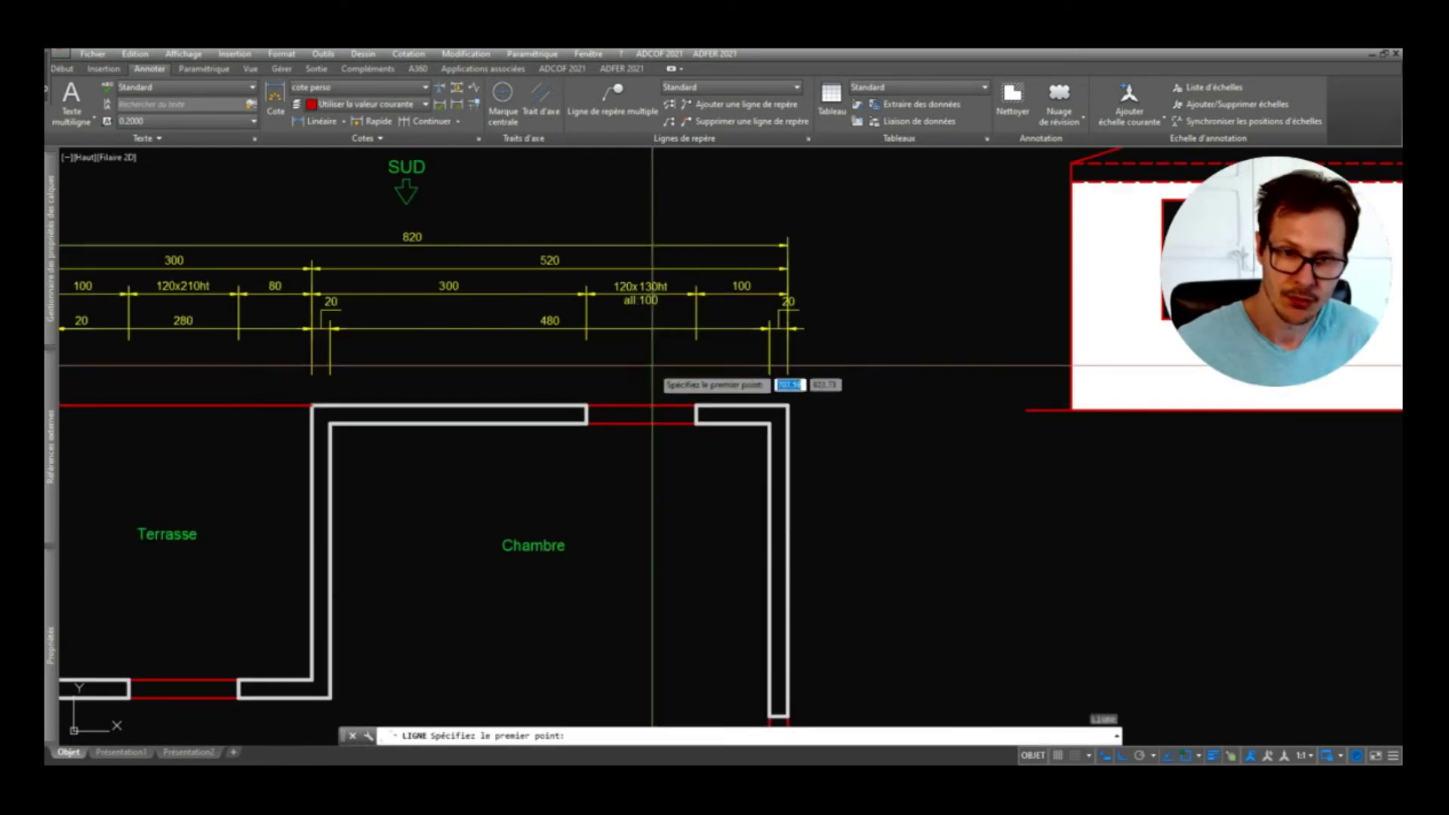
{"action": "left_click", "coordinate": [646, 356]}
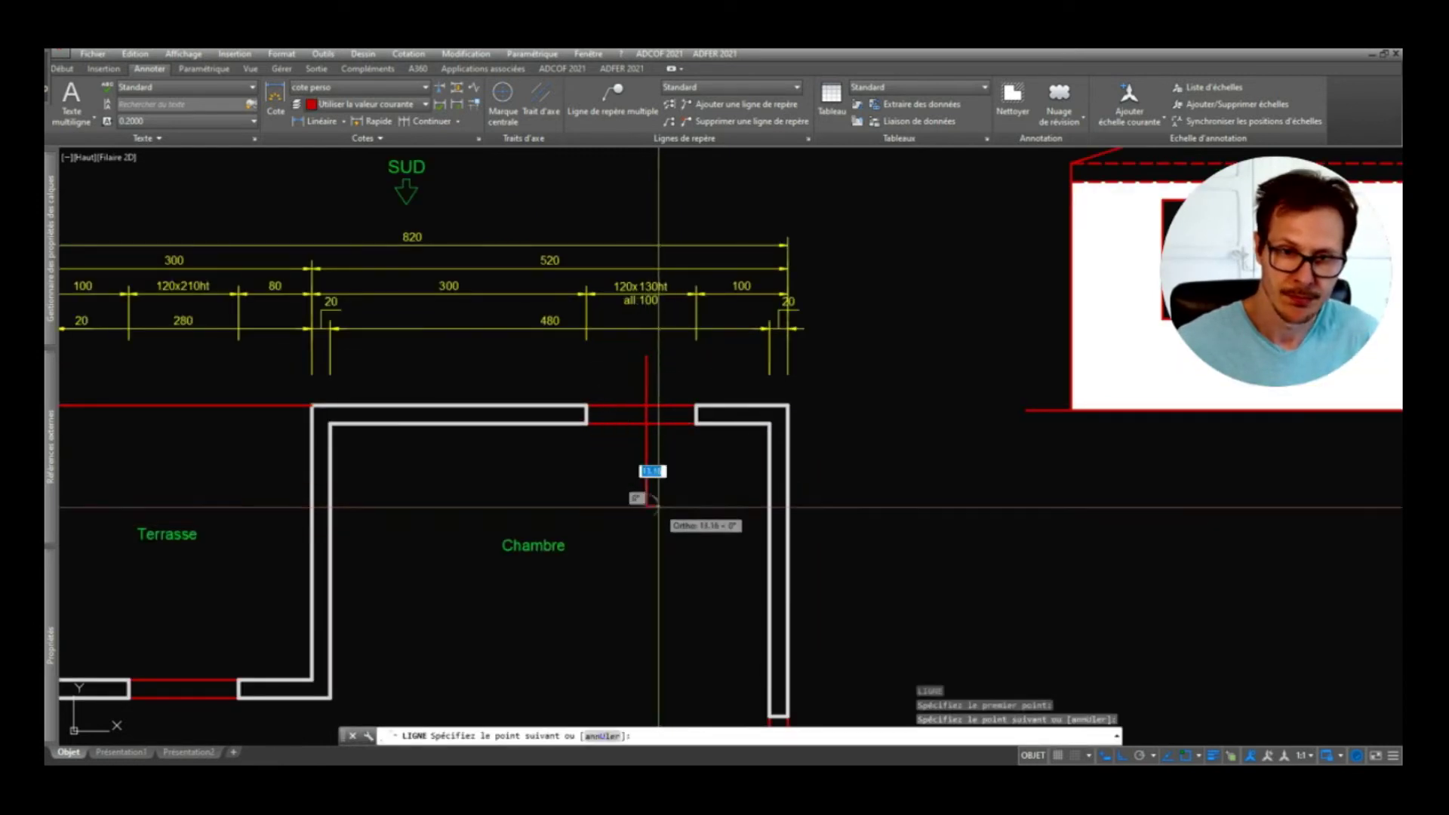
{"action": "key", "text": "Escape"}
{"action": "scroll", "coordinate": [638, 400], "scroll_direction": "down", "scroll_amount": 2}
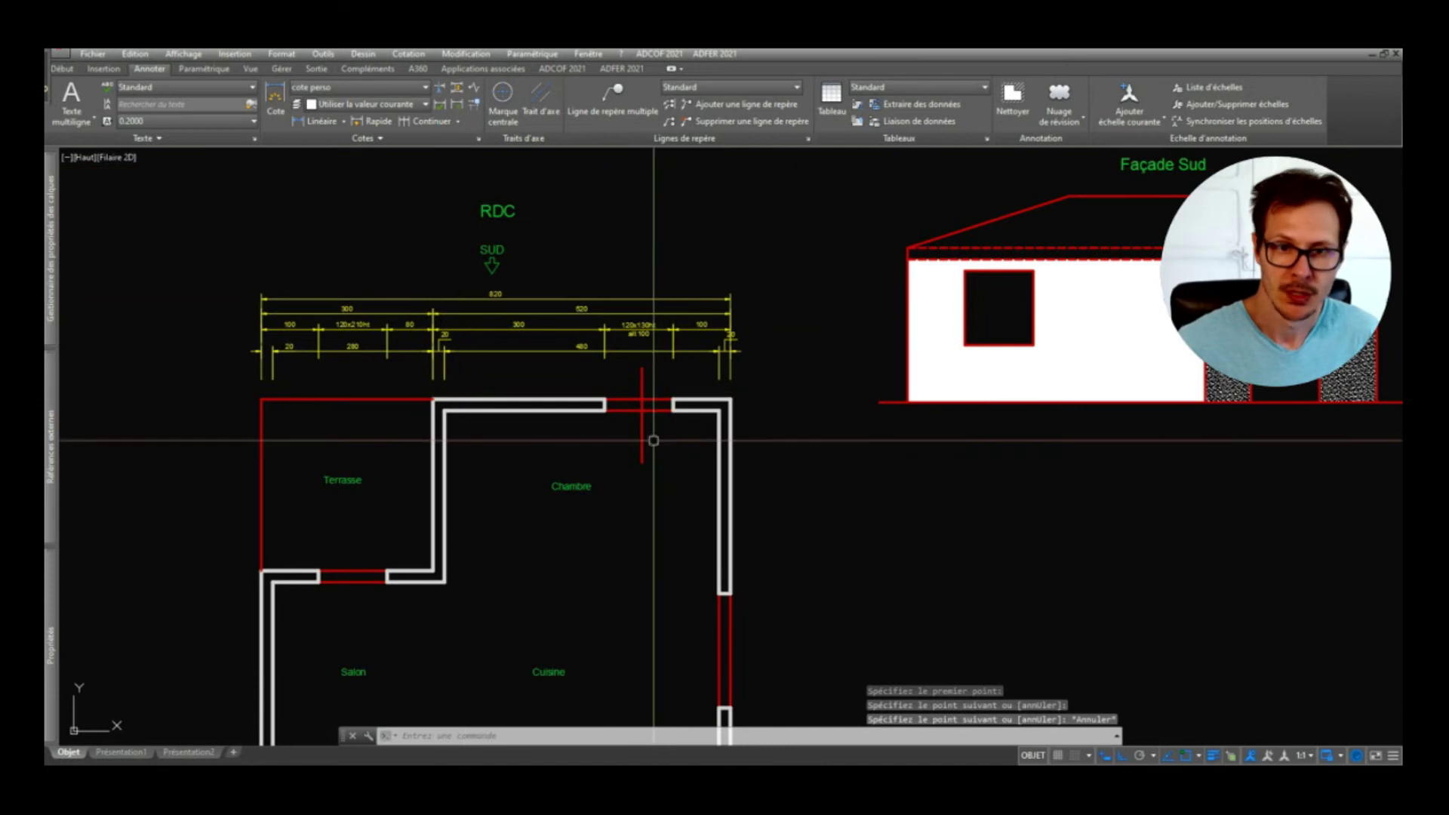
{"action": "left_click", "coordinate": [654, 439]}
{"action": "left_click", "coordinate": [618, 440]}
{"action": "key", "text": "Escape"}
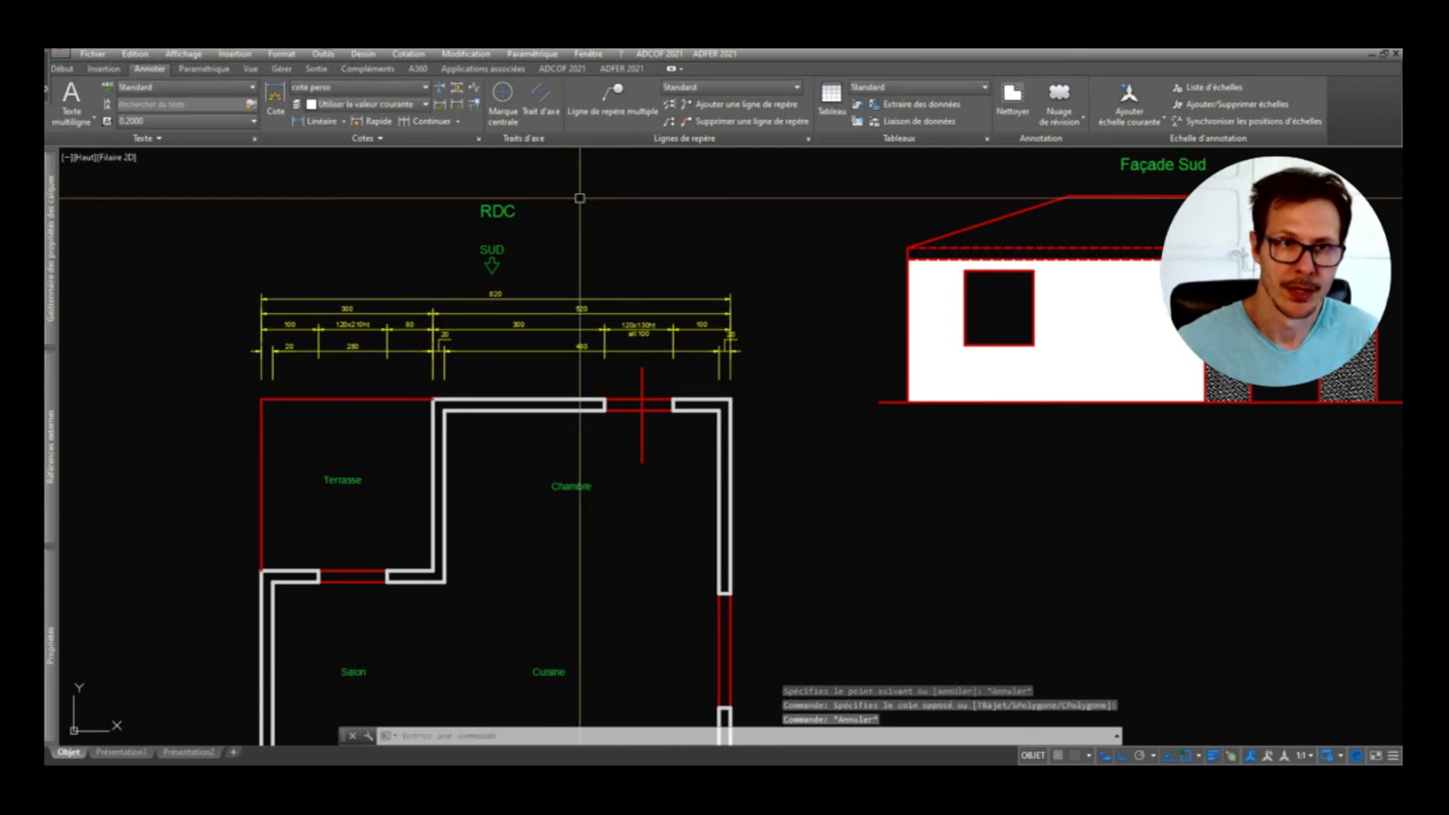
Step: Load the AXES linetype from acad.lin into the drawing
{"action": "left_click", "coordinate": [282, 54]}
{"action": "left_click", "coordinate": [309, 129]}
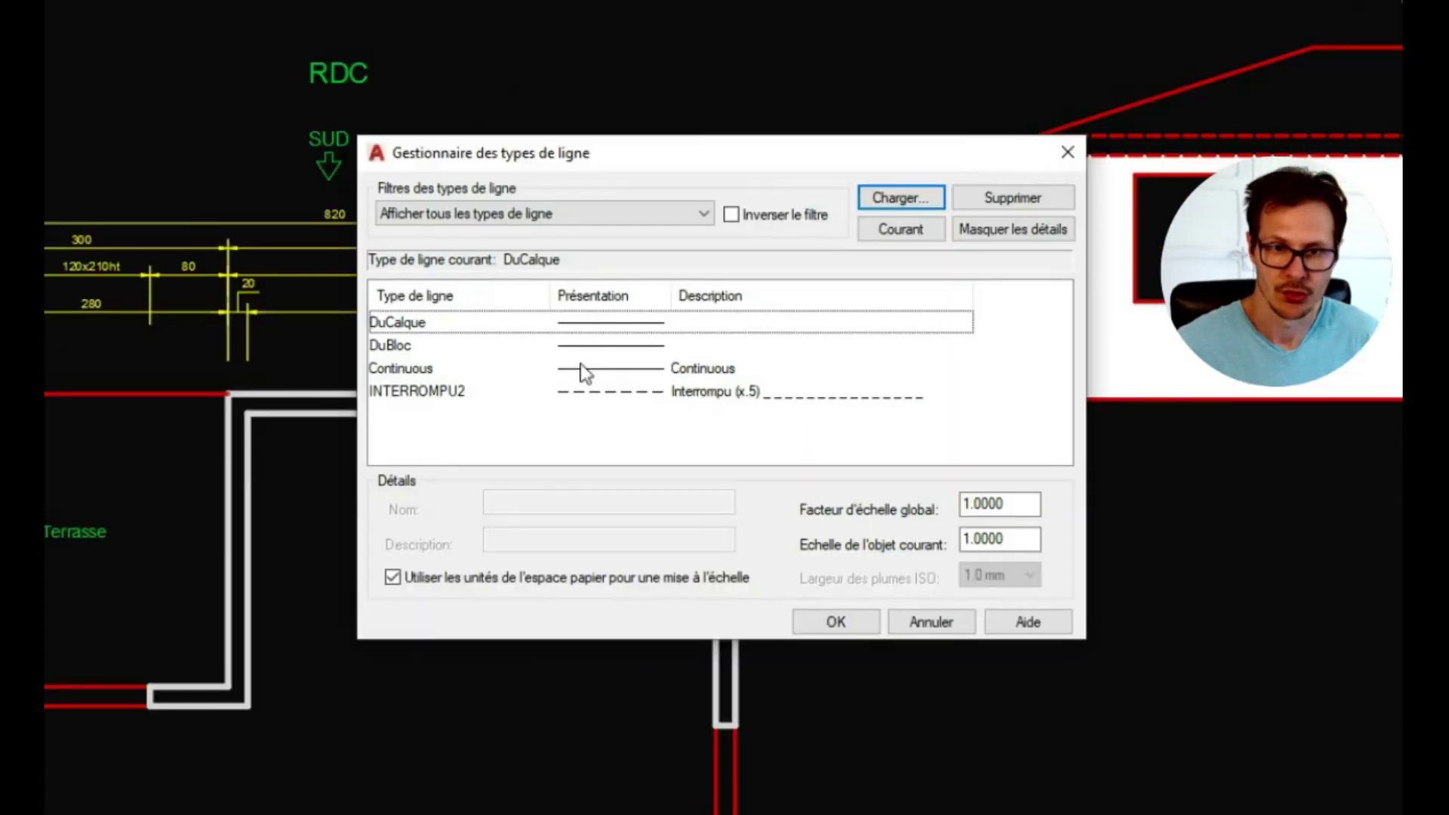
{"action": "left_click", "coordinate": [898, 198]}
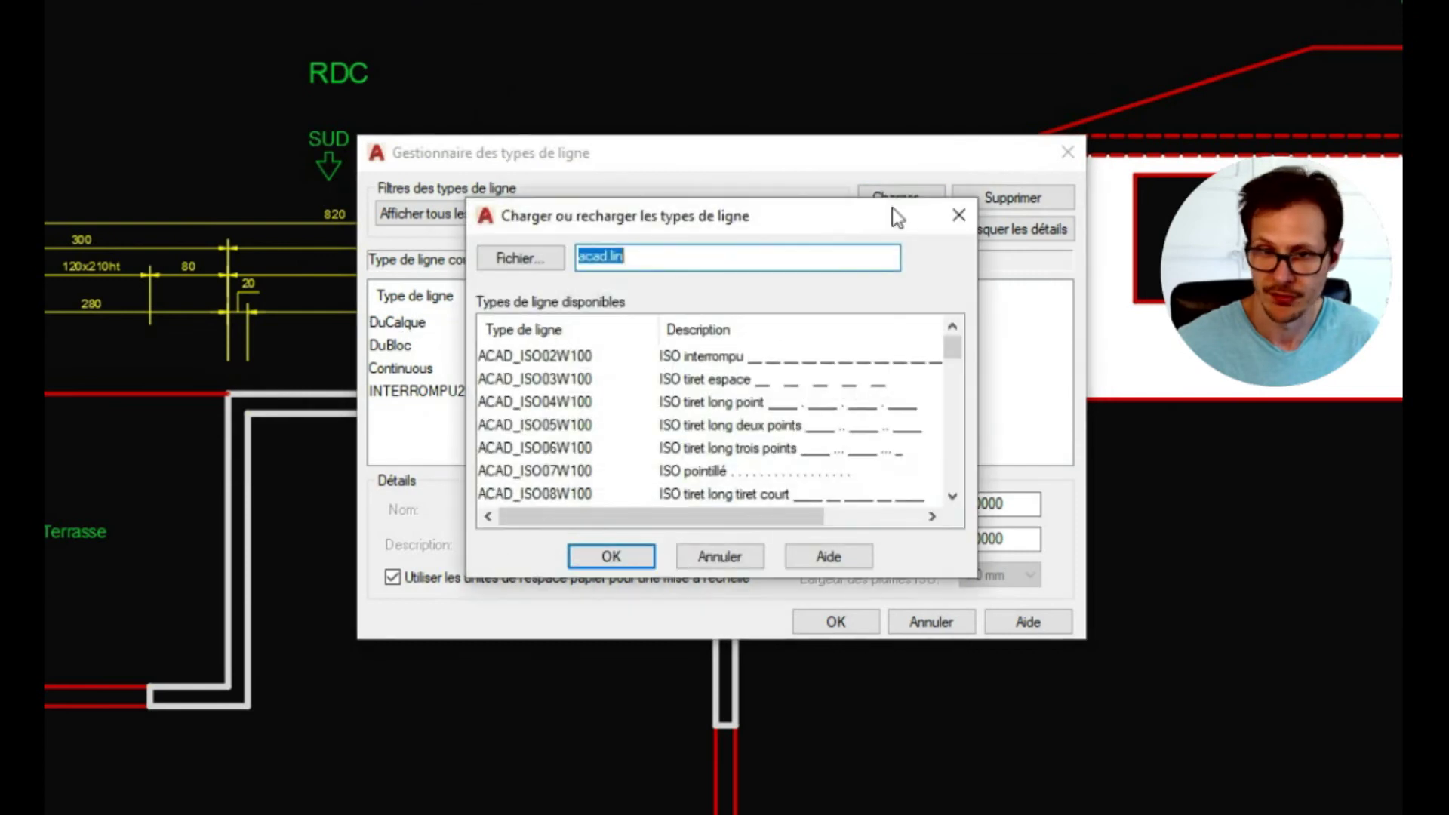
{"action": "scroll", "coordinate": [822, 428], "scroll_direction": "down", "scroll_amount": 3}
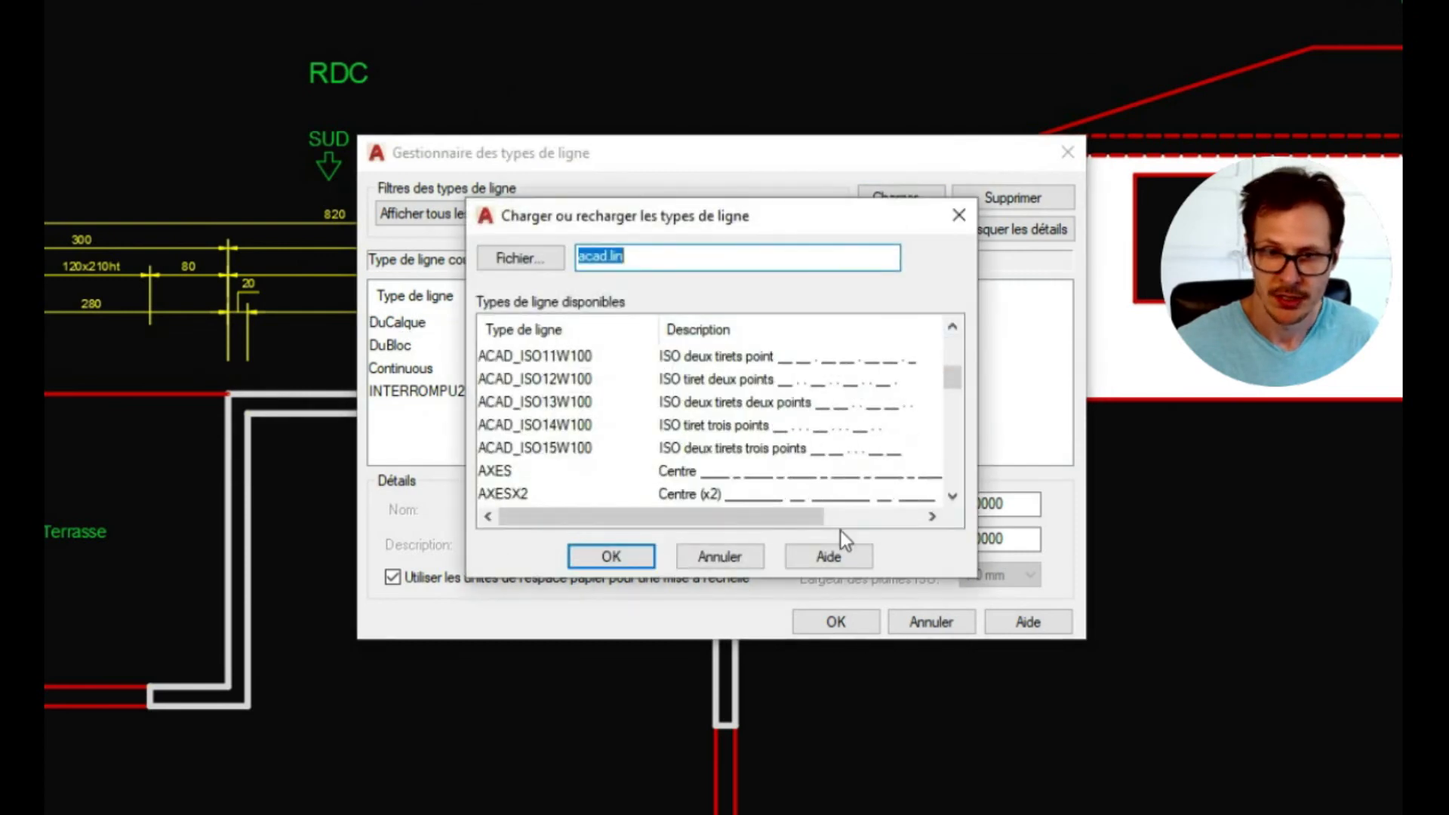
{"action": "double_click", "coordinate": [684, 476]}
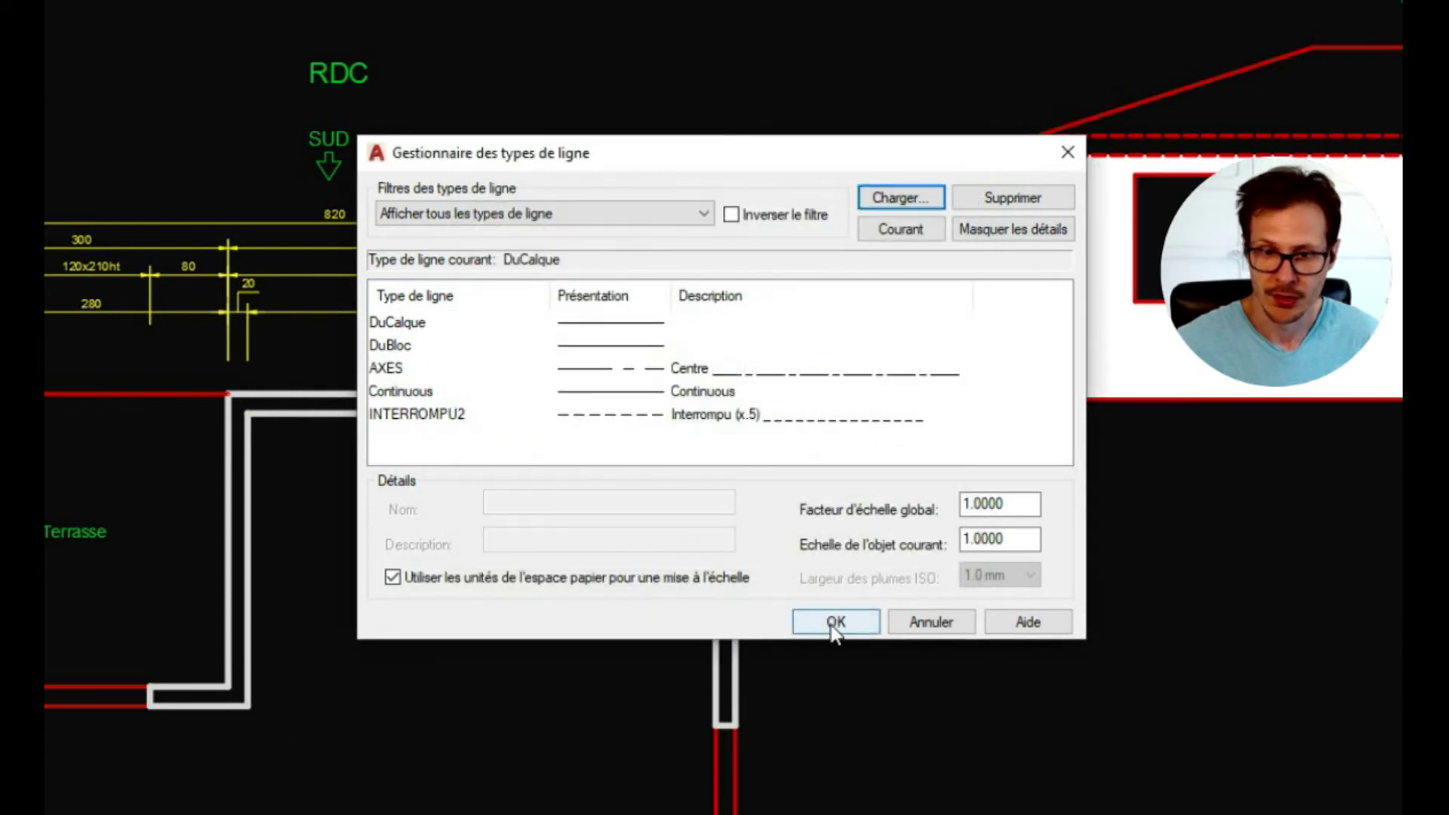
{"action": "left_click", "coordinate": [830, 625]}
Step: Apply the AXES linetype to the vertical section line through the Chambre window
{"action": "left_click", "coordinate": [614, 353]}
{"action": "left_click", "coordinate": [483, 352]}
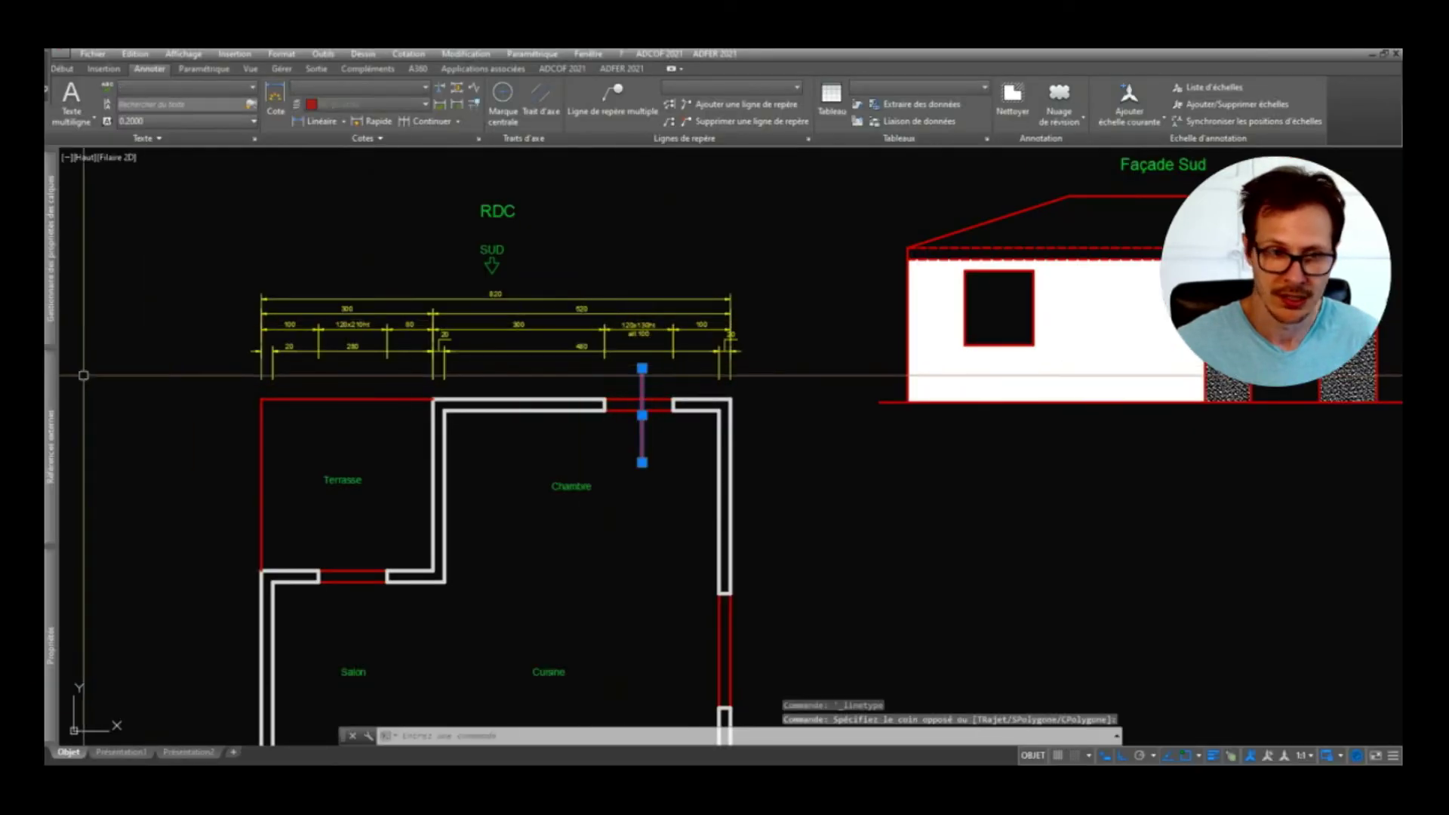
{"action": "mouse_move", "coordinate": [49, 584]}
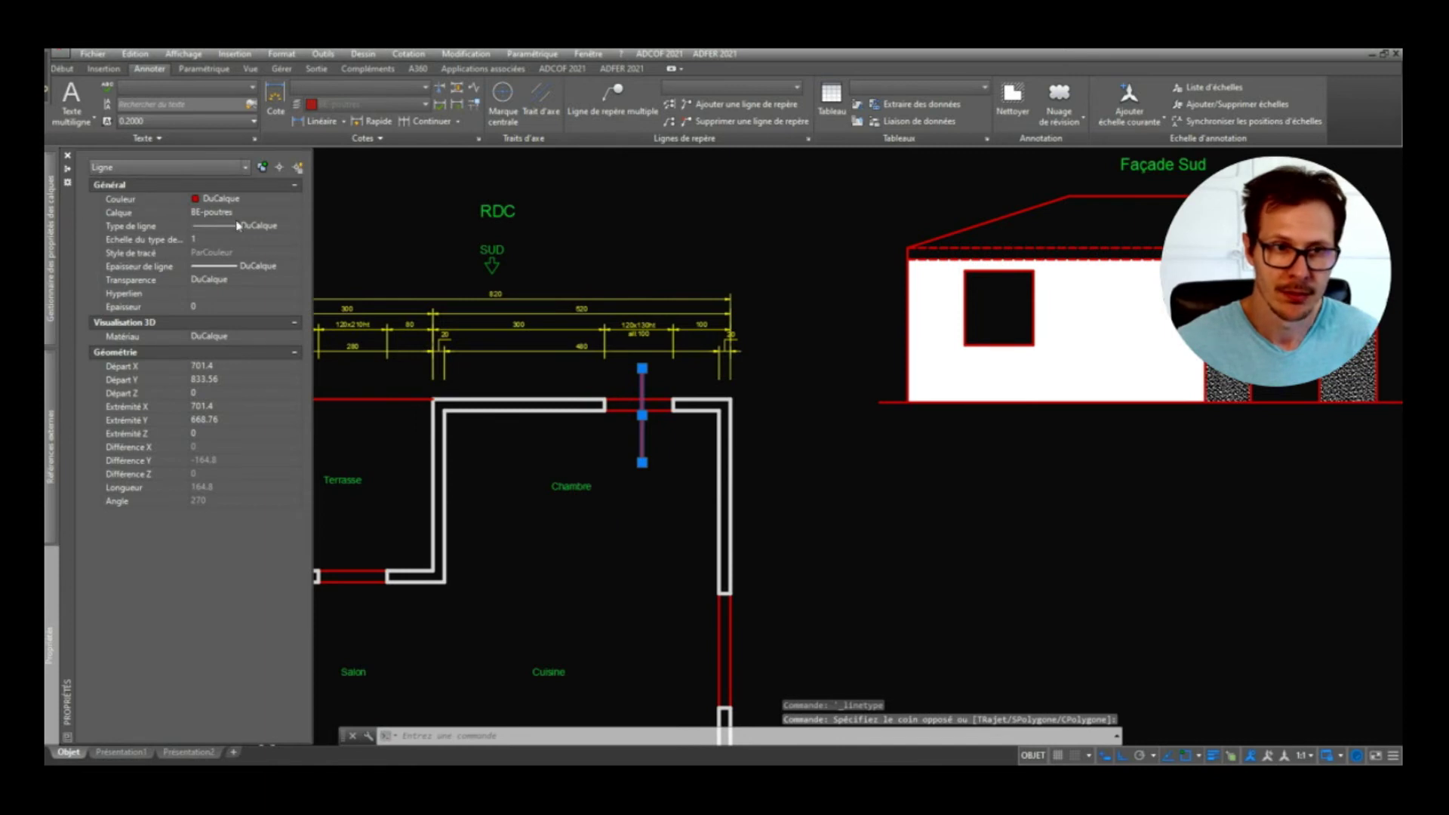
{"action": "left_click", "coordinate": [268, 266]}
{"action": "scroll", "coordinate": [636, 403], "scroll_direction": "up", "scroll_amount": 5}
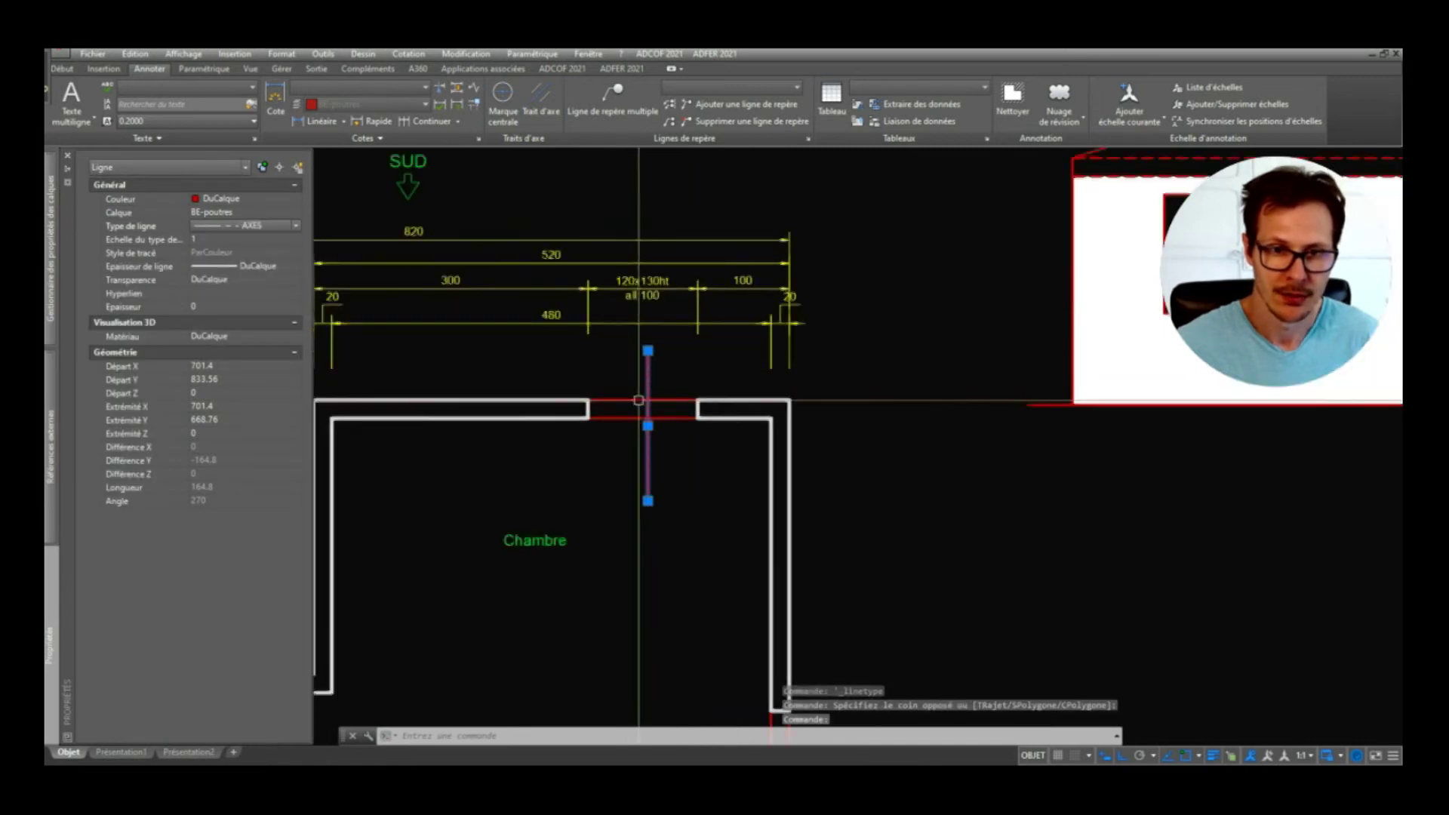
Step: Increase the linetype scale of the vertical section line so its dash-dot pattern shows clearly at plan scale
{"action": "mouse_move", "coordinate": [47, 613]}
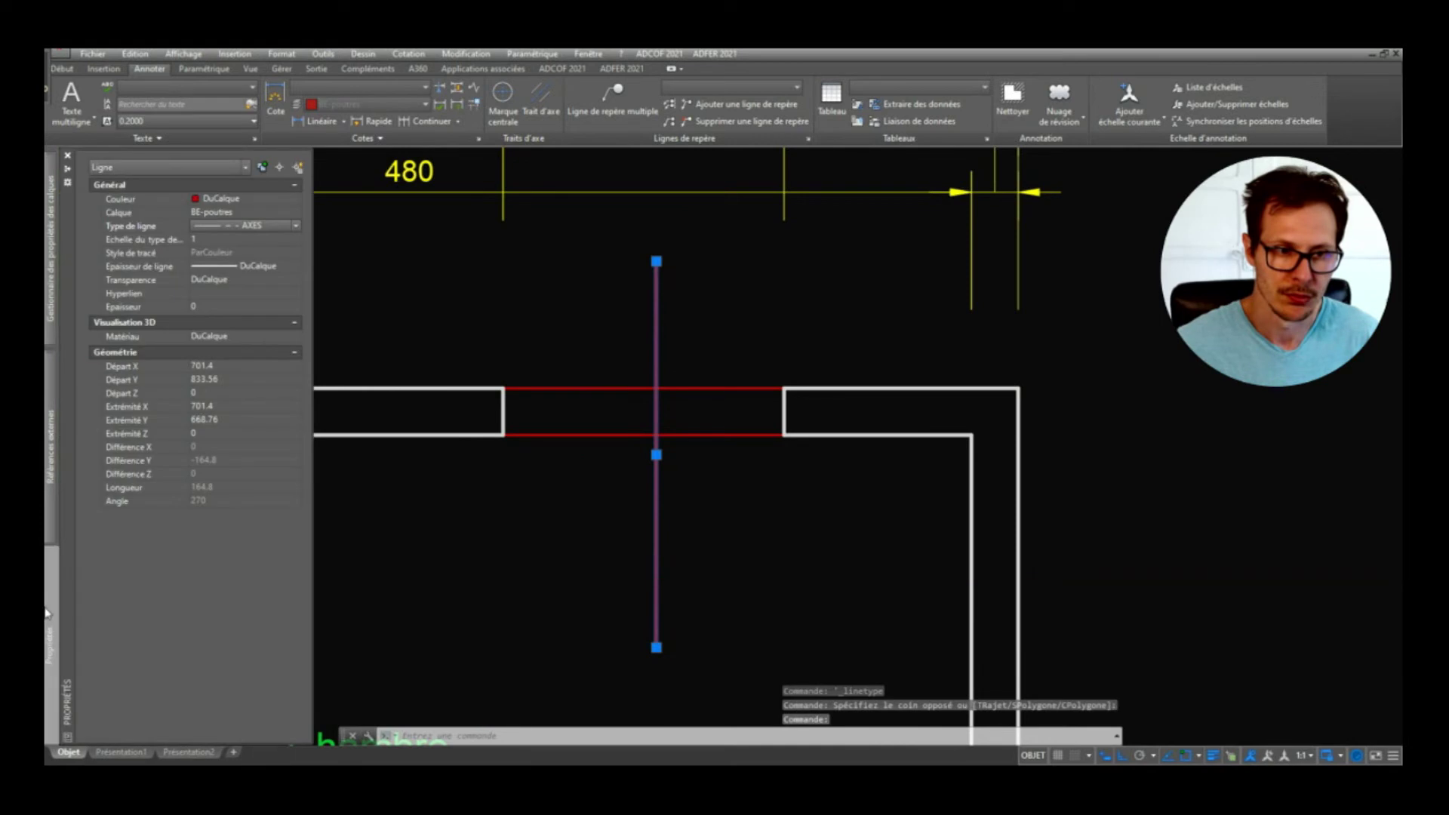
{"action": "left_click", "coordinate": [213, 240]}
{"action": "type", "text": "50"}
{"action": "key", "text": "Return"}
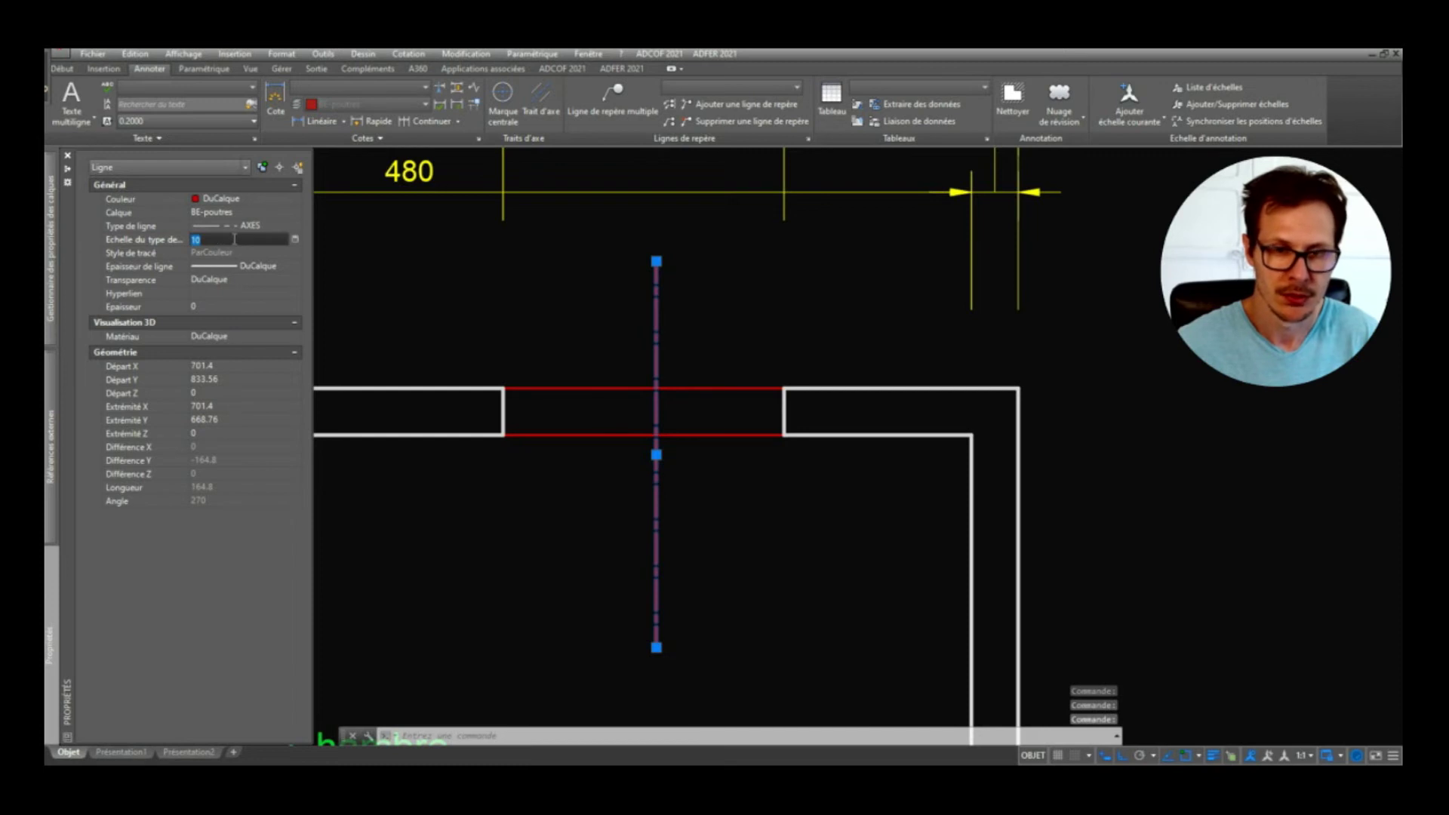
{"action": "scroll", "coordinate": [680, 383], "scroll_direction": "down", "scroll_amount": 6}
{"action": "key", "text": "Escape"}
{"action": "scroll", "coordinate": [733, 356], "scroll_direction": "up", "scroll_amount": 4}
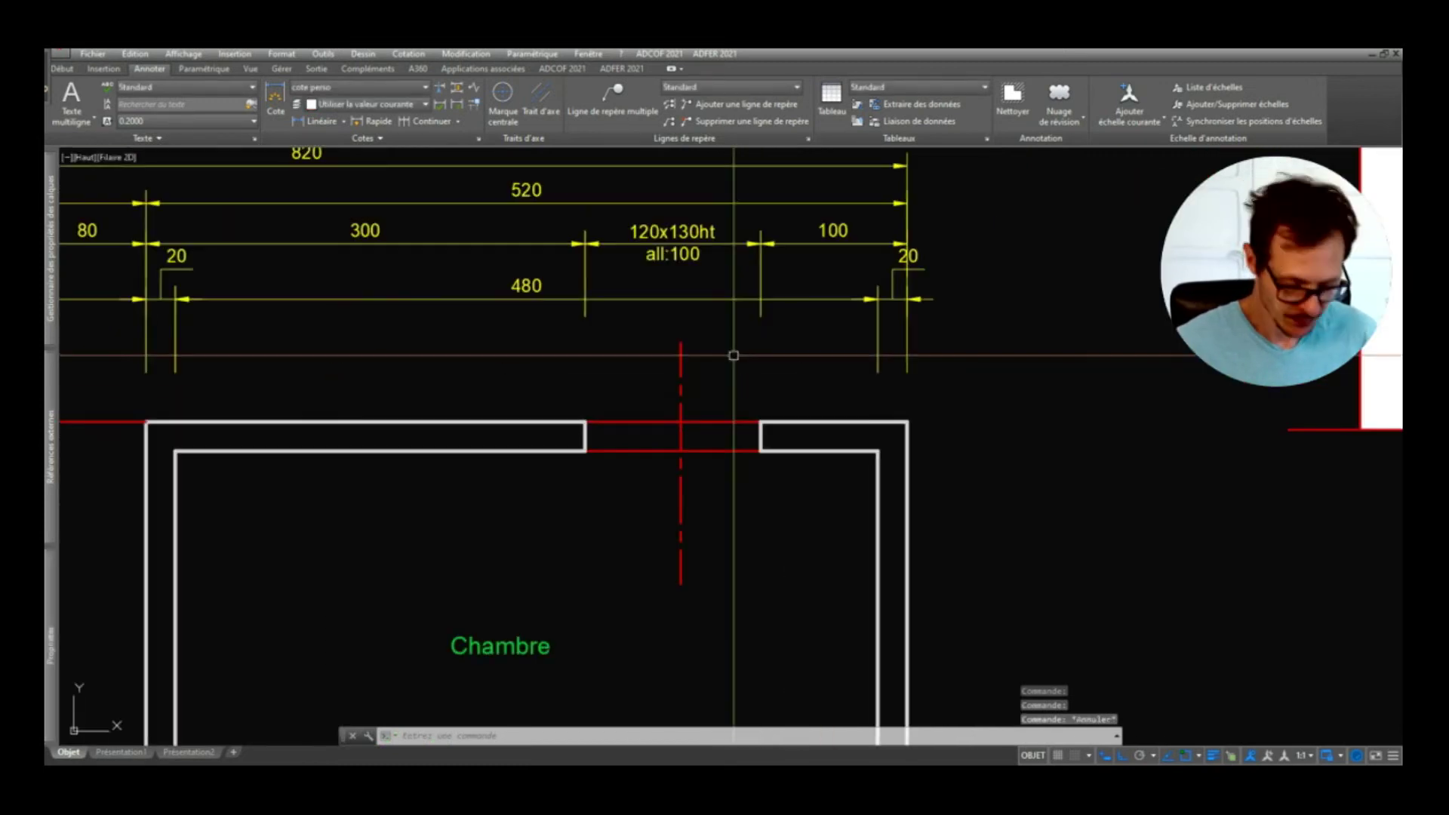
{"action": "key", "text": "Return"}
{"action": "left_click", "coordinate": [682, 362]}
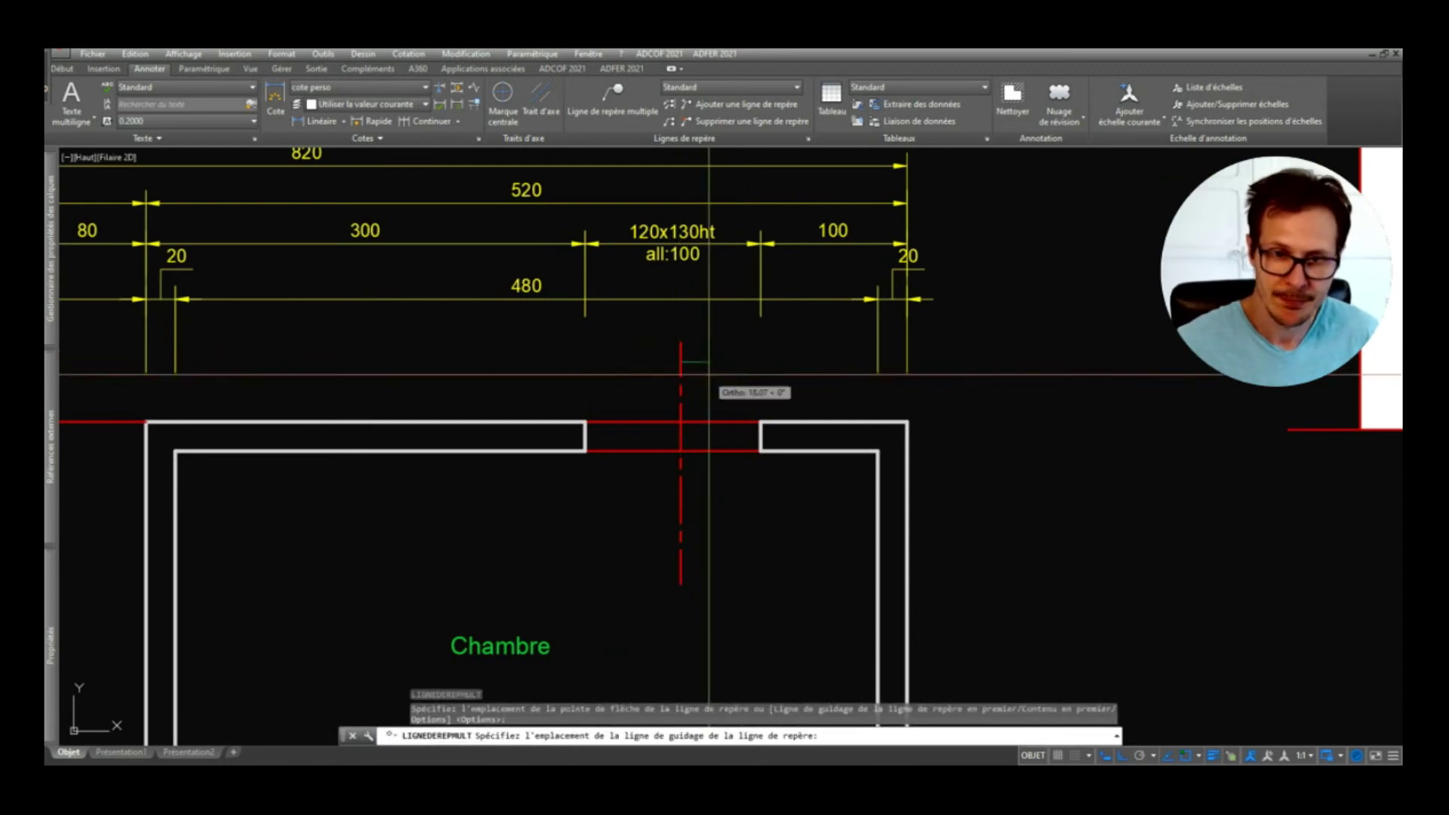
{"action": "key", "text": "Escape"}
Step: Draw a short line against the section line's upper end and lower its touching endpoint to form a diagonal half arrowhead
{"action": "scroll", "coordinate": [705, 356], "scroll_direction": "up", "scroll_amount": 1}
{"action": "type", "text": "l"}
{"action": "key", "text": "Return"}
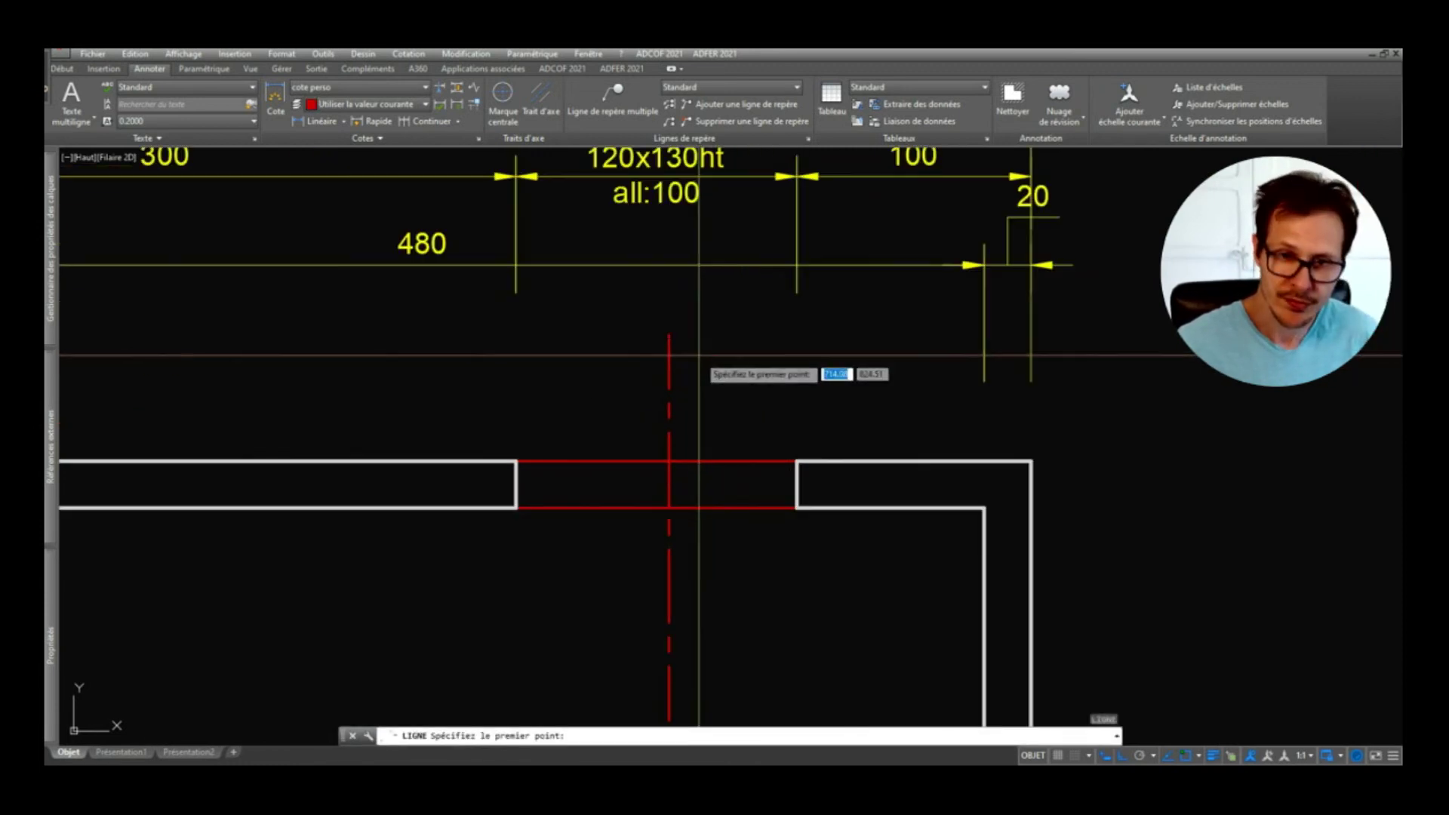
{"action": "left_click", "coordinate": [693, 358]}
{"action": "left_click", "coordinate": [671, 359]}
{"action": "key", "text": "Escape"}
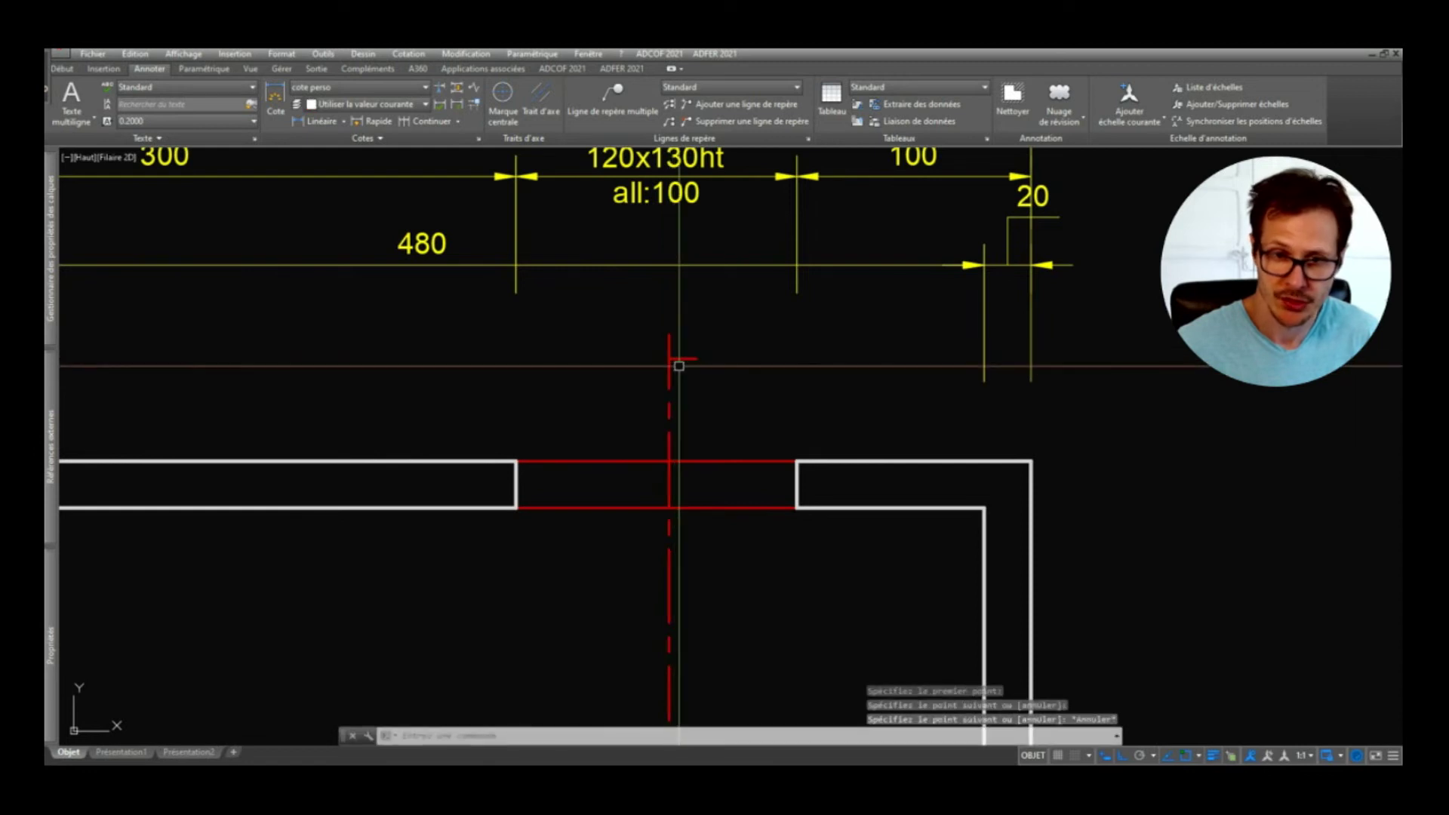
{"action": "left_click", "coordinate": [672, 356]}
{"action": "left_click", "coordinate": [669, 358]}
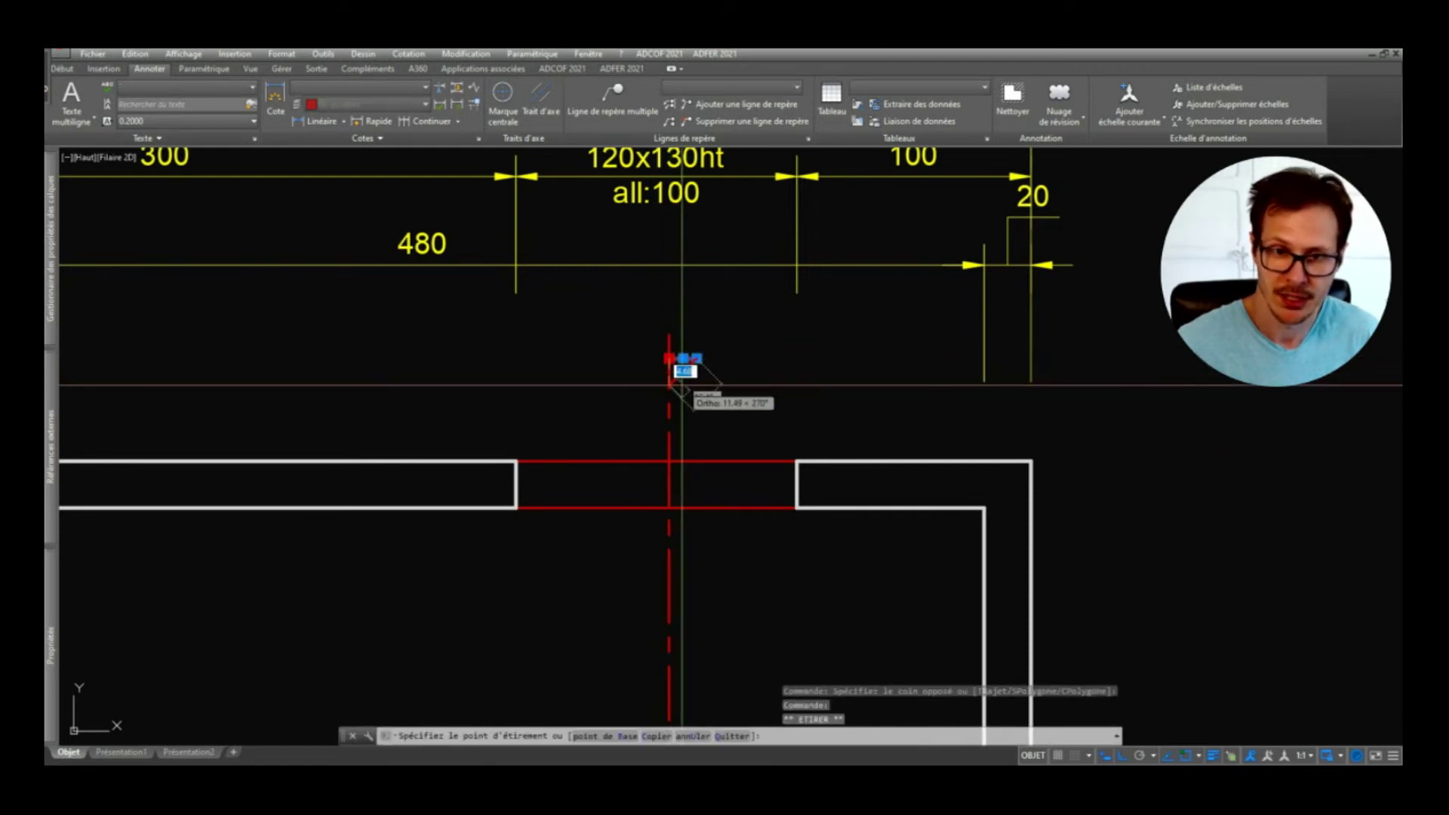
{"action": "left_click", "coordinate": [671, 381]}
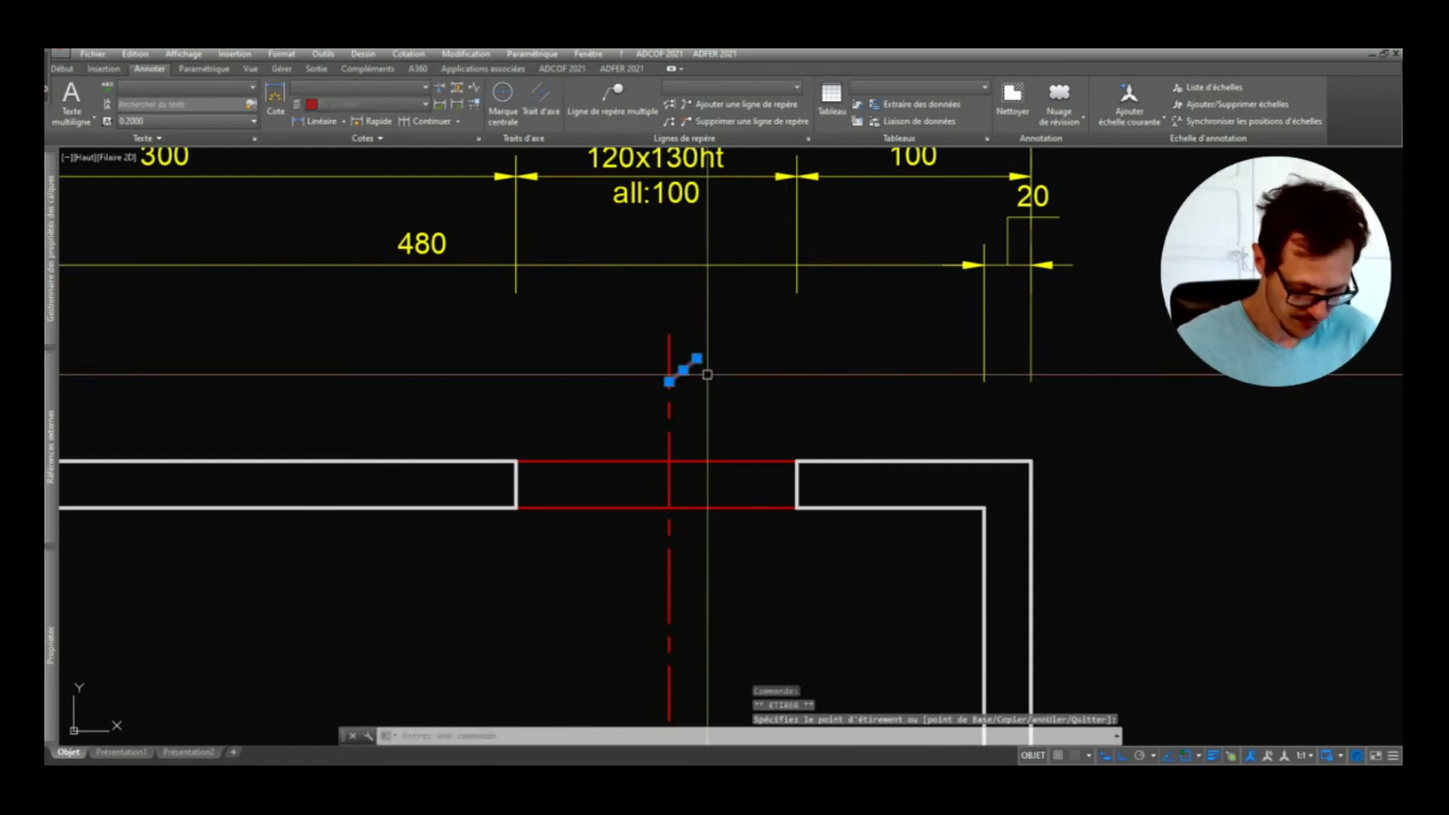
Step: Mirror the short diagonal line about a horizontal axis through its tip to complete the arrowhead
{"action": "key", "text": "Return"}
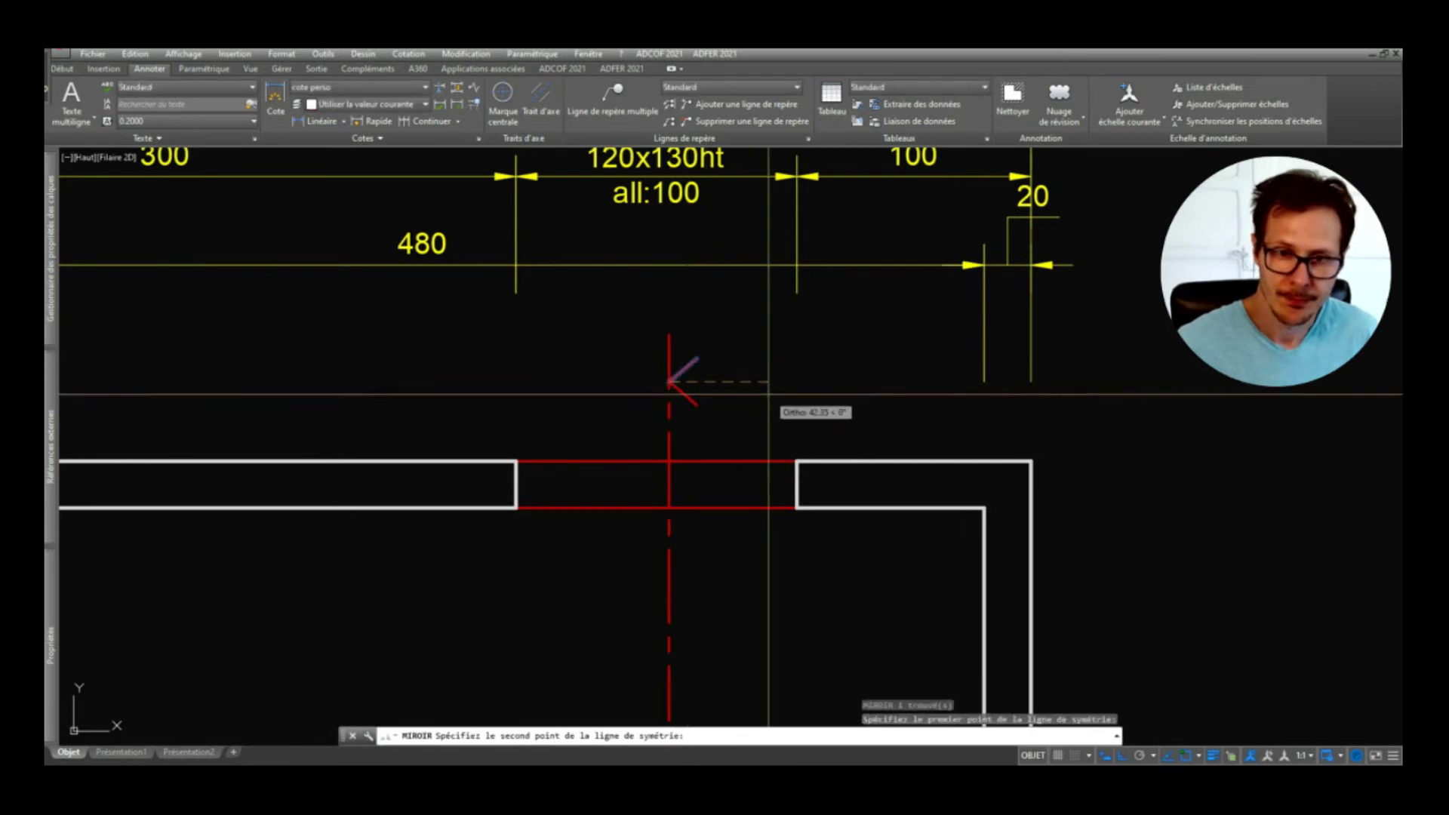
{"action": "left_click", "coordinate": [768, 393]}
{"action": "key", "text": "Return"}
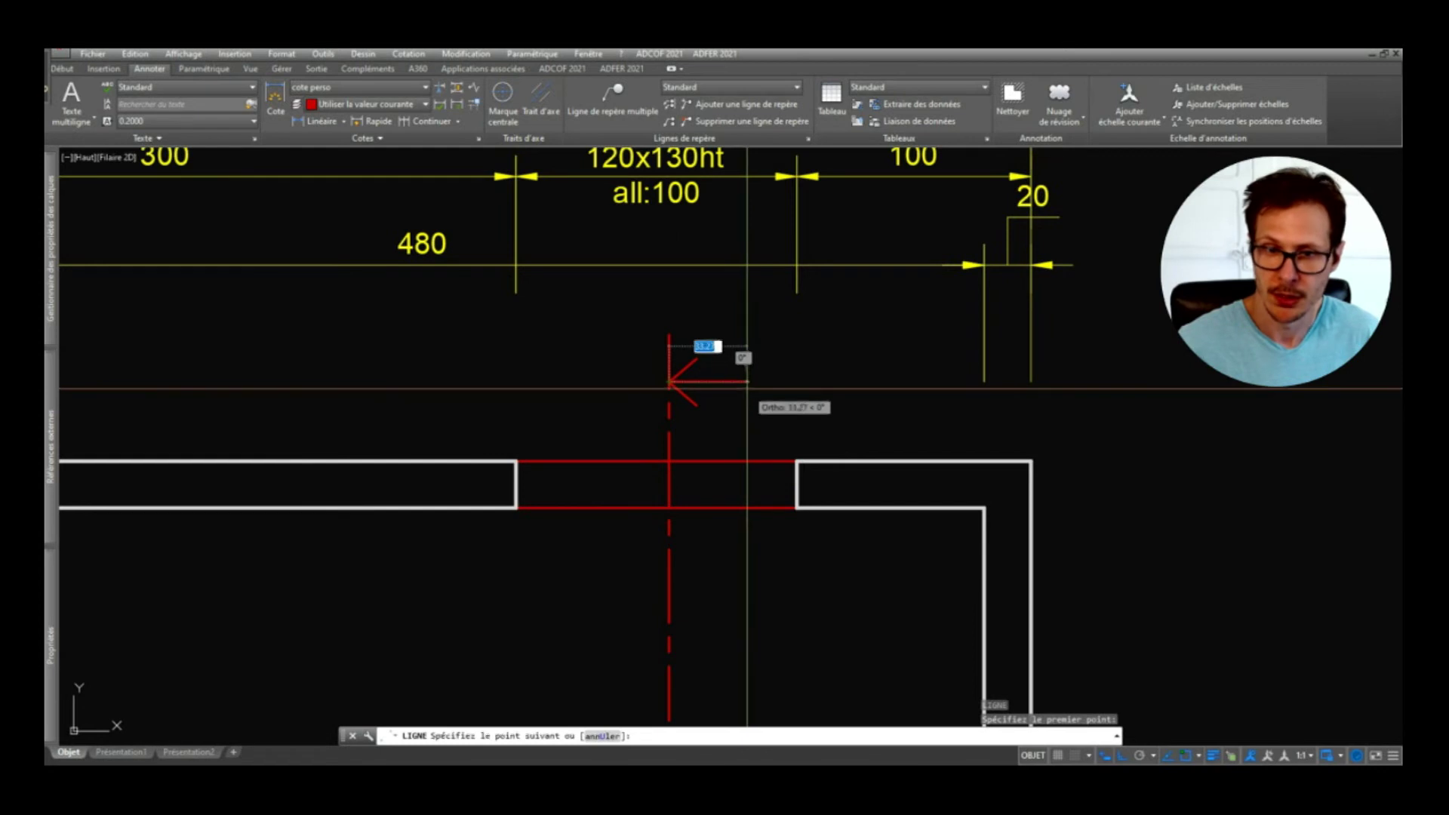
{"action": "key", "text": "Escape"}
{"action": "key", "text": "Escape"}
{"action": "scroll", "coordinate": [747, 388], "scroll_direction": "down", "scroll_amount": 4}
{"action": "scroll", "coordinate": [718, 372], "scroll_direction": "up", "scroll_amount": 4}
Step: Mirror the upper arrowhead about a horizontal axis near the section line's midpoint, keeping the original
{"action": "left_click", "coordinate": [737, 329]}
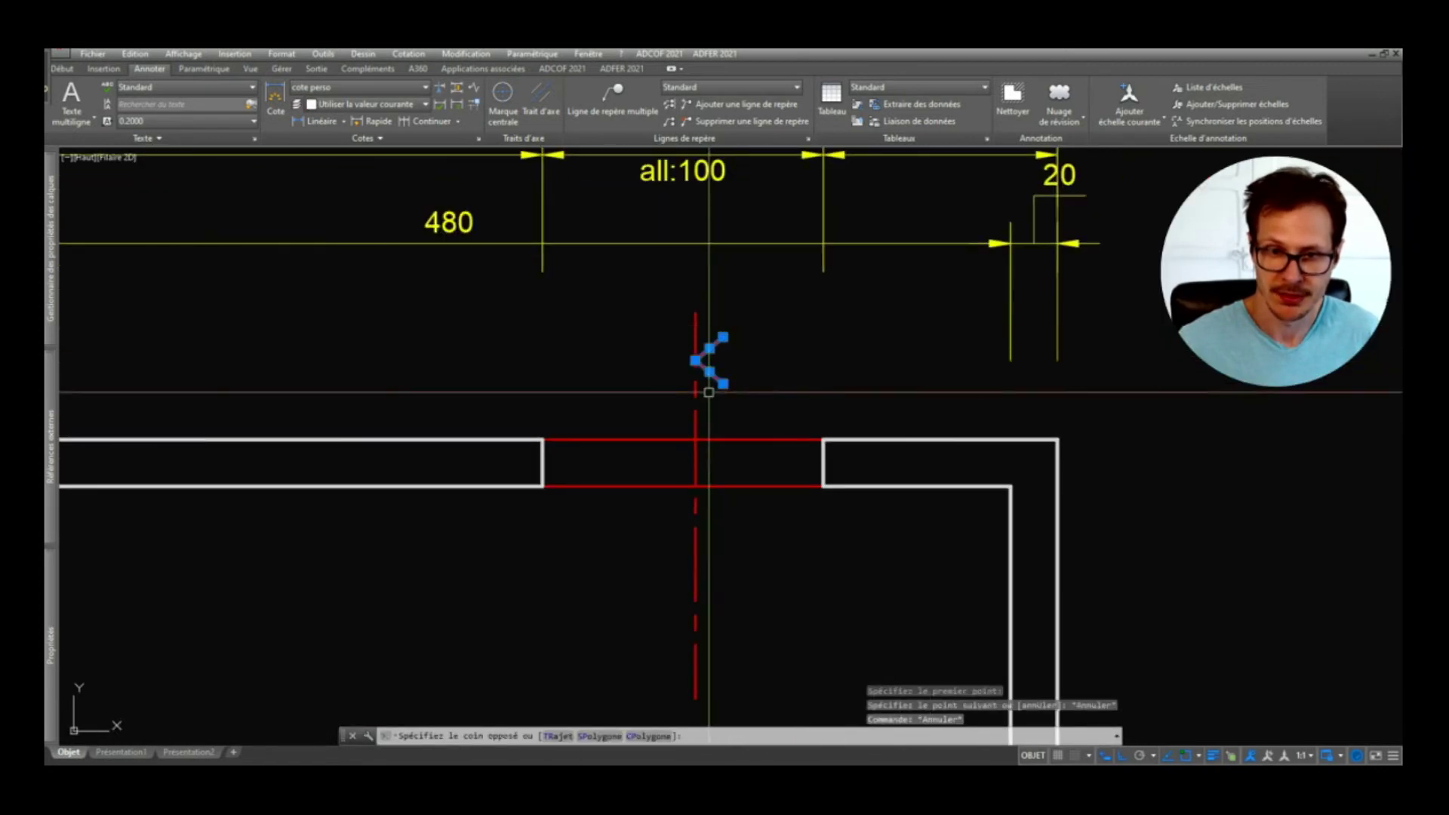
{"action": "left_click", "coordinate": [712, 386]}
{"action": "key", "text": "Return"}
{"action": "scroll", "coordinate": [717, 386], "scroll_direction": "down", "scroll_amount": 5}
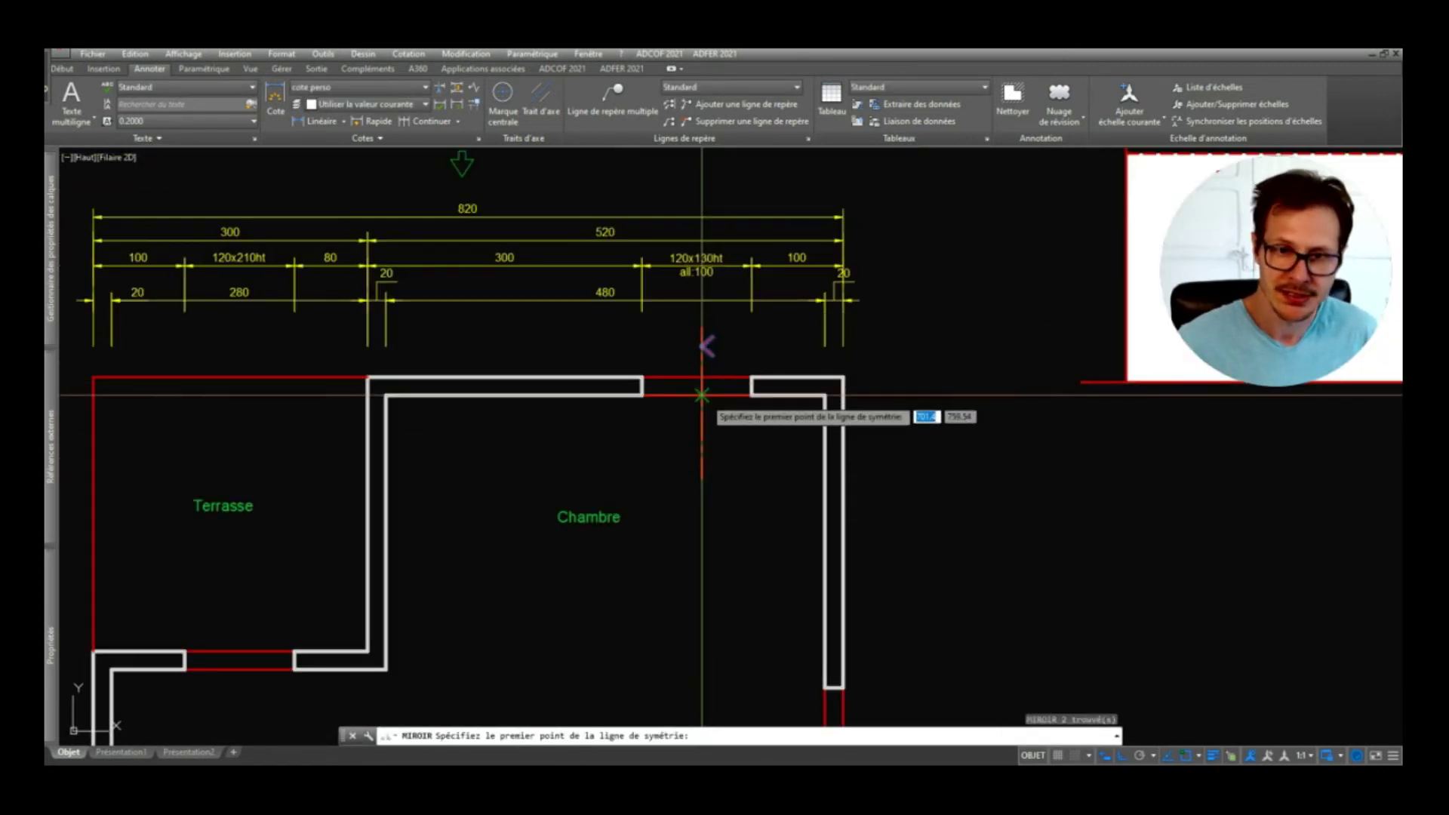
{"action": "left_click", "coordinate": [702, 403]}
{"action": "left_click", "coordinate": [725, 406]}
{"action": "key", "text": "Return"}
Step: Move the section line together with both arrowheads about 14 straight up
{"action": "left_click", "coordinate": [677, 320]}
{"action": "left_click", "coordinate": [744, 502]}
{"action": "type", "text": "d"}
{"action": "key", "text": "Return"}
{"action": "left_click", "coordinate": [763, 504]}
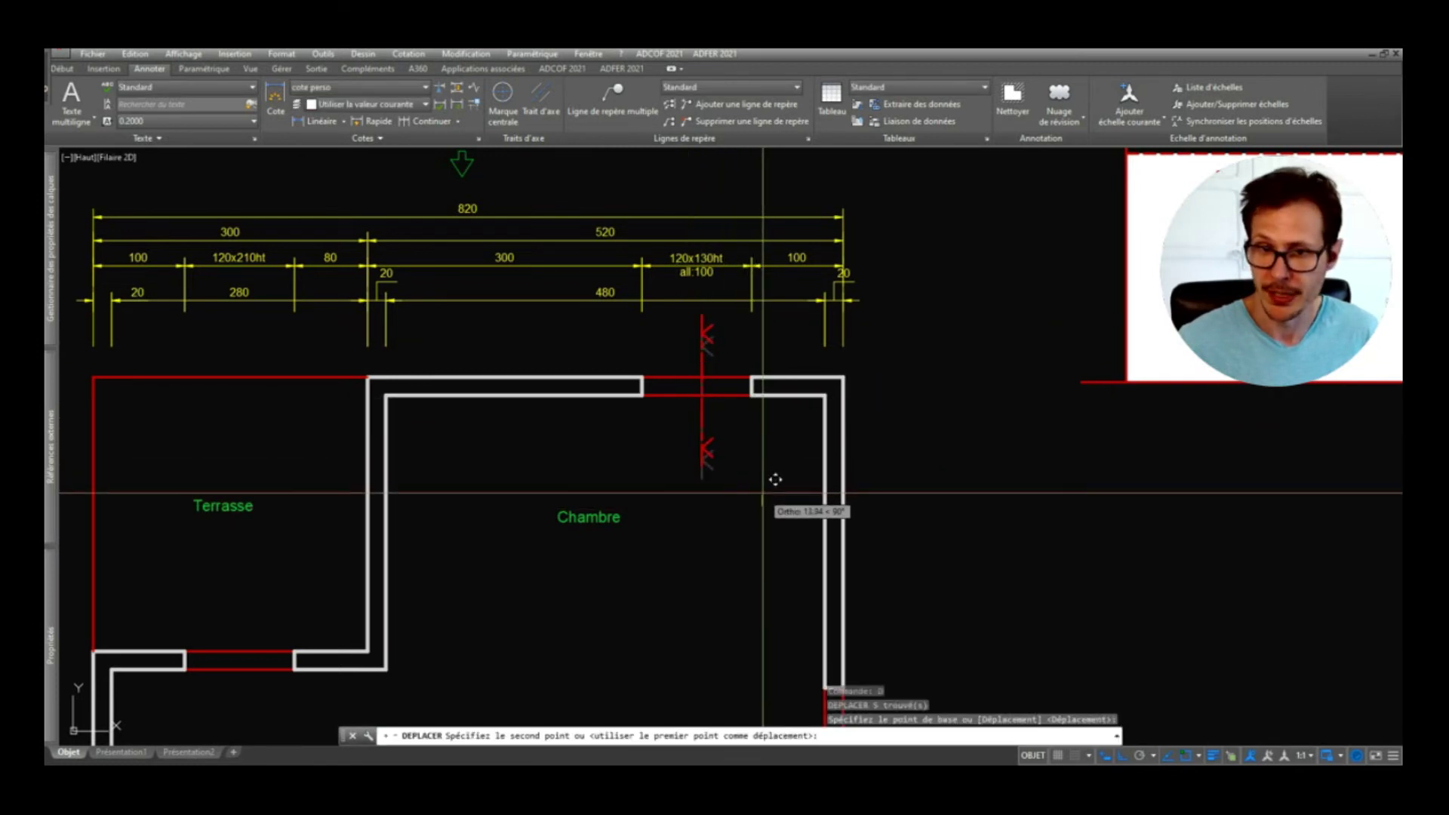
{"action": "left_click", "coordinate": [763, 491]}
{"action": "middle_click_drag", "start_coordinate": [732, 339], "coordinate": [696, 375]}
{"action": "scroll", "coordinate": [709, 349], "scroll_direction": "up", "scroll_amount": 1}
{"action": "scroll", "coordinate": [709, 350], "scroll_direction": "down", "scroll_amount": 1}
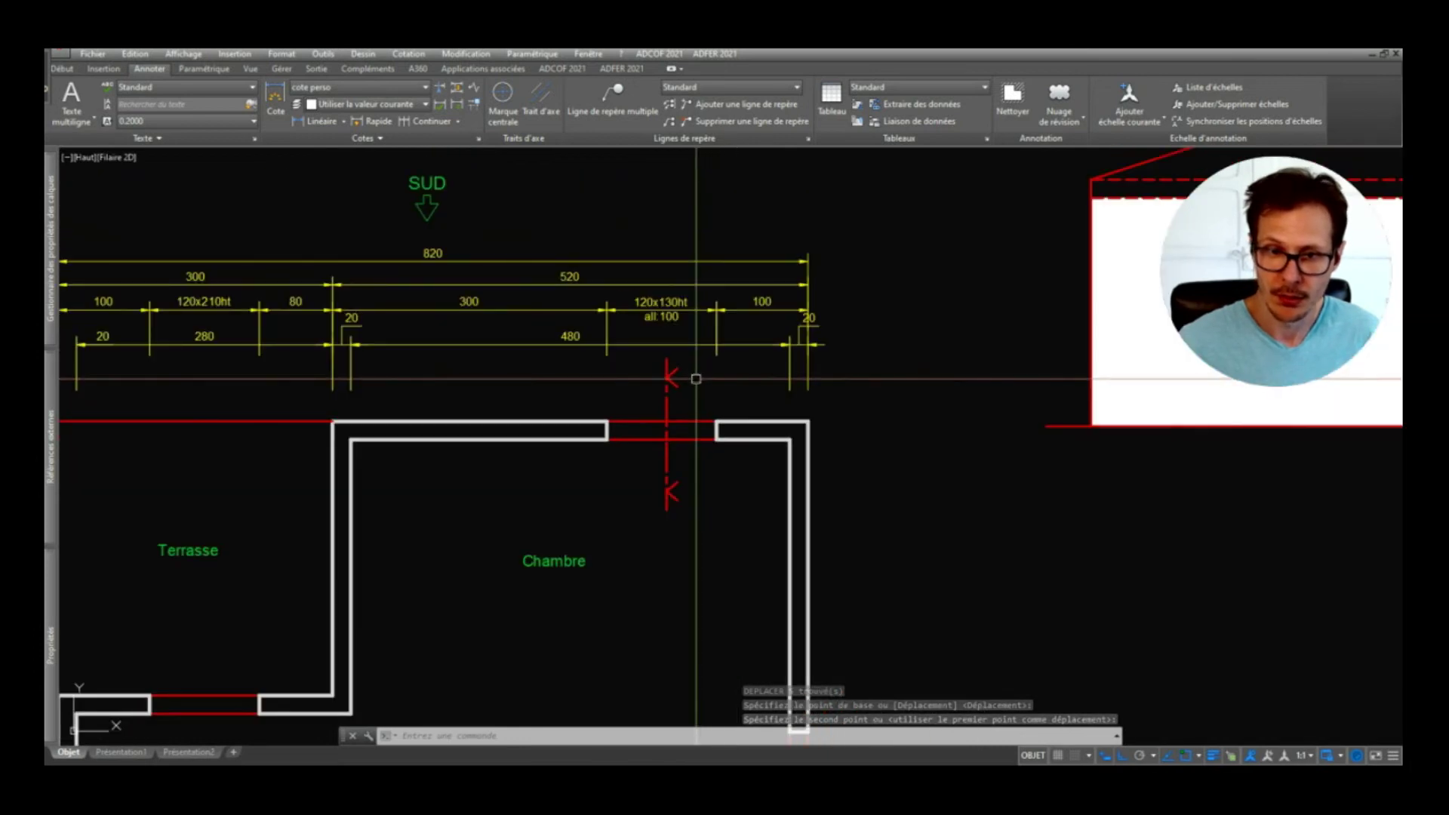
Step: Add the single-line text A beside the upper arrowhead, with the default height and rotation
{"action": "scroll", "coordinate": [695, 377], "scroll_direction": "up", "scroll_amount": 3}
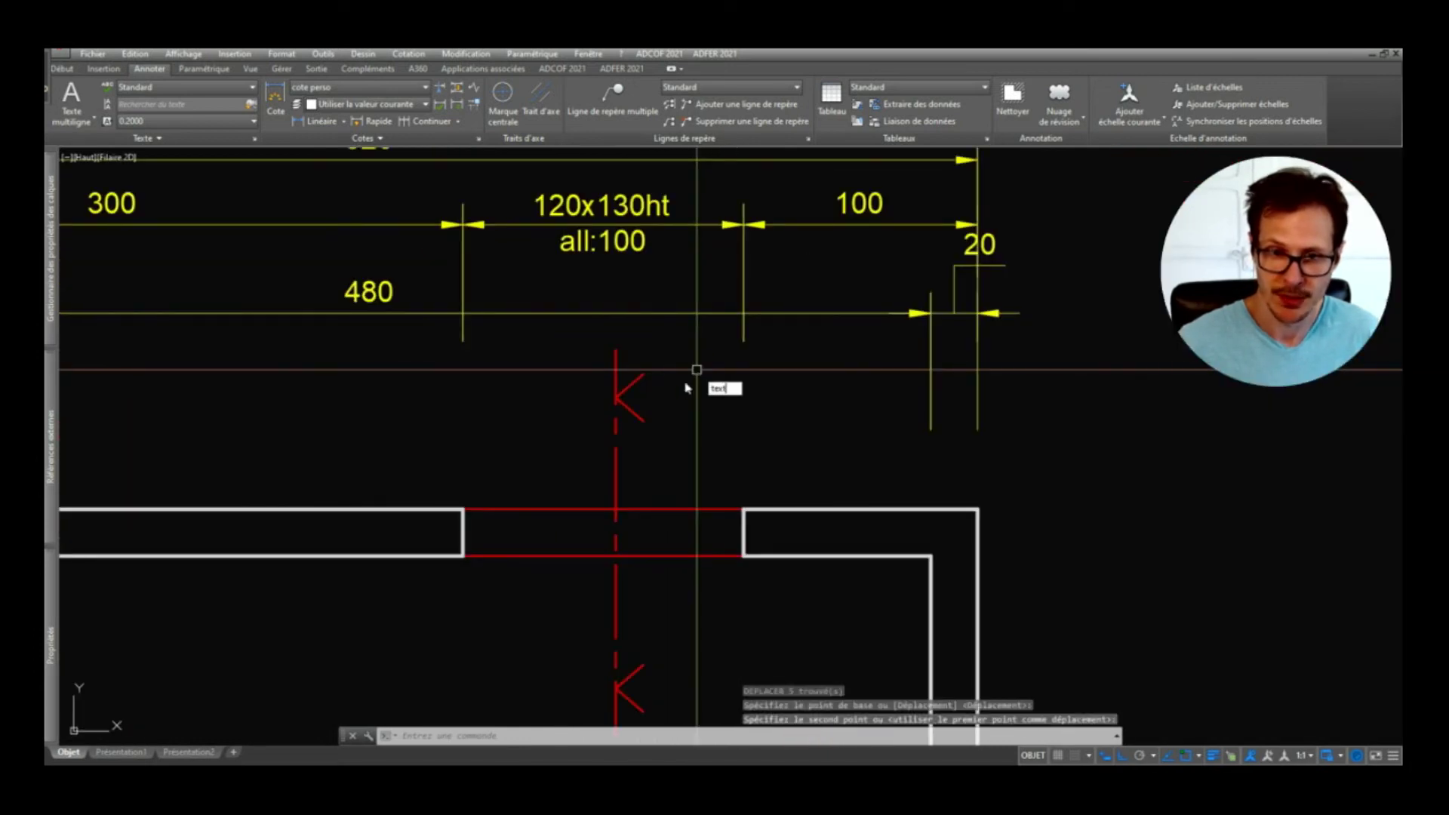
{"action": "key", "text": "Return"}
{"action": "left_click", "coordinate": [665, 385]}
{"action": "key", "text": "Return"}
{"action": "key", "text": "Return"}
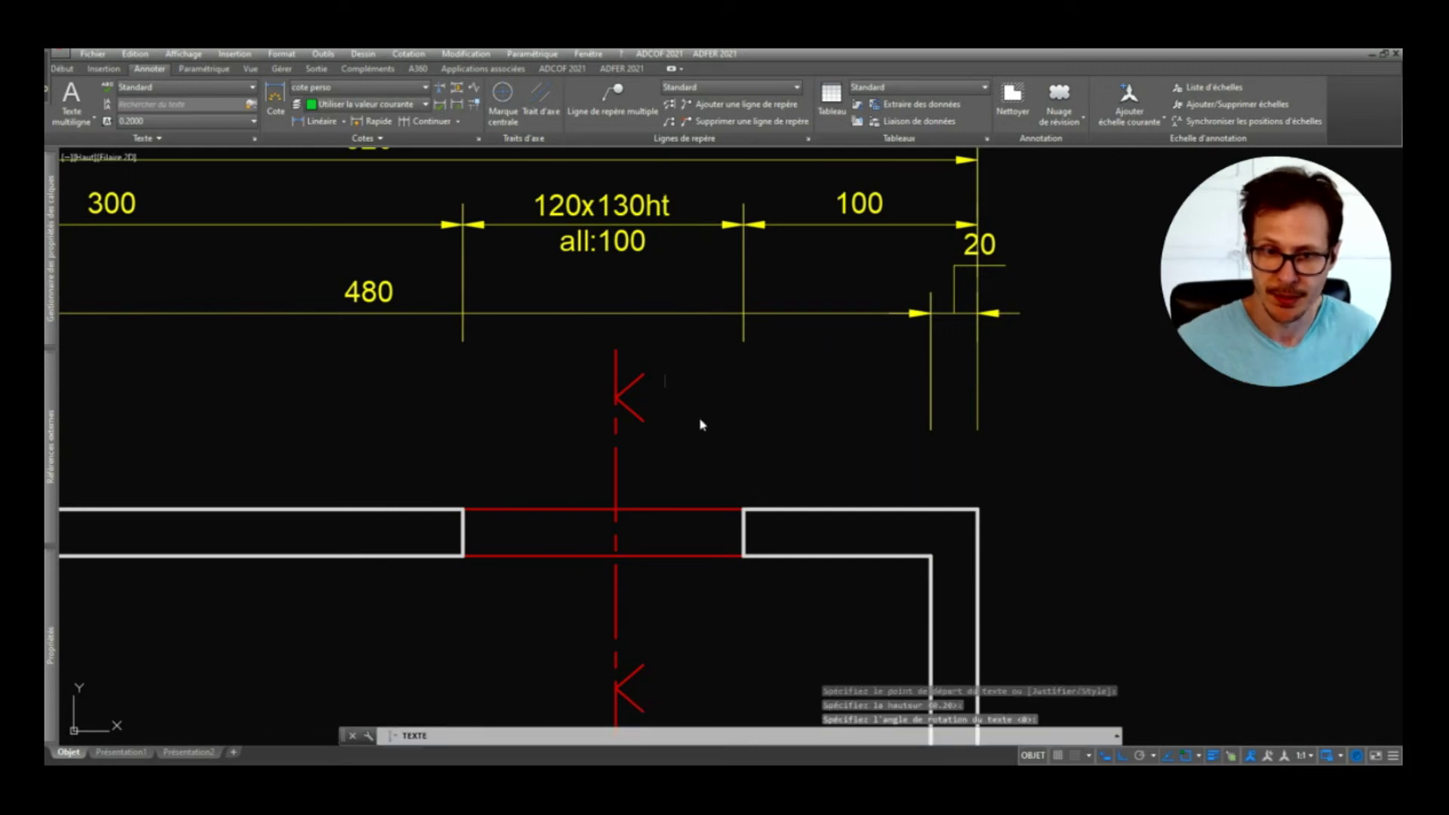
Step: Enlarge the text A to a readable height and move it down level with the upper arrowhead
{"action": "left_click", "coordinate": [637, 352]}
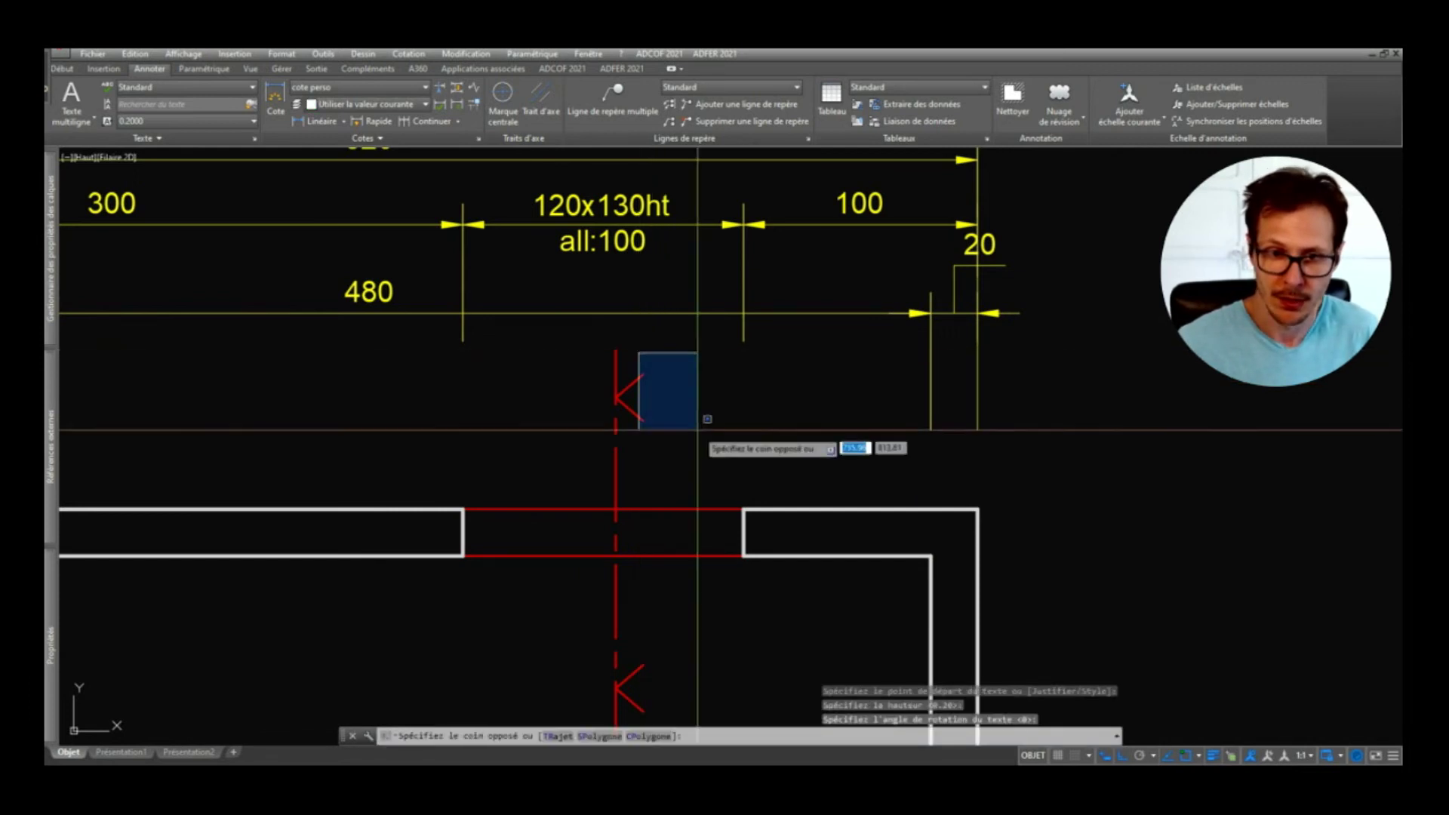
{"action": "left_click", "coordinate": [699, 430]}
{"action": "mouse_move", "coordinate": [51, 623]}
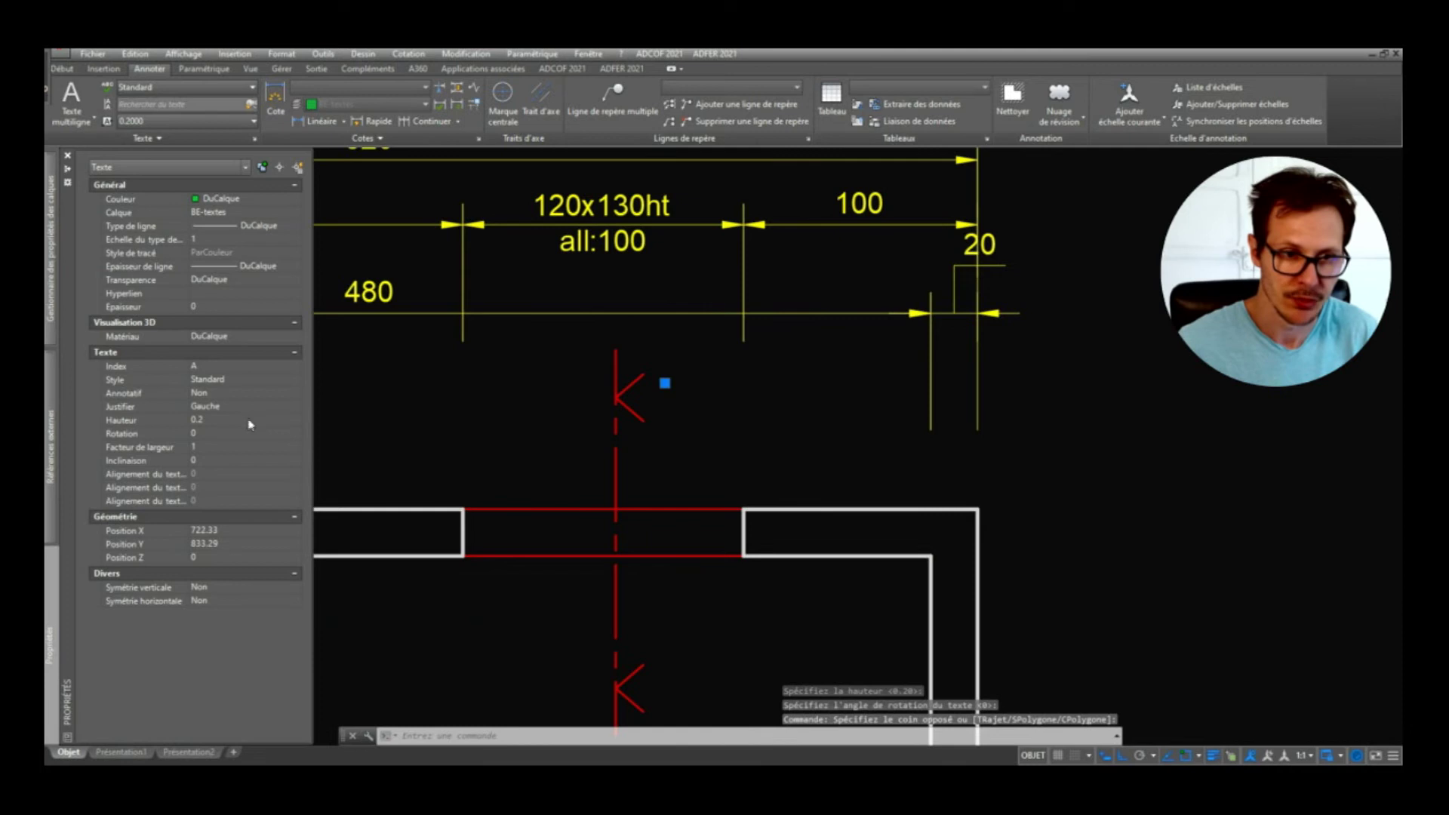
{"action": "type", "text": "d"}
{"action": "key", "text": "Return"}
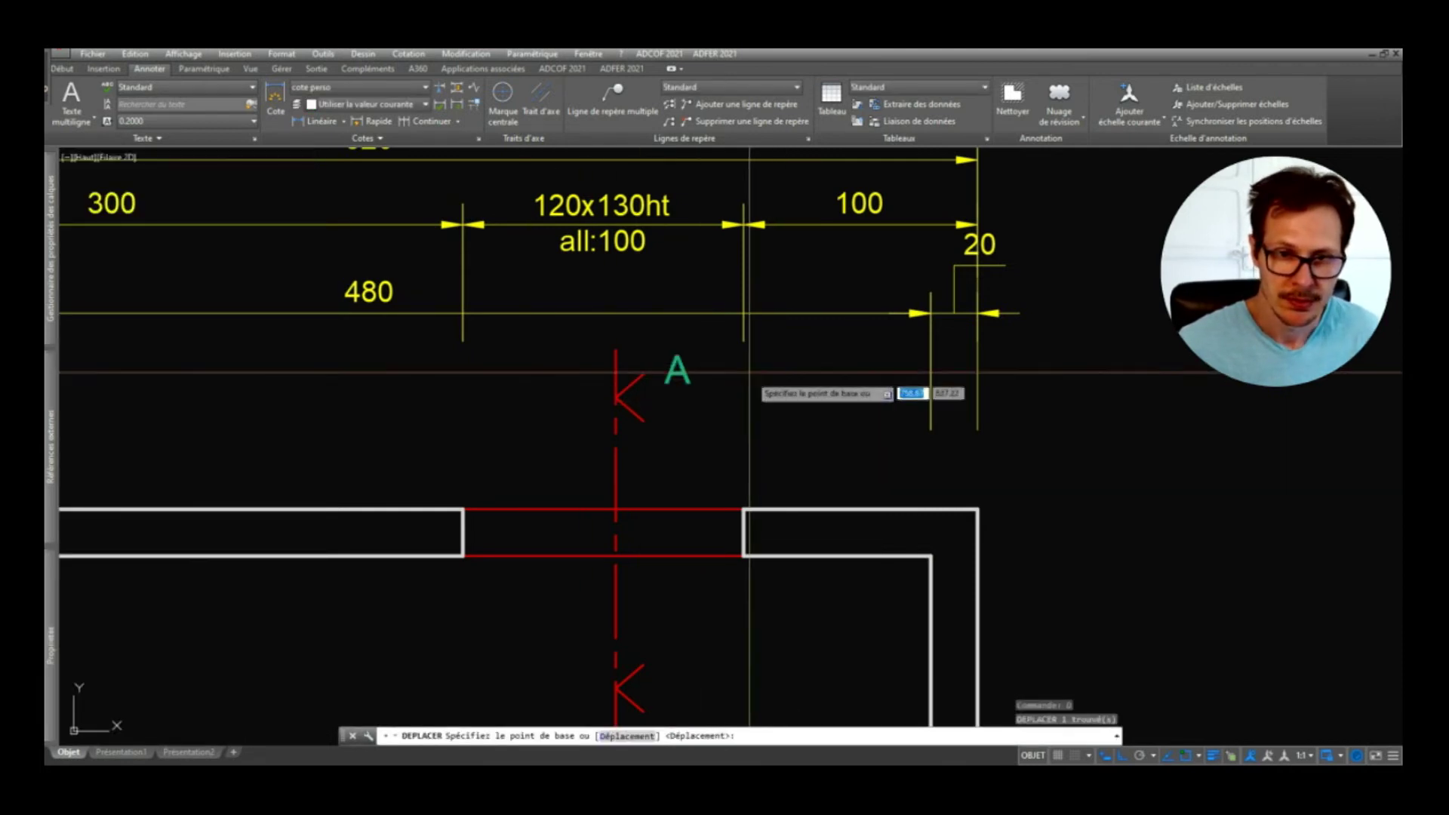
{"action": "left_click", "coordinate": [748, 370]}
{"action": "left_click", "coordinate": [750, 397]}
Step: Match the properties of the text A onto both arrowheads of the section line
{"action": "left_click", "coordinate": [695, 404]}
{"action": "type", "text": "ma"}
{"action": "key", "text": "Return"}
{"action": "left_click", "coordinate": [689, 386]}
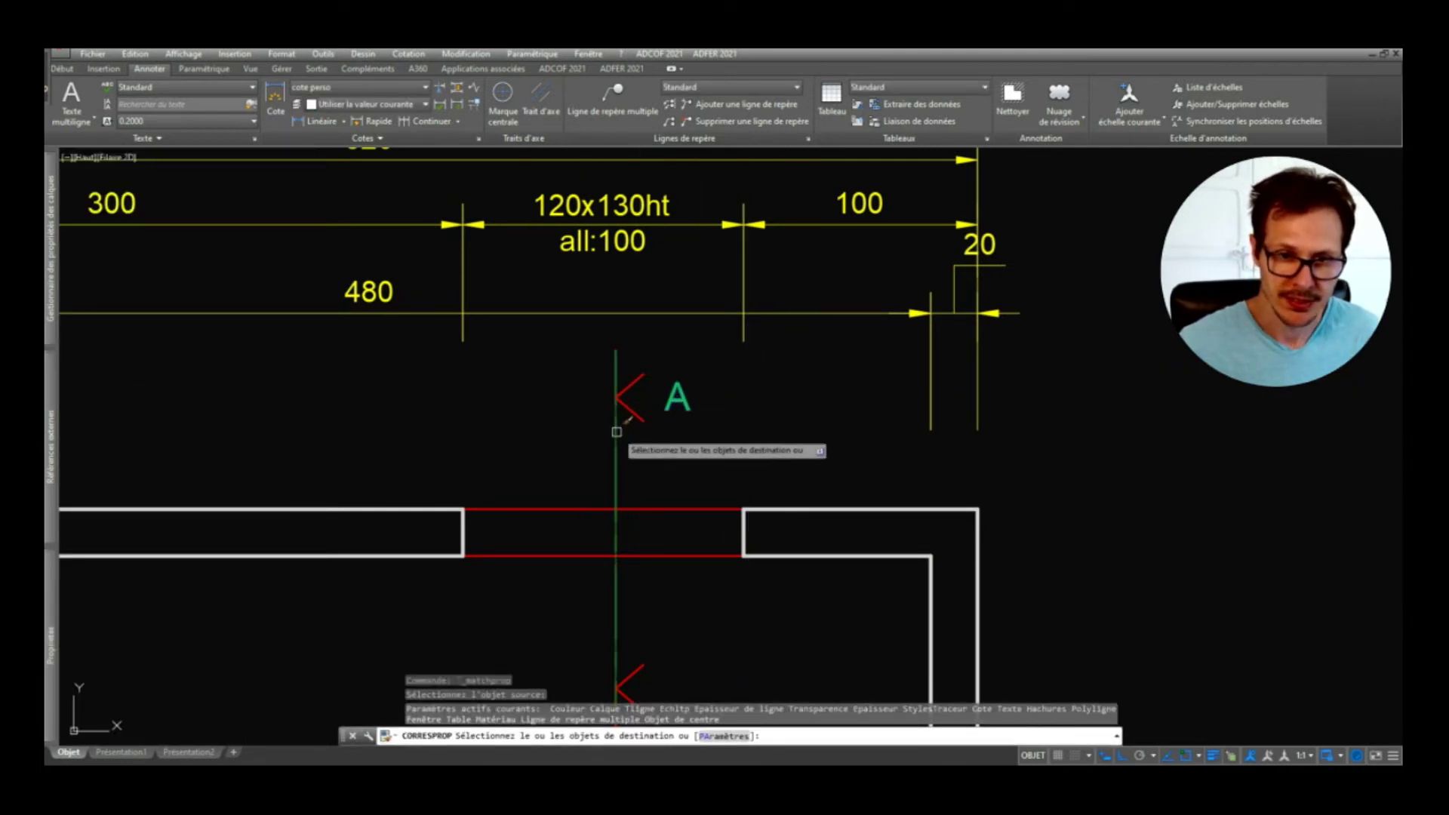
{"action": "left_click", "coordinate": [639, 364]}
{"action": "left_click", "coordinate": [625, 424]}
{"action": "scroll", "coordinate": [642, 385], "scroll_direction": "down", "scroll_amount": 2}
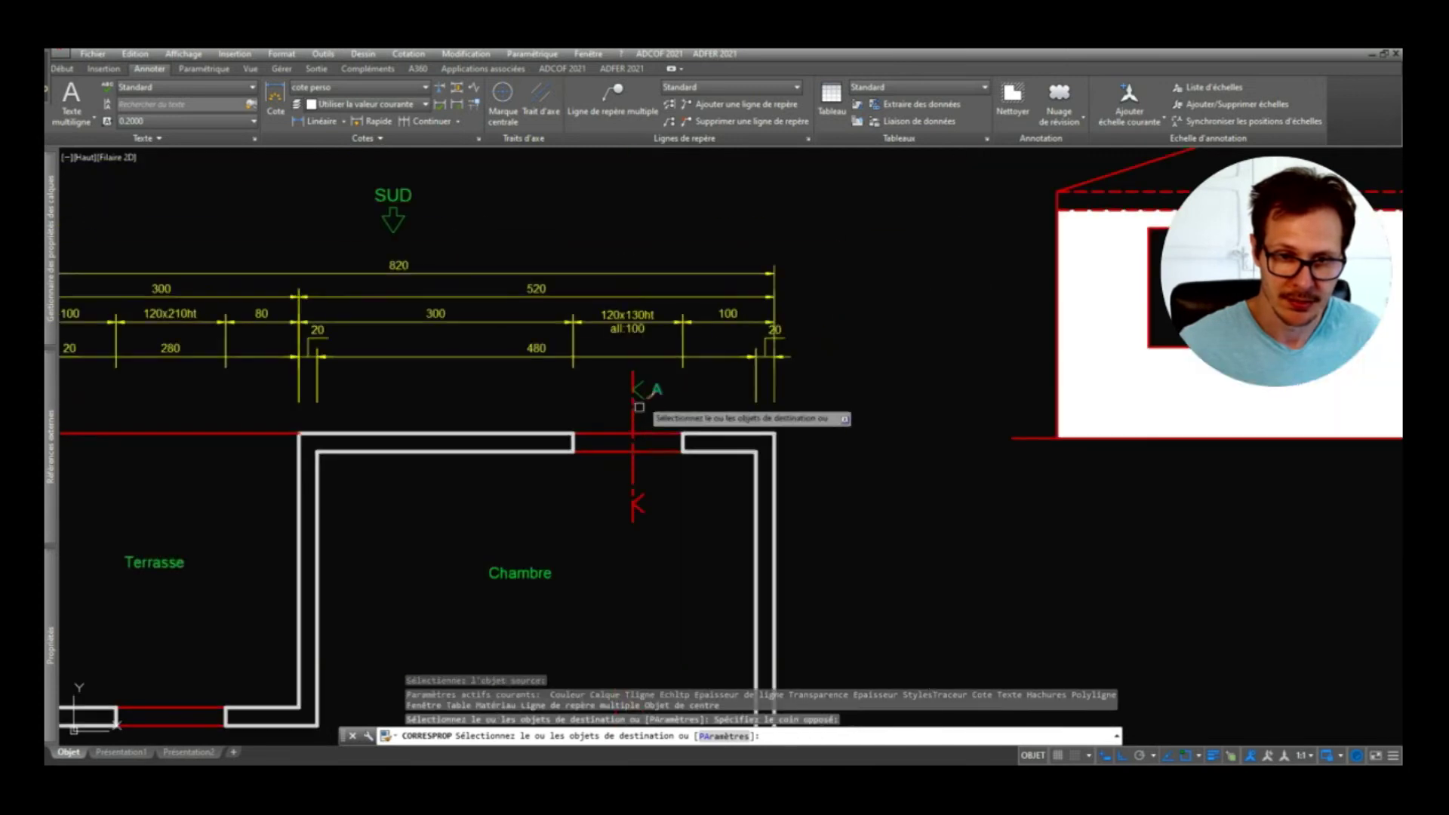
{"action": "key", "text": "Return"}
Step: Assign the section line to the BE-textes layer
{"action": "left_click", "coordinate": [633, 480]}
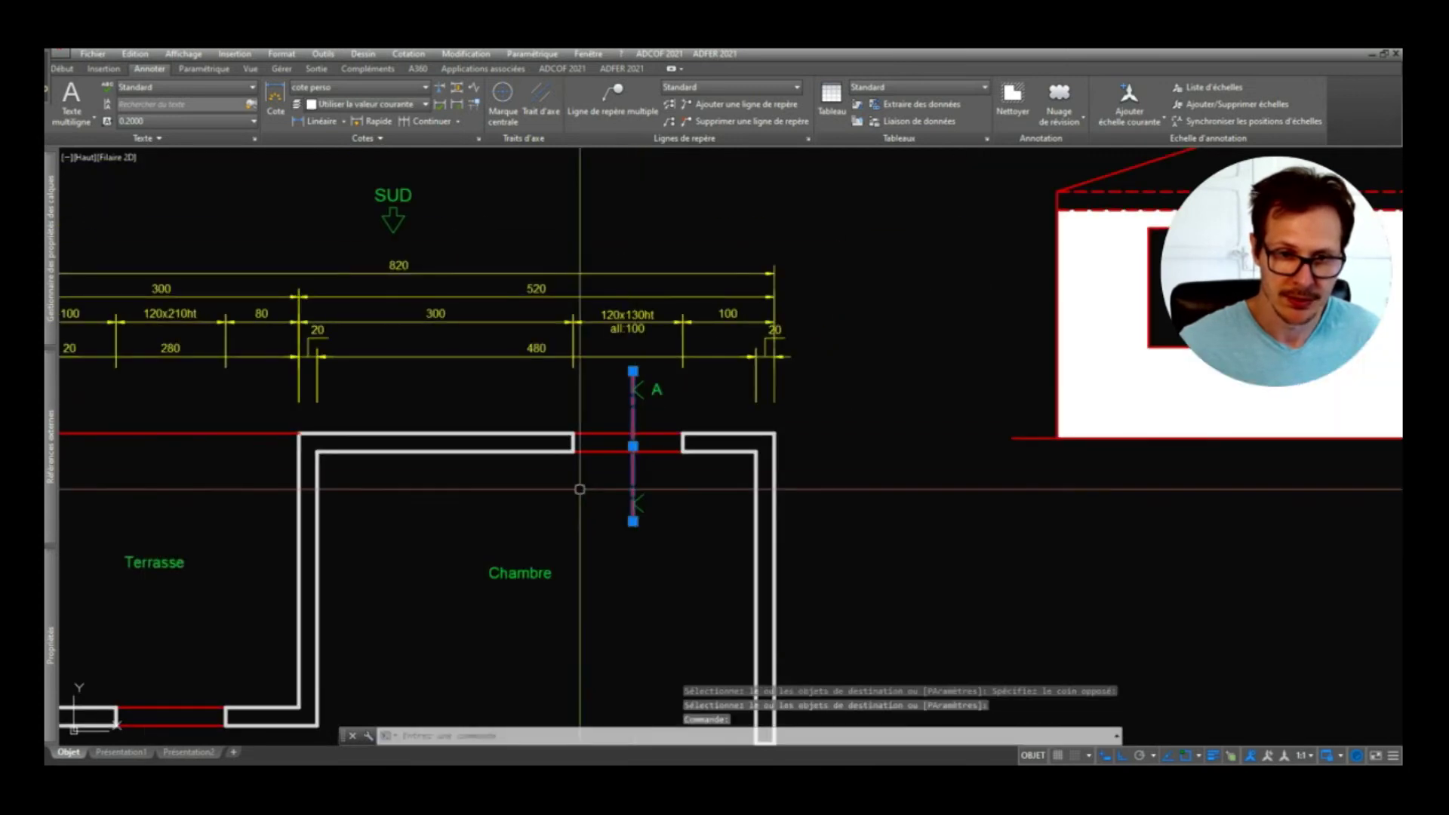
{"action": "mouse_move", "coordinate": [55, 596]}
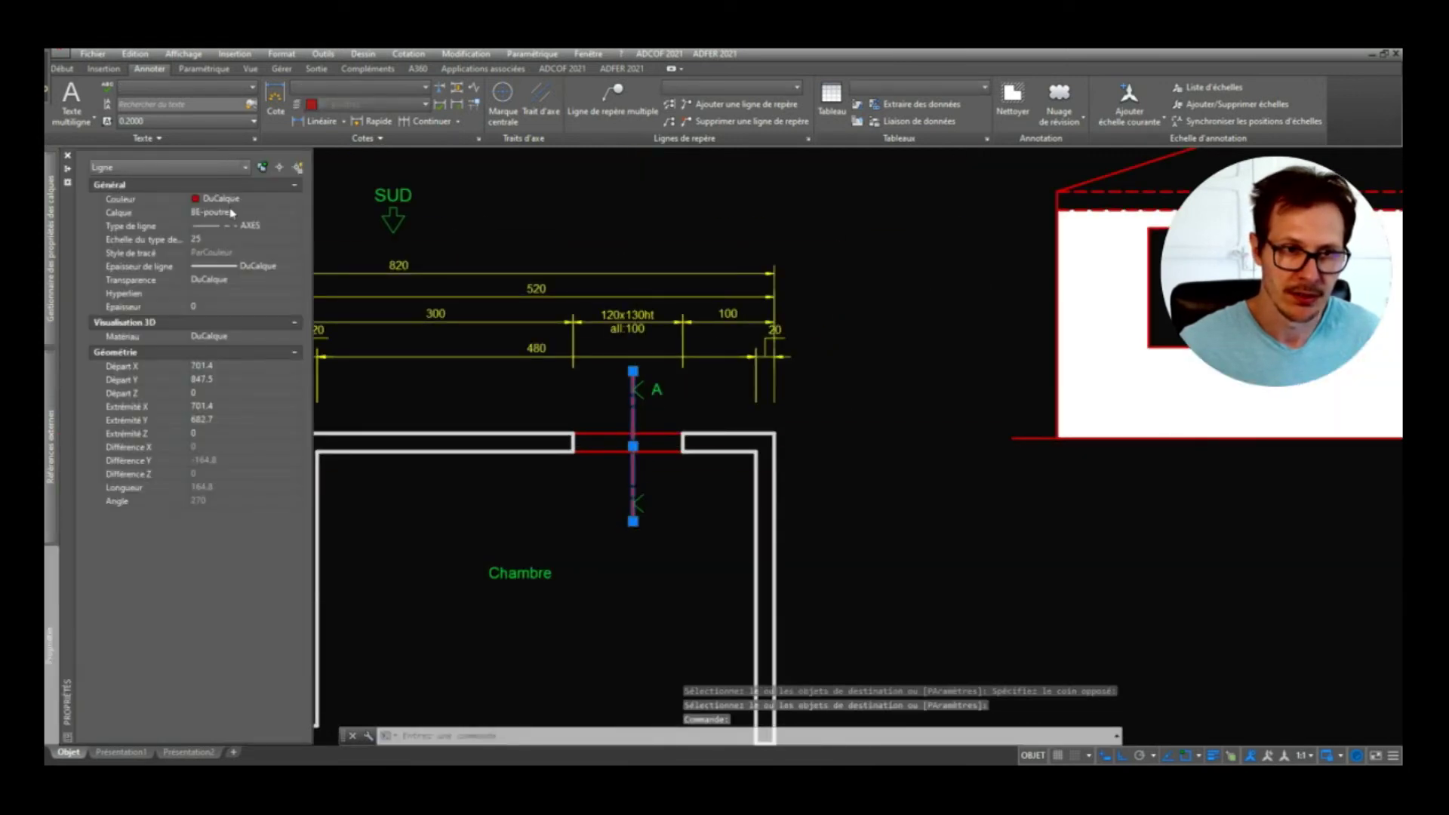
{"action": "key", "text": "Escape"}
{"action": "key", "text": "Escape"}
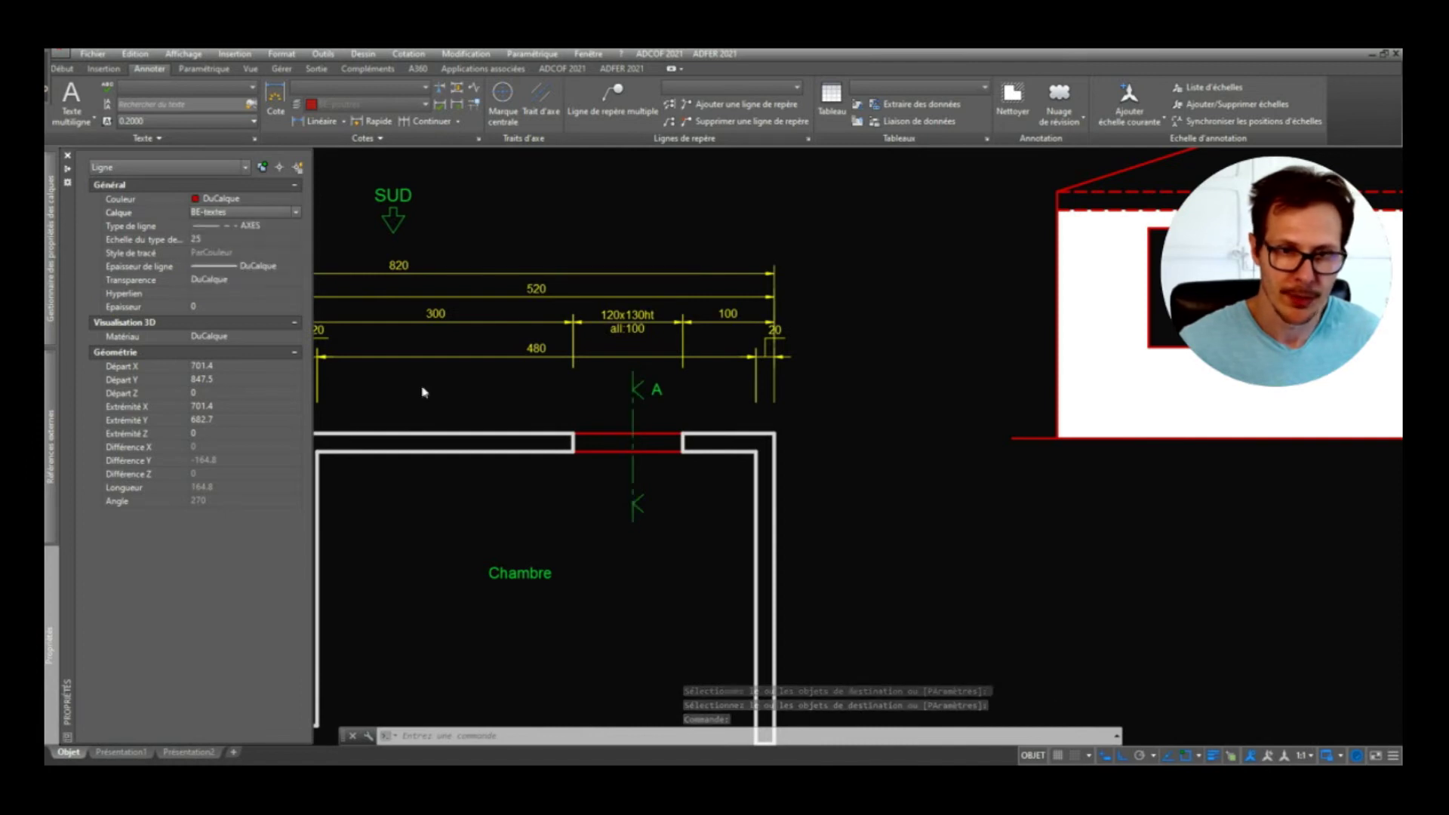
Step: Copy the letter A straight down beside the lower arrowhead of the section line
{"action": "scroll", "coordinate": [650, 410], "scroll_direction": "up", "scroll_amount": 1}
{"action": "left_click", "coordinate": [659, 378]}
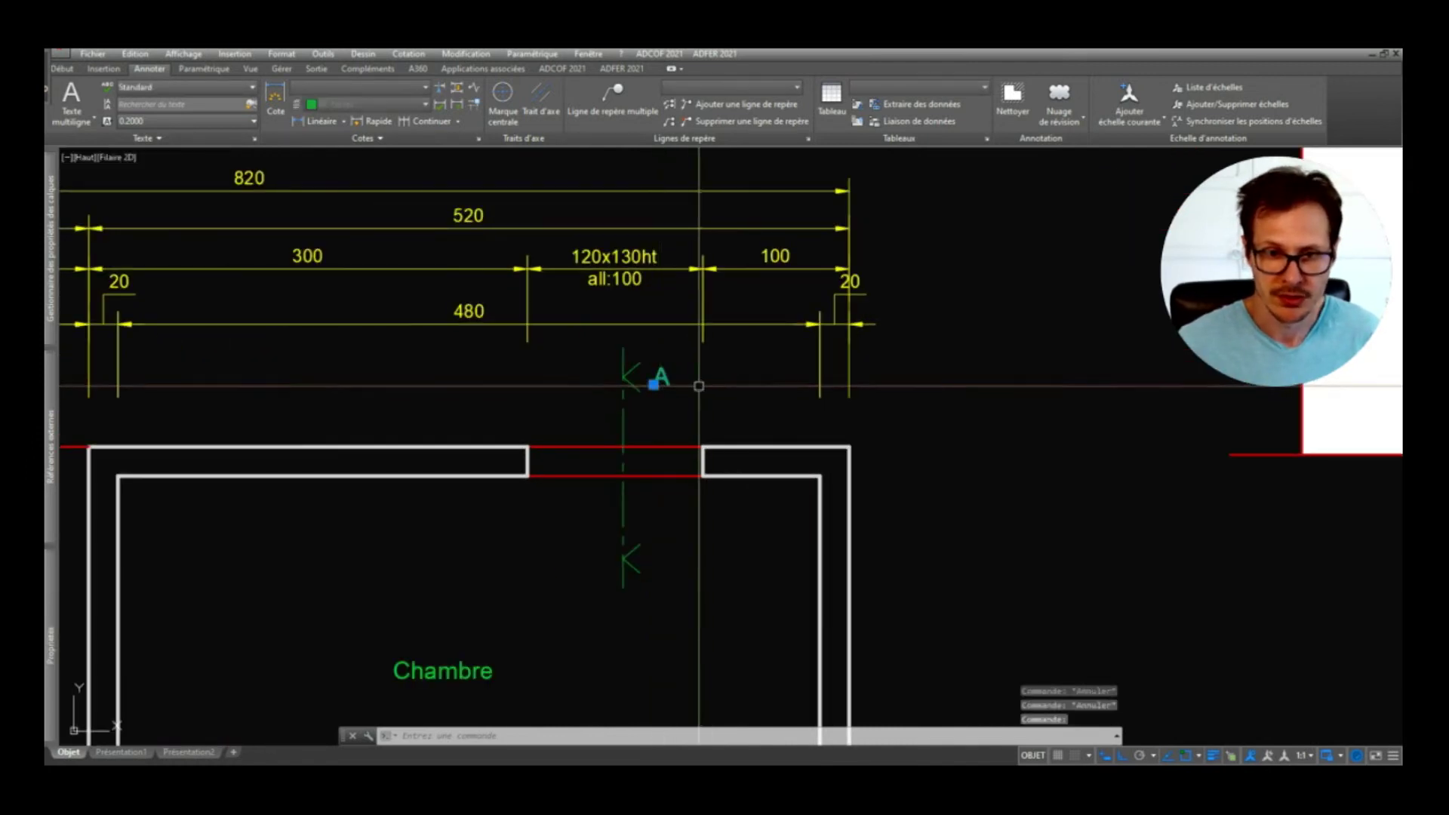
{"action": "type", "text": "co"}
{"action": "key", "text": "Return"}
{"action": "left_click", "coordinate": [707, 379]}
{"action": "left_click", "coordinate": [695, 561]}
{"action": "key", "text": "Return"}
{"action": "scroll", "coordinate": [660, 437], "scroll_direction": "down", "scroll_amount": 1}
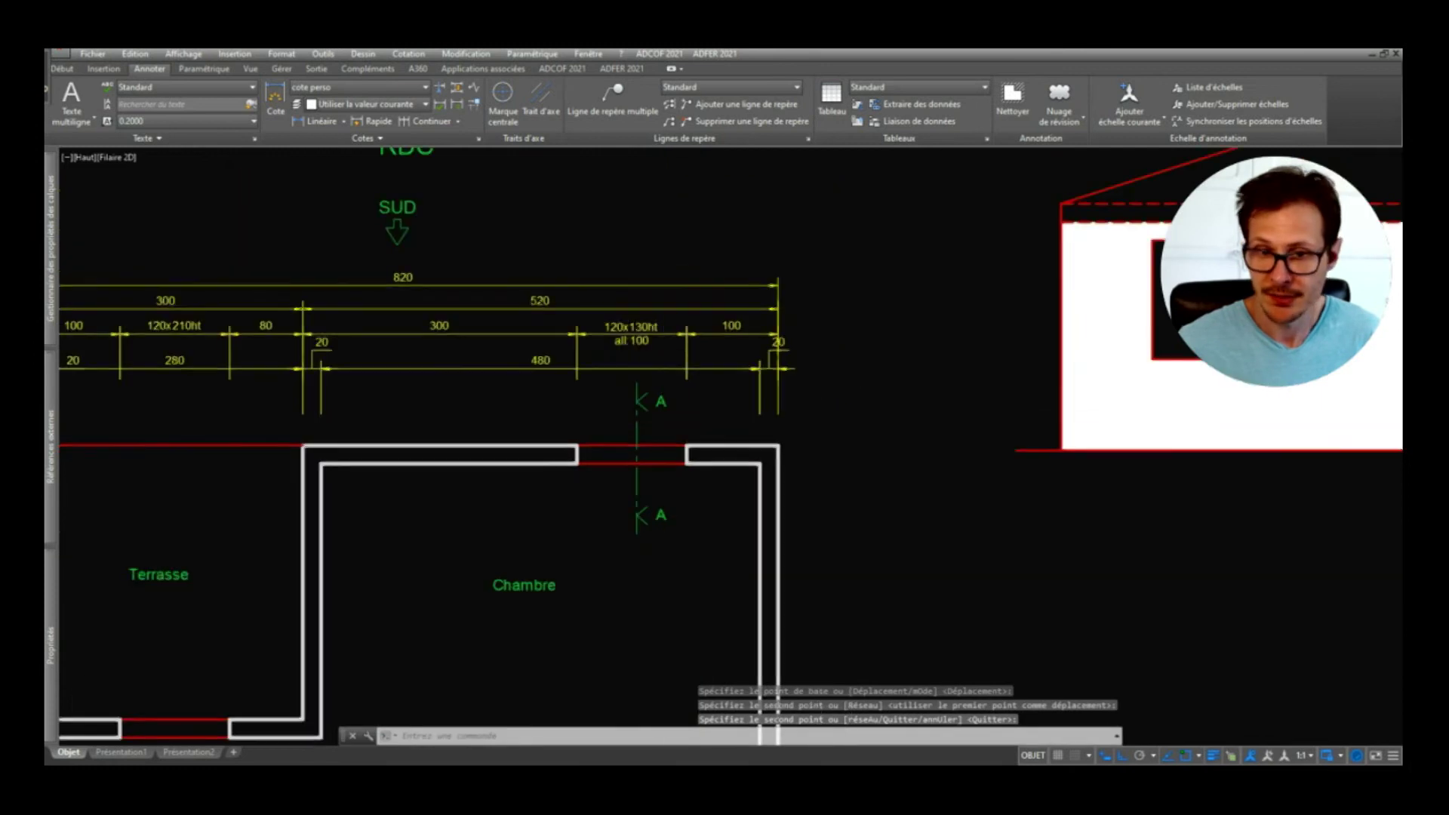
Step: Move both letters A slightly closer to the section line's arrowheads
{"action": "scroll", "coordinate": [653, 411], "scroll_direction": "up", "scroll_amount": 2}
{"action": "scroll", "coordinate": [668, 423], "scroll_direction": "down", "scroll_amount": 1}
{"action": "left_click", "coordinate": [652, 578]}
{"action": "scroll", "coordinate": [700, 567], "scroll_direction": "up", "scroll_amount": 2}
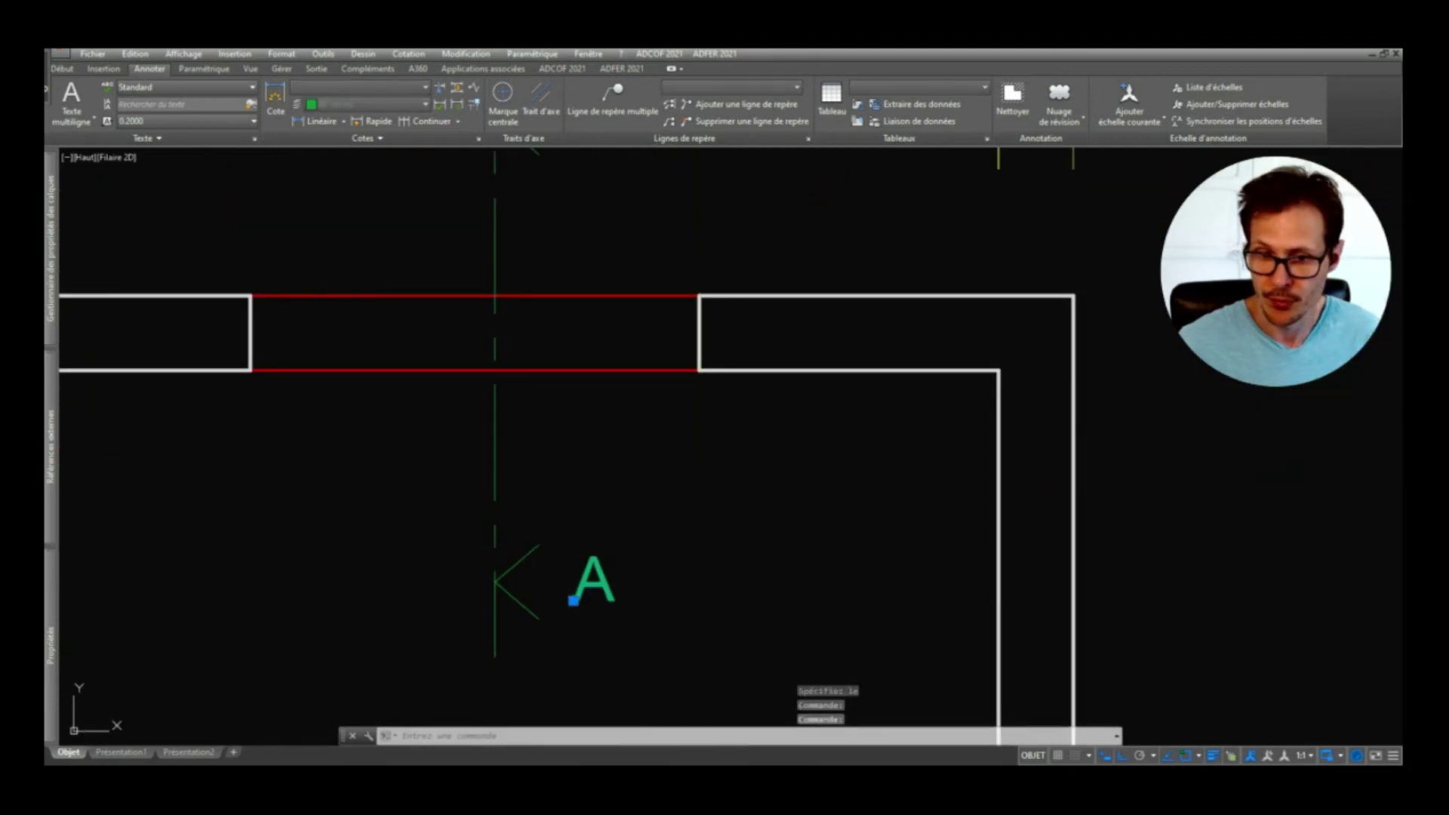
{"action": "type", "text": "d"}
{"action": "key", "text": "Return"}
{"action": "left_click", "coordinate": [742, 499]}
{"action": "left_click", "coordinate": [728, 498]}
Step: Copy the Façade Sud title straight down into the empty area below the south façade
{"action": "scroll", "coordinate": [490, 496], "scroll_direction": "down", "scroll_amount": 2}
{"action": "scroll", "coordinate": [491, 500], "scroll_direction": "down", "scroll_amount": 2}
{"action": "middle_click_drag", "start_coordinate": [1074, 352], "coordinate": [938, 363]}
{"action": "left_click", "coordinate": [908, 244]}
{"action": "type", "text": "co"}
{"action": "key", "text": "Return"}
{"action": "left_click", "coordinate": [946, 246]}
{"action": "left_click", "coordinate": [987, 563]}
{"action": "key", "text": "Escape"}
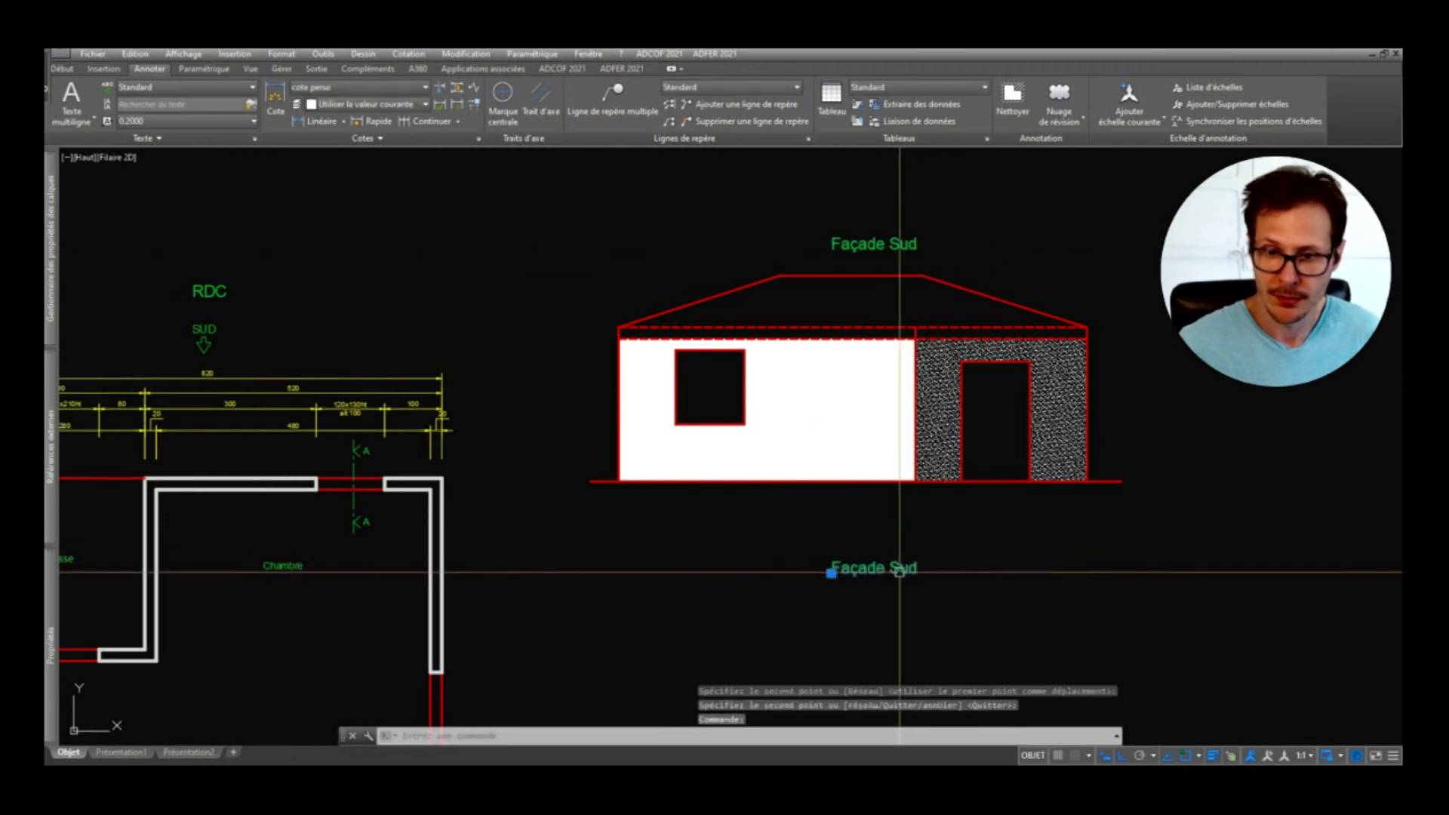
Step: Change the text of the copied title below the façade to Coupe
{"action": "double_click", "coordinate": [860, 568]}
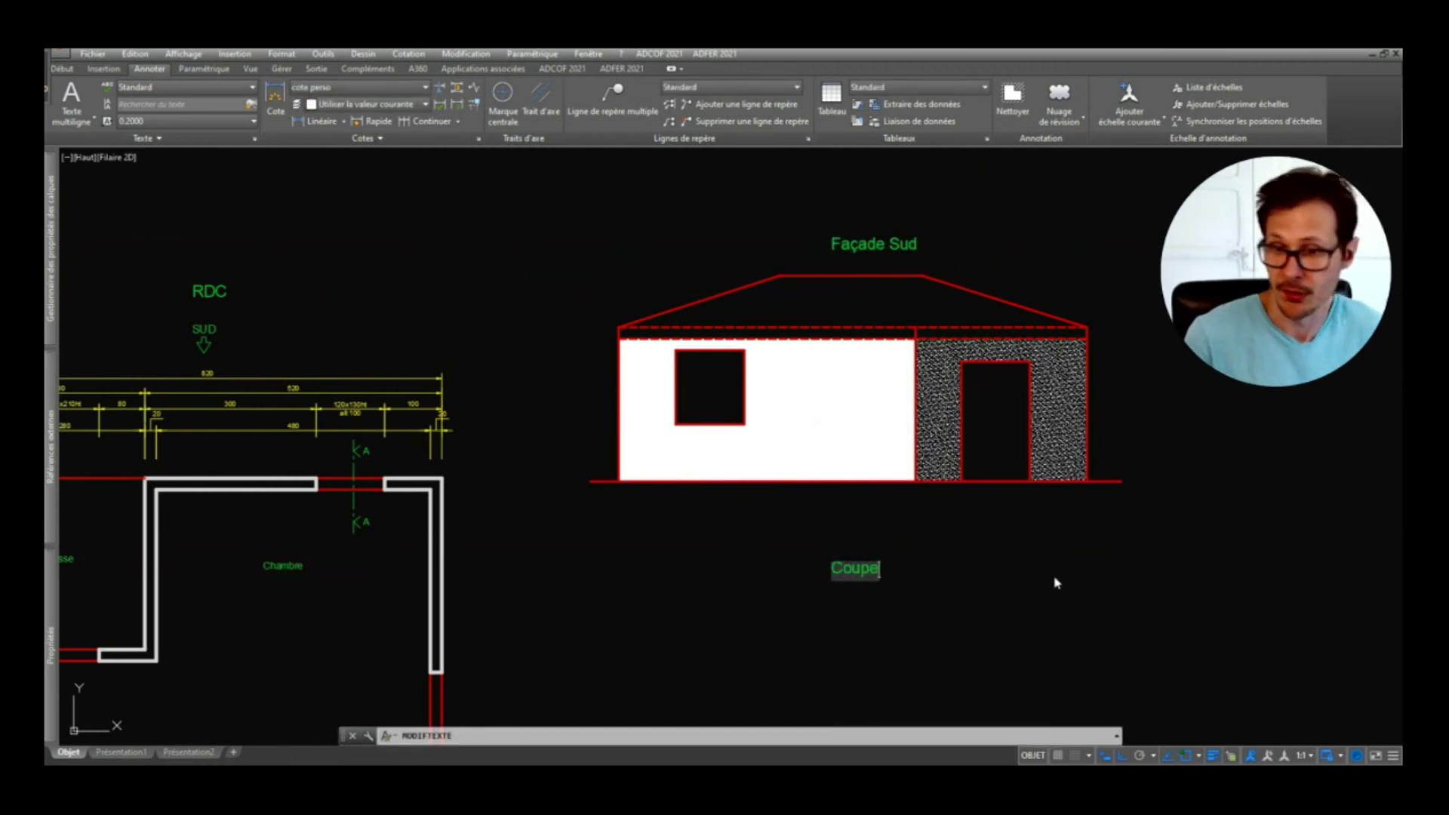
{"action": "key", "text": "Return"}
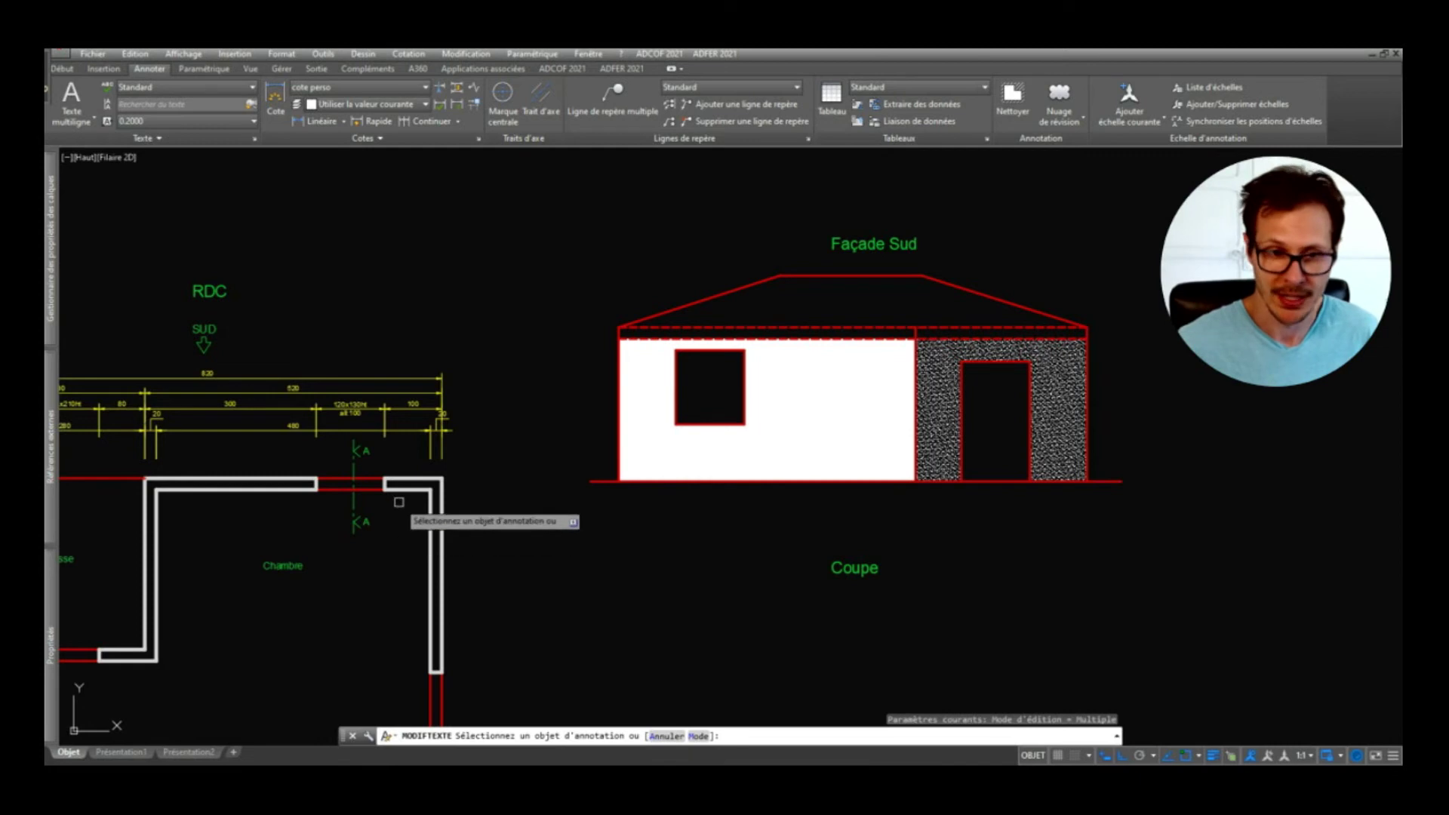
{"action": "scroll", "coordinate": [457, 359], "scroll_direction": "up", "scroll_amount": 5}
{"action": "key", "text": "Escape"}
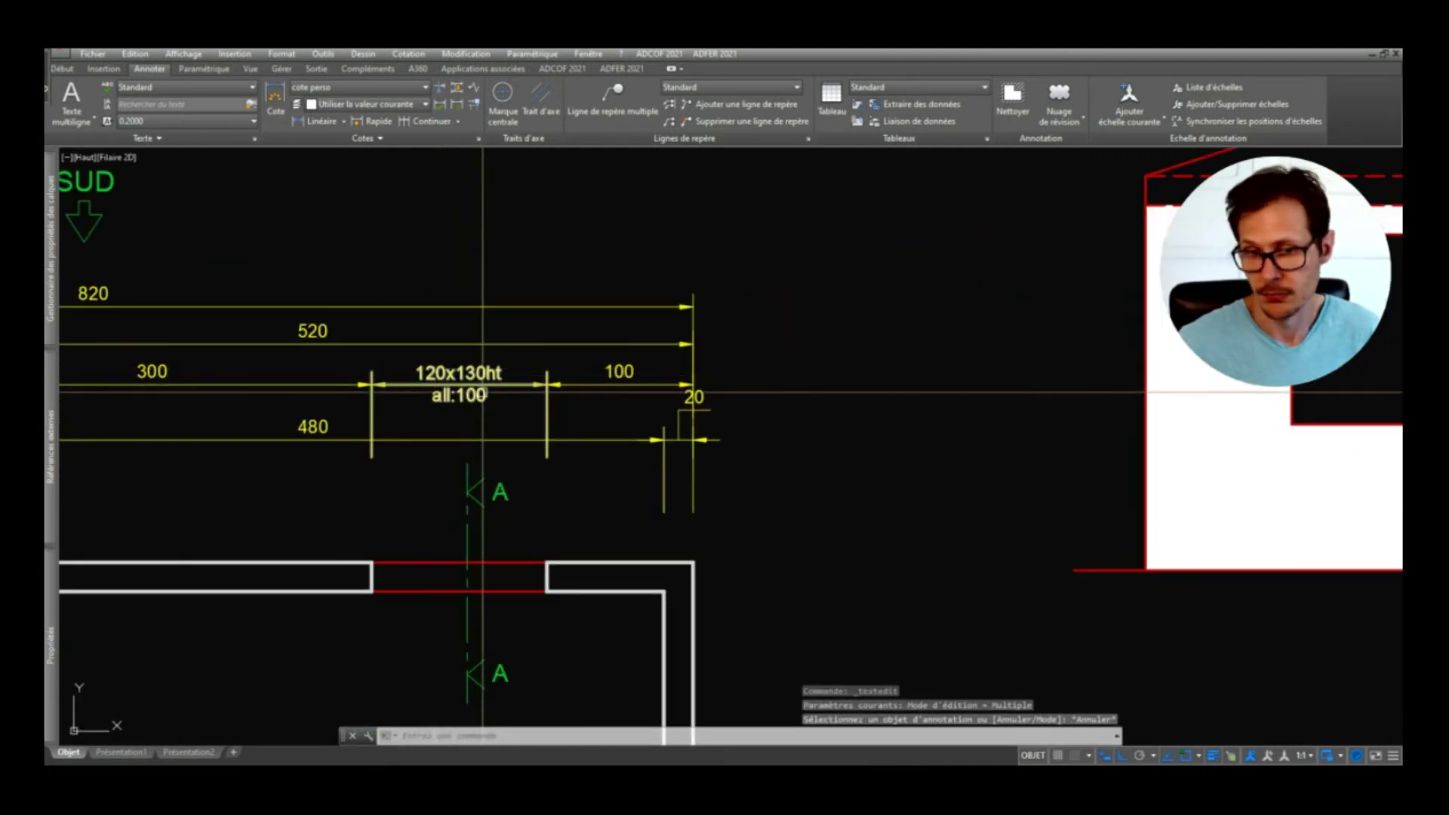
{"action": "scroll", "coordinate": [567, 330], "scroll_direction": "down", "scroll_amount": 5}
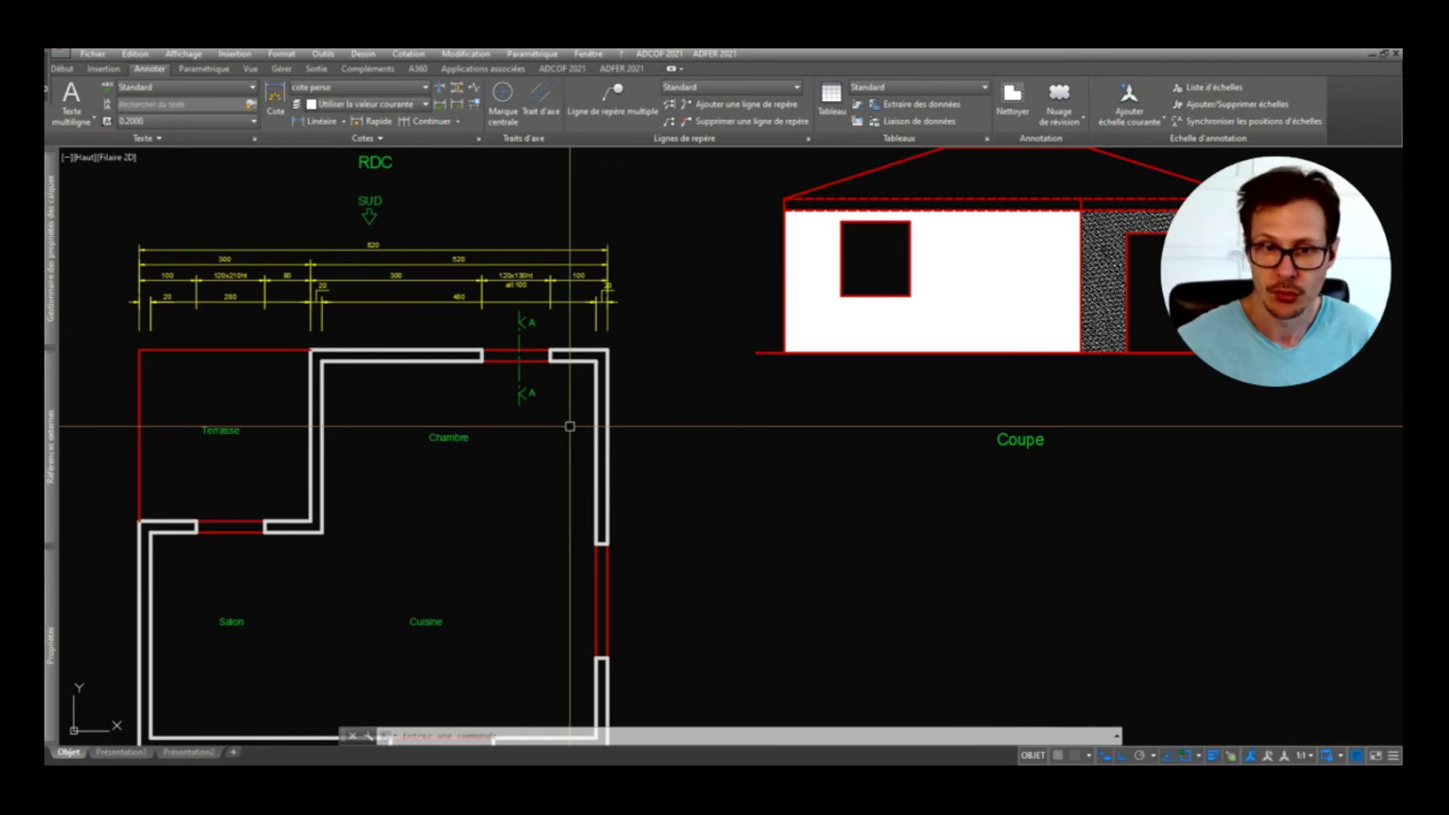
{"action": "scroll", "coordinate": [520, 380], "scroll_direction": "up", "scroll_amount": 2}
{"action": "type", "text": "et"}
{"action": "key", "text": "space"}
{"action": "left_click", "coordinate": [569, 380]}
{"action": "left_click", "coordinate": [494, 437]}
{"action": "key", "text": "space"}
{"action": "left_click", "coordinate": [555, 420]}
{"action": "scroll", "coordinate": [578, 293], "scroll_direction": "down", "scroll_amount": 6}
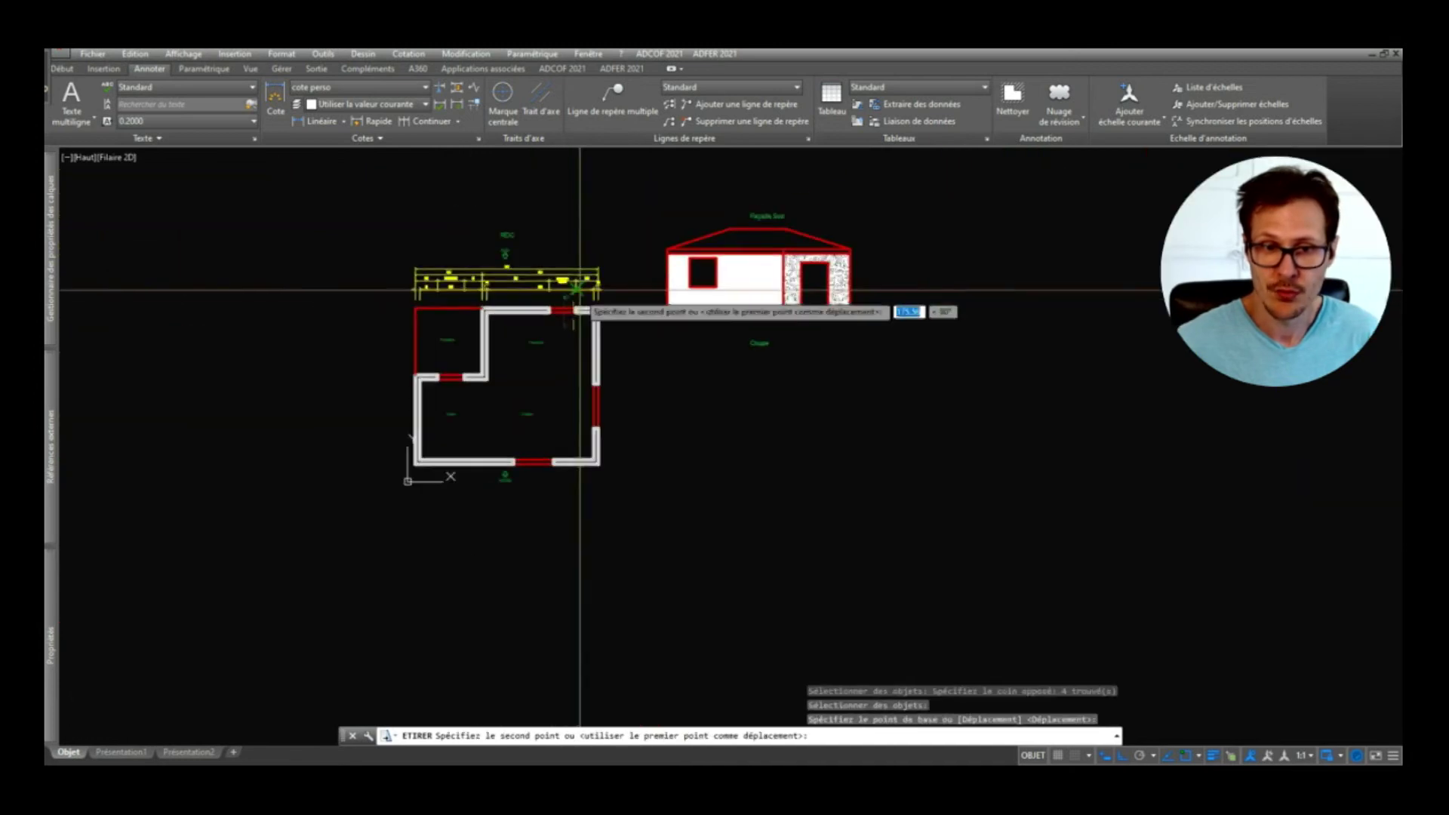
{"action": "scroll", "coordinate": [565, 402], "scroll_direction": "up", "scroll_amount": 2}
{"action": "key", "text": "Escape"}
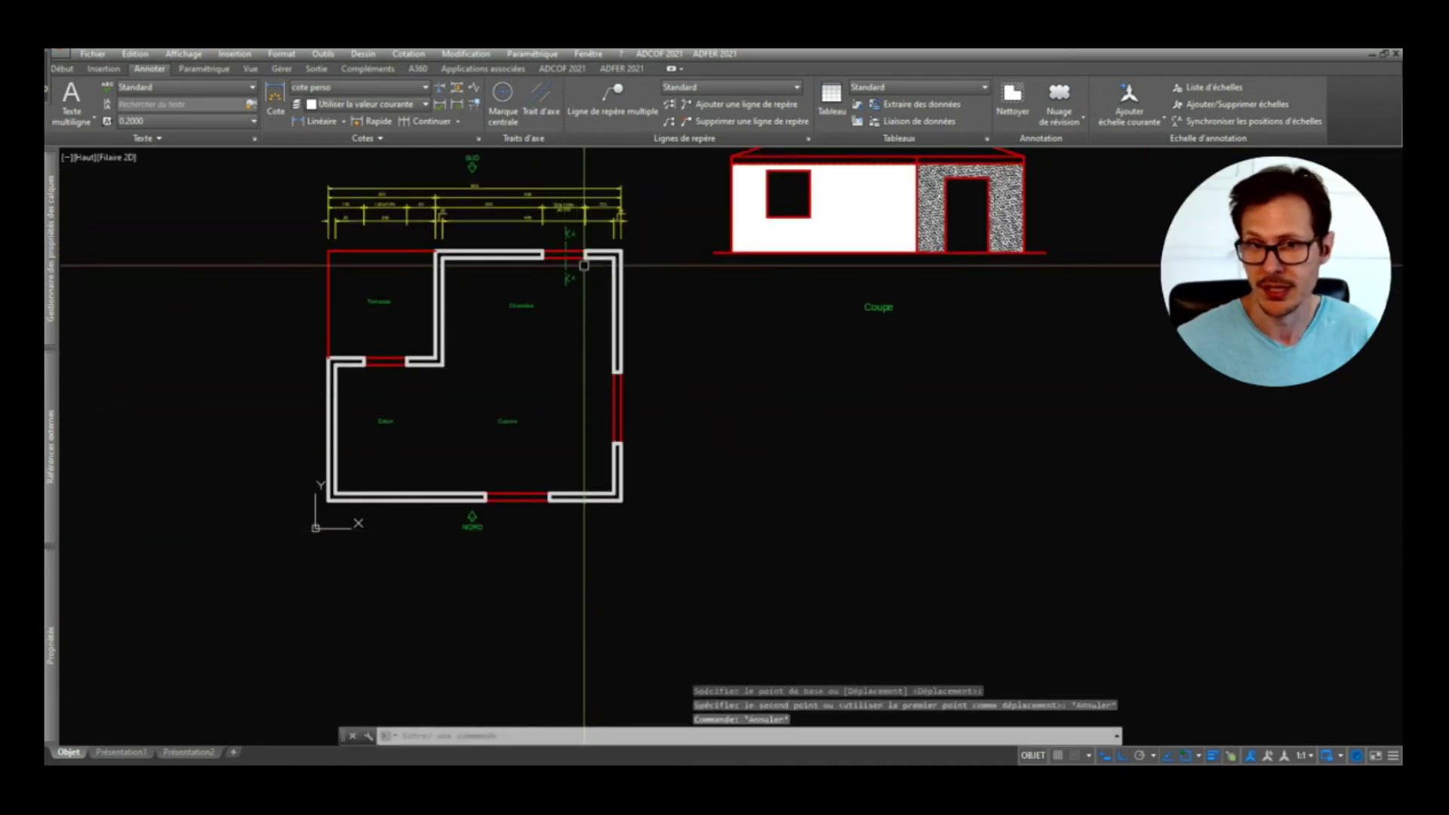
Step: Extend the Coupe title below the façade so that it reads Coupe A
{"action": "scroll", "coordinate": [585, 233], "scroll_direction": "up", "scroll_amount": 2}
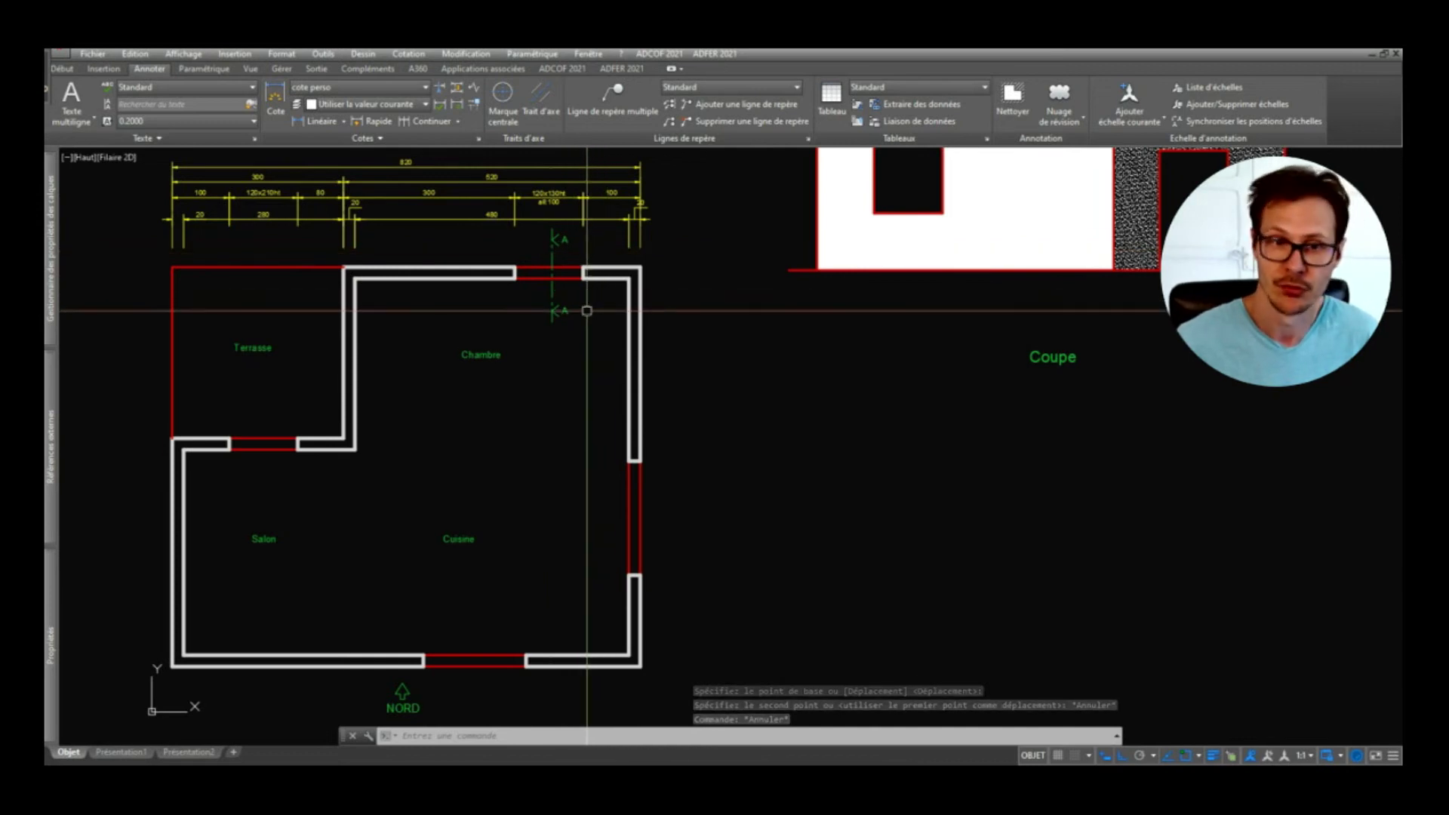
{"action": "scroll", "coordinate": [588, 310], "scroll_direction": "up", "scroll_amount": 2}
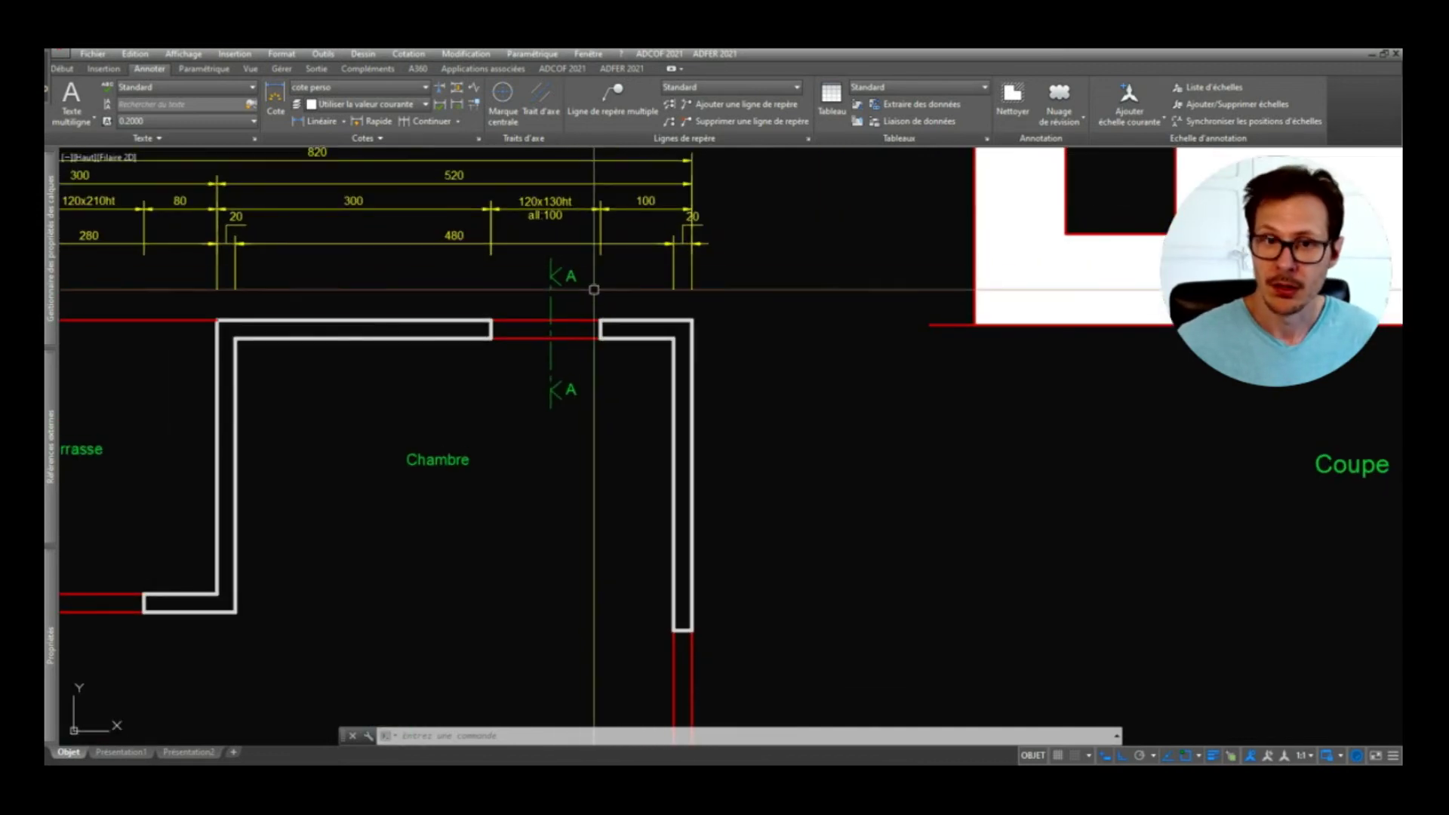
{"action": "middle_click_drag", "start_coordinate": [570, 277], "coordinate": [574, 337]}
{"action": "scroll", "coordinate": [578, 326], "scroll_direction": "down", "scroll_amount": 3}
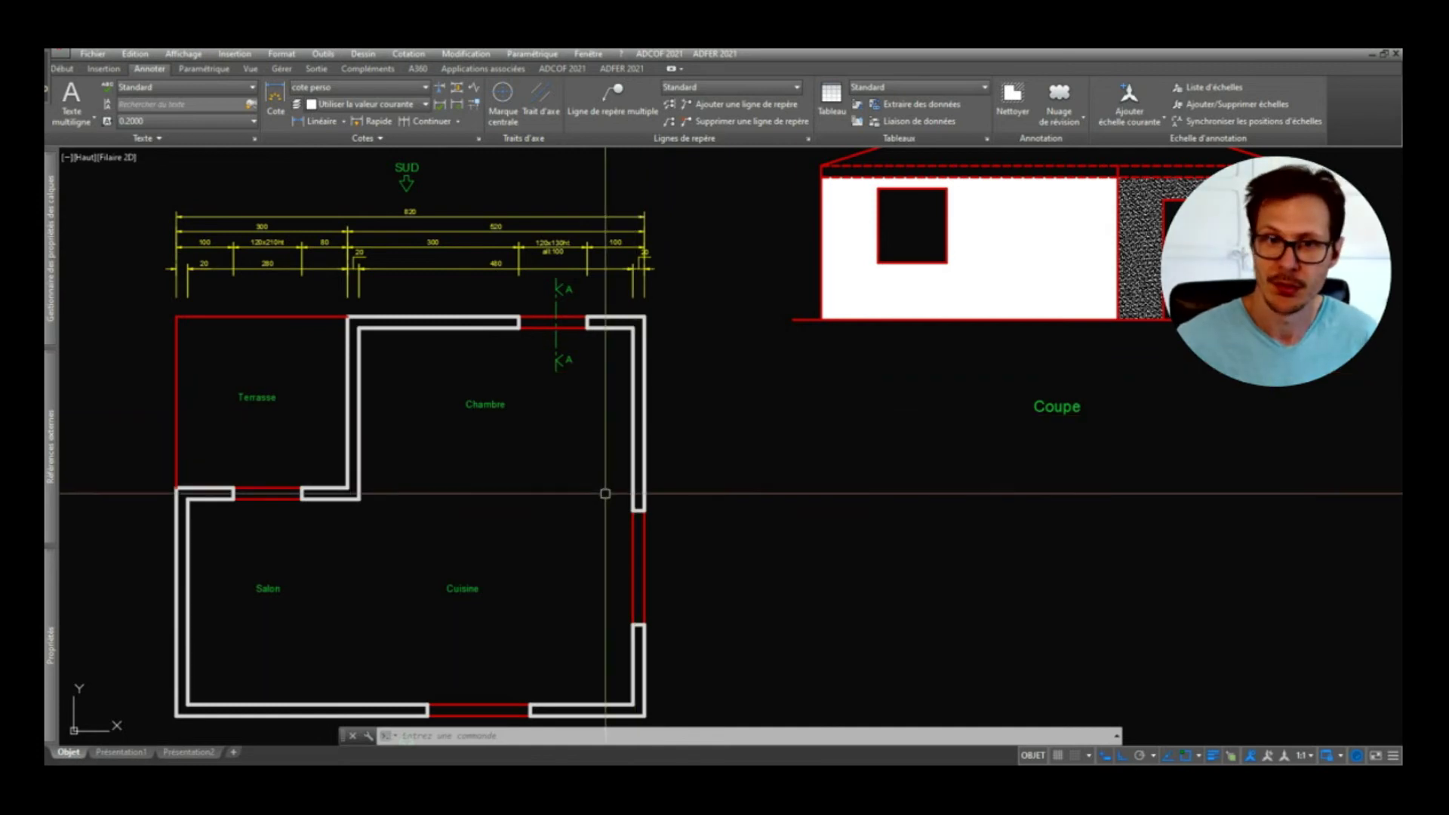
{"action": "middle_click_drag", "start_coordinate": [604, 495], "coordinate": [530, 505]}
{"action": "left_click", "coordinate": [1000, 417]}
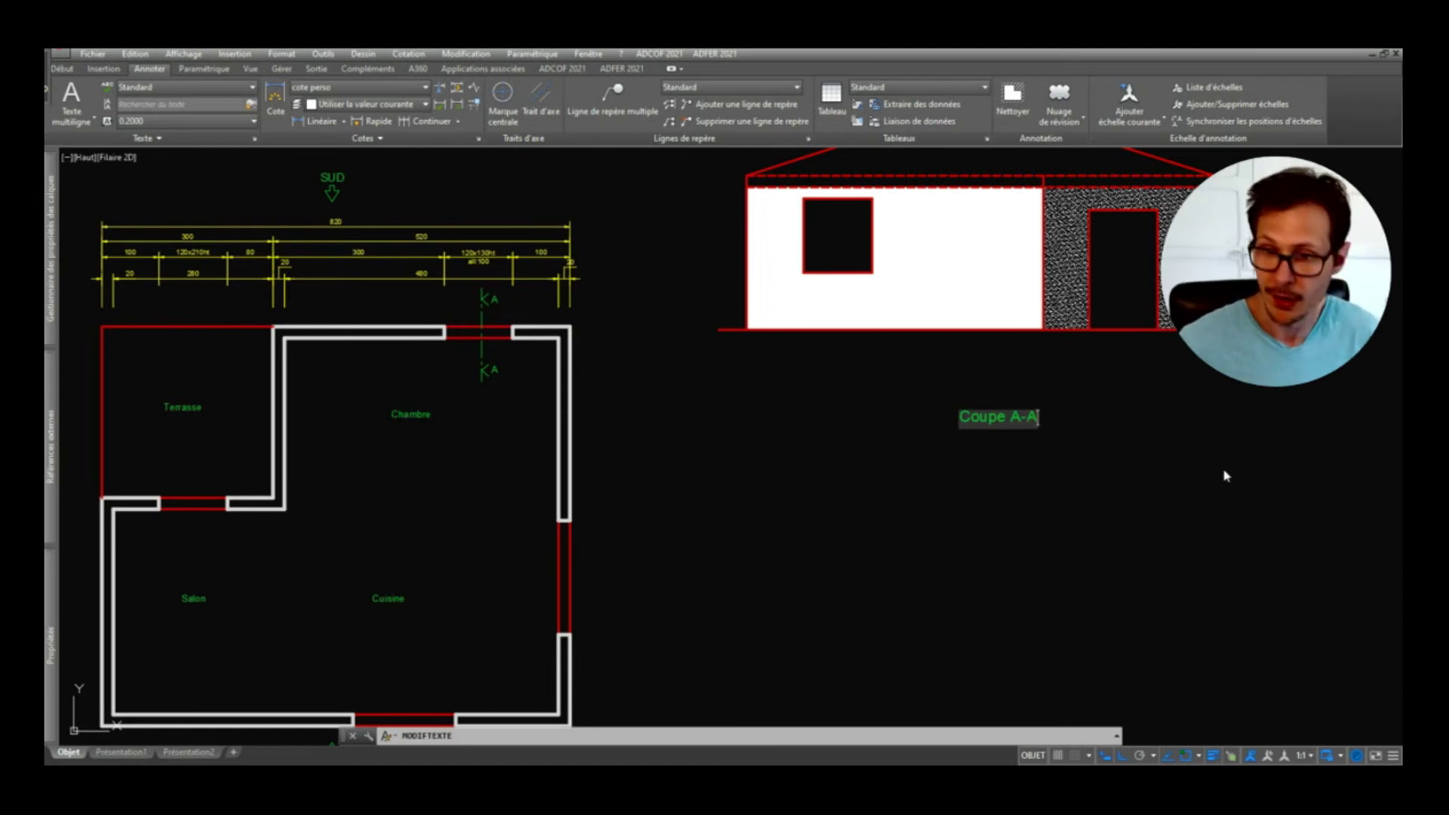
{"action": "key", "text": "BackSpace"}
{"action": "key", "text": "Return"}
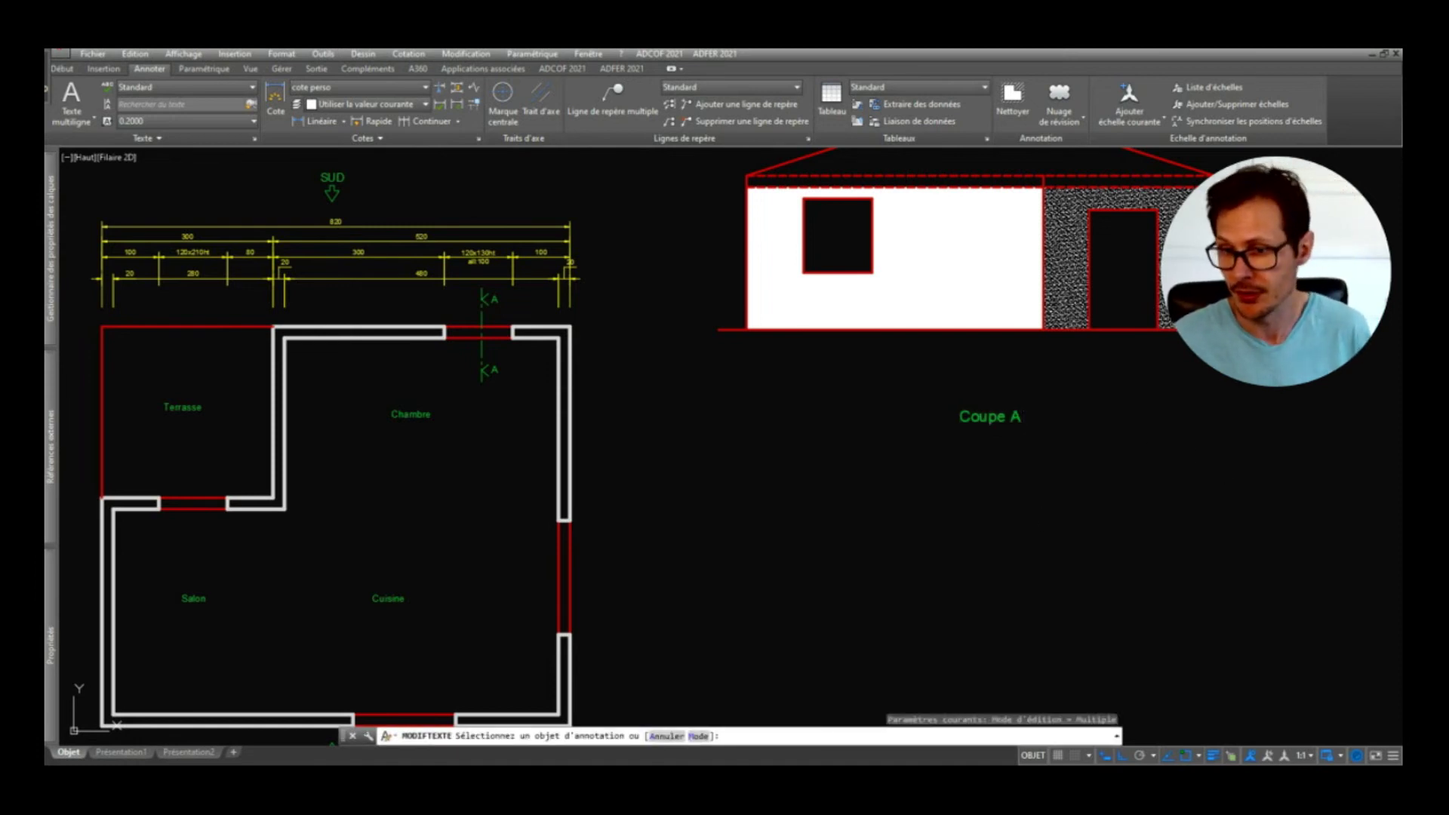
{"action": "key", "text": "Escape"}
Step: Draw a horizontal line about 197 long well below the Coupe A title
{"action": "scroll", "coordinate": [1006, 450], "scroll_direction": "down", "scroll_amount": 4}
{"action": "scroll", "coordinate": [980, 455], "scroll_direction": "up", "scroll_amount": 2}
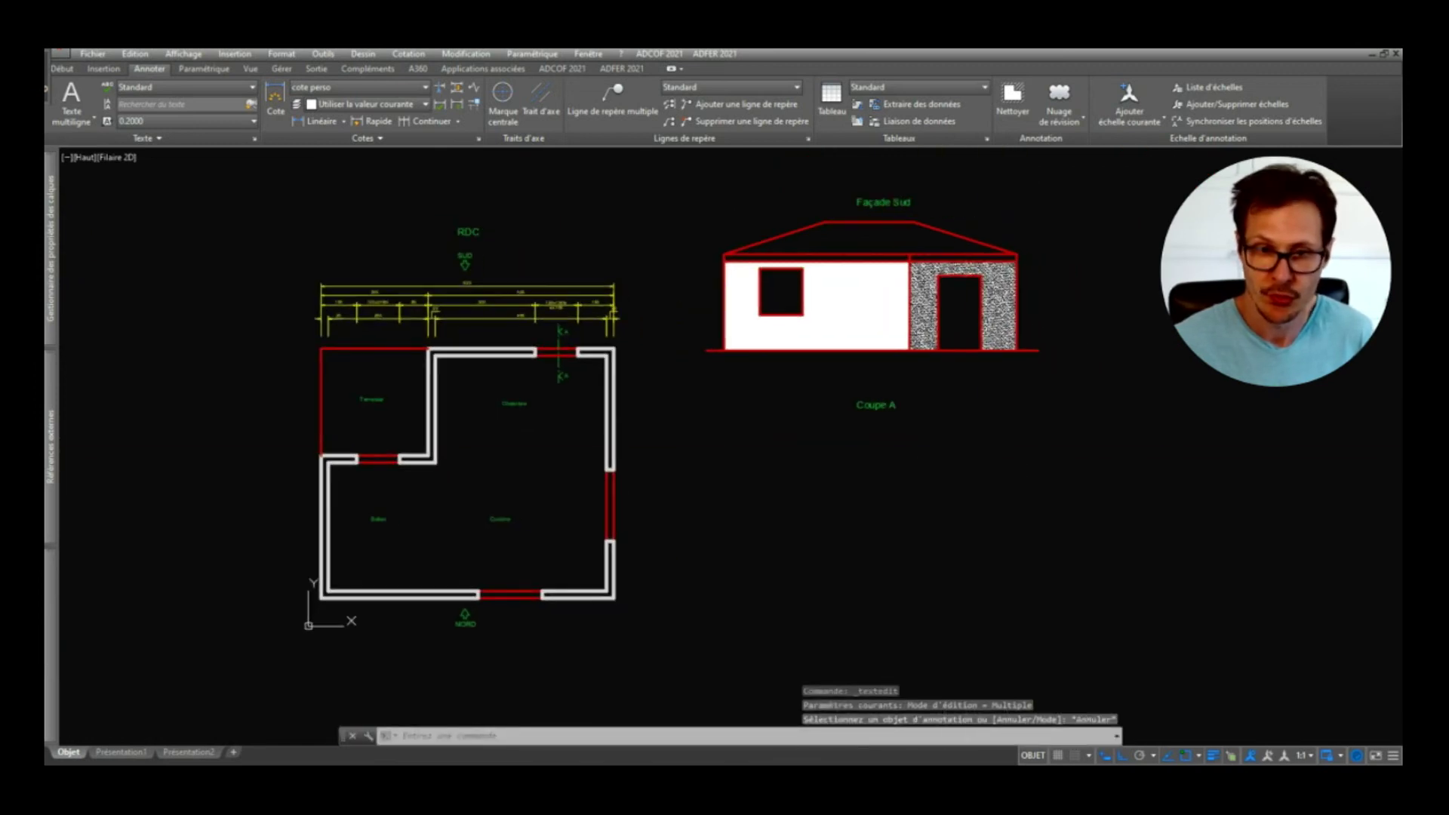
{"action": "scroll", "coordinate": [647, 369], "scroll_direction": "up", "scroll_amount": 2}
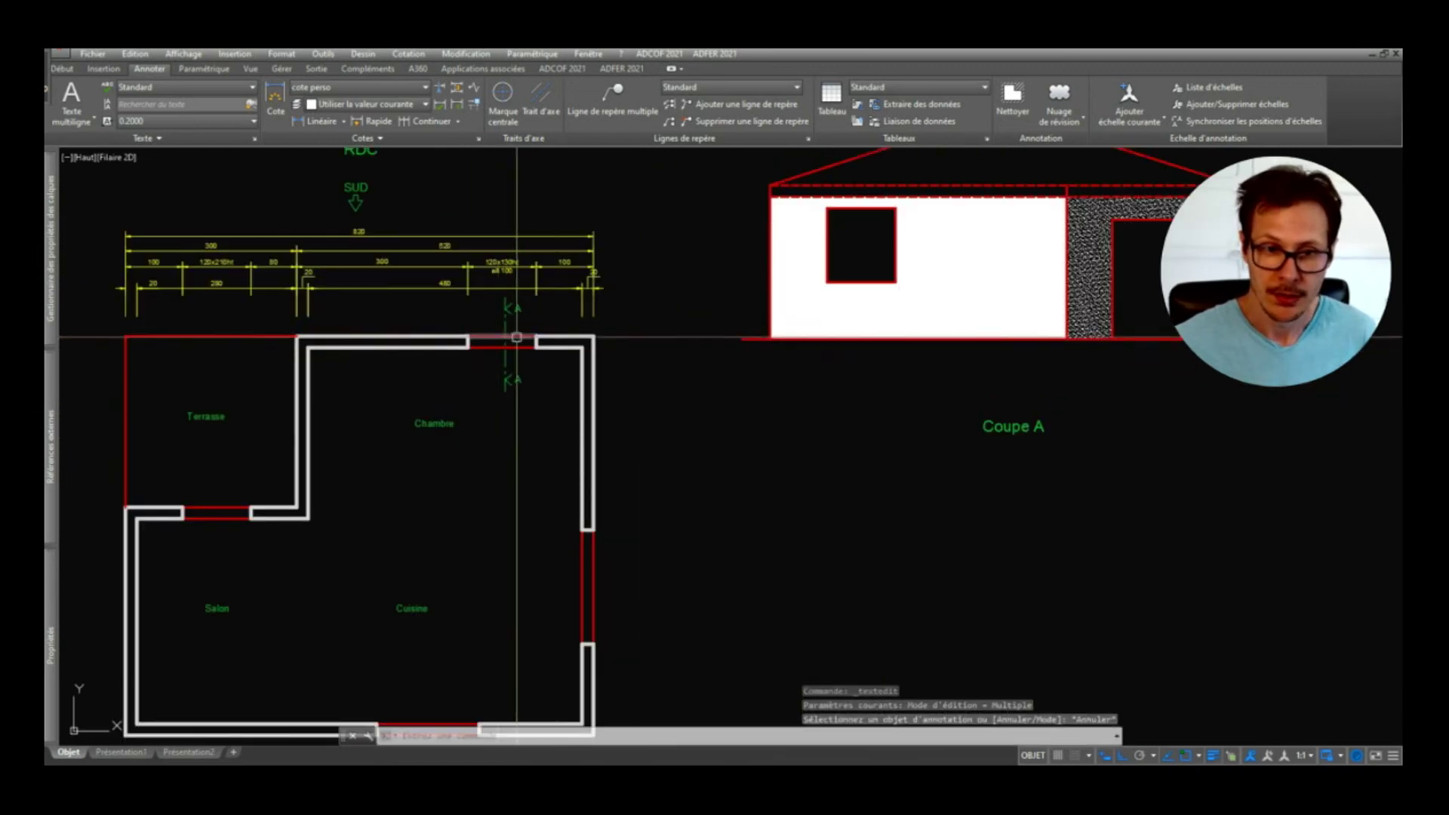
{"action": "middle_click_drag", "start_coordinate": [1008, 301], "coordinate": [991, 341]}
{"action": "middle_click_drag", "start_coordinate": [908, 267], "coordinate": [906, 298]}
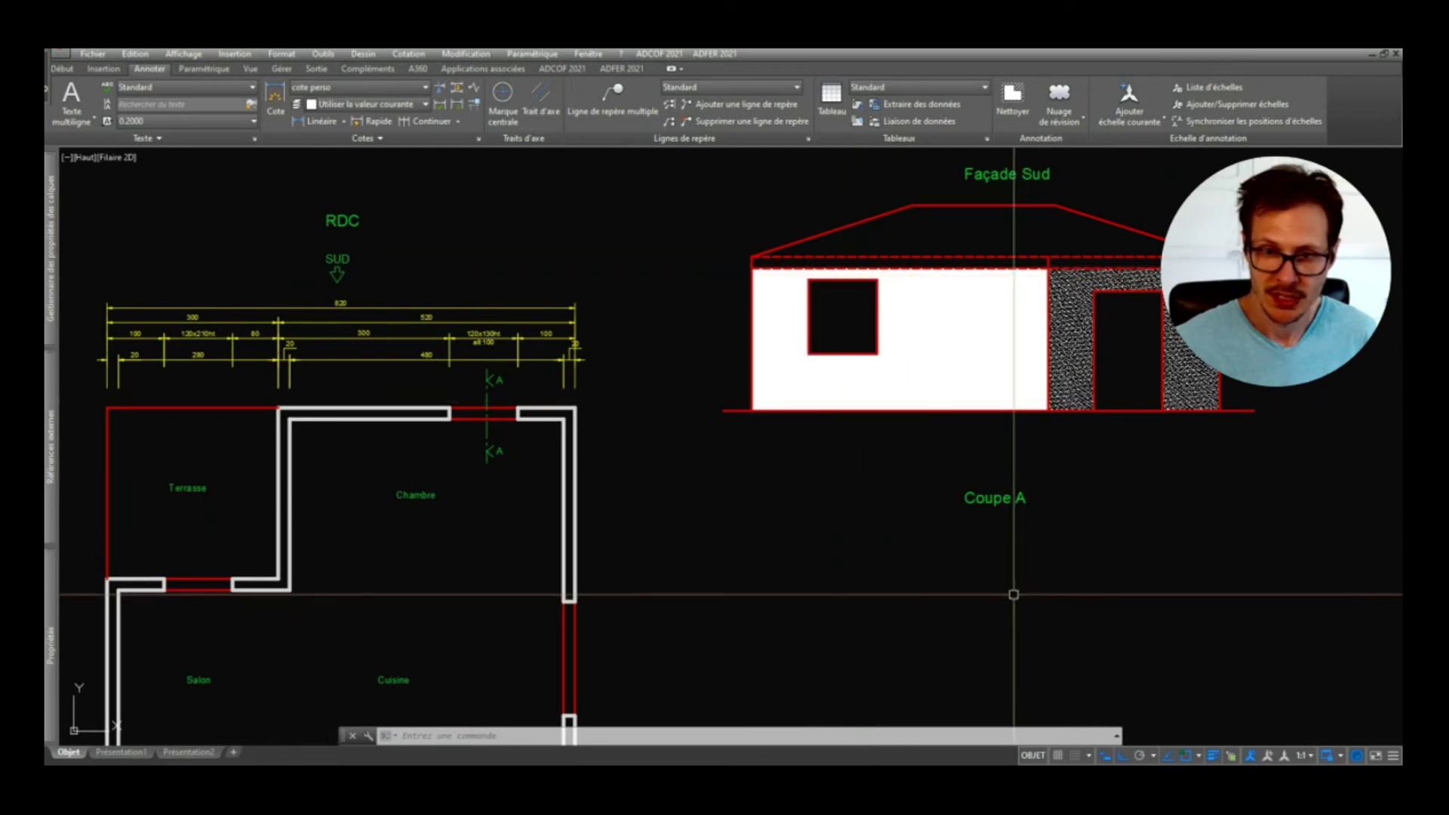
{"action": "middle_click_drag", "start_coordinate": [1023, 539], "coordinate": [970, 433]}
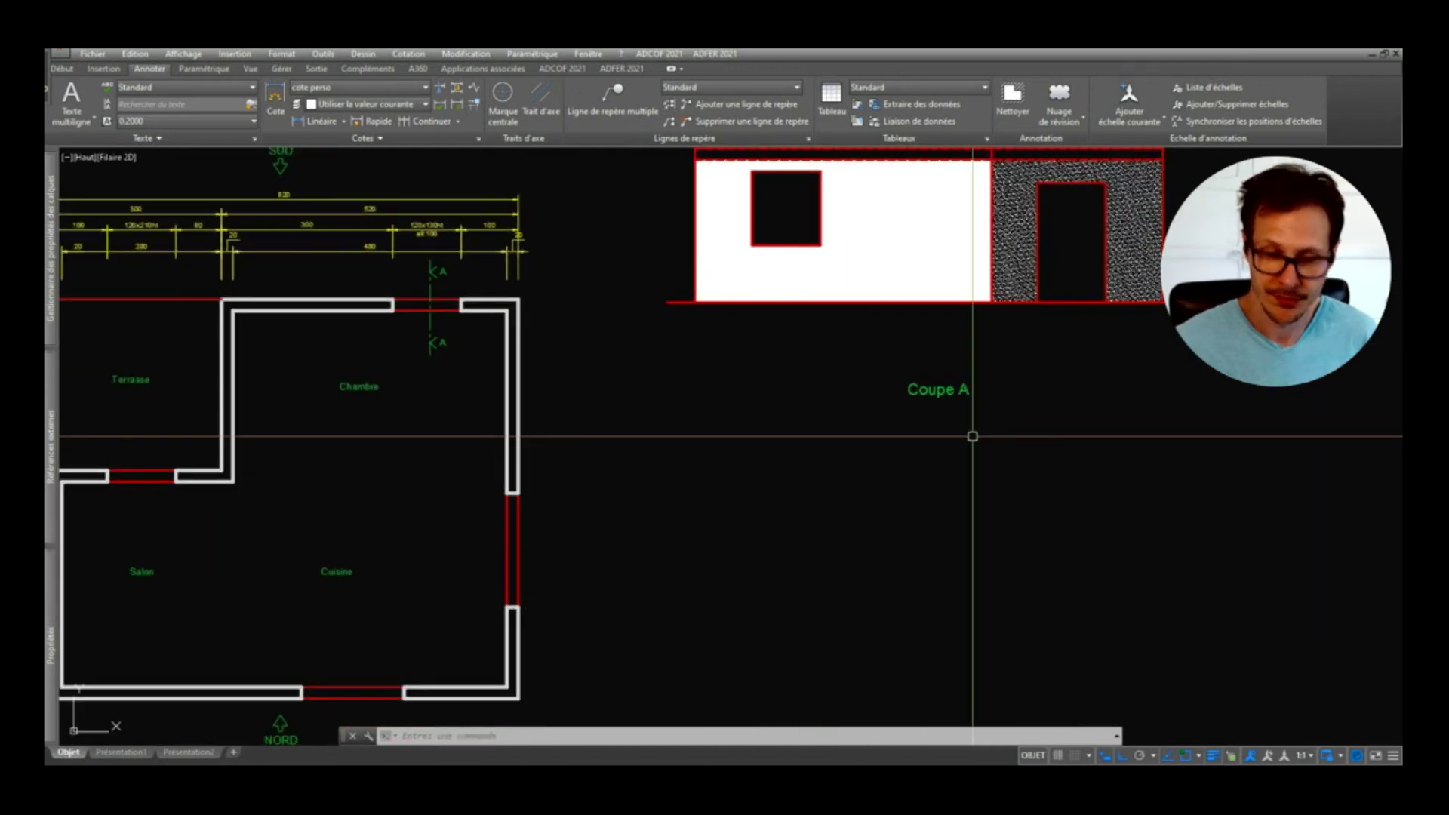
{"action": "type", "text": "l"}
{"action": "key", "text": "Return"}
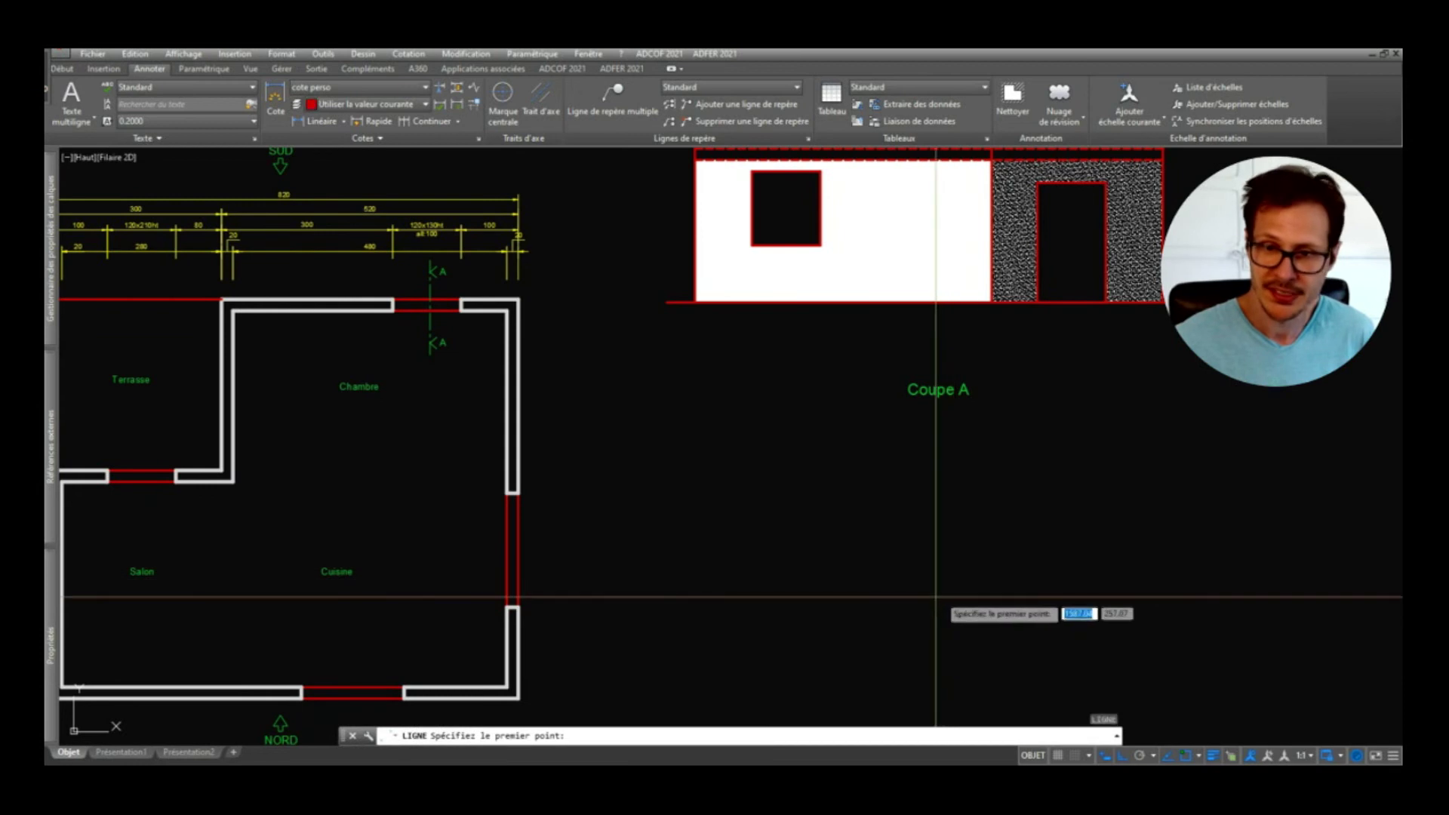
{"action": "left_click", "coordinate": [886, 598]}
{"action": "left_click", "coordinate": [998, 599]}
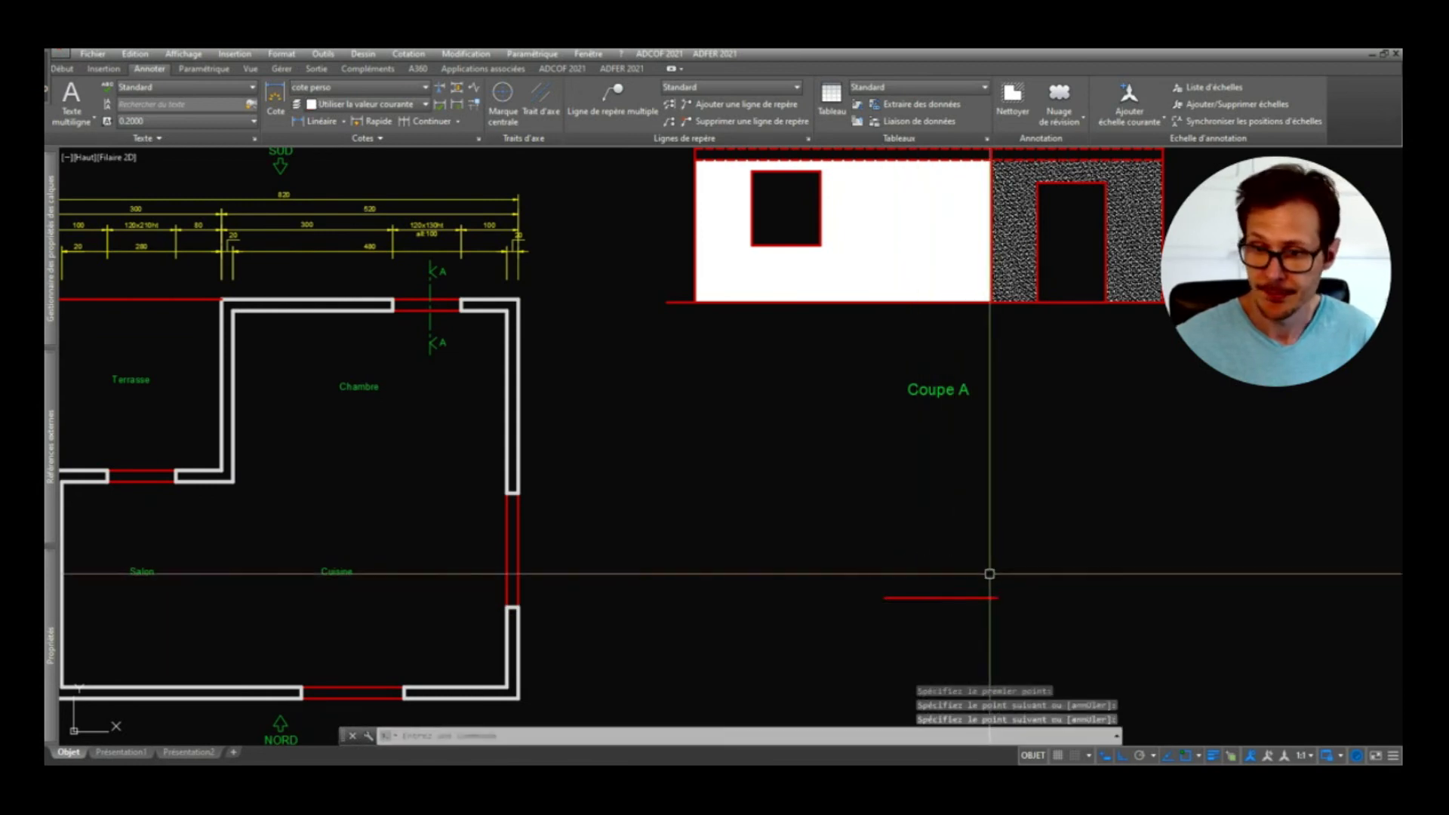
{"action": "key", "text": "Return"}
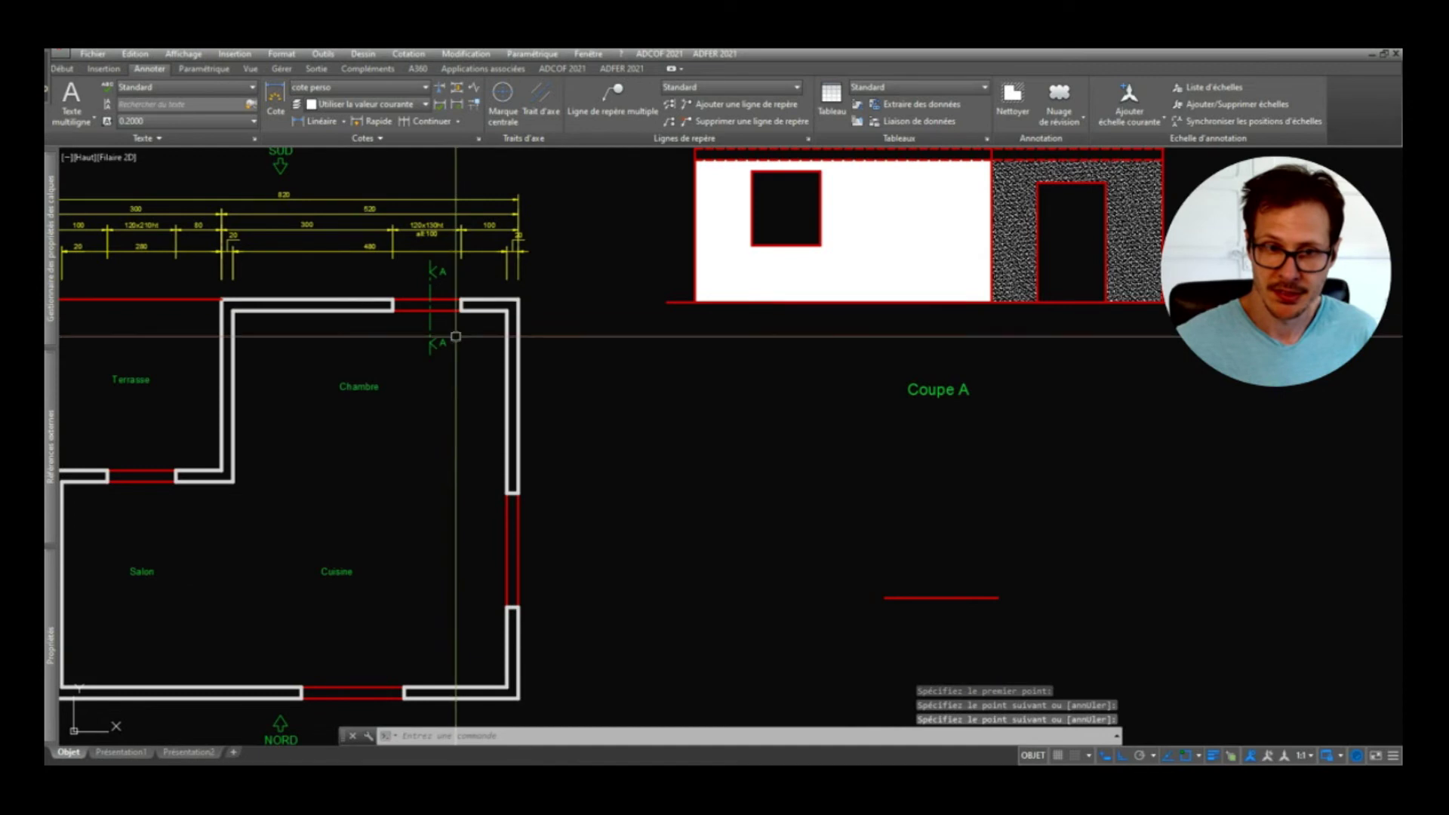
{"action": "middle_click_drag", "start_coordinate": [443, 311], "coordinate": [513, 342]}
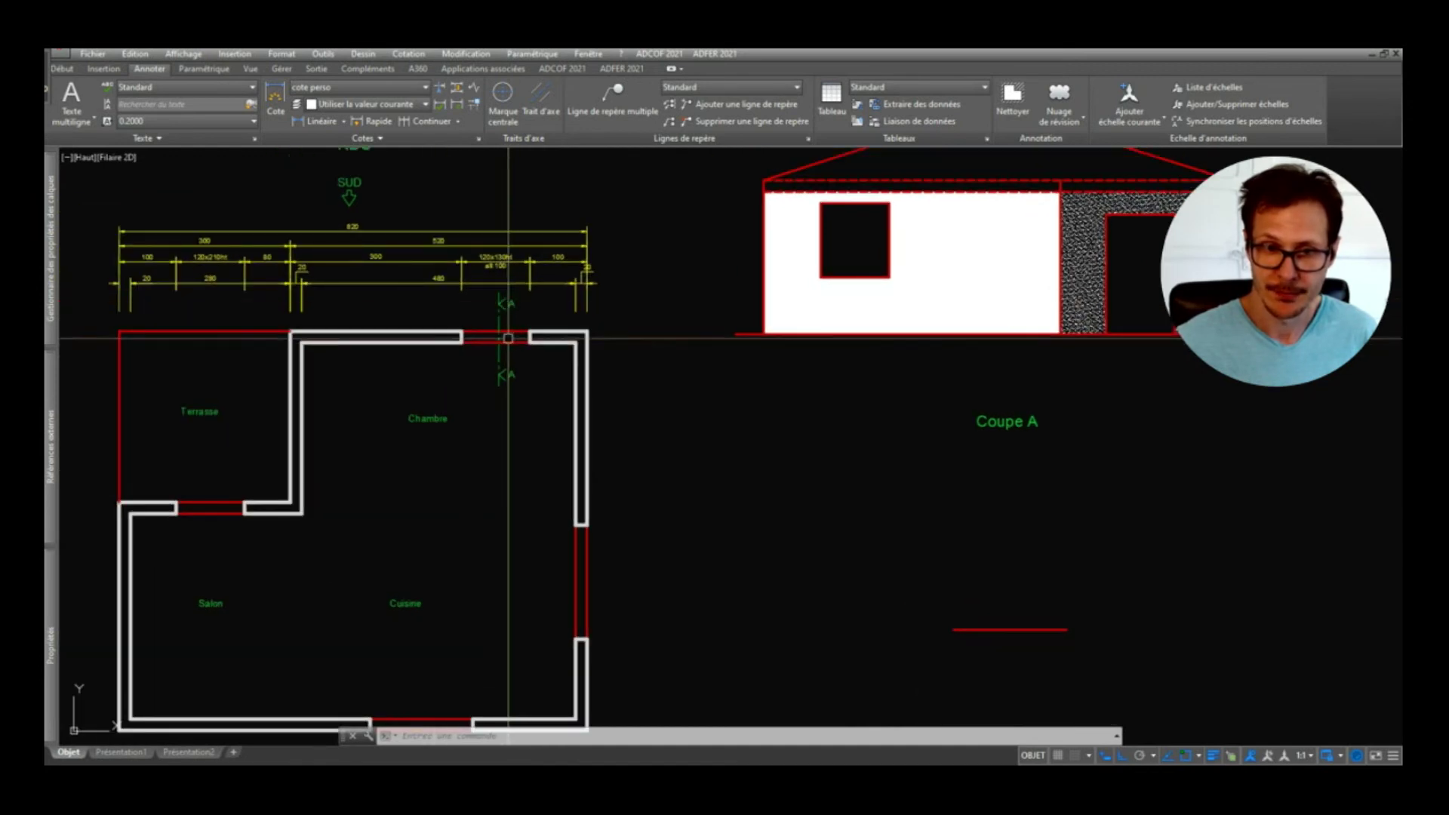
{"action": "middle_click_drag", "start_coordinate": [994, 566], "coordinate": [909, 517]}
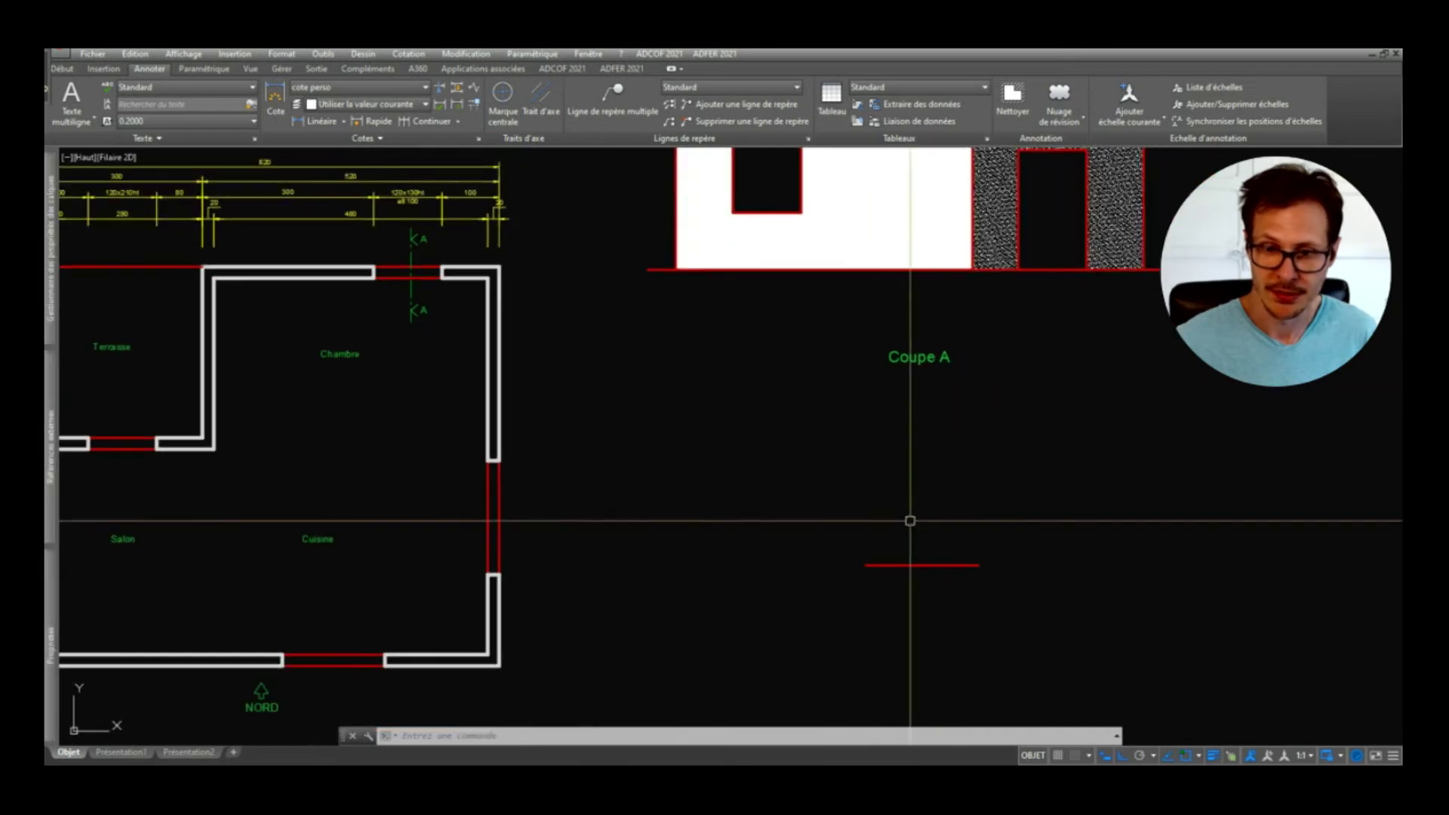
{"action": "key", "text": "l"}
{"action": "key", "text": "Return"}
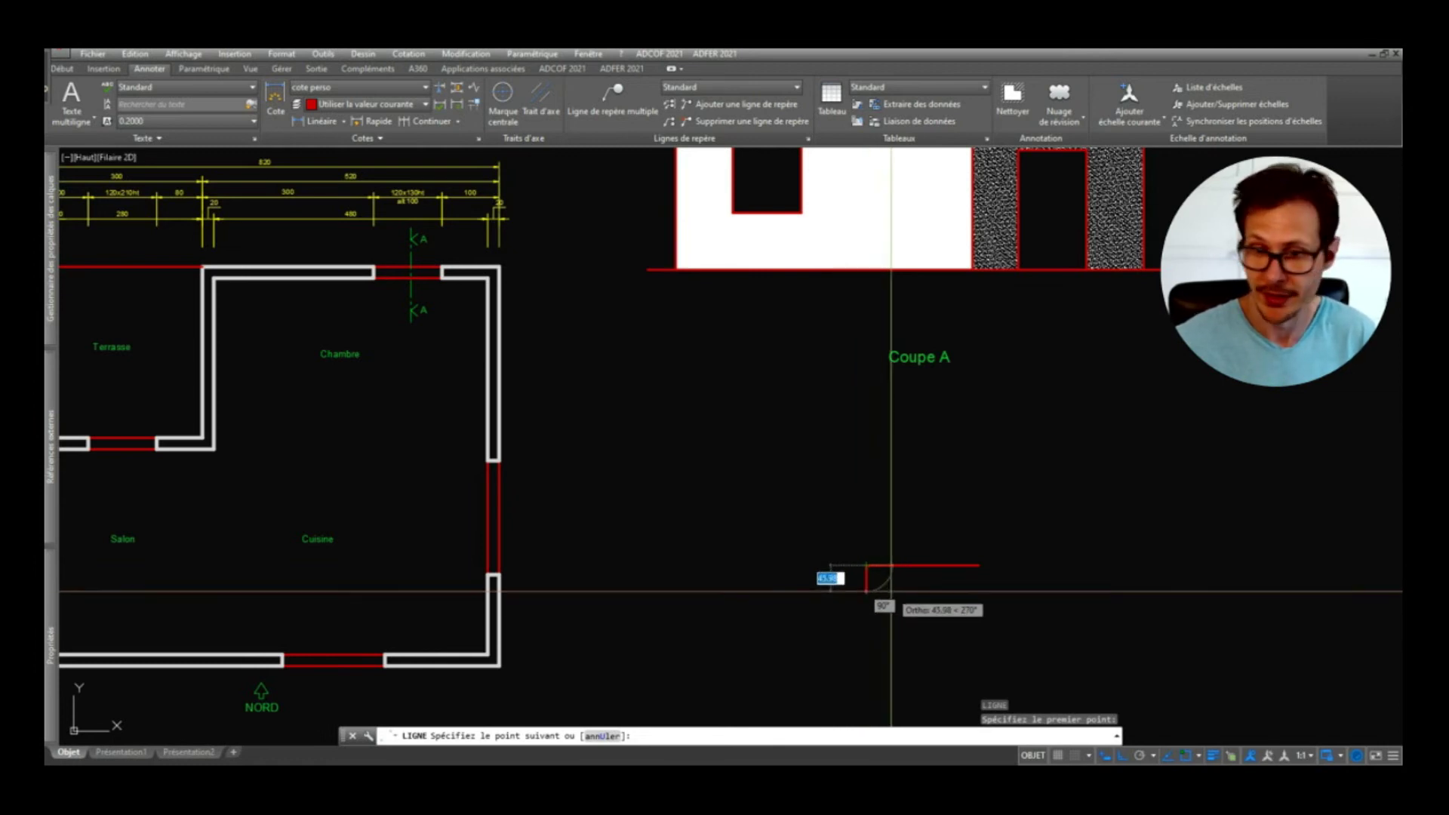
{"action": "key", "text": "Escape"}
{"action": "left_click", "coordinate": [839, 555]}
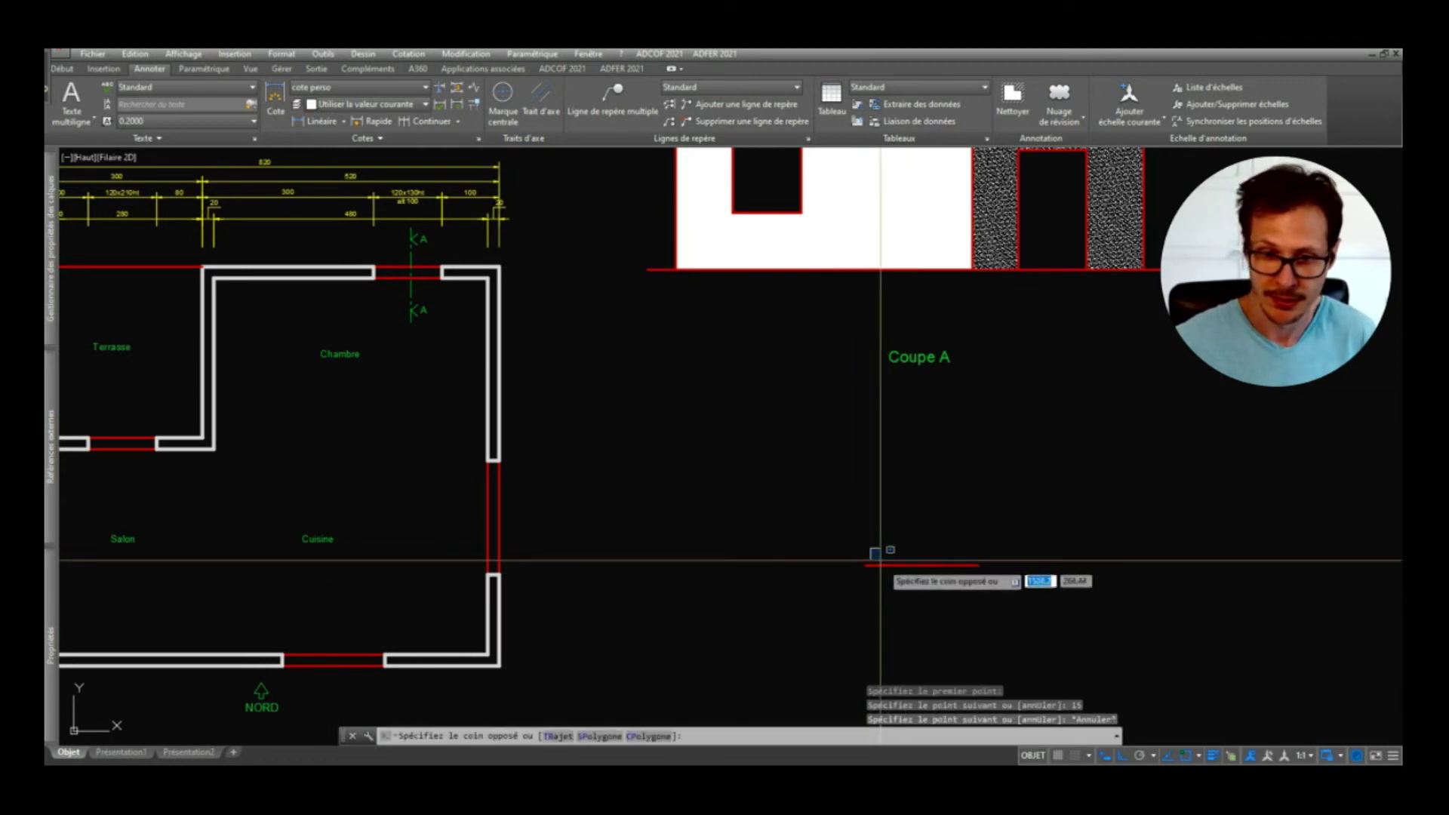
{"action": "left_click", "coordinate": [942, 604]}
{"action": "left_click", "coordinate": [950, 527]}
{"action": "left_click", "coordinate": [908, 599]}
{"action": "key", "text": "Escape"}
Step: Copy the horizontal section line 15 straight down
{"action": "left_click", "coordinate": [854, 540]}
{"action": "left_click", "coordinate": [940, 604]}
{"action": "type", "text": "co"}
{"action": "key", "text": "Return"}
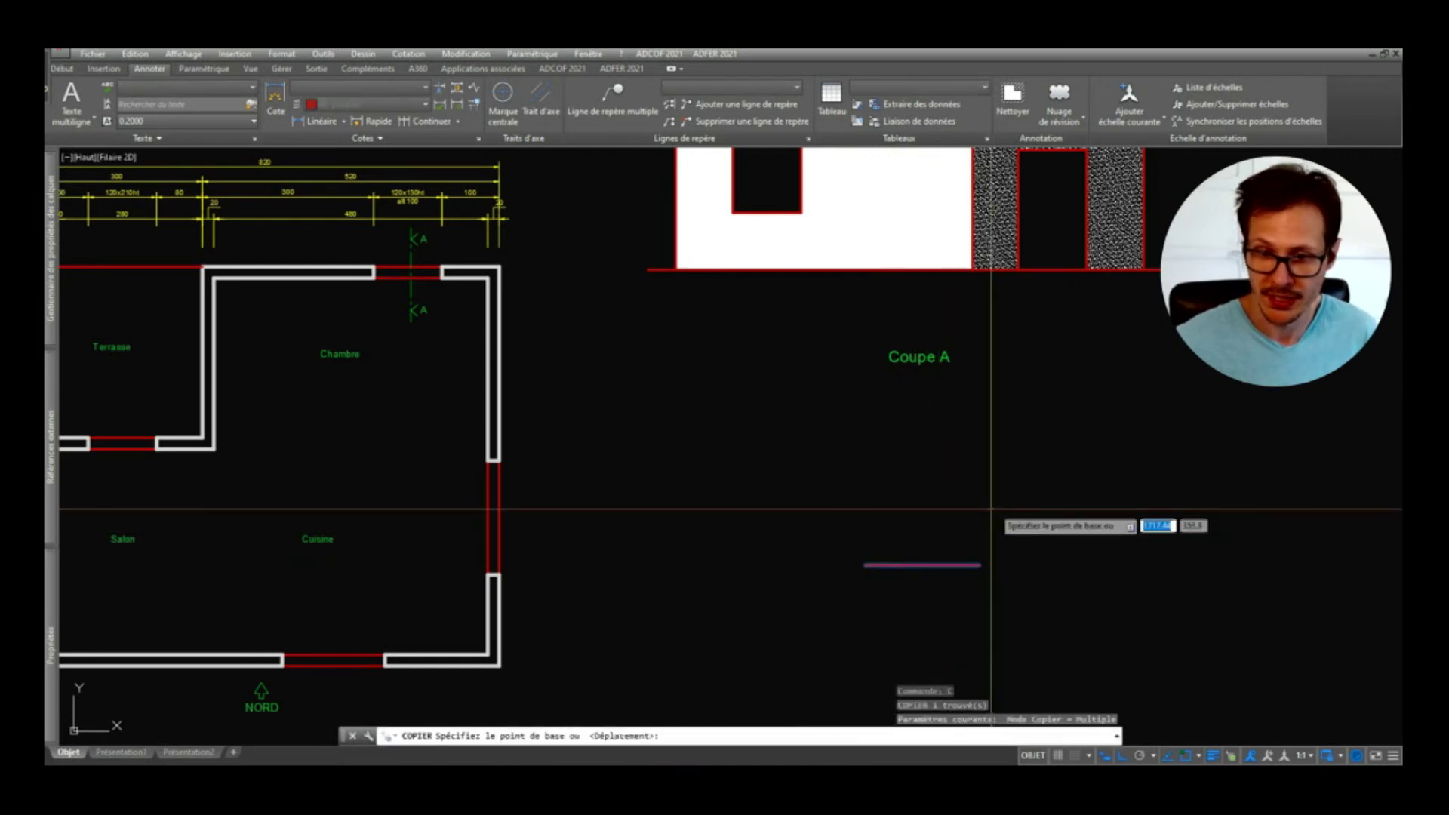
{"action": "left_click", "coordinate": [991, 507]}
{"action": "key", "text": "Return"}
{"action": "key", "text": "Return"}
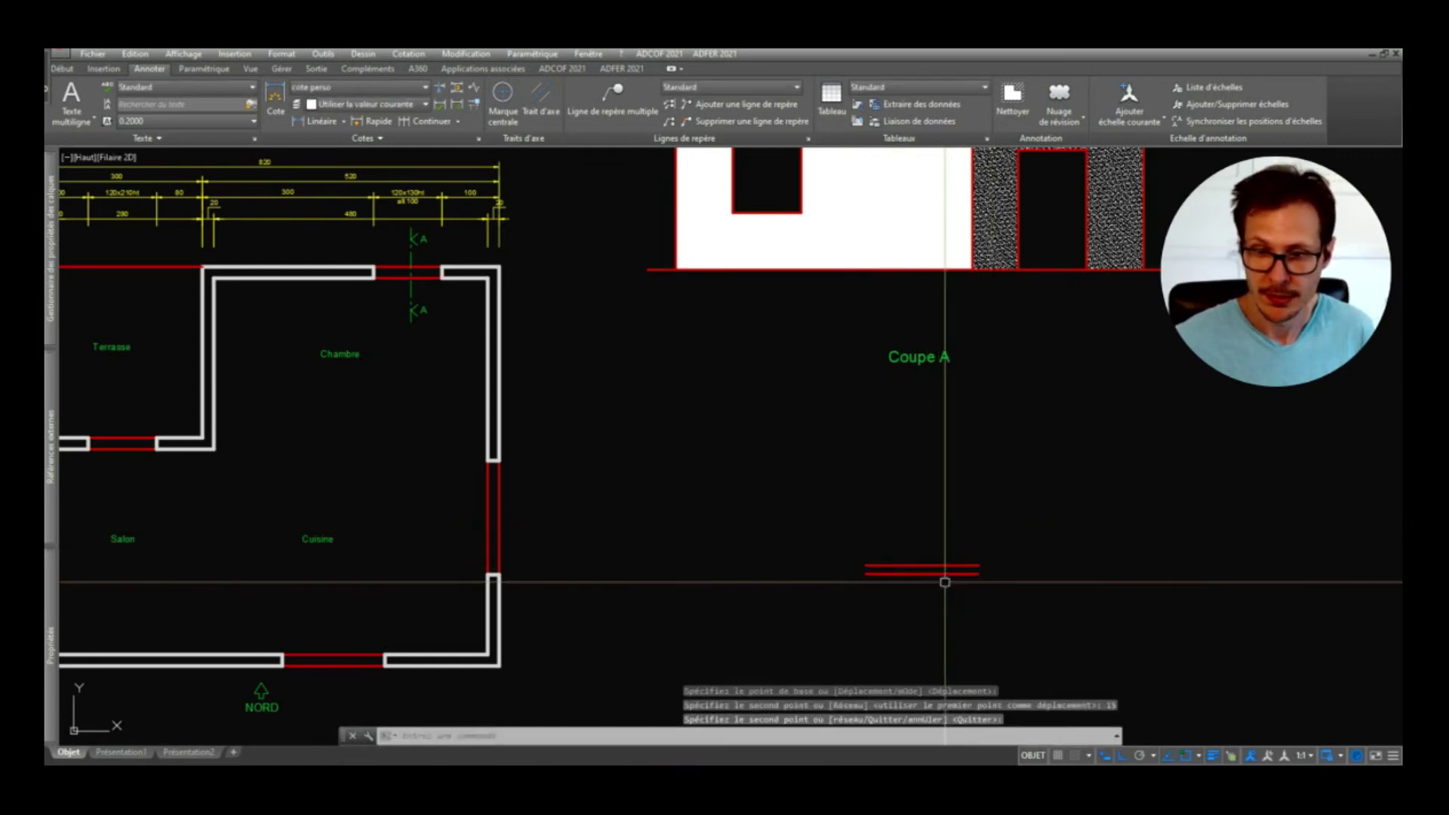
Step: Shorten the lower horizontal line from its right end to about half its length
{"action": "left_click", "coordinate": [955, 572]}
{"action": "left_click", "coordinate": [978, 573]}
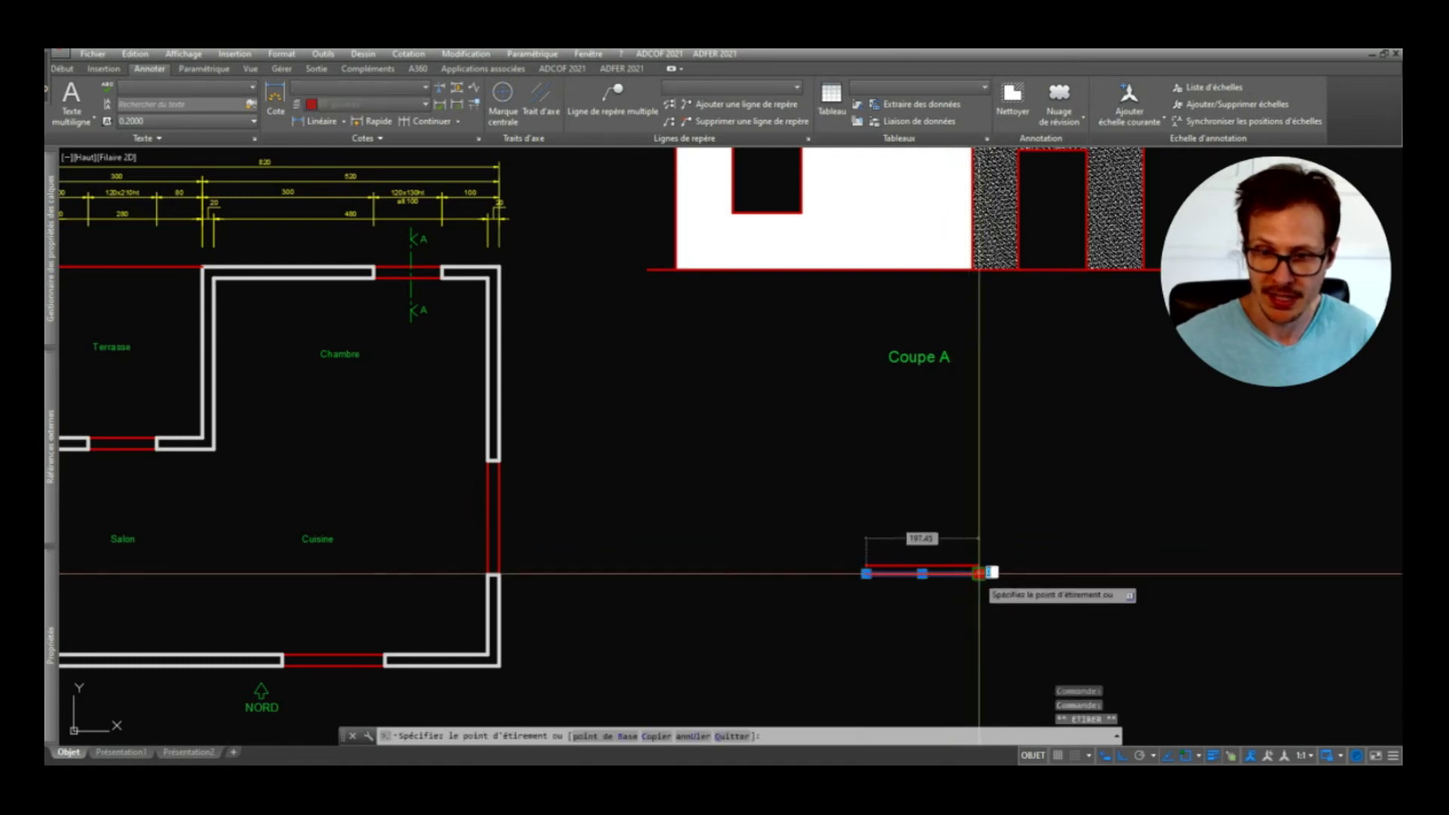
{"action": "key", "text": "Escape"}
Step: Draw a vertical line from the midpoint of the upper horizontal line up to just below the Coupe A title
{"action": "type", "text": "l"}
{"action": "key", "text": "Return"}
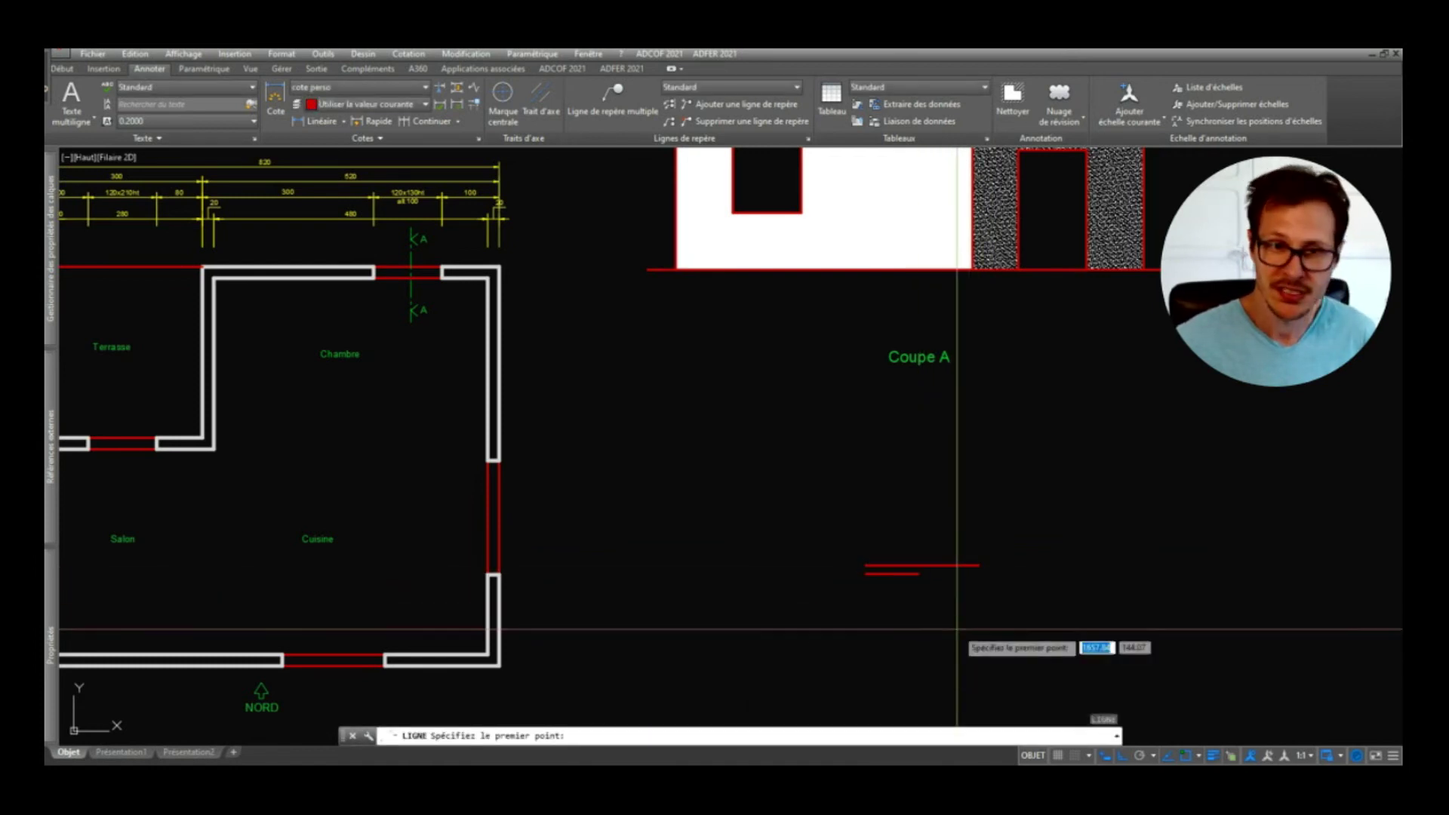
{"action": "left_click", "coordinate": [915, 561]}
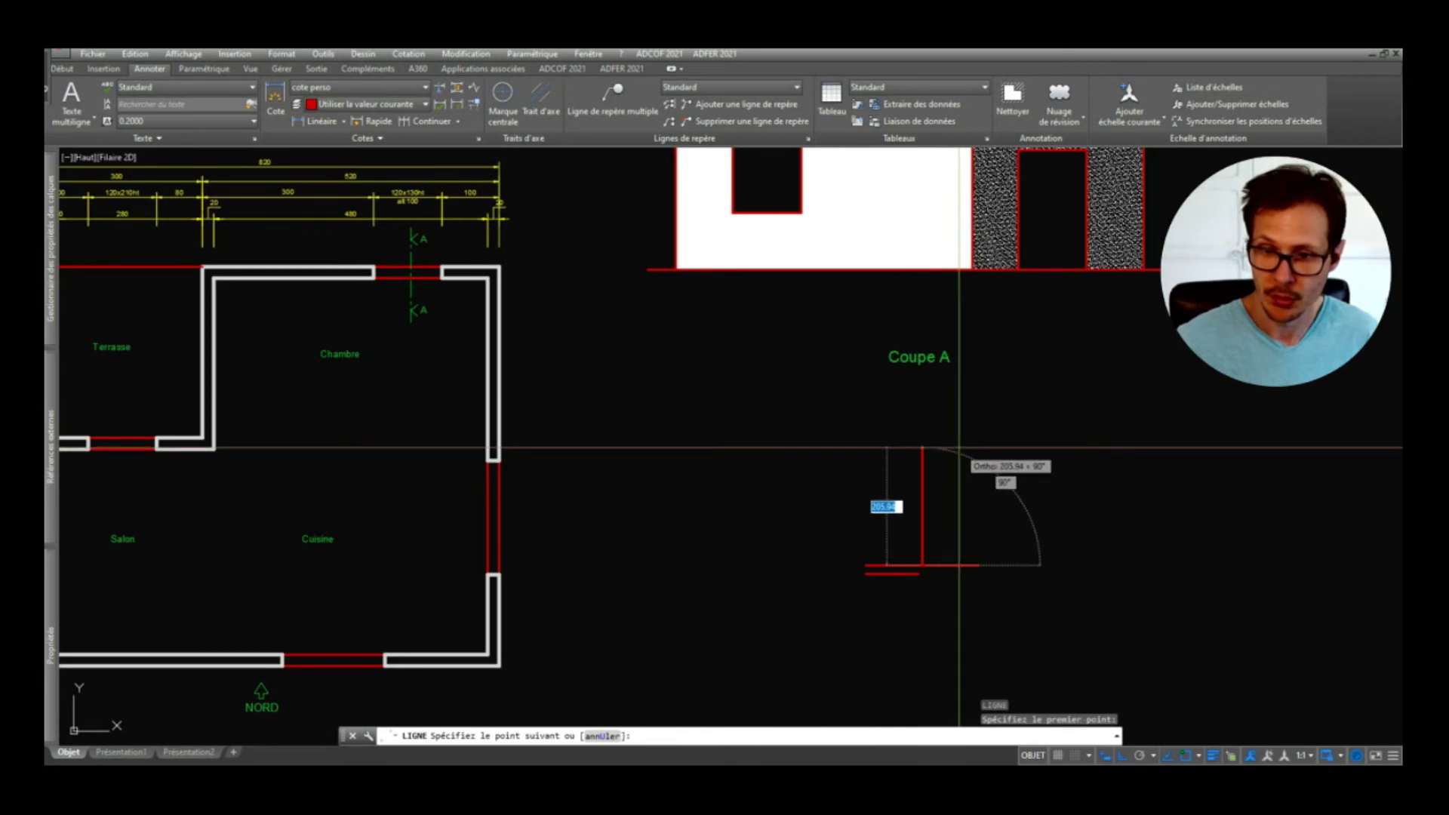
{"action": "left_click", "coordinate": [974, 398]}
{"action": "key", "text": "Escape"}
Step: Copy the vertical line 20 to the left as the wall's other face
{"action": "left_click", "coordinate": [941, 451]}
{"action": "left_click", "coordinate": [894, 500]}
{"action": "type", "text": "c"}
{"action": "key", "text": "Return"}
{"action": "left_click", "coordinate": [993, 487]}
{"action": "type", "text": "20"}
{"action": "key", "text": "Return"}
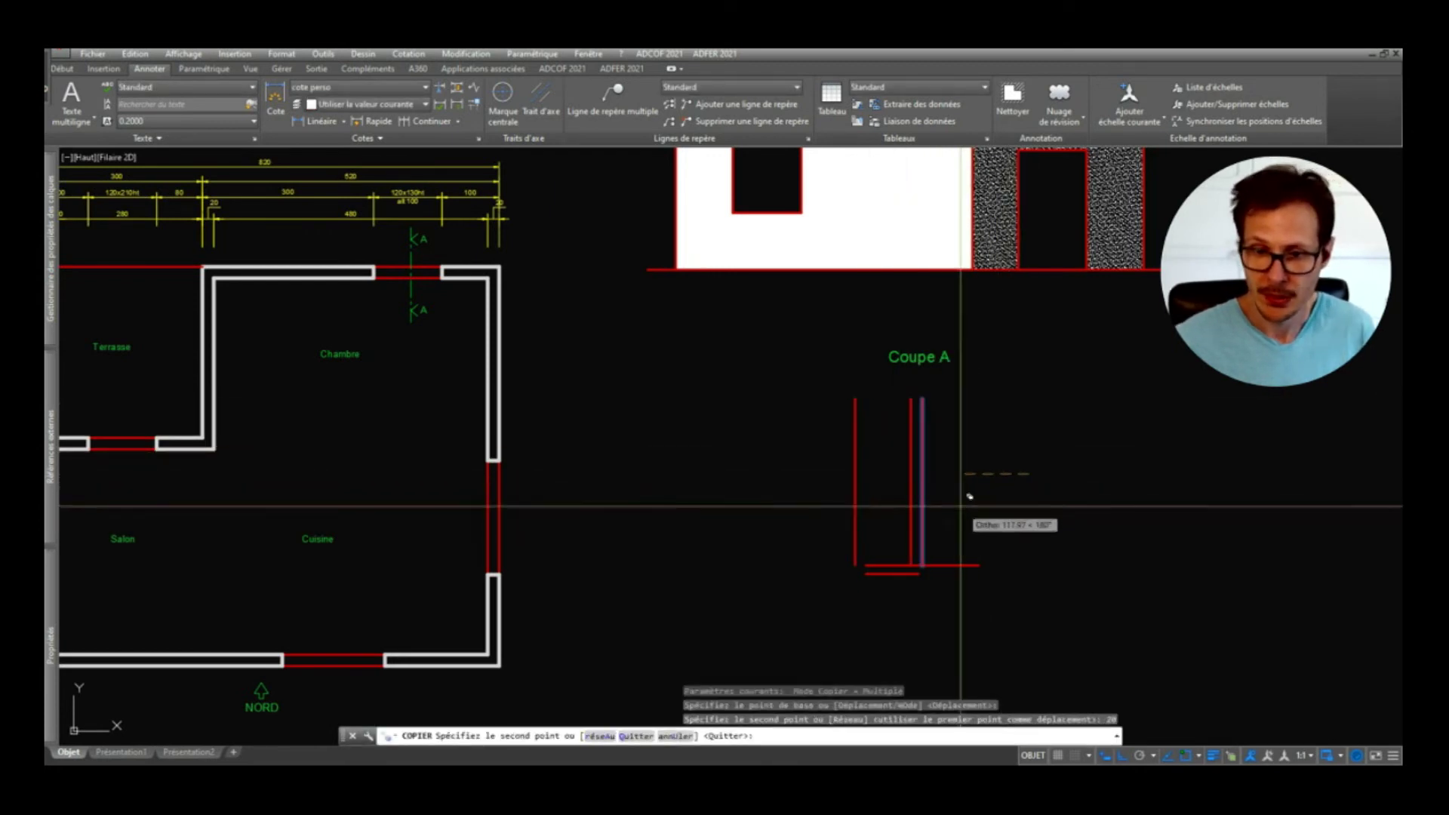
Step: Move the two vertical wall lines horizontally to the right along the upper floor line
{"action": "key", "text": "Return"}
{"action": "left_click", "coordinate": [978, 453]}
{"action": "left_click", "coordinate": [868, 498]}
{"action": "scroll", "coordinate": [991, 510], "scroll_direction": "up", "scroll_amount": 2}
{"action": "type", "text": "d"}
{"action": "key", "text": "Return"}
{"action": "left_click", "coordinate": [945, 523]}
{"action": "left_click", "coordinate": [987, 520]}
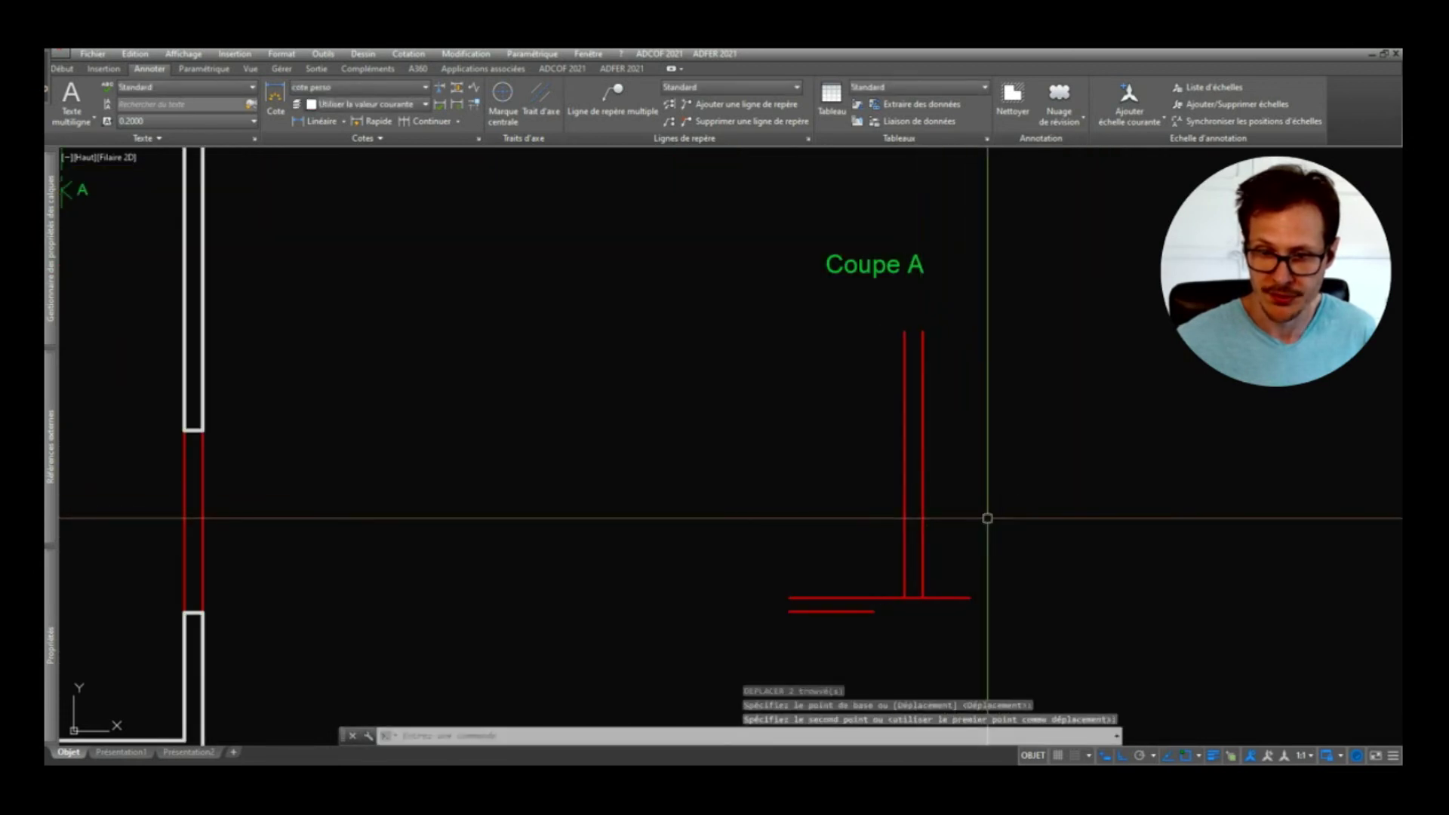
Step: Stretch the right end of the lower horizontal line to align with the wall's outer face
{"action": "scroll", "coordinate": [862, 541], "scroll_direction": "down", "scroll_amount": 4}
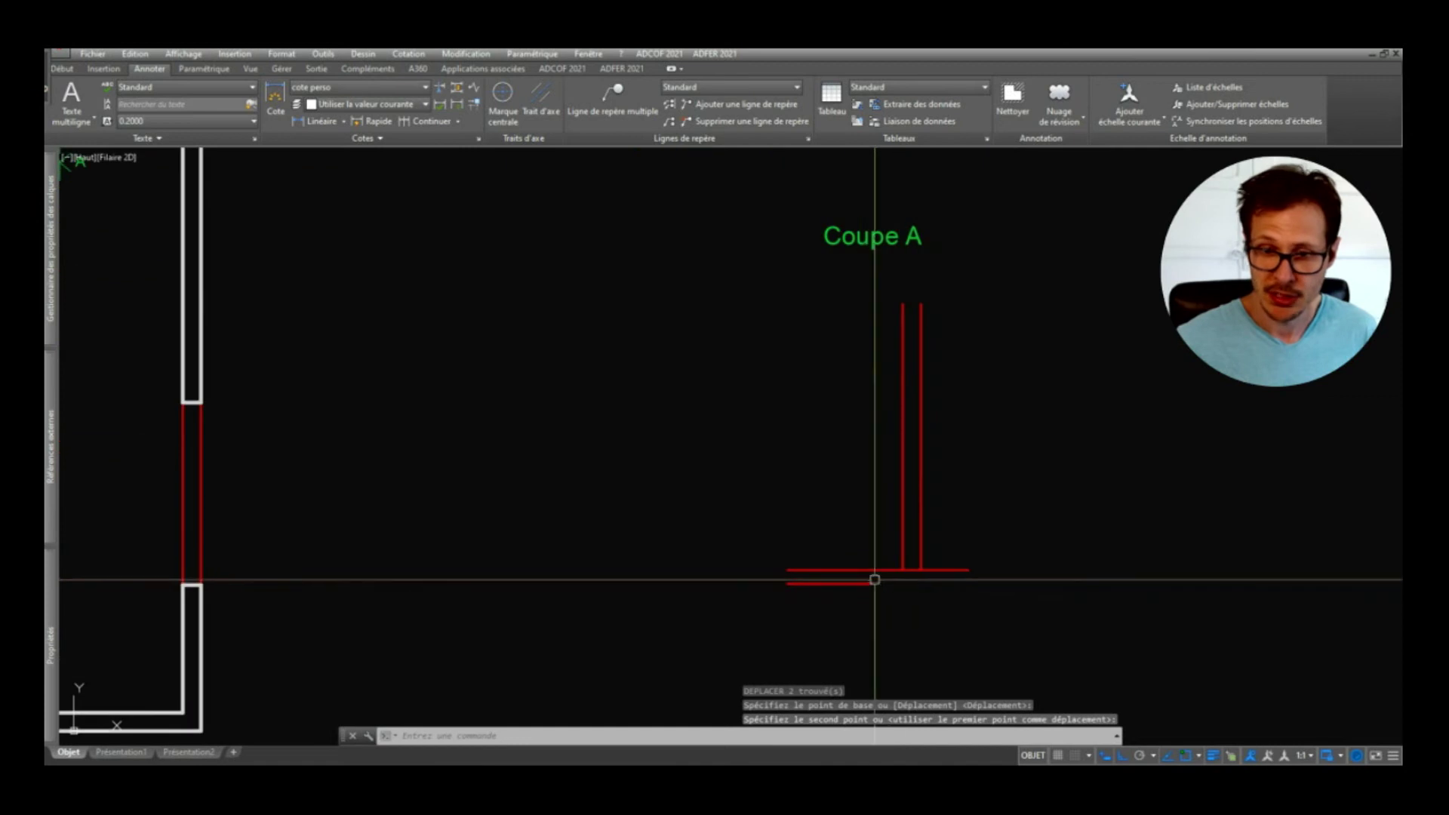
{"action": "scroll", "coordinate": [871, 577], "scroll_direction": "up", "scroll_amount": 4}
{"action": "left_click", "coordinate": [872, 583]}
{"action": "left_click", "coordinate": [871, 584]}
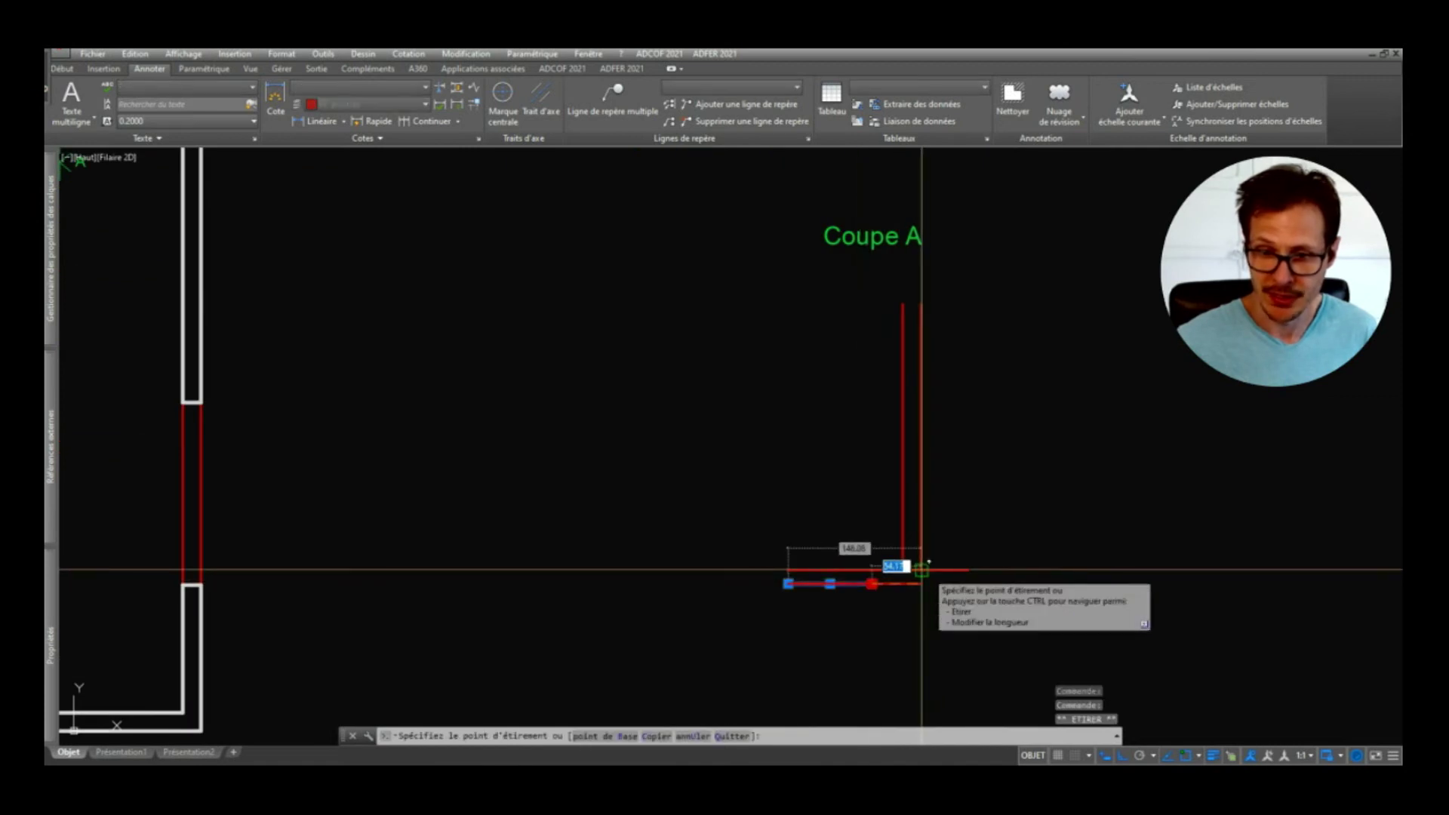
{"action": "key", "text": "Escape"}
Step: Draw the footing outline below the wall with lines 30 down, 50 to the left and back up to the floor line
{"action": "middle_click_drag", "start_coordinate": [938, 608], "coordinate": [922, 546]}
{"action": "scroll", "coordinate": [909, 528], "scroll_direction": "down", "scroll_amount": 2}
{"action": "scroll", "coordinate": [909, 527], "scroll_direction": "up", "scroll_amount": 3}
{"action": "type", "text": "l"}
{"action": "key", "text": "Return"}
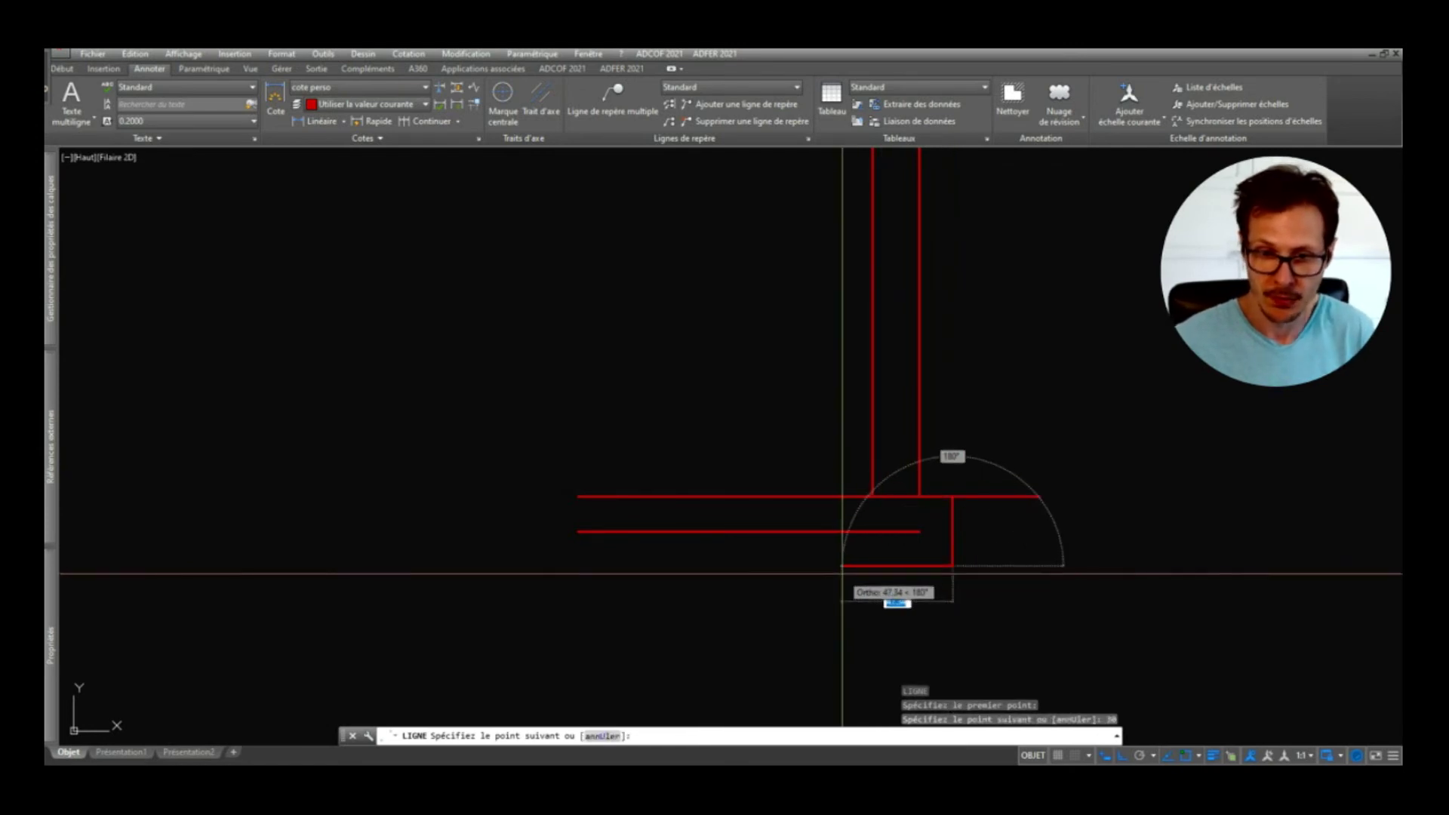
{"action": "key", "text": "Return"}
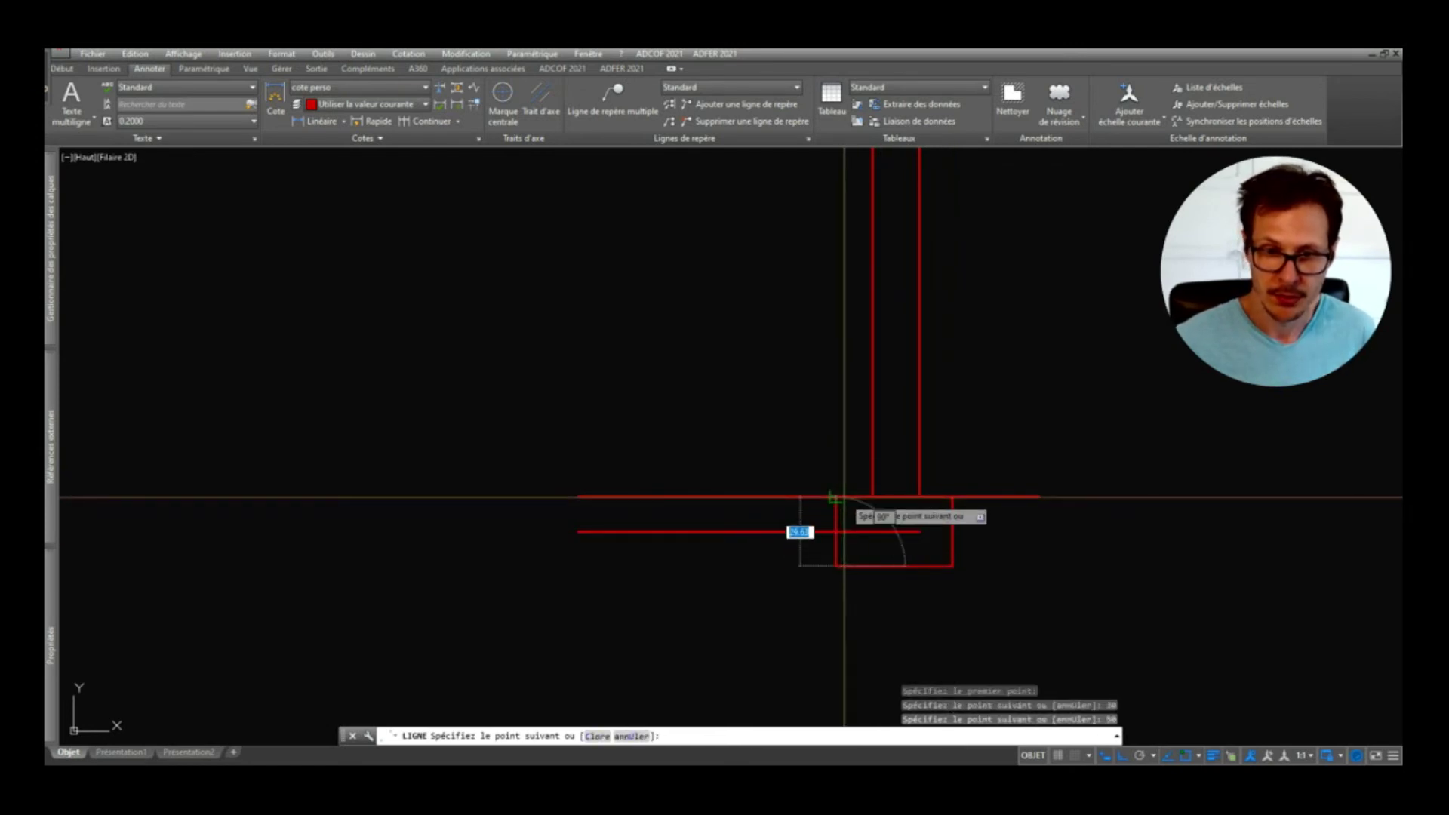
{"action": "left_click", "coordinate": [875, 548]}
{"action": "key", "text": "Return"}
Step: Fillet the slab's underside with the footing's left side to form a clean corner
{"action": "type", "text": "ra"}
{"action": "key", "text": "Return"}
{"action": "left_click", "coordinate": [823, 531]}
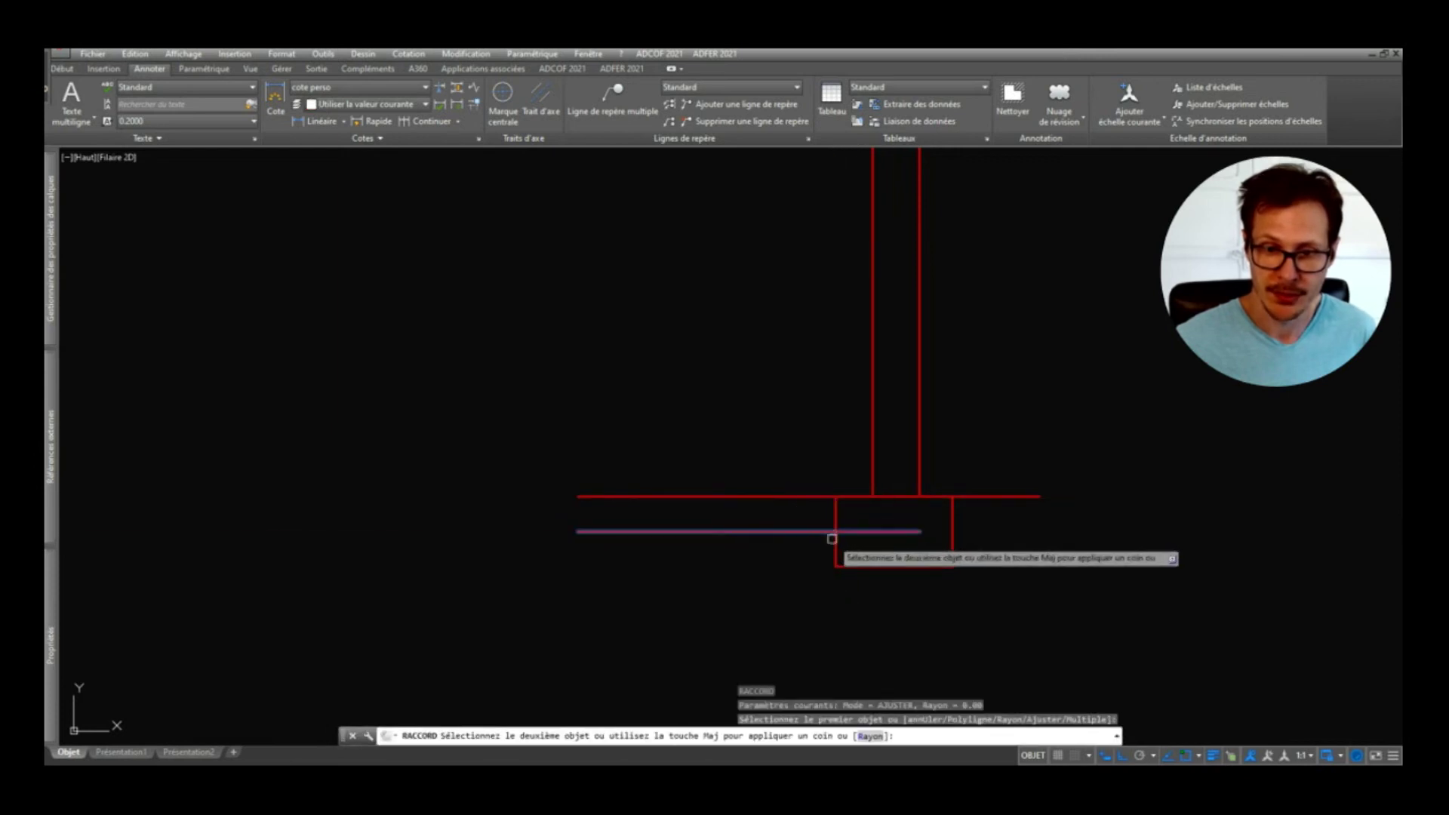
{"action": "left_click", "coordinate": [835, 550]}
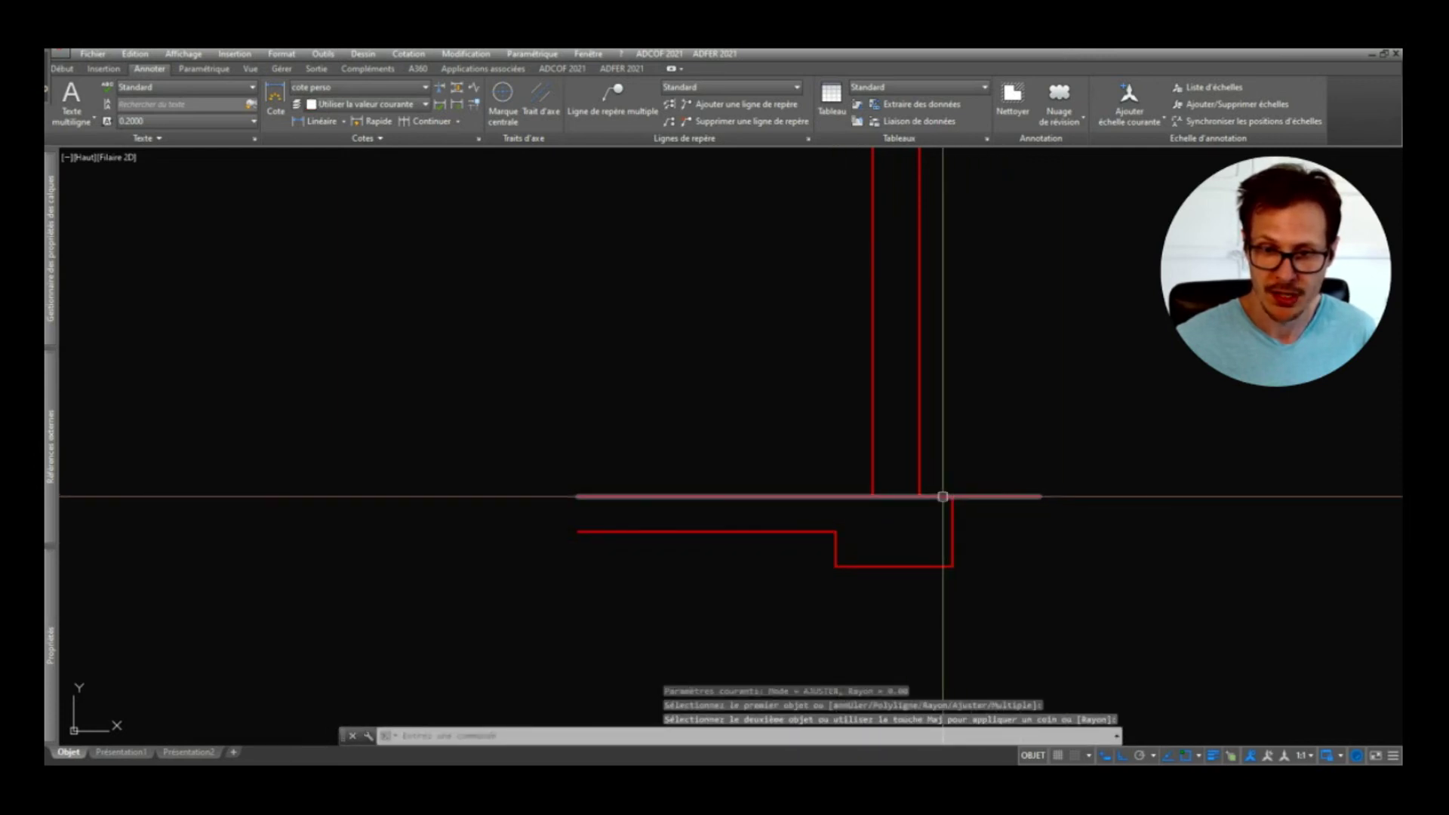
{"action": "key", "text": "Escape"}
Step: Shorten the upper floor line so its right end stops at the wall's inner face
{"action": "left_click", "coordinate": [979, 498]}
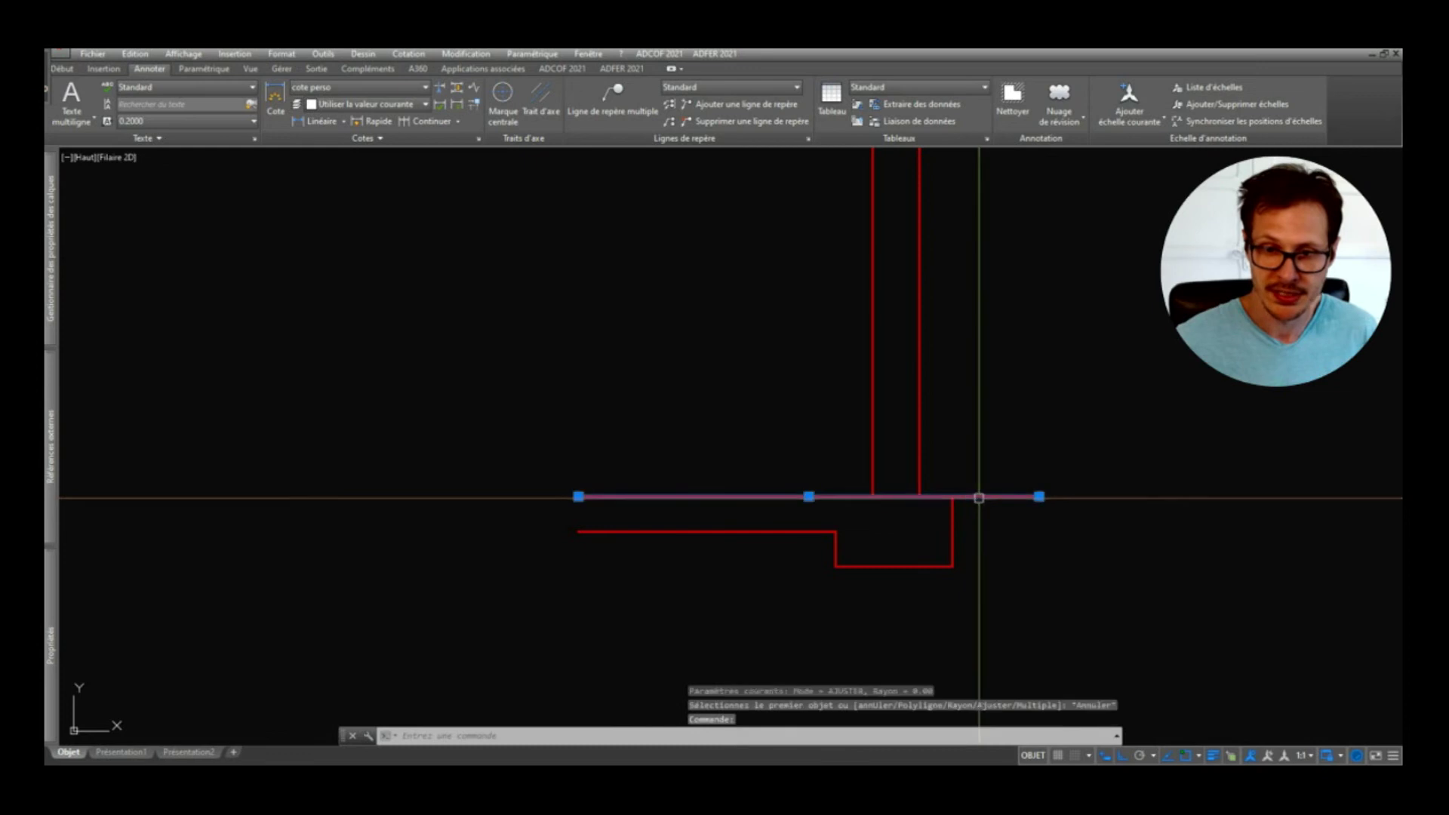
{"action": "left_click", "coordinate": [1040, 496]}
{"action": "left_click", "coordinate": [873, 496]}
{"action": "key", "text": "Escape"}
{"action": "key", "text": "Escape"}
{"action": "key", "text": "Escape"}
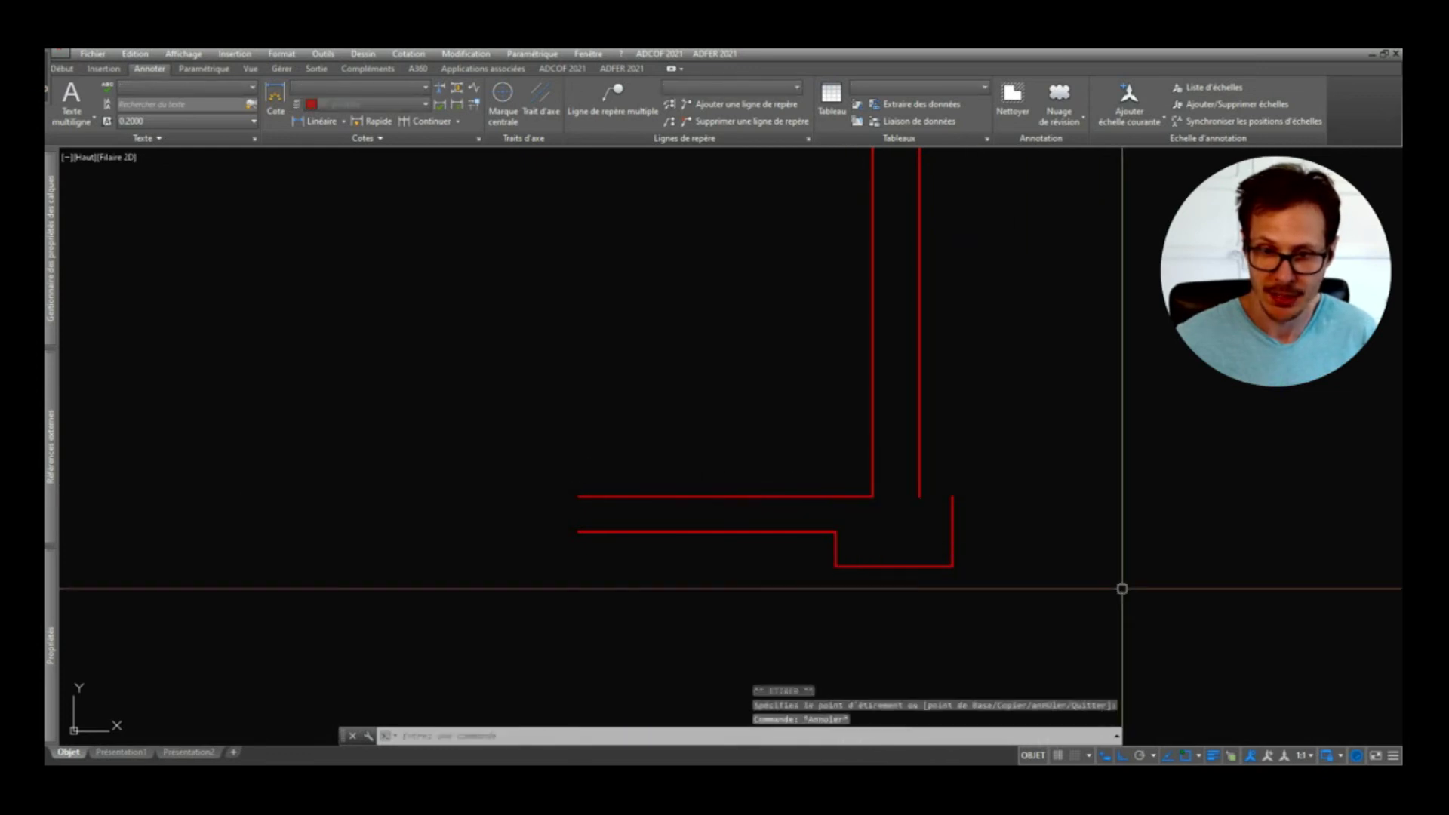
Step: Draw a line joining the footing's upper right corner to the wall's outer face, and a ground line extending outward from that corner
{"action": "type", "text": "l"}
{"action": "key", "text": "Return"}
{"action": "left_click", "coordinate": [953, 497]}
{"action": "left_click", "coordinate": [919, 496]}
{"action": "key", "text": "Return"}
{"action": "key", "text": "Return"}
{"action": "left_click", "coordinate": [952, 496]}
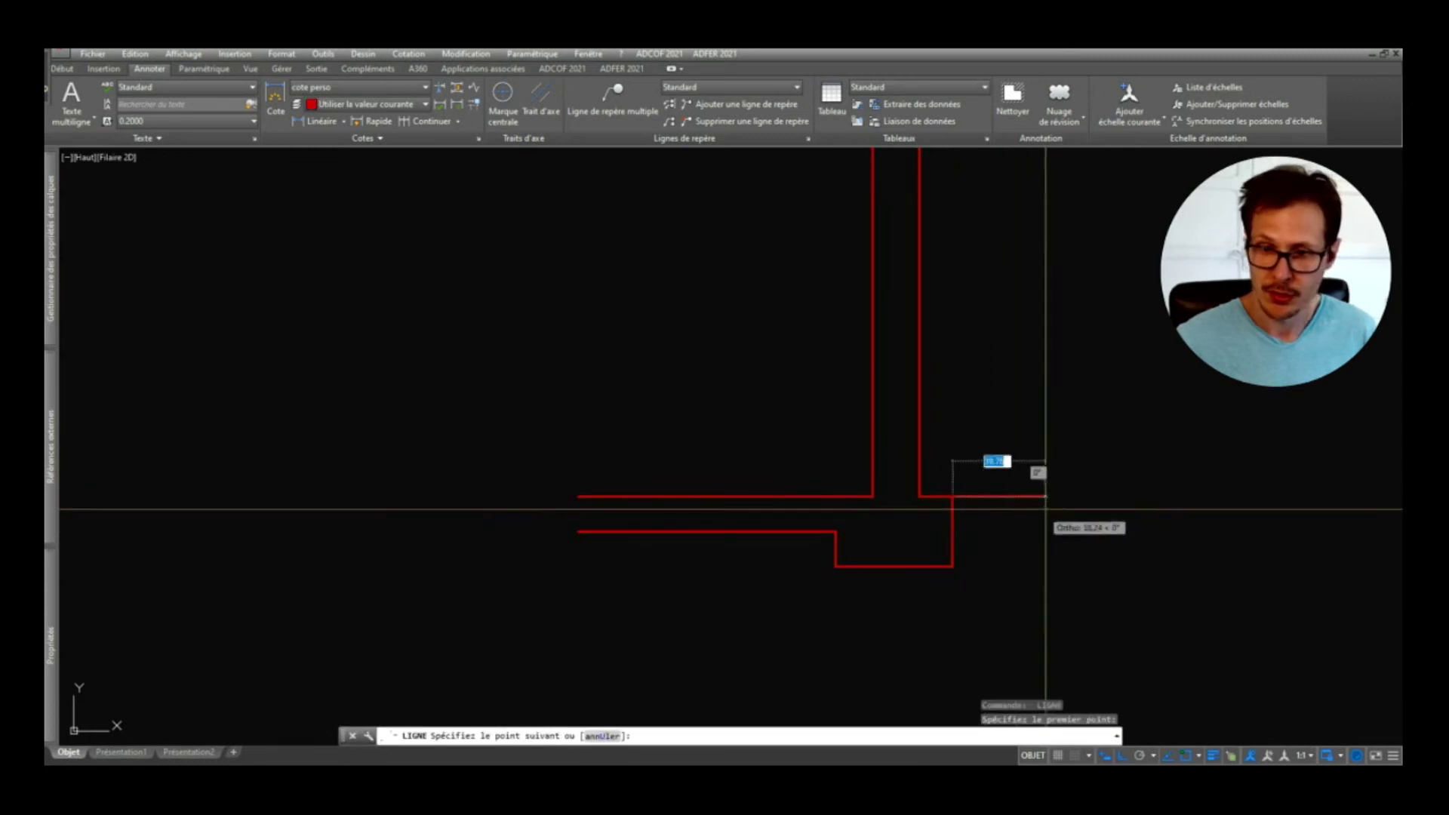
{"action": "left_click", "coordinate": [1111, 496]}
{"action": "key", "text": "Escape"}
Step: Move the footing's three lines 15 straight down
{"action": "middle_click_drag", "start_coordinate": [926, 539], "coordinate": [828, 462]}
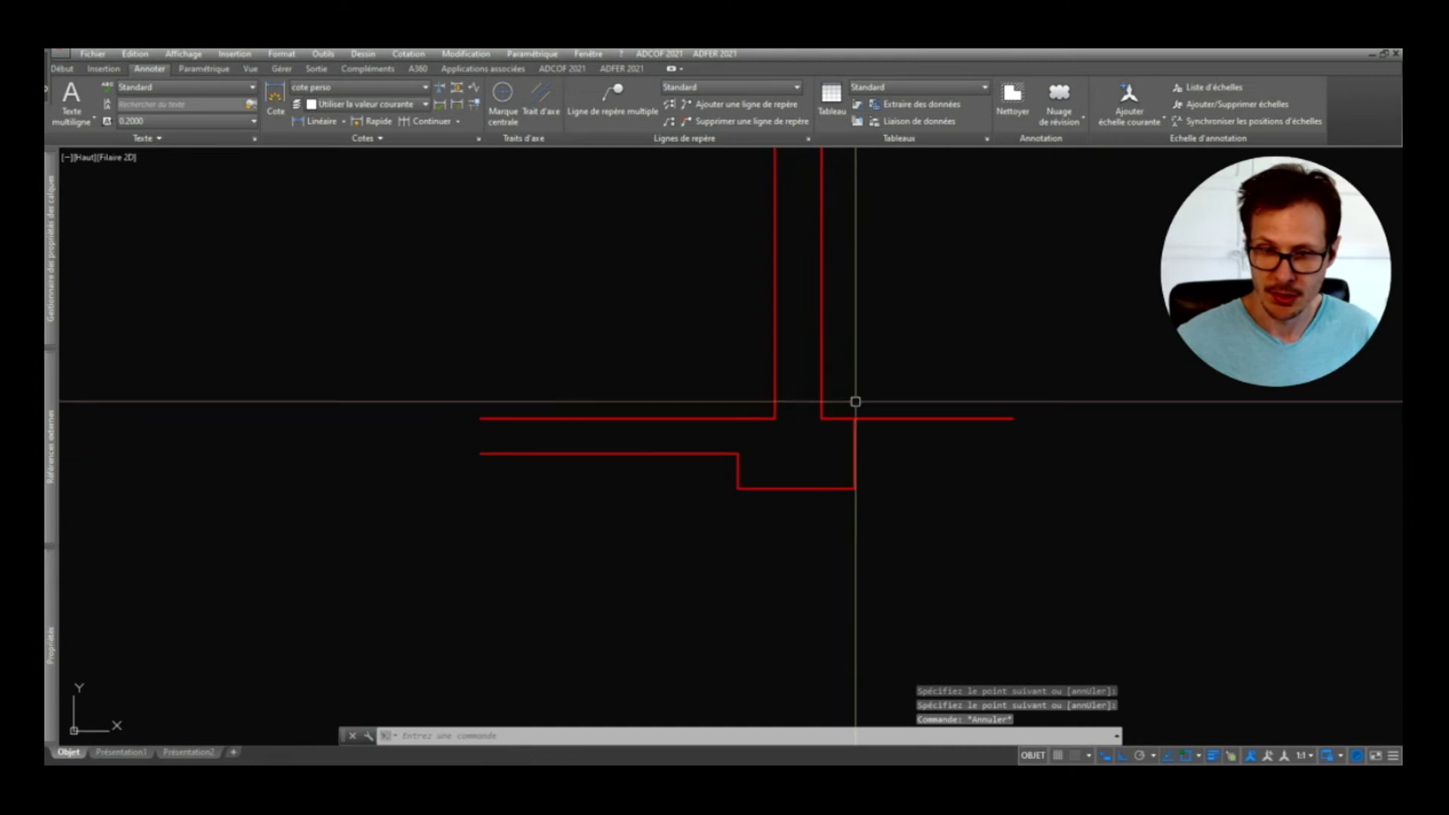
{"action": "left_click", "coordinate": [896, 472]}
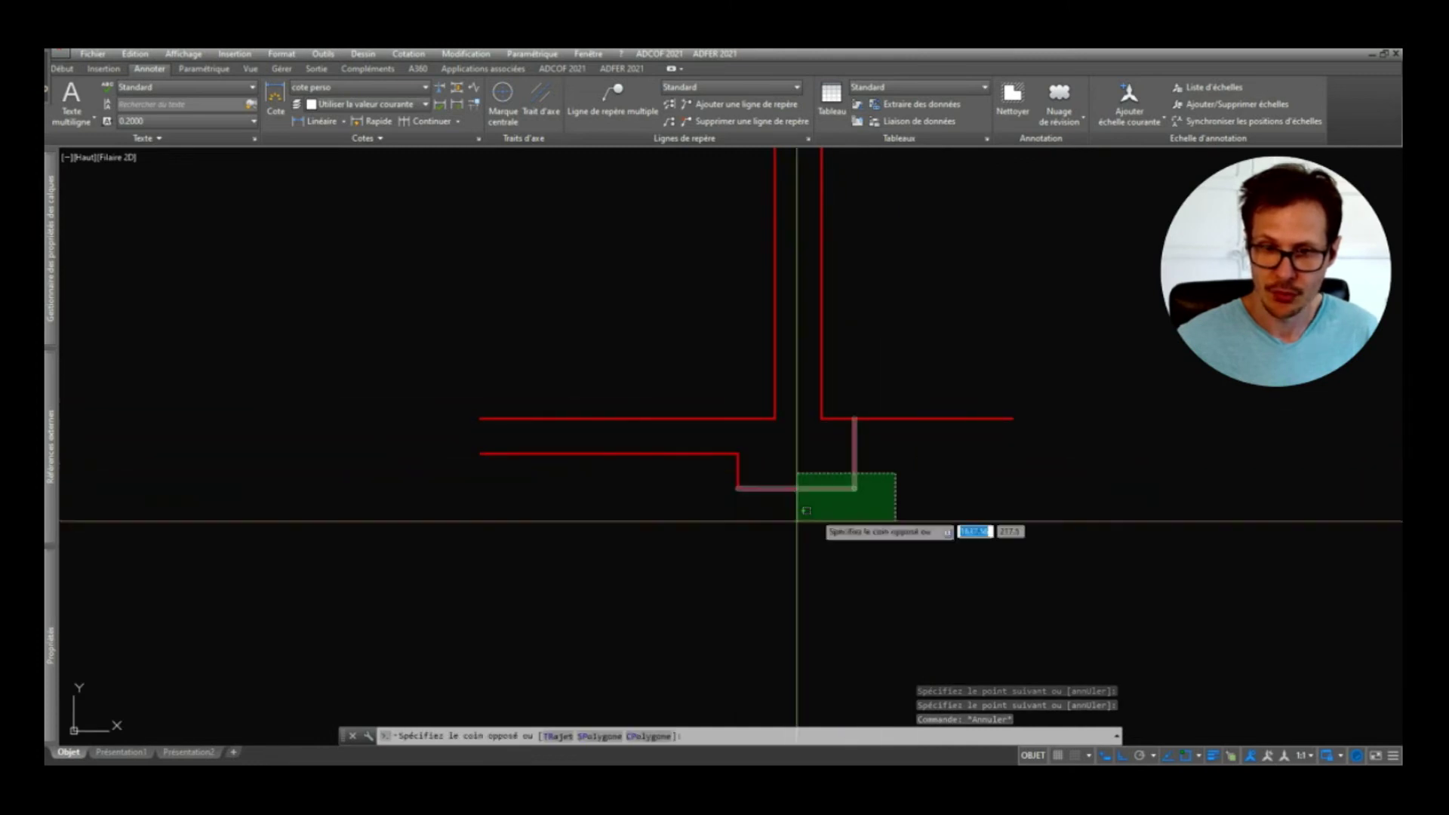
{"action": "left_click", "coordinate": [800, 524]}
{"action": "type", "text": "d"}
{"action": "key", "text": "Return"}
{"action": "left_click", "coordinate": [897, 480]}
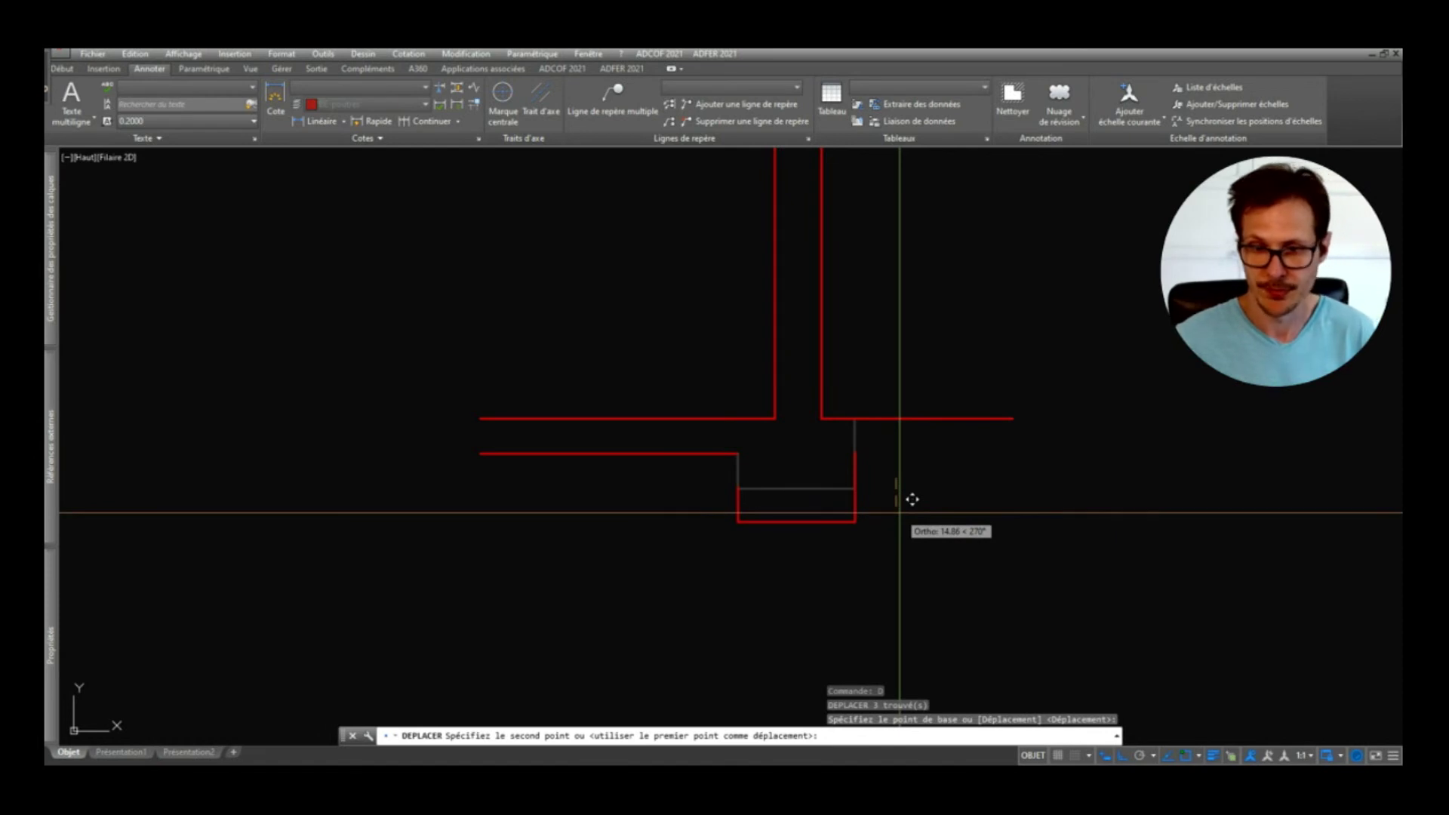
{"action": "type", "text": "15"}
{"action": "key", "text": "Return"}
Step: Fillet the slab's underside with the lowered footing's left side and stretch the footing's right side up to the ground line
{"action": "type", "text": "ra"}
{"action": "key", "text": "Return"}
{"action": "left_click", "coordinate": [718, 454]}
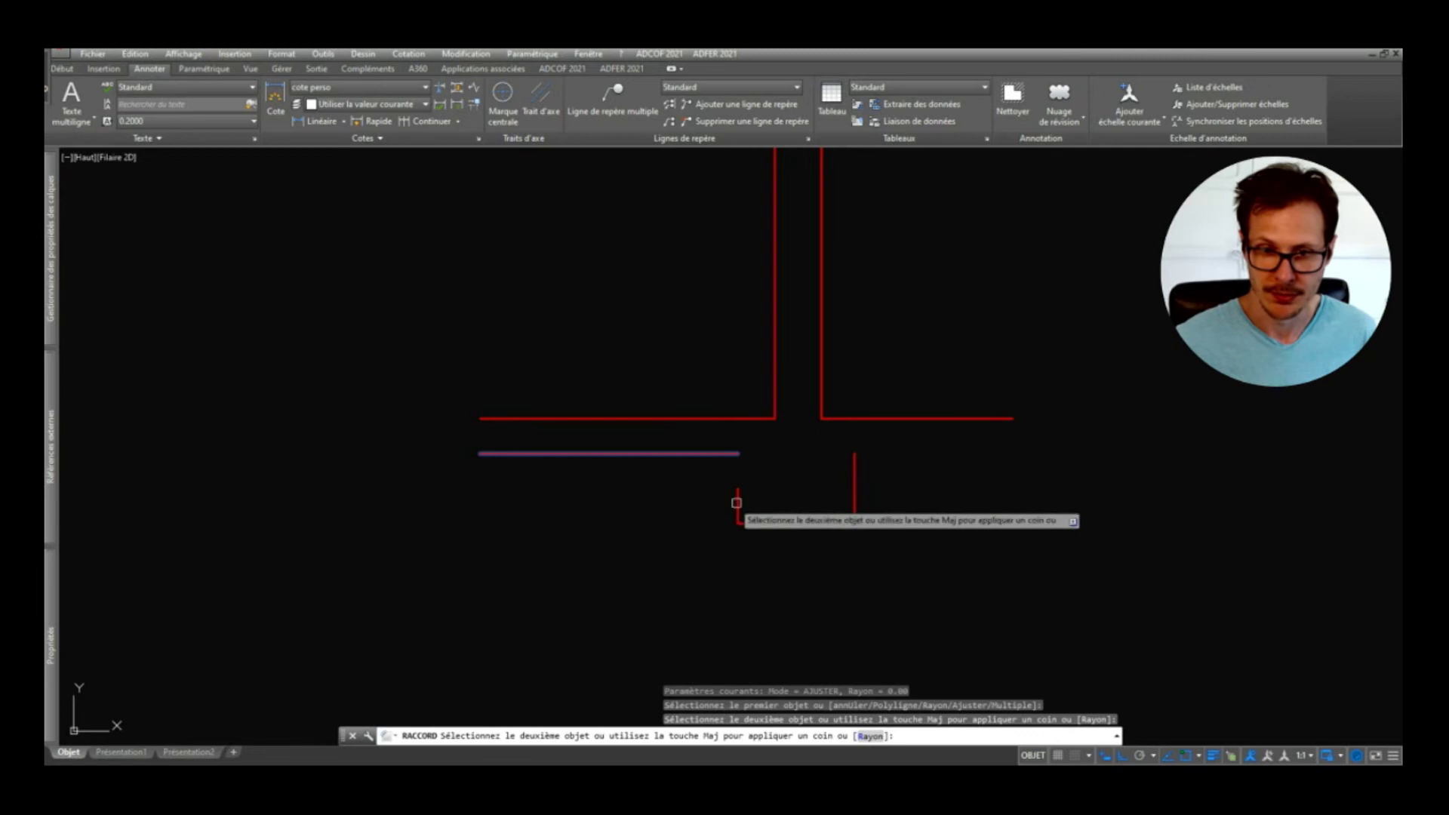
{"action": "left_click", "coordinate": [737, 502]}
{"action": "left_click", "coordinate": [855, 460]}
{"action": "left_click", "coordinate": [855, 453]}
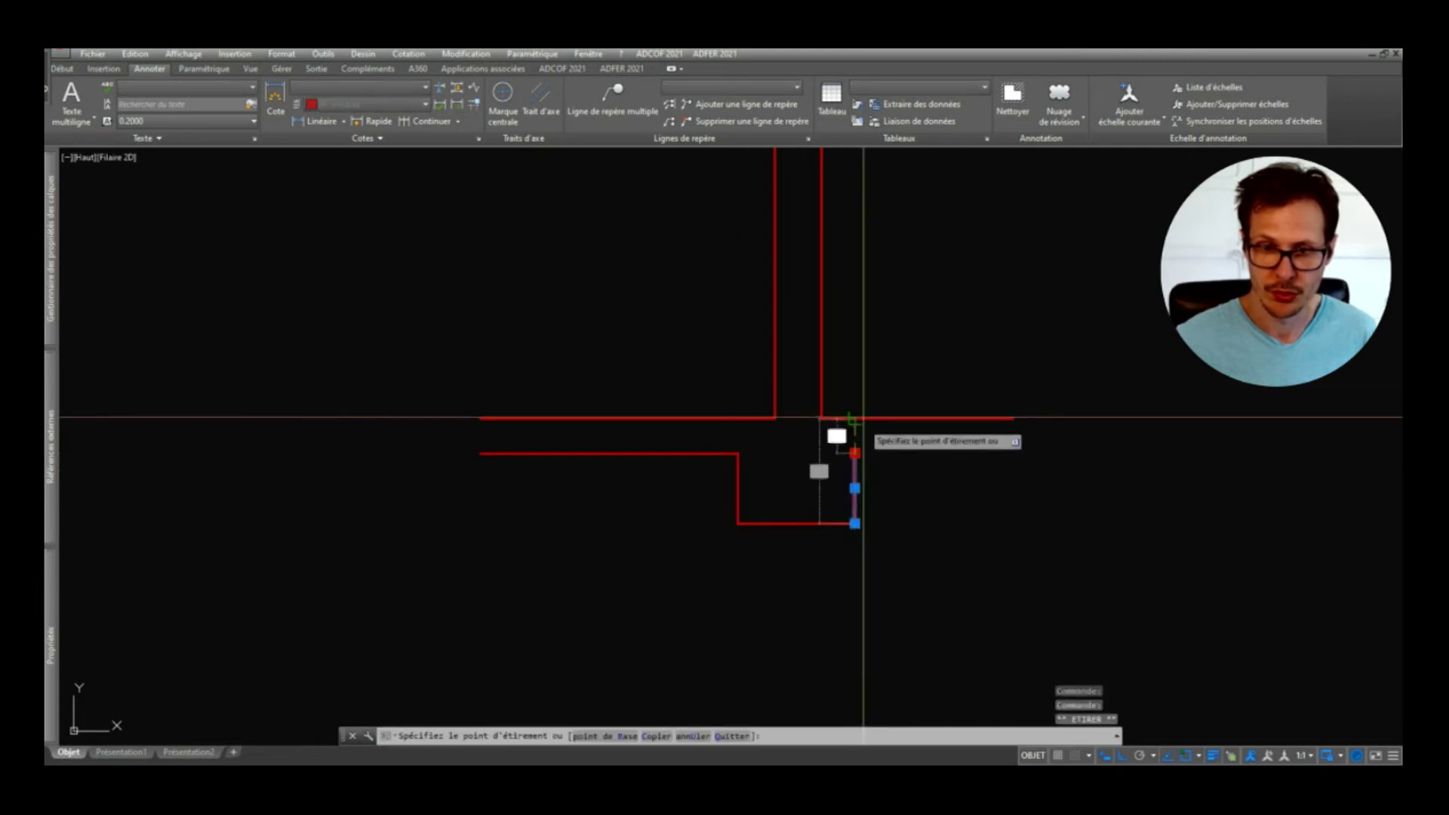
{"action": "key", "text": "Escape"}
{"action": "key", "text": "Escape"}
{"action": "key", "text": "Escape"}
{"action": "scroll", "coordinate": [913, 483], "scroll_direction": "down", "scroll_amount": 2}
{"action": "scroll", "coordinate": [913, 478], "scroll_direction": "down", "scroll_amount": 2}
{"action": "scroll", "coordinate": [981, 485], "scroll_direction": "up", "scroll_amount": 2}
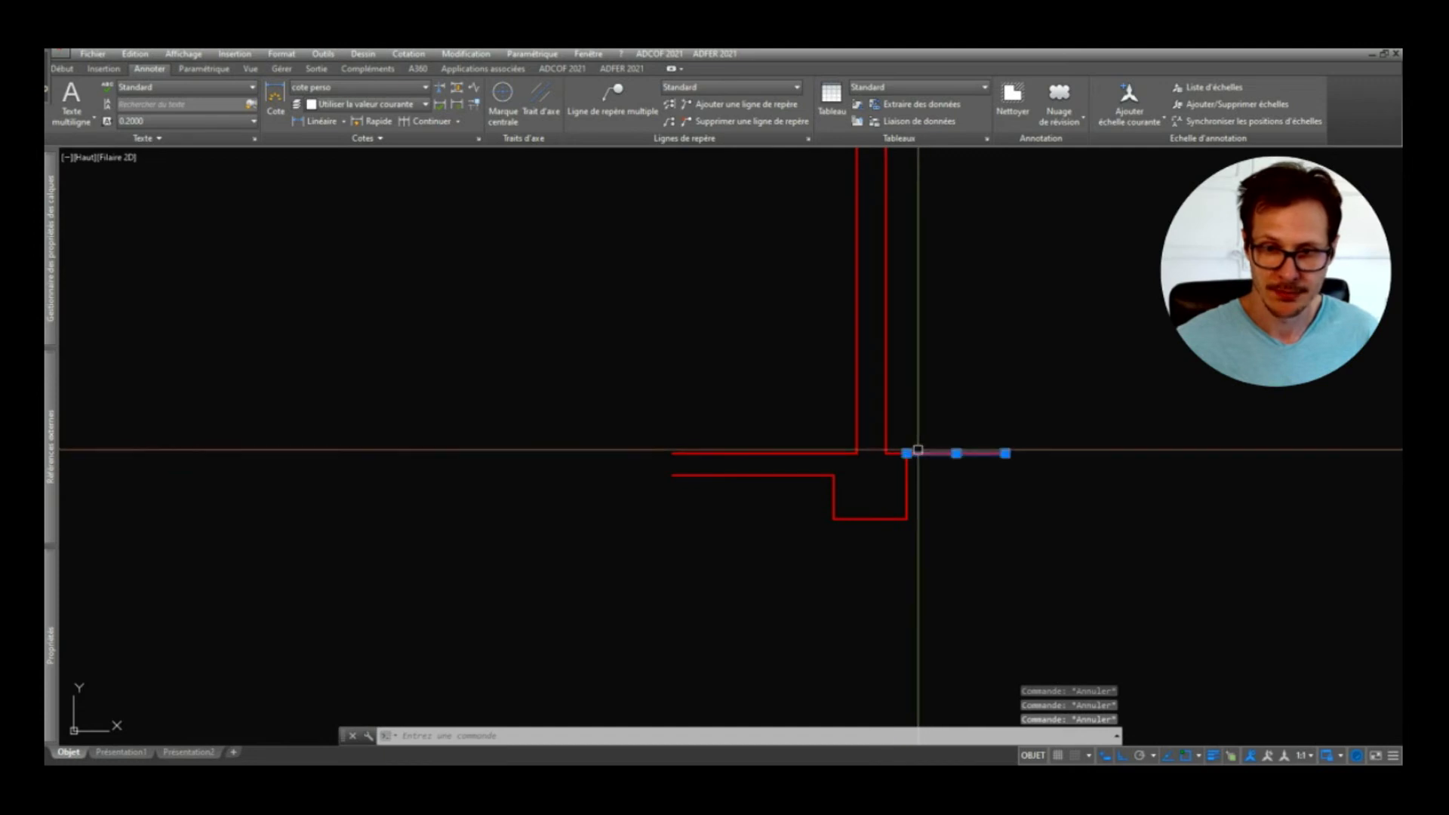
{"action": "type", "text": "d"}
{"action": "key", "text": "Return"}
{"action": "left_click", "coordinate": [981, 415]}
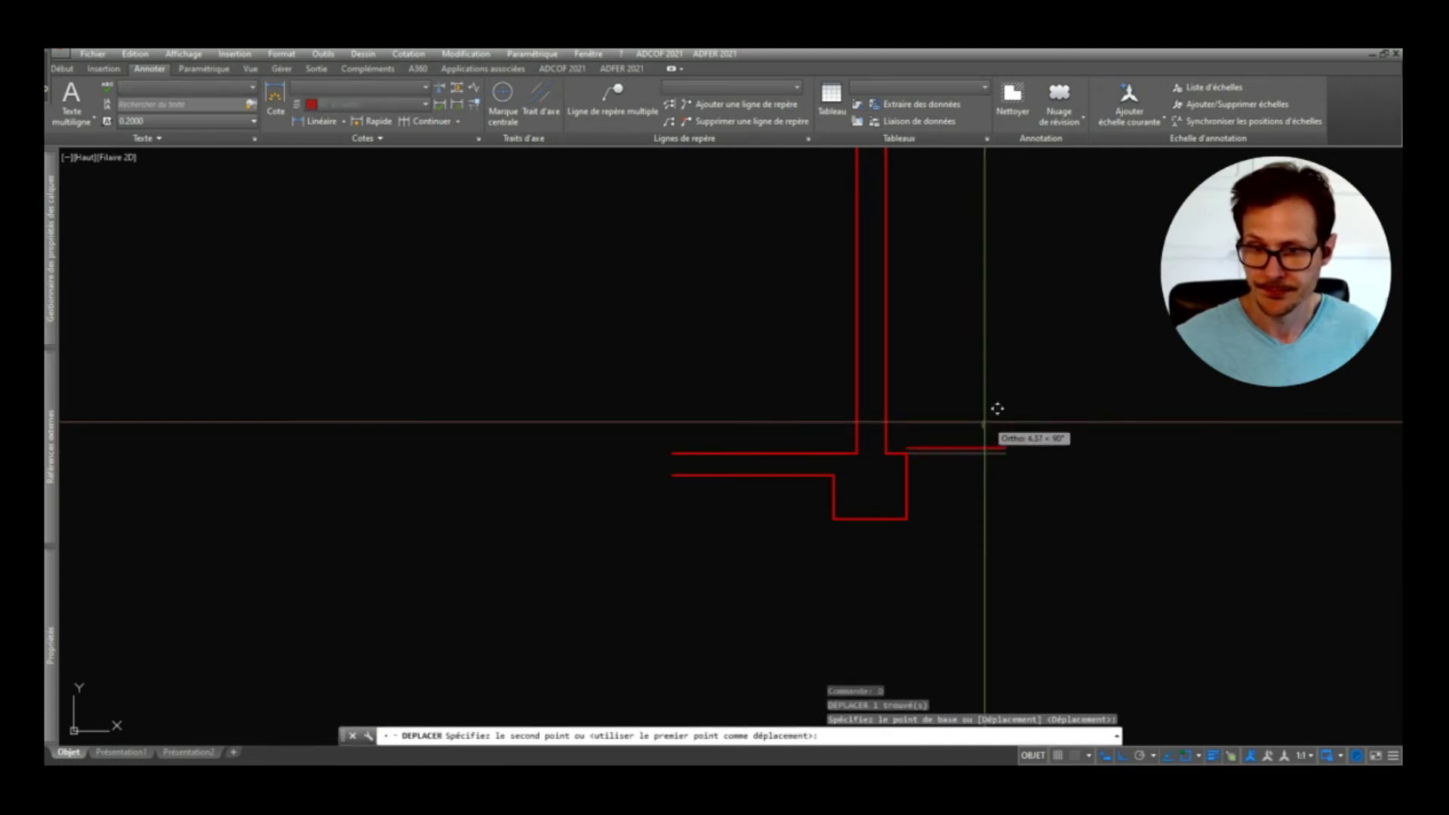
{"action": "key", "text": "Escape"}
{"action": "key", "text": "Escape"}
Step: Copy the inner floor line 100 straight up to mark the window sill height
{"action": "scroll", "coordinate": [997, 408], "scroll_direction": "down", "scroll_amount": 2}
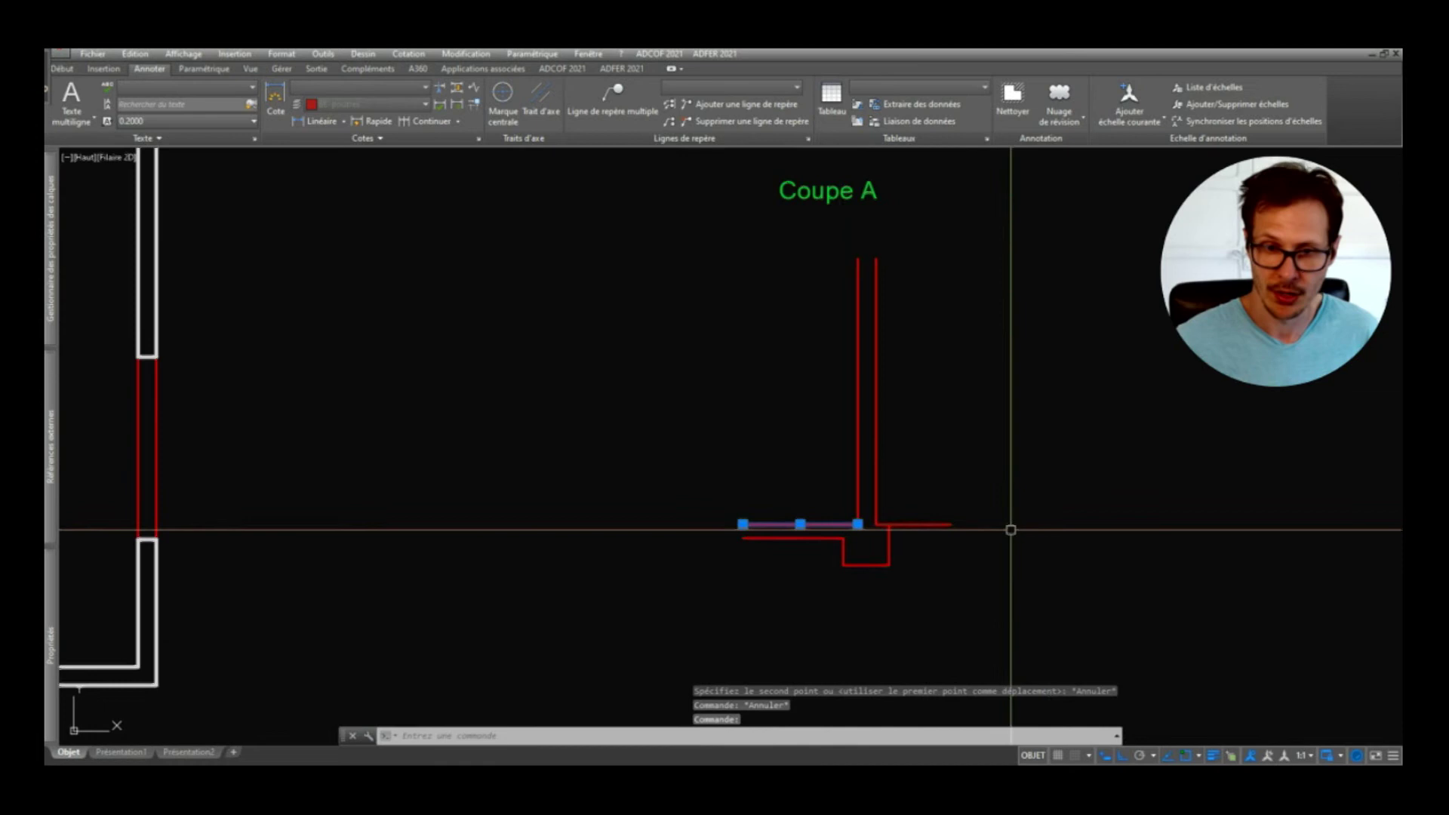
{"action": "scroll", "coordinate": [1010, 530], "scroll_direction": "down", "scroll_amount": 2}
{"action": "type", "text": "co"}
{"action": "key", "text": "Return"}
{"action": "left_click", "coordinate": [976, 473]}
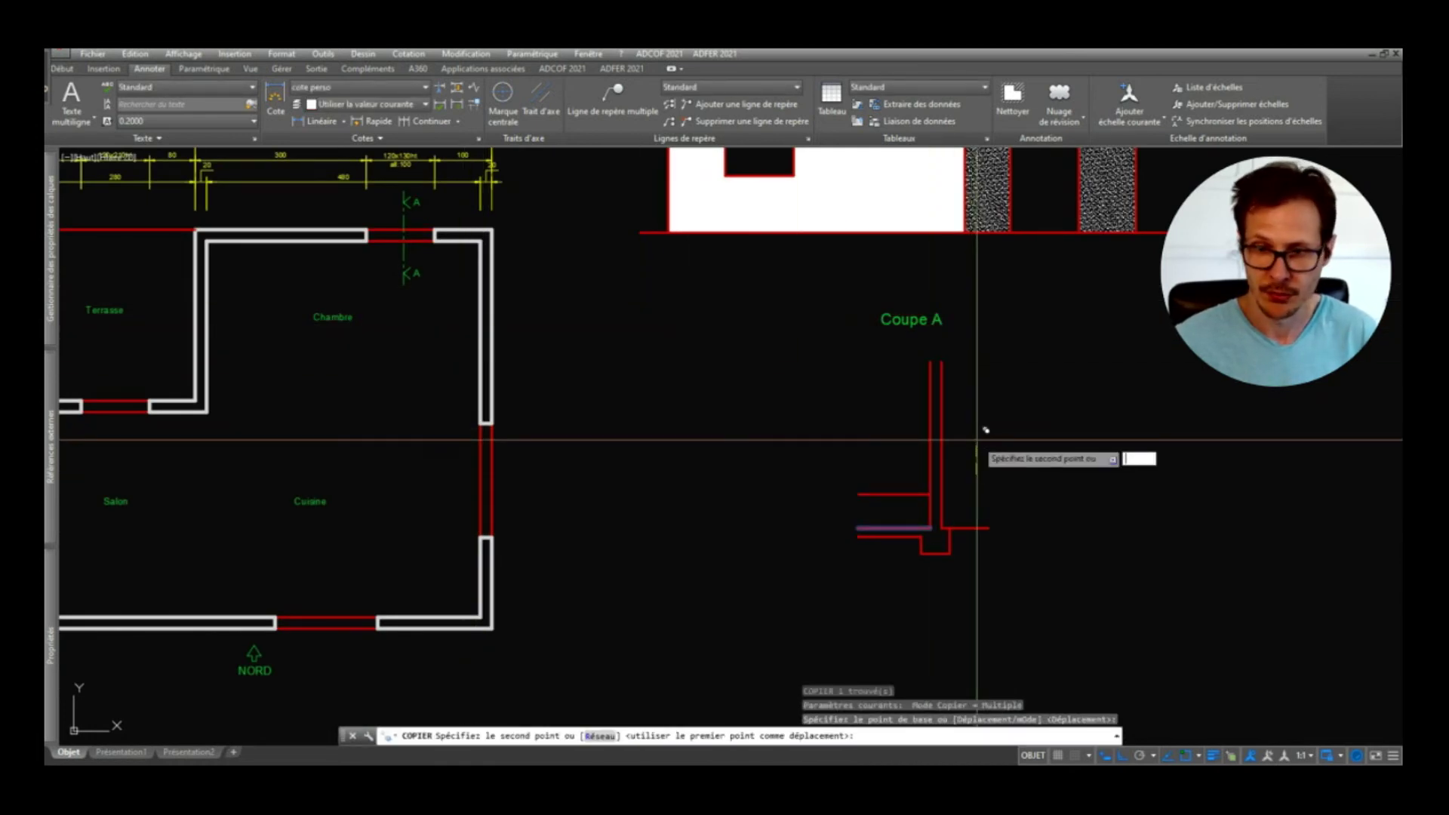
{"action": "key", "text": "Return"}
Step: Move the copied sill line to the right so it crosses both wall faces
{"action": "scroll", "coordinate": [919, 487], "scroll_direction": "up", "scroll_amount": 2}
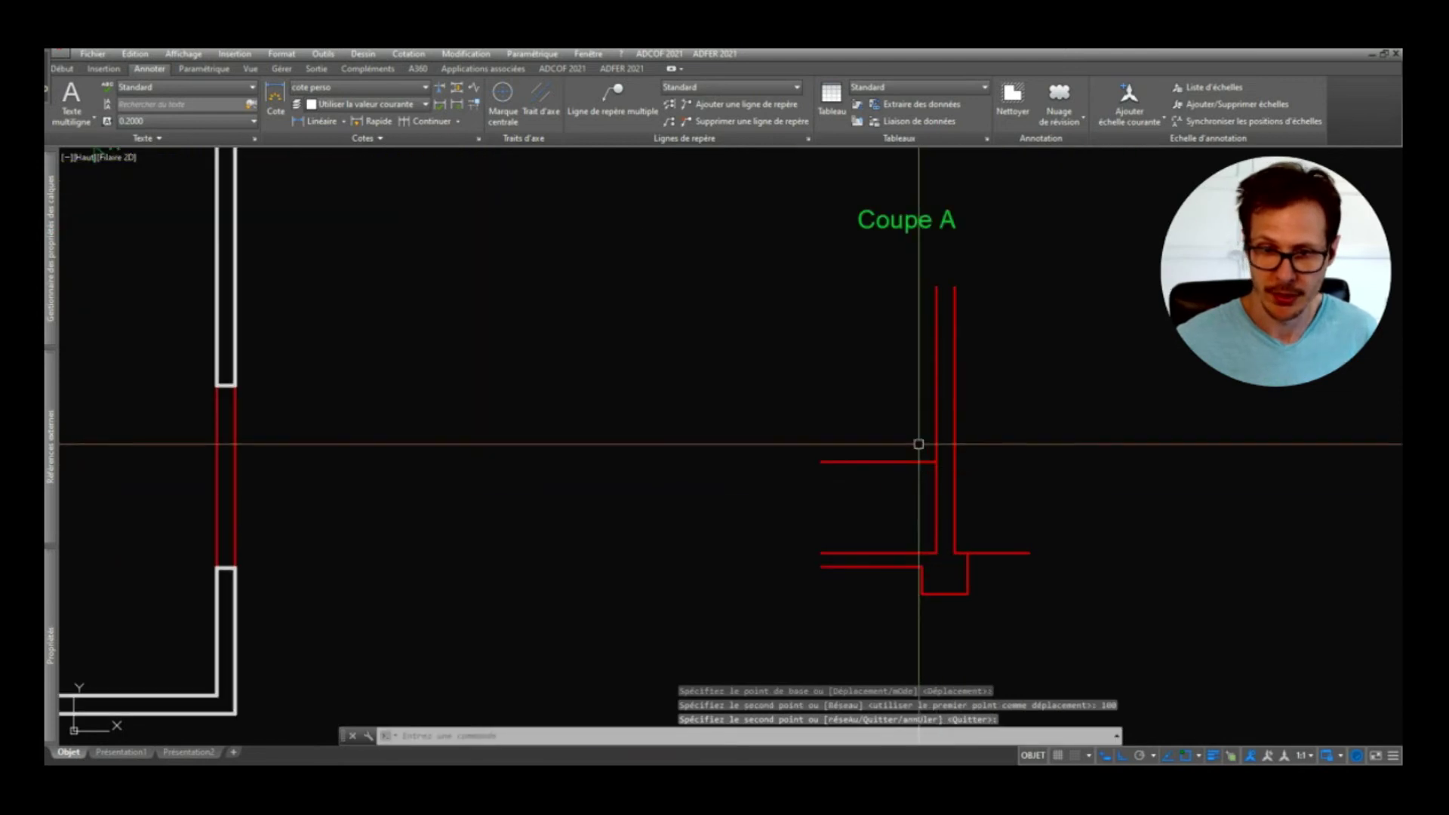
{"action": "left_click", "coordinate": [918, 443]}
{"action": "left_click", "coordinate": [853, 504]}
{"action": "type", "text": "d"}
{"action": "key", "text": "Return"}
{"action": "left_click", "coordinate": [775, 498]}
{"action": "left_click", "coordinate": [828, 495]}
Step: Copy the sill line 130 straight up to mark the top of the window
{"action": "scroll", "coordinate": [961, 510], "scroll_direction": "down", "scroll_amount": 2}
{"action": "left_click", "coordinate": [989, 466]}
{"action": "left_click", "coordinate": [958, 501]}
{"action": "type", "text": "C"}
{"action": "key", "text": "Return"}
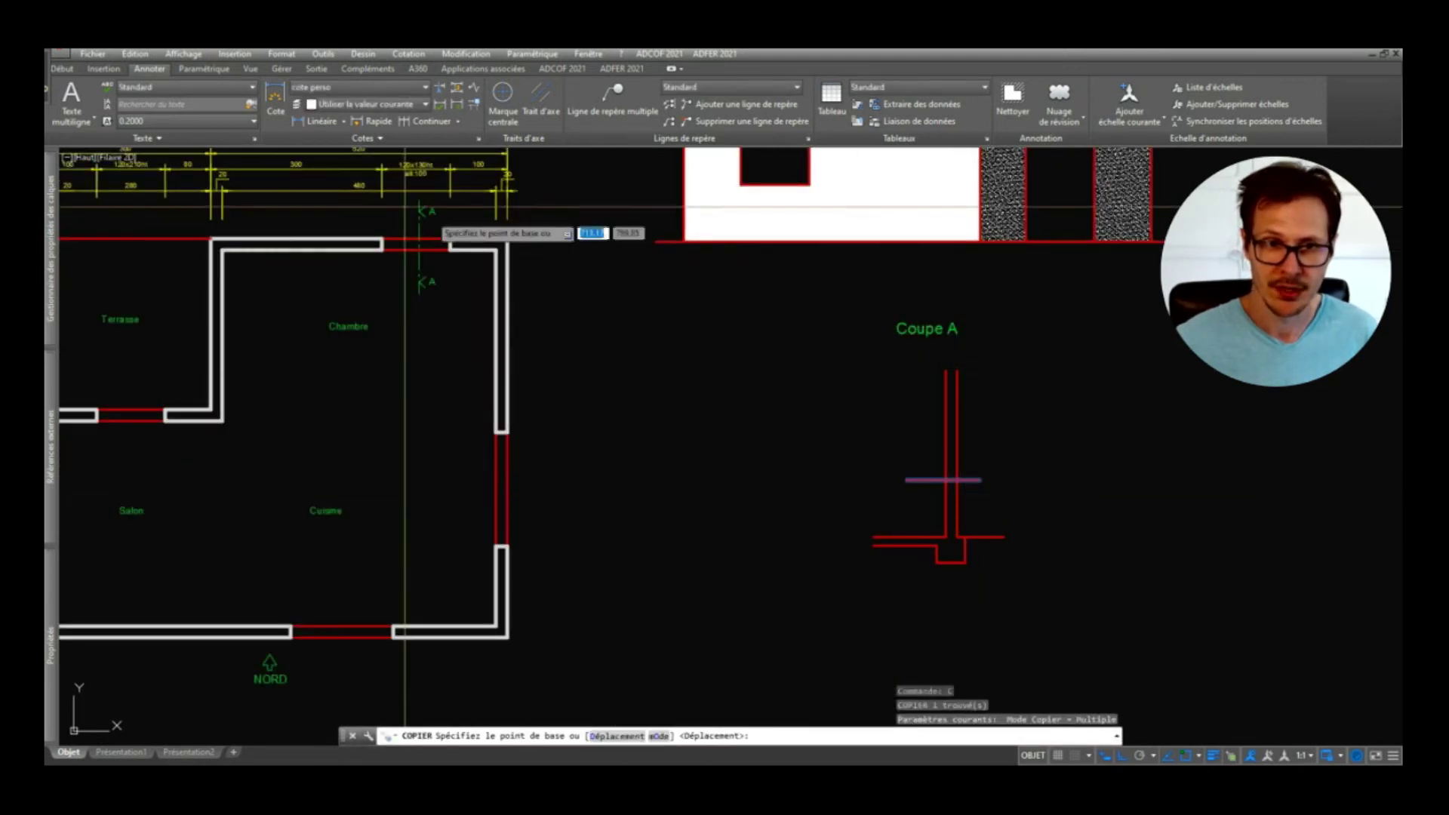
{"action": "left_click", "coordinate": [1125, 459]}
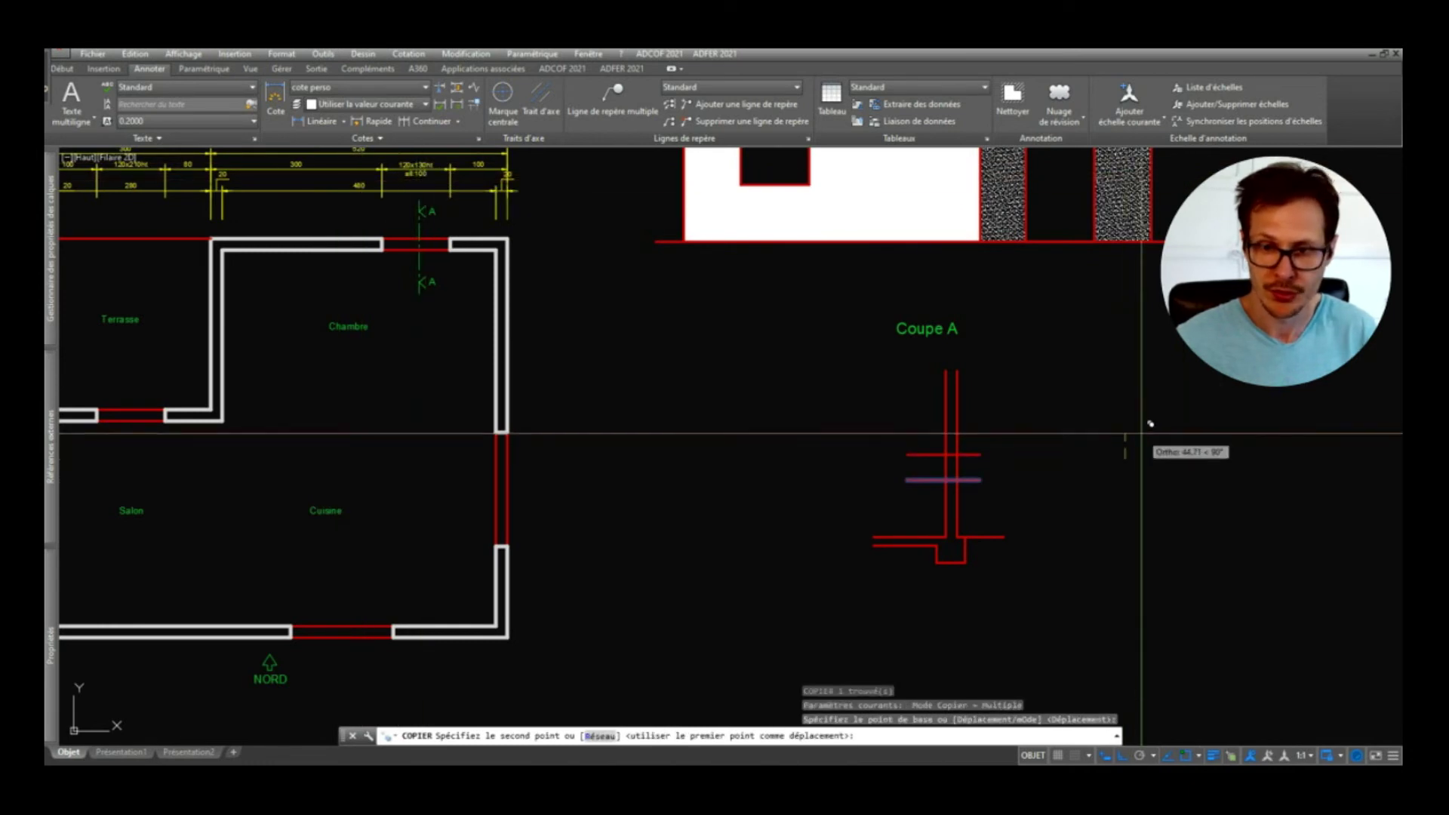
{"action": "key", "text": "Return"}
Step: Trim the sill and lintel lines to the wall faces and remove the wall lines between them to open the window
{"action": "scroll", "coordinate": [995, 428], "scroll_direction": "up", "scroll_amount": 2}
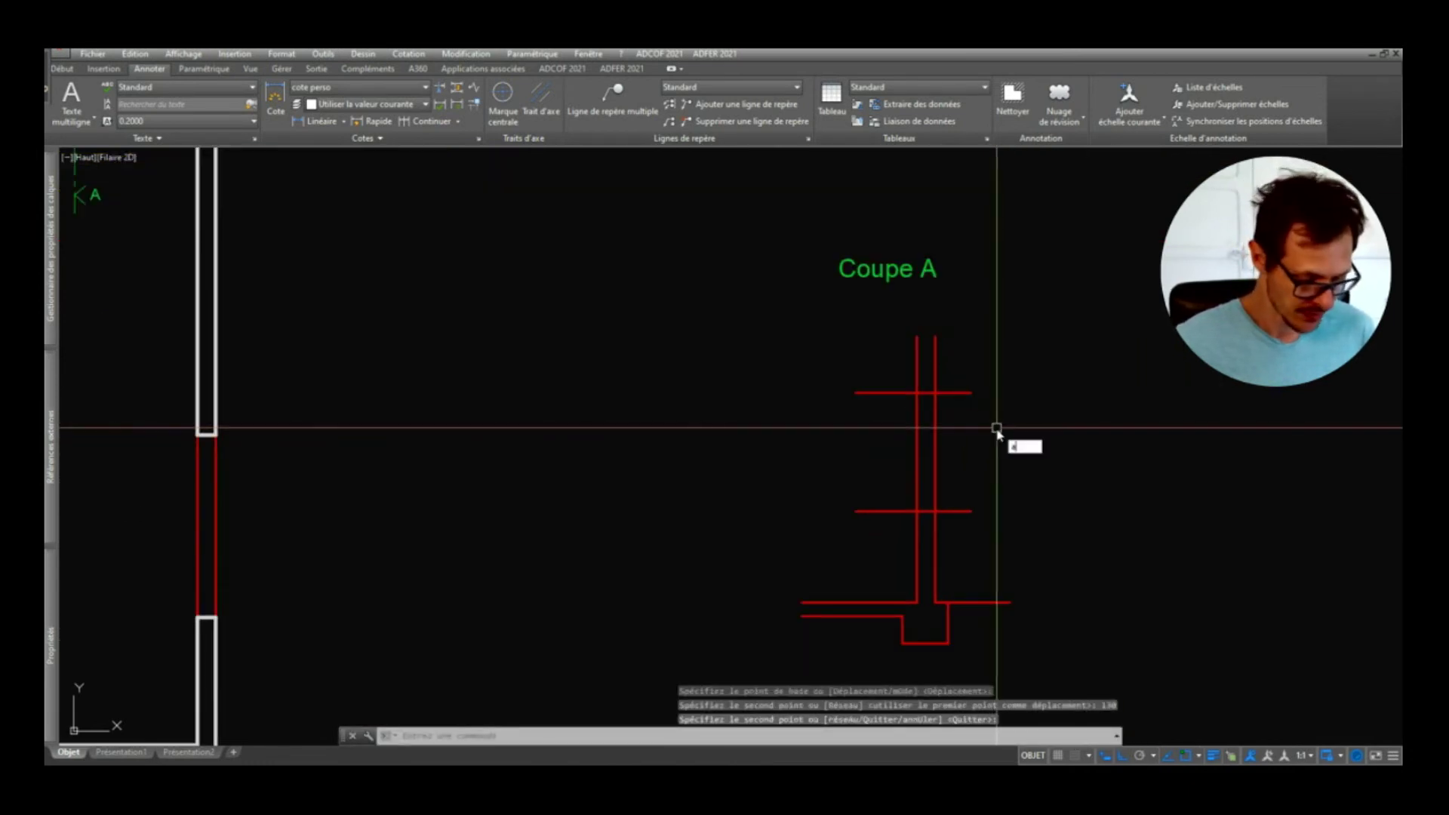
{"action": "type", "text": "AJ"}
{"action": "key", "text": "Return"}
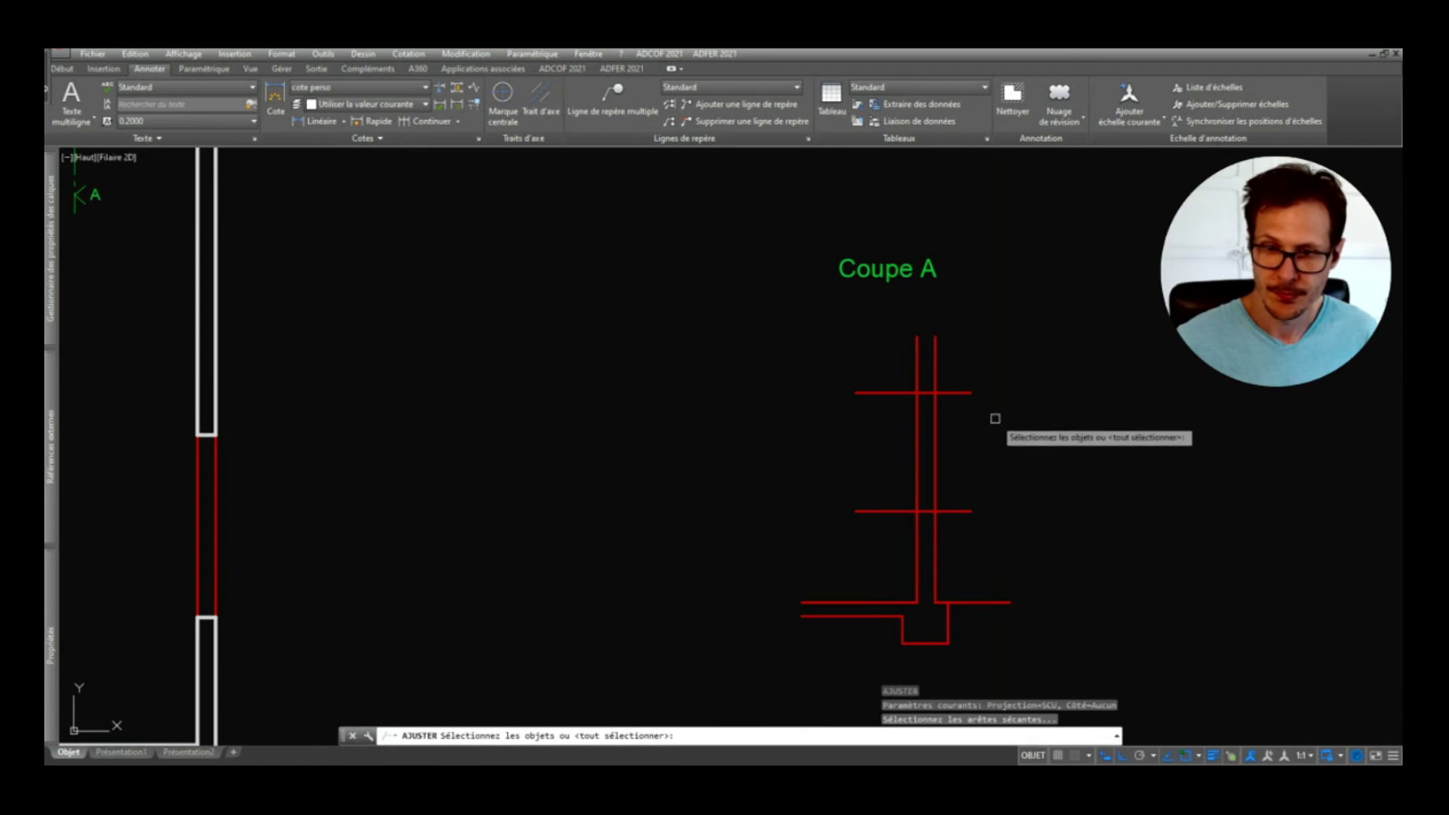
{"action": "key", "text": "Return"}
{"action": "left_click", "coordinate": [988, 379]}
{"action": "left_click", "coordinate": [953, 519]}
{"action": "left_click", "coordinate": [877, 371]}
{"action": "left_click", "coordinate": [849, 524]}
{"action": "left_click", "coordinate": [975, 427]}
{"action": "left_click", "coordinate": [868, 453]}
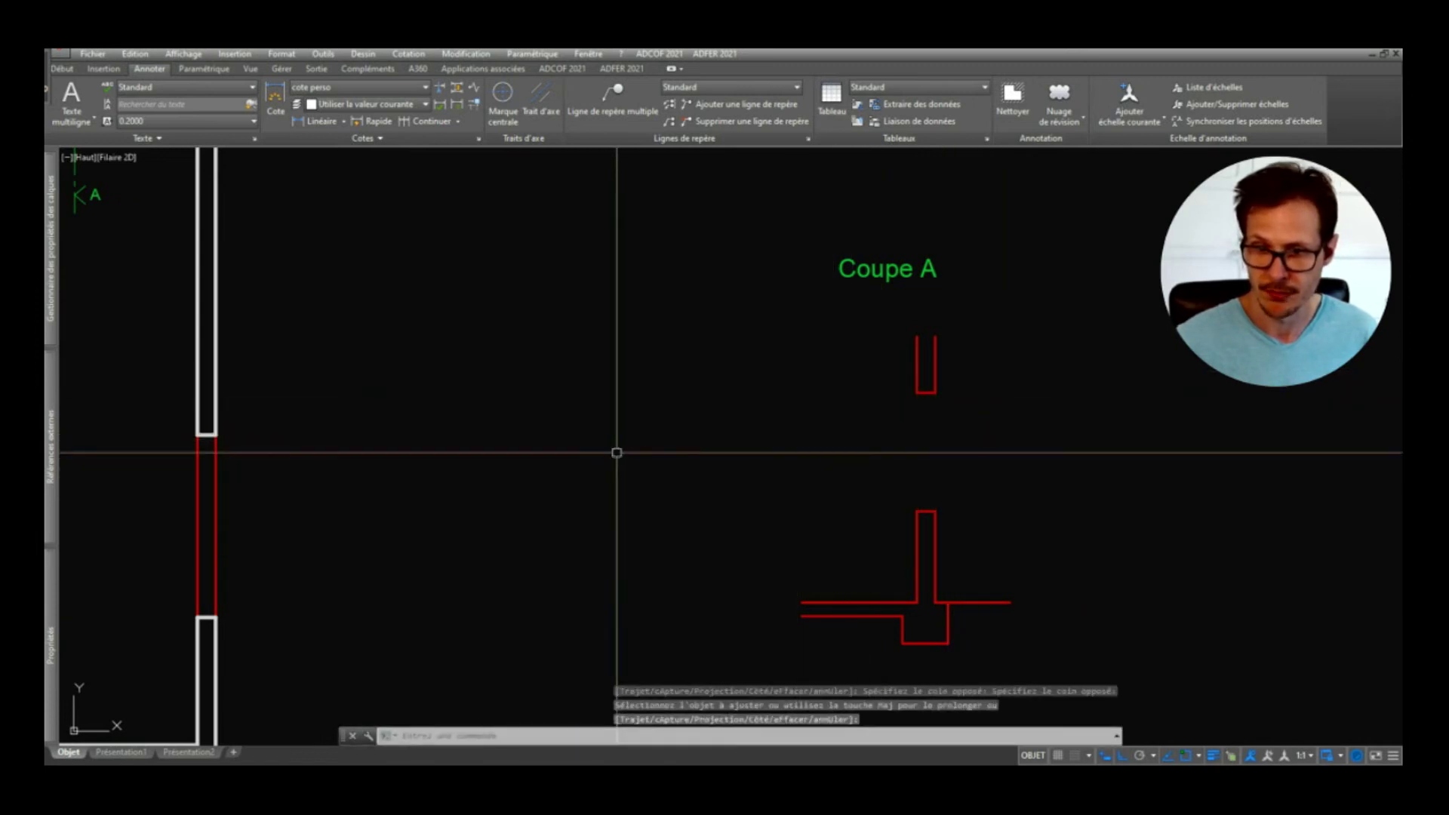
Step: Match the properties of the plan's exterior wall line onto the section's wall parts above and below the window
{"action": "middle_click_drag", "start_coordinate": [987, 425], "coordinate": [885, 429]}
{"action": "scroll", "coordinate": [893, 462], "scroll_direction": "down", "scroll_amount": 2}
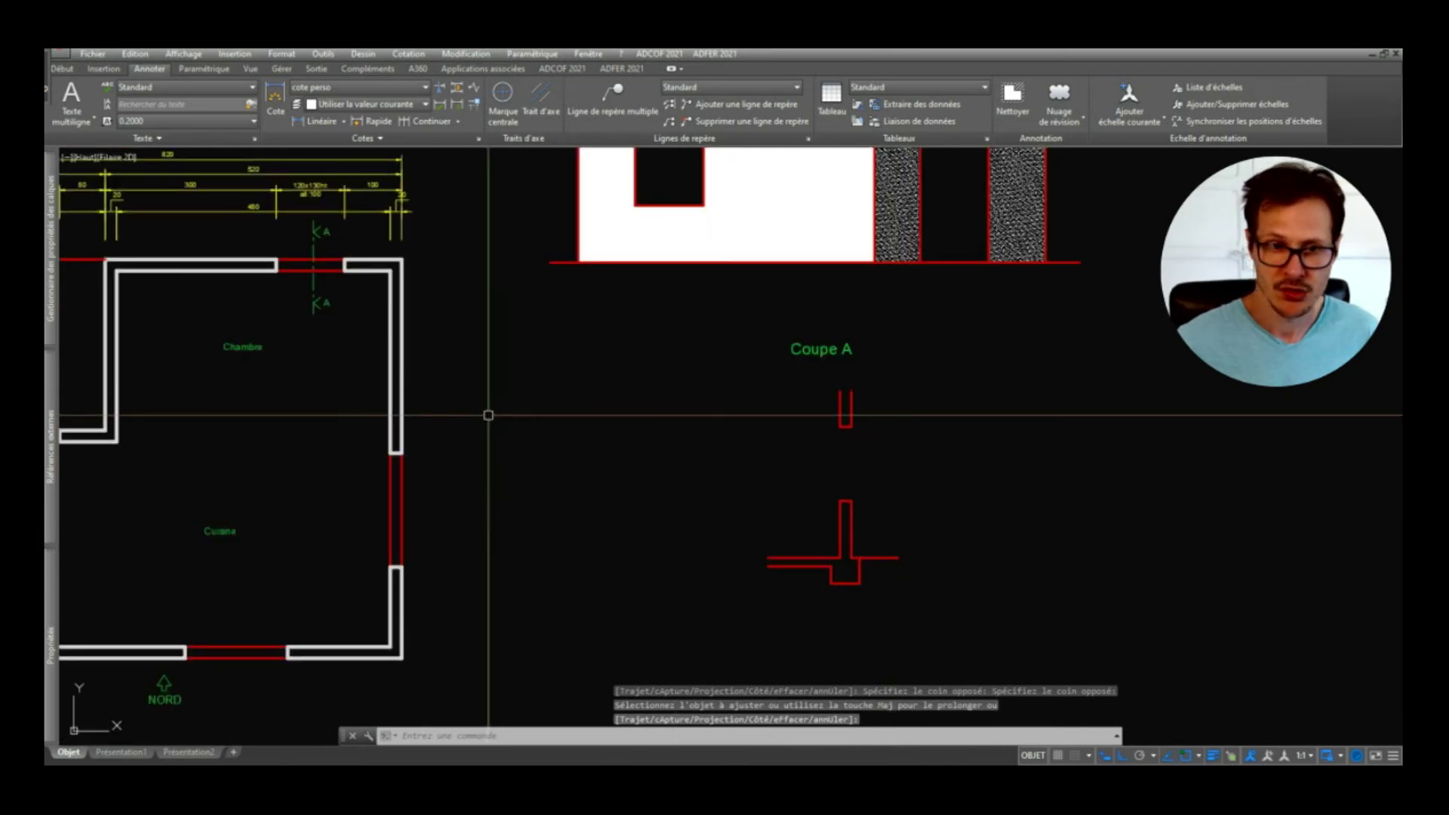
{"action": "left_click", "coordinate": [403, 342]}
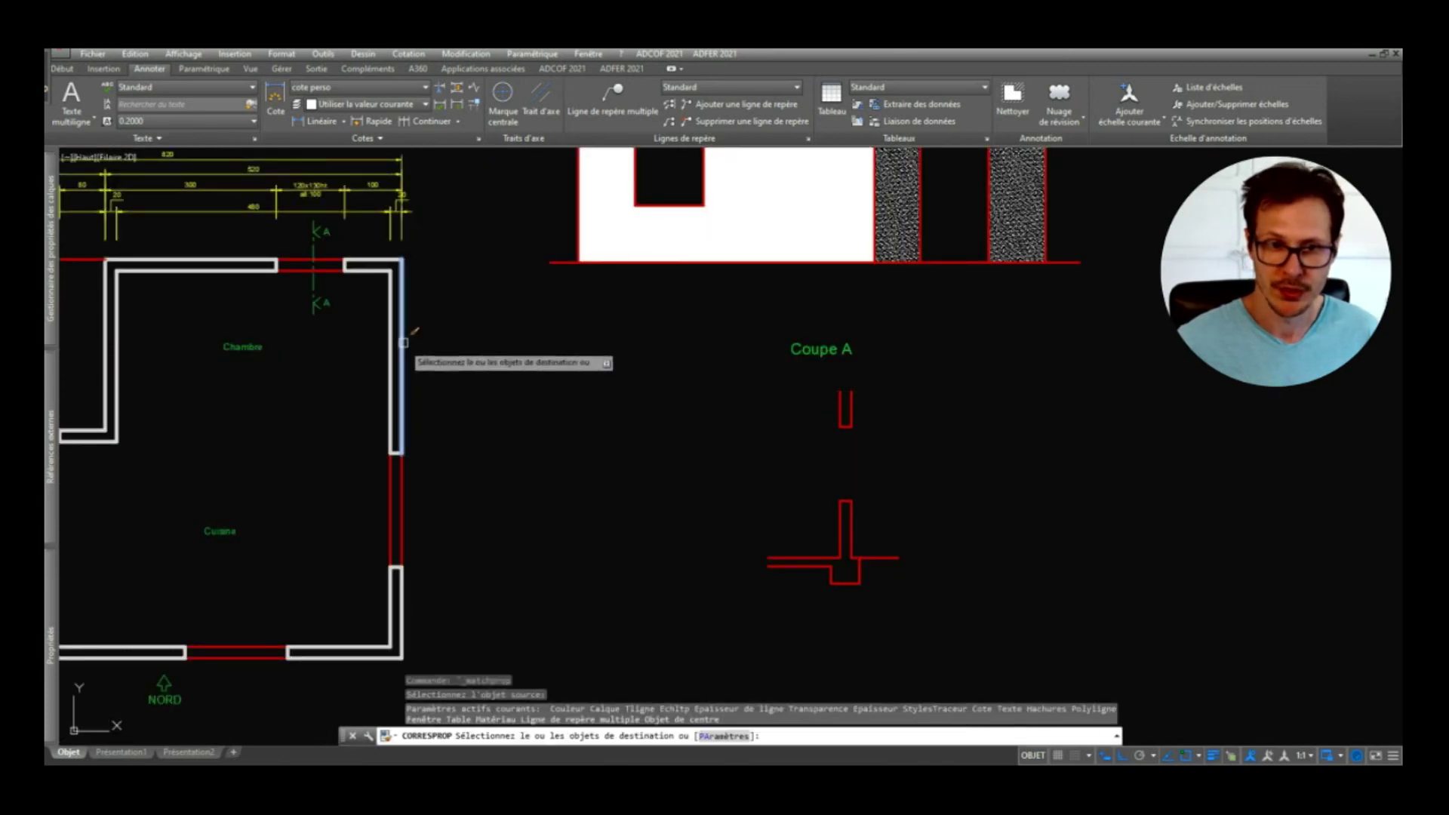
{"action": "left_click", "coordinate": [889, 389]}
{"action": "left_click", "coordinate": [805, 443]}
{"action": "left_click", "coordinate": [890, 482]}
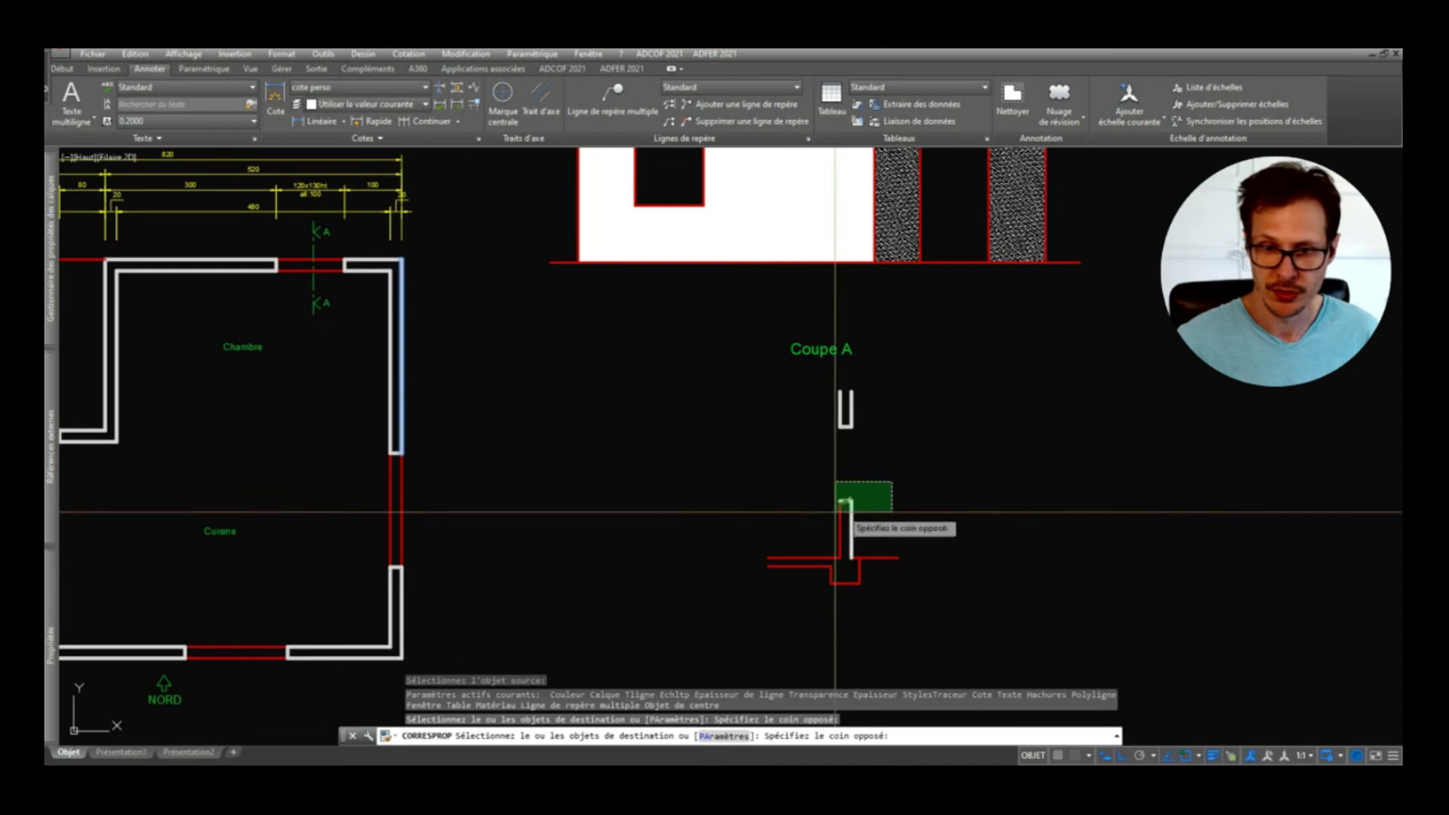
{"action": "left_click", "coordinate": [833, 514]}
Step: Apply the same matched wall properties to the floor slab and footing outline, leaving out the exterior ground line
{"action": "left_click", "coordinate": [696, 541]}
{"action": "left_click", "coordinate": [856, 592]}
{"action": "scroll", "coordinate": [885, 577], "scroll_direction": "up", "scroll_amount": 2}
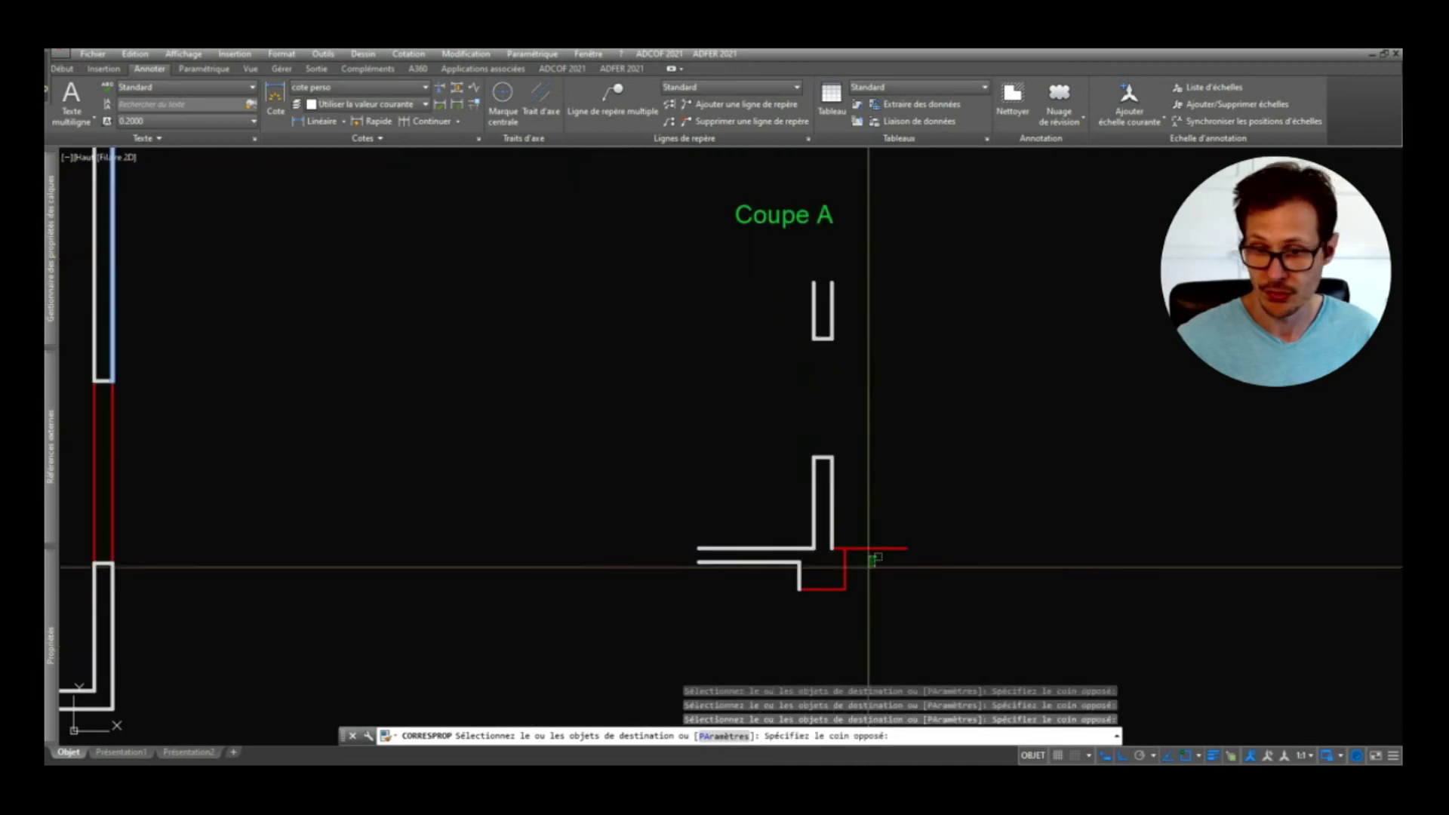
{"action": "scroll", "coordinate": [835, 563], "scroll_direction": "up", "scroll_amount": 1}
{"action": "left_click", "coordinate": [828, 534]}
{"action": "left_click", "coordinate": [890, 577]}
{"action": "key", "text": "Return"}
Step: Draw two vertical lines across the window opening, joining the upper and lower wall parts along the inner and outer faces
{"action": "scroll", "coordinate": [848, 502], "scroll_direction": "down", "scroll_amount": 4}
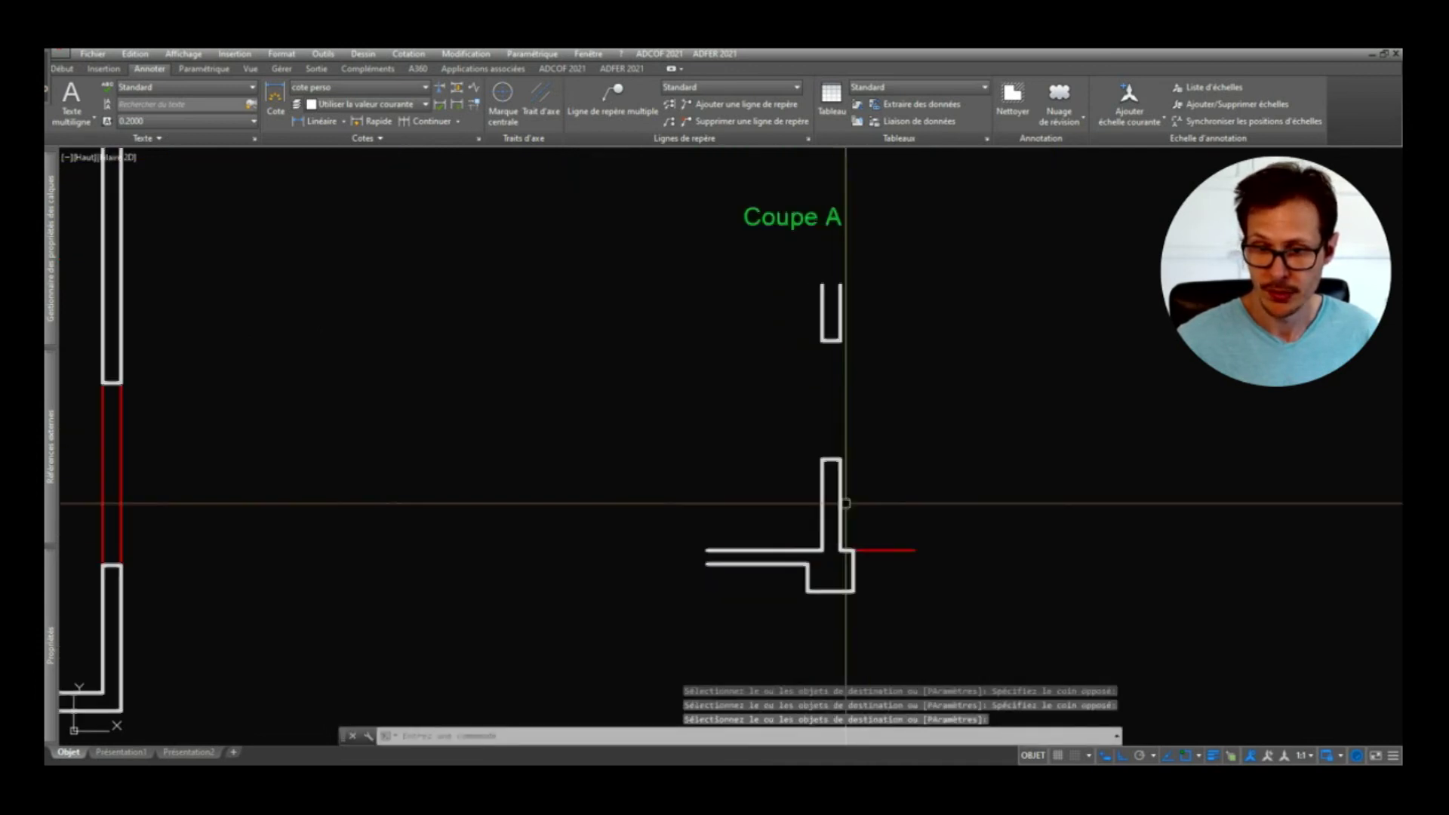
{"action": "scroll", "coordinate": [868, 379], "scroll_direction": "up", "scroll_amount": 2}
{"action": "type", "text": "l"}
{"action": "key", "text": "Return"}
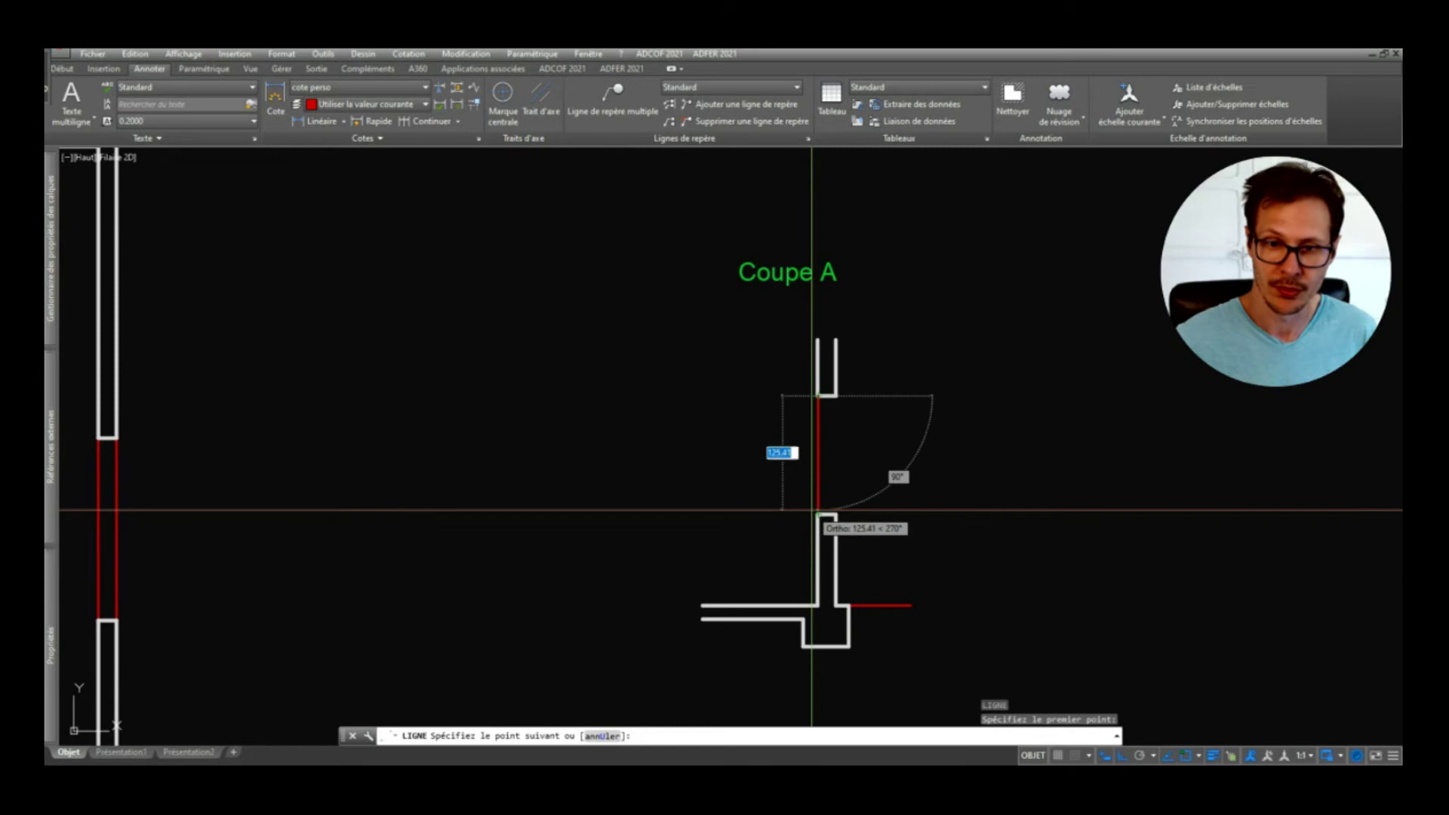
{"action": "left_click", "coordinate": [817, 514]}
{"action": "key", "text": "Return"}
{"action": "key", "text": "Return"}
{"action": "left_click", "coordinate": [836, 396]}
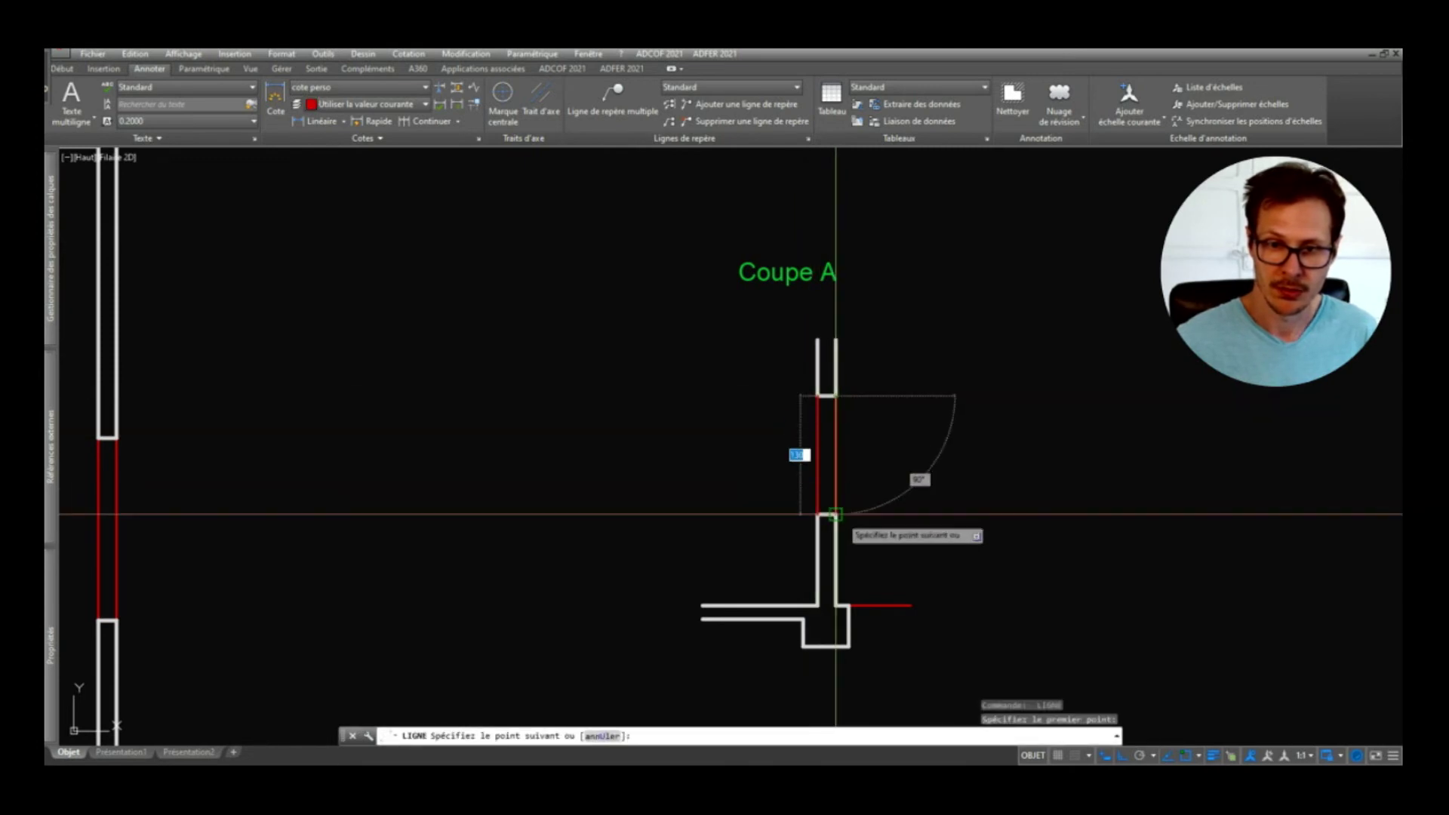
{"action": "key", "text": "Escape"}
{"action": "scroll", "coordinate": [938, 495], "scroll_direction": "down", "scroll_amount": 4}
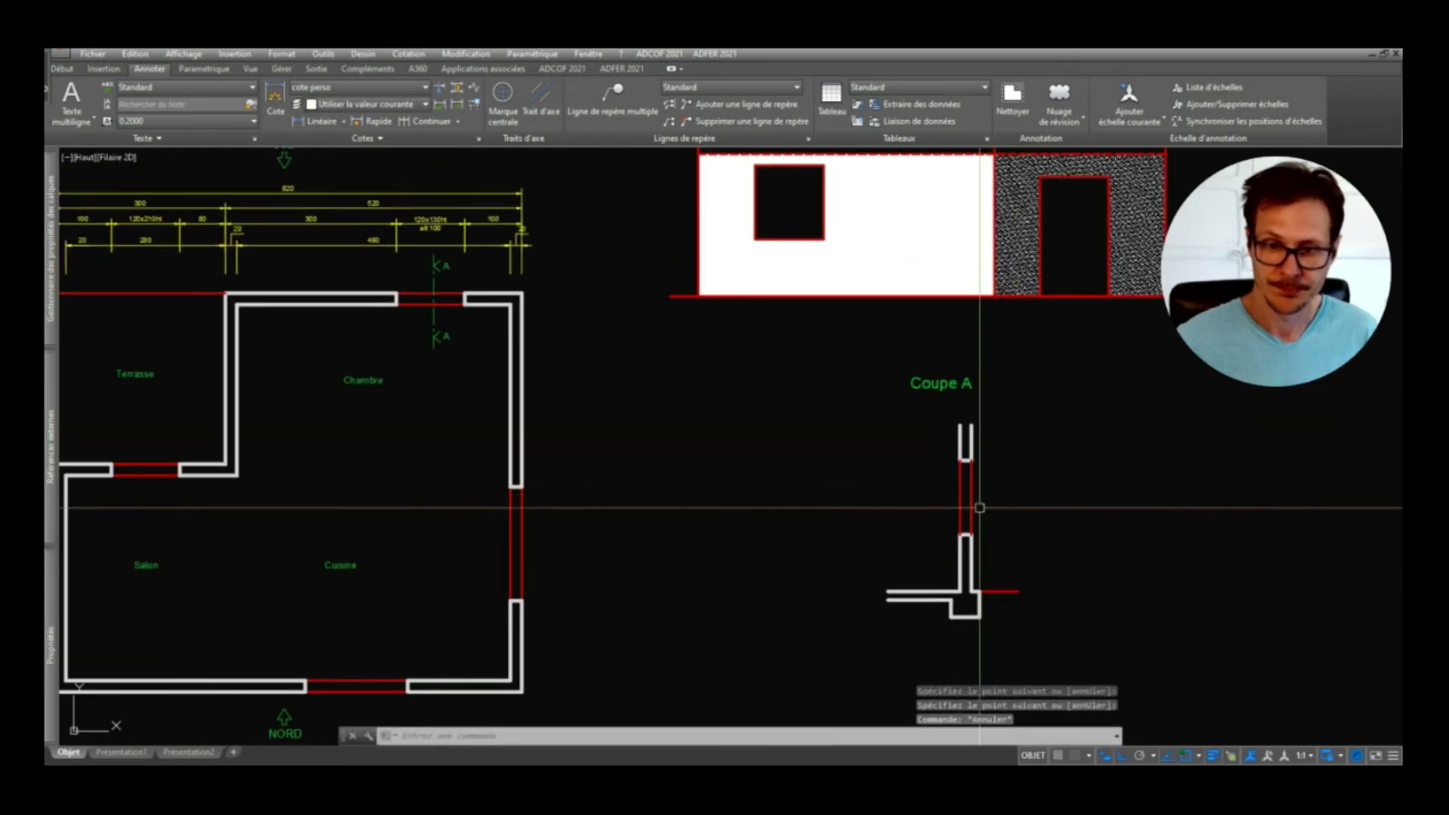
Step: Copy the floor slab's top line 250 upward to the upper wall, and copy that line another 20 higher to outline the ceiling slab
{"action": "mouse_move", "coordinate": [992, 503]}
{"action": "middle_mouse_down"}
{"action": "mouse_move", "coordinate": [1051, 533]}
{"action": "mouse_move", "coordinate": [986, 421]}
{"action": "mouse_move", "coordinate": [906, 519]}
{"action": "middle_mouse_up"}
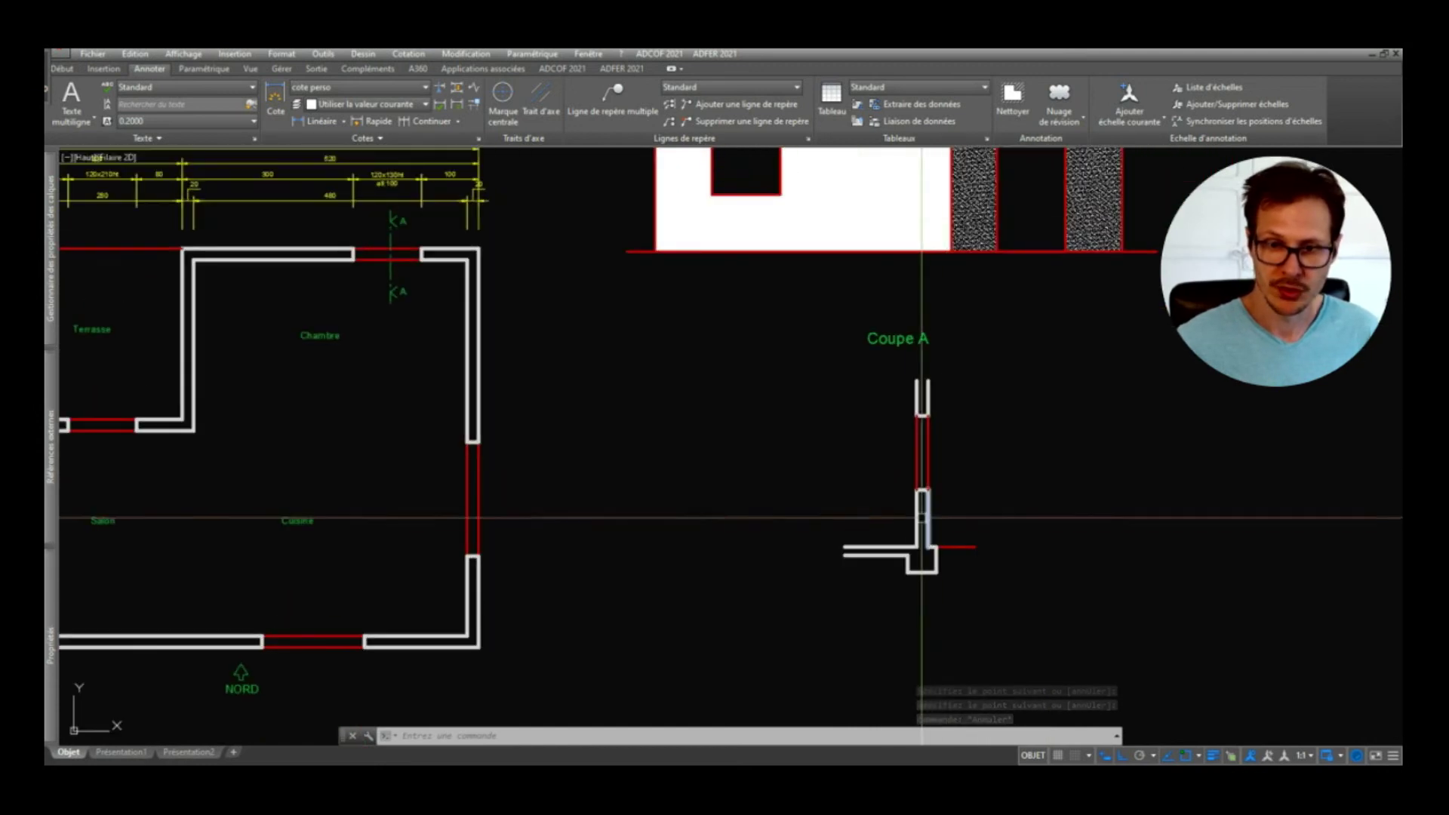
{"action": "type", "text": "co"}
{"action": "key", "text": "Return"}
{"action": "left_click", "coordinate": [1044, 500]}
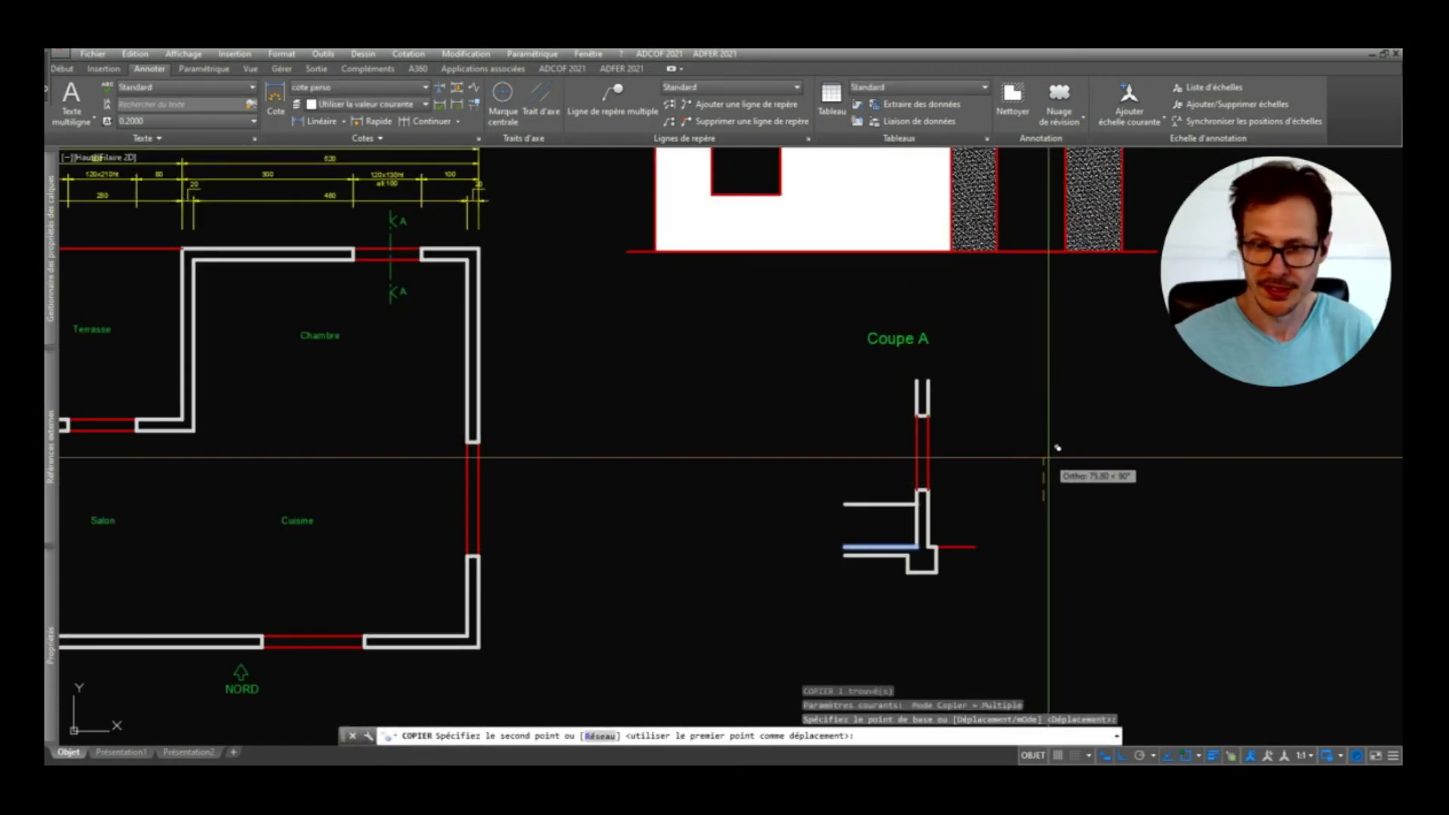
{"action": "scroll", "coordinate": [925, 385], "scroll_direction": "up", "scroll_amount": 3}
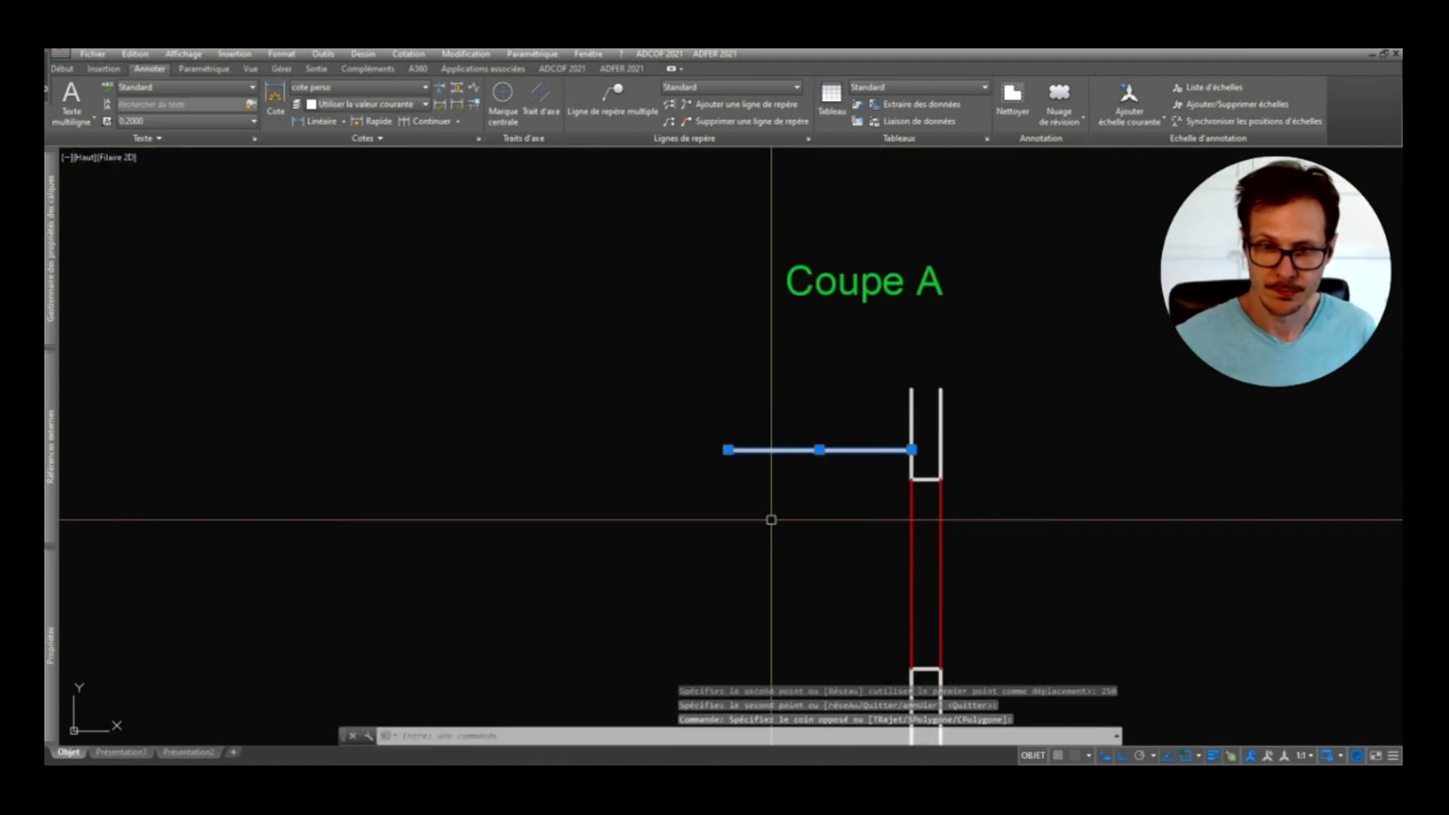
{"action": "type", "text": "20"}
{"action": "key", "text": "Return"}
{"action": "key", "text": "Return"}
Step: Trim the inner wall line between the two ceiling slab lines so the slab opens into the wall
{"action": "scroll", "coordinate": [932, 434], "scroll_direction": "up", "scroll_amount": 4}
{"action": "type", "text": "aj"}
{"action": "key", "text": "Return"}
{"action": "key", "text": "Return"}
{"action": "left_click", "coordinate": [925, 433]}
{"action": "left_click", "coordinate": [799, 450]}
{"action": "key", "text": "Return"}
{"action": "scroll", "coordinate": [747, 361], "scroll_direction": "down", "scroll_amount": 6}
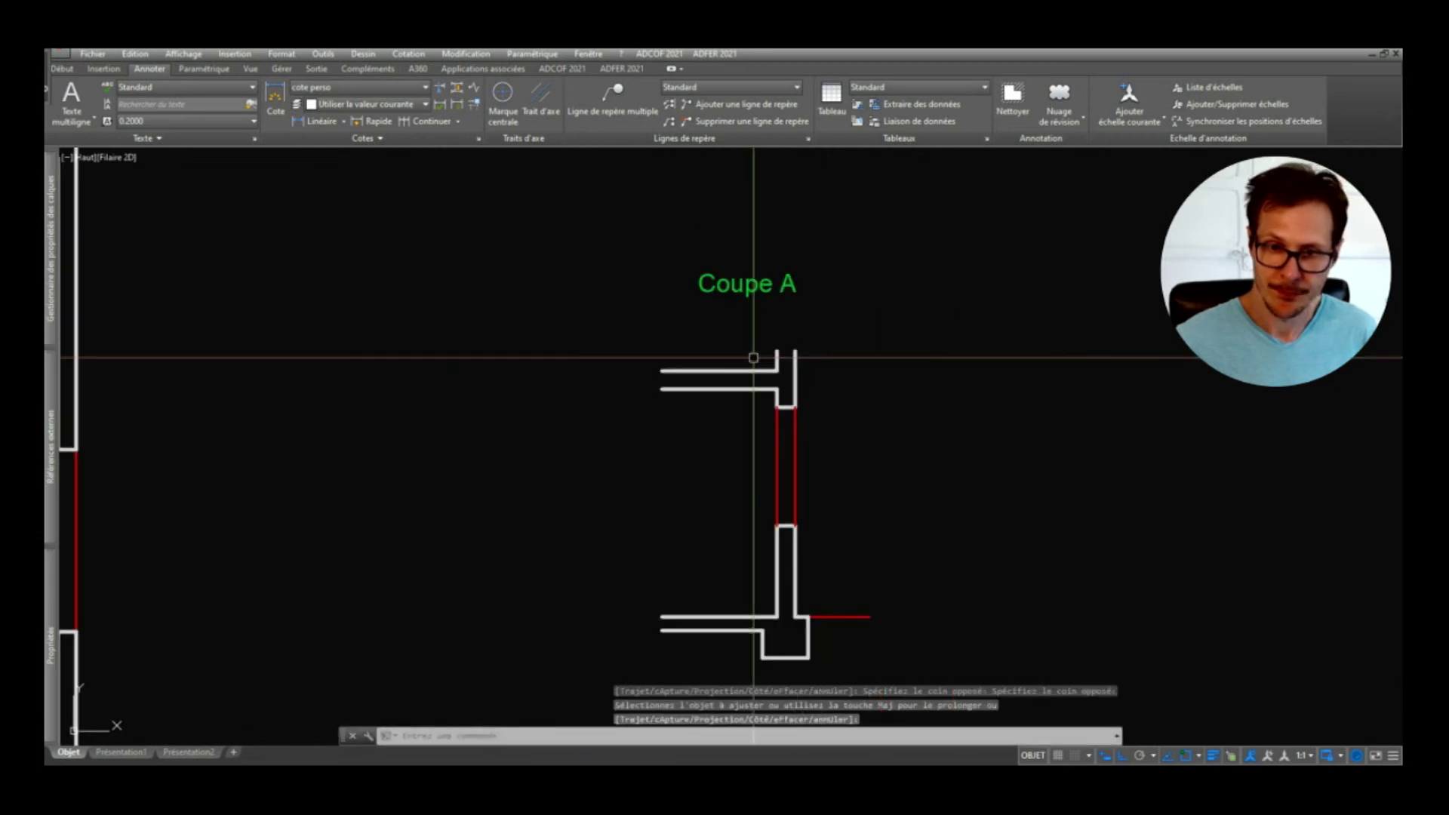
Step: Join the ceiling slab's top line to the outer wall line in a square corner with Fillet, and delete the leftover inner wall stub
{"action": "scroll", "coordinate": [785, 381], "scroll_direction": "down", "scroll_amount": 2}
{"action": "middle_click_drag", "start_coordinate": [714, 300], "coordinate": [822, 485]}
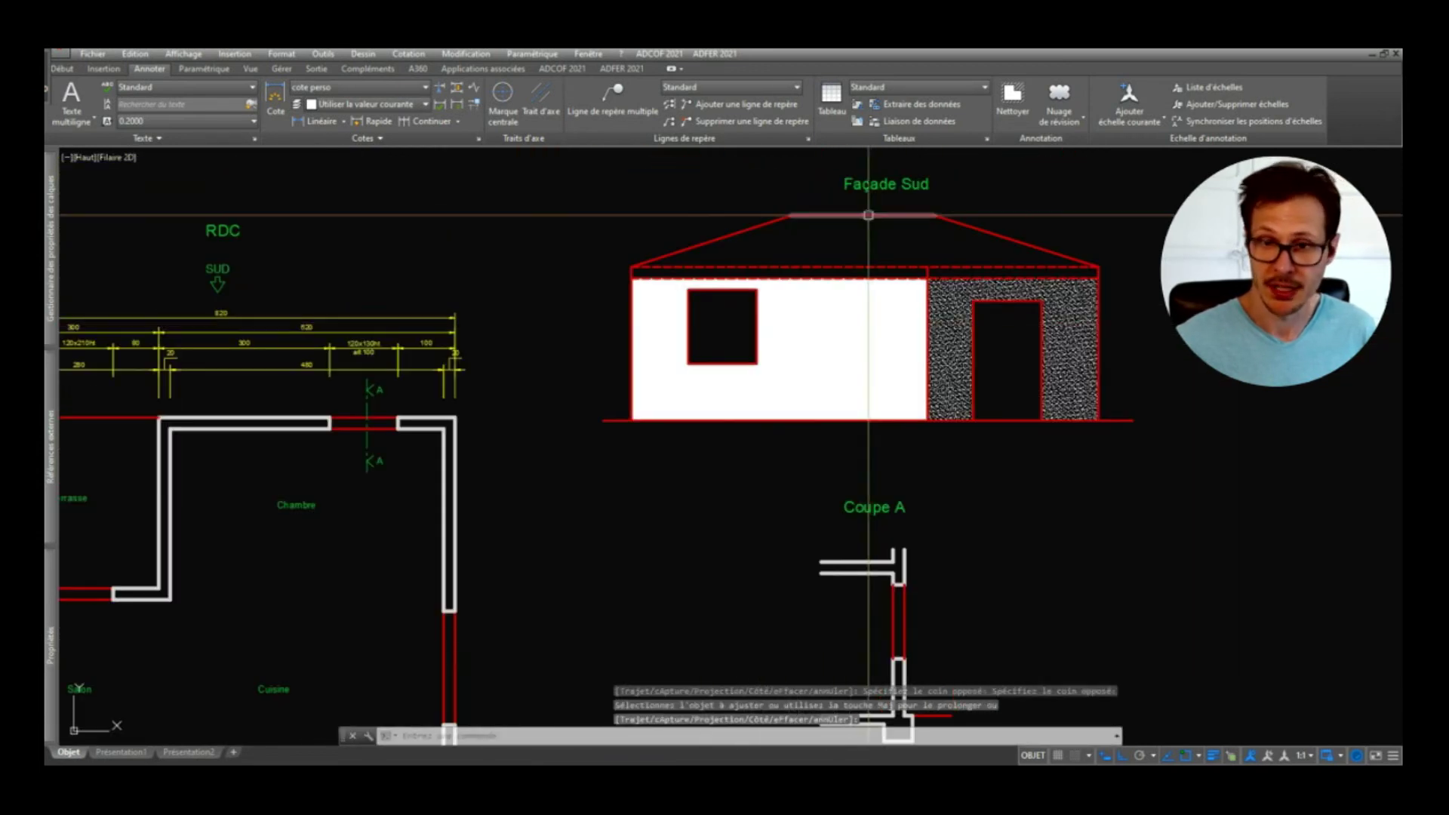
{"action": "scroll", "coordinate": [905, 608], "scroll_direction": "up", "scroll_amount": 4}
{"action": "scroll", "coordinate": [906, 588], "scroll_direction": "up", "scroll_amount": 2}
{"action": "type", "text": "ra"}
{"action": "key", "text": "Return"}
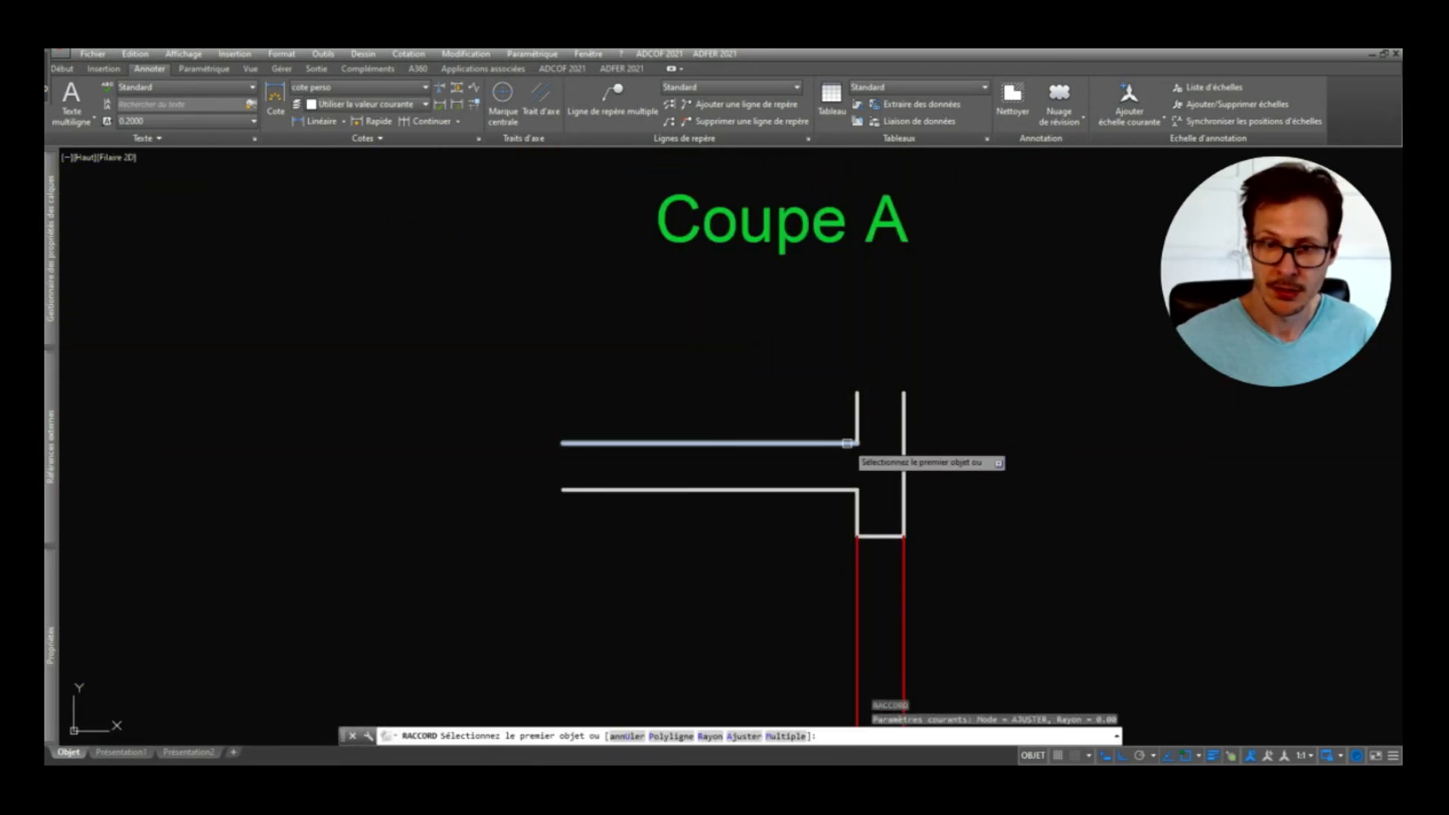
{"action": "left_click", "coordinate": [906, 458]}
{"action": "left_click", "coordinate": [857, 412]}
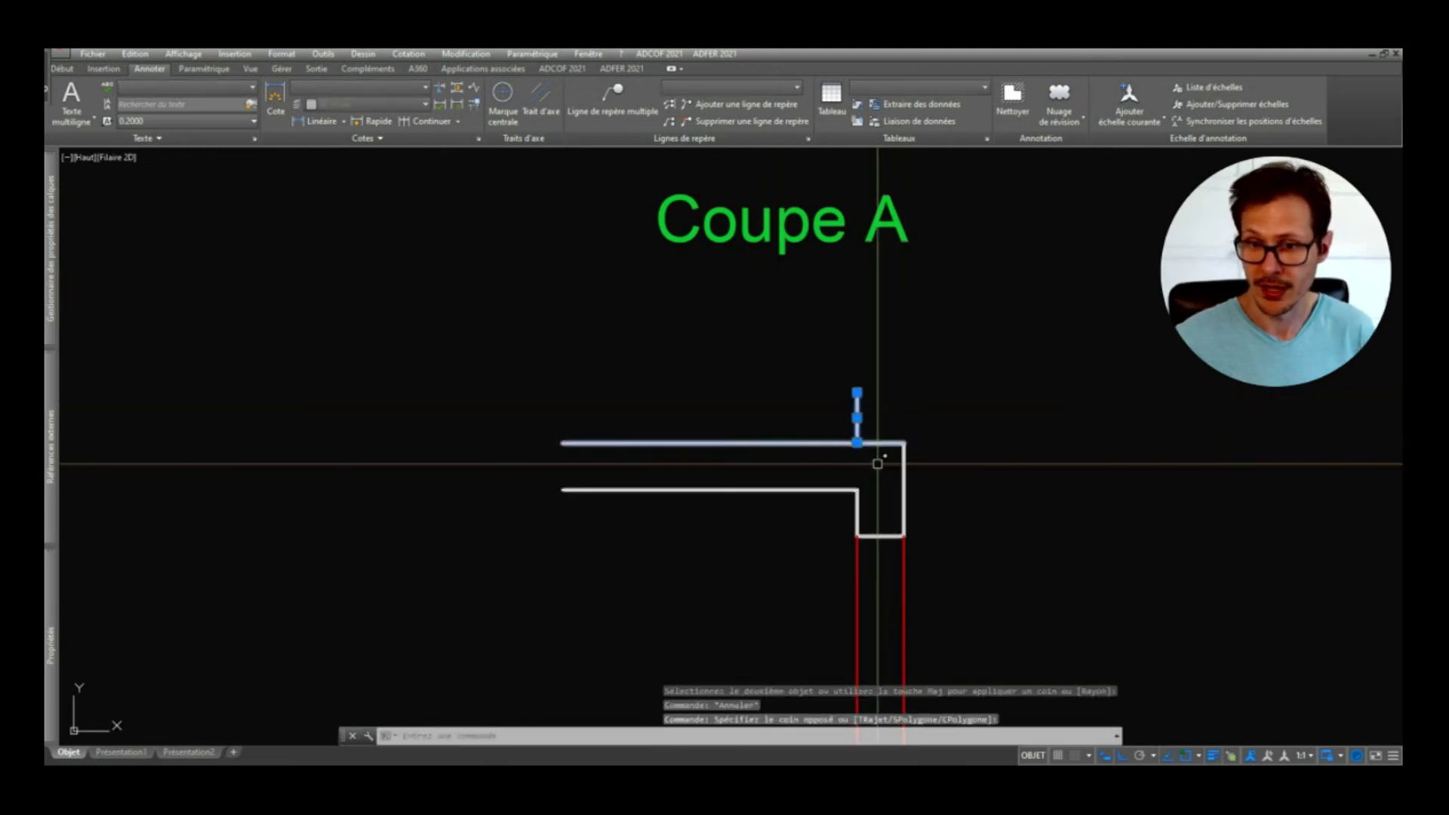
{"action": "key", "text": "Delete"}
{"action": "scroll", "coordinate": [879, 455], "scroll_direction": "down", "scroll_amount": 3}
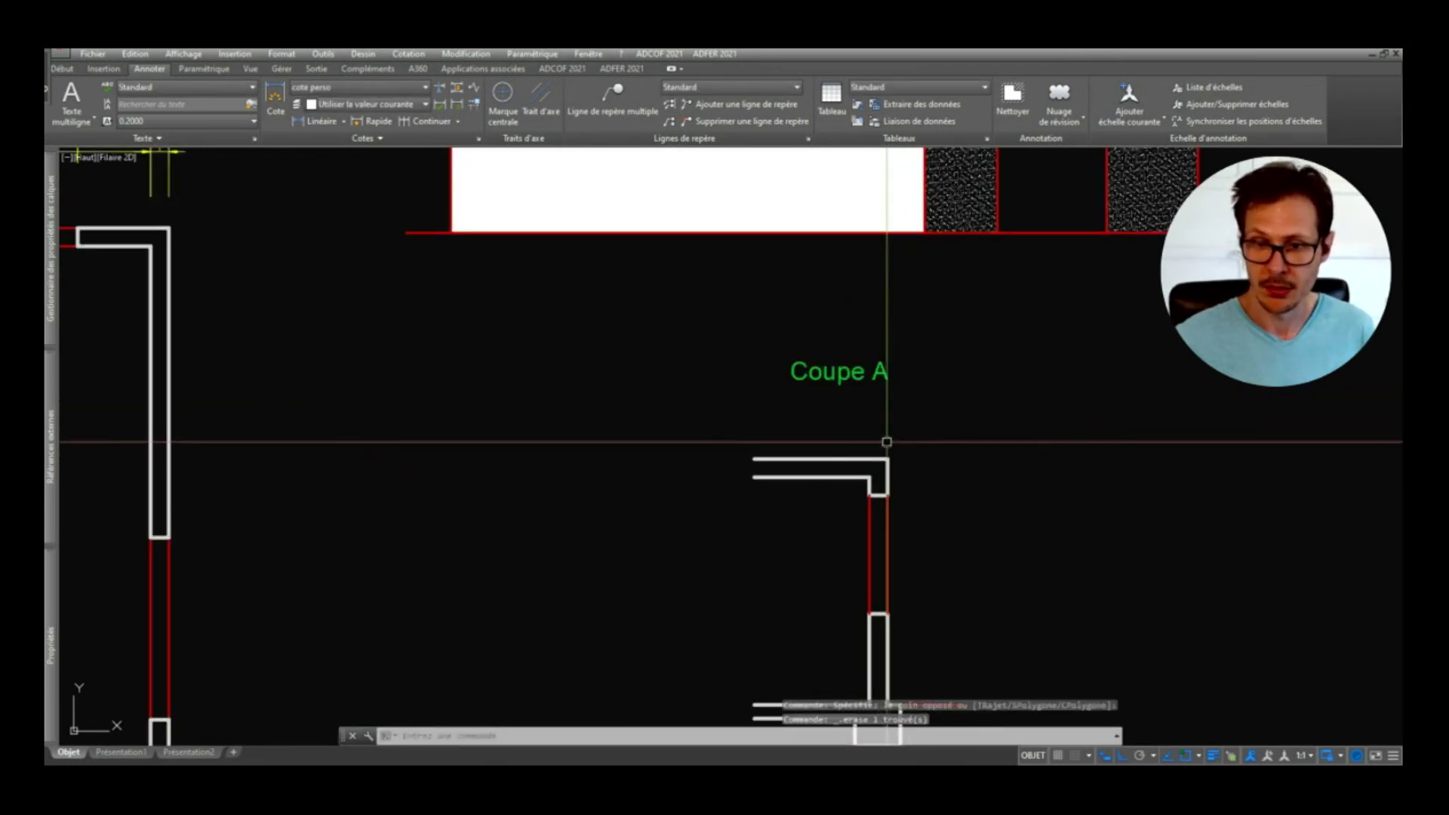
Step: Match the properties of the façade's sloping roof line onto the dashed horizontal line at the base of the roof
{"action": "middle_click_drag", "start_coordinate": [927, 571], "coordinate": [889, 411]}
{"action": "scroll", "coordinate": [883, 540], "scroll_direction": "down", "scroll_amount": 2}
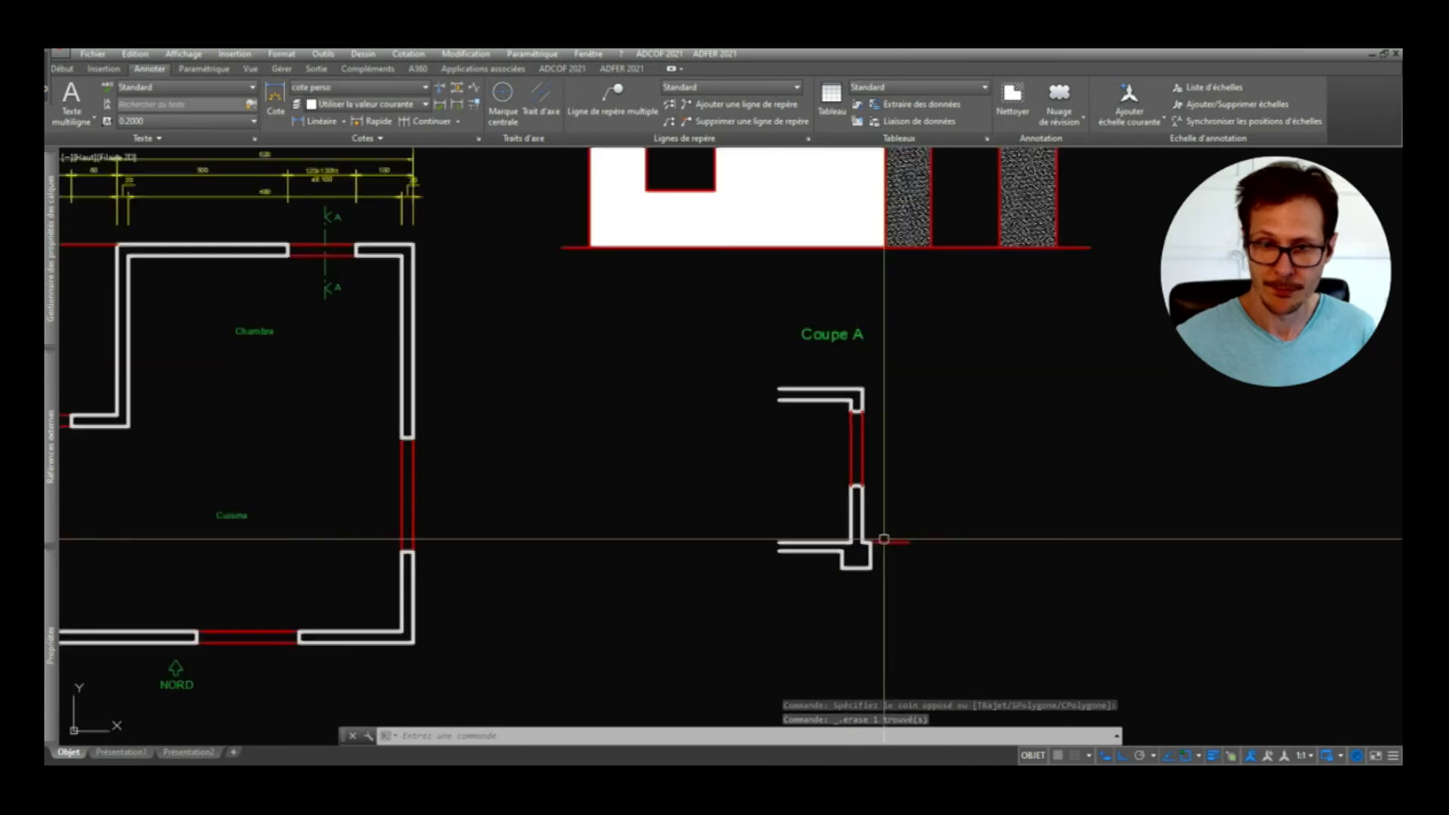
{"action": "scroll", "coordinate": [873, 463], "scroll_direction": "up", "scroll_amount": 3}
{"action": "middle_click_drag", "start_coordinate": [915, 578], "coordinate": [911, 462]}
{"action": "scroll", "coordinate": [974, 511], "scroll_direction": "down", "scroll_amount": 2}
{"action": "middle_click_drag", "start_coordinate": [573, 468], "coordinate": [506, 608]}
{"action": "type", "text": "ma"}
{"action": "key", "text": "Return"}
{"action": "left_click", "coordinate": [987, 239]}
{"action": "scroll", "coordinate": [956, 245], "scroll_direction": "up", "scroll_amount": 2}
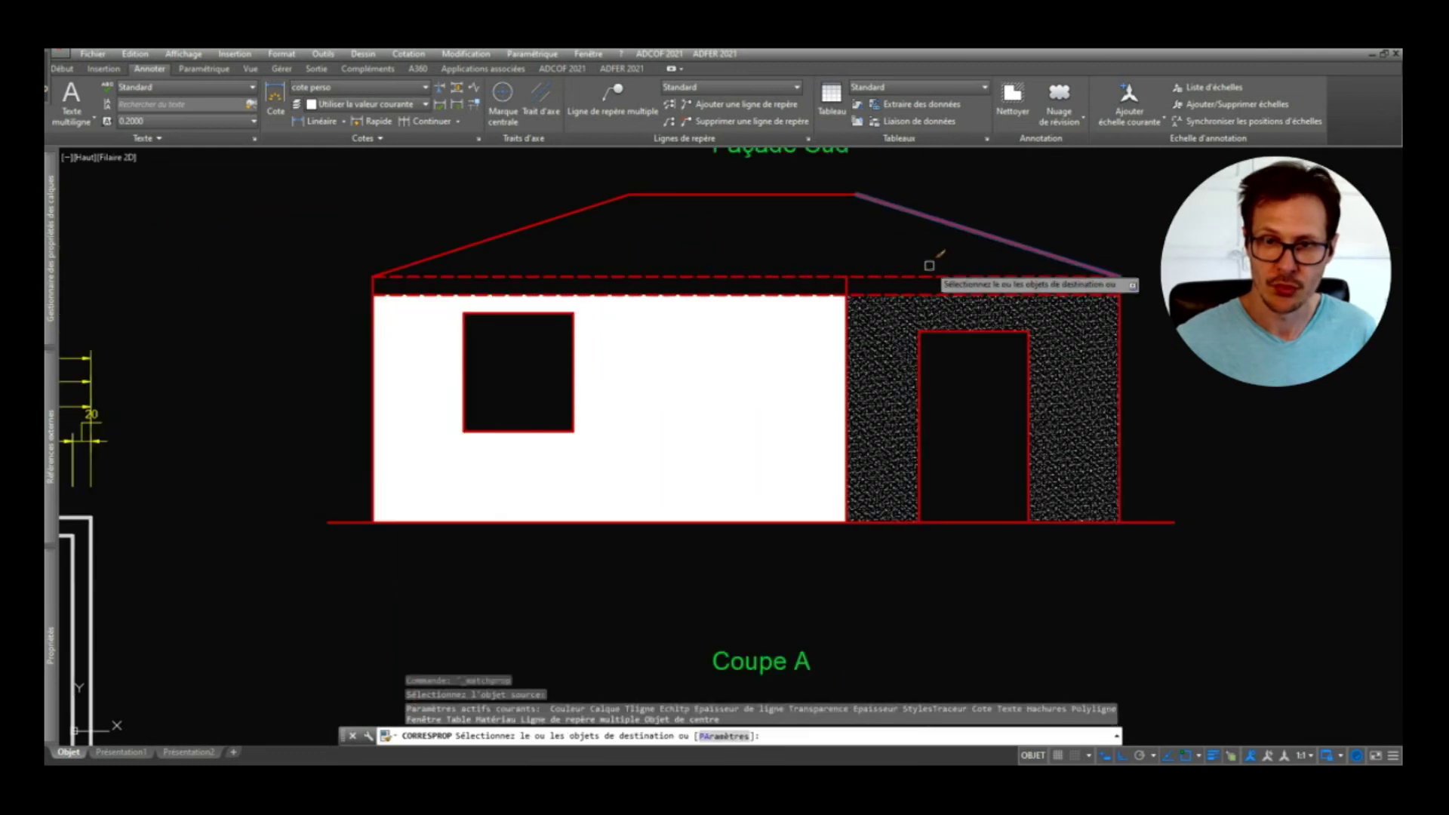
{"action": "left_click", "coordinate": [899, 286]}
{"action": "scroll", "coordinate": [838, 261], "scroll_direction": "up", "scroll_amount": 2}
{"action": "key", "text": "Return"}
Step: Trim the short vertical line between the two horizontal lines under the façade's roof, above the joint of the wall finishes
{"action": "type", "text": "aj"}
{"action": "key", "text": "Return"}
{"action": "left_click", "coordinate": [855, 297]}
{"action": "key", "text": "Return"}
{"action": "scroll", "coordinate": [1120, 438], "scroll_direction": "down", "scroll_amount": 1}
{"action": "middle_click_drag", "start_coordinate": [1279, 604], "coordinate": [1129, 509]}
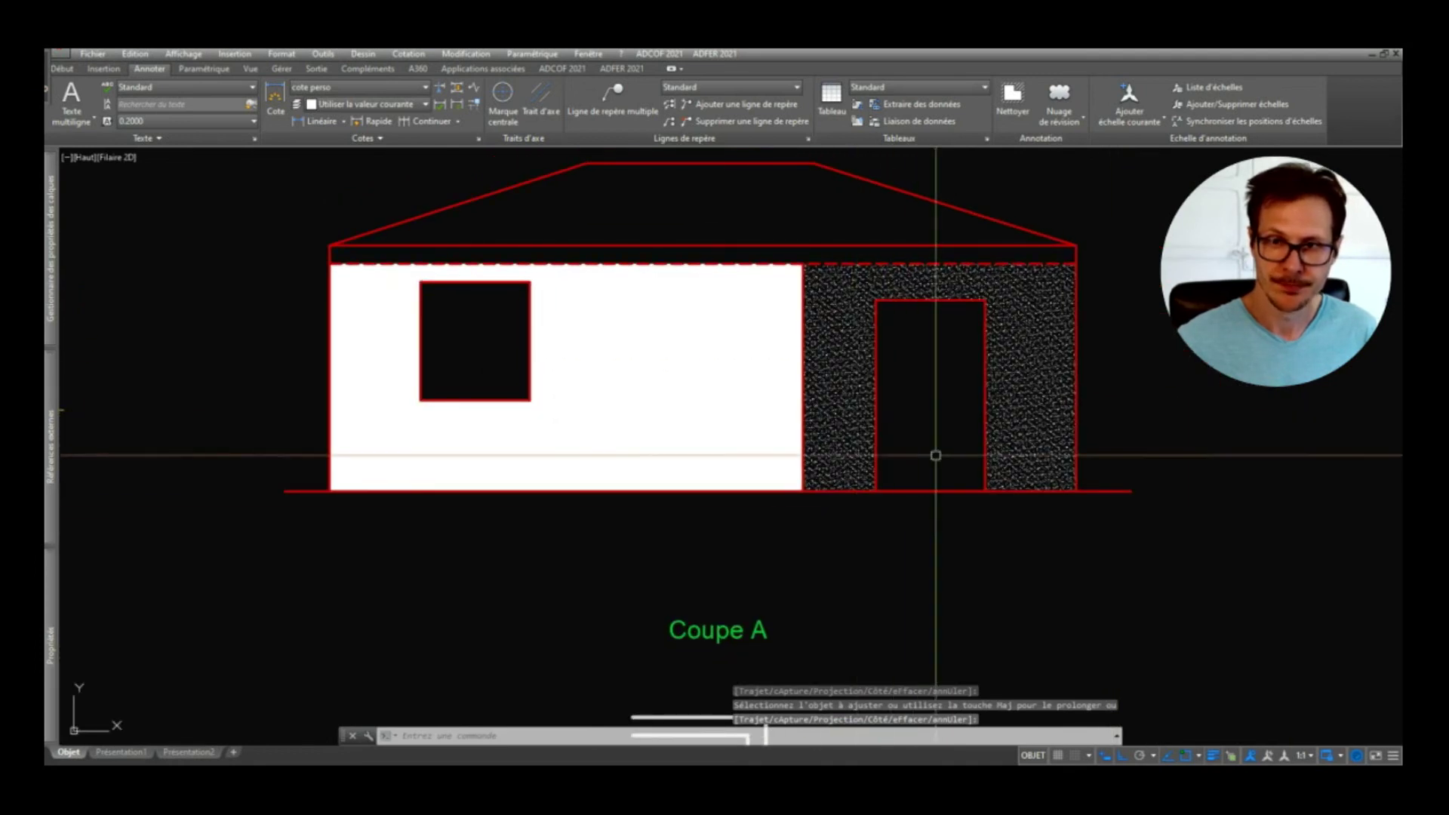
Step: Examine the Coupe A section from the ceiling slab to the footing, together with the plan and façade
{"action": "scroll", "coordinate": [936, 451], "scroll_direction": "down", "scroll_amount": 2}
{"action": "middle_click_drag", "start_coordinate": [1052, 616], "coordinate": [1091, 405]}
{"action": "scroll", "coordinate": [865, 531], "scroll_direction": "up", "scroll_amount": 1}
{"action": "scroll", "coordinate": [979, 531], "scroll_direction": "down", "scroll_amount": 1}
{"action": "middle_click_drag", "start_coordinate": [773, 430], "coordinate": [862, 521]}
{"action": "middle_click_drag", "start_coordinate": [1025, 555], "coordinate": [1040, 489]}
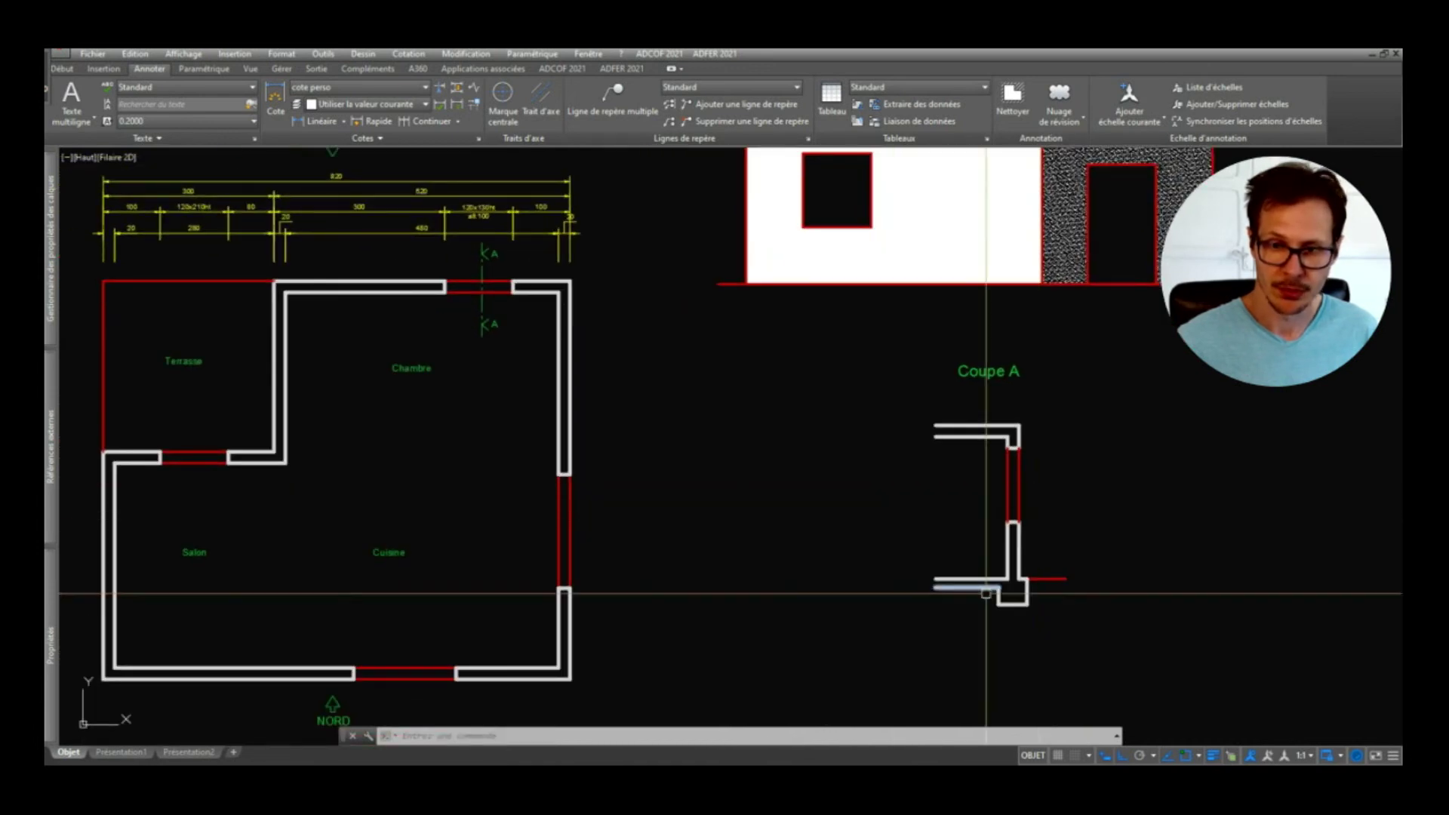
{"action": "scroll", "coordinate": [1020, 575], "scroll_direction": "up", "scroll_amount": 2}
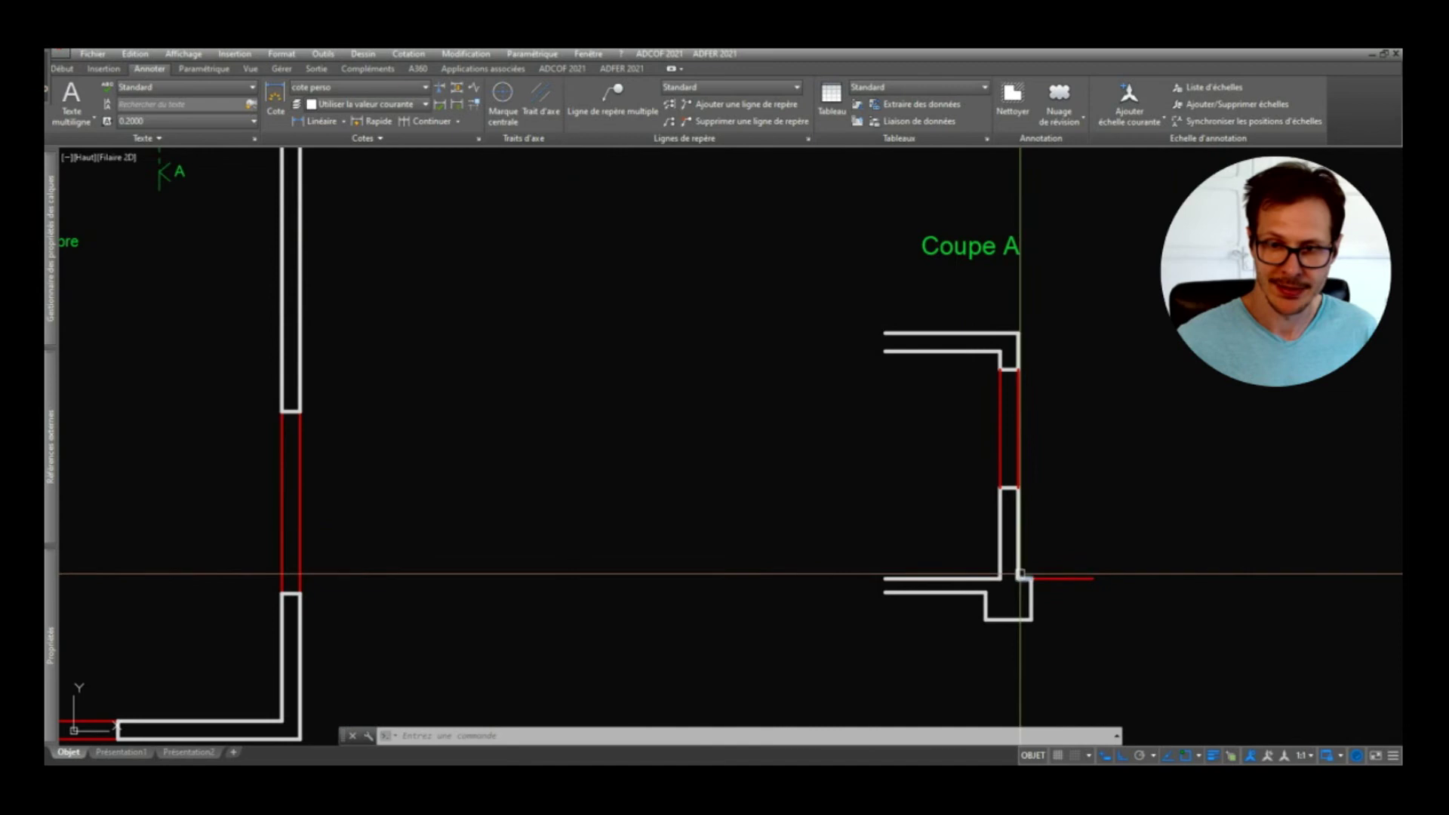
{"action": "scroll", "coordinate": [960, 528], "scroll_direction": "down", "scroll_amount": 2}
{"action": "scroll", "coordinate": [1019, 543], "scroll_direction": "up", "scroll_amount": 4}
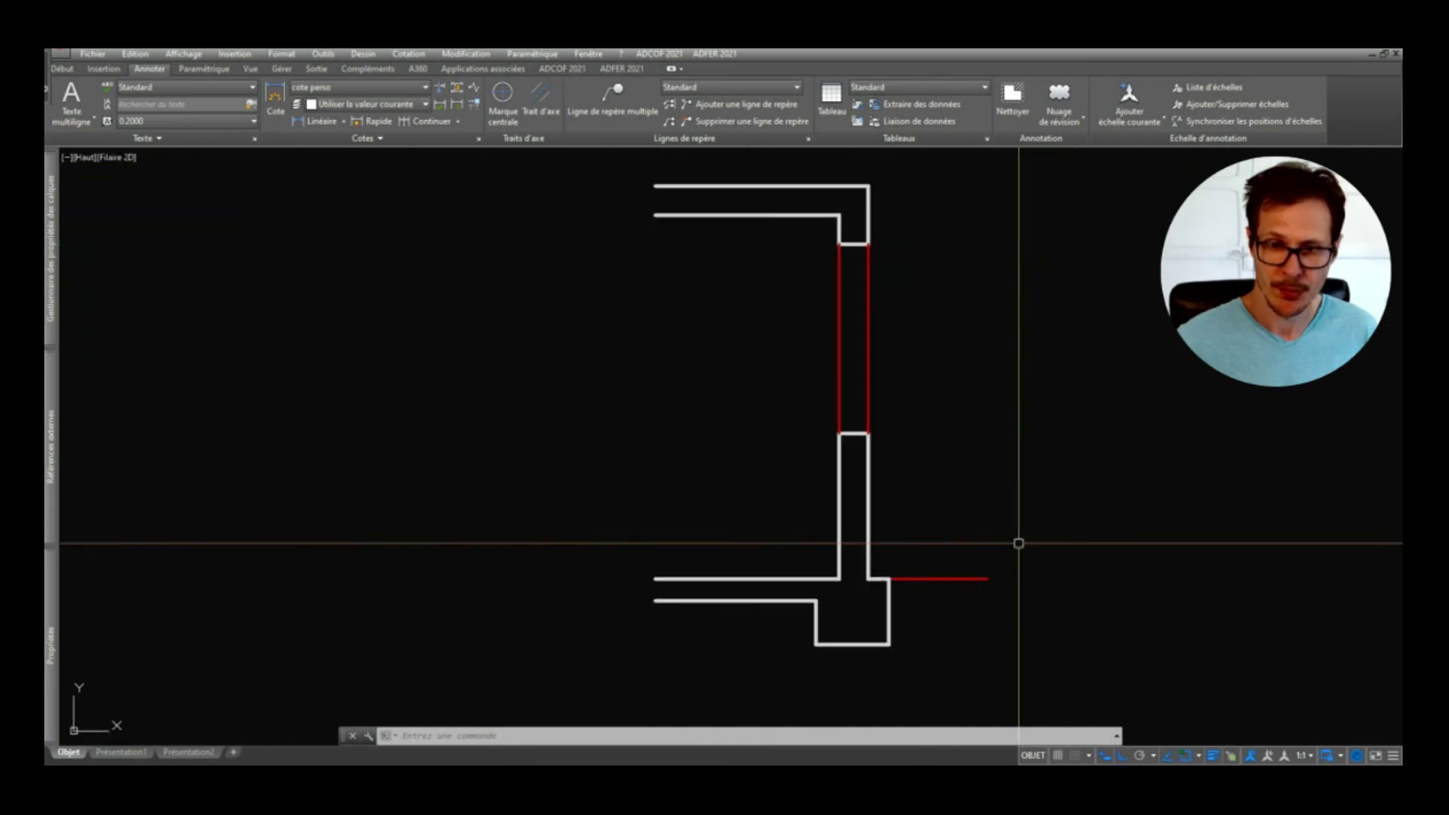